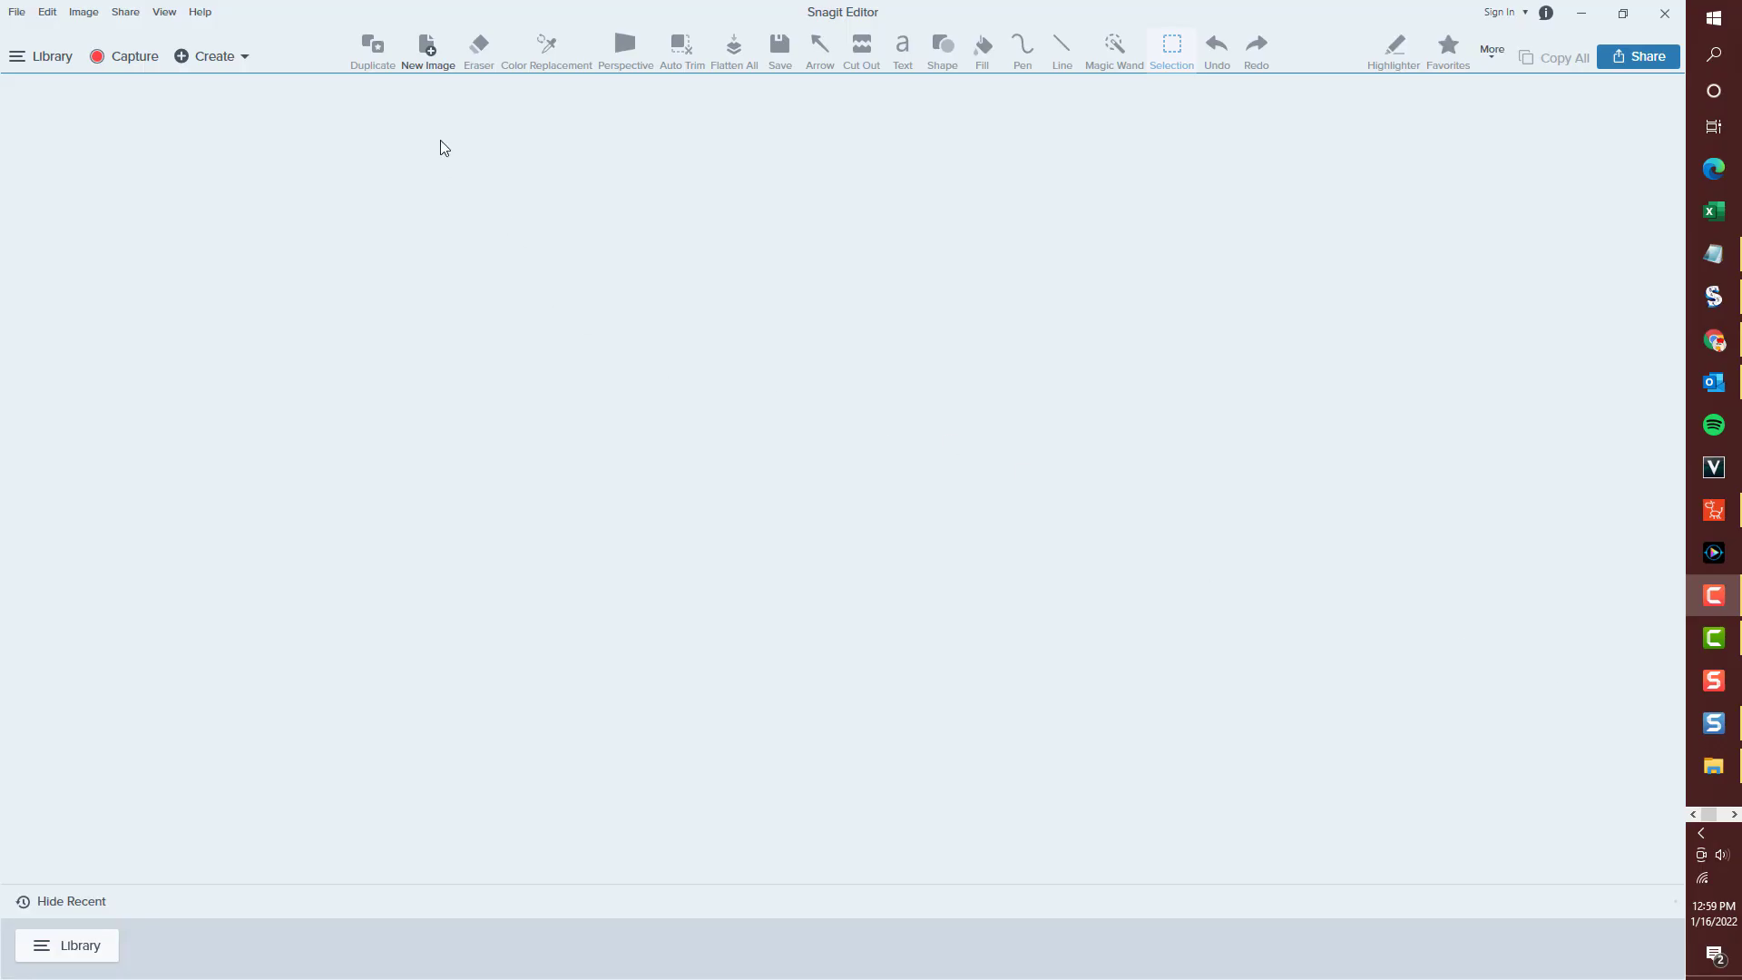
Create a 1291 x 809 px transparent image and draw a black line of thickness 4 diagonally across its middle with Bezier Curve enabled.
click(422, 50)
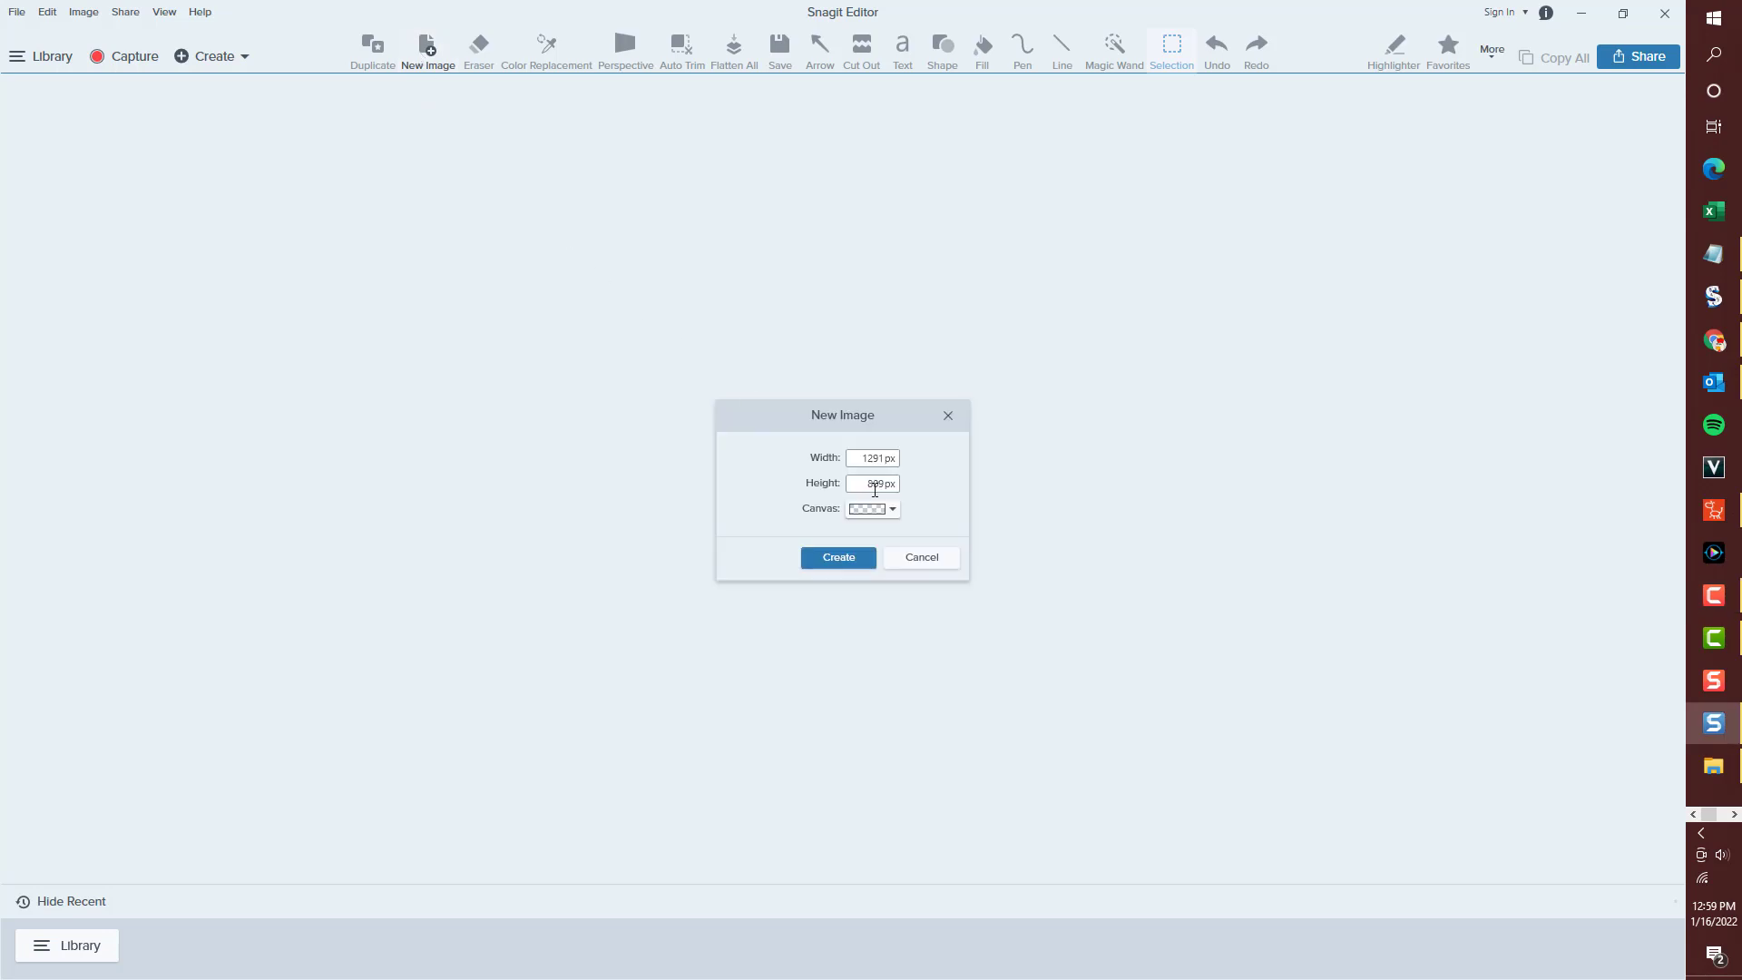
click(846, 557)
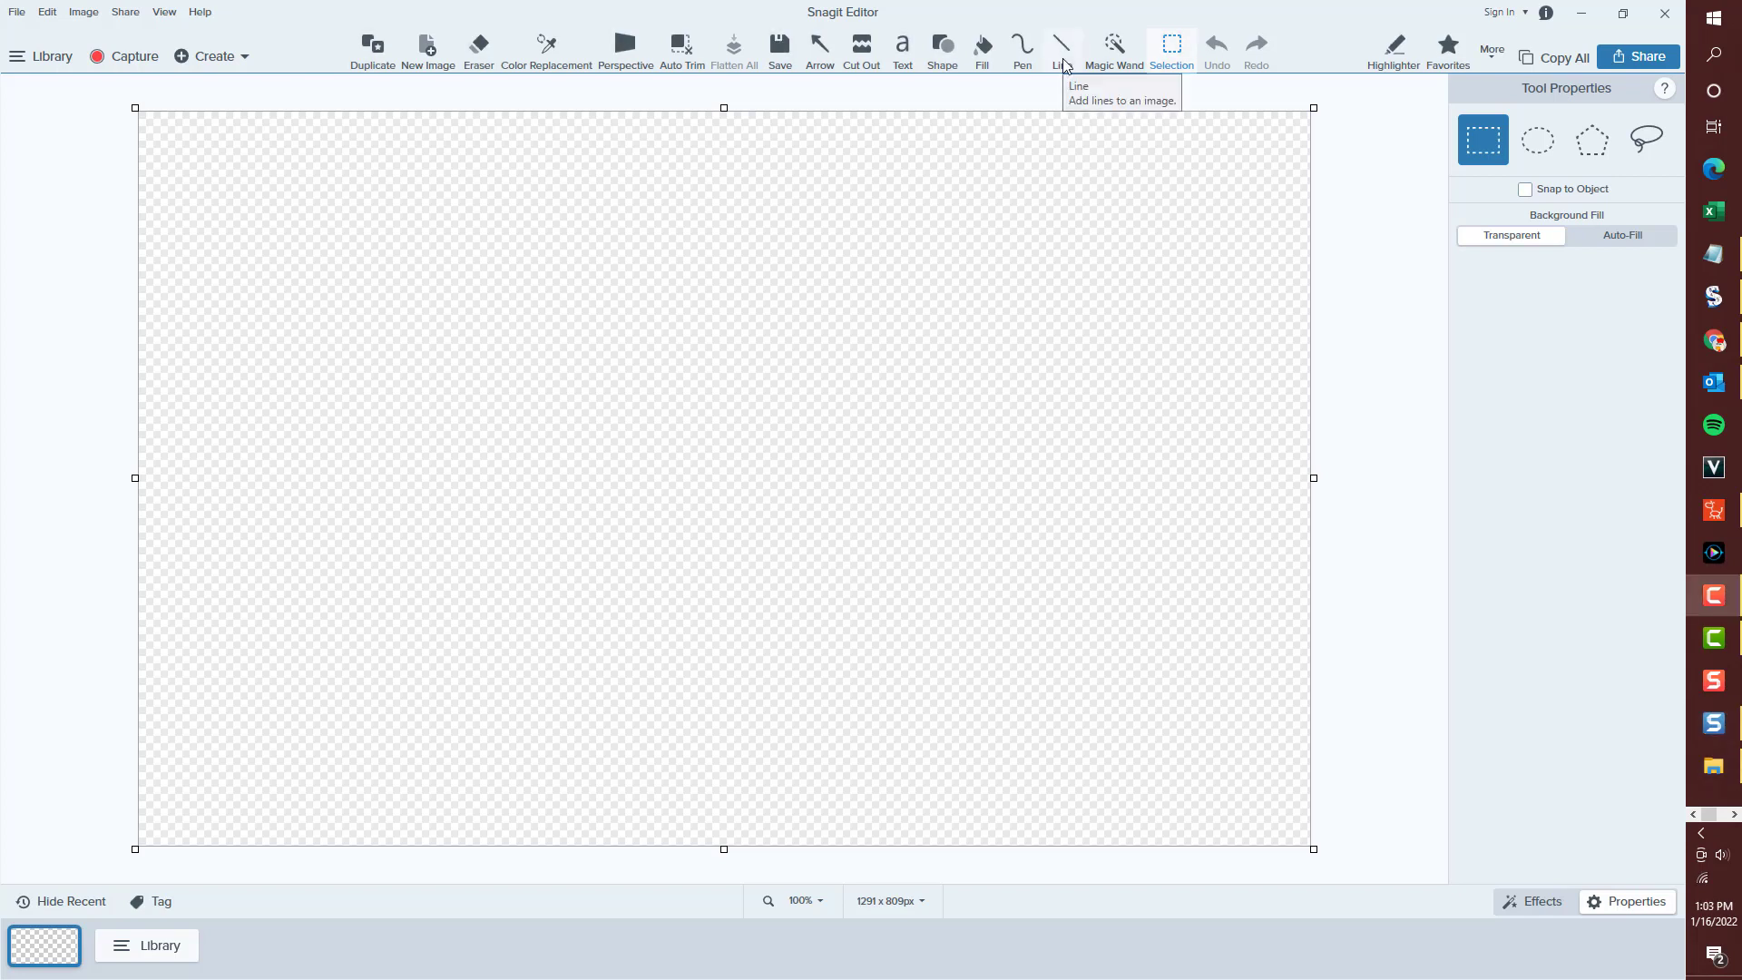
click(1062, 54)
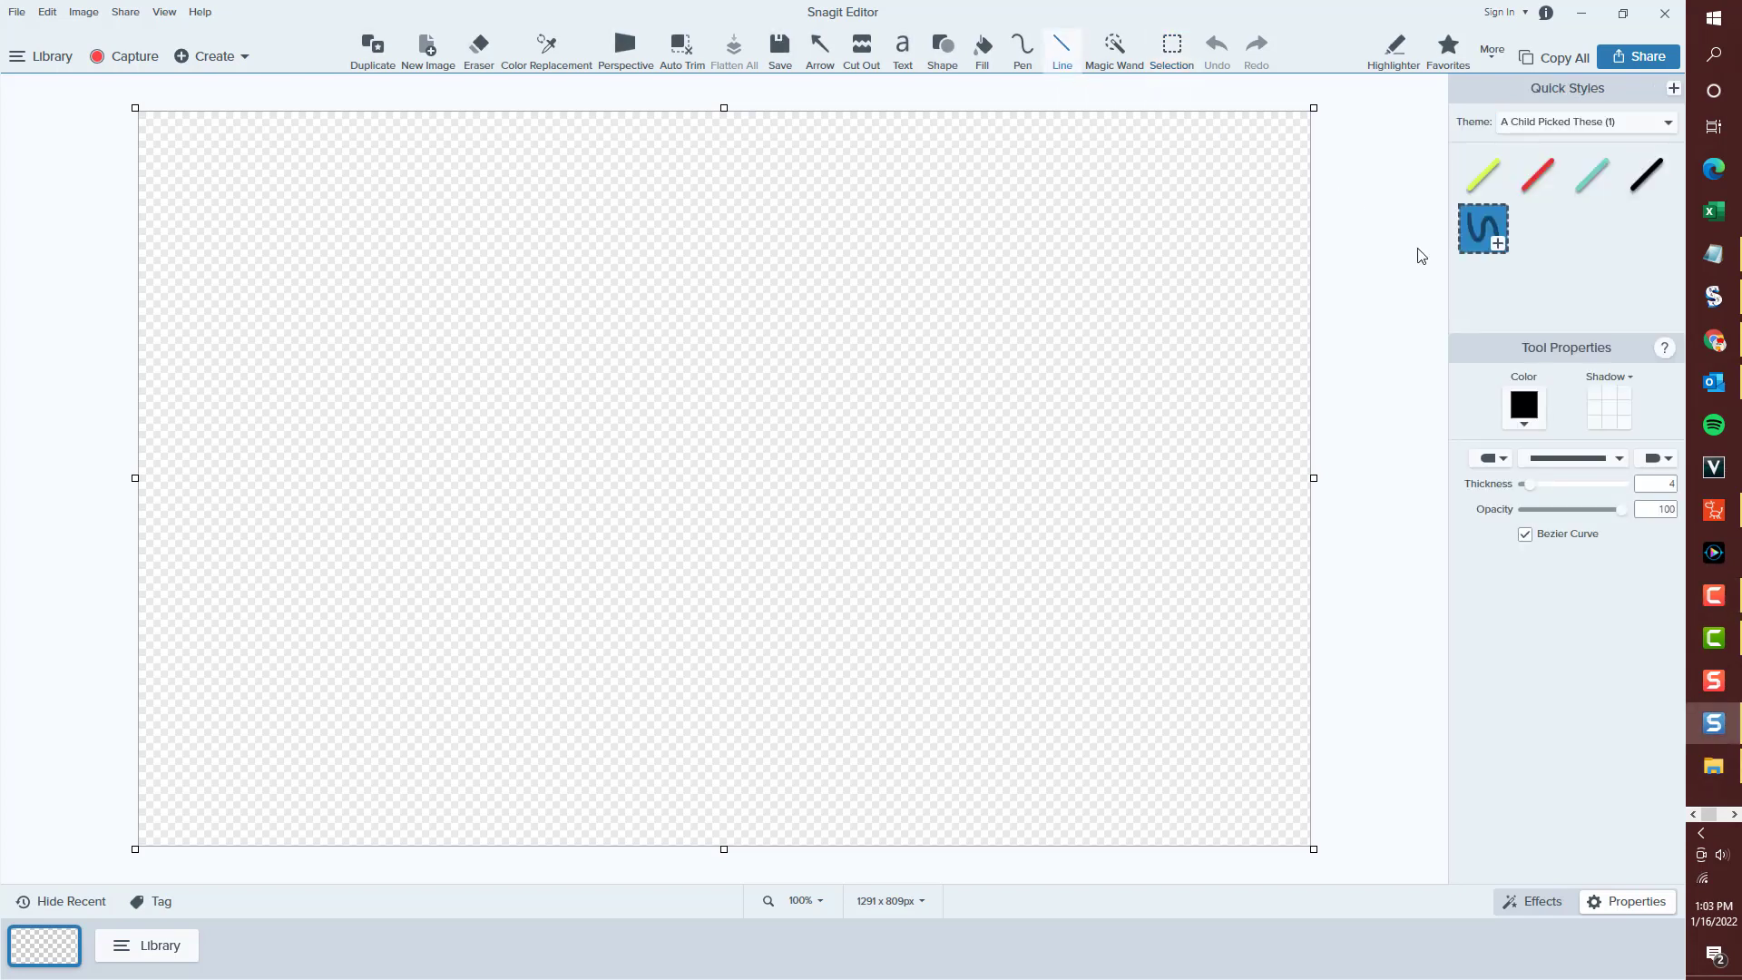
key(u)
key(t)
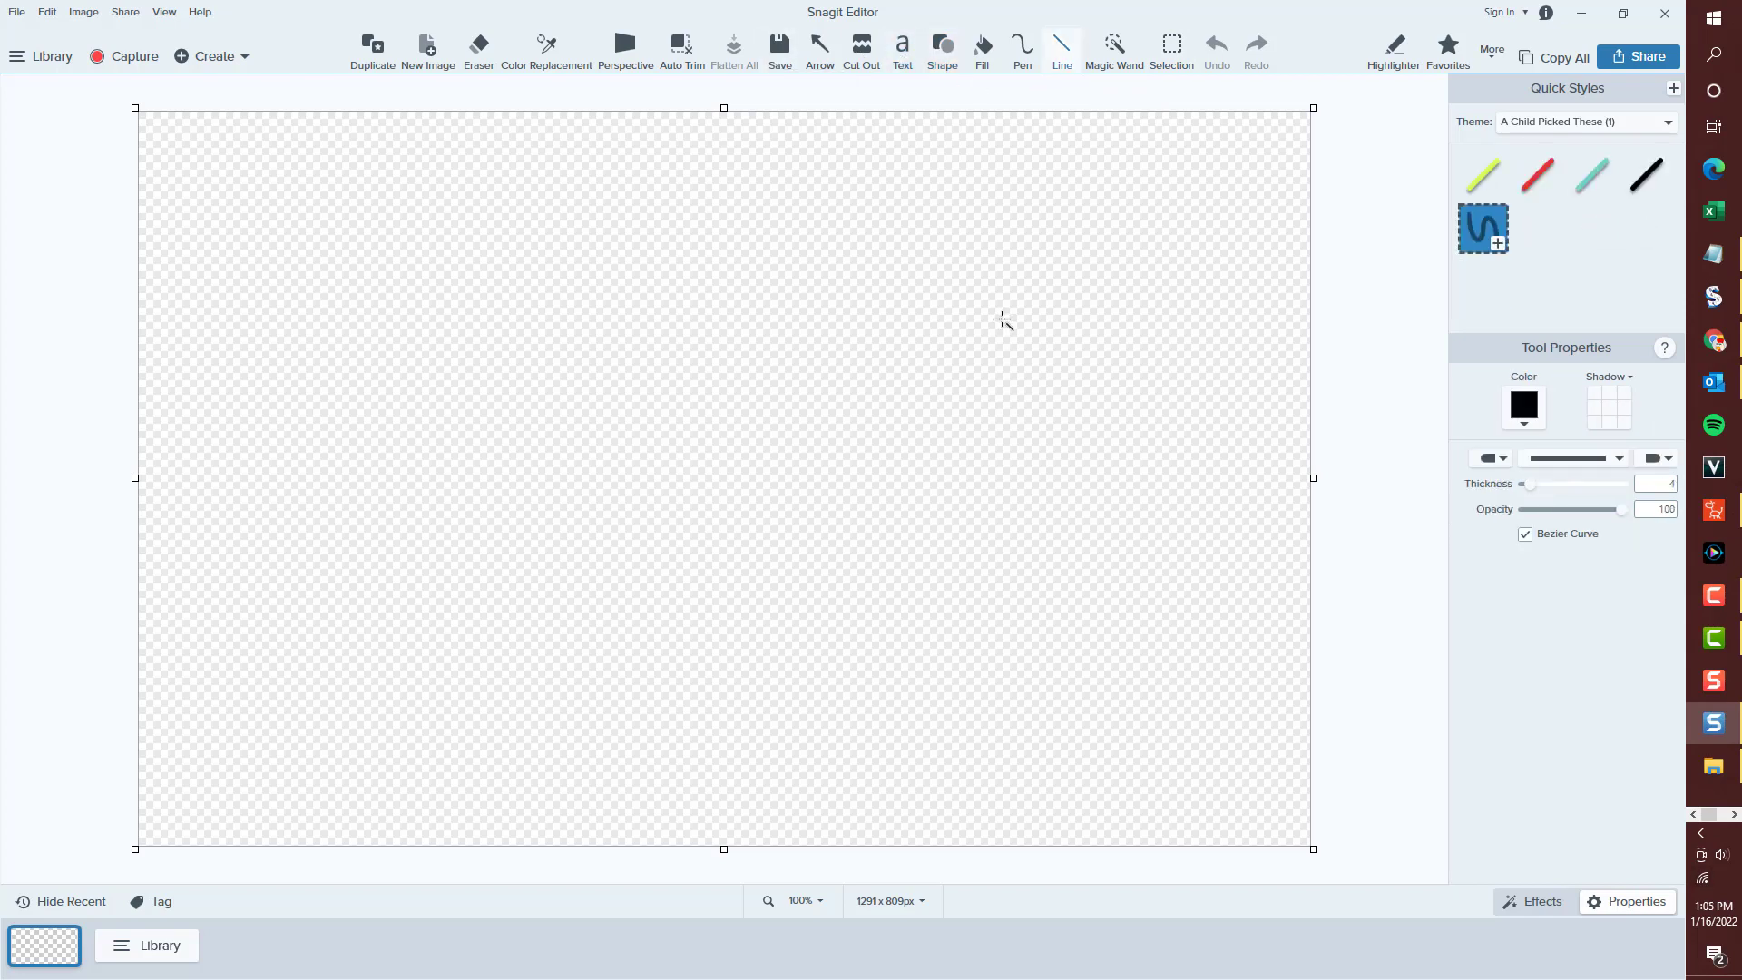
drag(1004, 319, 421, 601)
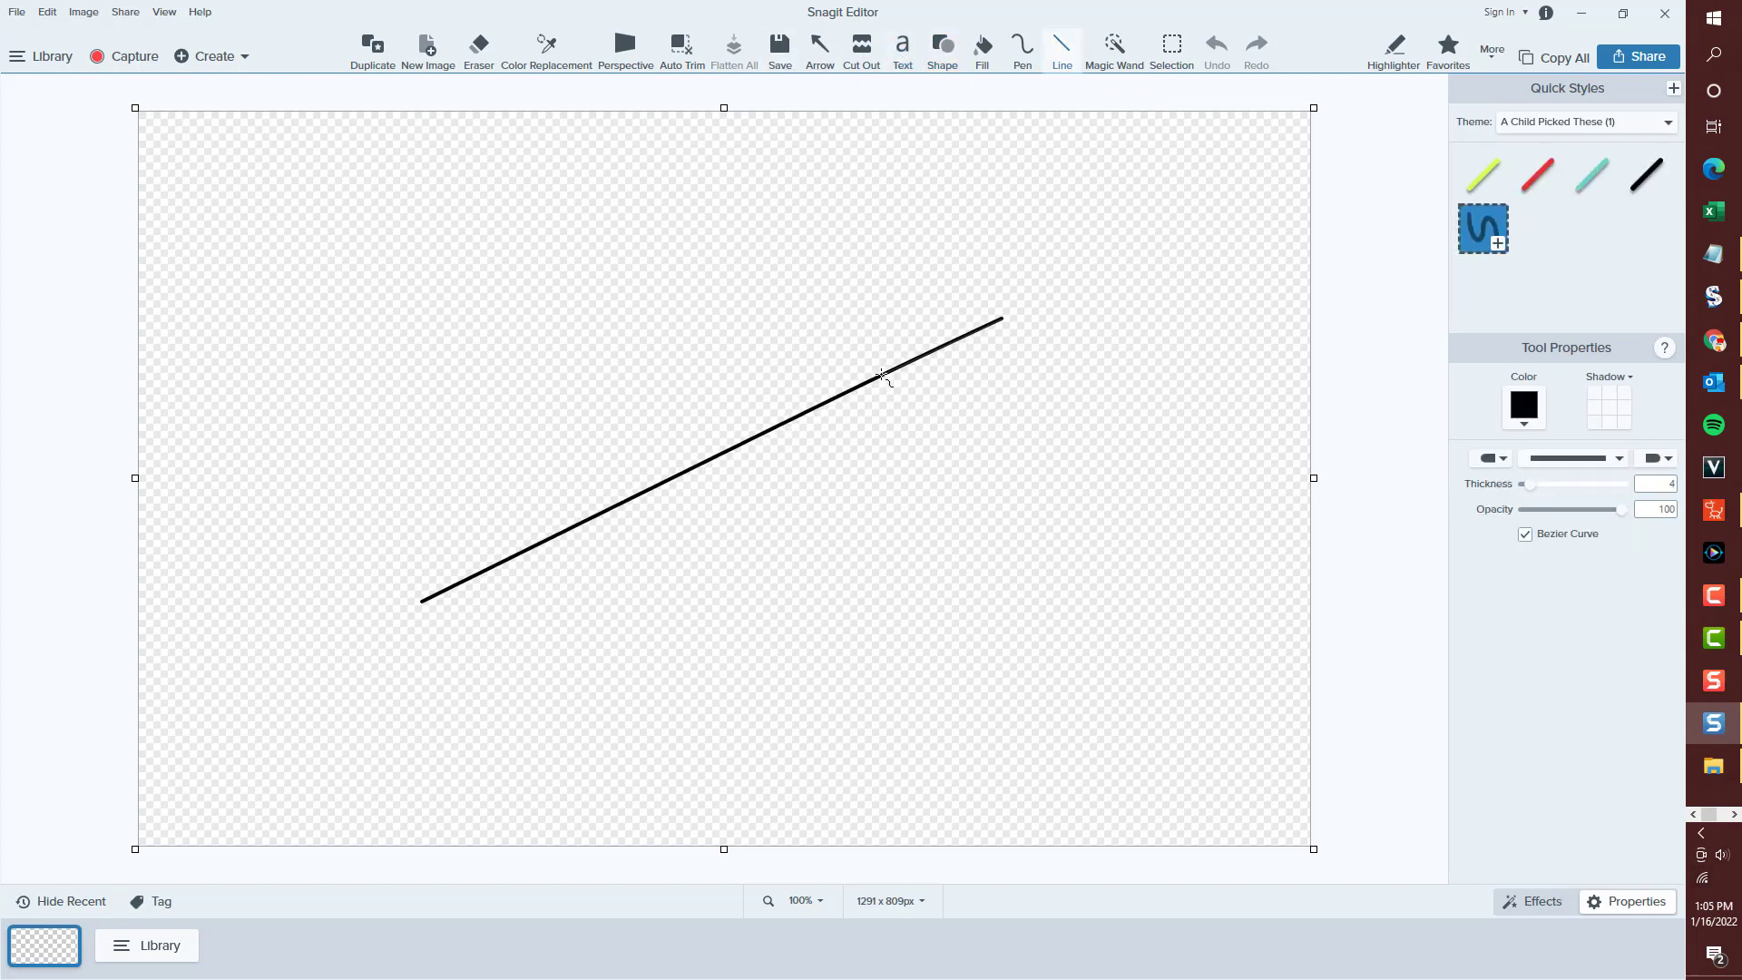
click(598, 514)
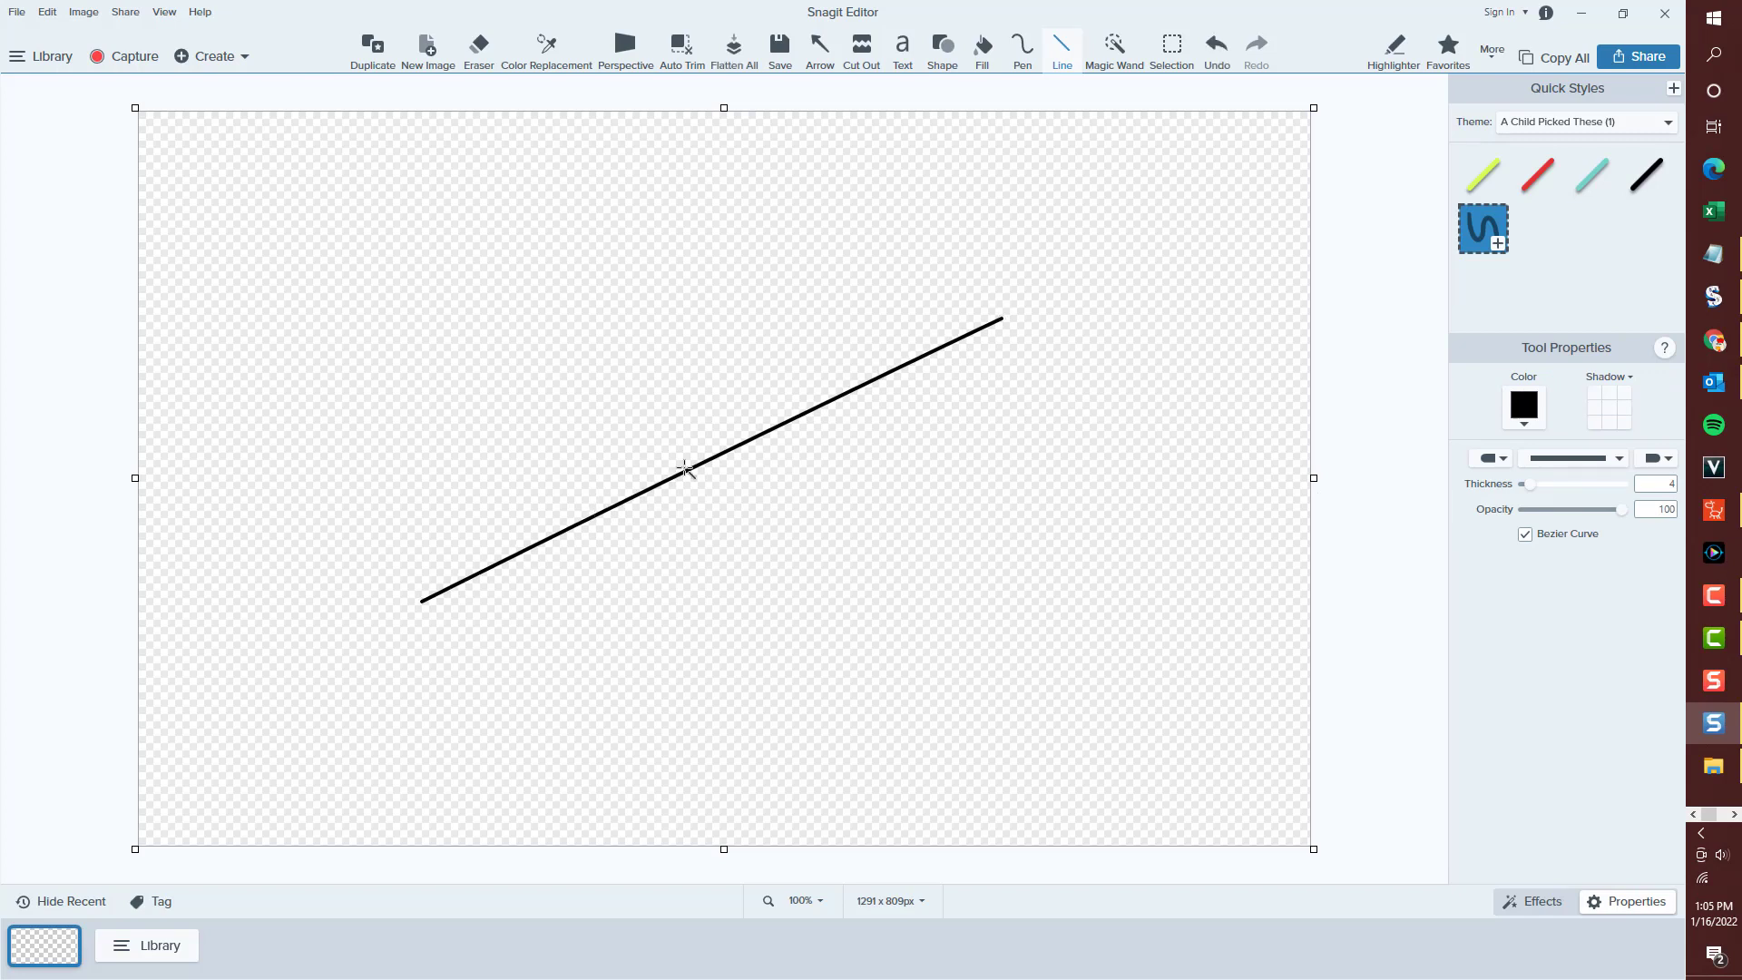
Bend the diagonal line into different curves by repositioning its two Bezier control points.
drag(881, 376, 917, 566)
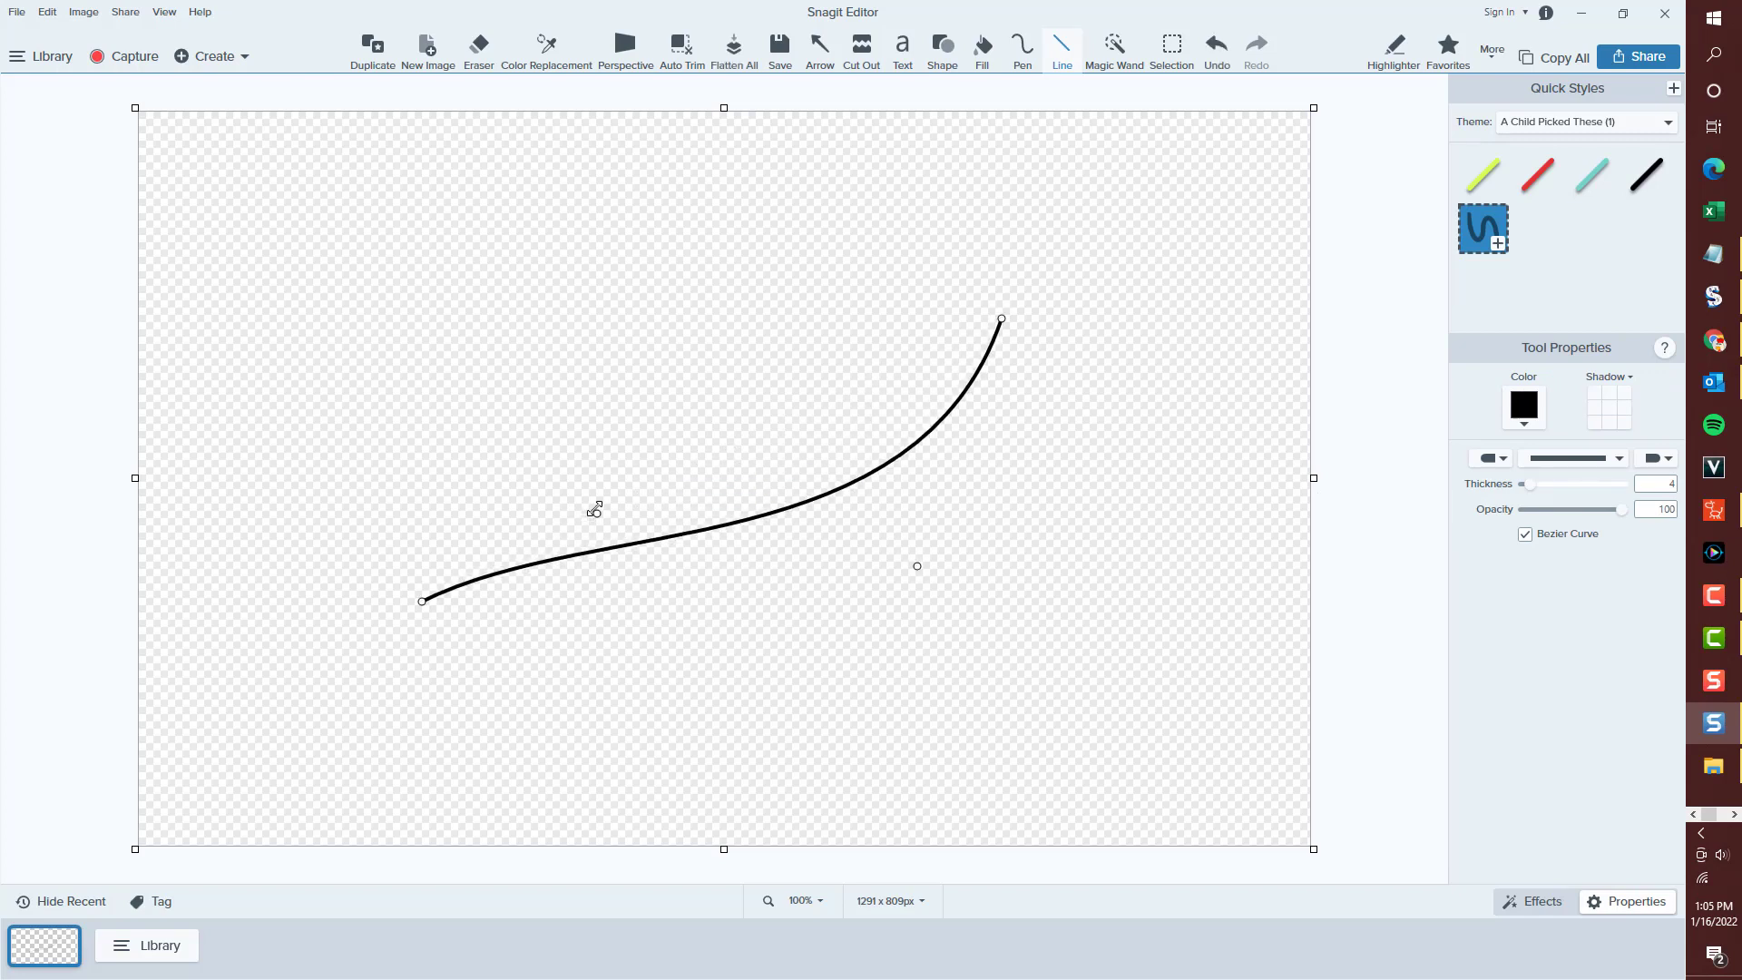
drag(594, 509, 487, 281)
drag(917, 566, 801, 294)
drag(489, 284, 990, 671)
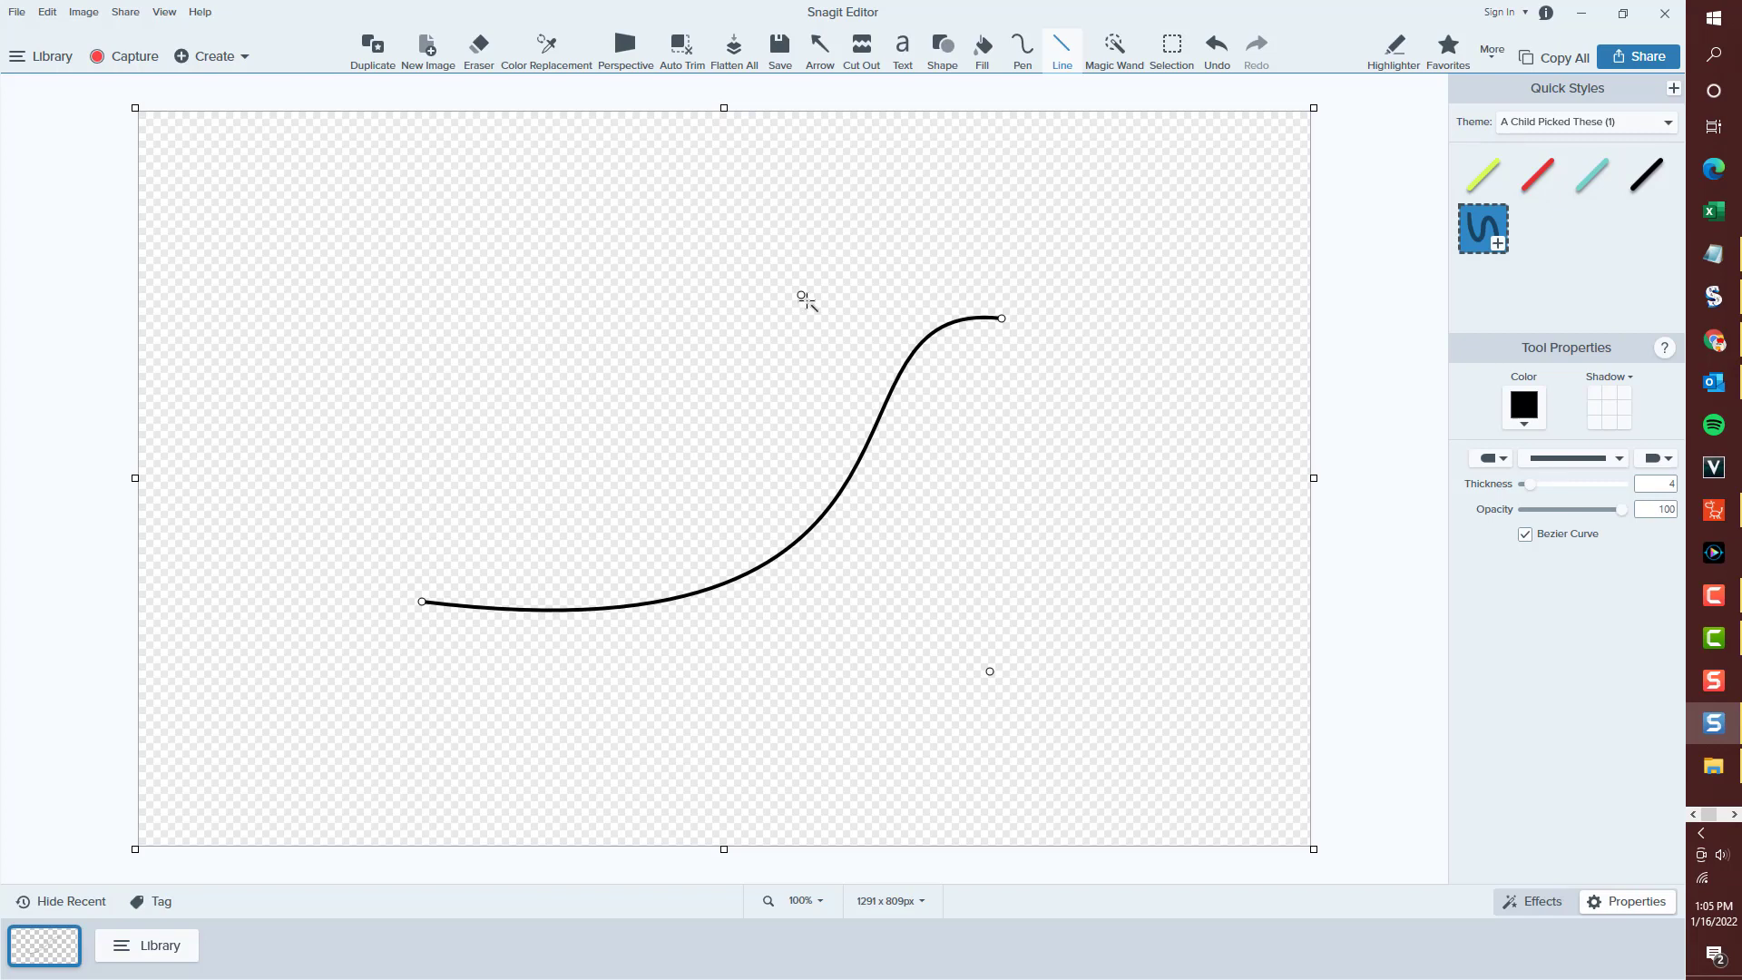
drag(802, 297, 515, 344)
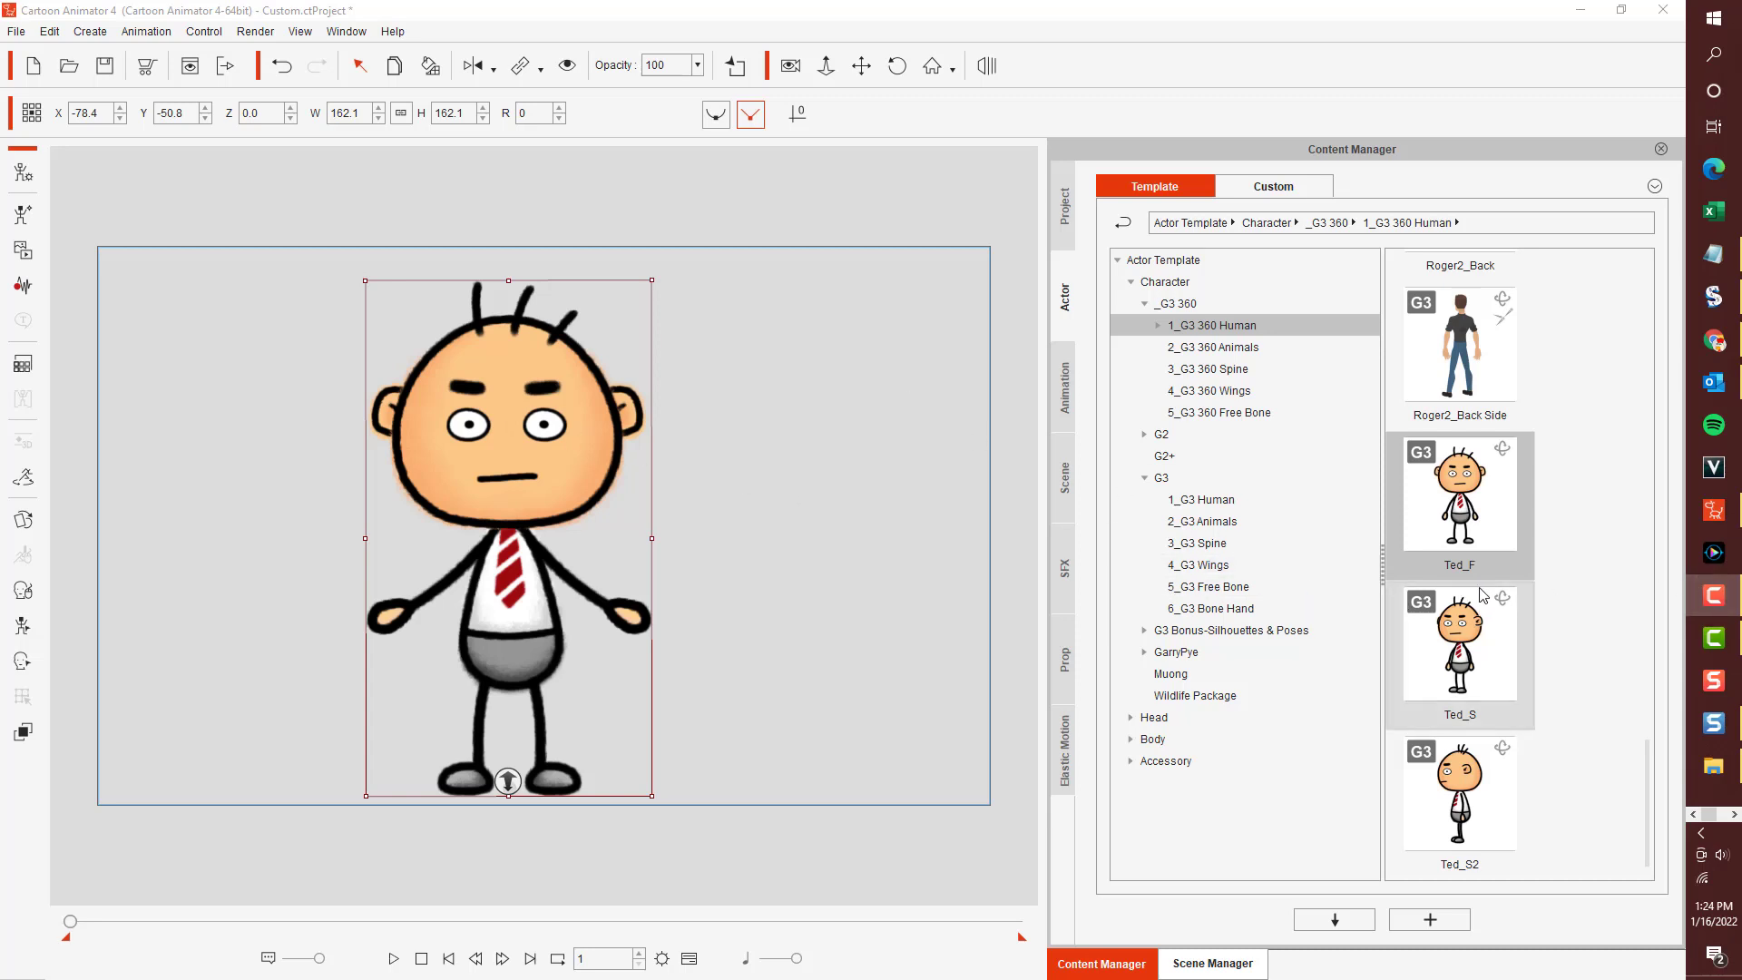
Switch to Cartoon Animator, open the Ted_F character for part editing, and move its three front hair strands lower towards the head.
click(1449, 570)
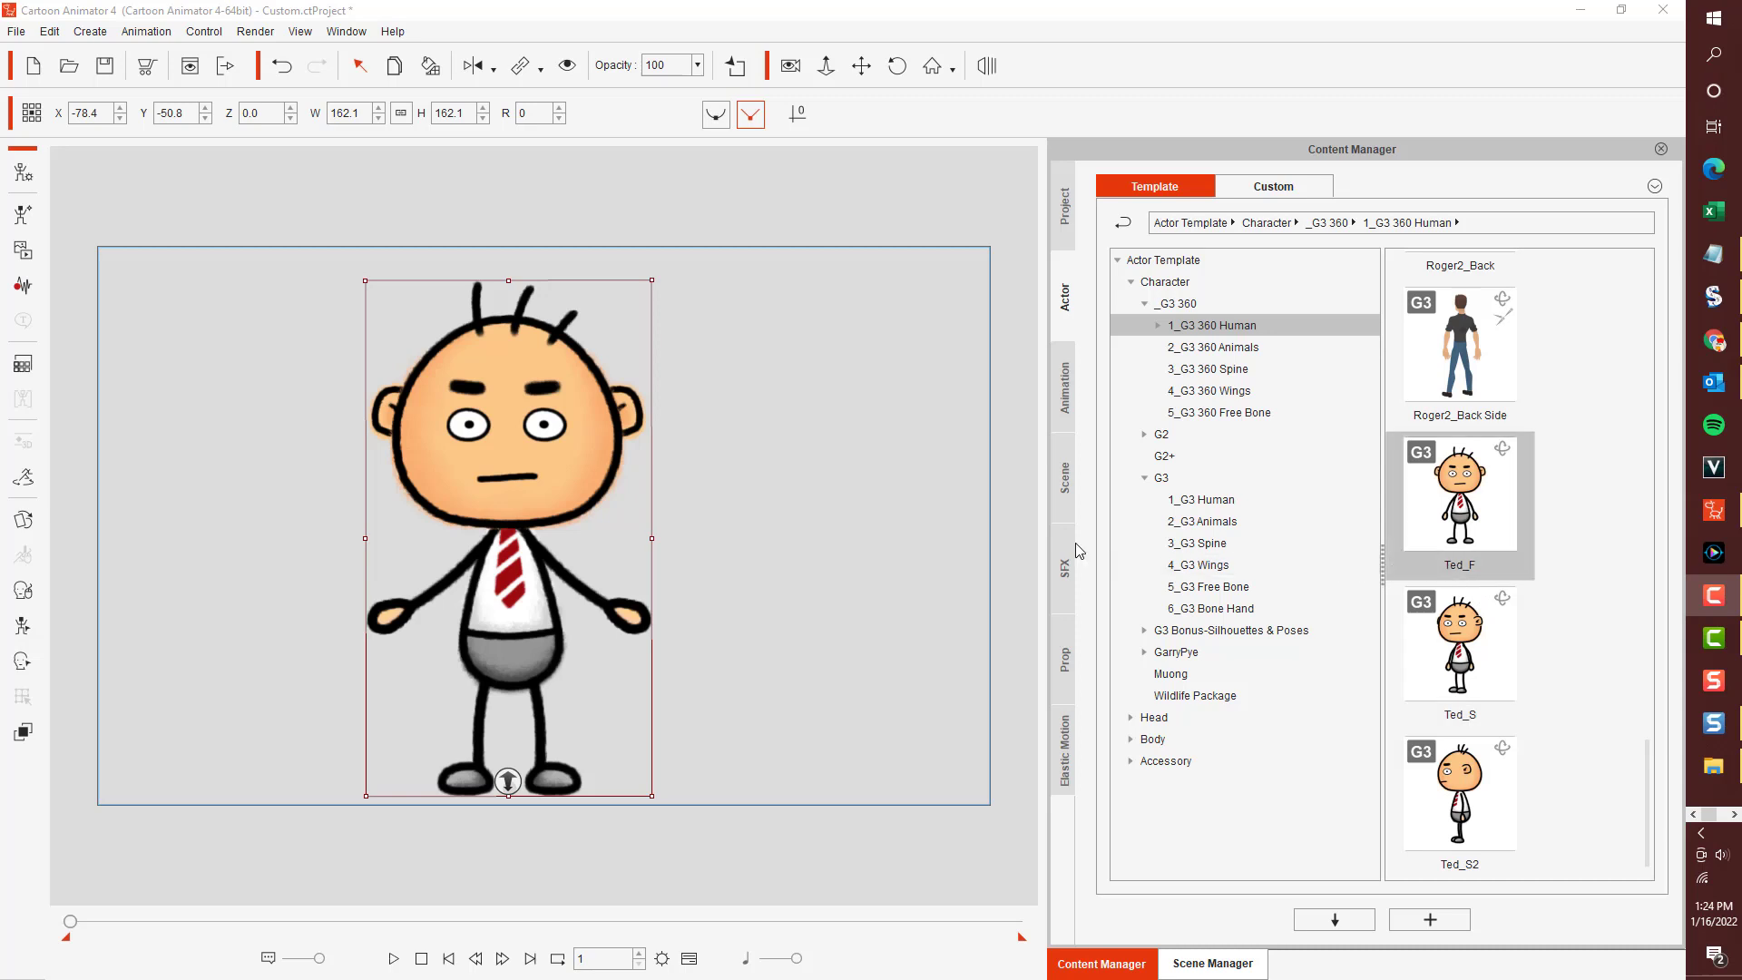
click(17, 179)
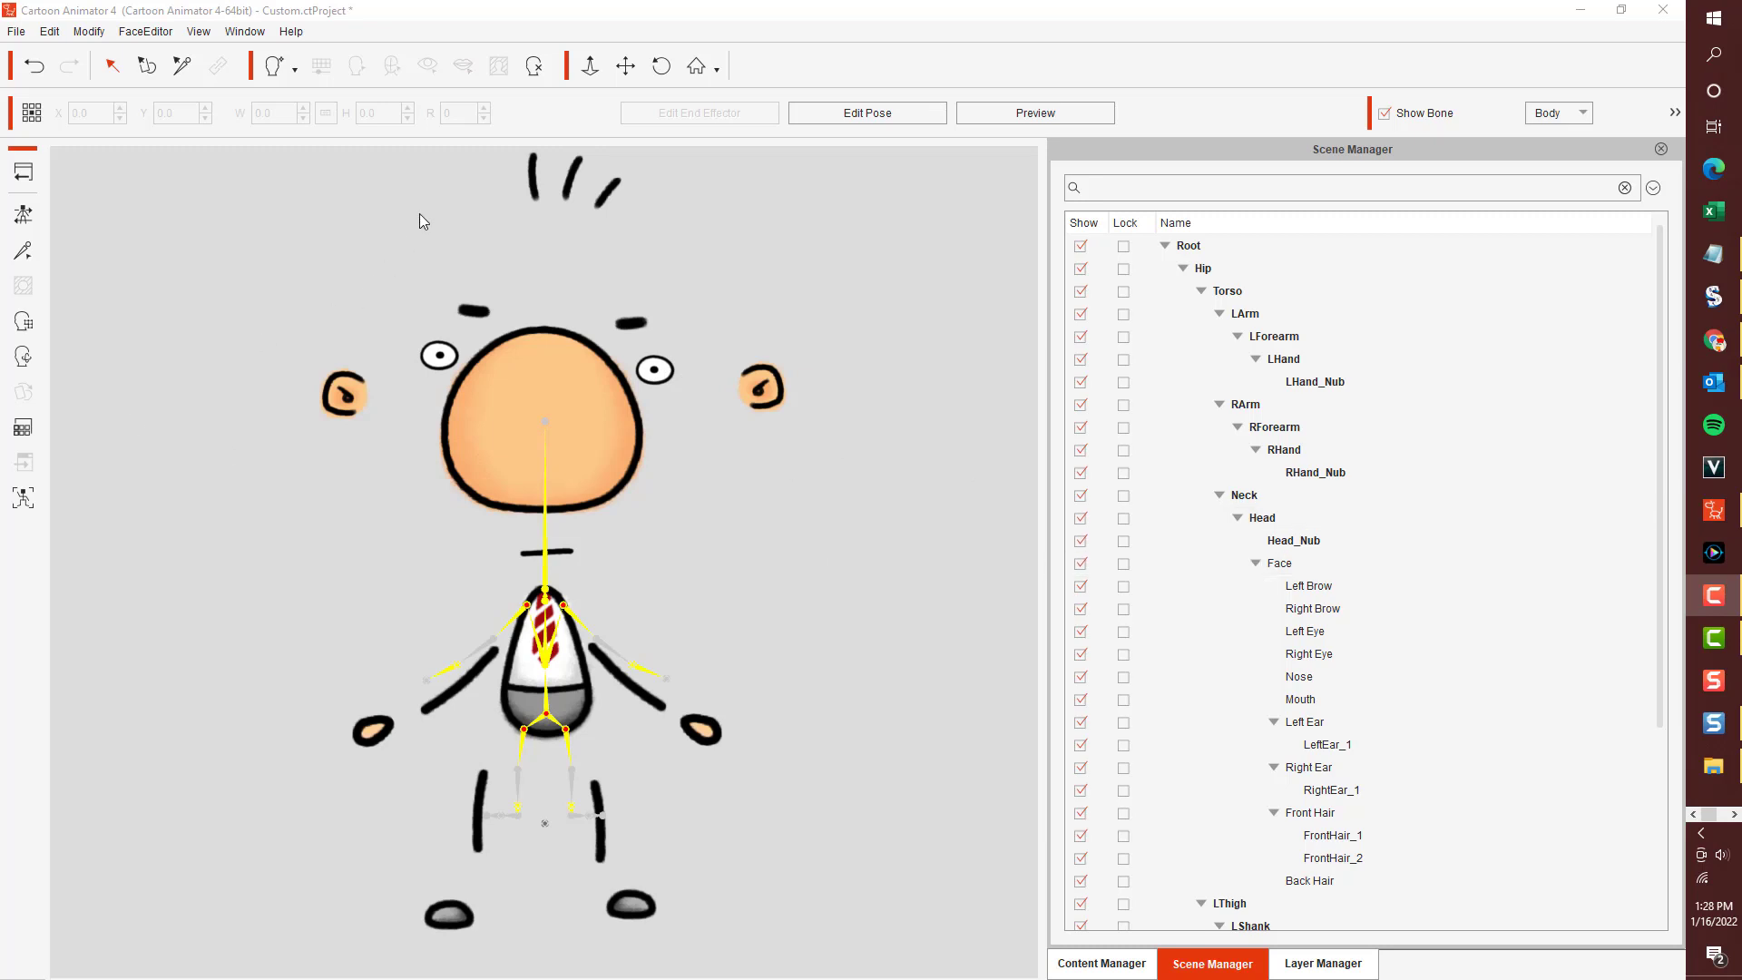
click(567, 188)
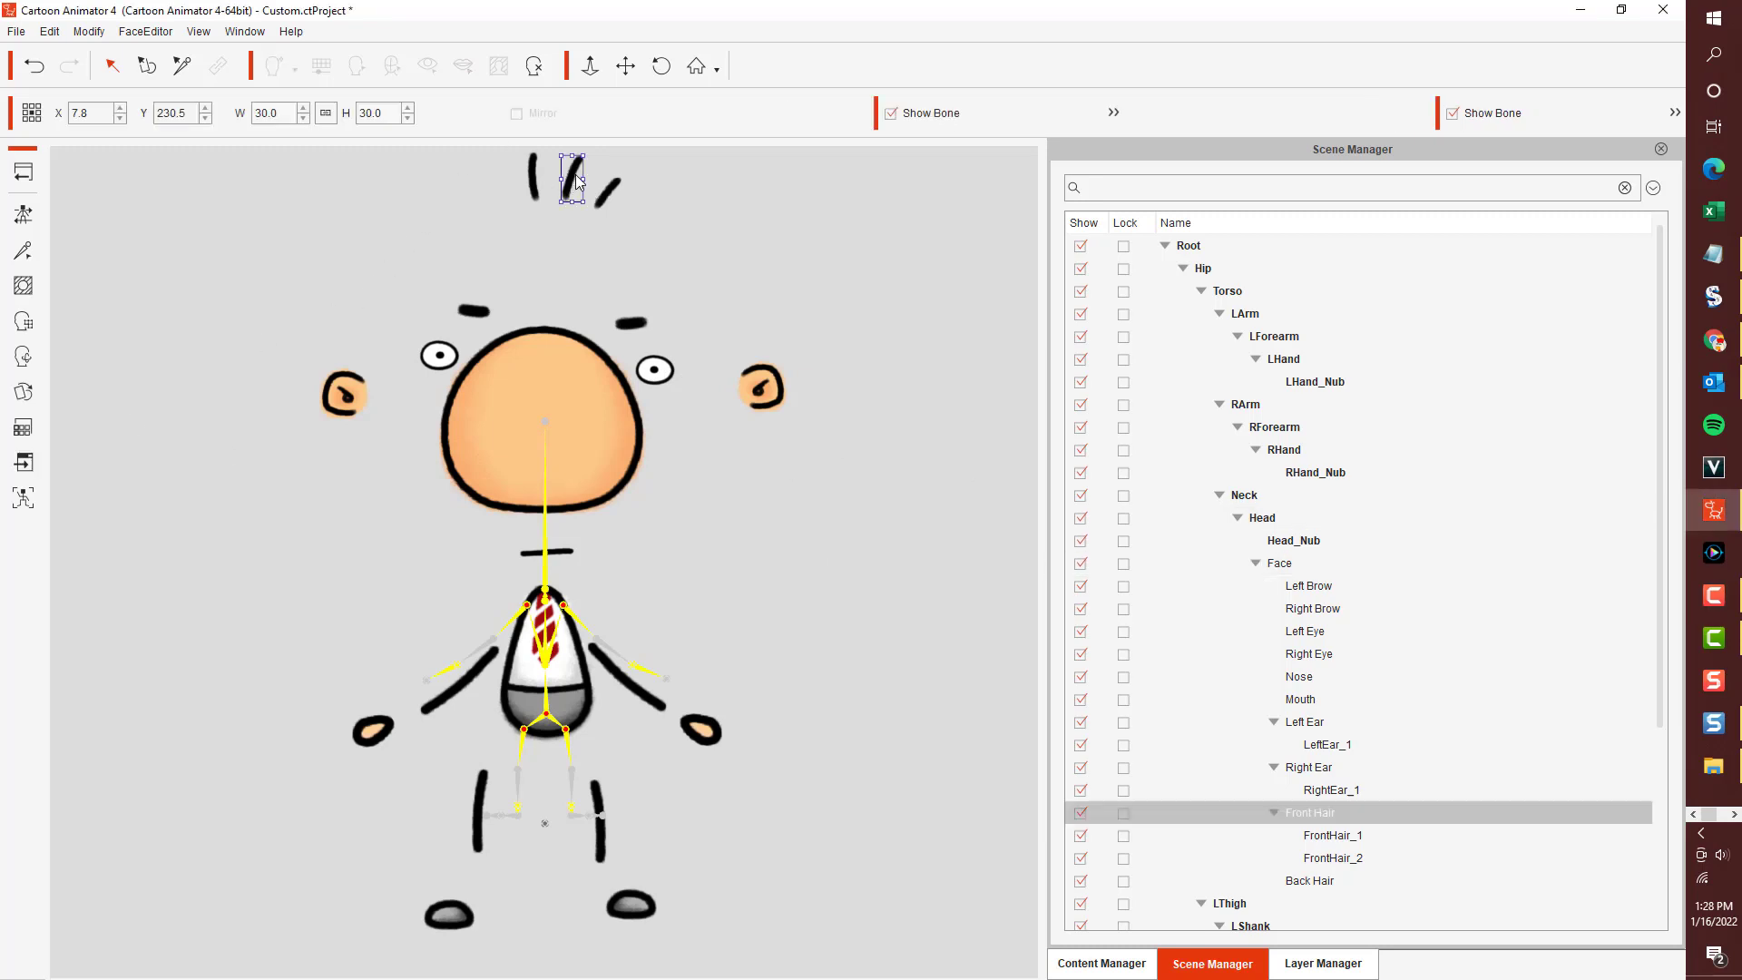
drag(569, 170, 596, 239)
click(613, 243)
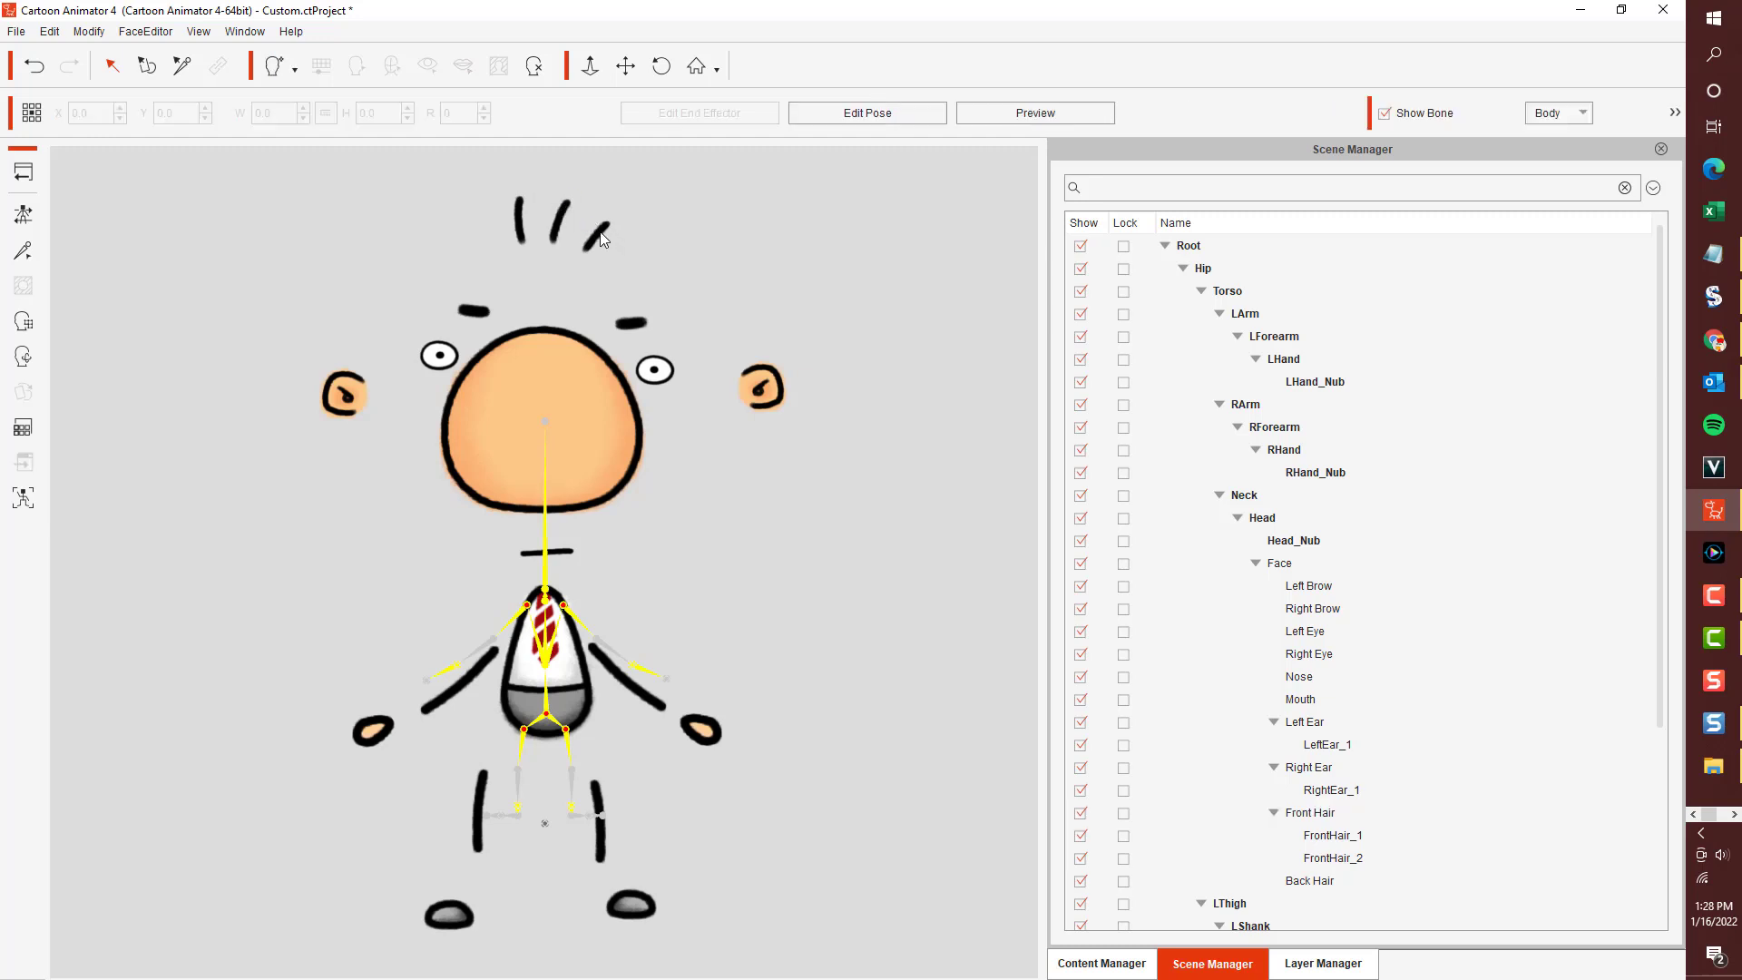
click(594, 233)
drag(594, 234, 584, 261)
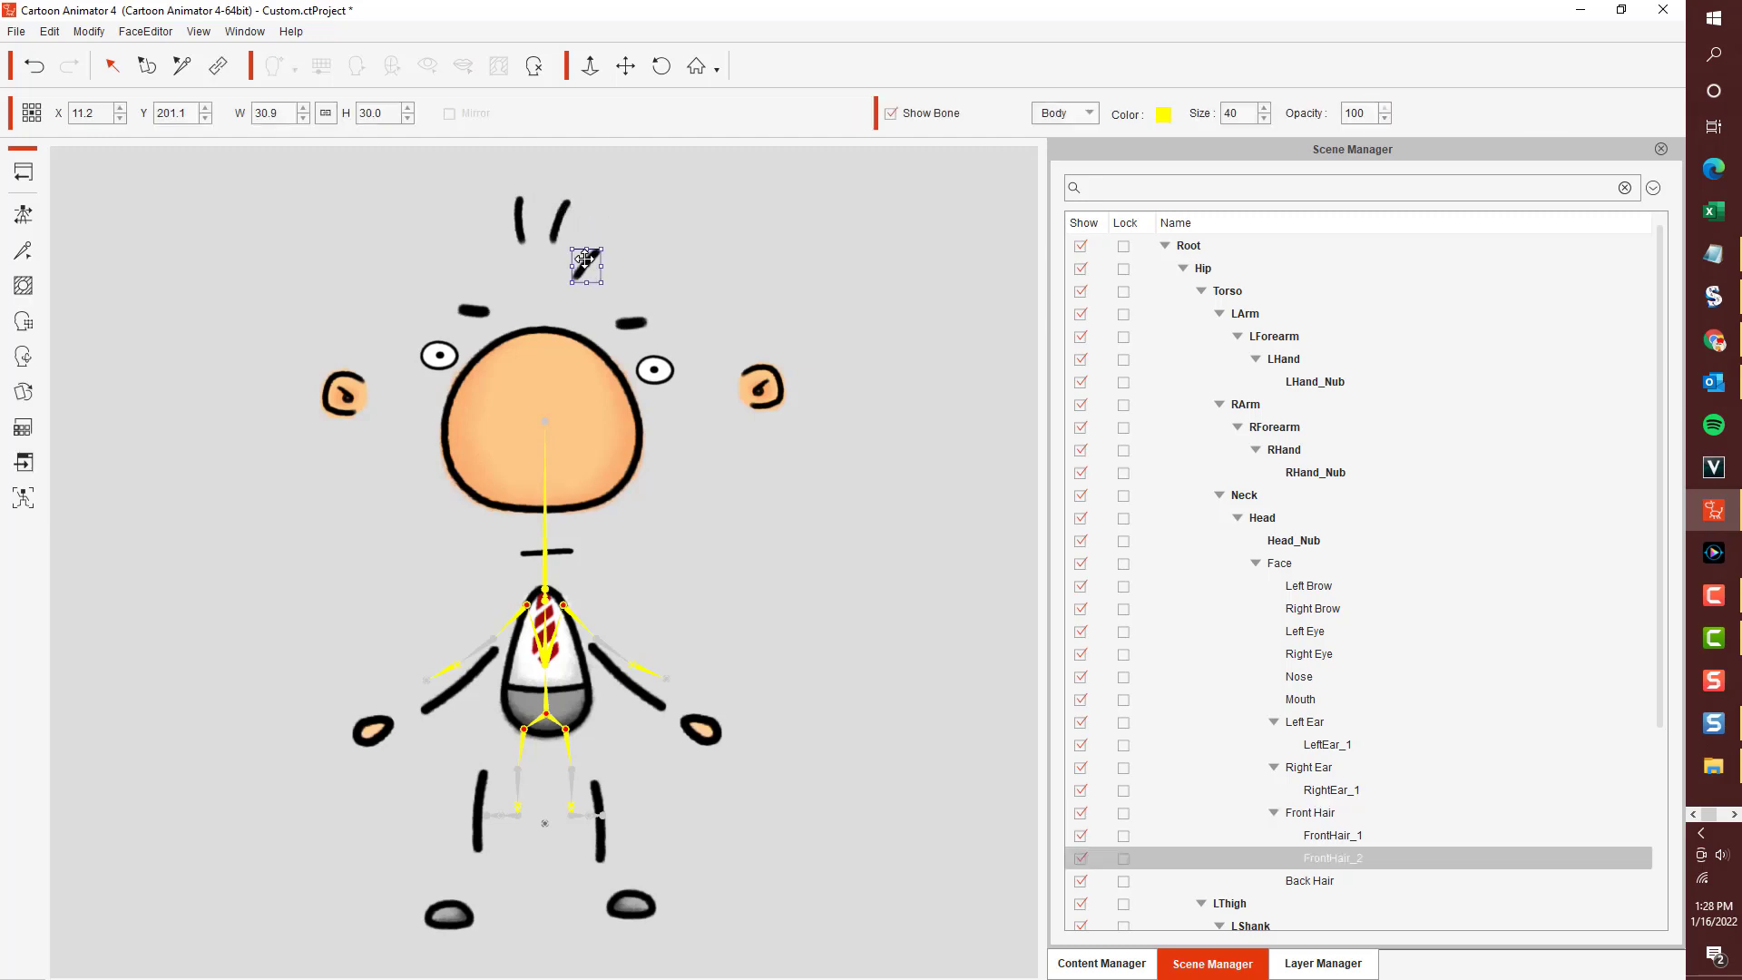
click(518, 212)
drag(517, 214, 518, 243)
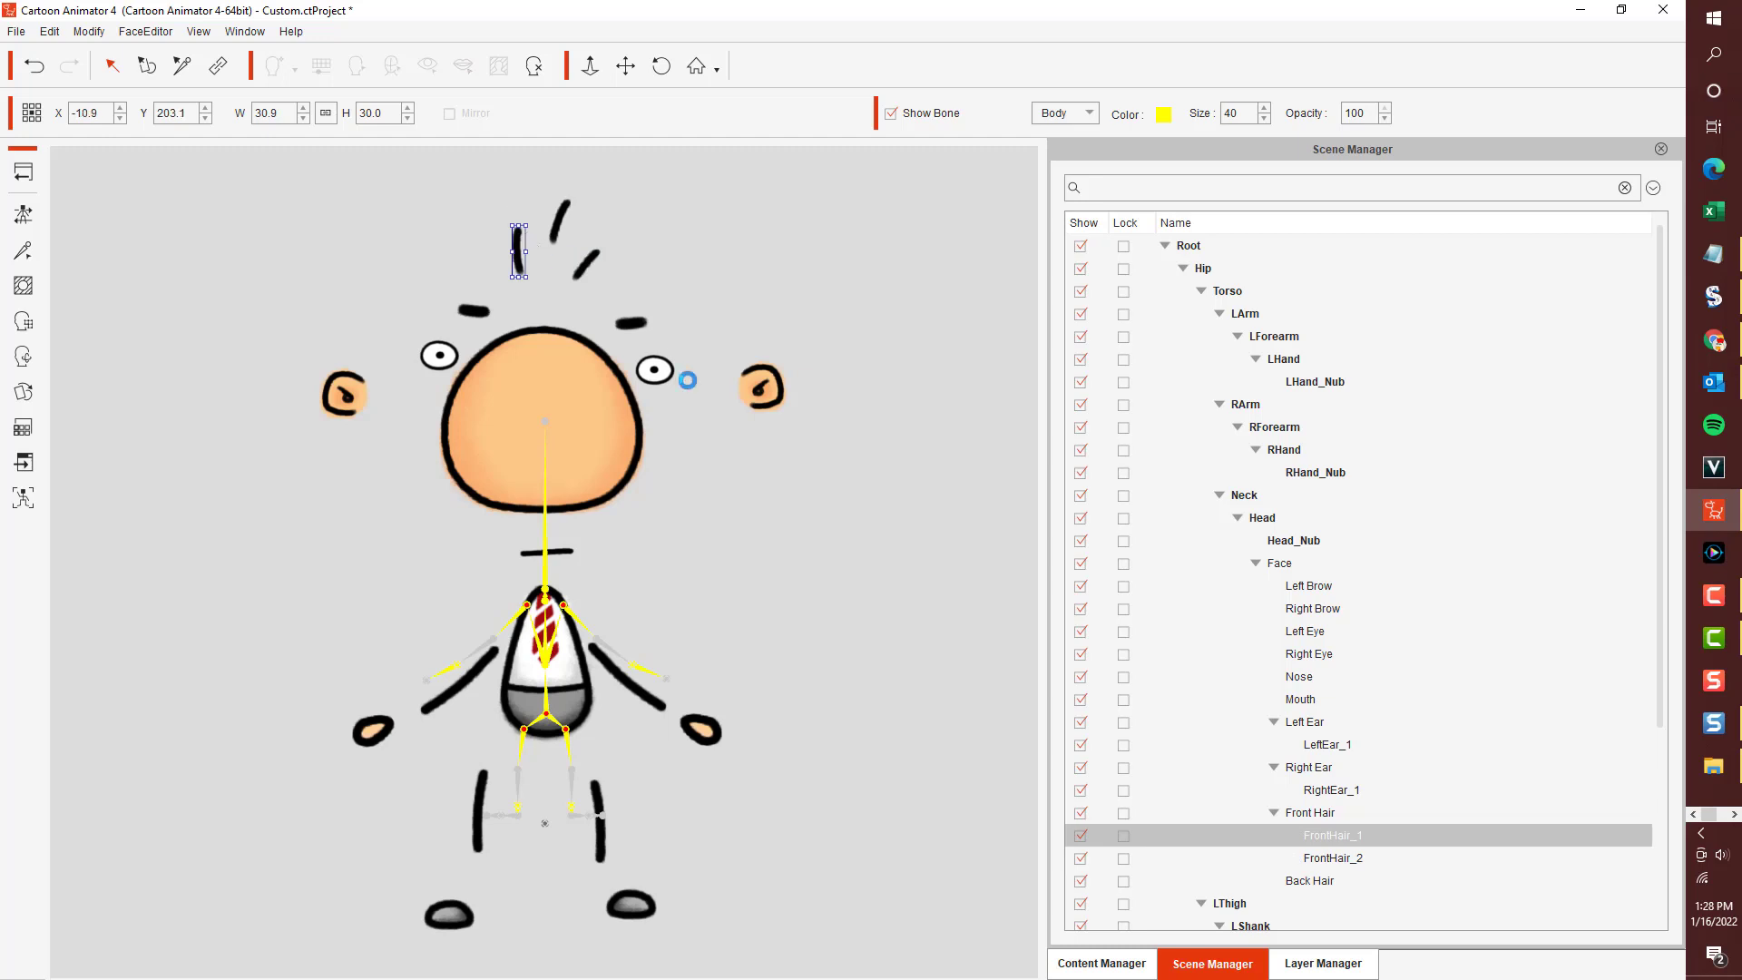
Move the inner details of both ears, LeftEar_1 and RightEar_1, down and out of the ear shapes.
click(766, 389)
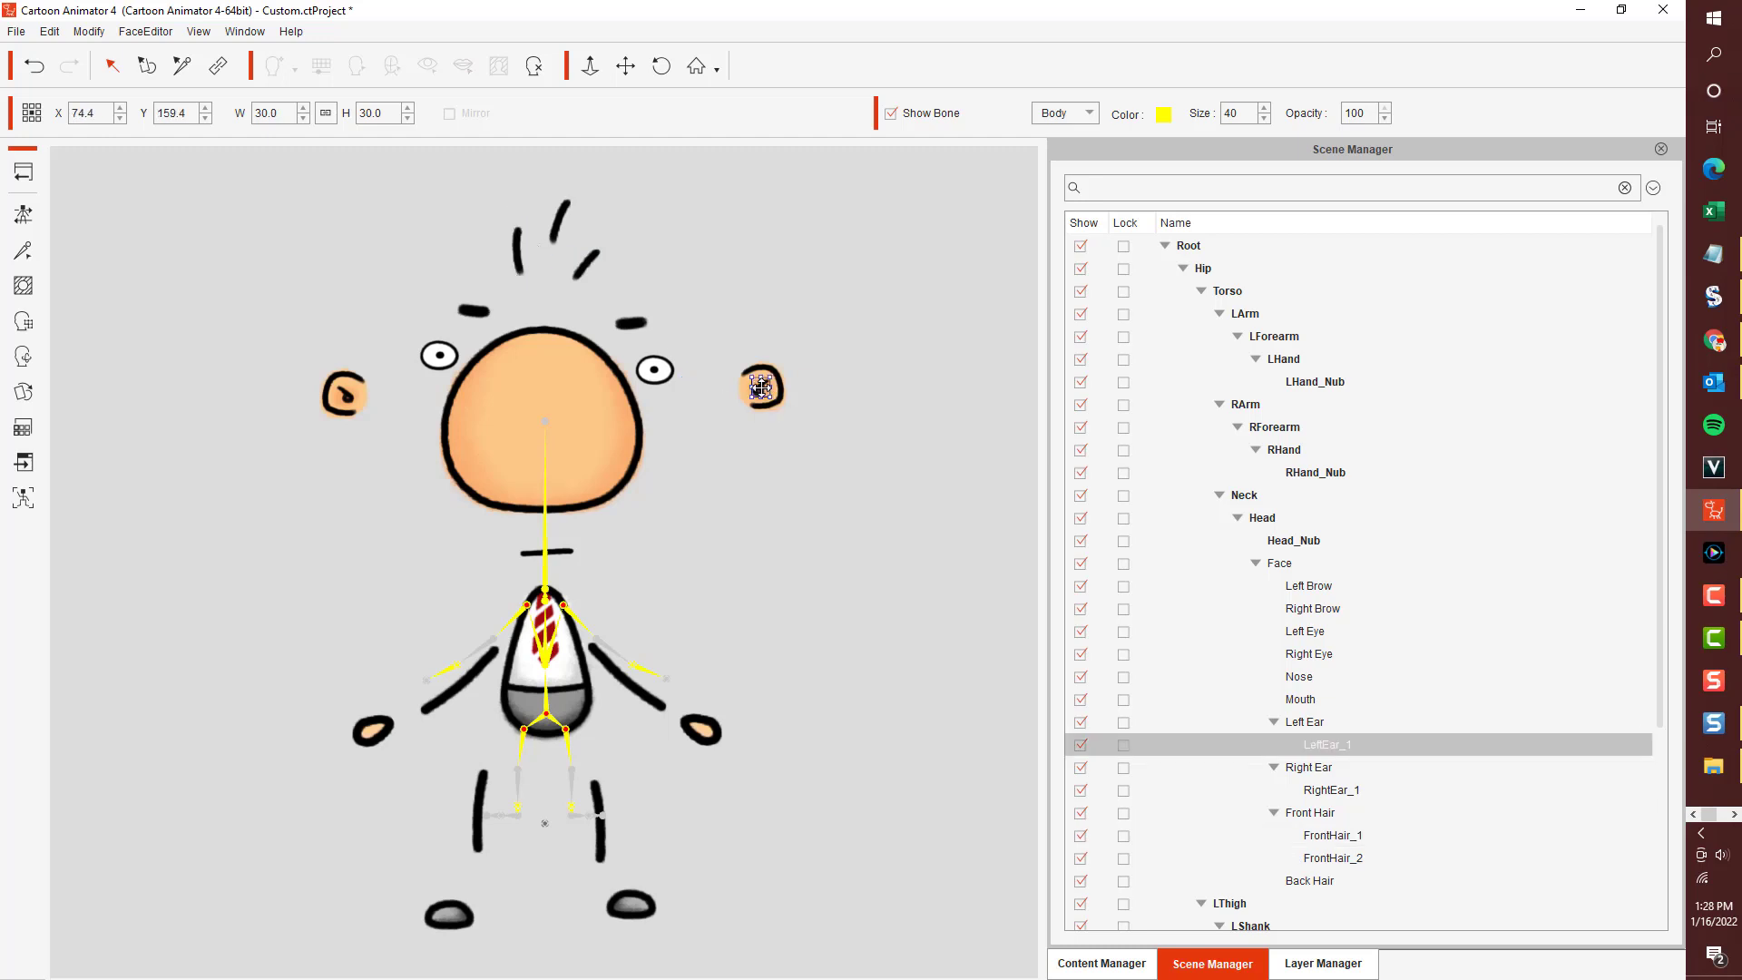
drag(767, 388, 708, 445)
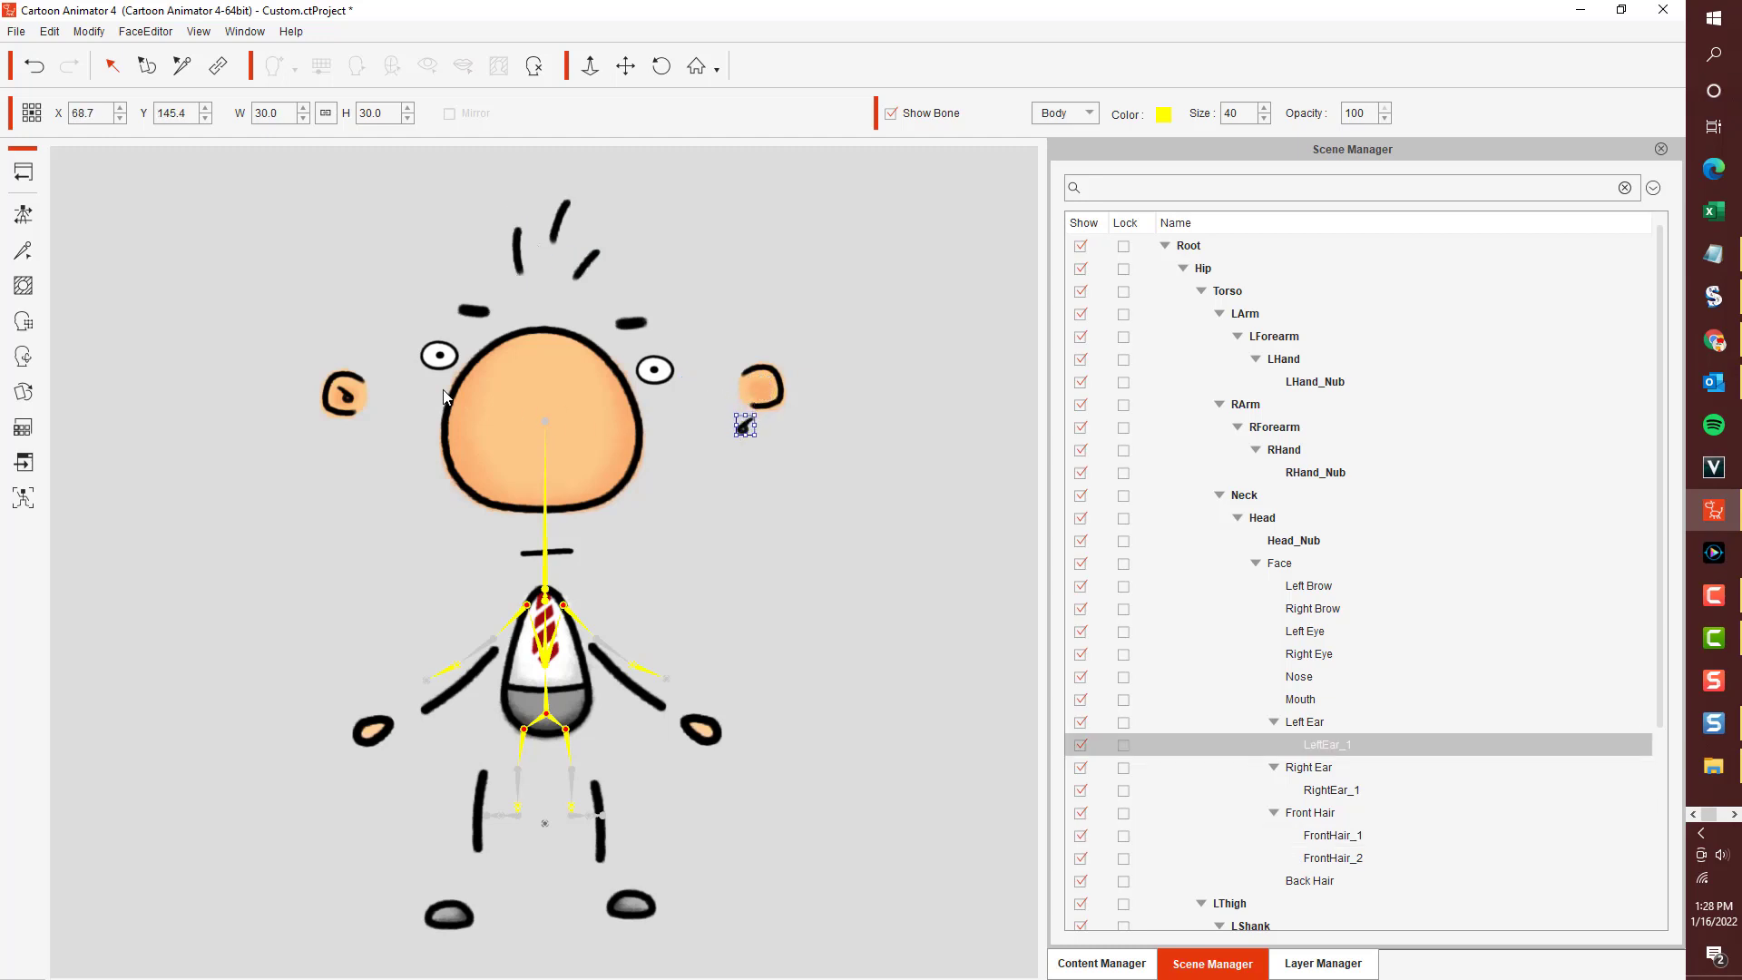
click(347, 396)
drag(347, 397, 355, 447)
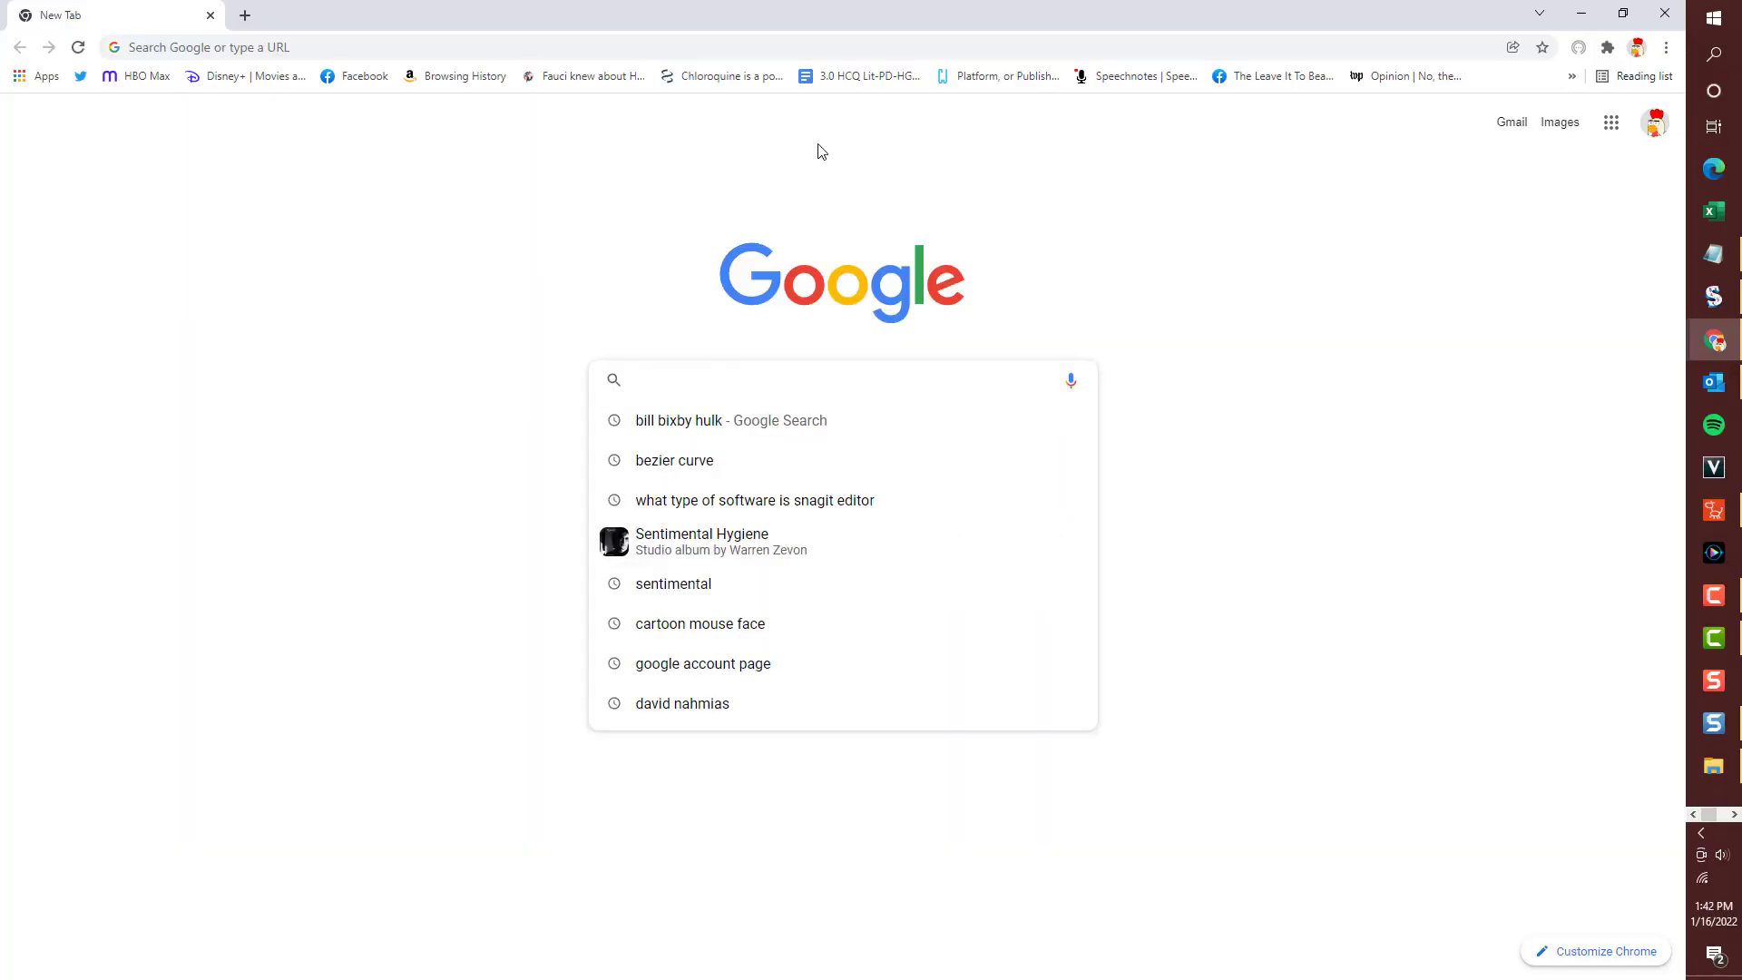
Switch to Chrome, search Google for "cartoon mouse face", and show the image results.
click(738, 207)
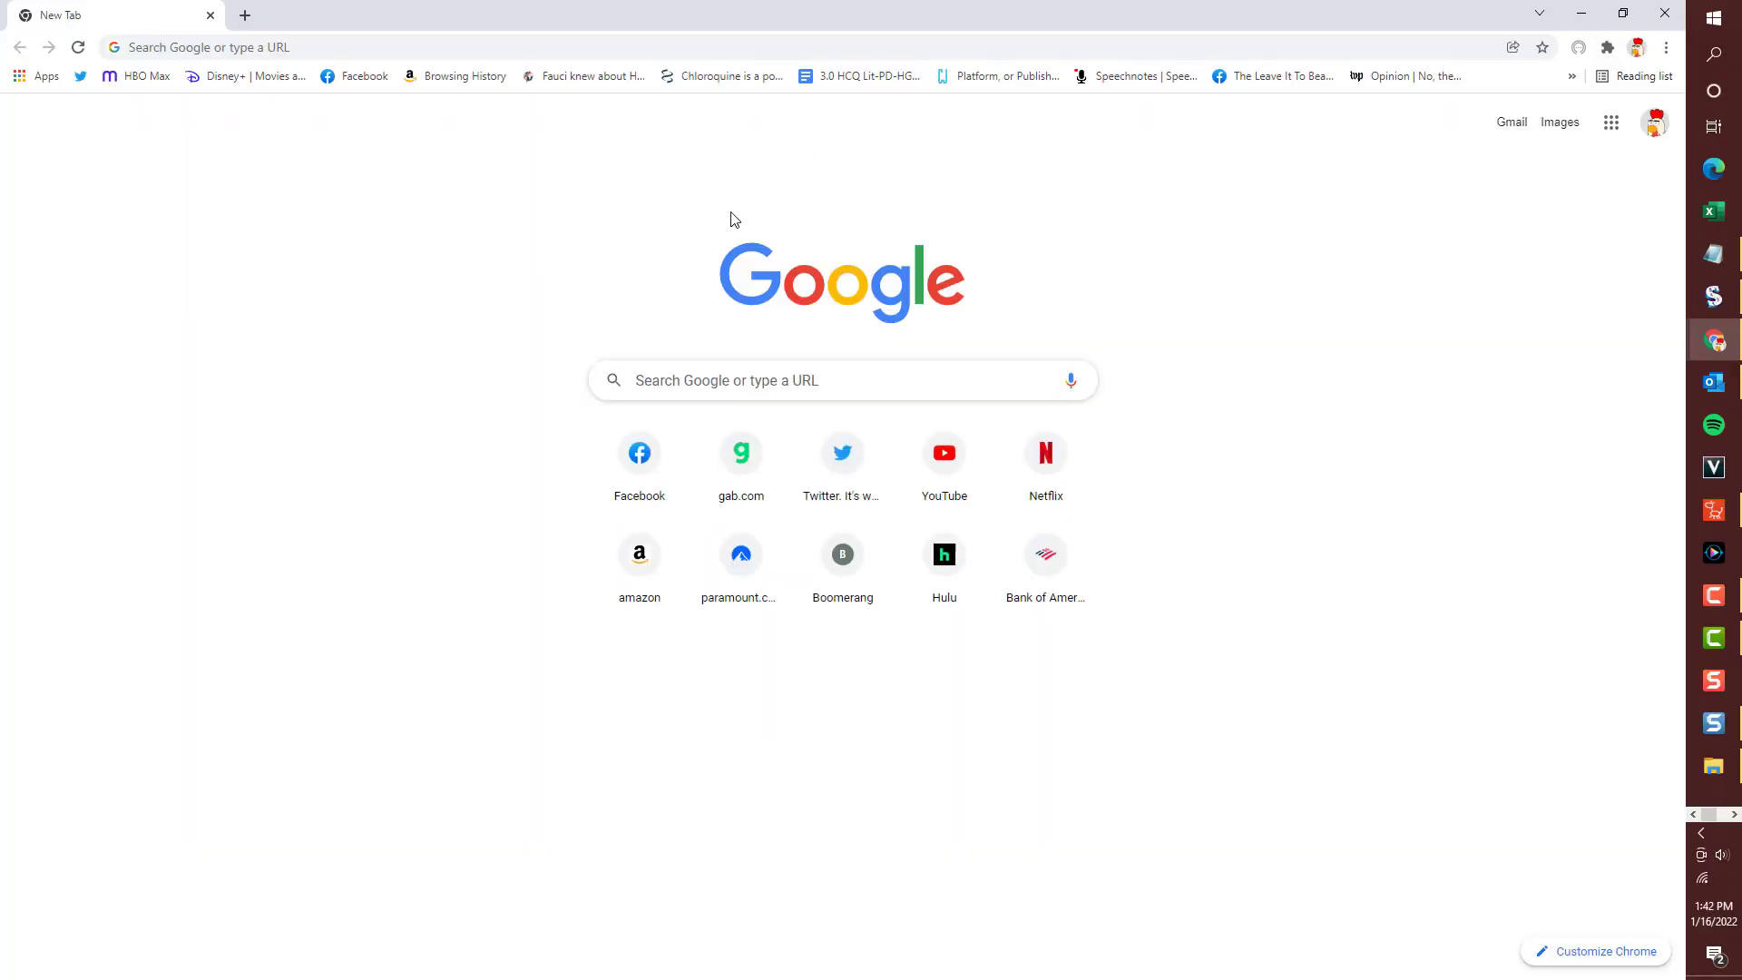
click(710, 383)
text(cartoo)
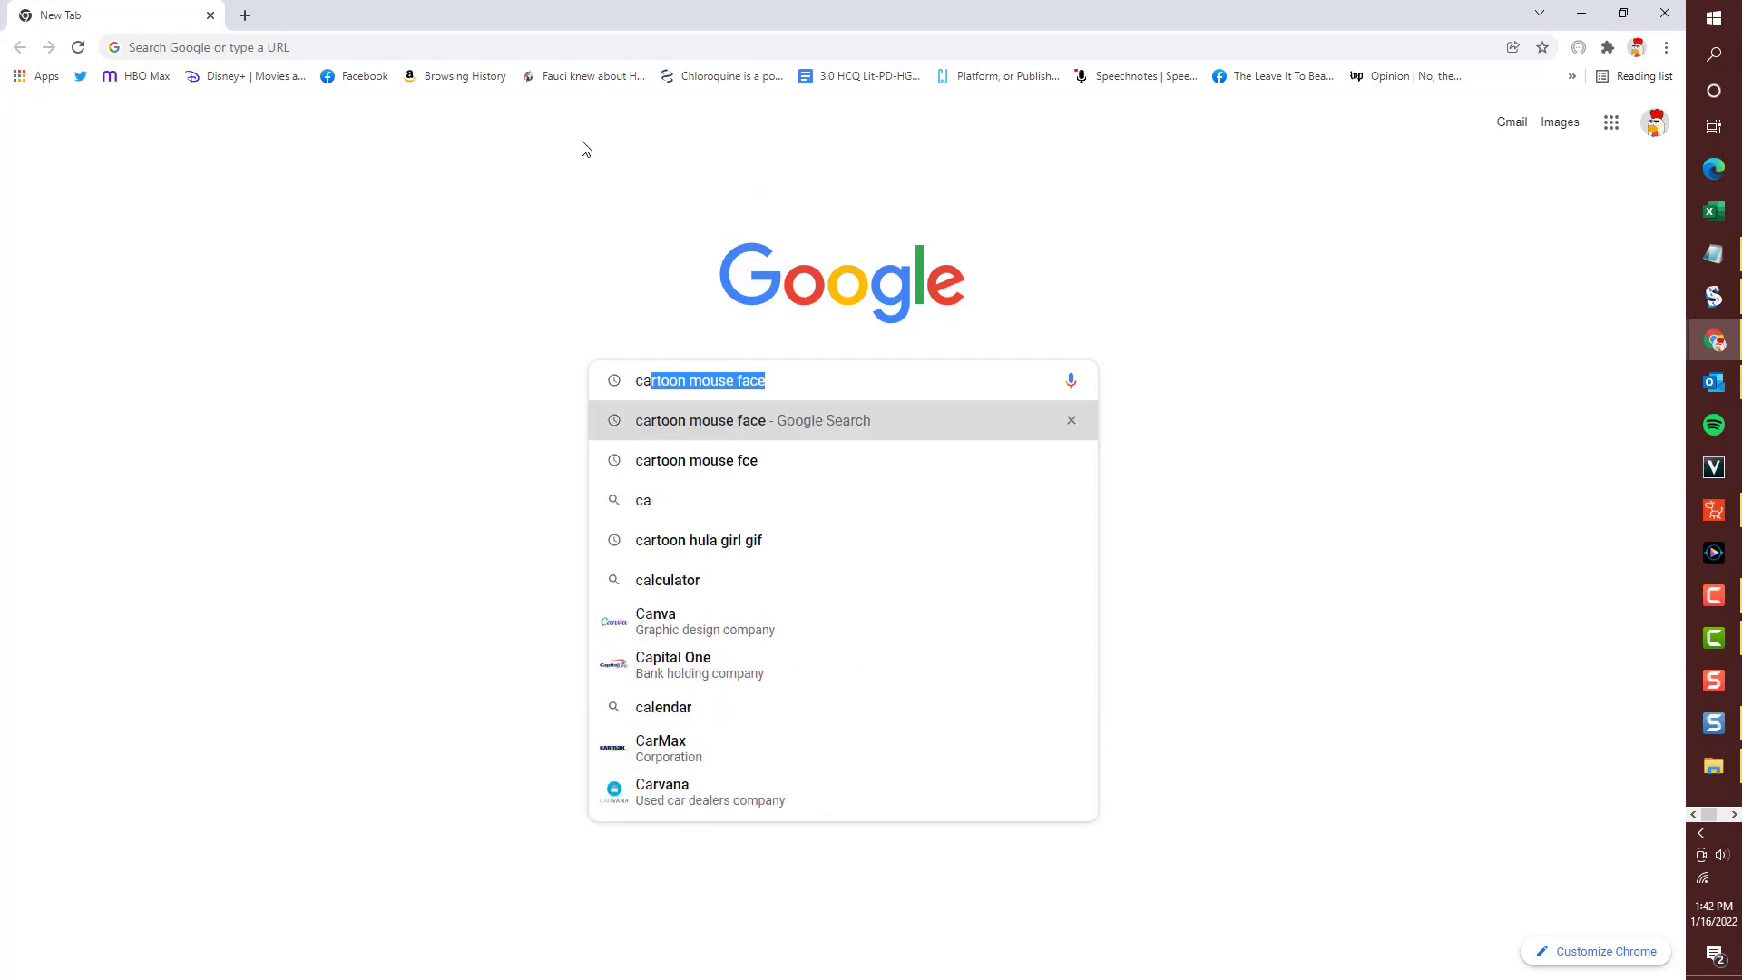
key(BackSpace)
key(BackSpace)
text(oon mou)
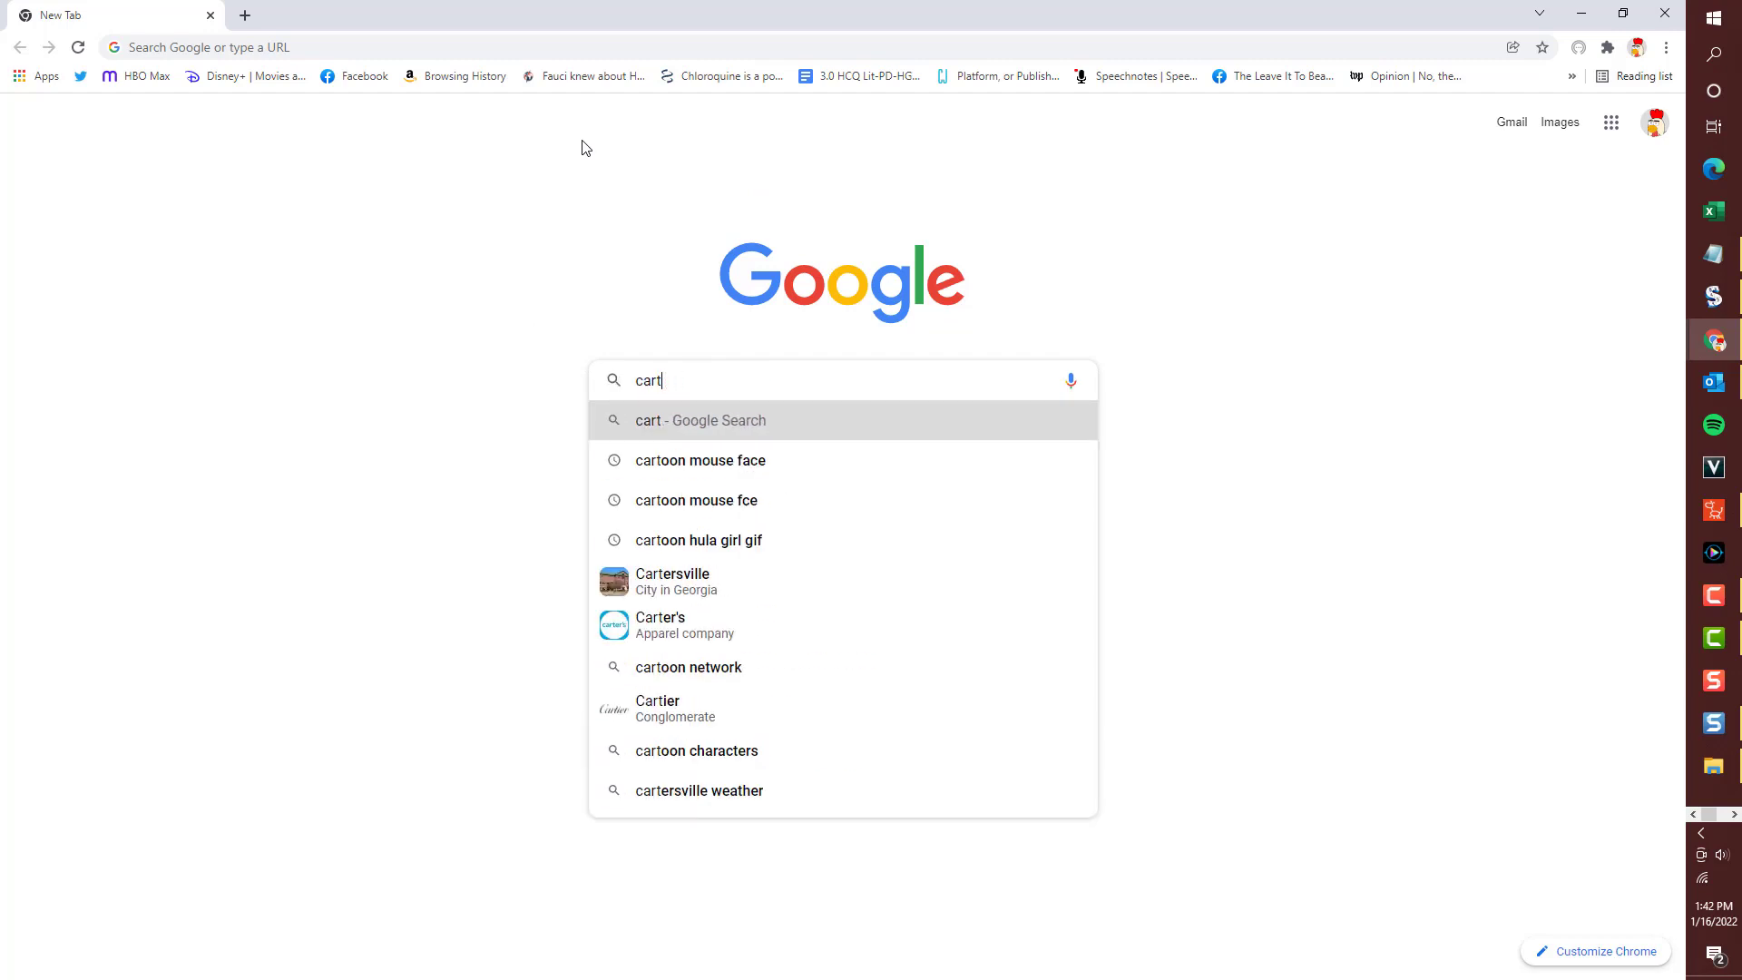
text(se face)
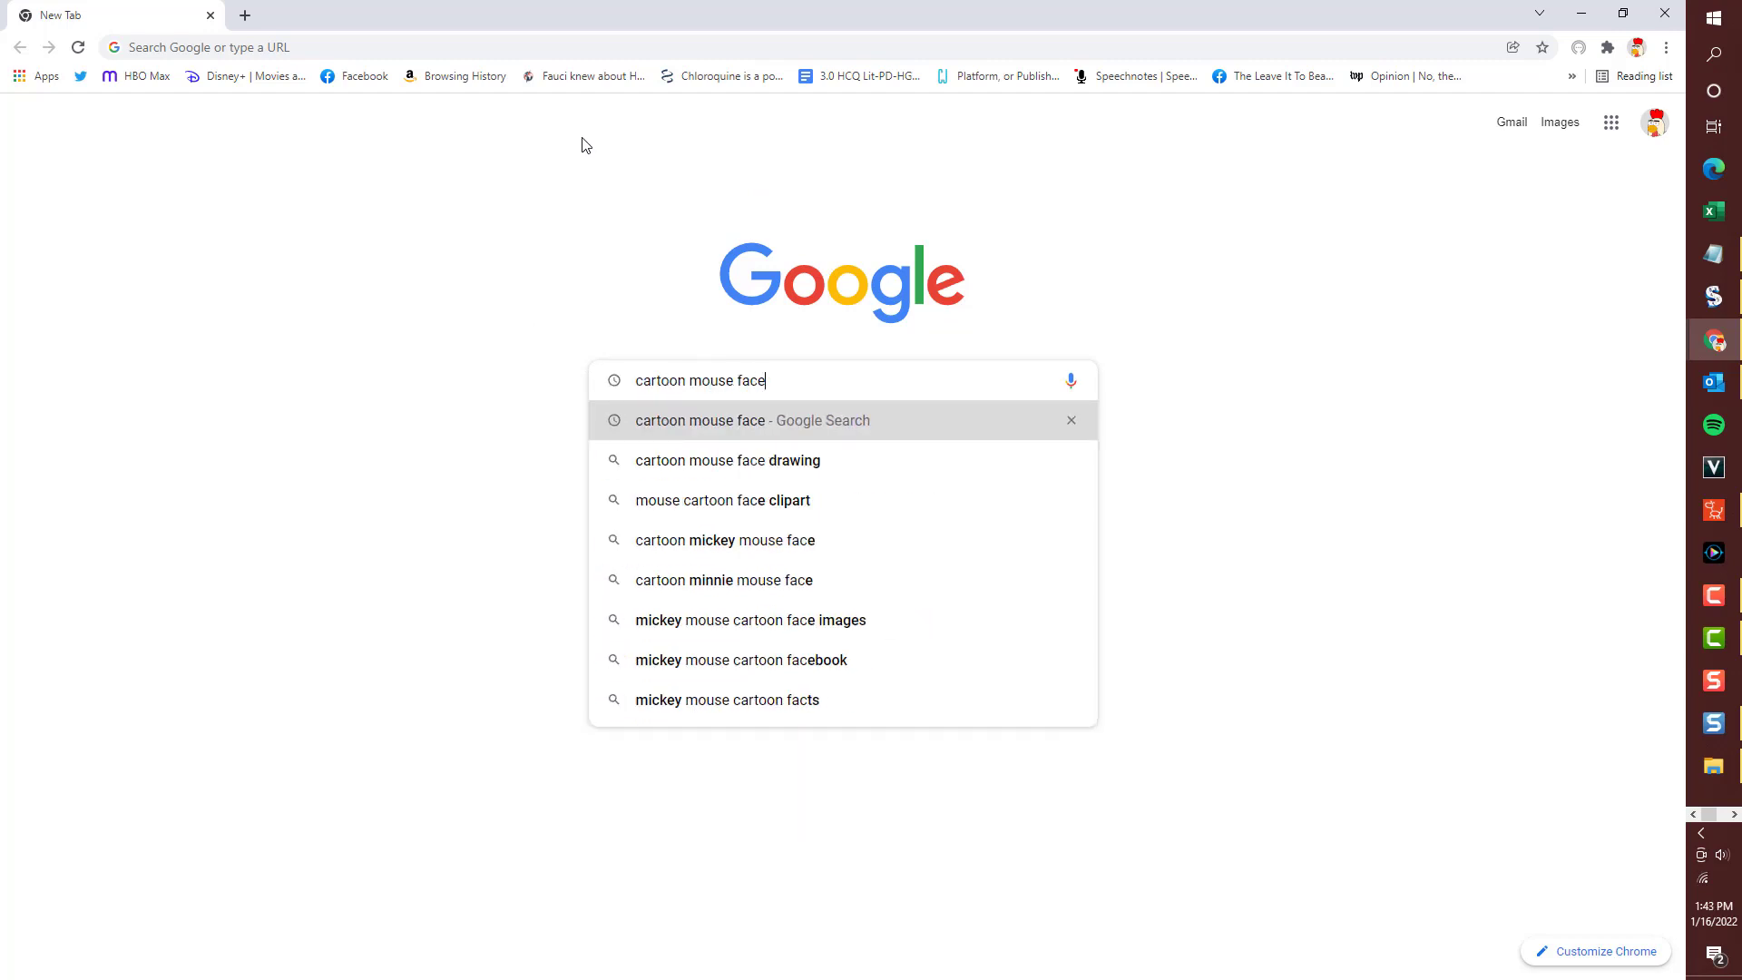
key(Return)
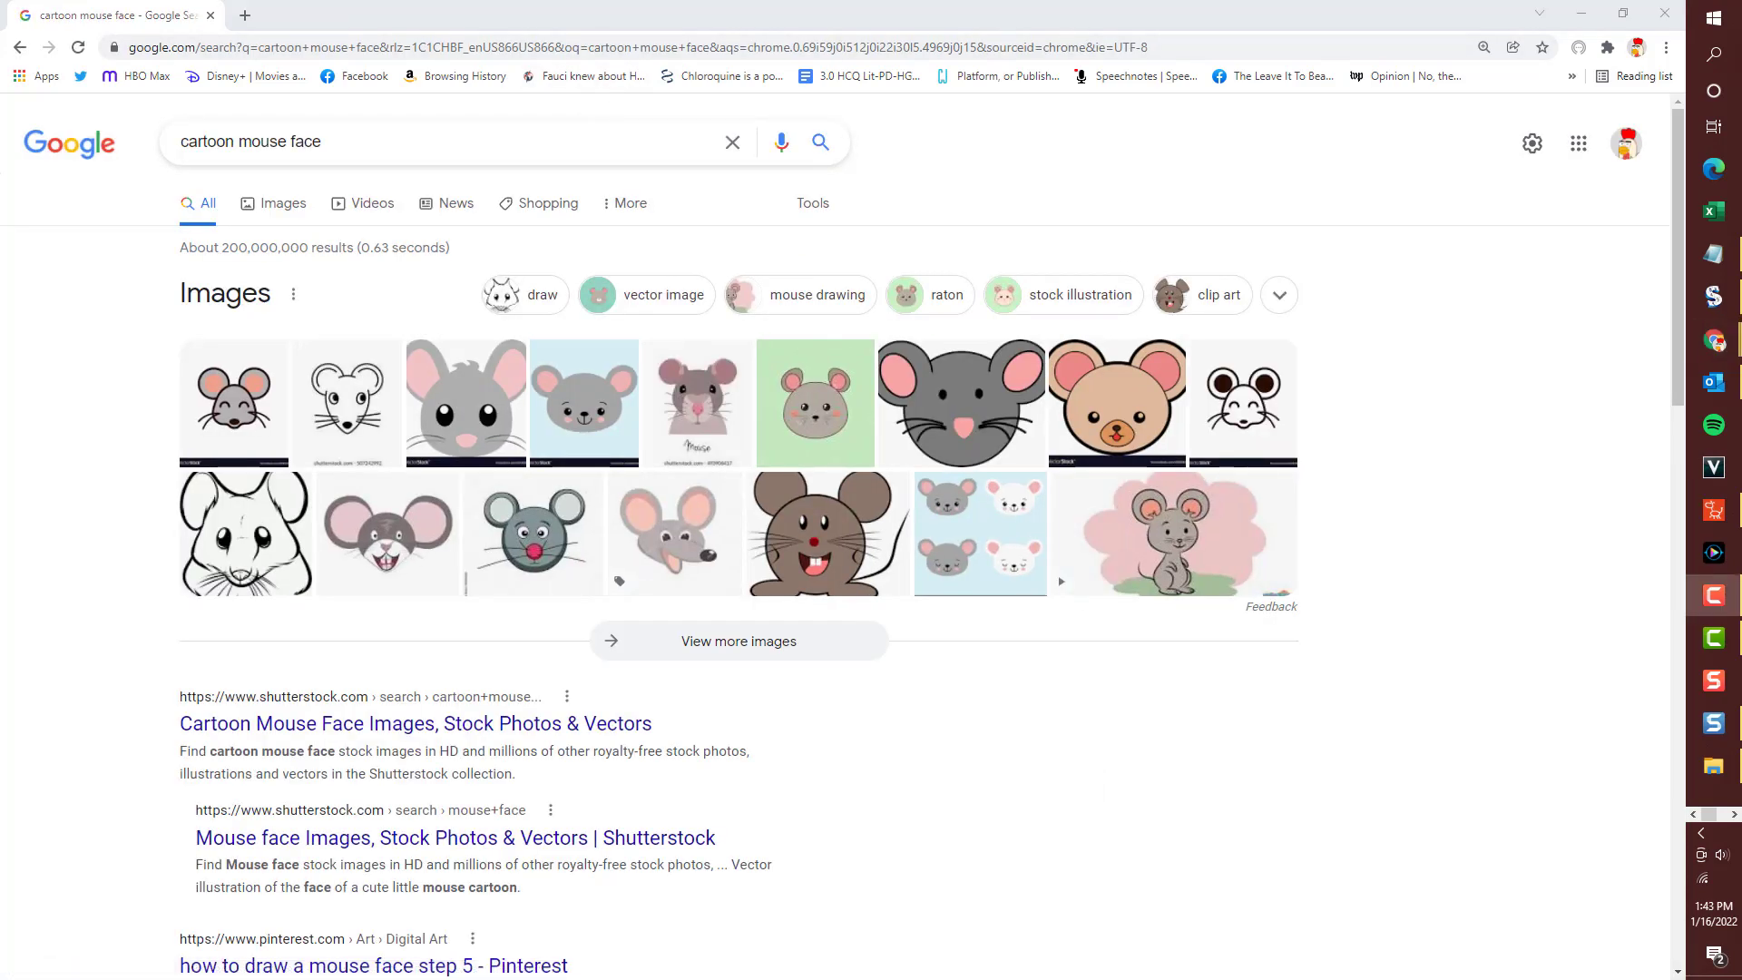
click(299, 211)
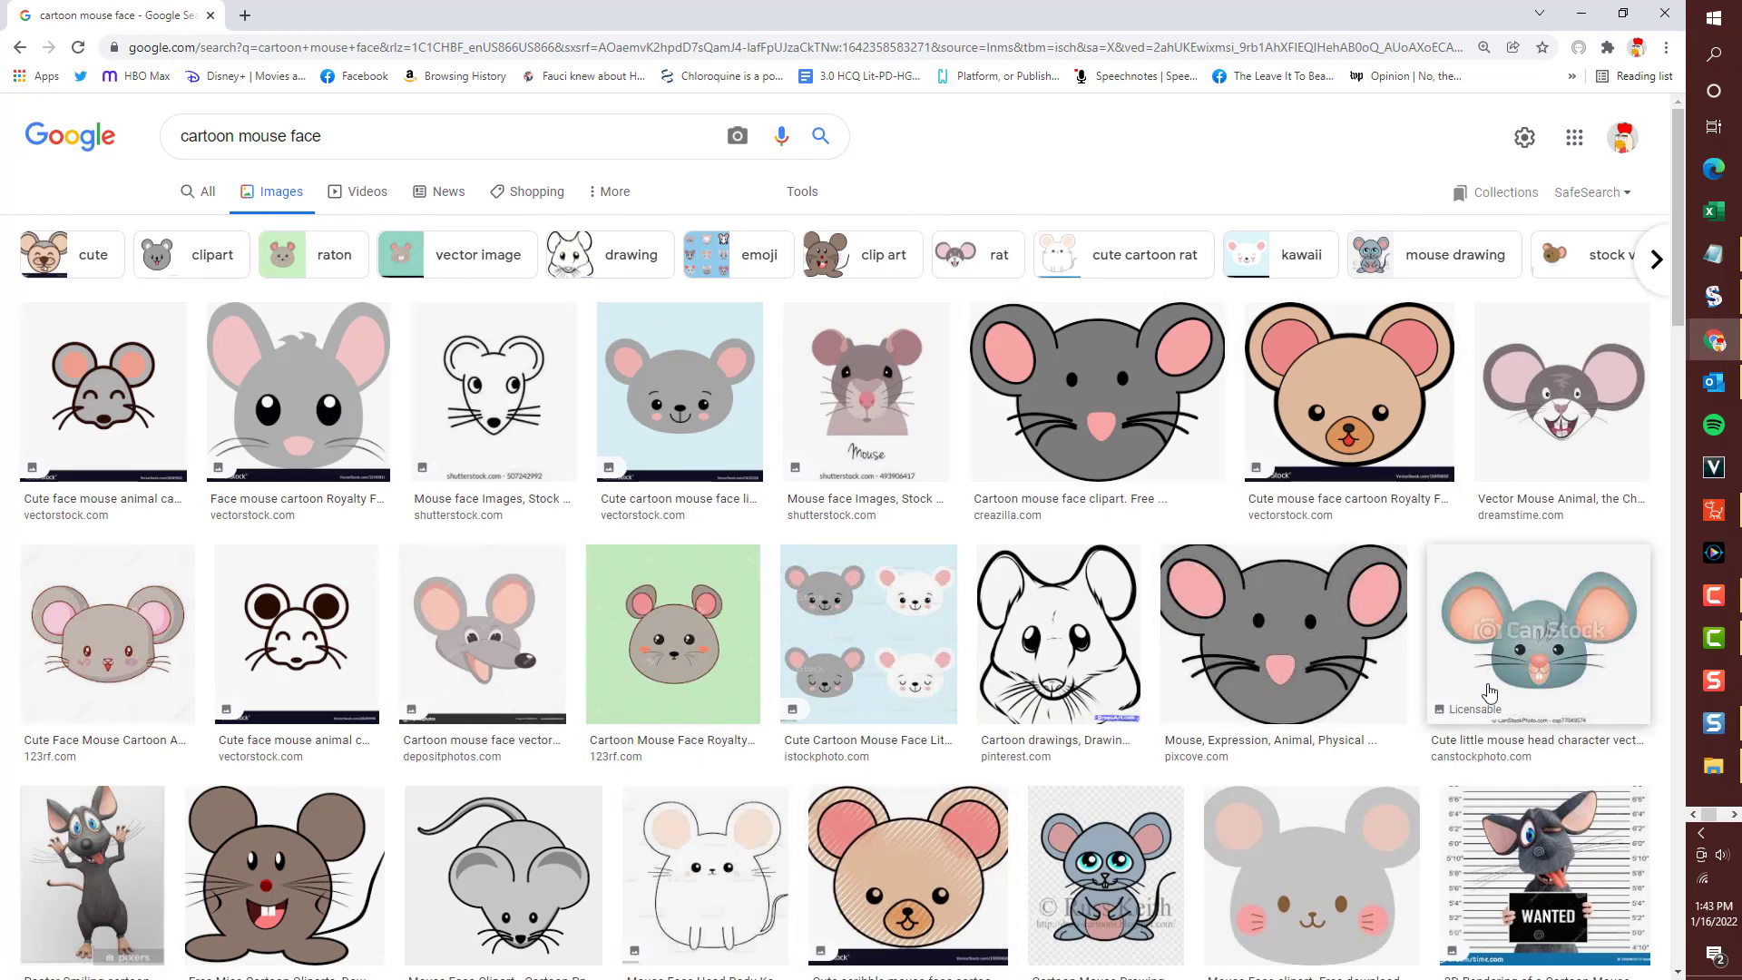
Browse the mouse face images and open the source page of the brown "cartoon mouse mask" picture from Clipart Library.
scroll(1488, 690, down, 4)
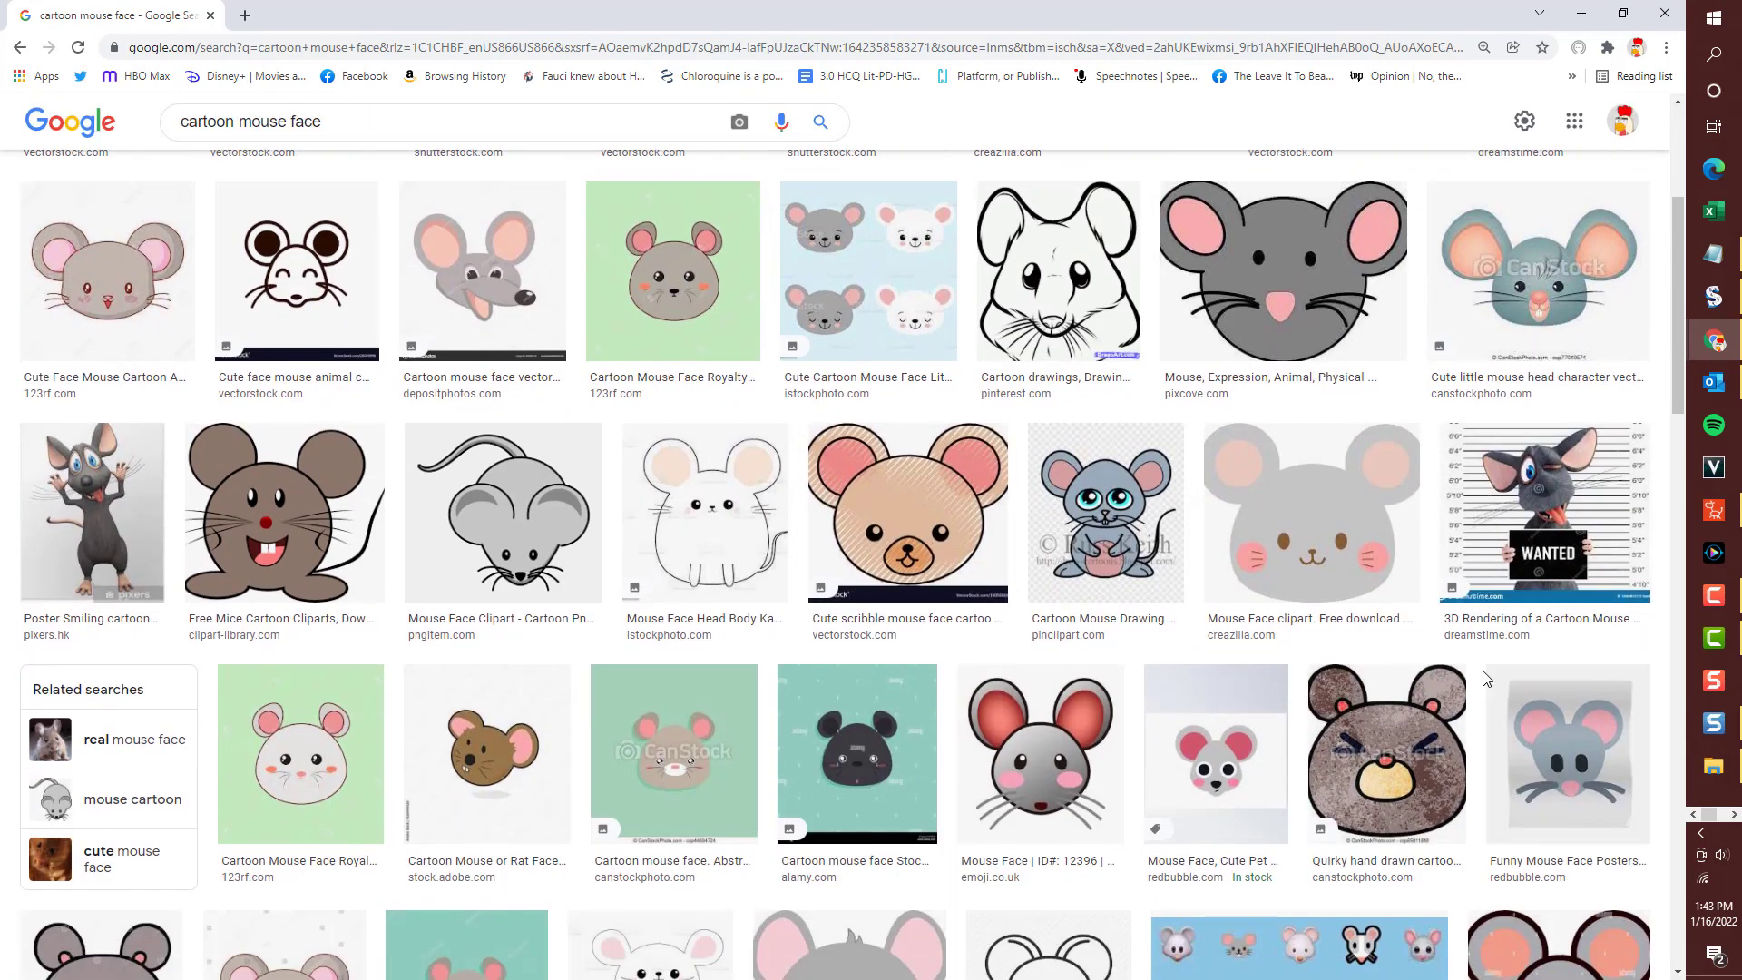
scroll(1481, 671, up, 2)
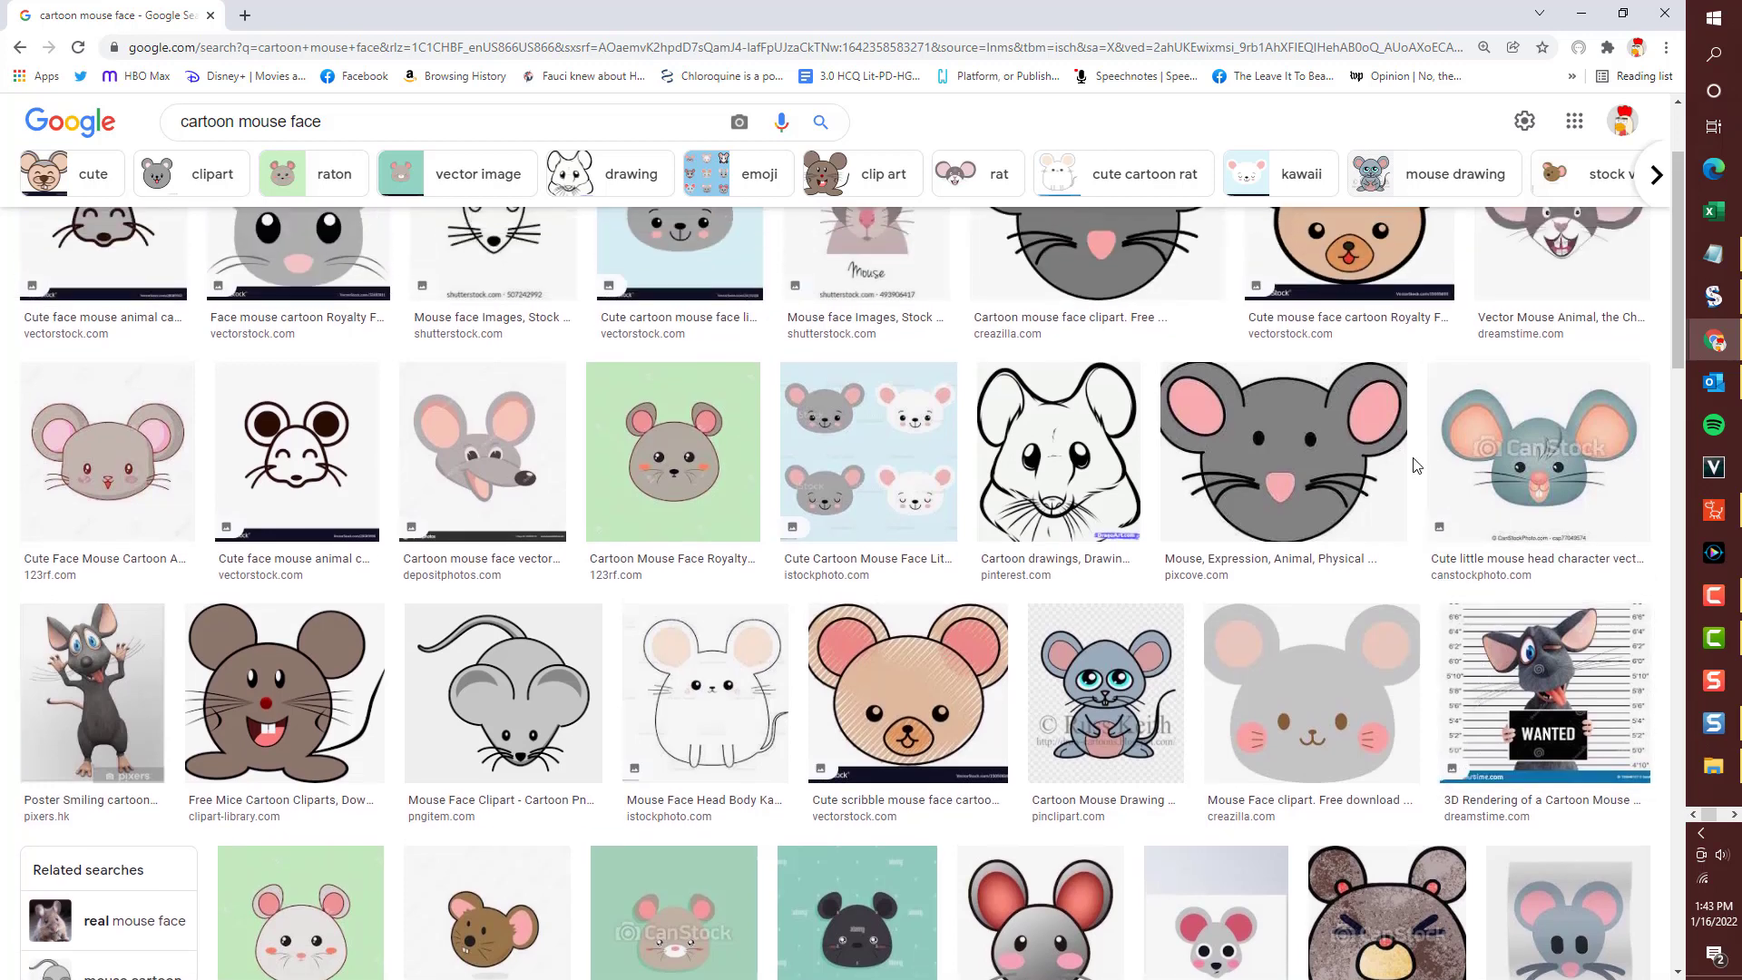
scroll(1179, 326, up, 2)
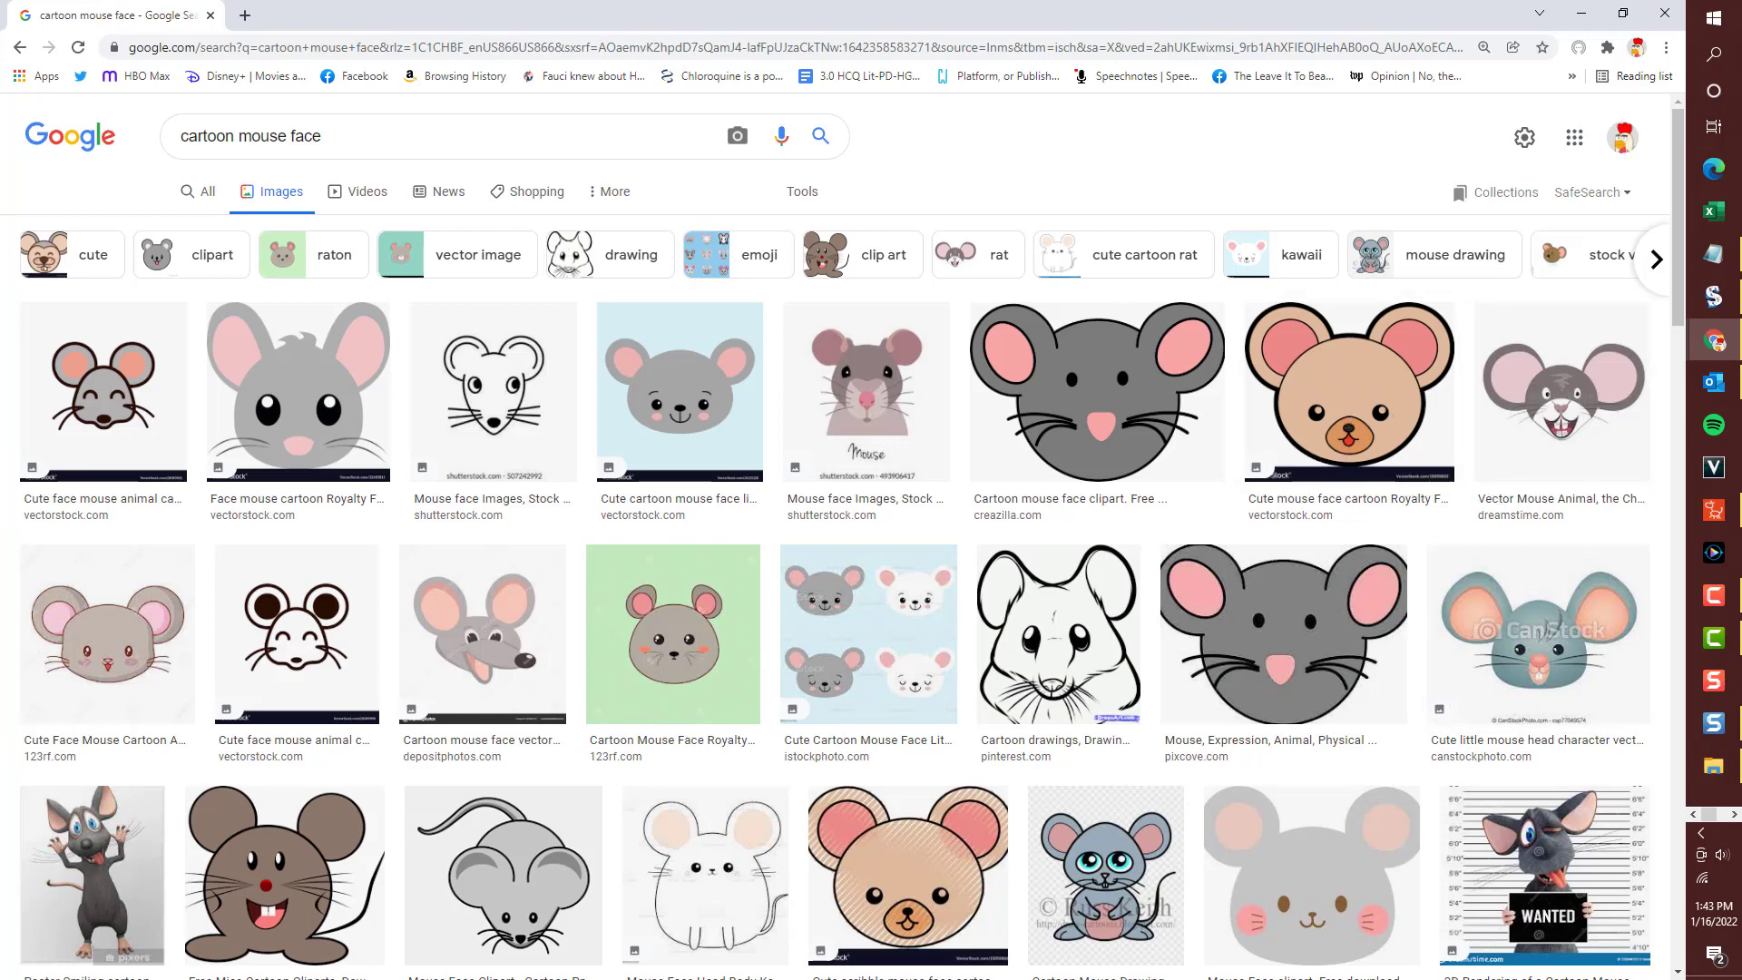
scroll(834, 545, down, 3)
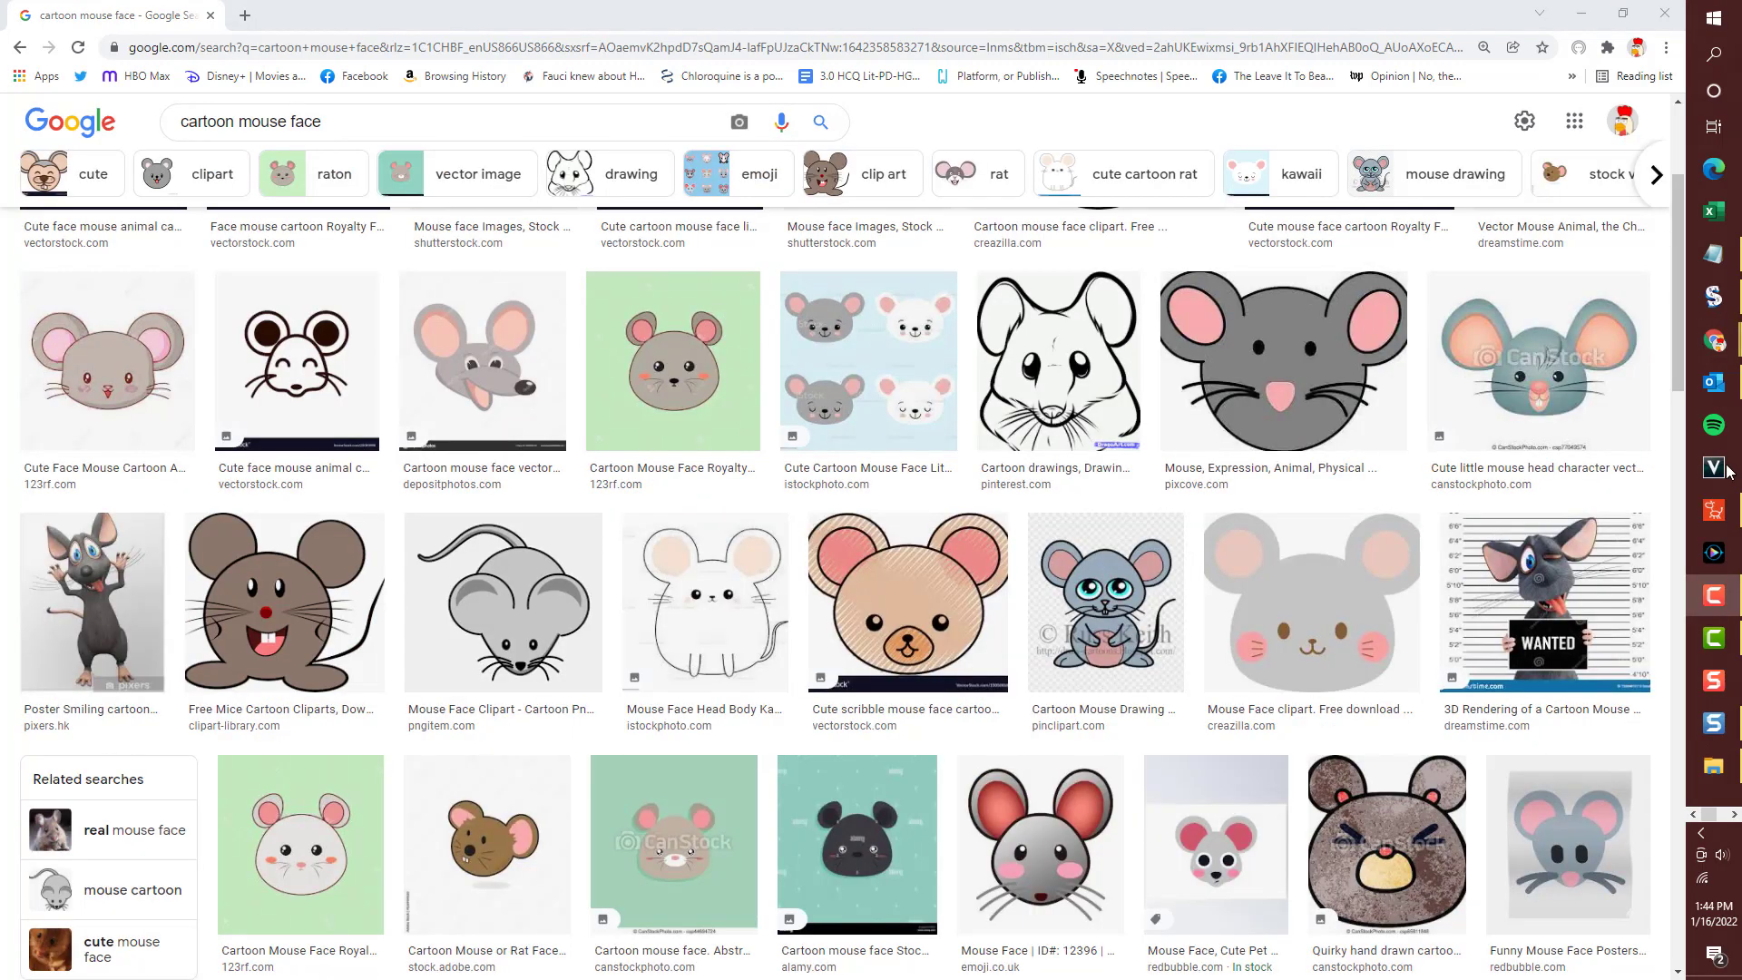
scroll(1365, 439, down, 2)
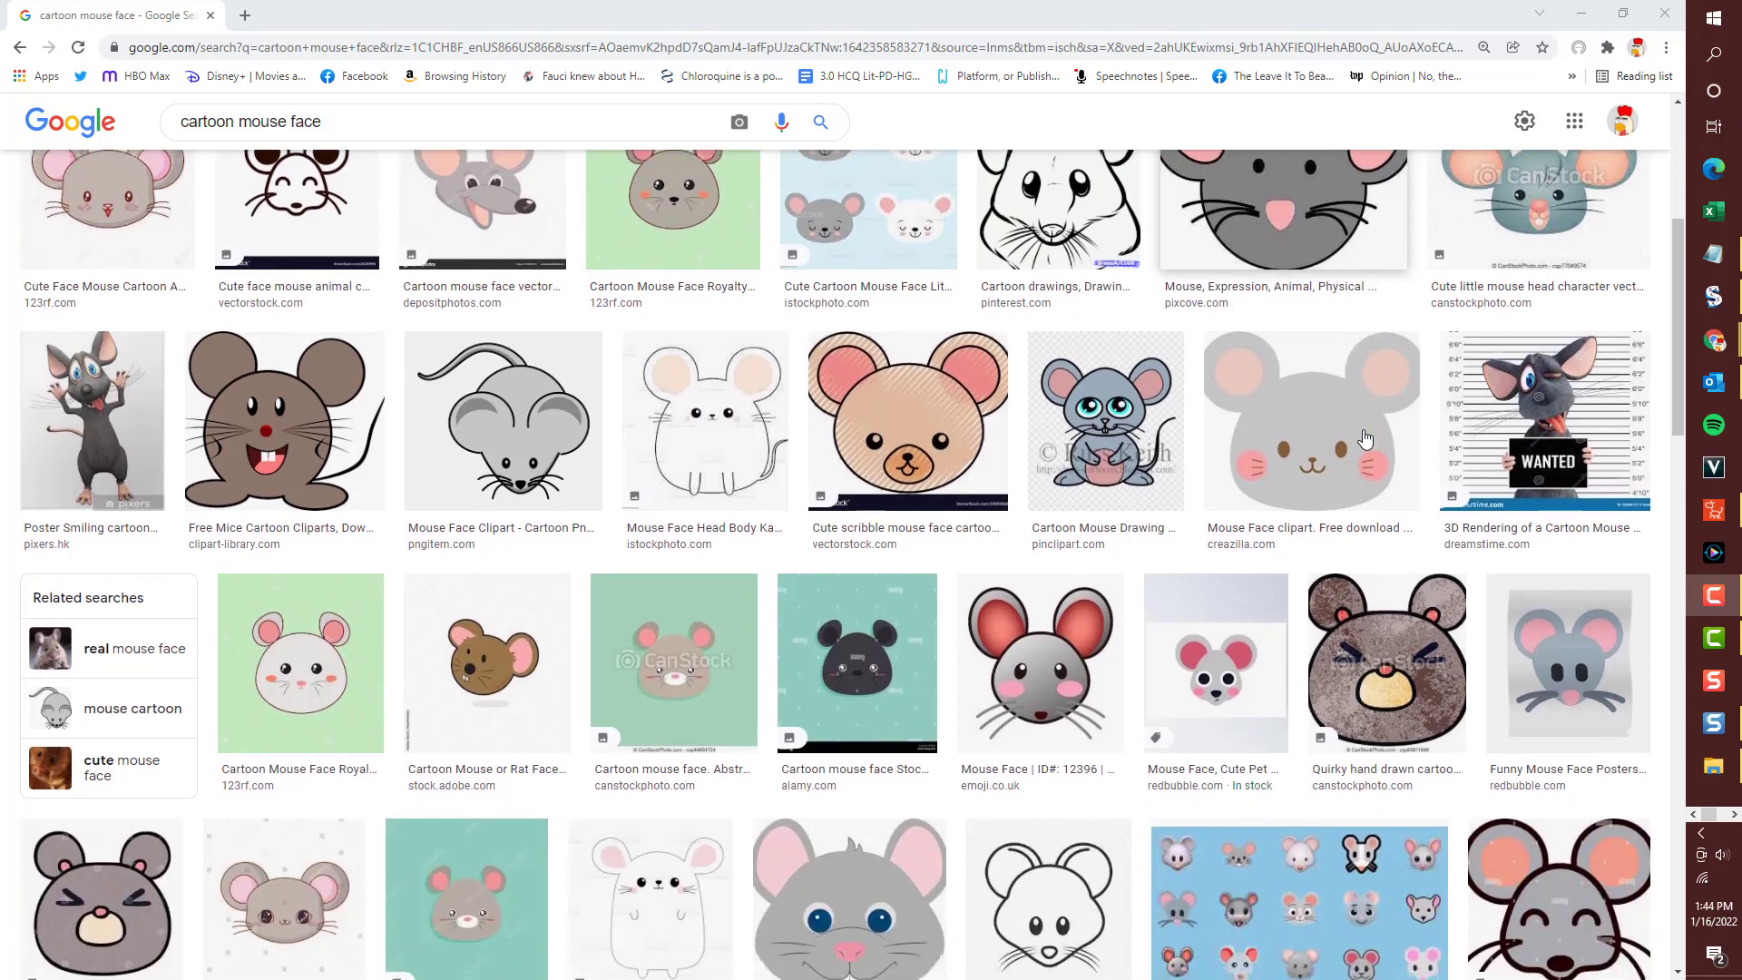
scroll(1365, 439, down, 4)
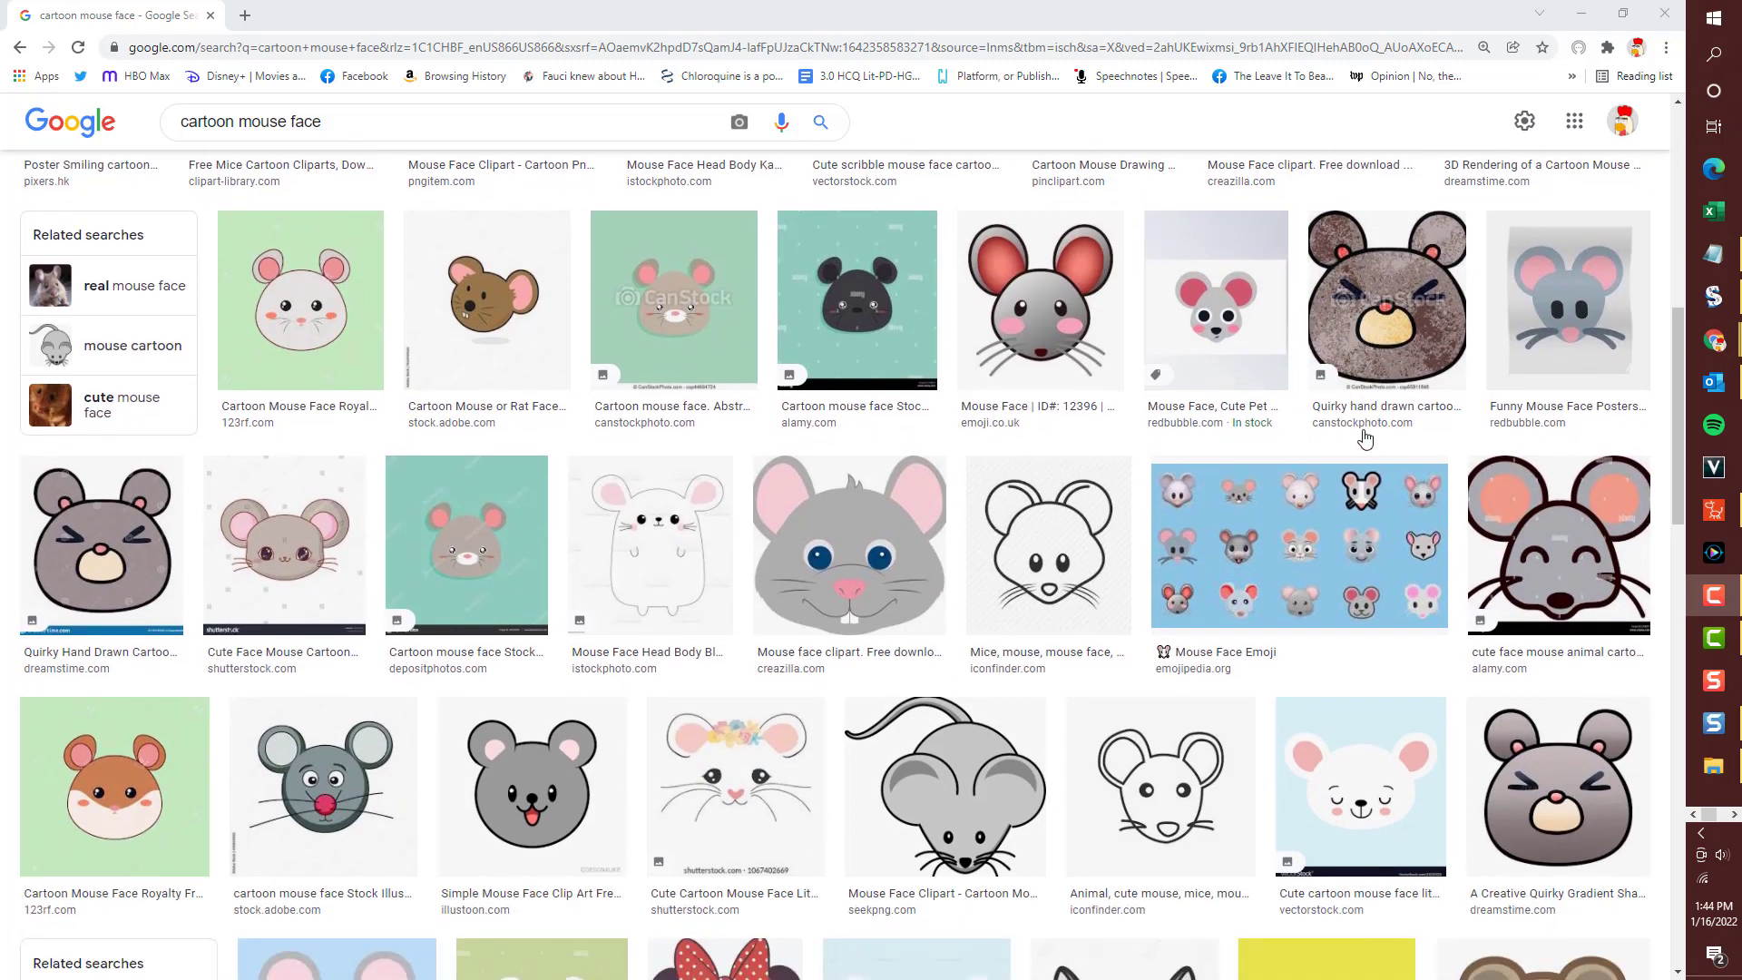
scroll(1366, 439, down, 4)
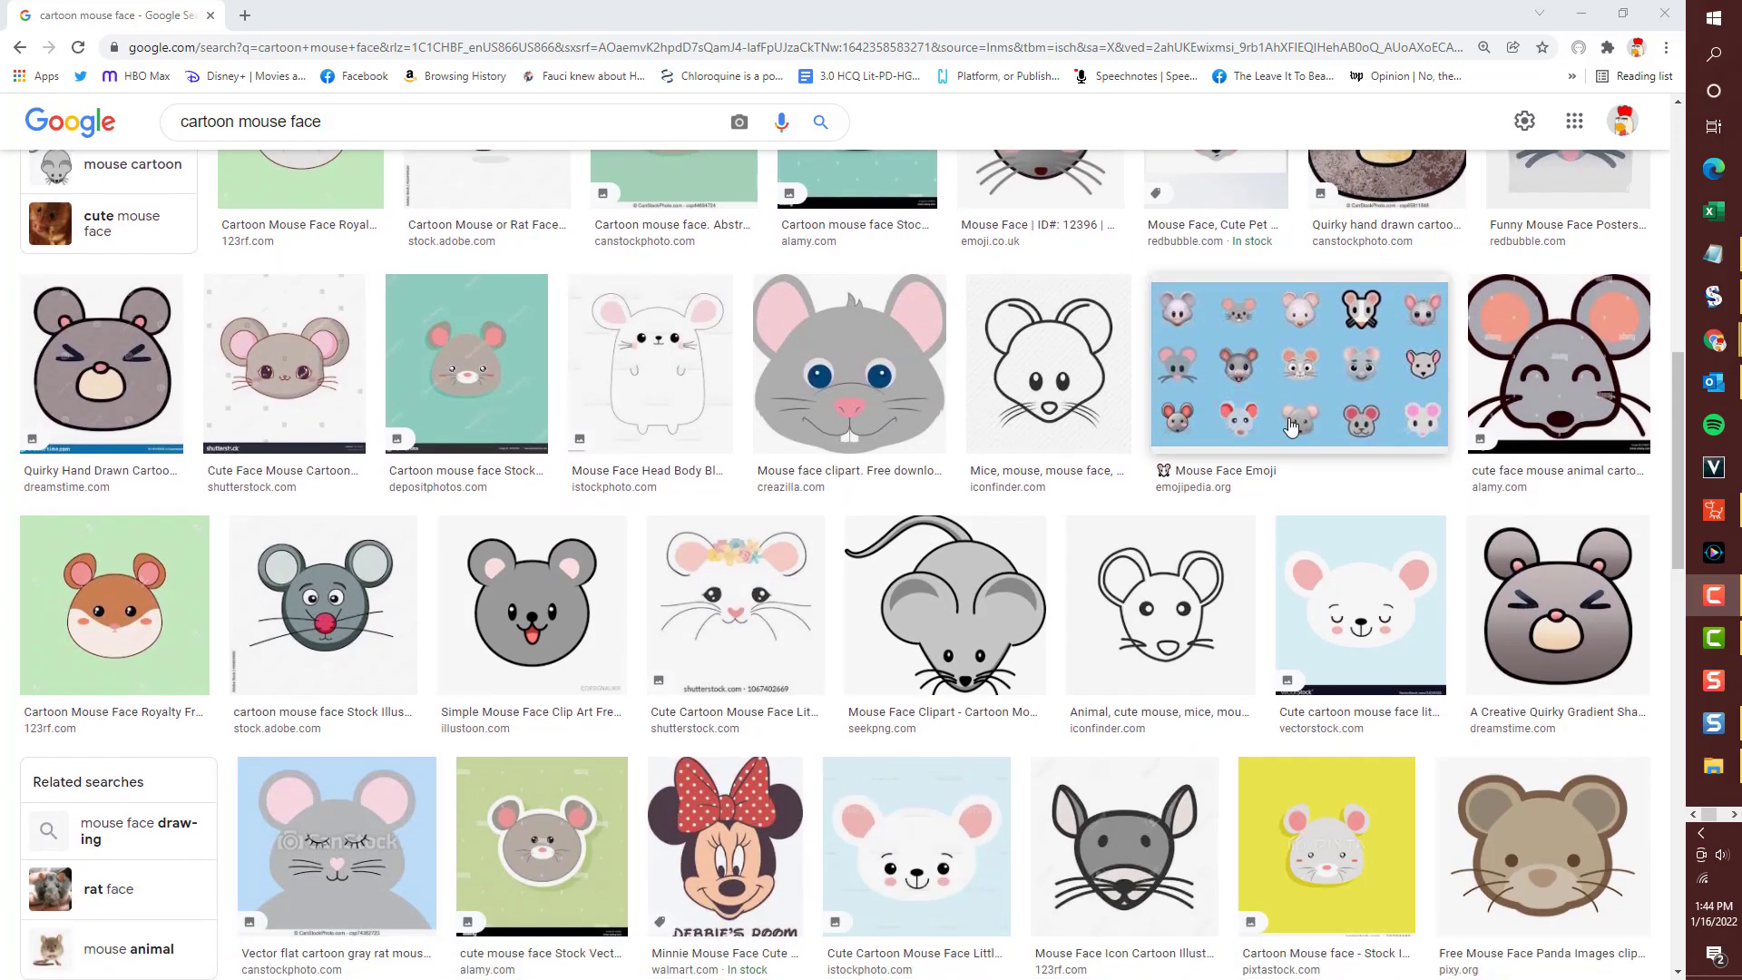
scroll(1290, 427, down, 2)
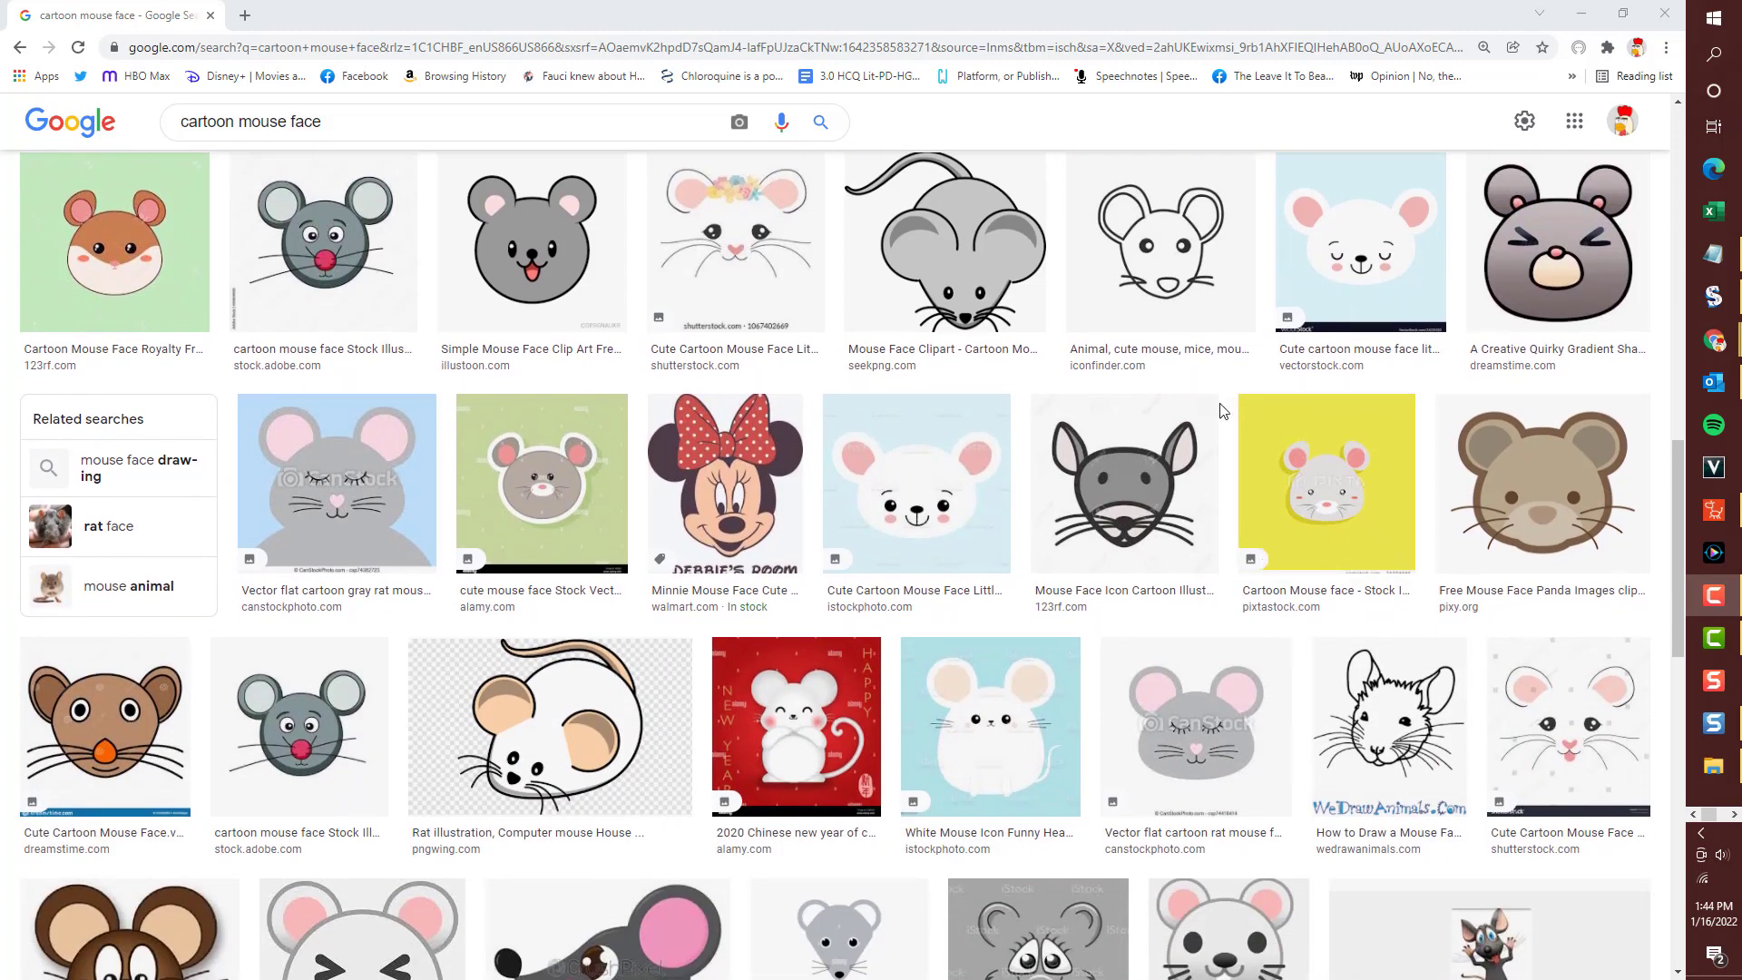
scroll(1222, 410, down, 2)
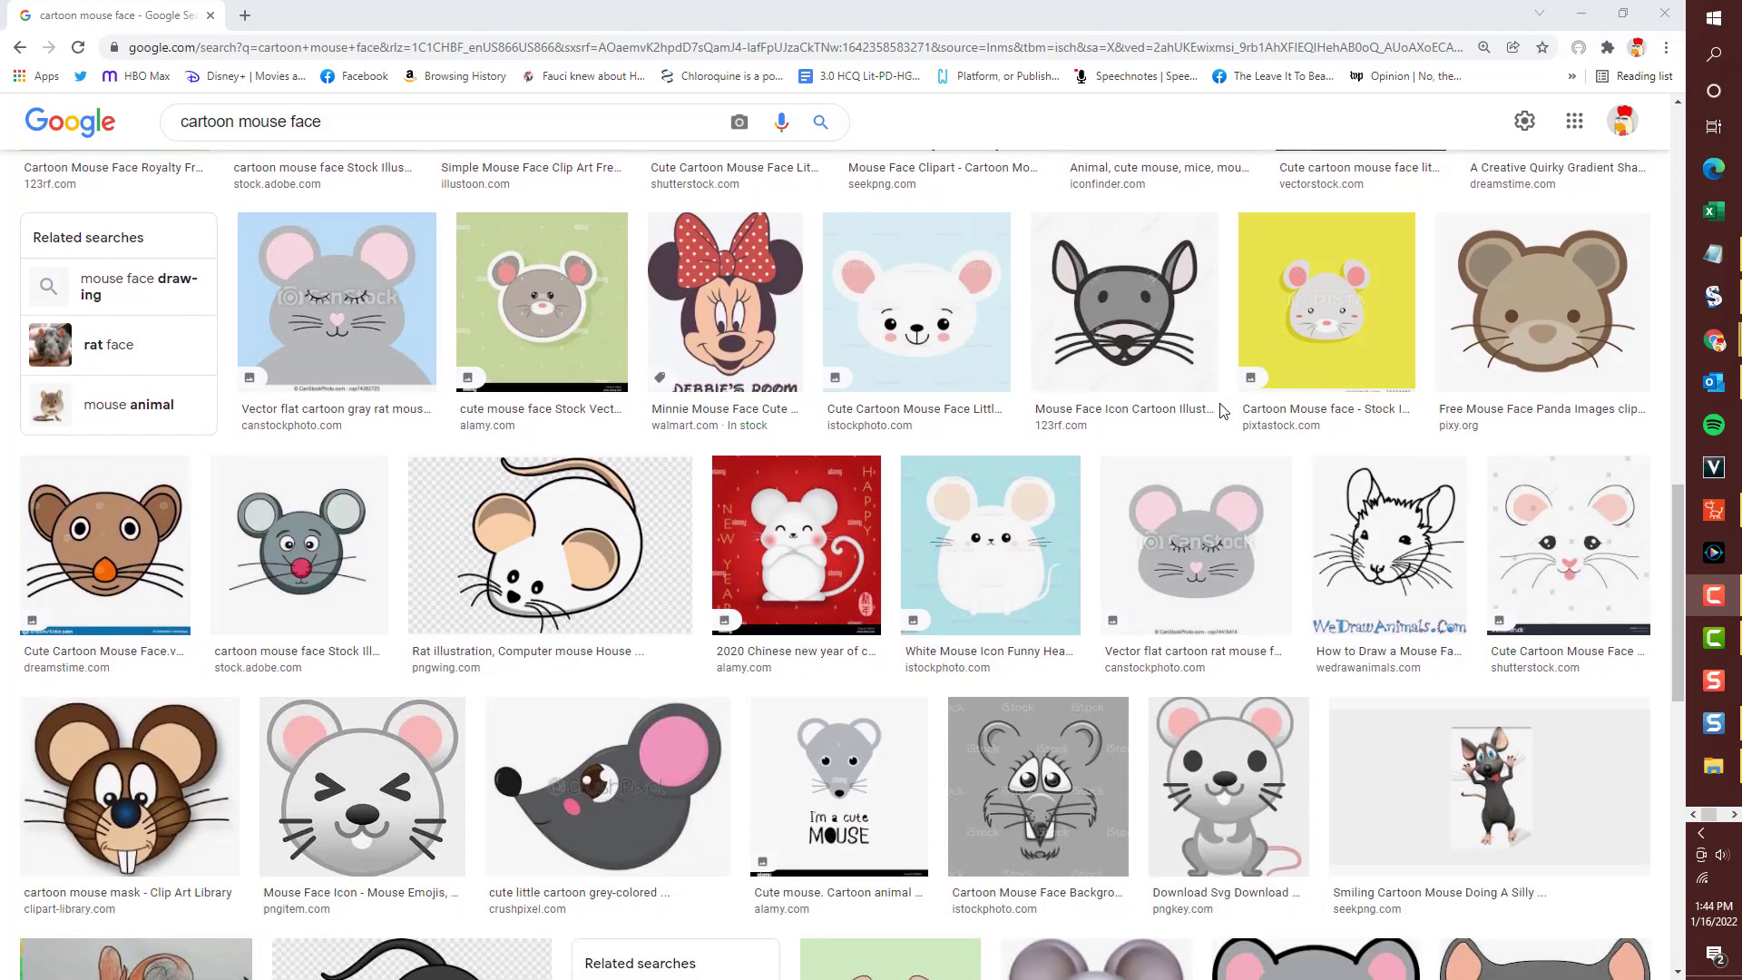
scroll(1222, 410, down, 1)
click(196, 669)
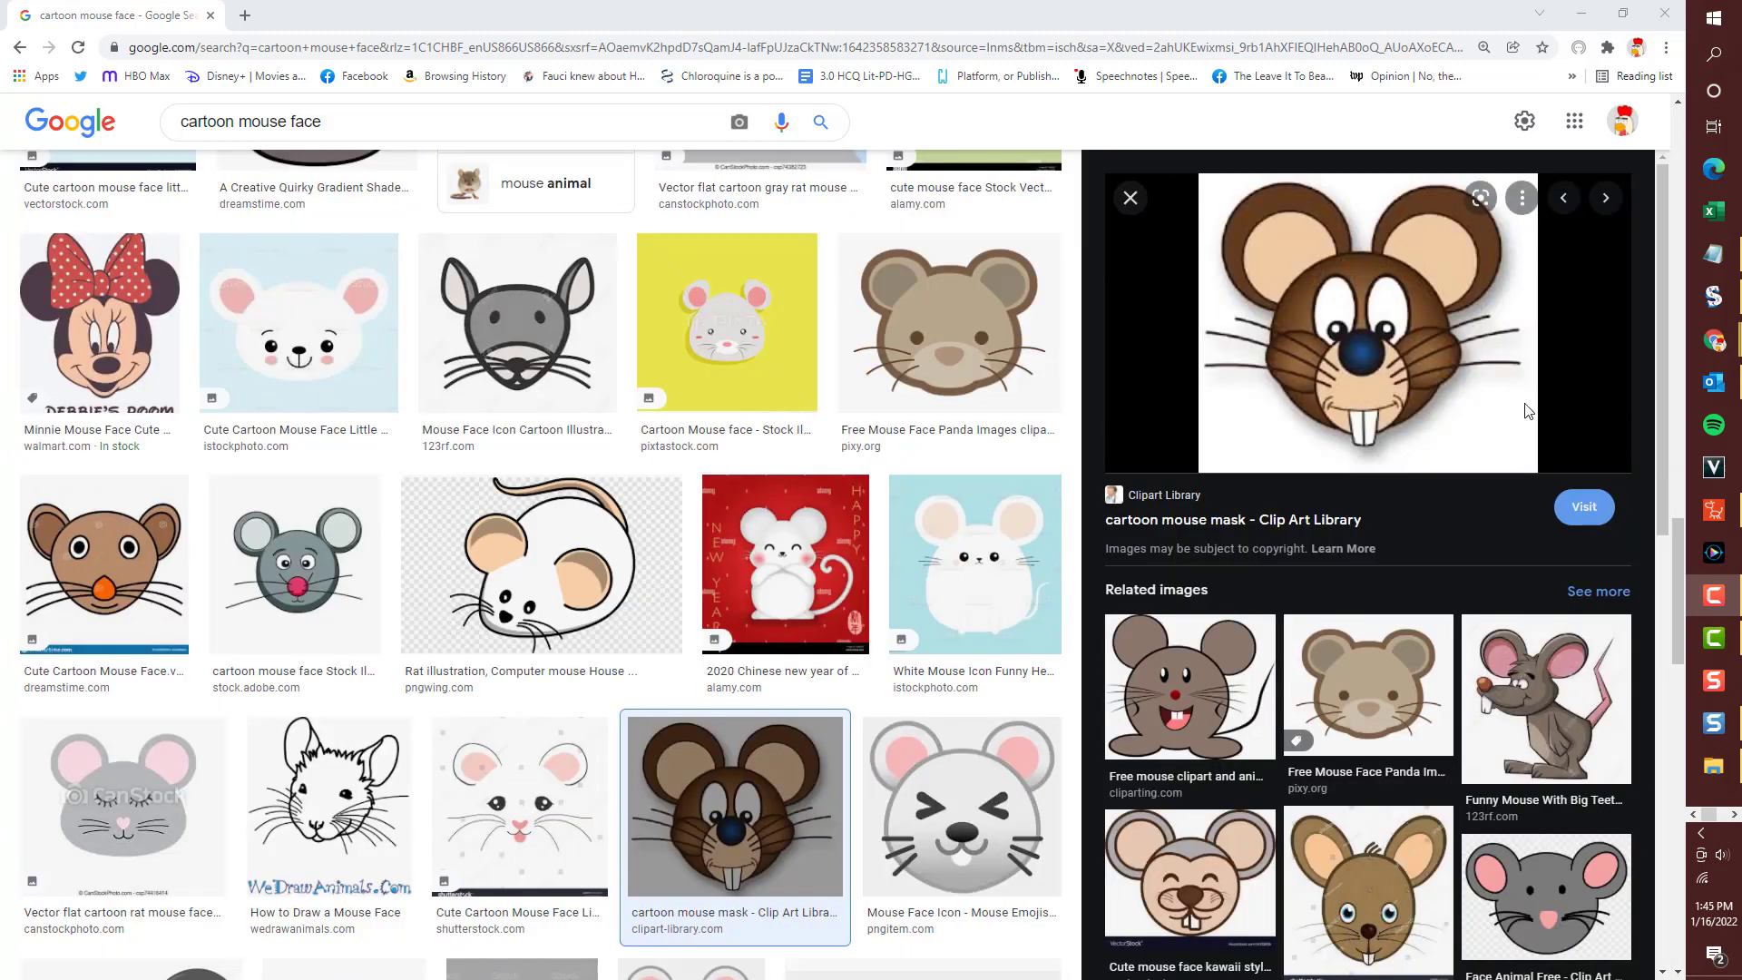
click(1442, 415)
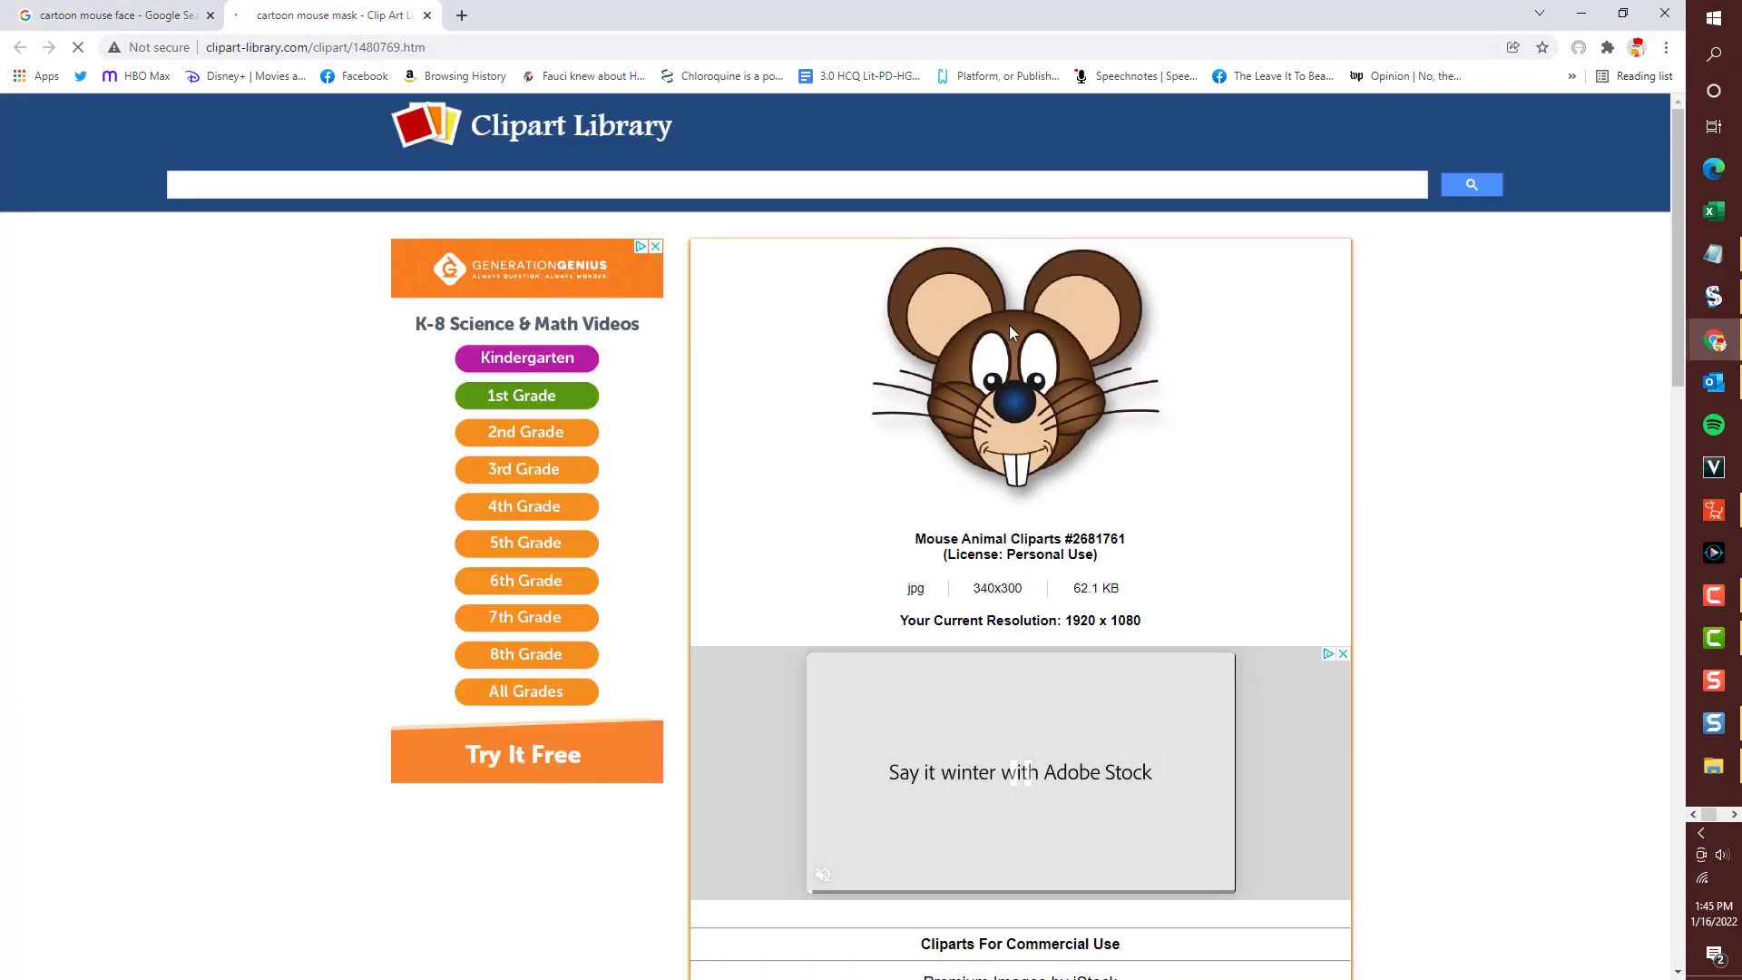
Copy the brown mouse picture, return to the Google image results, and switch to Snagit Editor with the picture on the canvas.
right_click(1009, 325)
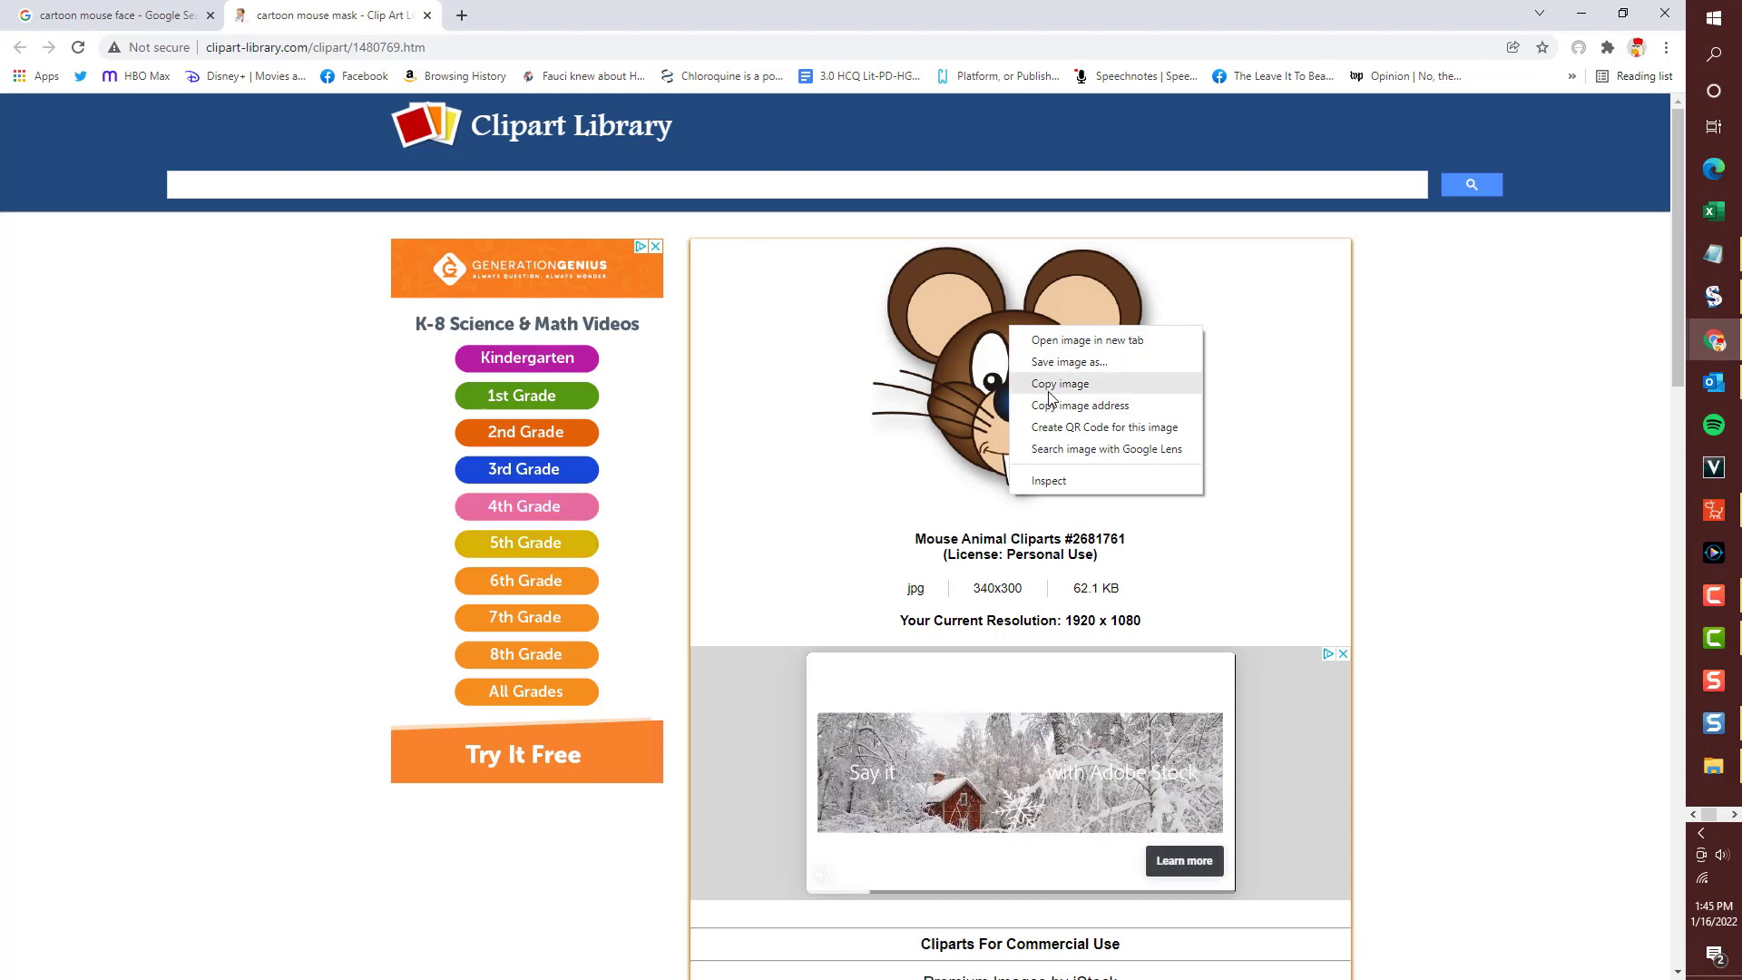
click(1050, 388)
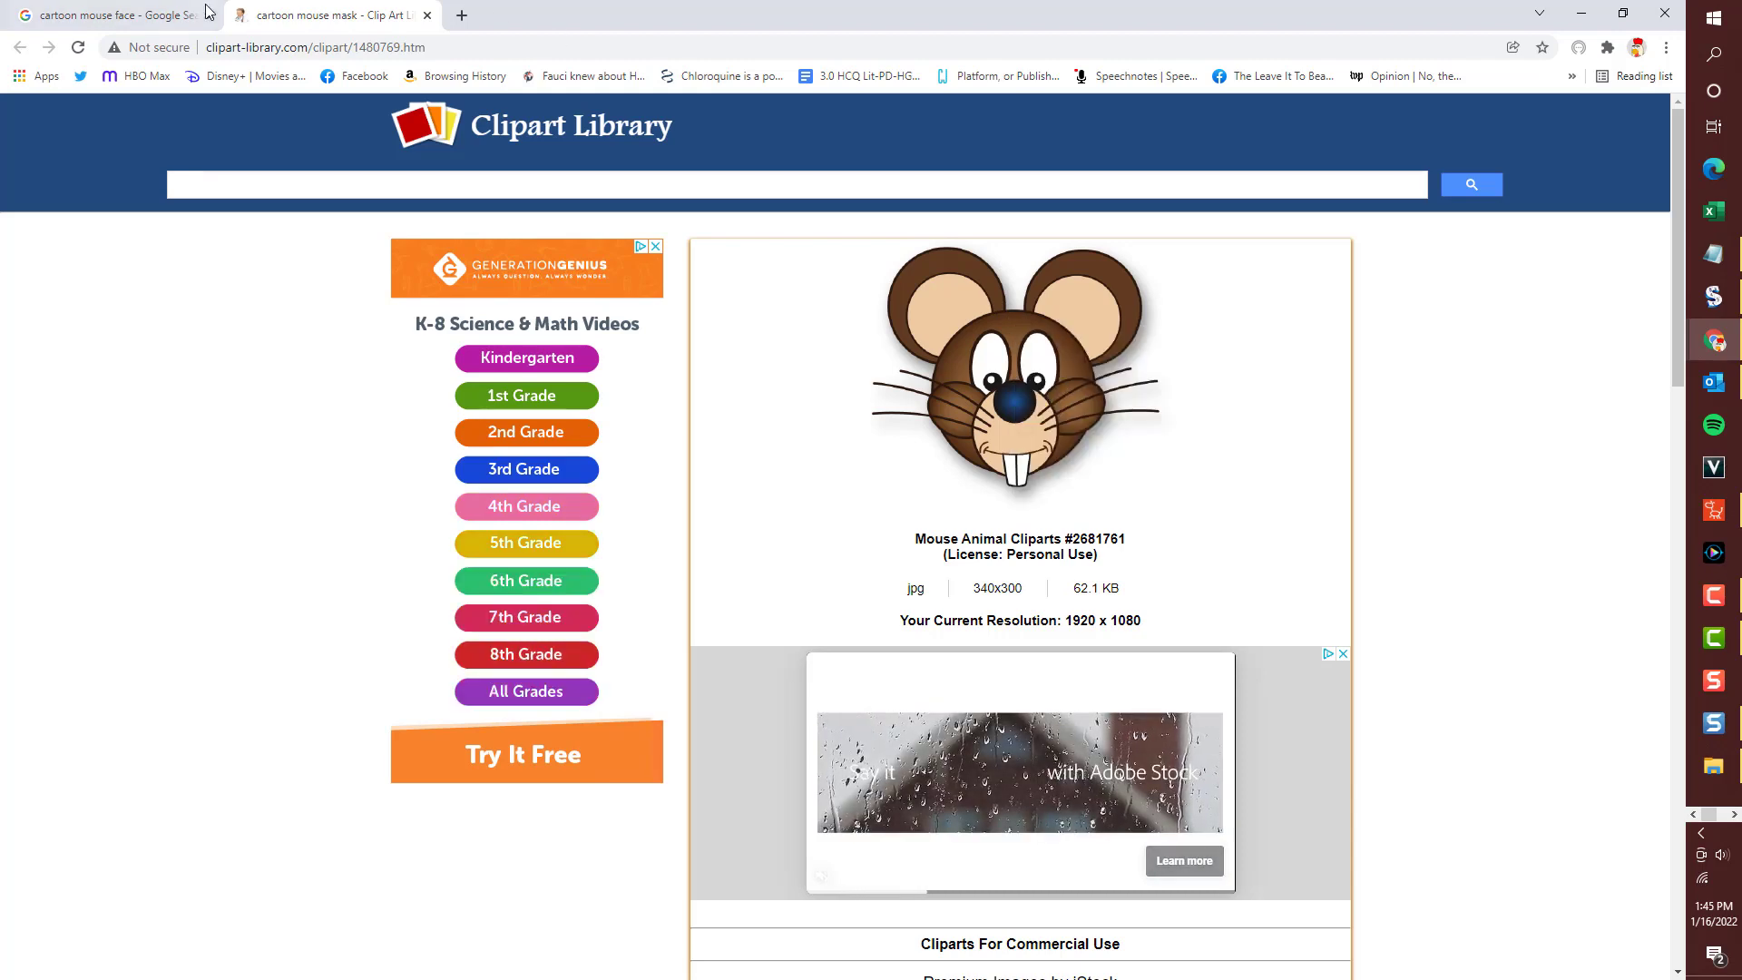
click(127, 16)
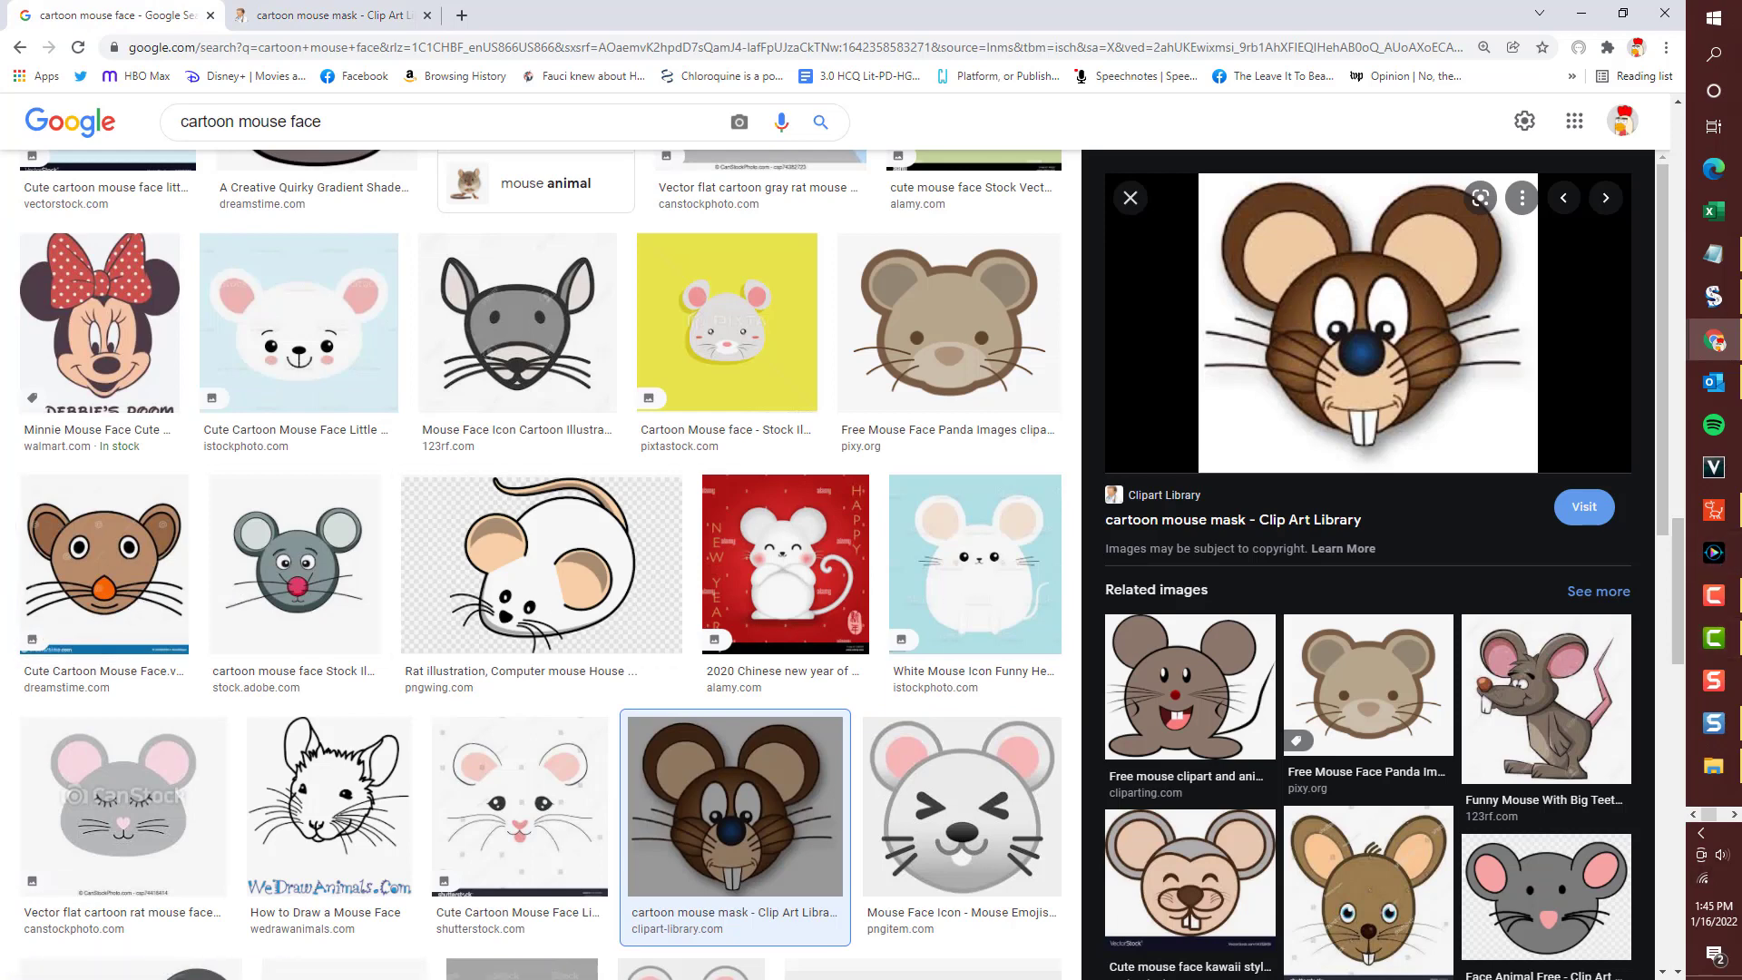
key(alt+Tab)
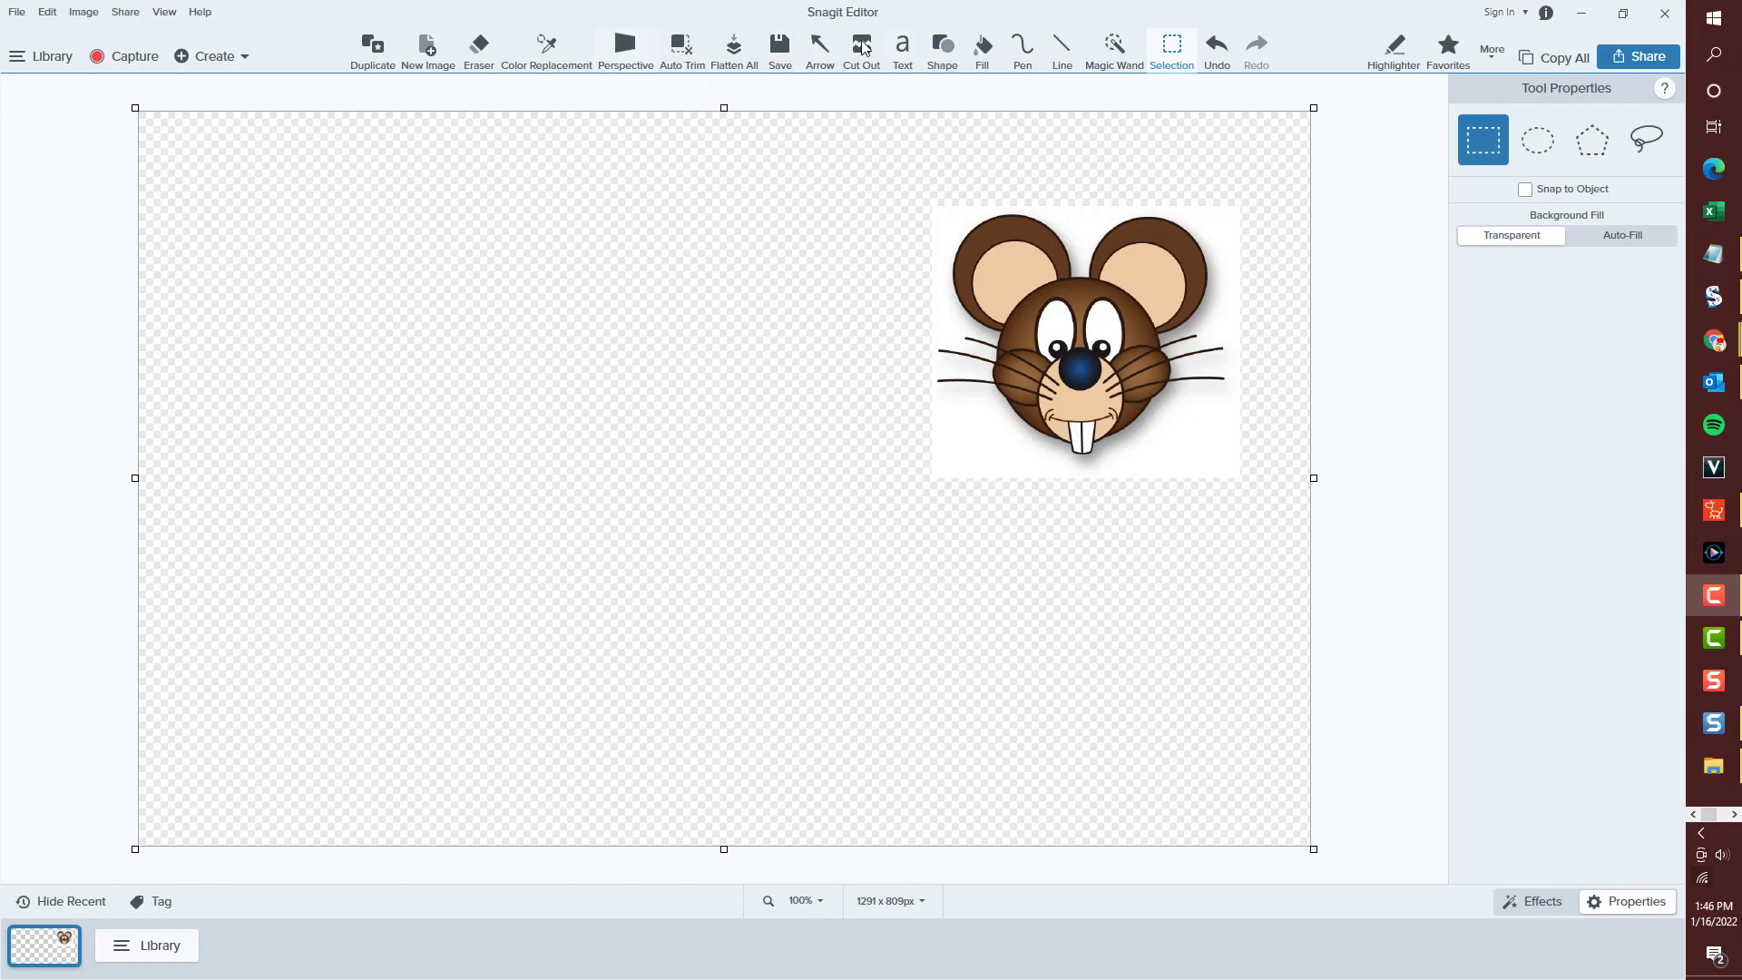
Draw a tall rounded rectangle left of the mouse picture and strongly increase its corner rounding.
click(939, 65)
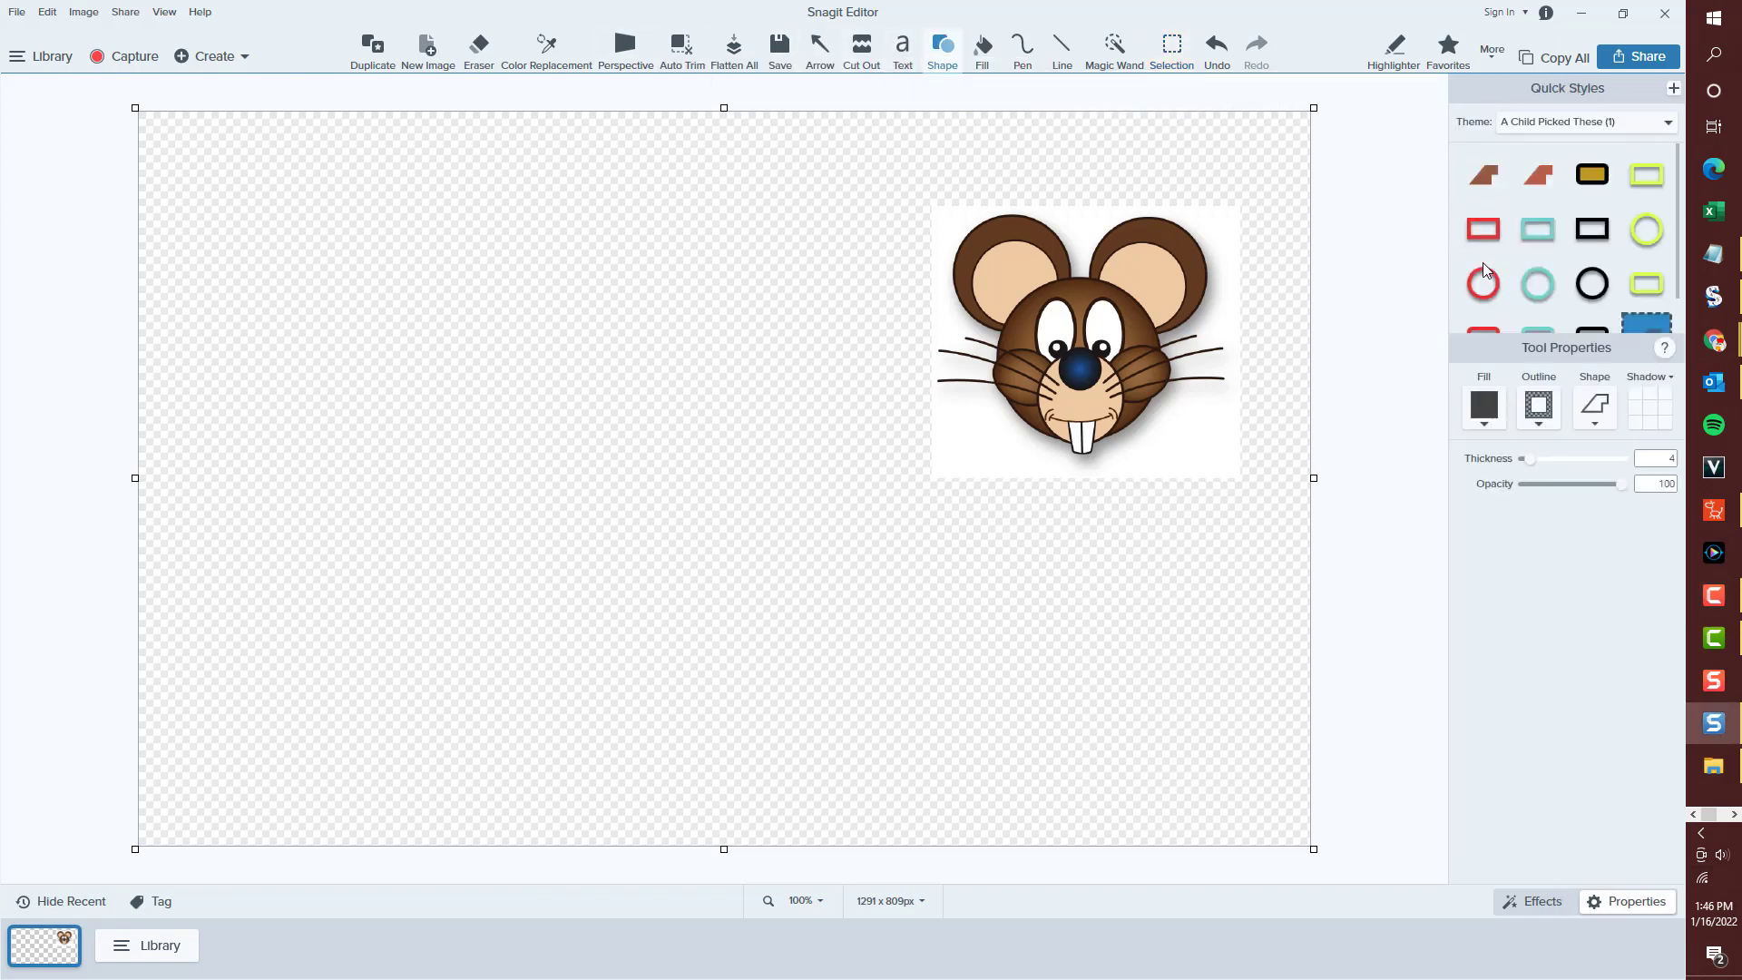
click(1594, 423)
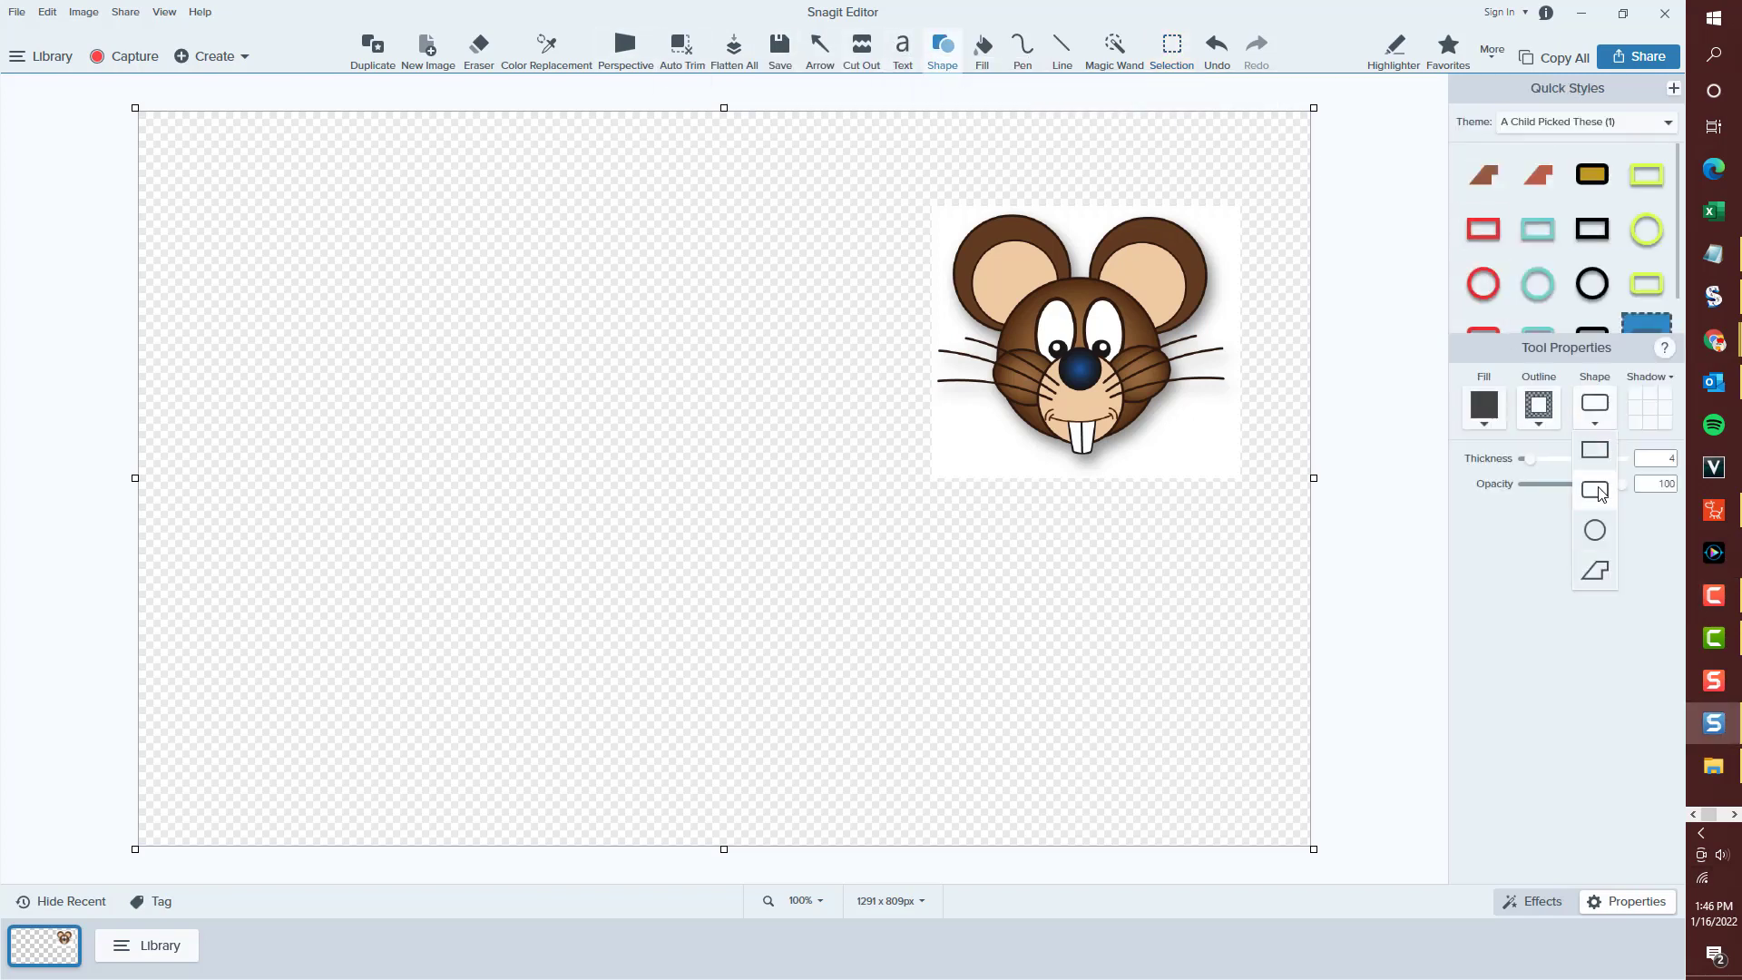
click(1594, 402)
drag(501, 379, 701, 643)
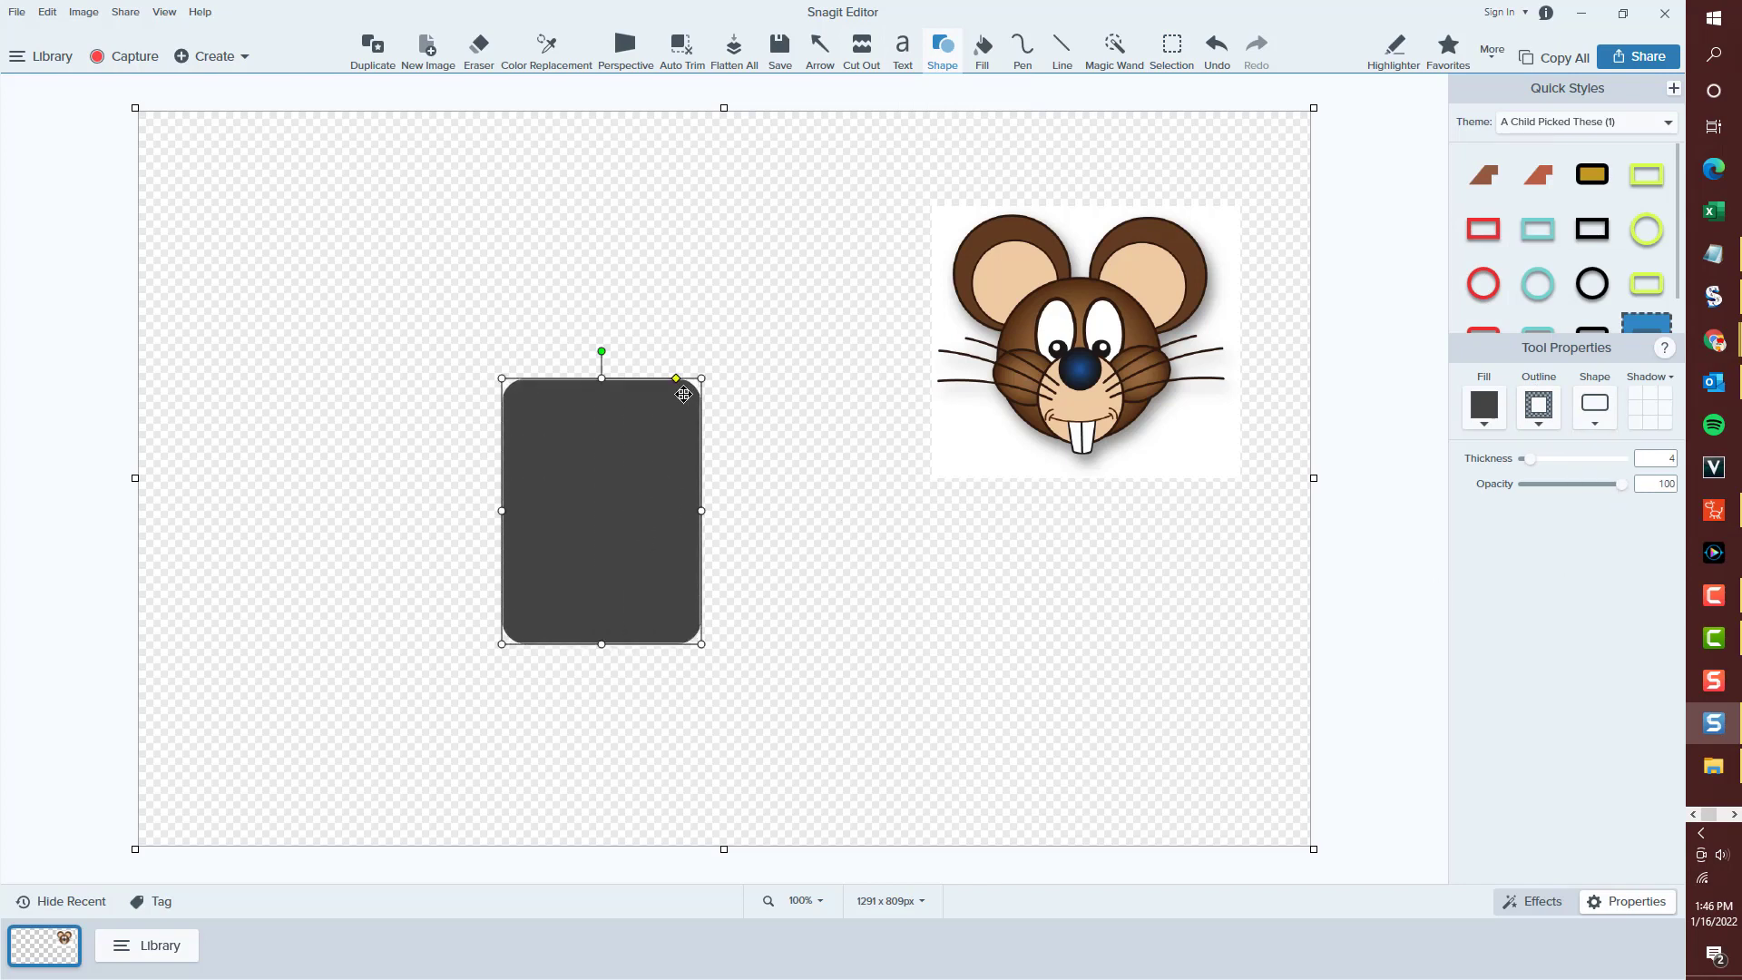
drag(677, 379, 639, 391)
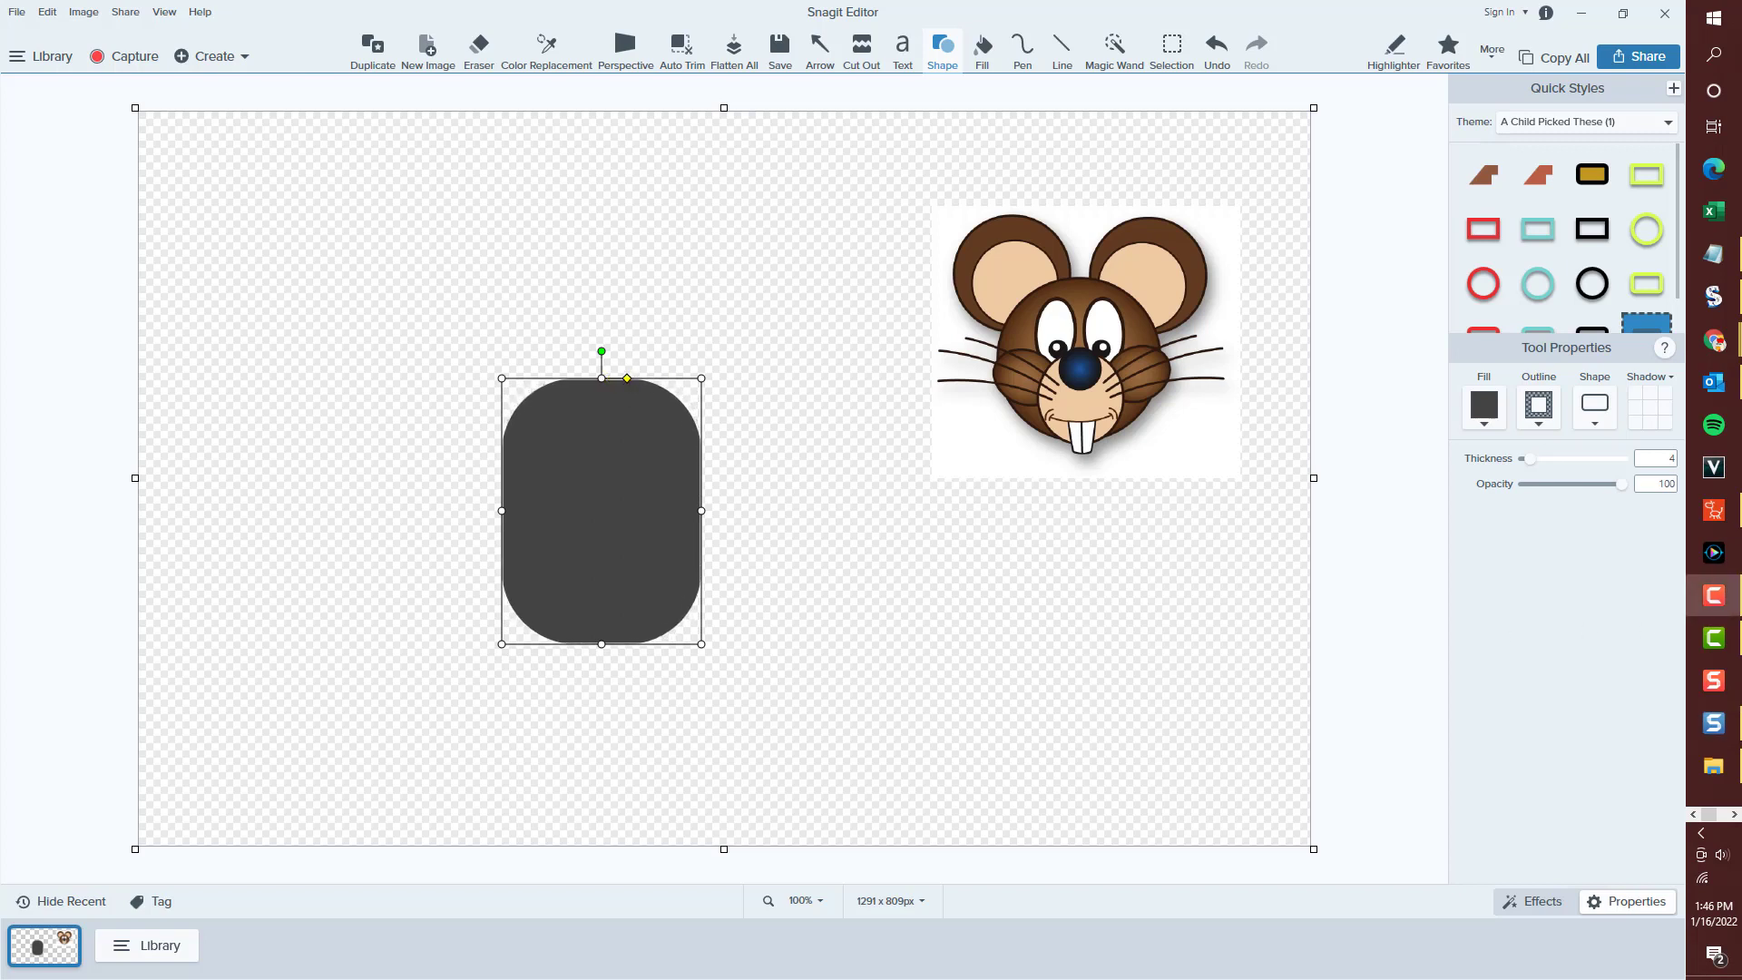
drag(575, 495, 576, 496)
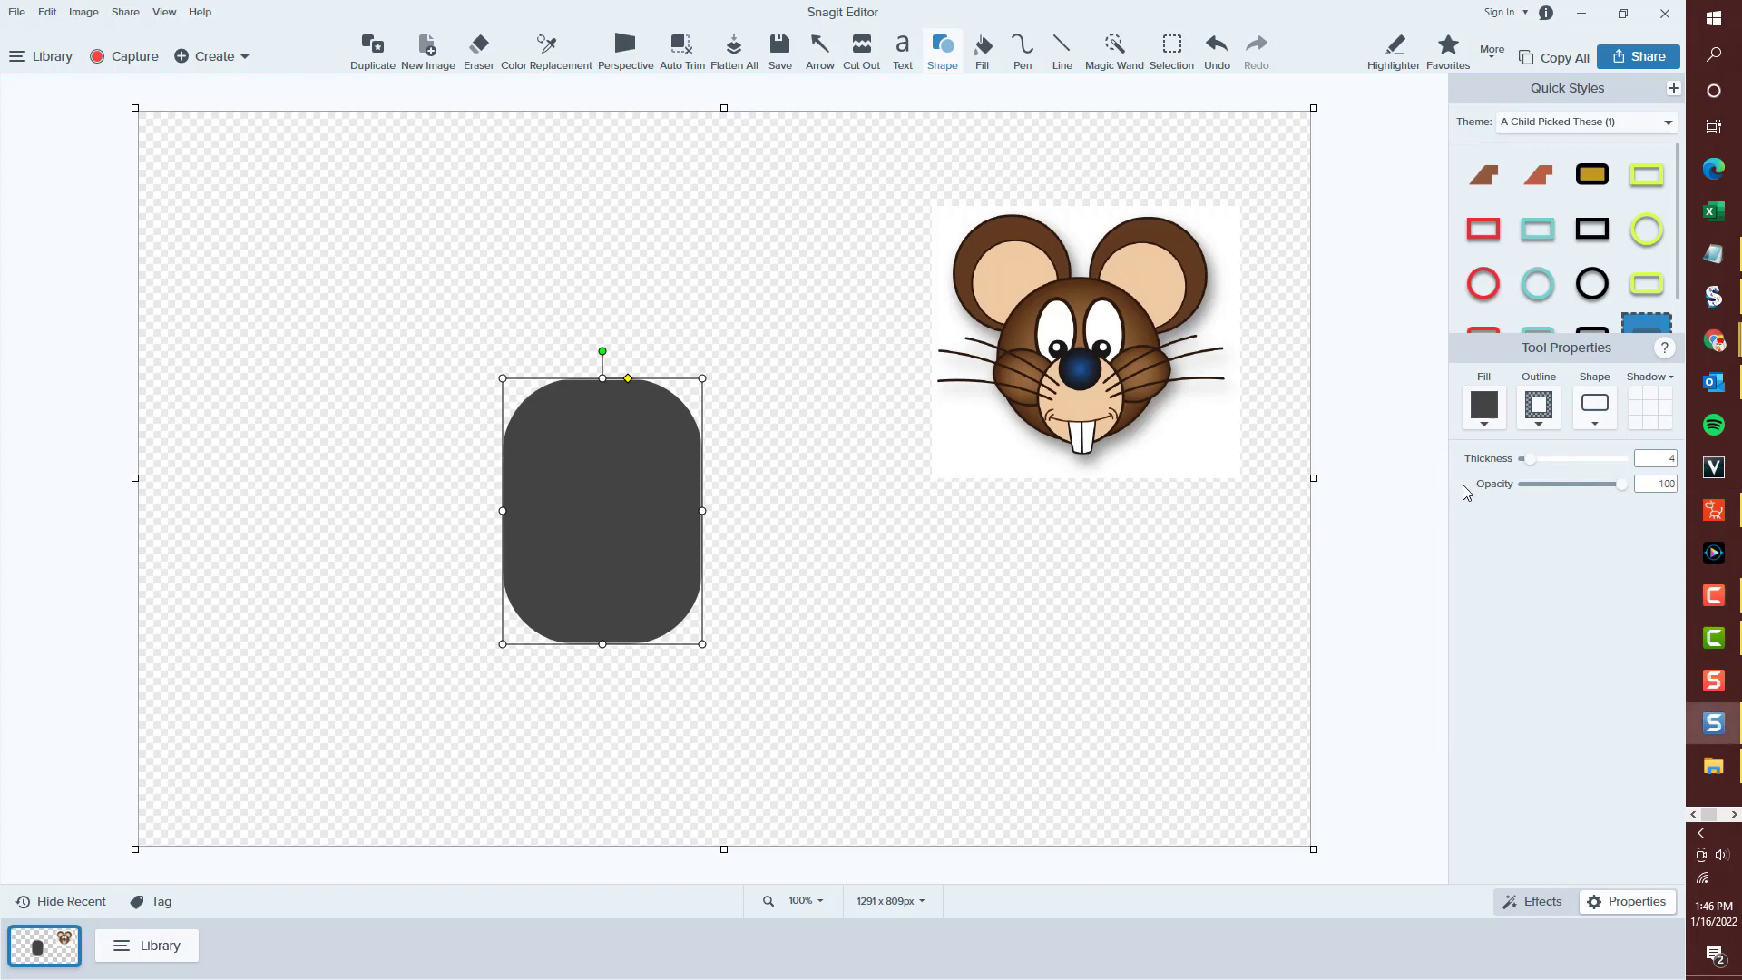
Give the rounded rectangle a cream fill and a black outline.
click(1482, 428)
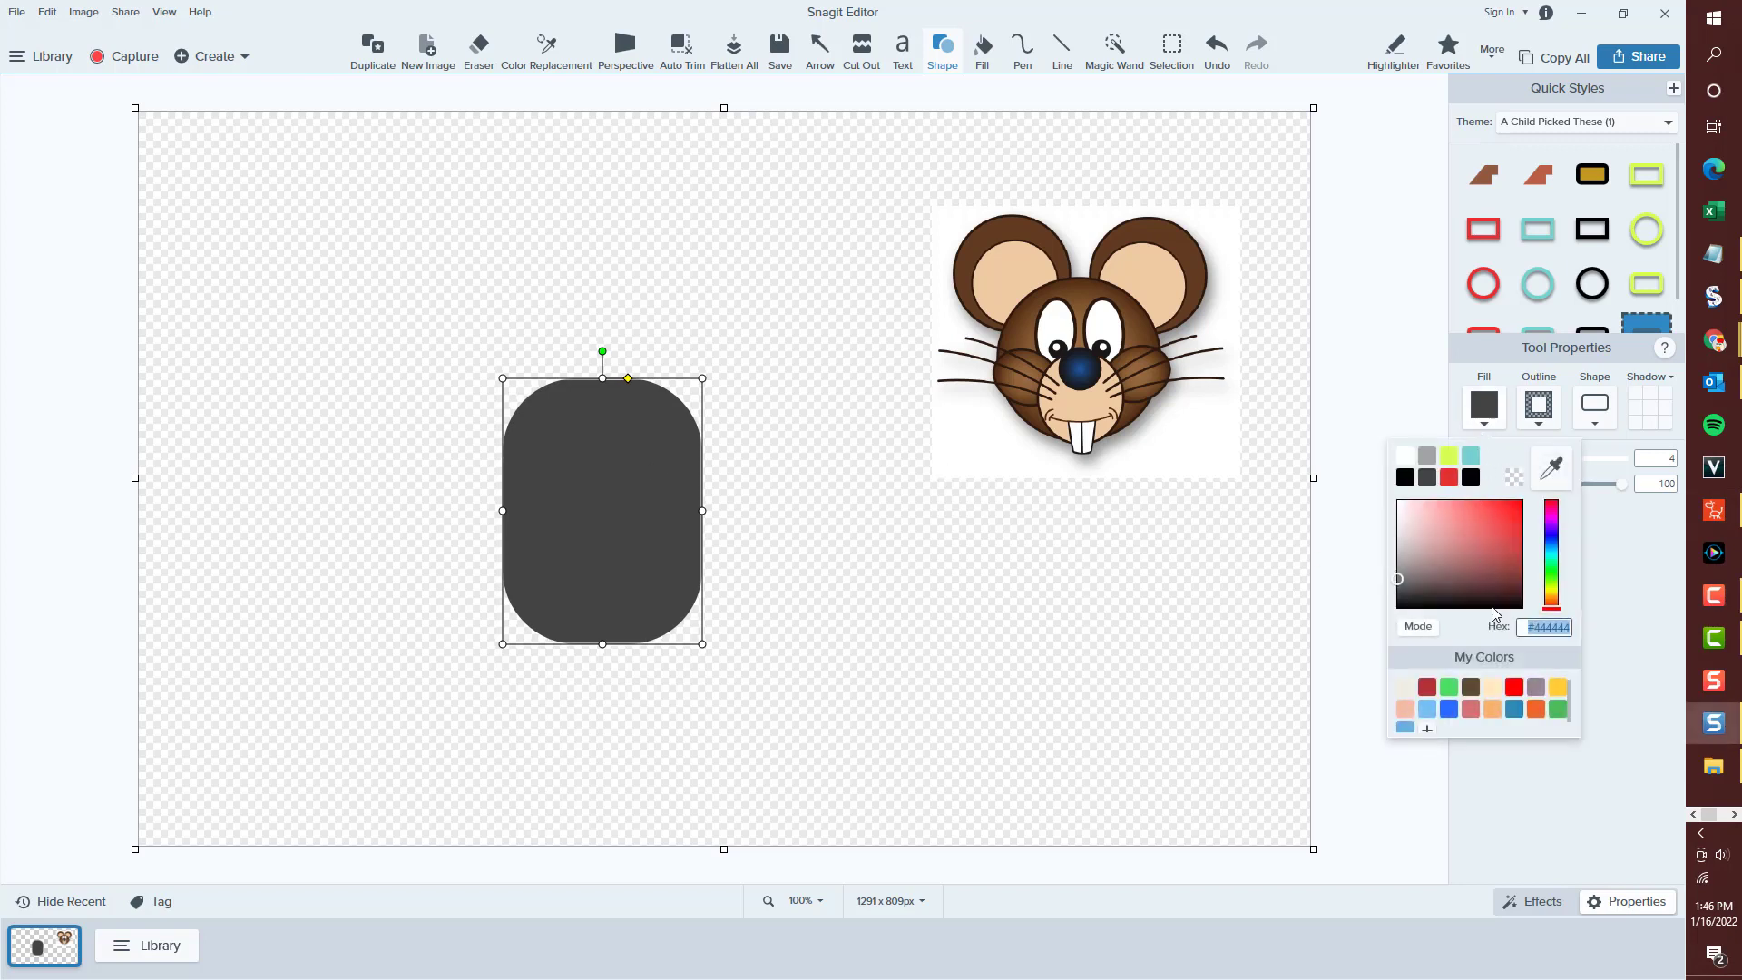
click(1492, 688)
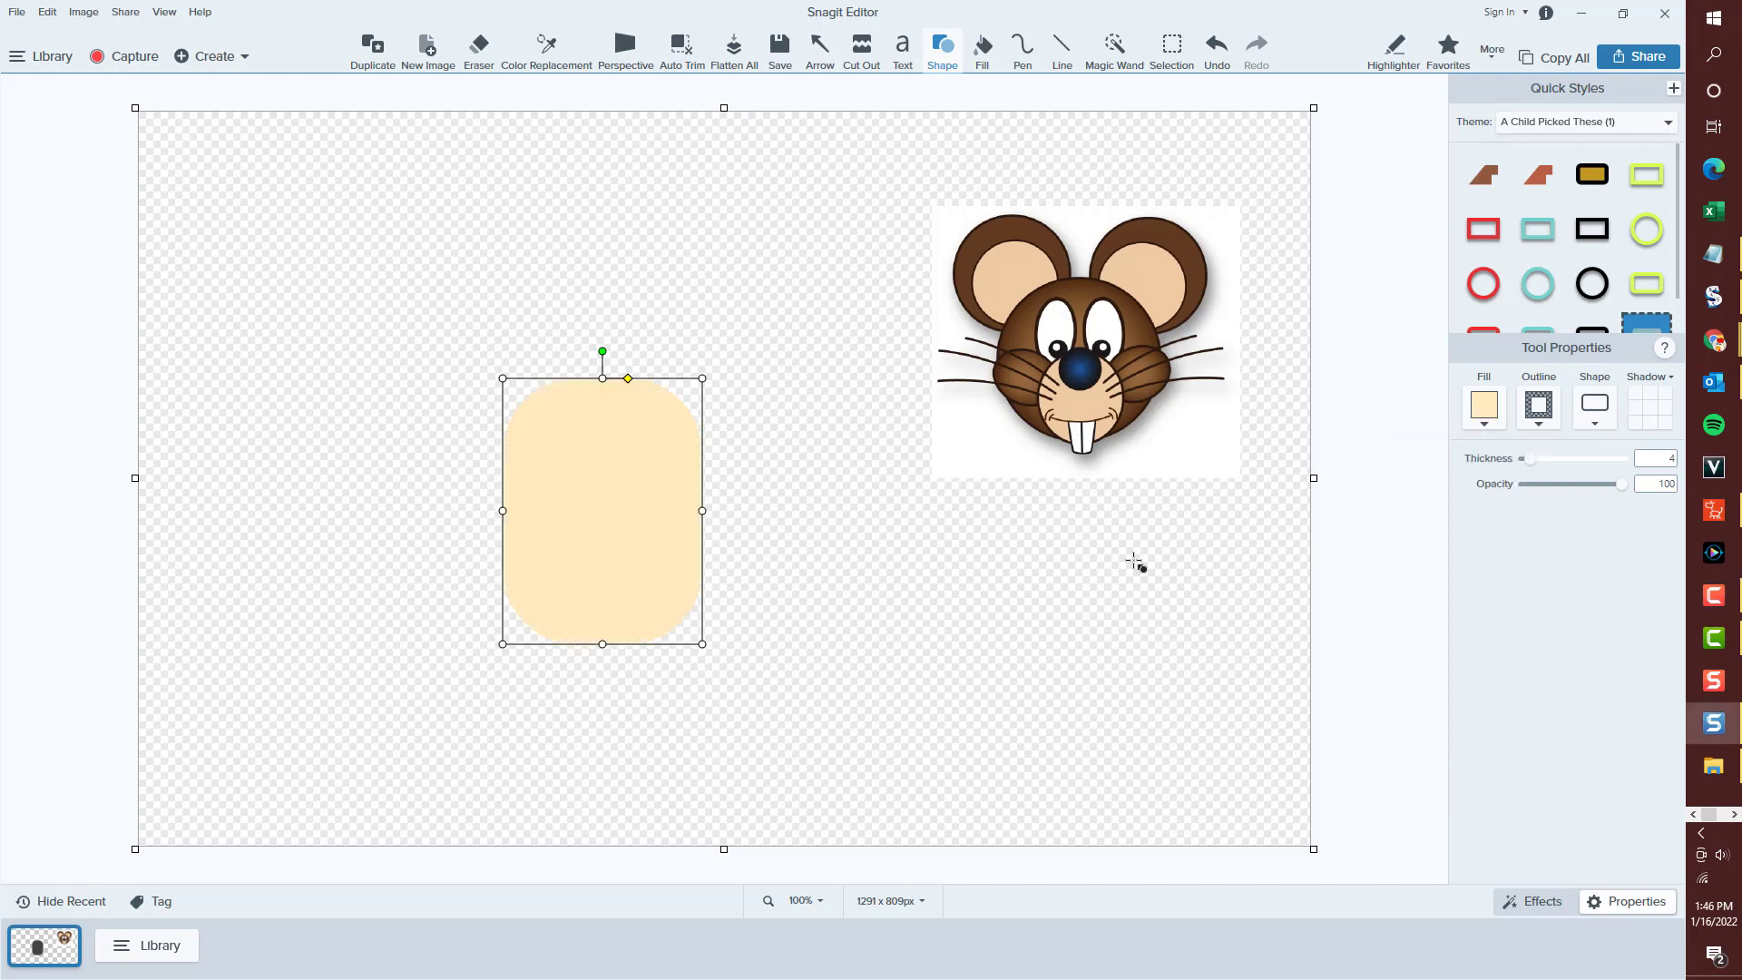
click(1546, 419)
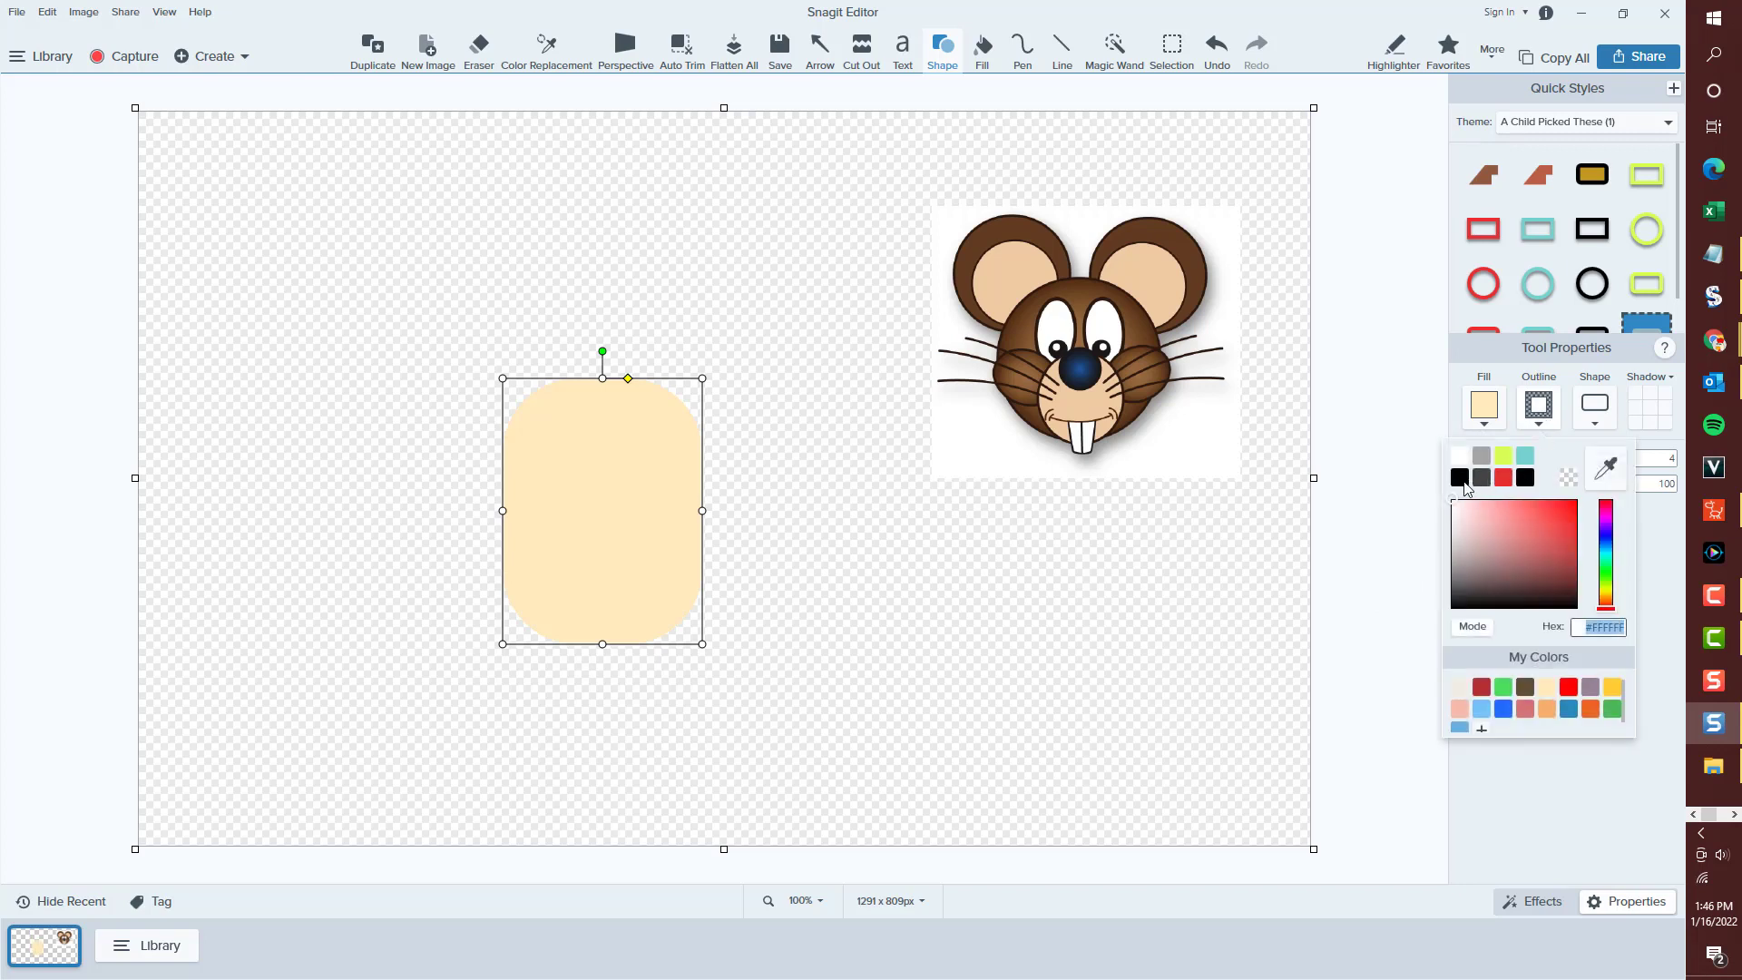
click(1549, 420)
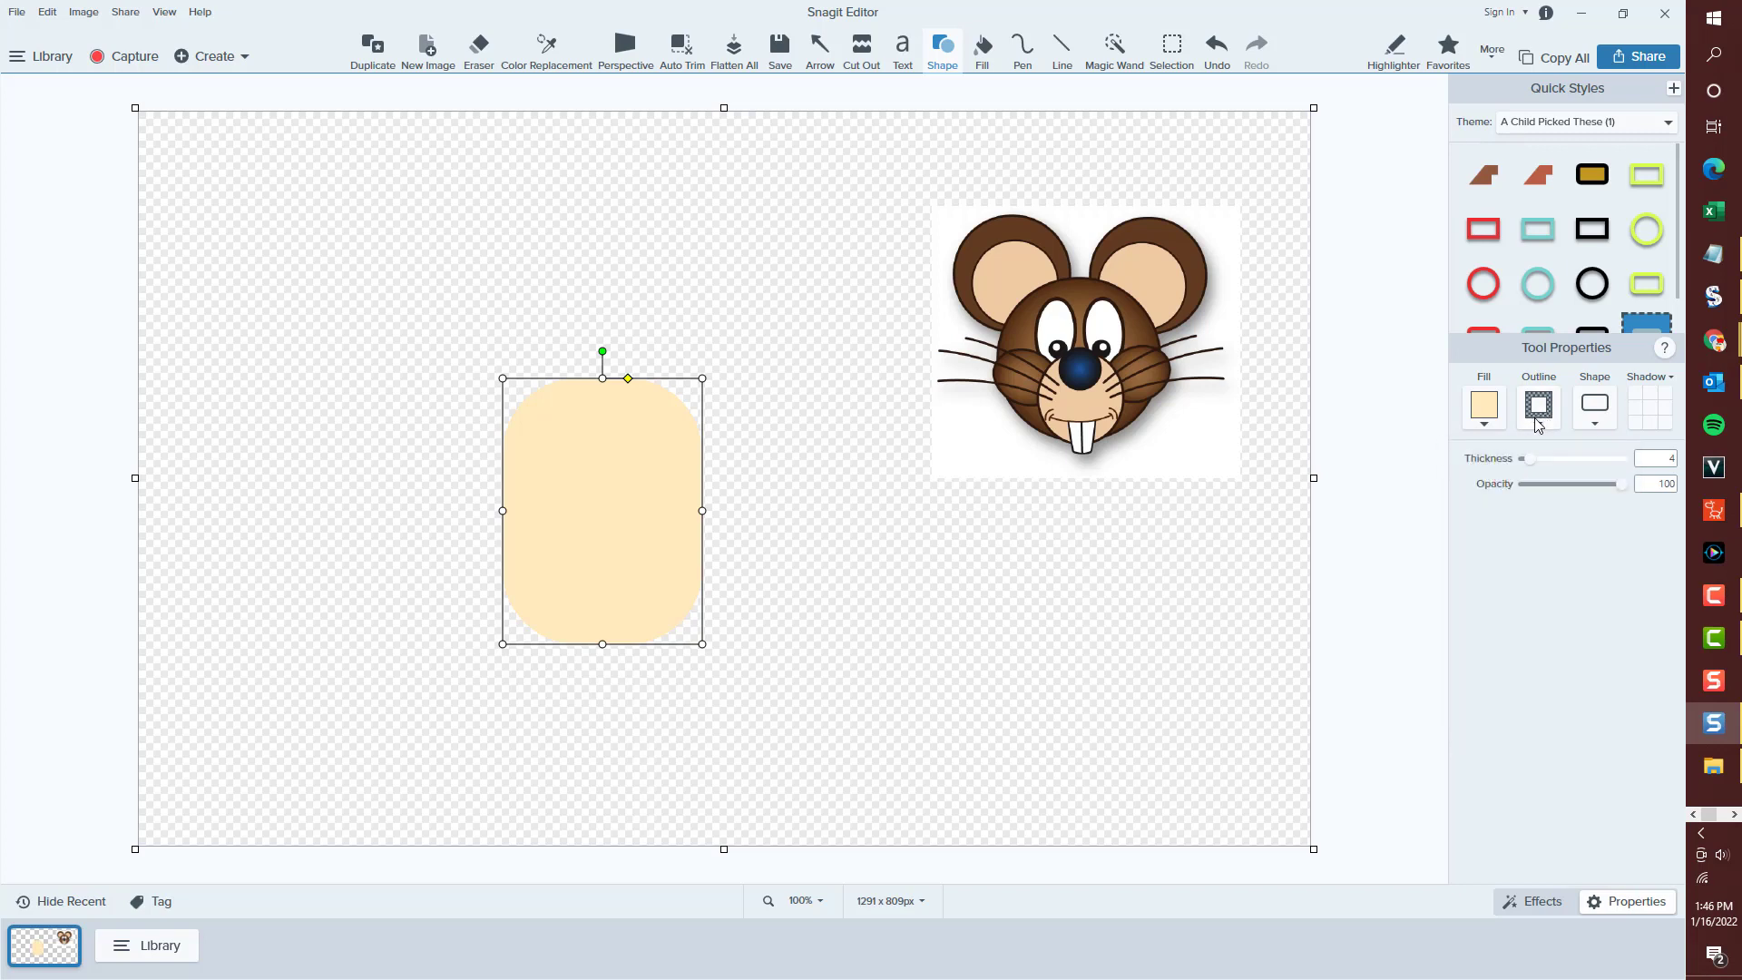
click(1549, 419)
click(1460, 477)
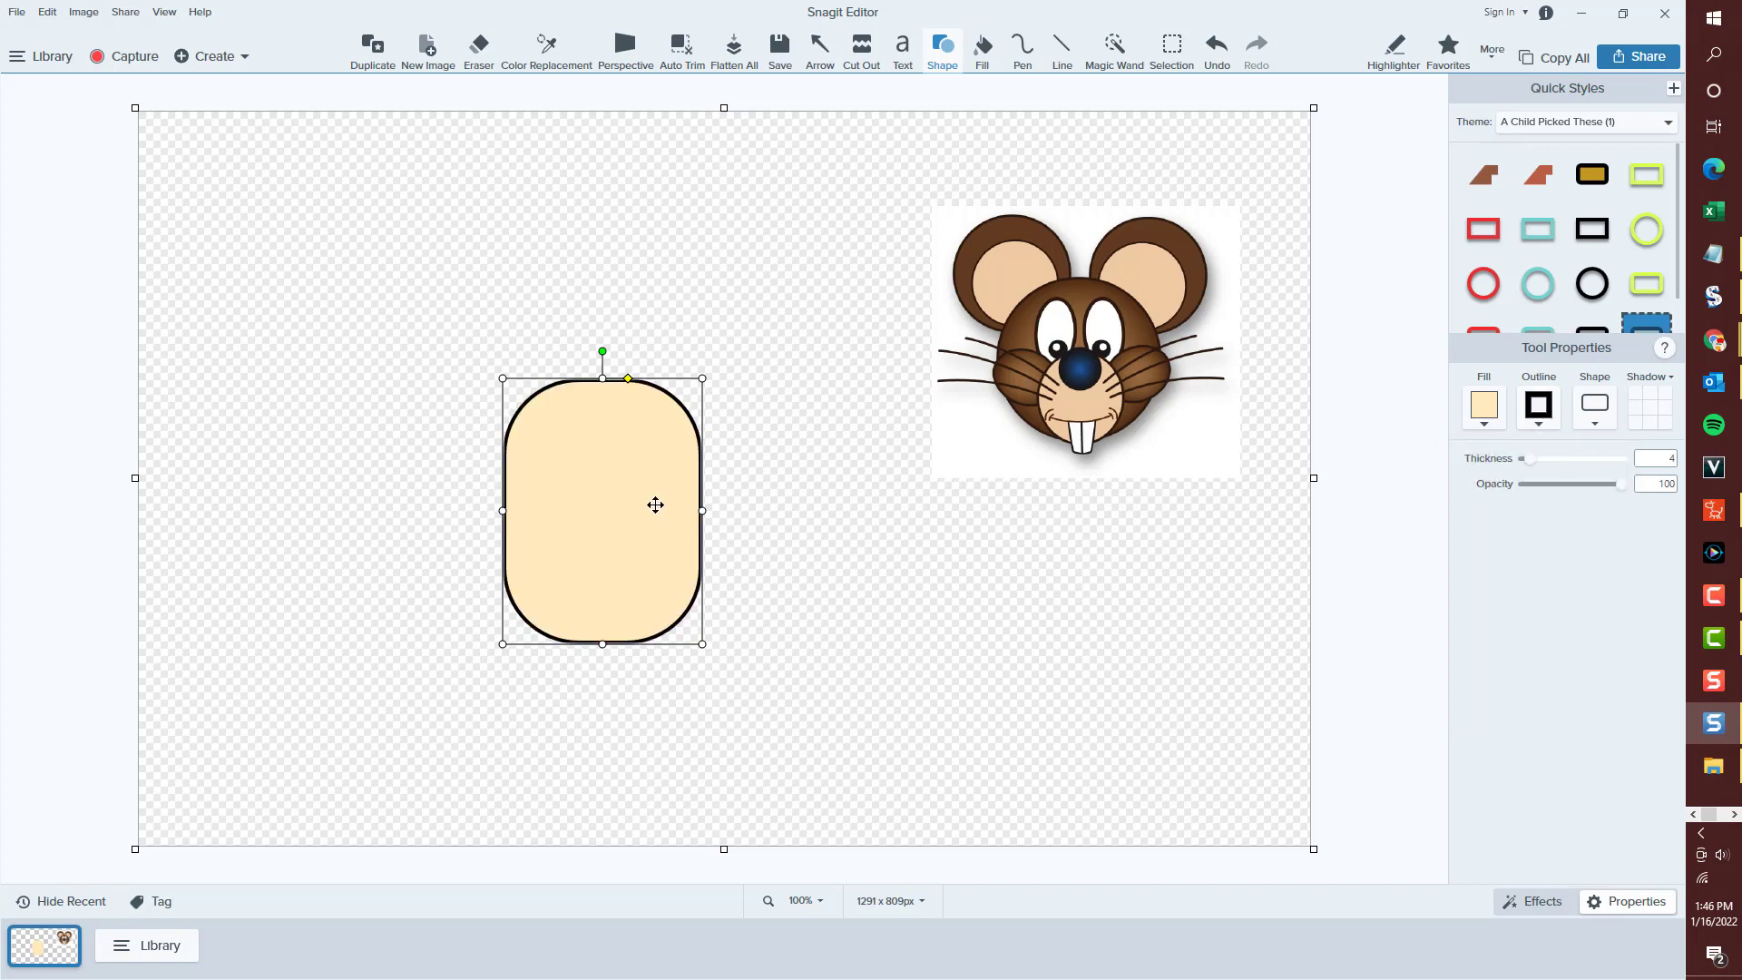
Shorten and slightly narrow the cream shape into a nearly oval muzzle, and remove the mouse reference picture from the canvas.
drag(630, 379, 603, 478)
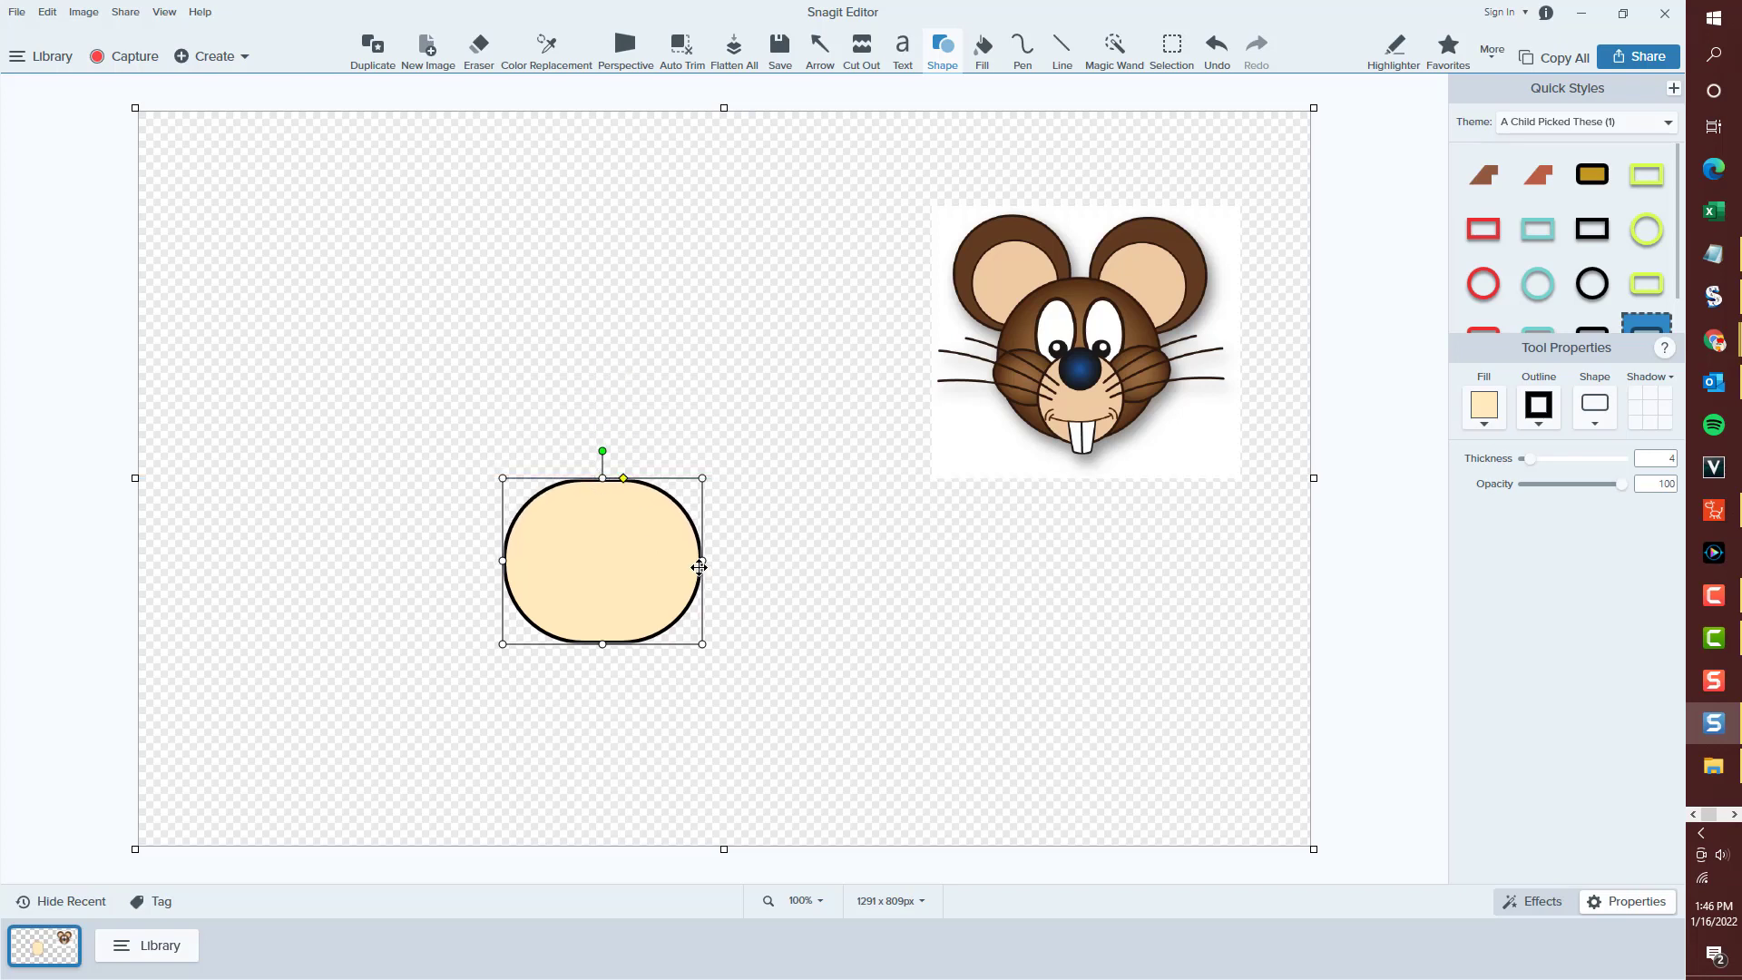
drag(701, 563, 696, 561)
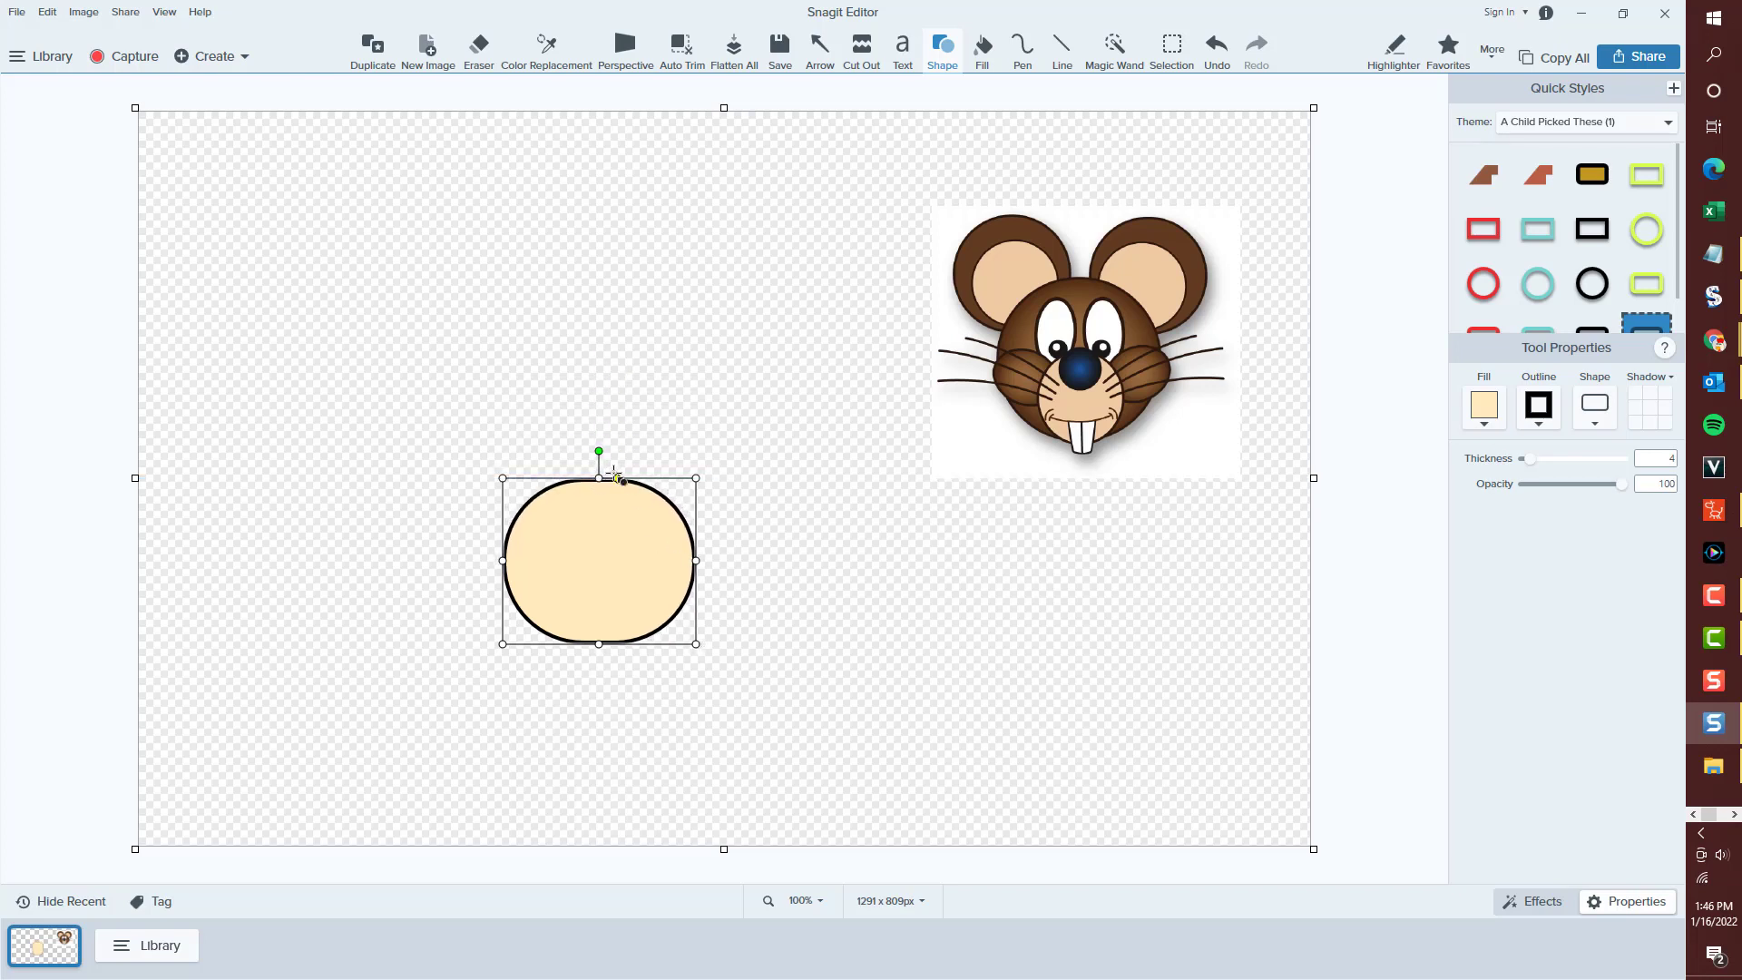
drag(616, 484, 620, 480)
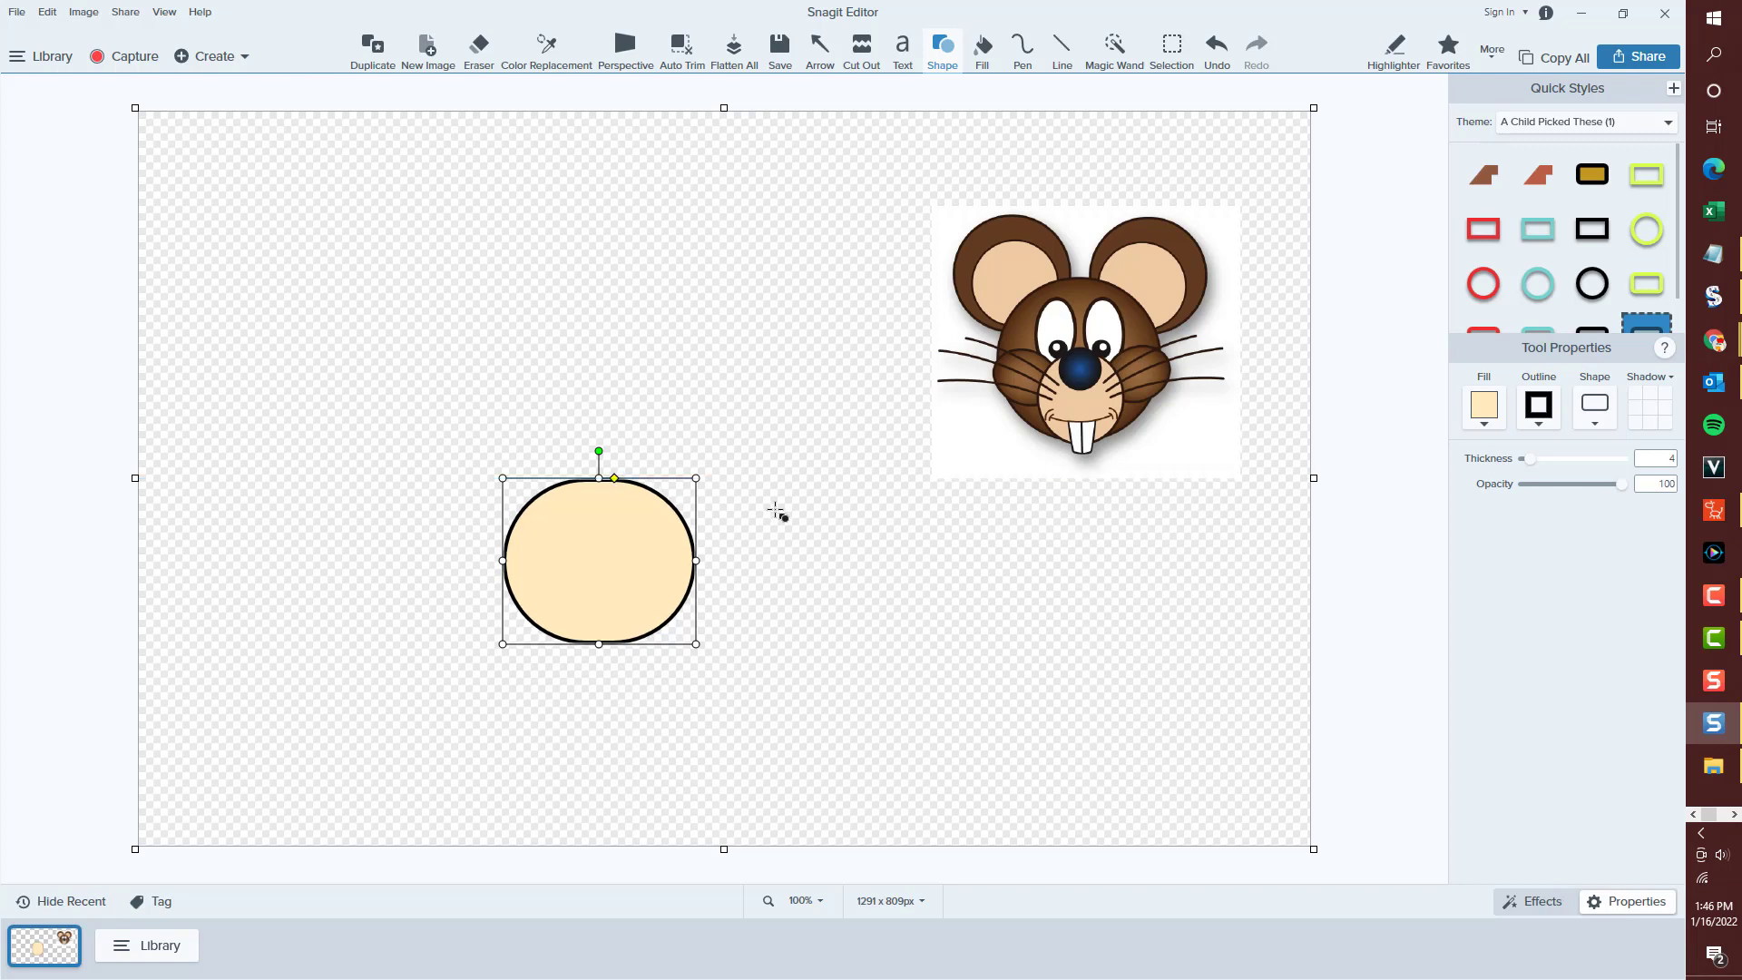
click(1079, 566)
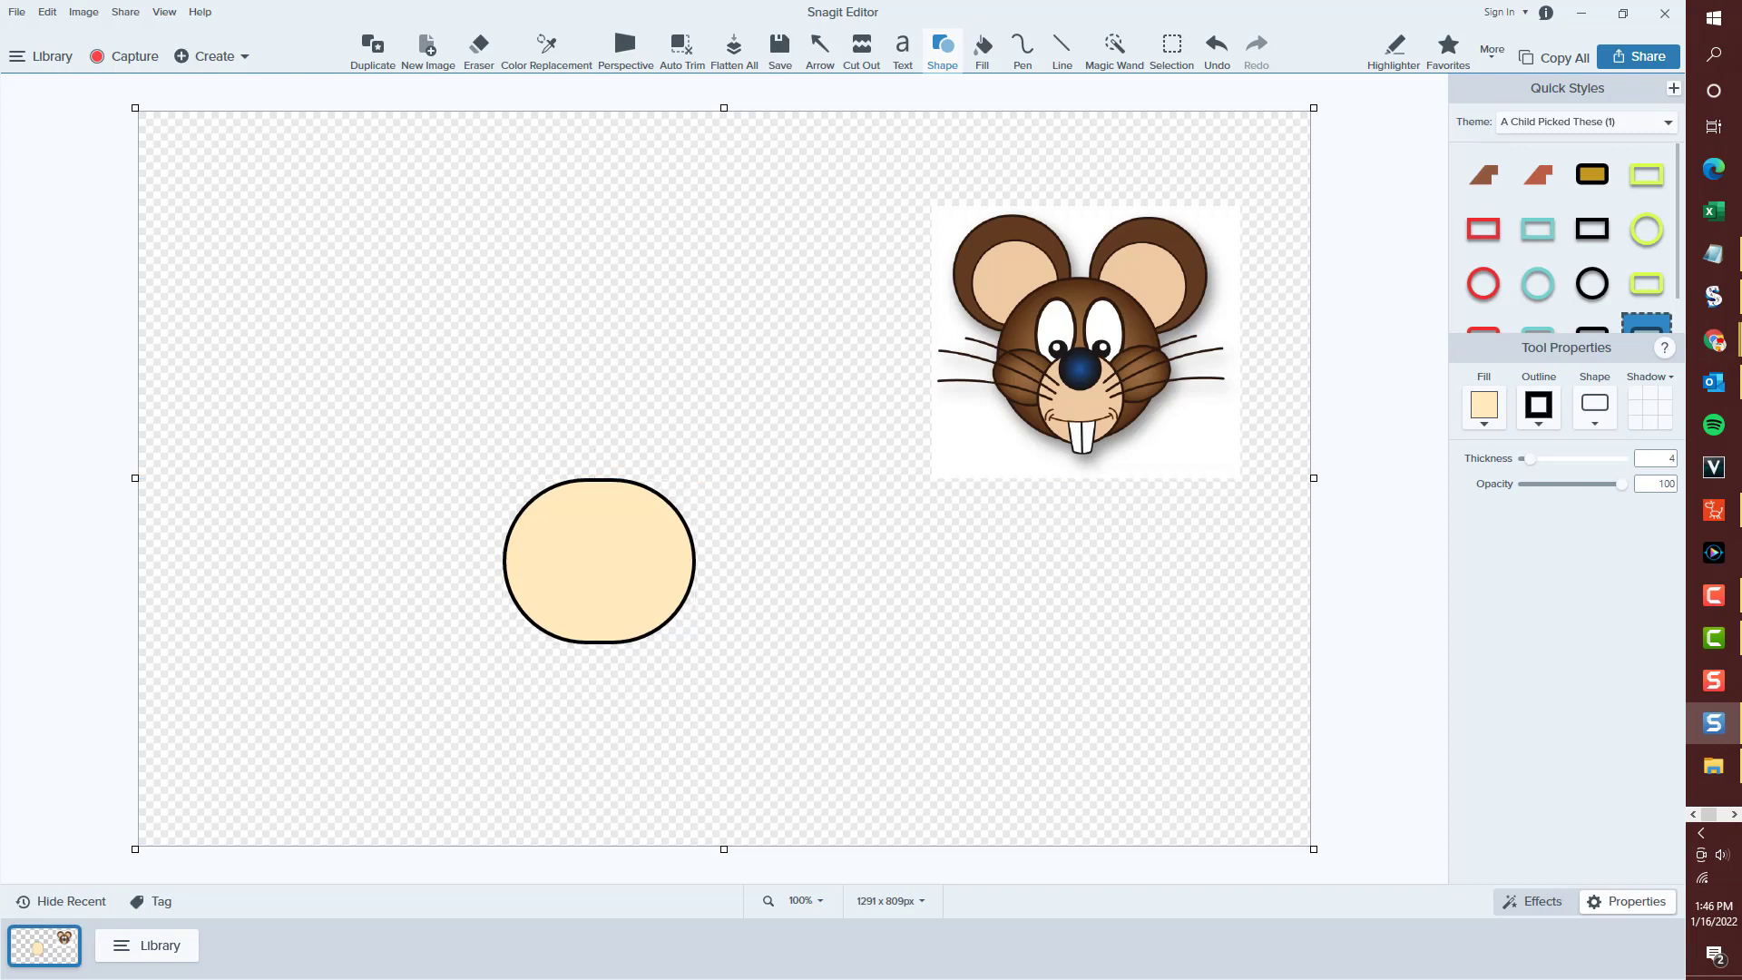
key(ctrl+z)
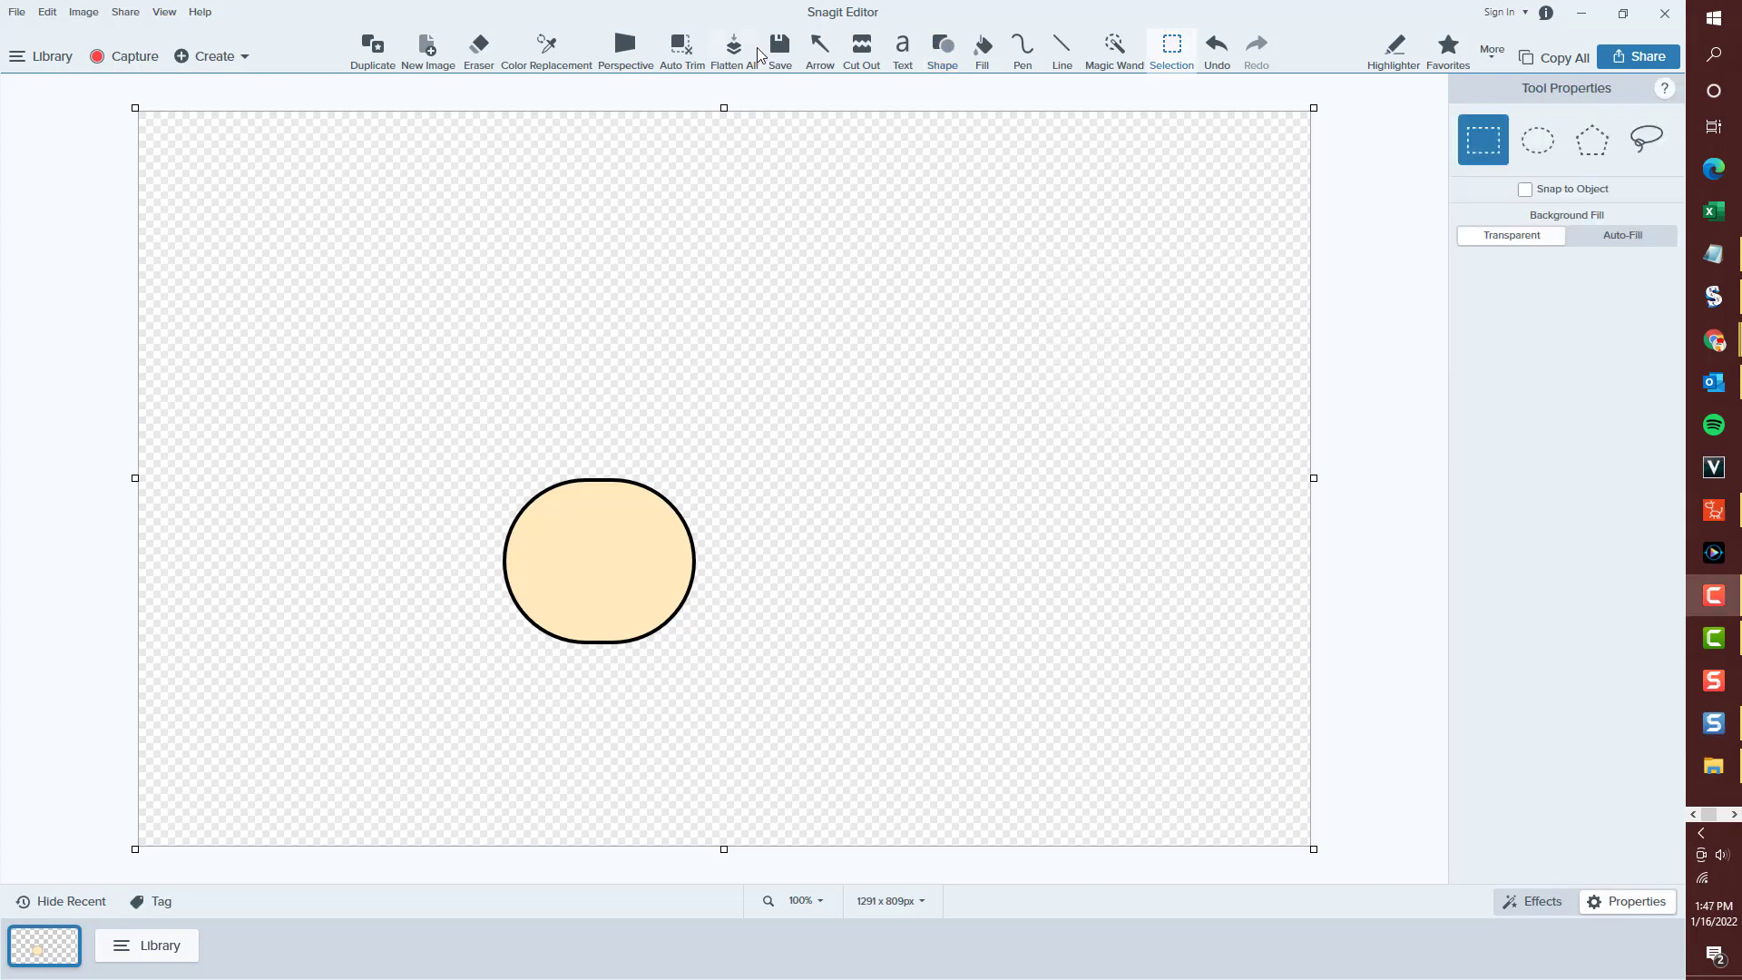
Draw a small rounded nose with dark grey #444444 fill and centre it over the upper edge of the muzzle.
click(932, 67)
mouse_move(638, 354)
mouse_down()
mouse_move(770, 417)
mouse_move(723, 417)
mouse_move(687, 348)
mouse_up()
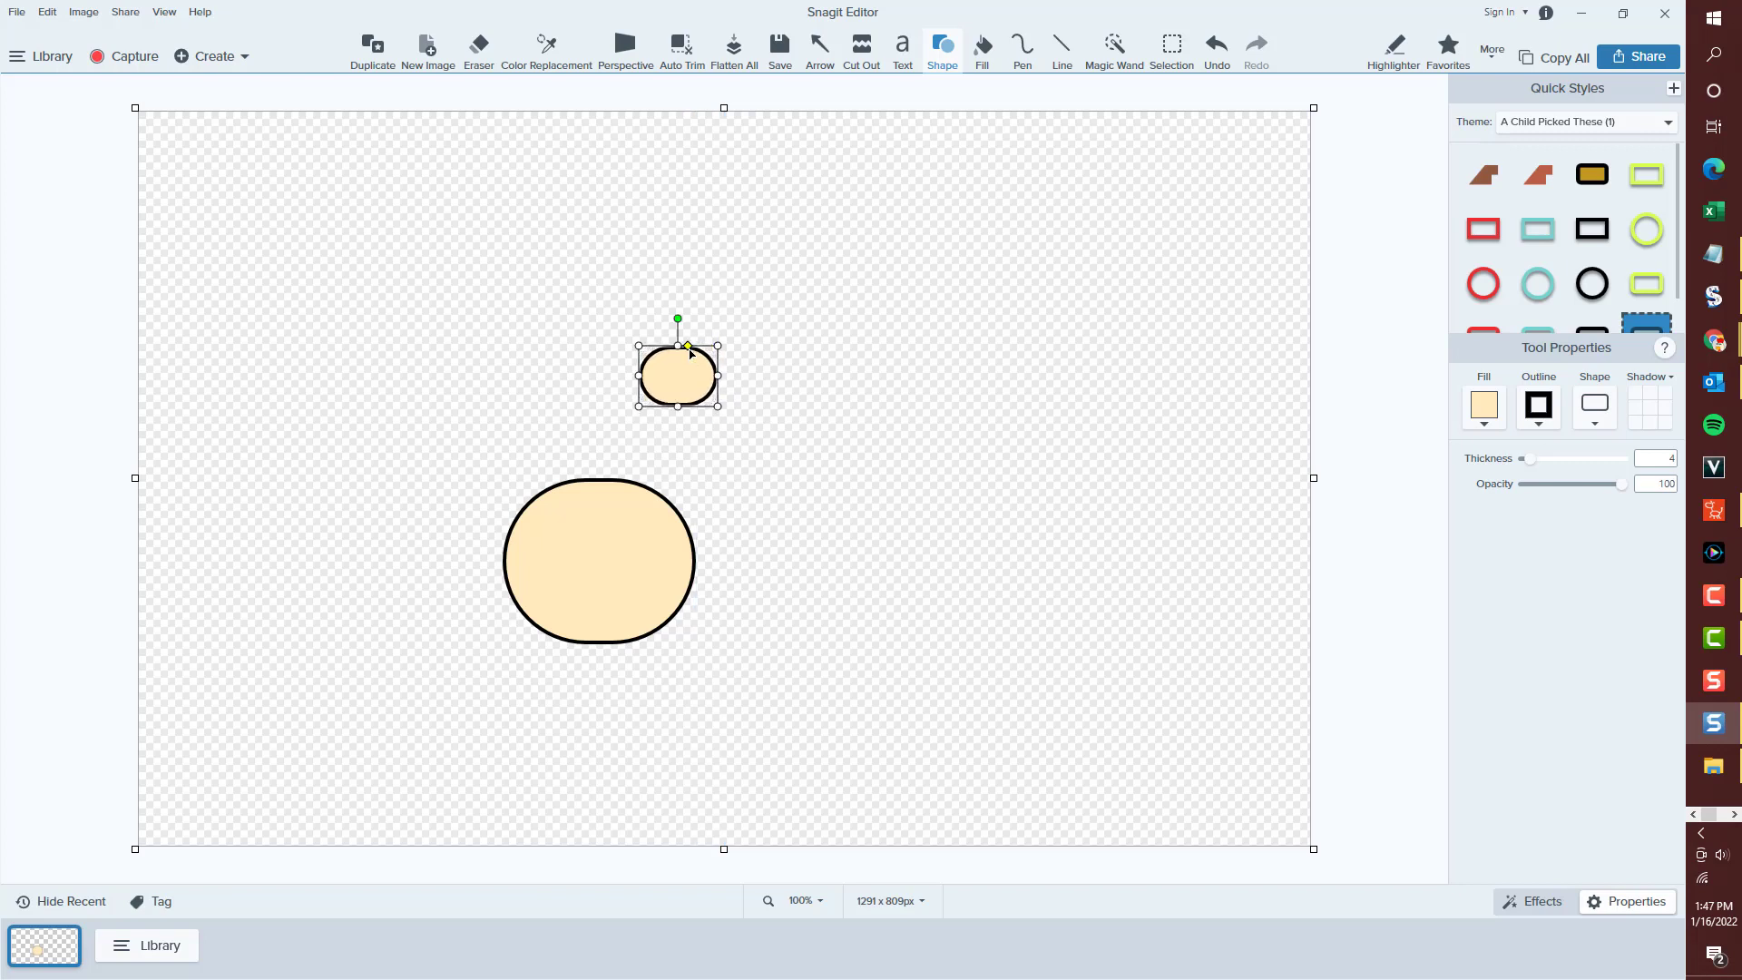
click(1483, 413)
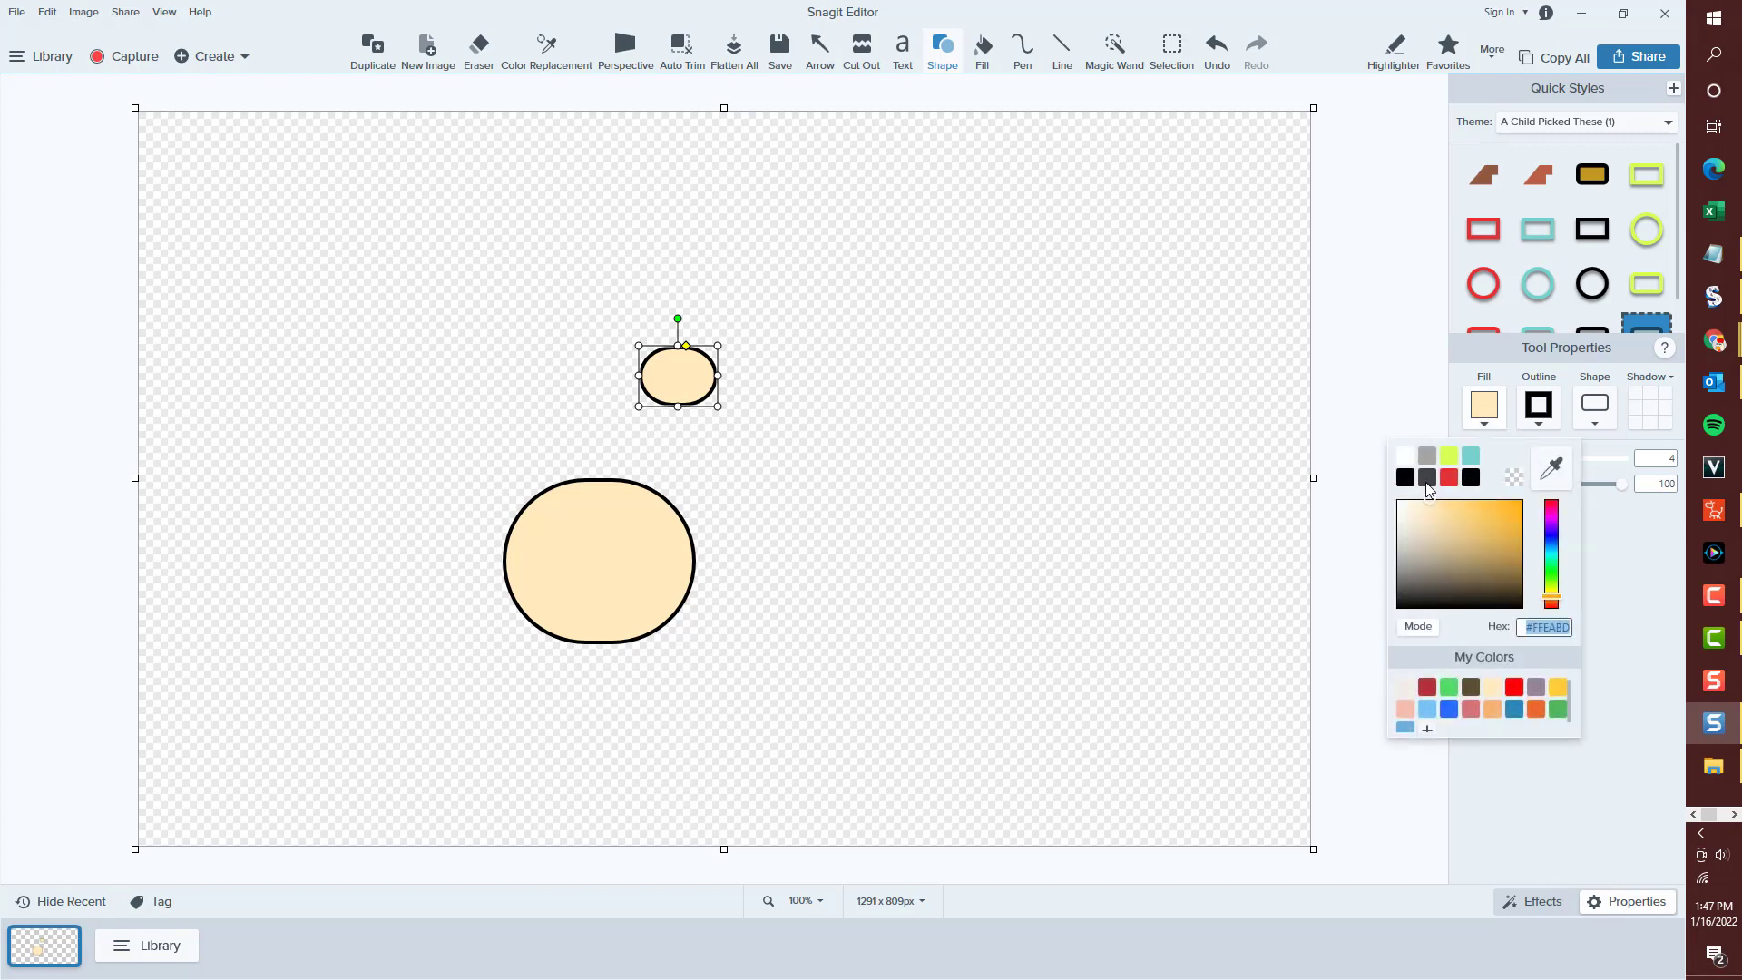
click(1427, 478)
drag(678, 384, 600, 504)
click(719, 509)
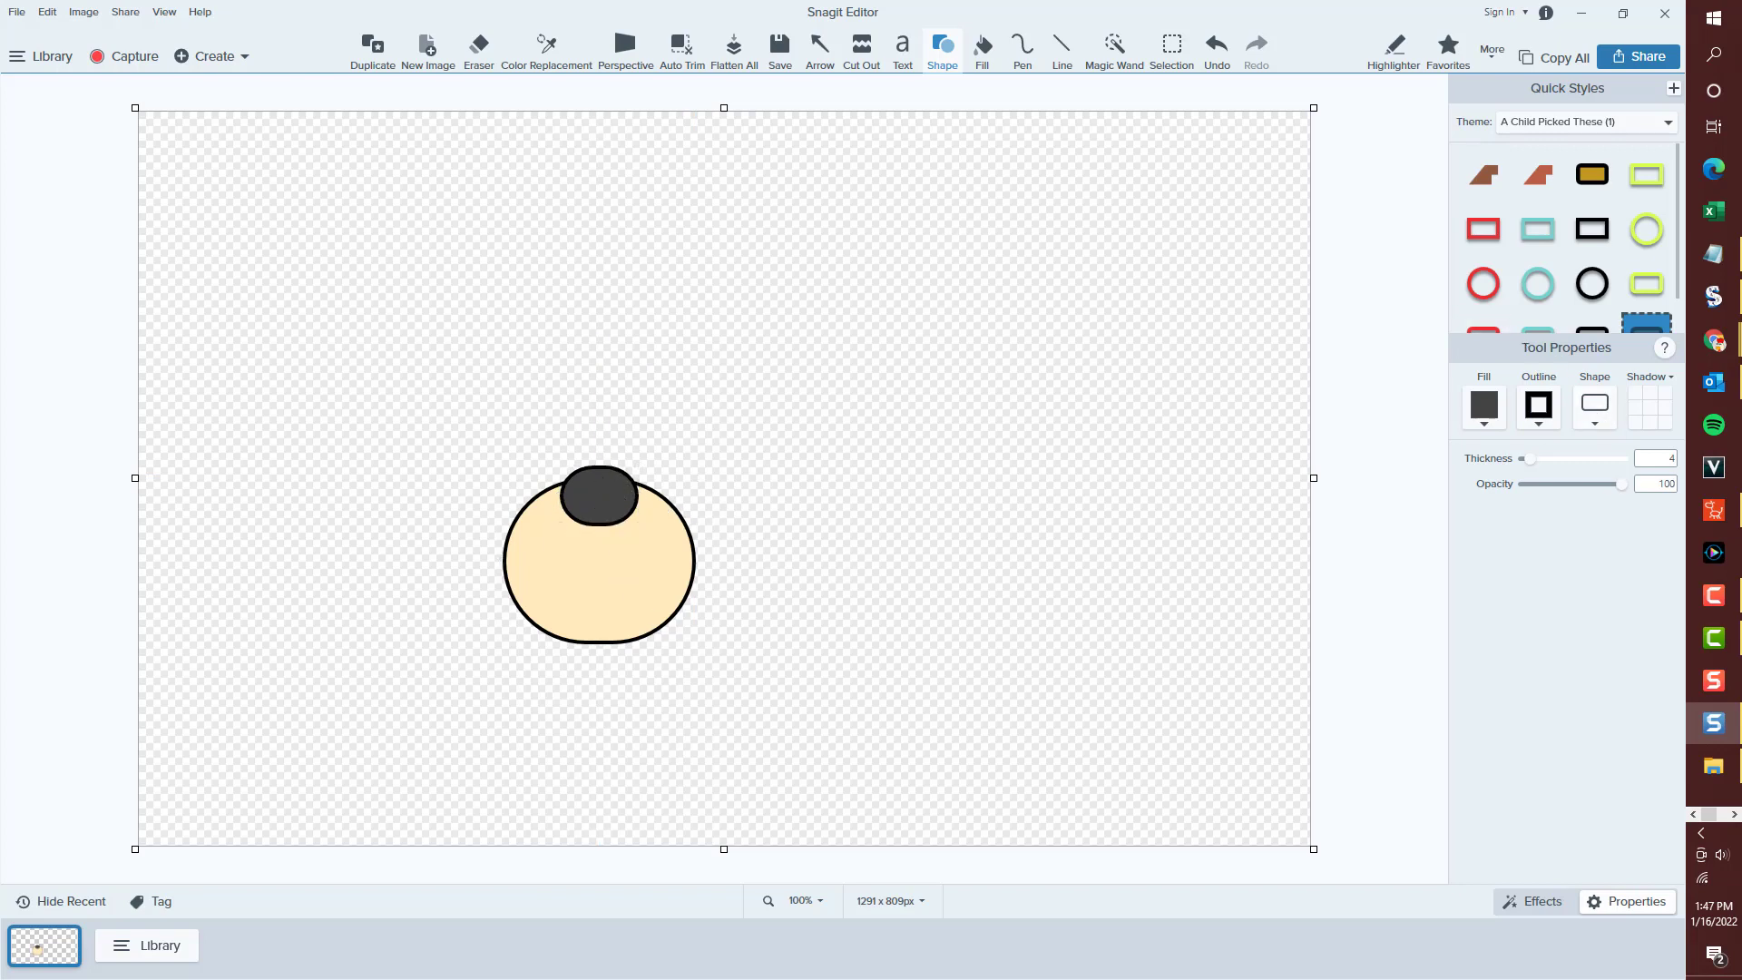
Draw a black Bezier line, bend it into a gentle upward arch, and centre it as the mouth in the muzzle's lower half.
key(l)
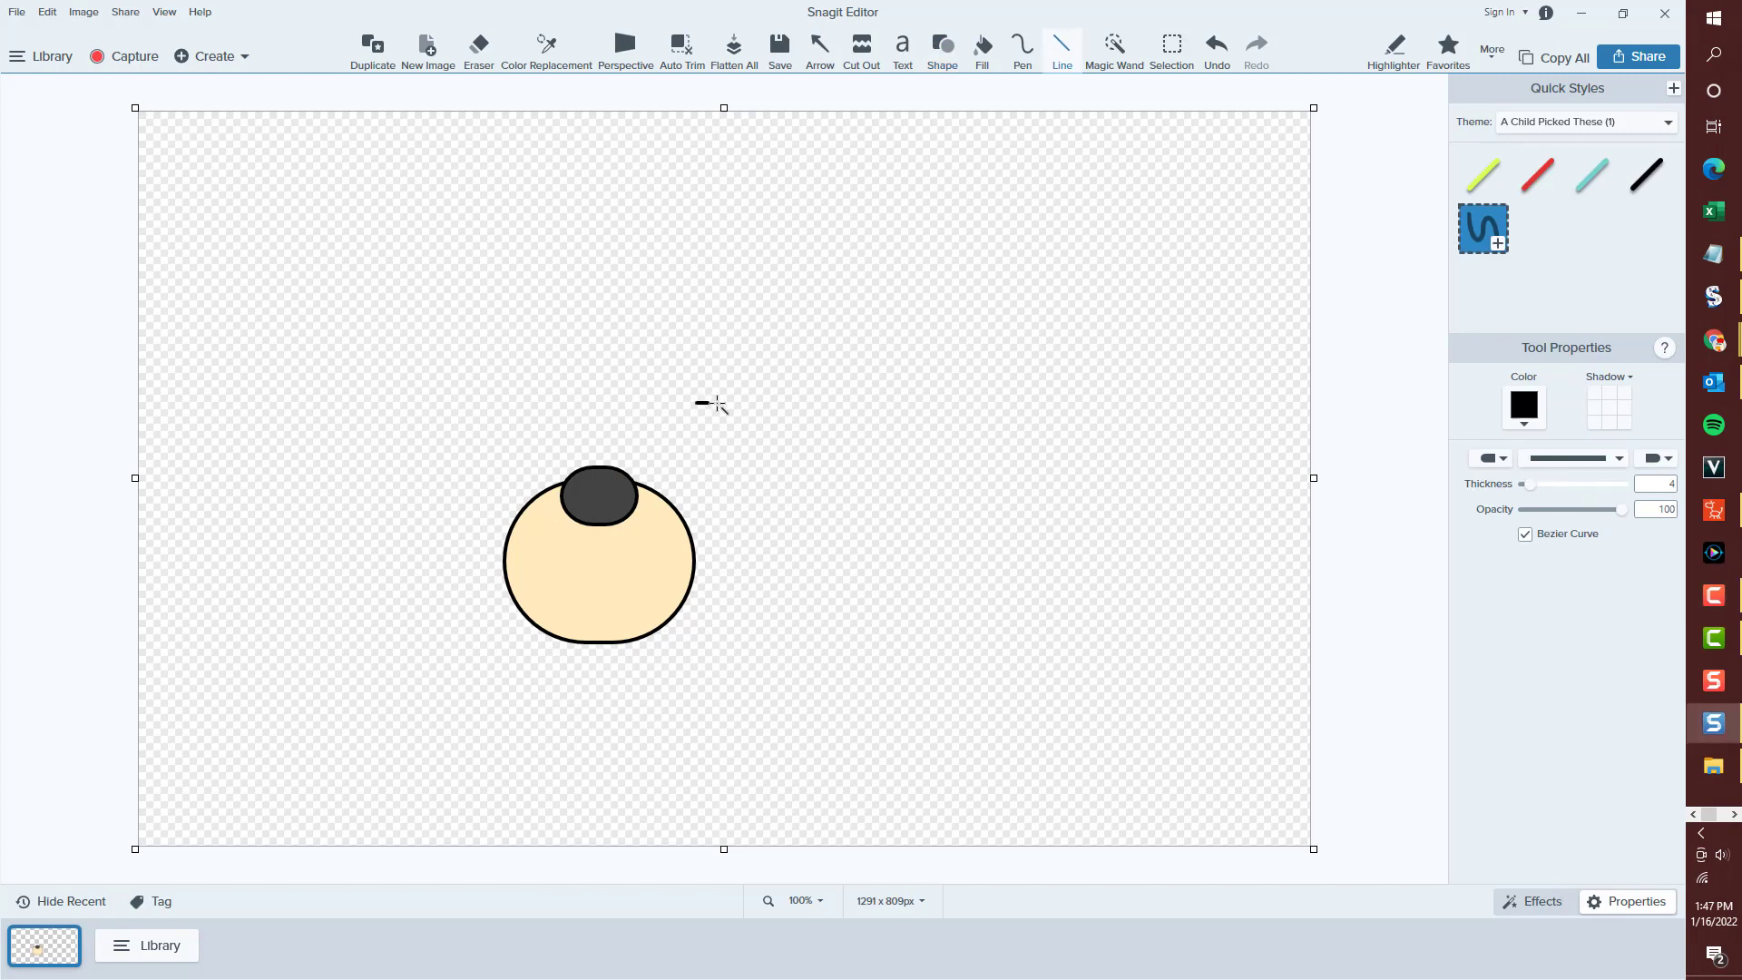
mouse_move(696, 402)
mouse_down()
mouse_move(907, 403)
mouse_move(851, 402)
mouse_up()
click(757, 403)
drag(745, 402, 606, 585)
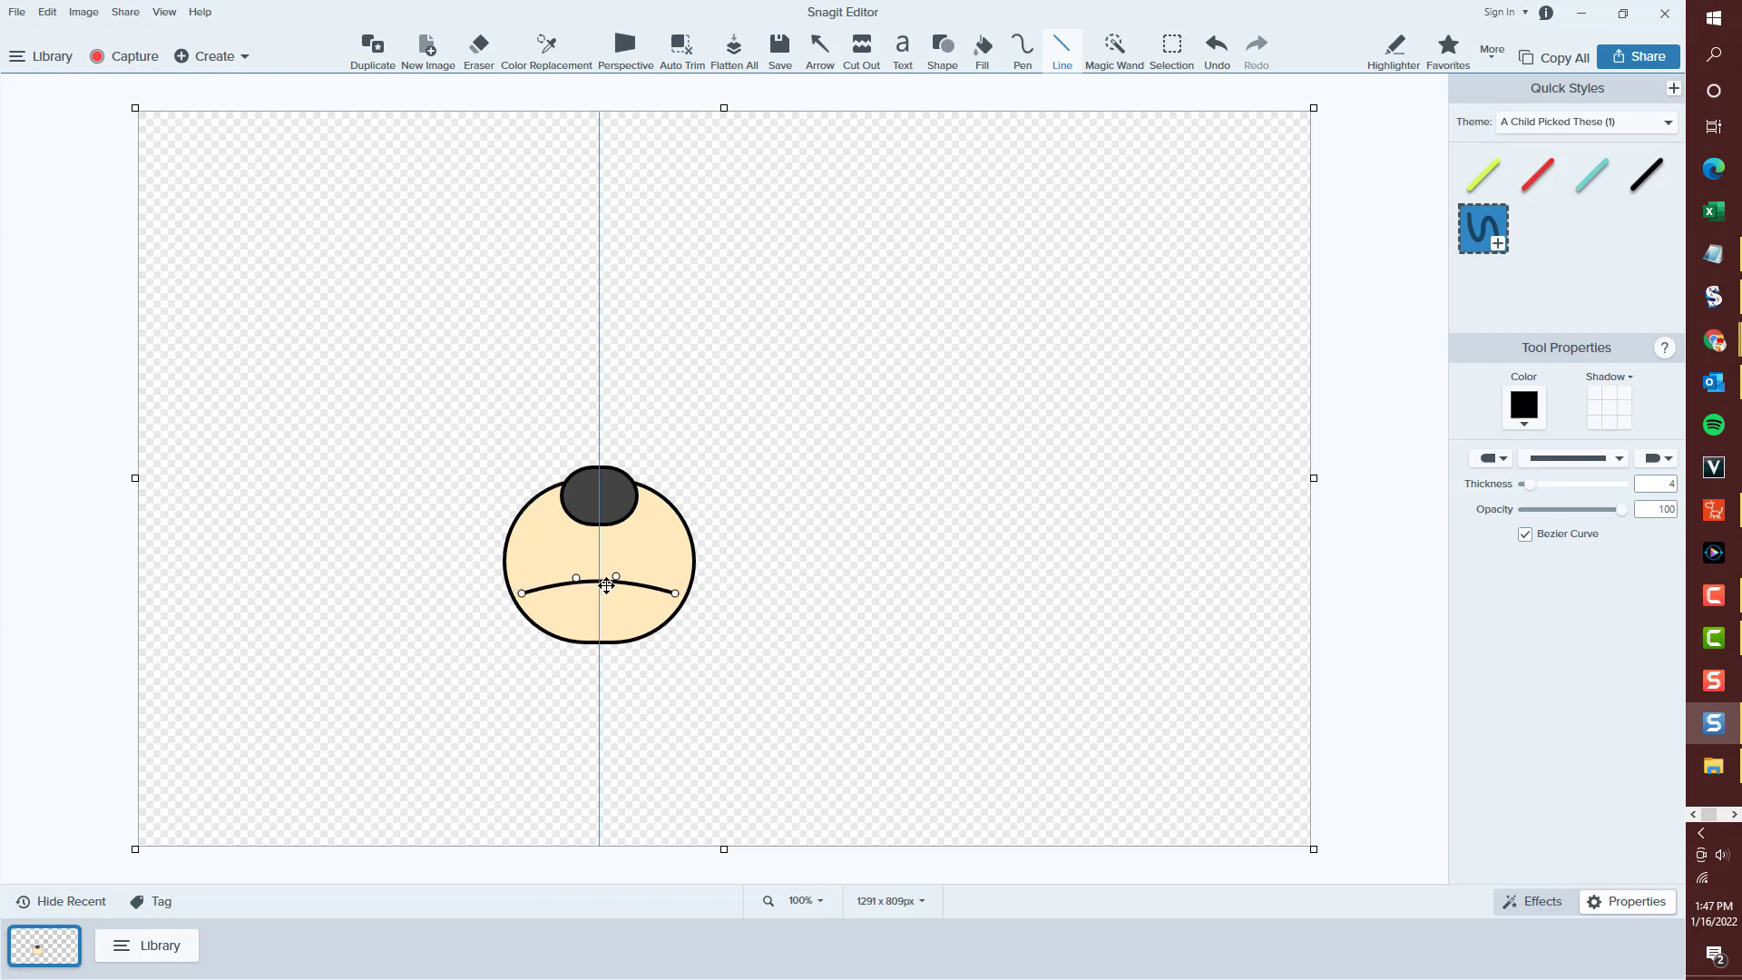
click(822, 483)
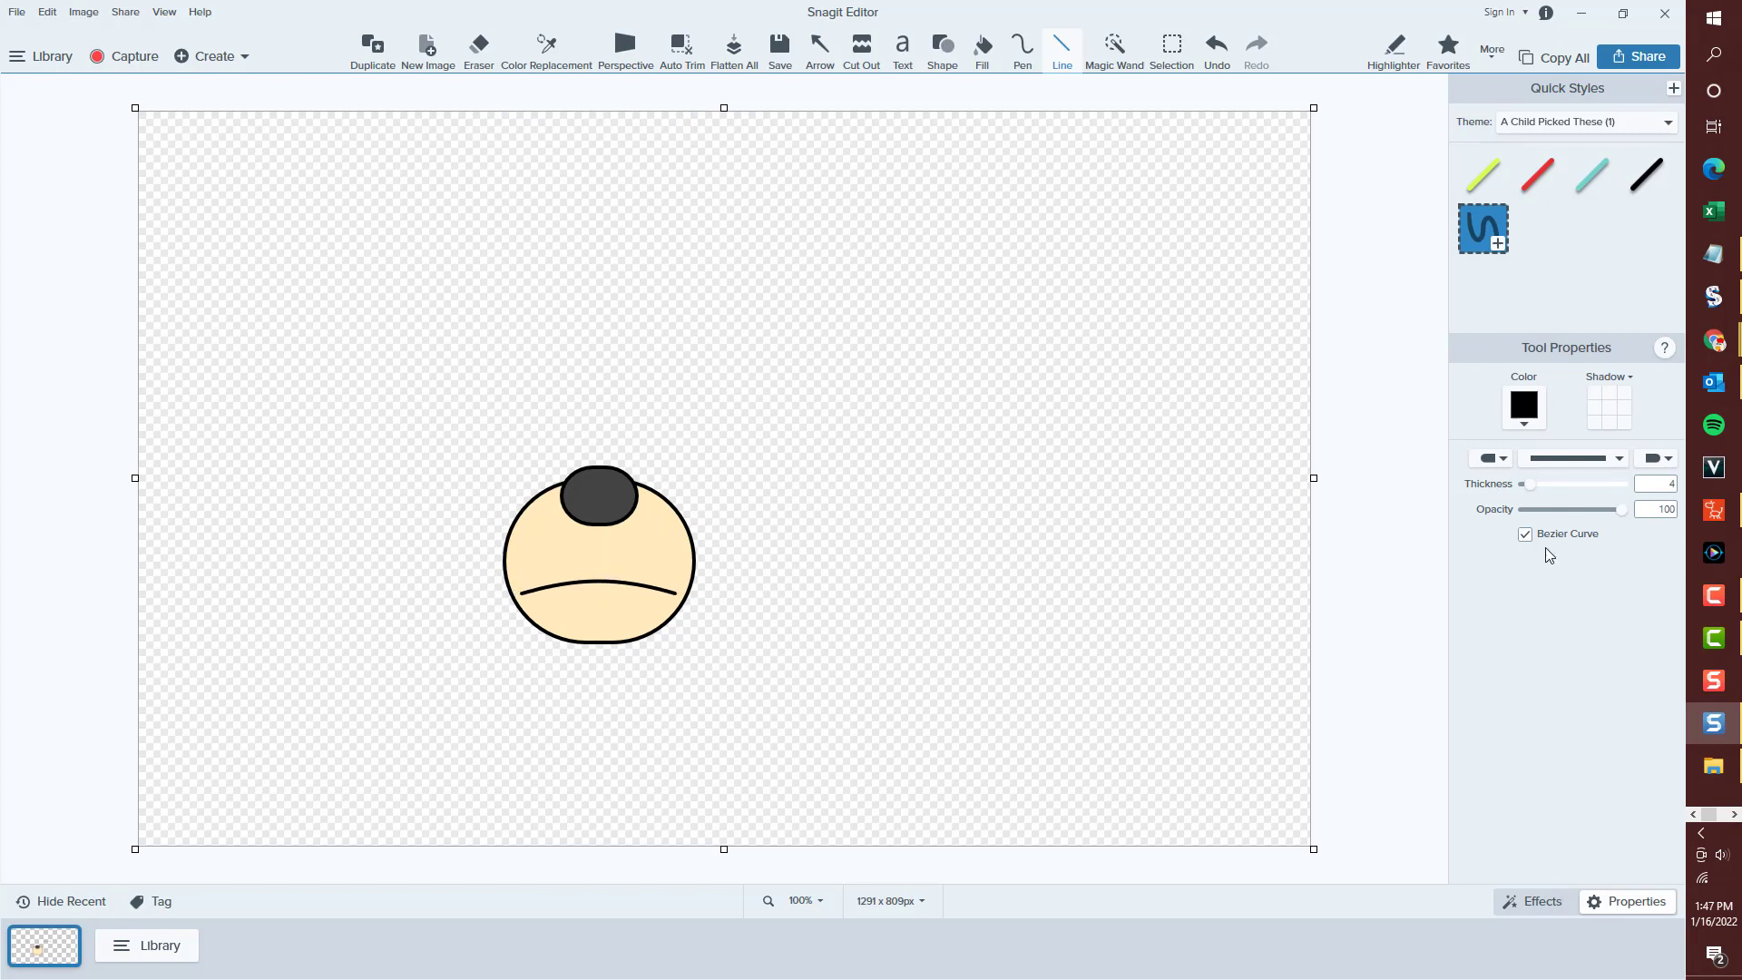
Turn off Bezier Curve and draw three short straight whiskers on each side of the muzzle.
click(1525, 534)
mouse_move(661, 518)
mouse_down()
mouse_move(684, 495)
mouse_move(699, 561)
mouse_up()
mouse_move(530, 517)
mouse_down()
mouse_move(490, 506)
mouse_move(487, 559)
mouse_up()
Draw a white two-tooth polygon with outline thickness 1 and place it below the centre of the mouth line.
click(942, 50)
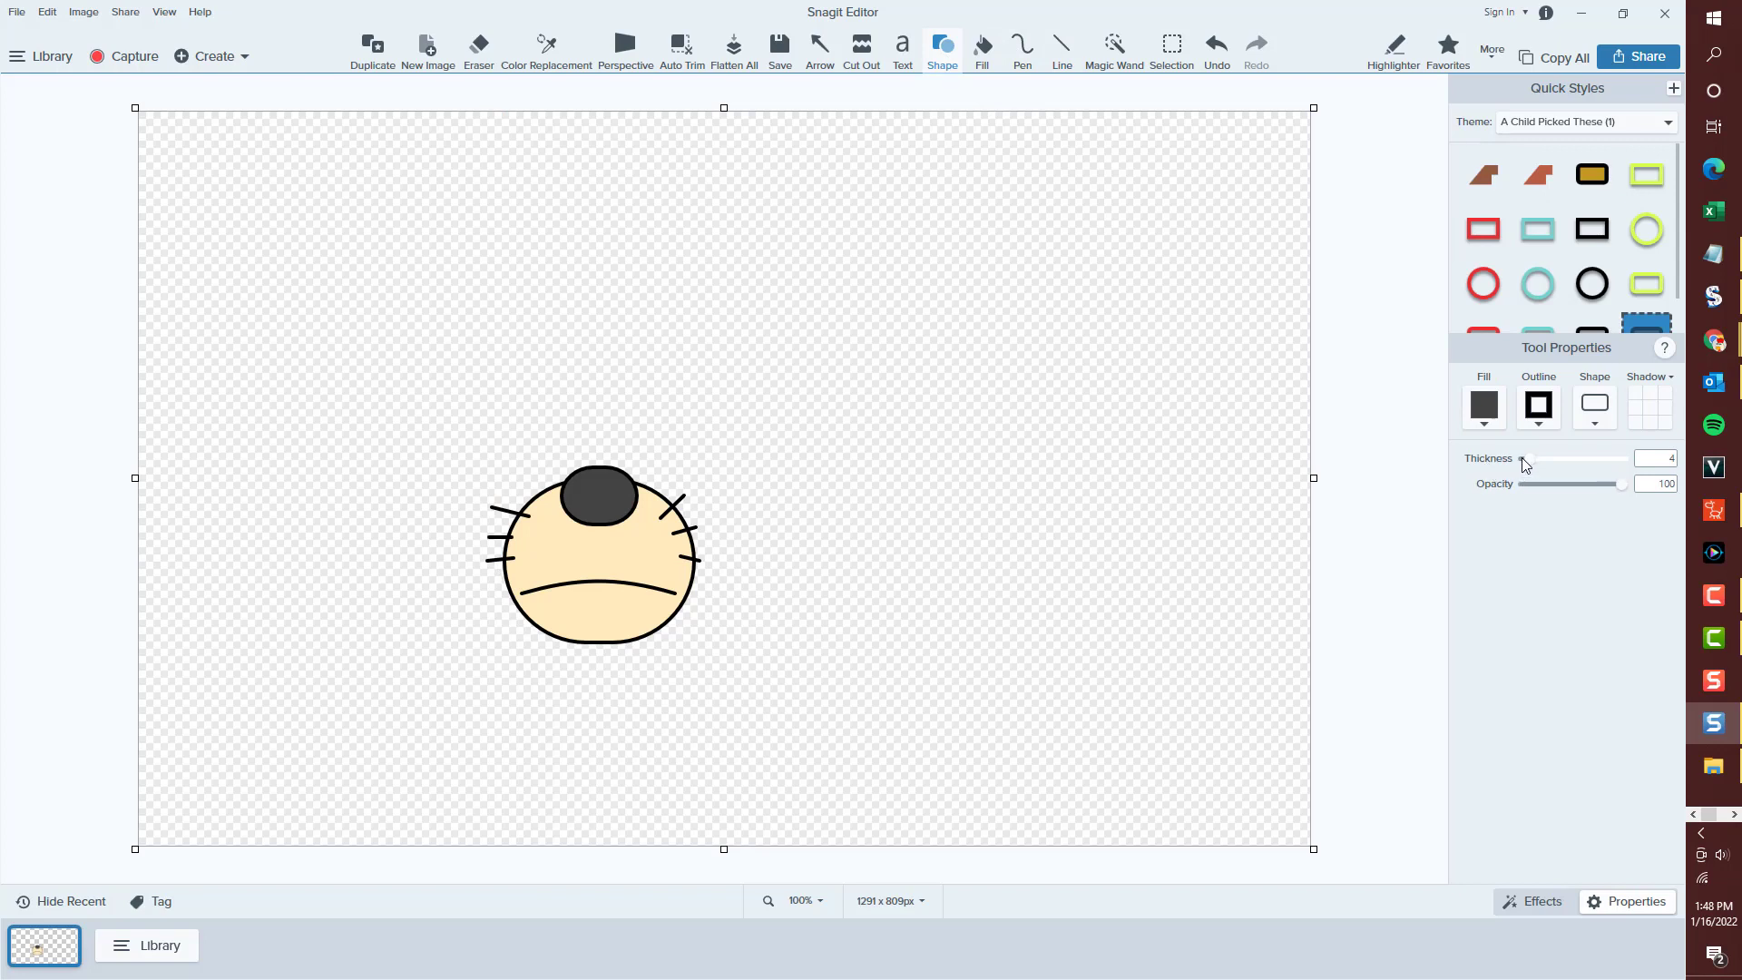
drag(1522, 459, 1517, 459)
click(1584, 421)
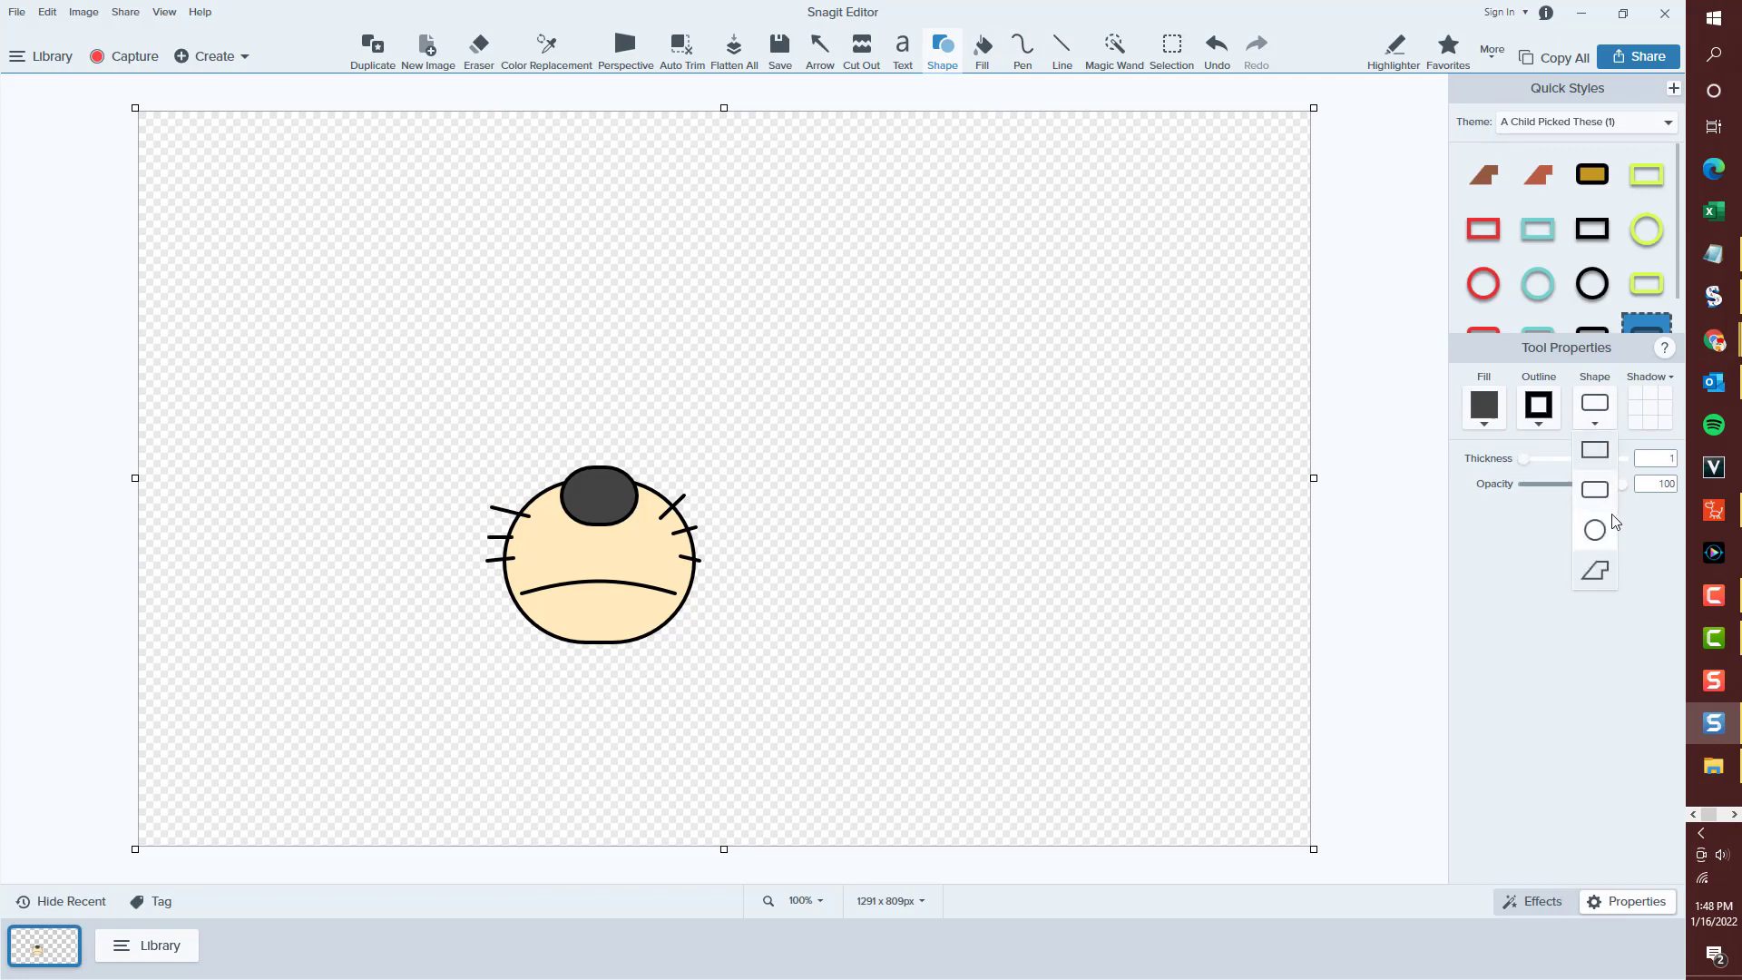
click(1596, 574)
click(1482, 408)
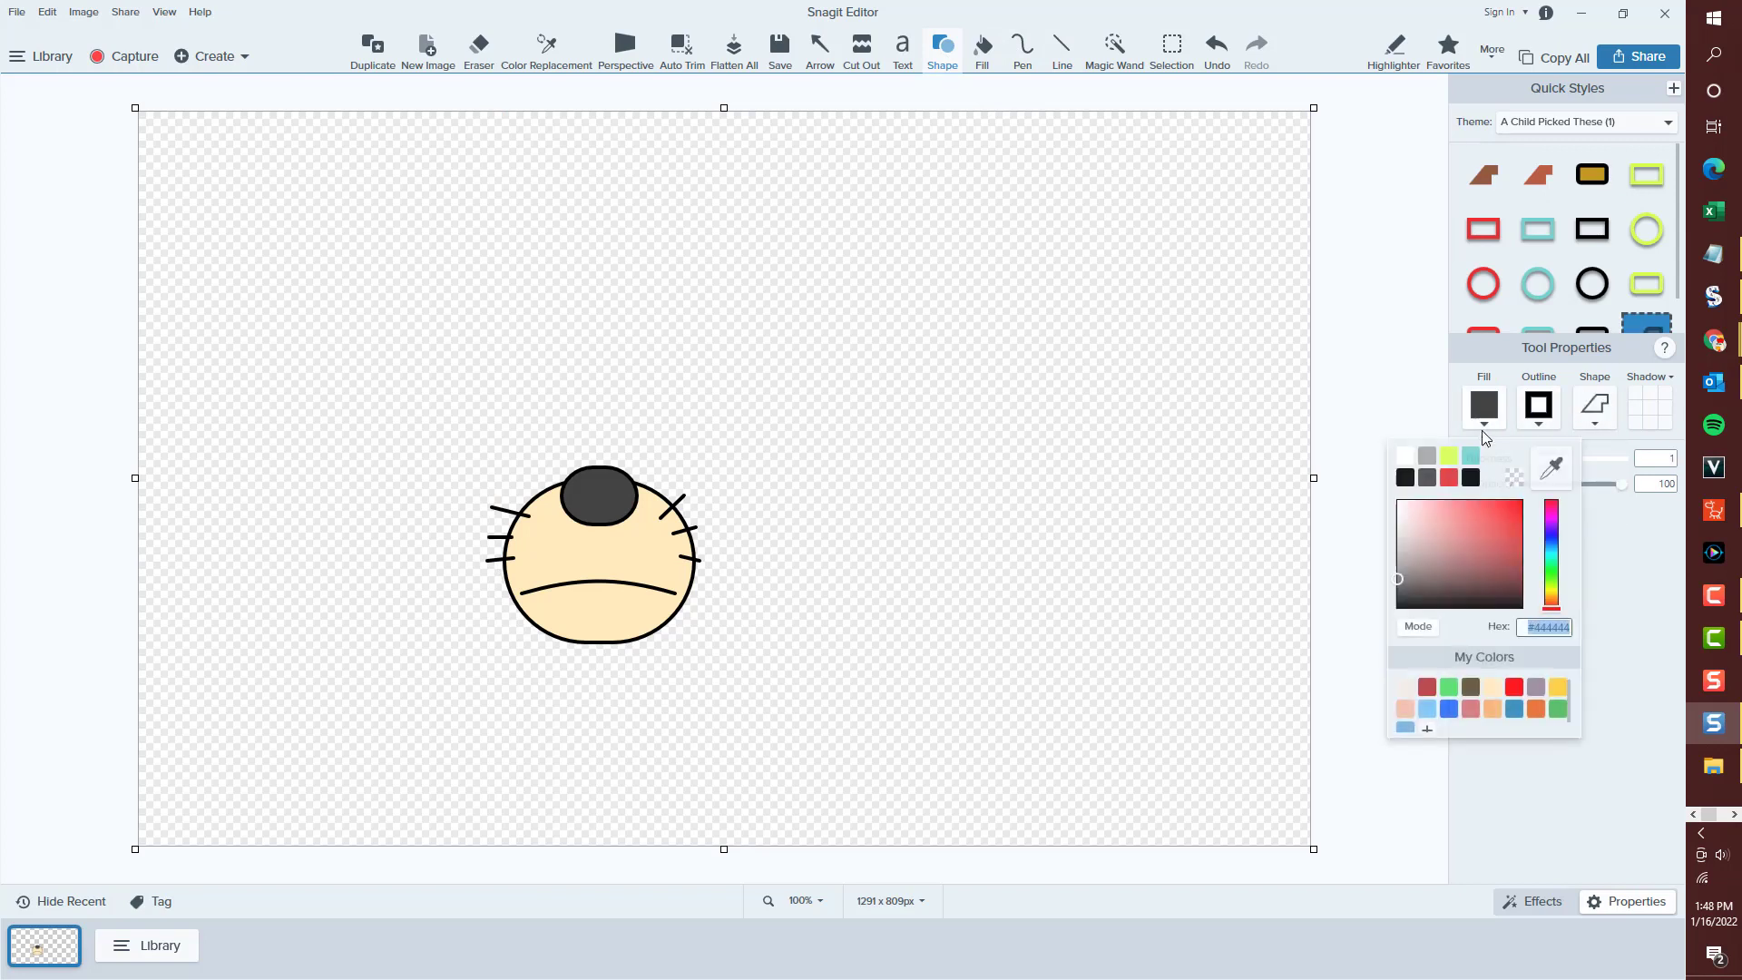
click(1409, 458)
drag(732, 614, 753, 641)
click(754, 636)
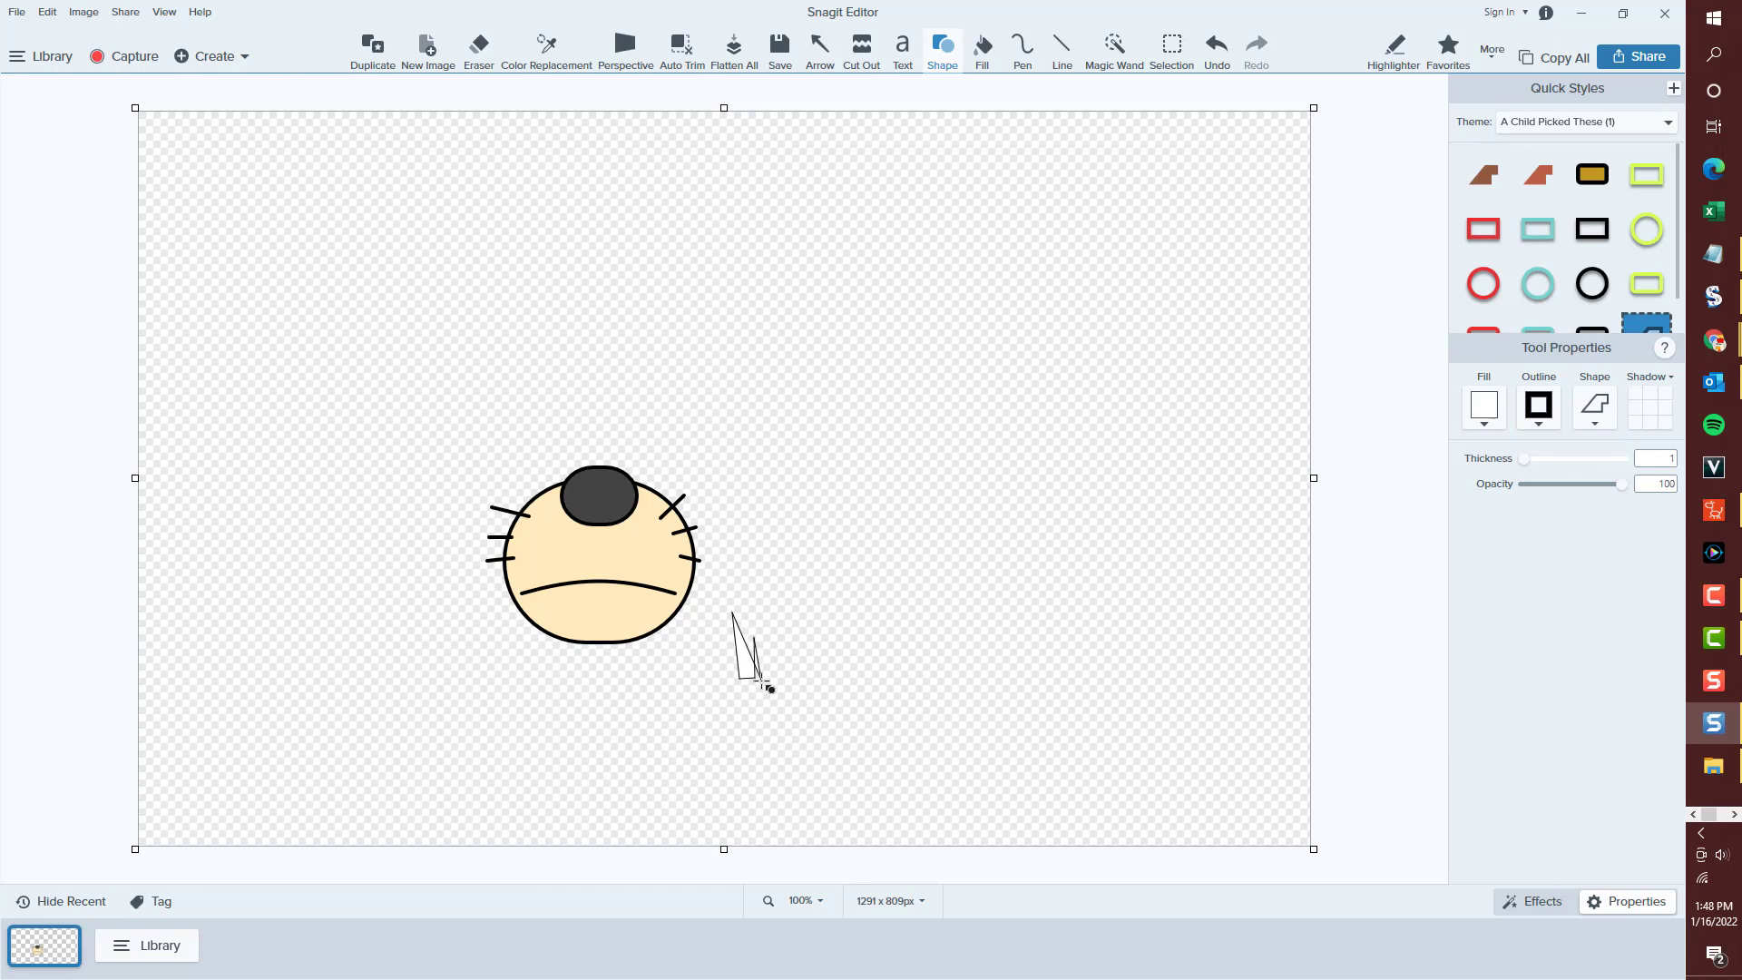
click(761, 682)
click(779, 677)
double_click(780, 618)
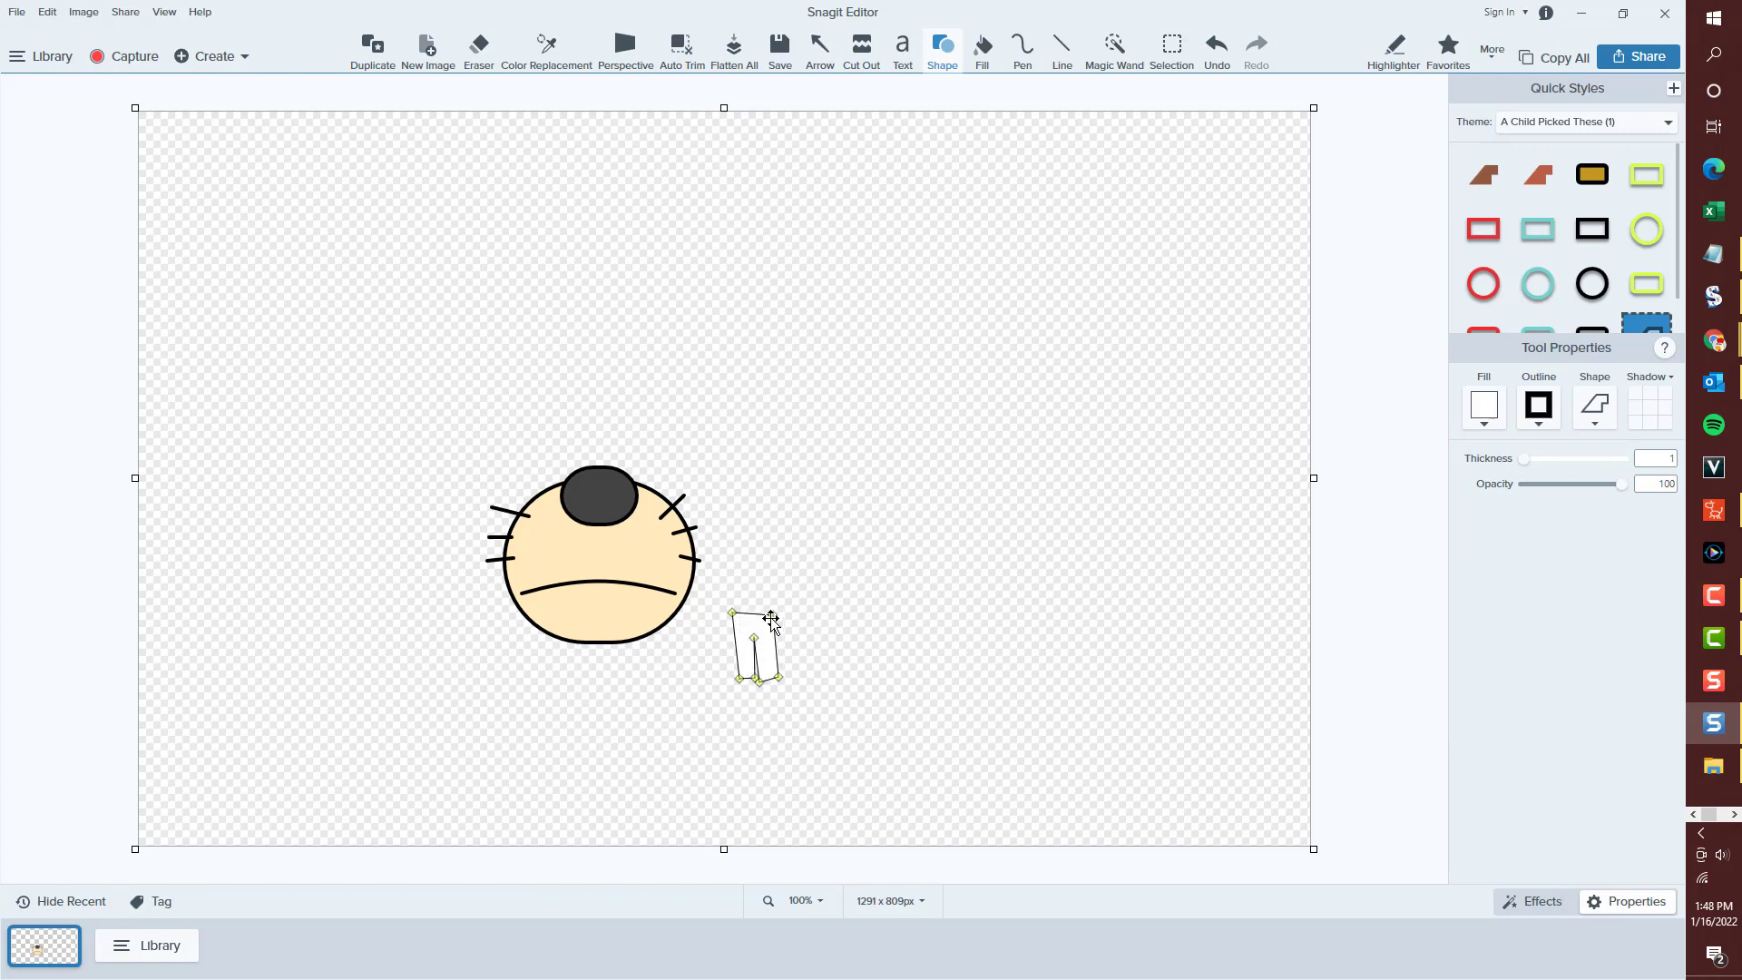
drag(769, 616, 599, 632)
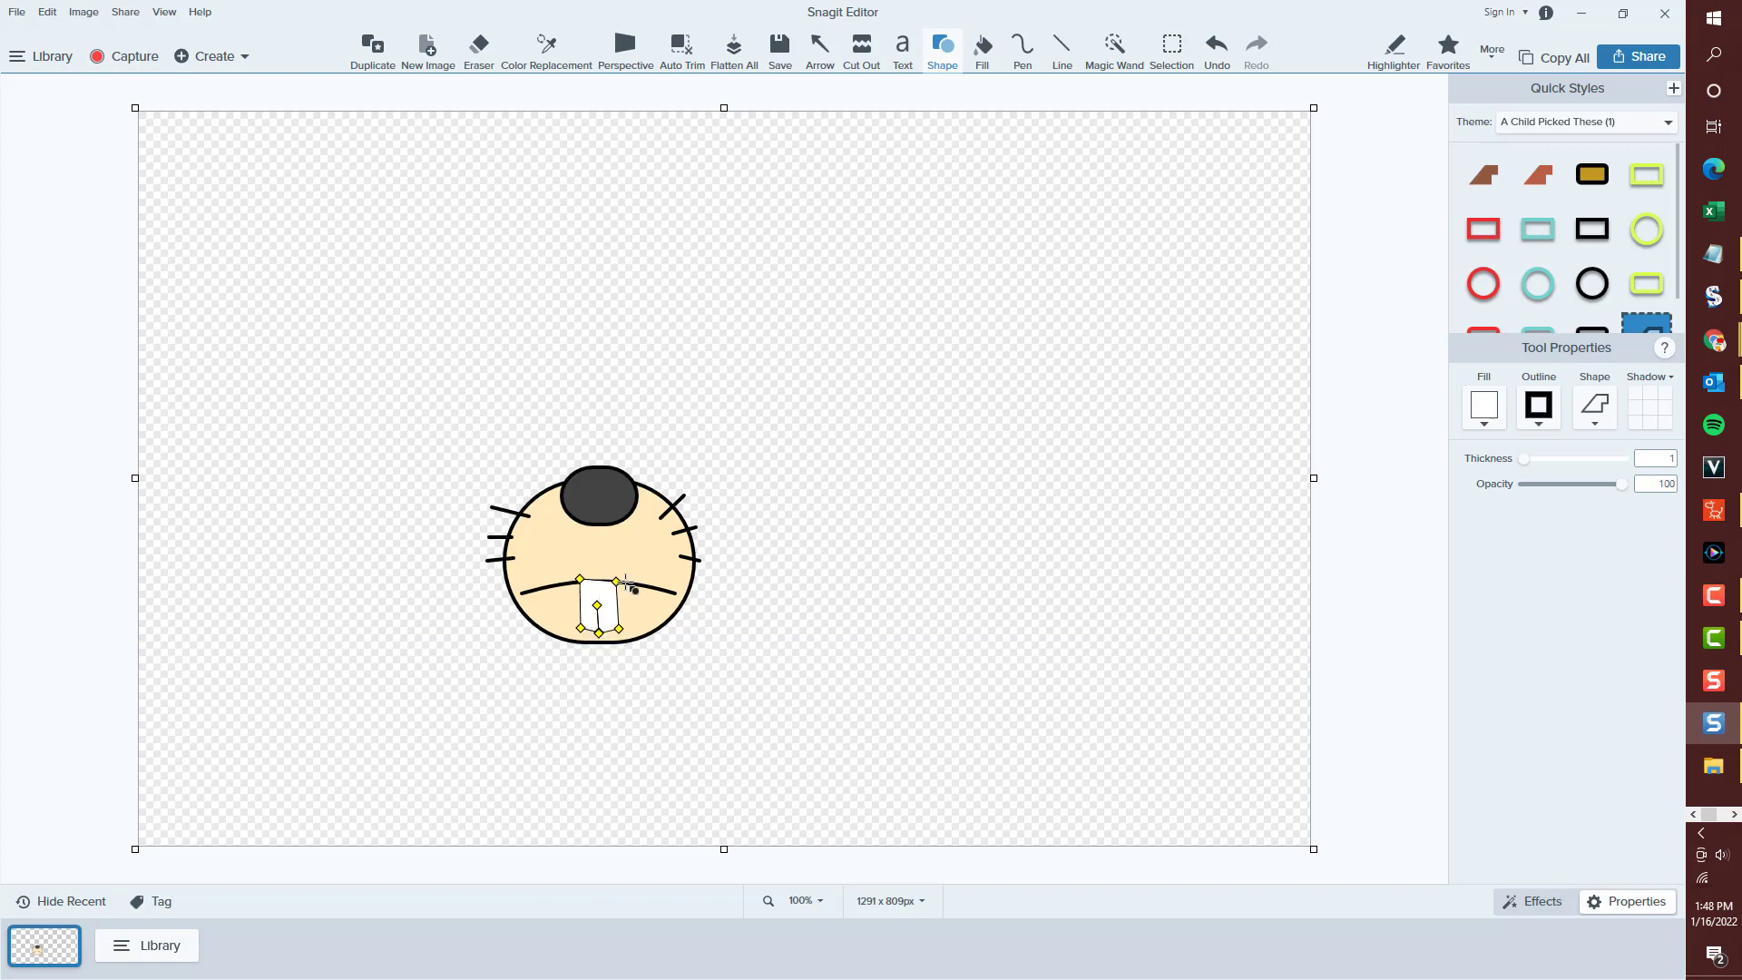
Bring the mouth line in front of the teeth, and select the teeth shape.
click(629, 586)
right_click(632, 585)
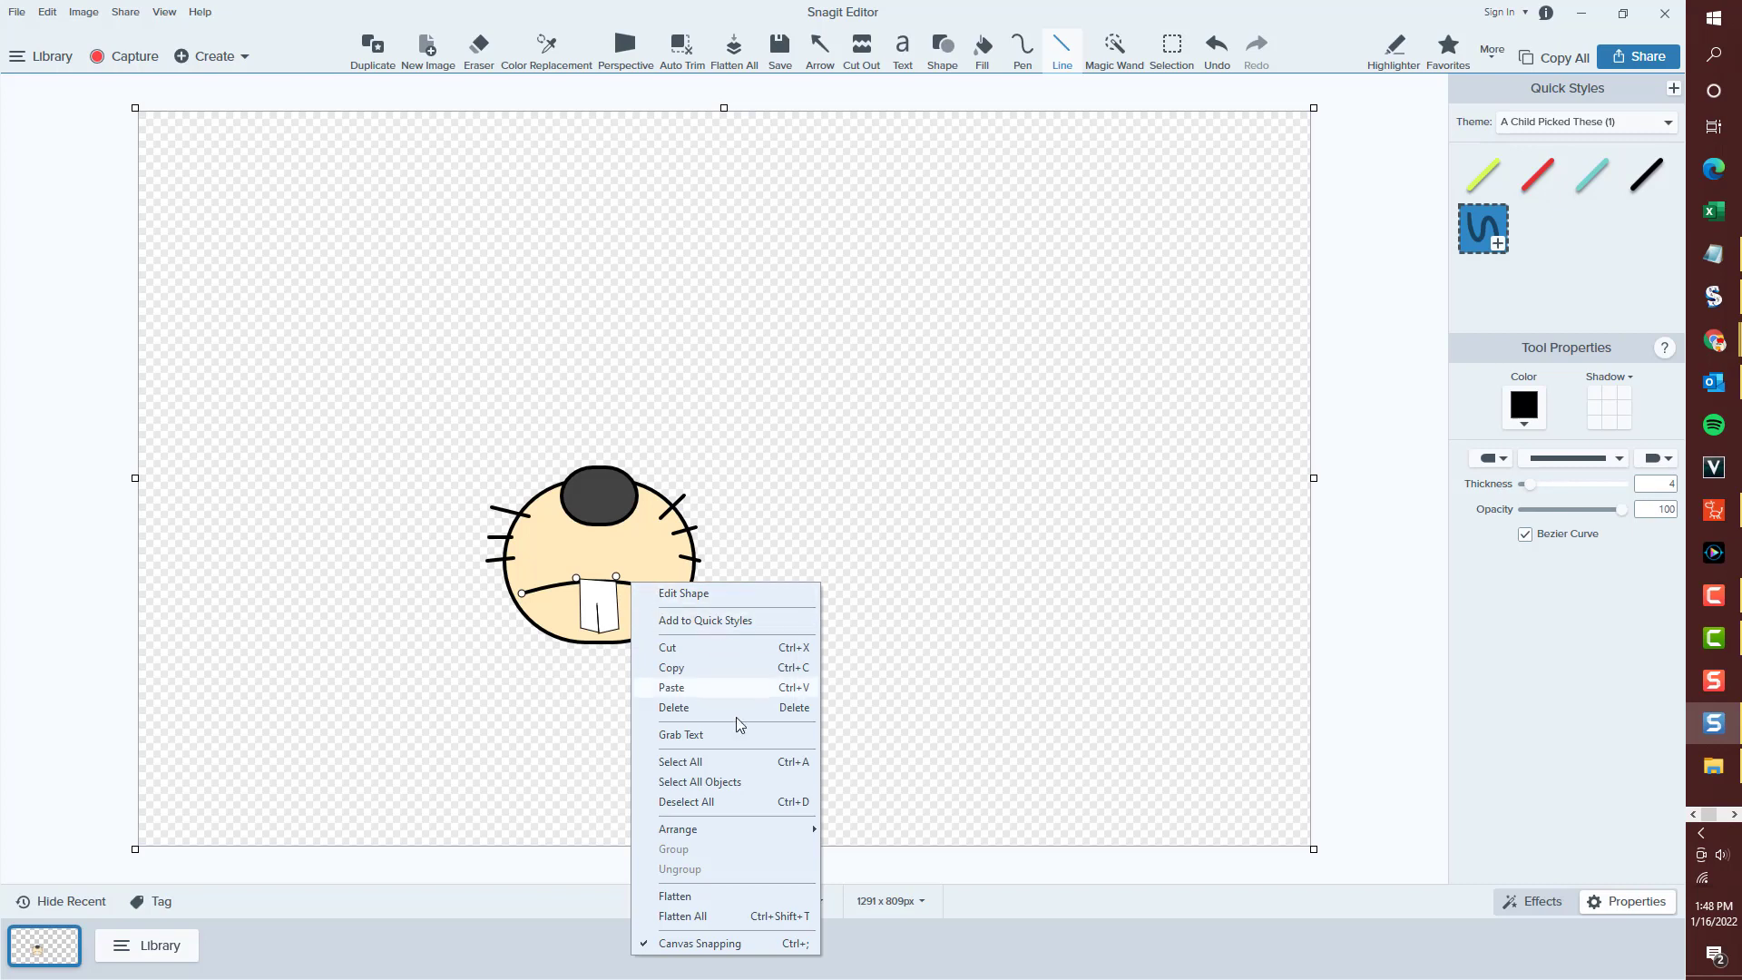
mouse_move(772, 827)
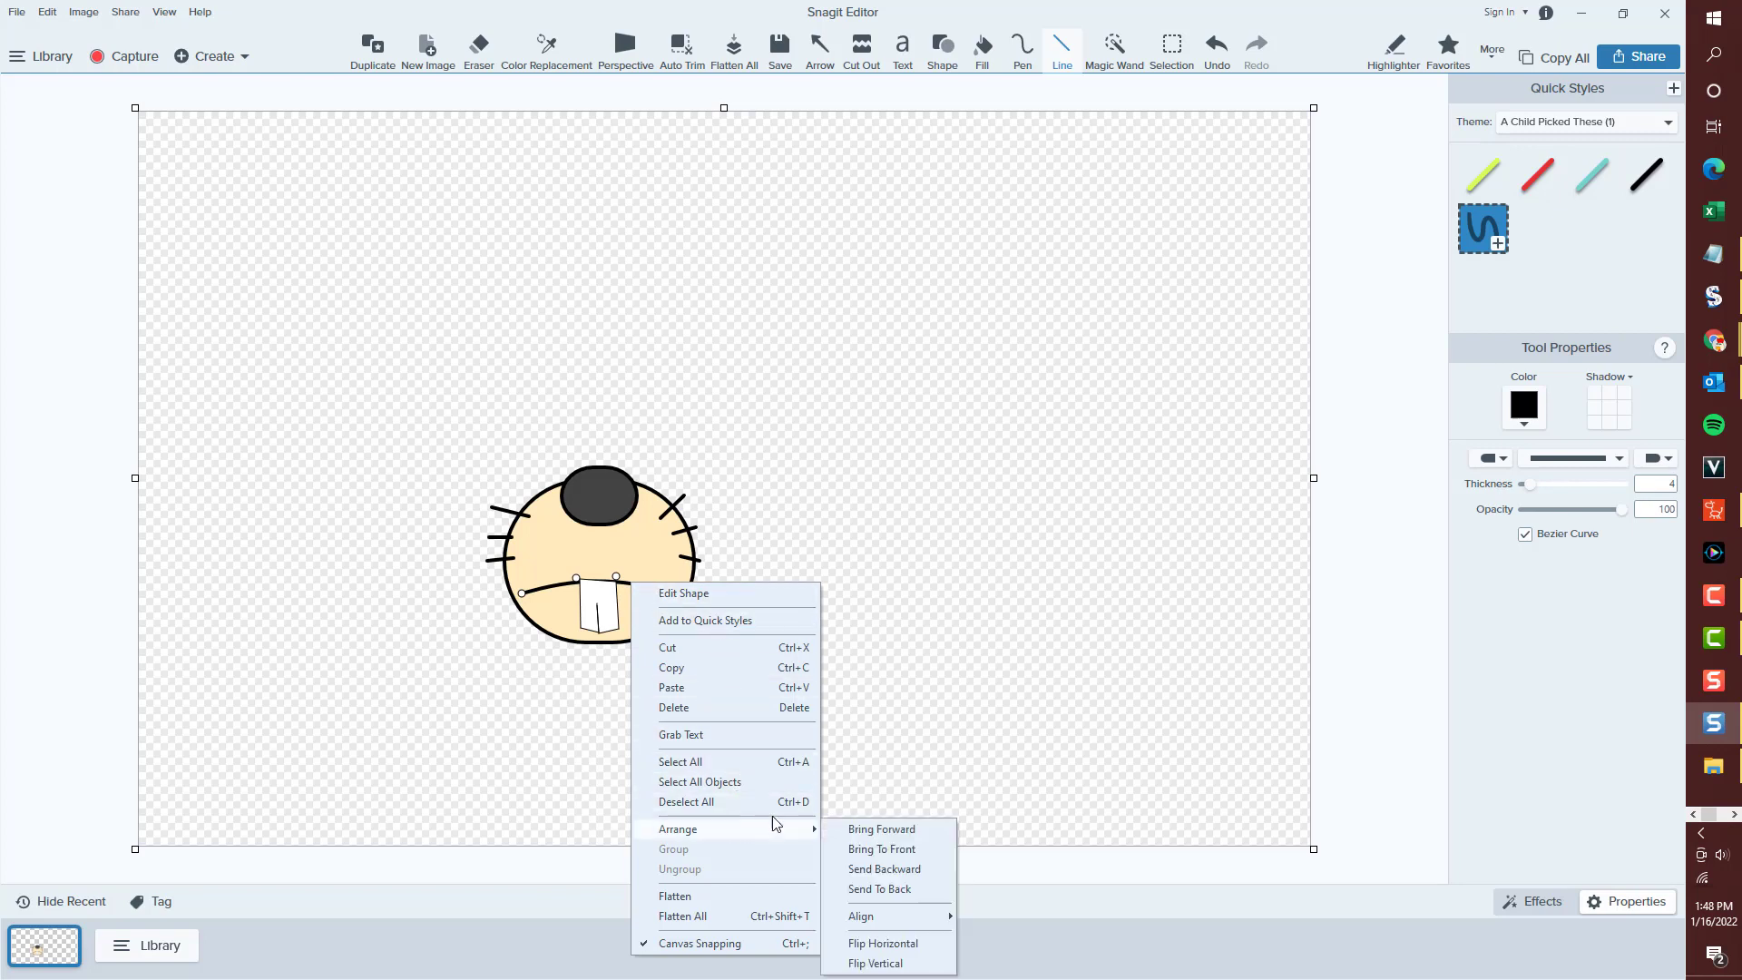
click(905, 887)
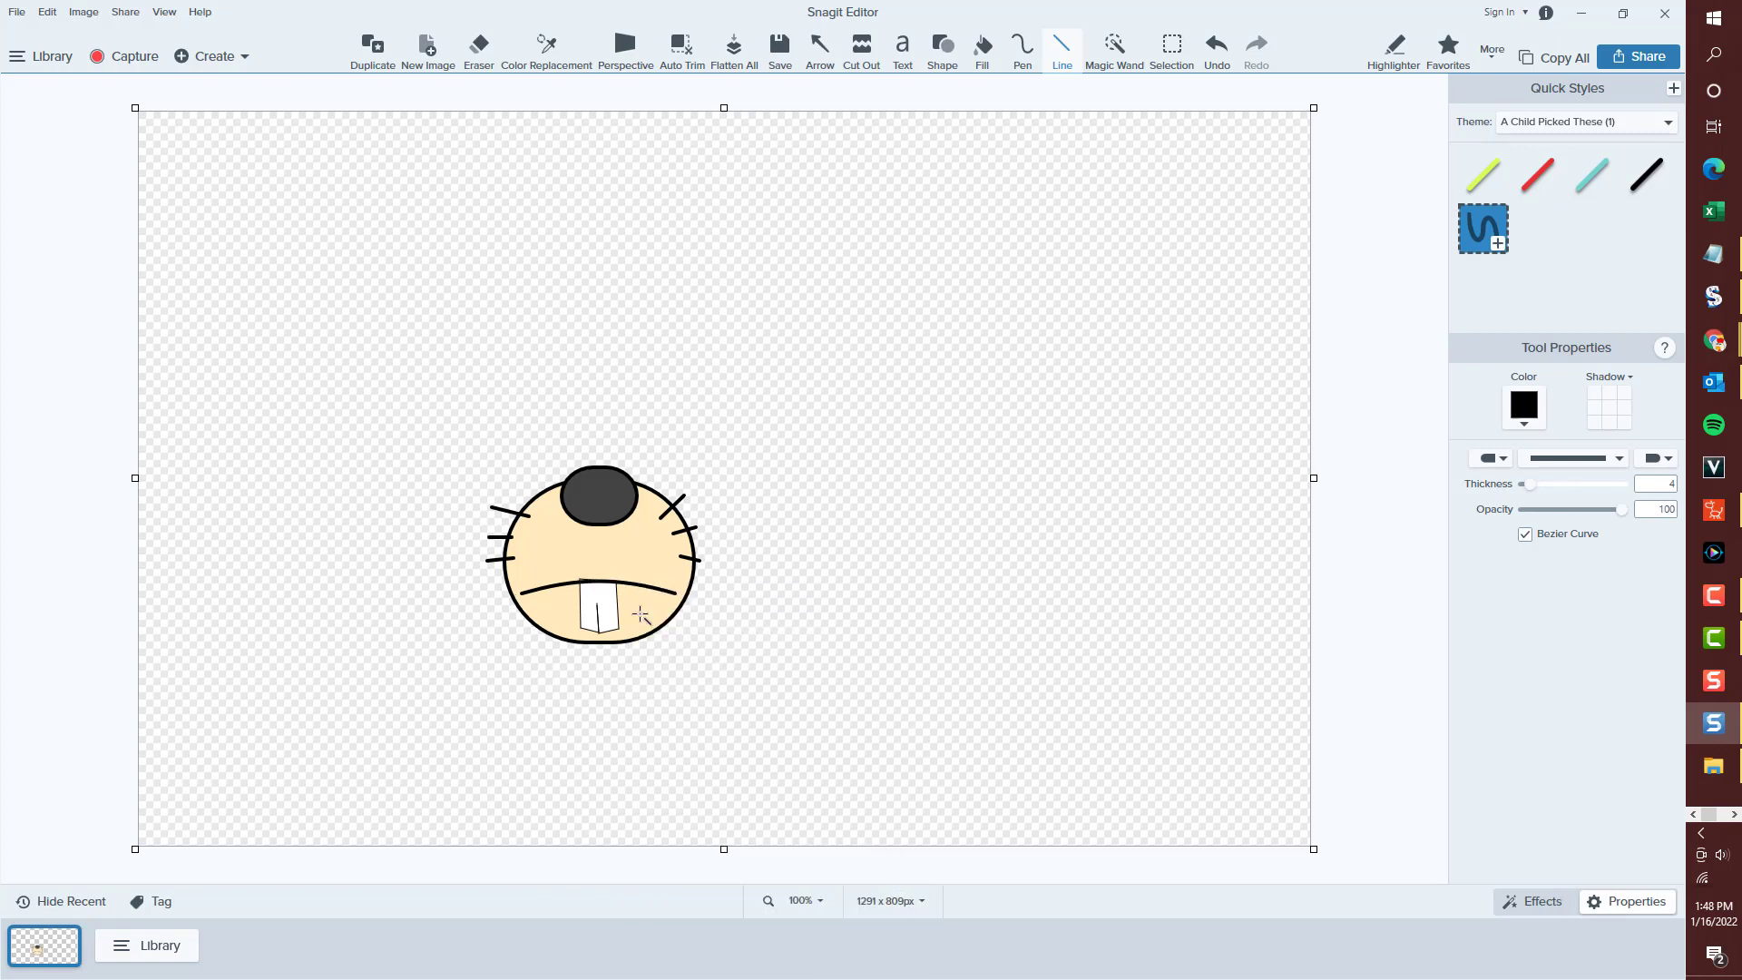
click(590, 586)
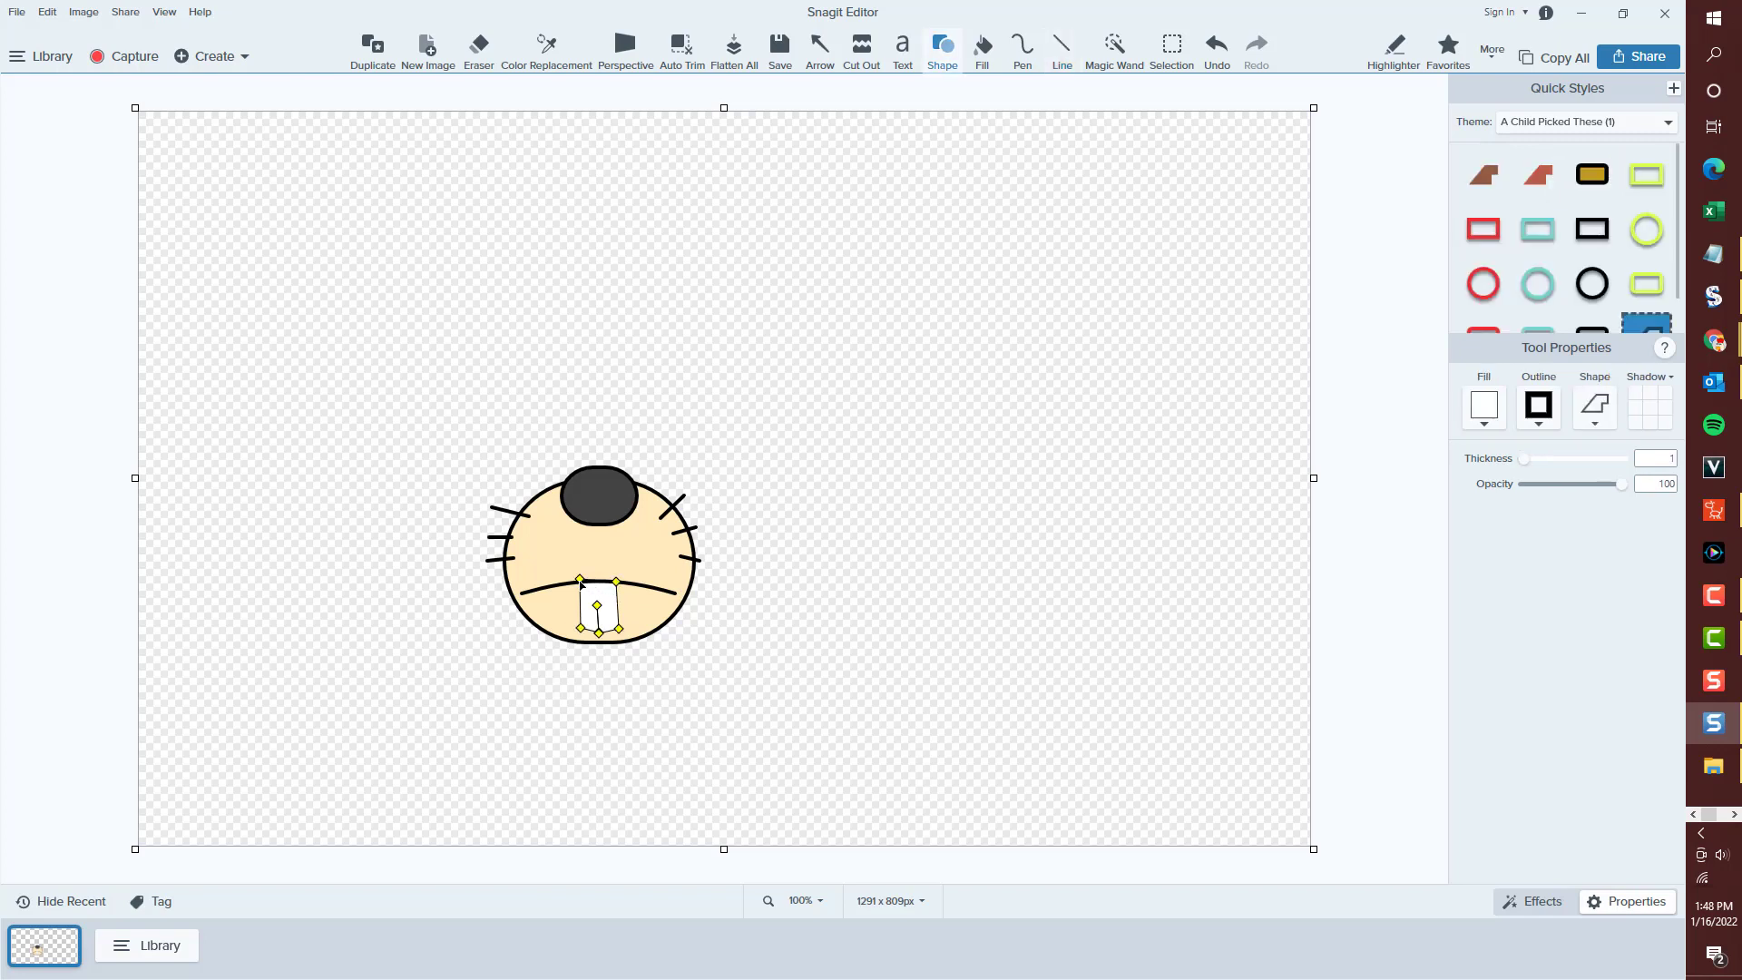
Reshape the white teeth polygon: align its upper-left corner with the mouth line, pull the lower corners inward, and straighten and extend the dividing line upward.
drag(579, 584, 573, 578)
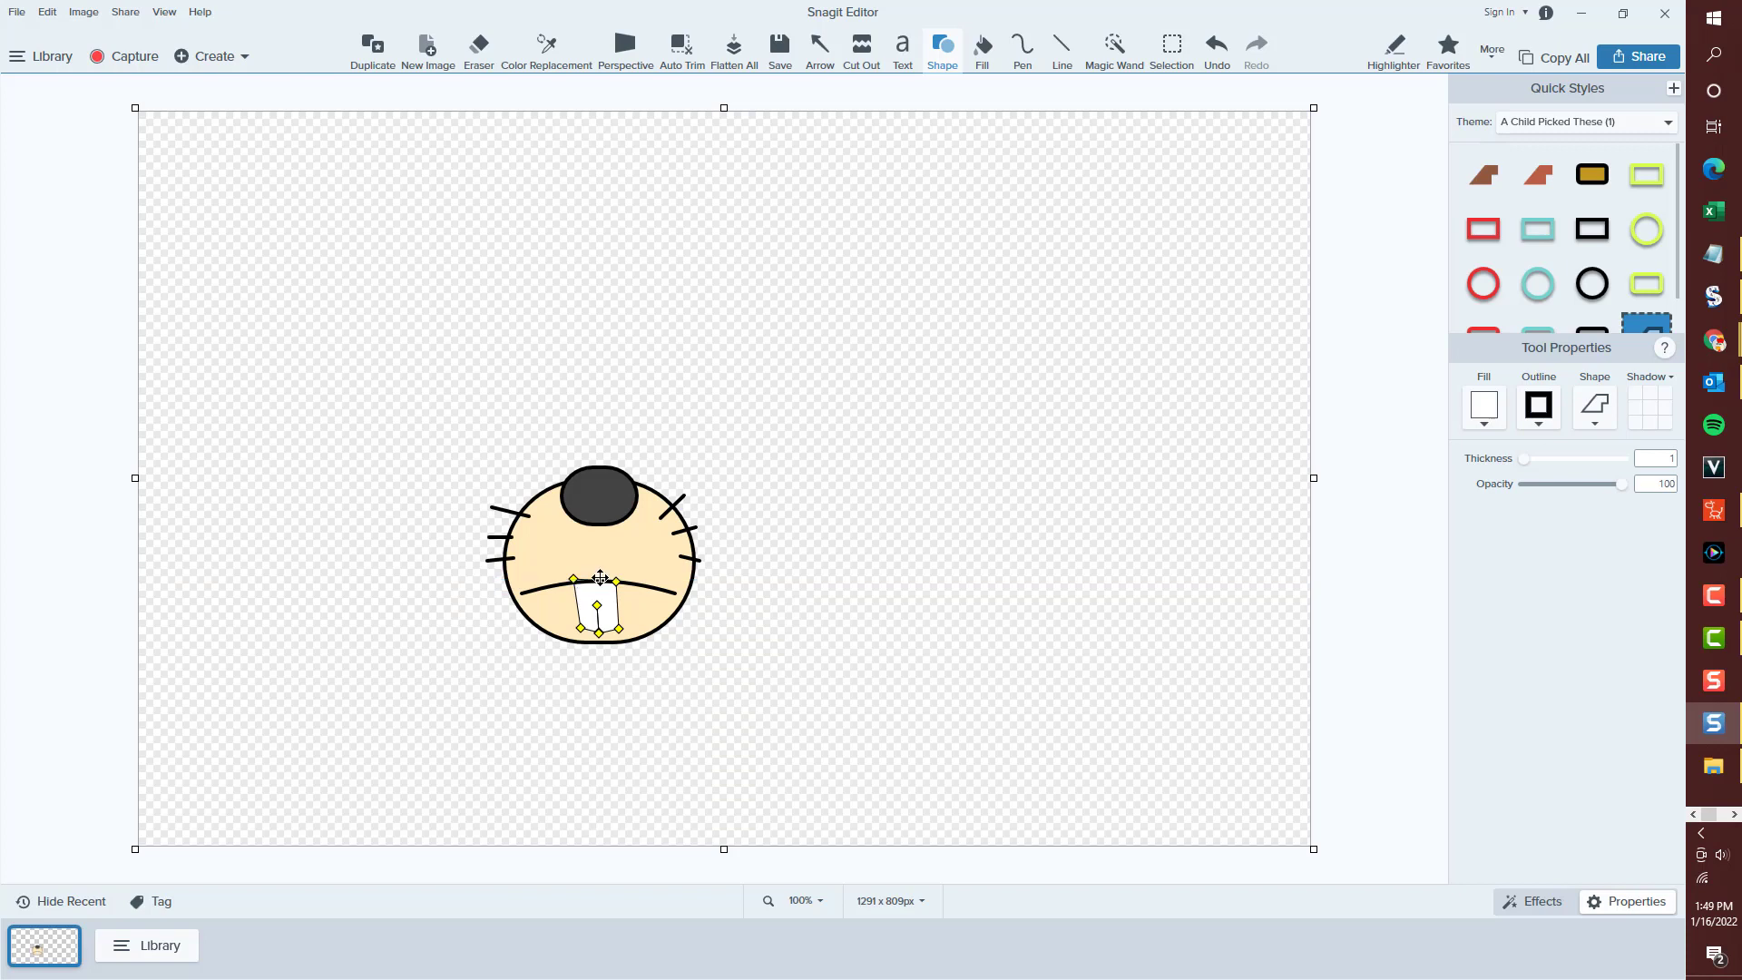
click(800, 900)
click(809, 832)
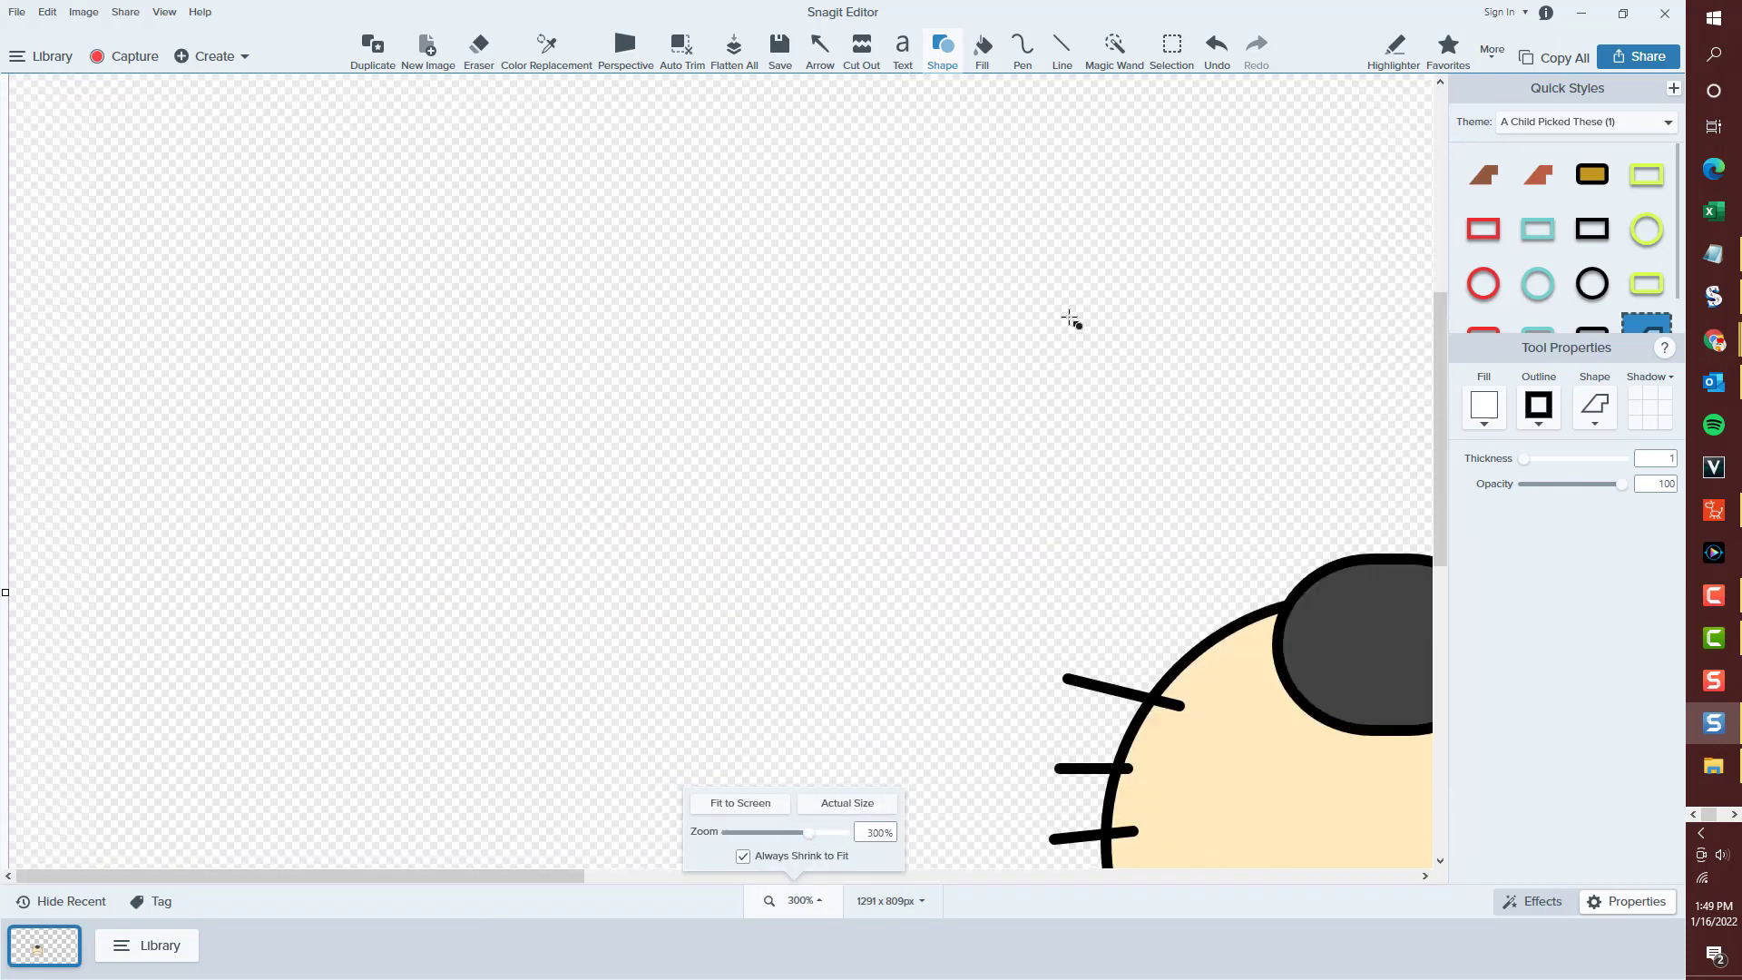
scroll(1072, 313, down, 5)
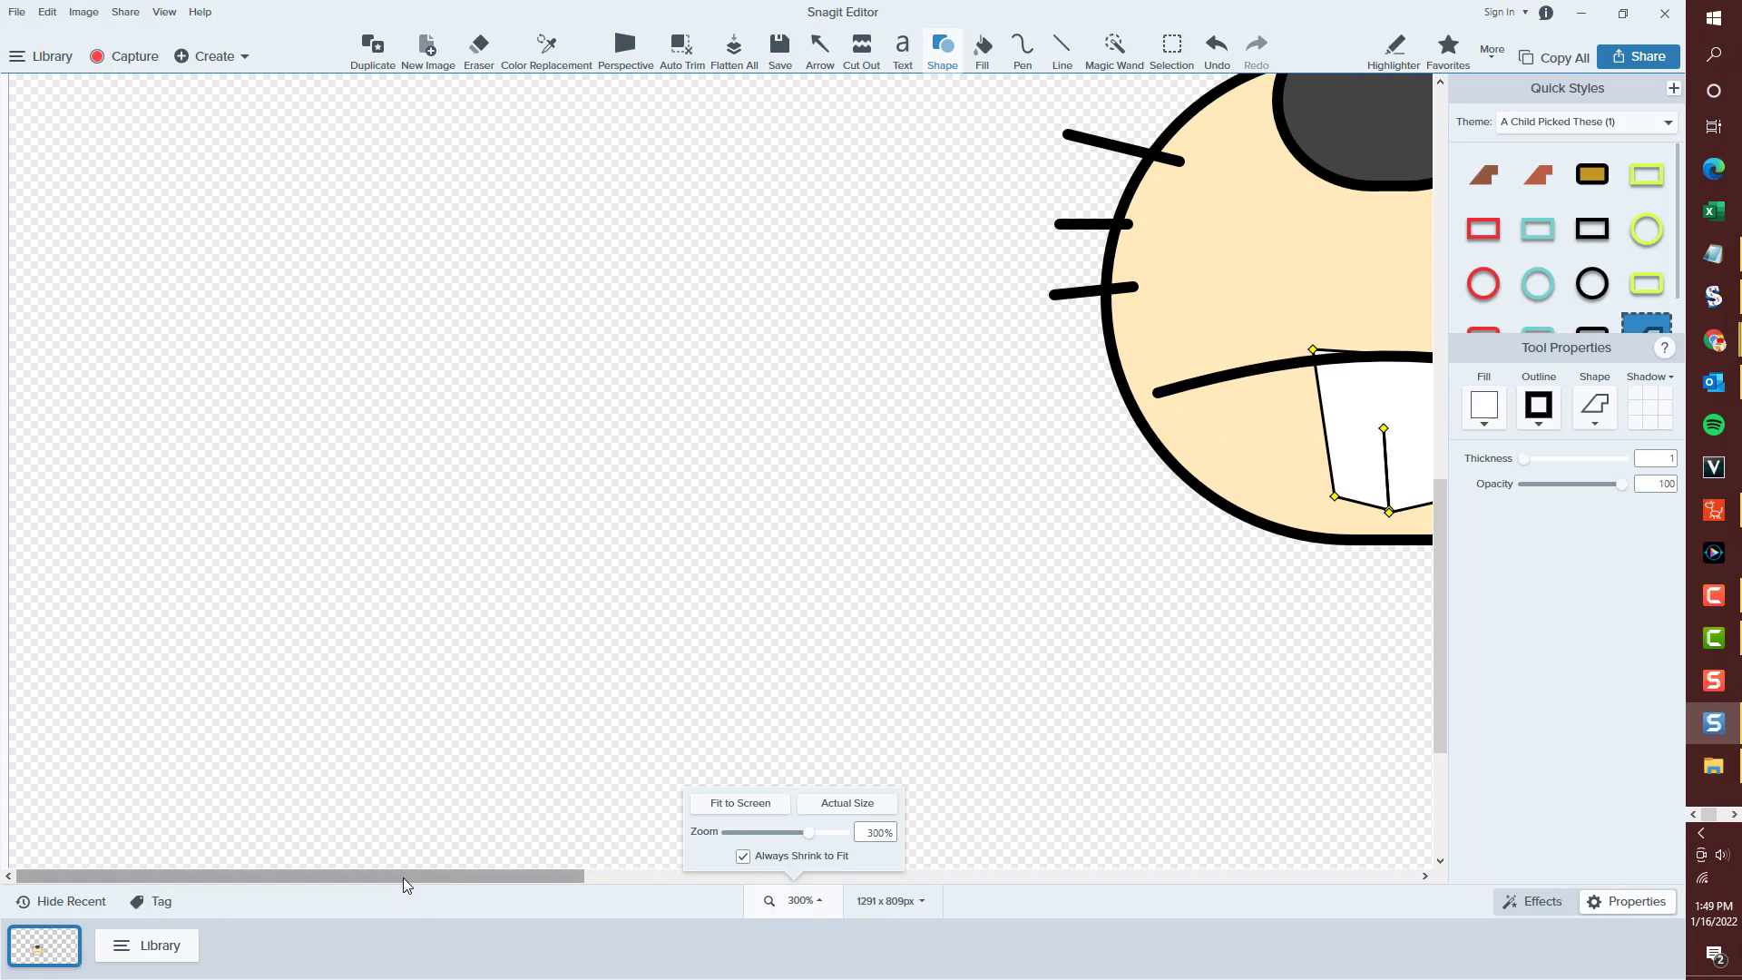
drag(403, 876, 705, 877)
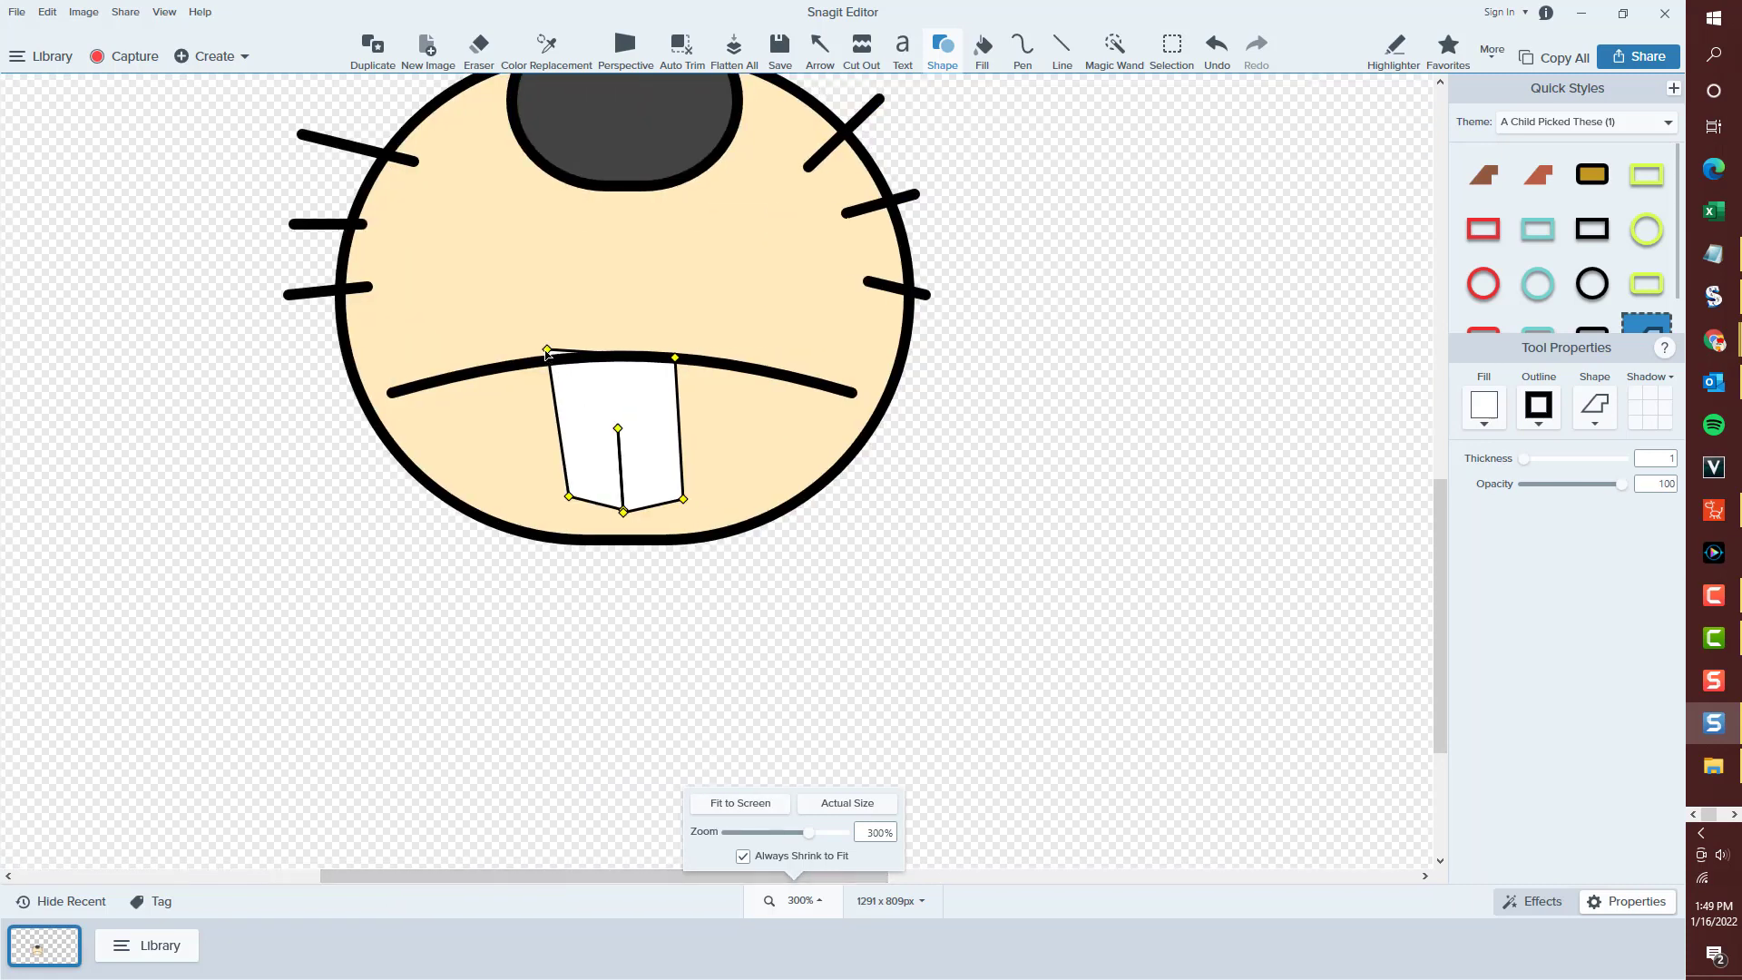
drag(547, 352, 560, 362)
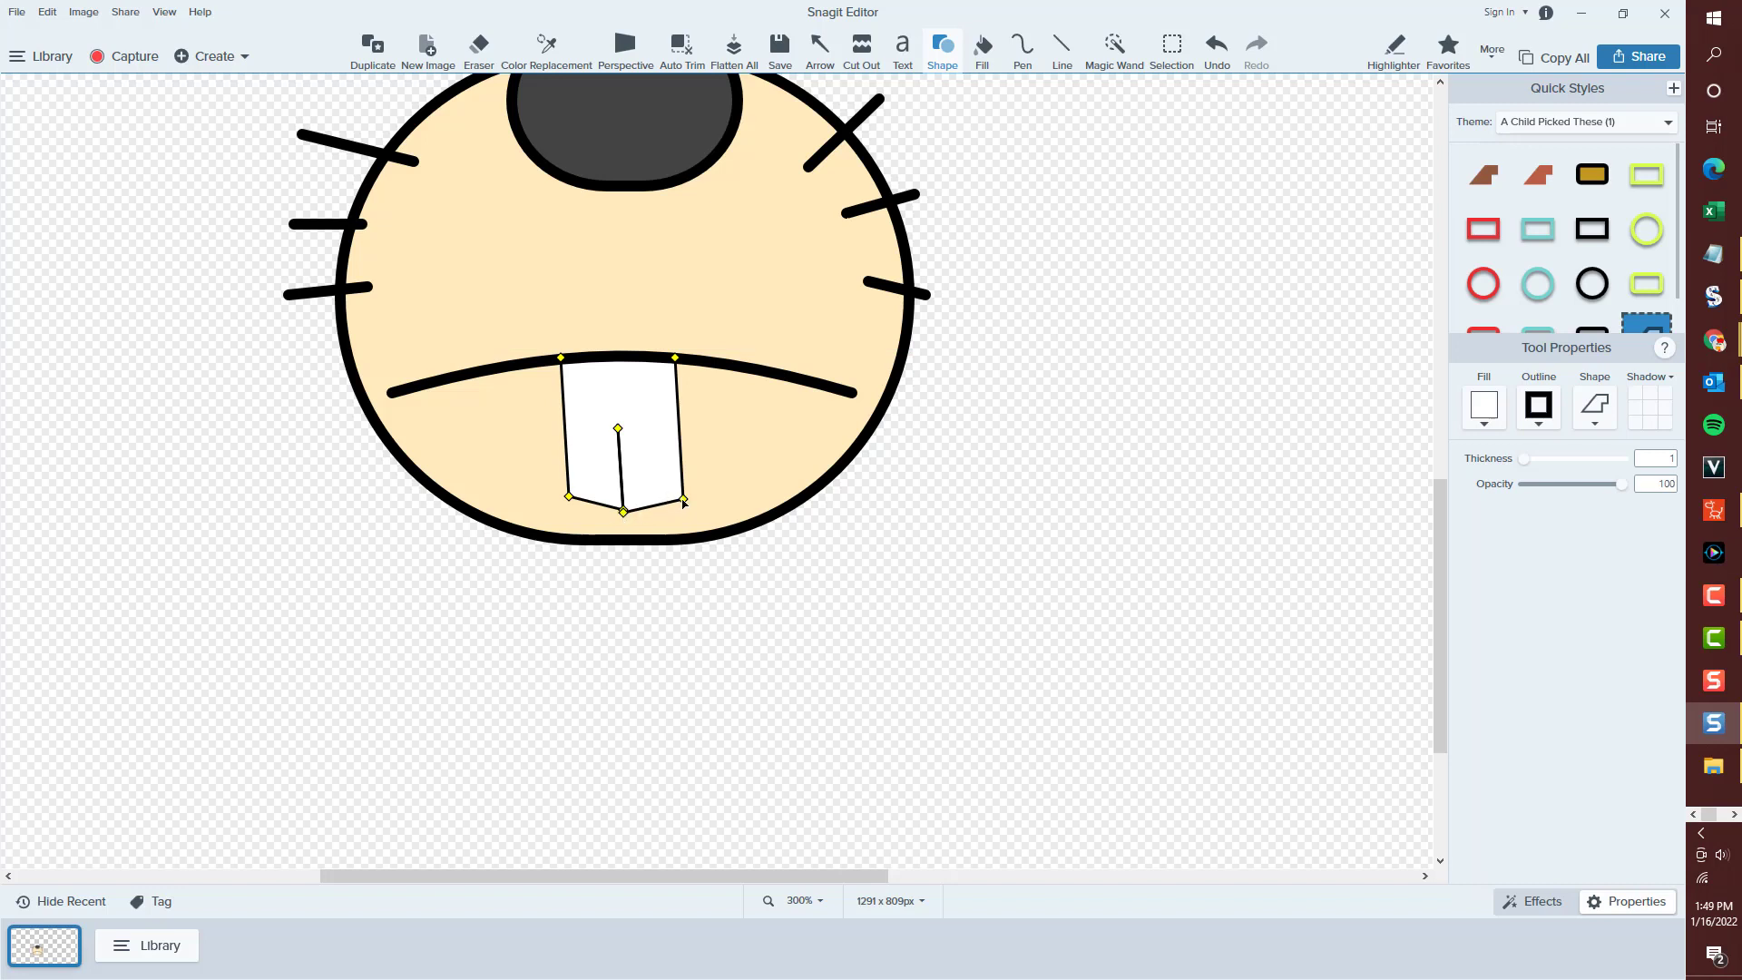
drag(683, 500, 582, 504)
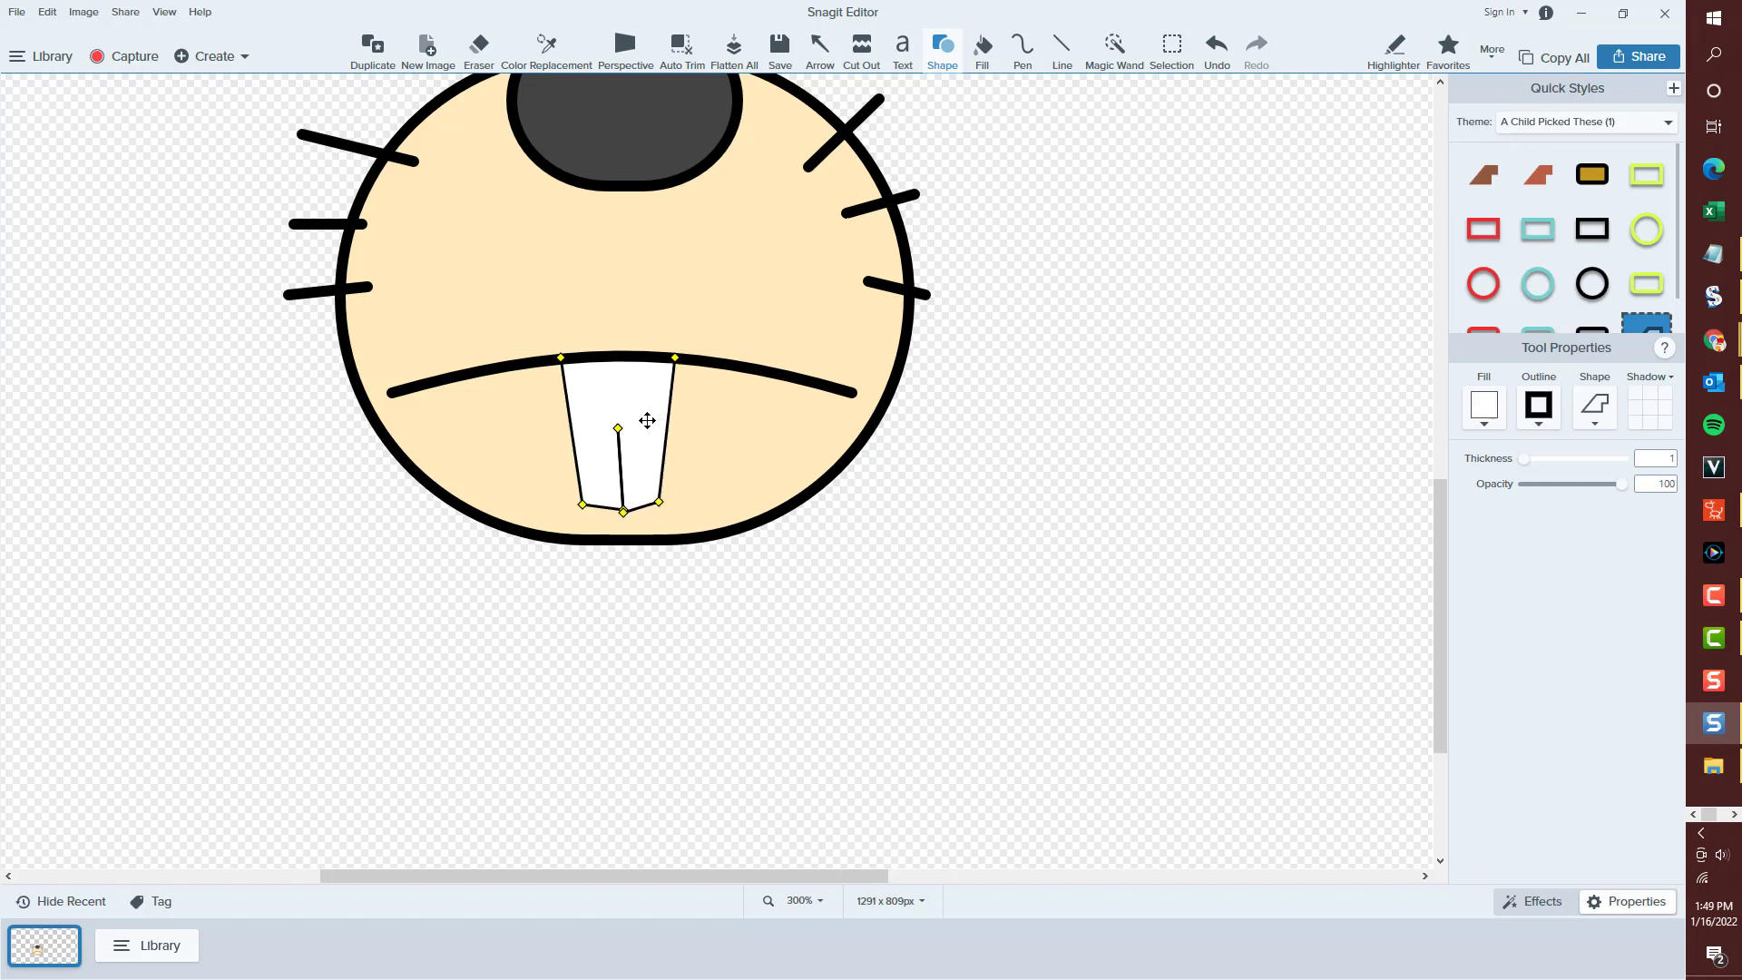
drag(617, 433, 623, 401)
scroll(995, 490, up, 3)
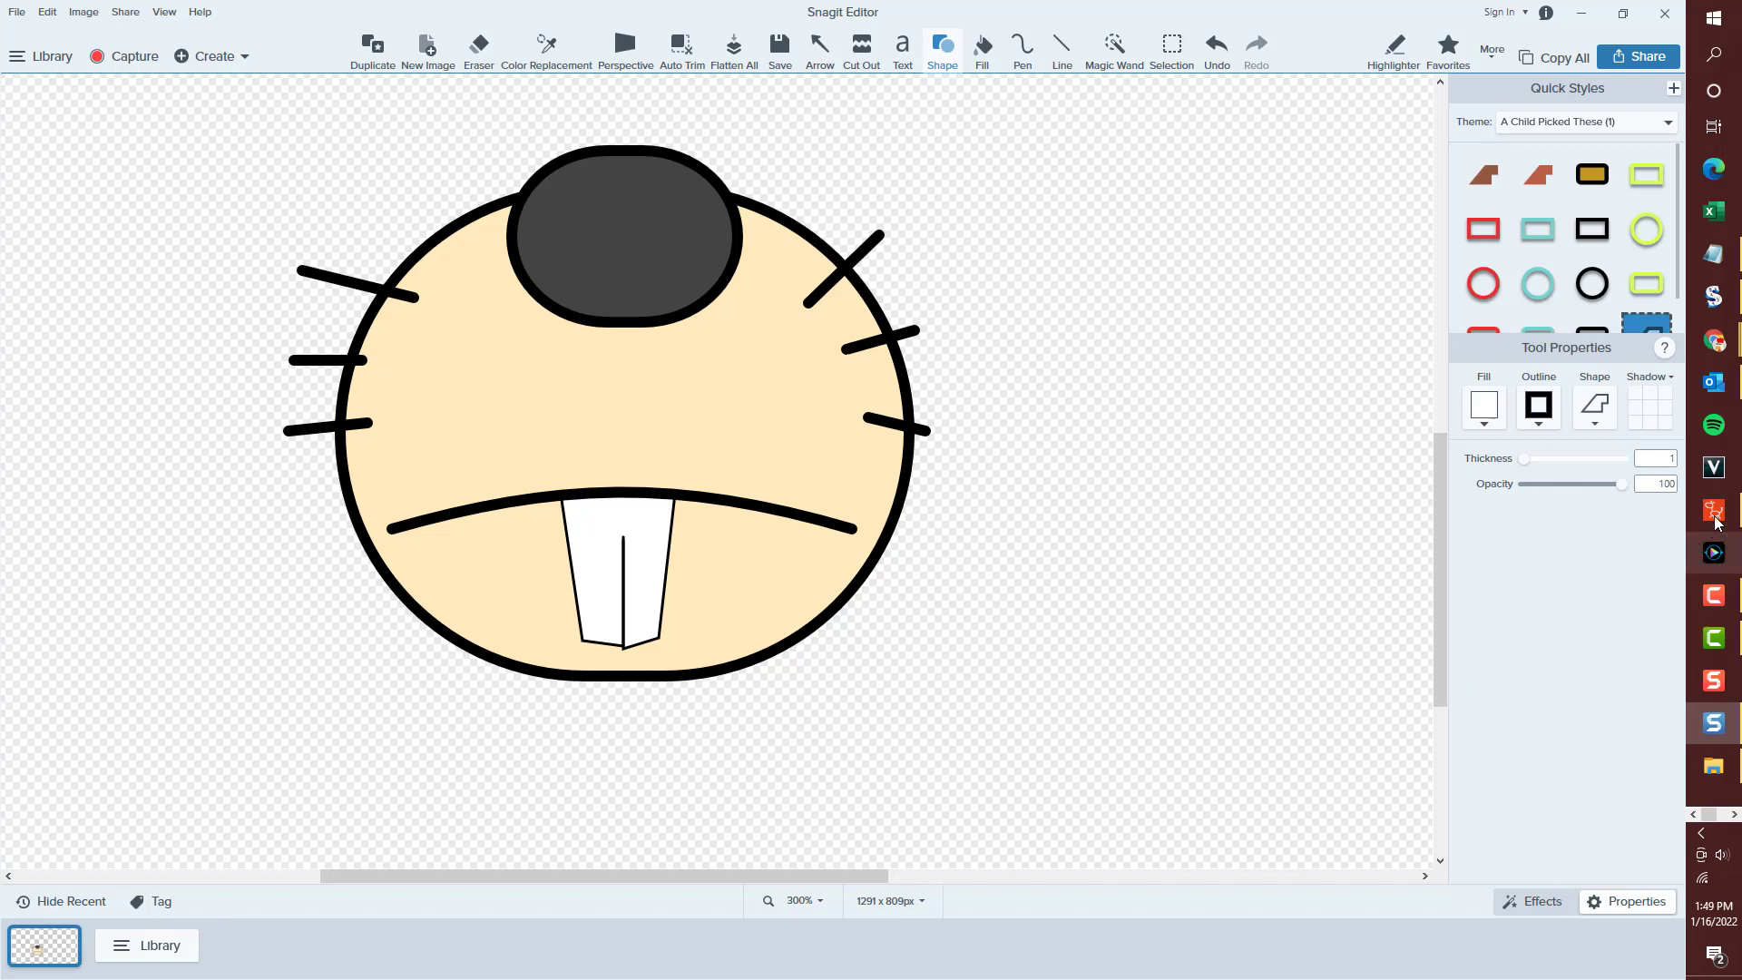
Switch to the cartoon mouse face search in Chrome and compare the muzzle with the reference picture.
mouse_move(1705, 347)
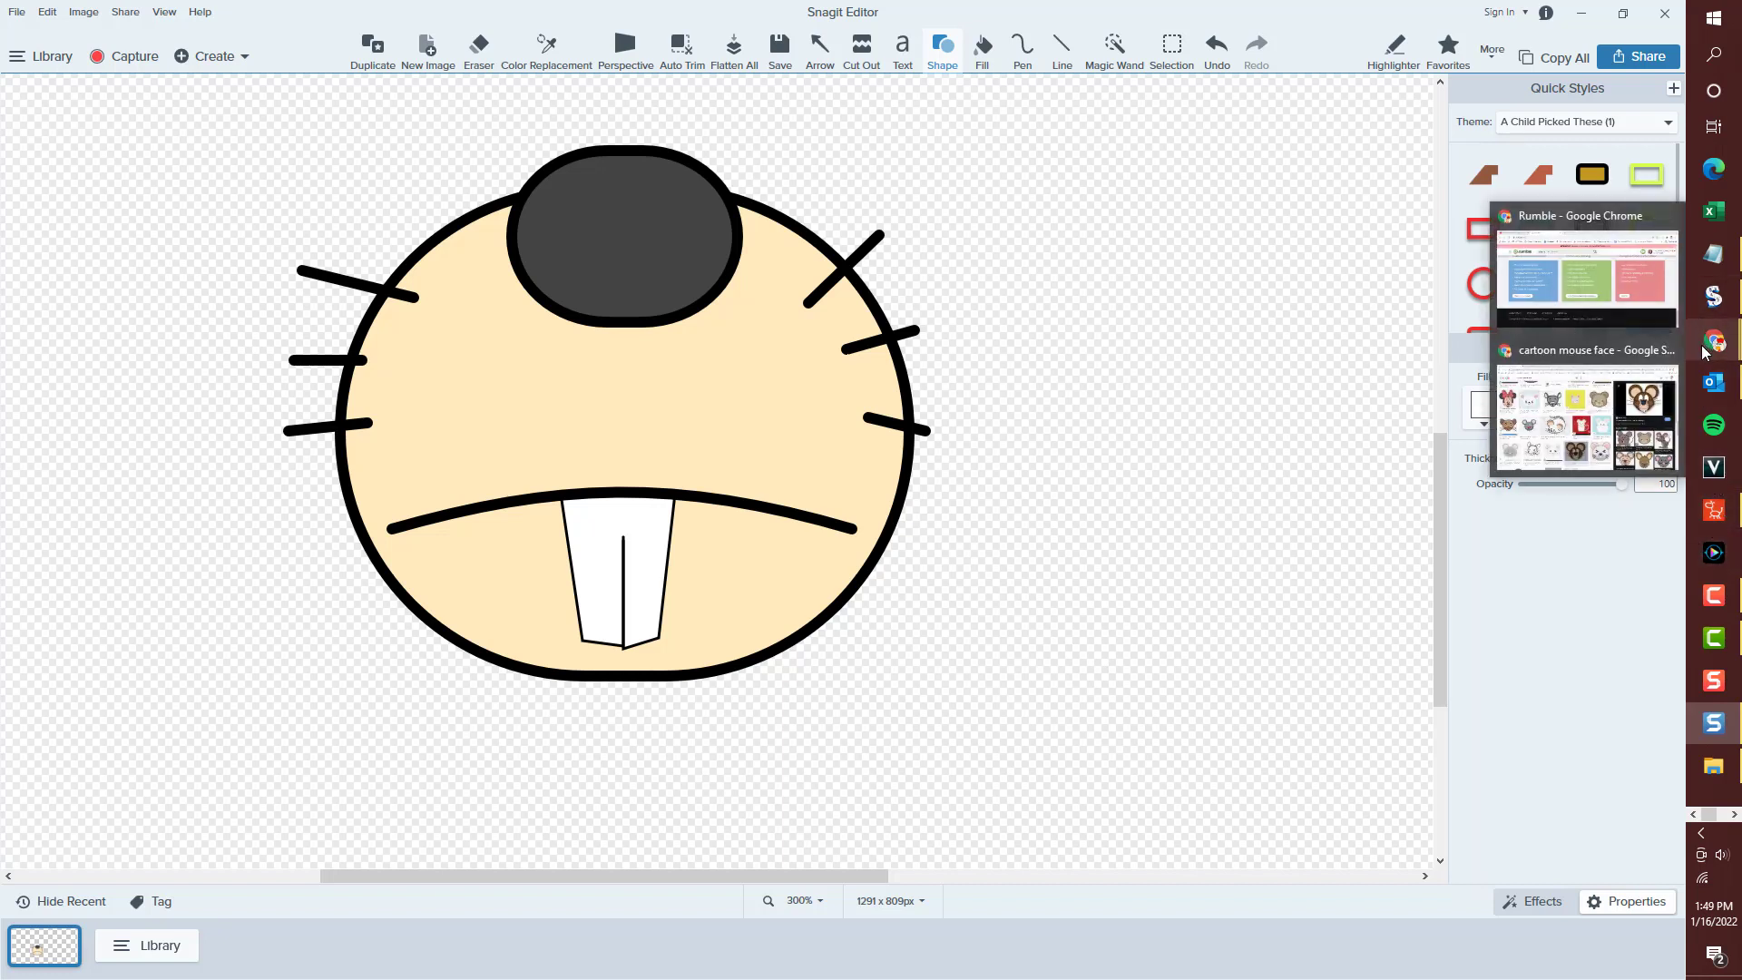
click(1640, 400)
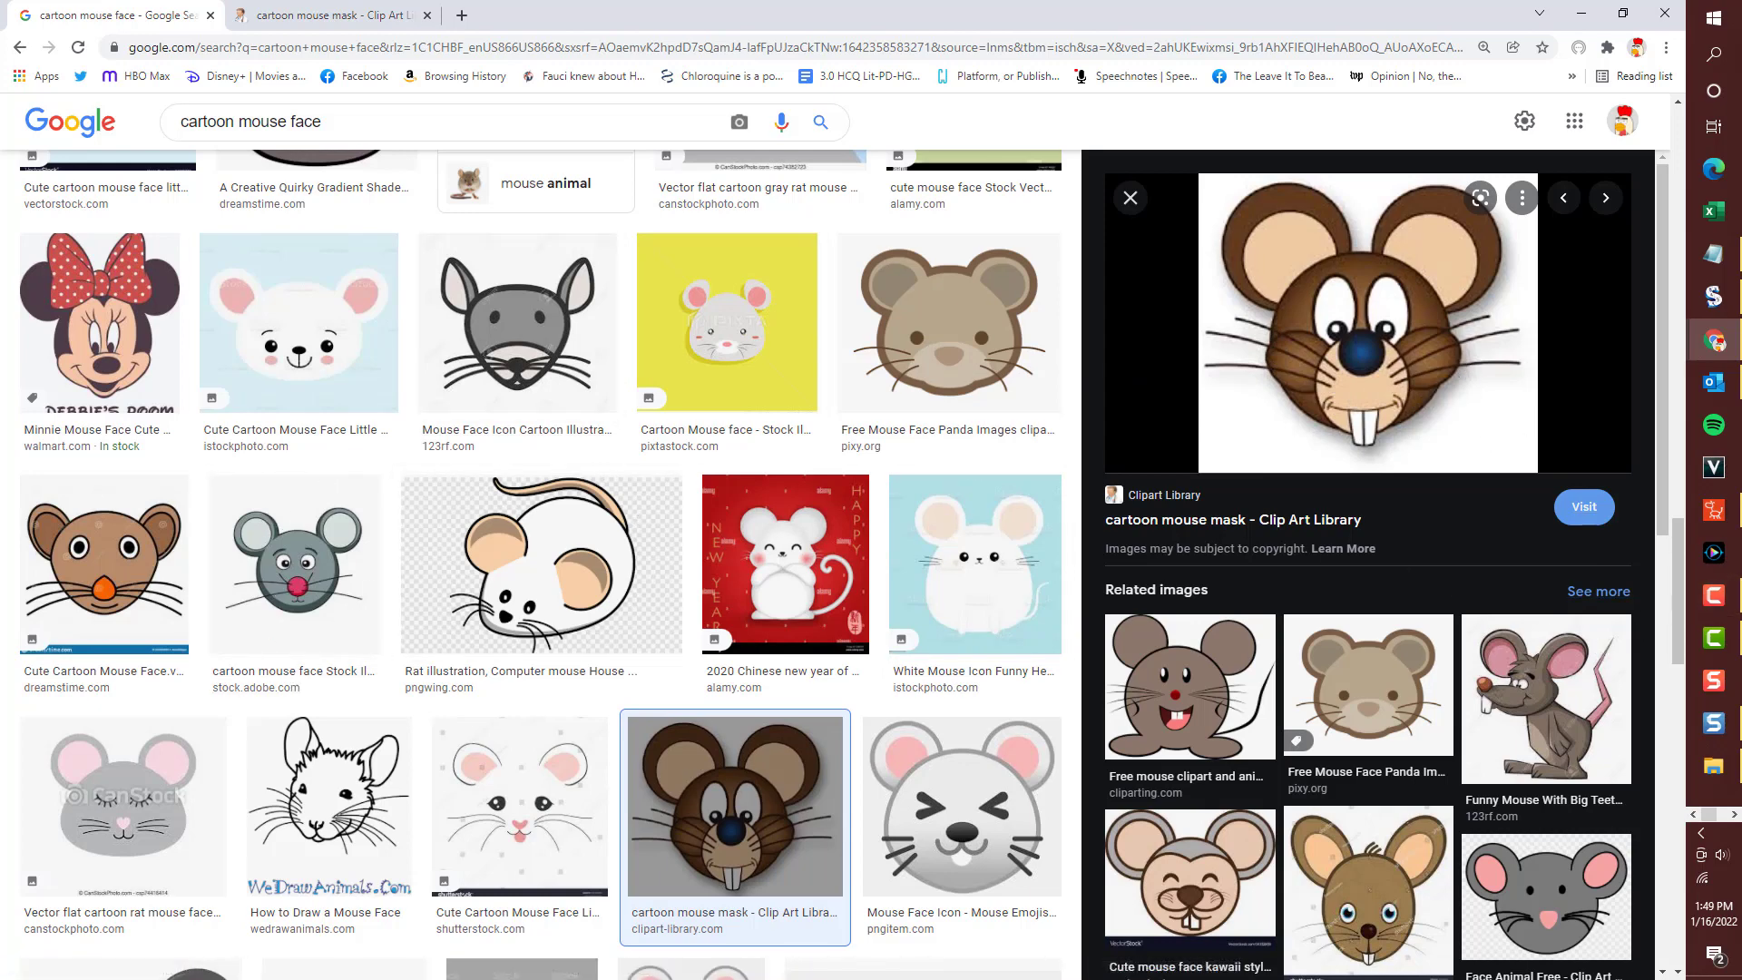
Switch to Cartoon Animator, hide the character's bones, and open the Sprite Editor for the mouth.
key(alt+Tab)
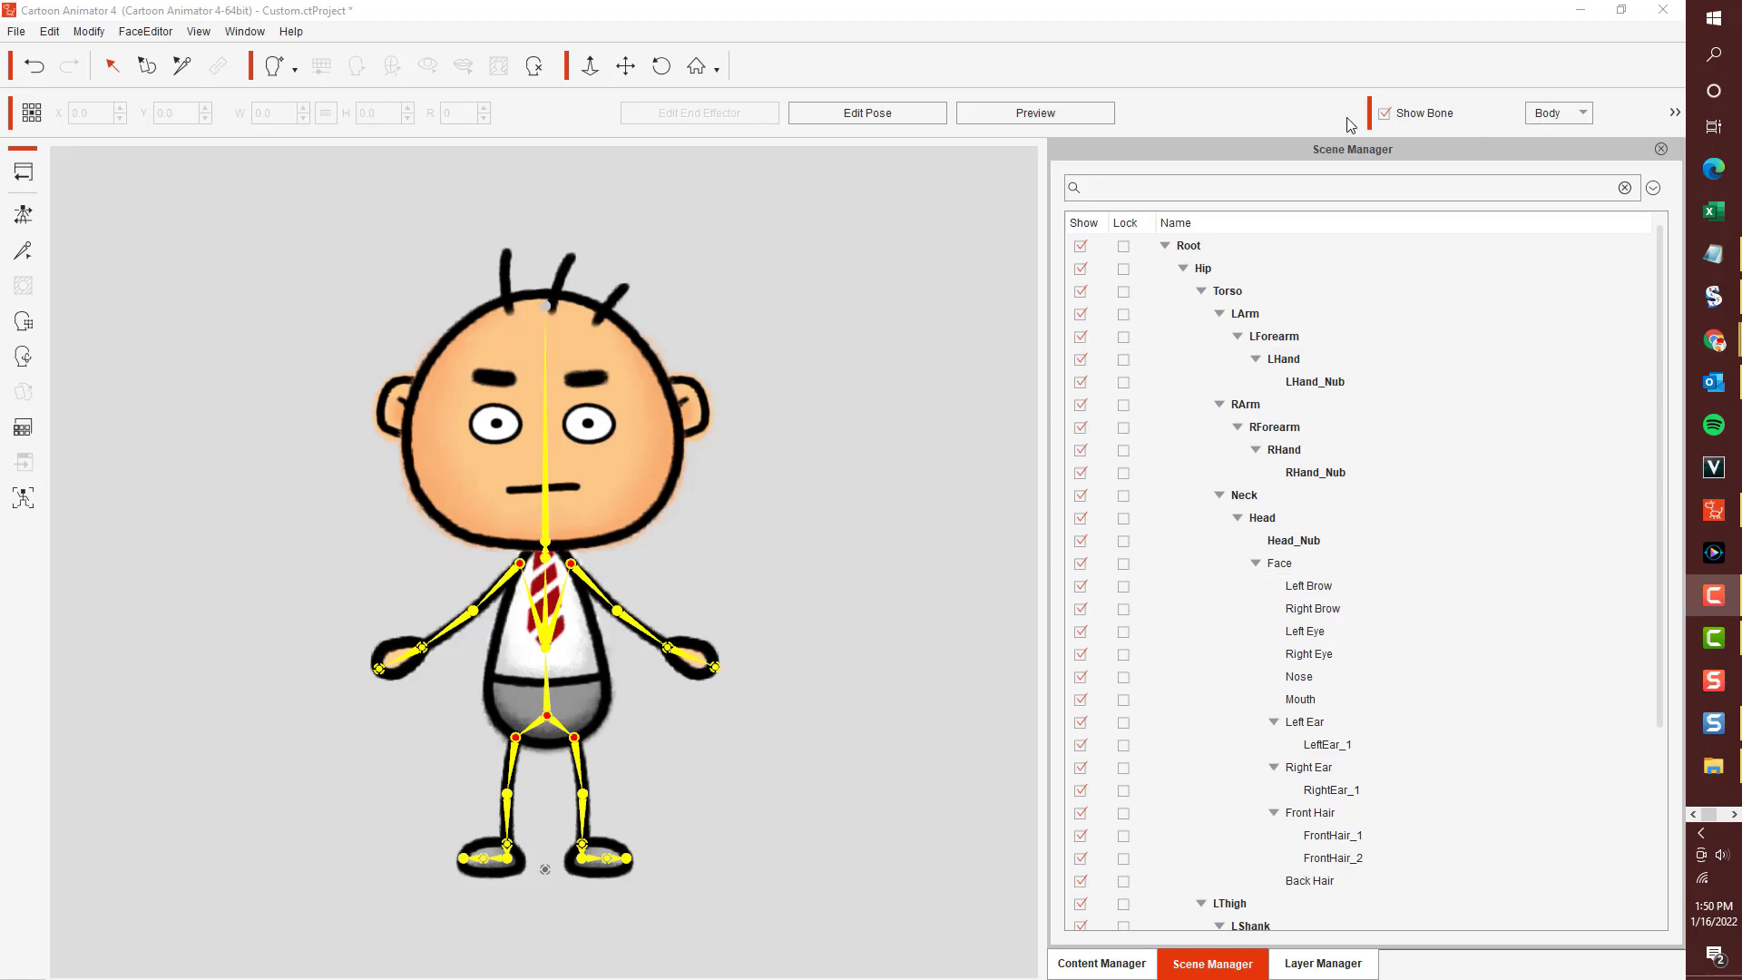
click(1385, 113)
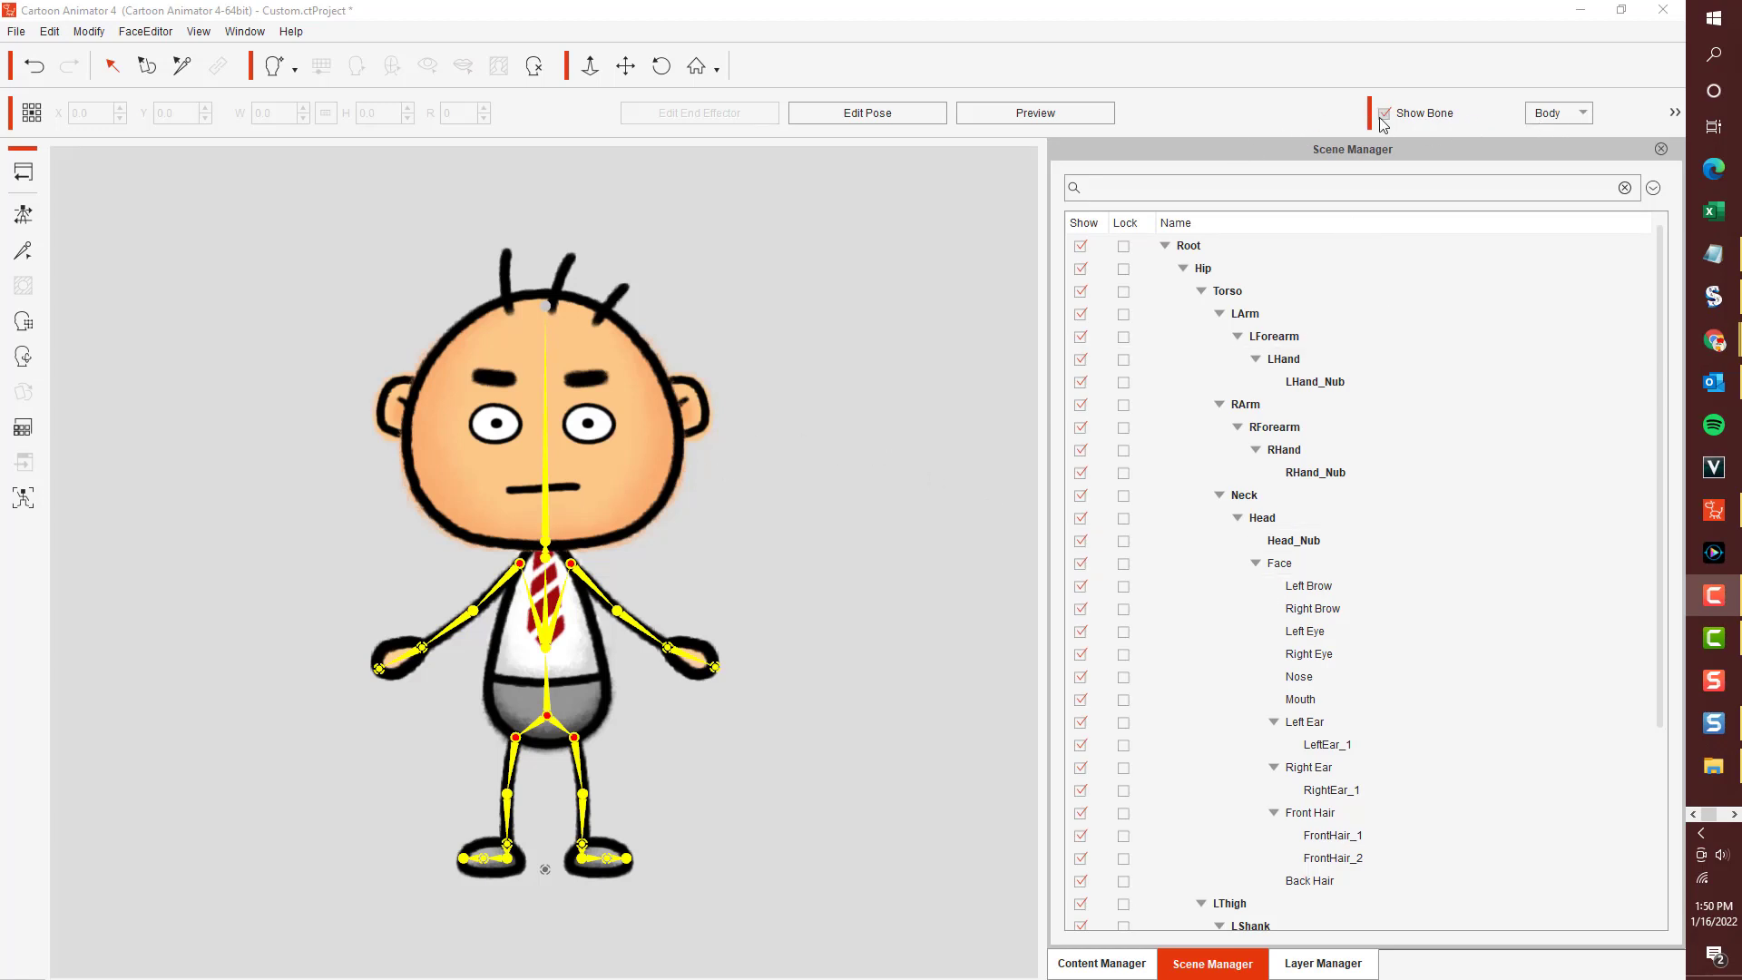
click(562, 494)
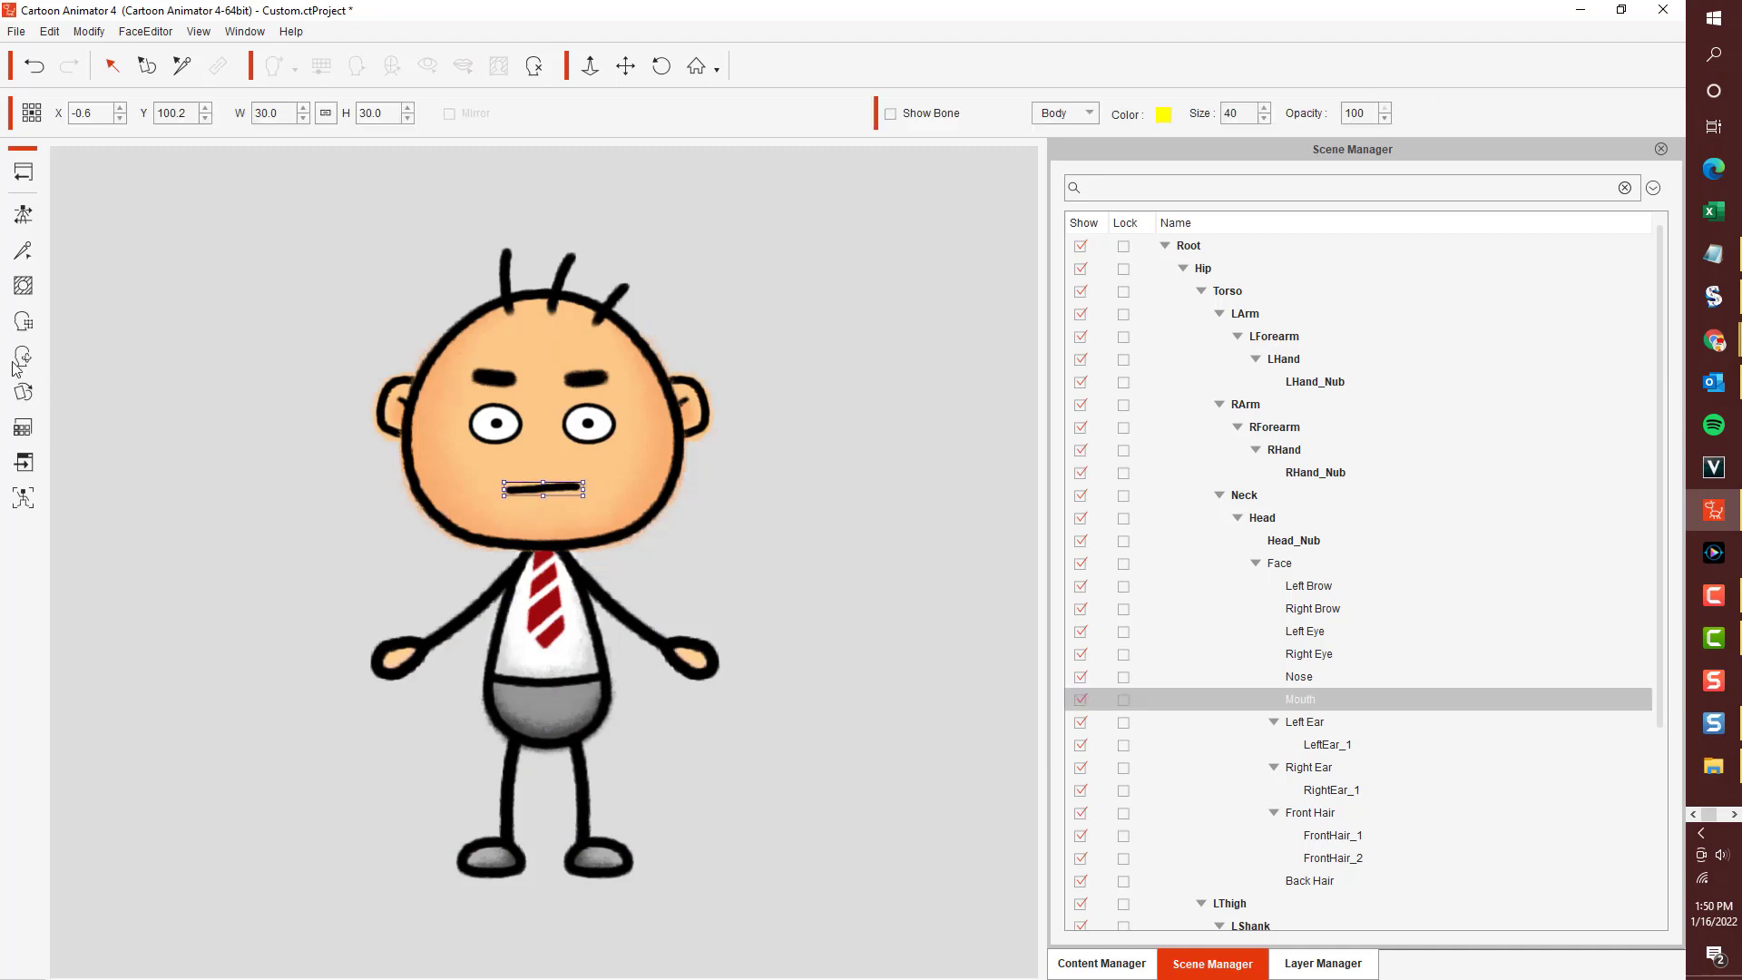
click(23, 392)
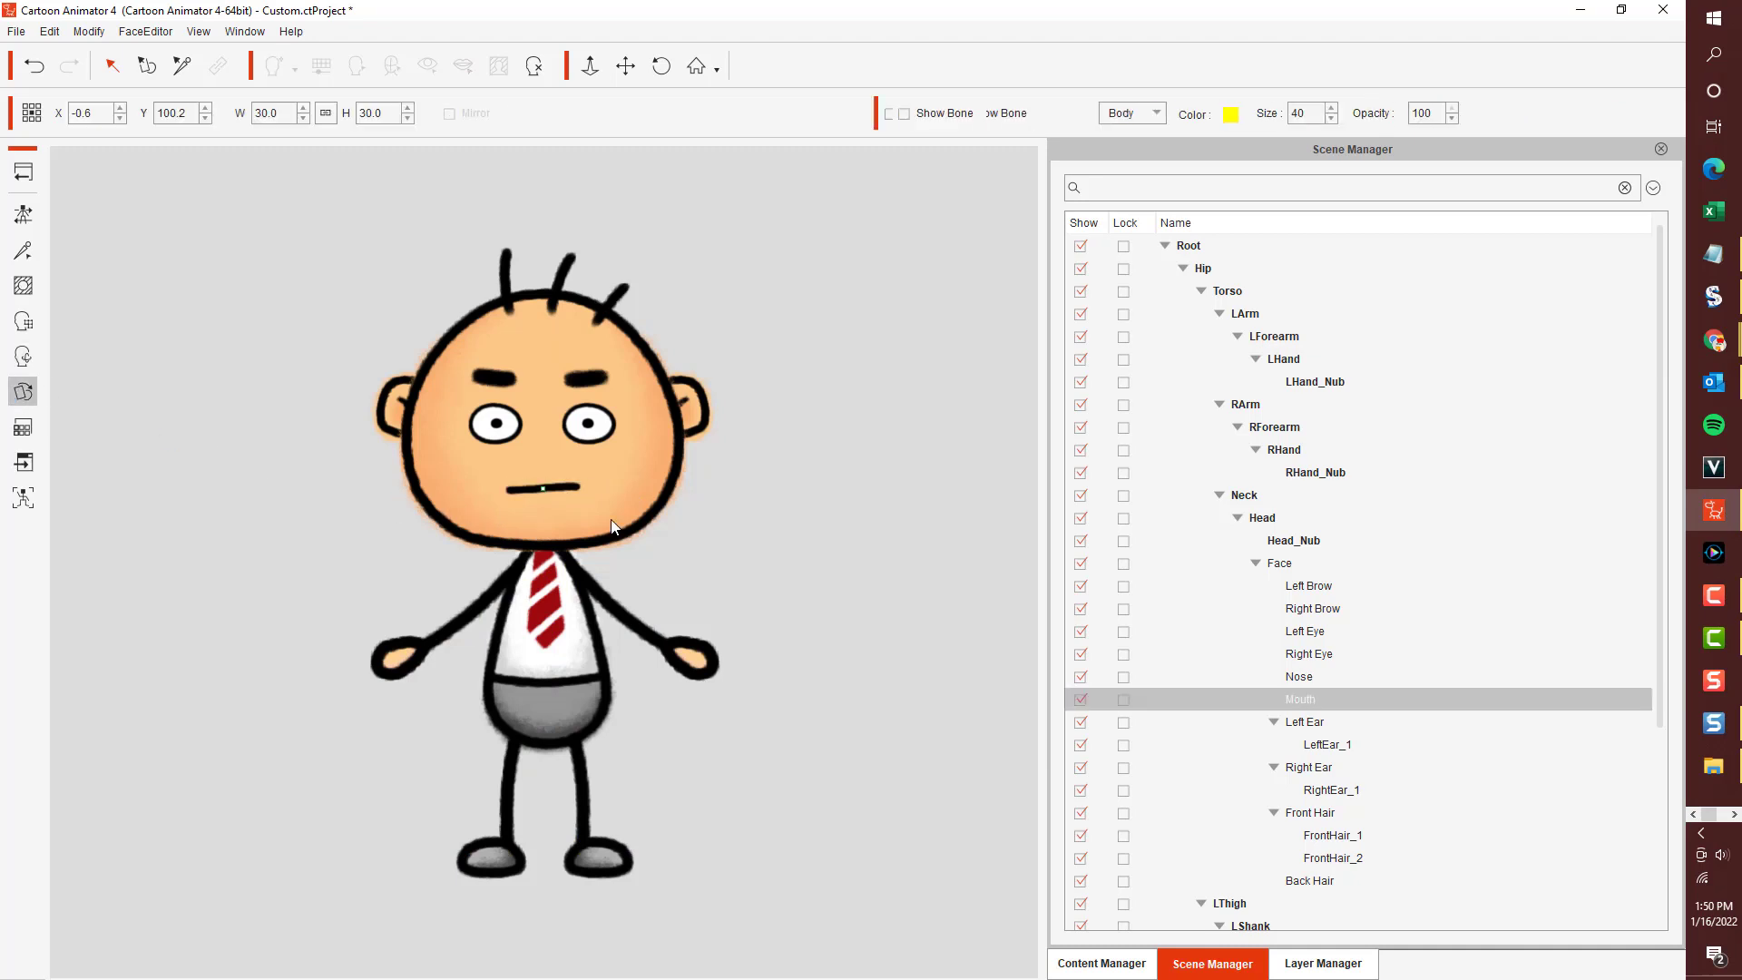
double_click(577, 497)
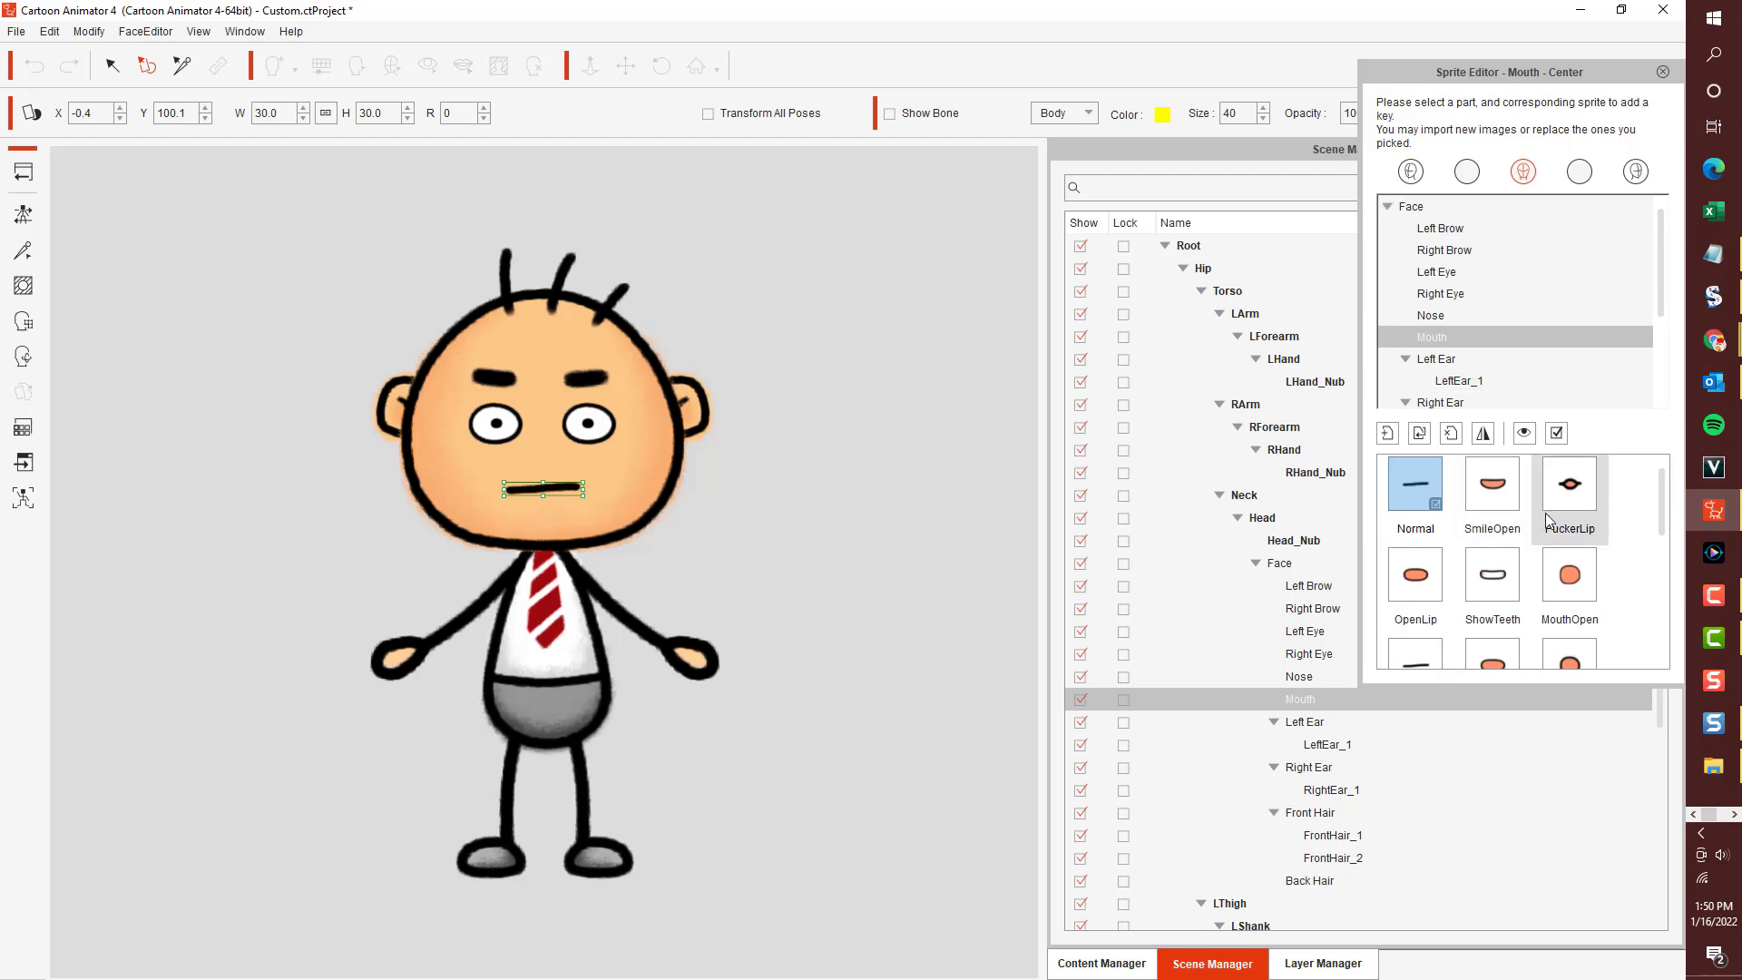
Look through the mouth sprites, preview SmileOpen and PuckerLip on the character, and return to Normal.
scroll(1649, 599, down, 3)
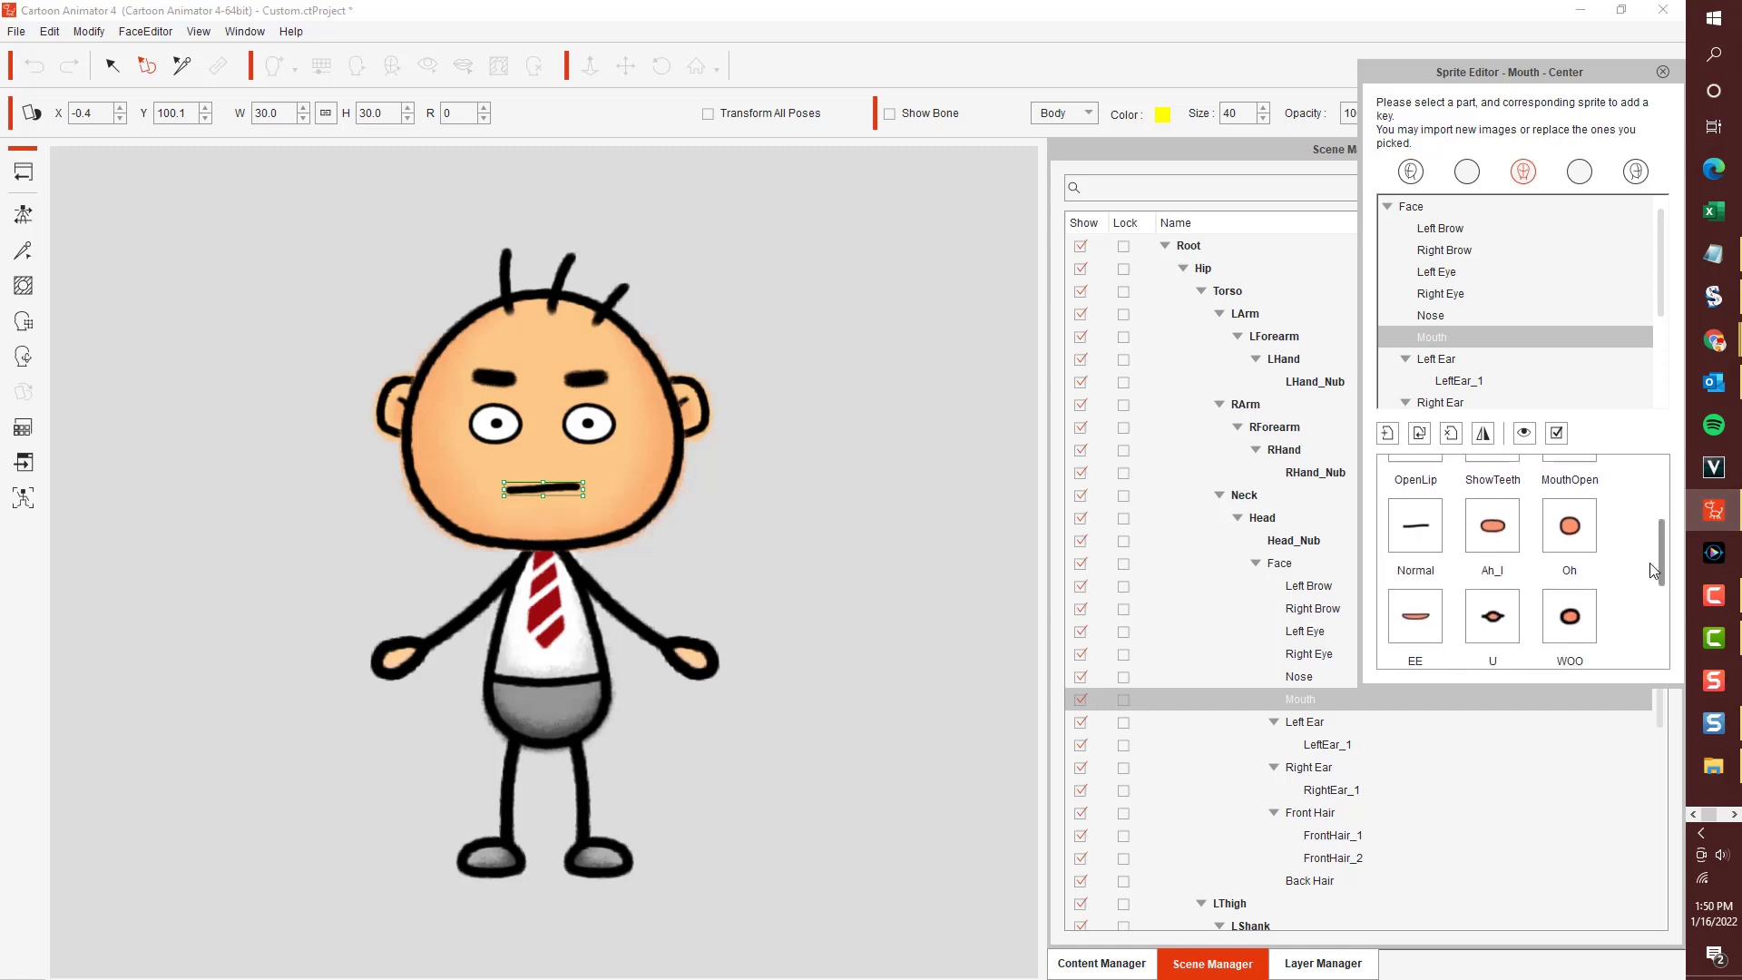
scroll(1649, 616, up, 4)
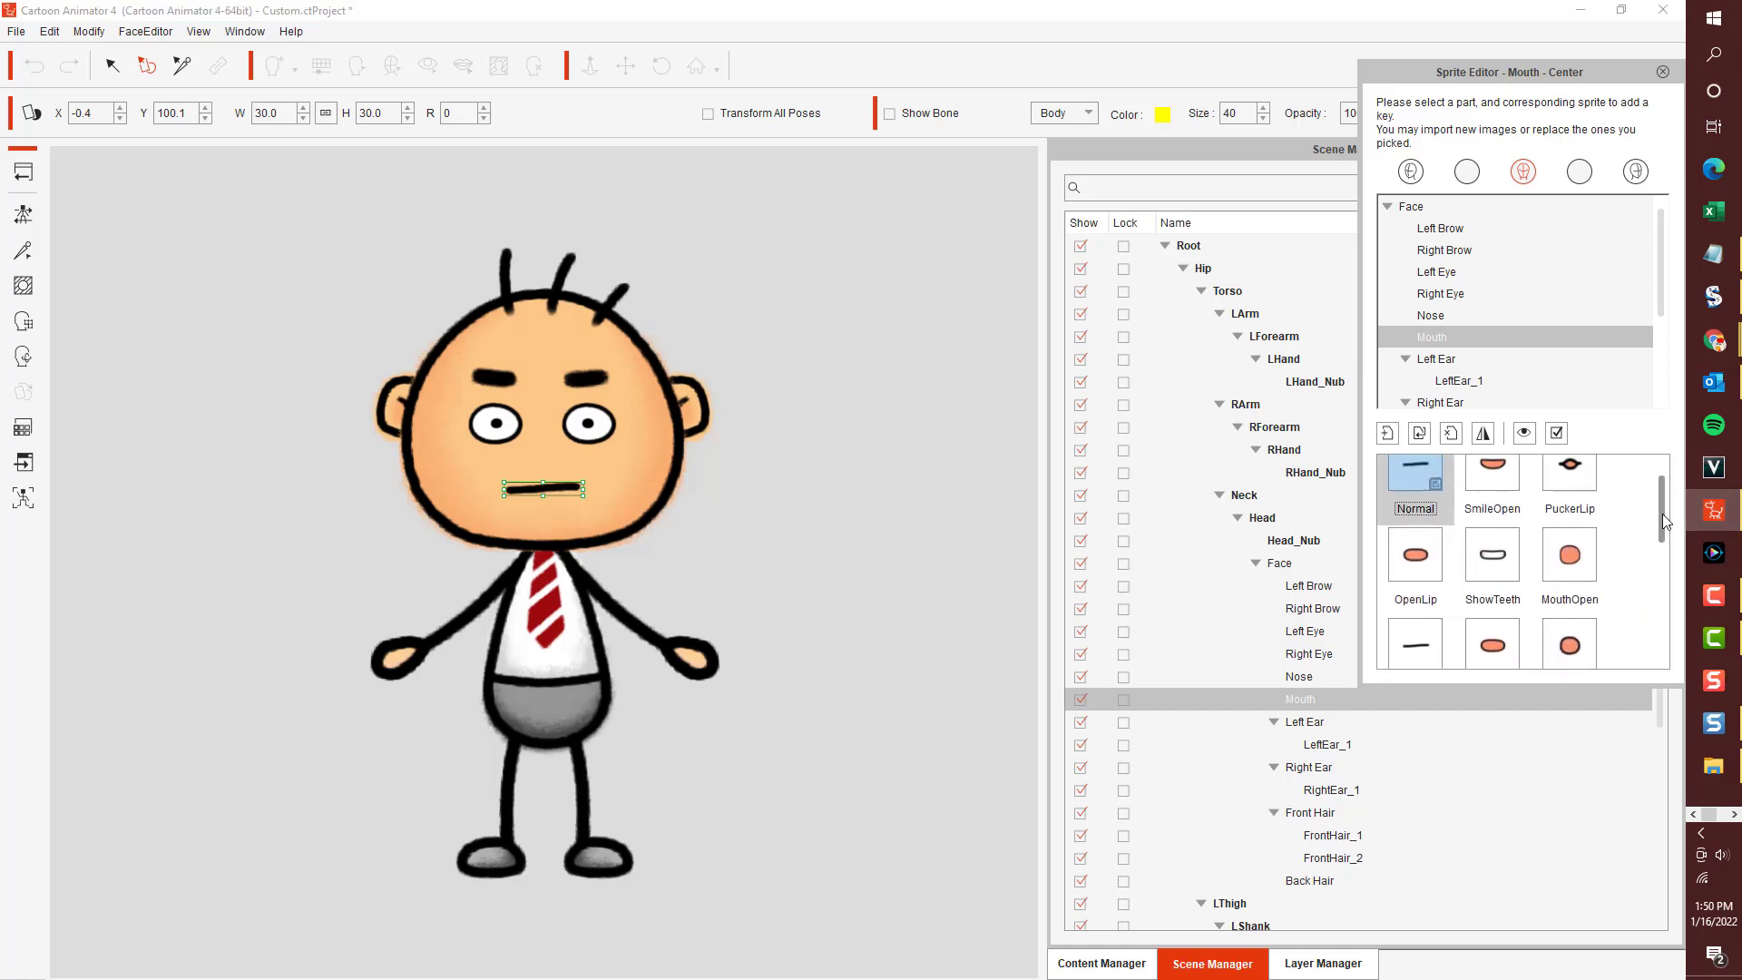
click(1493, 501)
click(1576, 515)
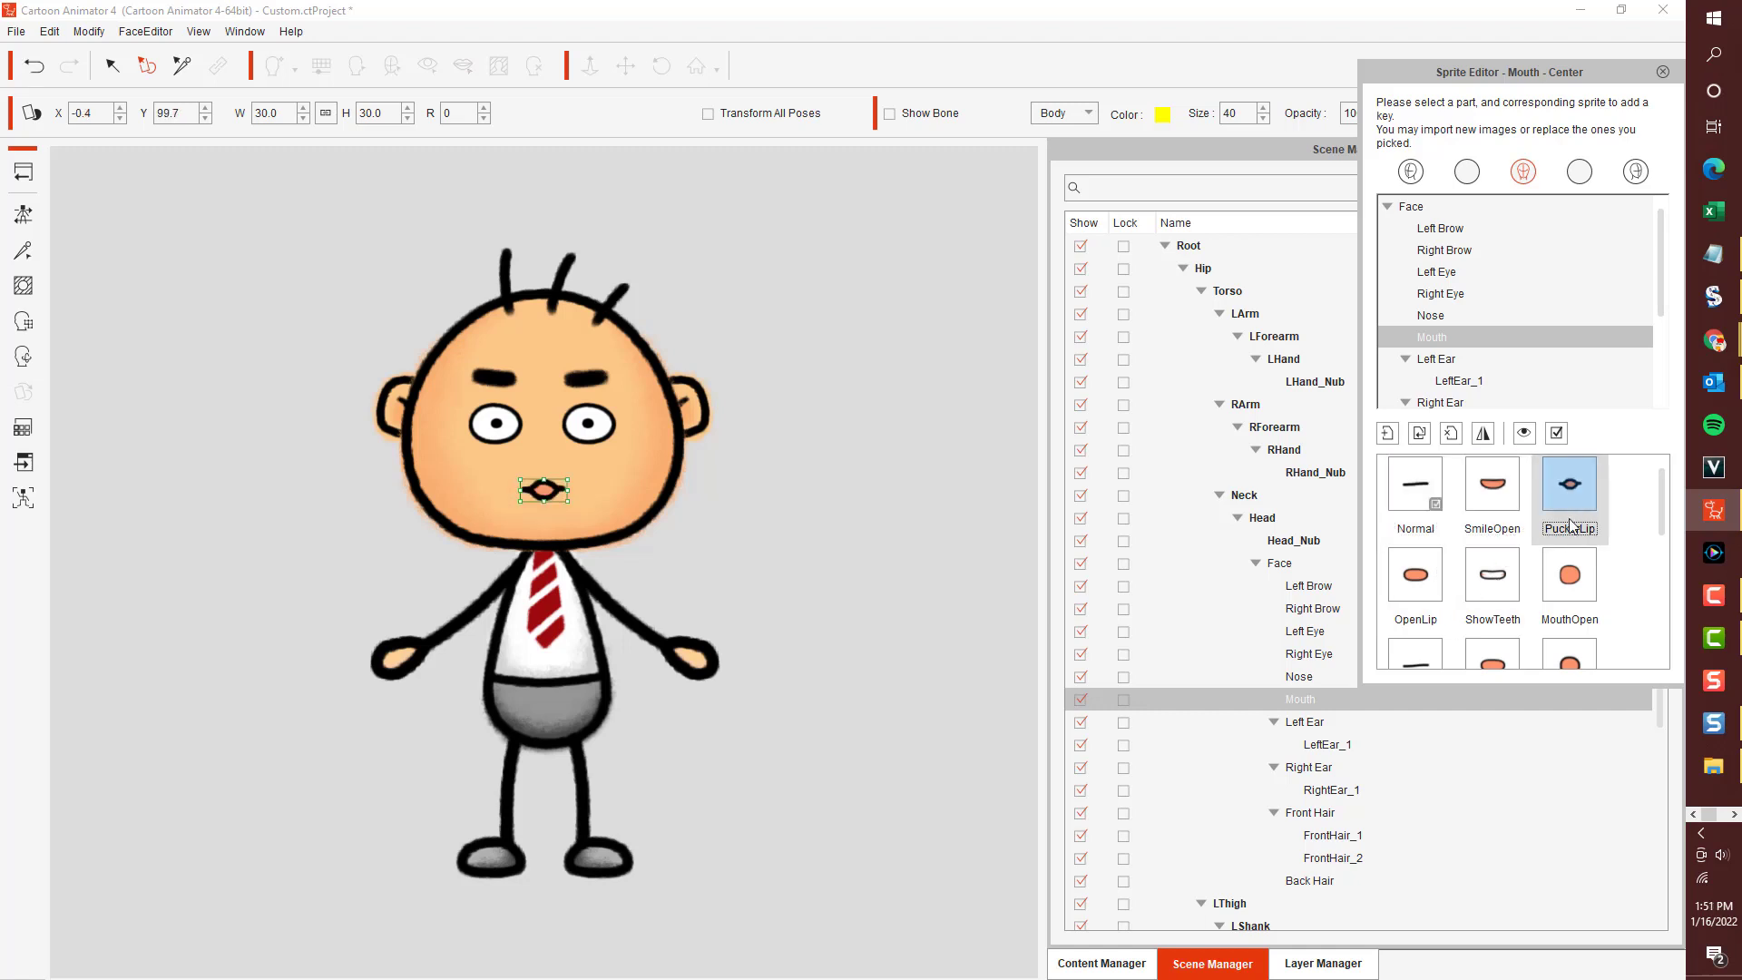
click(1431, 510)
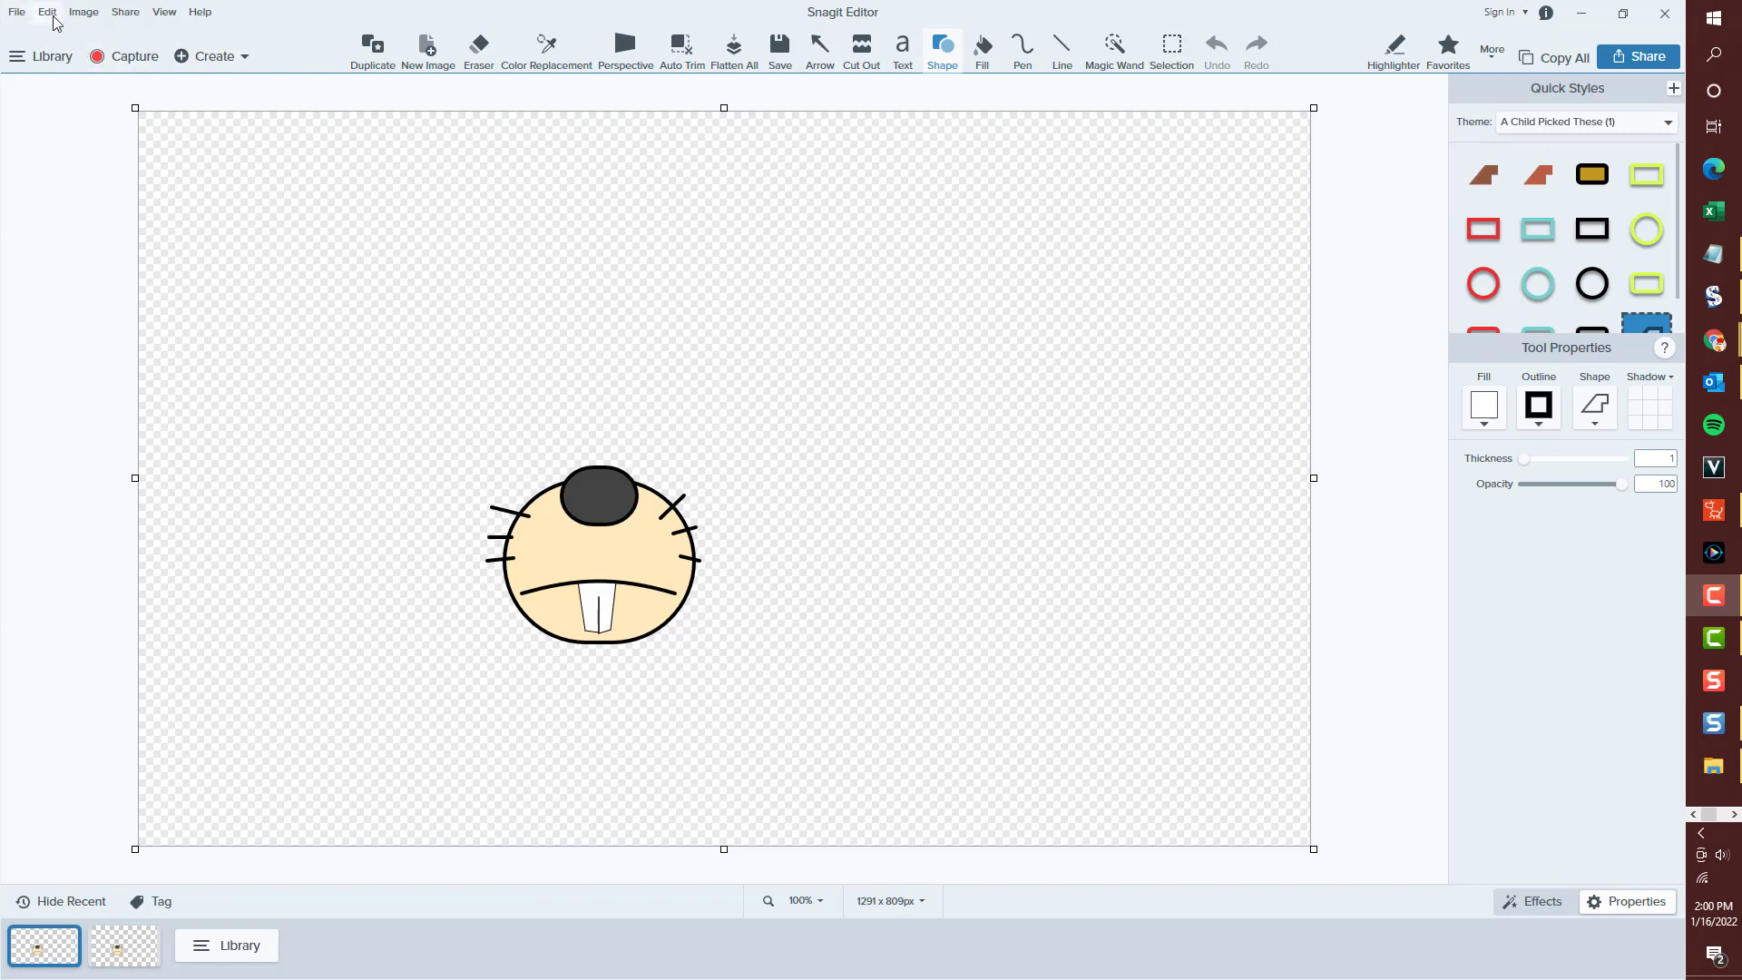
Auto-trim the canvas around the muzzle and start saving the image under a new name in the Animation > Characters folder.
click(680, 71)
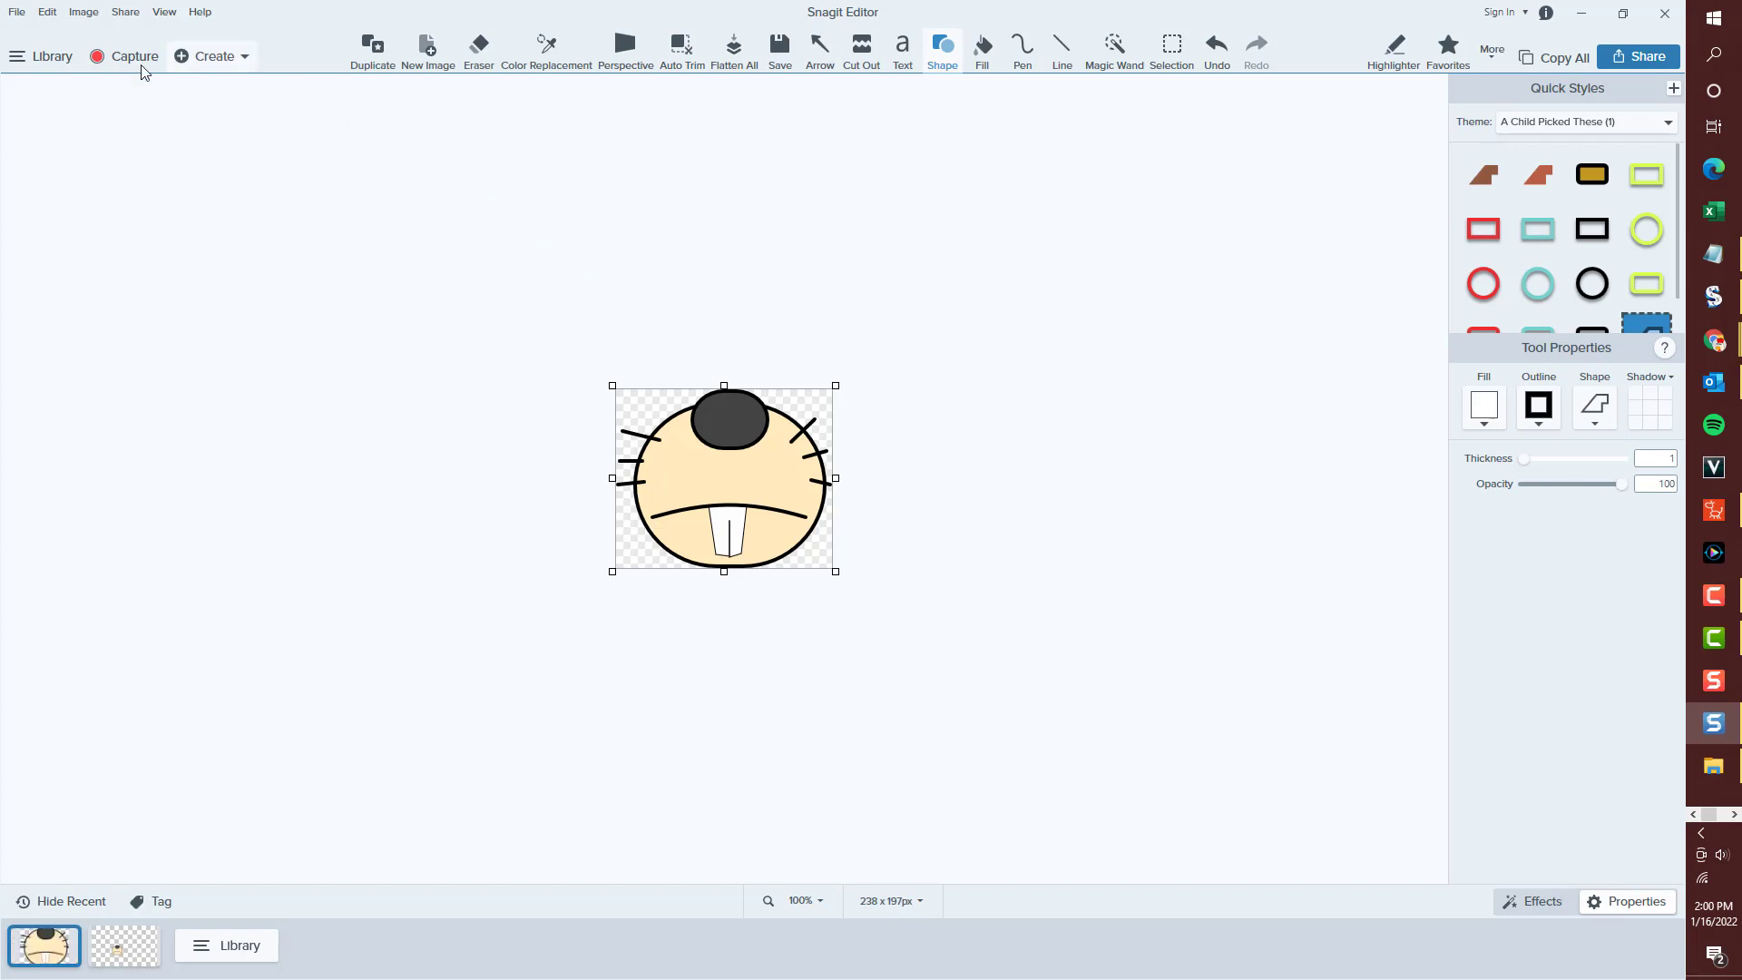
click(16, 12)
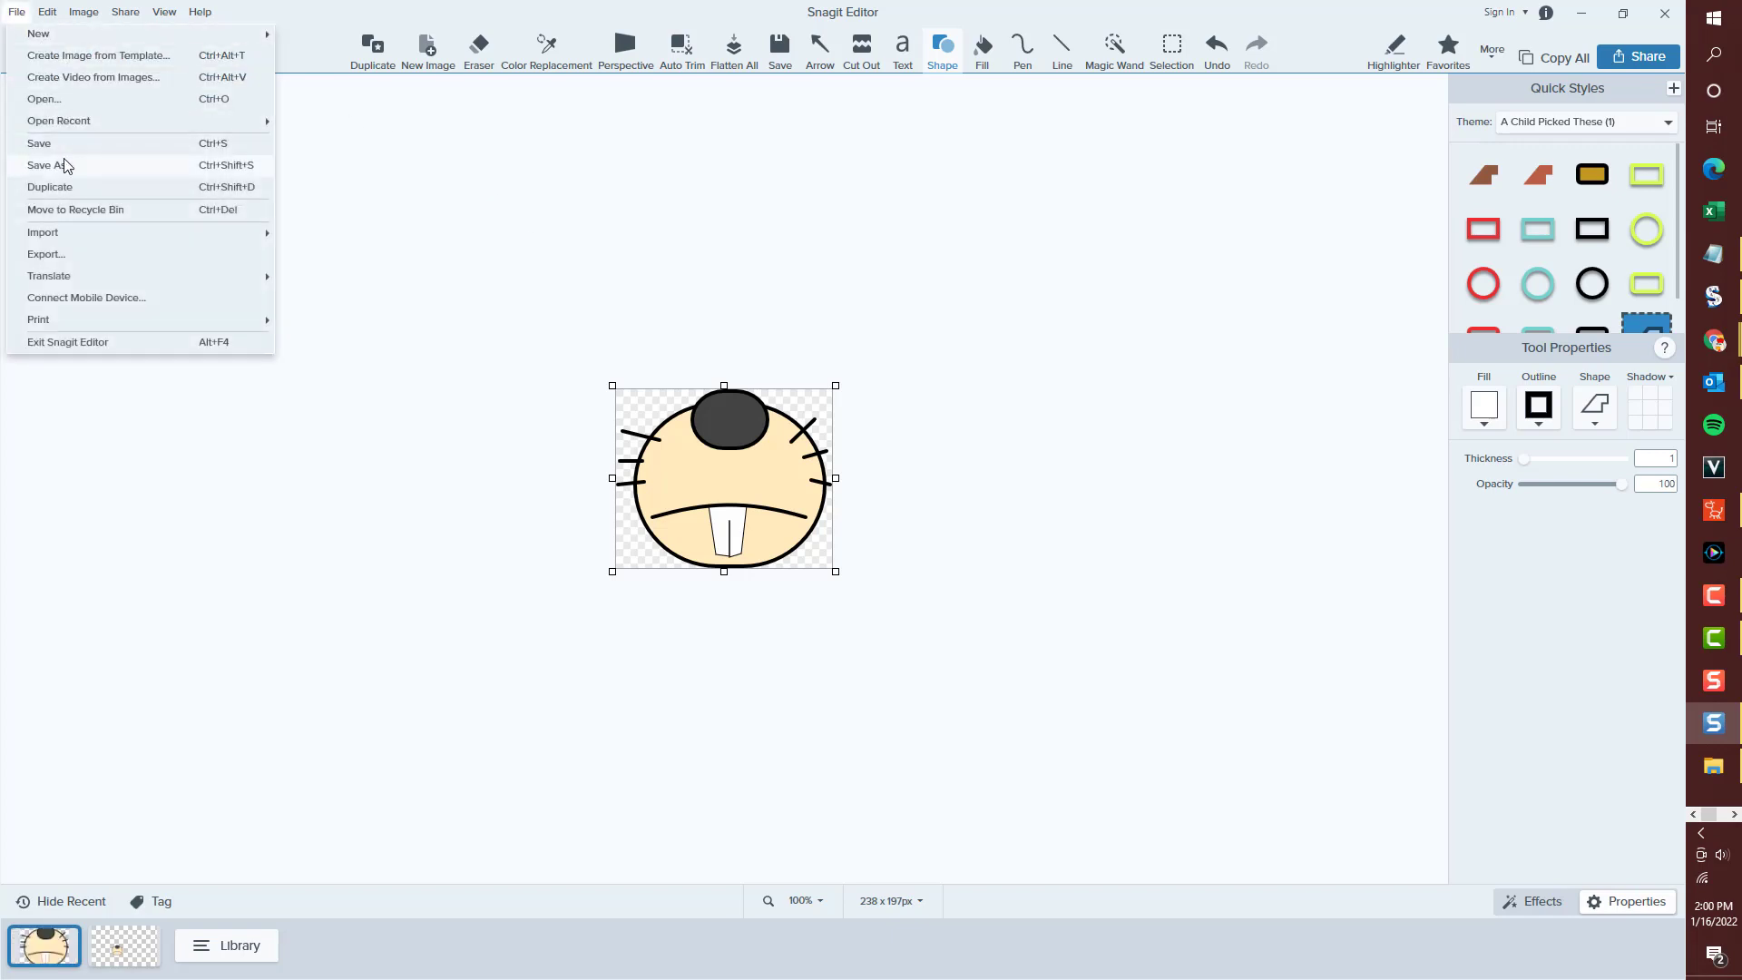
click(60, 164)
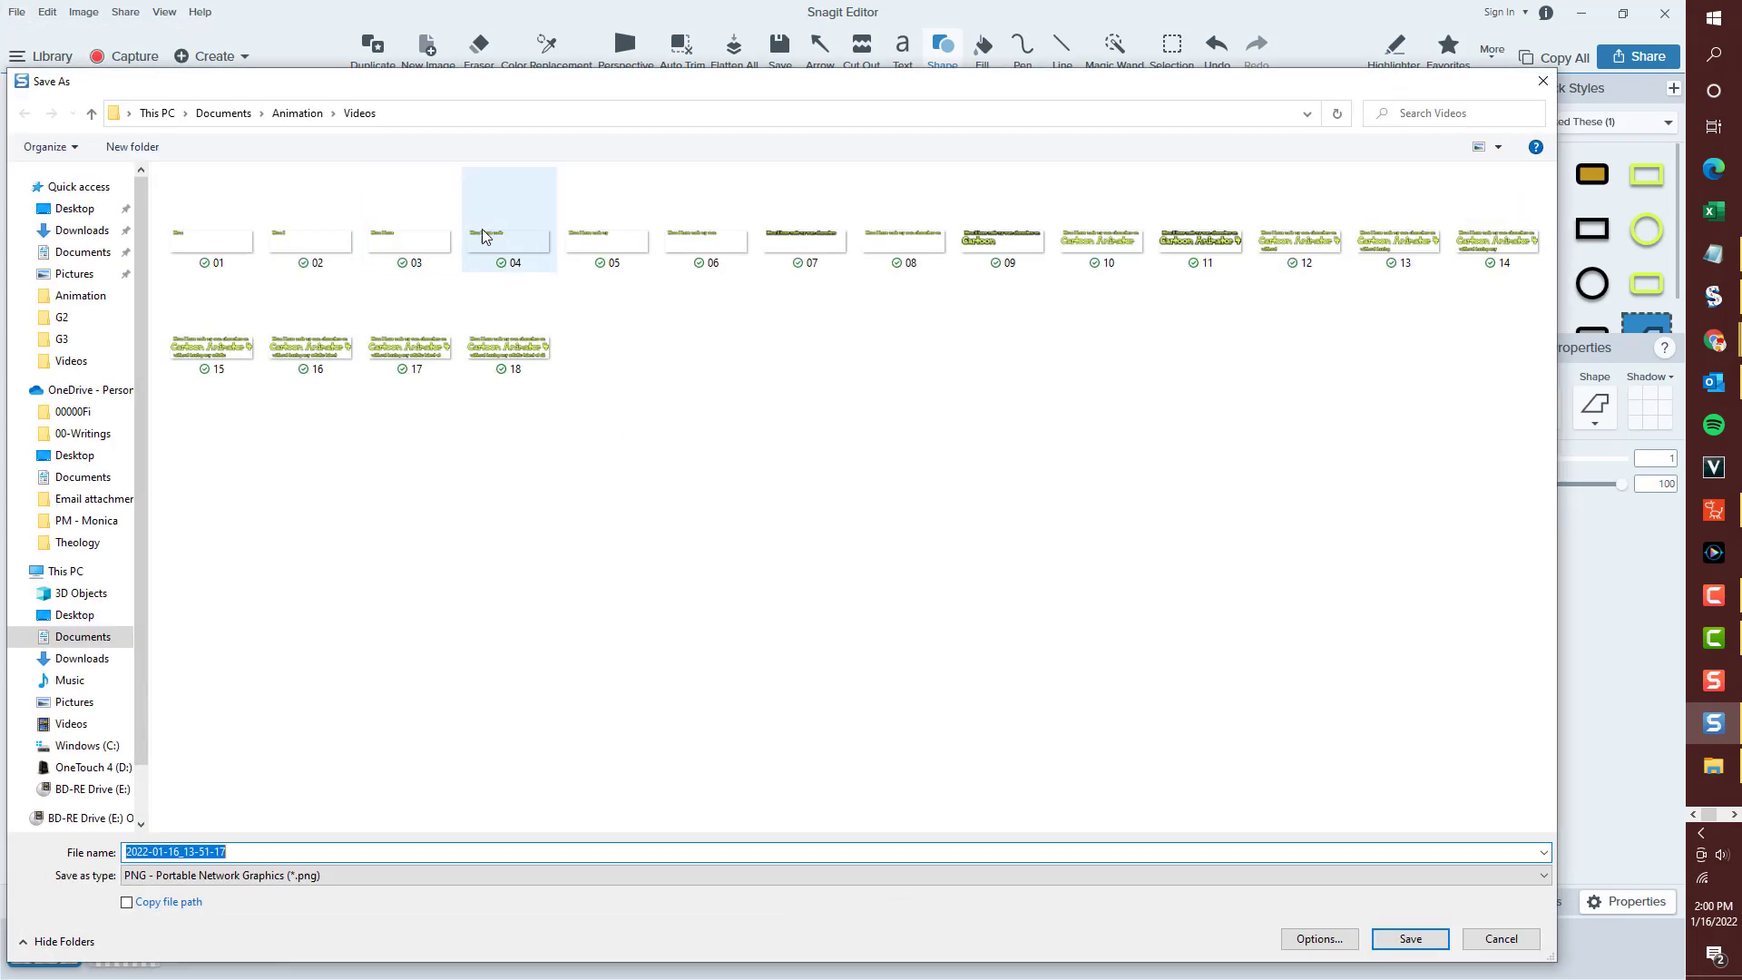
click(297, 113)
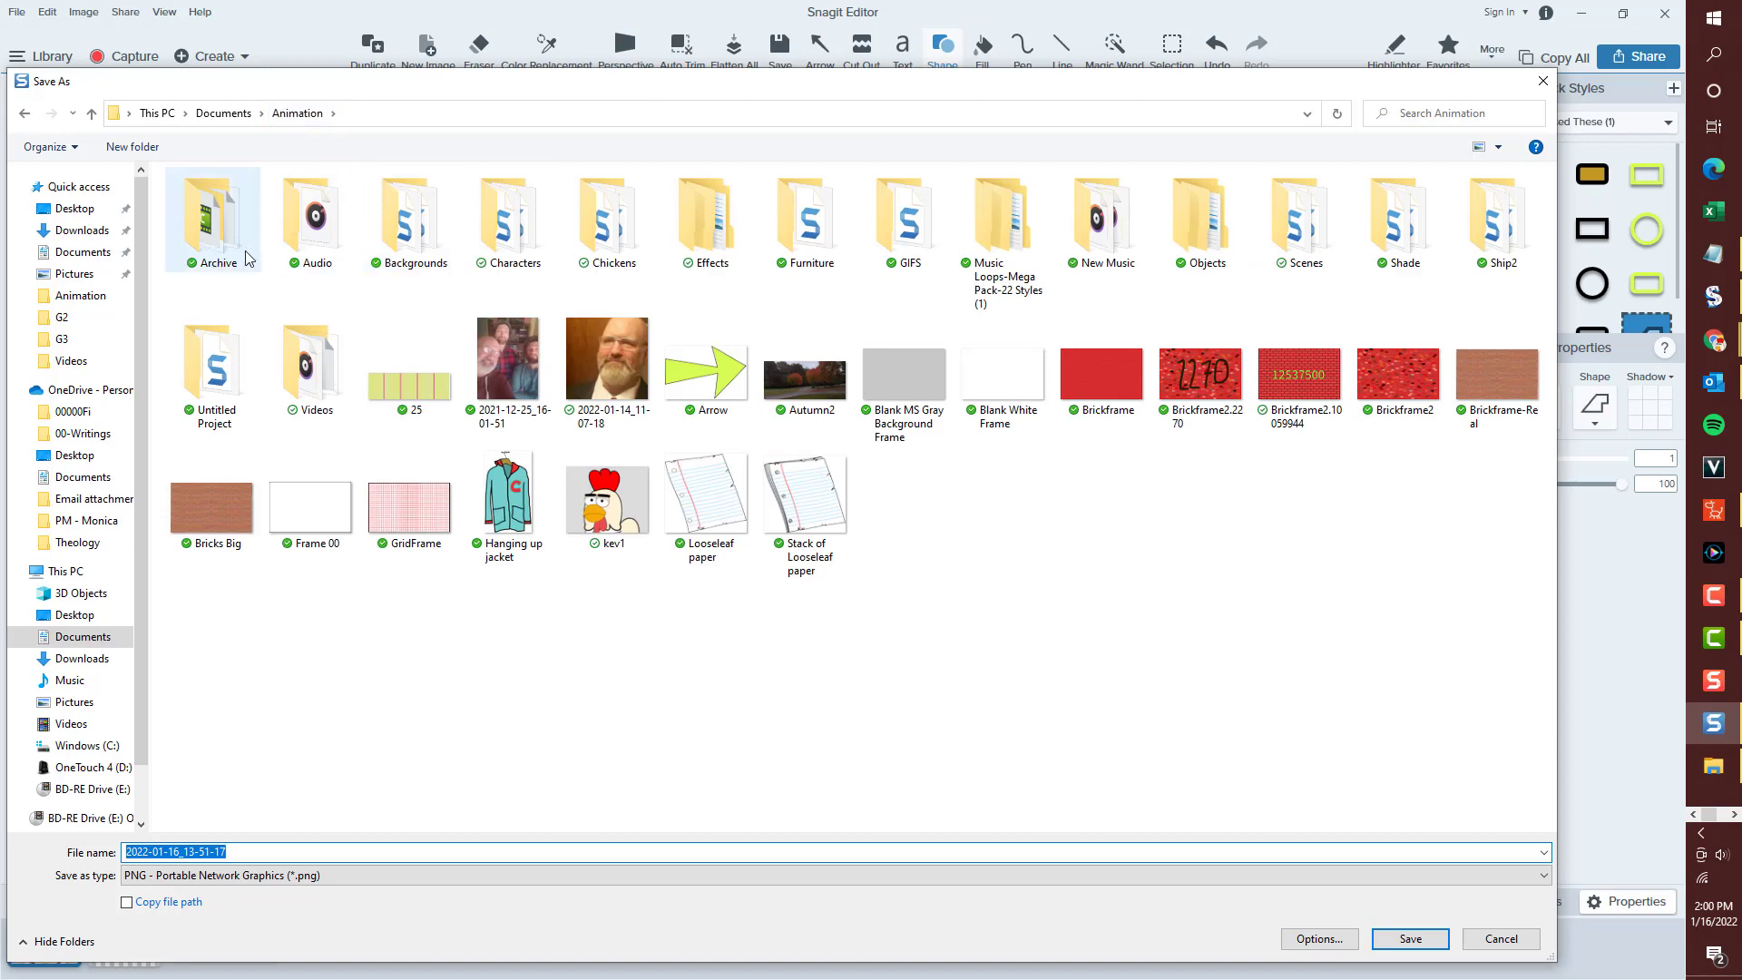
double_click(514, 245)
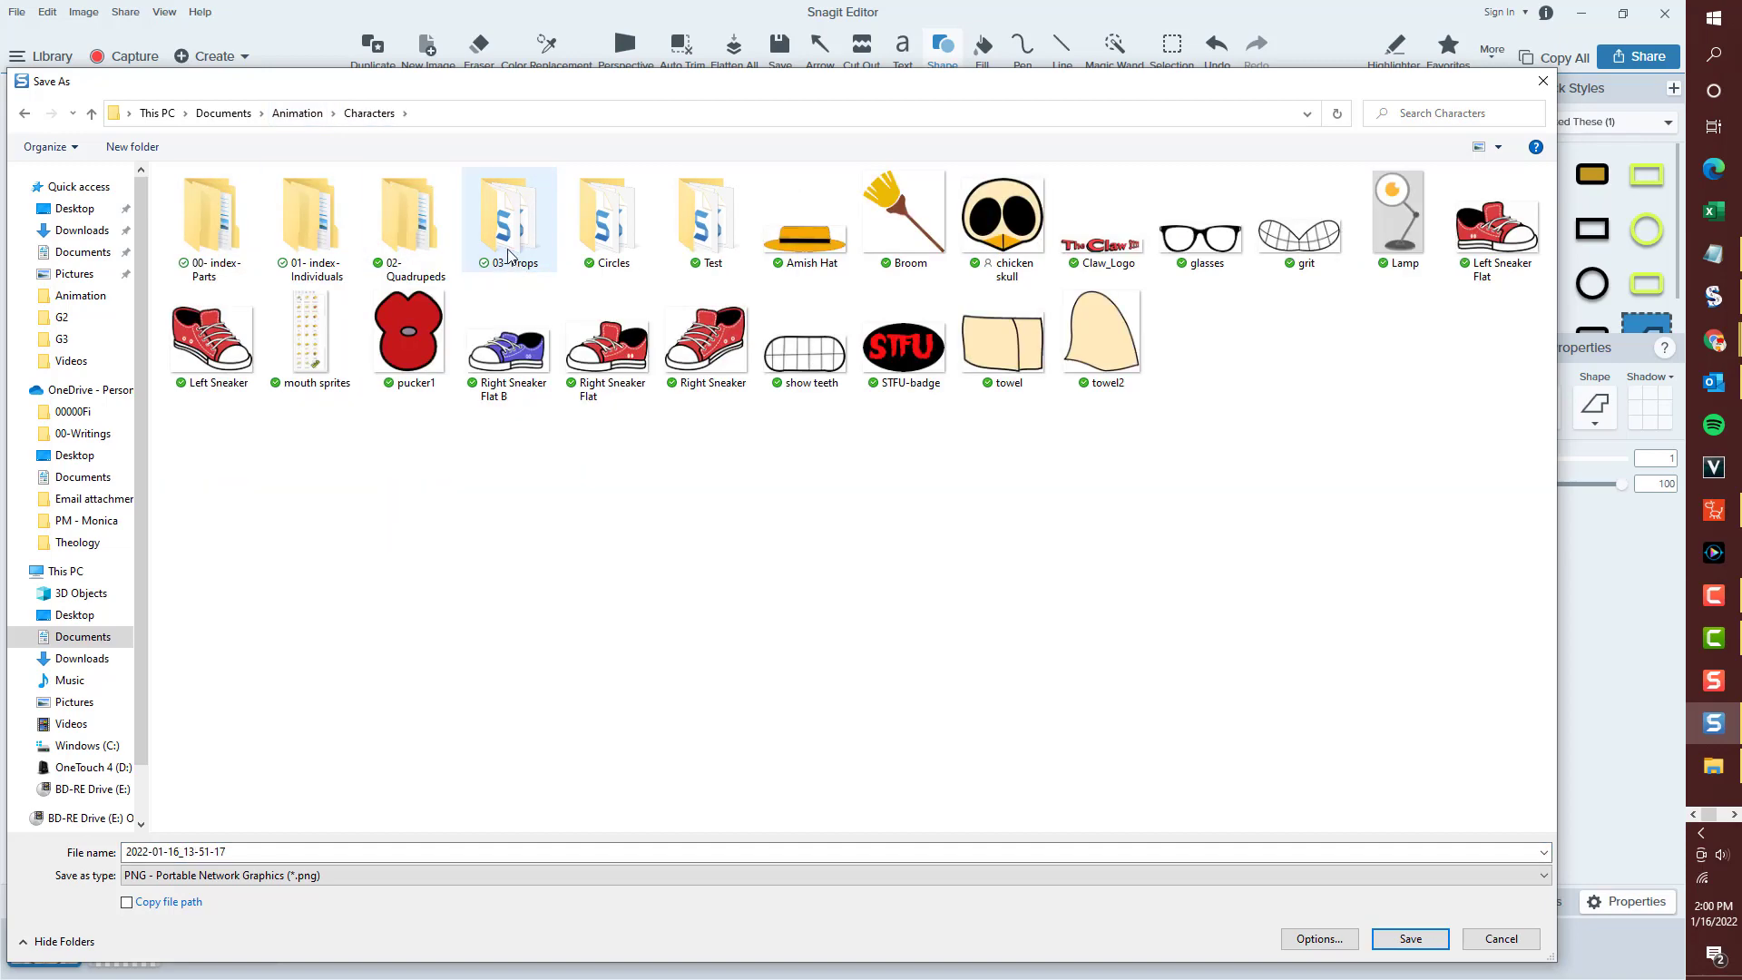
double_click(240, 245)
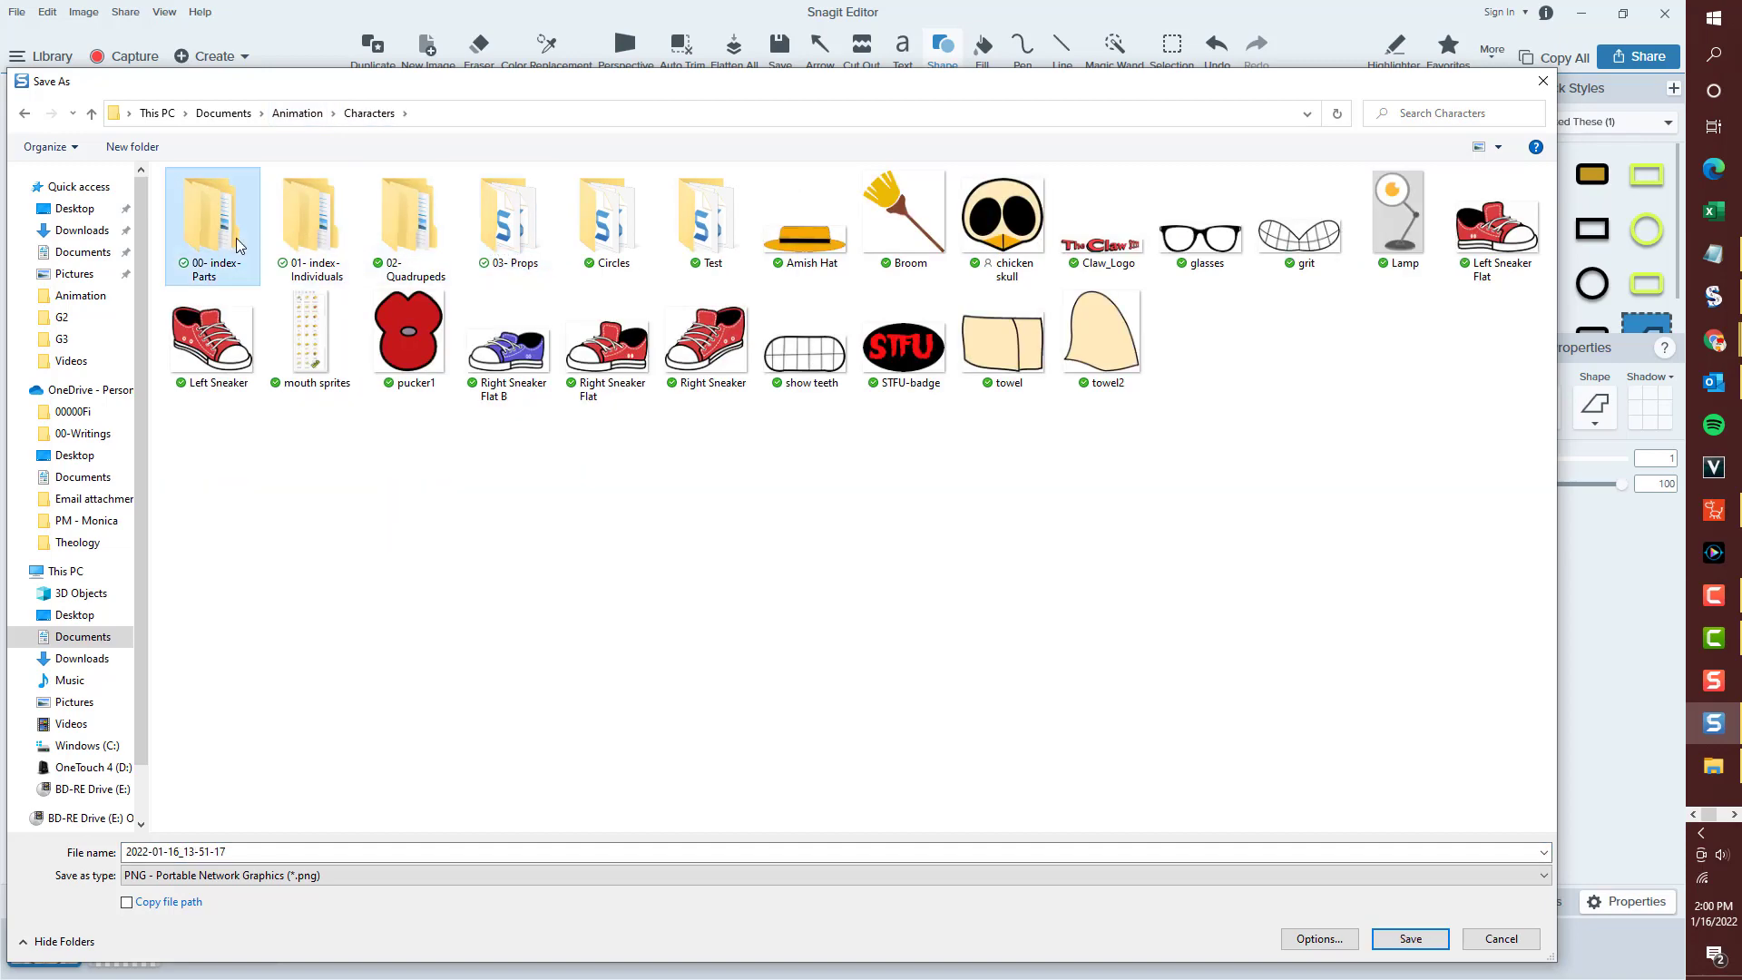
double_click(223, 372)
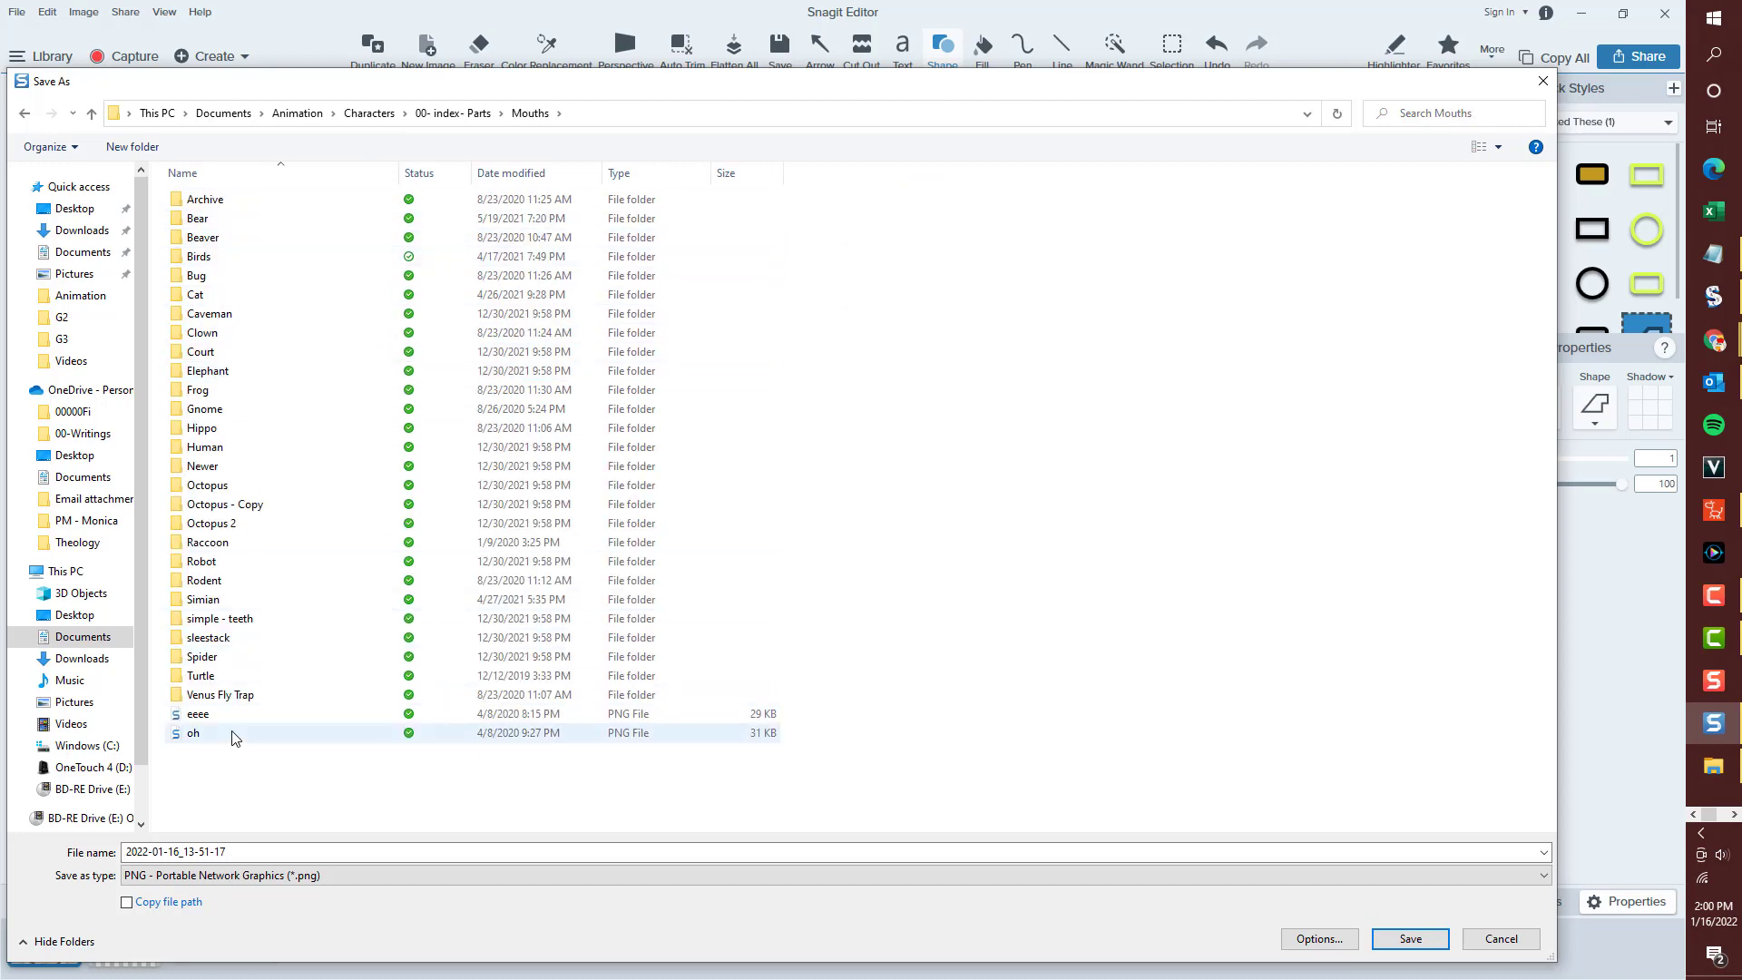
click(487, 116)
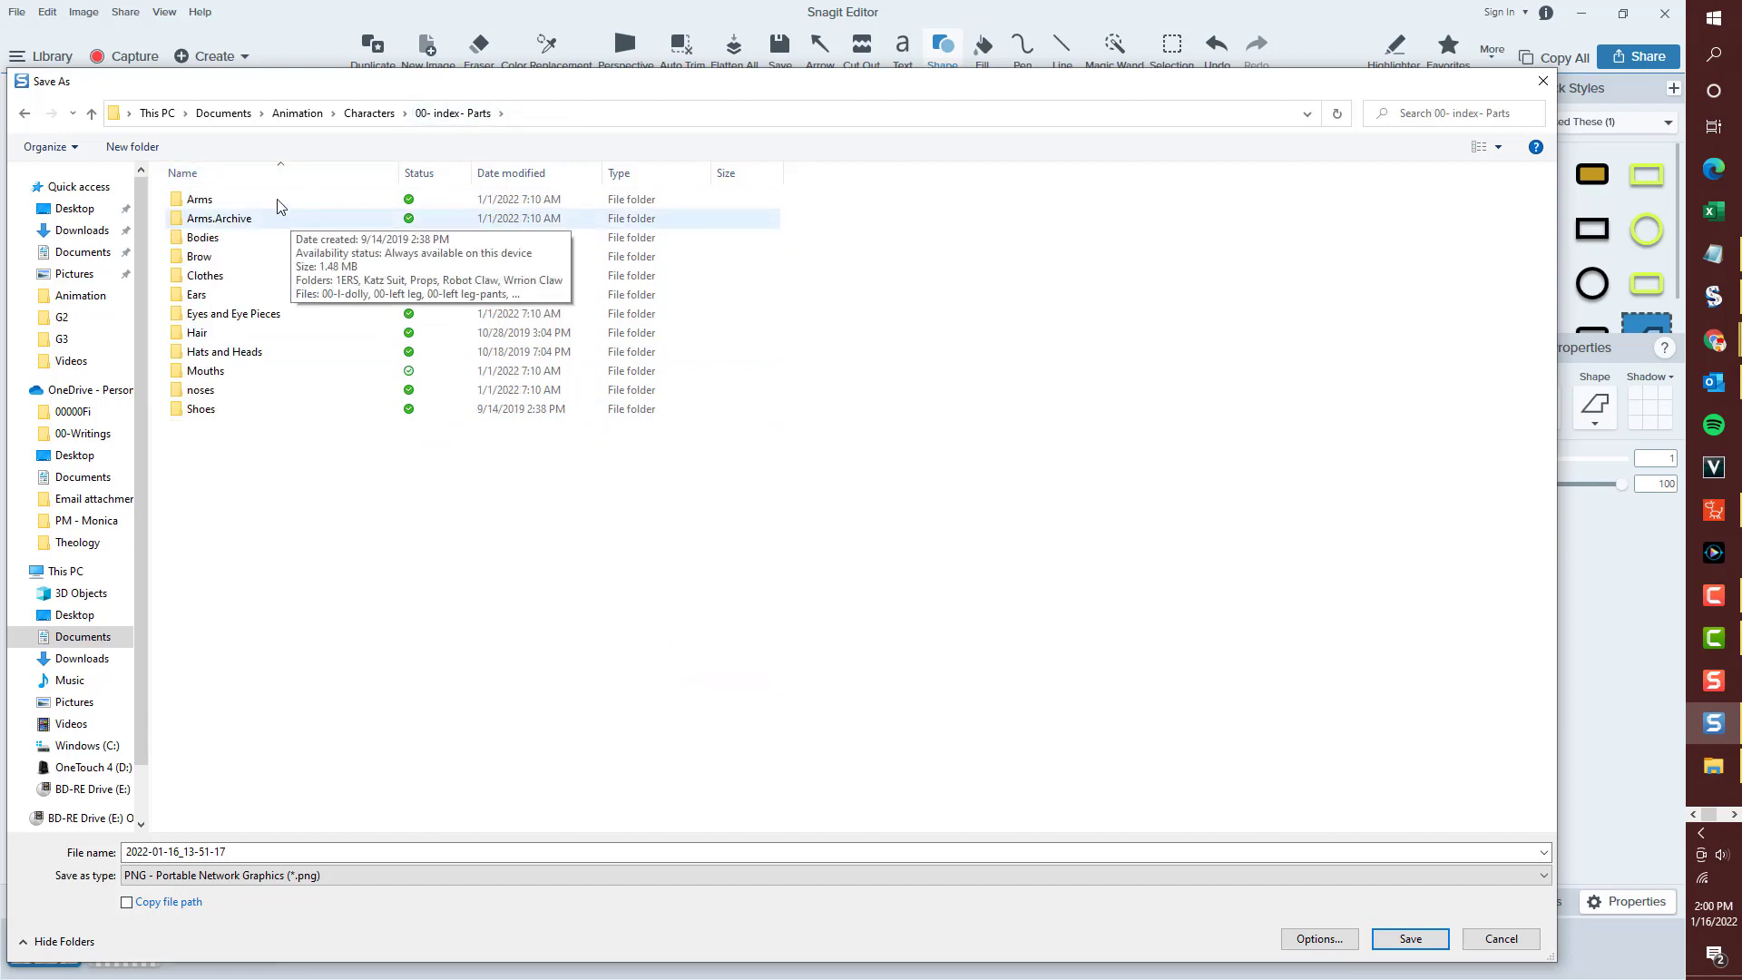
click(349, 123)
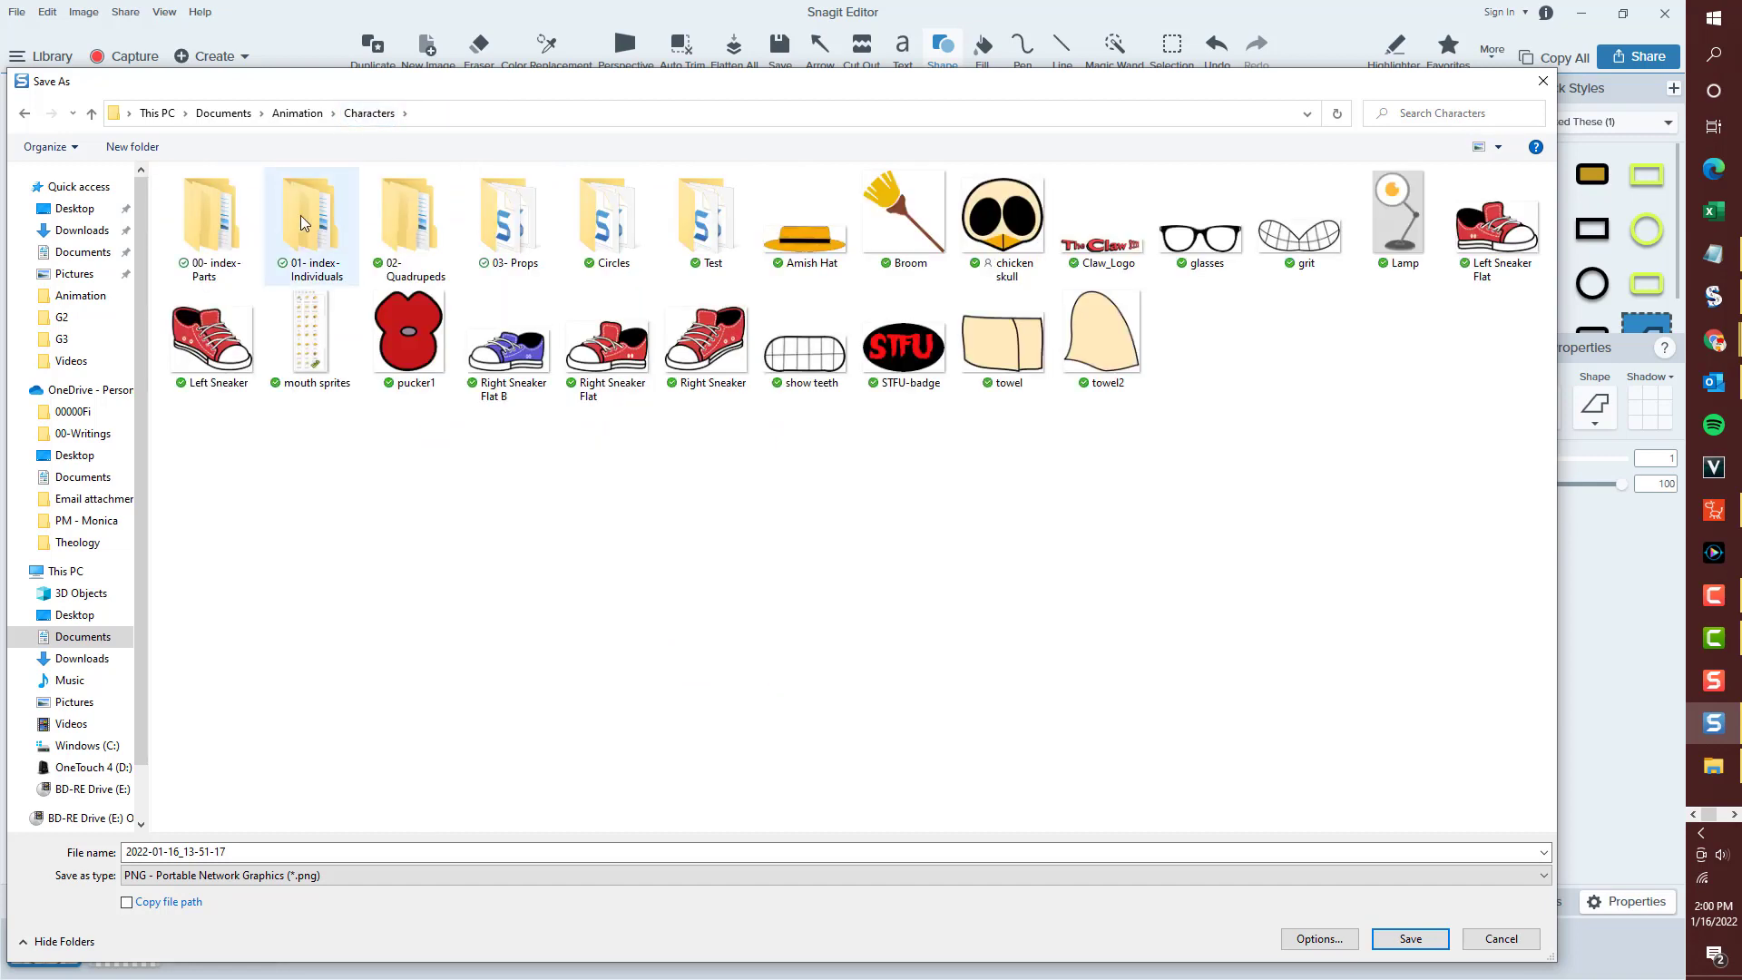
Set the save location to the 00Rodent folder within 01- index- Individuals > 00-cartoon animals.
double_click(301, 214)
click(308, 201)
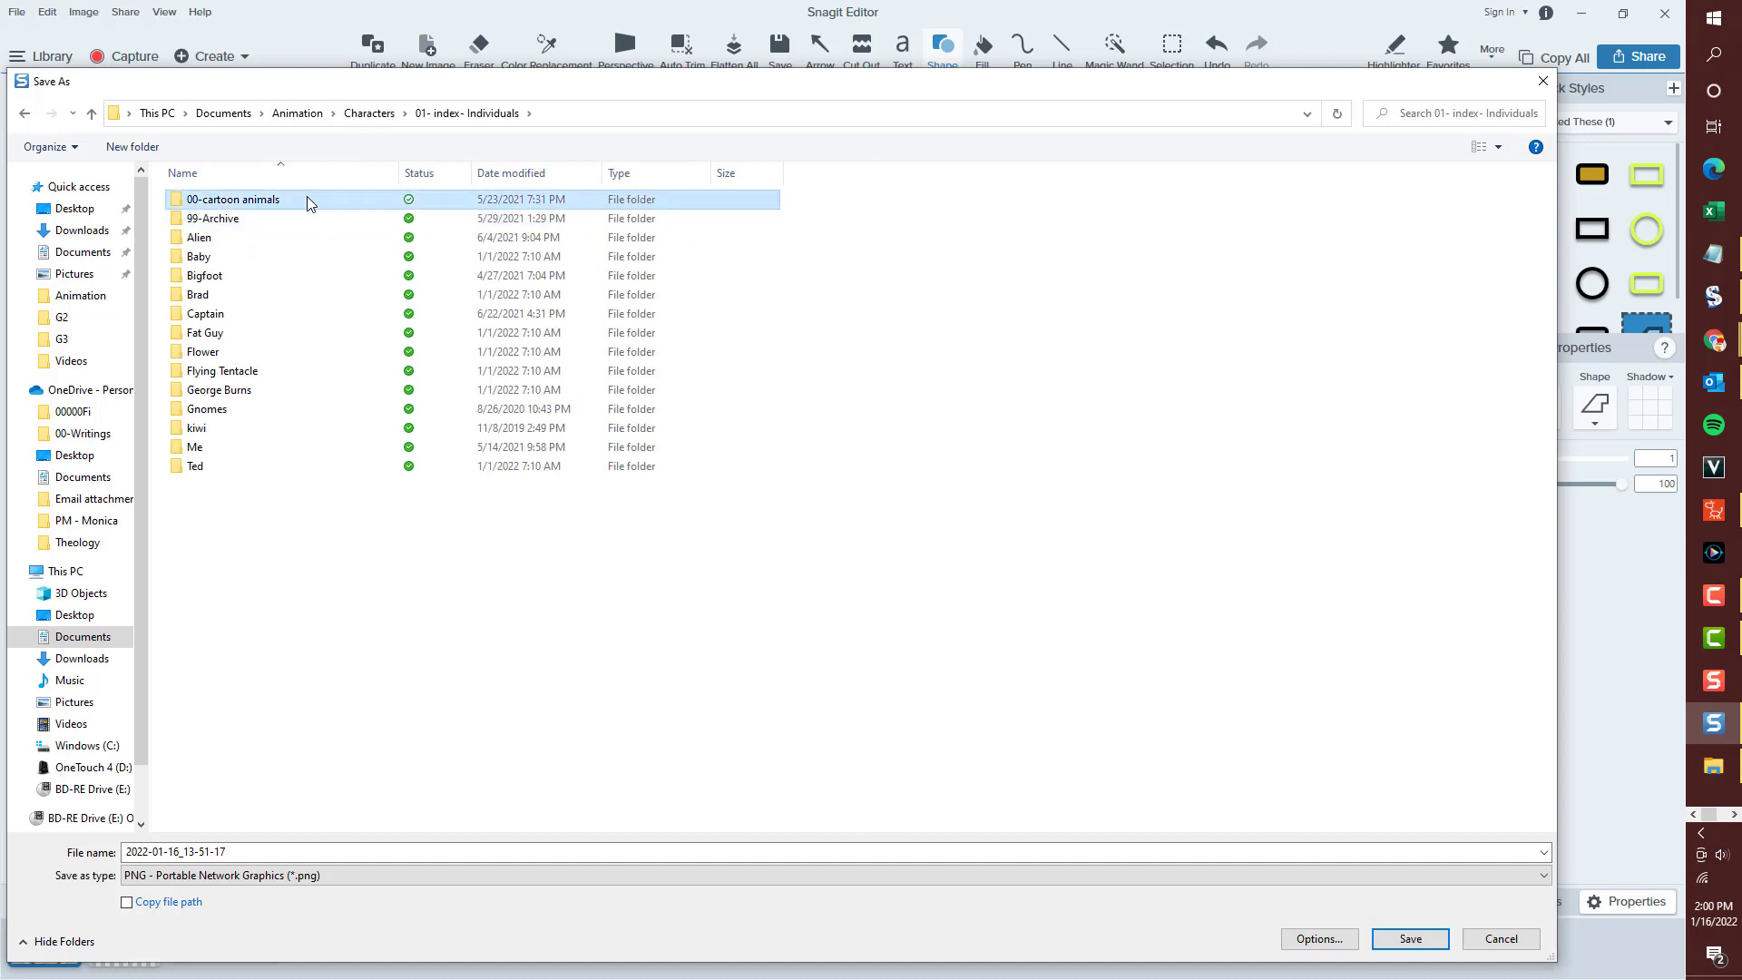
double_click(308, 202)
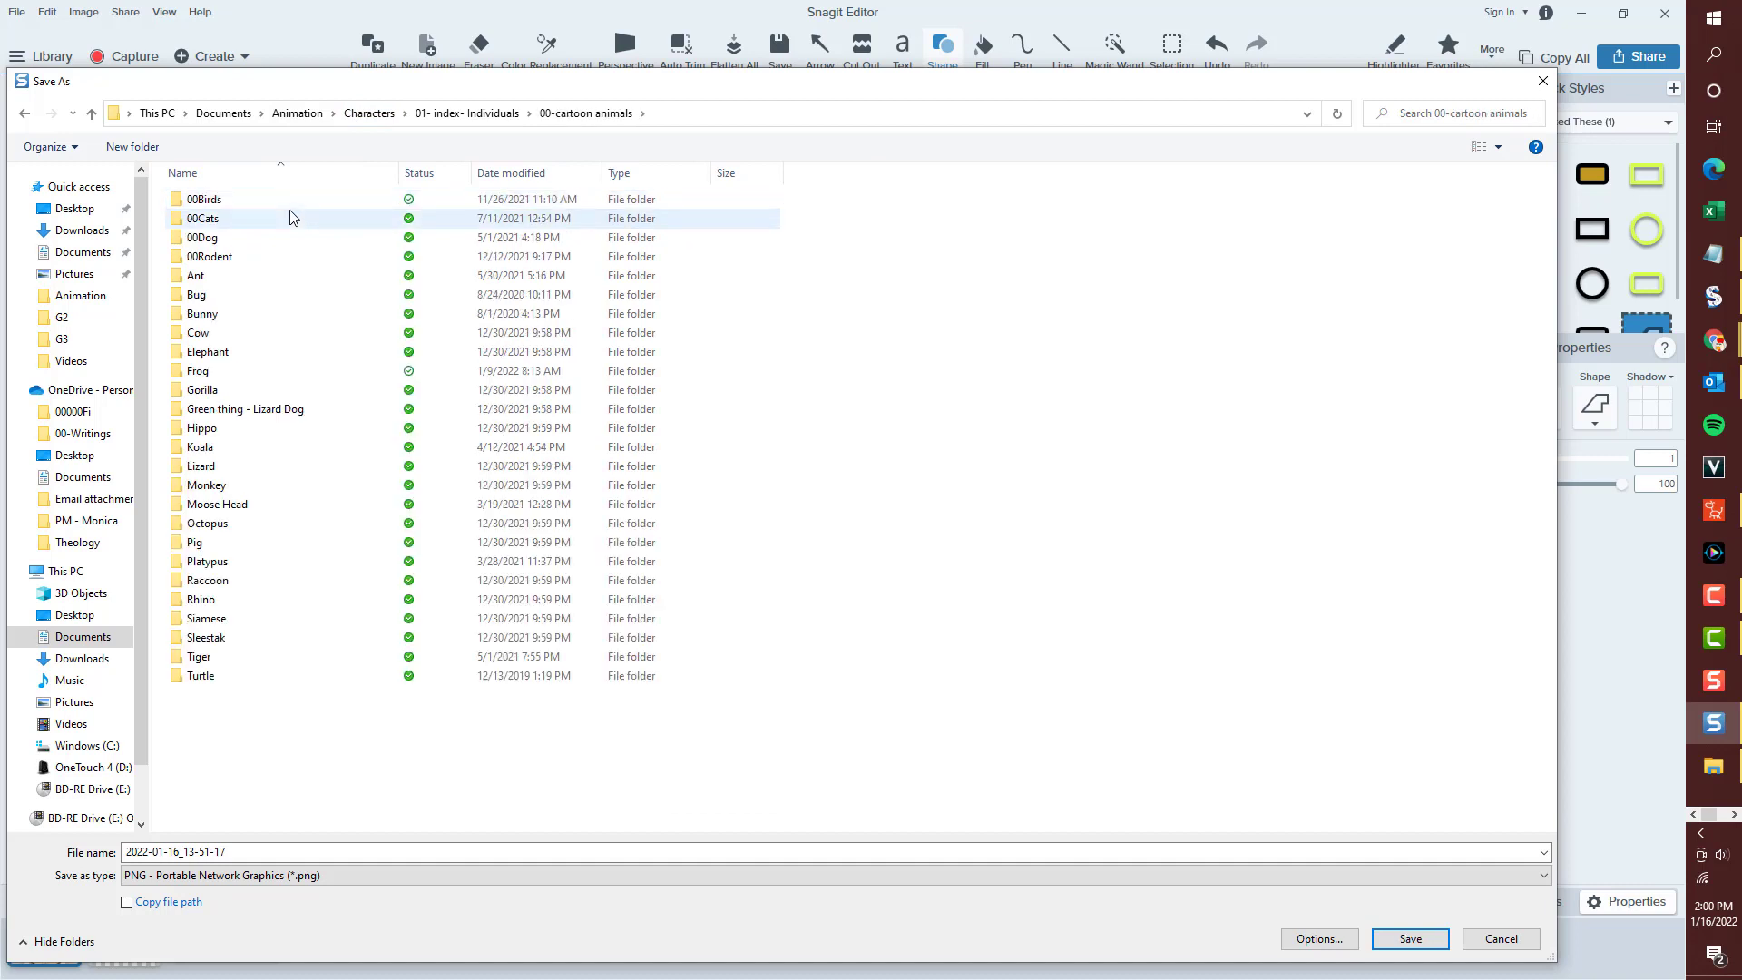
double_click(267, 259)
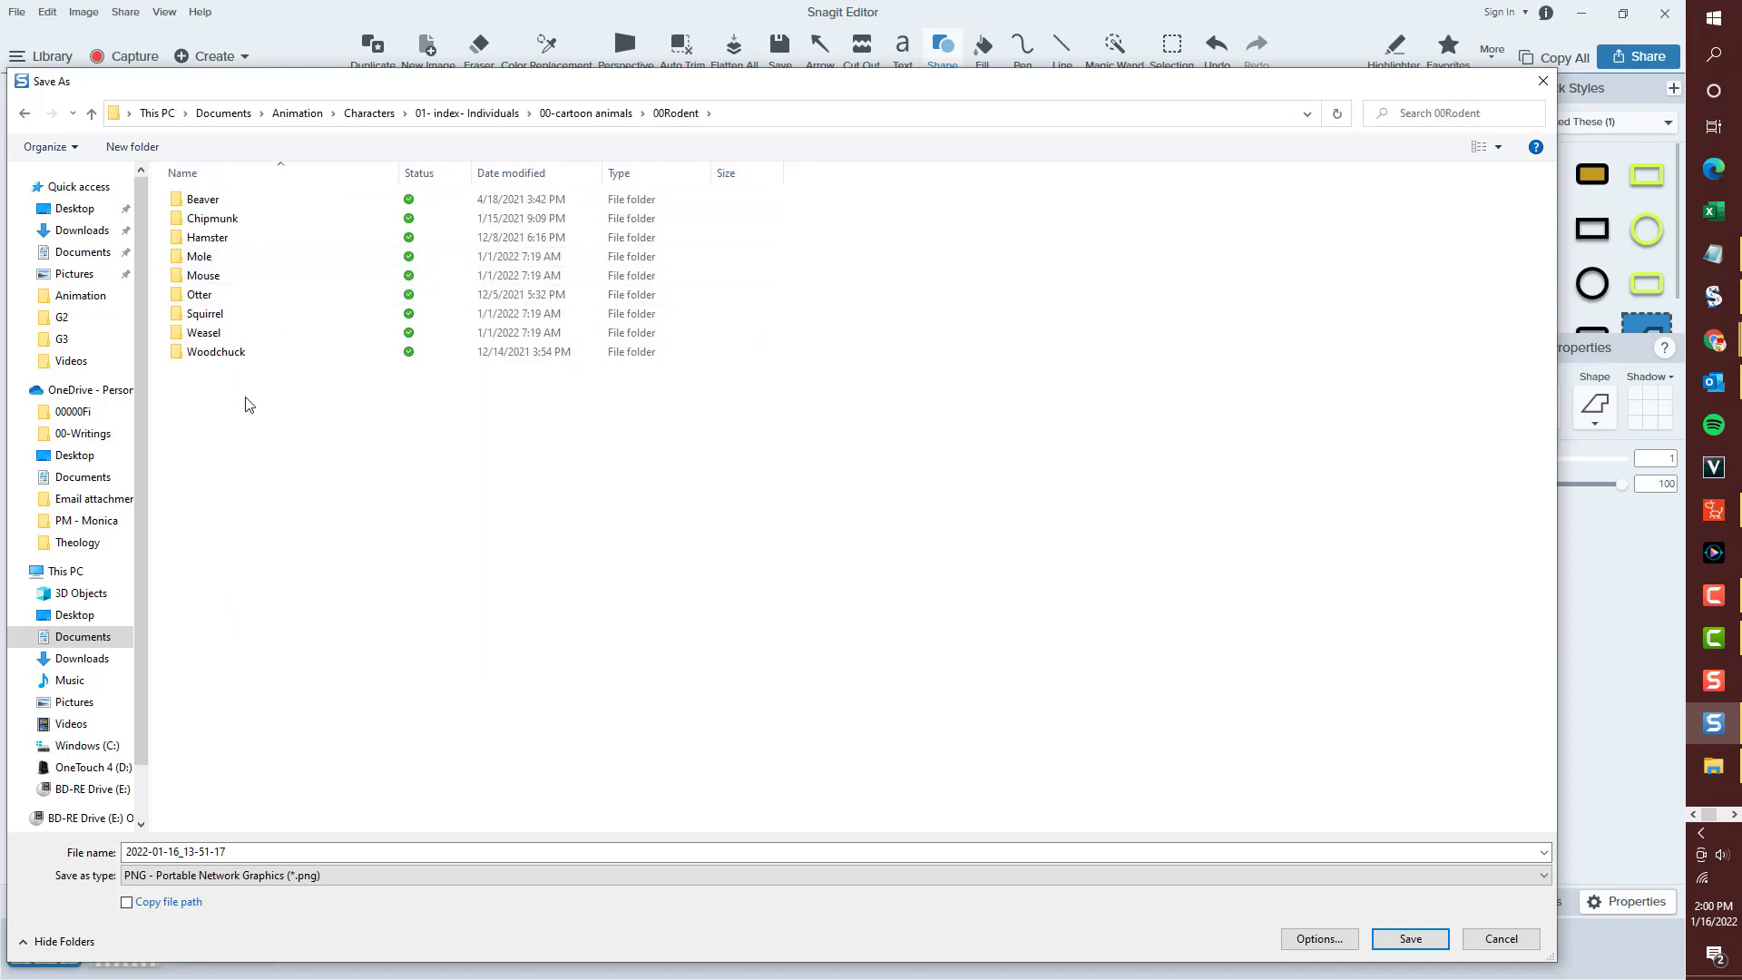
Create a new folder named "Mouse 2" inside the 00Rodent folder.
right_click(245, 405)
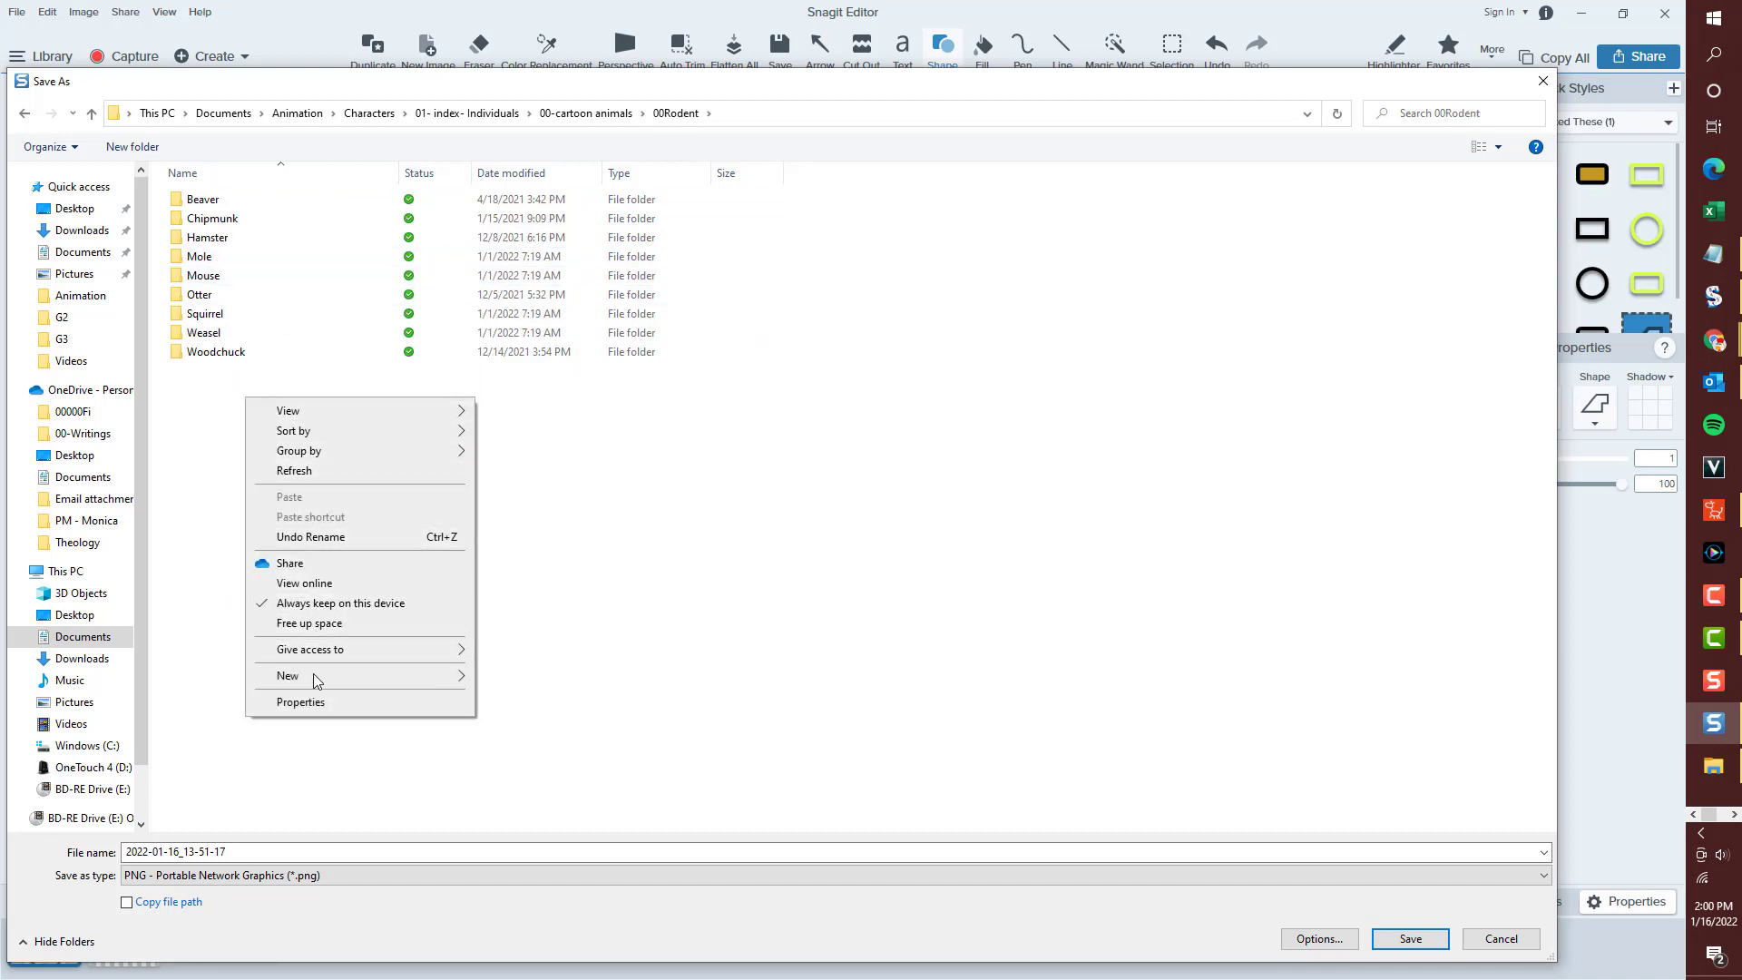
mouse_move(313, 685)
click(512, 679)
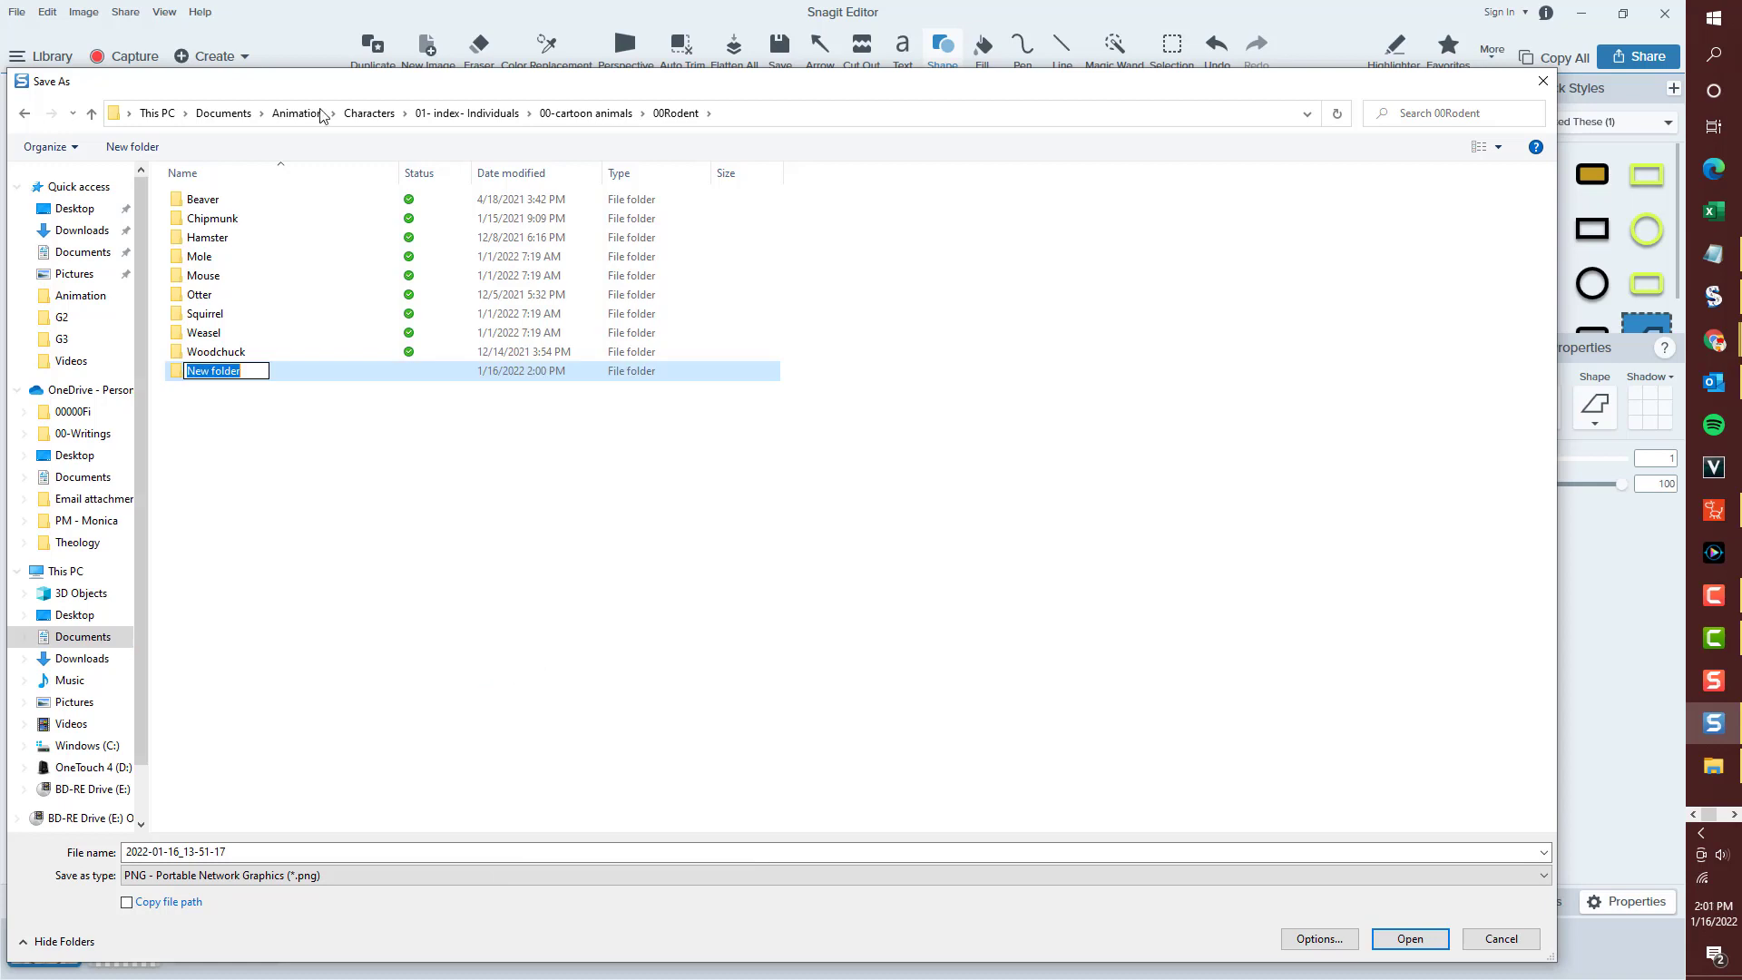
text(Mous)
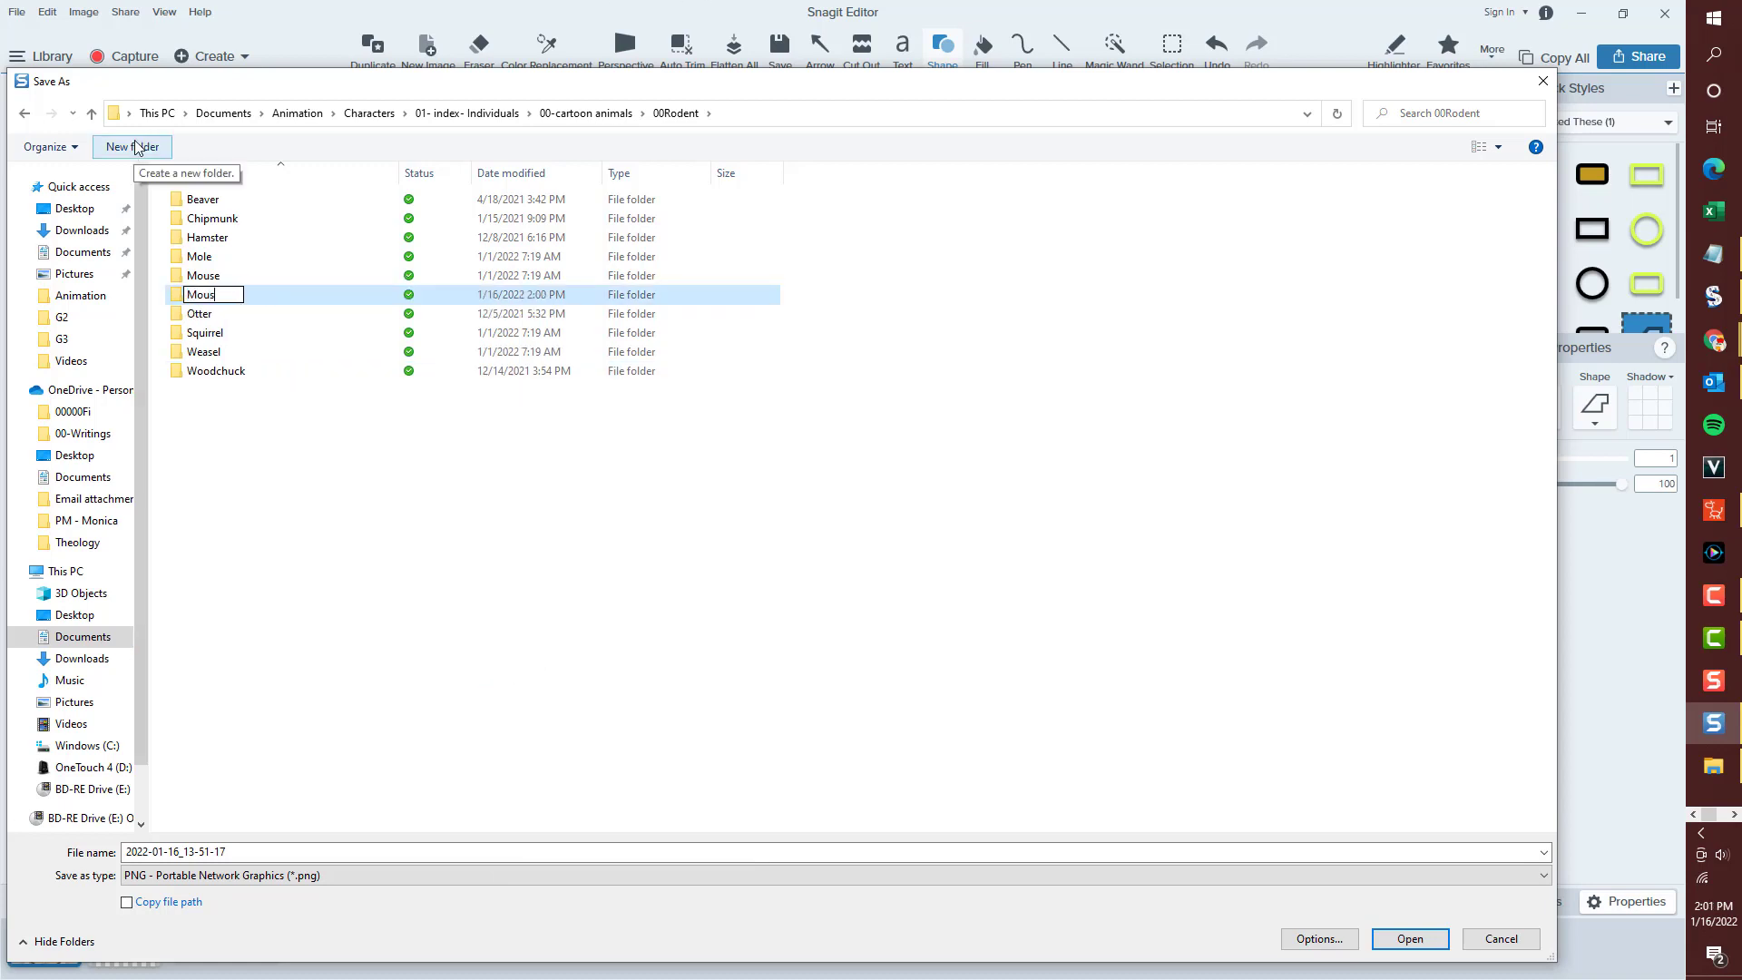
text(e 2)
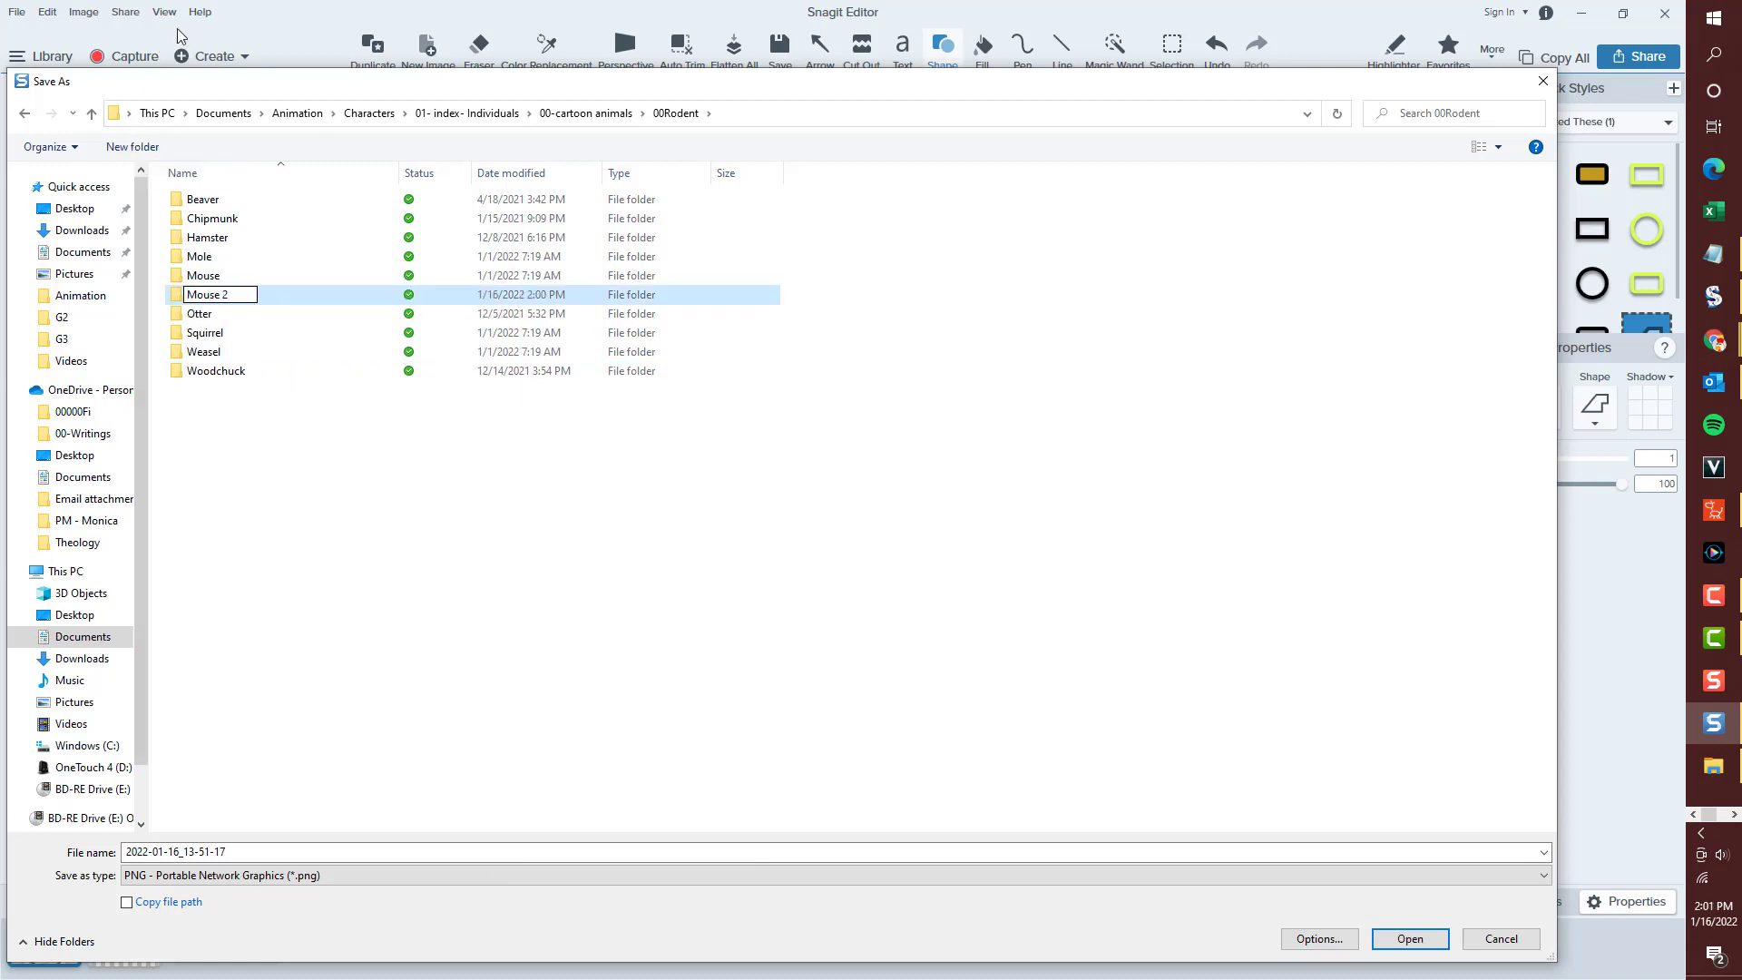
key(Return)
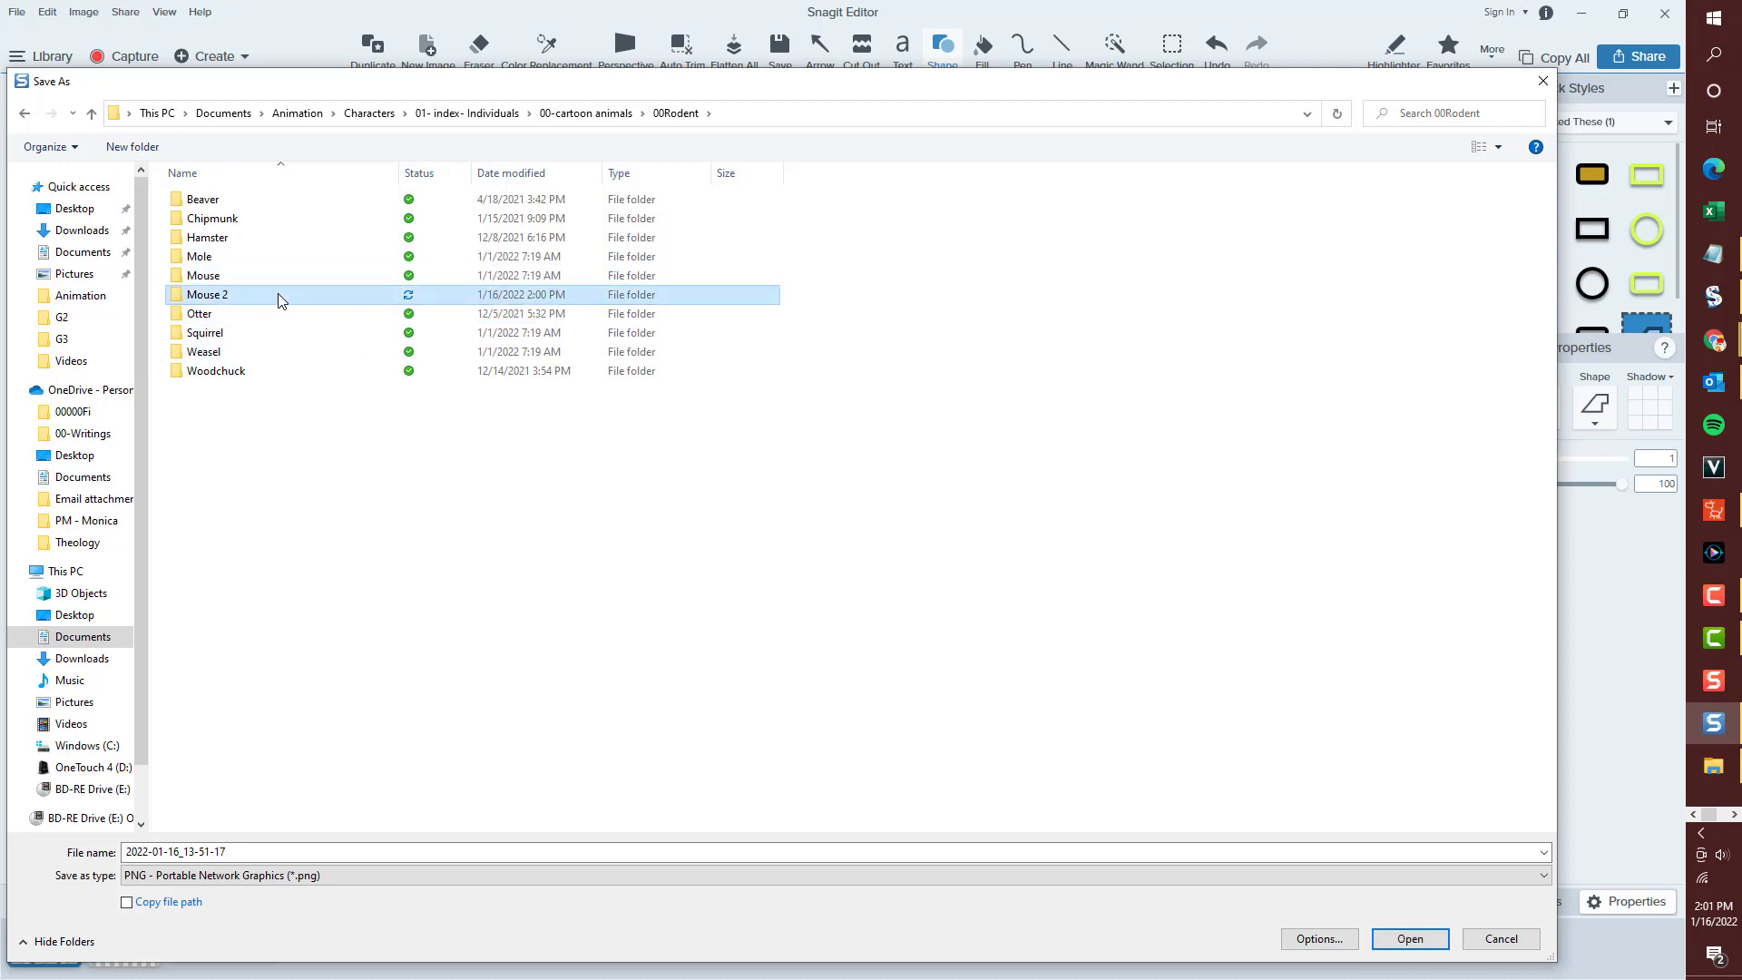
Create a new folder named "Mouth" inside the Mouse 2 folder.
double_click(278, 300)
right_click(270, 315)
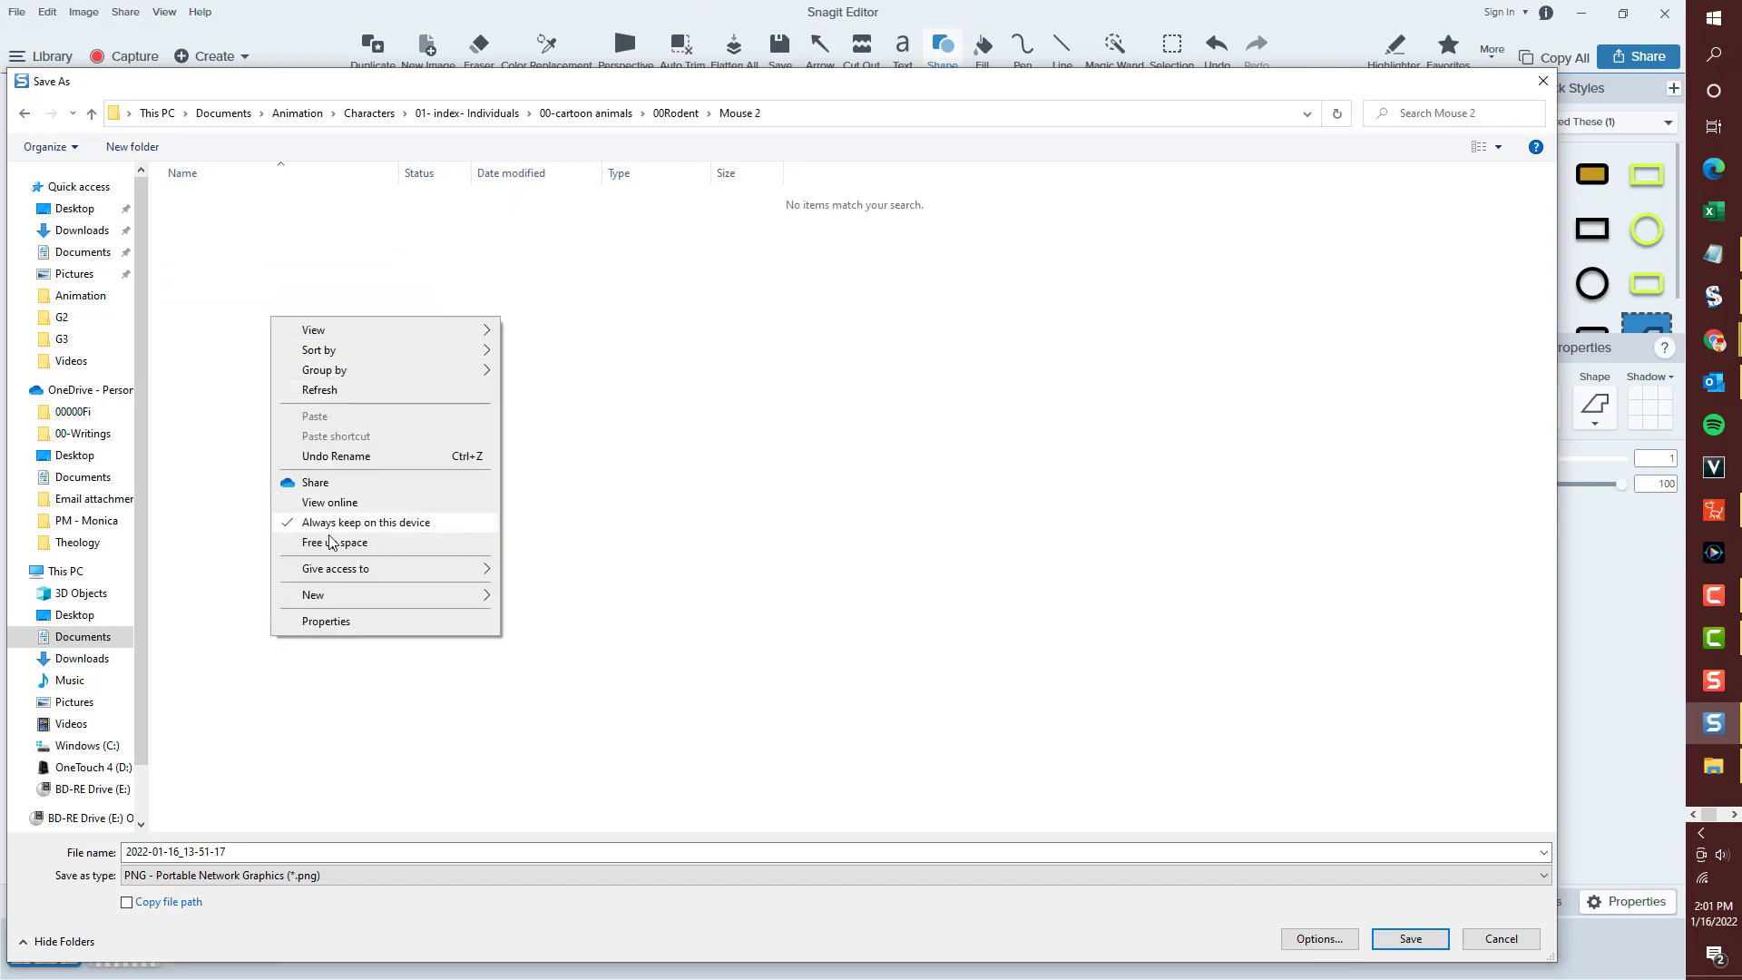
mouse_move(319, 594)
click(535, 596)
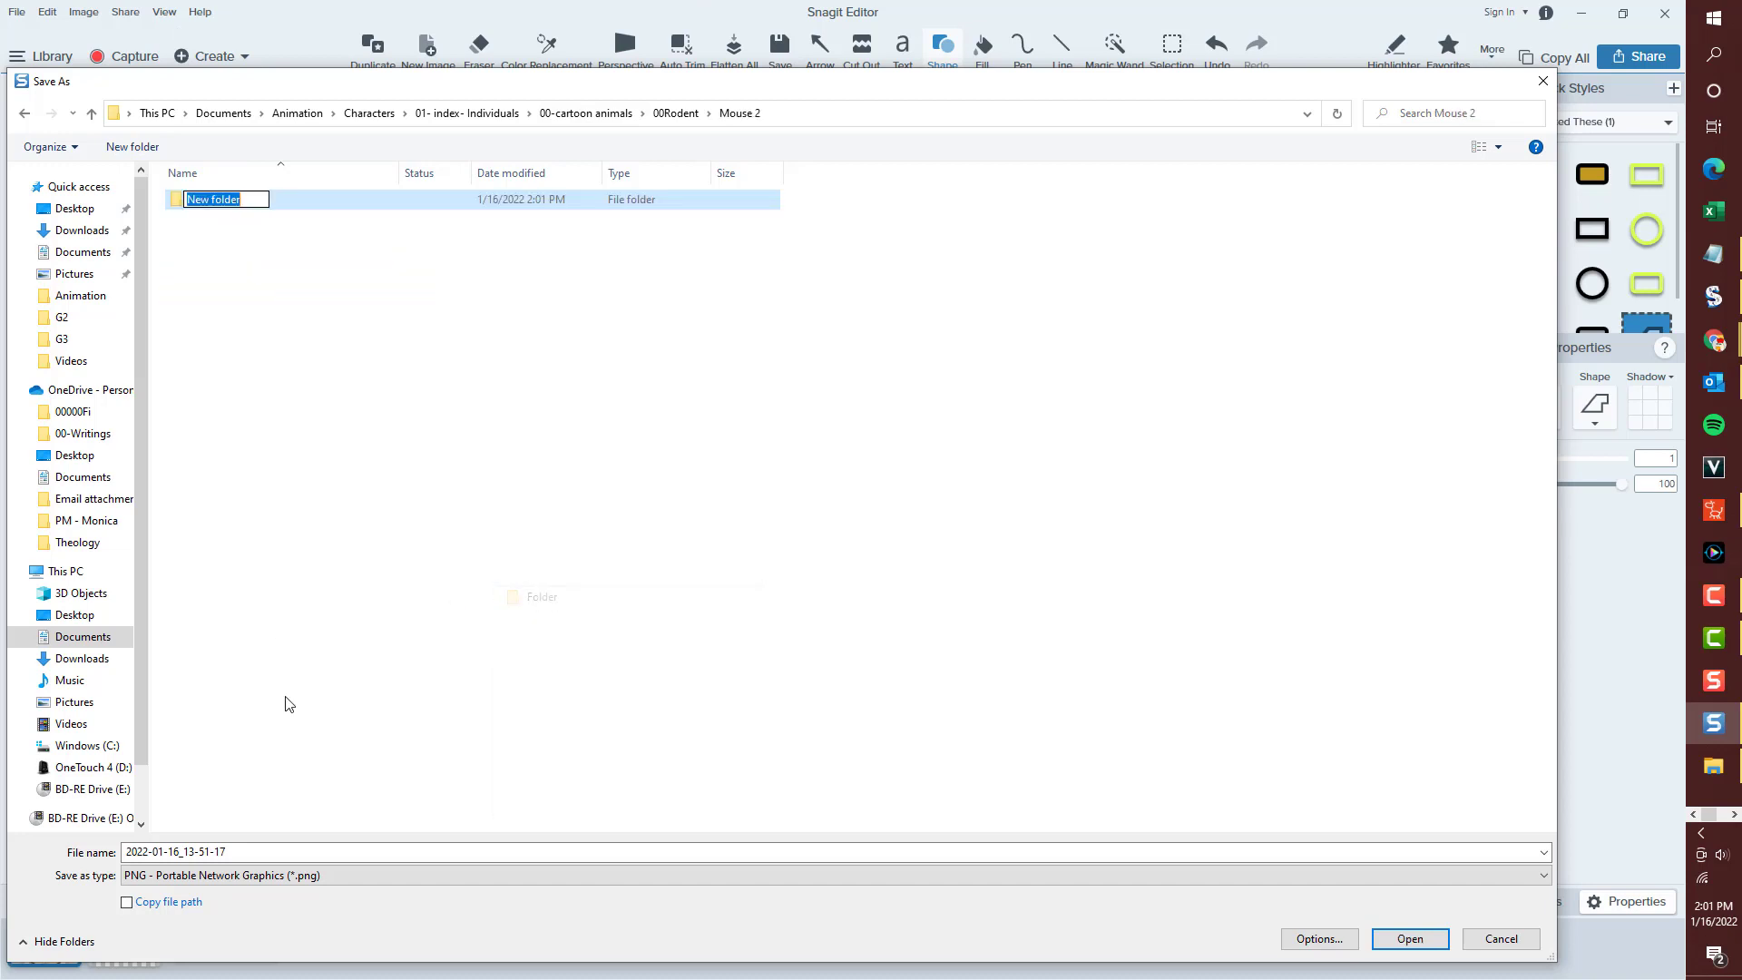
text(Mouth)
click(263, 557)
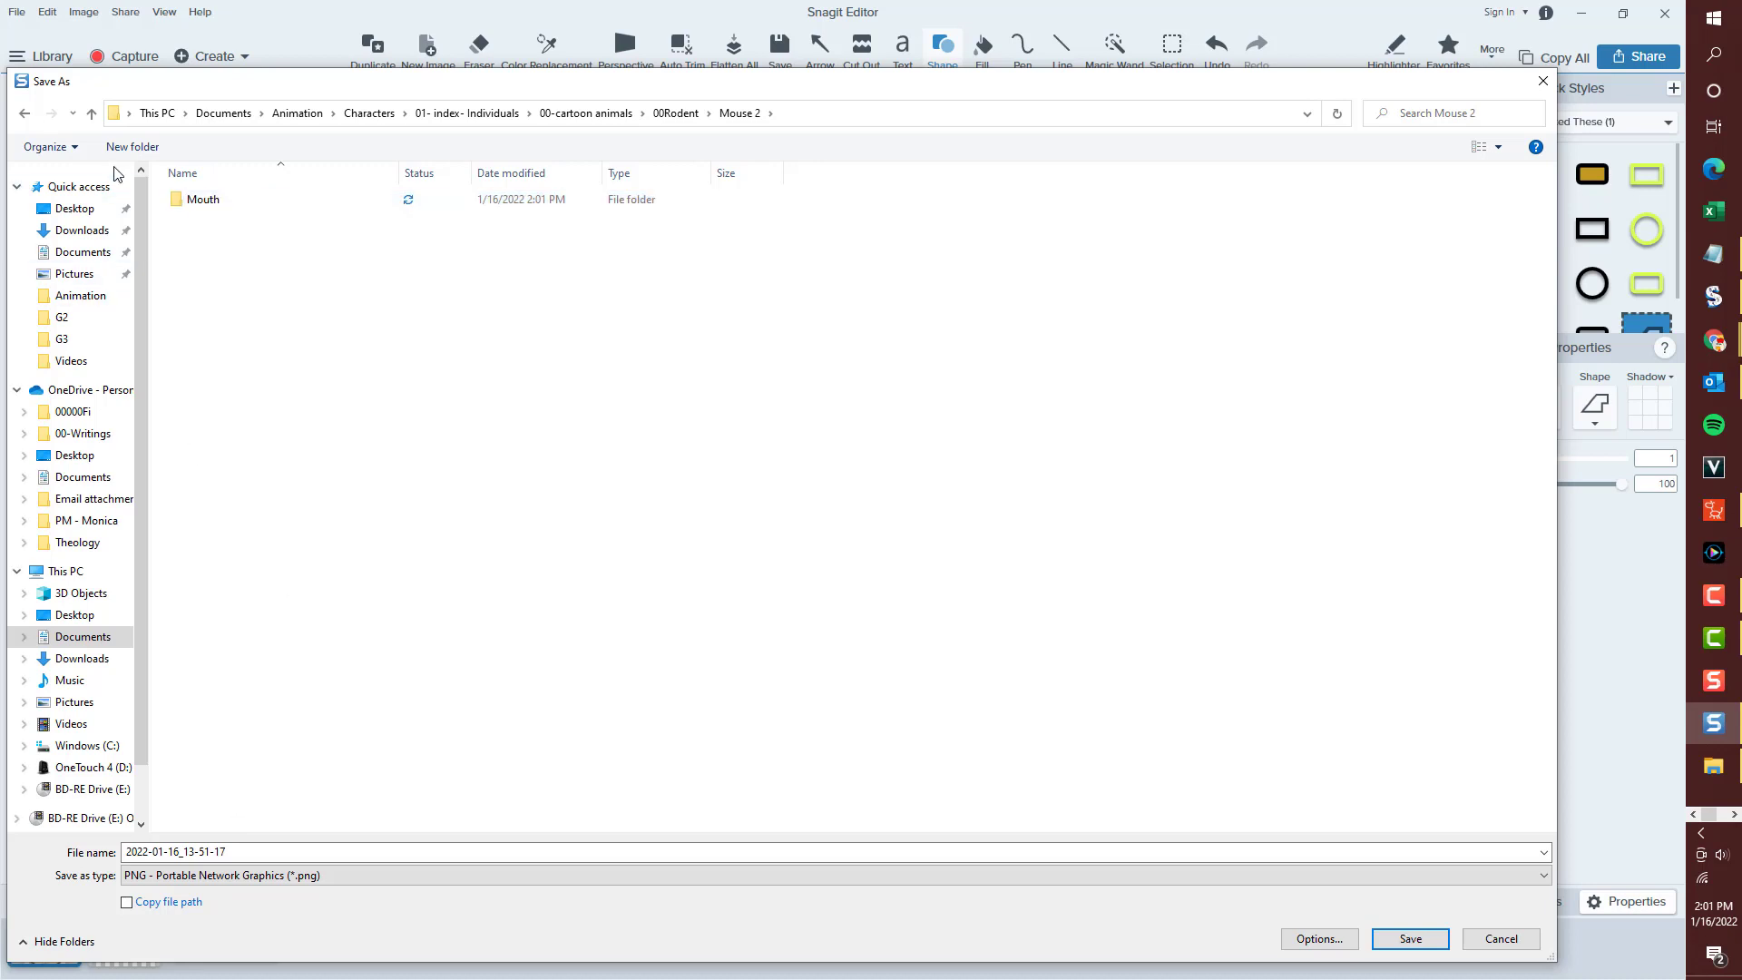
Save the muzzle image as a PNG named "Normal" in the Mouth folder.
click(277, 207)
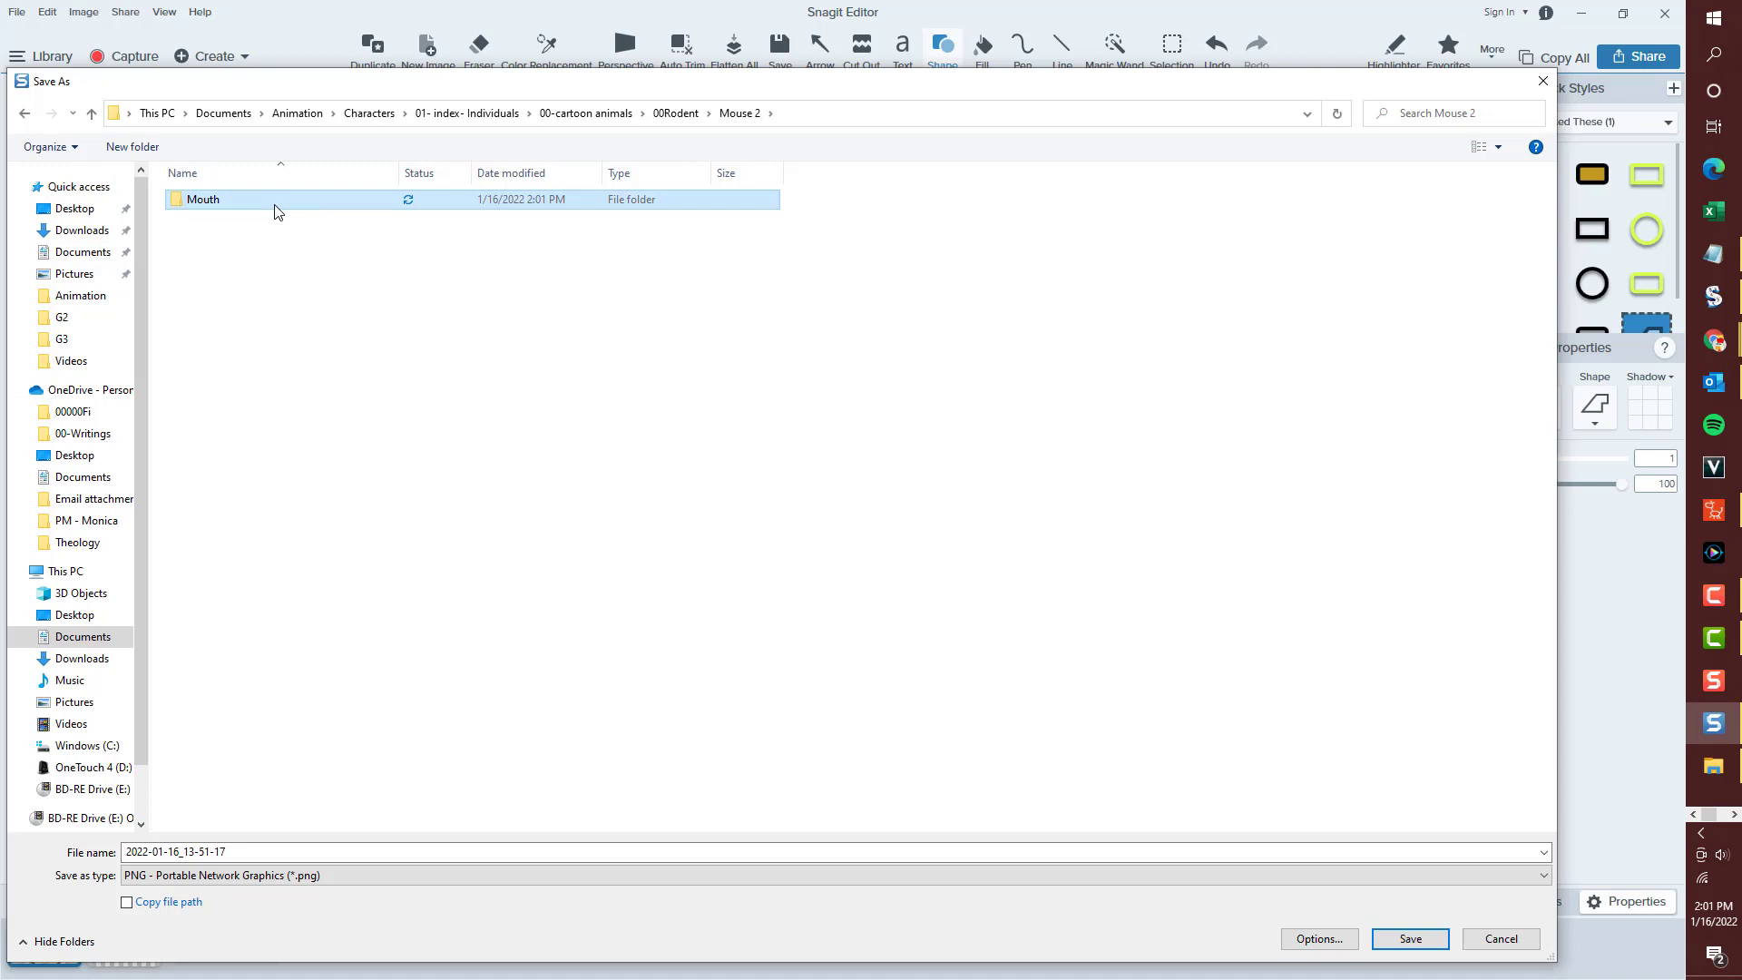
double_click(277, 211)
click(236, 848)
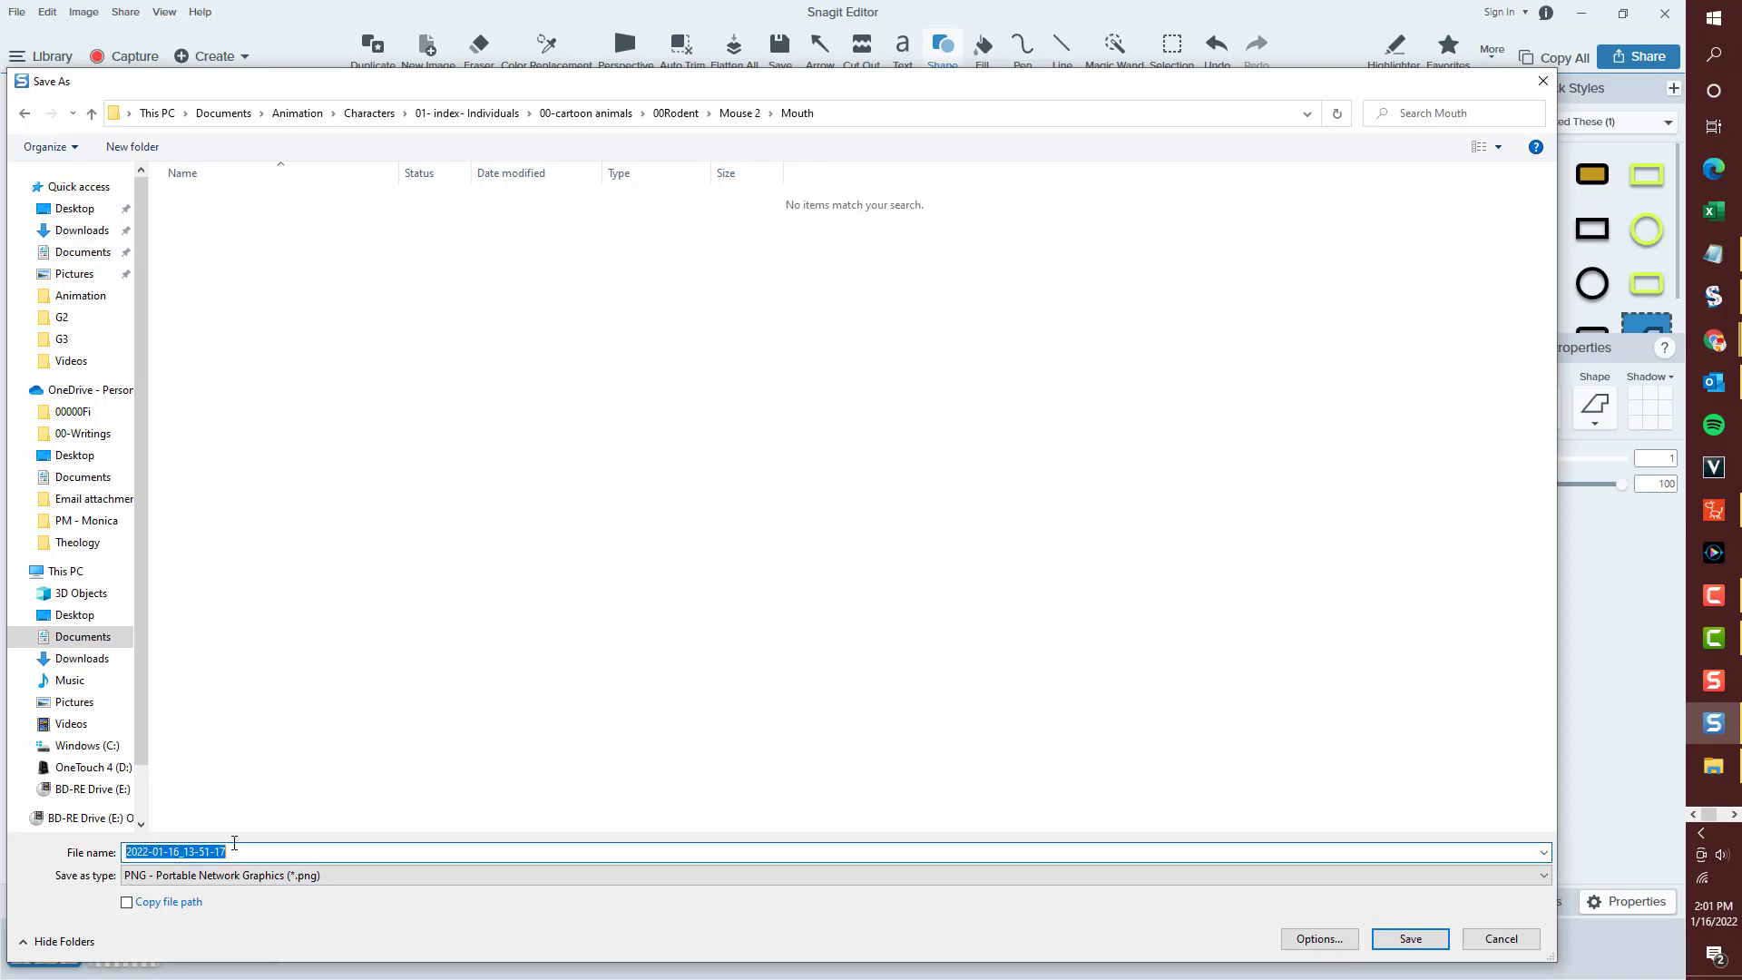
text(Normal)
key(Return)
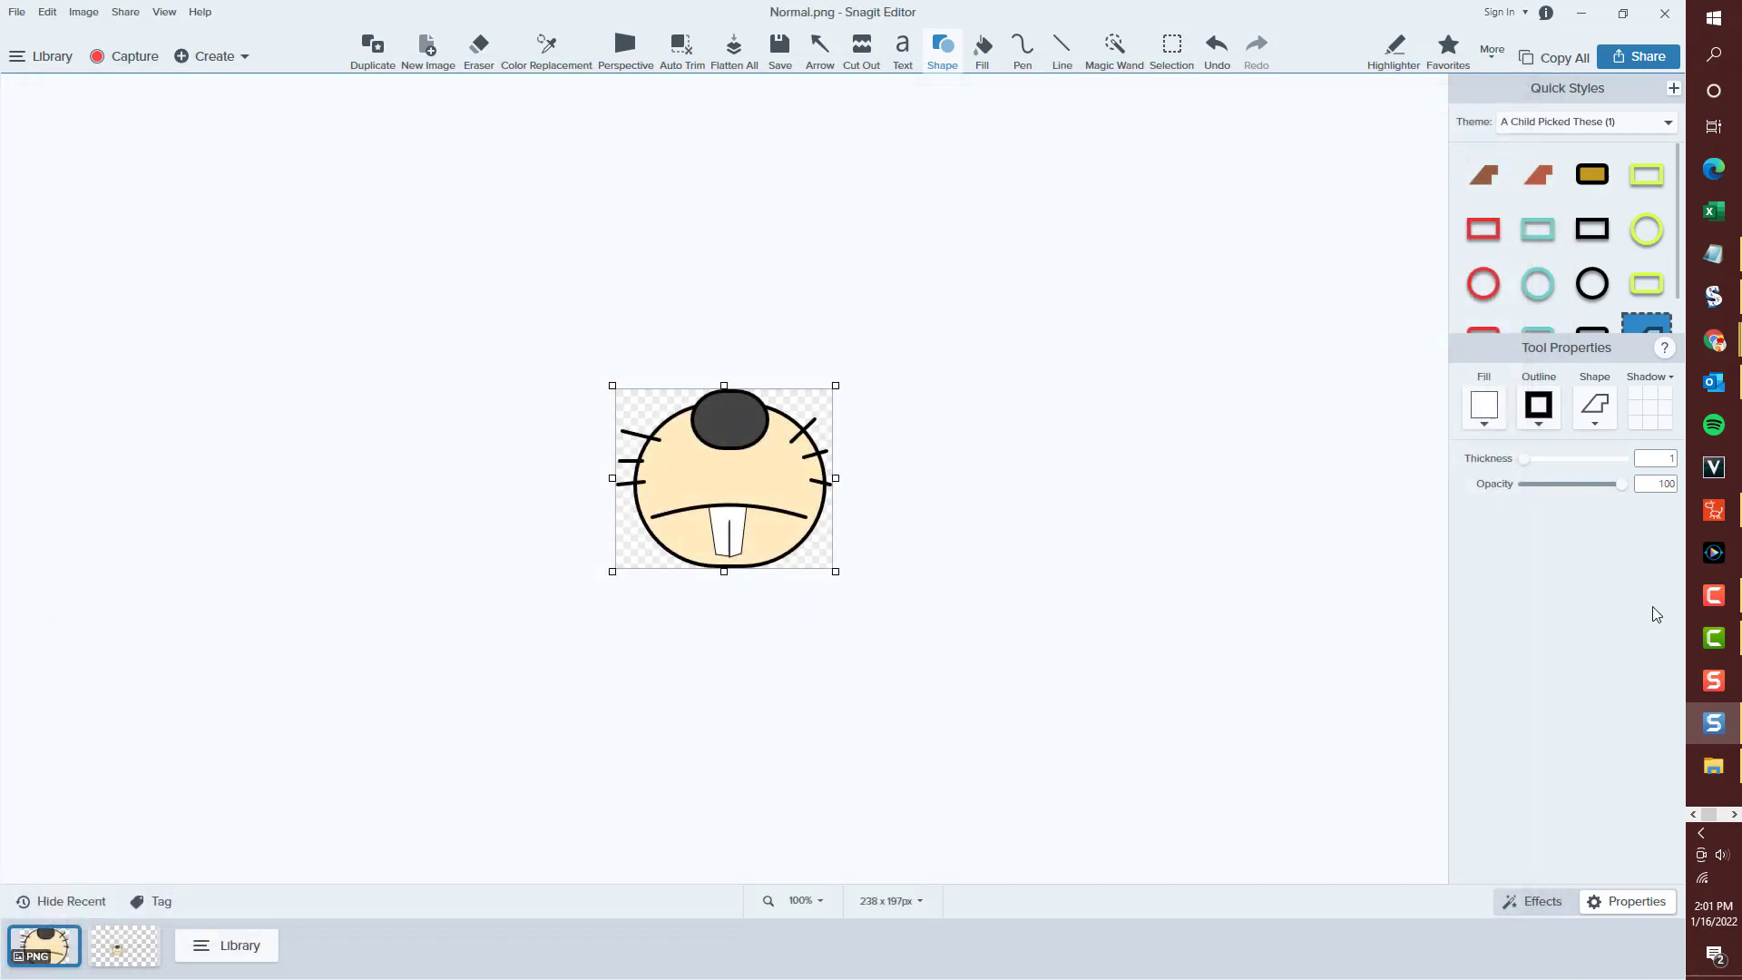
Switch to Cartoon Animator and replace the character's first Normal mouth sprite with the Normal image from Mouse 2 > Mouth.
click(1701, 512)
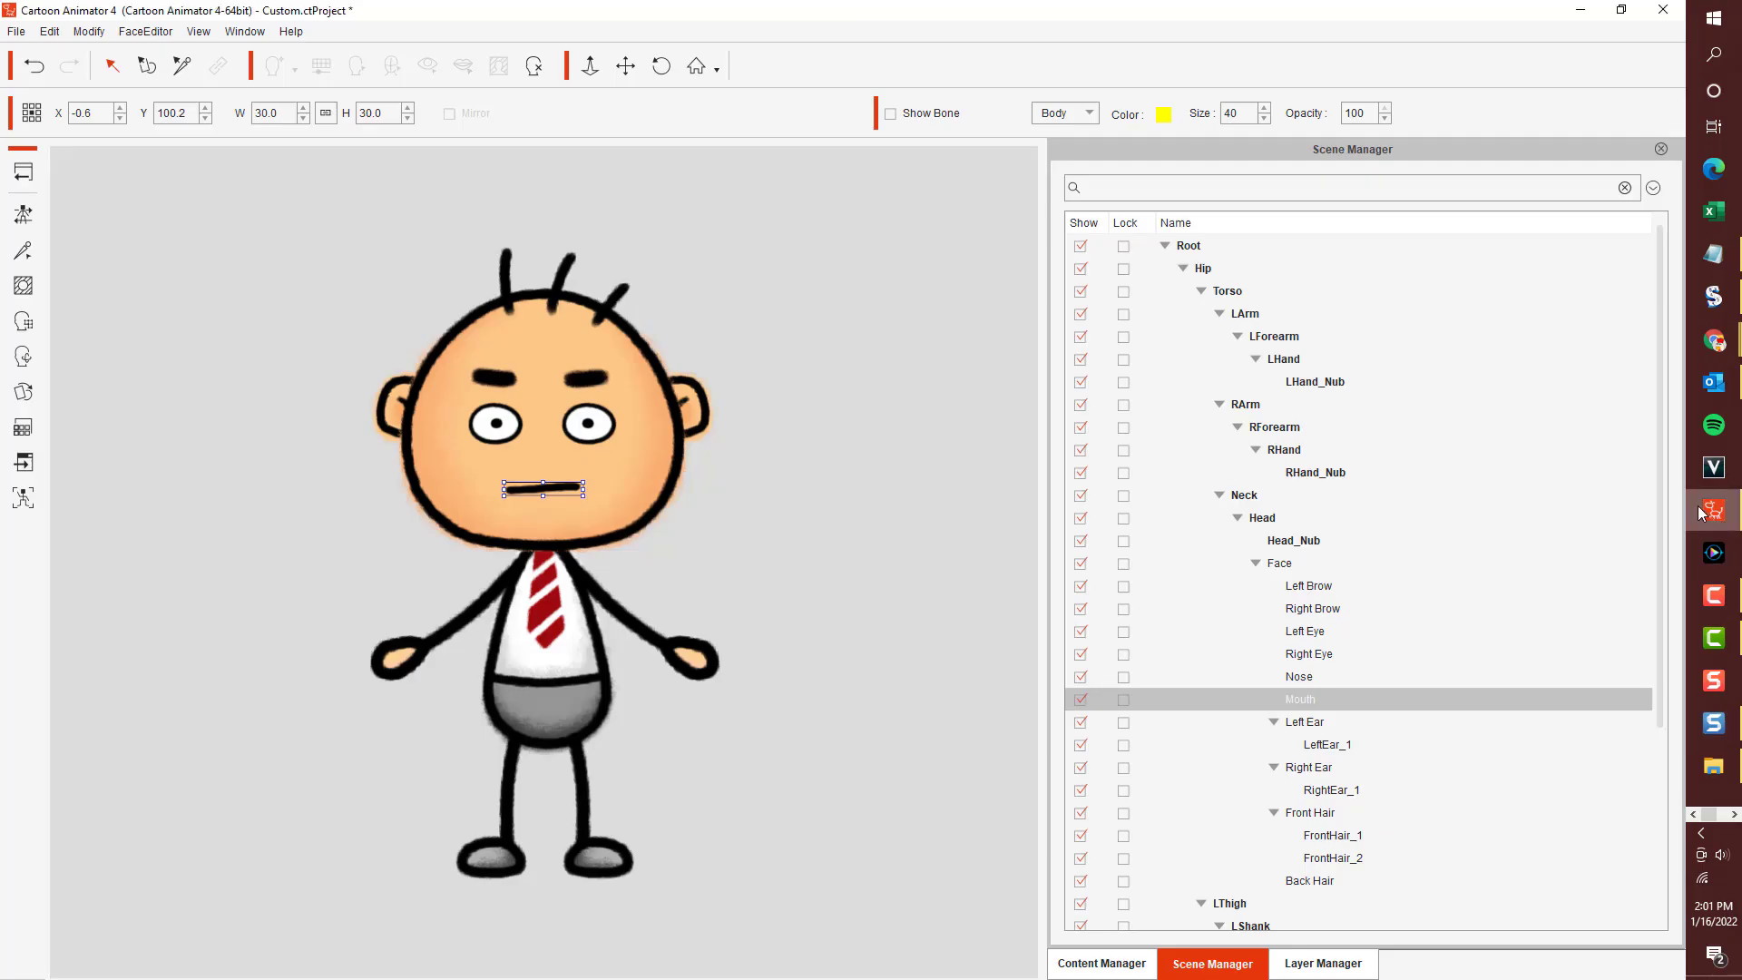
double_click(535, 488)
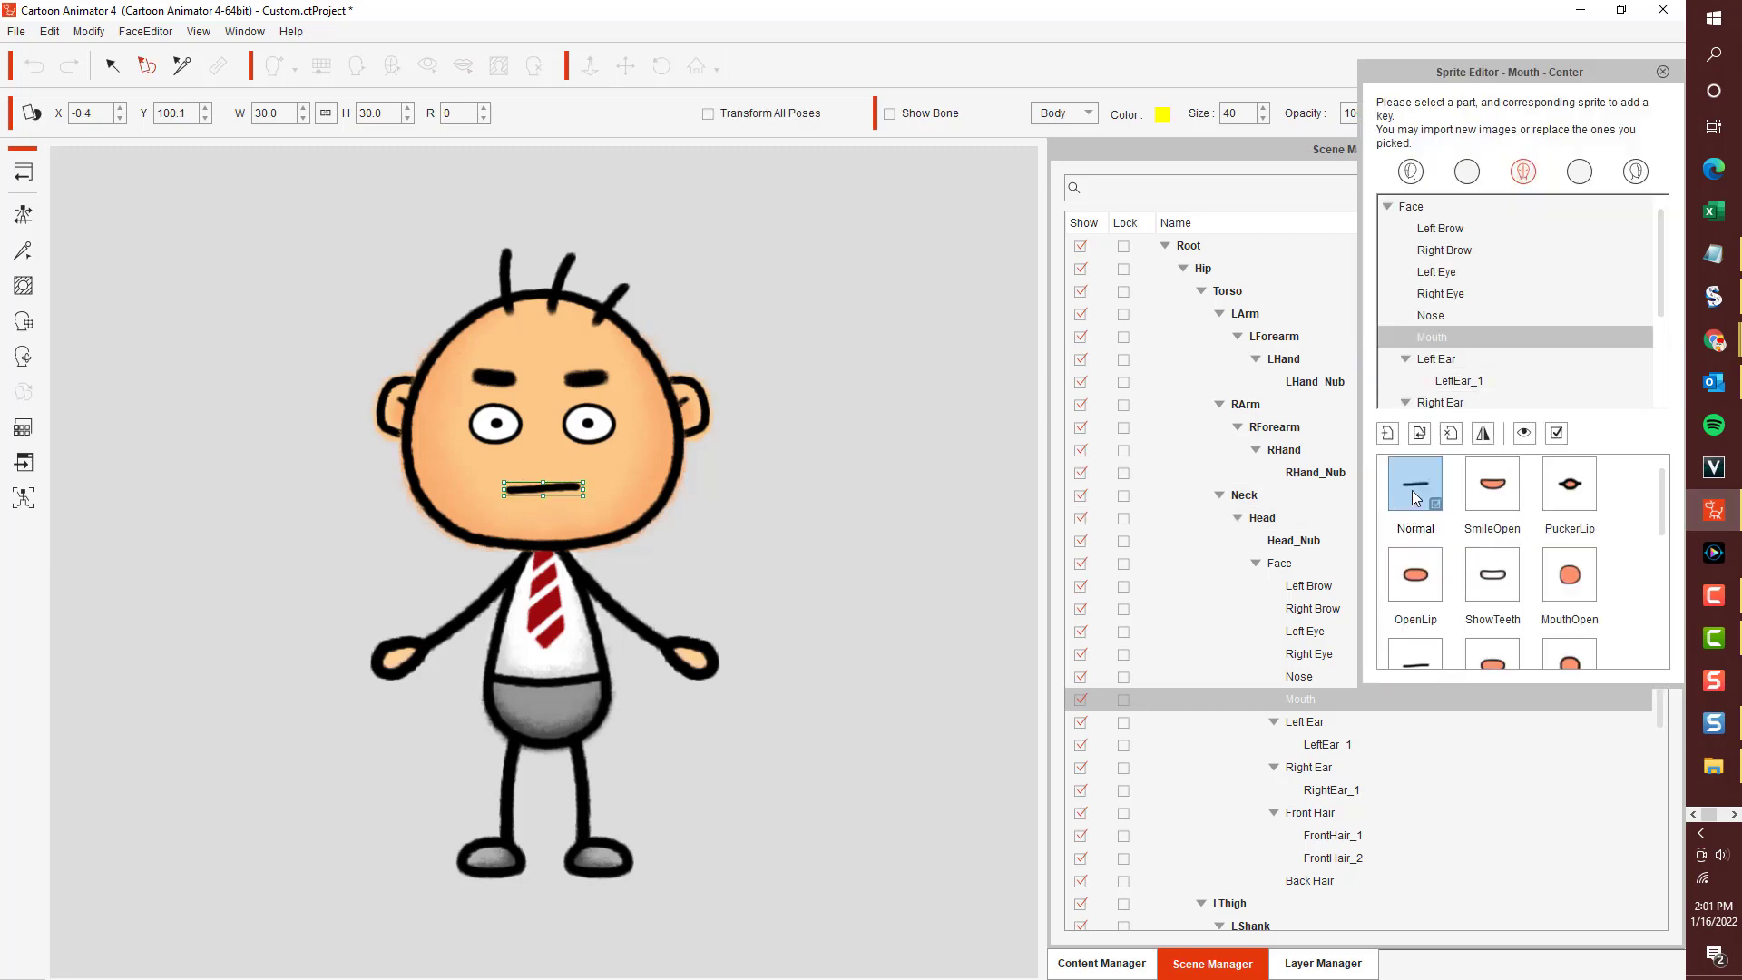
click(1420, 434)
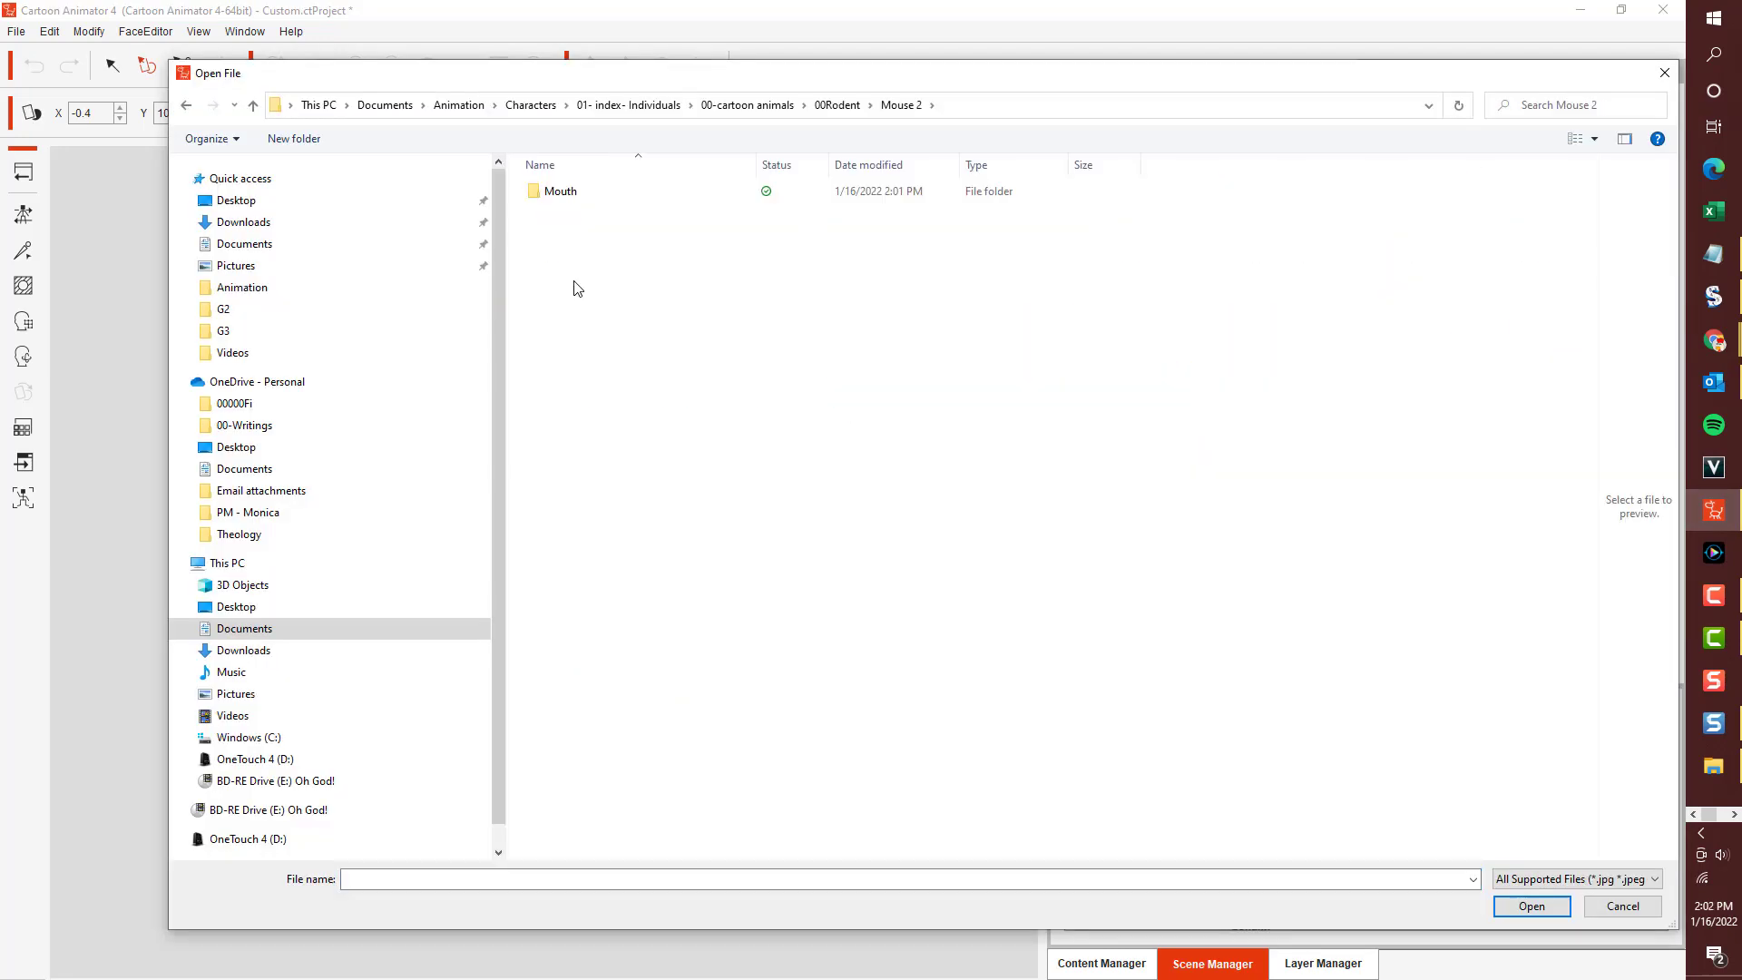
double_click(560, 194)
double_click(578, 226)
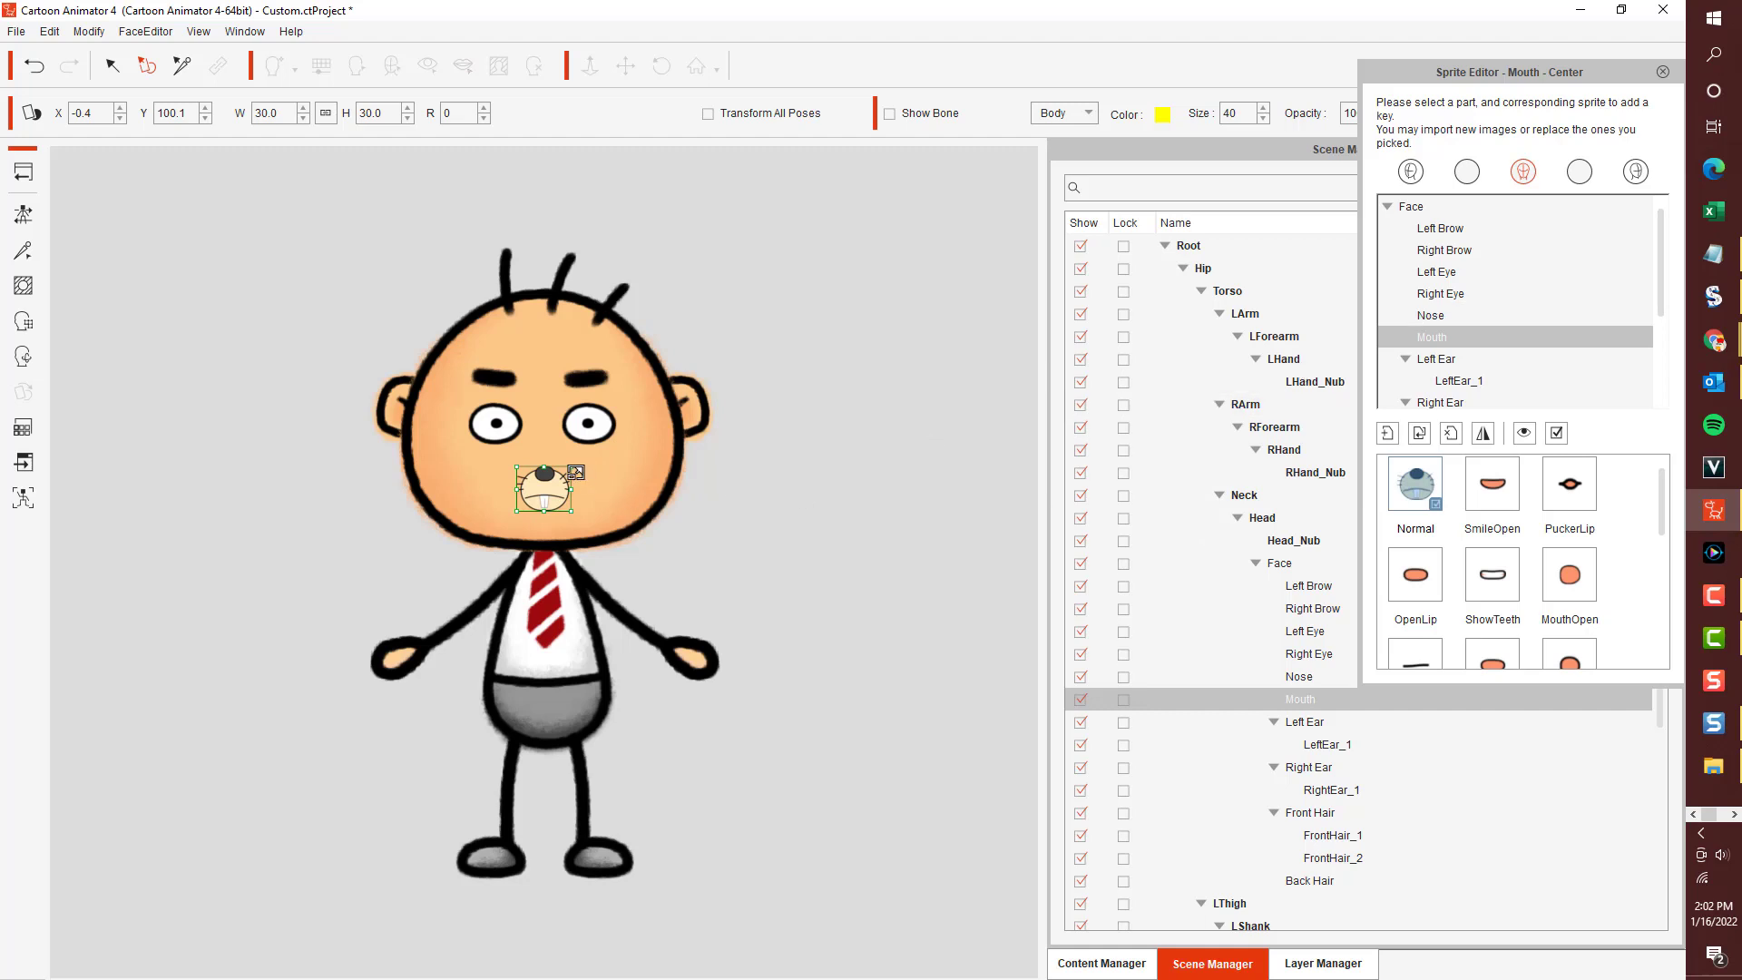
Enlarge the muzzle sprite to about 88.2 in width and height, close the Sprite Editor and nudge the muzzle slightly down and left.
drag(576, 472, 630, 427)
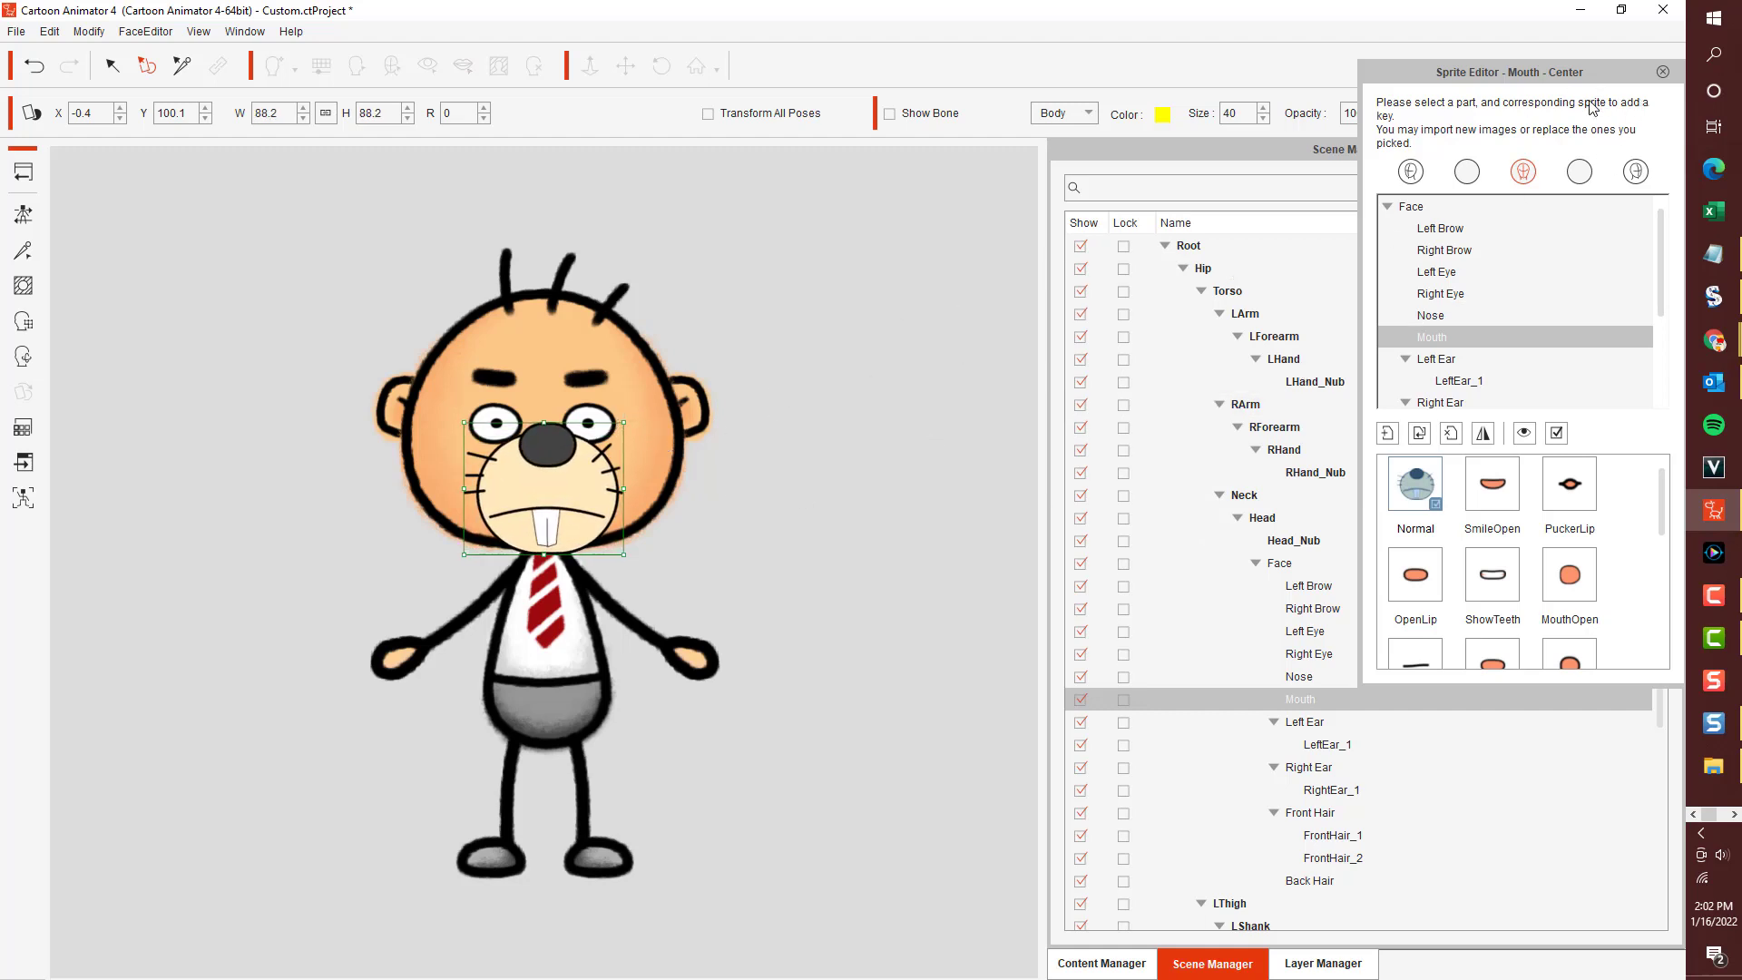
click(1663, 73)
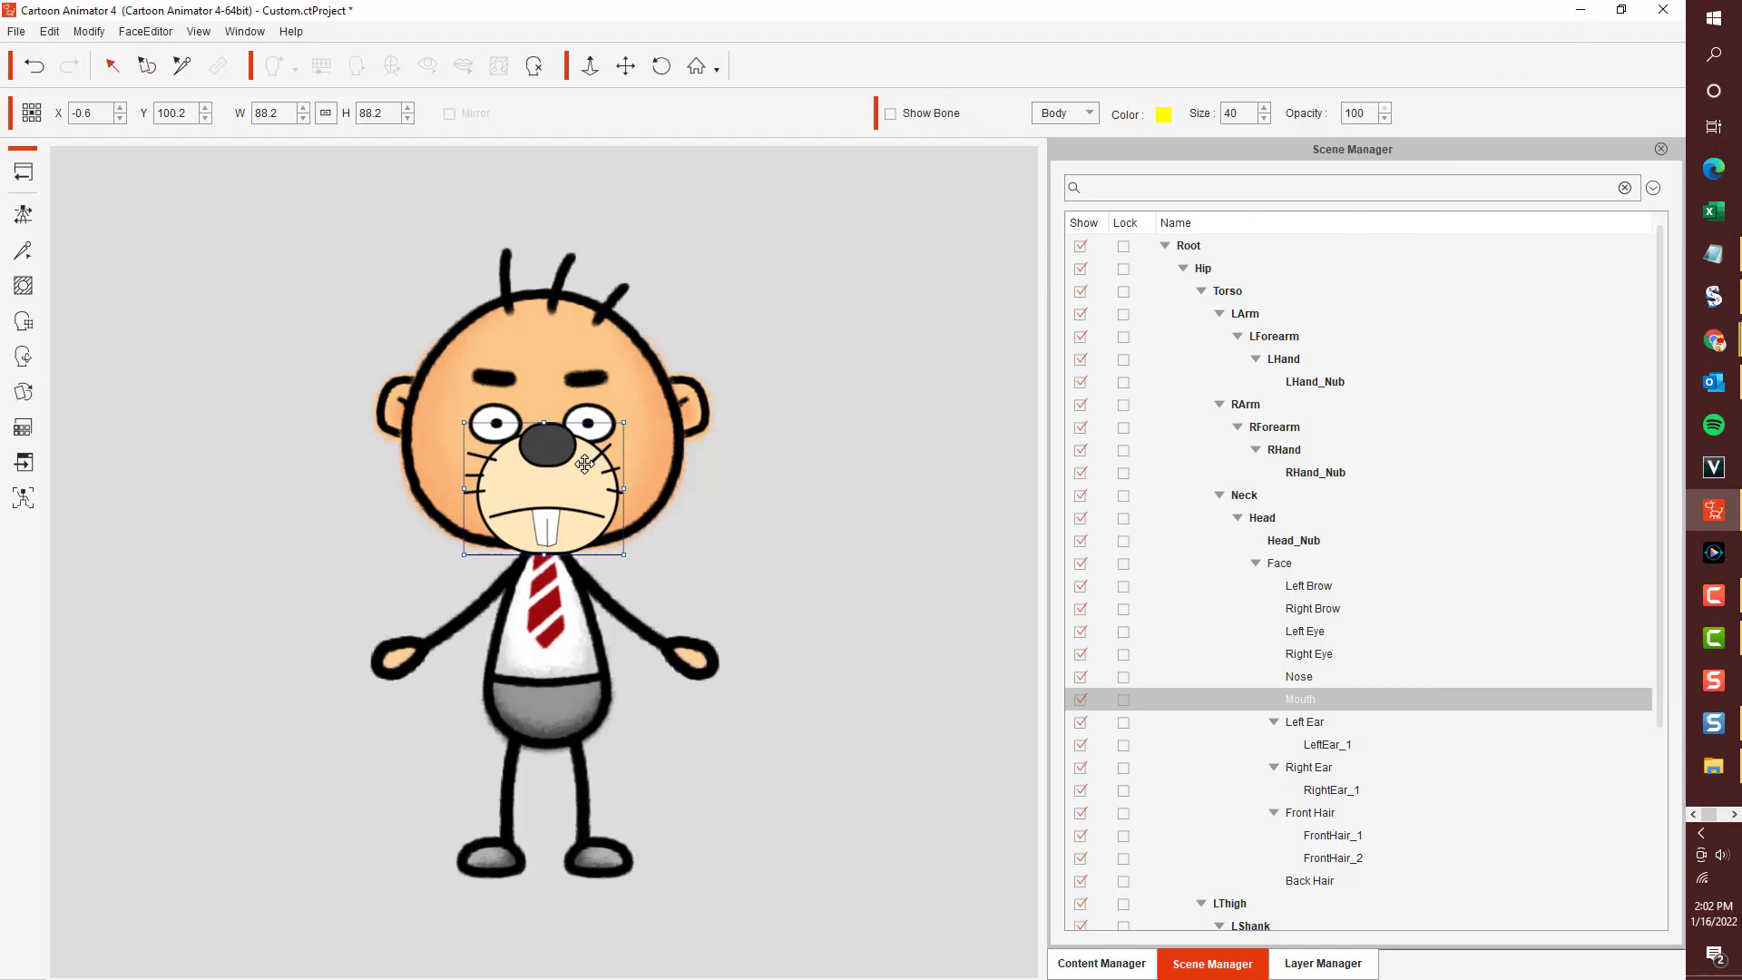
drag(585, 463, 578, 465)
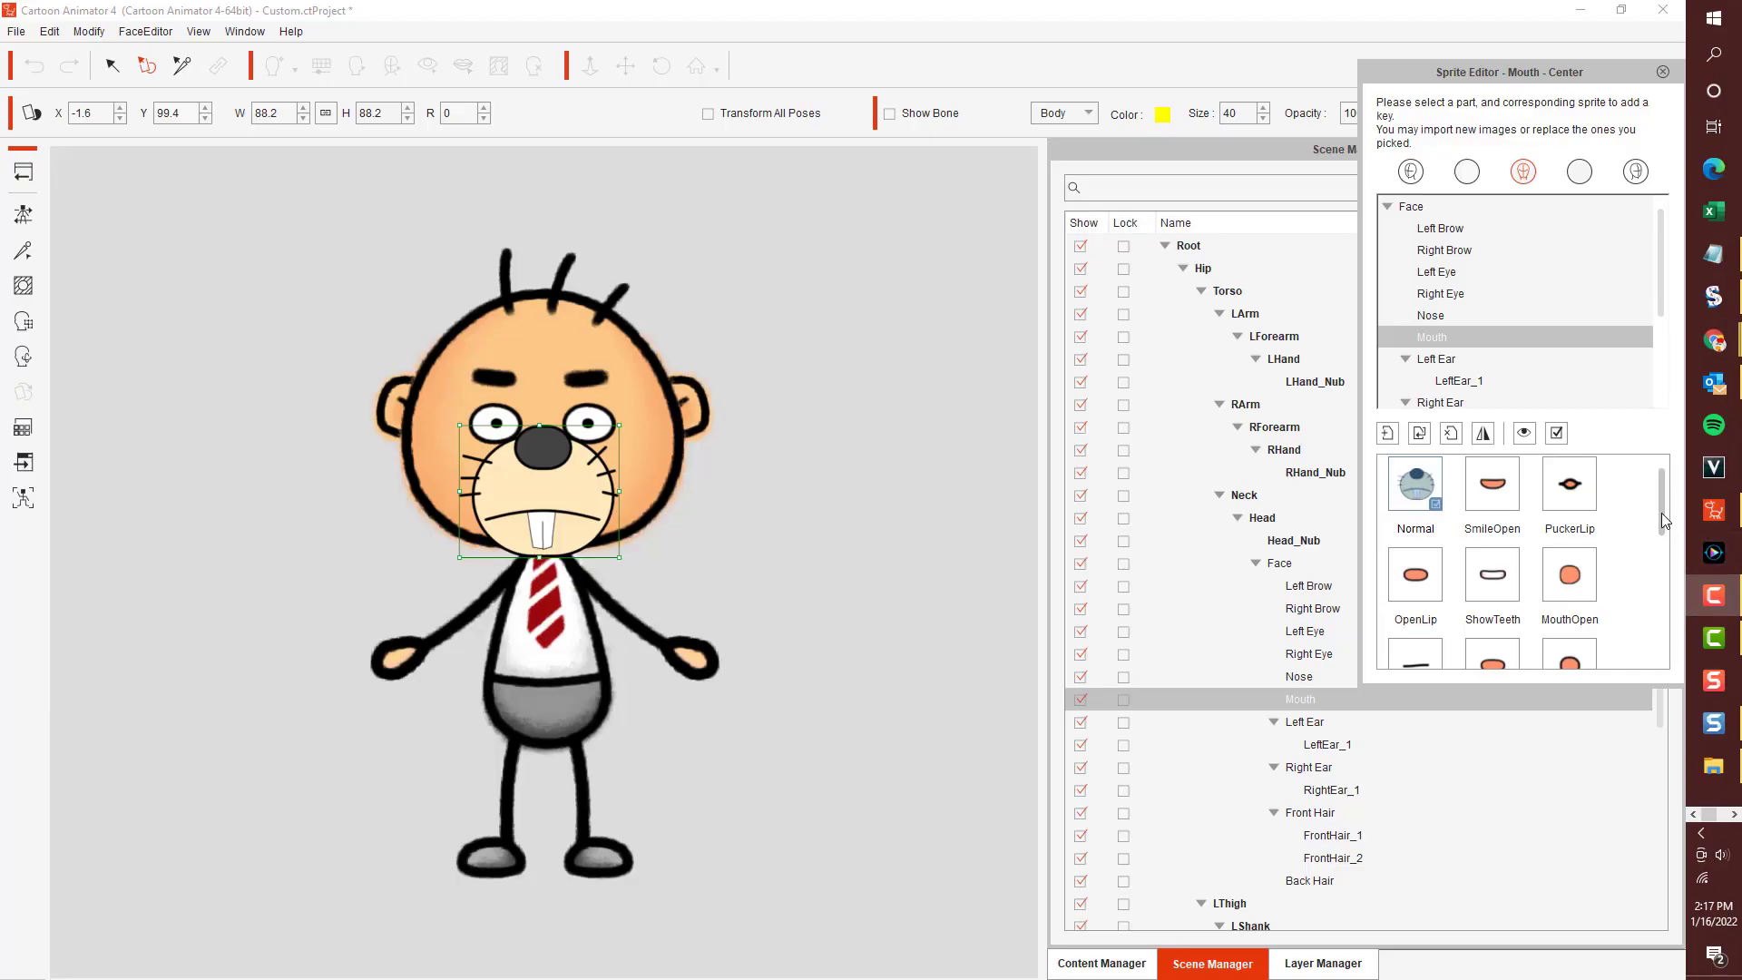
Replace the second Normal mouth sprite, just before Ah_I, with the Normal image from the Mouth folder.
drag(1664, 520, 1656, 646)
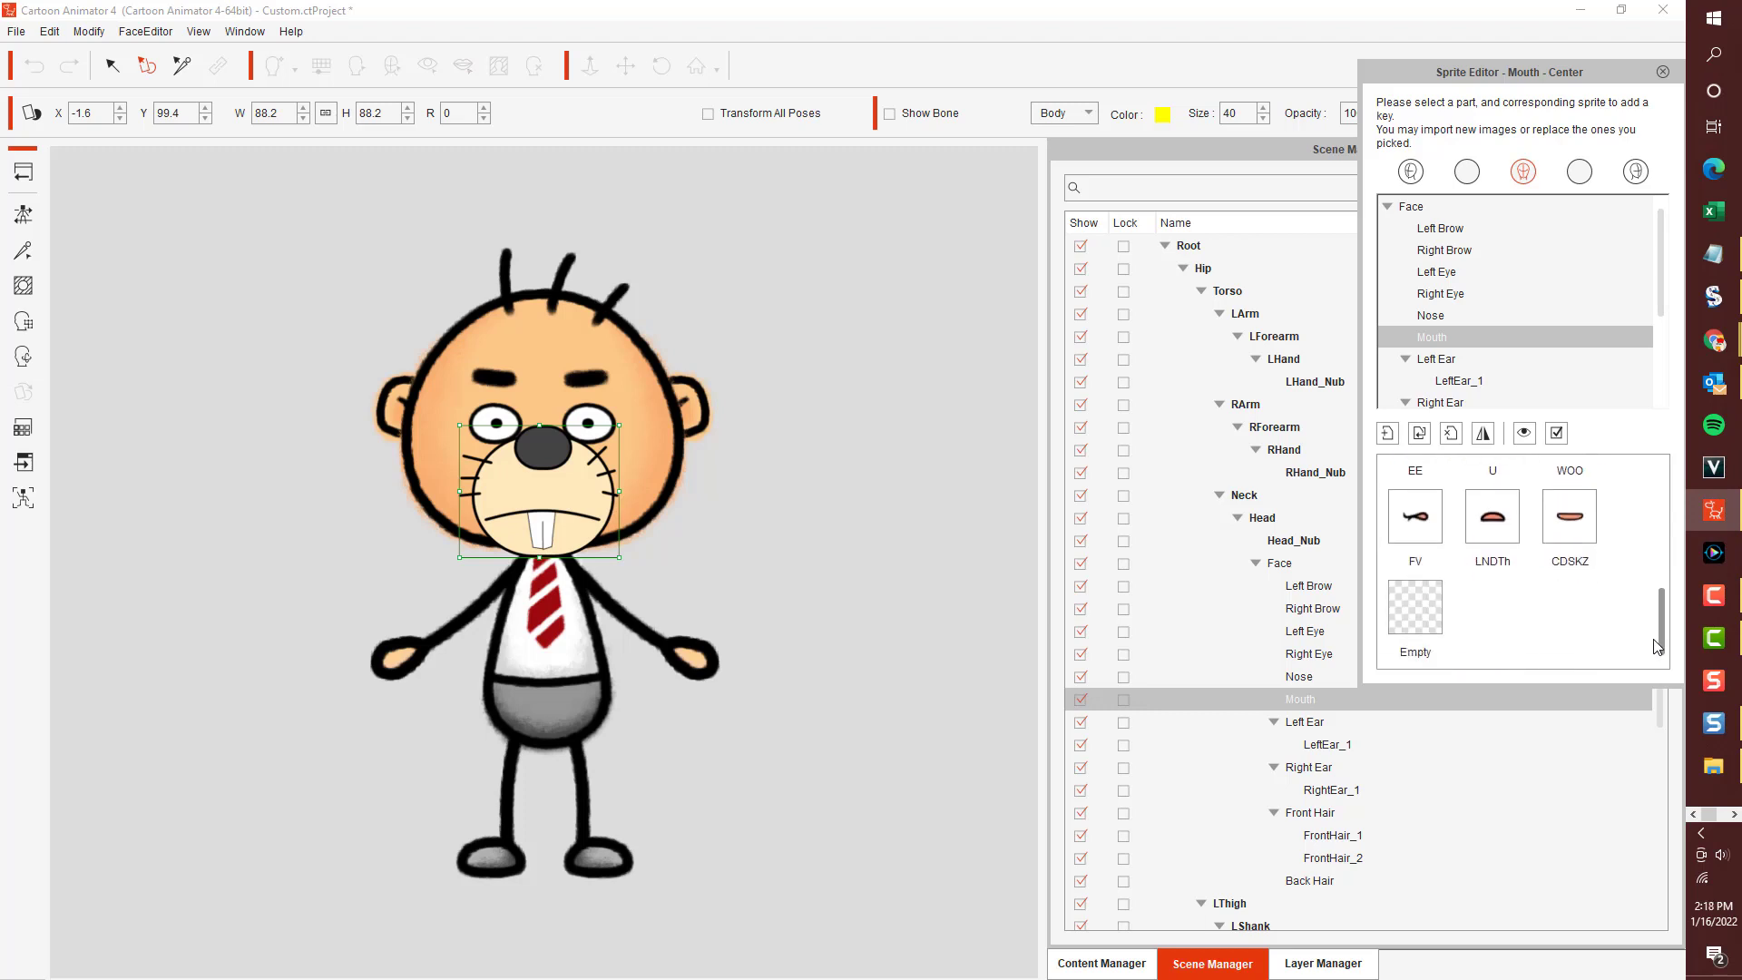
scroll(1649, 638, up, 2)
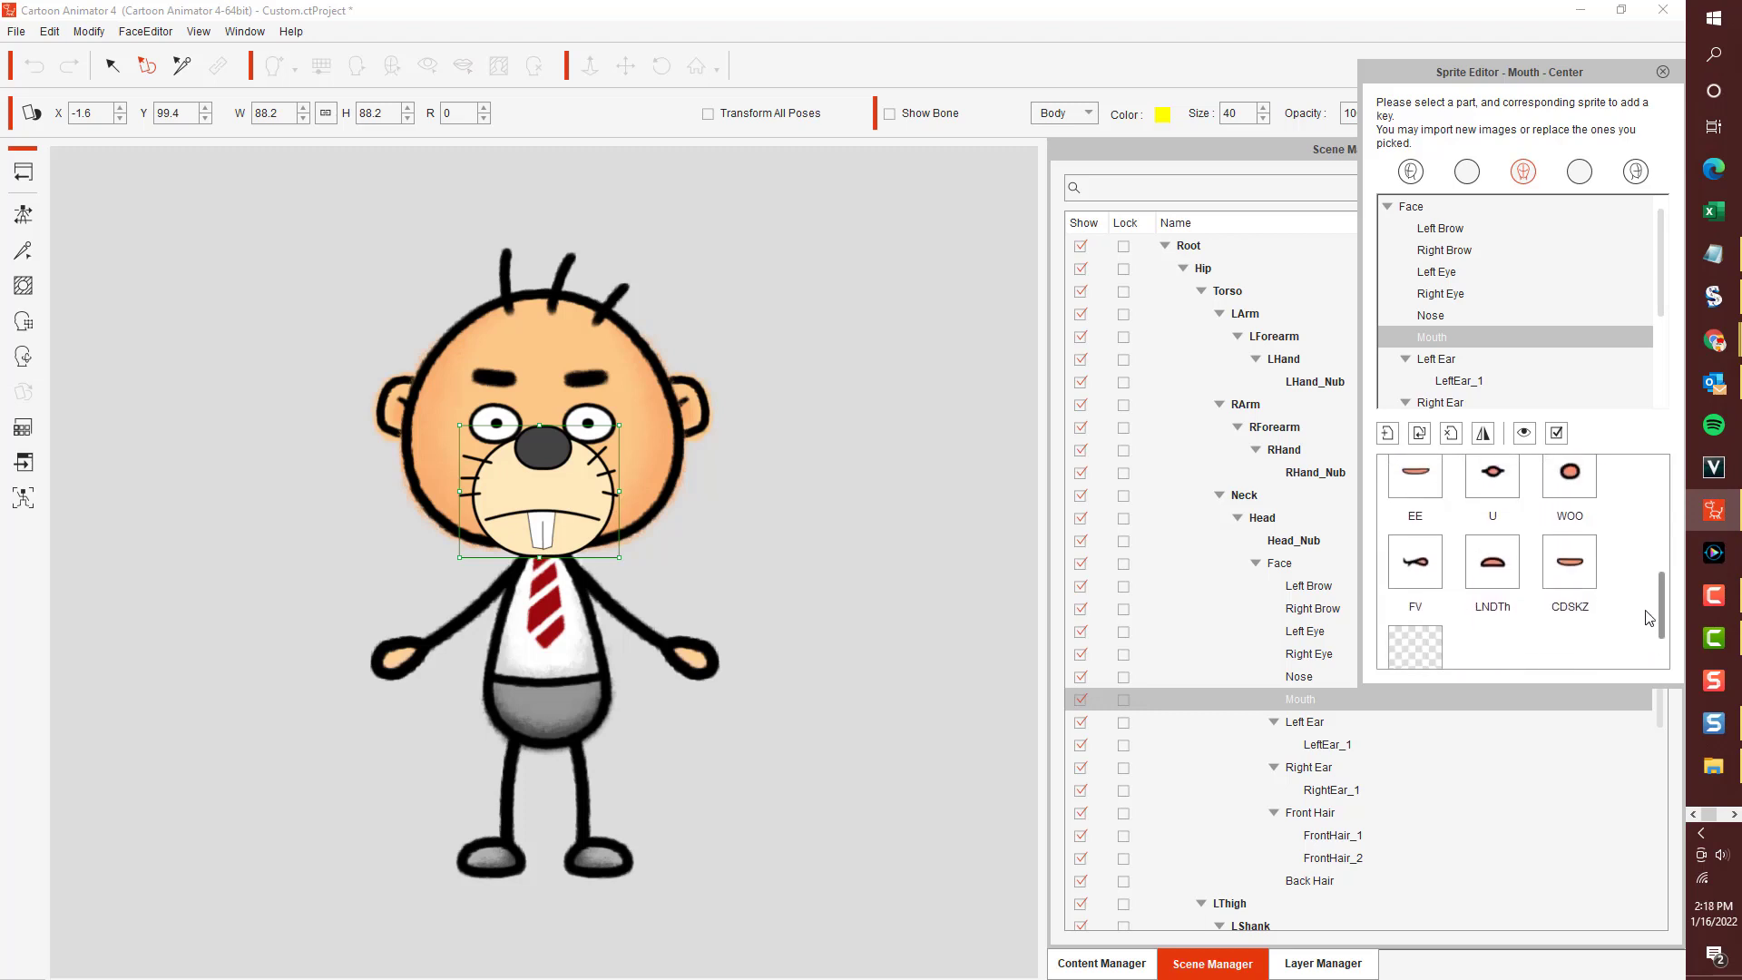
scroll(1649, 649, down, 2)
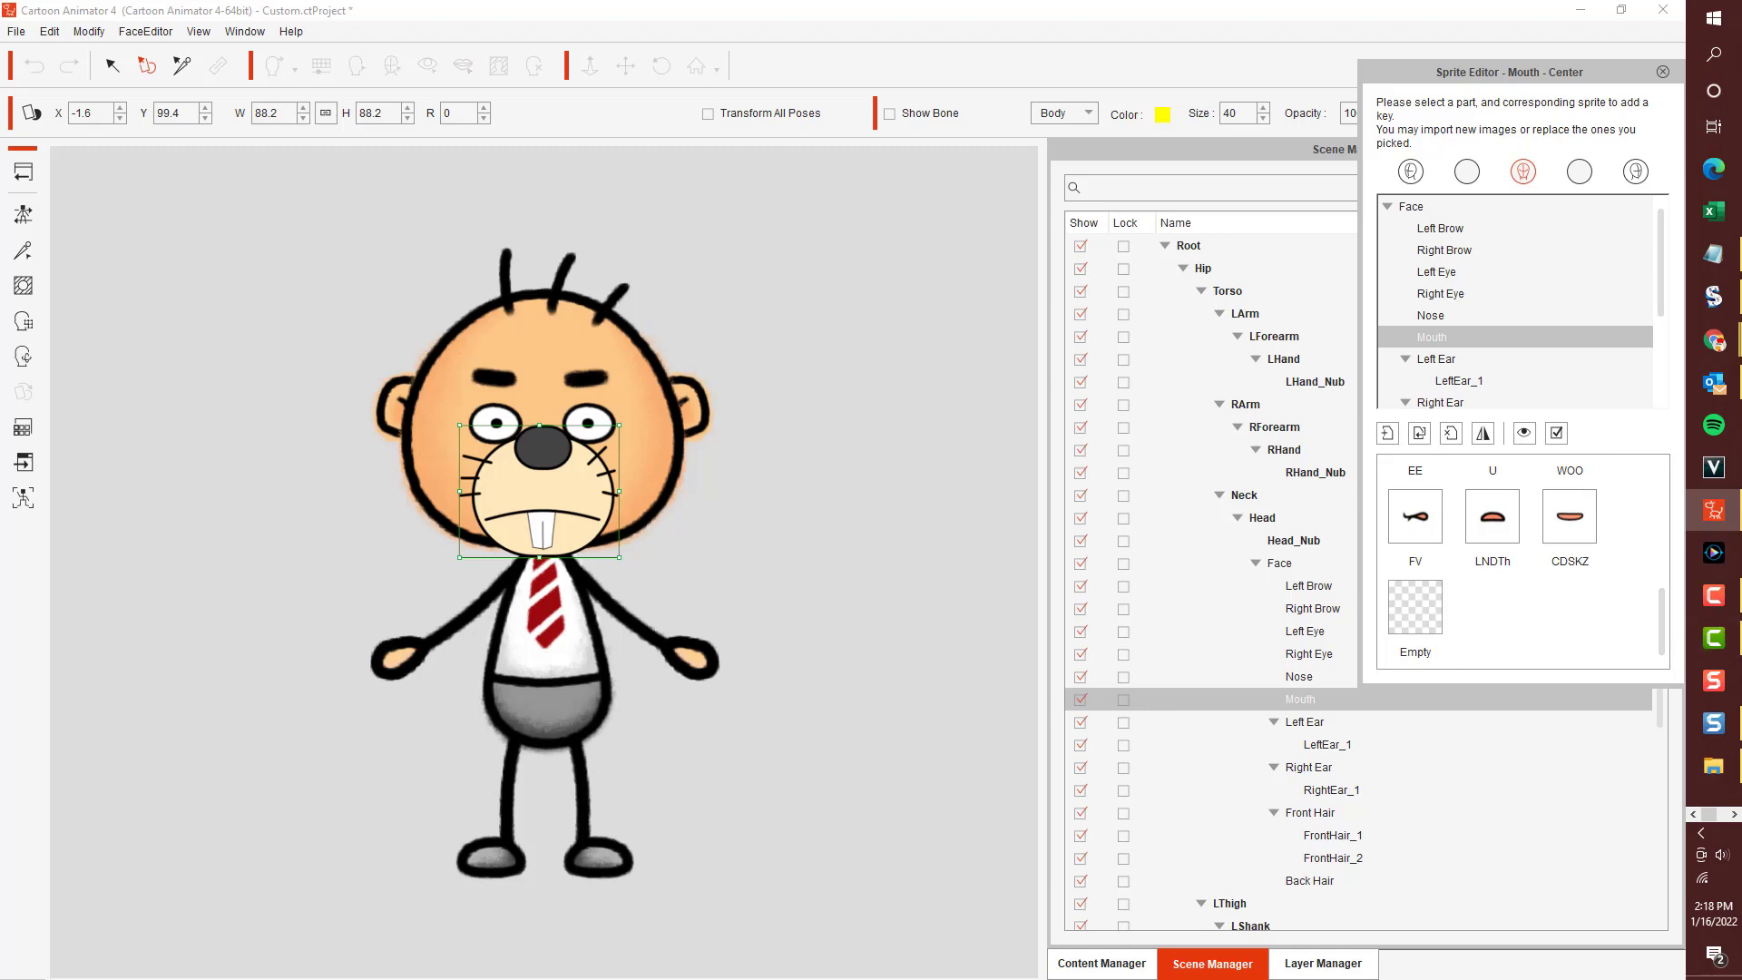
scroll(1542, 562, up, 5)
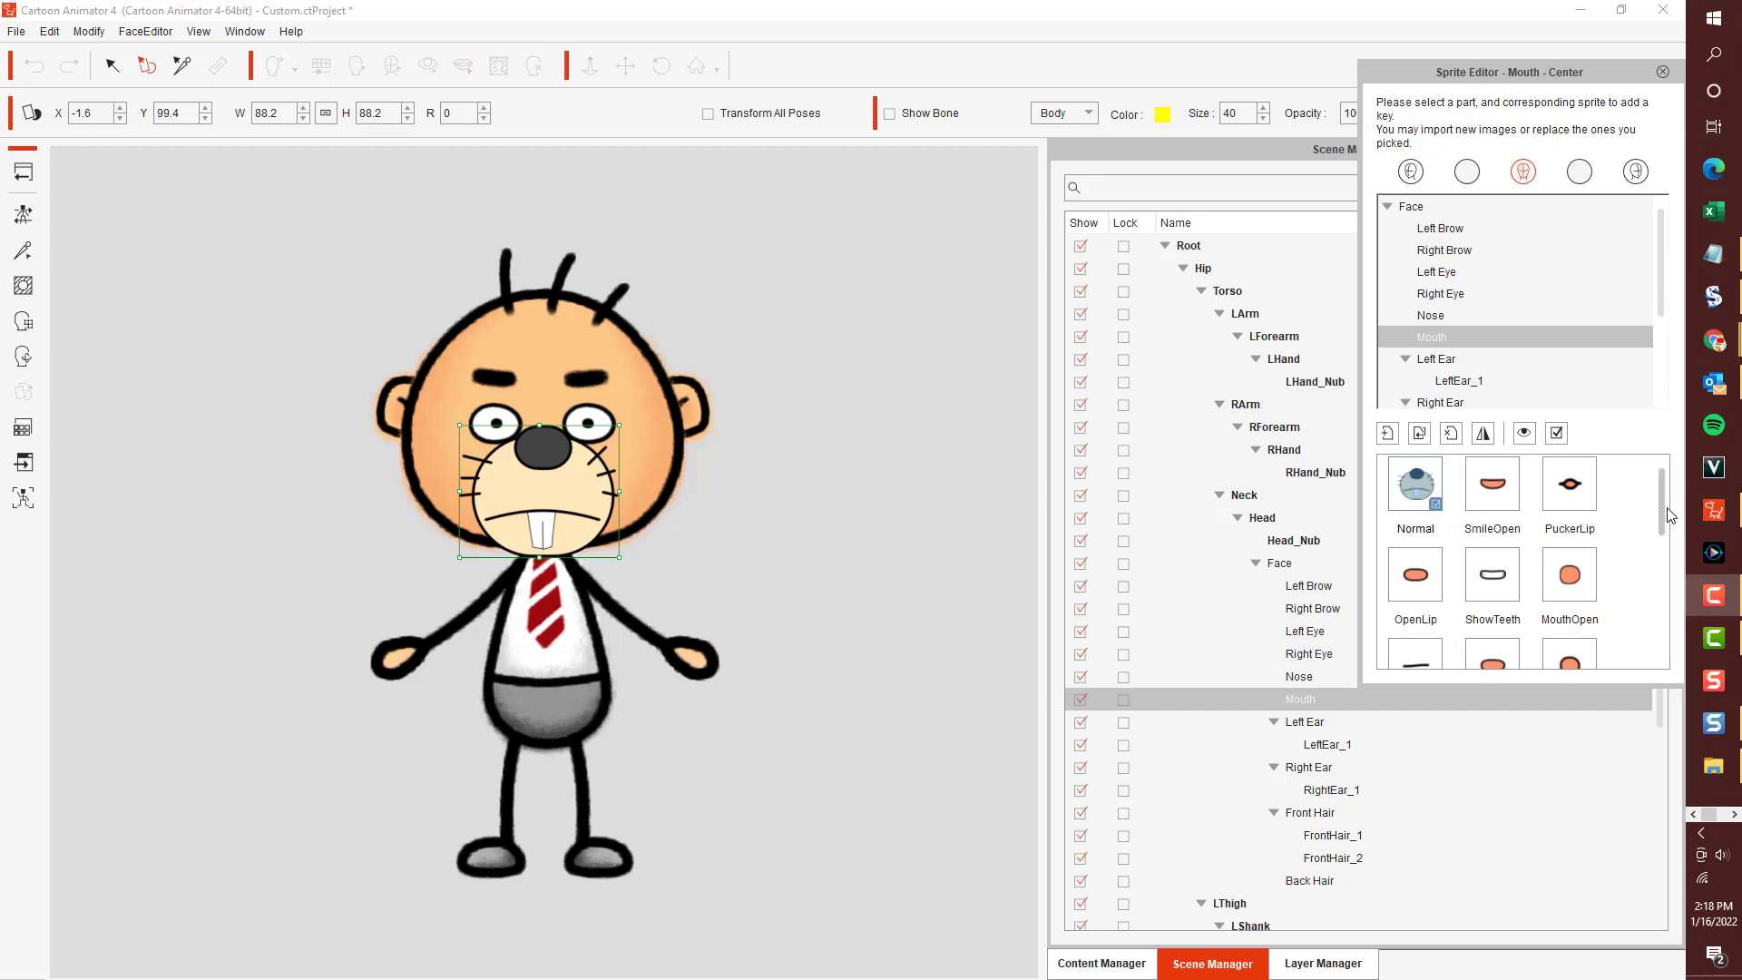
drag(1663, 508, 1663, 533)
click(1442, 592)
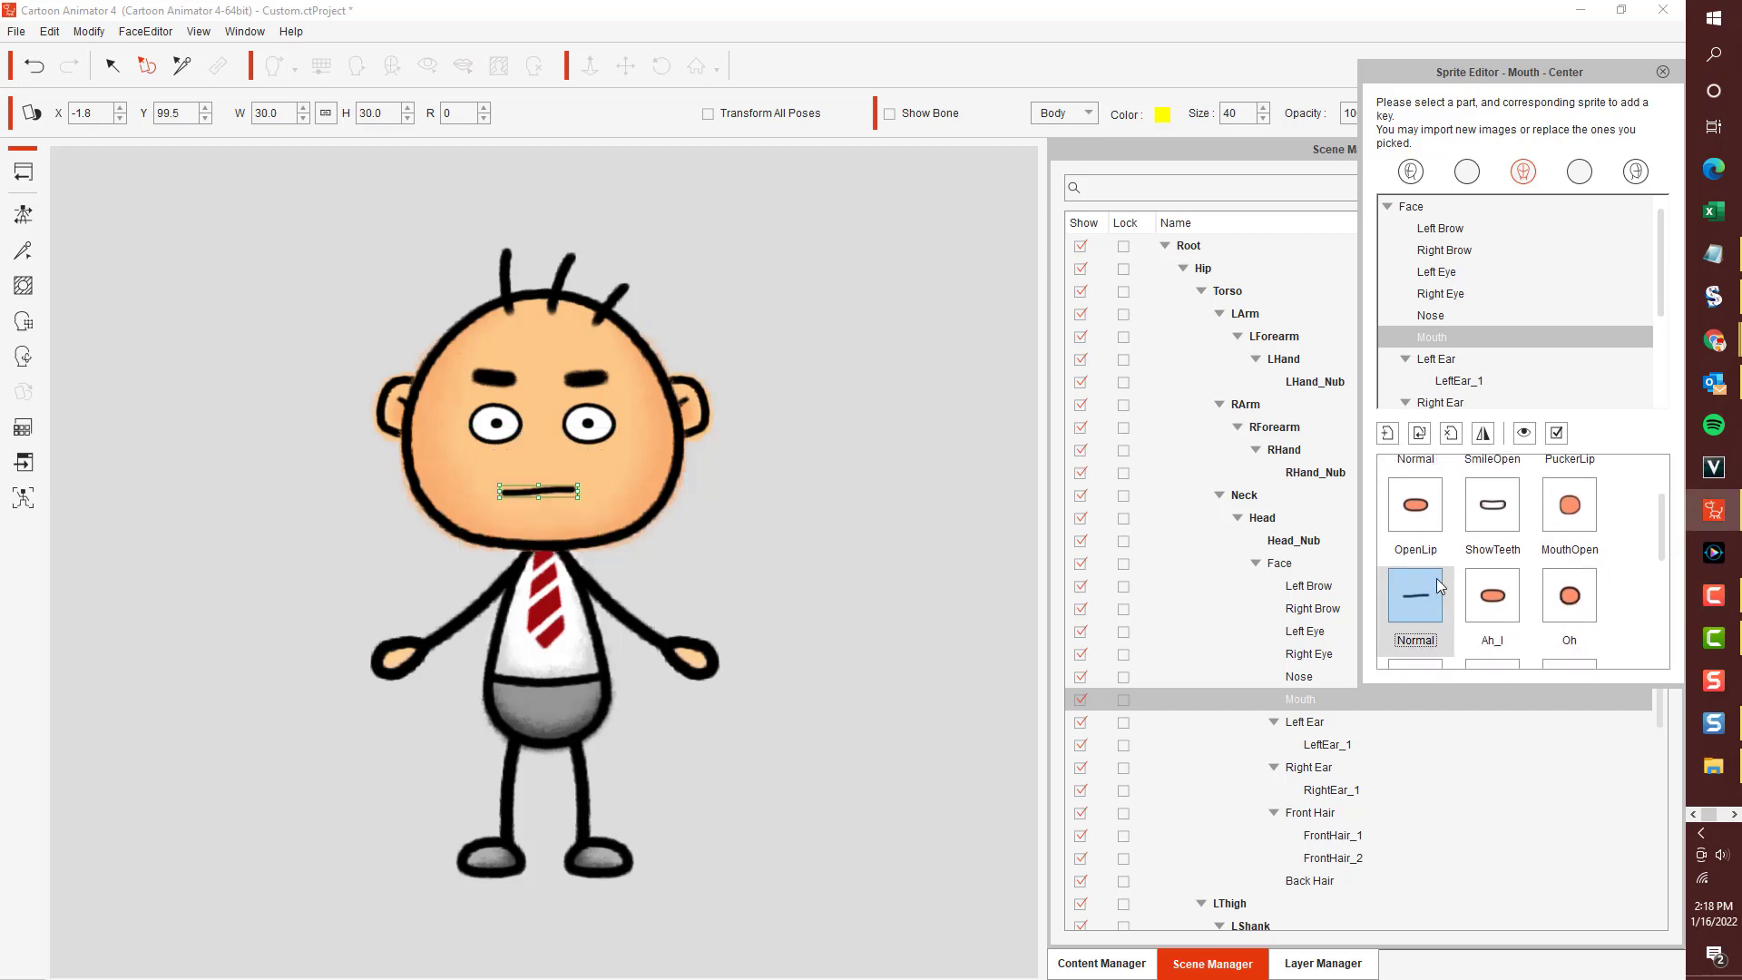
click(1420, 437)
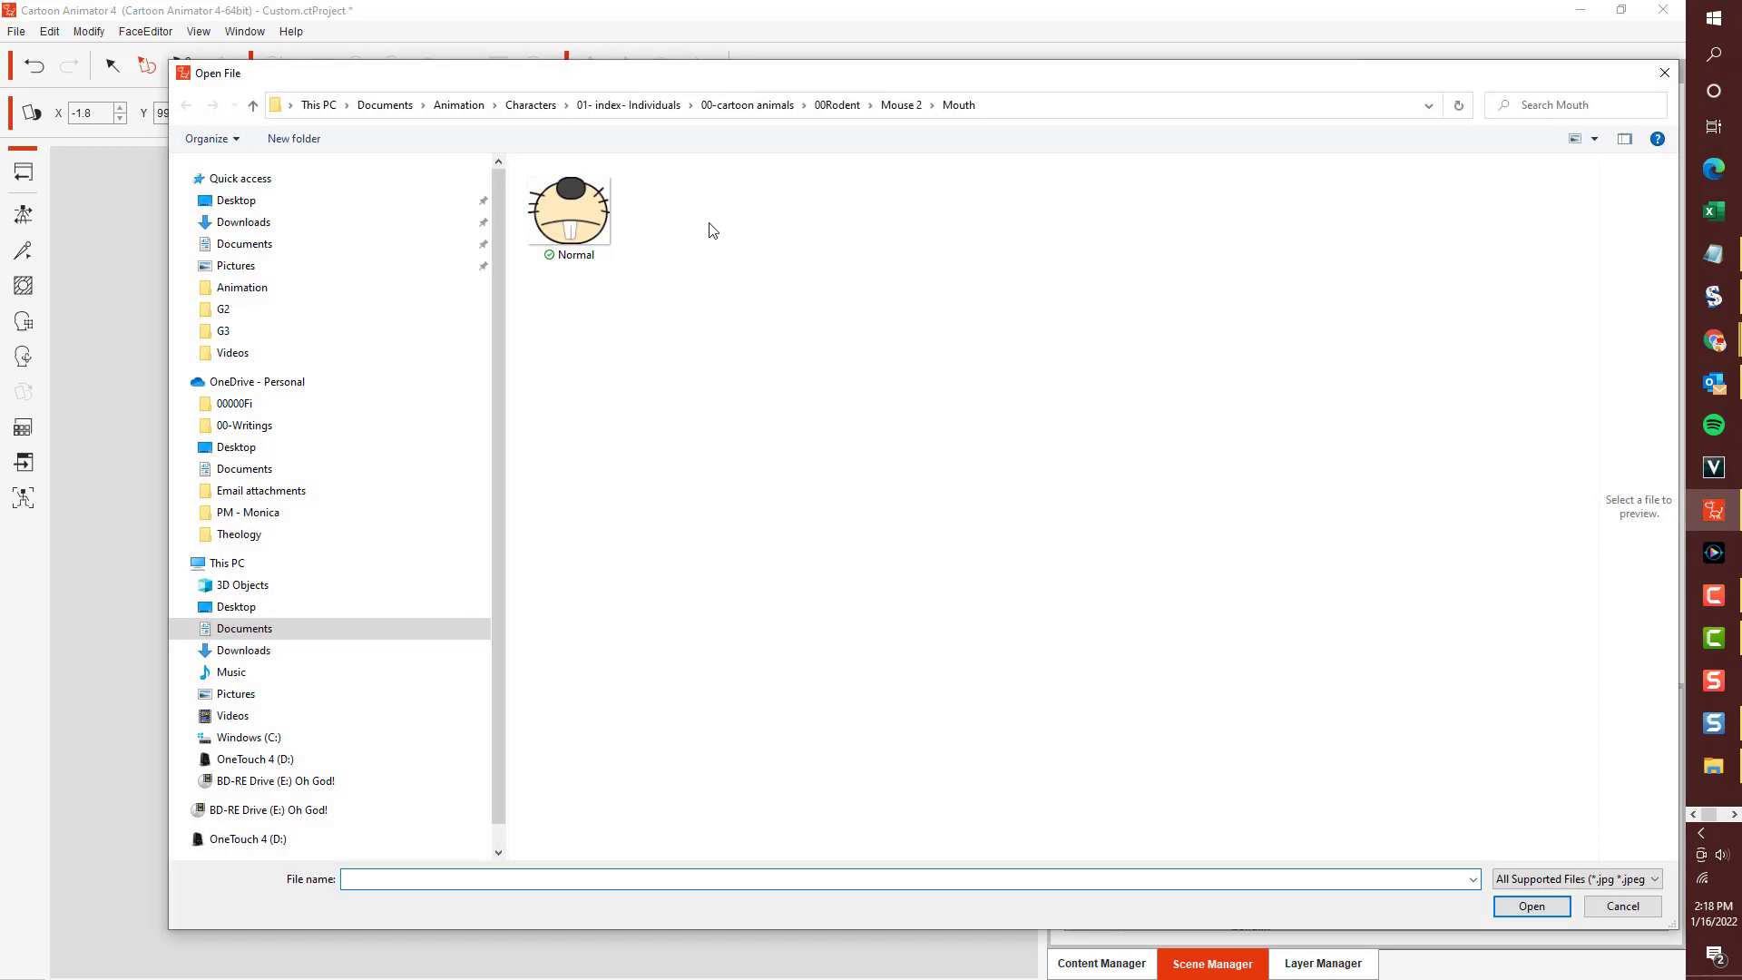
double_click(602, 219)
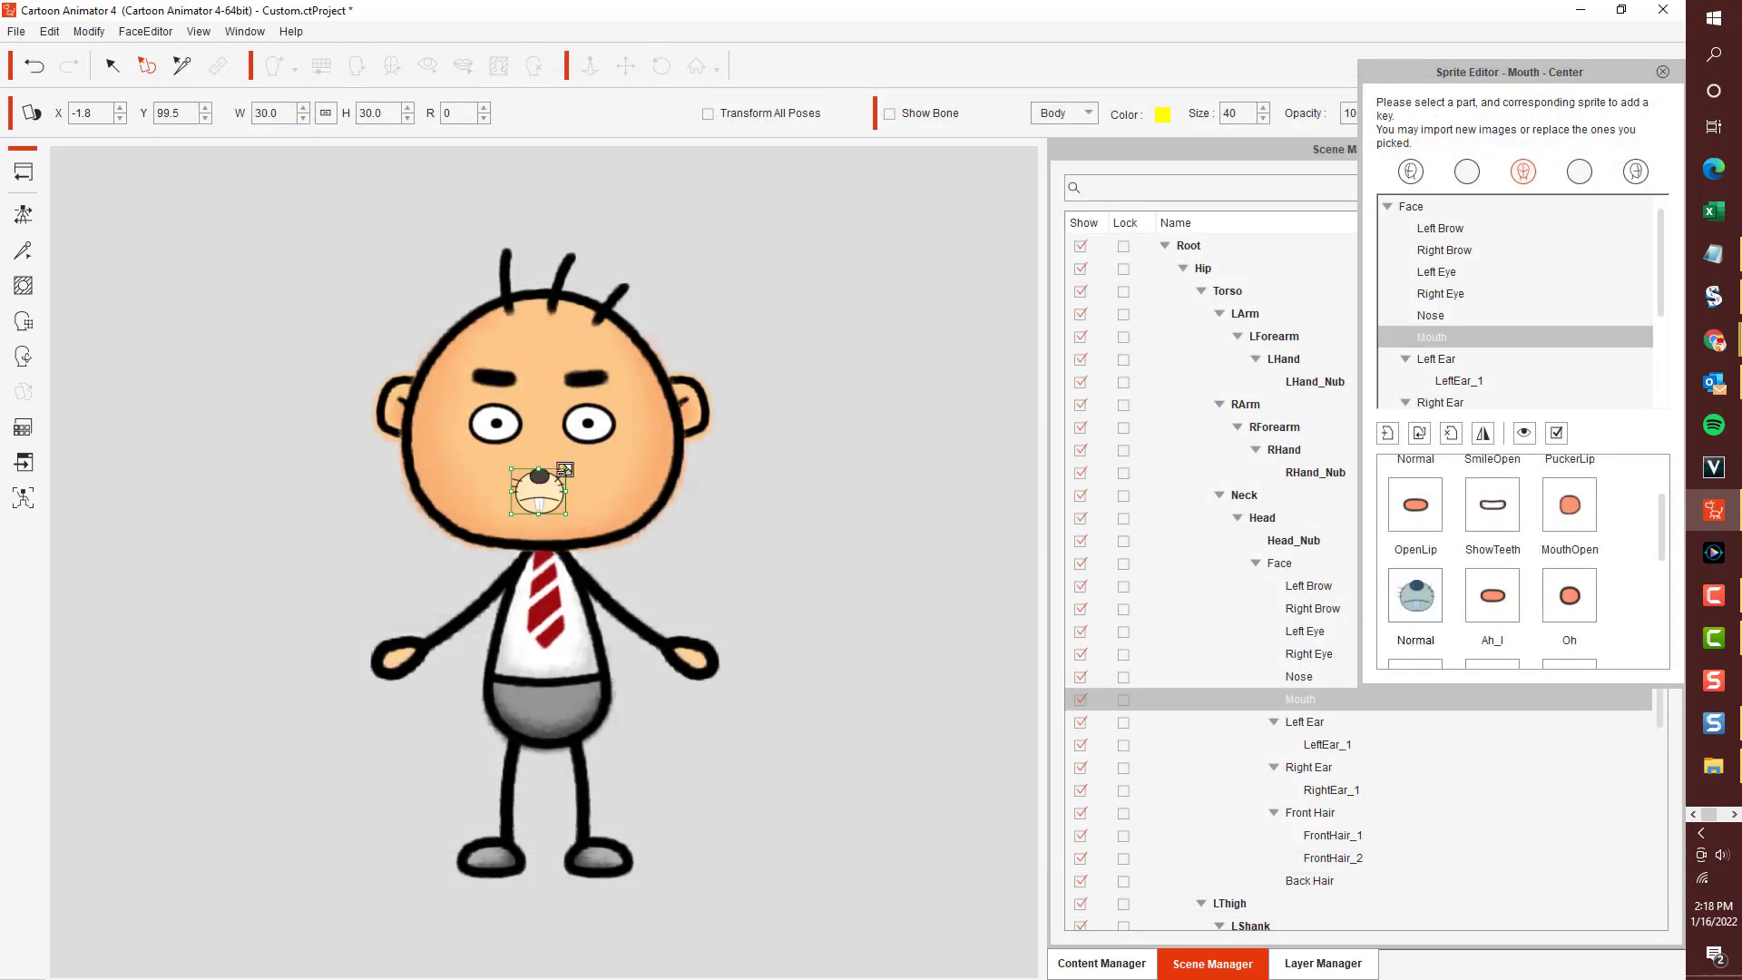
Enlarge the second Normal muzzle sprite to about 86.3 in width and height, comparing it with the first Normal sprite.
drag(567, 468, 614, 426)
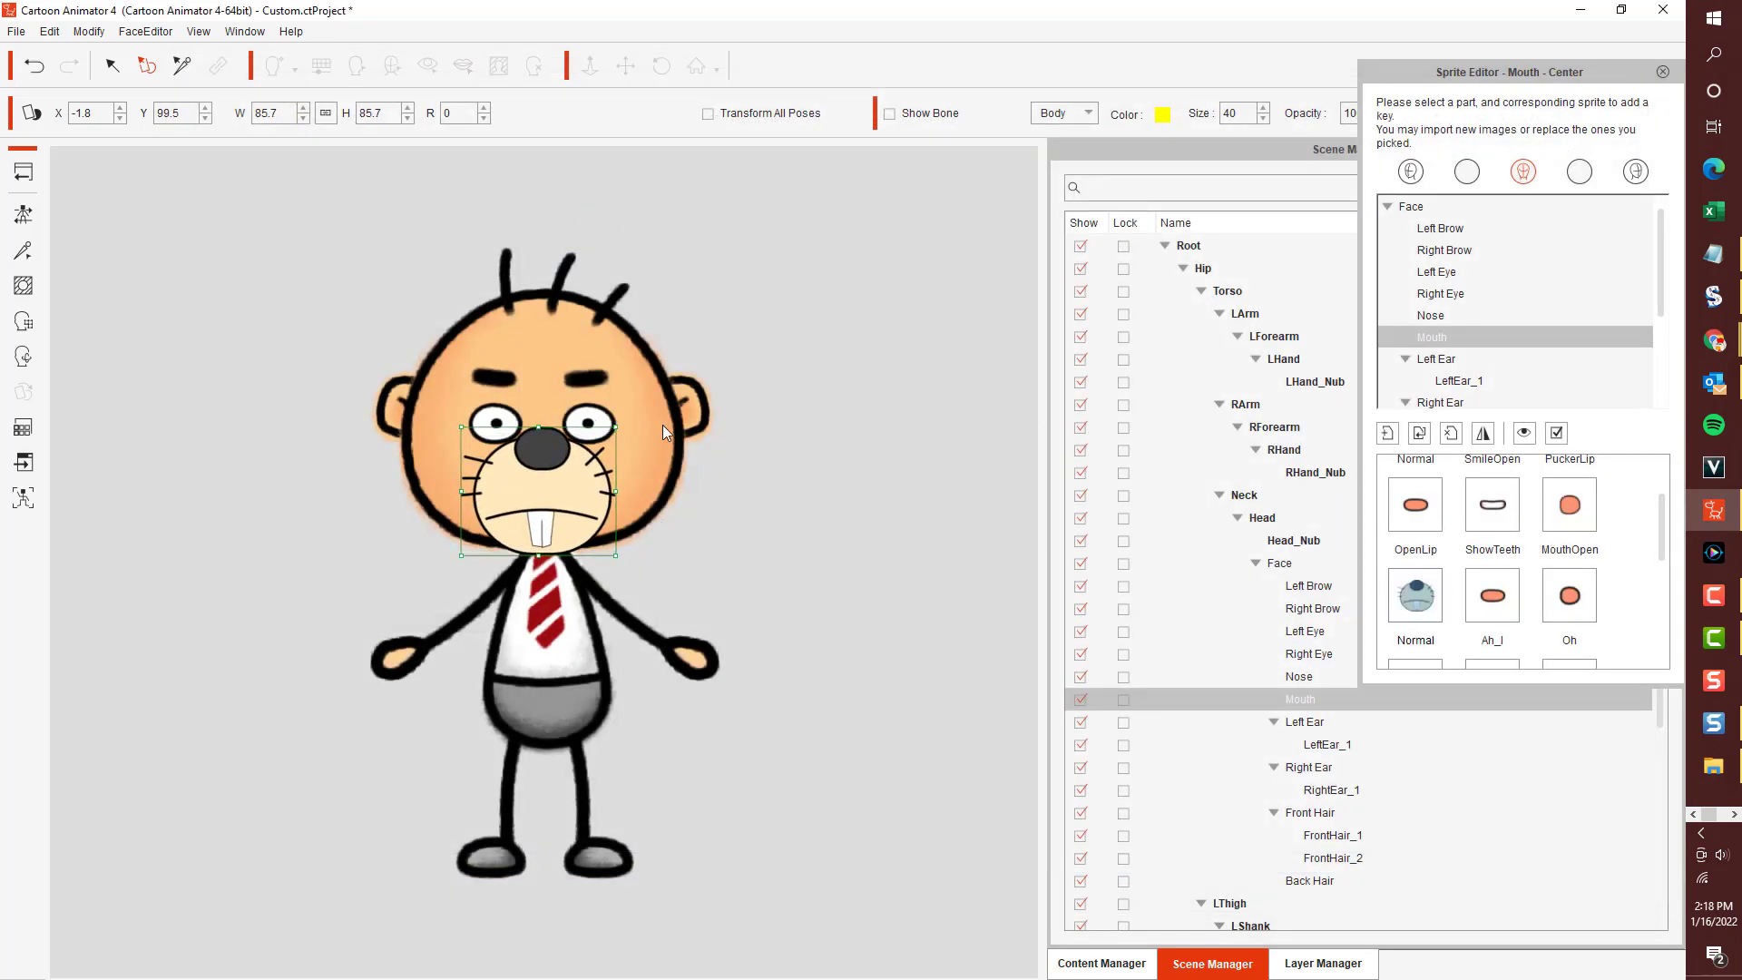
scroll(1469, 495, up, 1)
click(1413, 489)
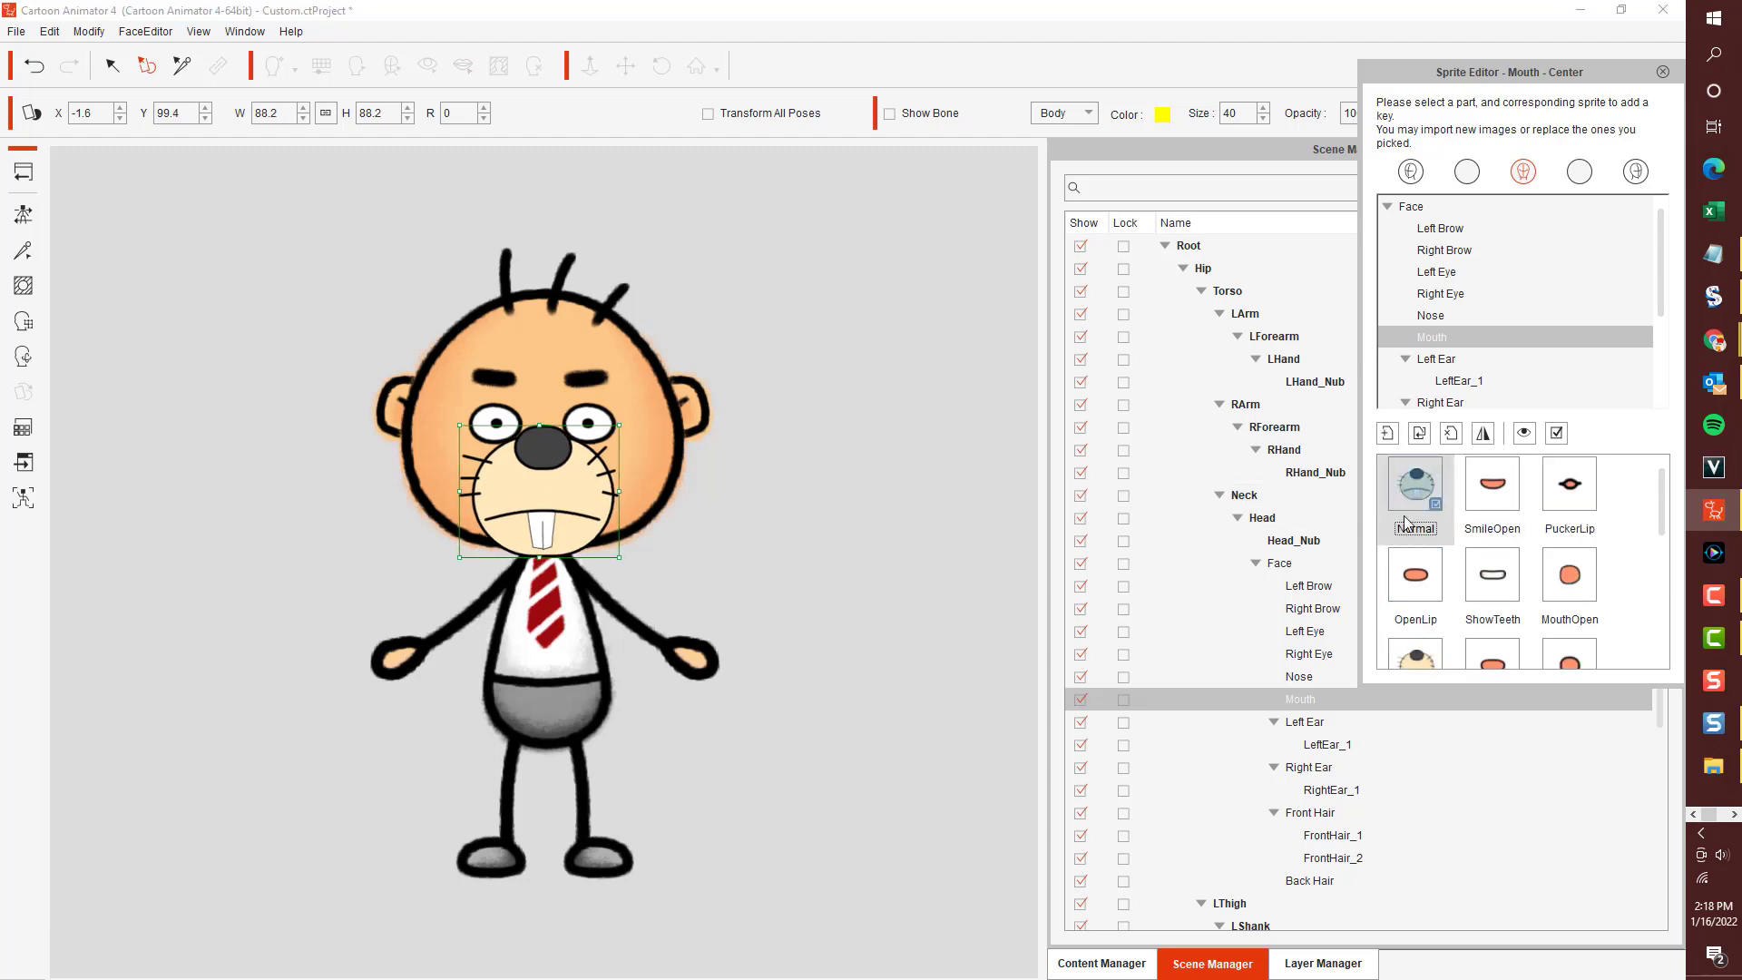
scroll(1442, 581, down, 3)
click(1415, 490)
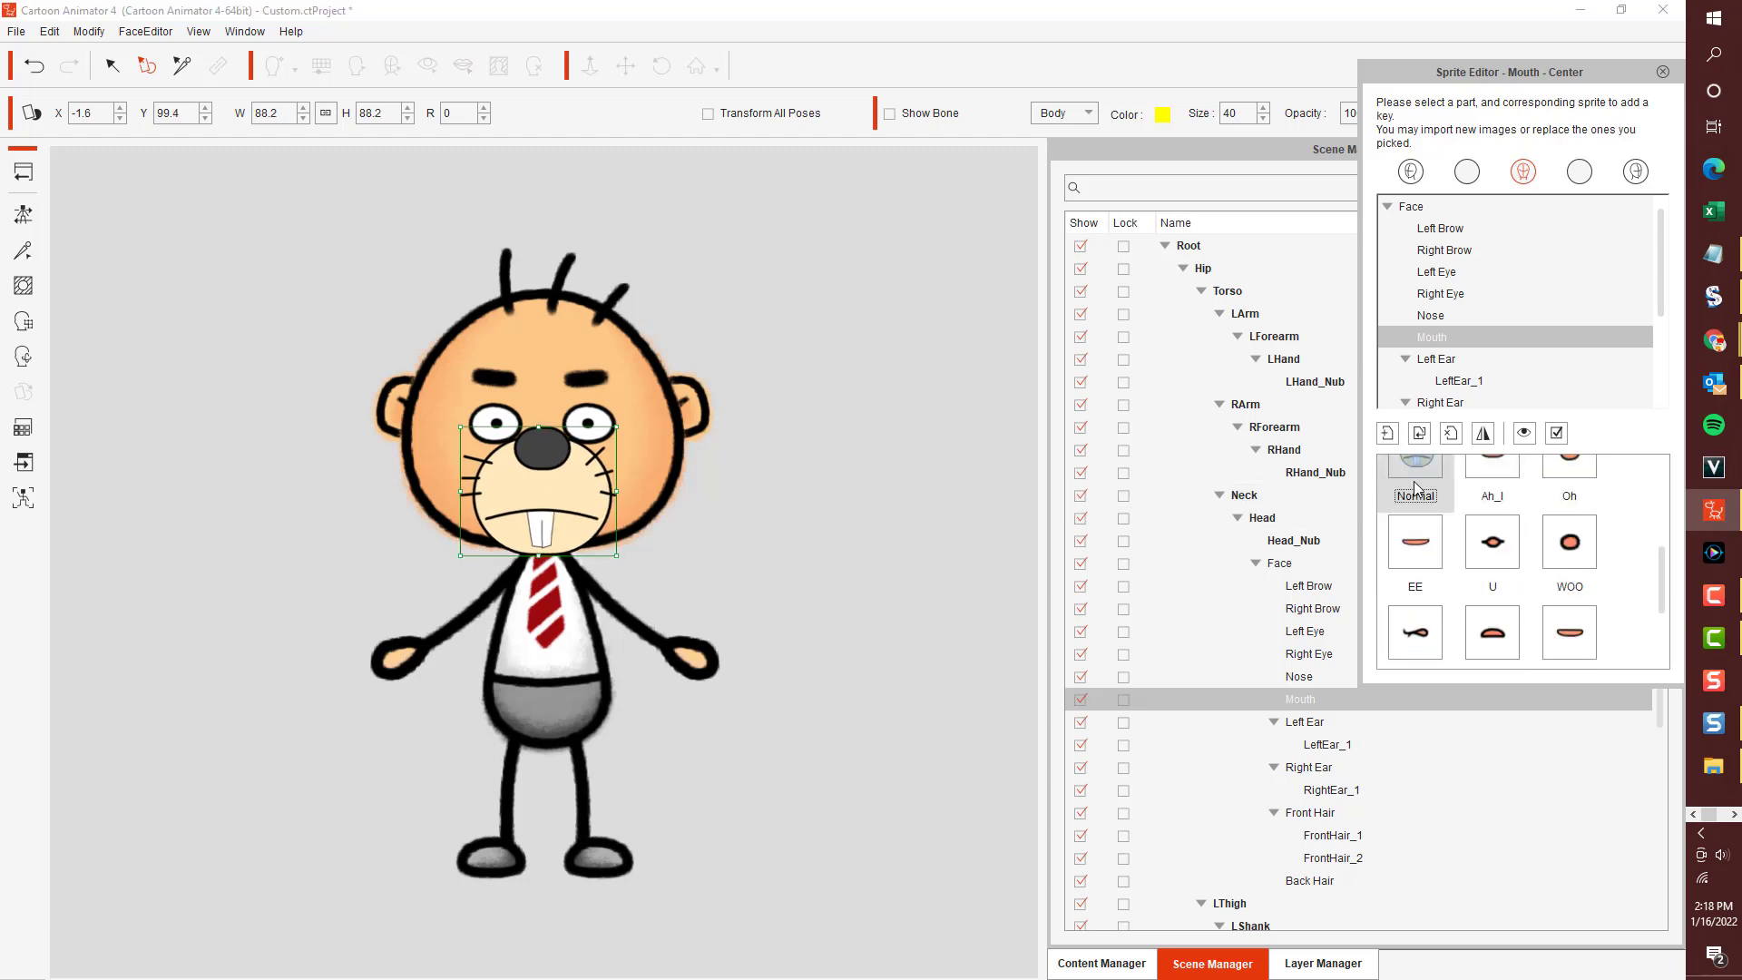
scroll(1415, 508, up, 1)
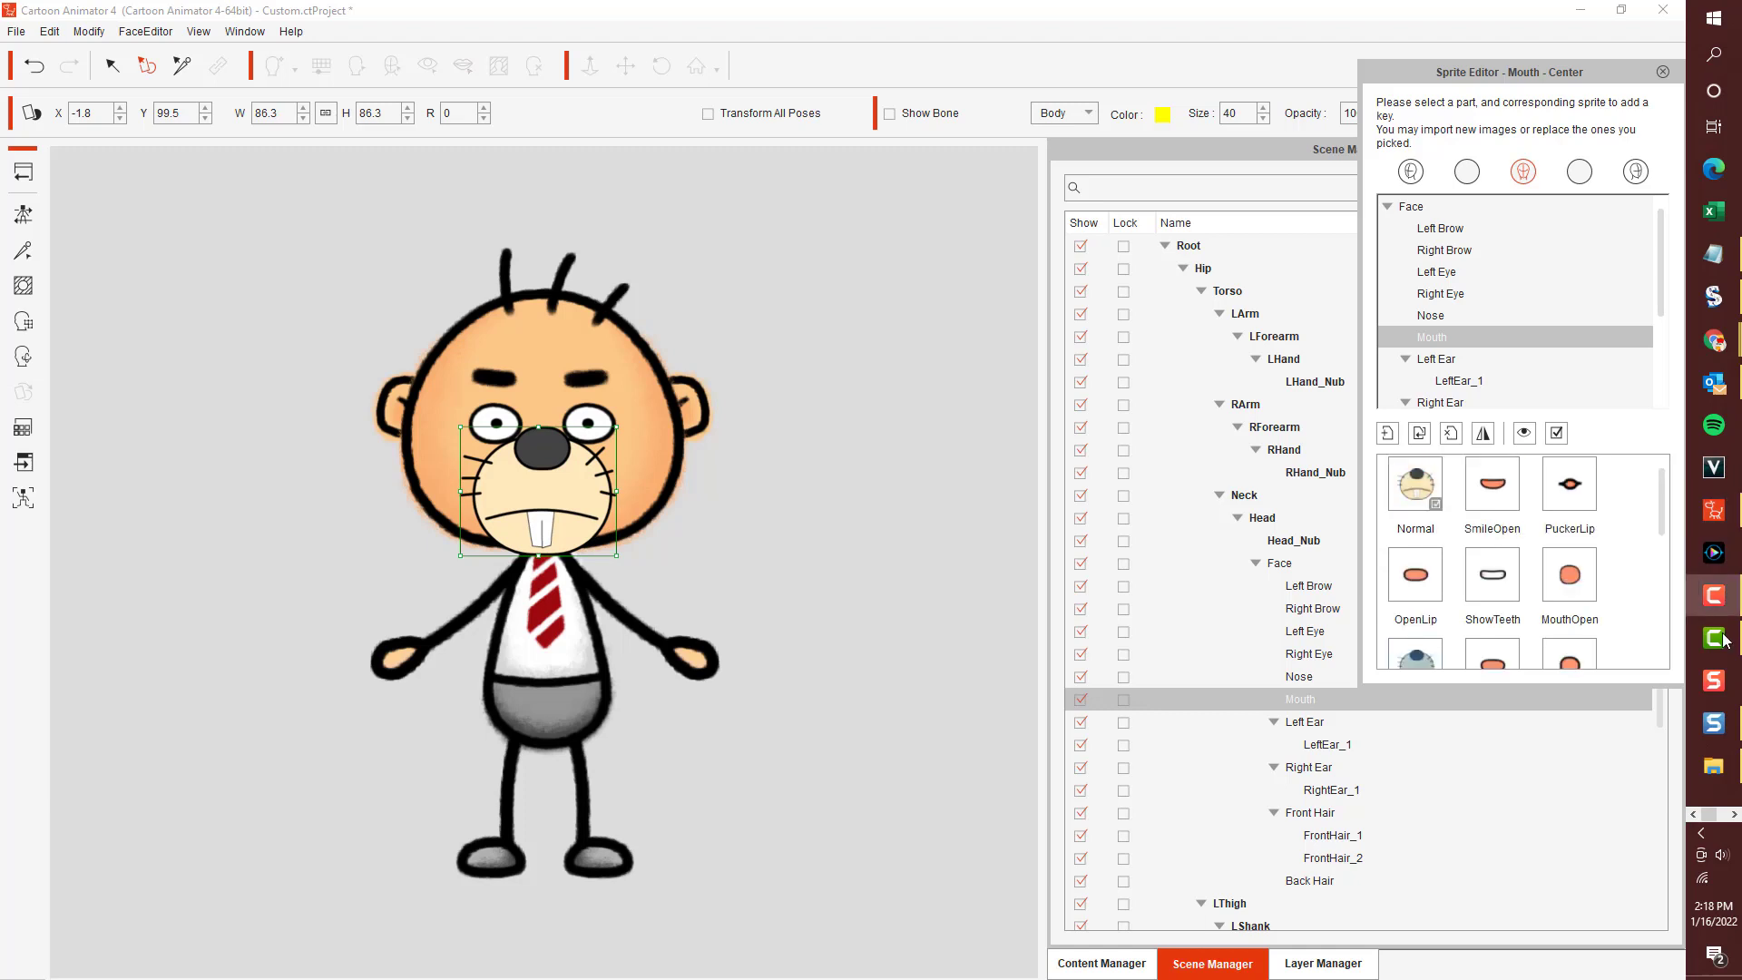
Switch to Snagit Editor and duplicate the Normal muzzle image for a new mouth shape.
click(1713, 722)
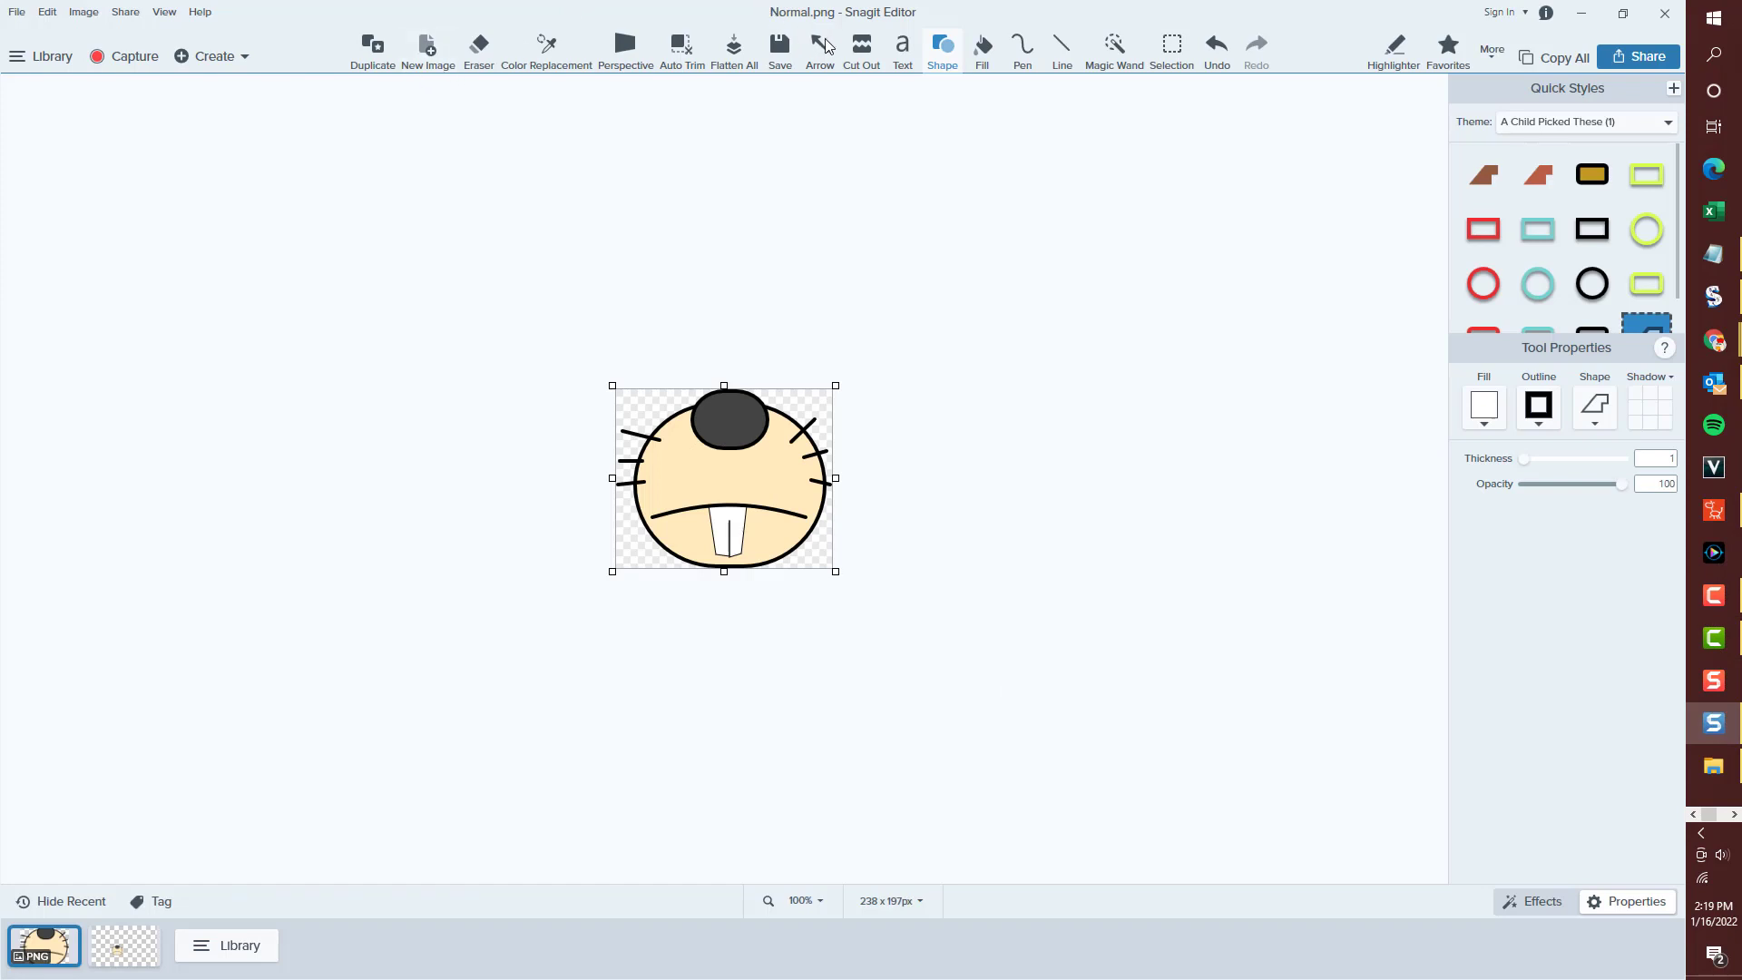
click(368, 62)
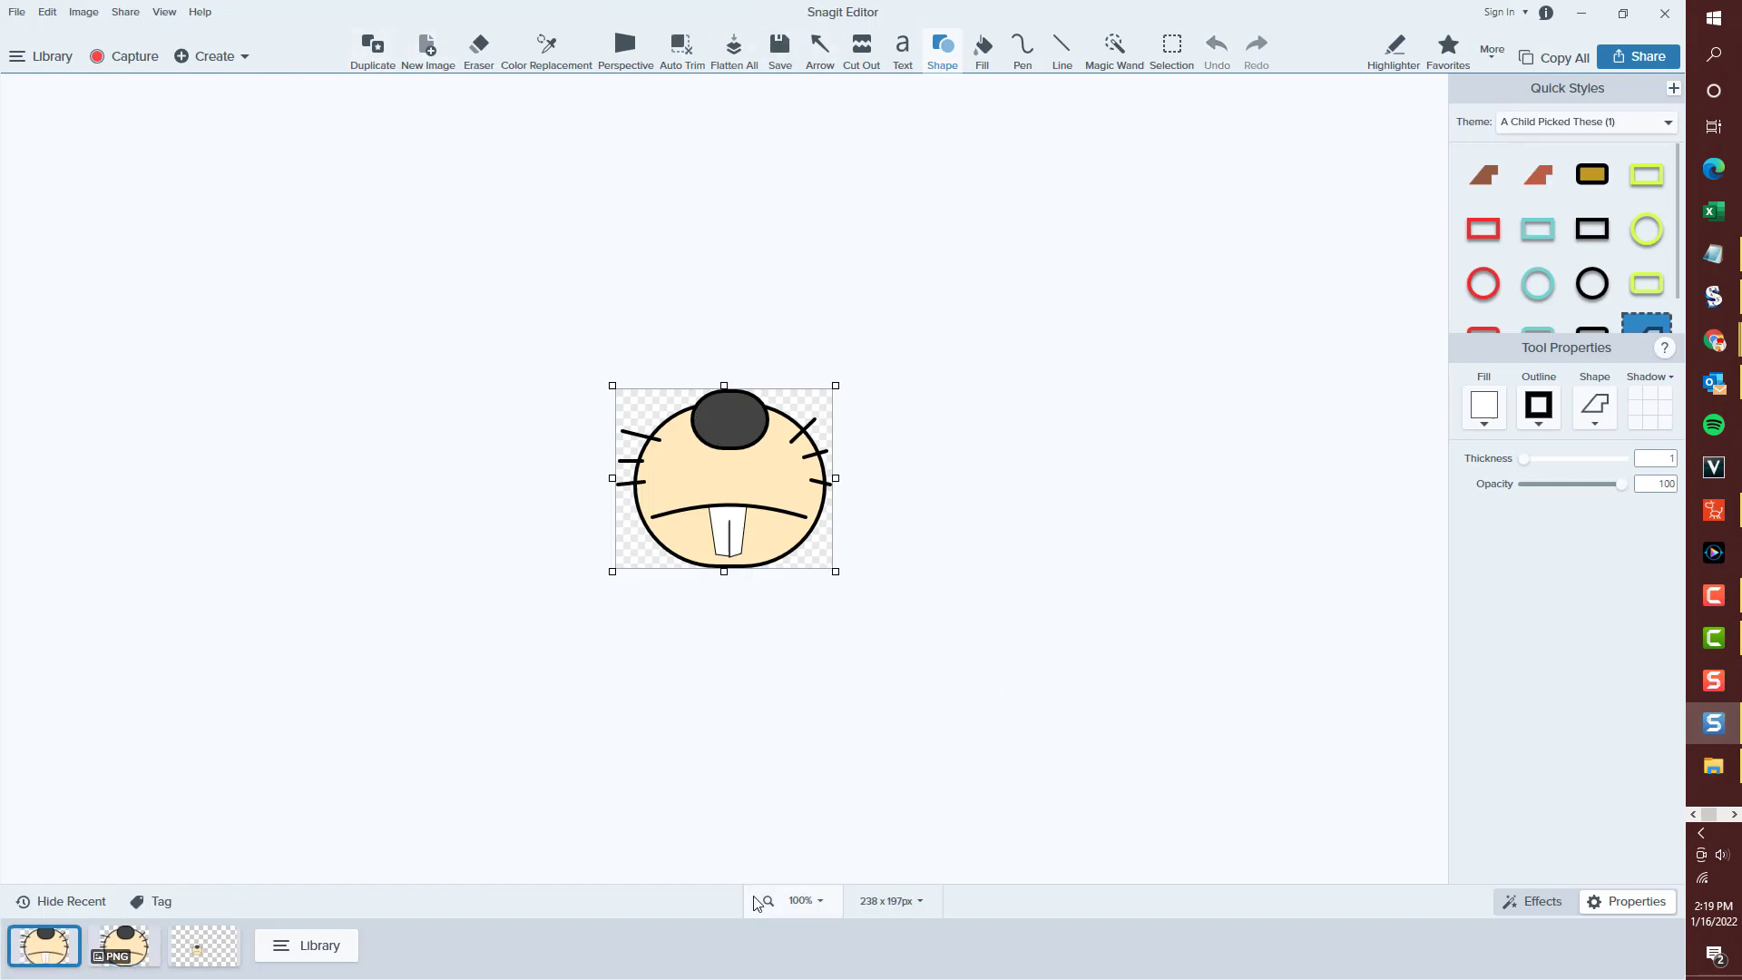
click(817, 901)
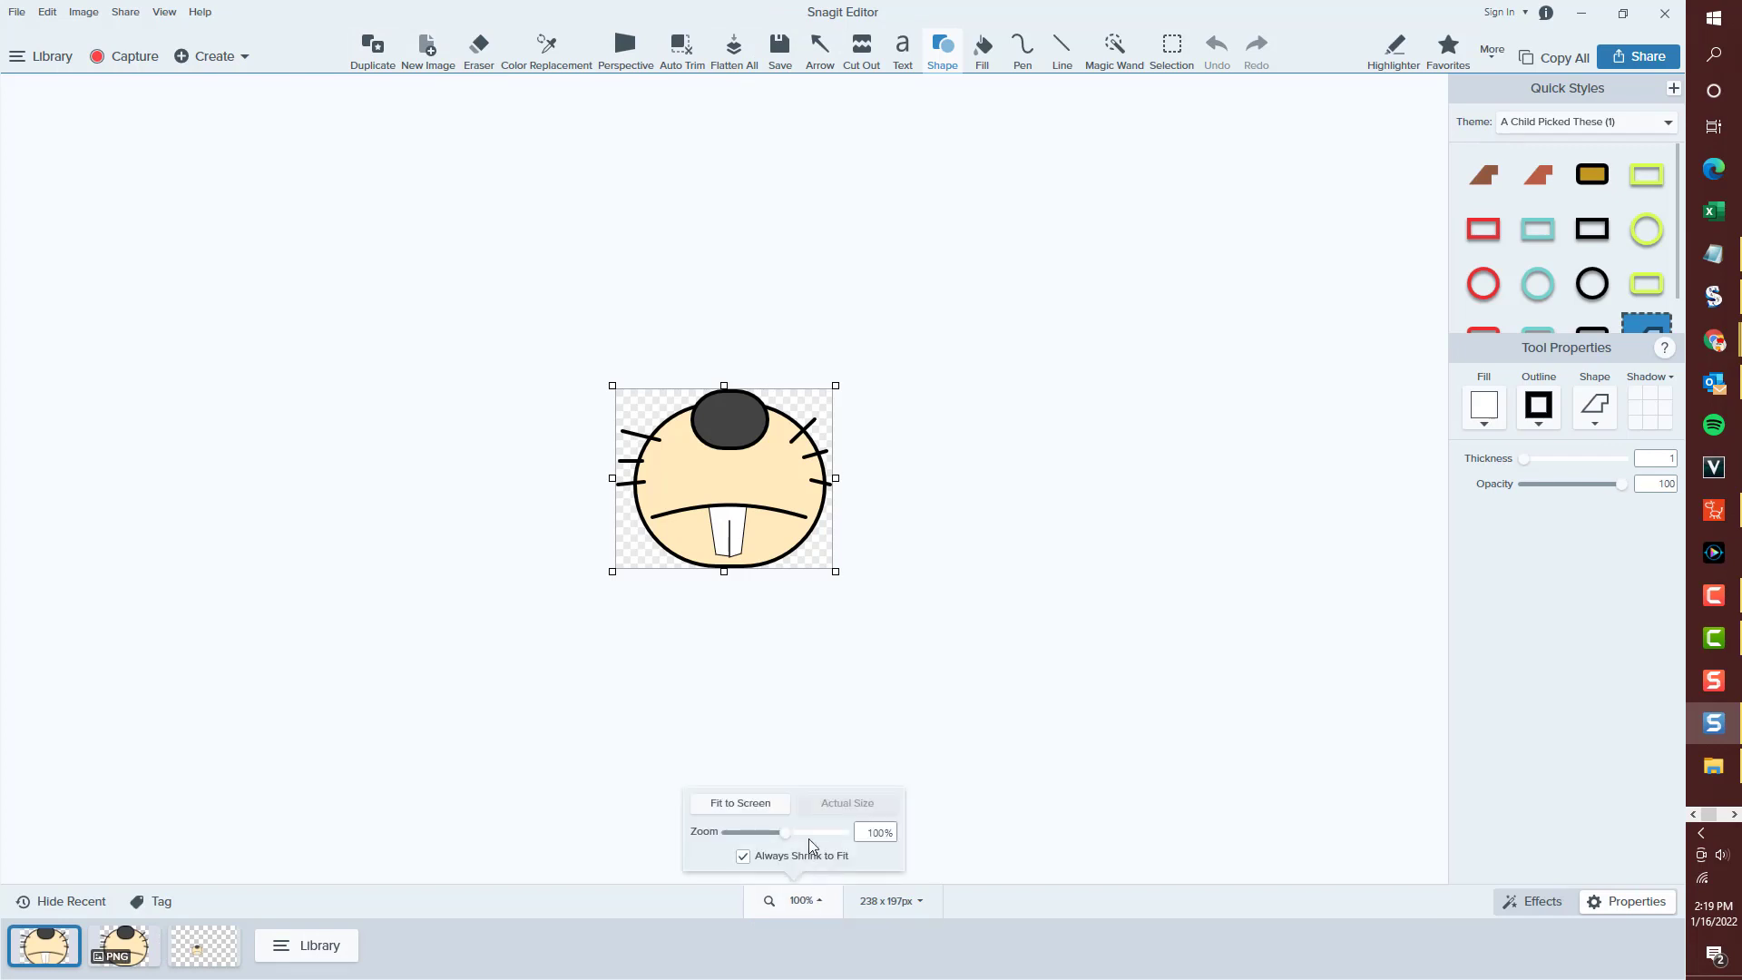
click(768, 804)
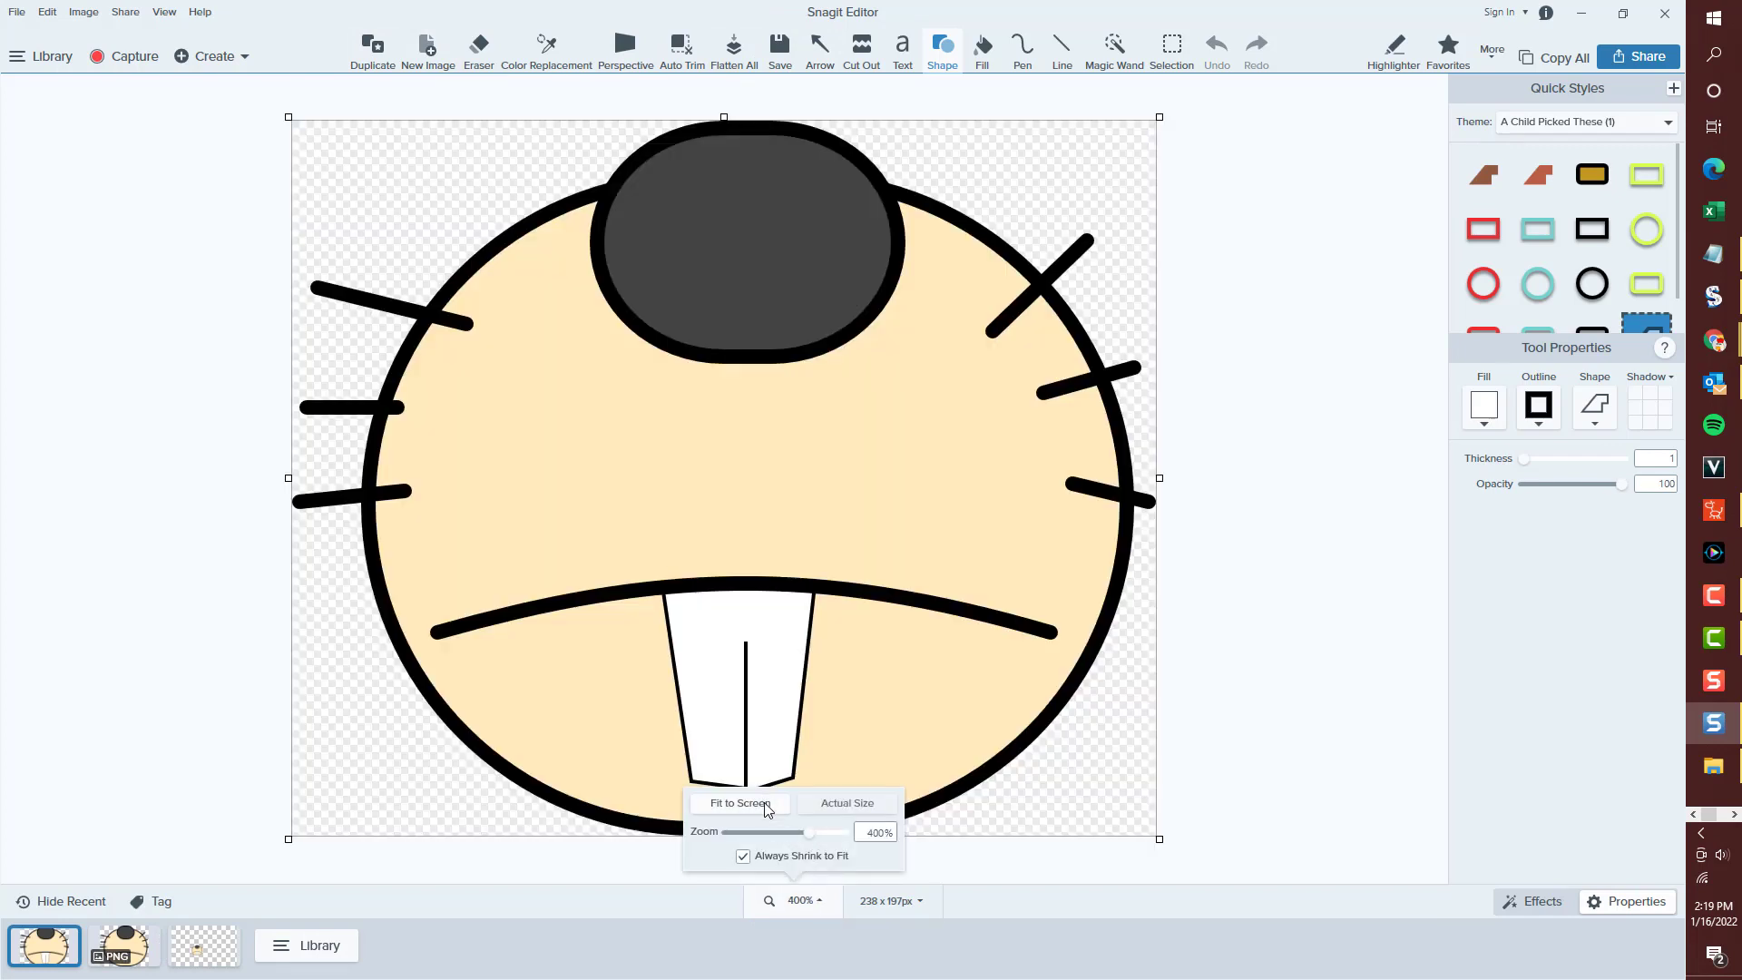
Draw a second black Bezier line of thickness 4 and place it across the teeth, just below the mouth line.
click(860, 588)
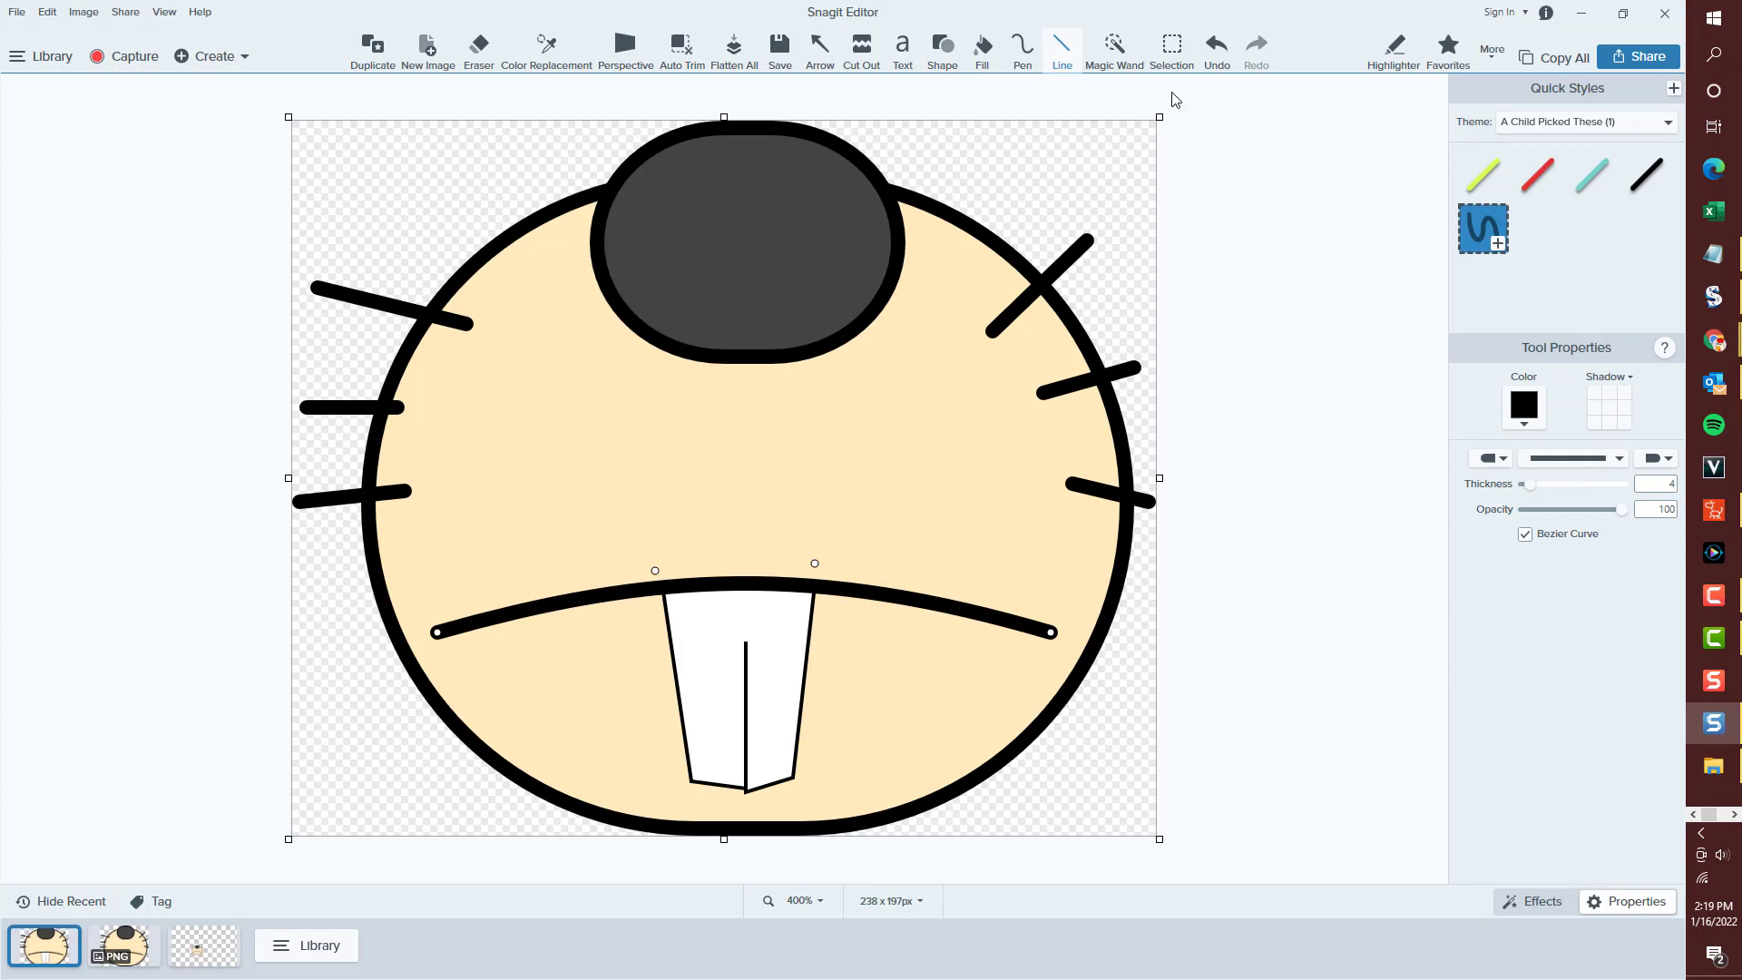
drag(1011, 133, 1288, 120)
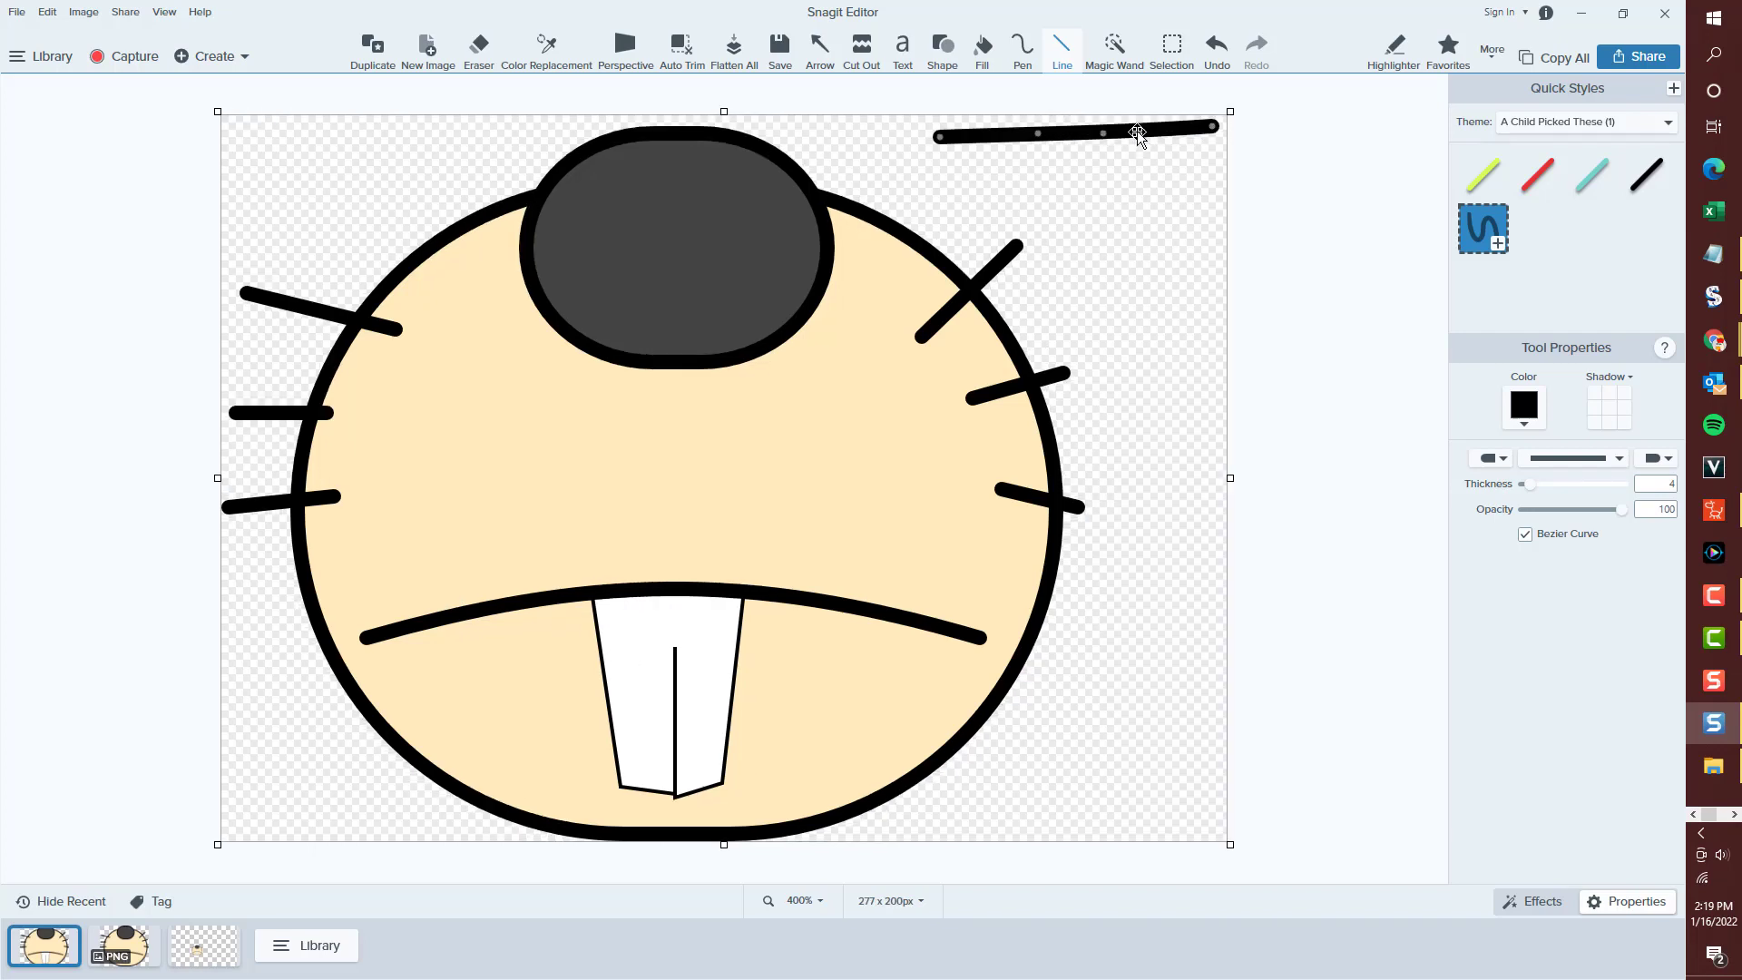
drag(1139, 133, 646, 612)
drag(792, 603, 960, 611)
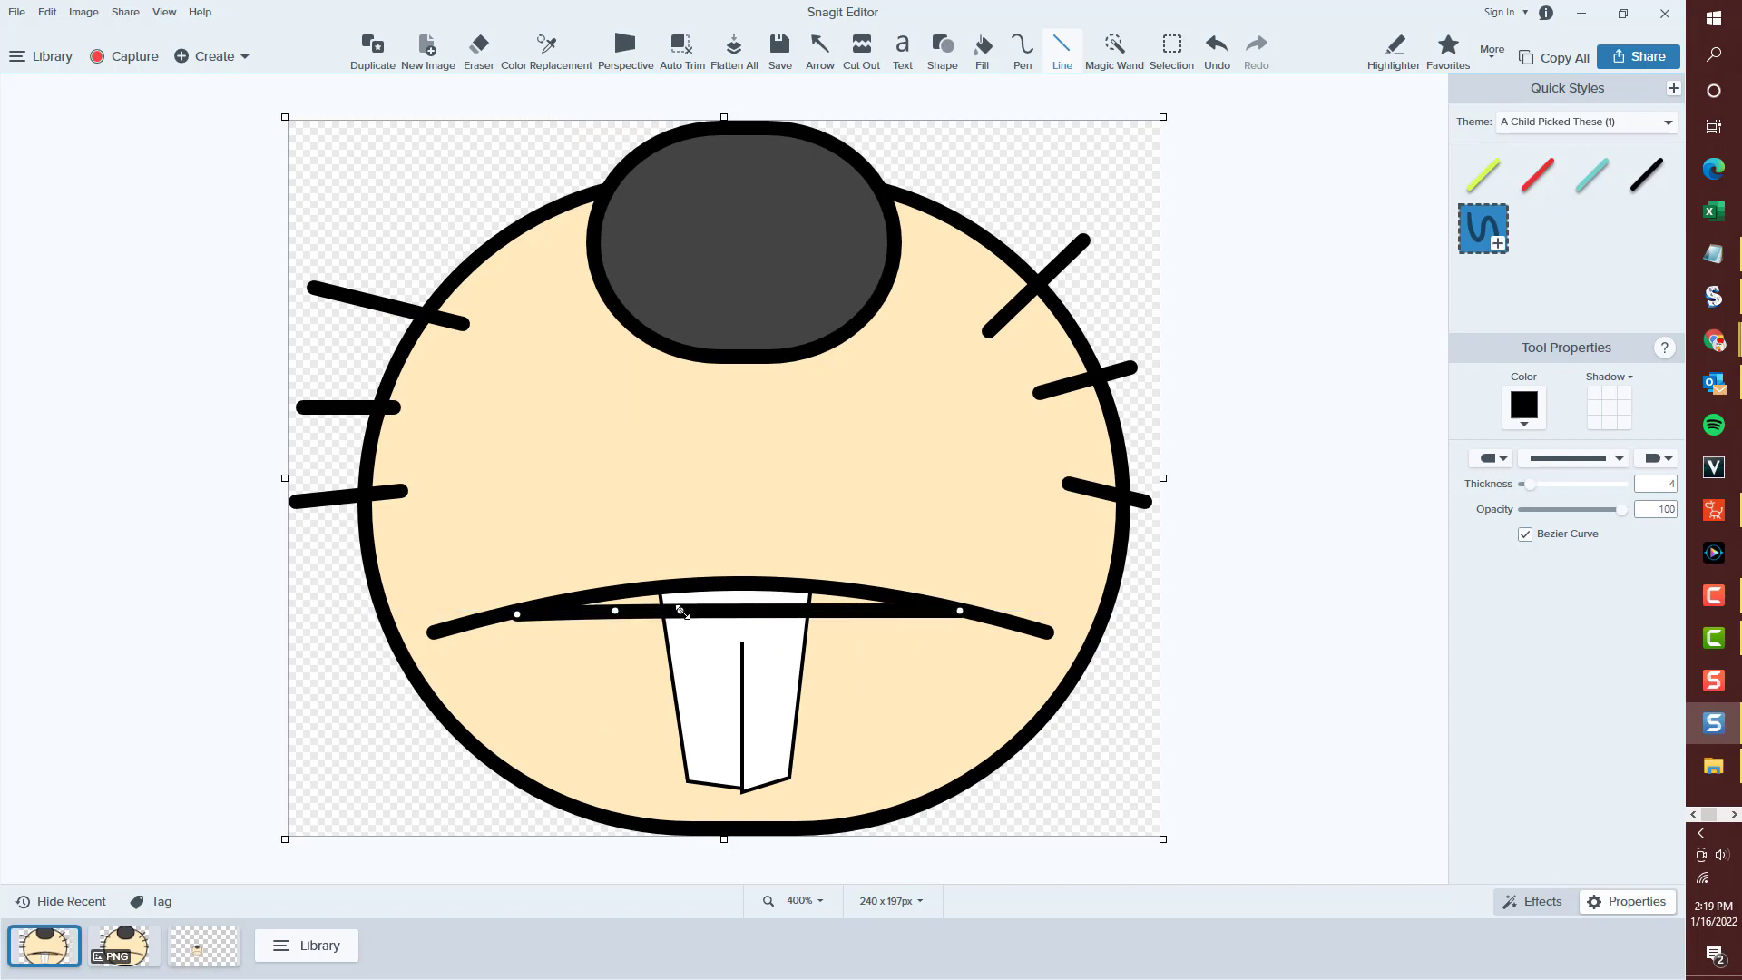
Bend the new line downward into a lower lip curve and extend both ends to the corners of the mouth.
drag(682, 611, 873, 690)
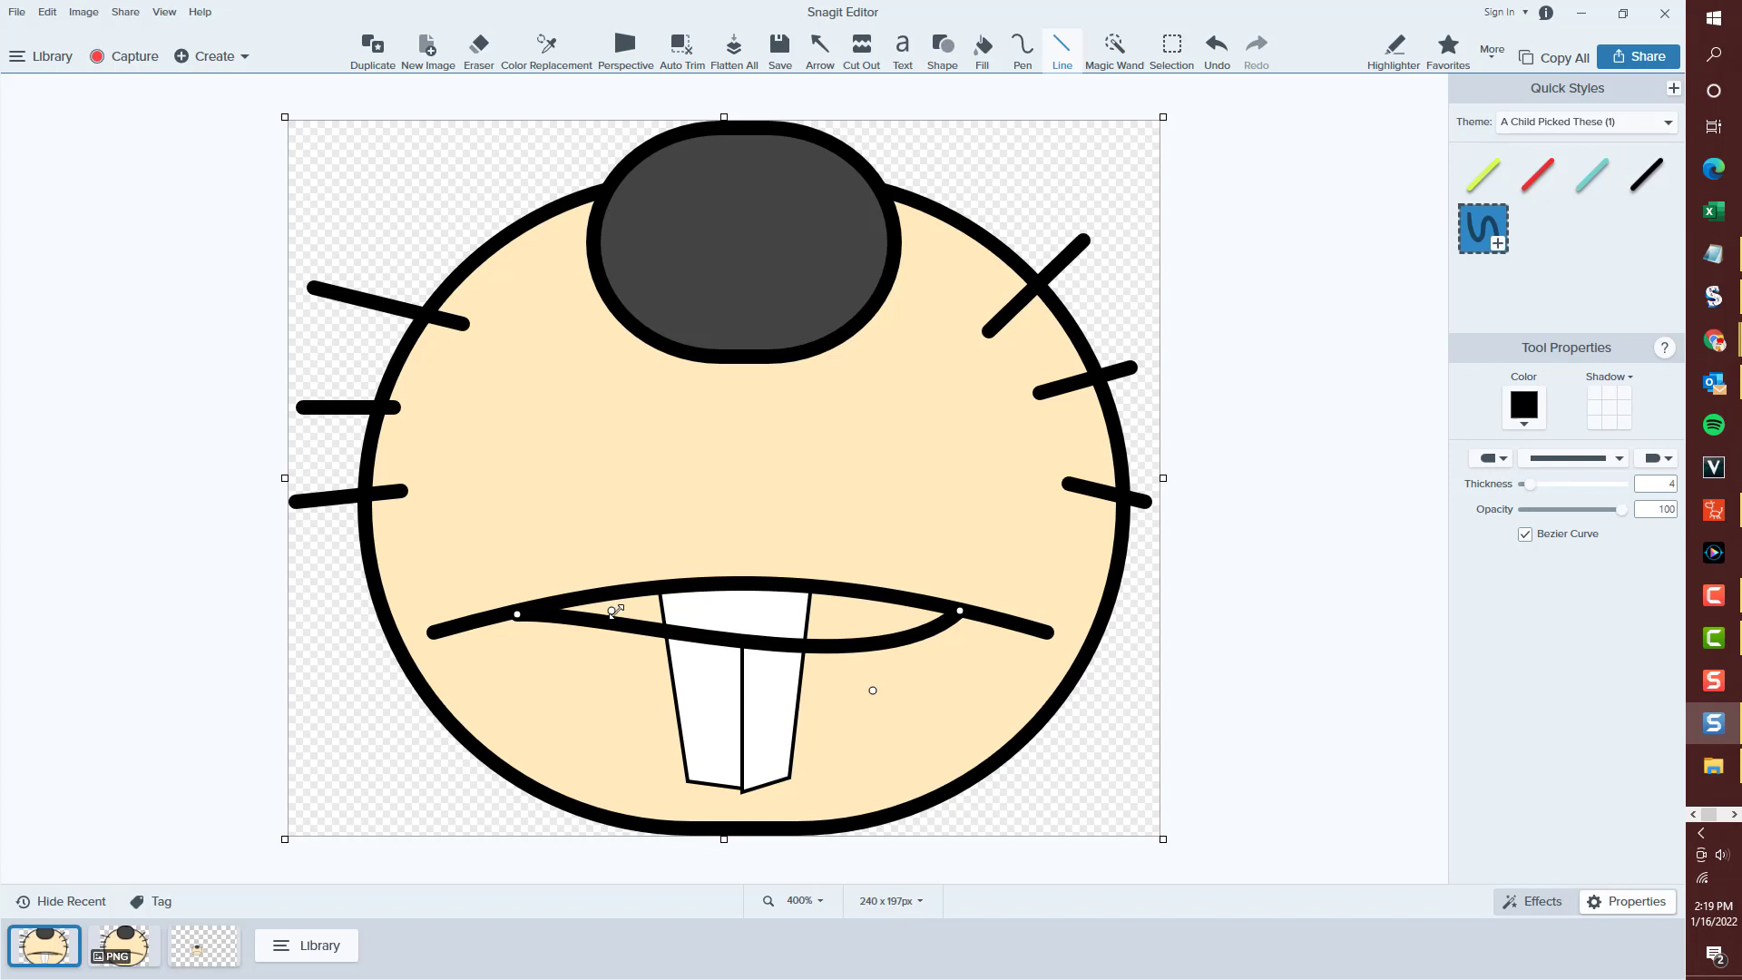
drag(614, 609, 593, 708)
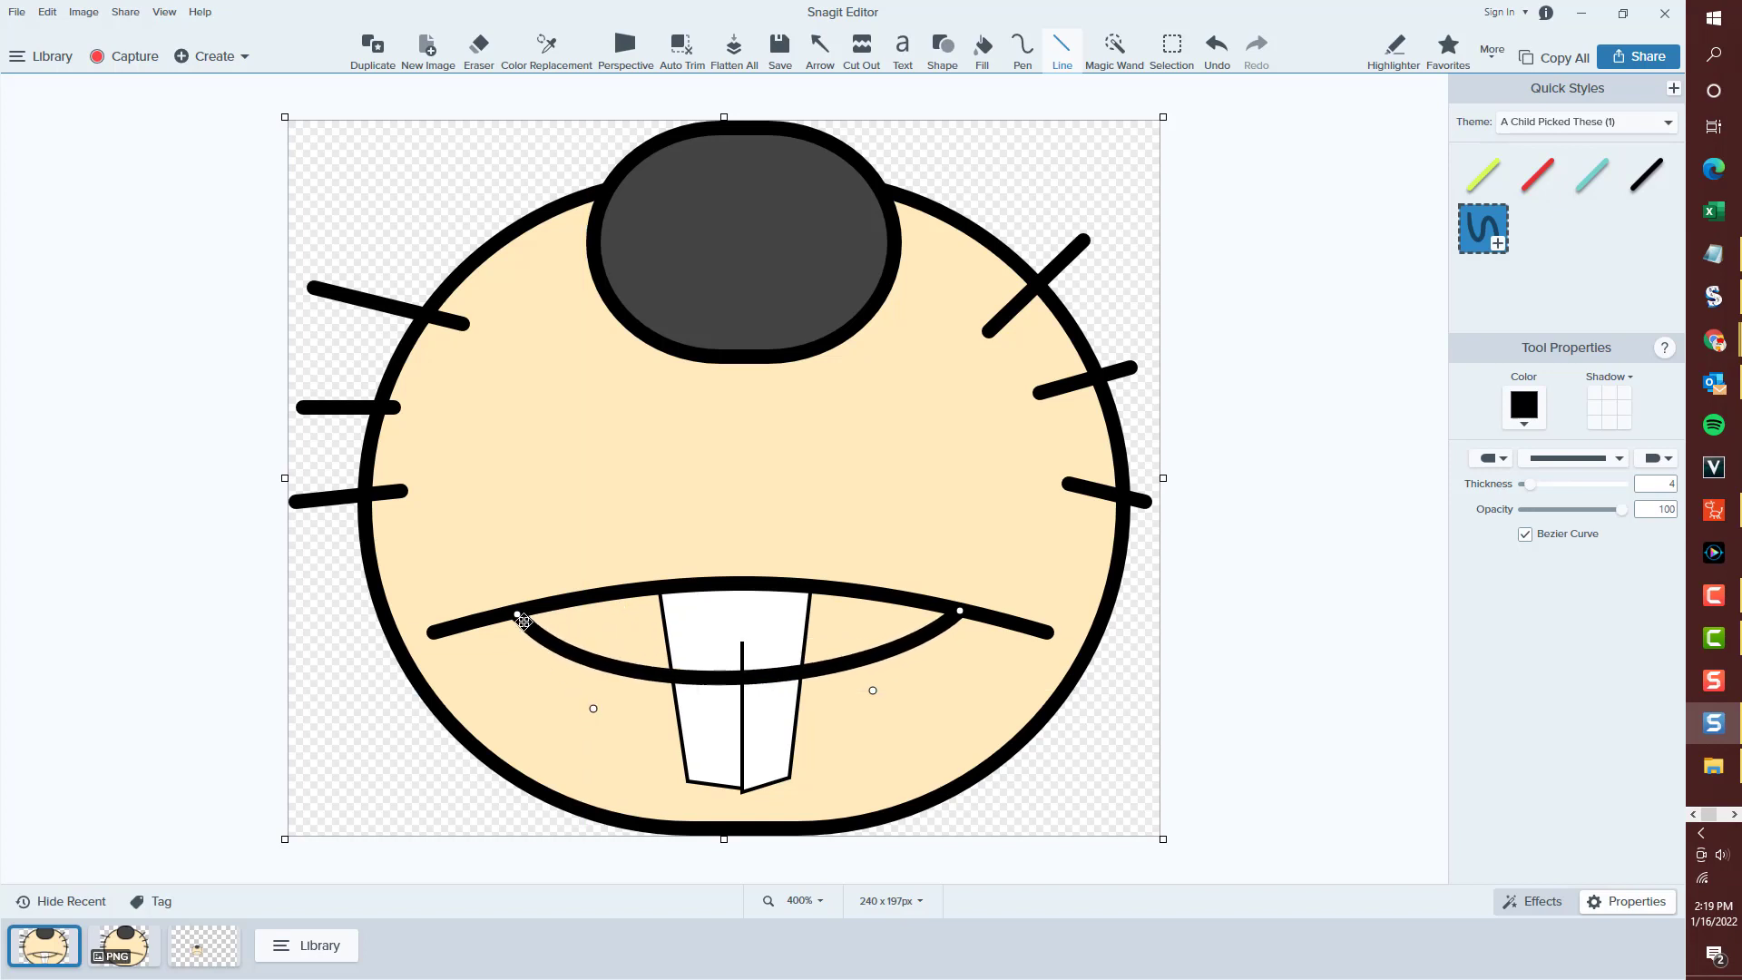
drag(517, 615, 449, 628)
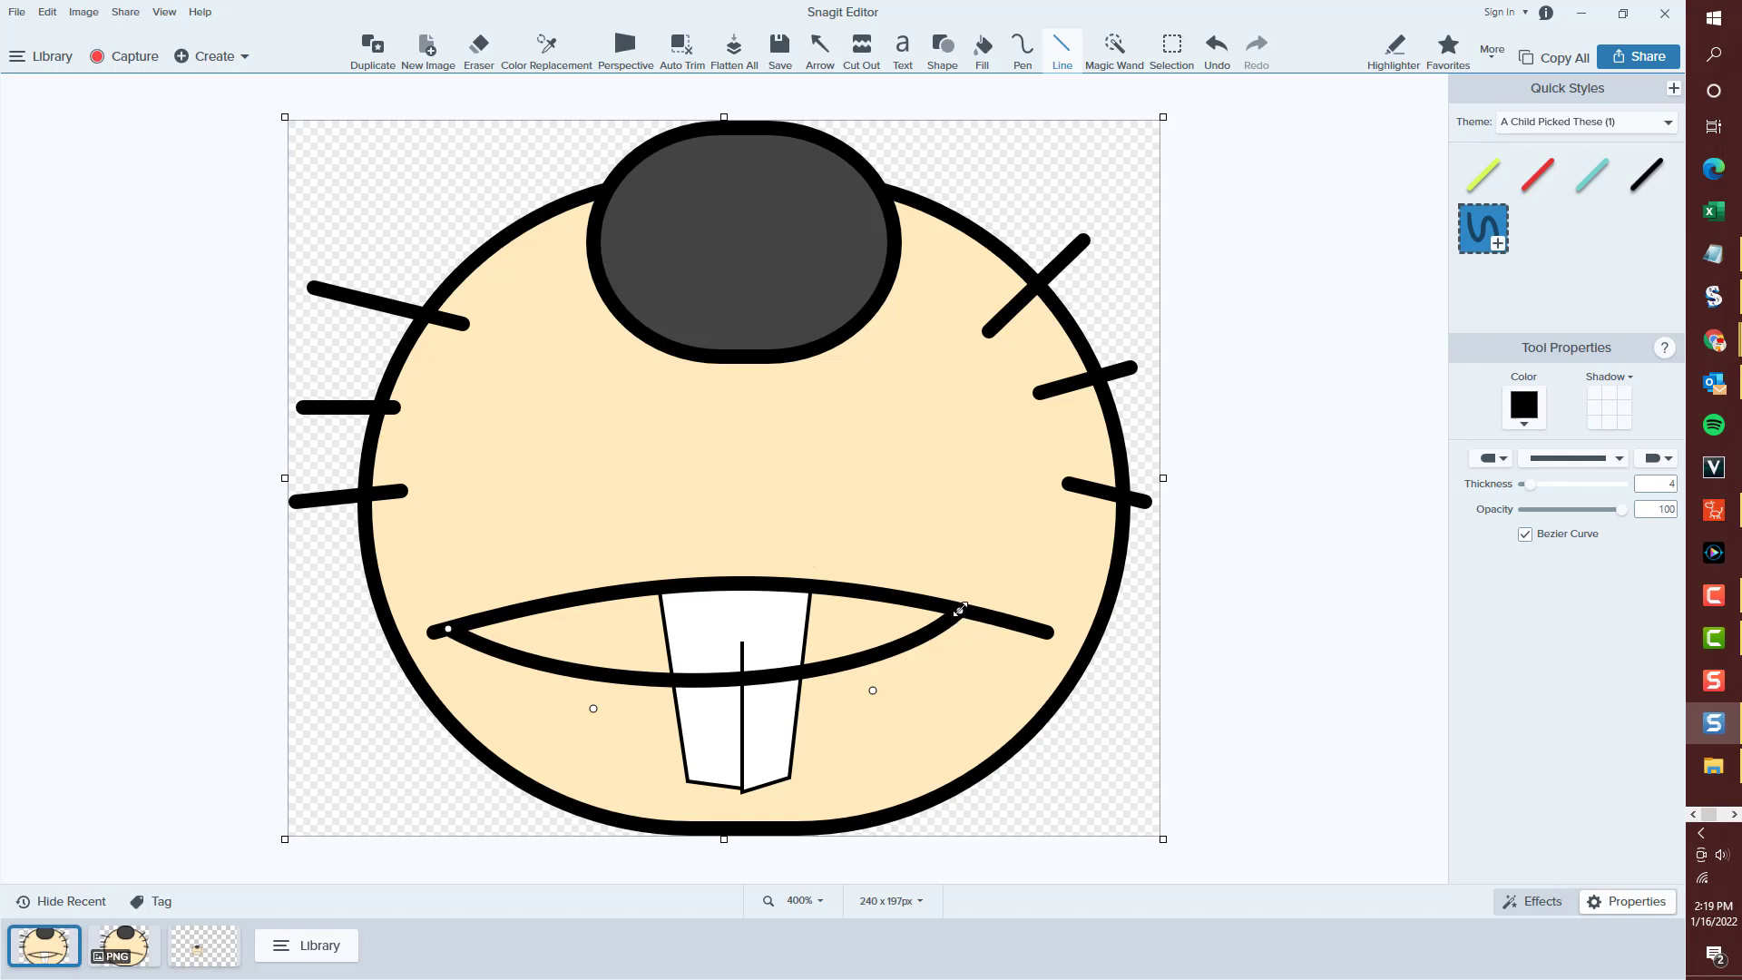
drag(960, 610, 1036, 625)
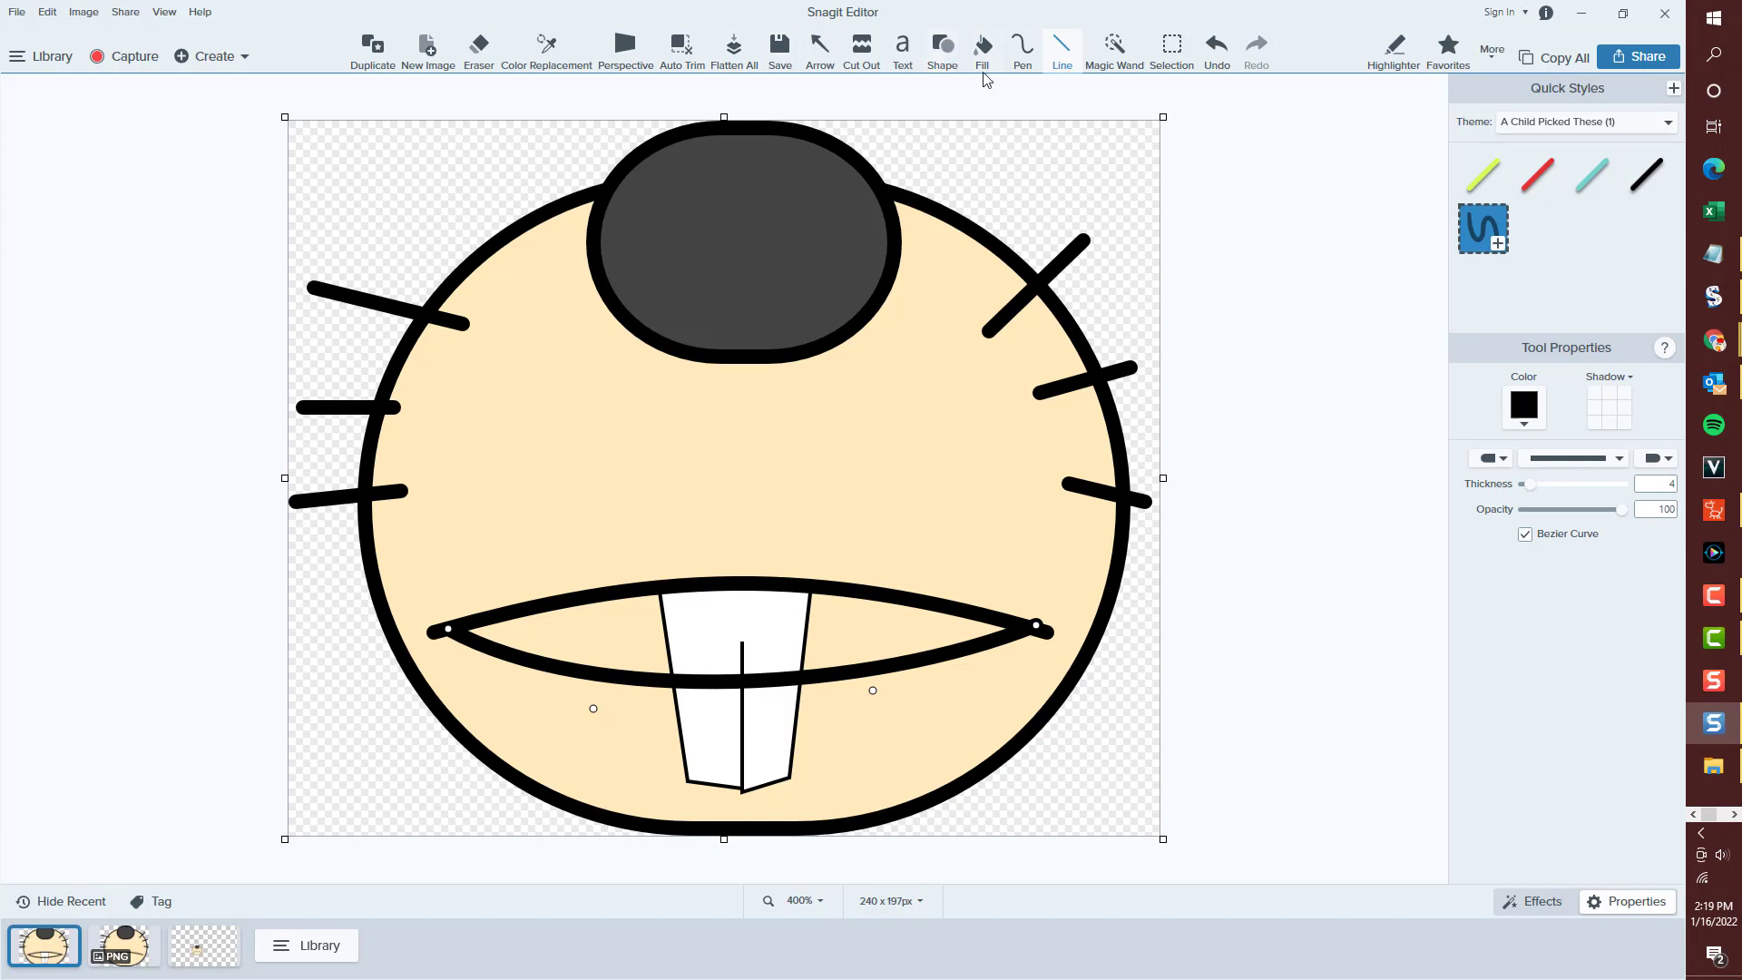
Set up the Shape tool with a greyish-purple fill and a transparent outline for the freeform polygon.
click(942, 47)
click(1494, 421)
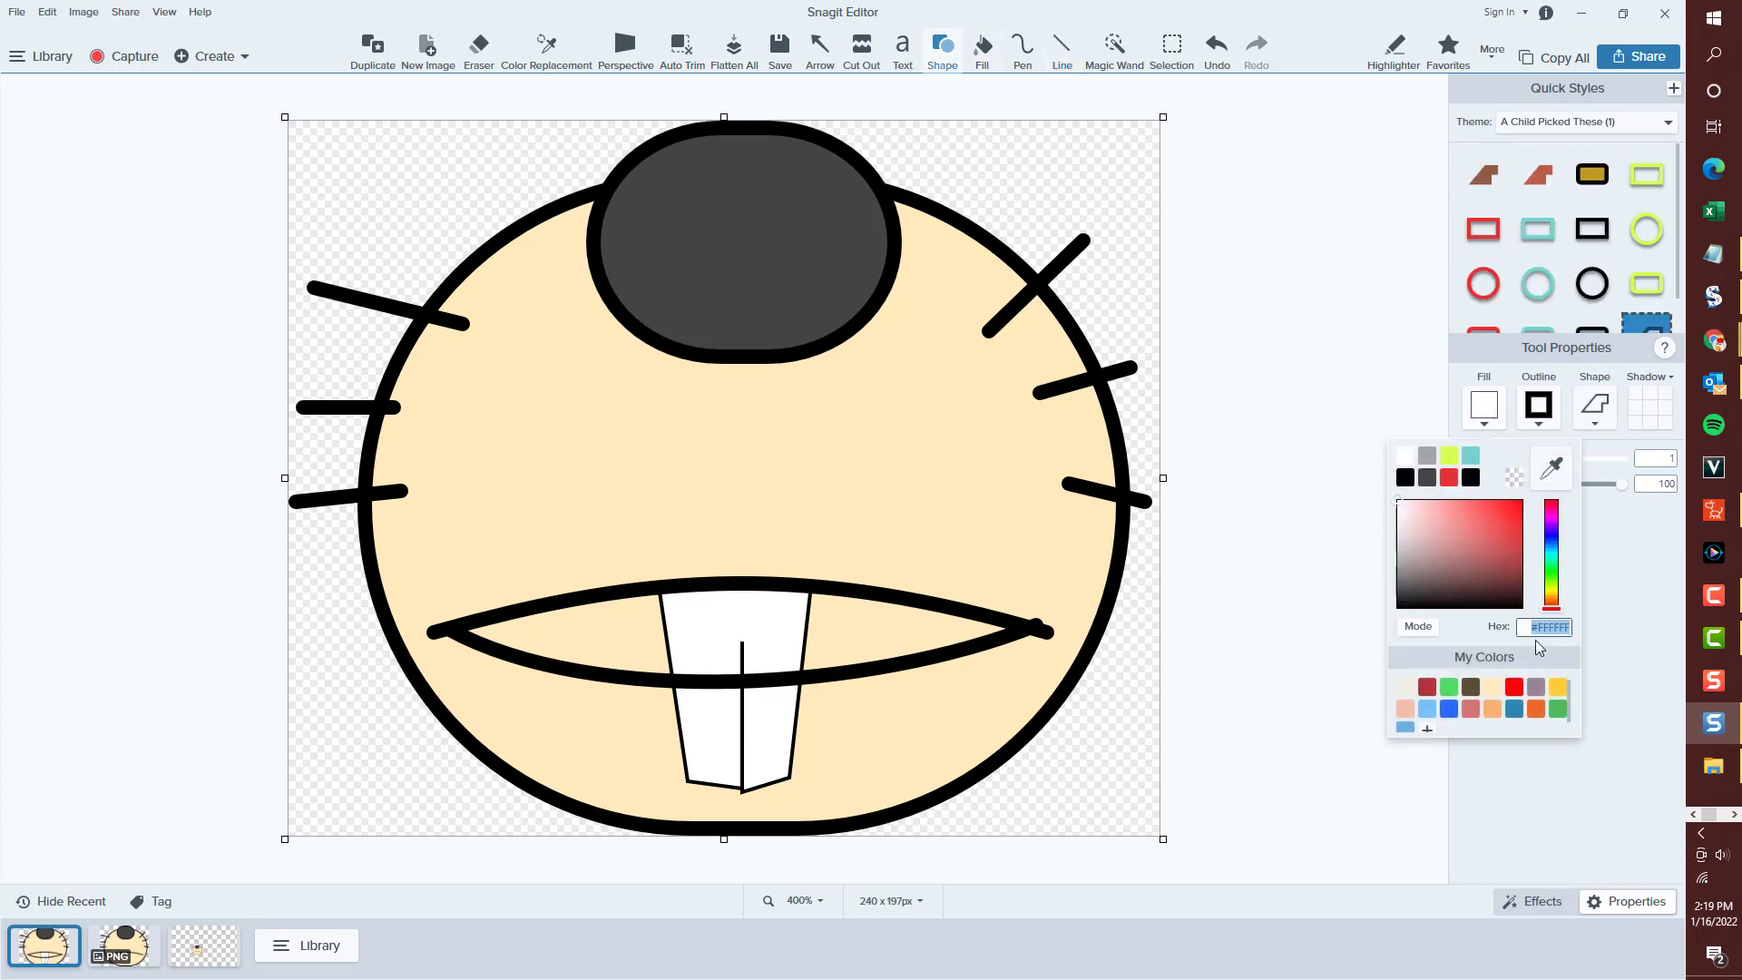
click(1536, 688)
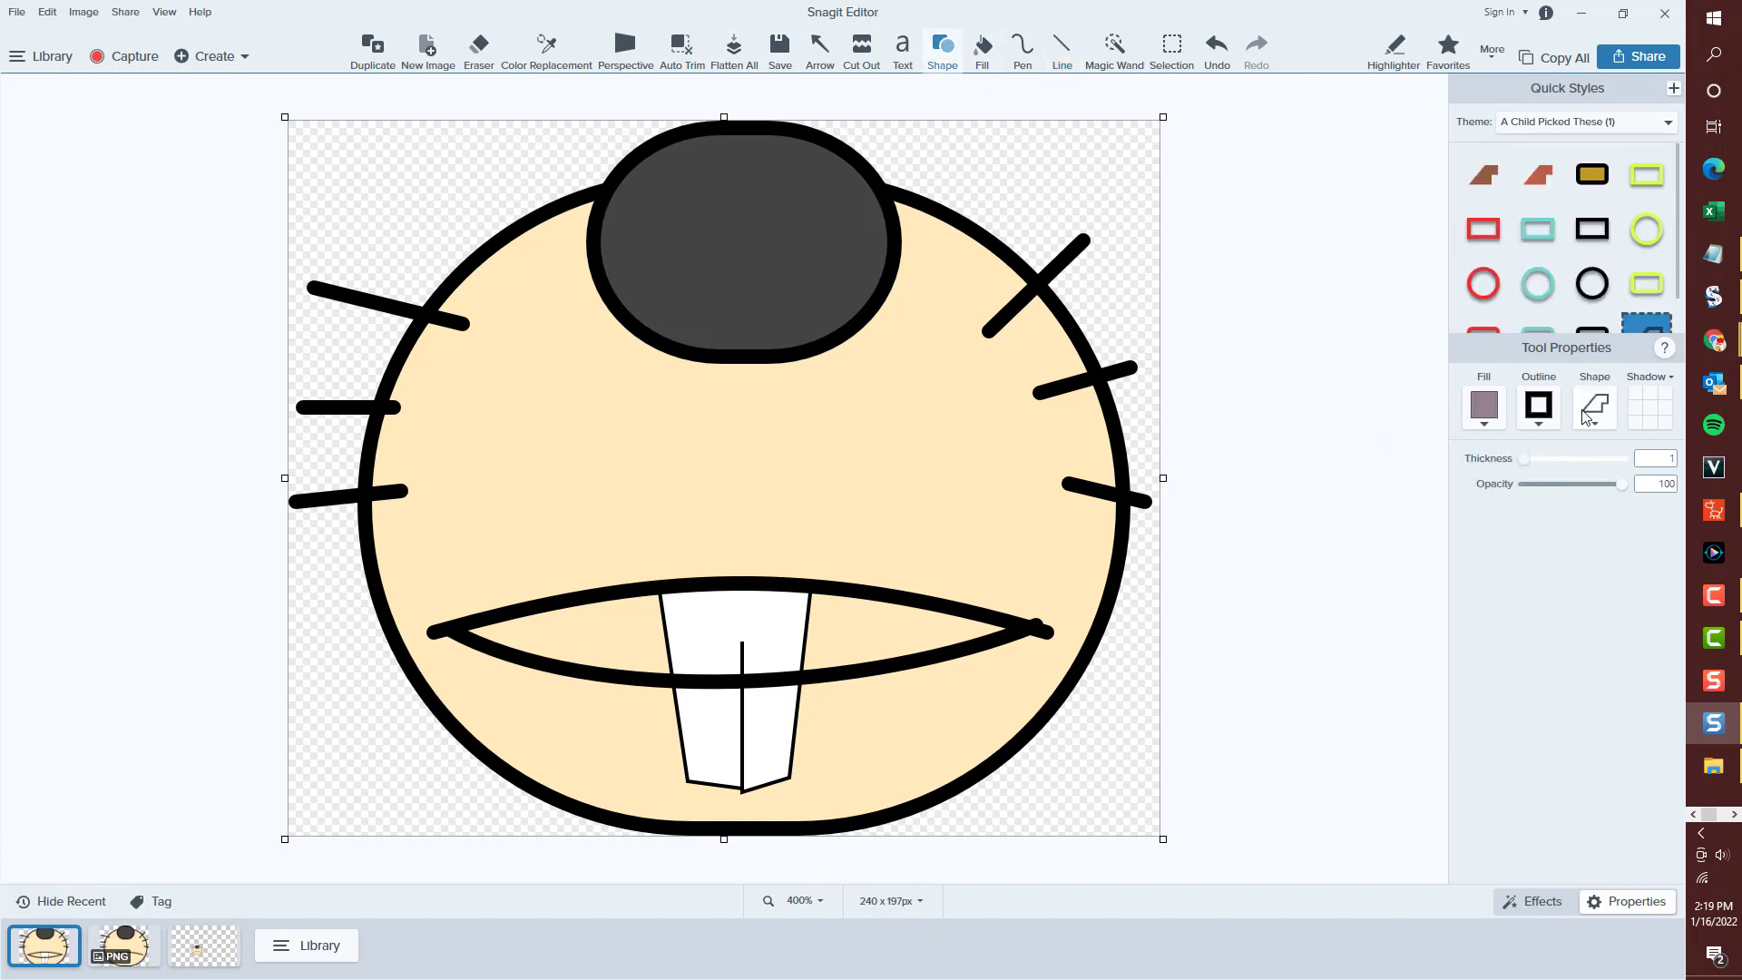
click(1546, 422)
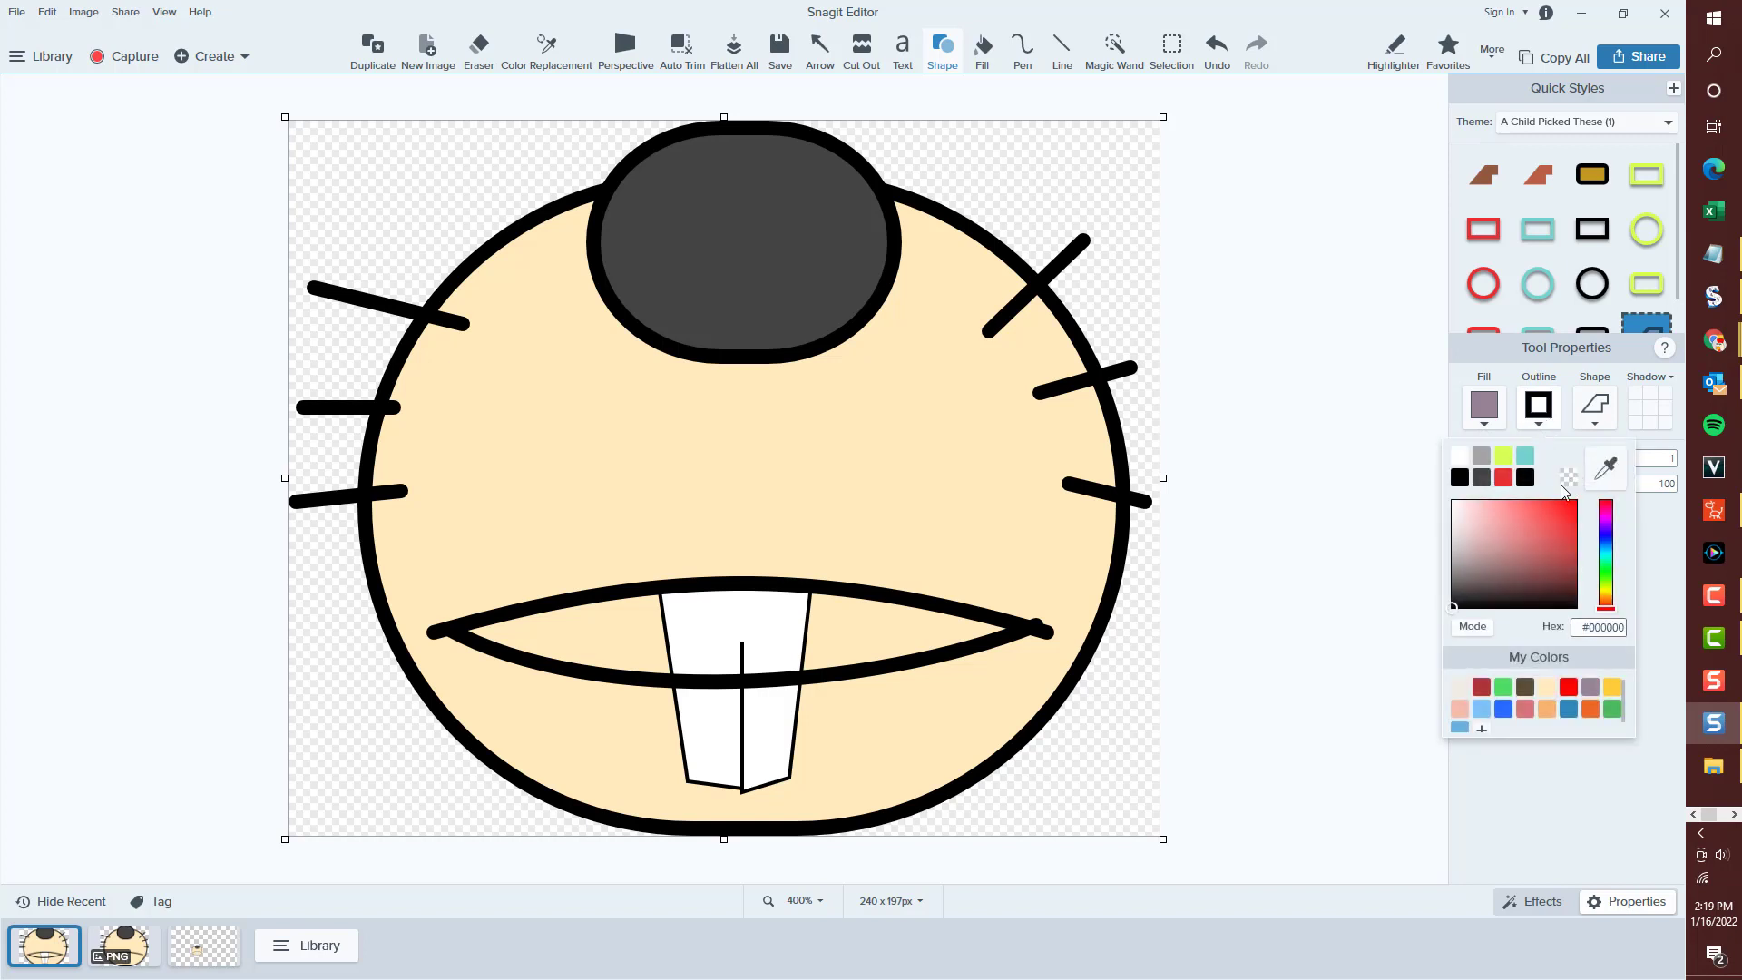
click(1560, 484)
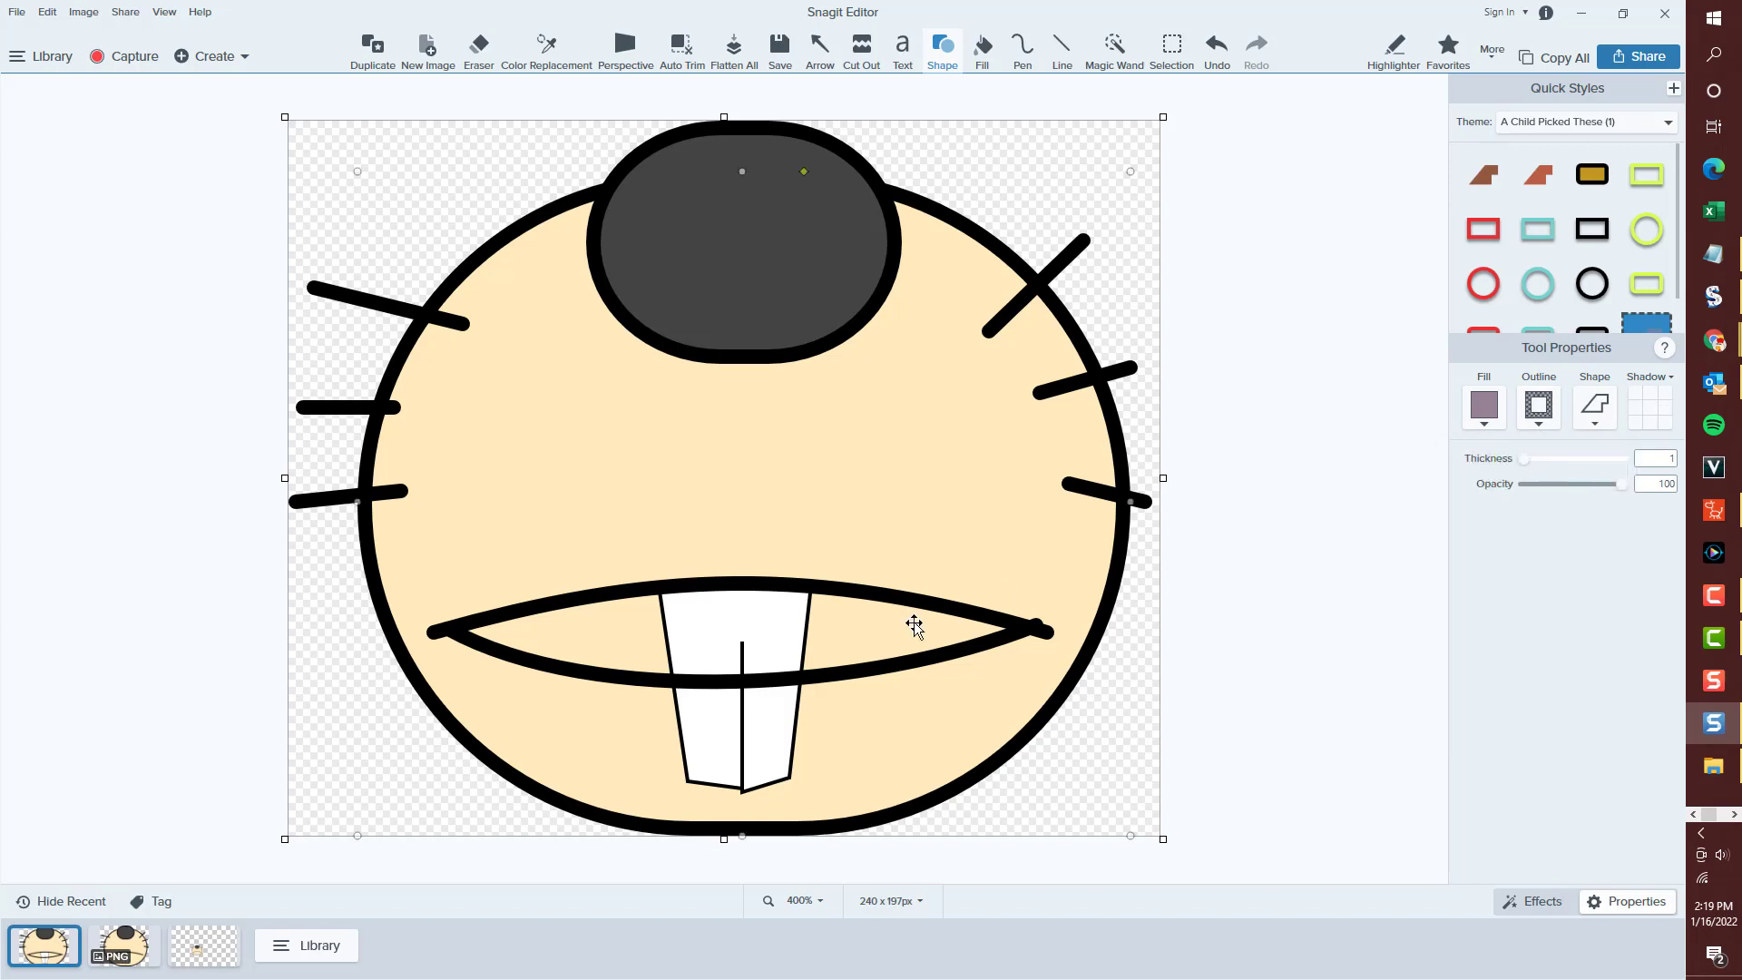
Draw a filled polygon covering the mouth opening between the lip lines and fit its upper points to the upper lip.
drag(523, 596, 437, 629)
click(831, 591)
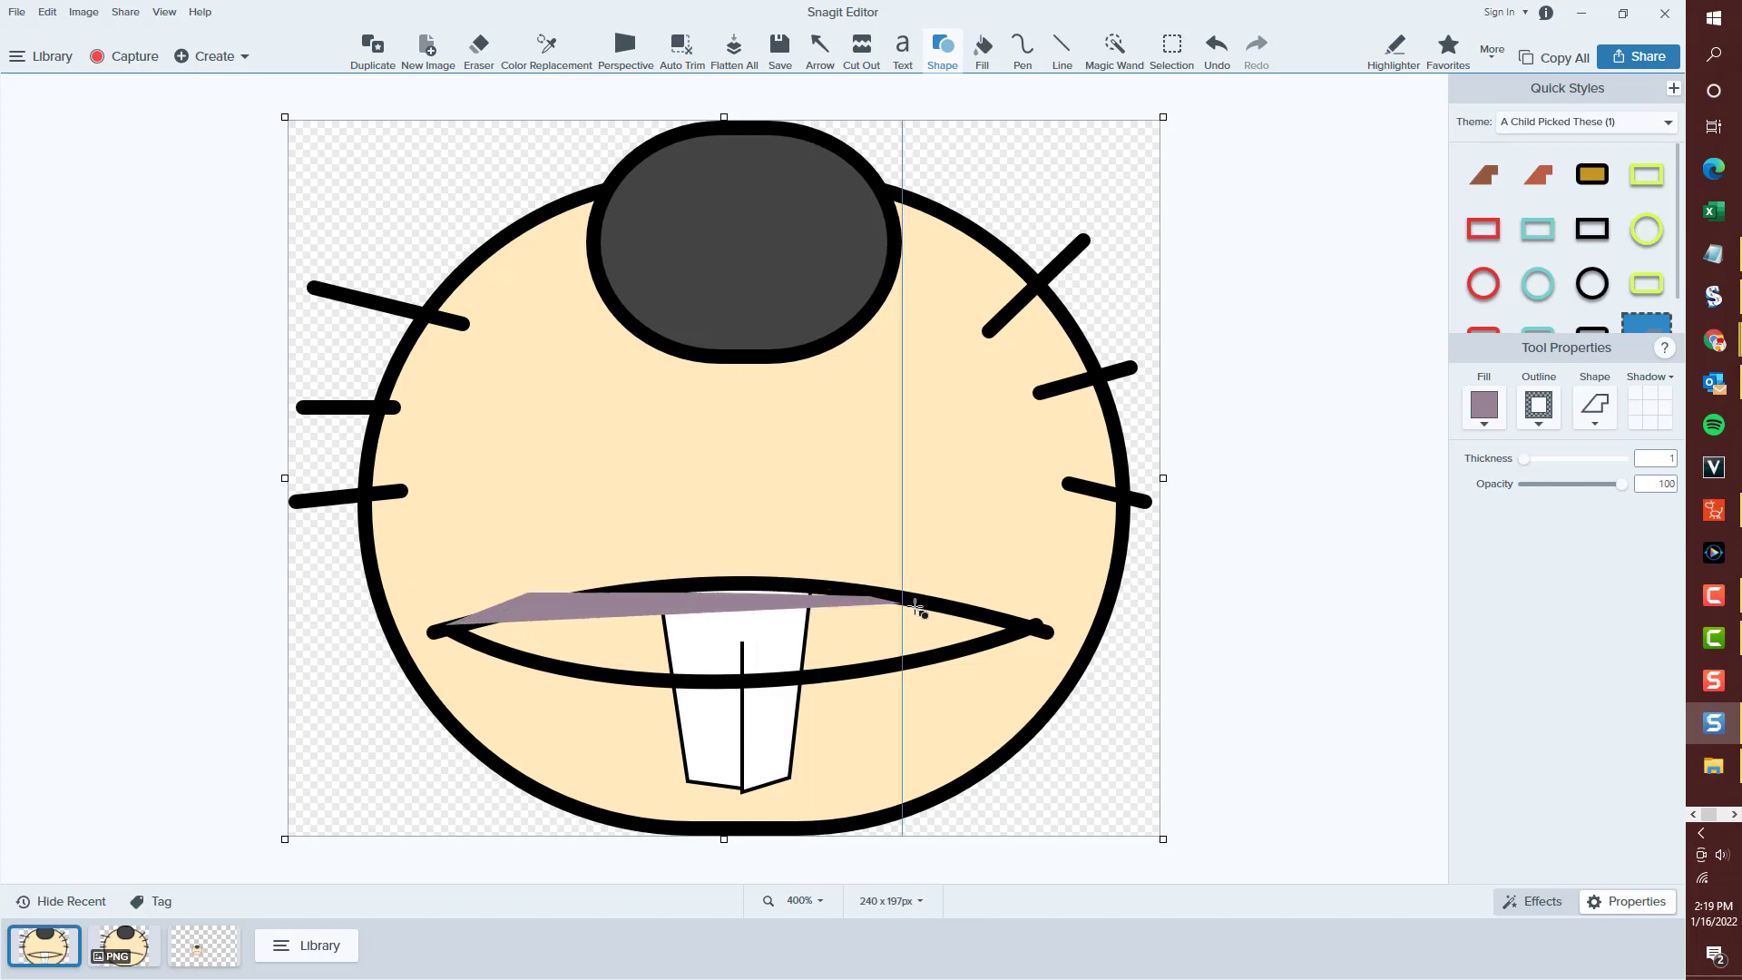
click(1020, 630)
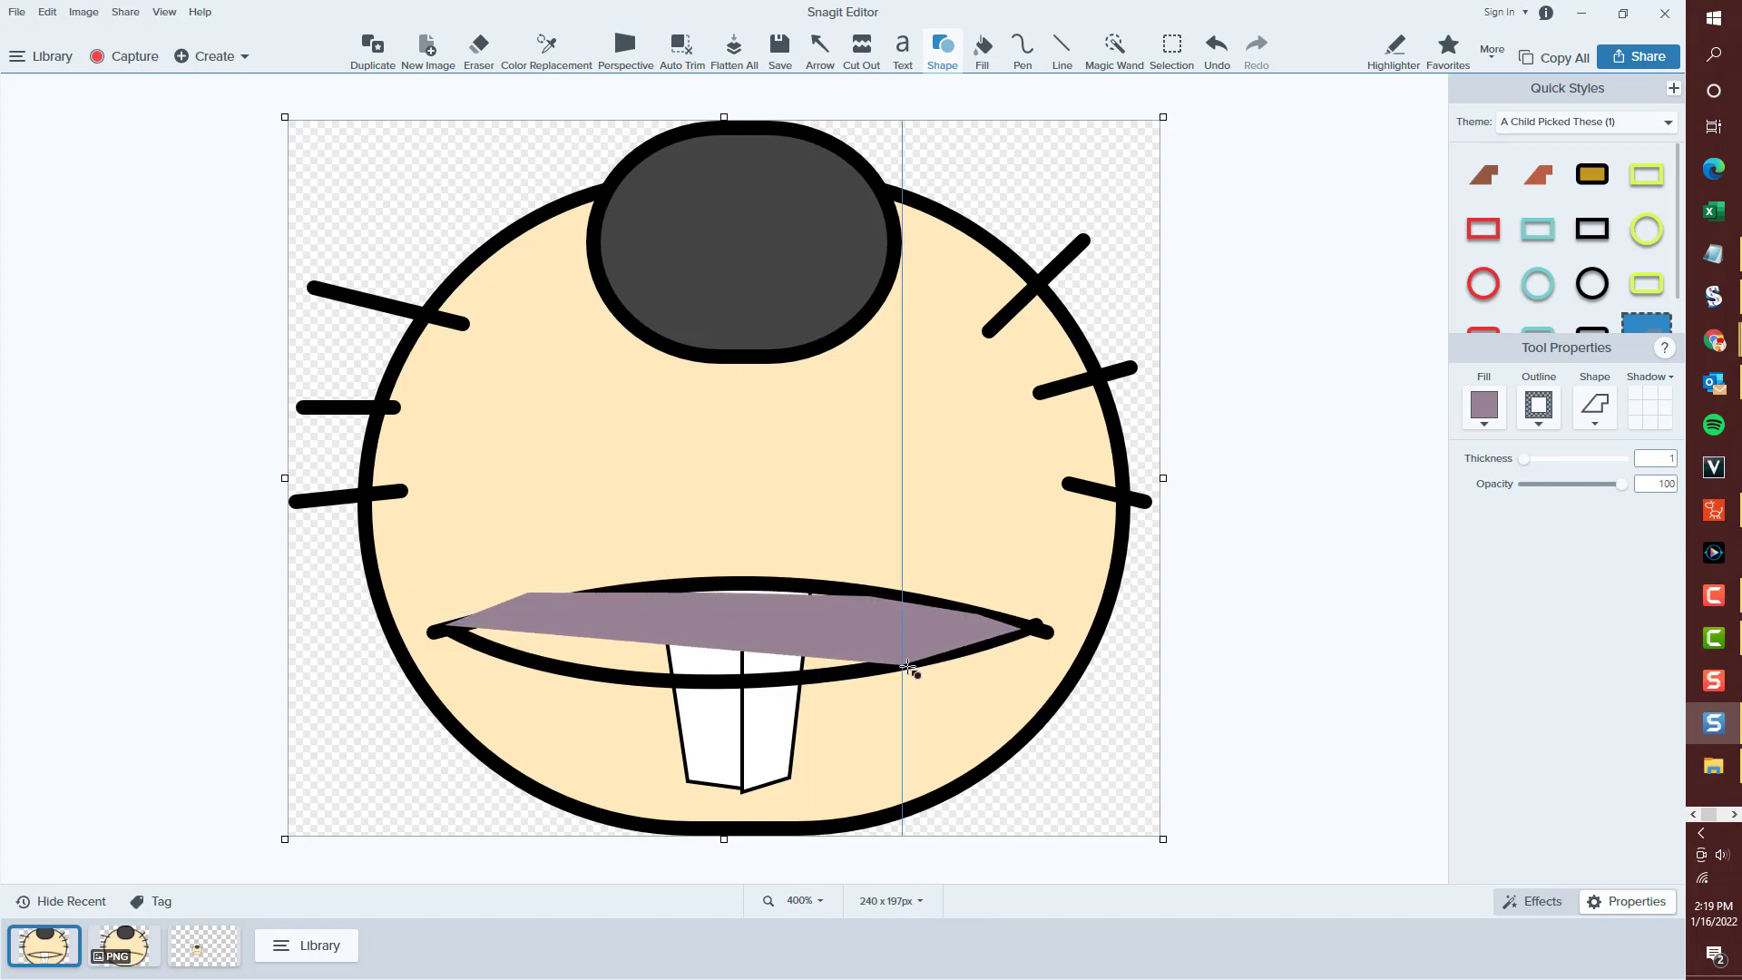
click(887, 673)
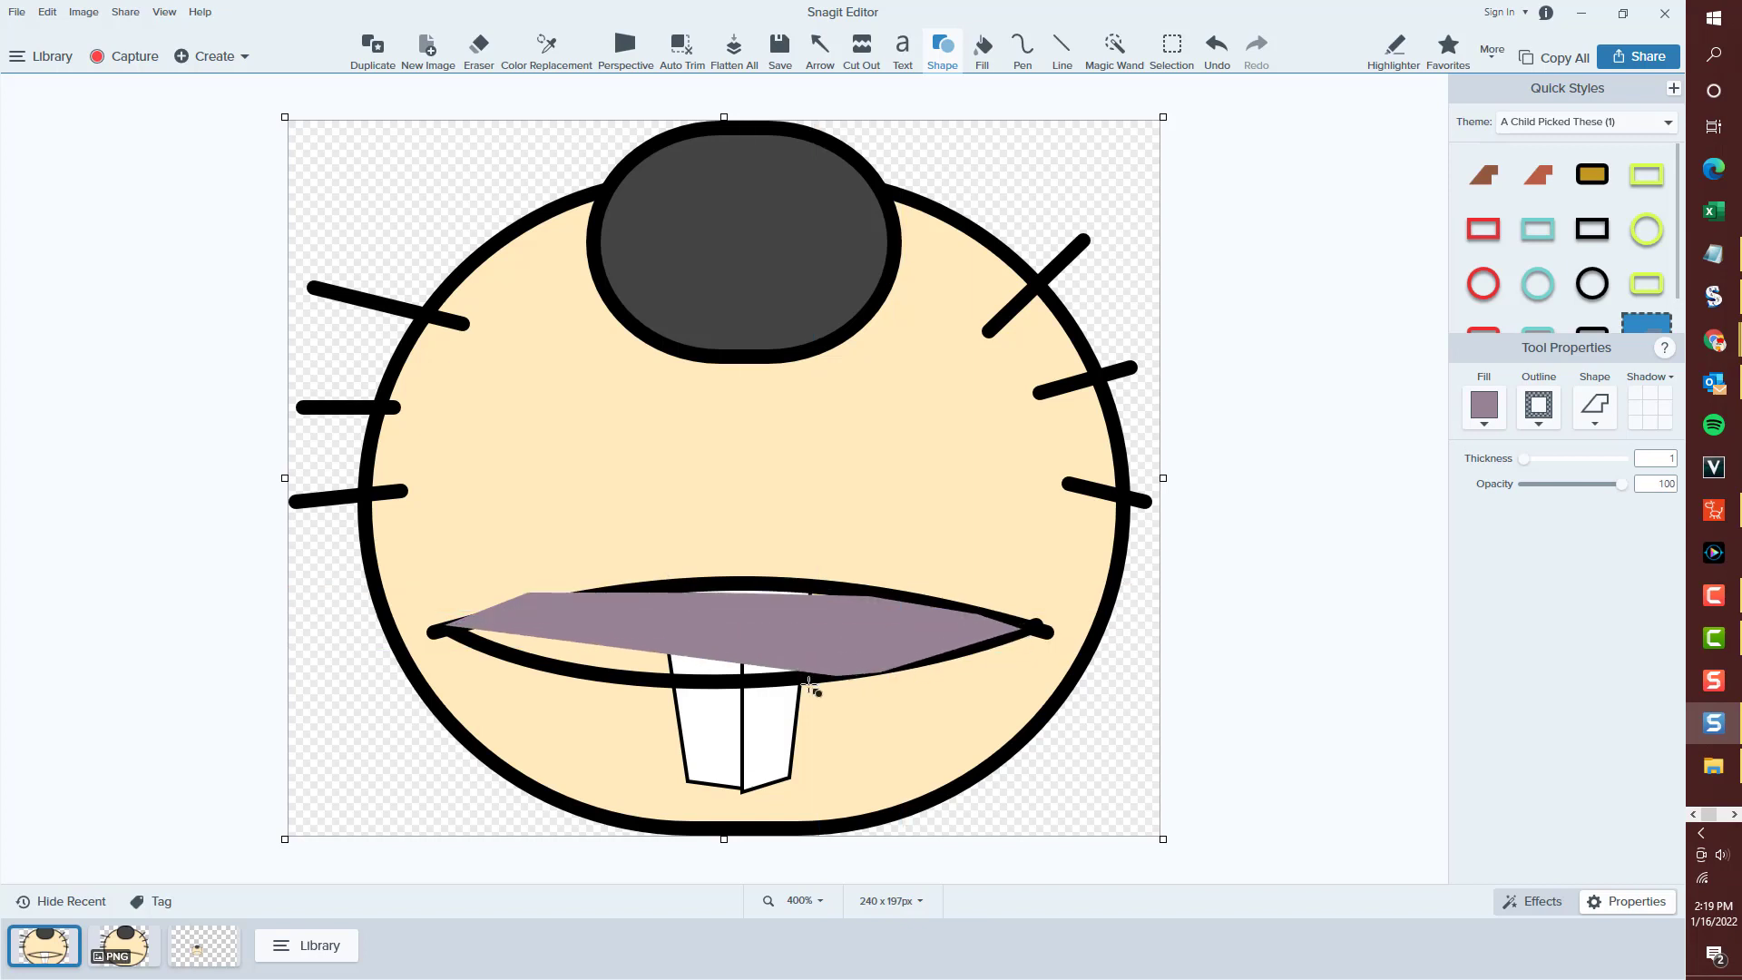
double_click(554, 669)
drag(591, 630, 598, 630)
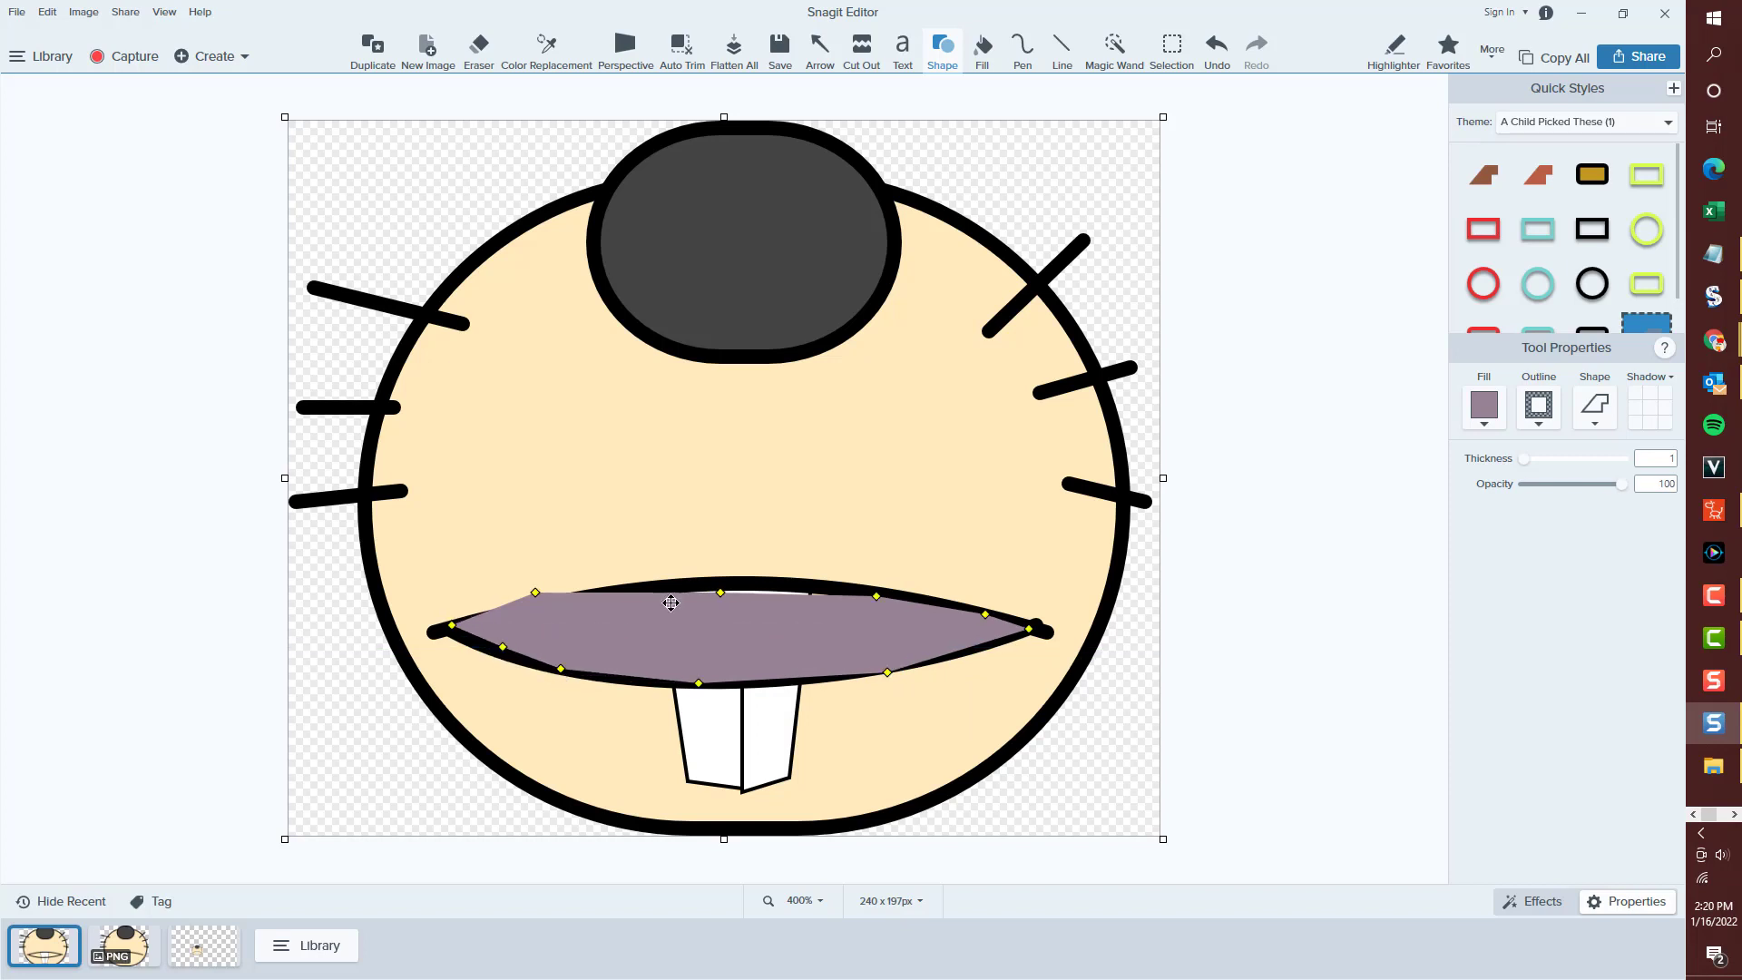
drag(724, 596, 747, 585)
drag(537, 594, 554, 604)
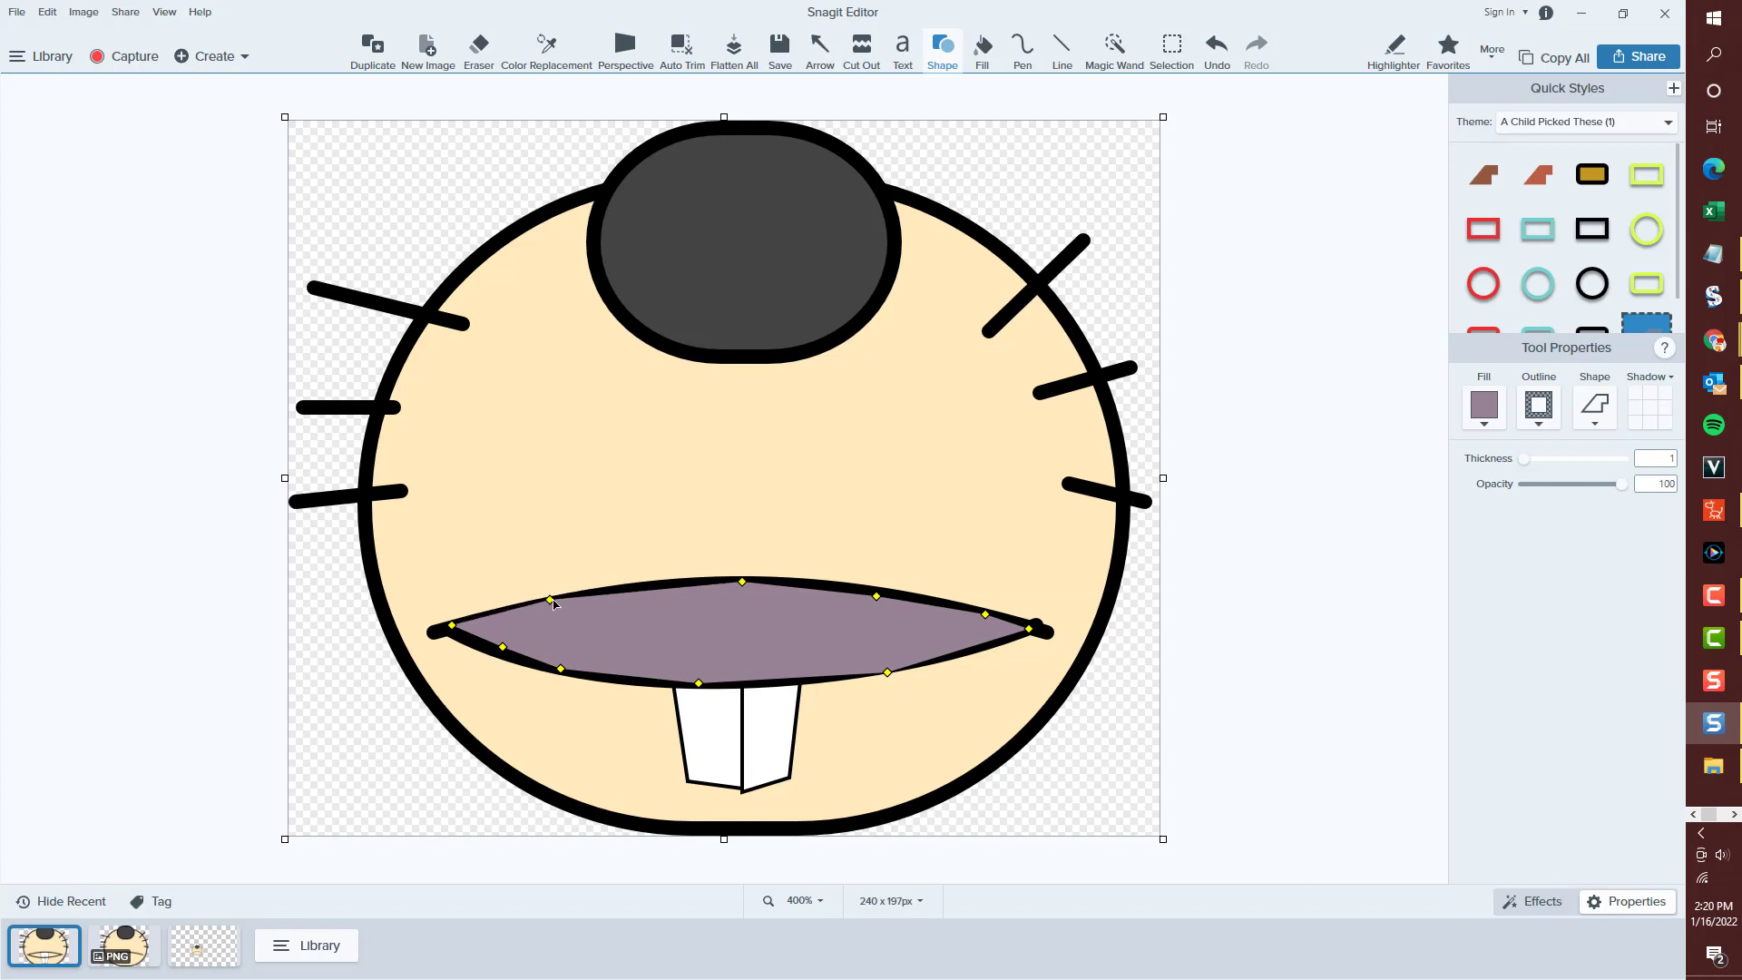
Send the purple mouth fill to the back, and send the beige muzzle shape to the back behind it.
right_click(814, 637)
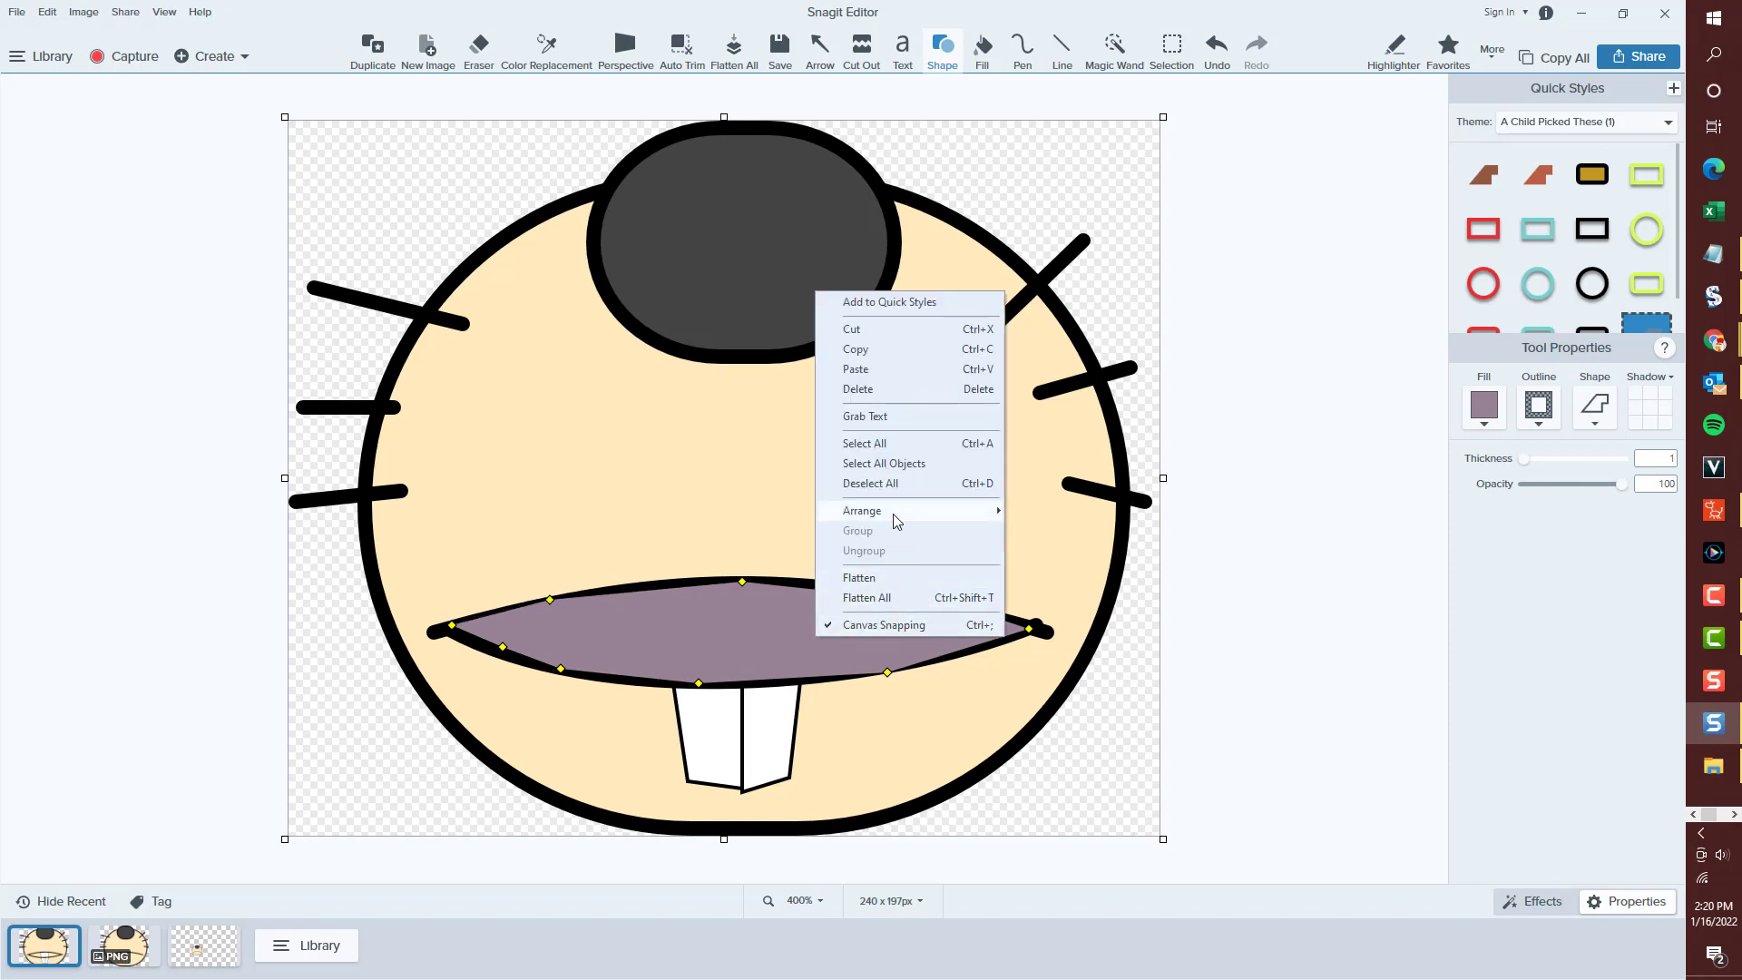
mouse_move(890, 511)
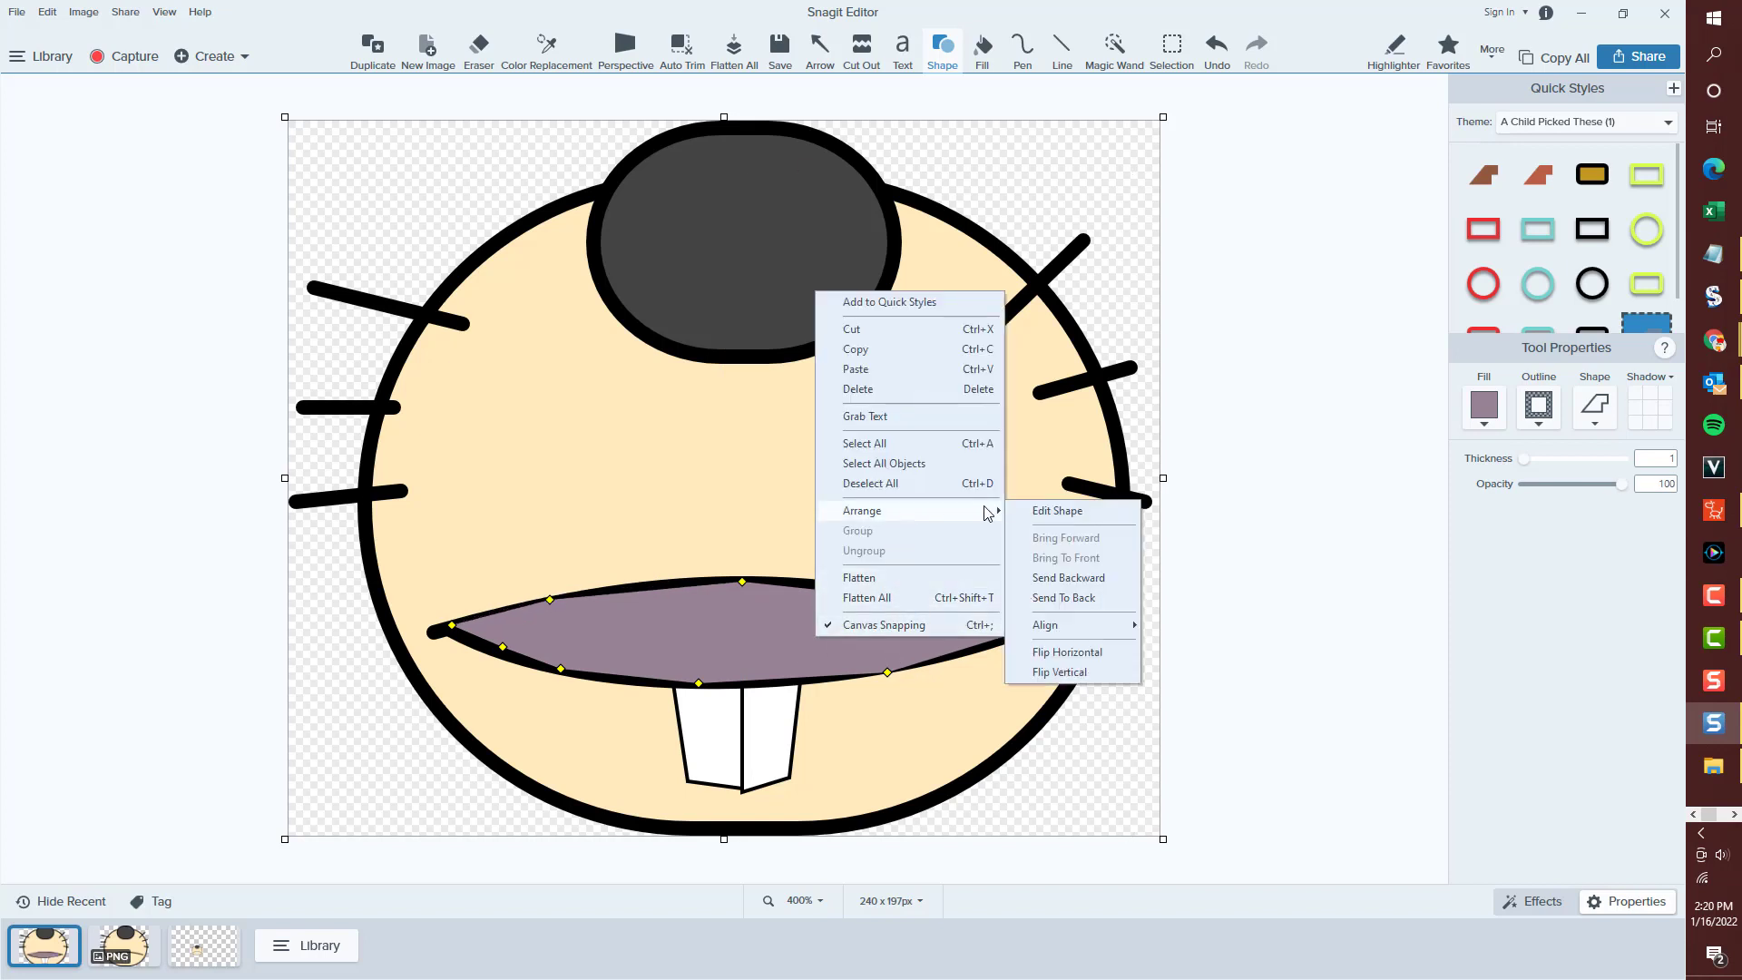
click(1063, 599)
click(802, 485)
right_click(802, 485)
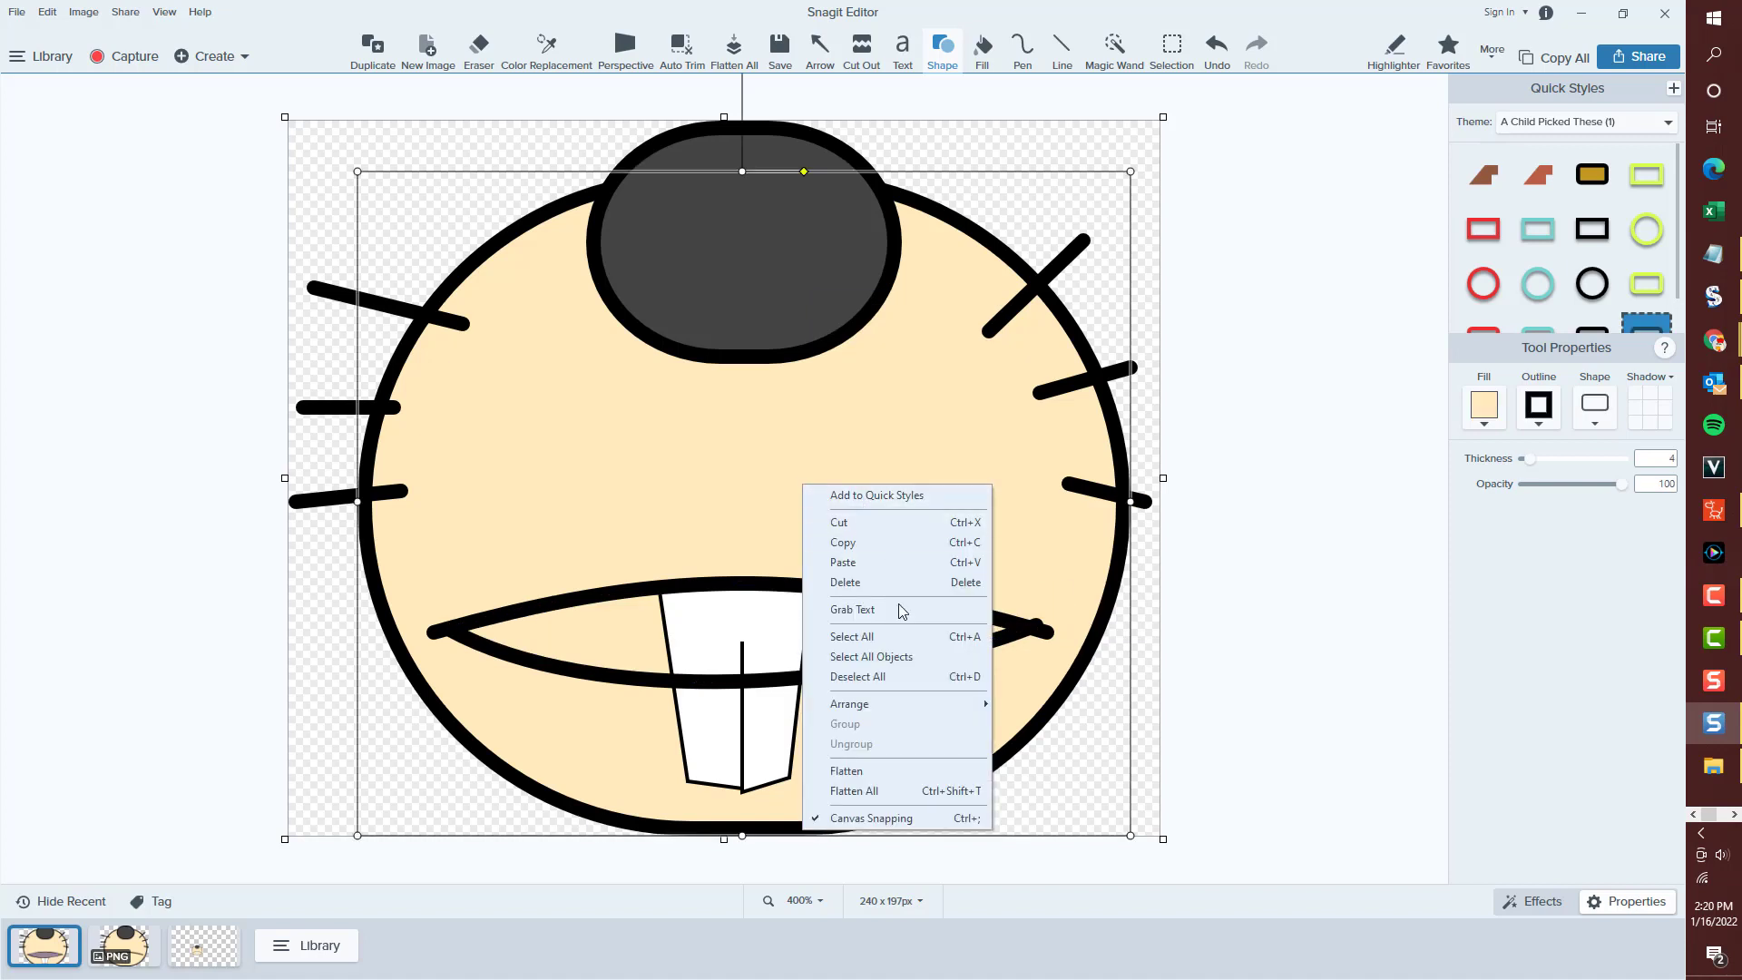
mouse_move(874, 709)
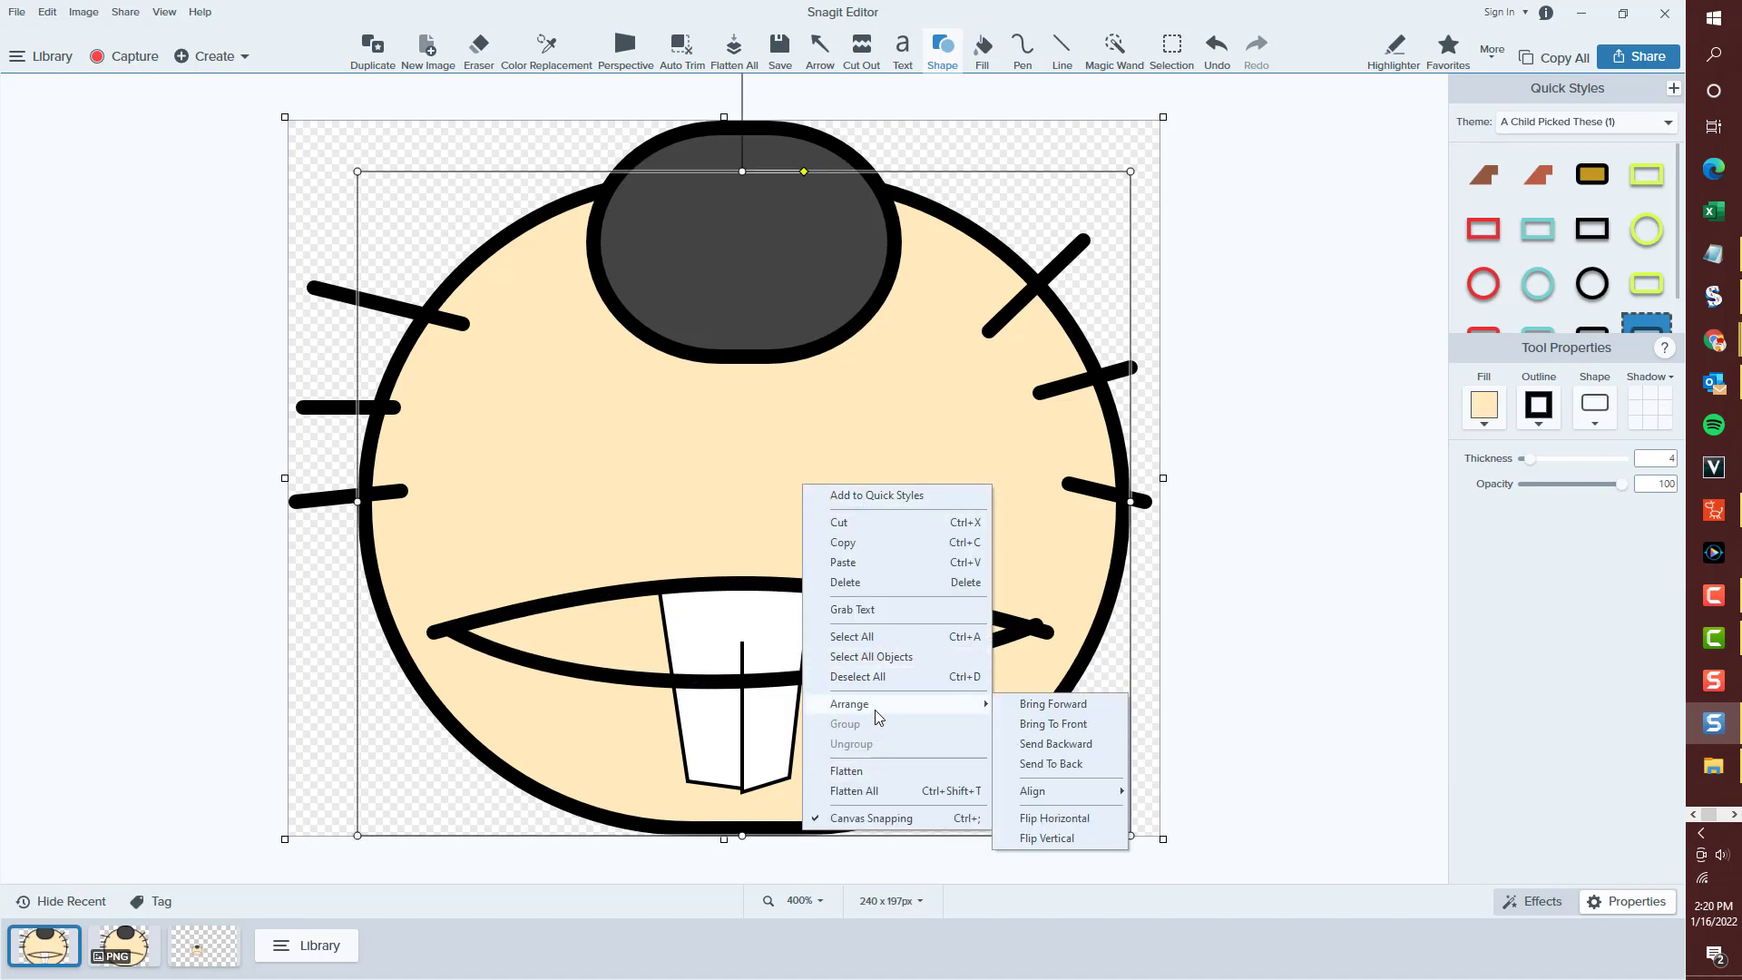
click(1052, 765)
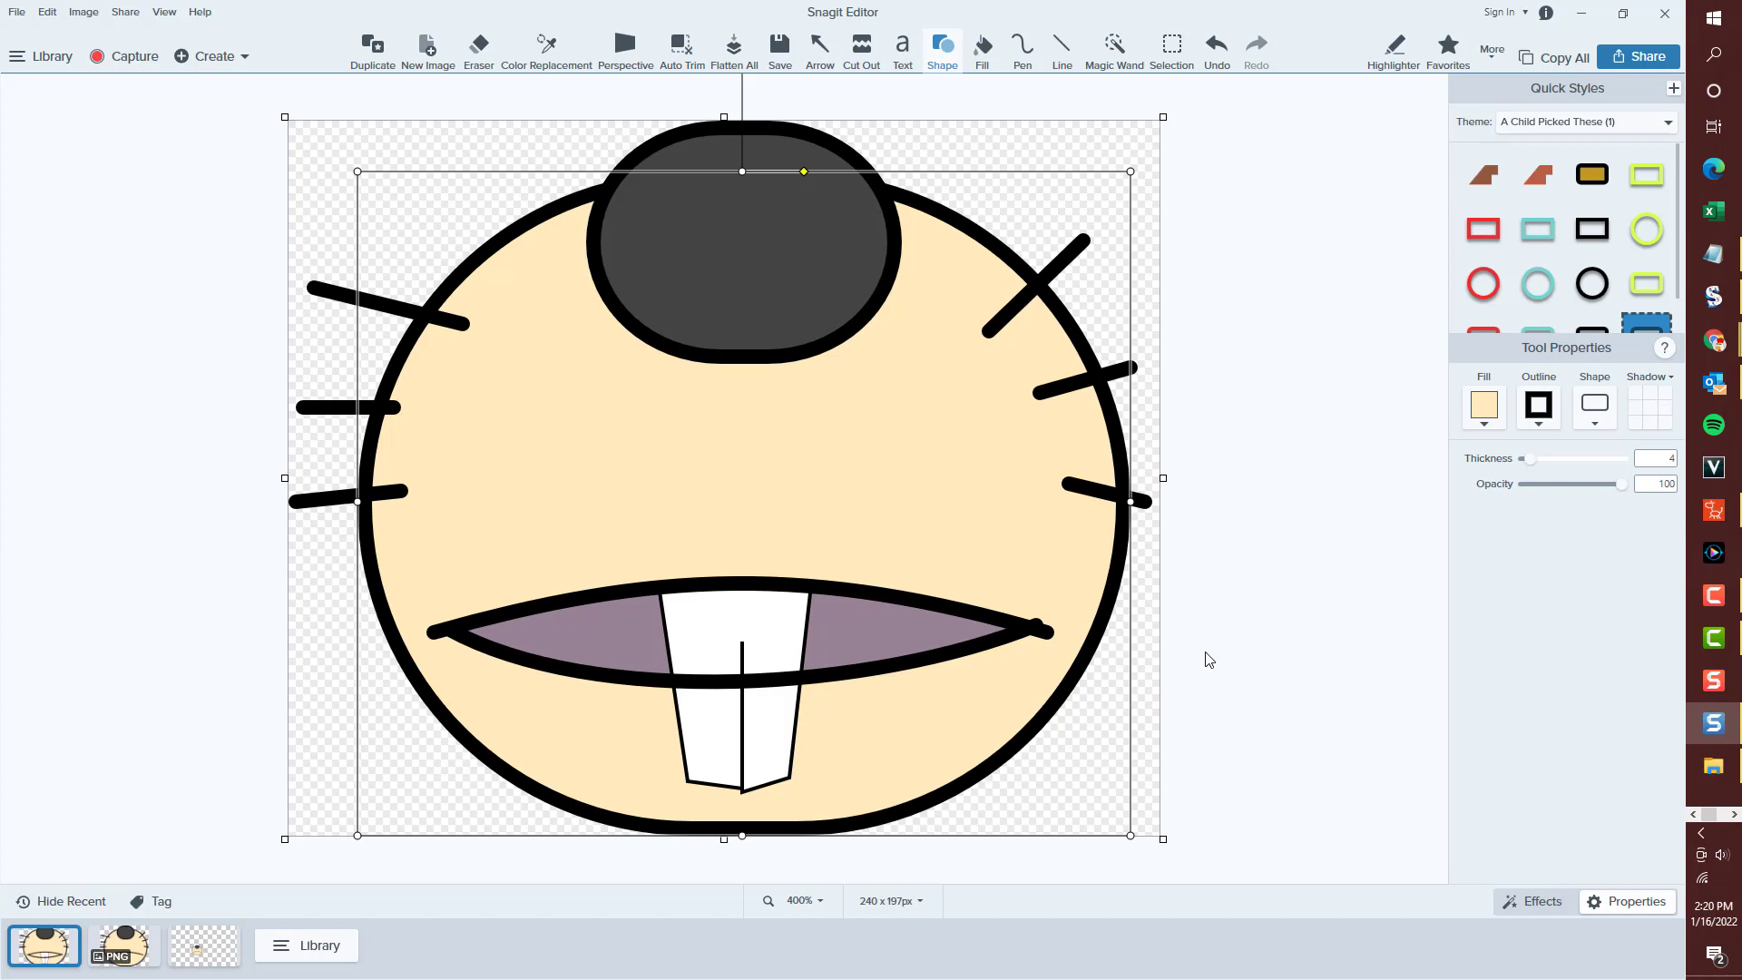
Nudge the right end of the lower lip line slightly down to meet the upper lip line's corner.
key(Escape)
key(l)
click(985, 644)
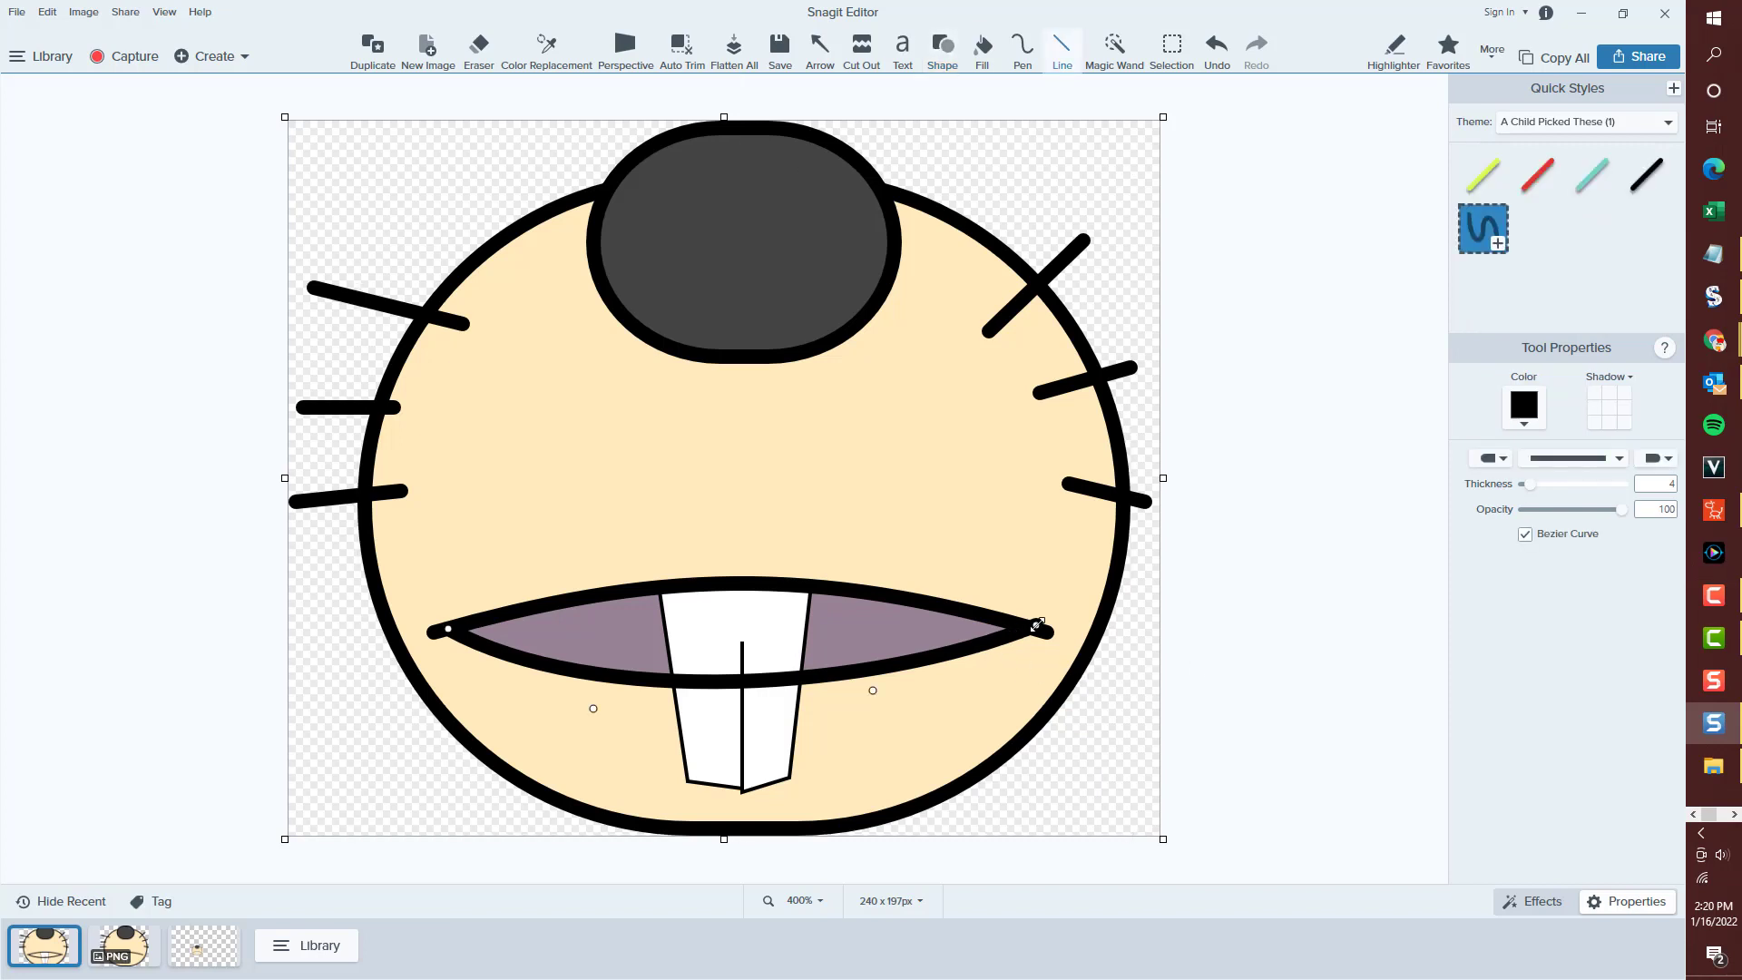
drag(1037, 627, 1037, 631)
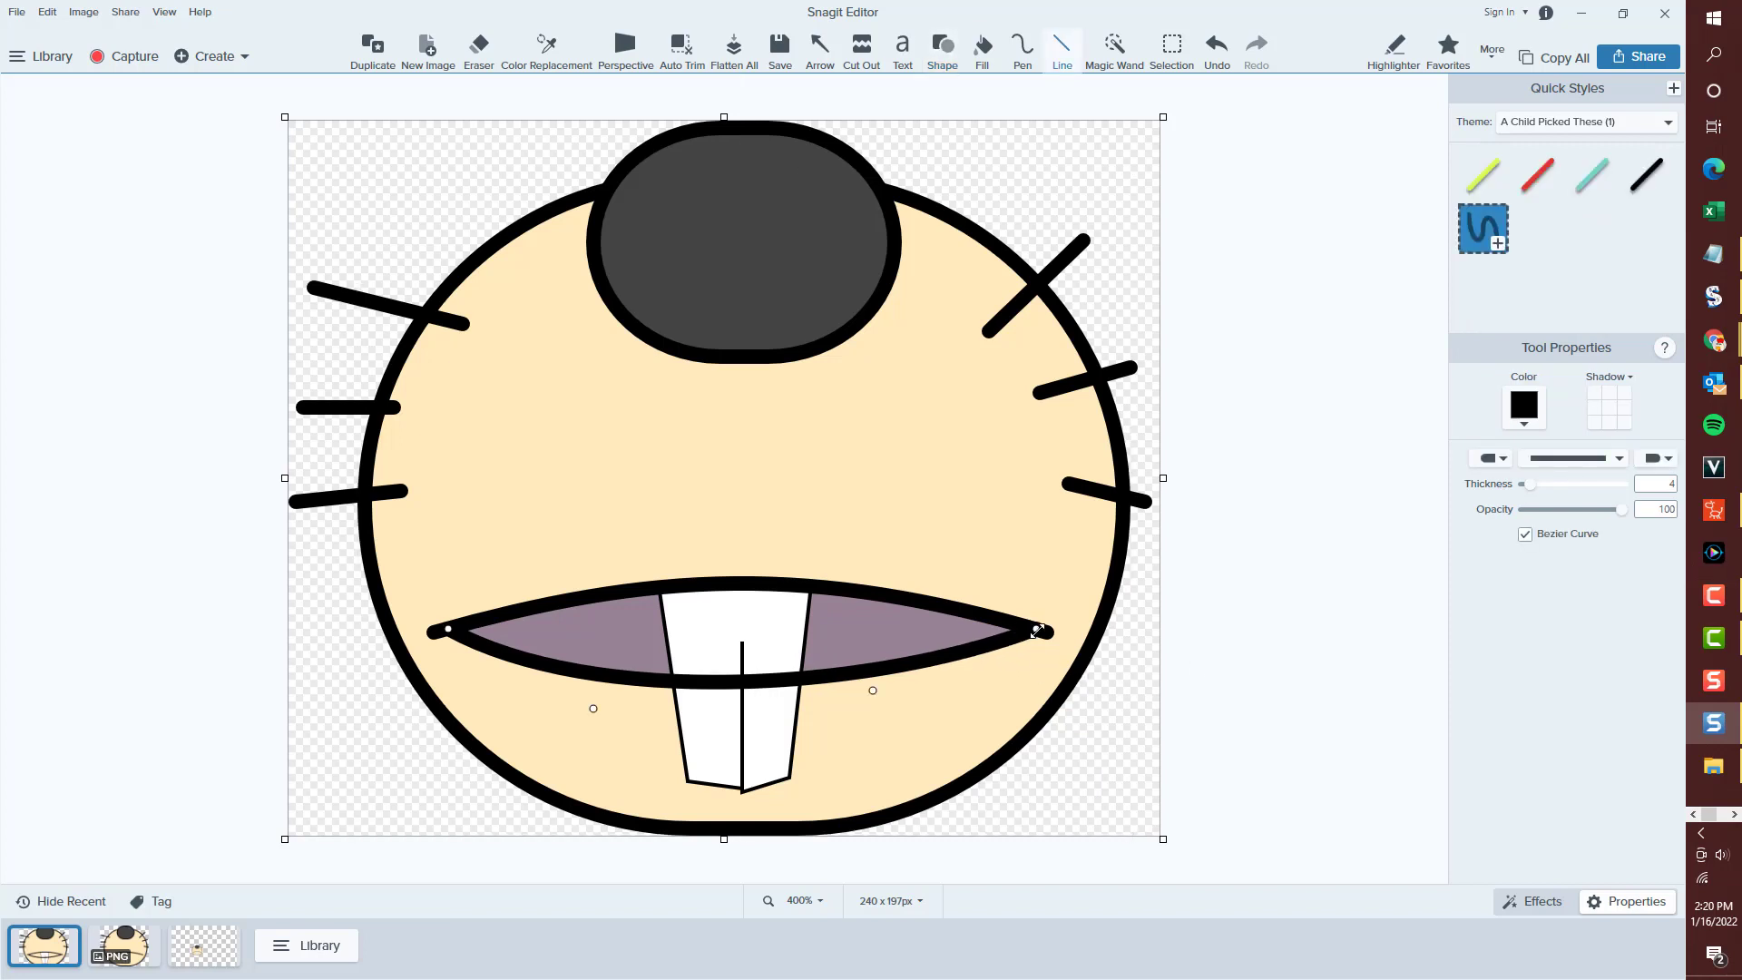
Bring the teeth to the front over the lower lip, and bring the upper lip line in front of the teeth.
click(749, 632)
right_click(804, 612)
mouse_move(907, 823)
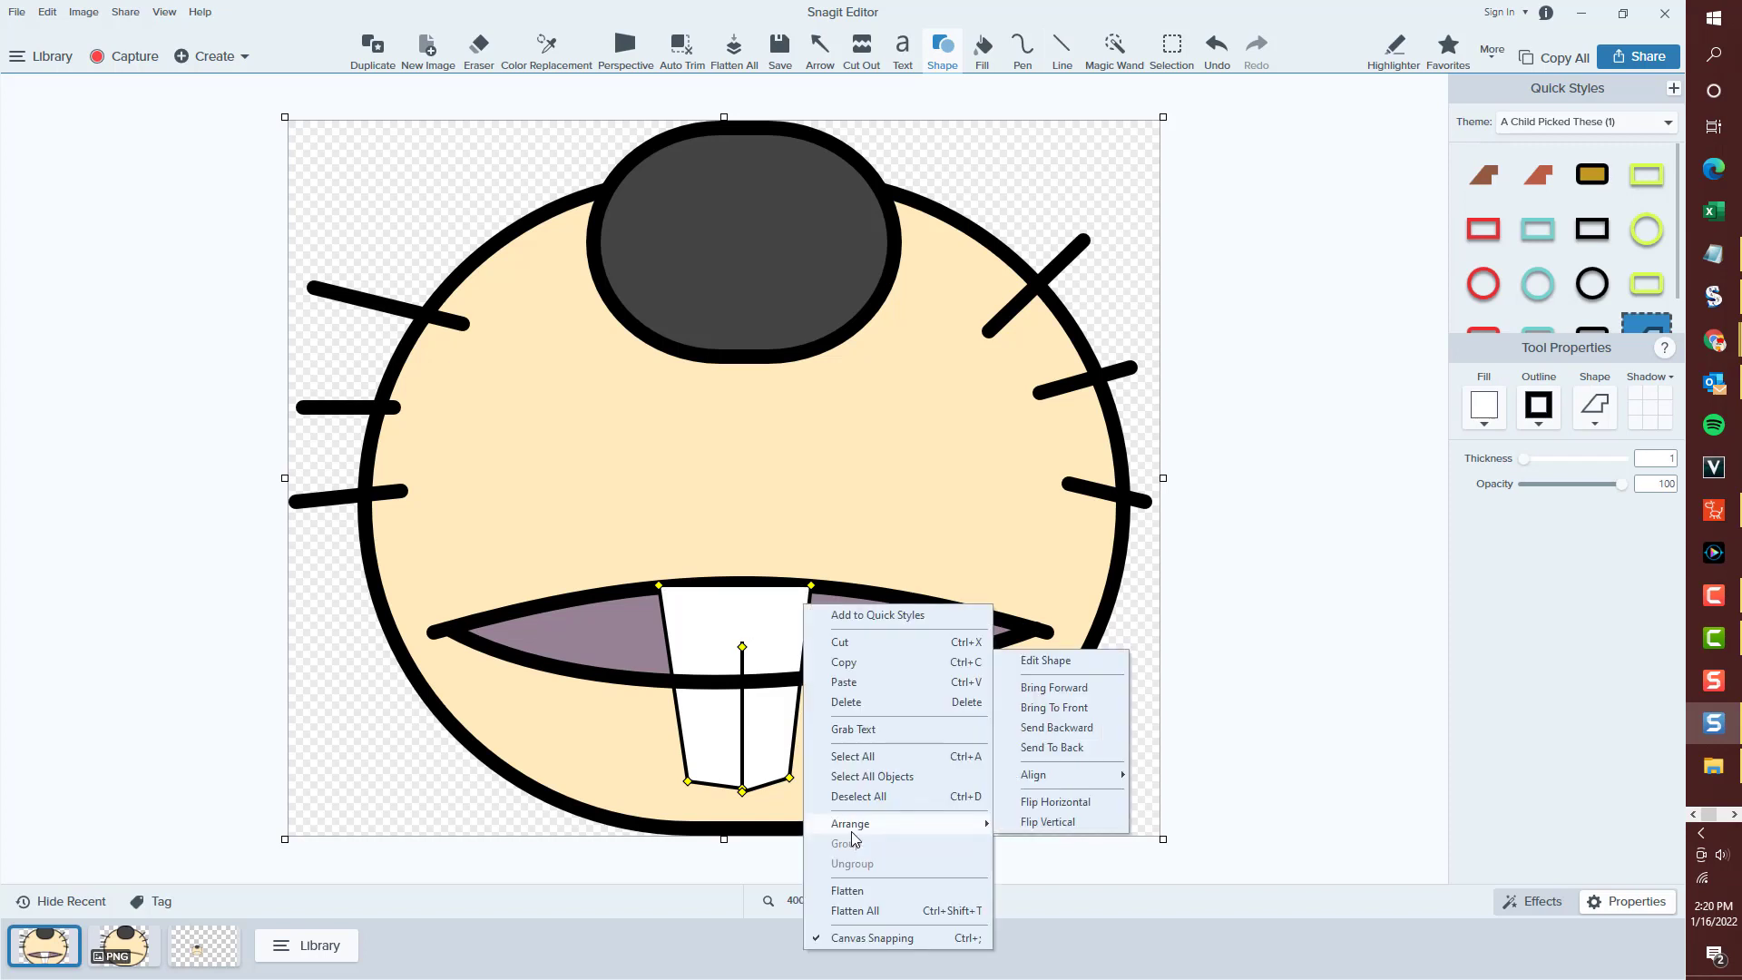
click(1052, 708)
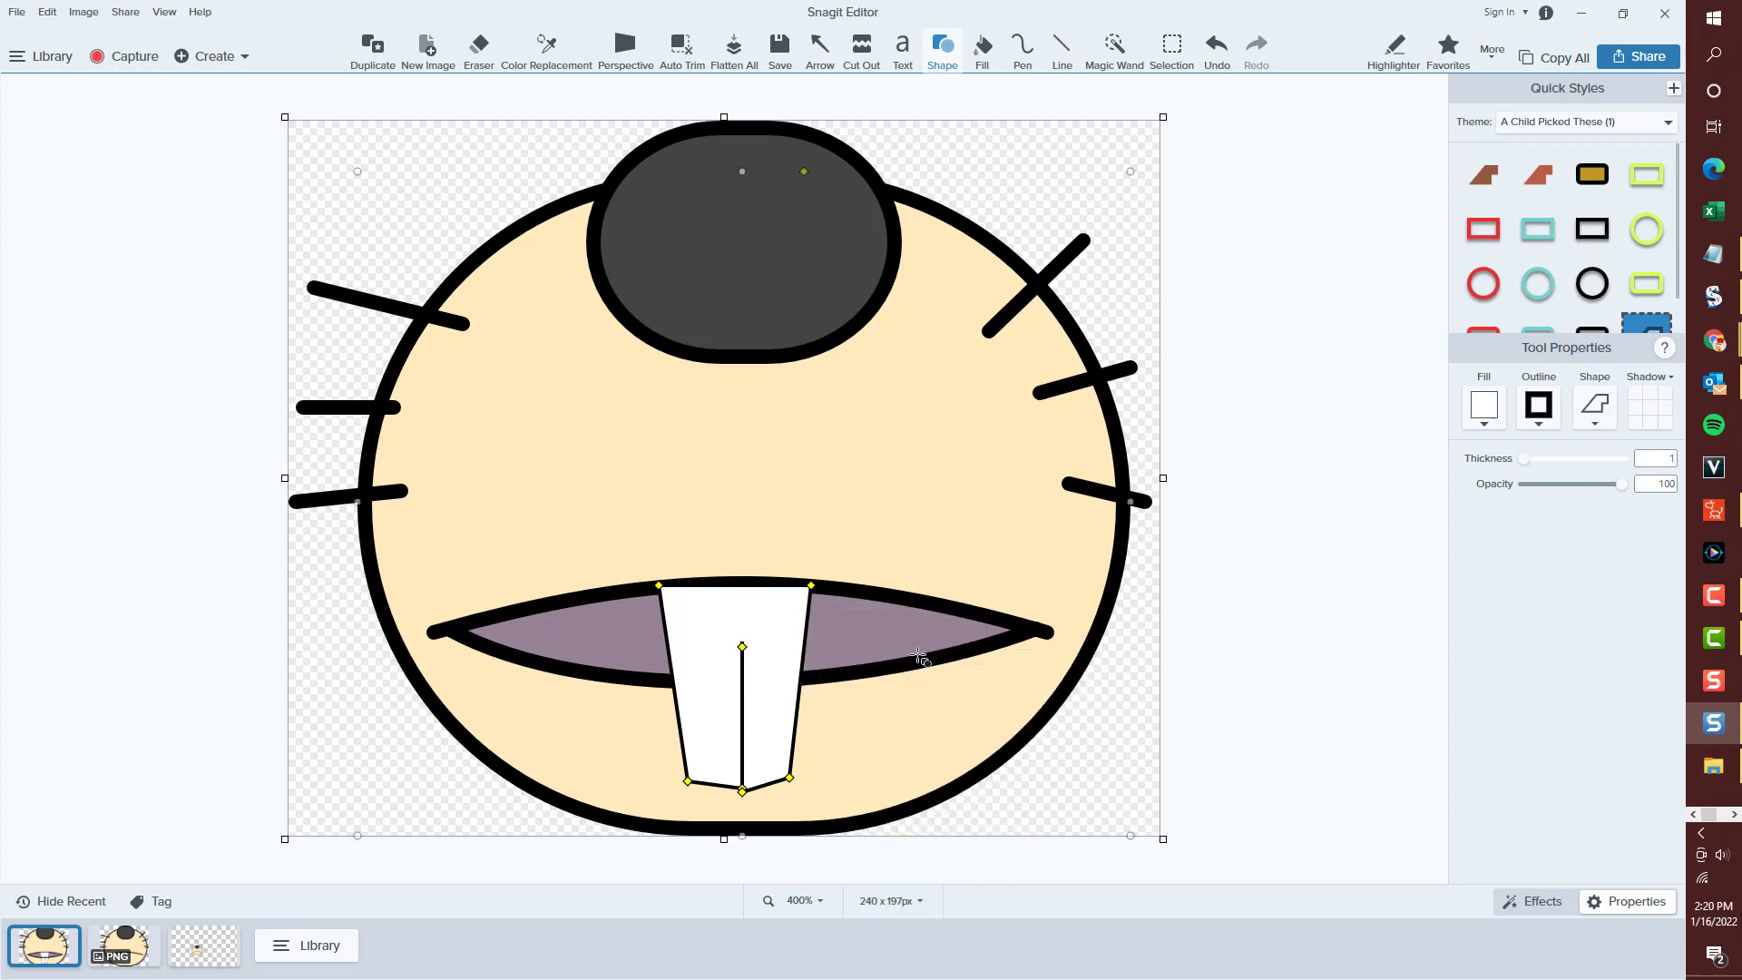
click(877, 596)
right_click(878, 596)
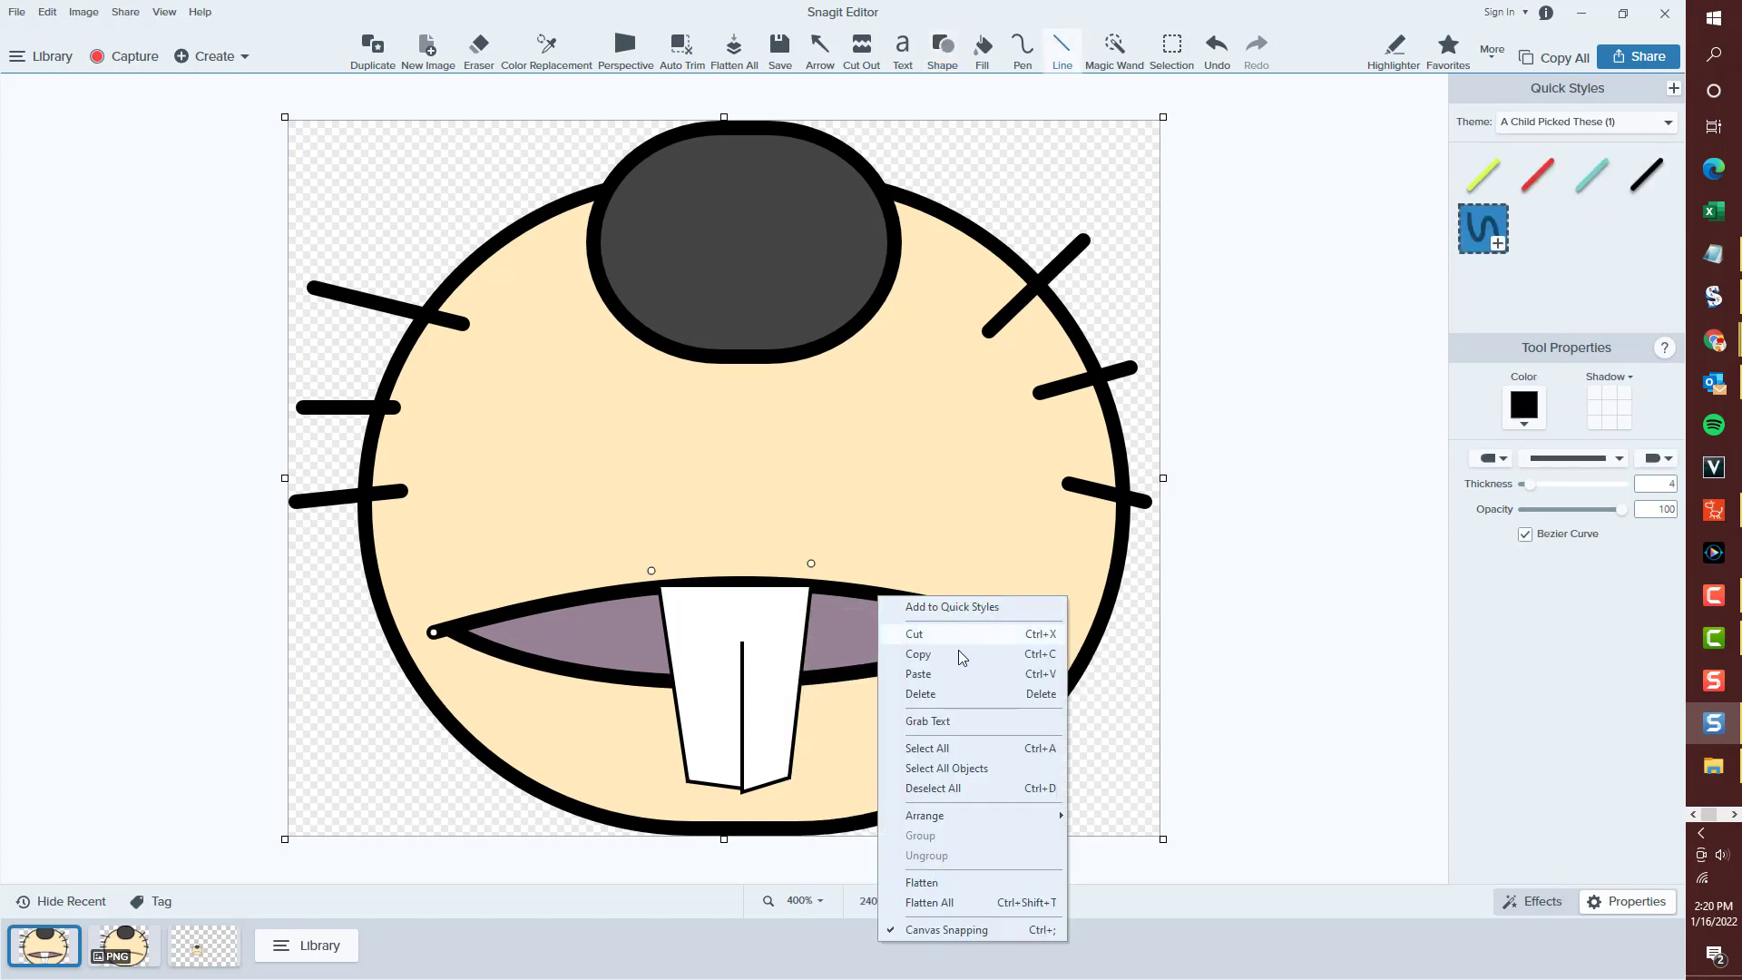
mouse_move(938, 817)
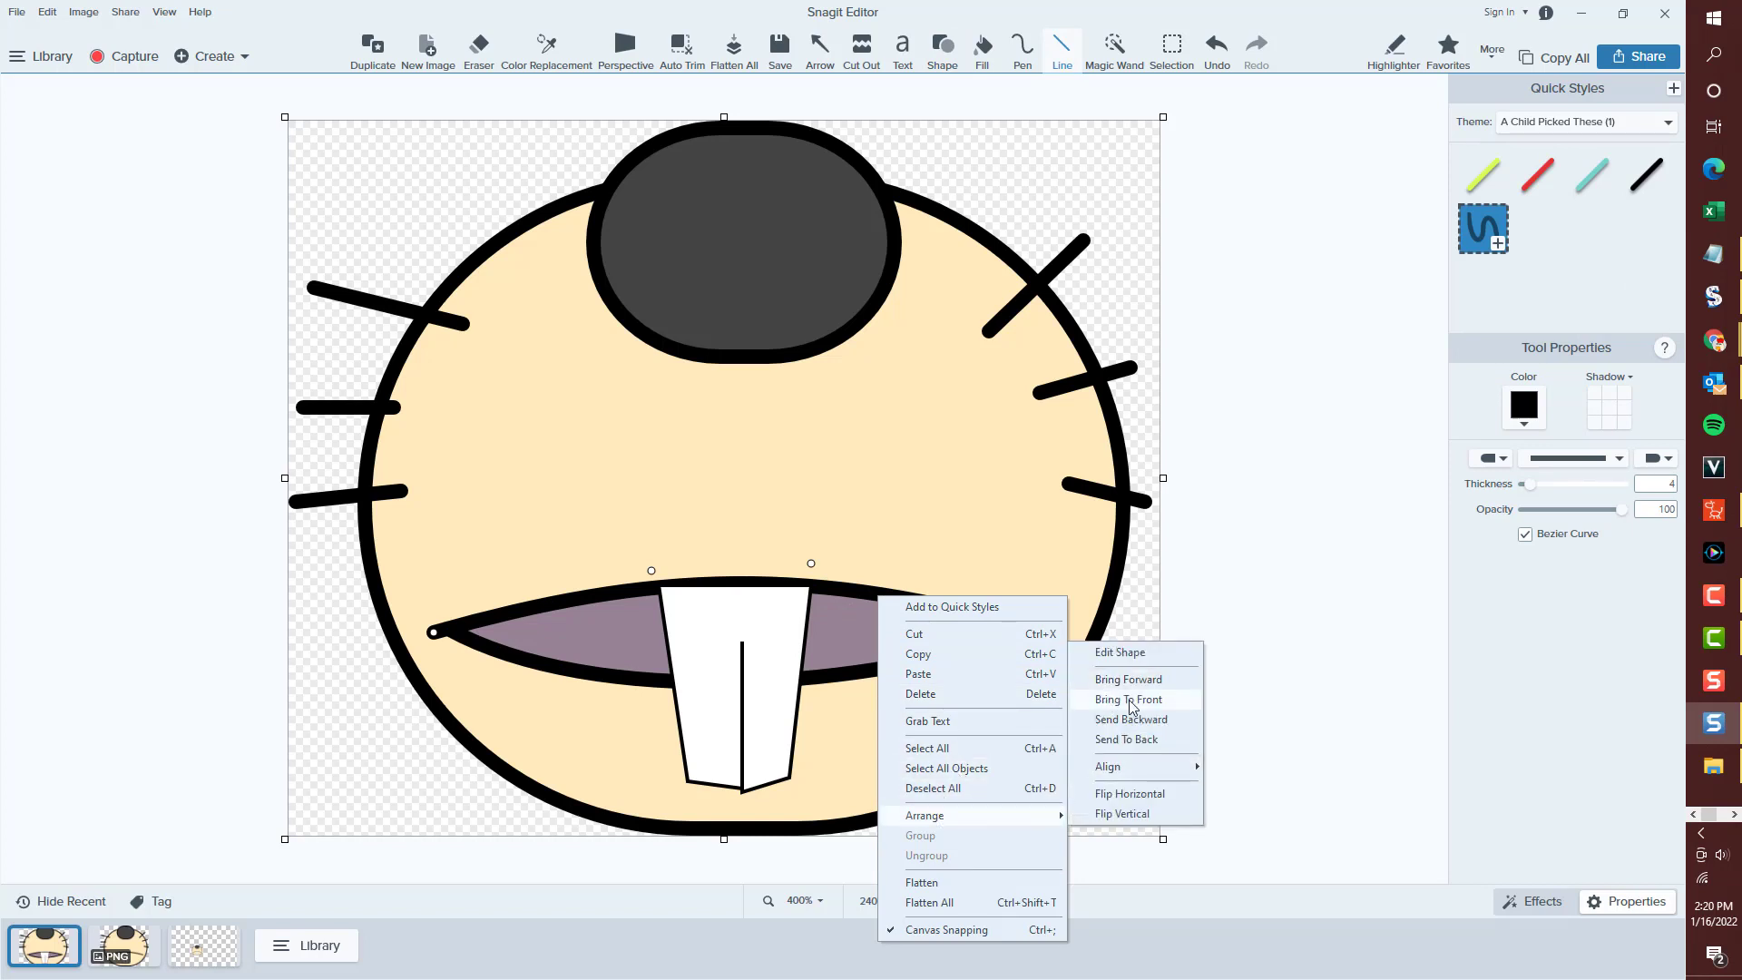
click(1129, 700)
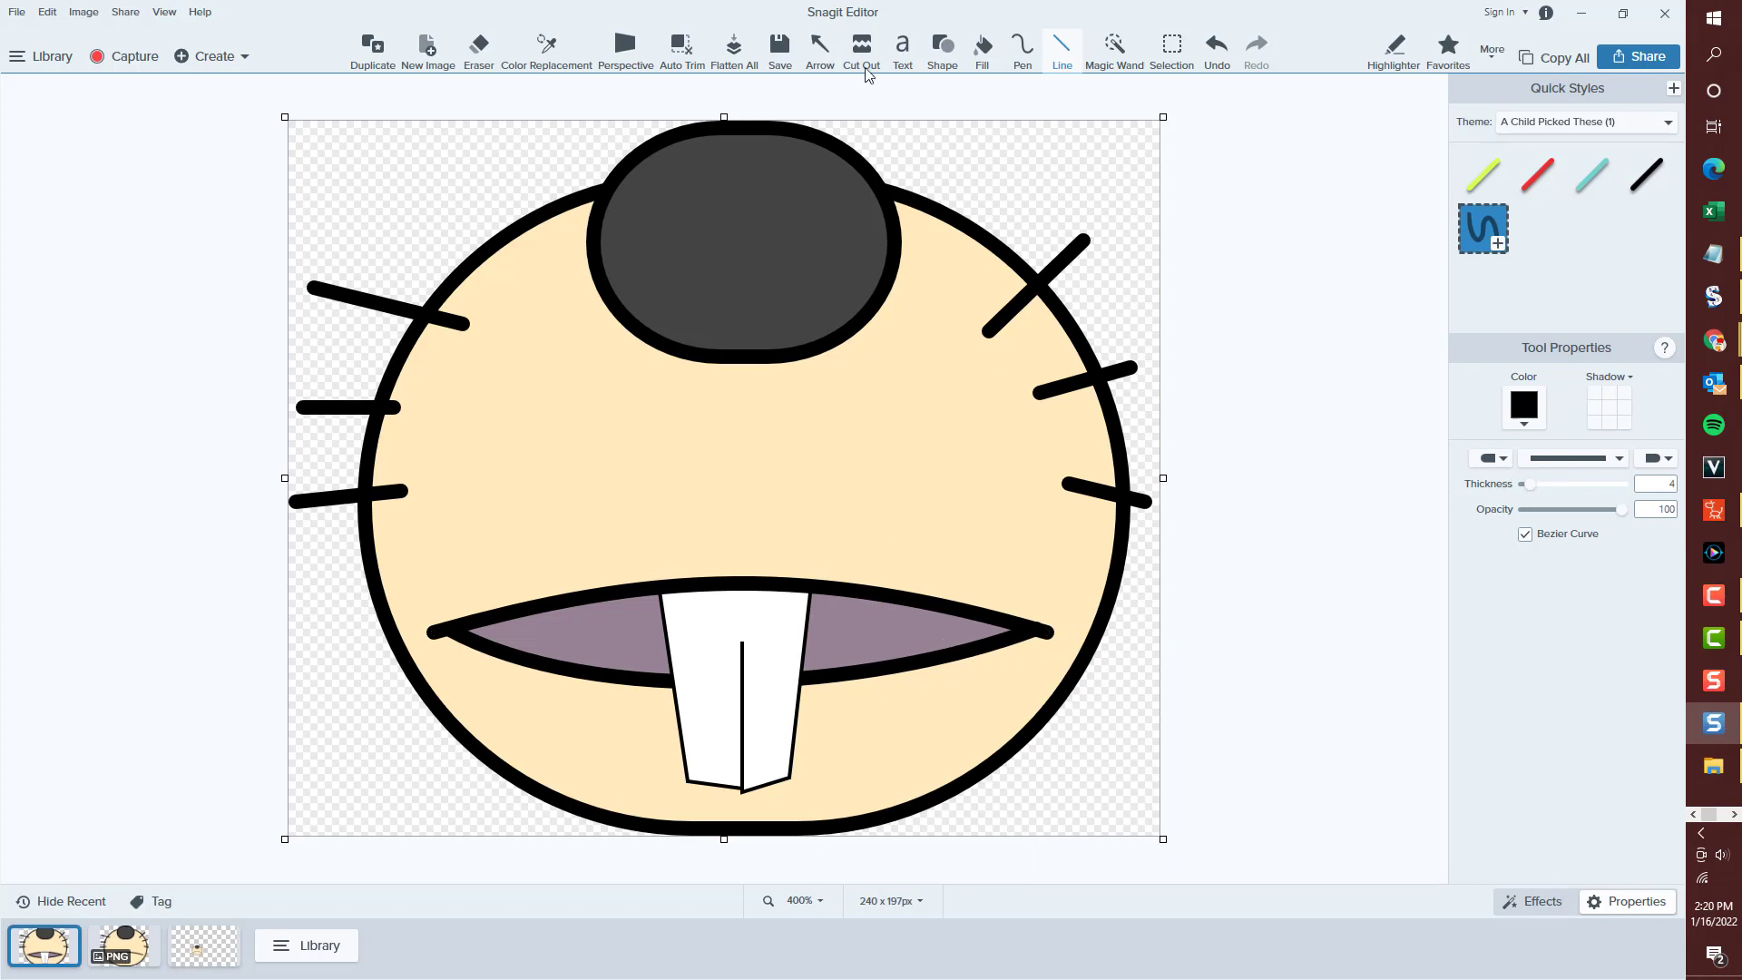
Save the image as a PNG named Open Lip in the Mouth folder.
click(787, 57)
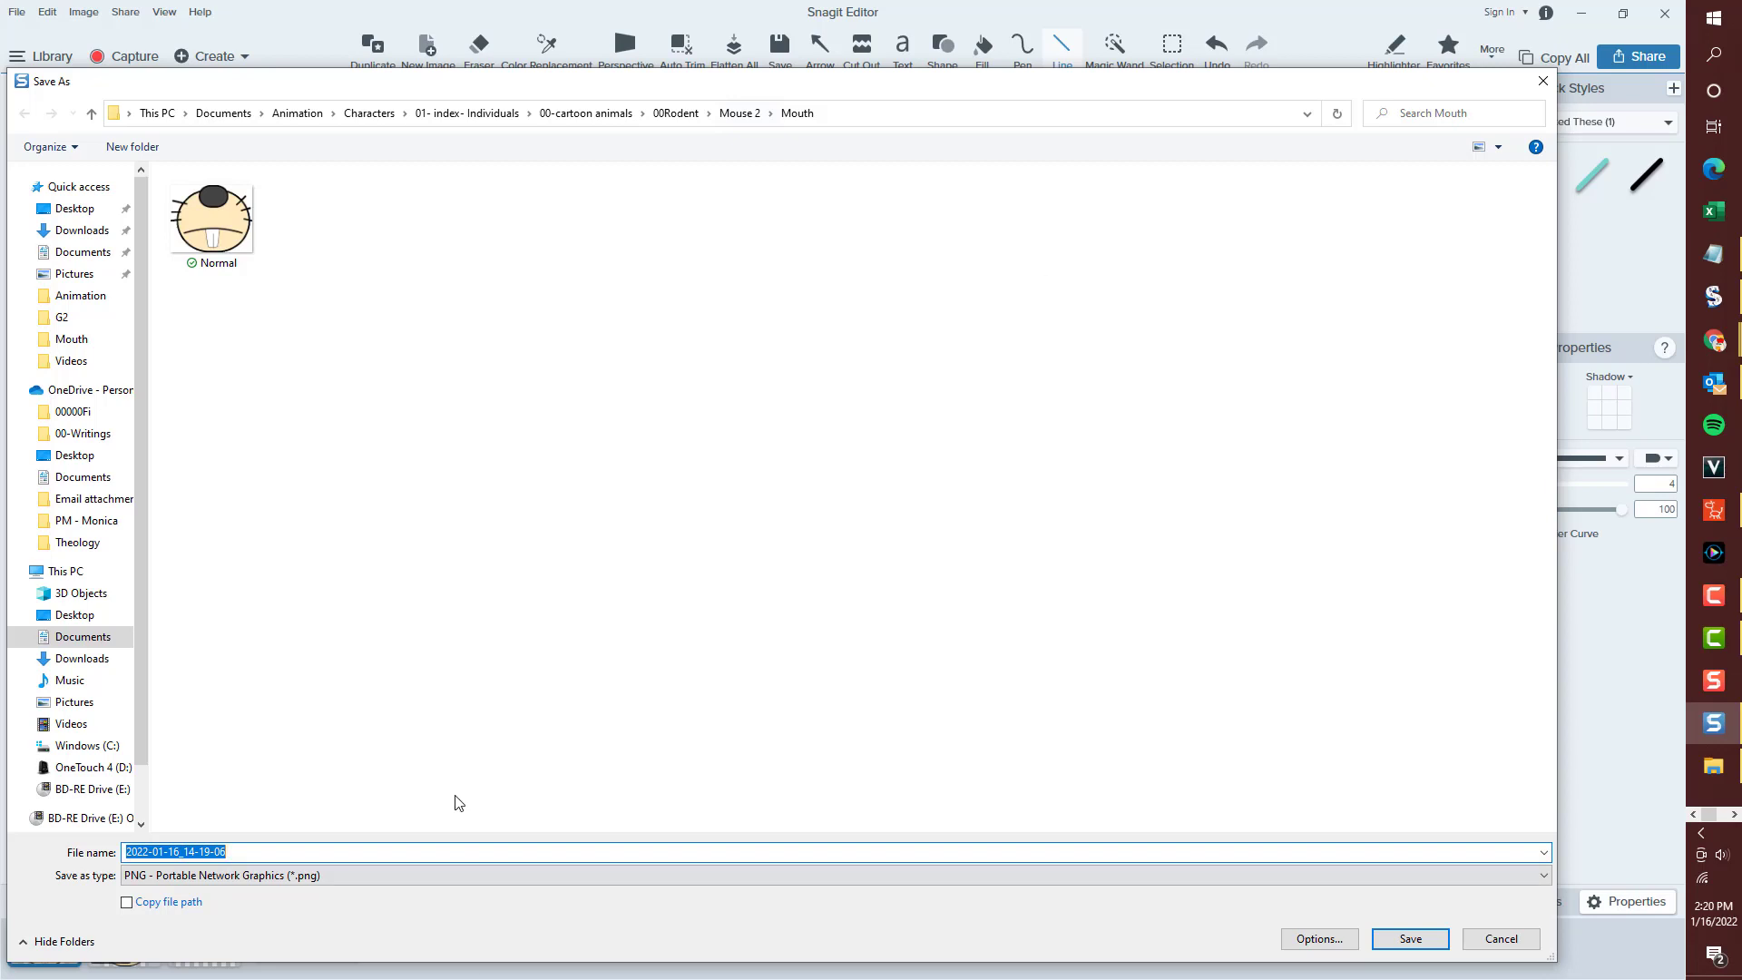
text(Open Lip)
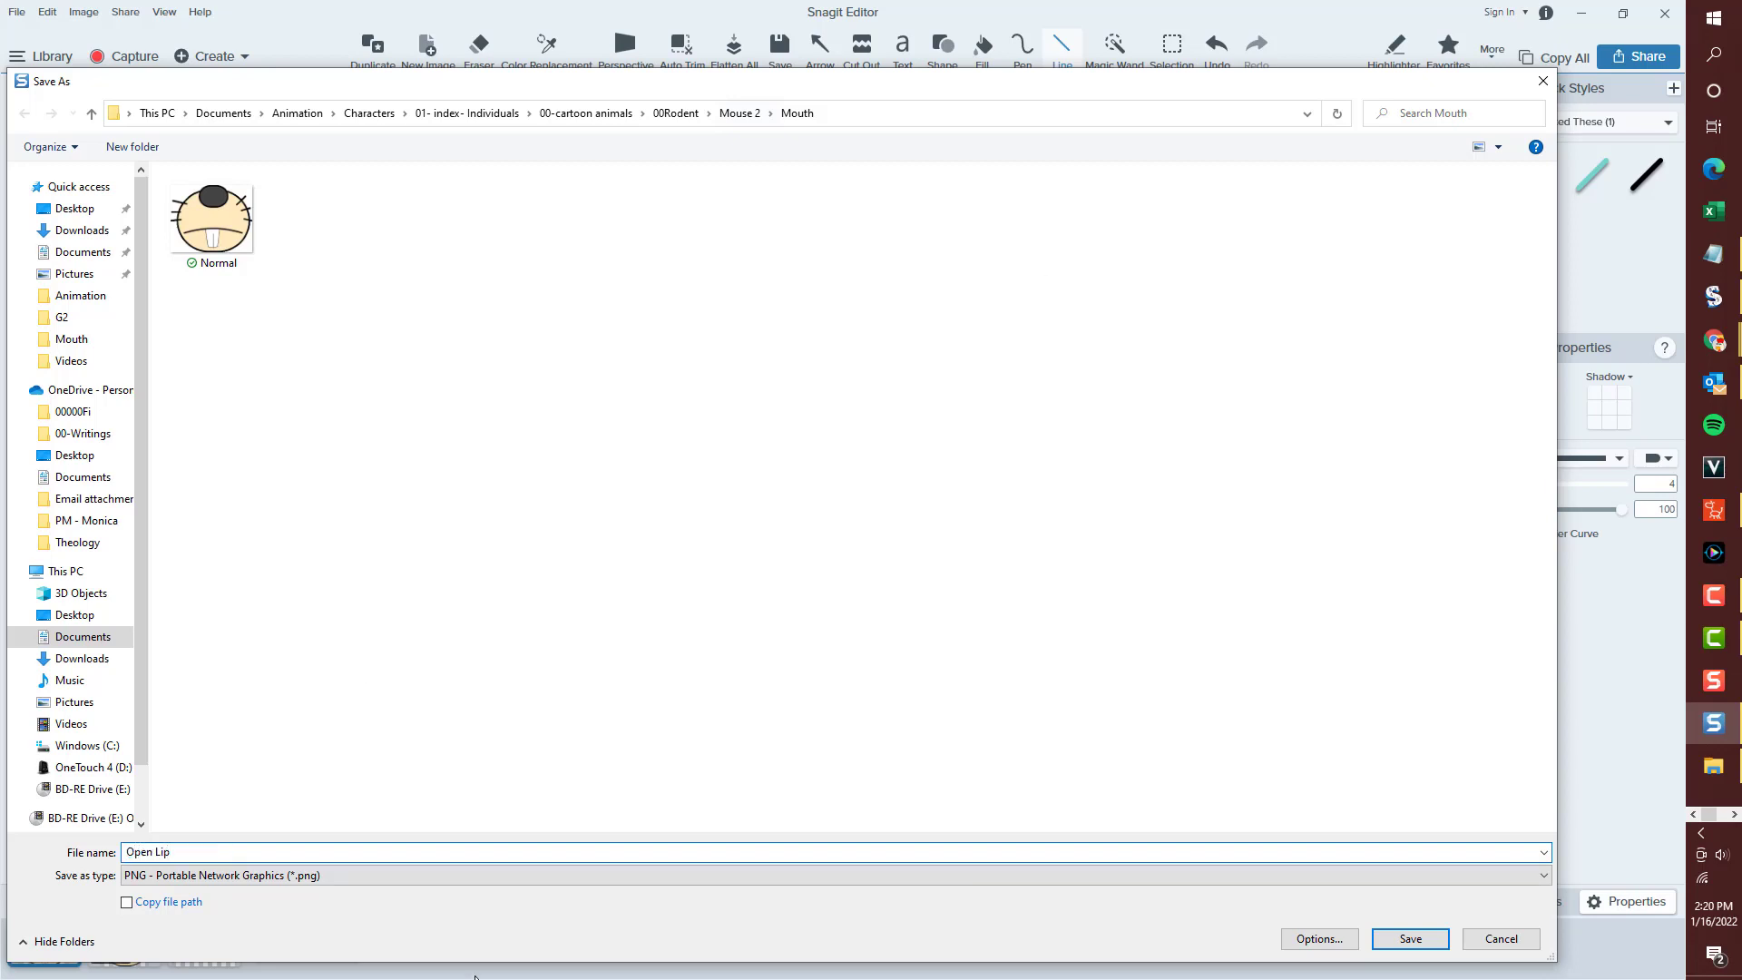
key(Return)
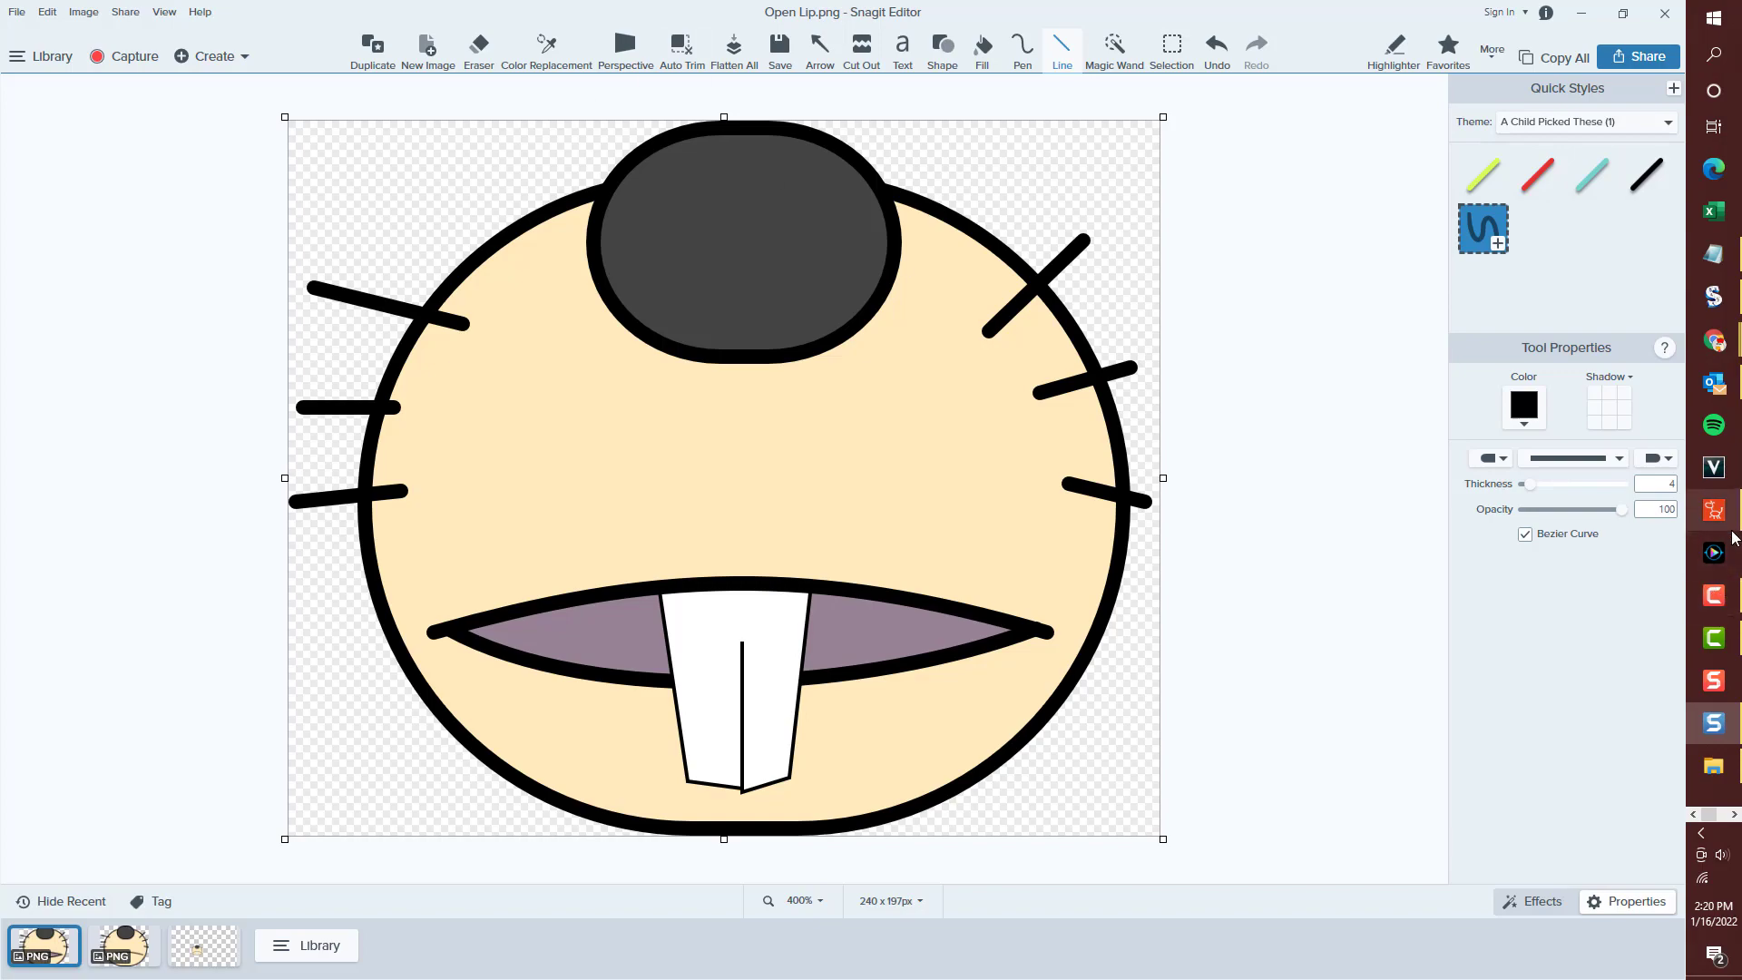
Switch to Cartoon Animator and replace the OpenLip mouth sprite with the Open Lip image.
click(1714, 510)
click(1425, 596)
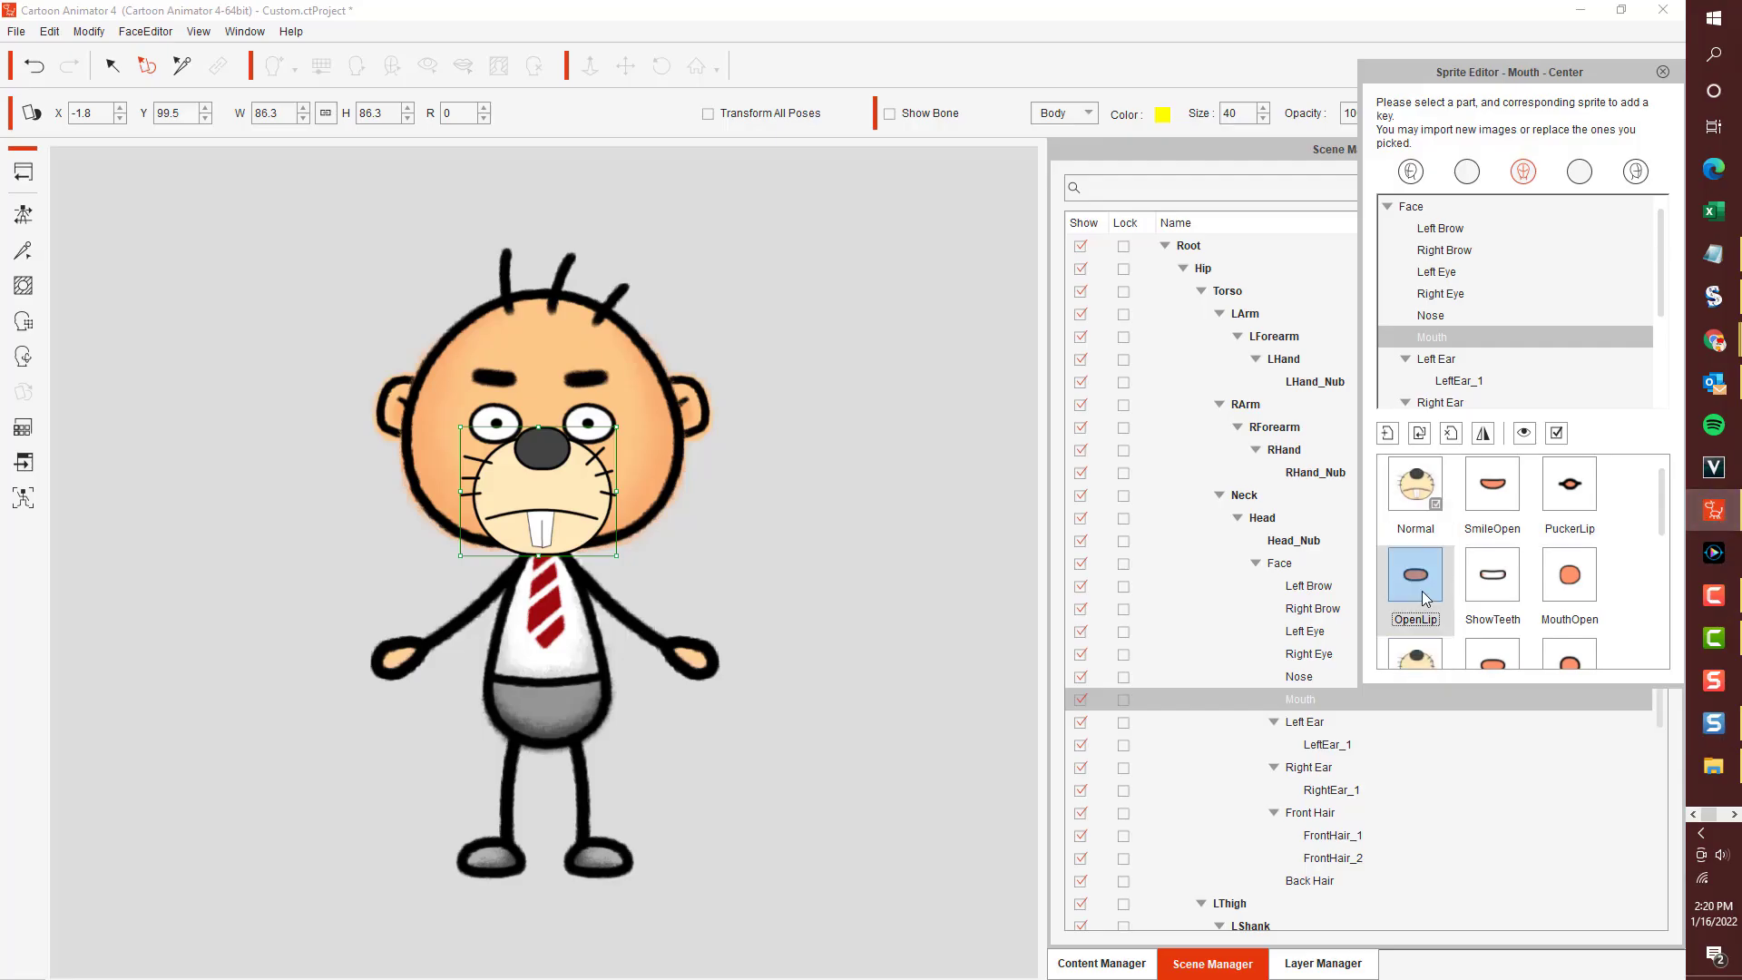
click(1421, 433)
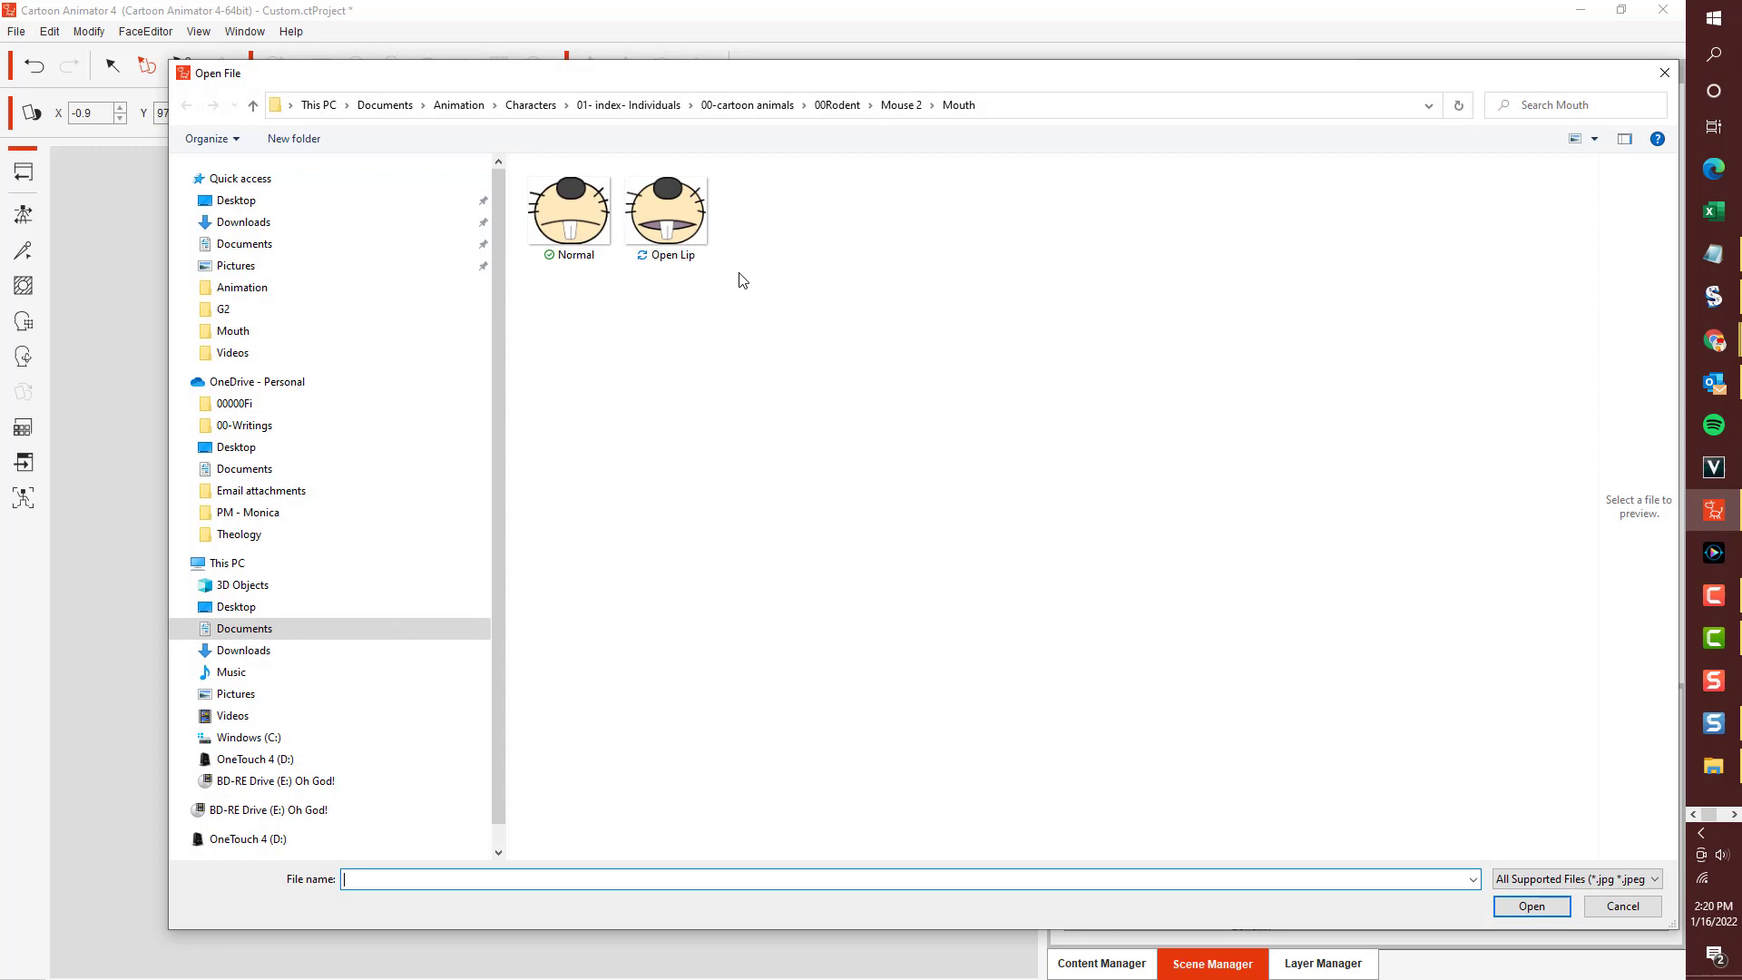
double_click(653, 253)
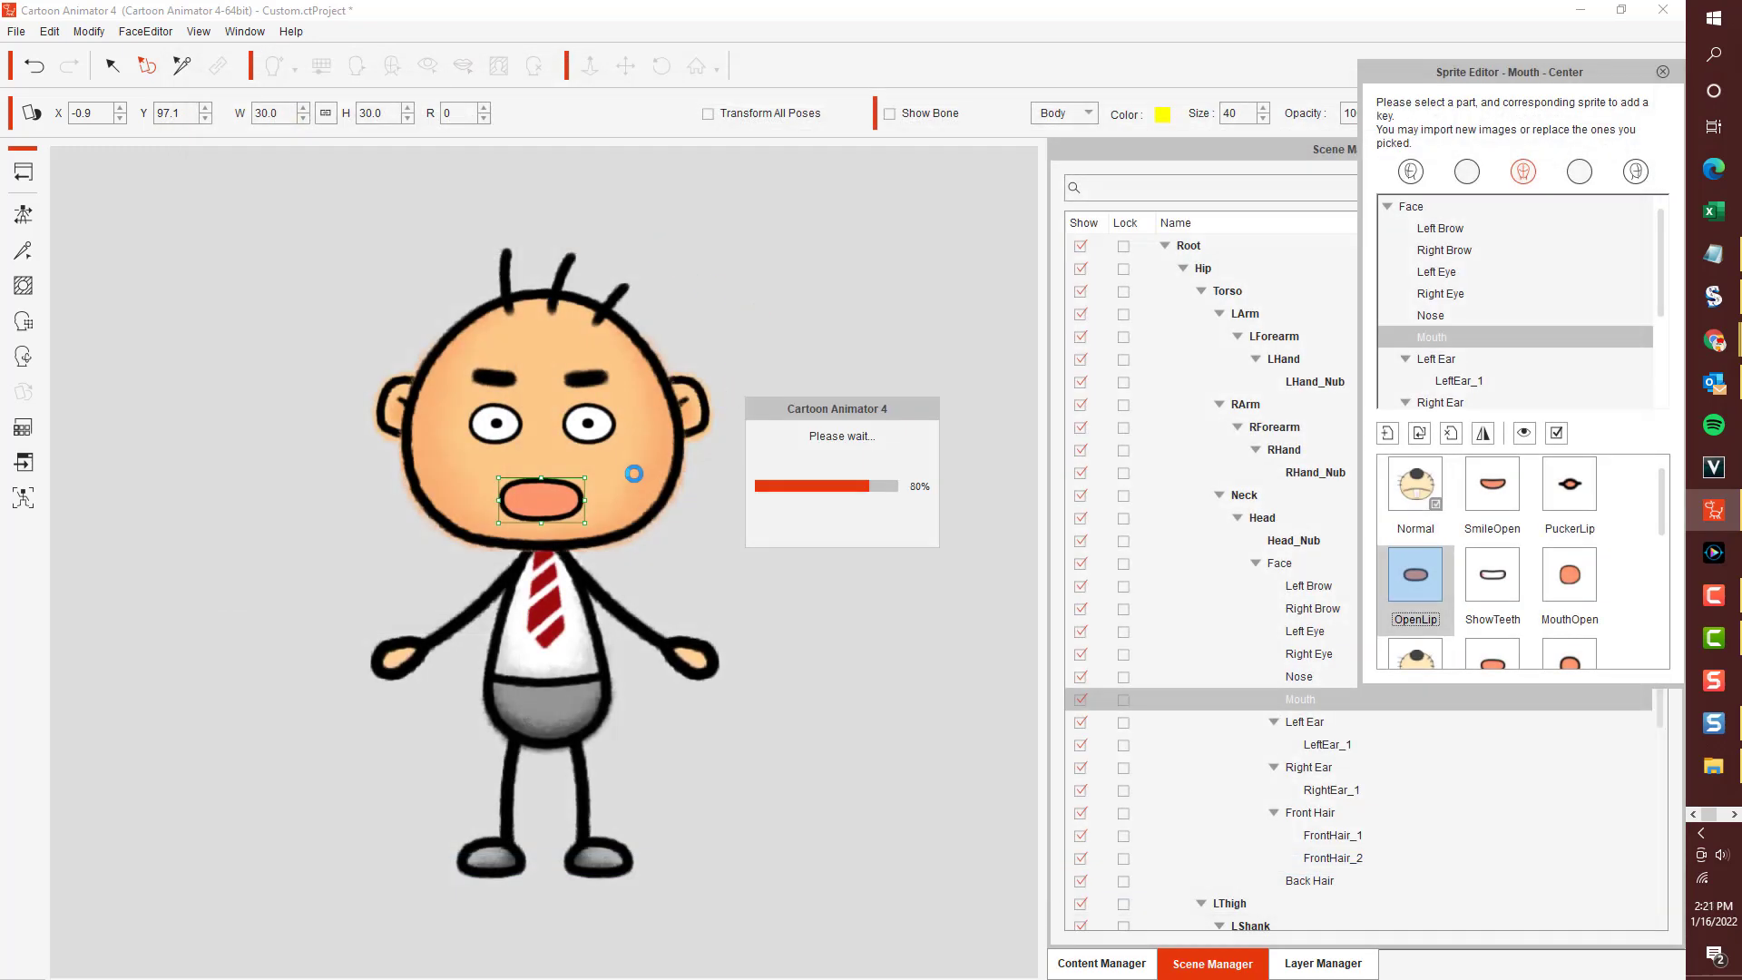
Line up the OpenLip and Normal sprites, enlarging OpenLip to about 89.7 at X -1.4, Y 98.8 and Normal to about 88.2, comparing both.
drag(568, 478, 621, 450)
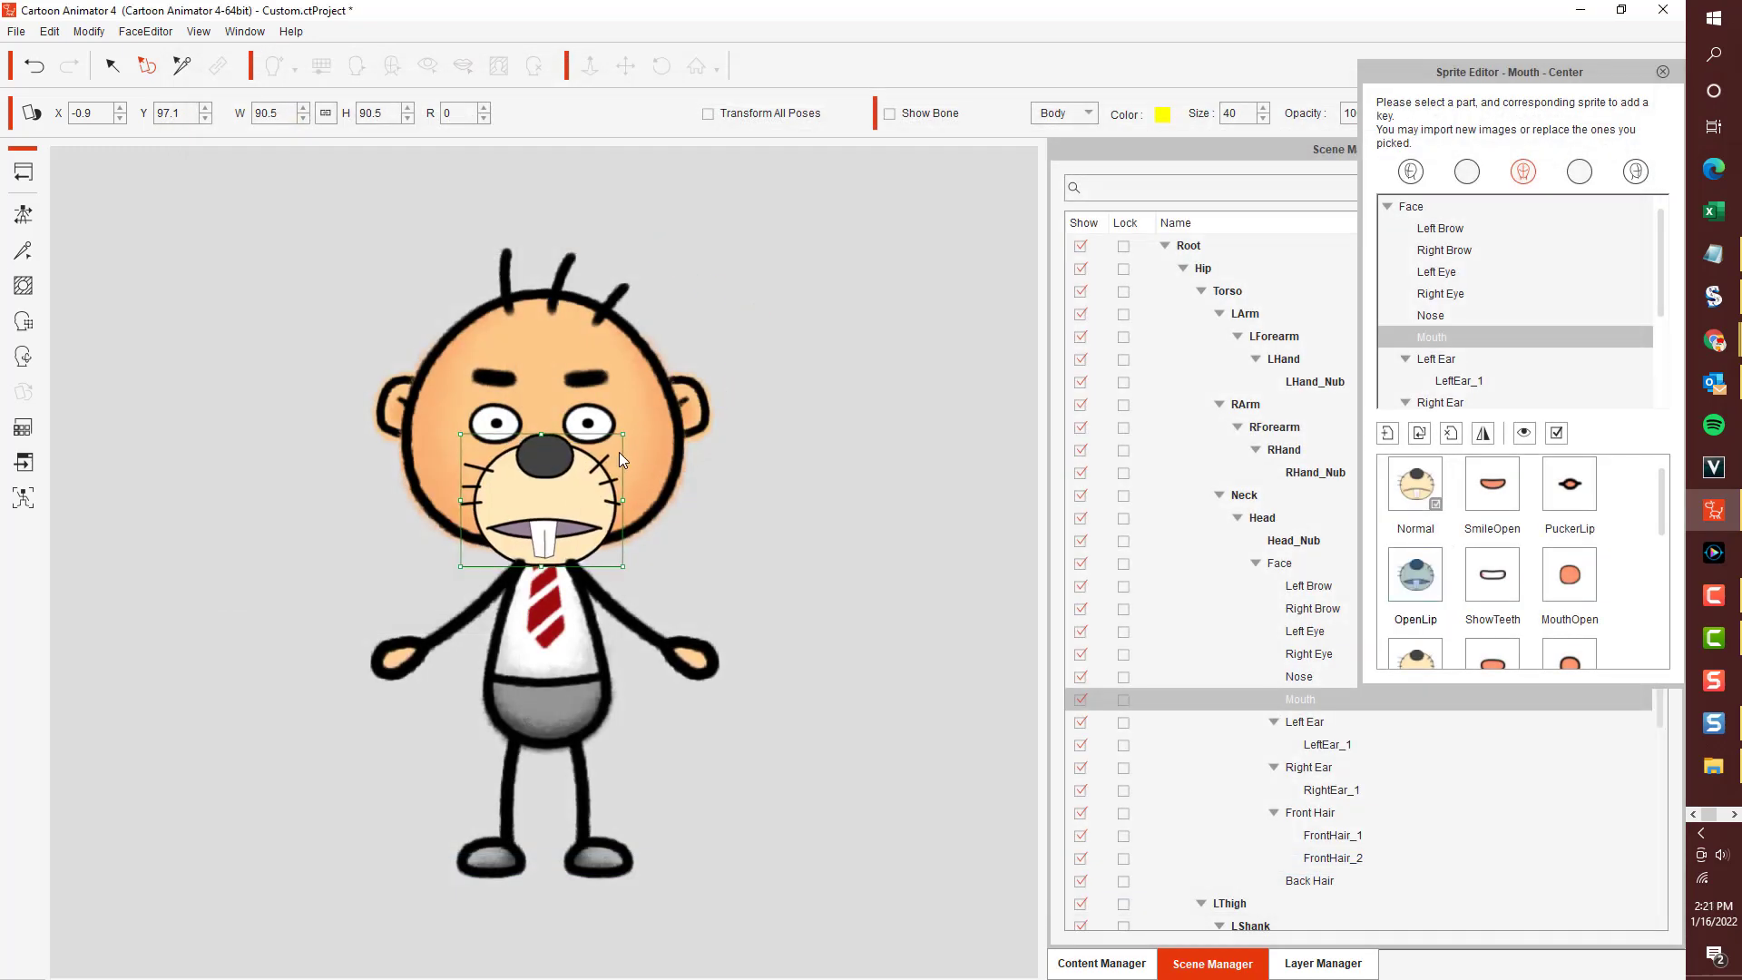
click(1429, 491)
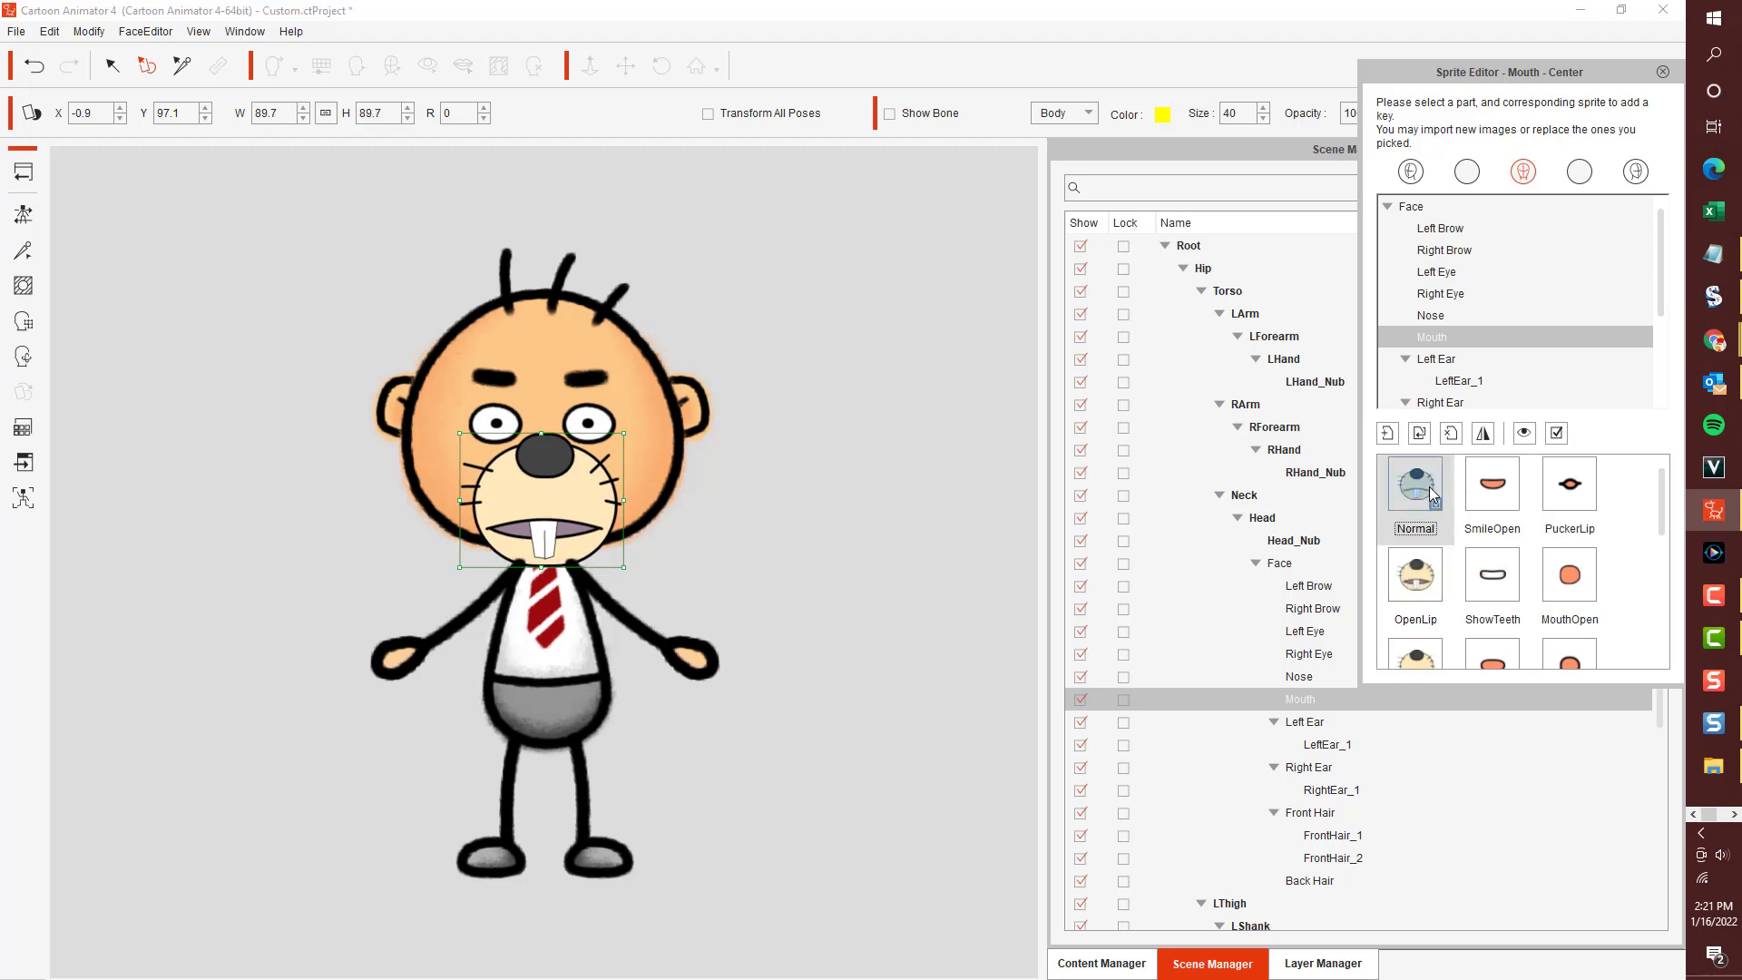
click(1415, 576)
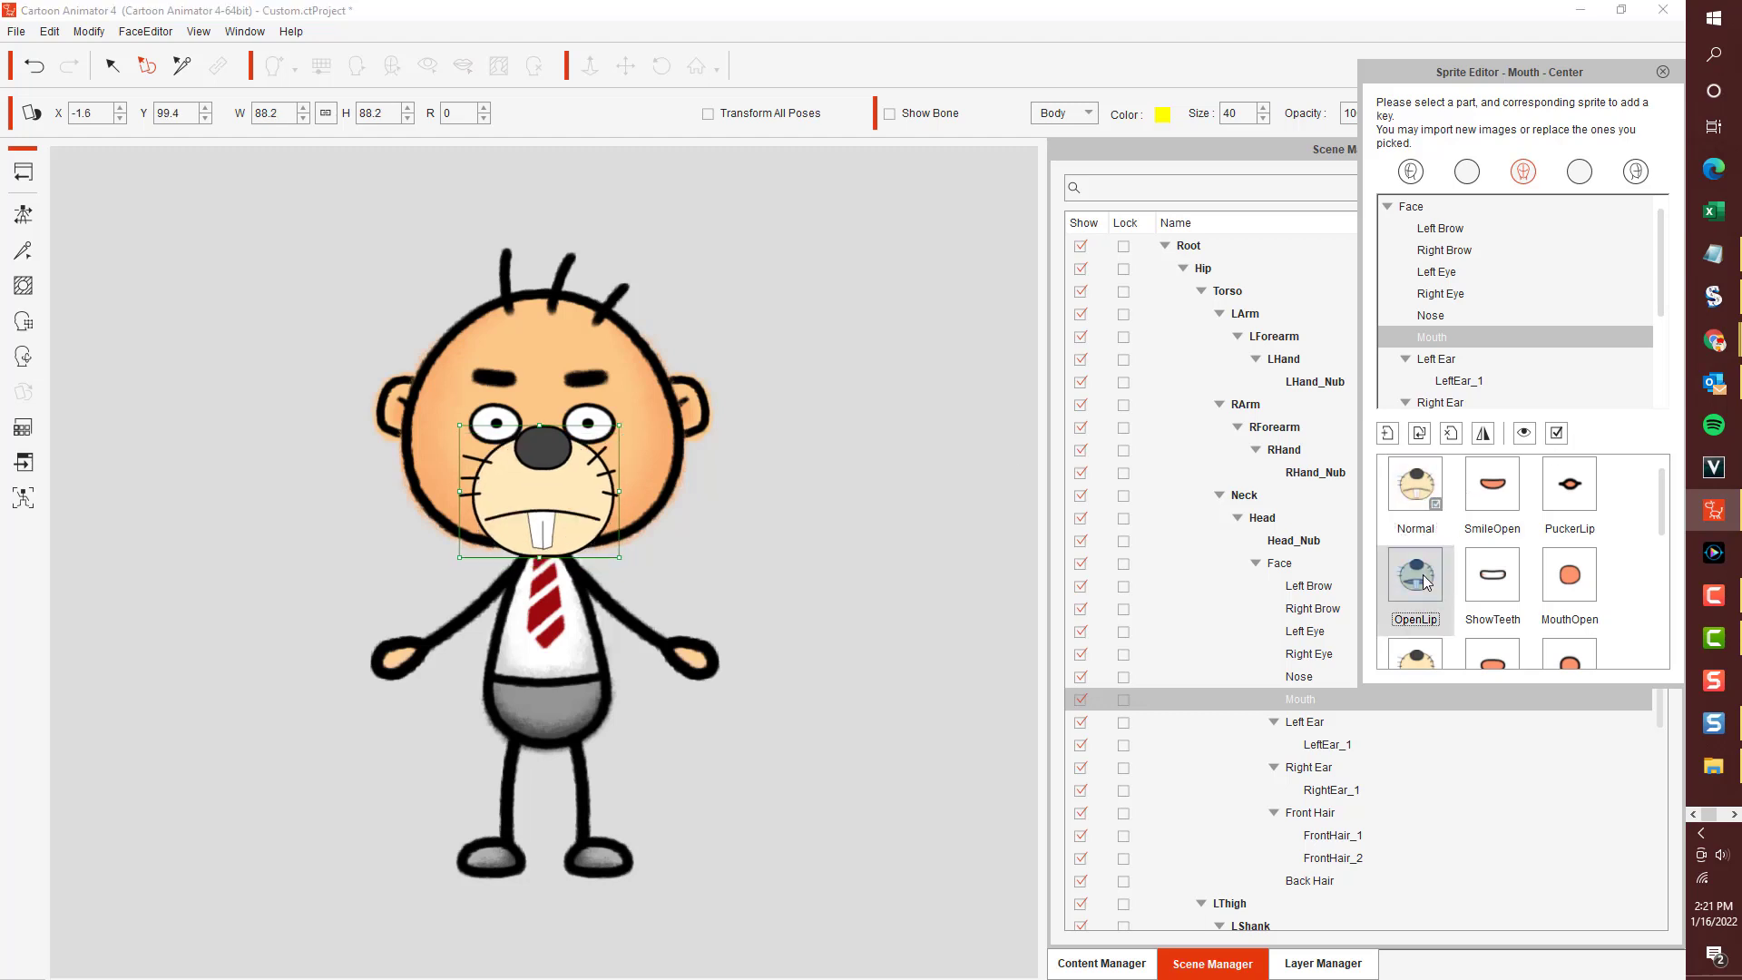
drag(457, 497, 456, 491)
click(1415, 485)
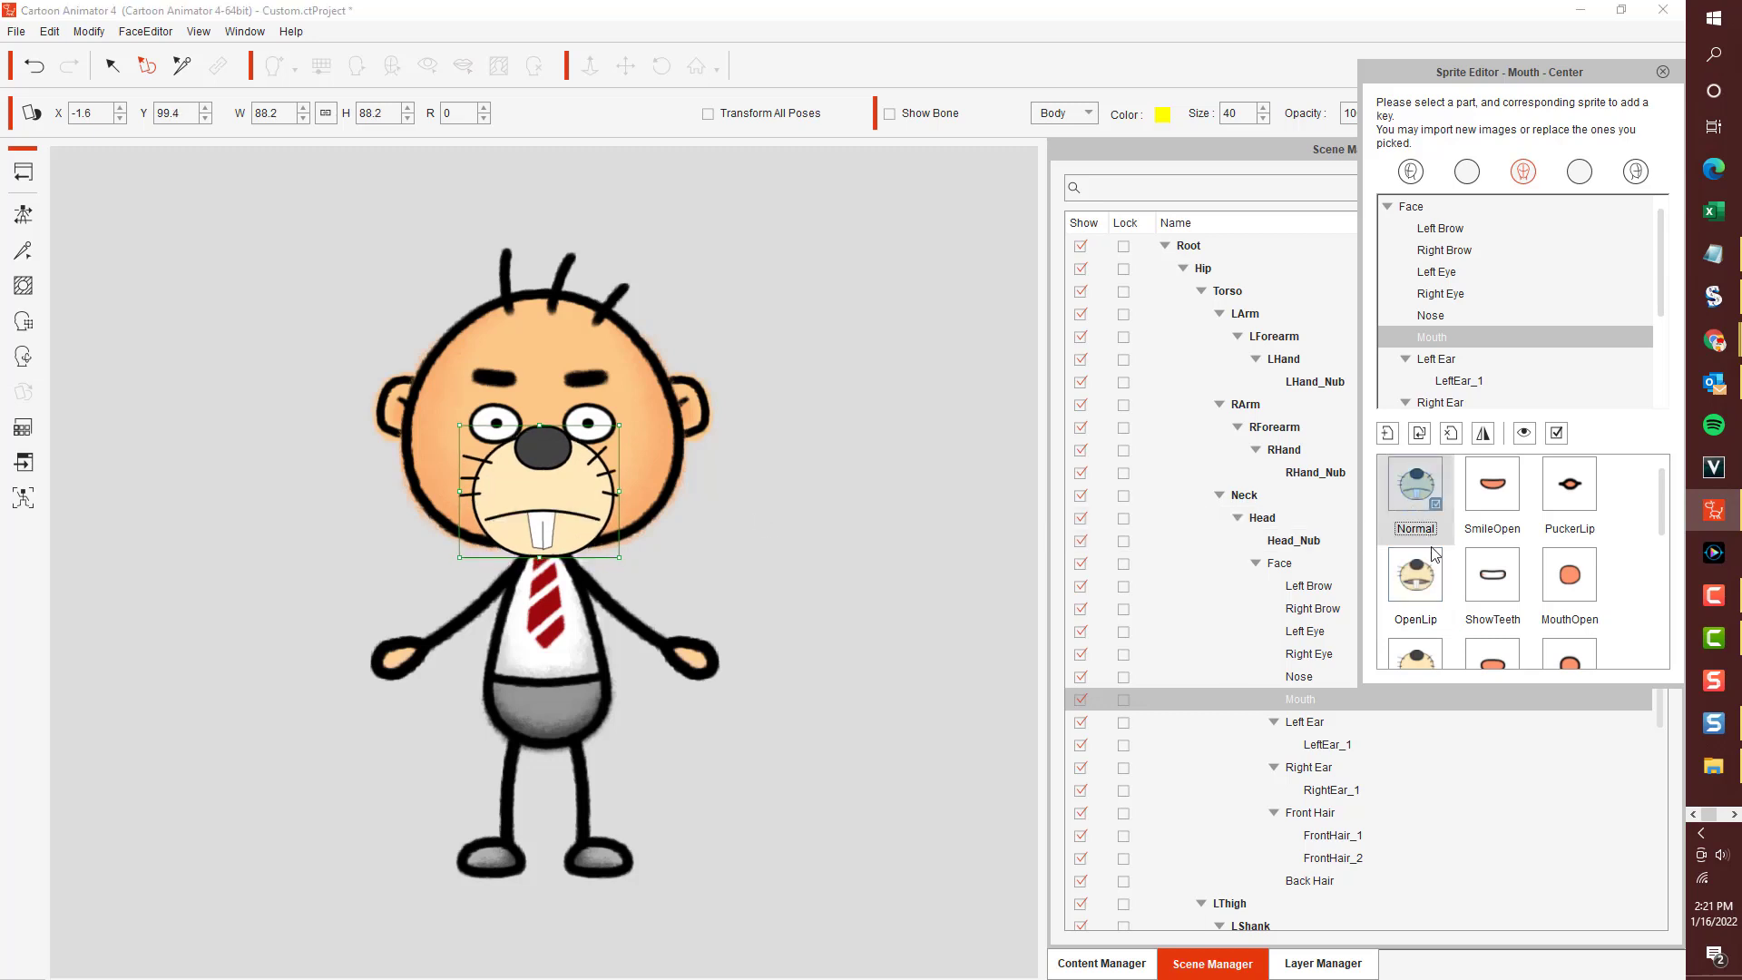
click(1436, 583)
click(1414, 508)
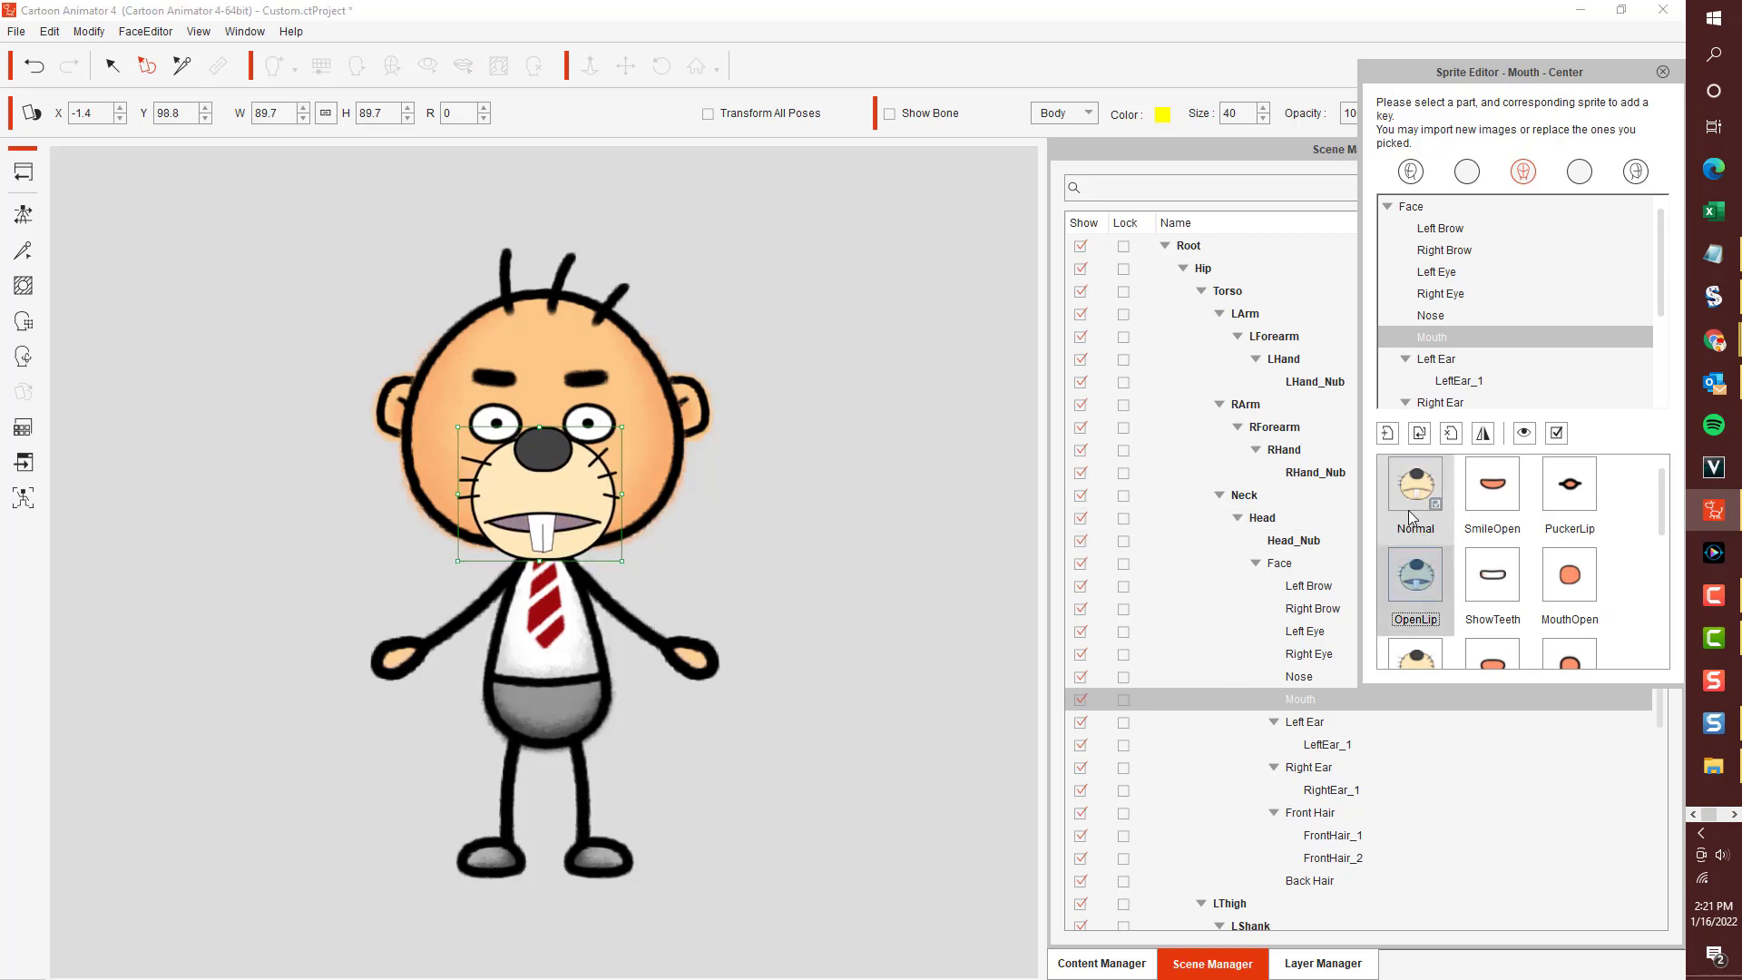
click(1415, 580)
click(1412, 522)
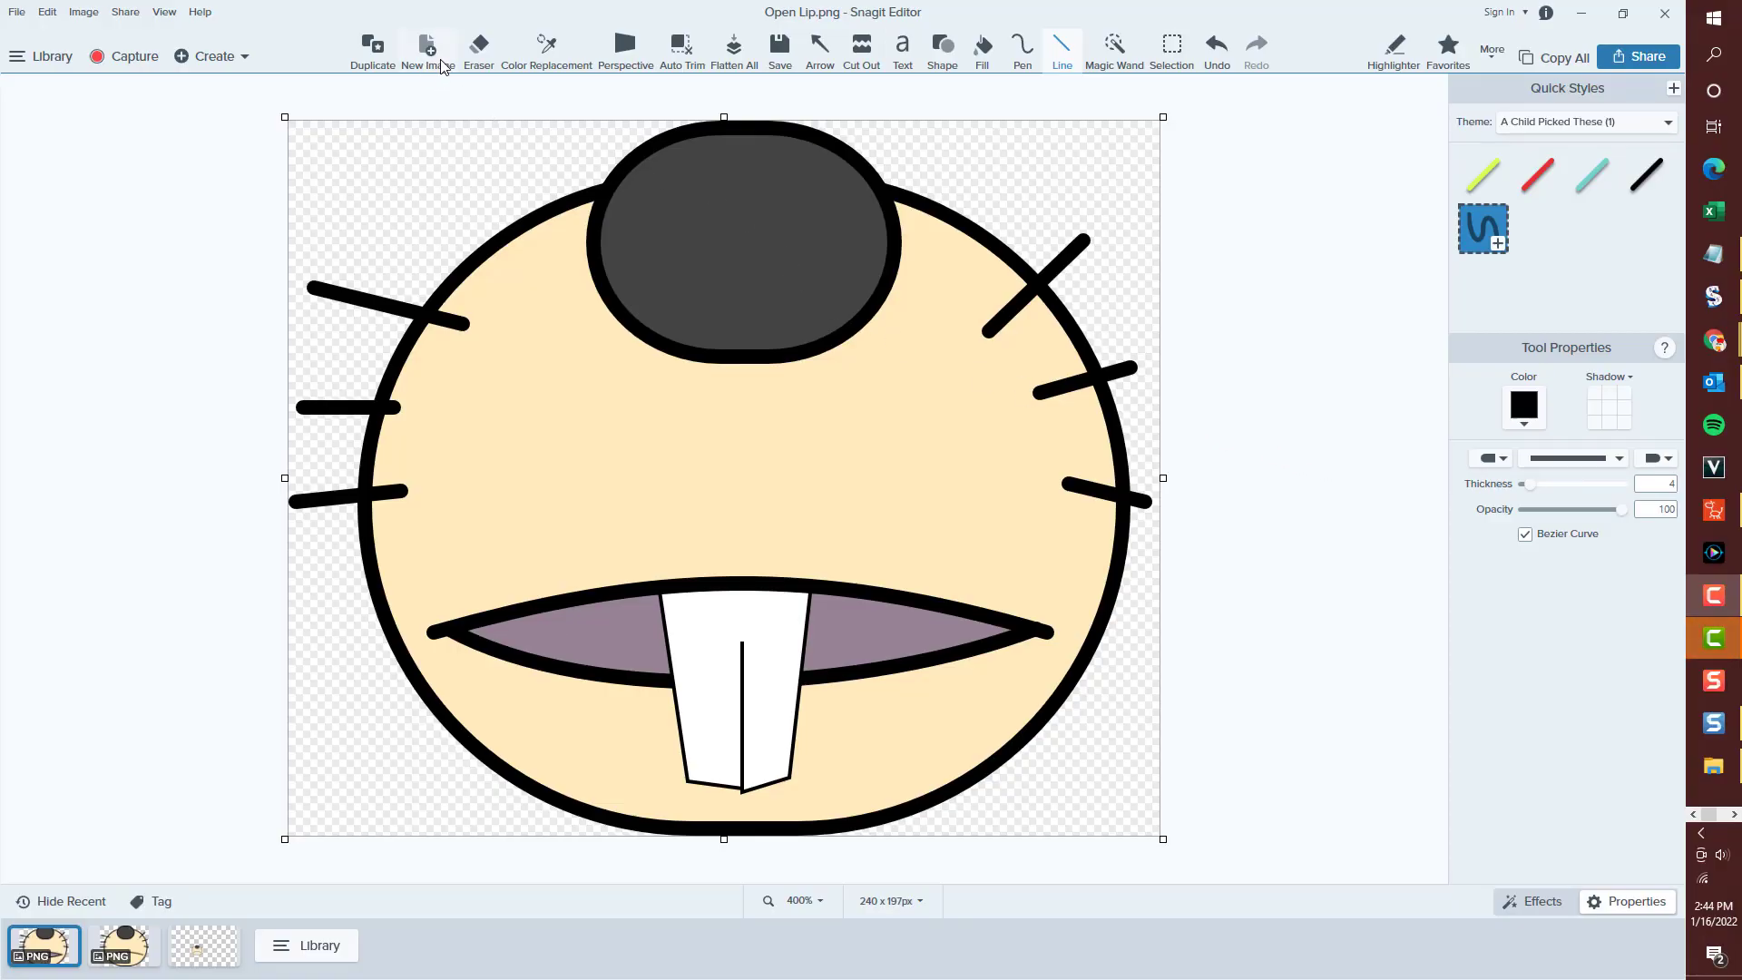
Switch to Snagit Editor and duplicate the Open Lip image for another mouth shape.
click(376, 53)
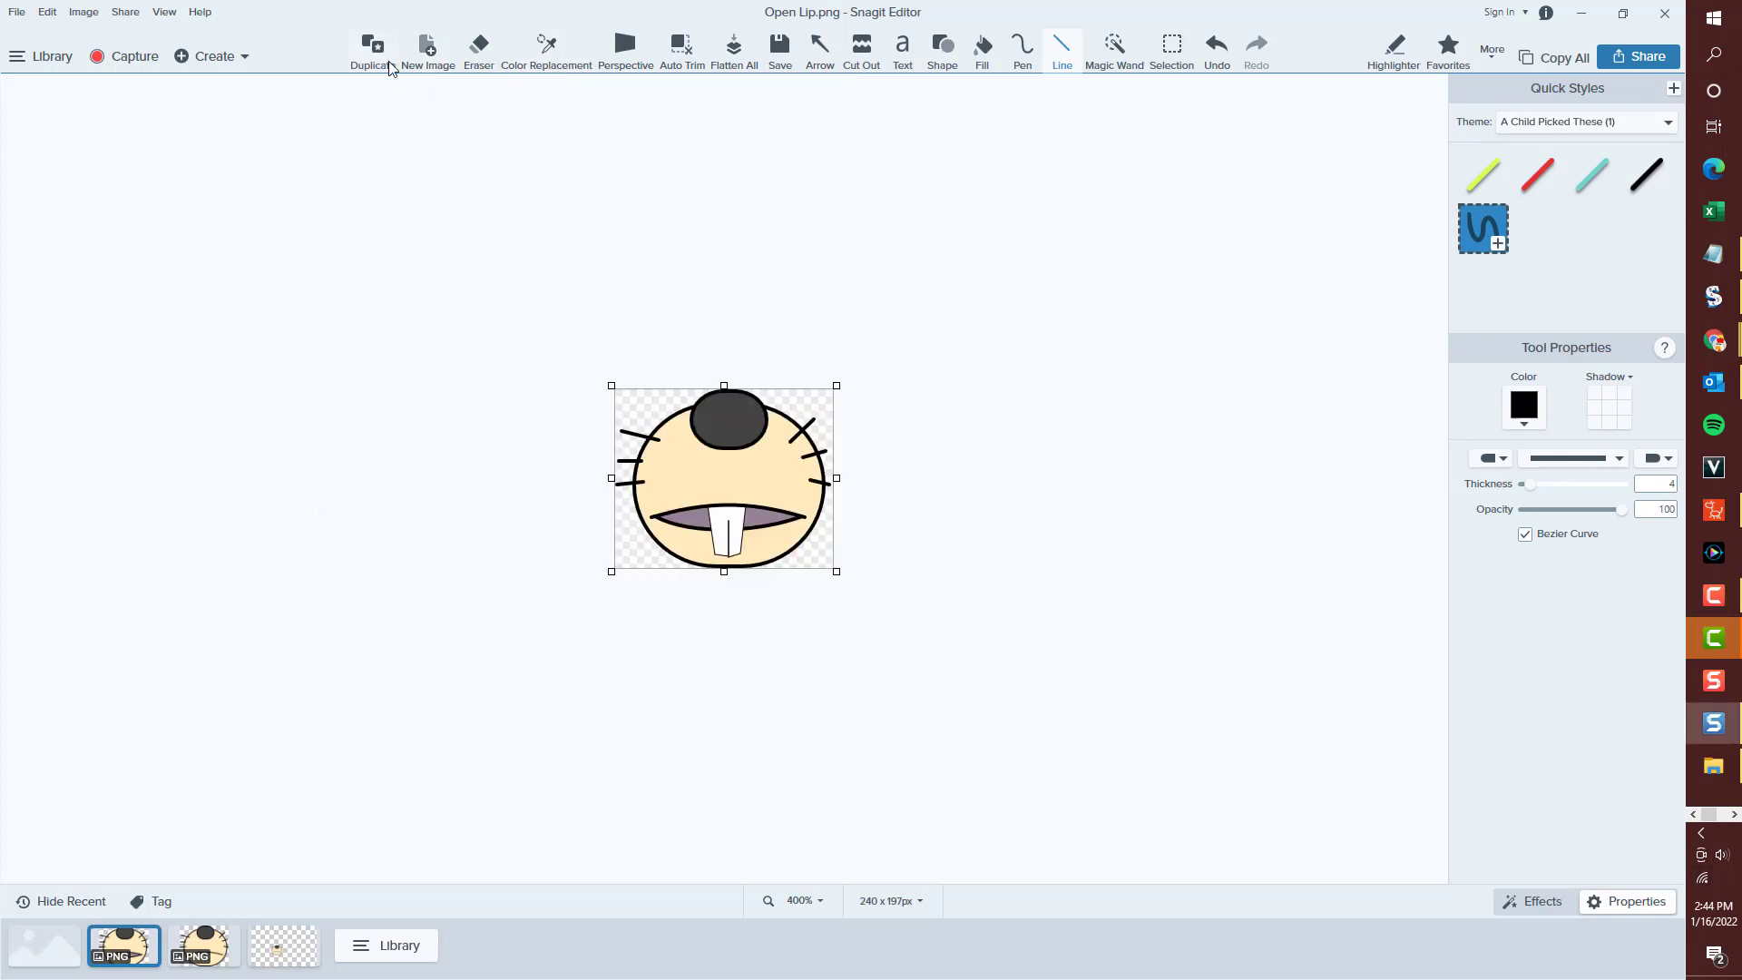
click(802, 901)
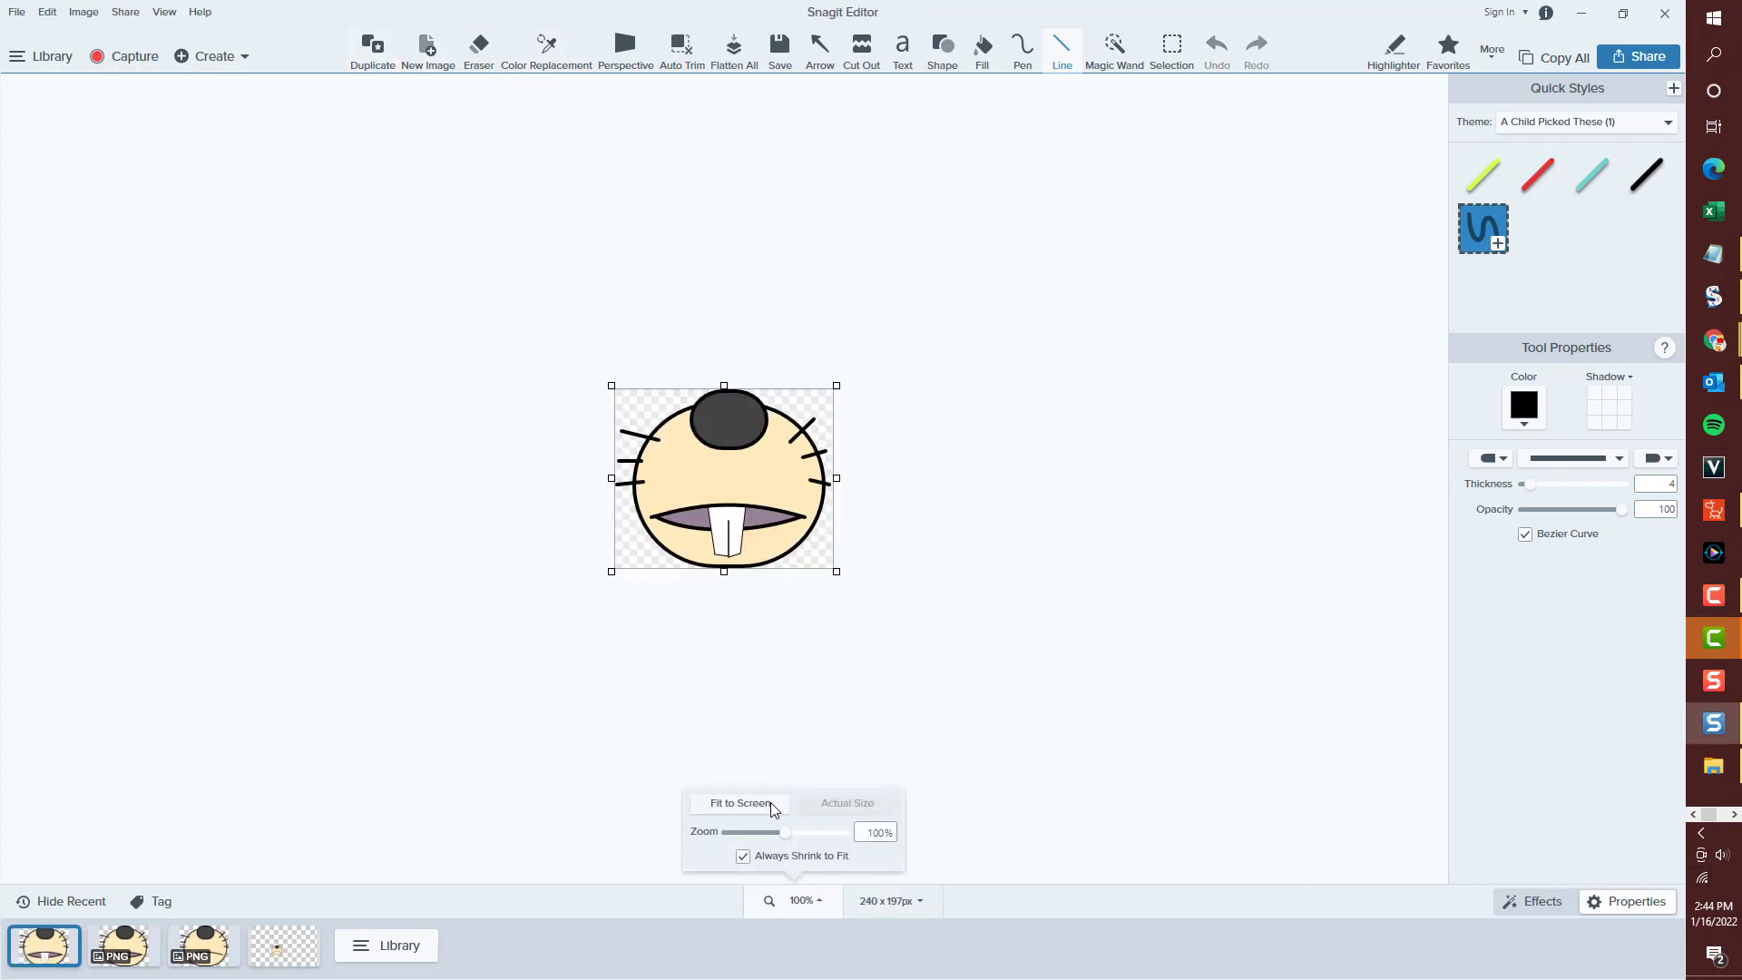
Stretch the beige muzzle shape downward until the canvas is about 240 x 210 px, and narrow it slightly on both sides.
click(772, 808)
click(962, 448)
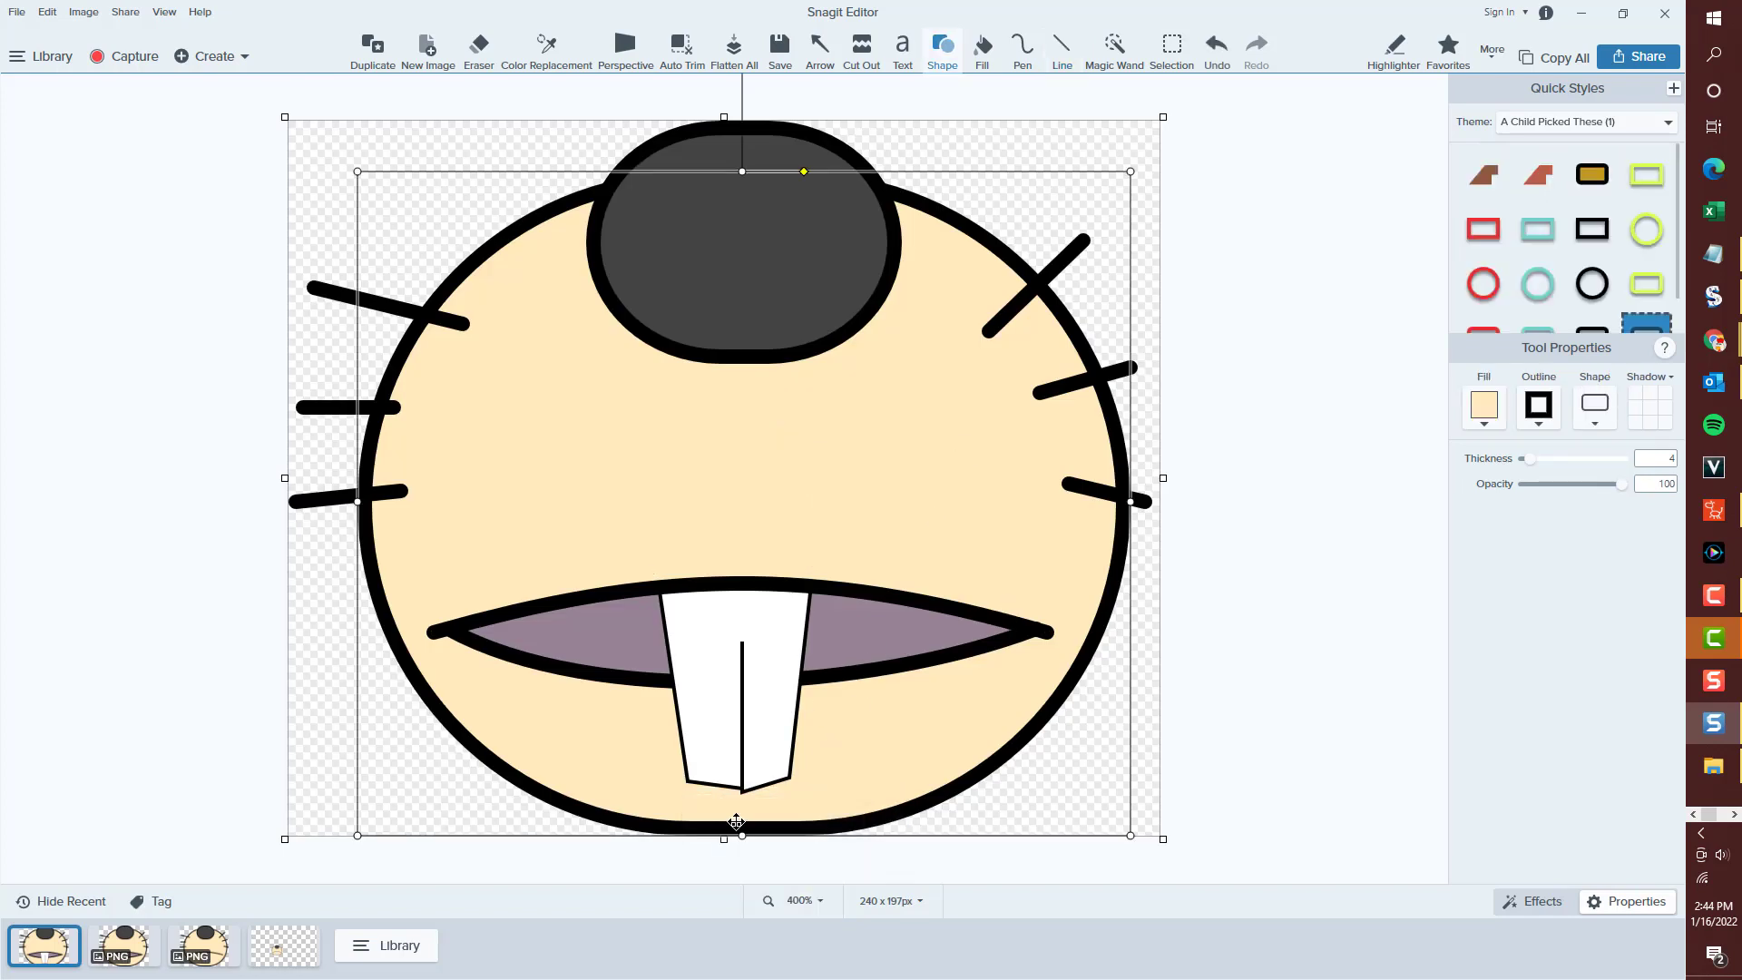
drag(740, 832, 742, 882)
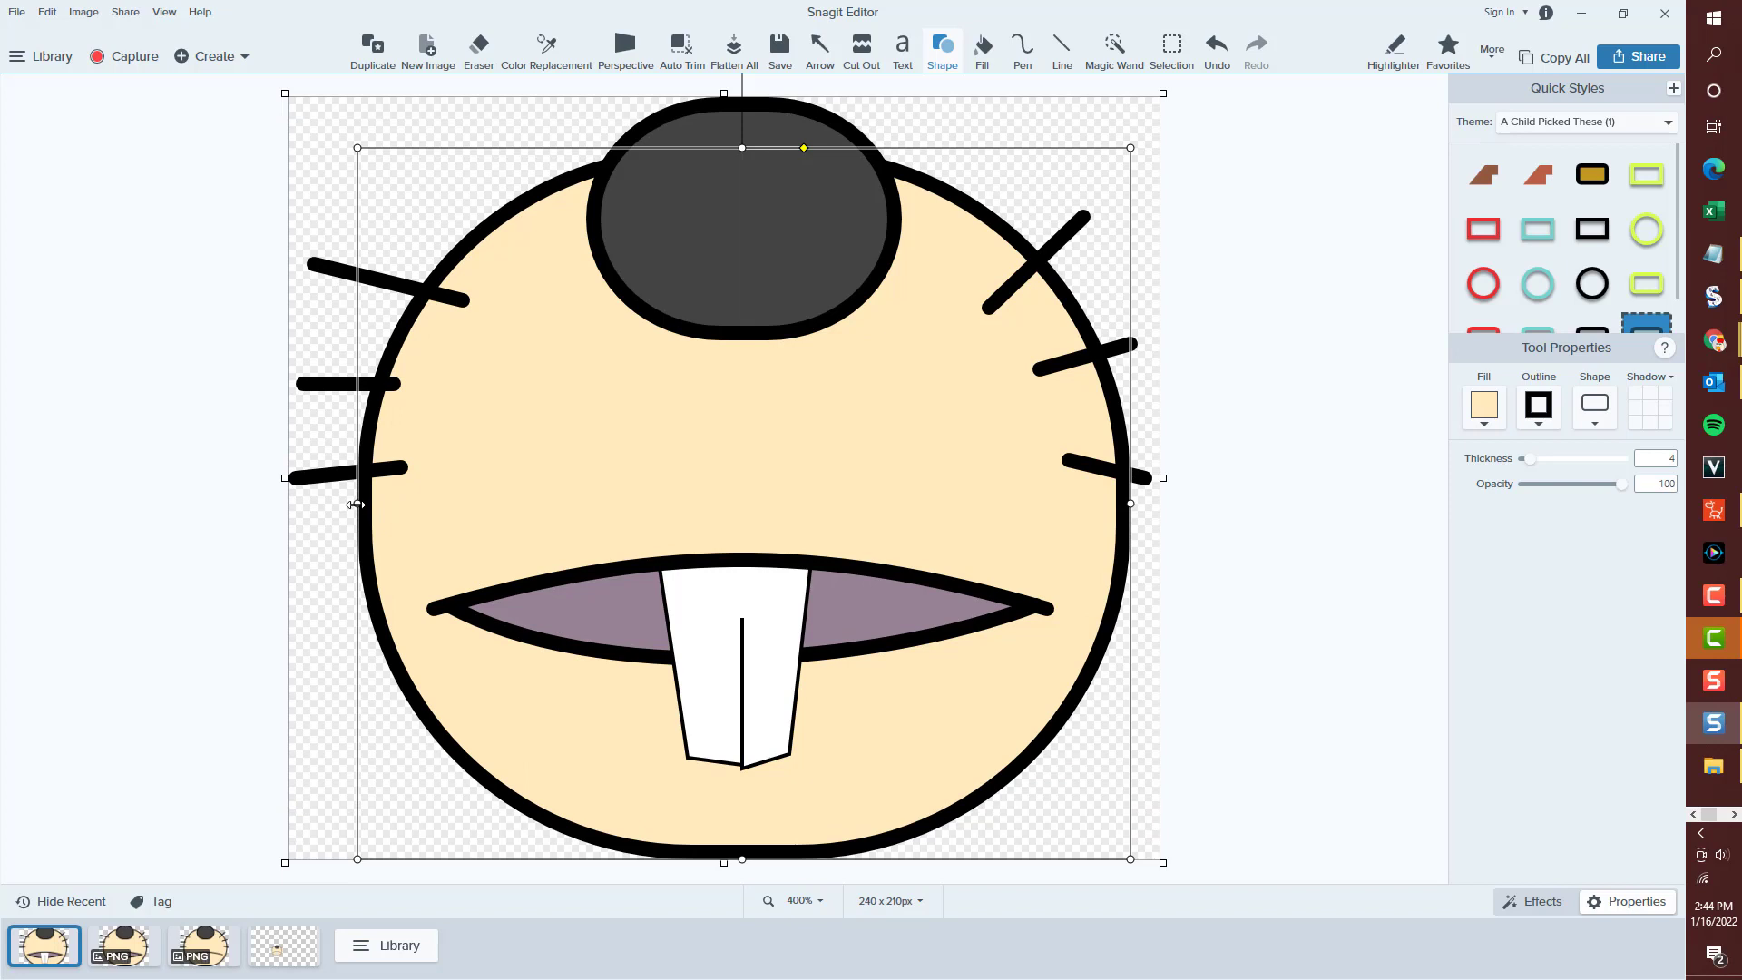
drag(355, 504, 380, 504)
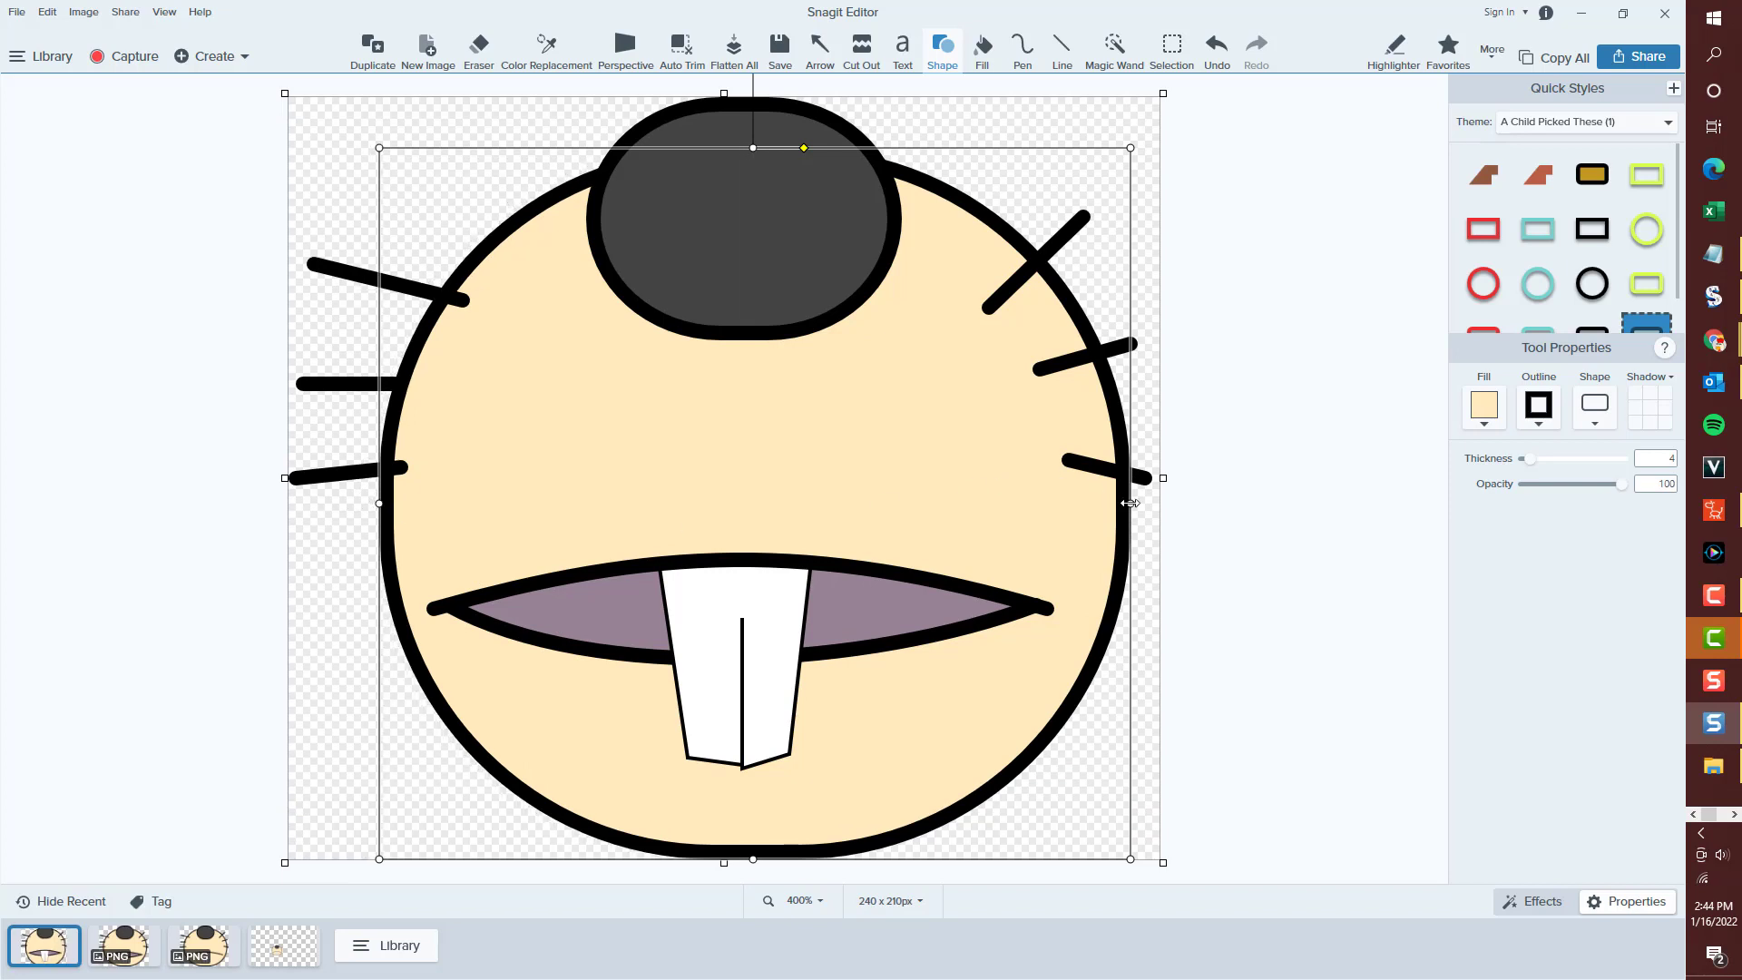
drag(1129, 503, 1109, 503)
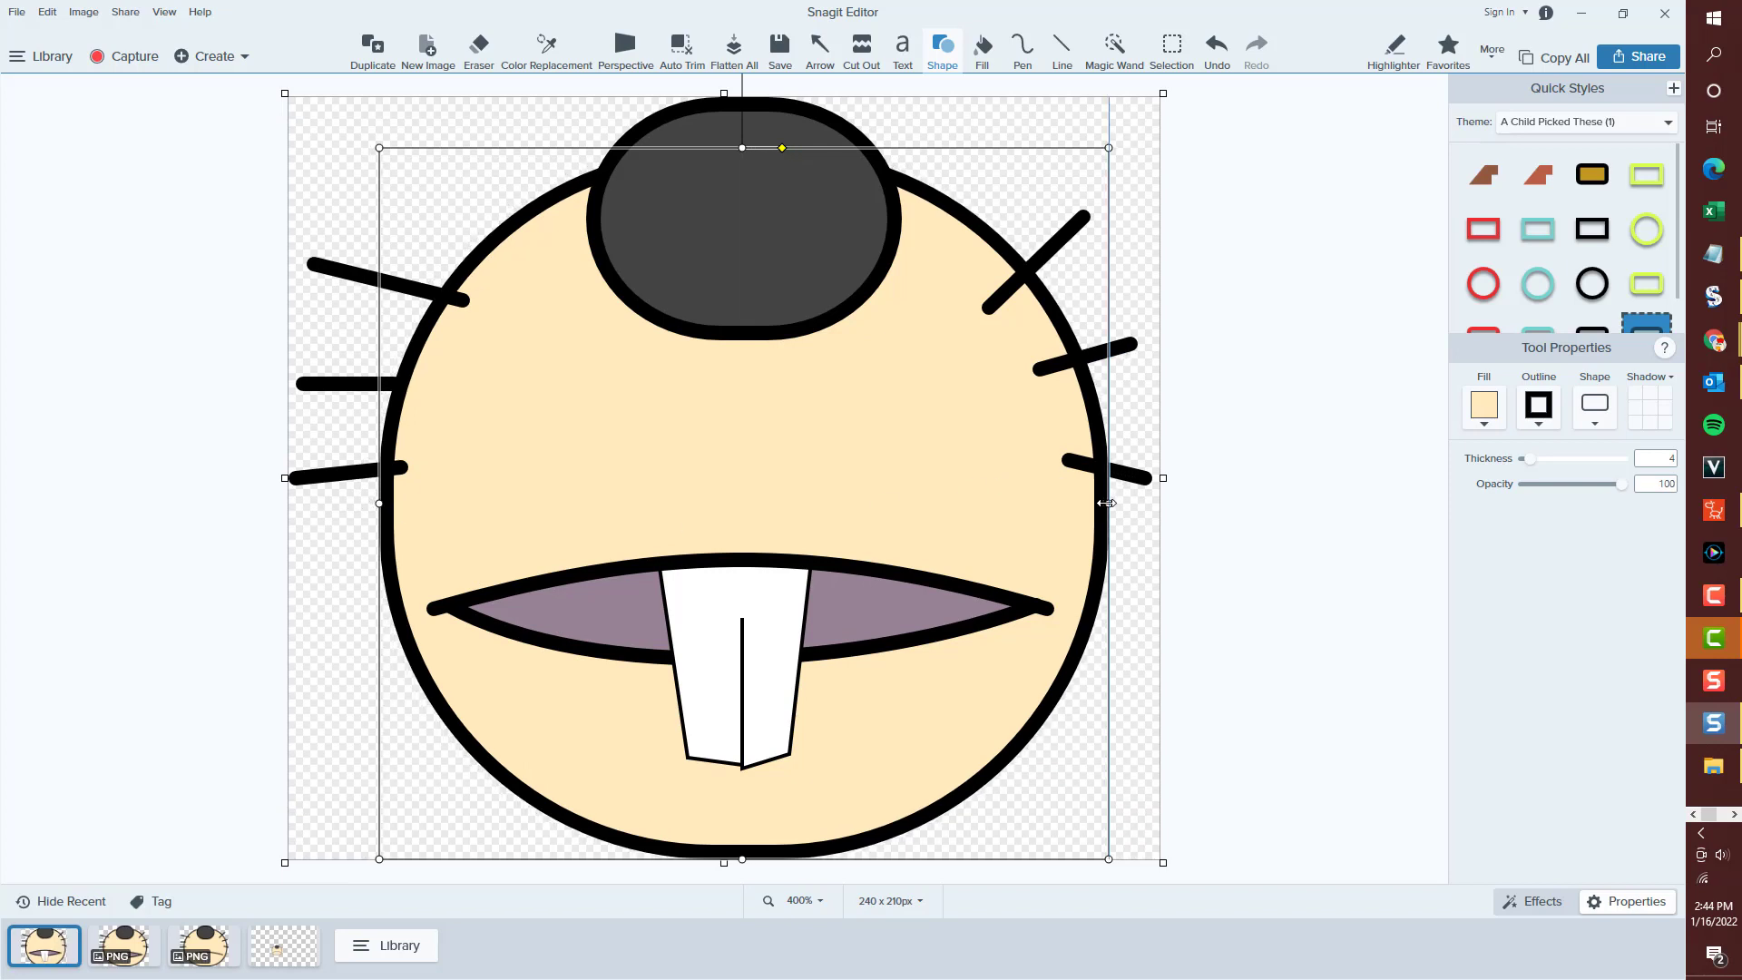
Move the three whiskers on each side inward so they straddle the narrowed muzzle's outline.
click(362, 280)
drag(361, 280, 387, 291)
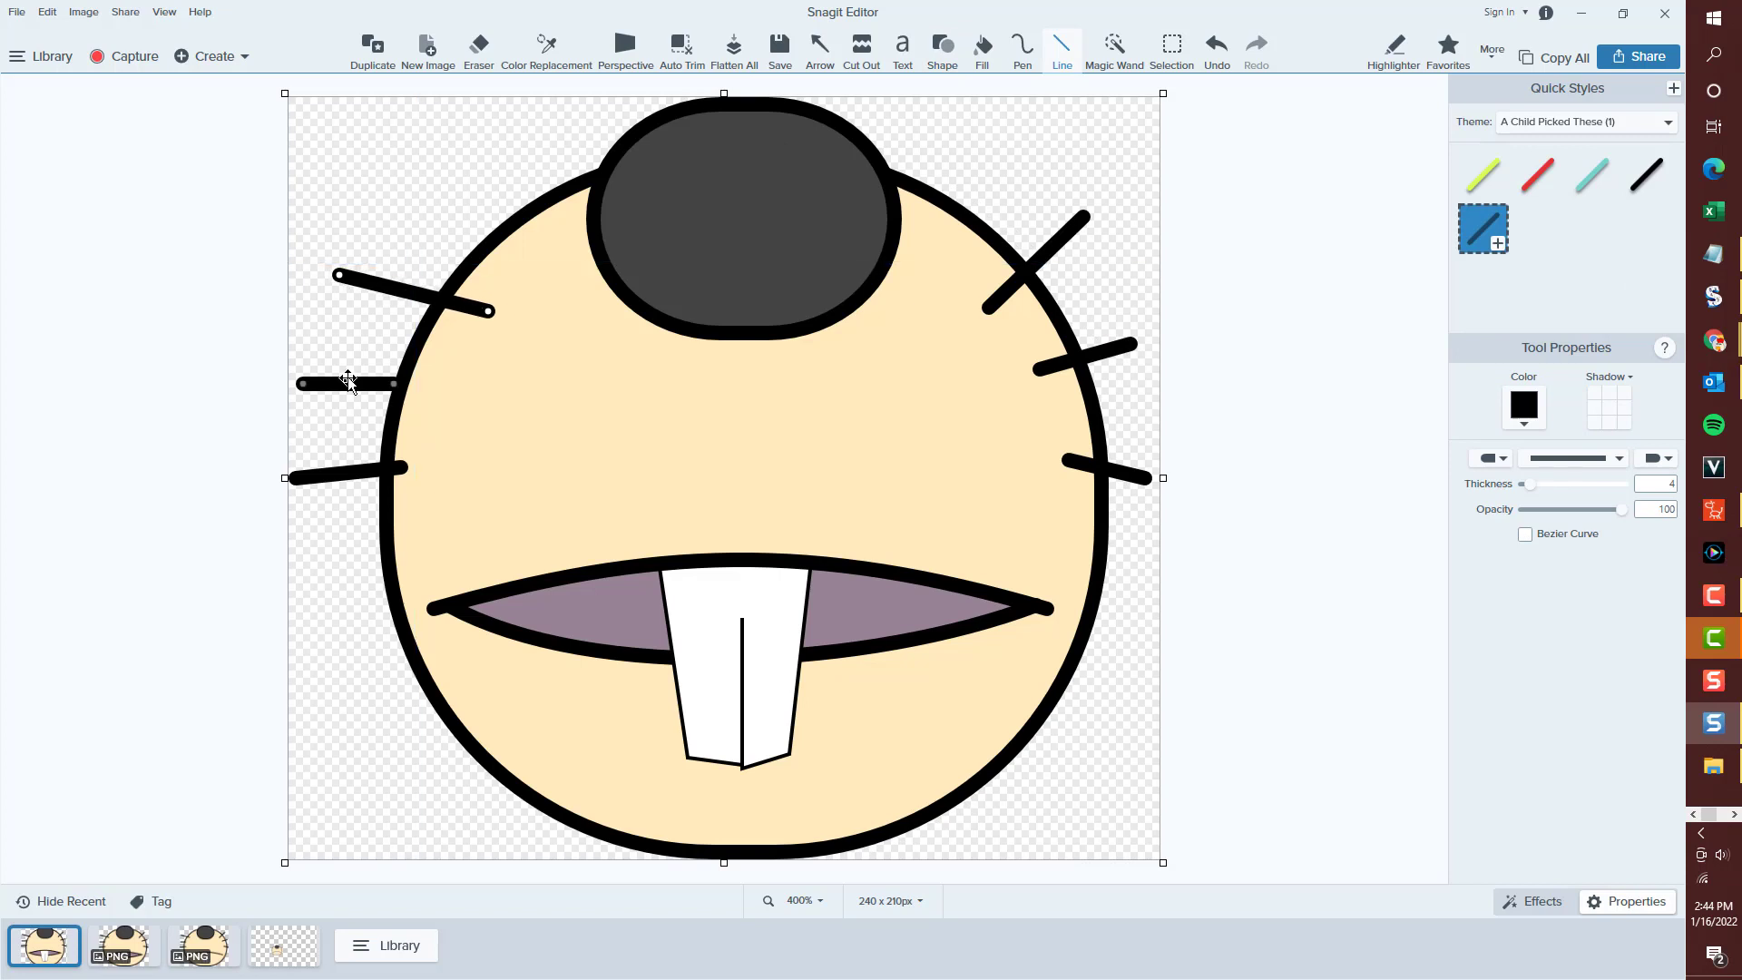
drag(348, 381, 391, 388)
drag(343, 470, 383, 481)
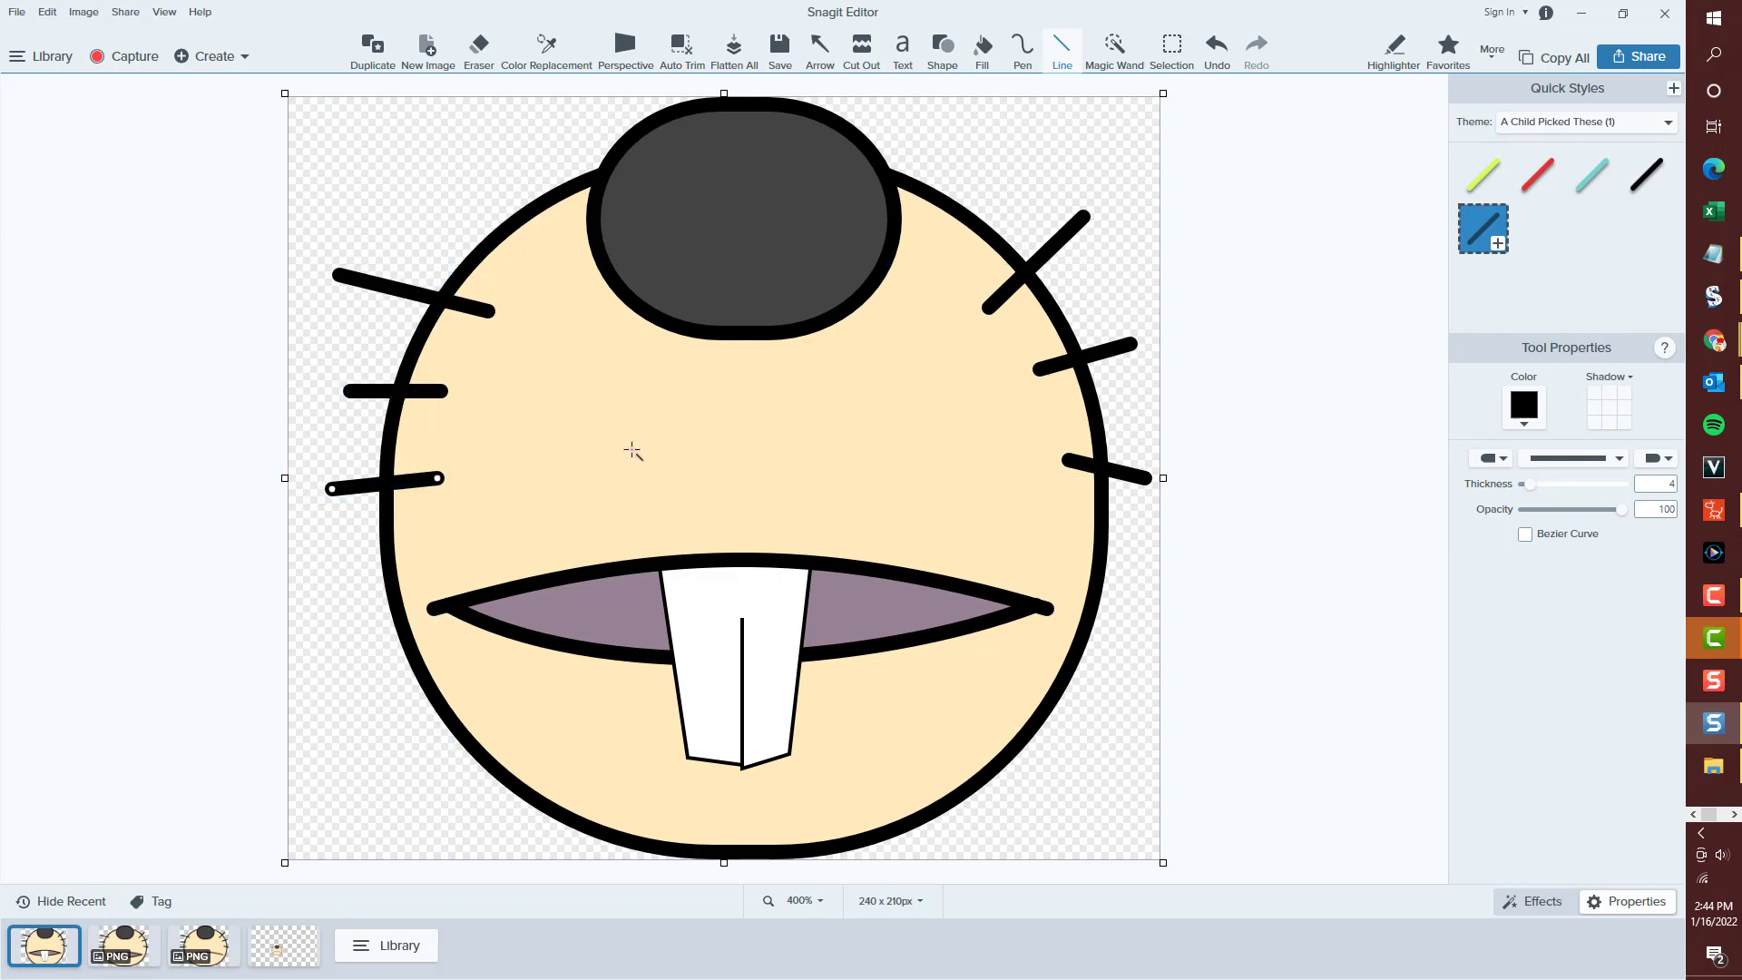
drag(1058, 242, 1049, 253)
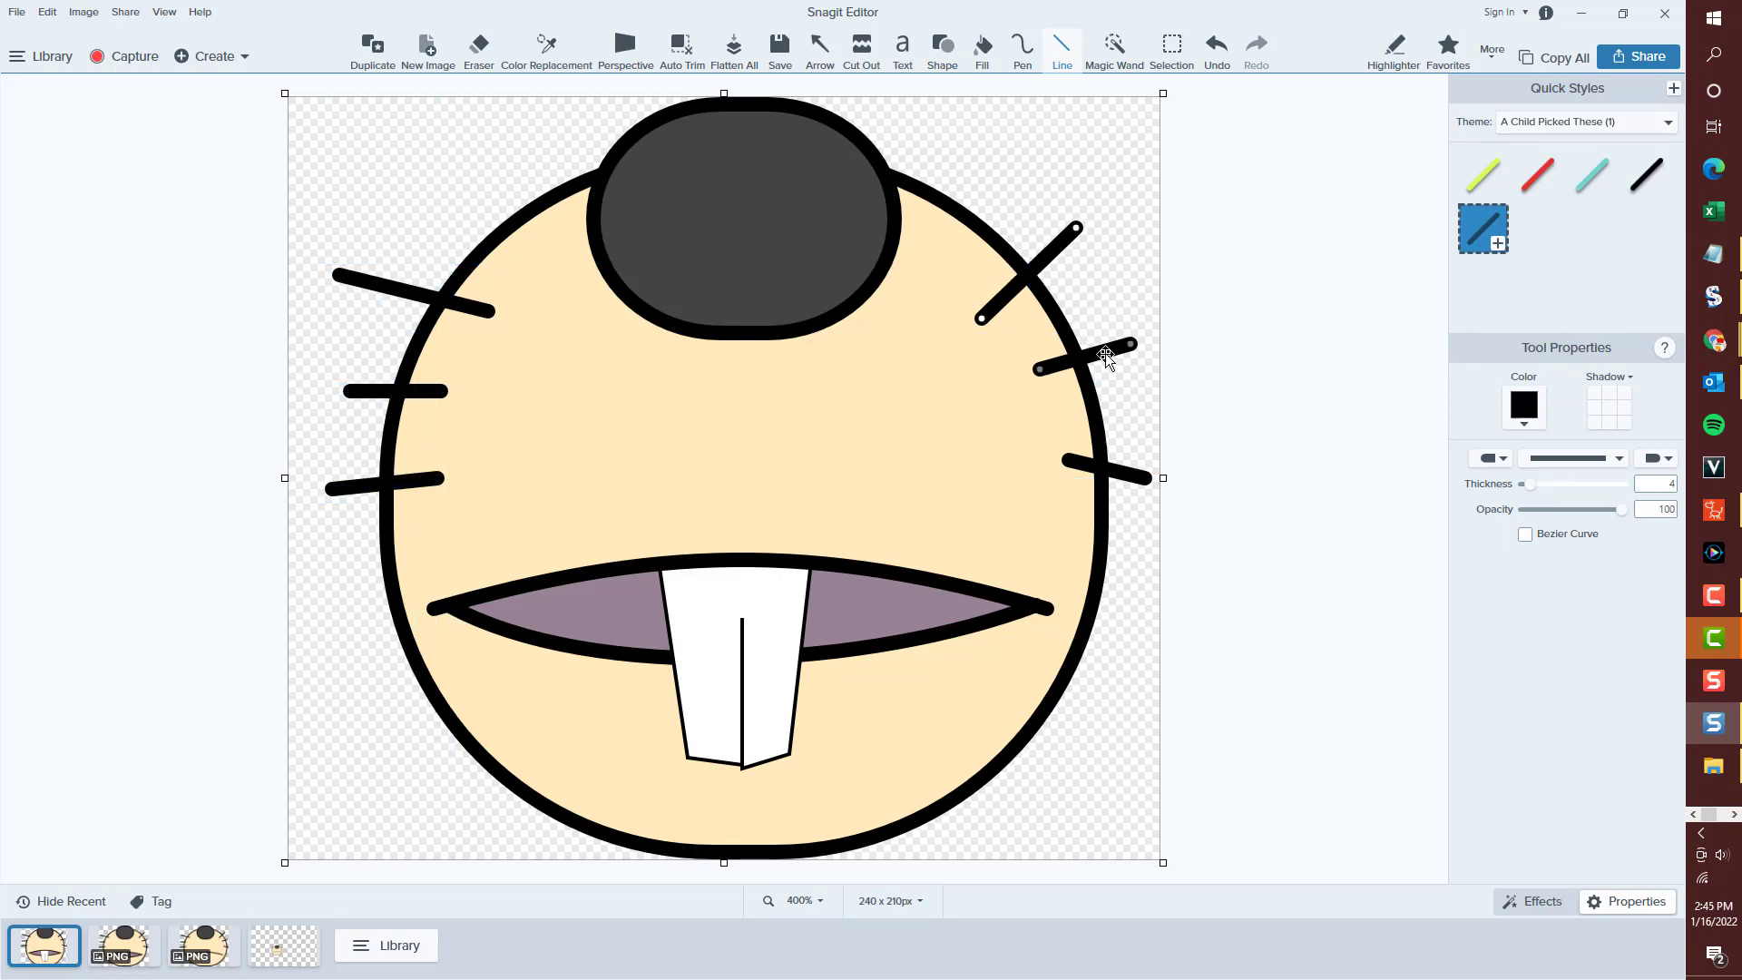
drag(1100, 356, 1064, 364)
drag(1119, 469, 1085, 473)
Bend the lower lip curve down into a deep, symmetrical arc below the teeth, near the chin.
click(845, 651)
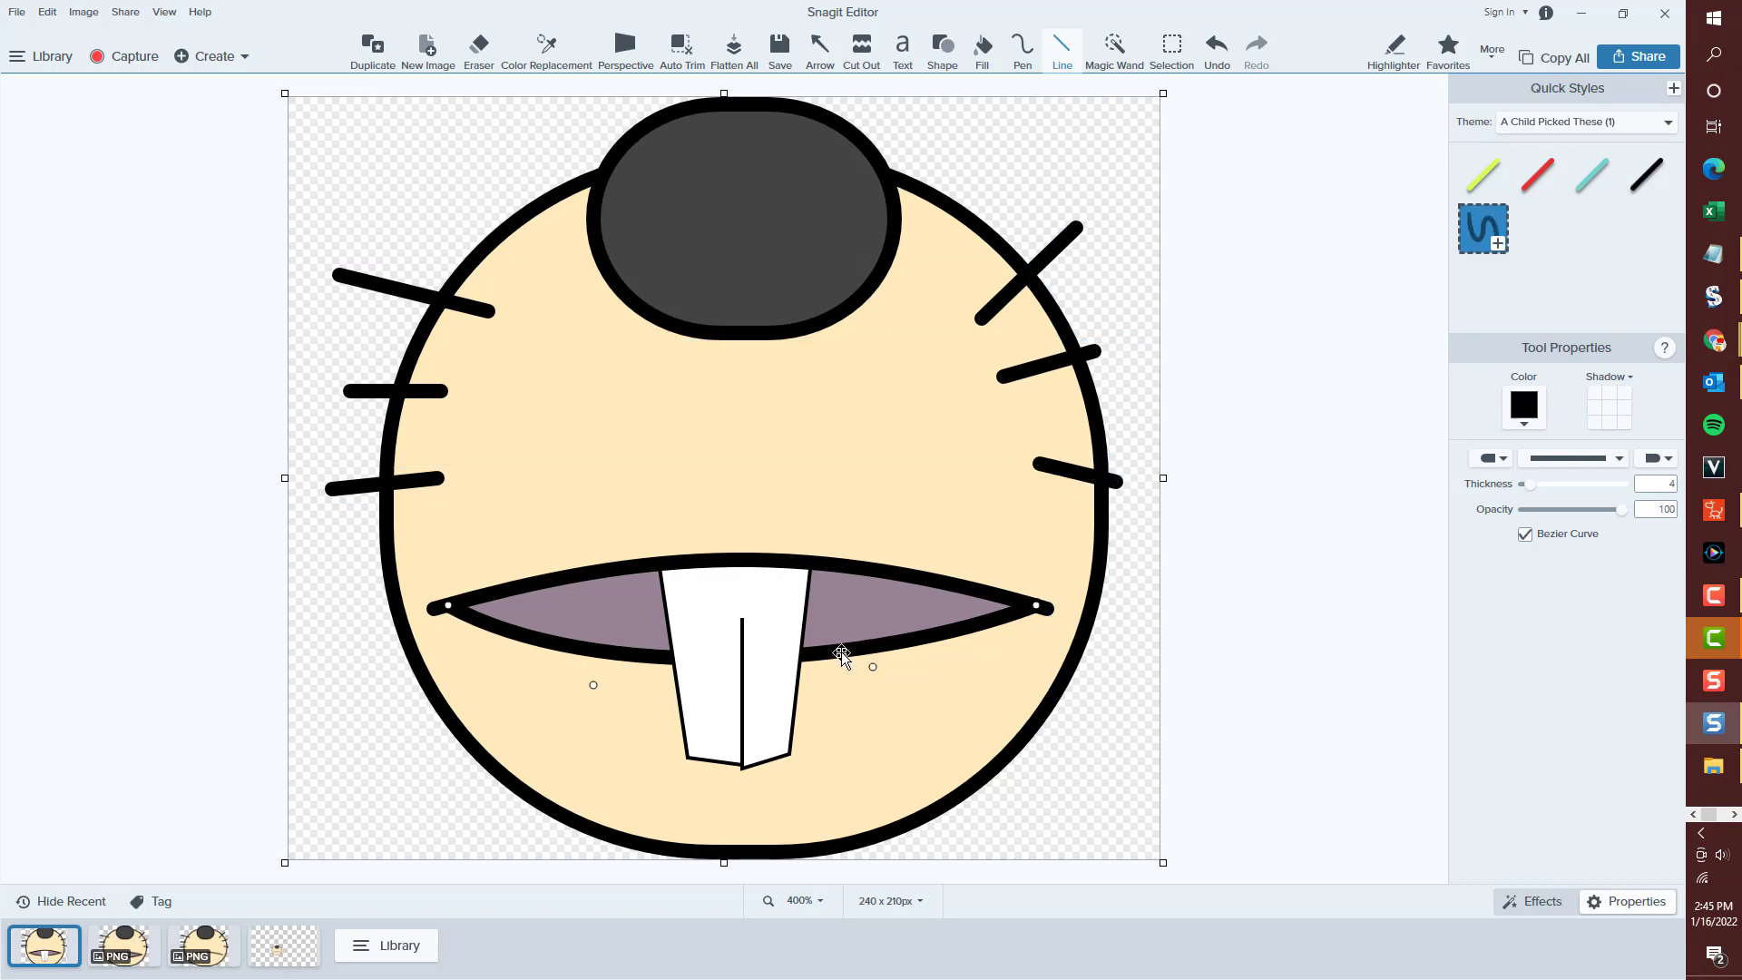
drag(596, 687, 619, 867)
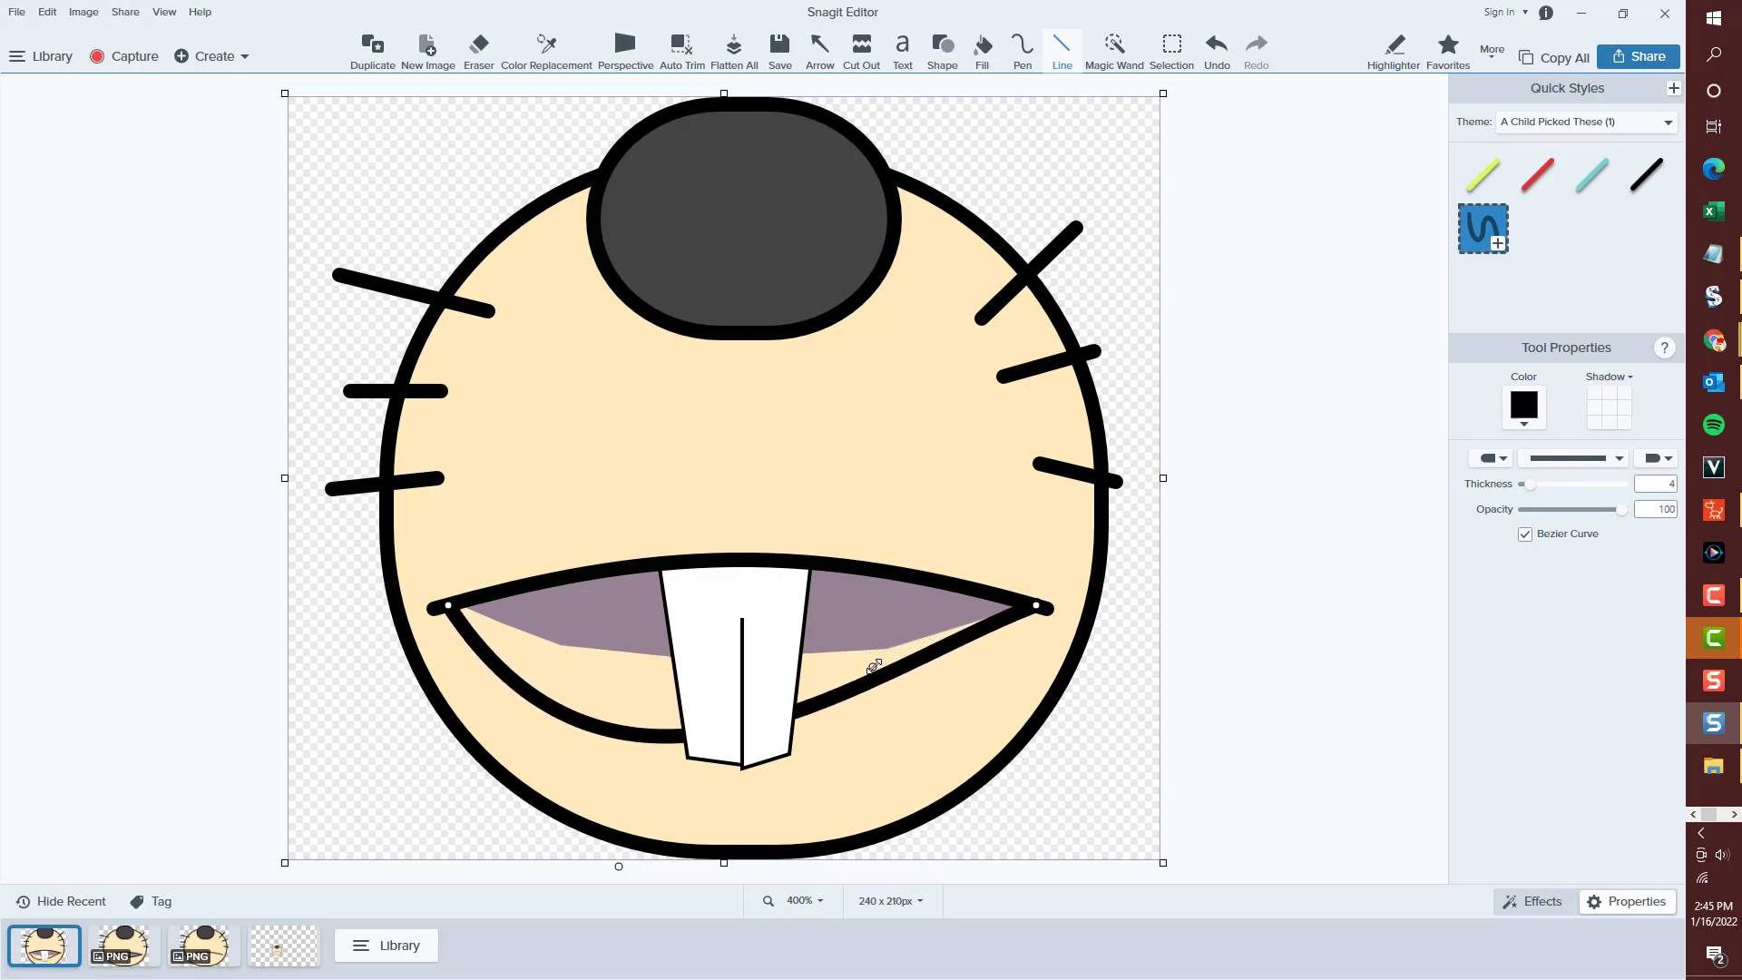
drag(874, 667, 811, 805)
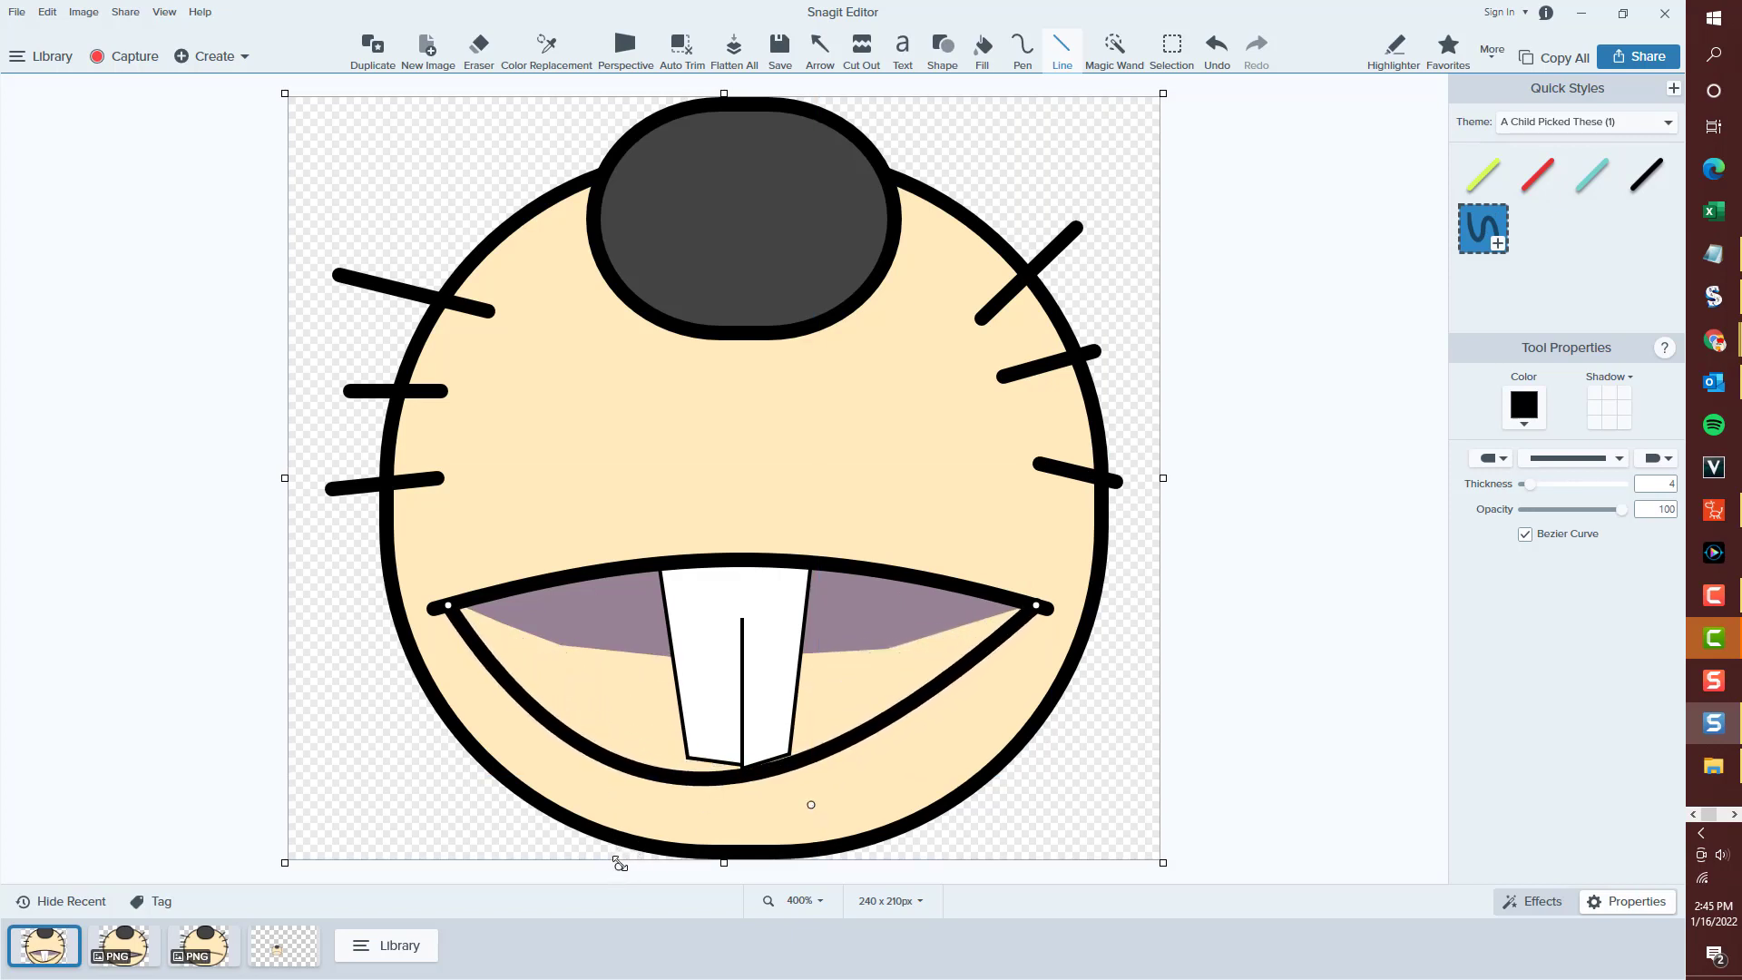
drag(624, 862, 716, 904)
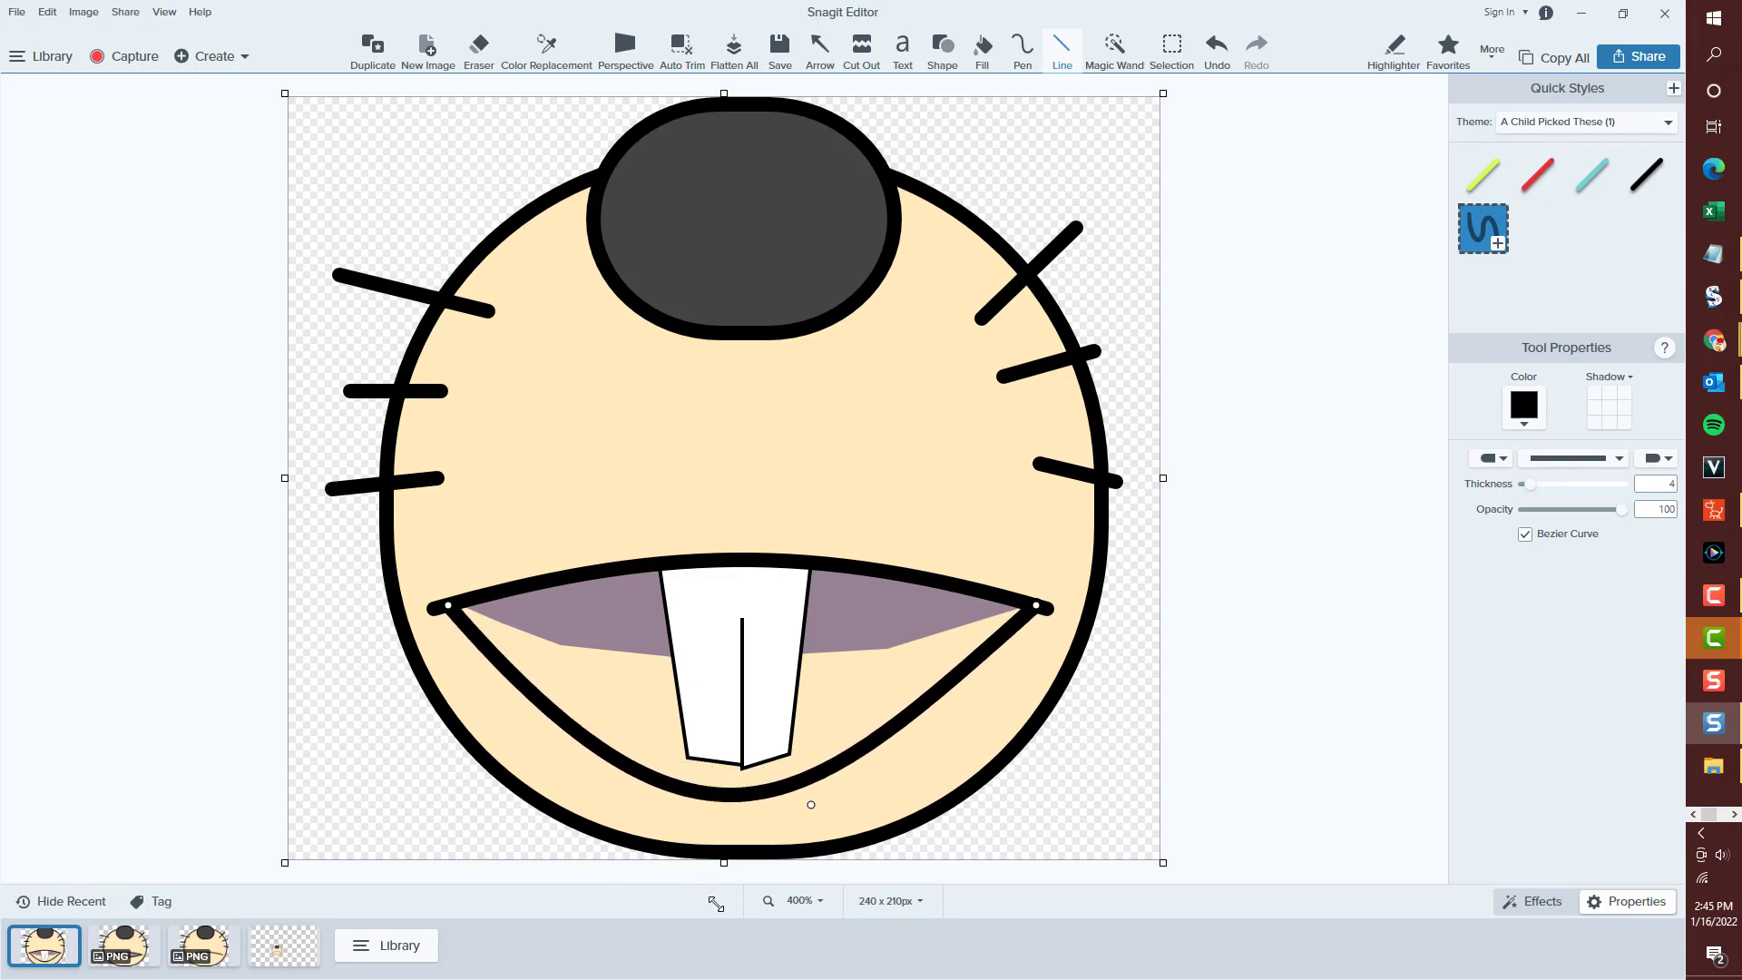
click(804, 799)
click(798, 795)
mouse_move(812, 802)
mouse_down()
mouse_move(821, 821)
mouse_move(803, 830)
mouse_up()
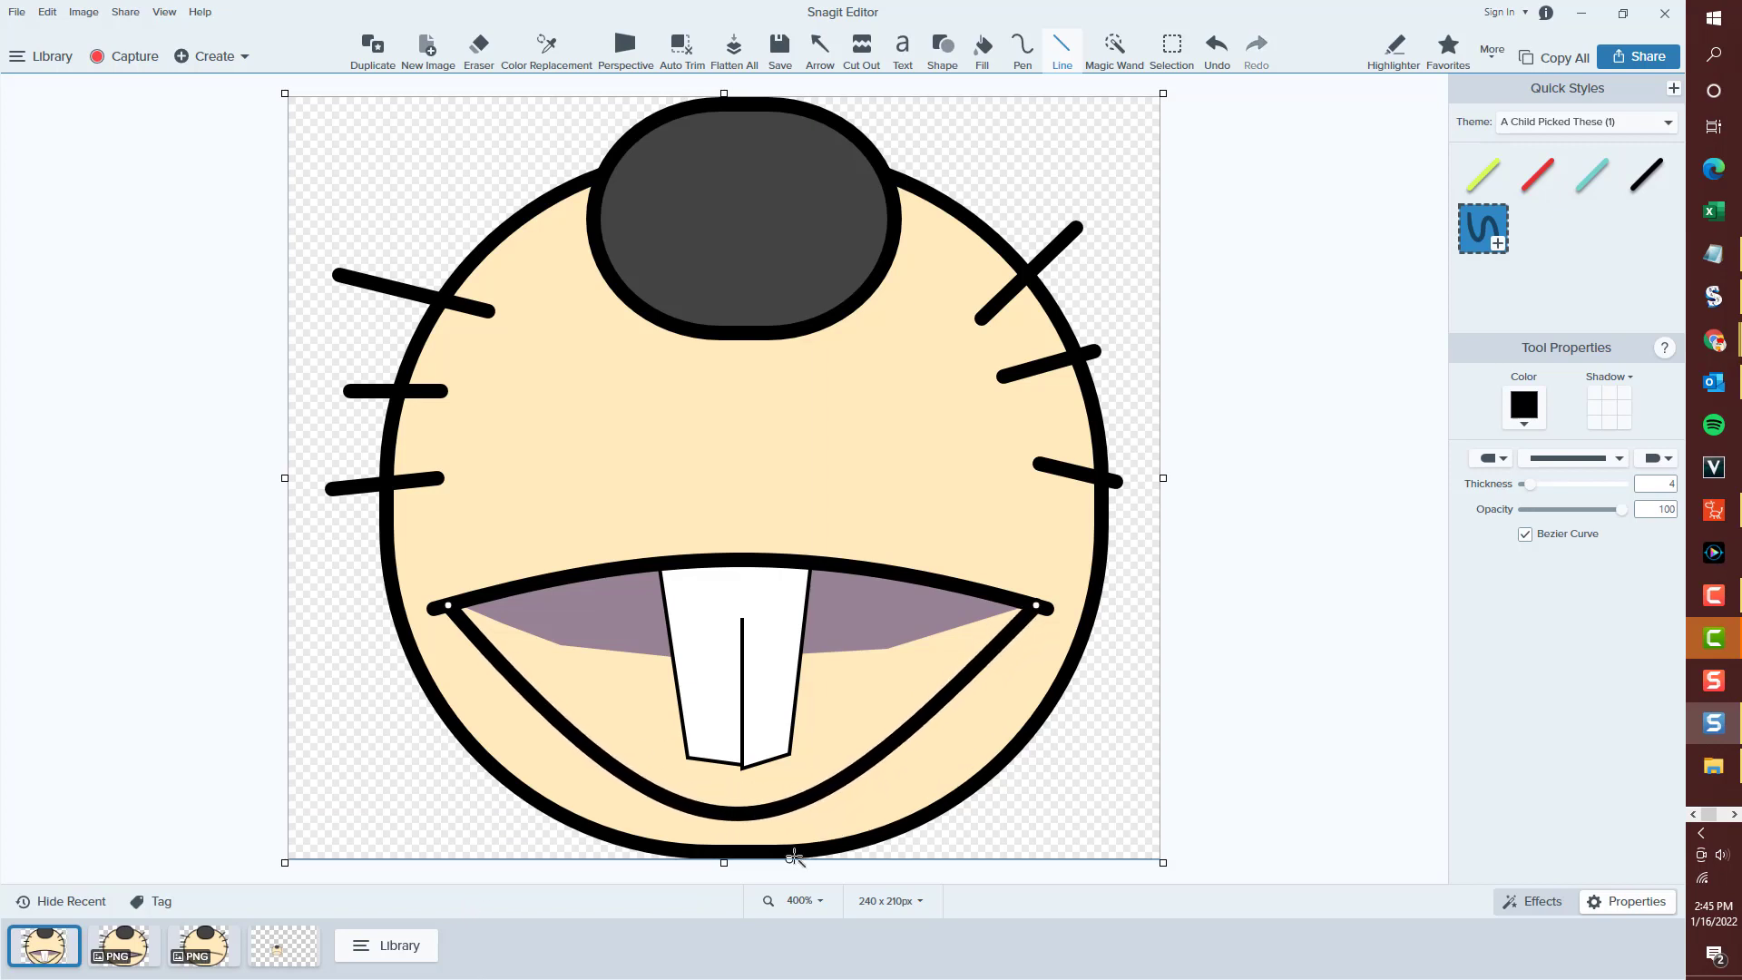
Reshape the lower edge of the purple mouth fill so its points follow the deepened lower lip curve.
click(827, 602)
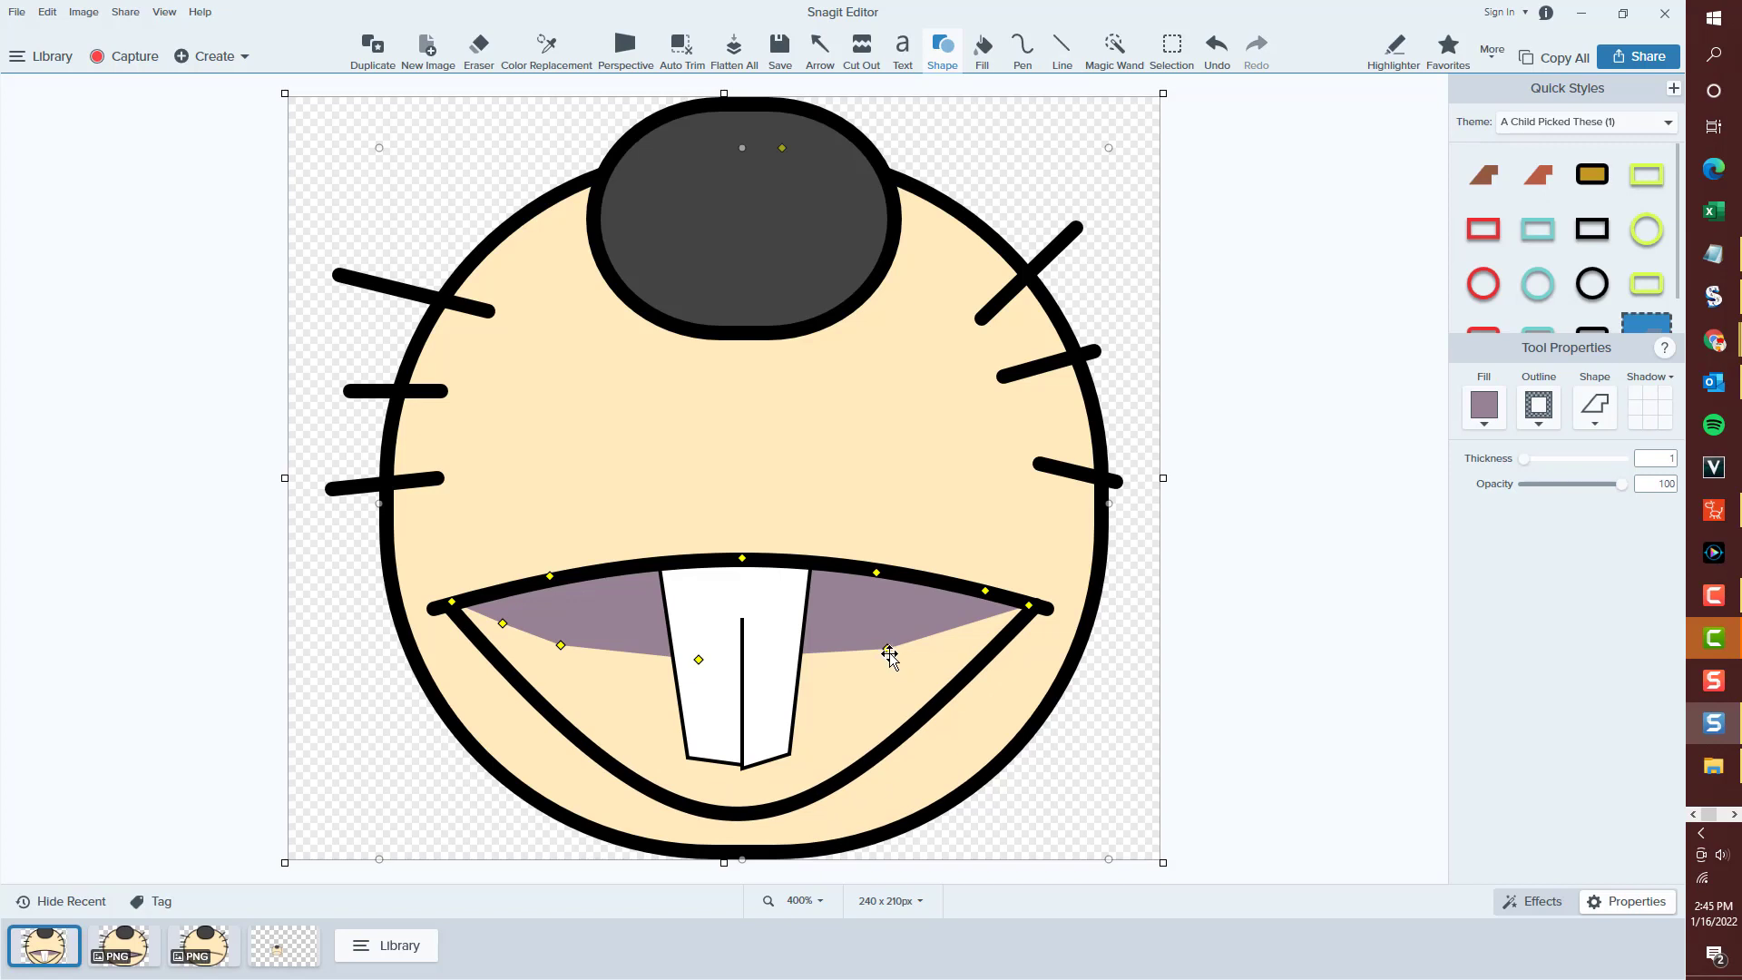
drag(889, 653, 877, 760)
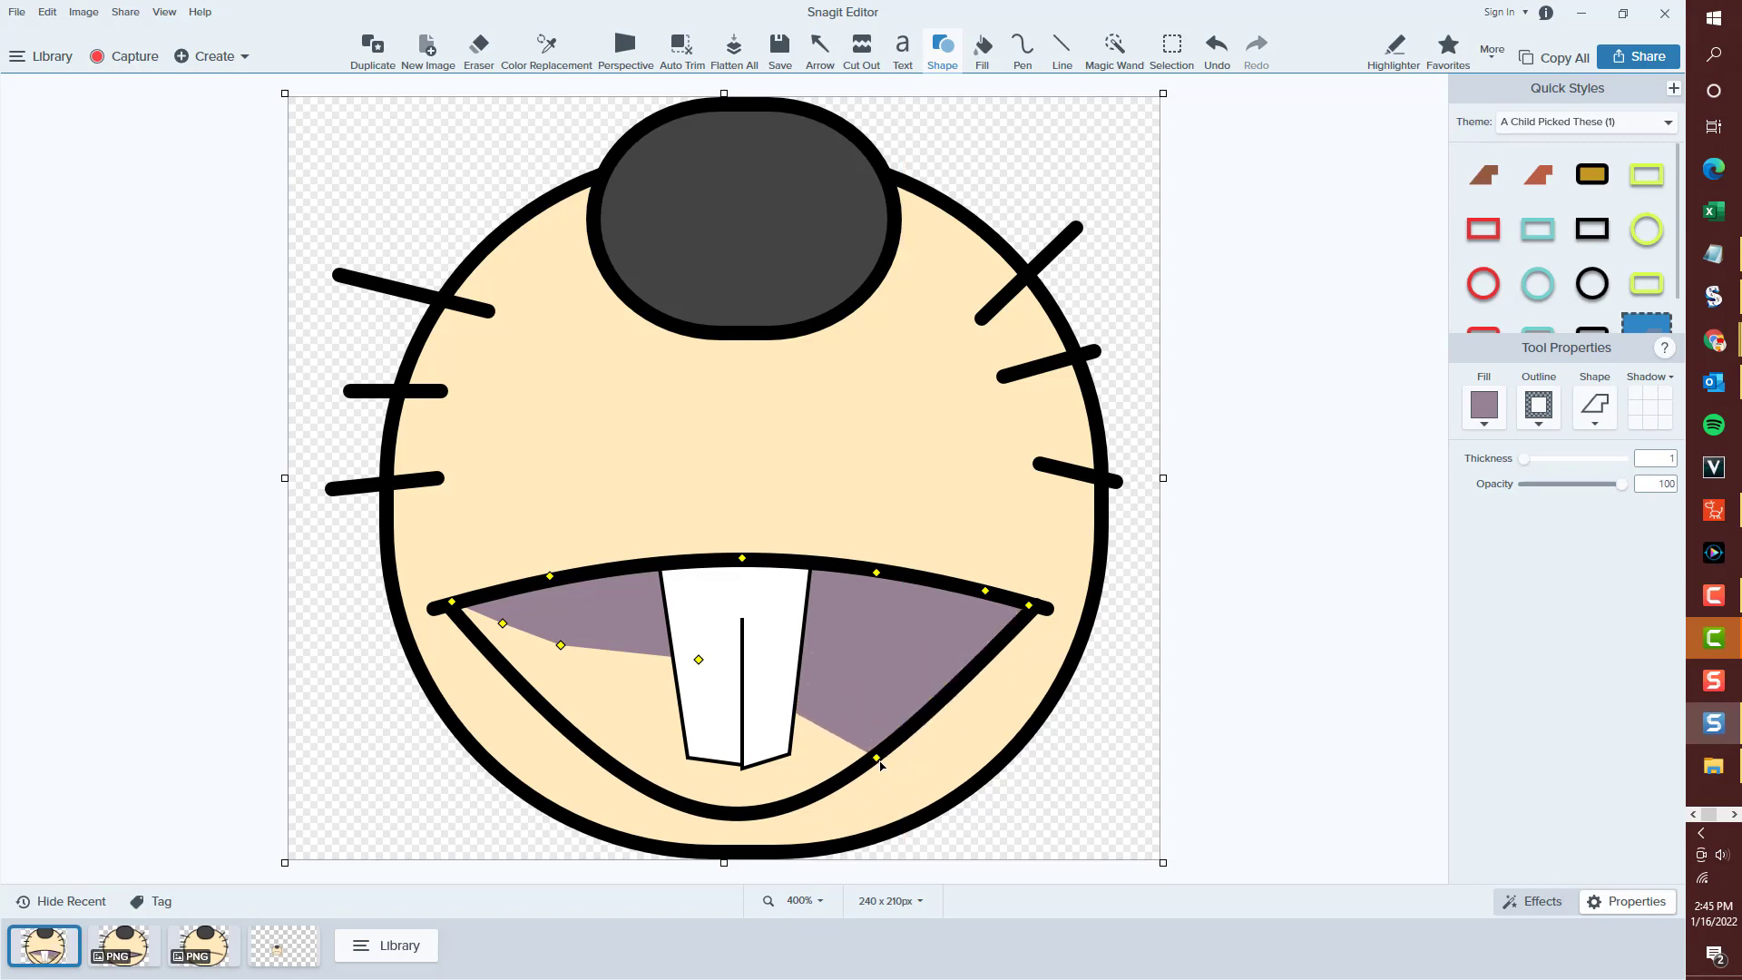
drag(700, 661, 757, 818)
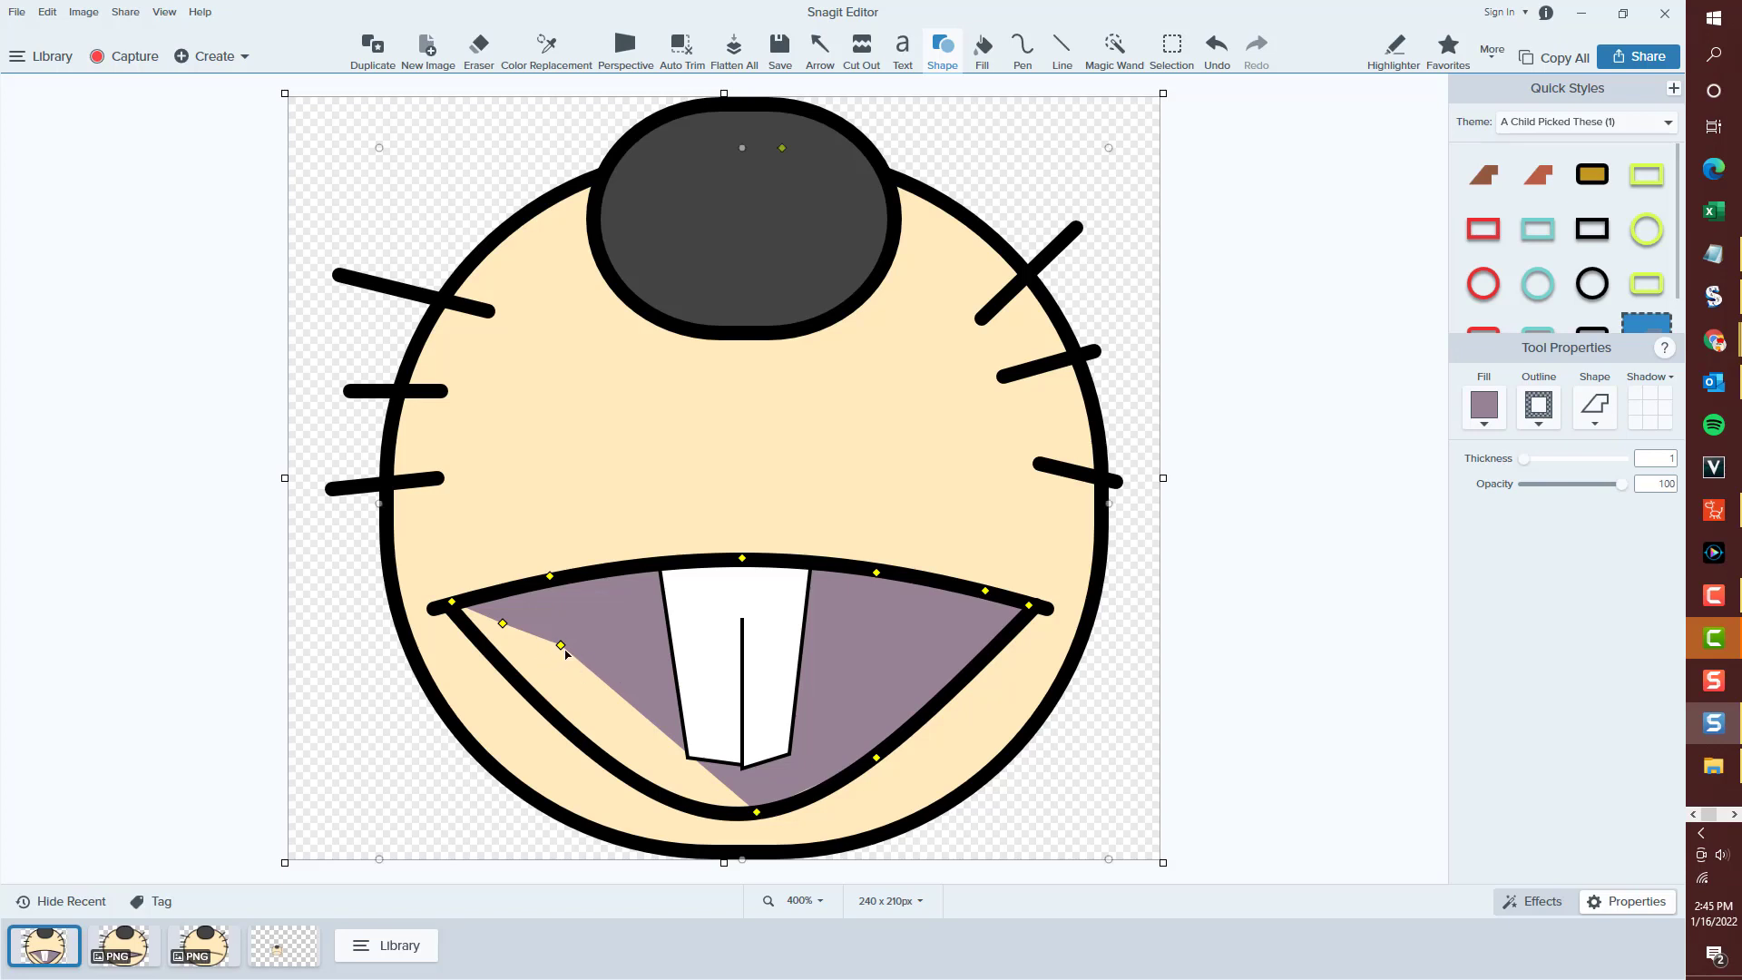
drag(562, 650, 667, 810)
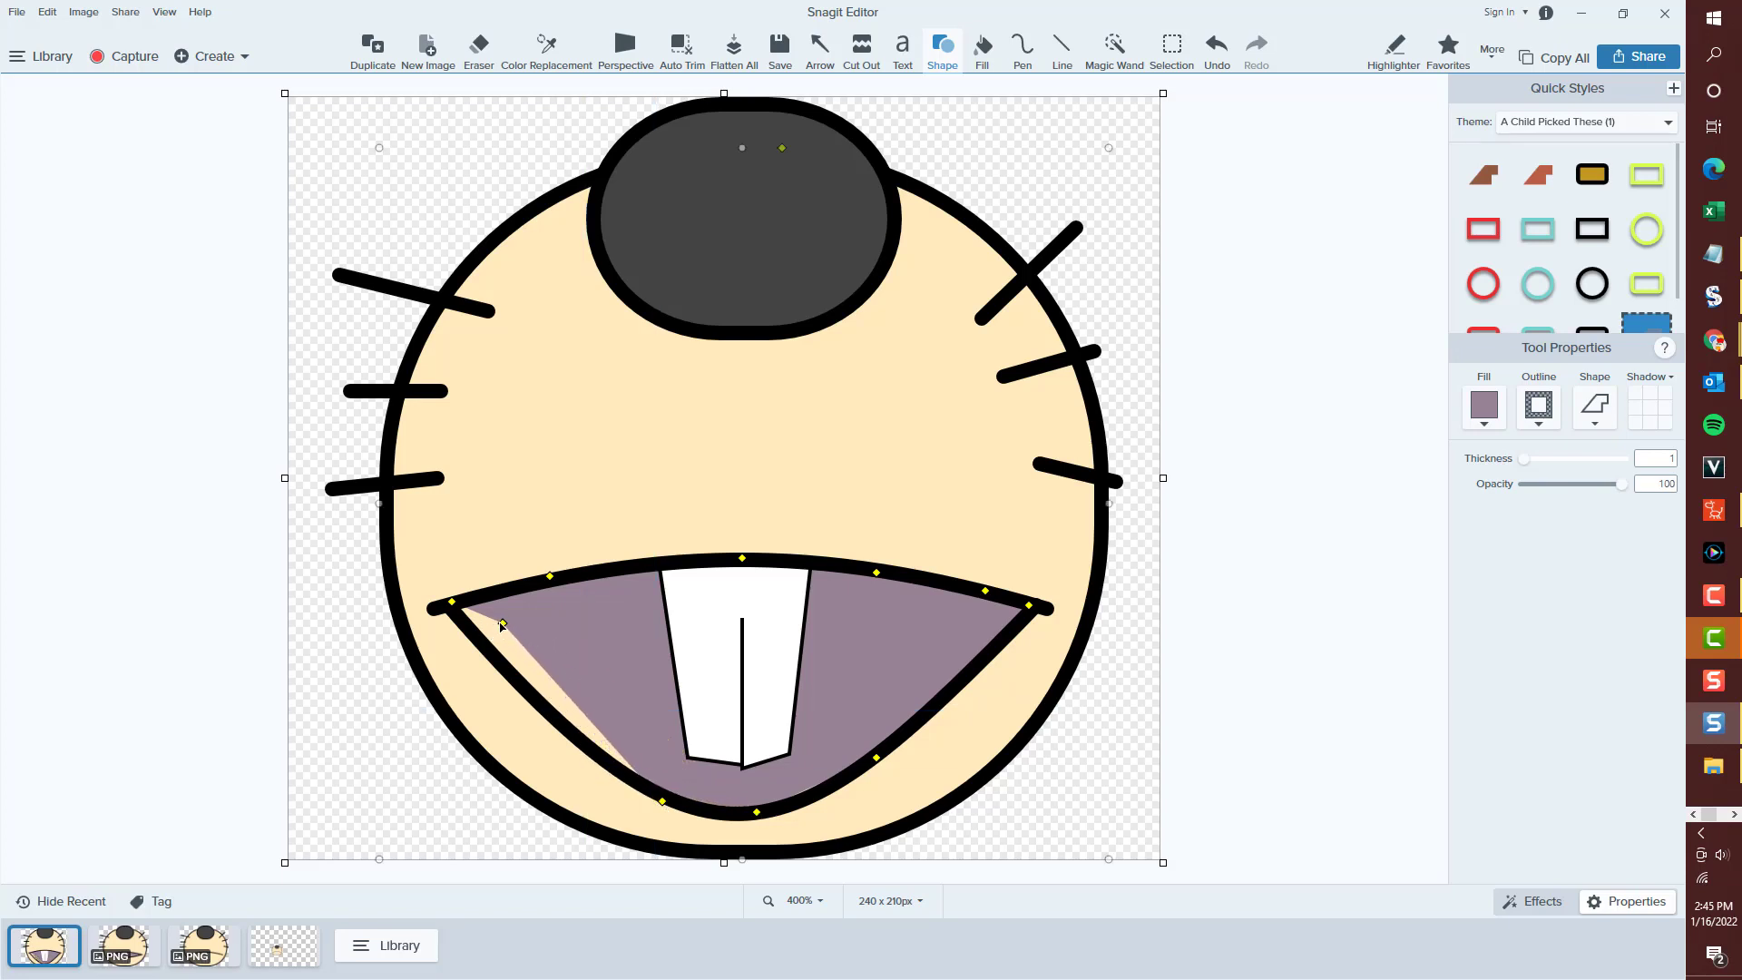
drag(504, 628, 517, 686)
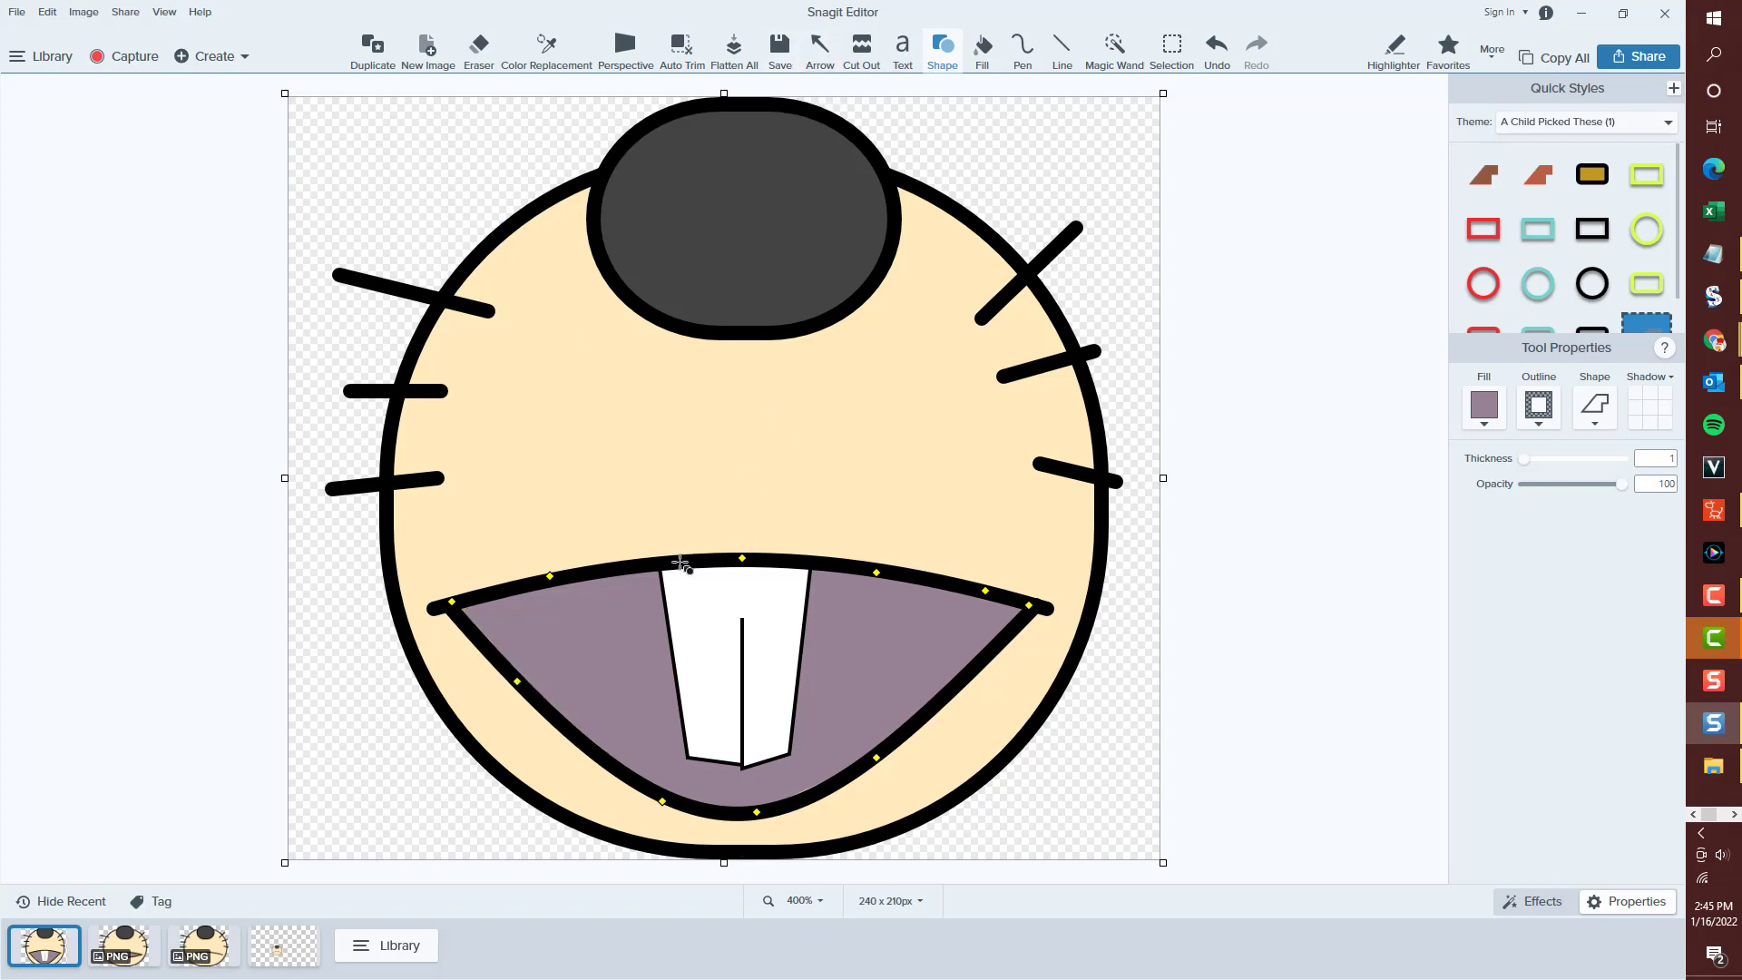
Bend the upper lip curve upward into a higher, symmetrical arch above the teeth.
click(646, 560)
drag(647, 545, 644, 478)
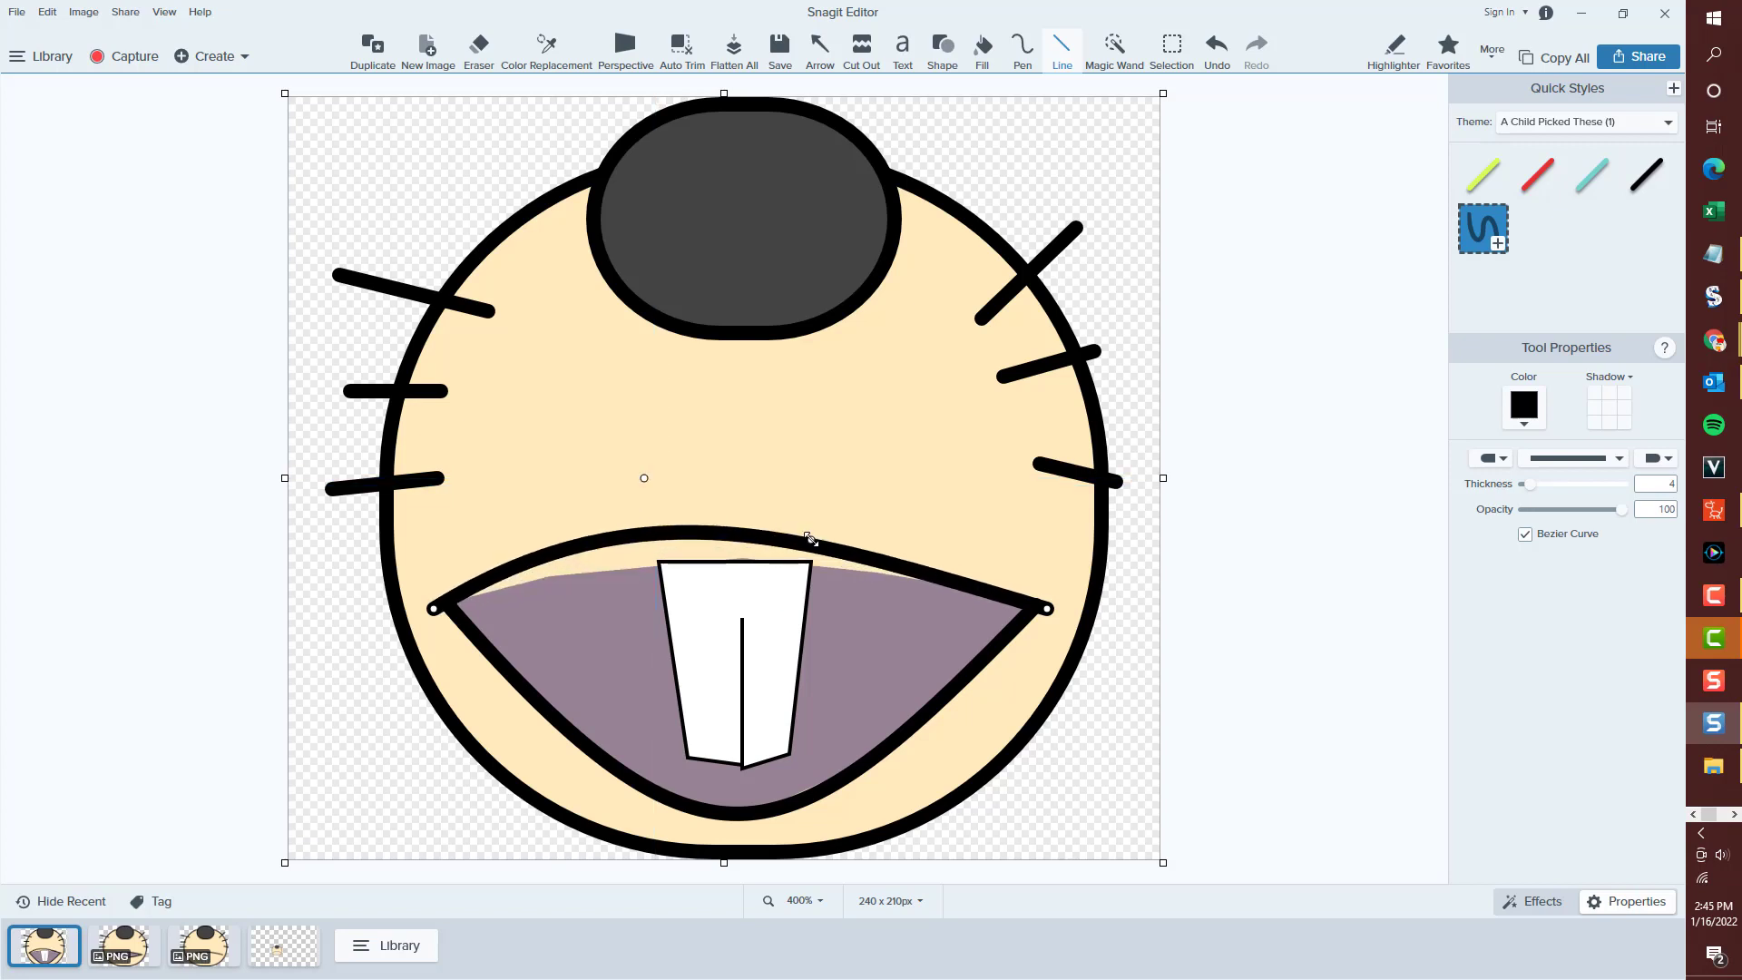
drag(810, 539, 844, 486)
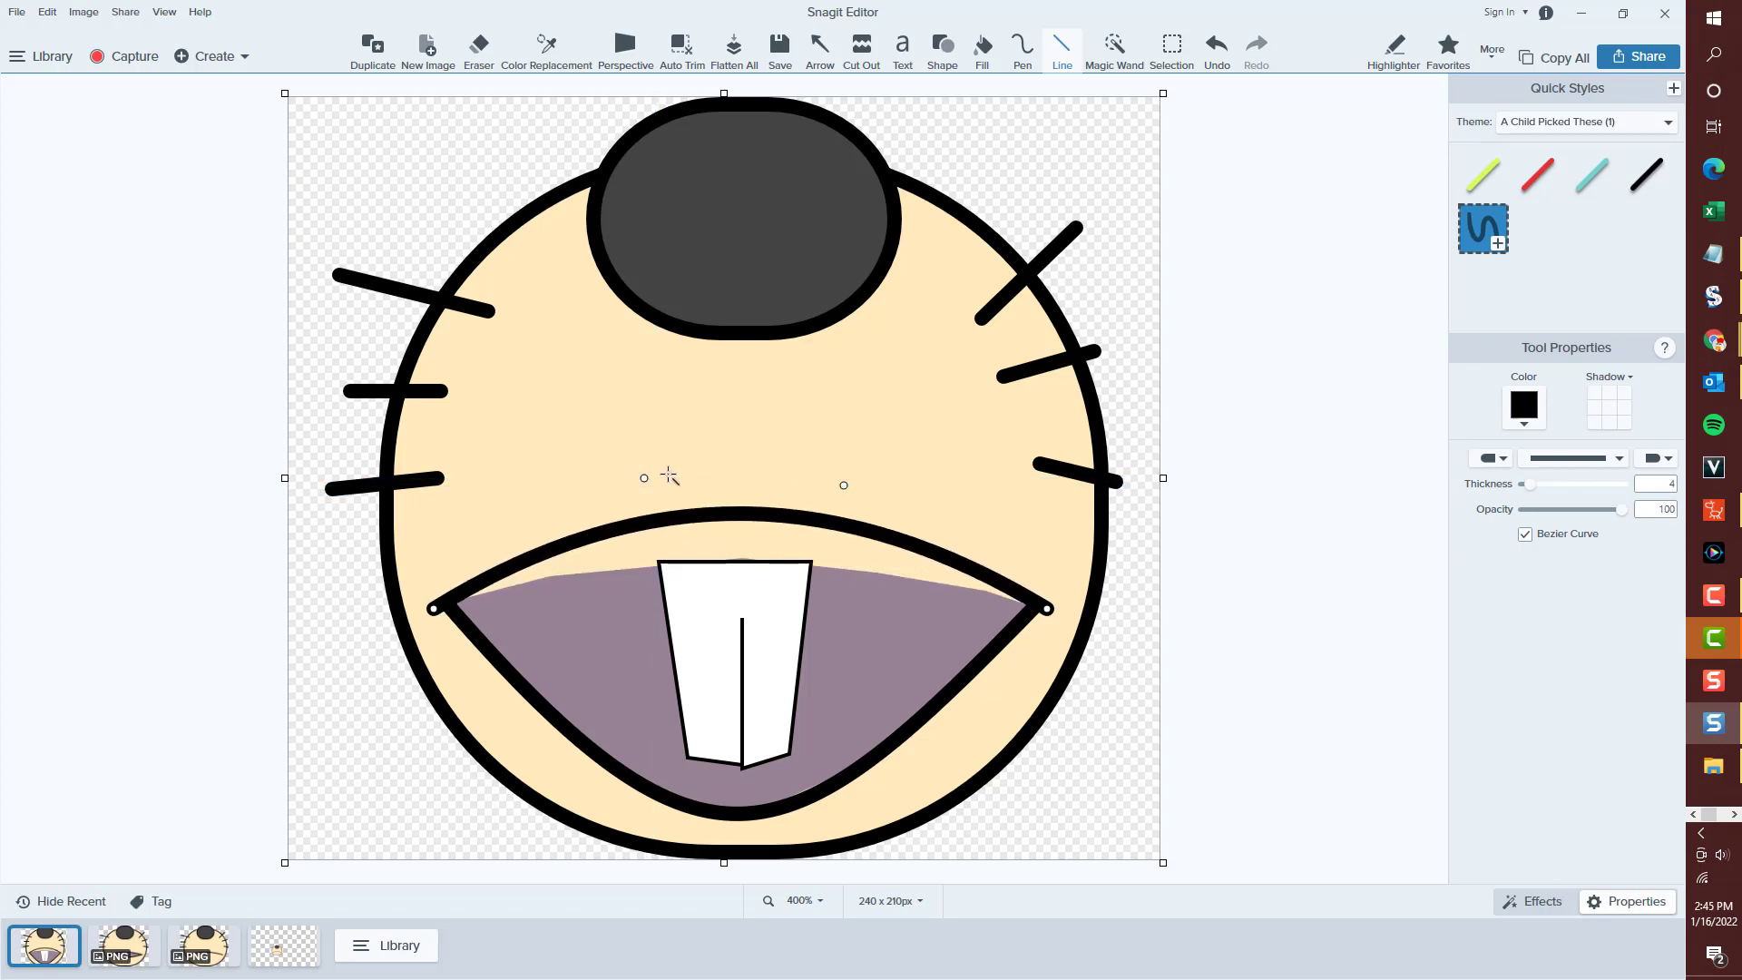
Extend the purple fill's upper edge to the raised upper lip and move the teeth up to meet it.
click(602, 588)
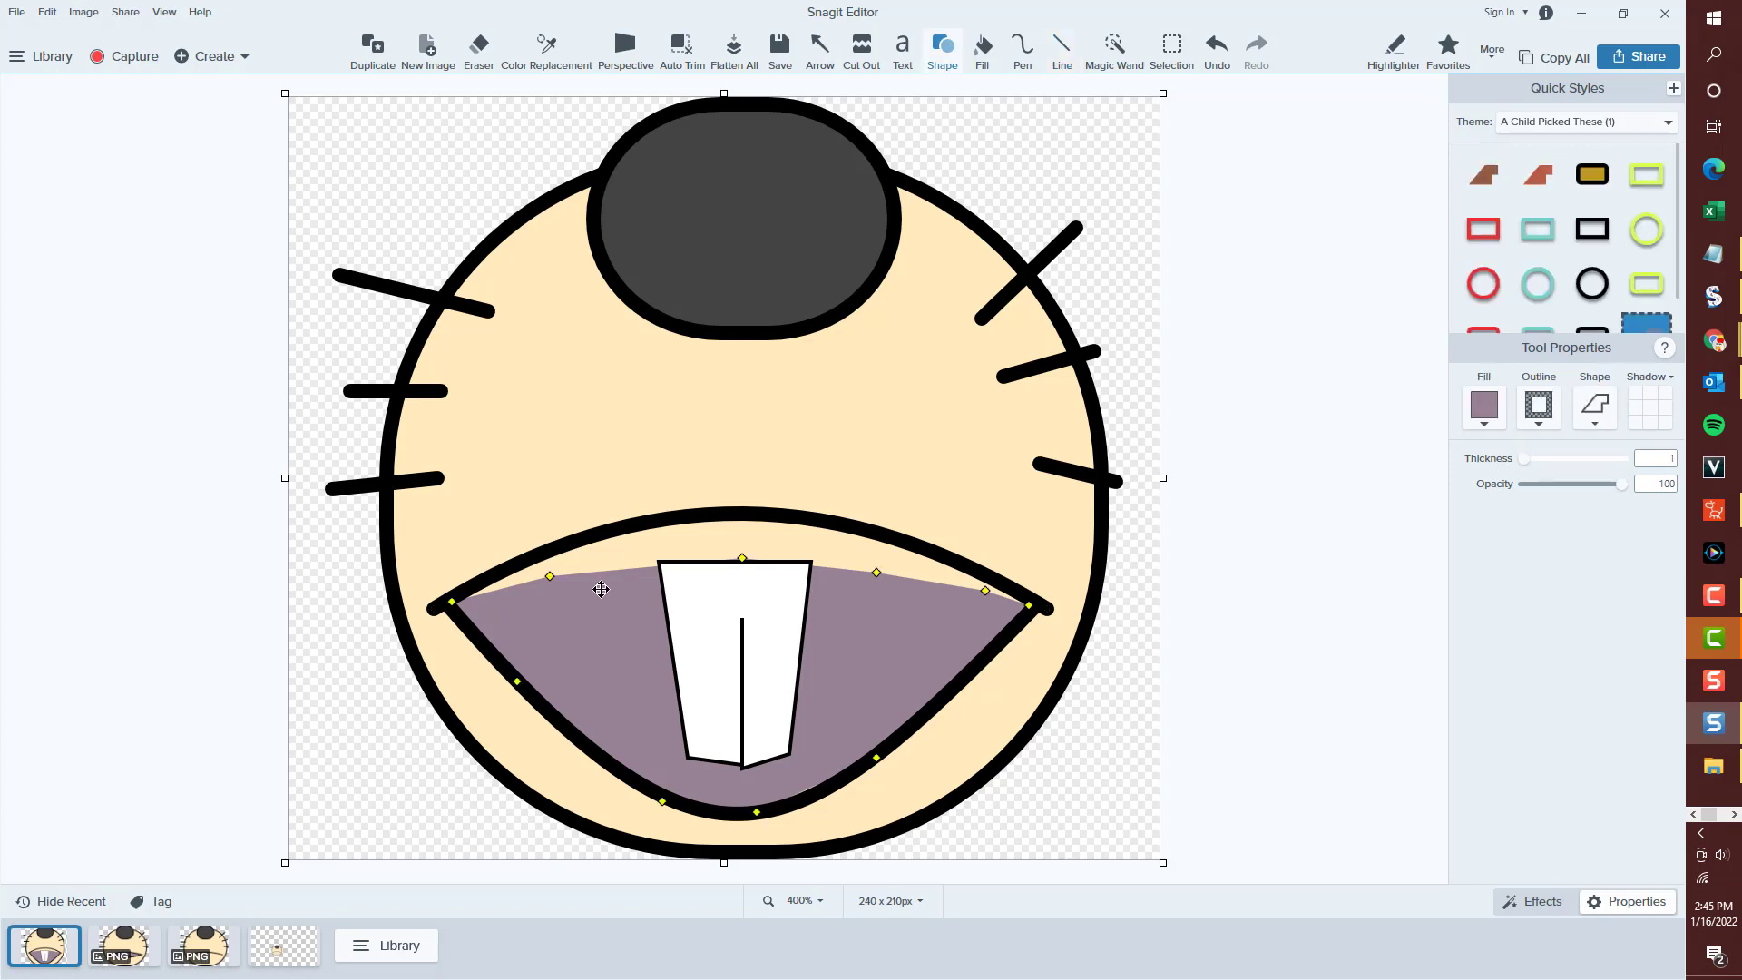
drag(550, 577, 562, 544)
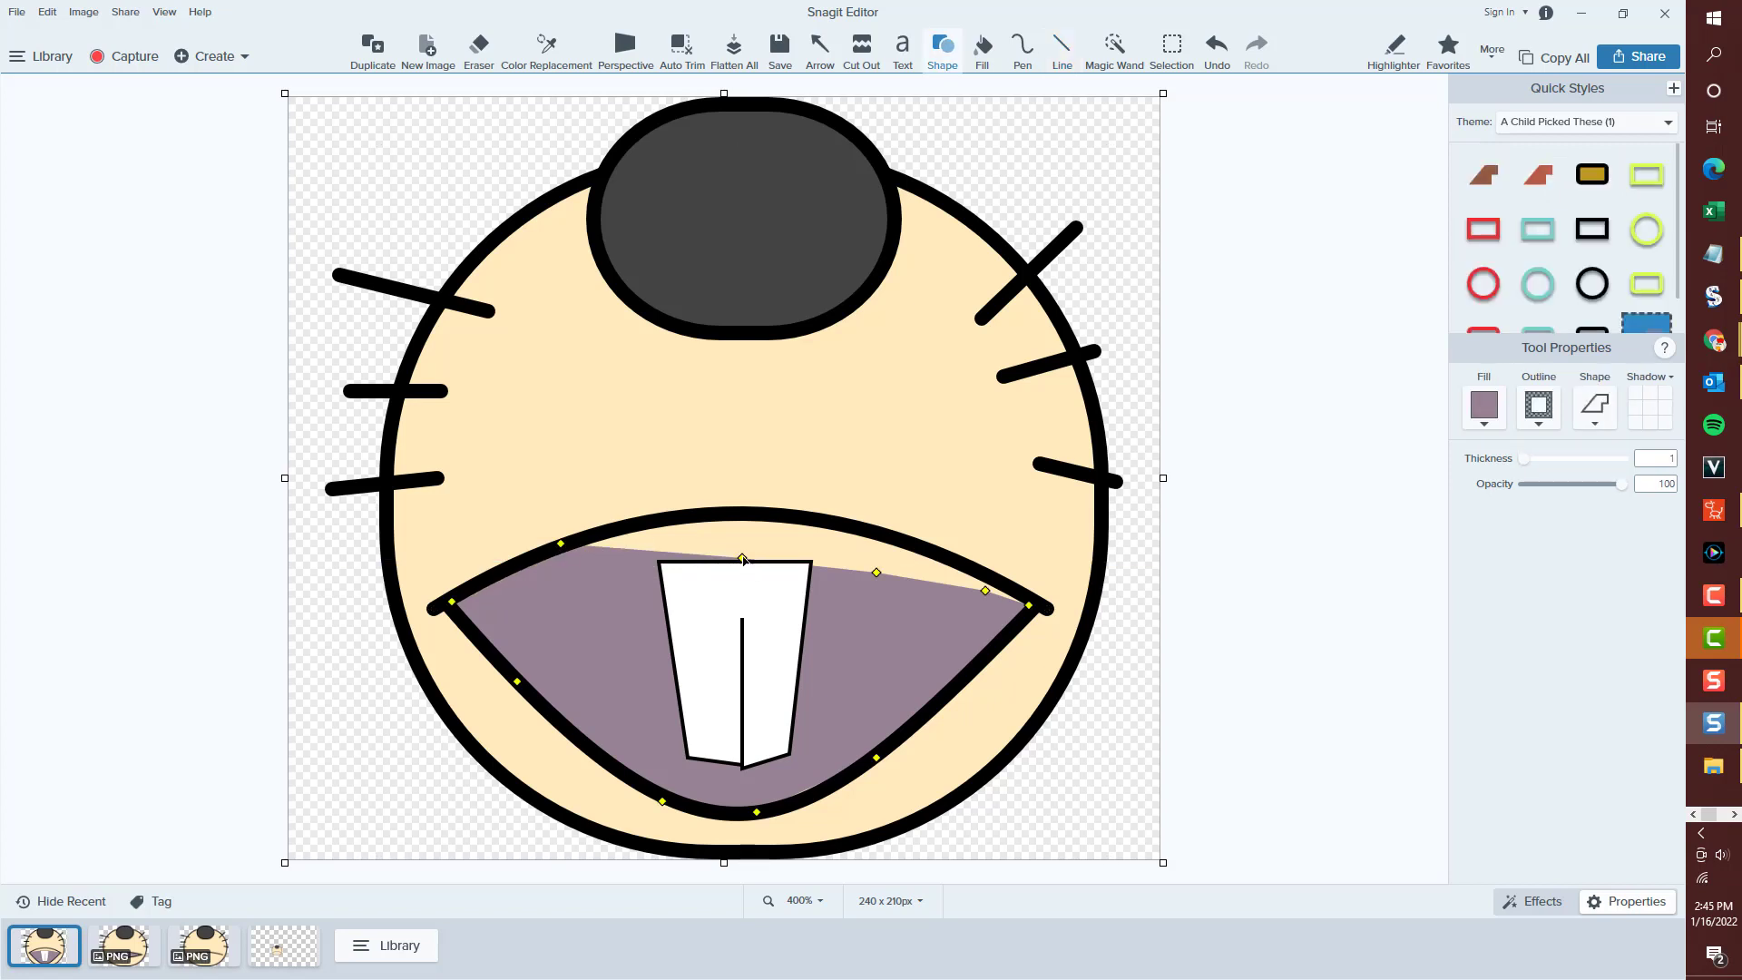
drag(743, 559, 742, 510)
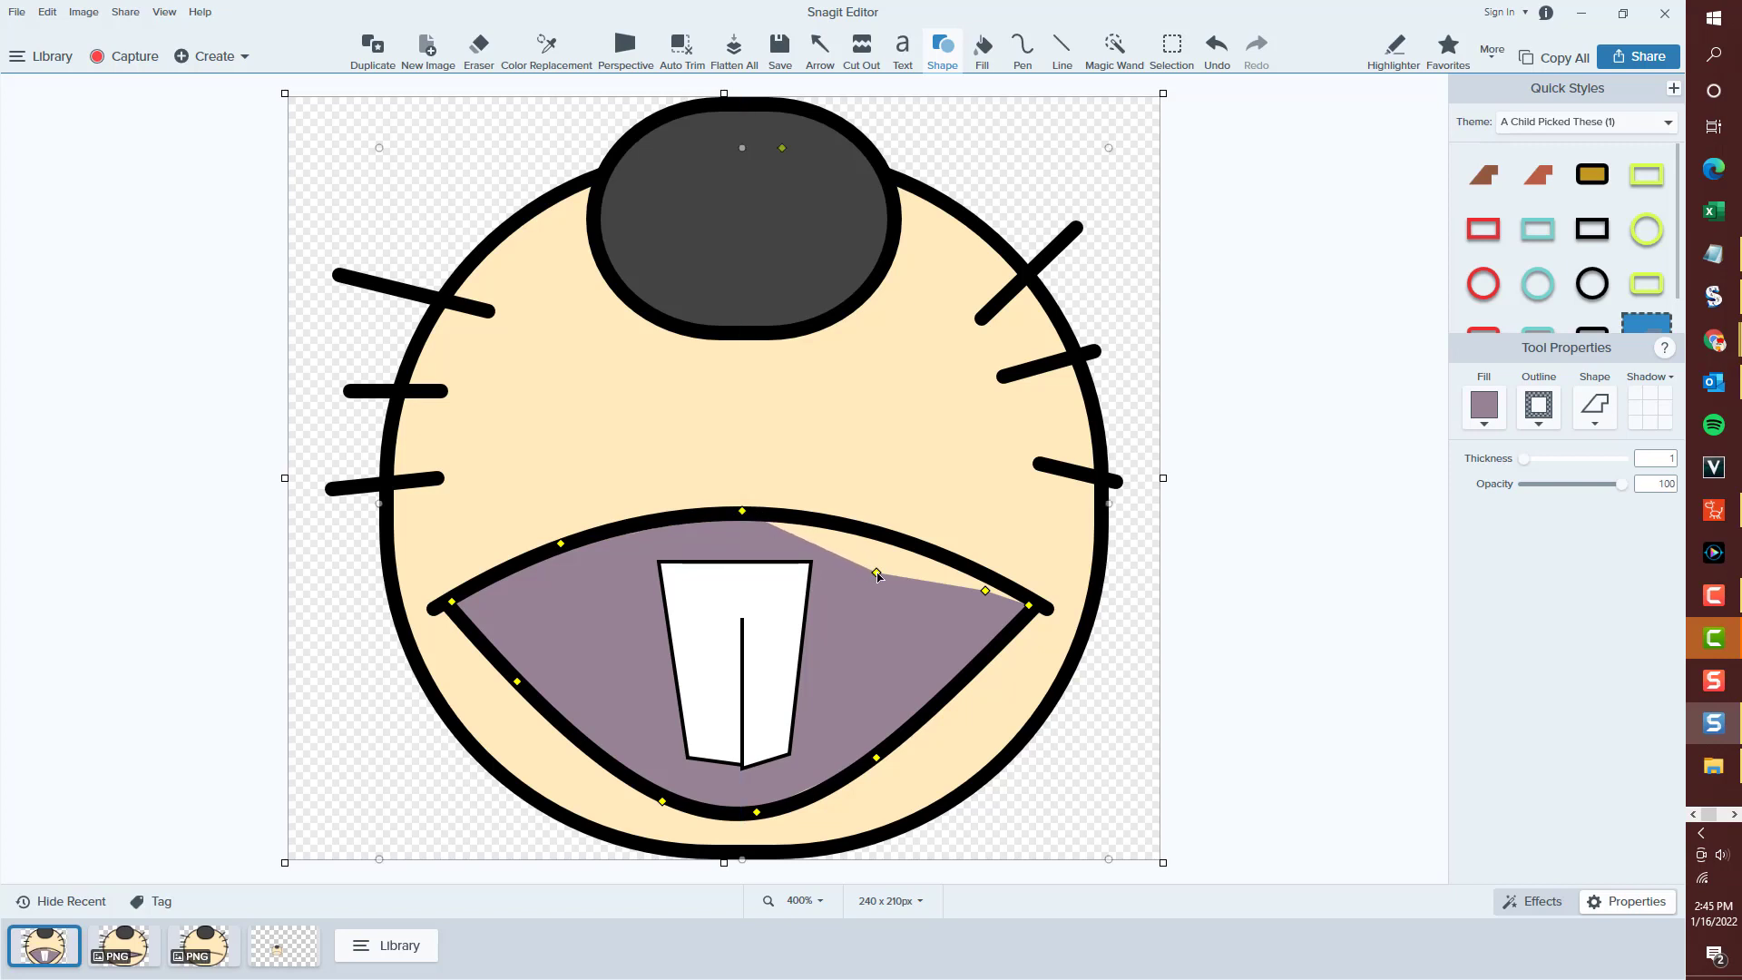
drag(877, 573, 888, 538)
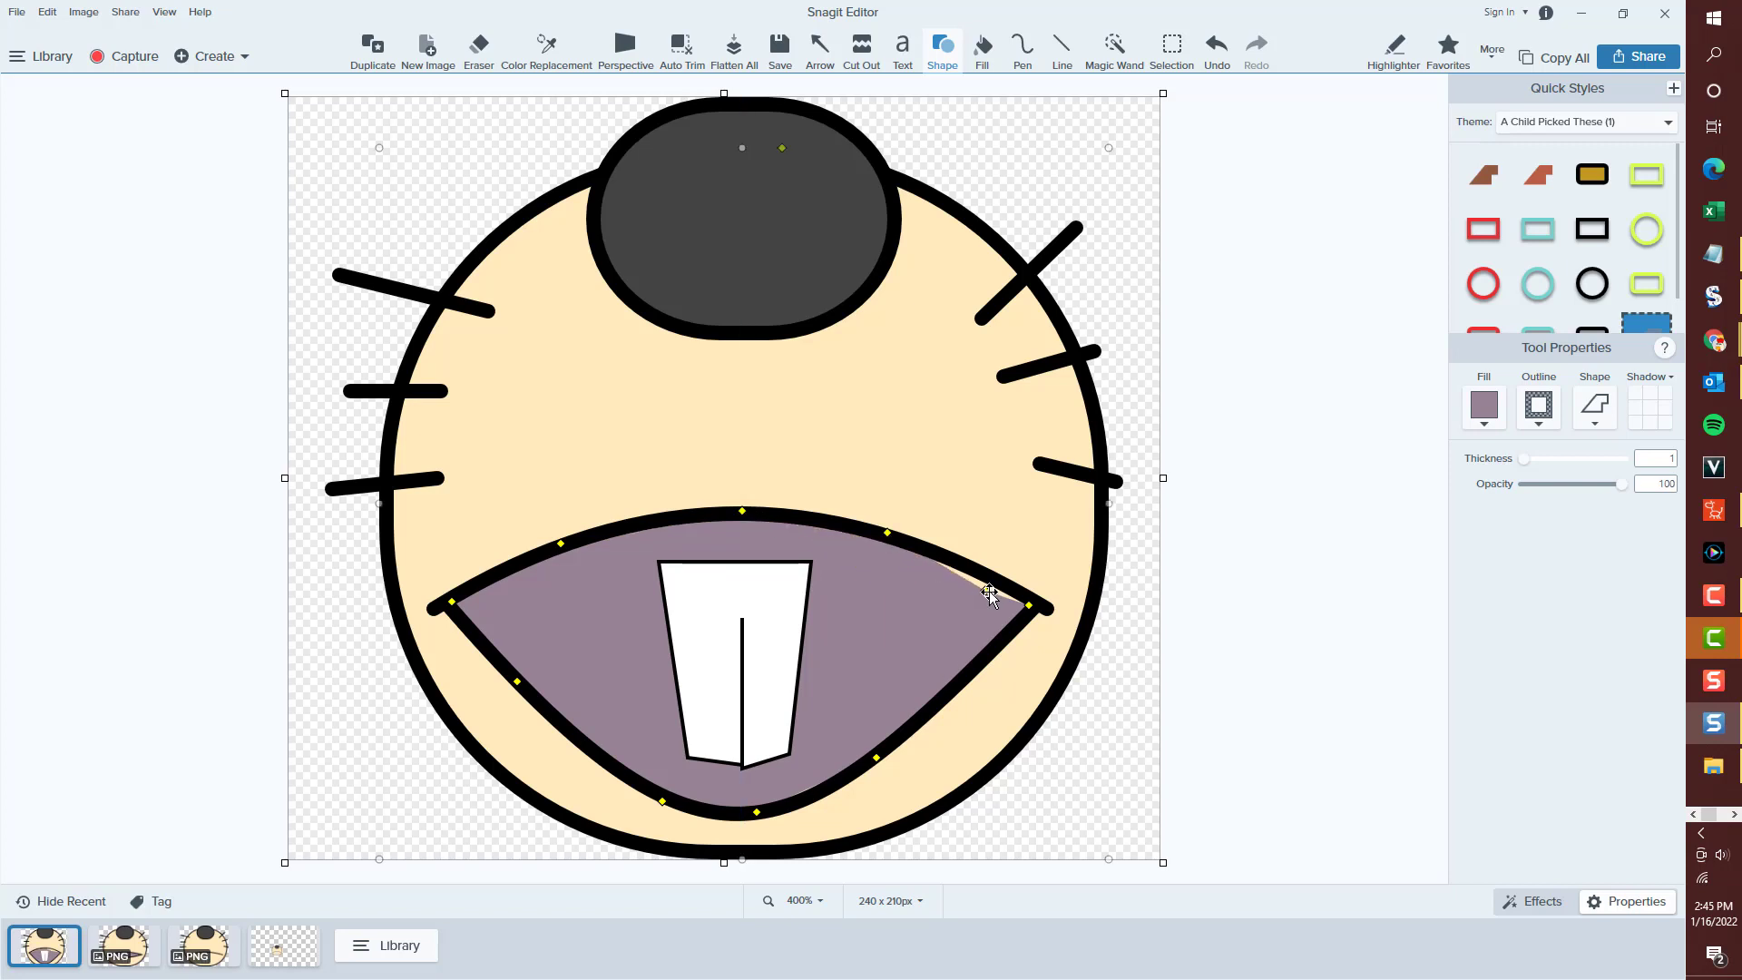
drag(986, 592, 992, 572)
drag(712, 649, 719, 615)
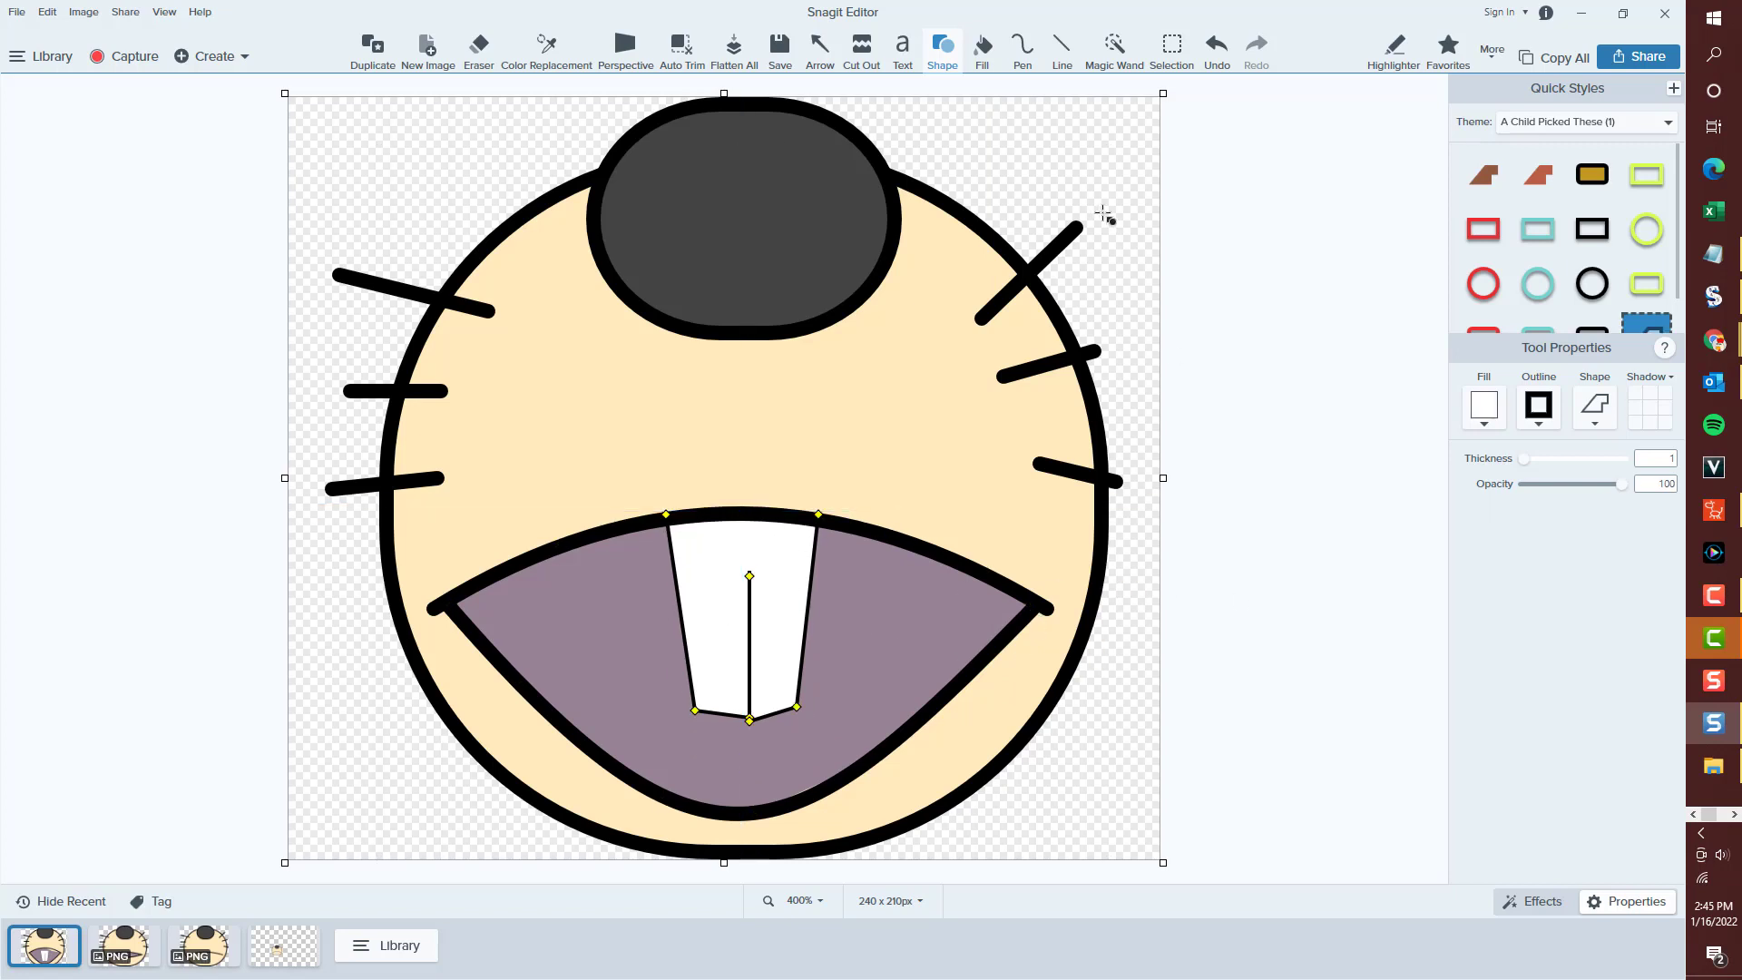
Save the image as a PNG named ah in the Mouth folder.
click(778, 49)
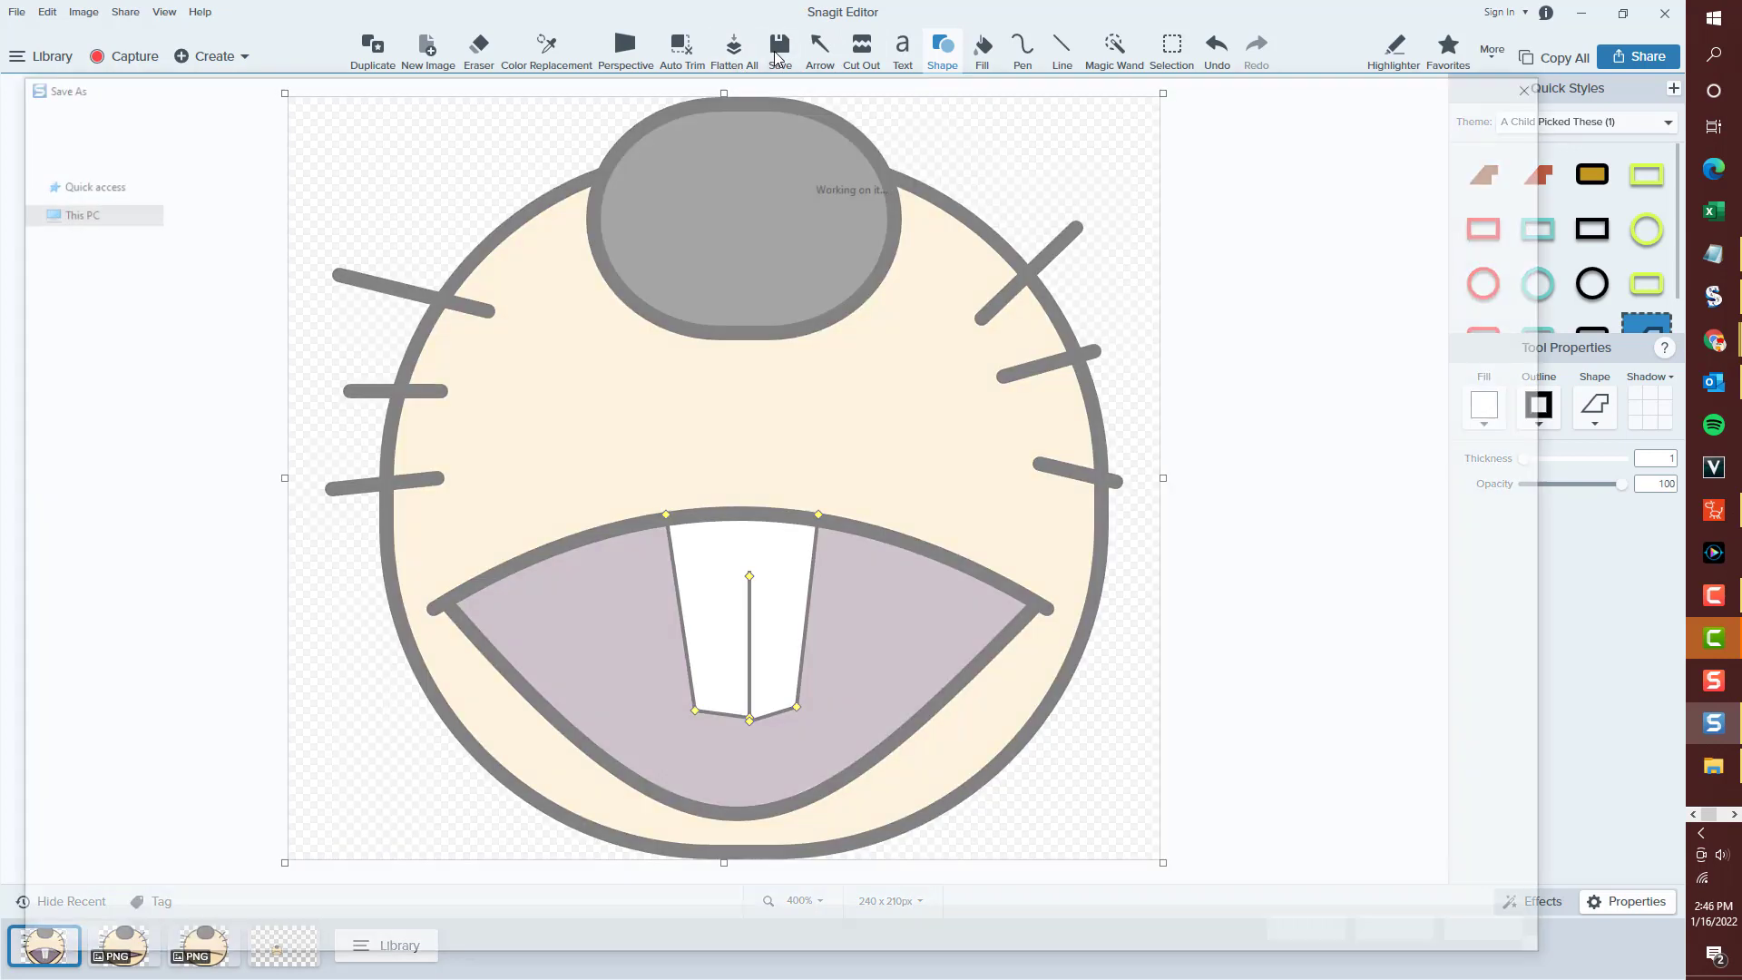
text(ah)
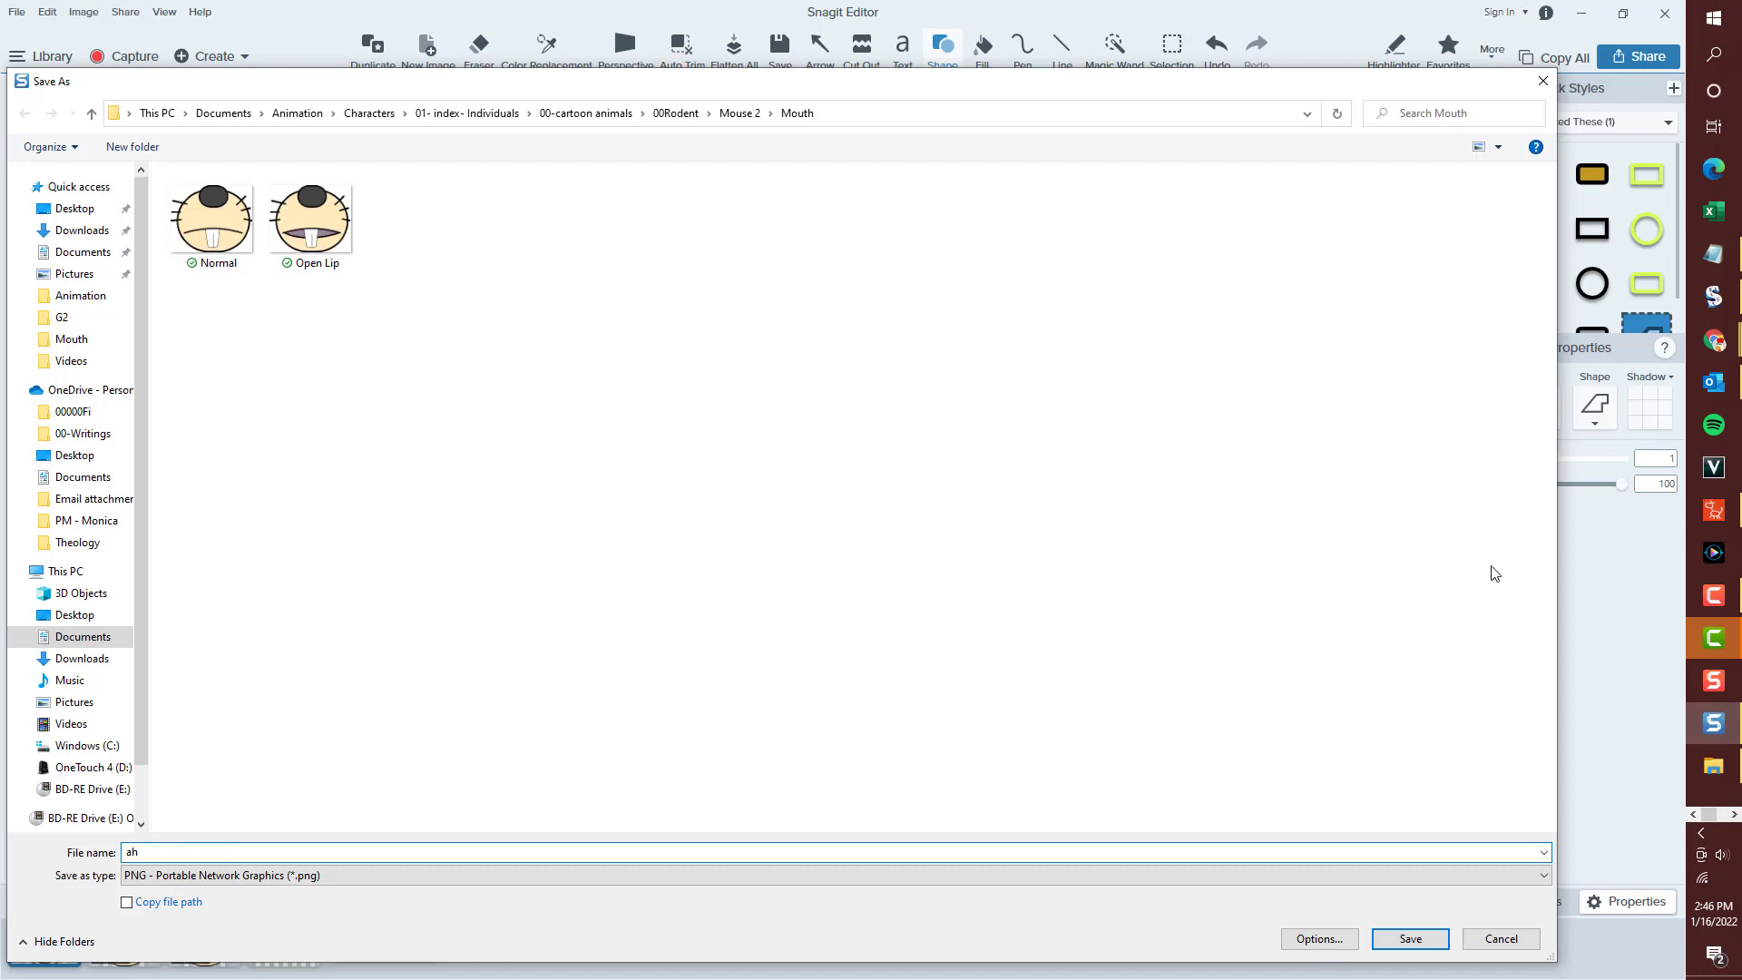
click(1406, 939)
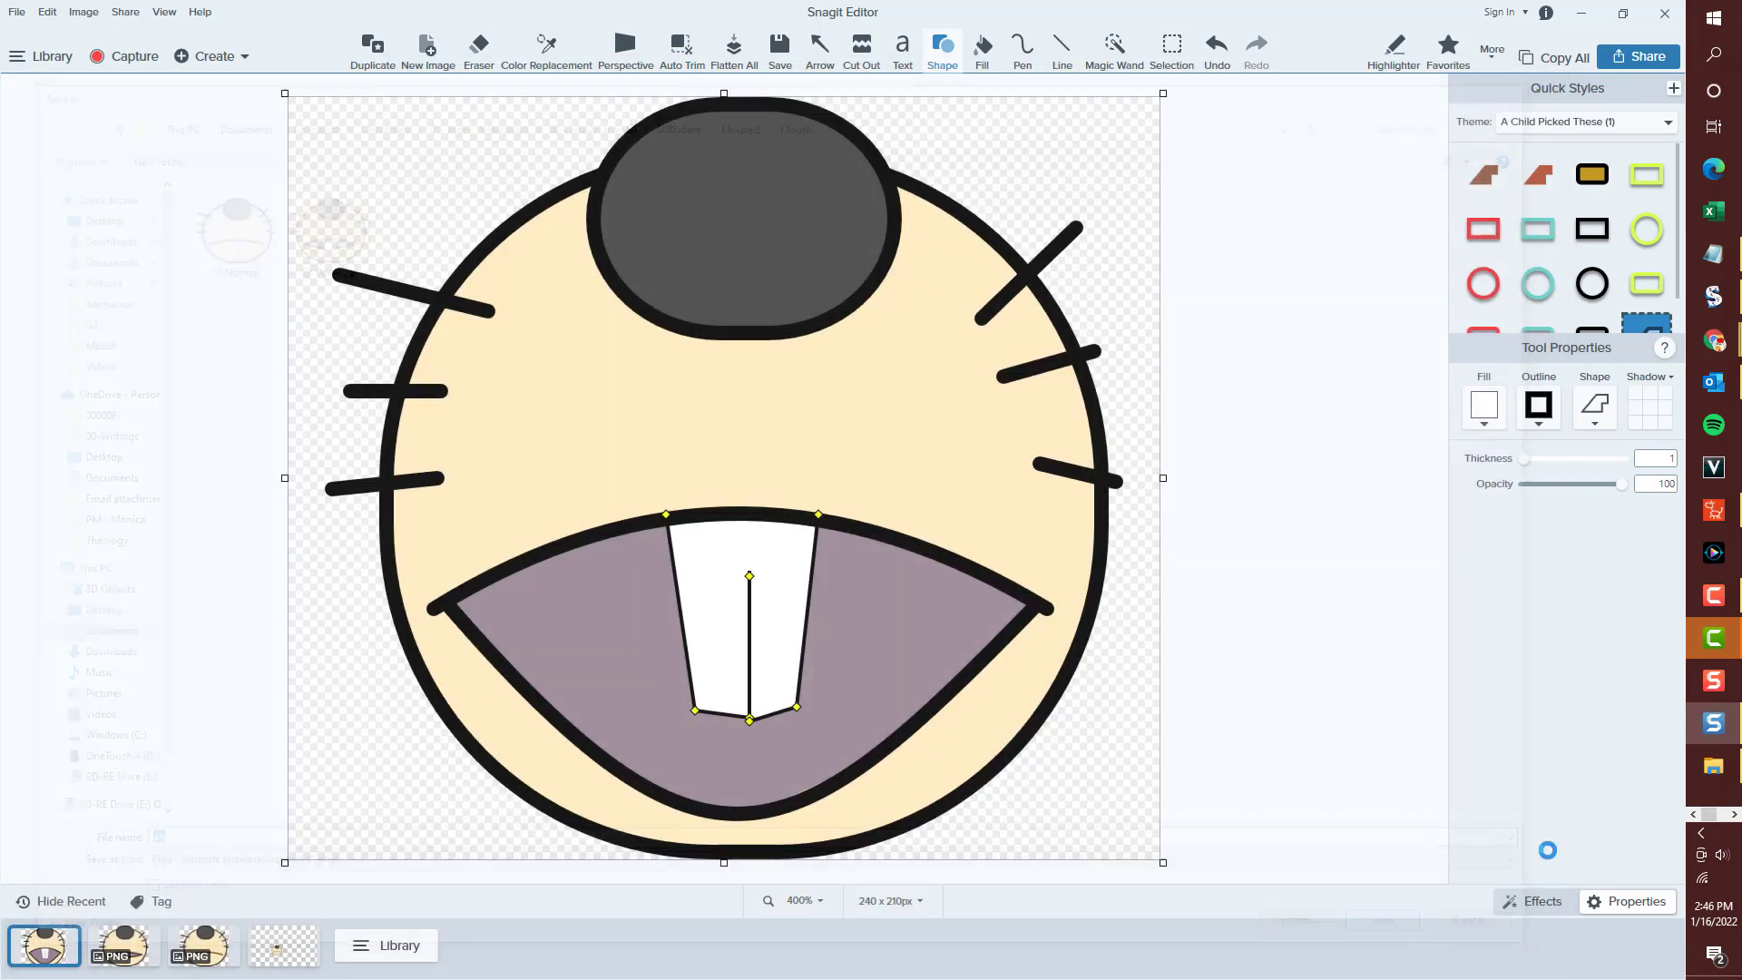
Switch to Cartoon Animator and replace the Ah_I mouth sprite with the ah image.
click(1725, 514)
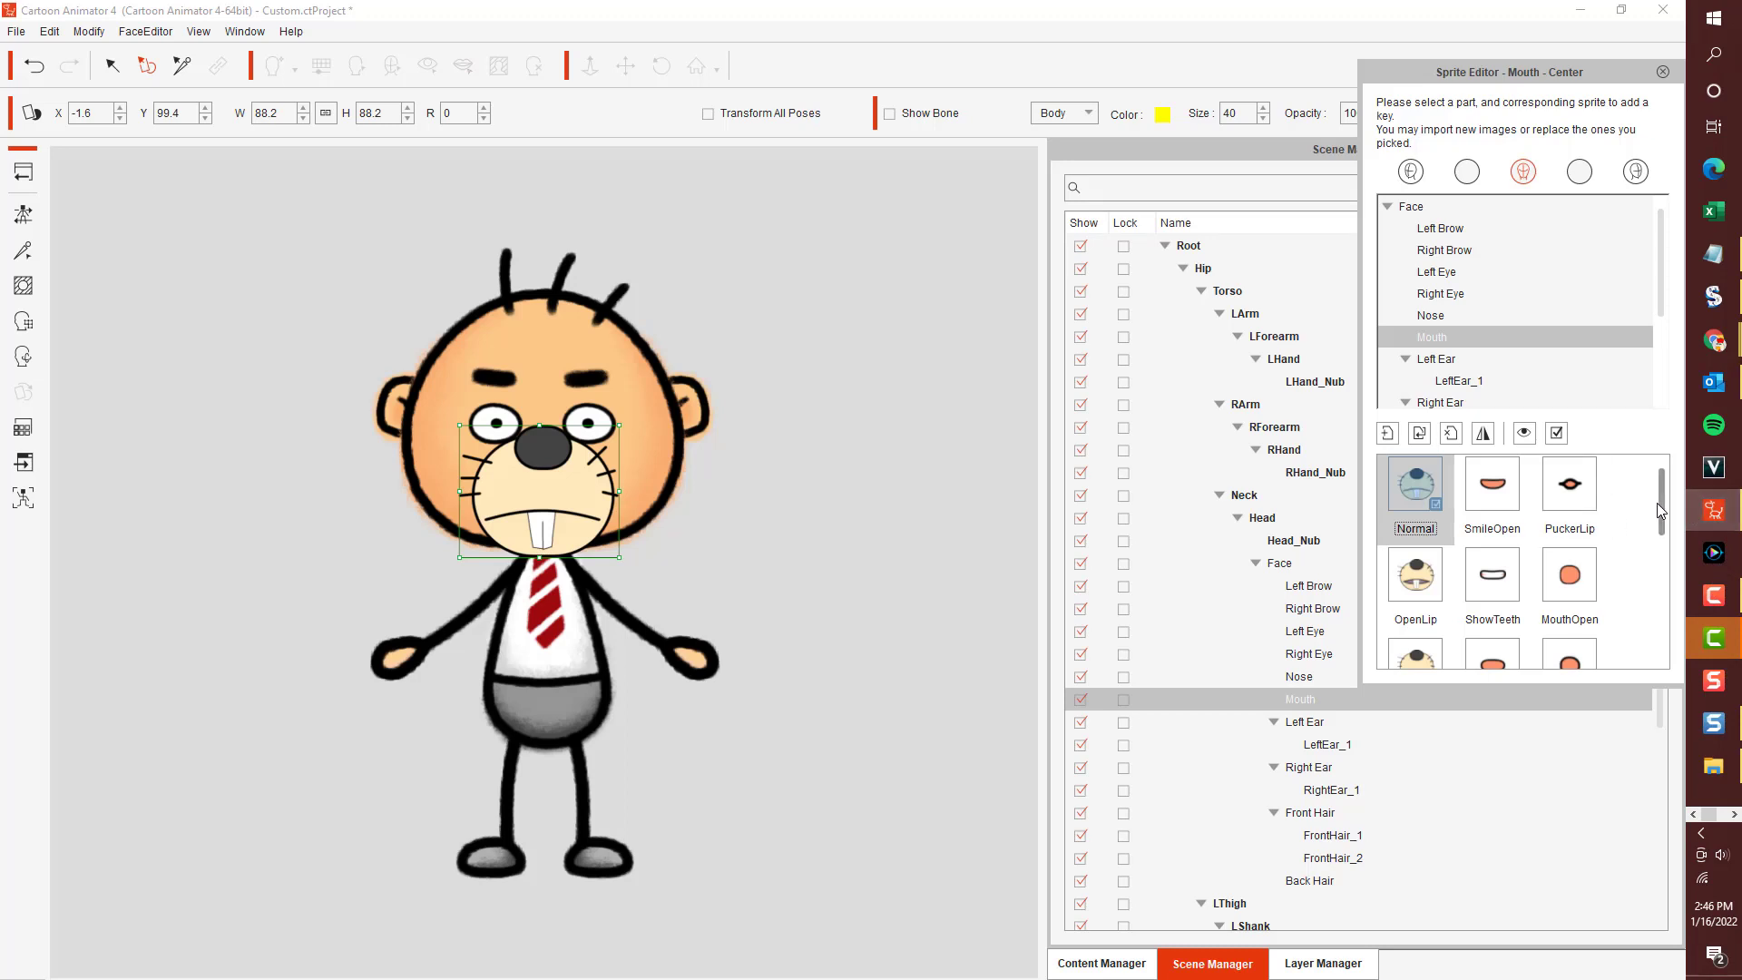
drag(1657, 502, 1658, 555)
click(1510, 533)
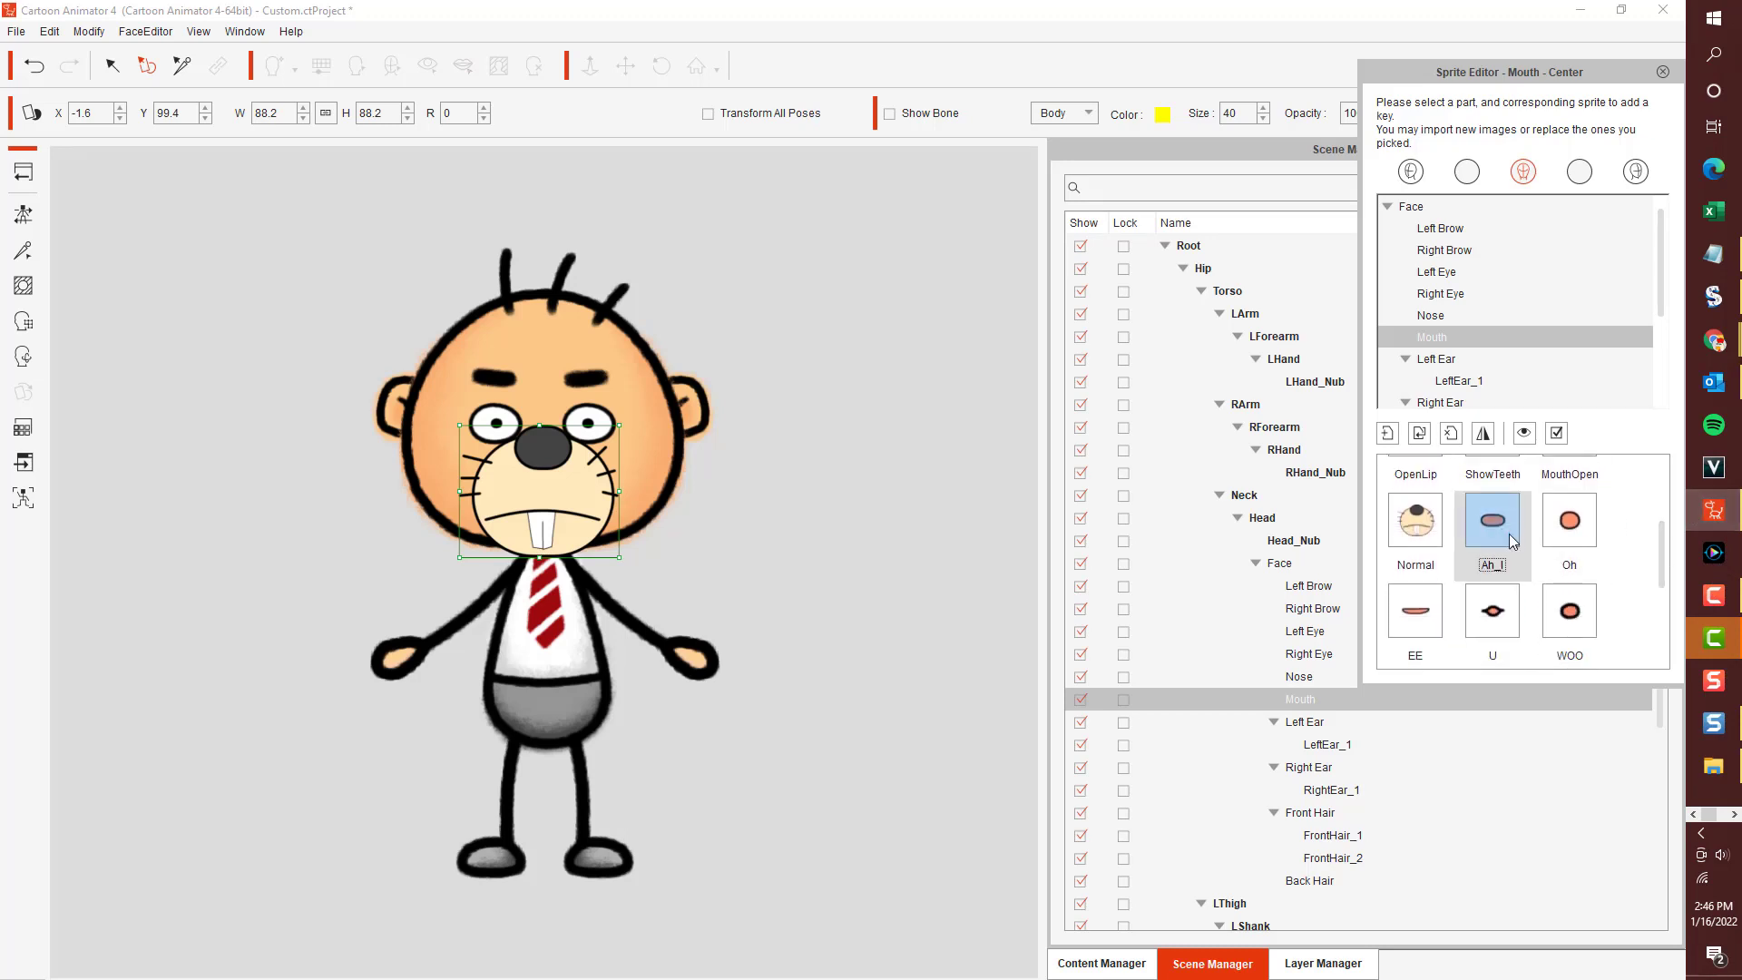
click(1420, 436)
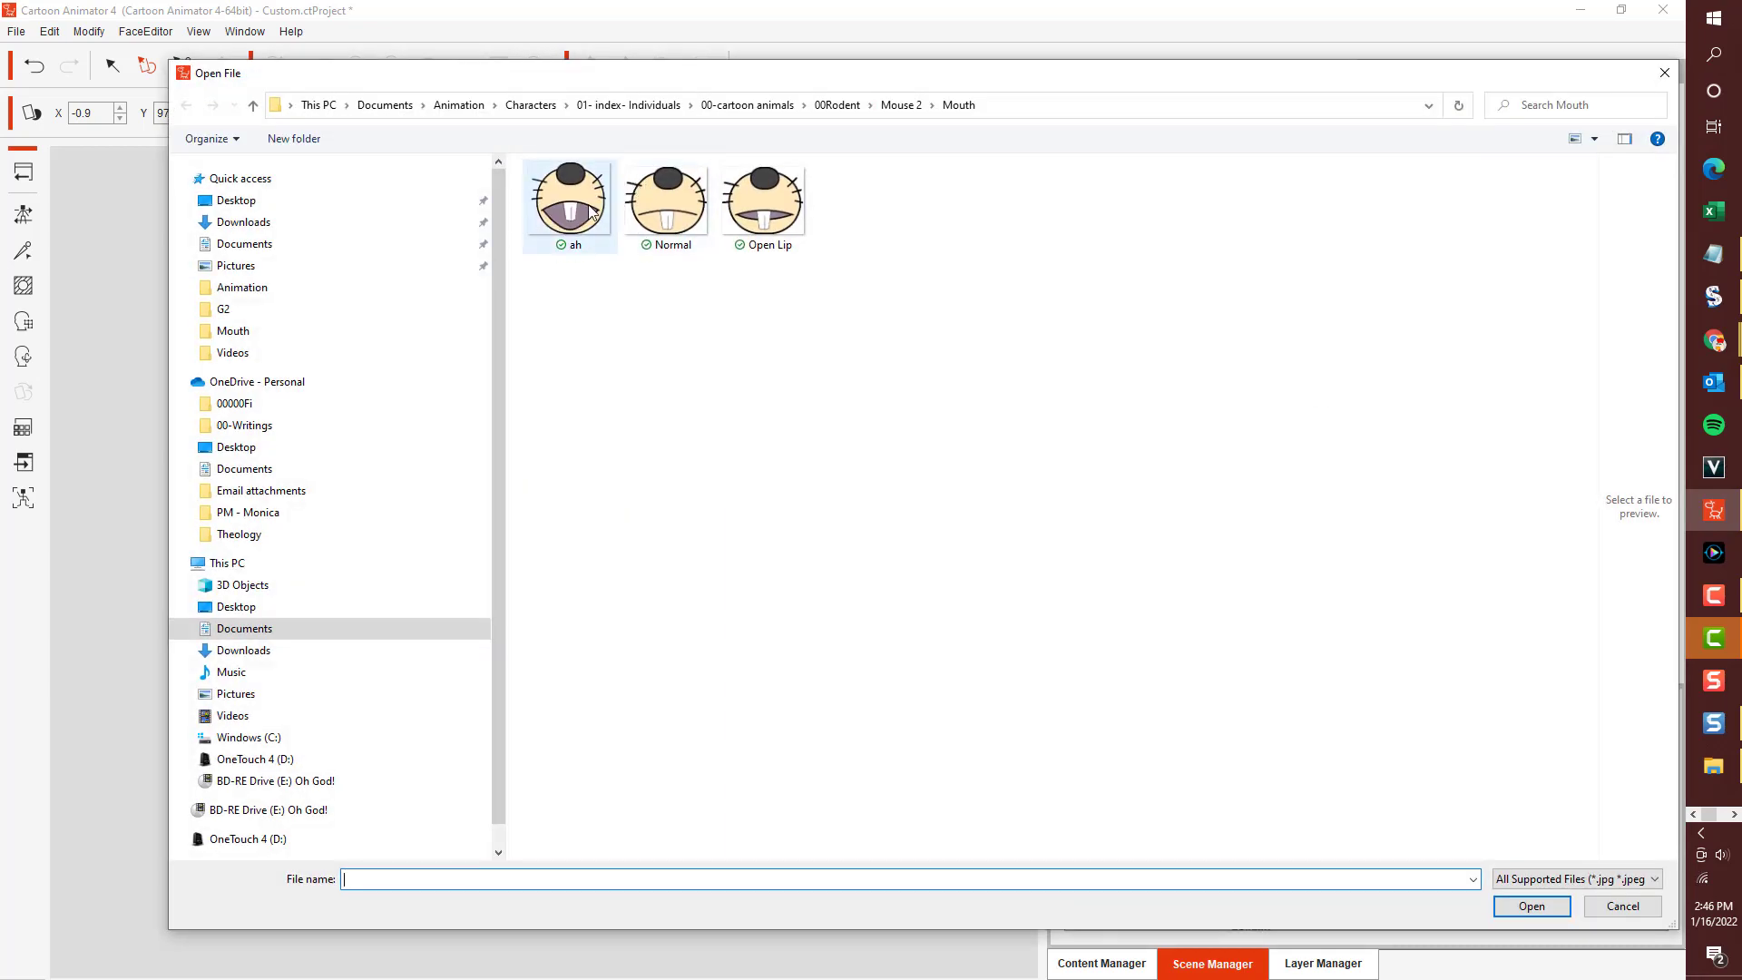
double_click(586, 201)
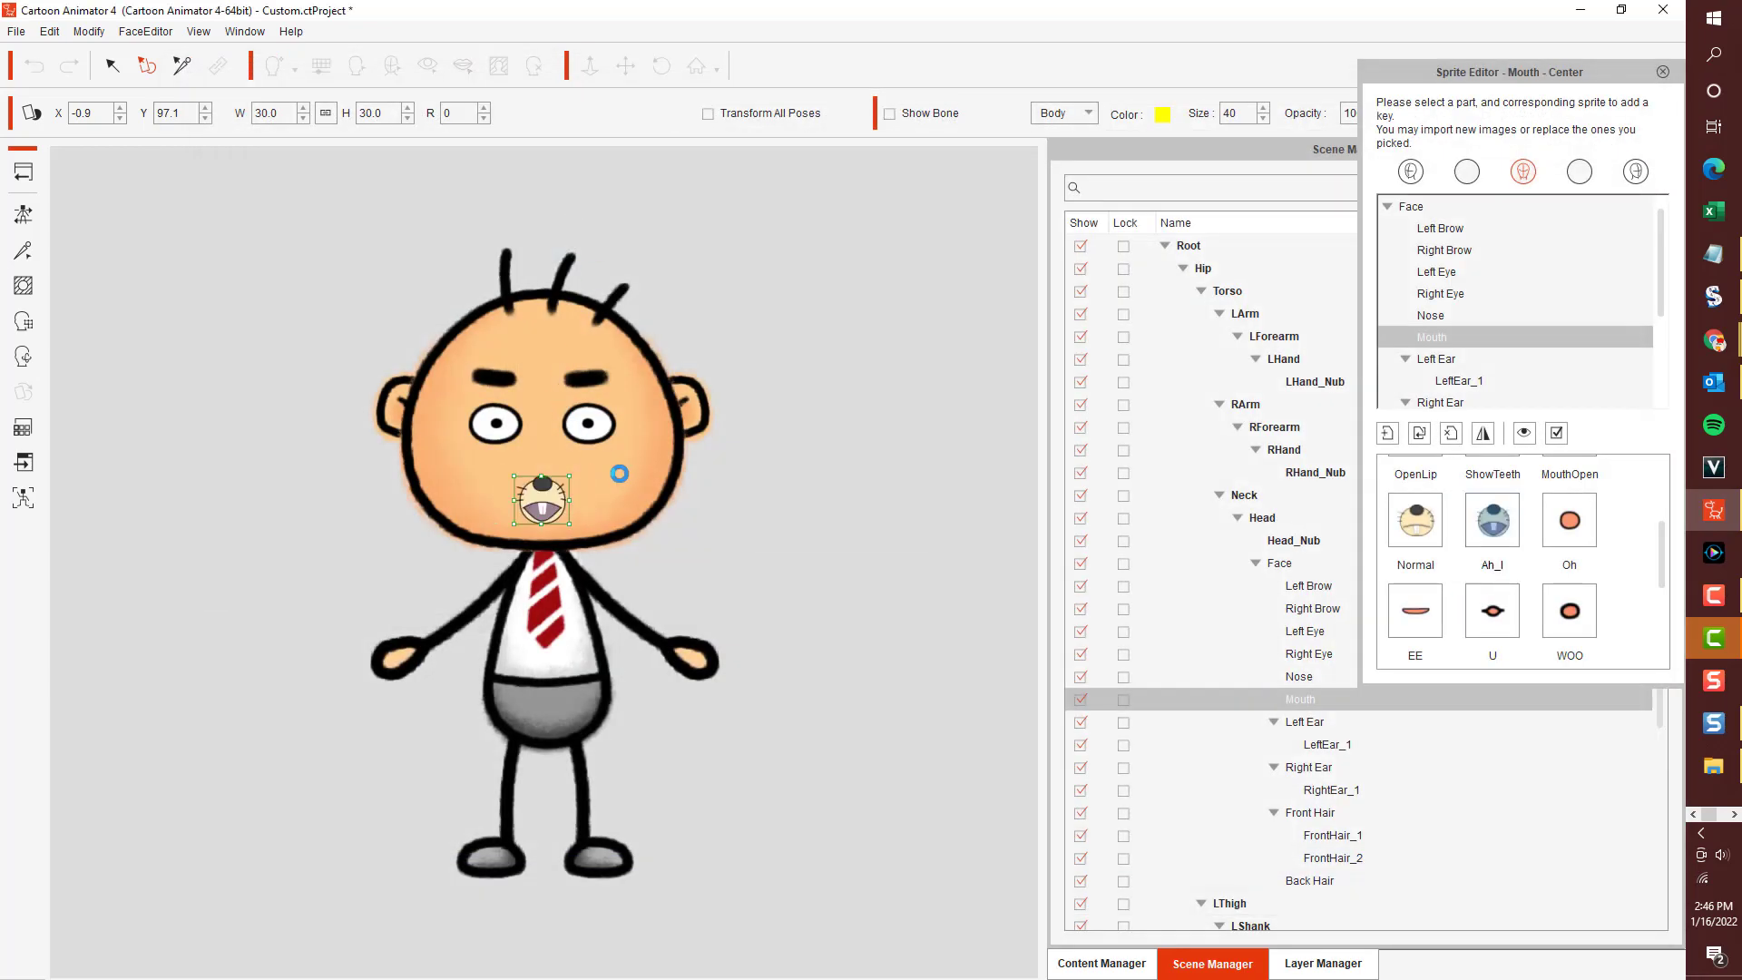
Enlarge the Ah_I sprite to about 86.0 at X -0.9, Y 99.3, and compare it with the Normal and OpenLip sprites.
drag(569, 474, 619, 423)
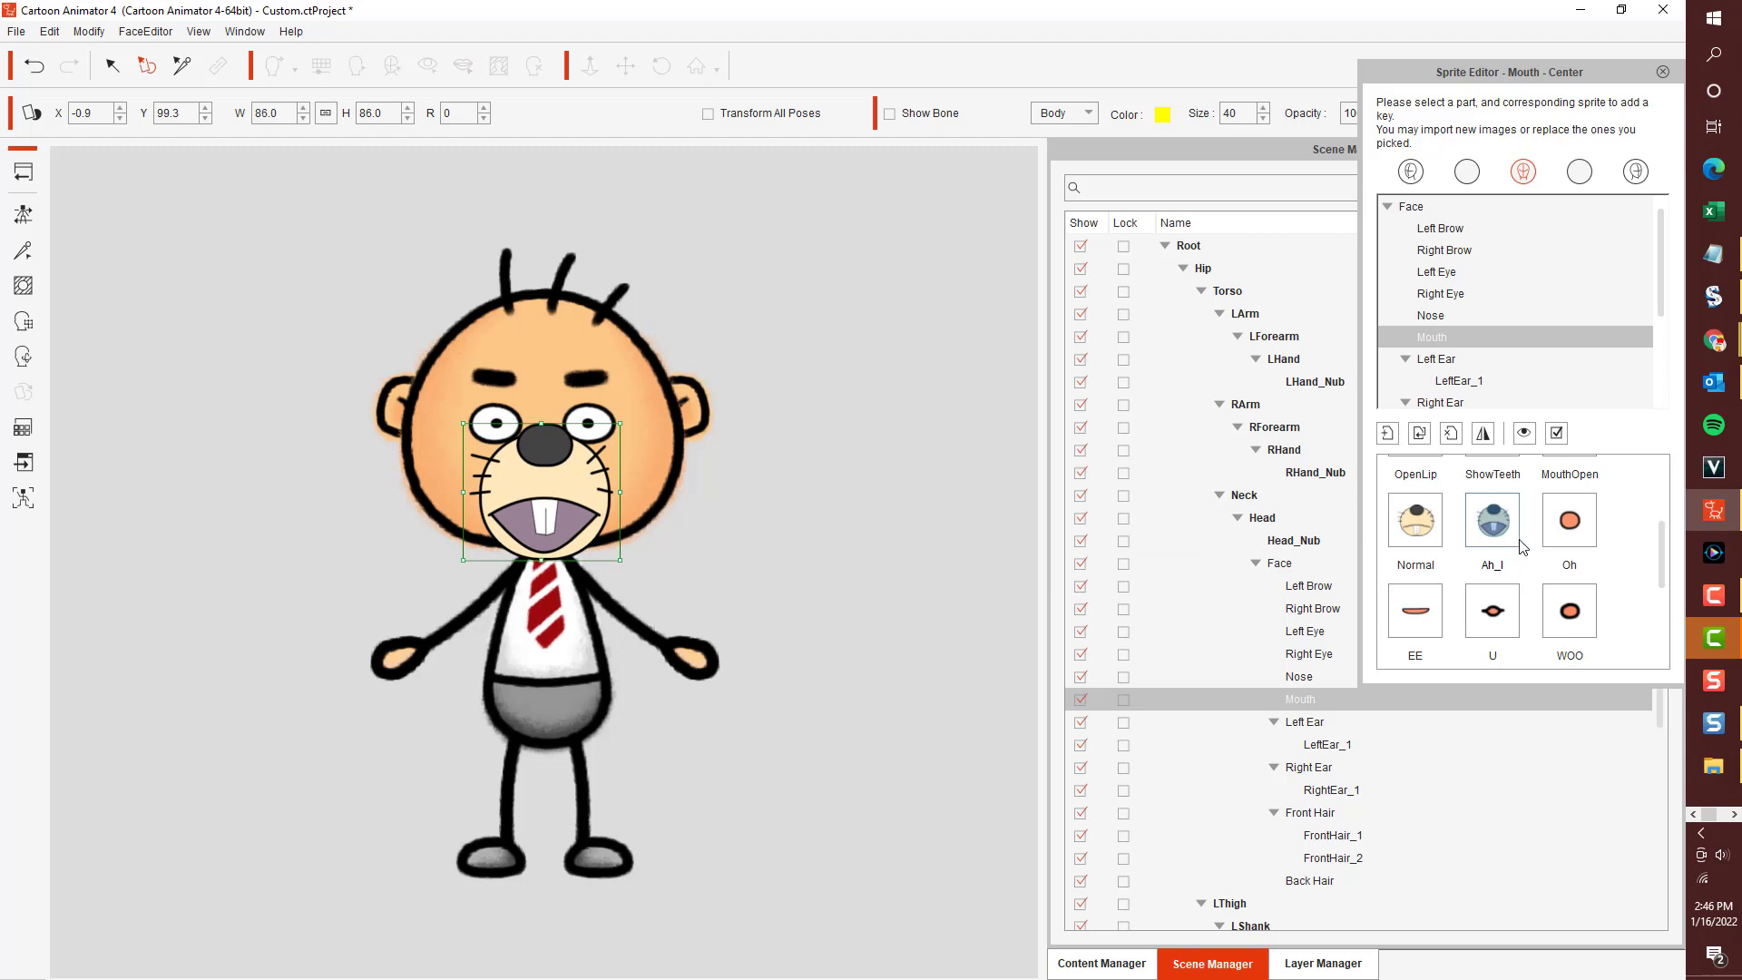
scroll(1522, 545, up, 2)
click(1440, 495)
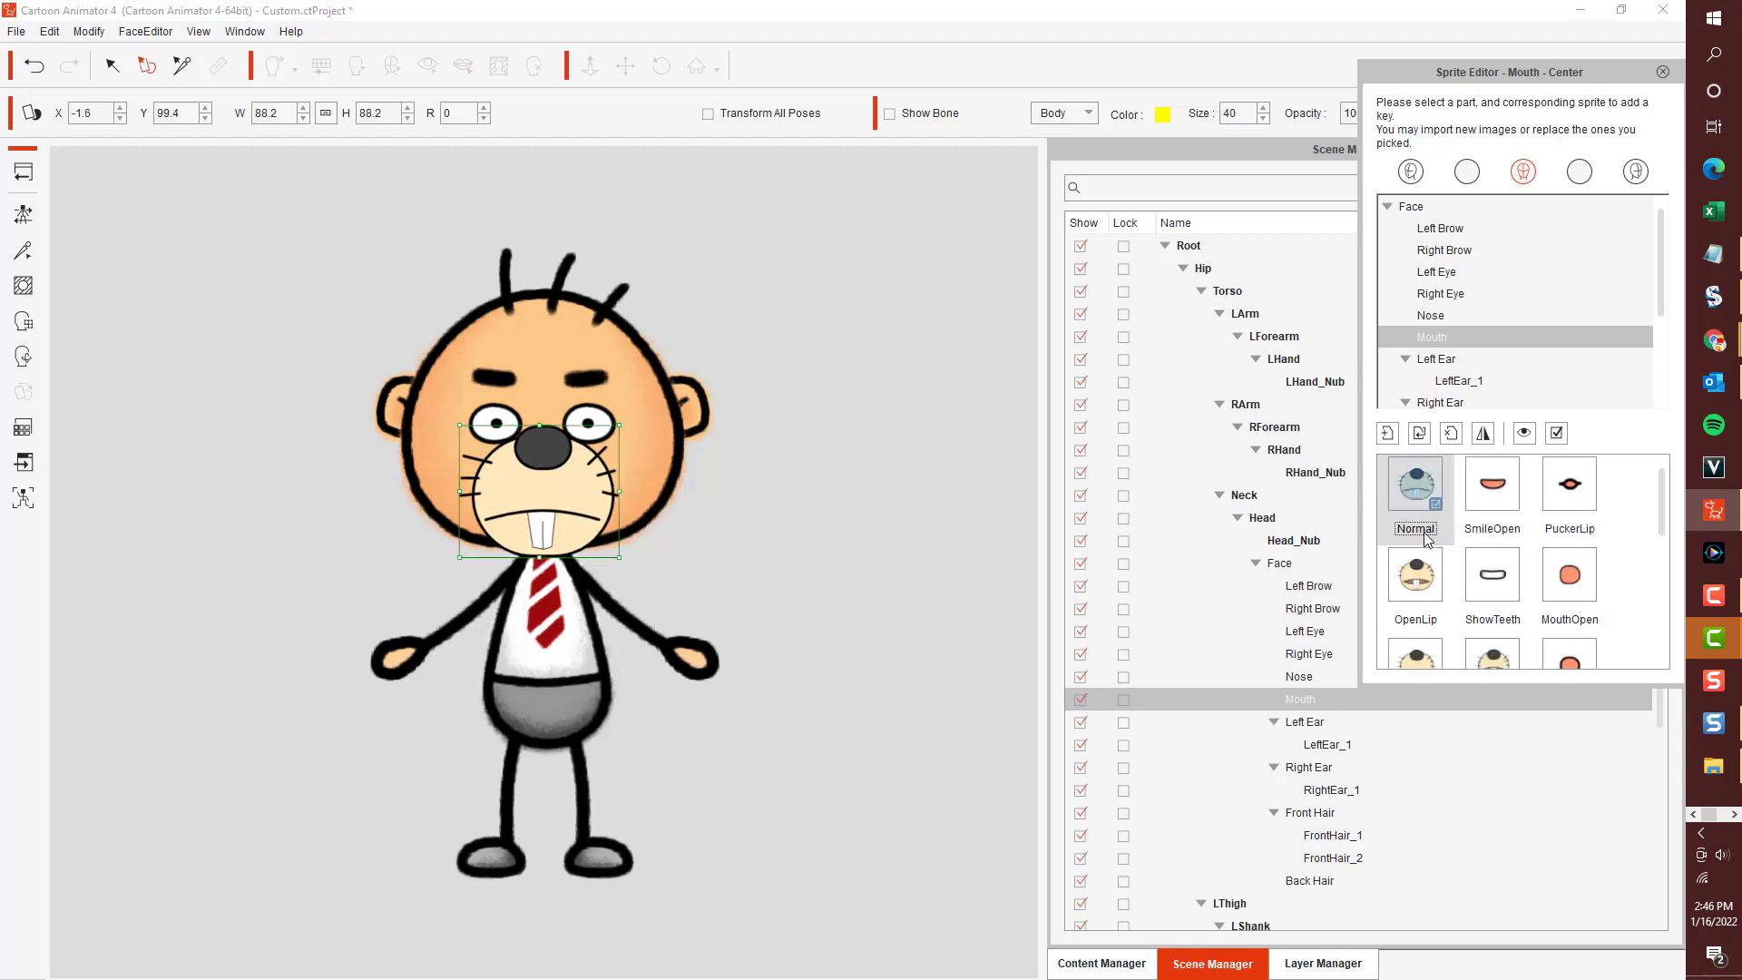
click(1415, 579)
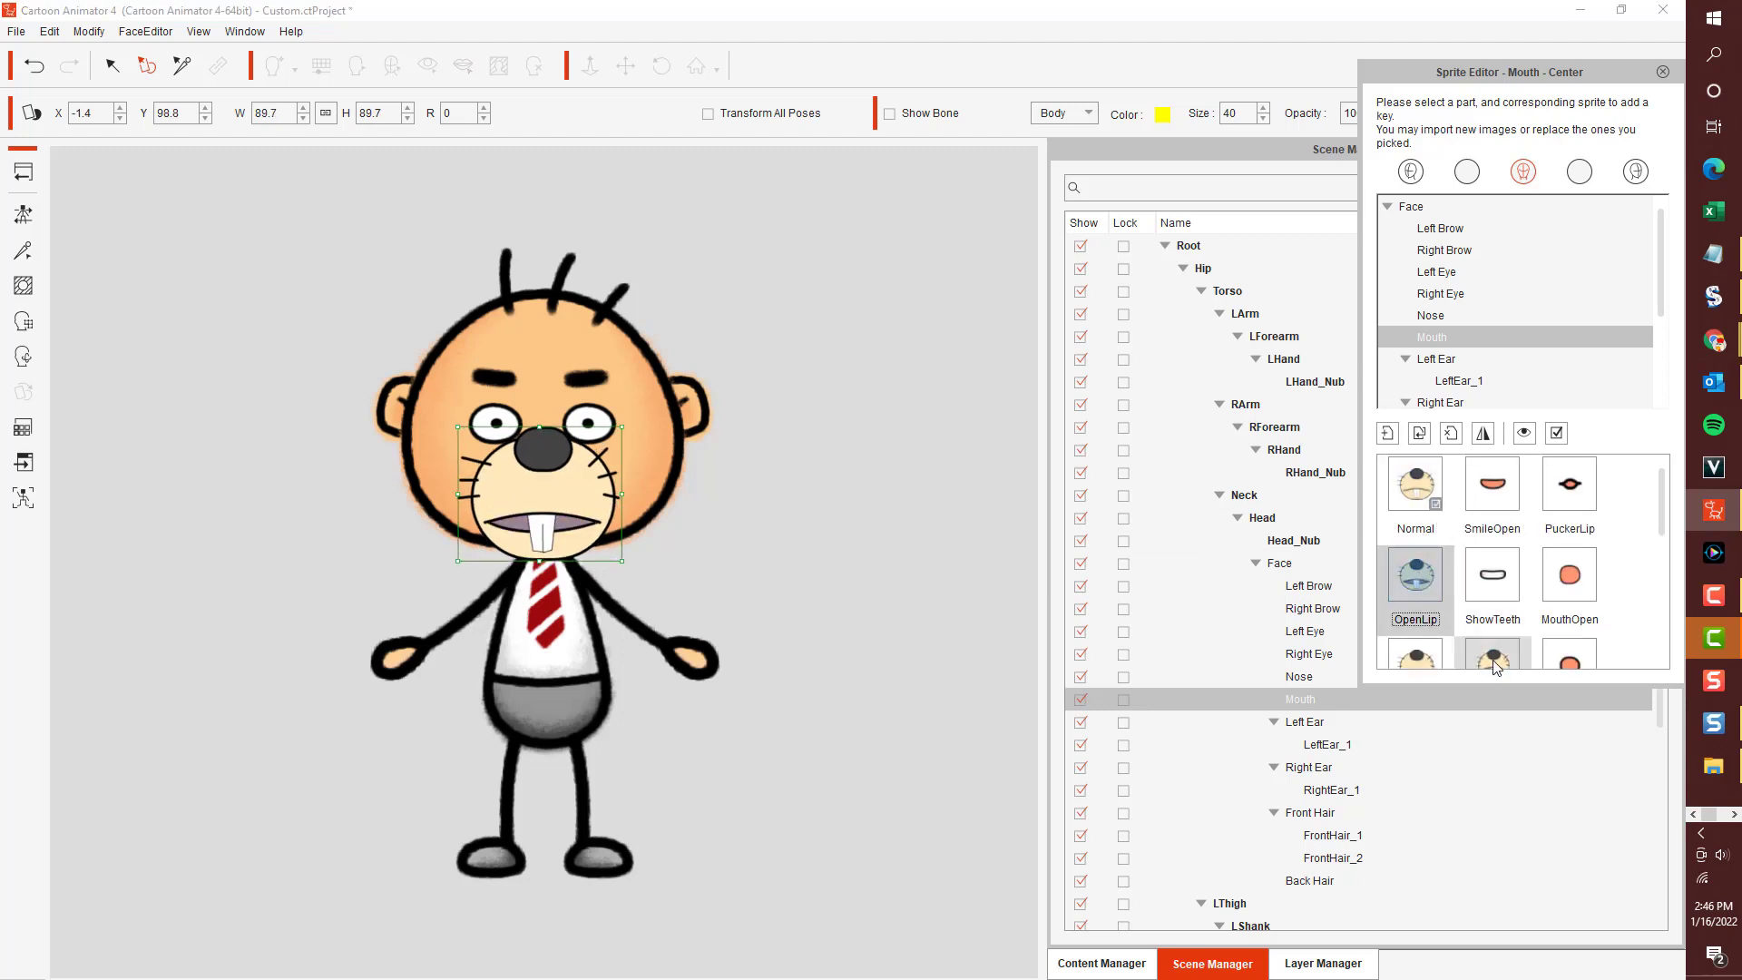
click(1495, 662)
scroll(1495, 667, down, 1)
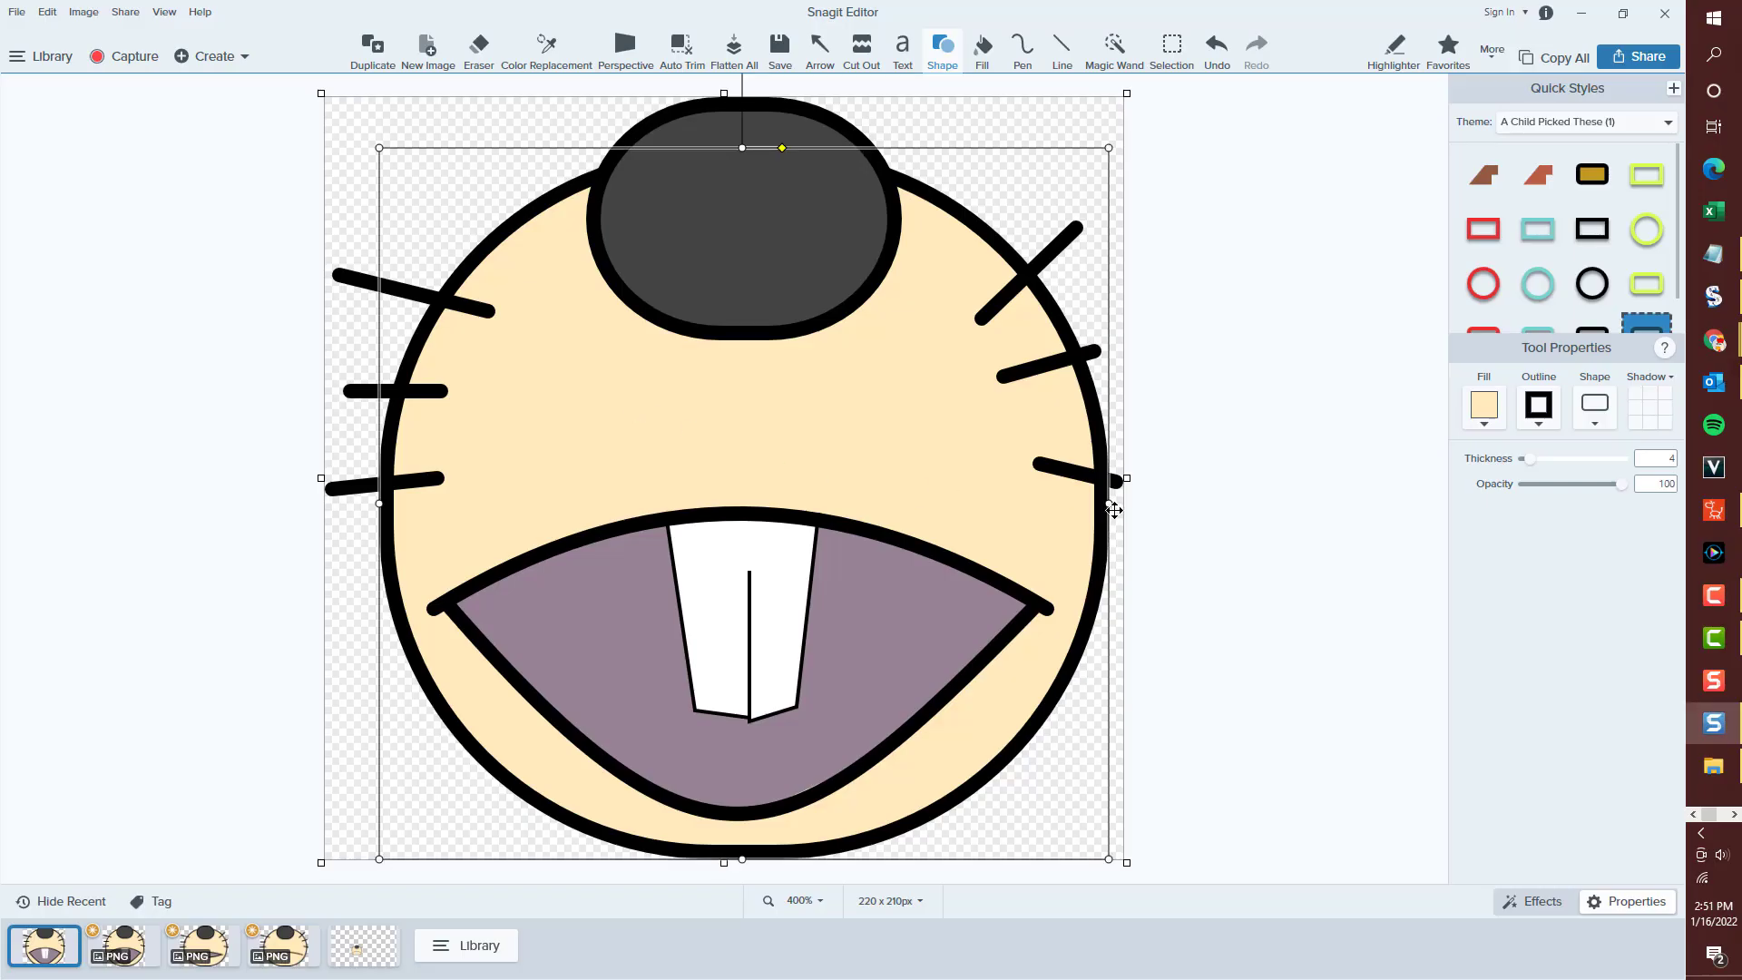
Narrow the muzzle shape on both sides and pull the ends of the upper lip curve inward.
drag(1106, 503, 1073, 503)
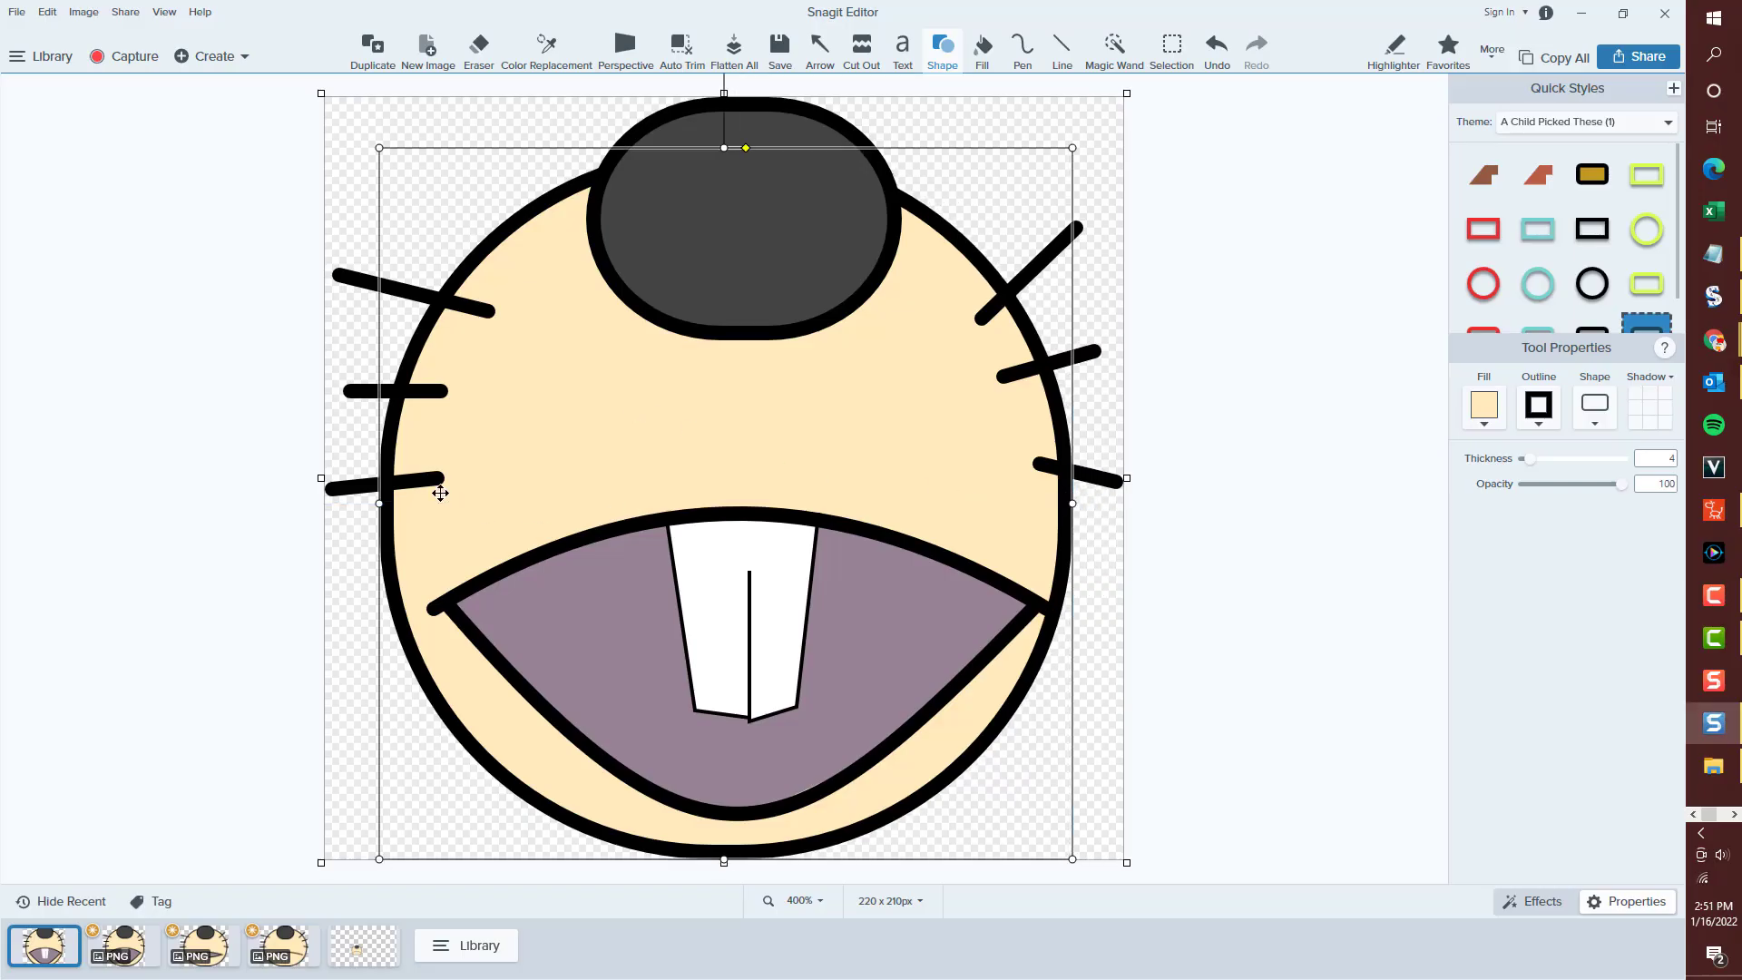
drag(380, 502, 430, 503)
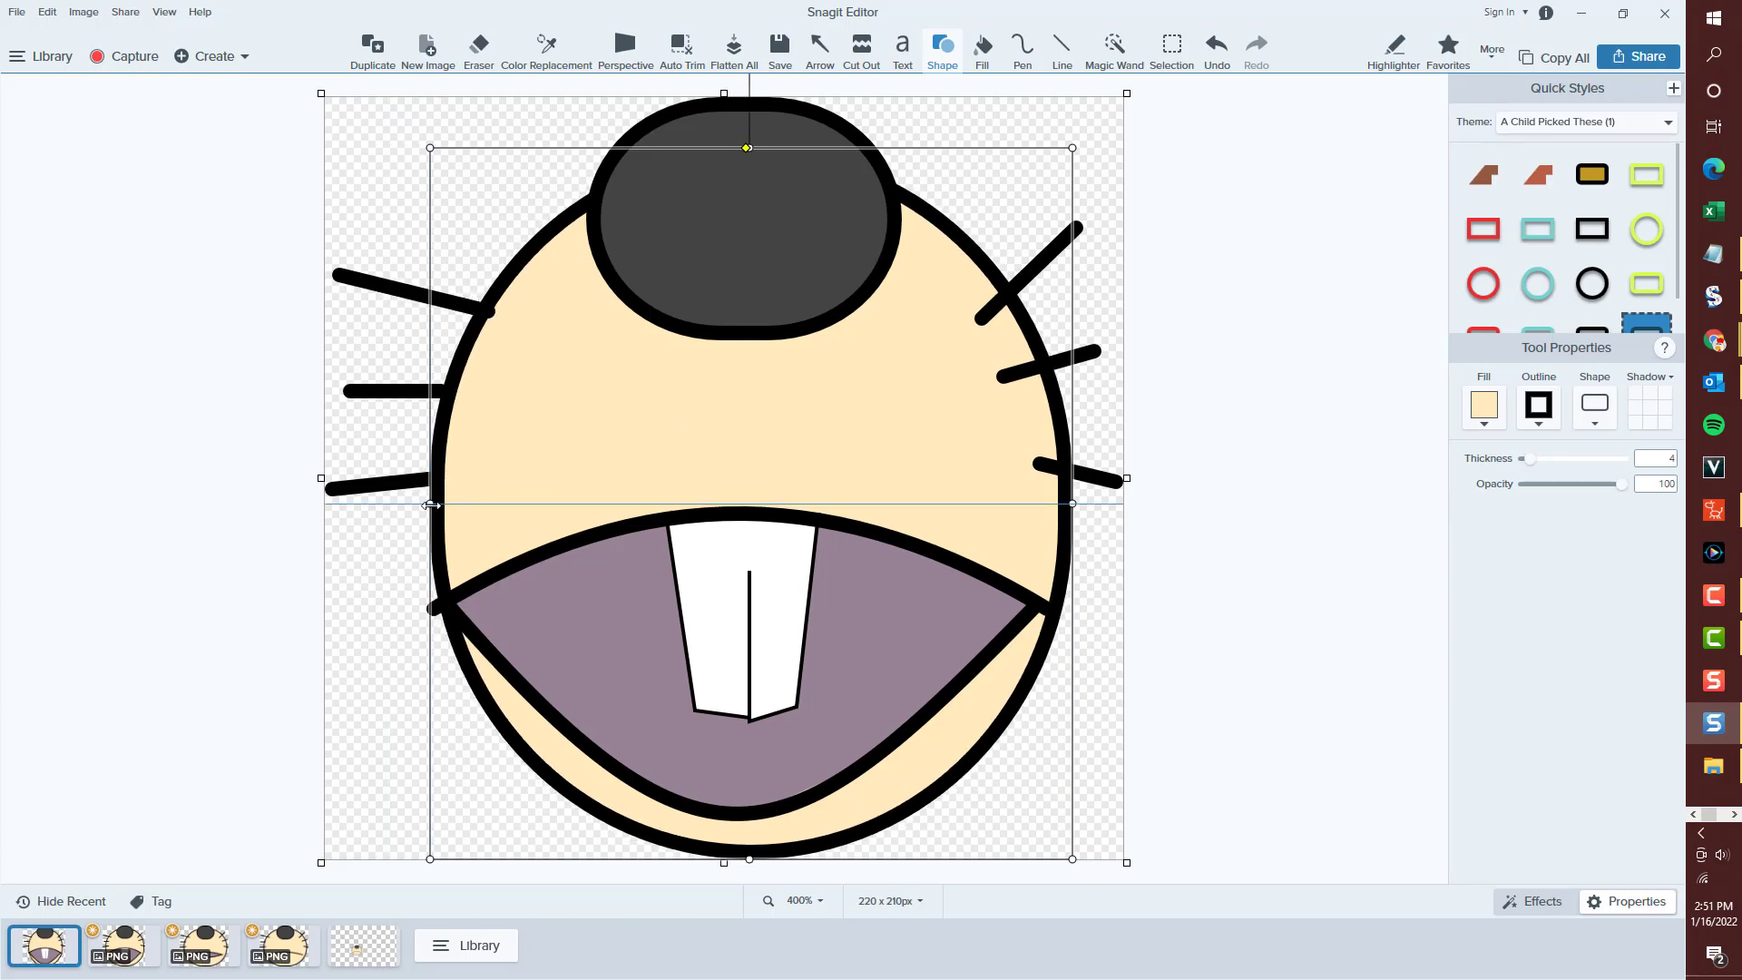
click(435, 605)
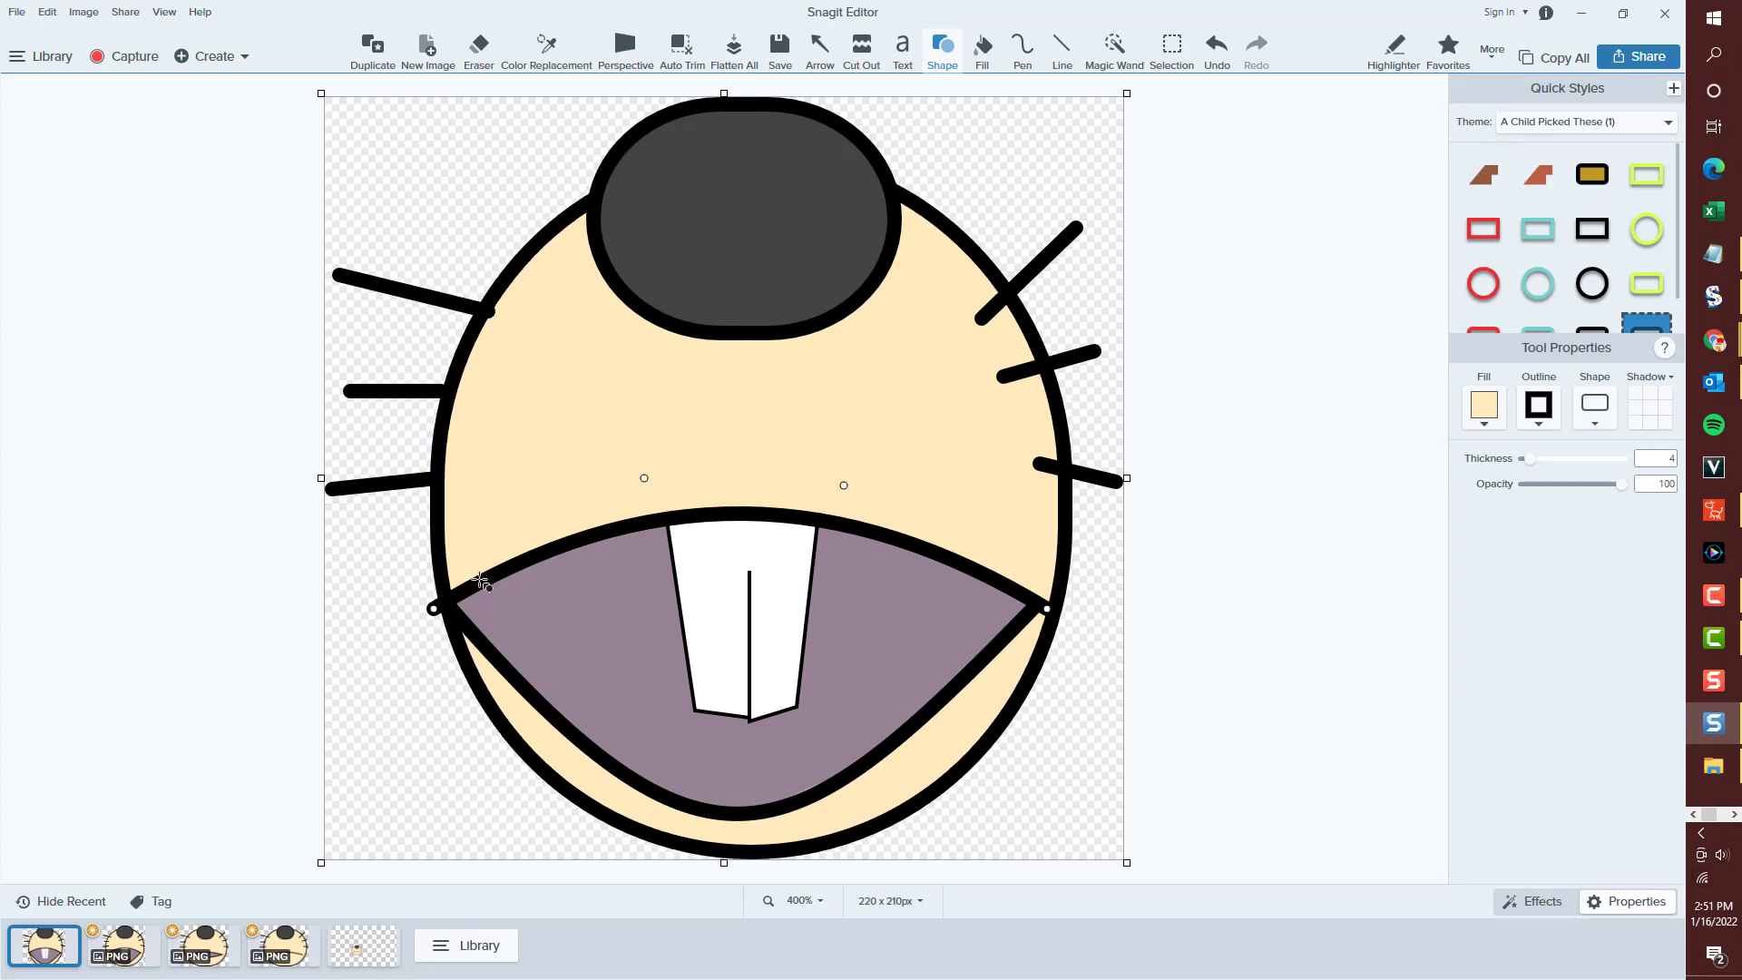
drag(436, 605, 504, 587)
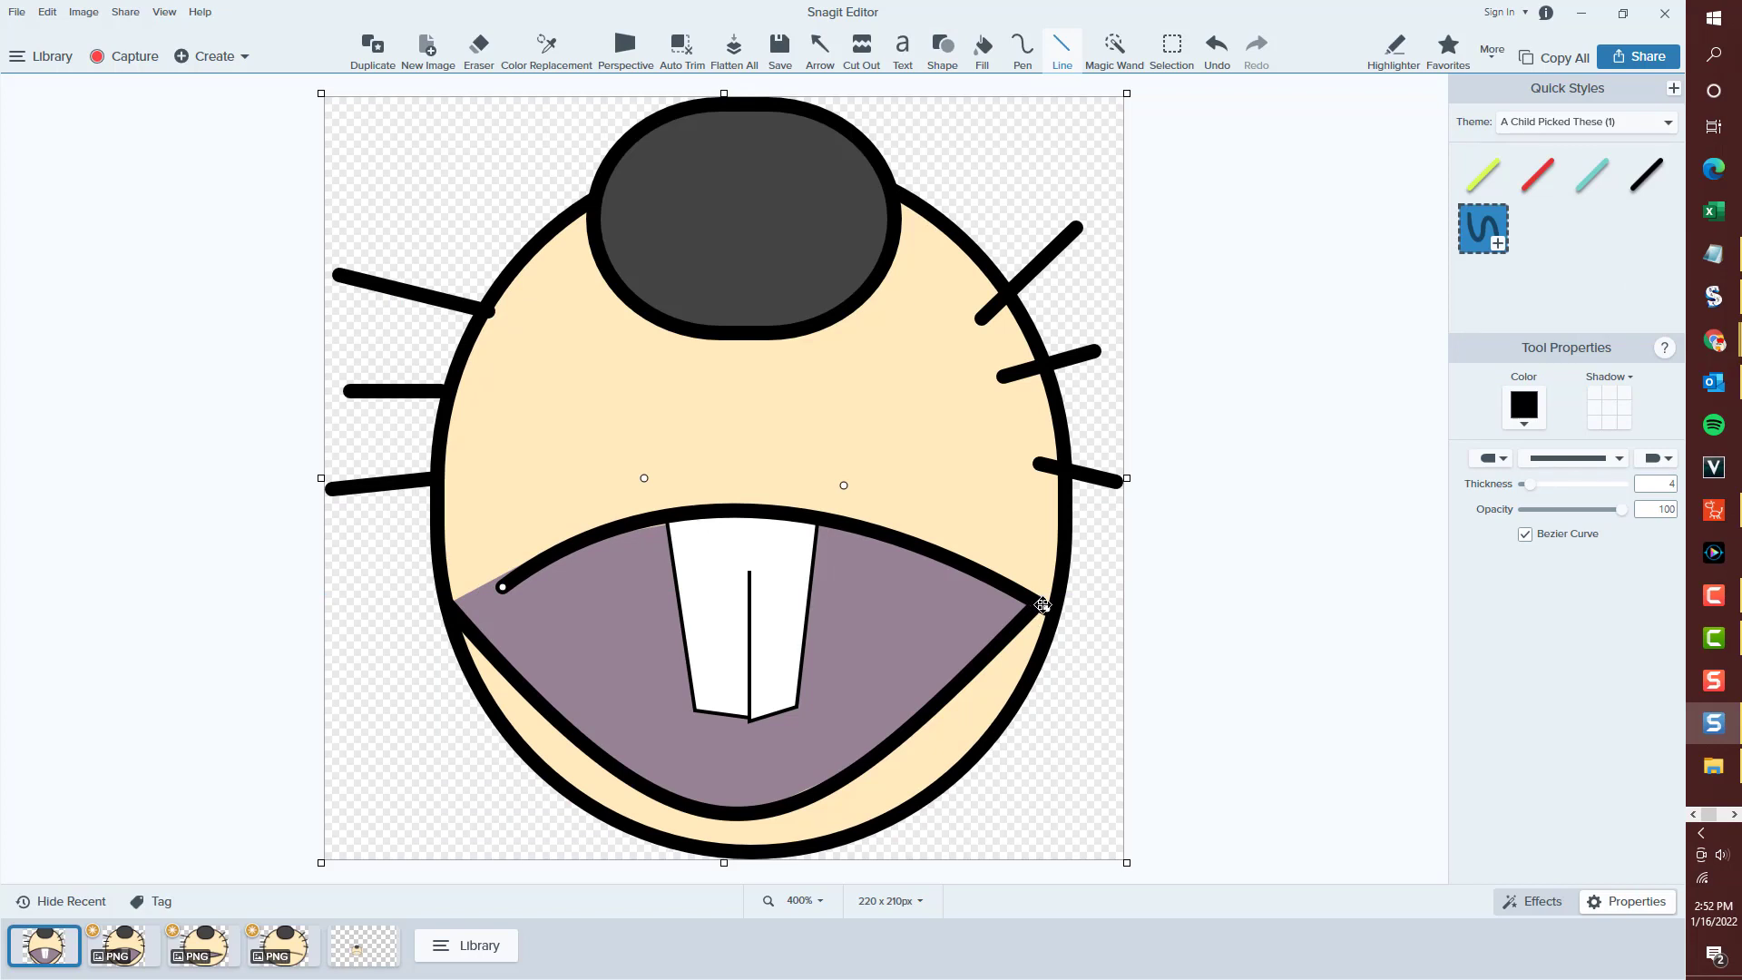
drag(1043, 604, 1030, 607)
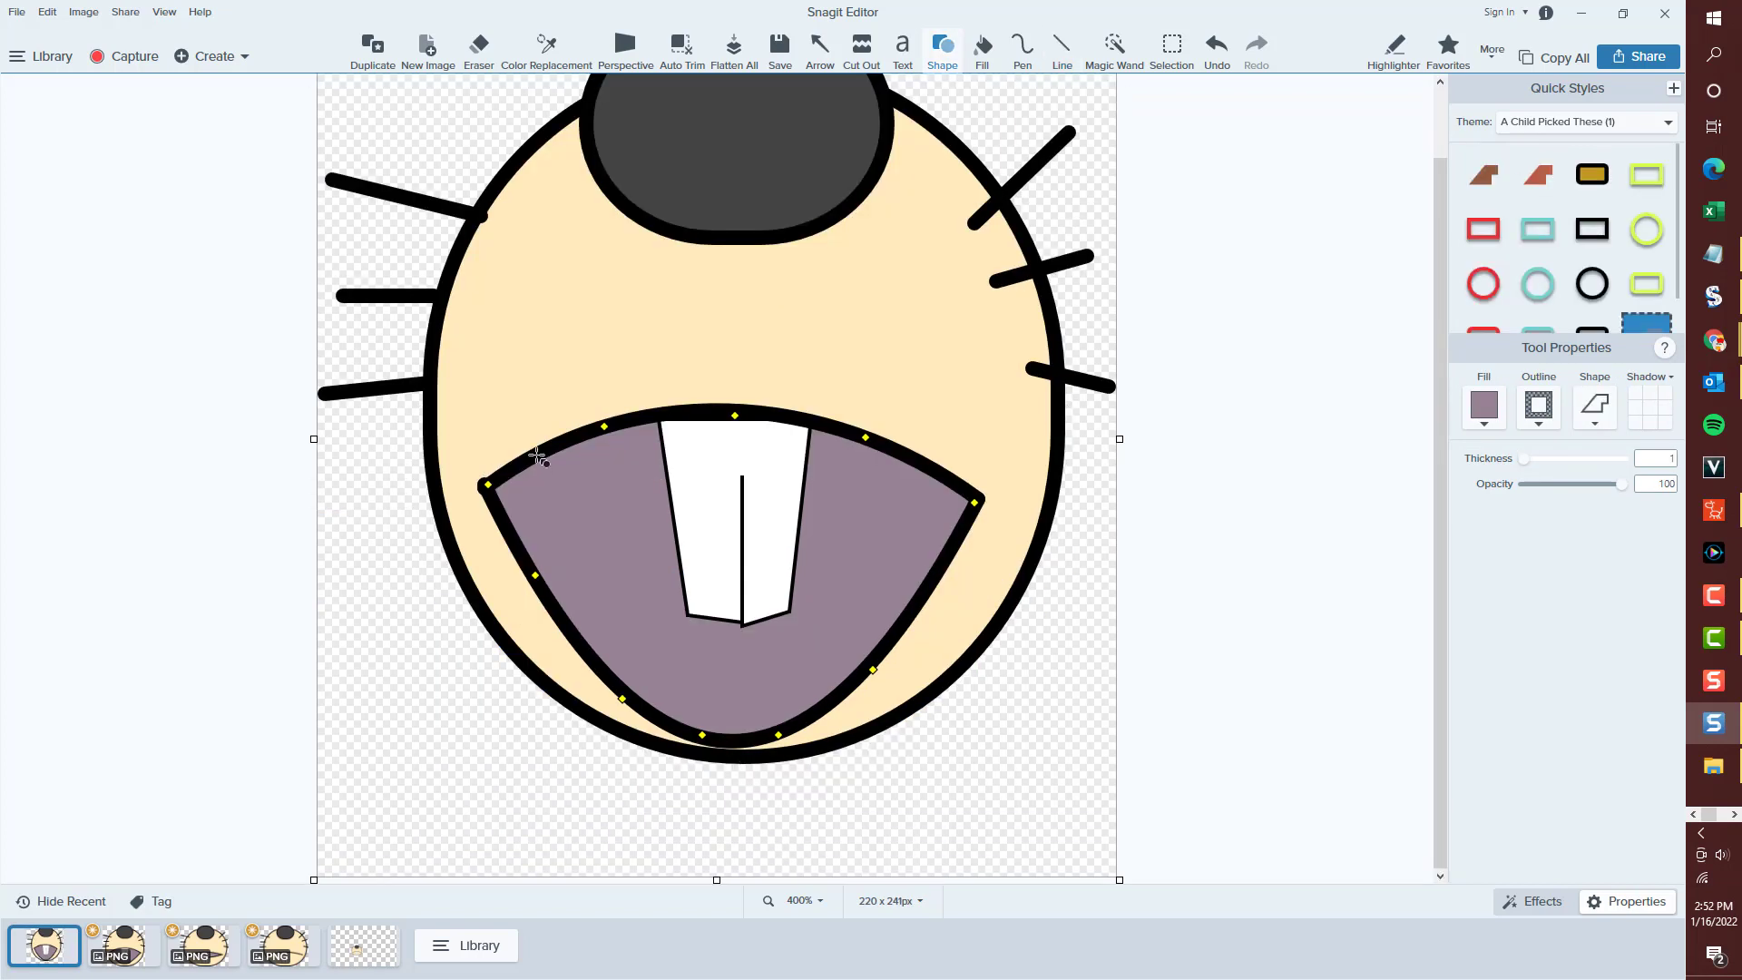
Pull the upper lip's ends further inward and reshape the lip curves into a narrow, deep u-shaped mouth.
drag(487, 476, 546, 491)
drag(978, 499, 901, 488)
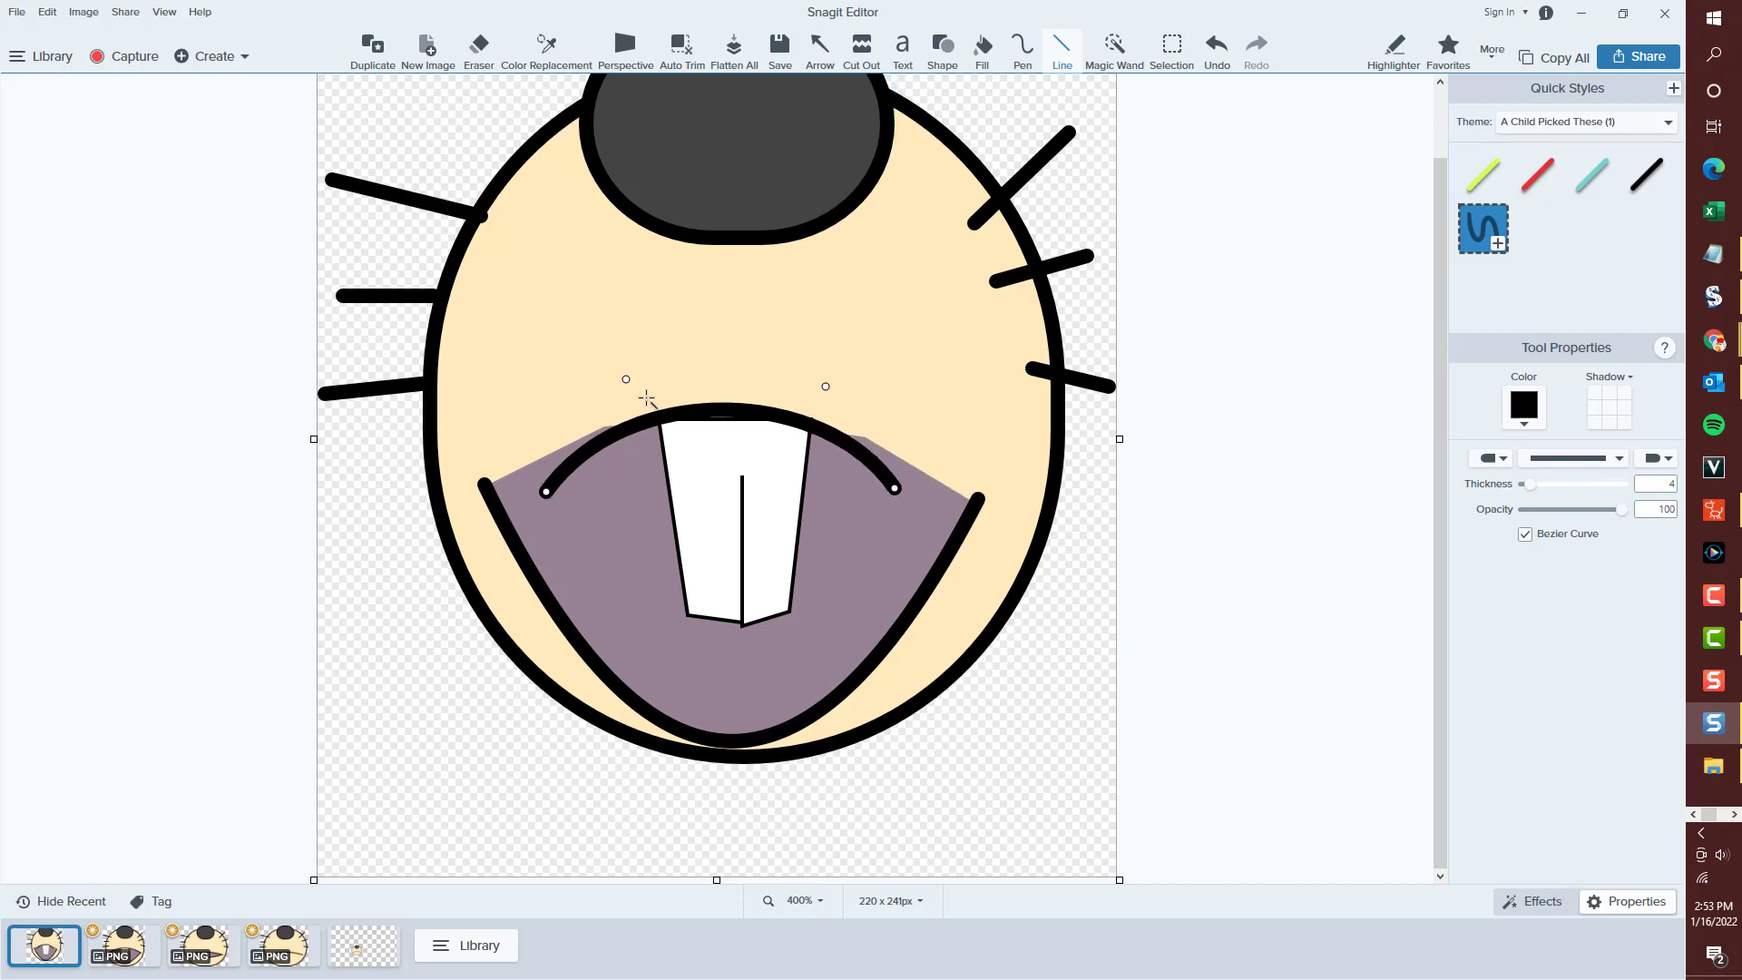
drag(682, 405, 662, 854)
drag(832, 387, 826, 791)
Reshape the purple mouth fill point by point to fit inside the narrowed lip outline.
click(975, 504)
drag(973, 504, 894, 484)
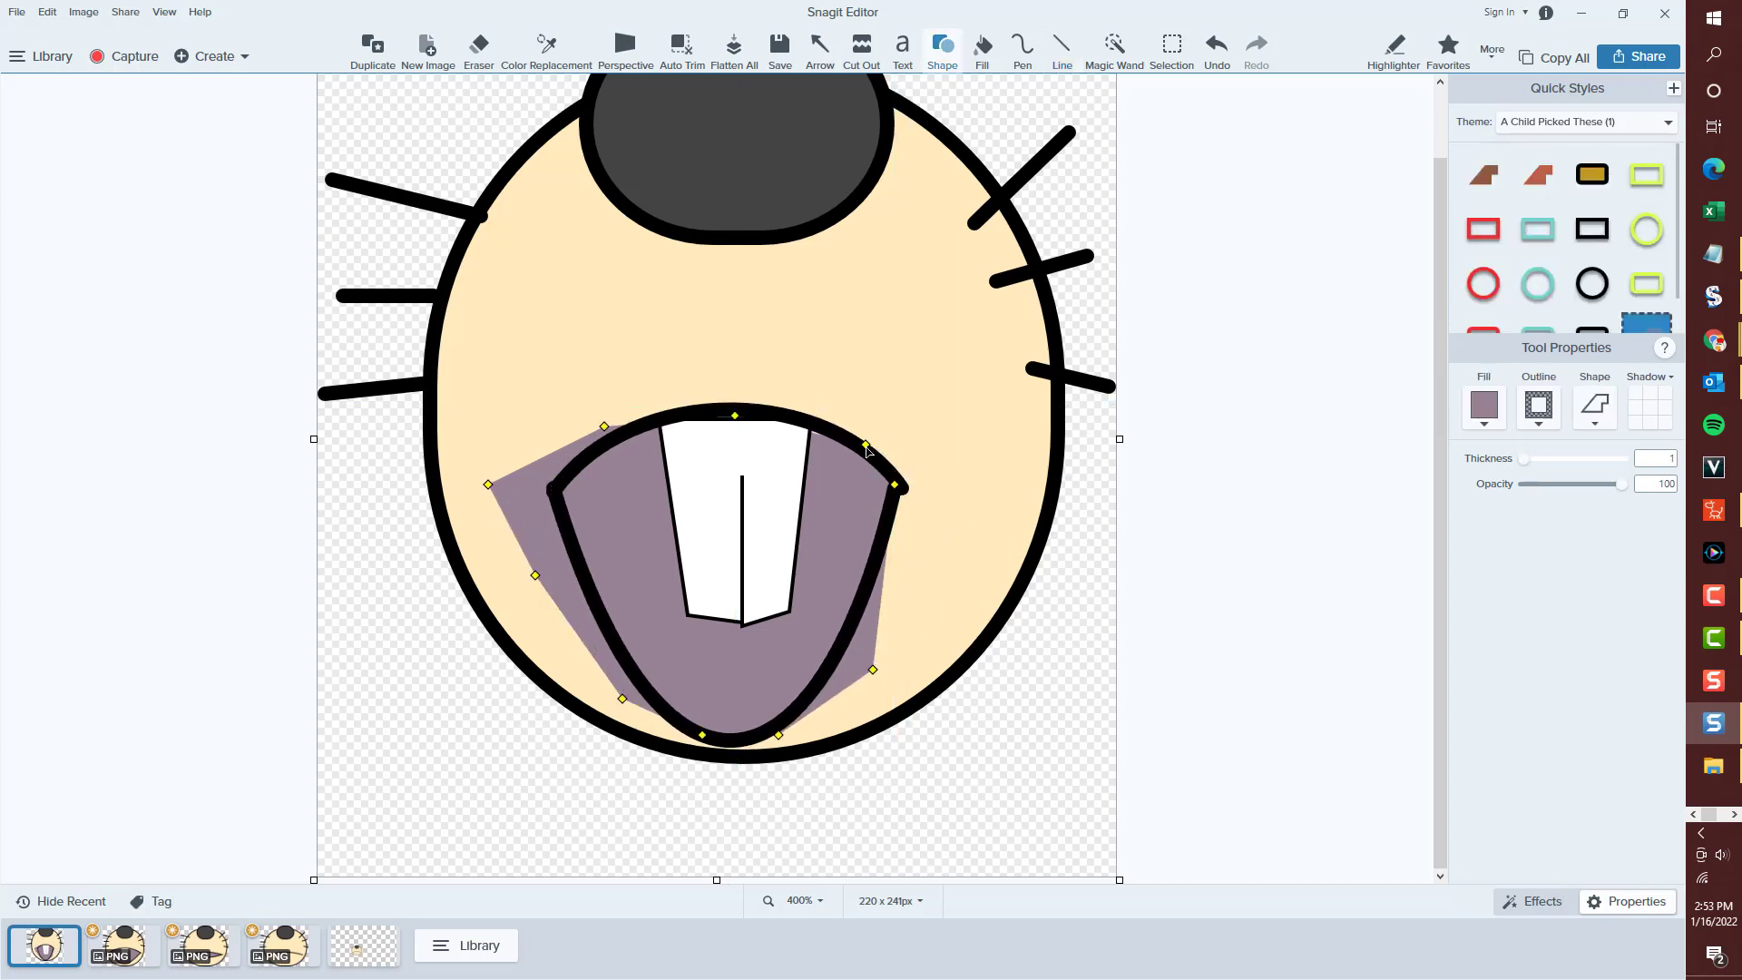
drag(604, 422, 608, 437)
drag(488, 484, 553, 488)
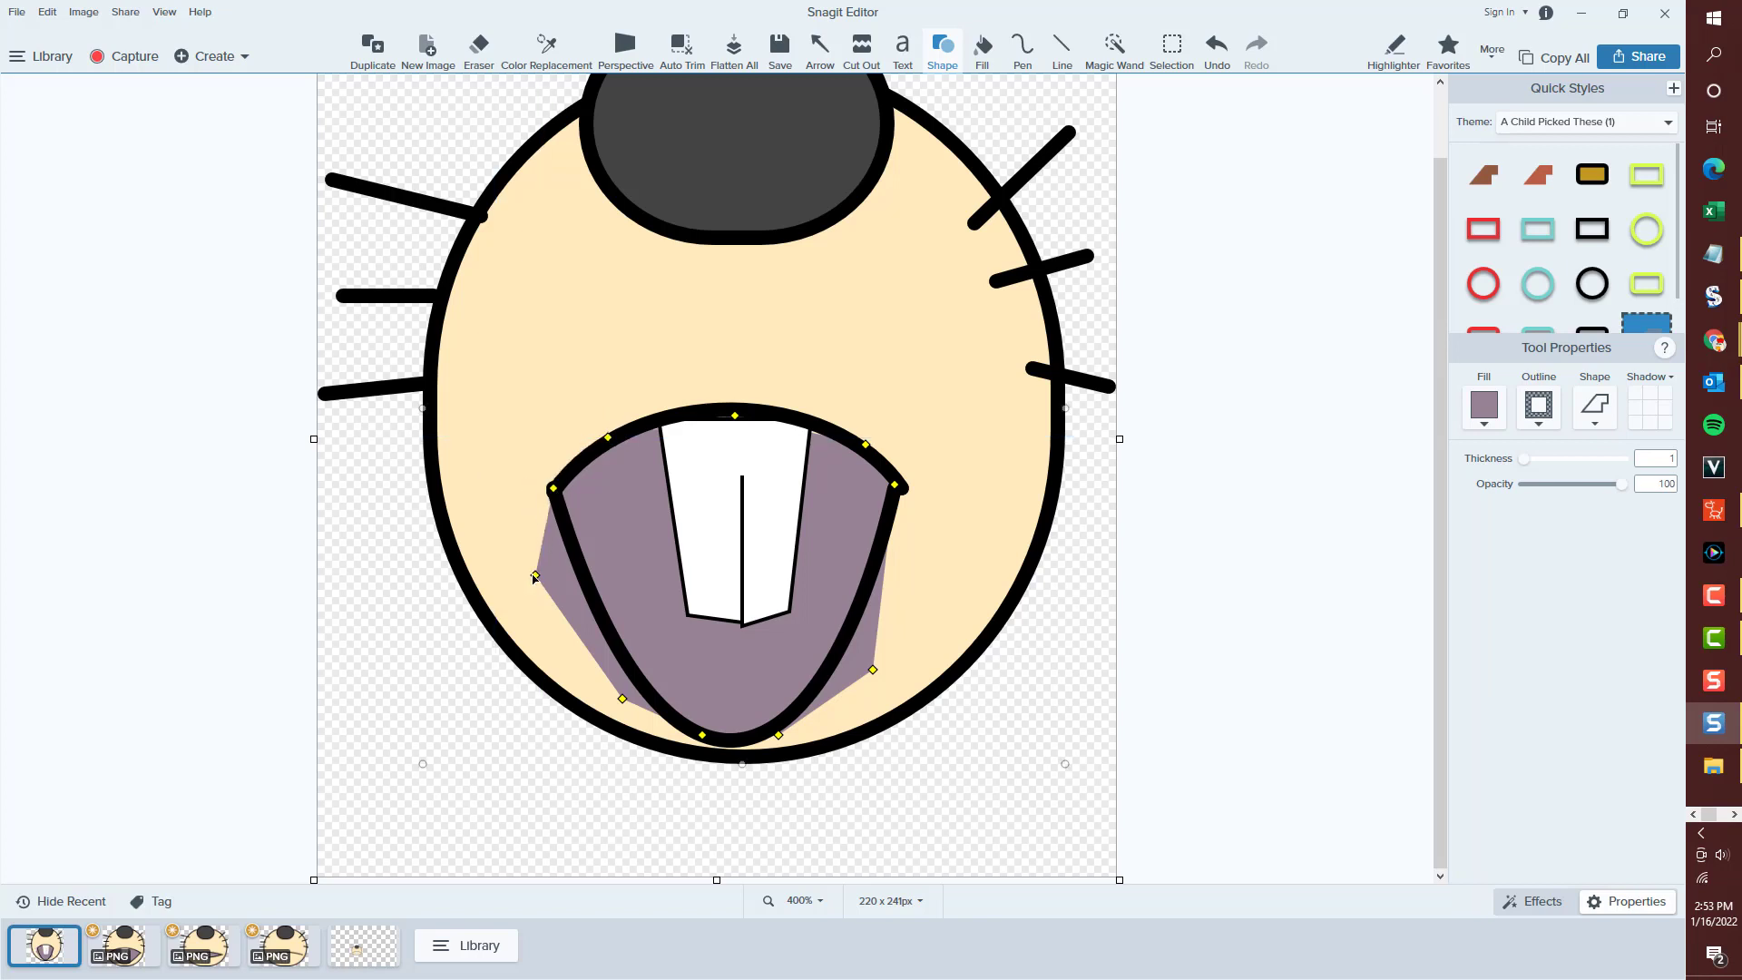
drag(535, 575, 735, 742)
drag(779, 735, 869, 602)
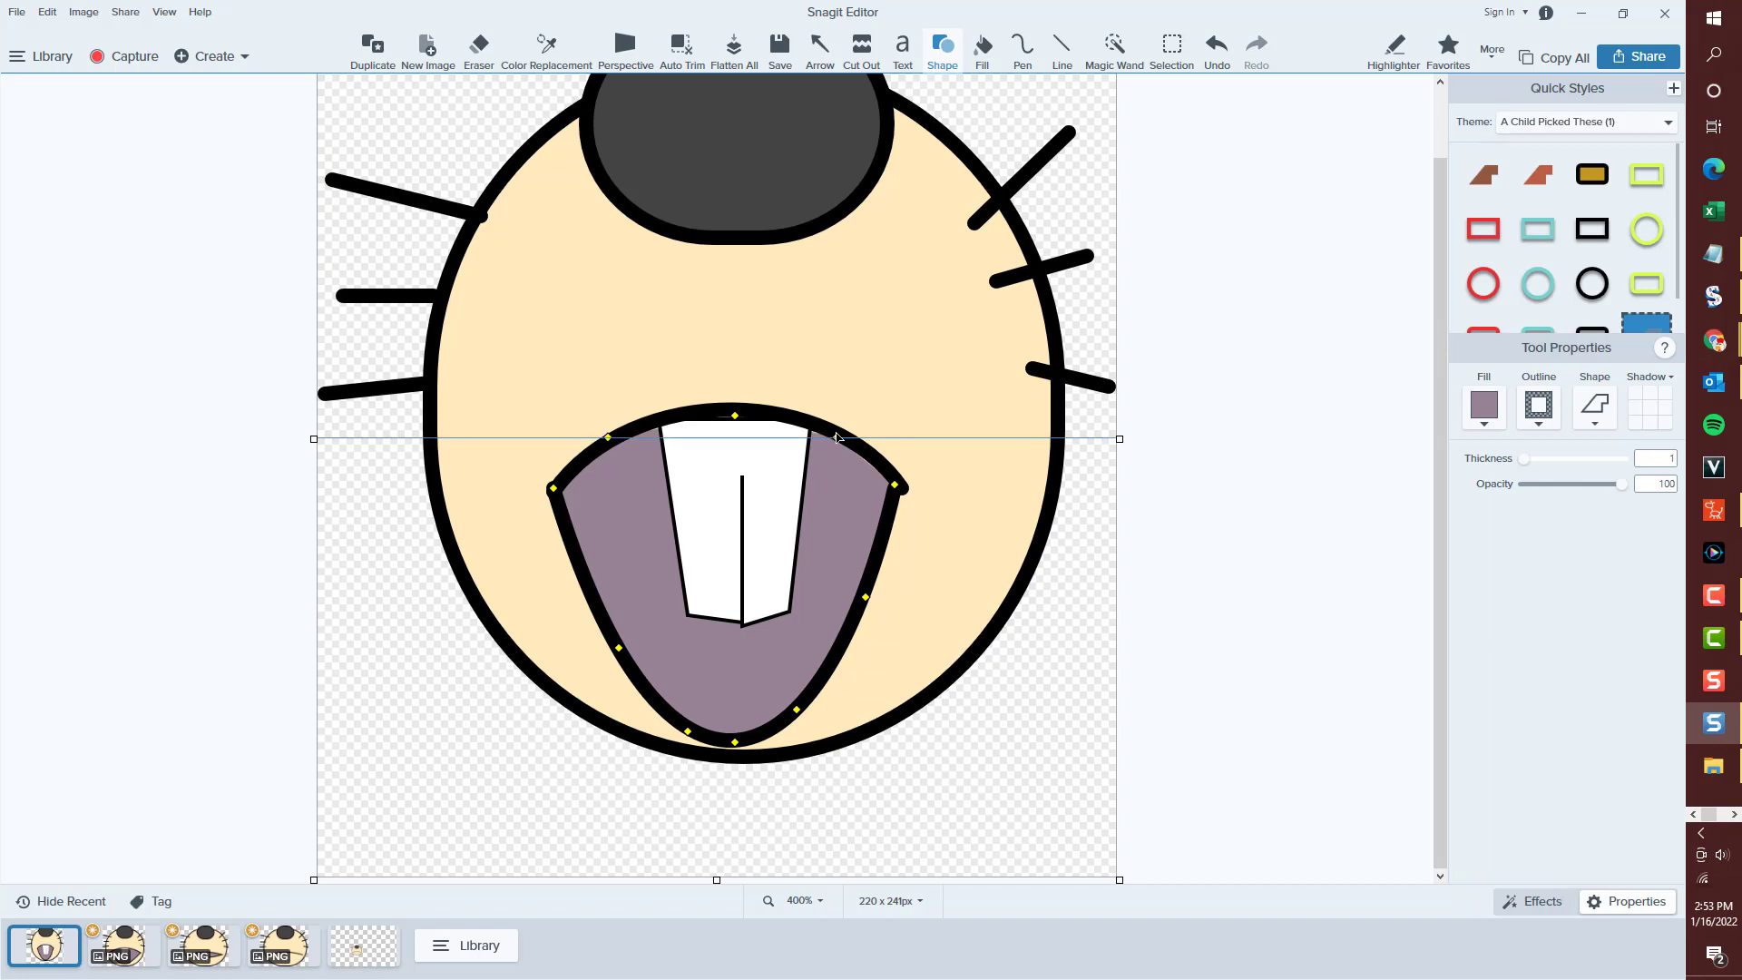
Save the image as a PNG named u in the Mouth folder.
click(780, 53)
text(u)
key(Return)
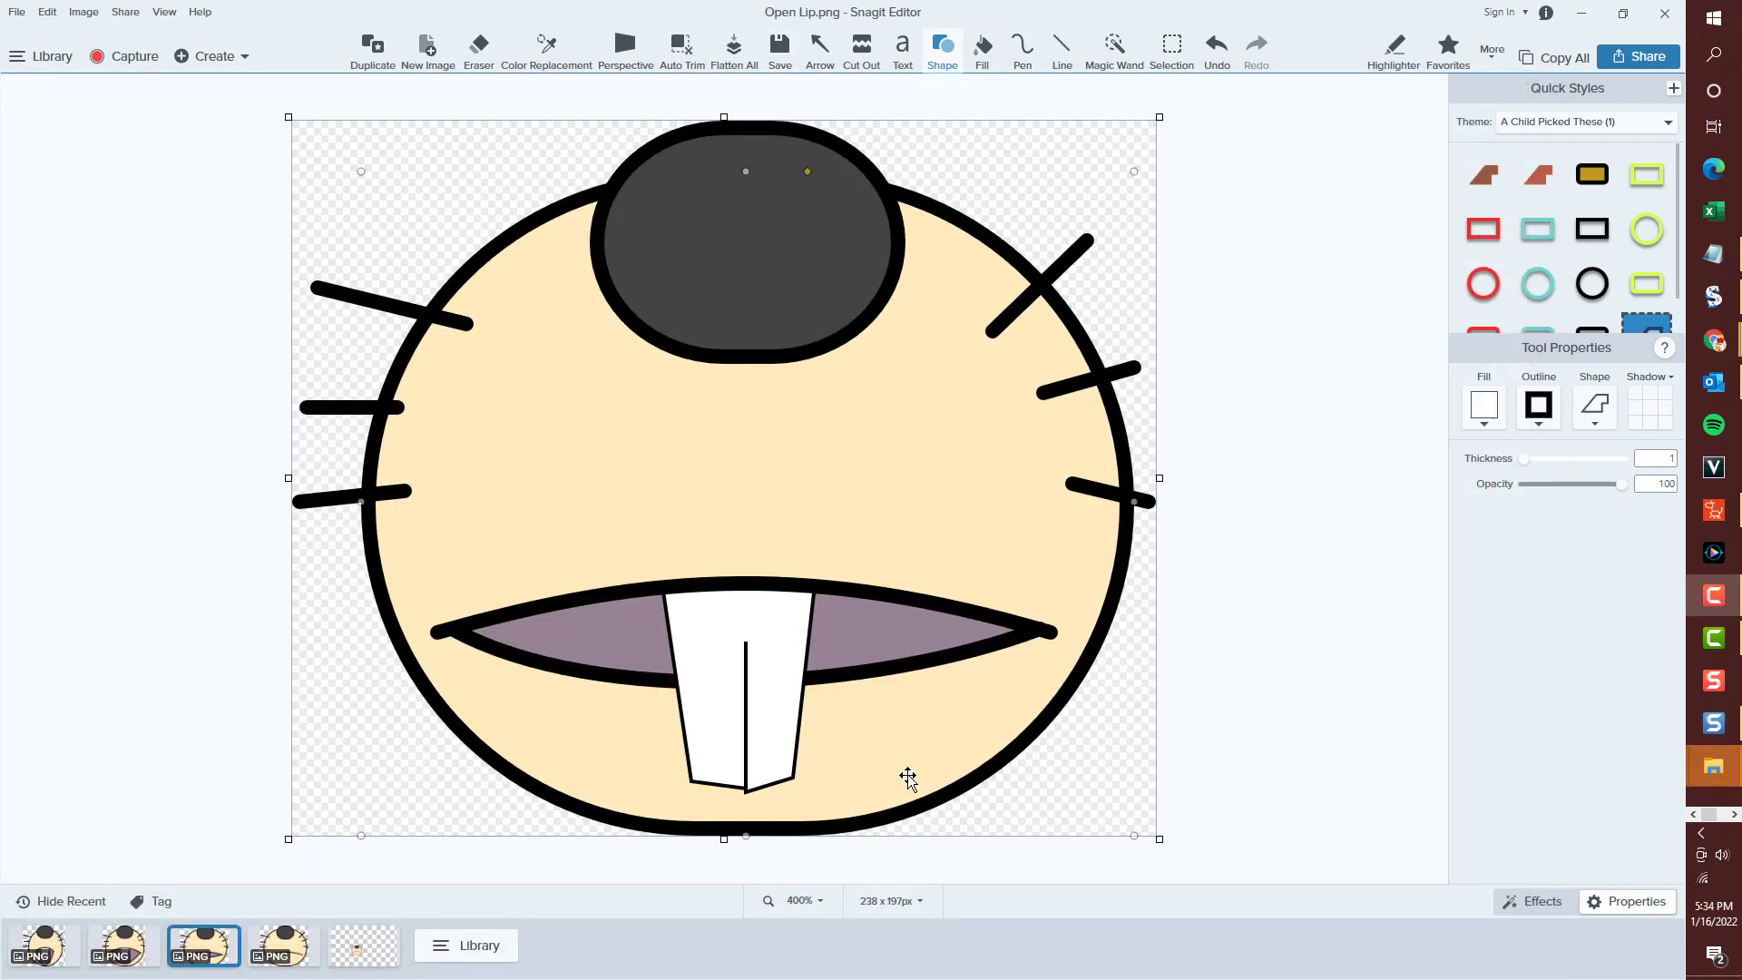
Shorten the muzzle shape of the Open Lip image from below and widen it sideways.
click(907, 775)
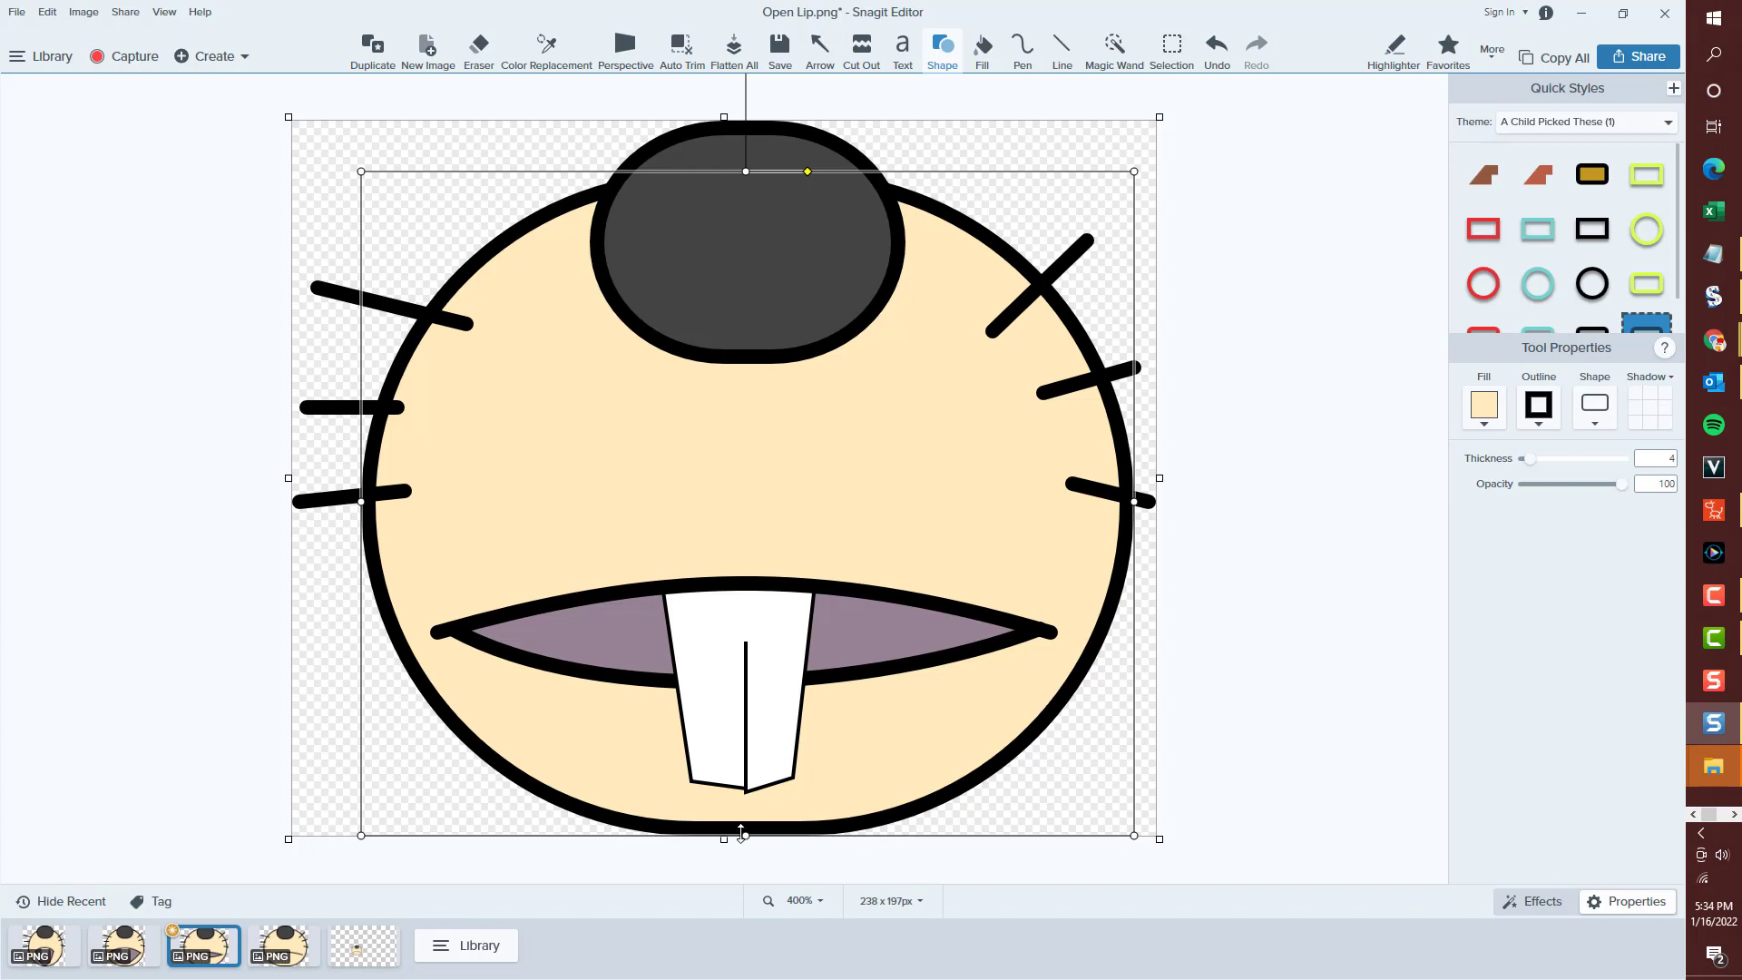
drag(741, 832, 744, 723)
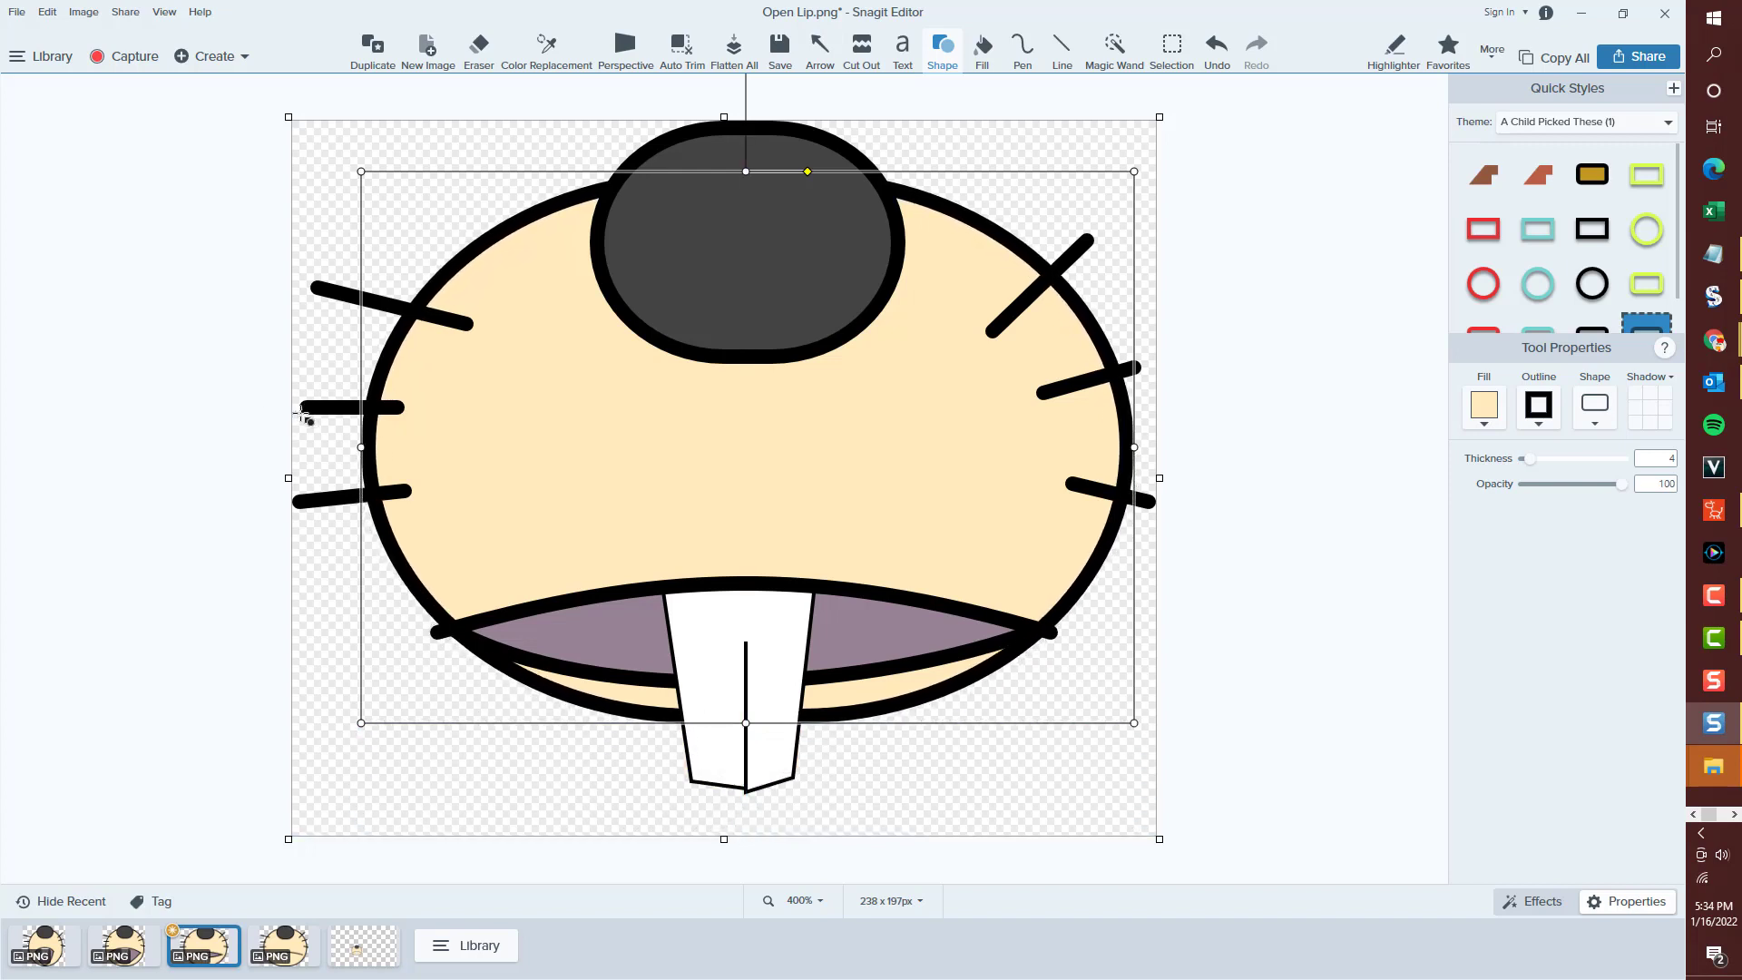
drag(360, 447, 290, 447)
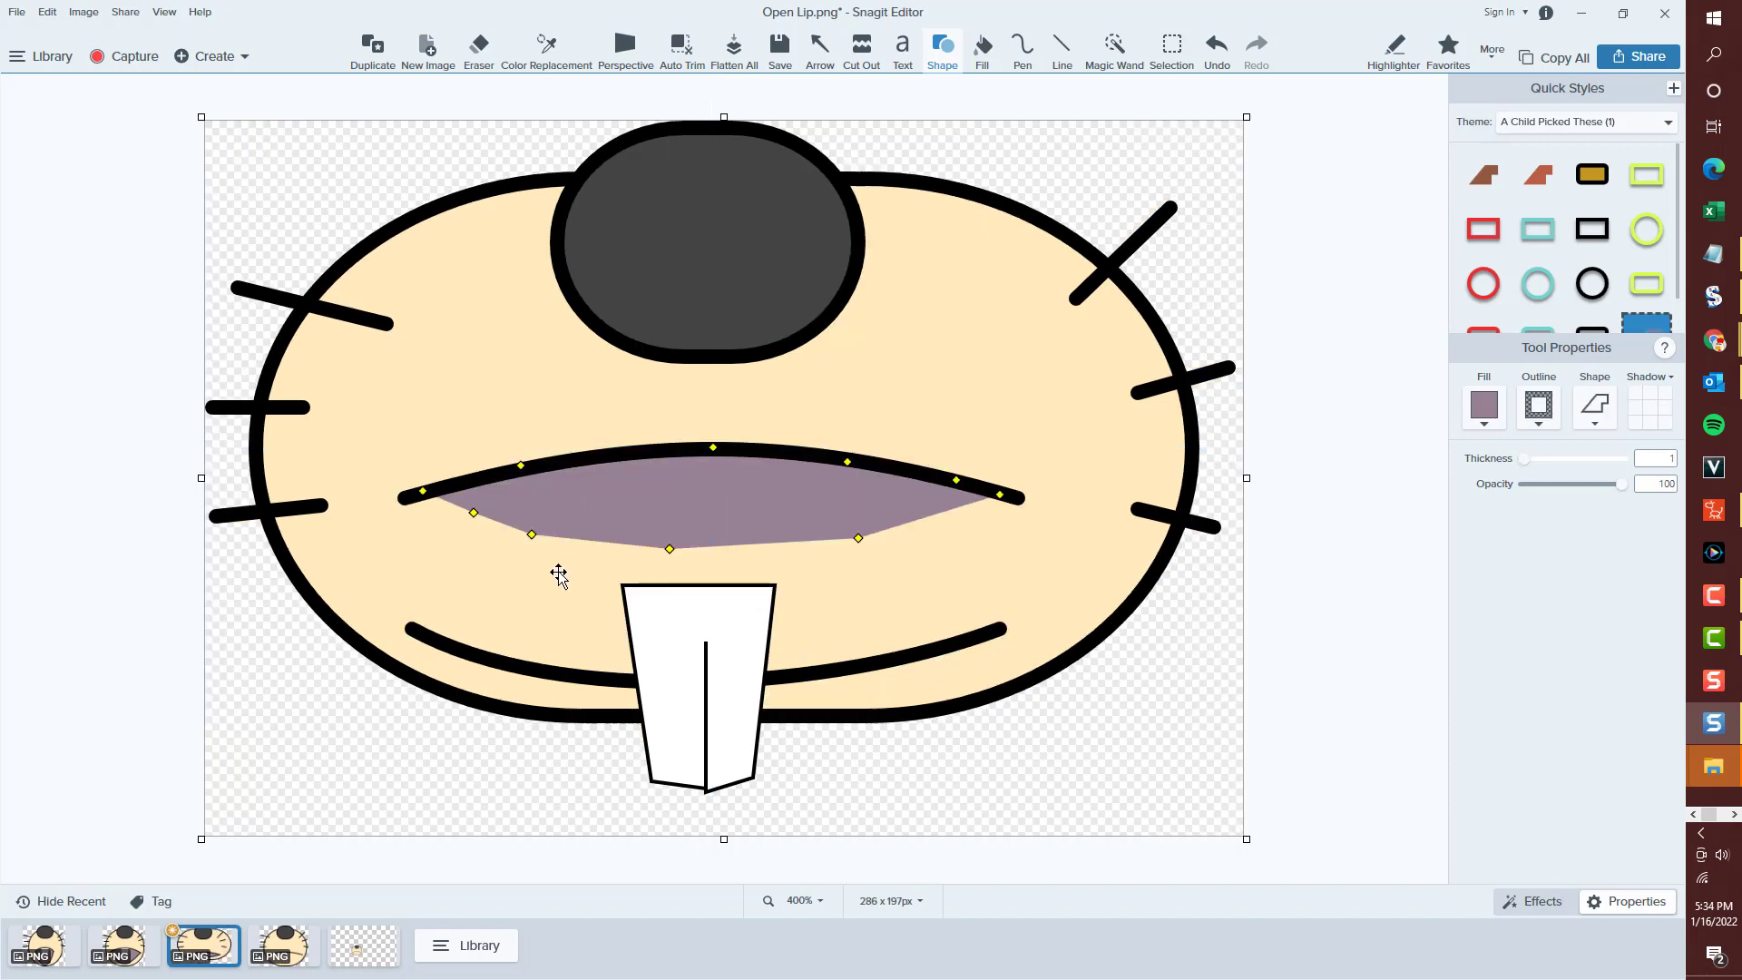
Raise the lower lip's ends to the upper lip and widen its curve to form a closed, wide oval mouth.
click(471, 650)
drag(408, 629, 357, 520)
drag(557, 708, 325, 651)
drag(1000, 629, 1040, 530)
drag(836, 690, 1046, 691)
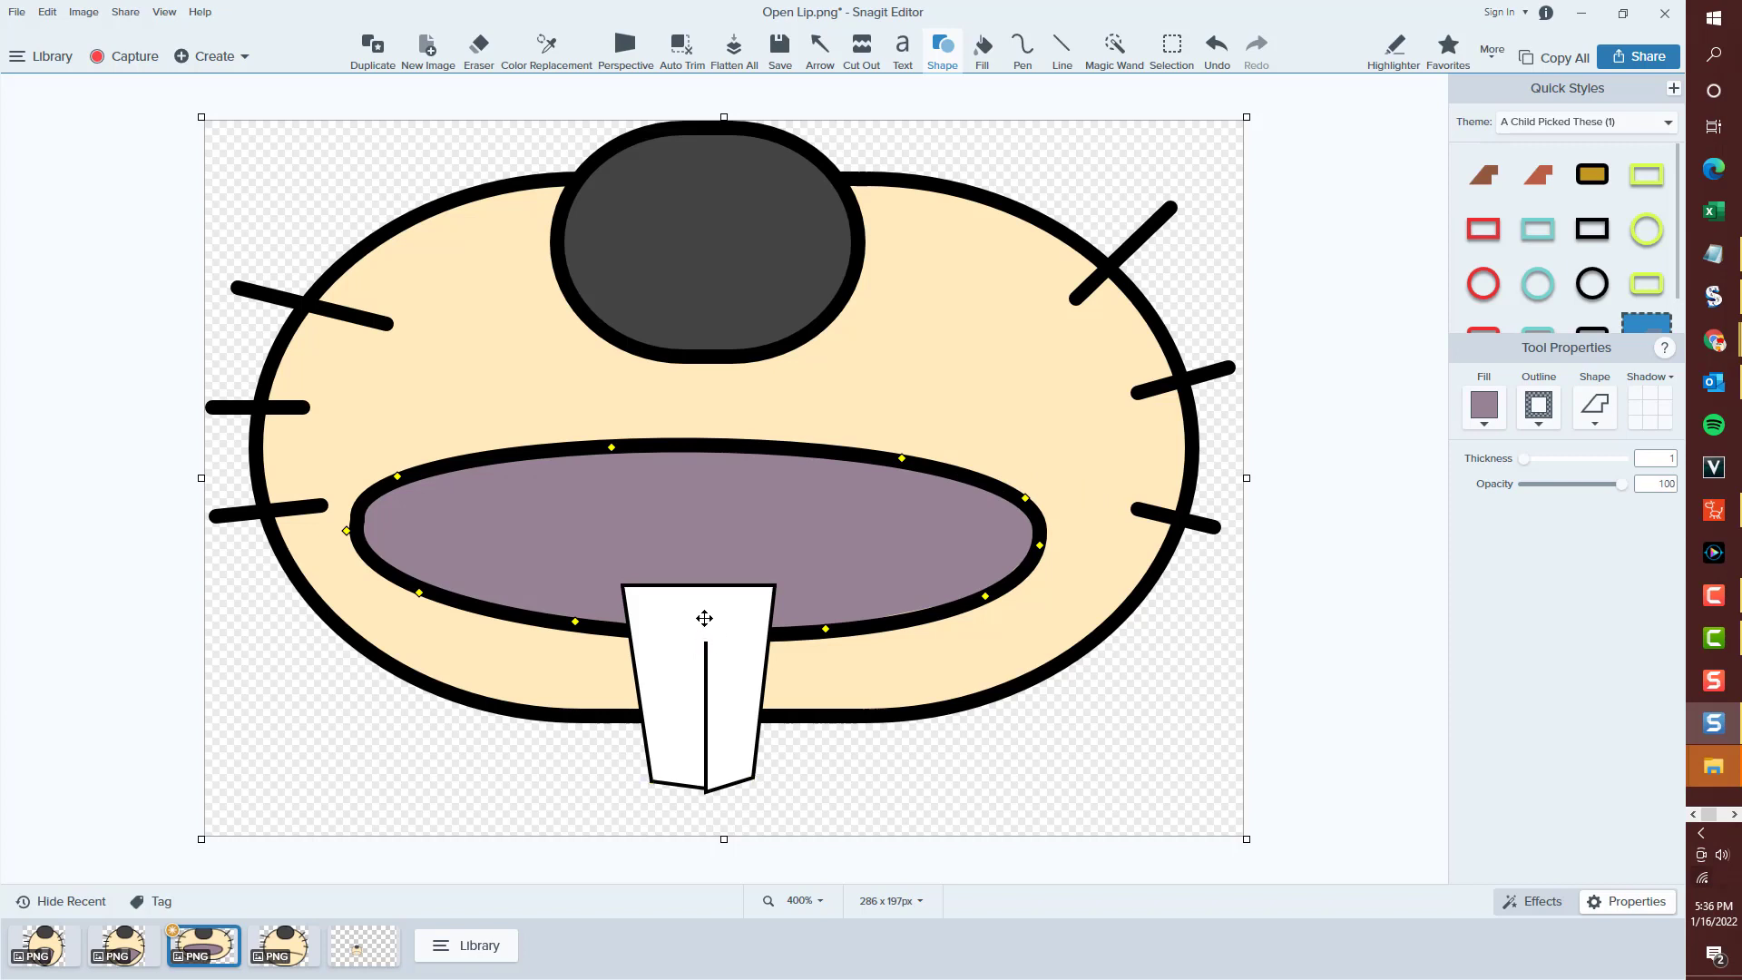
Move the teeth up to the upper lip and change the mouth opening's fill from purple to white.
click(650, 668)
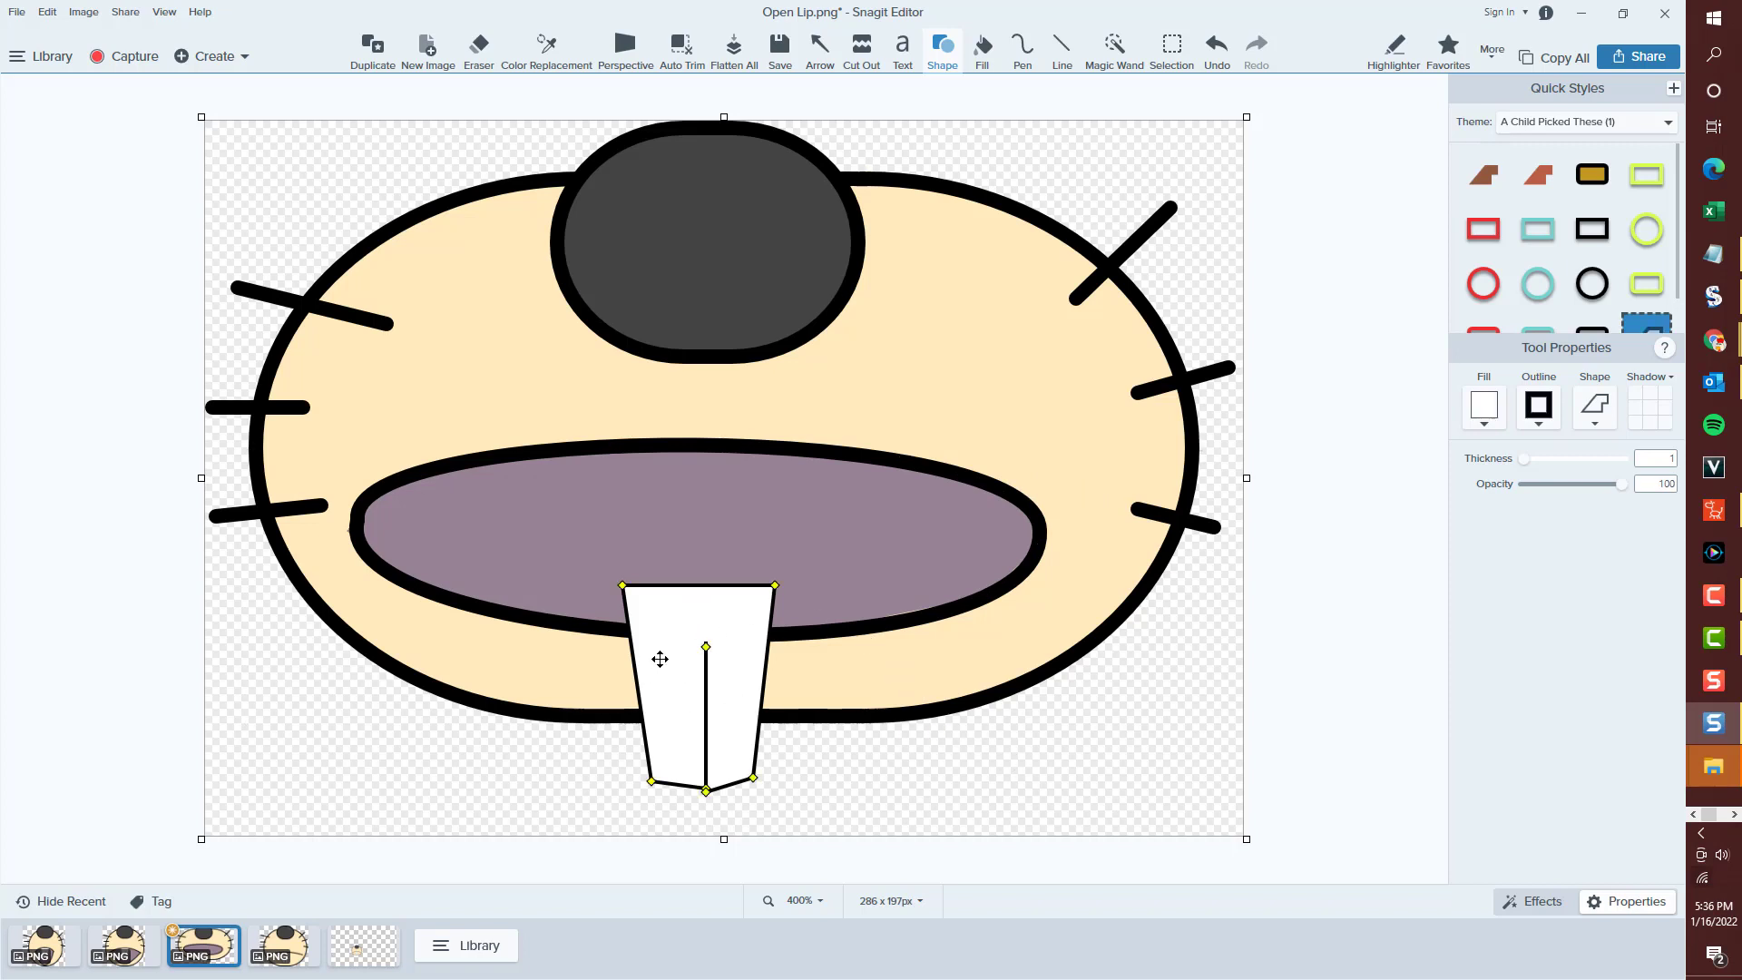
drag(661, 662, 658, 524)
click(912, 537)
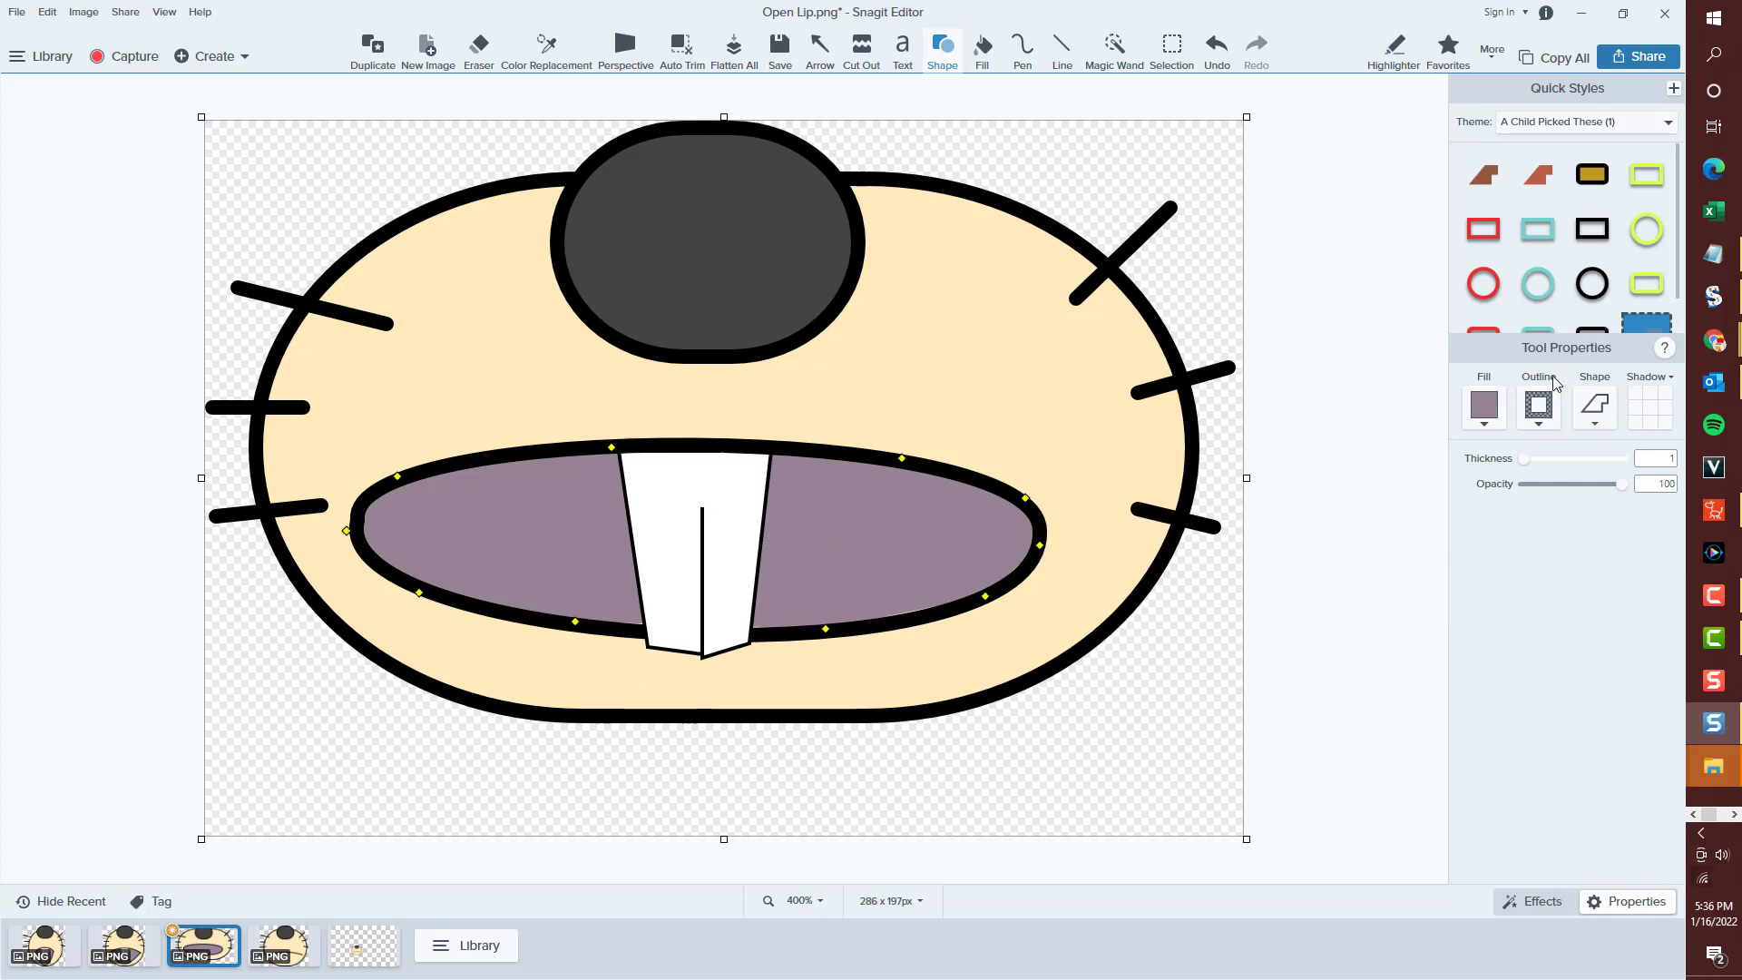
click(1478, 419)
click(1404, 456)
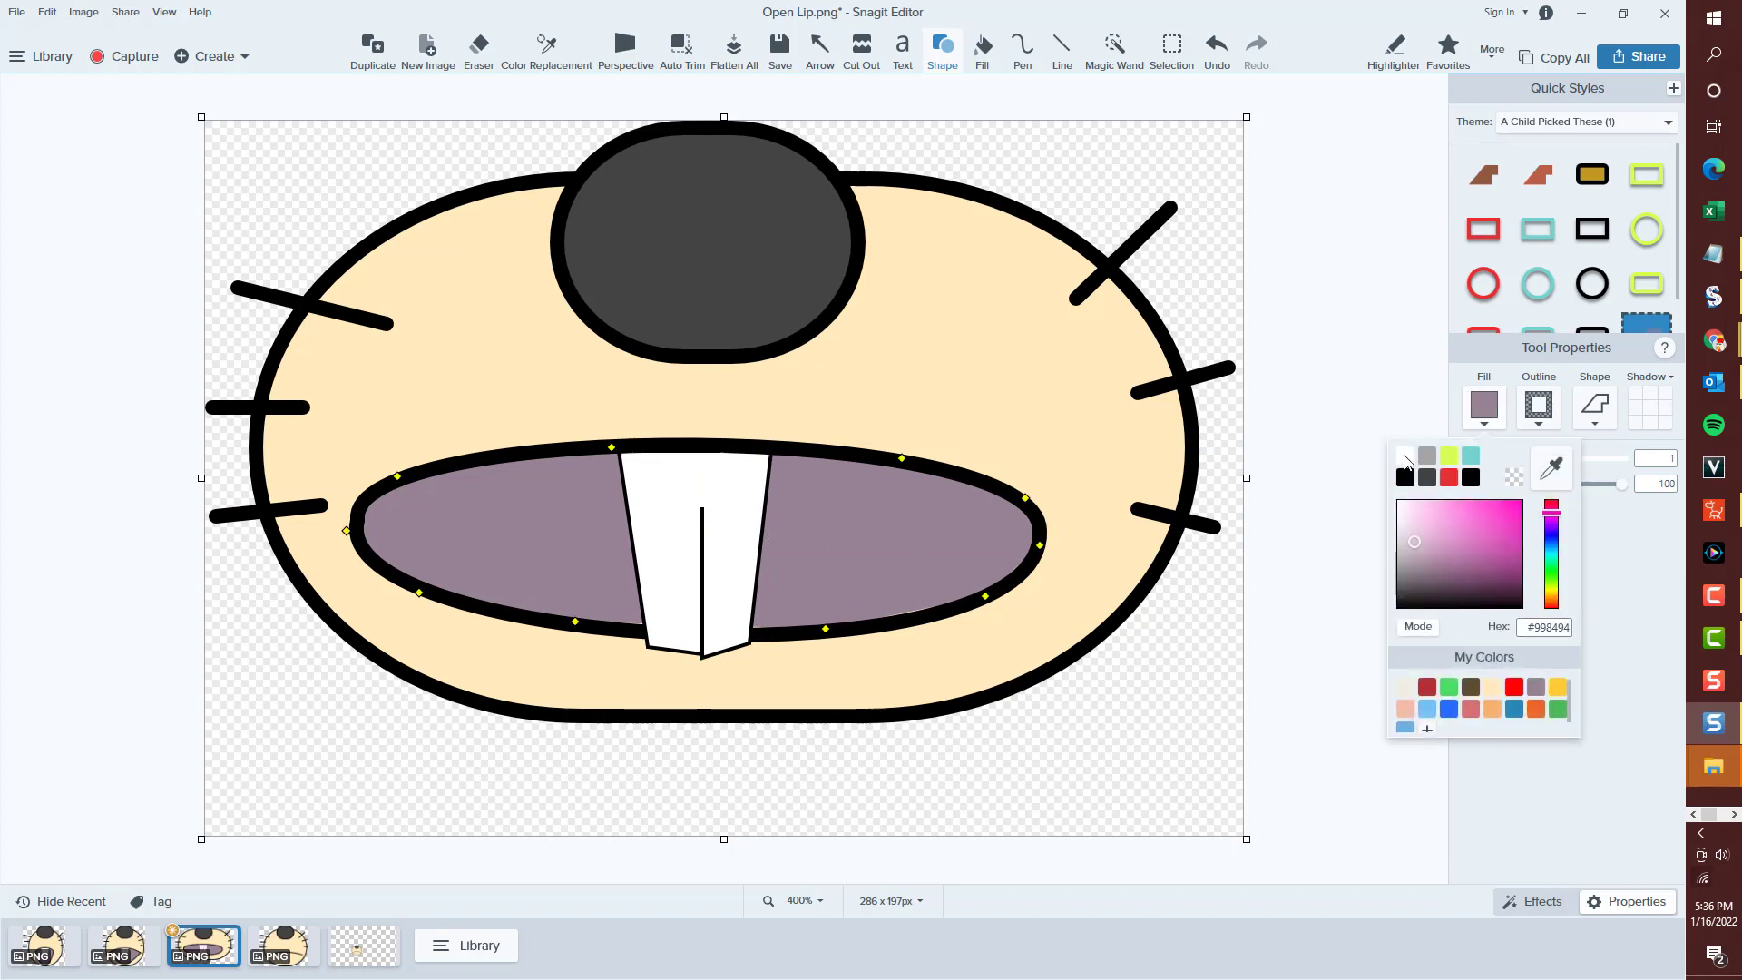
Draw a thin purple band across the white mouth opening from one corner to the other.
click(1034, 818)
click(1484, 408)
click(1533, 688)
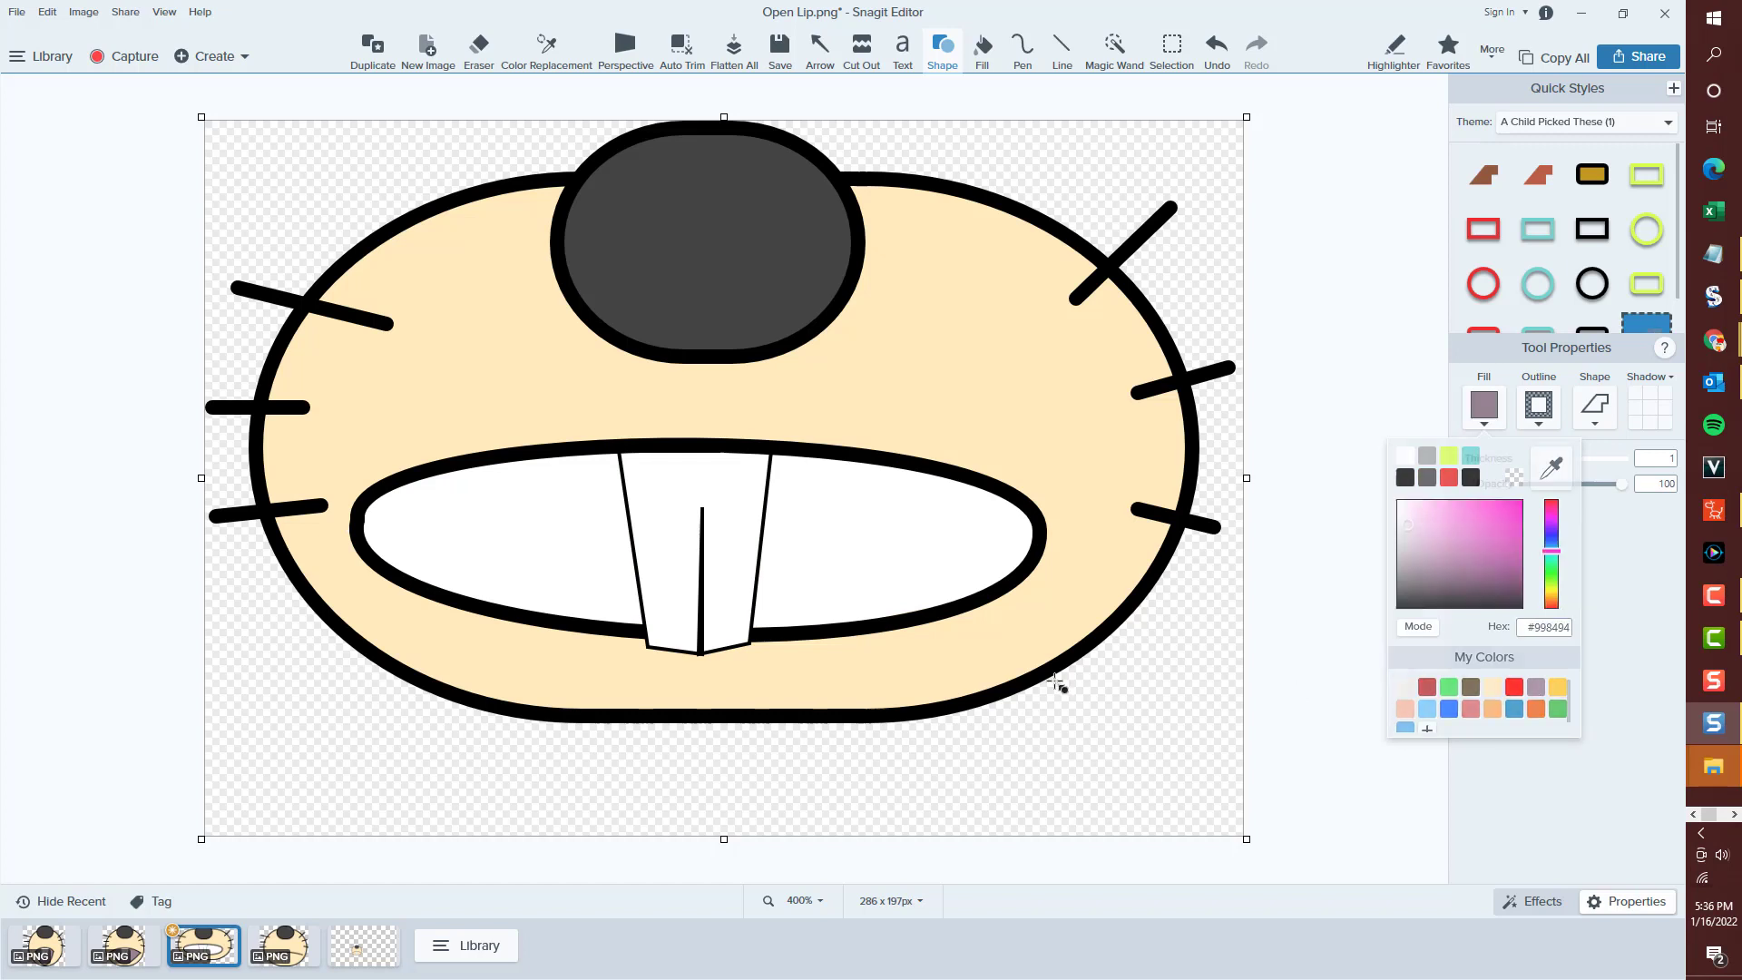
click(360, 514)
click(360, 528)
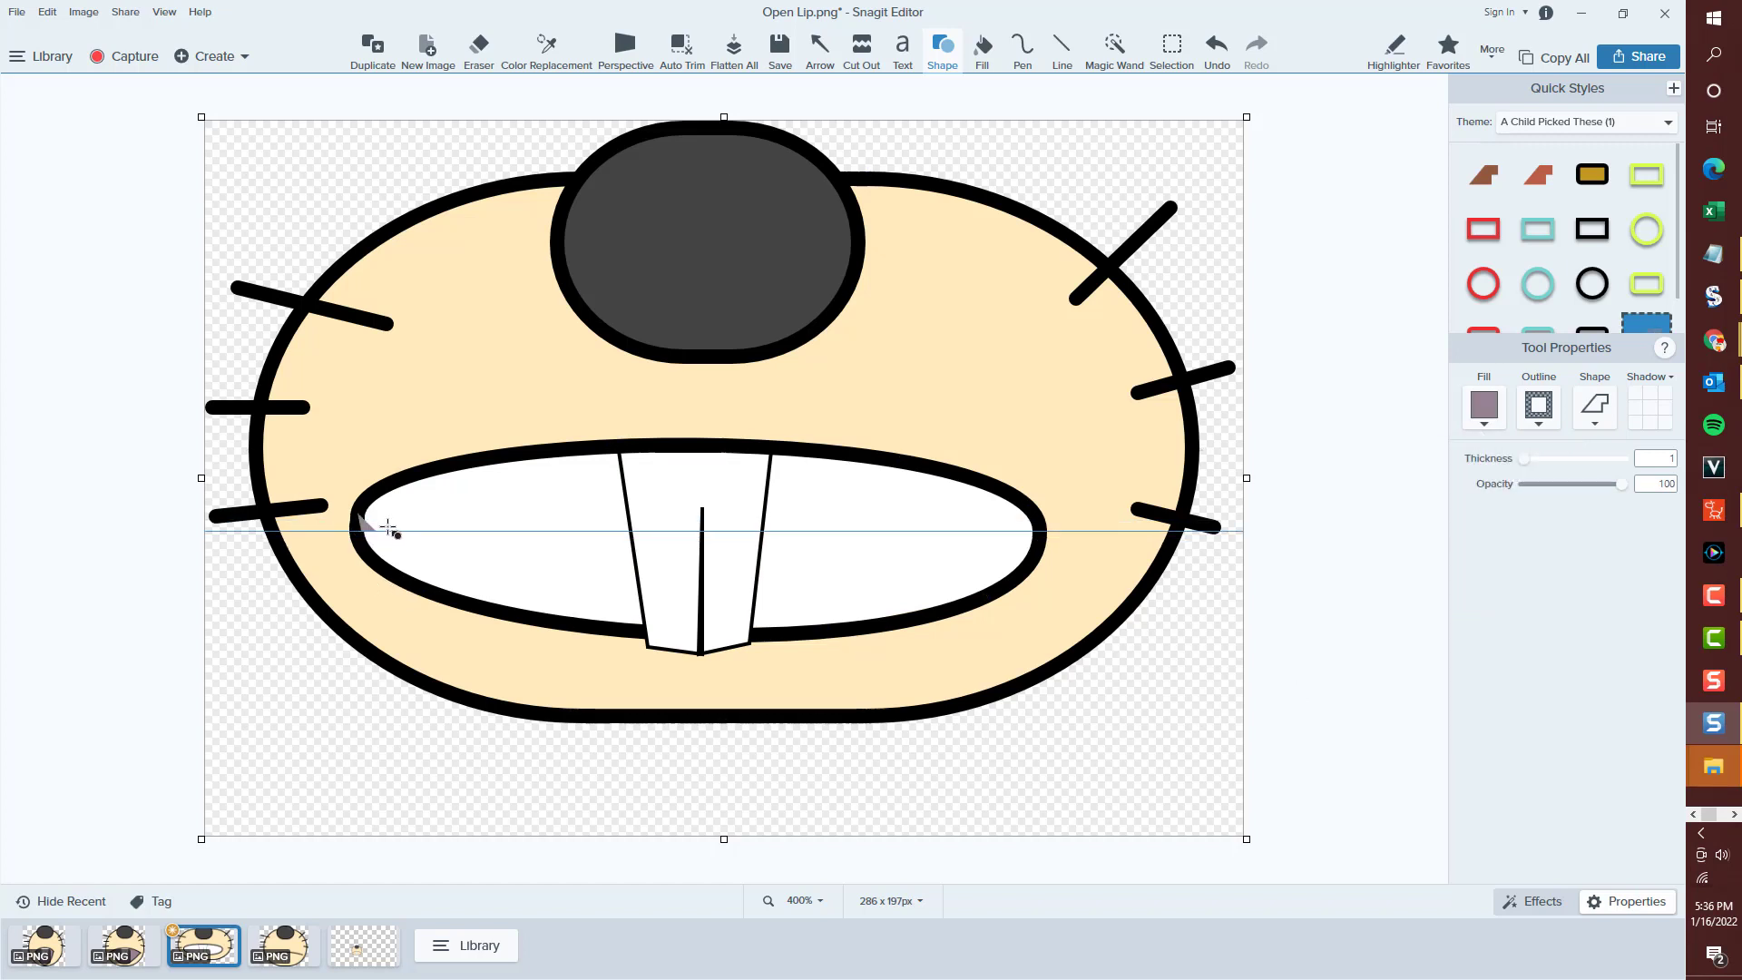
click(1037, 545)
double_click(1040, 524)
key(l)
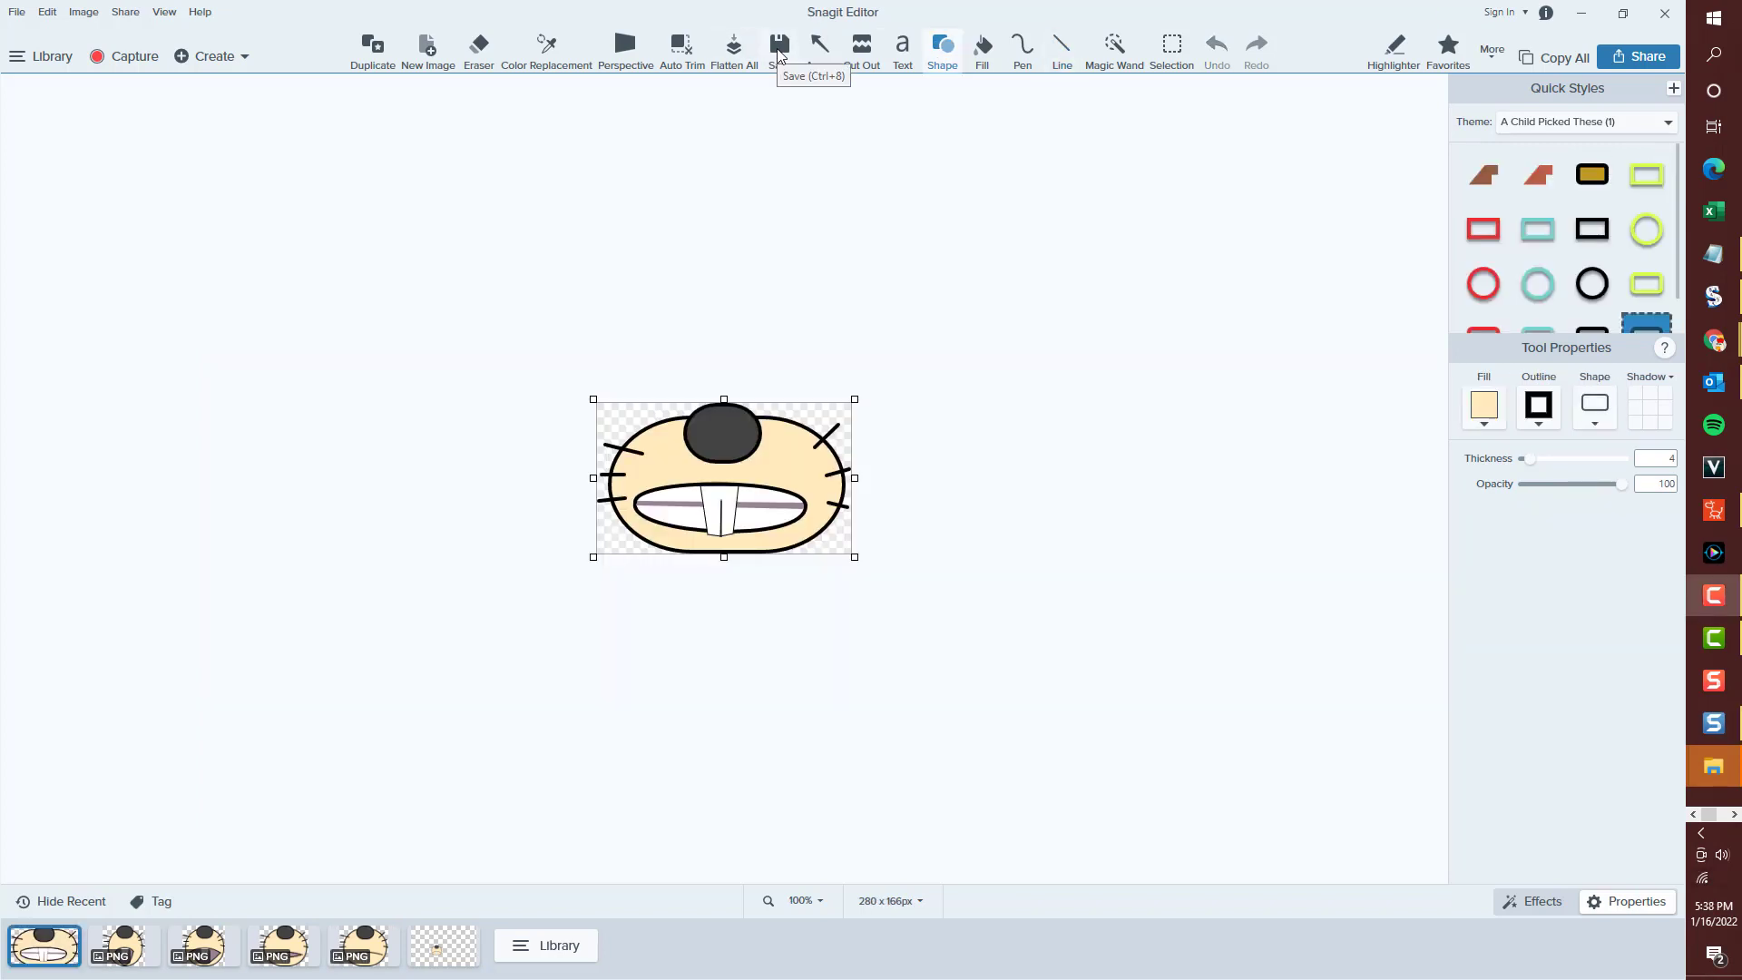
Save the wide toothy mouth image as a PNG named eee in the Mouth folder.
click(780, 50)
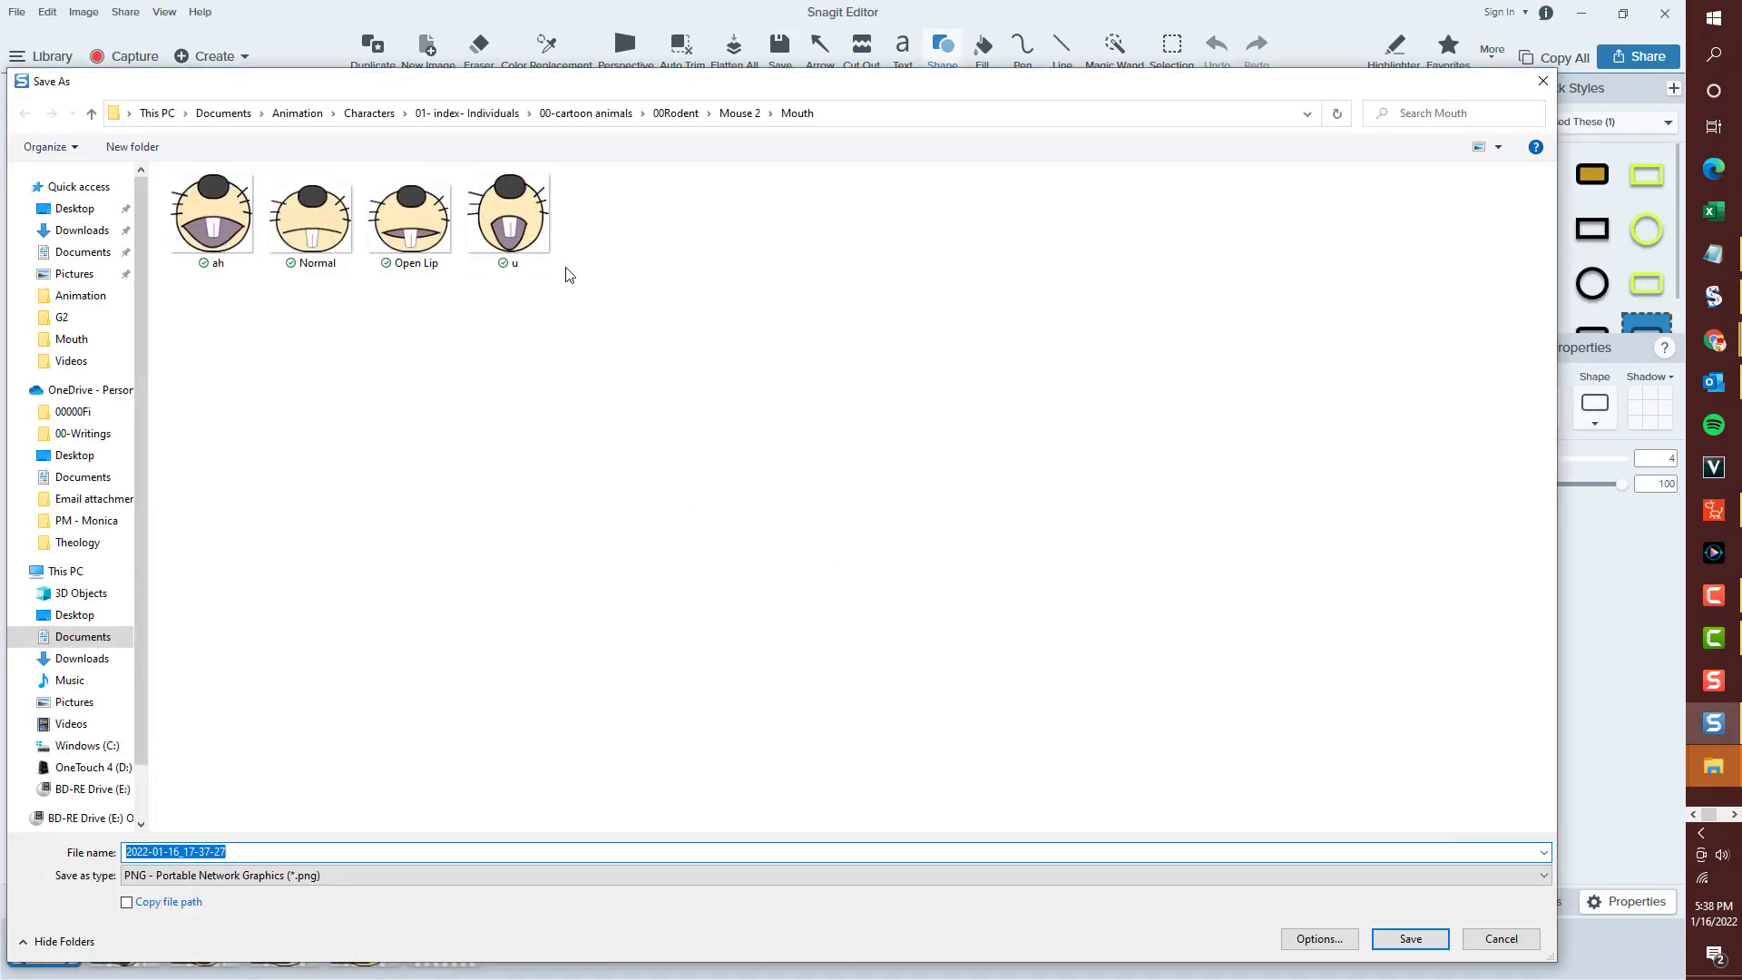
text(eee)
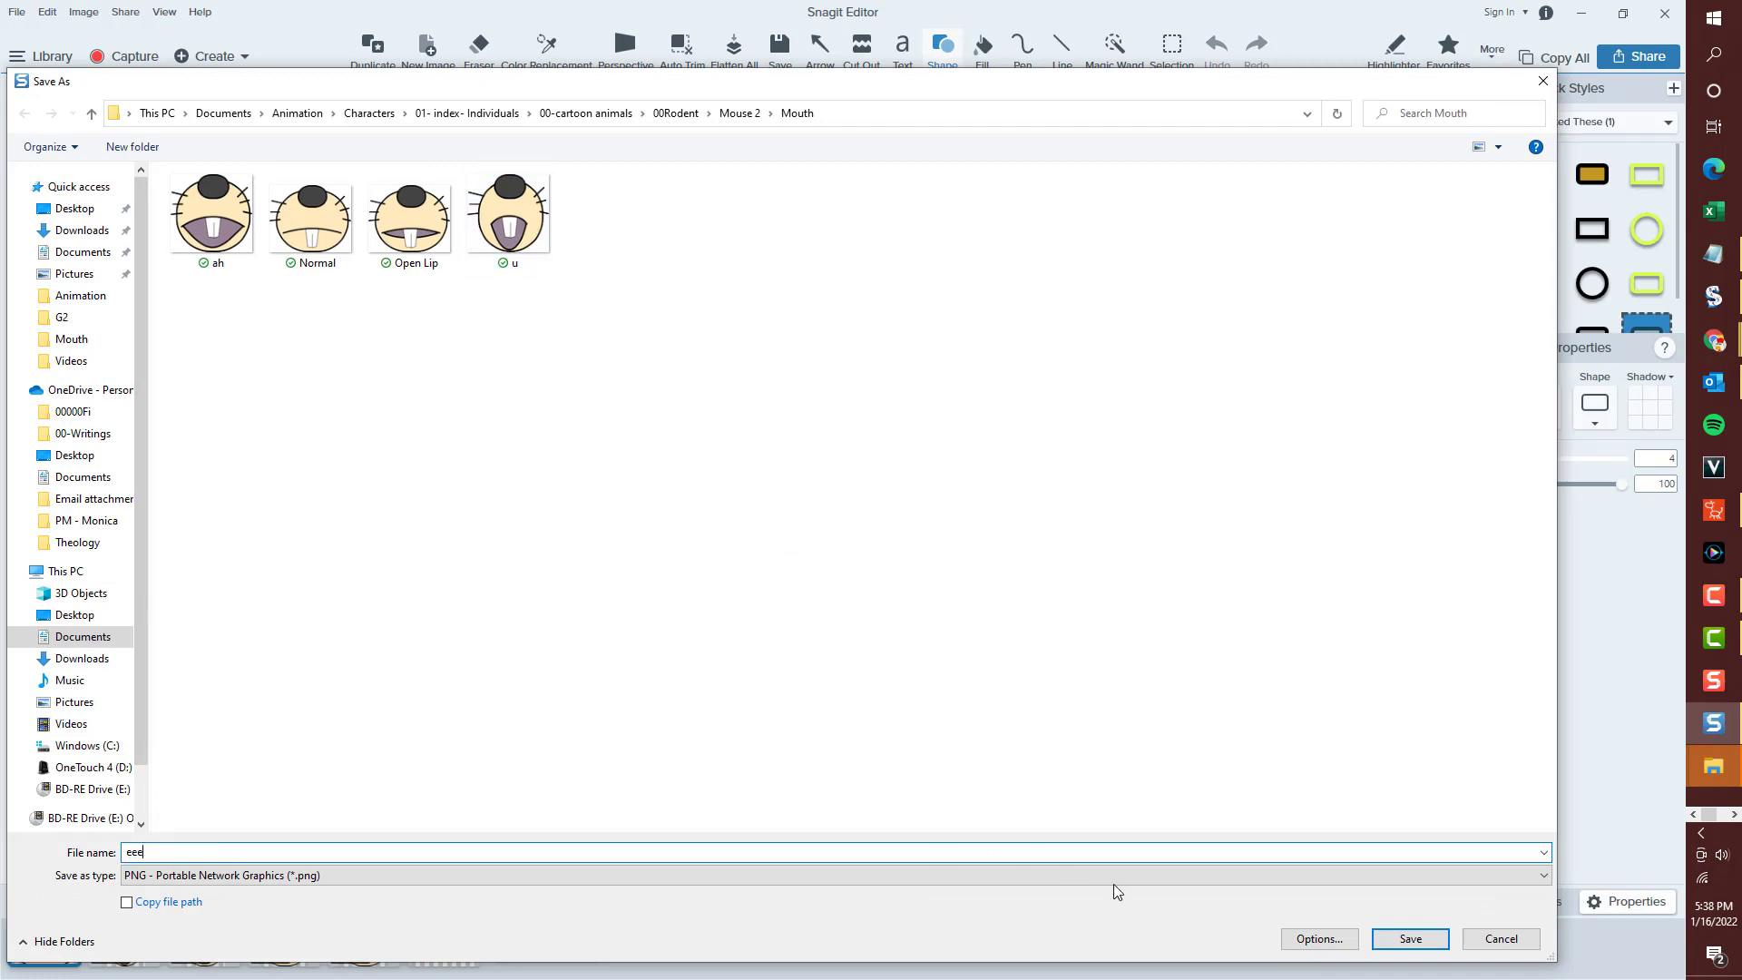
click(1380, 940)
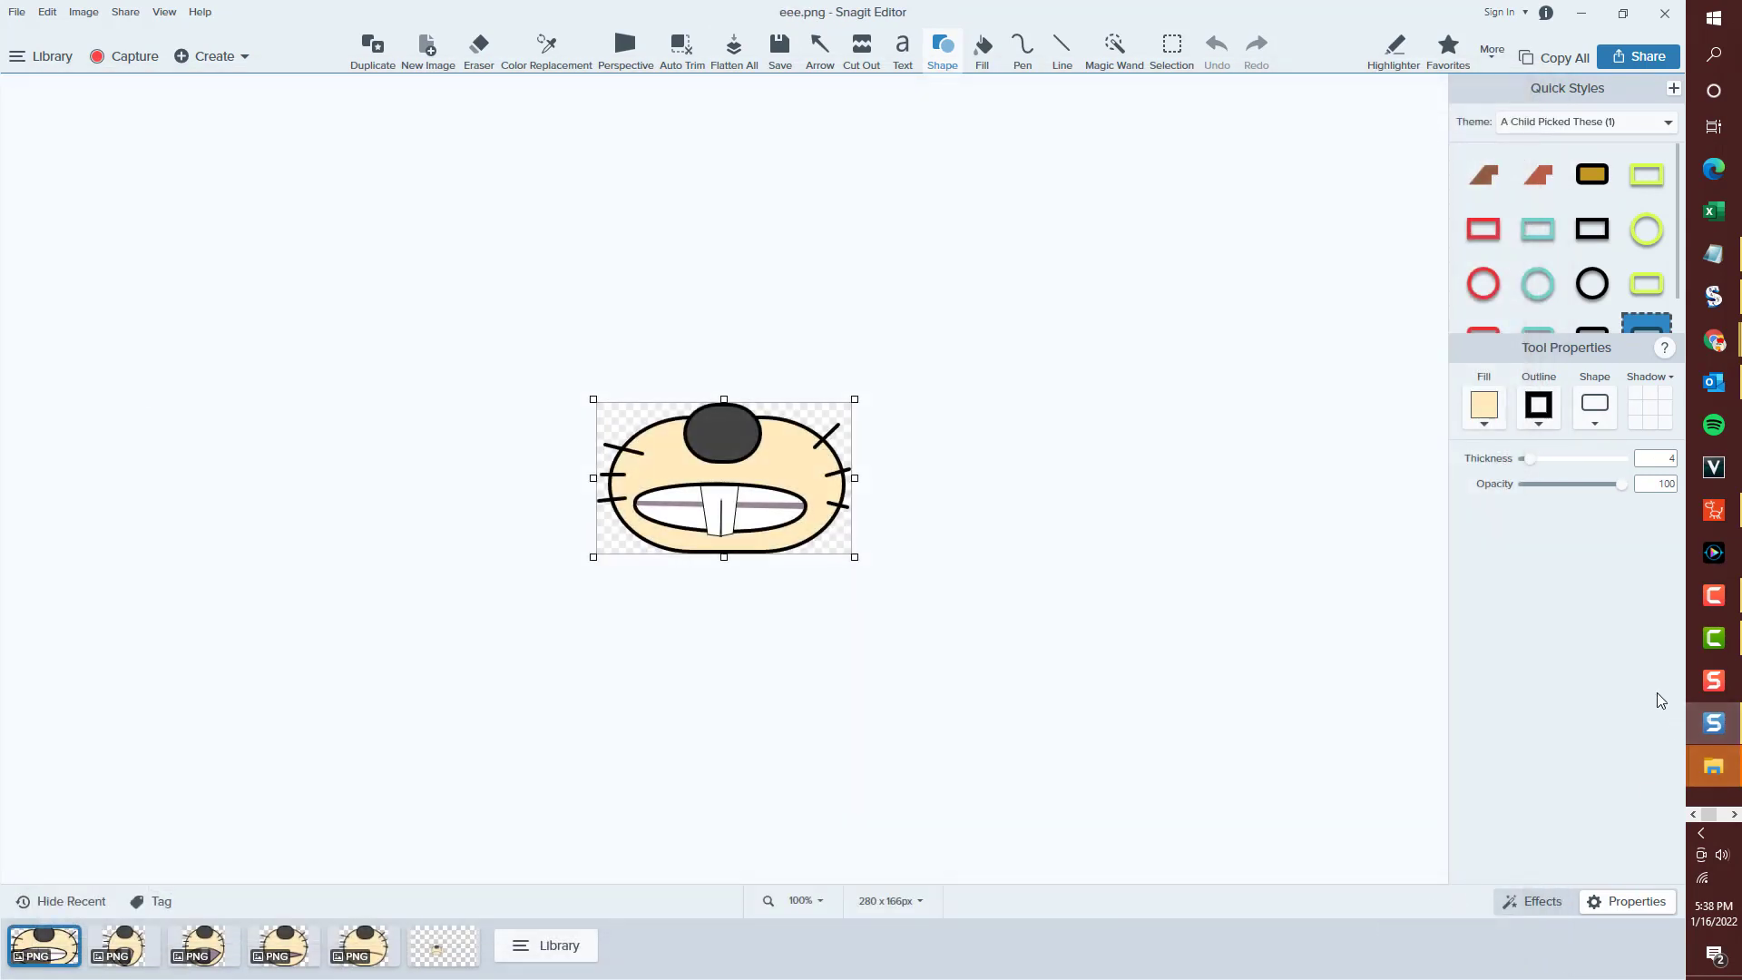
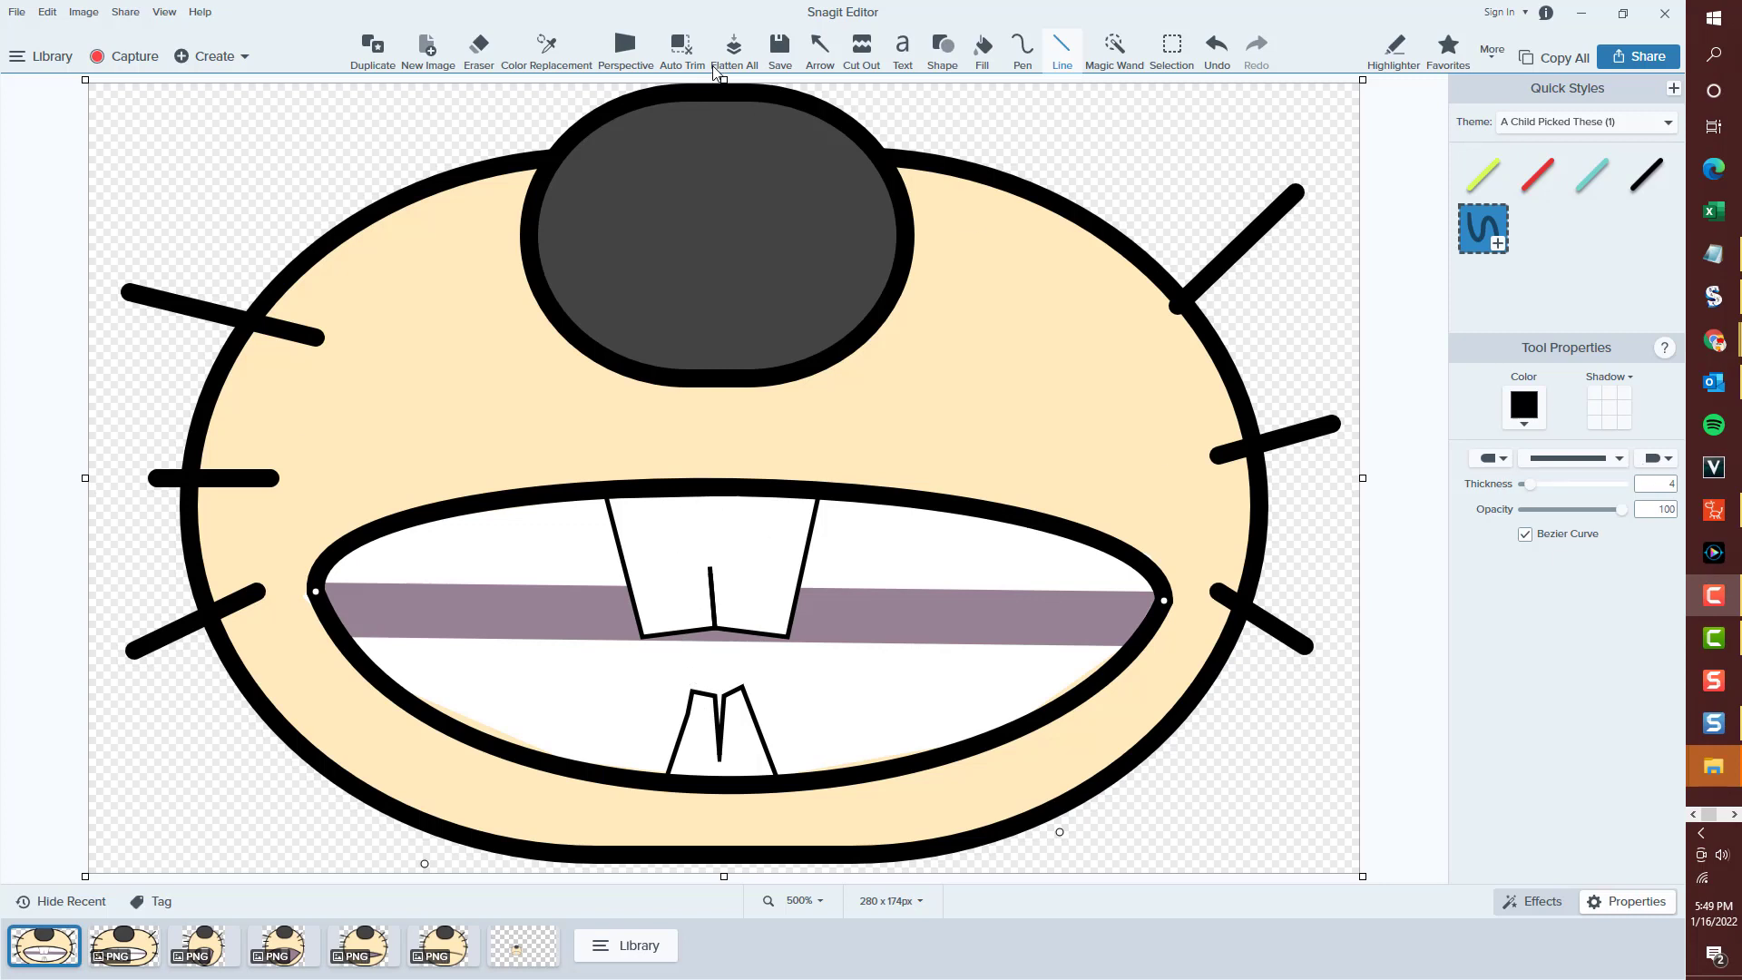
Save the mouth image with upper and lower teeth as a PNG named cdsk in the Mouth folder.
click(778, 47)
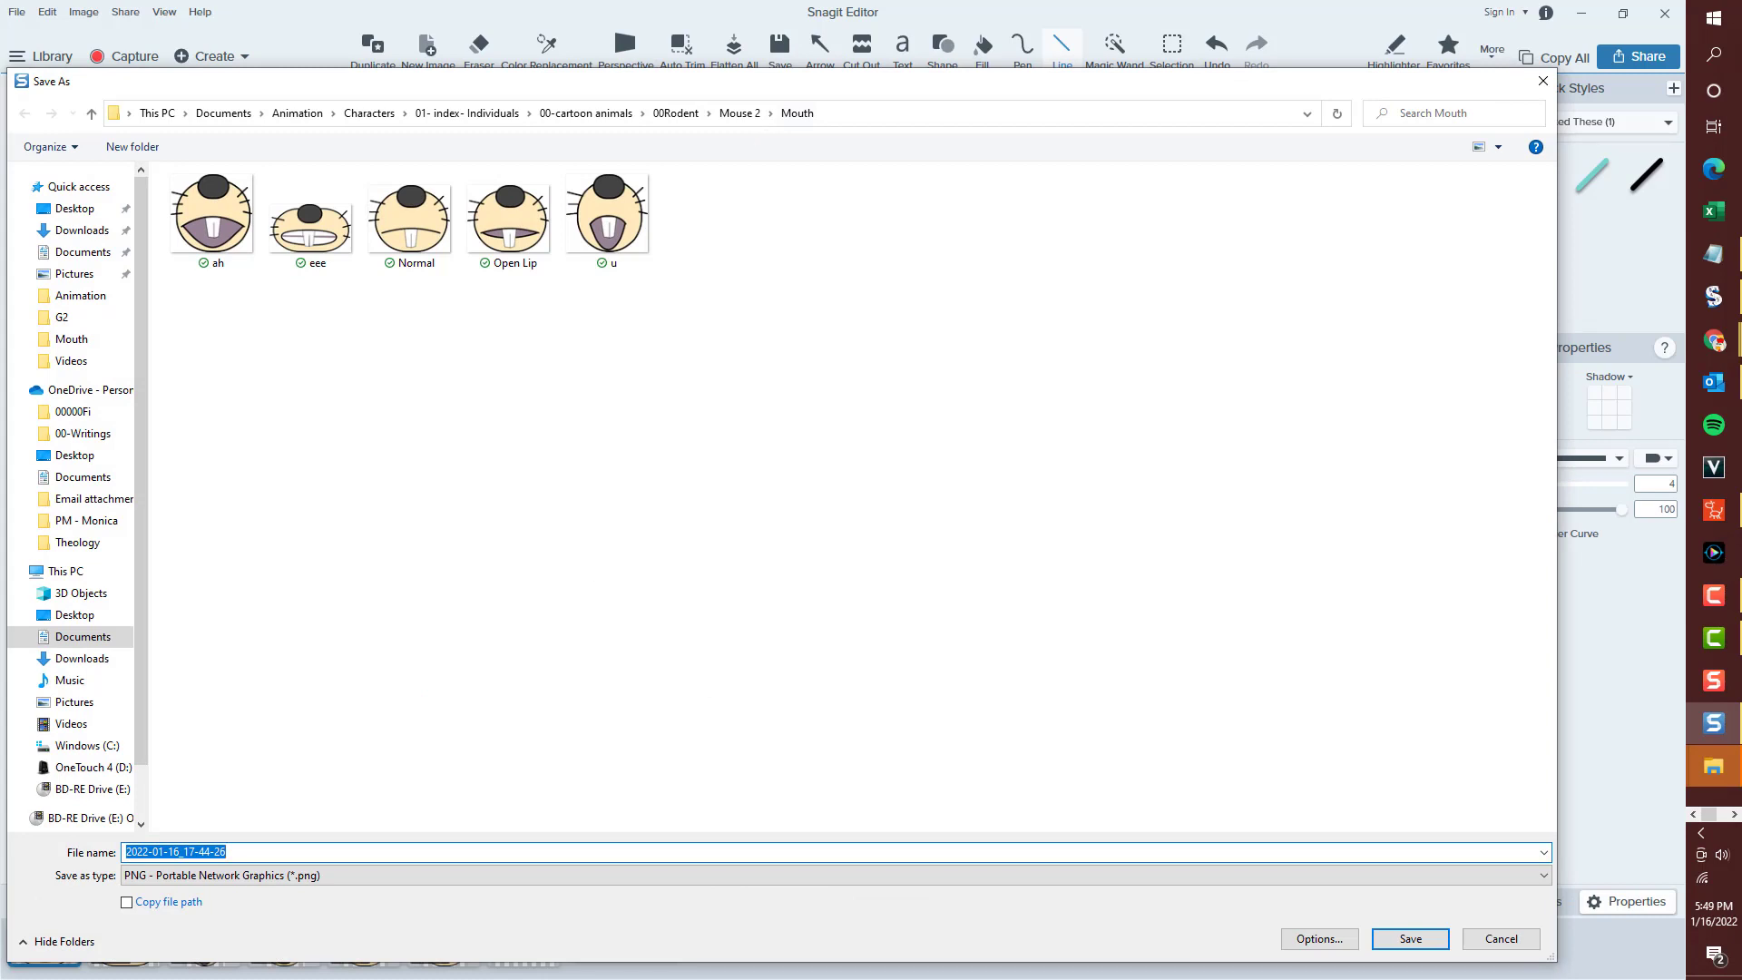
text(cdsk)
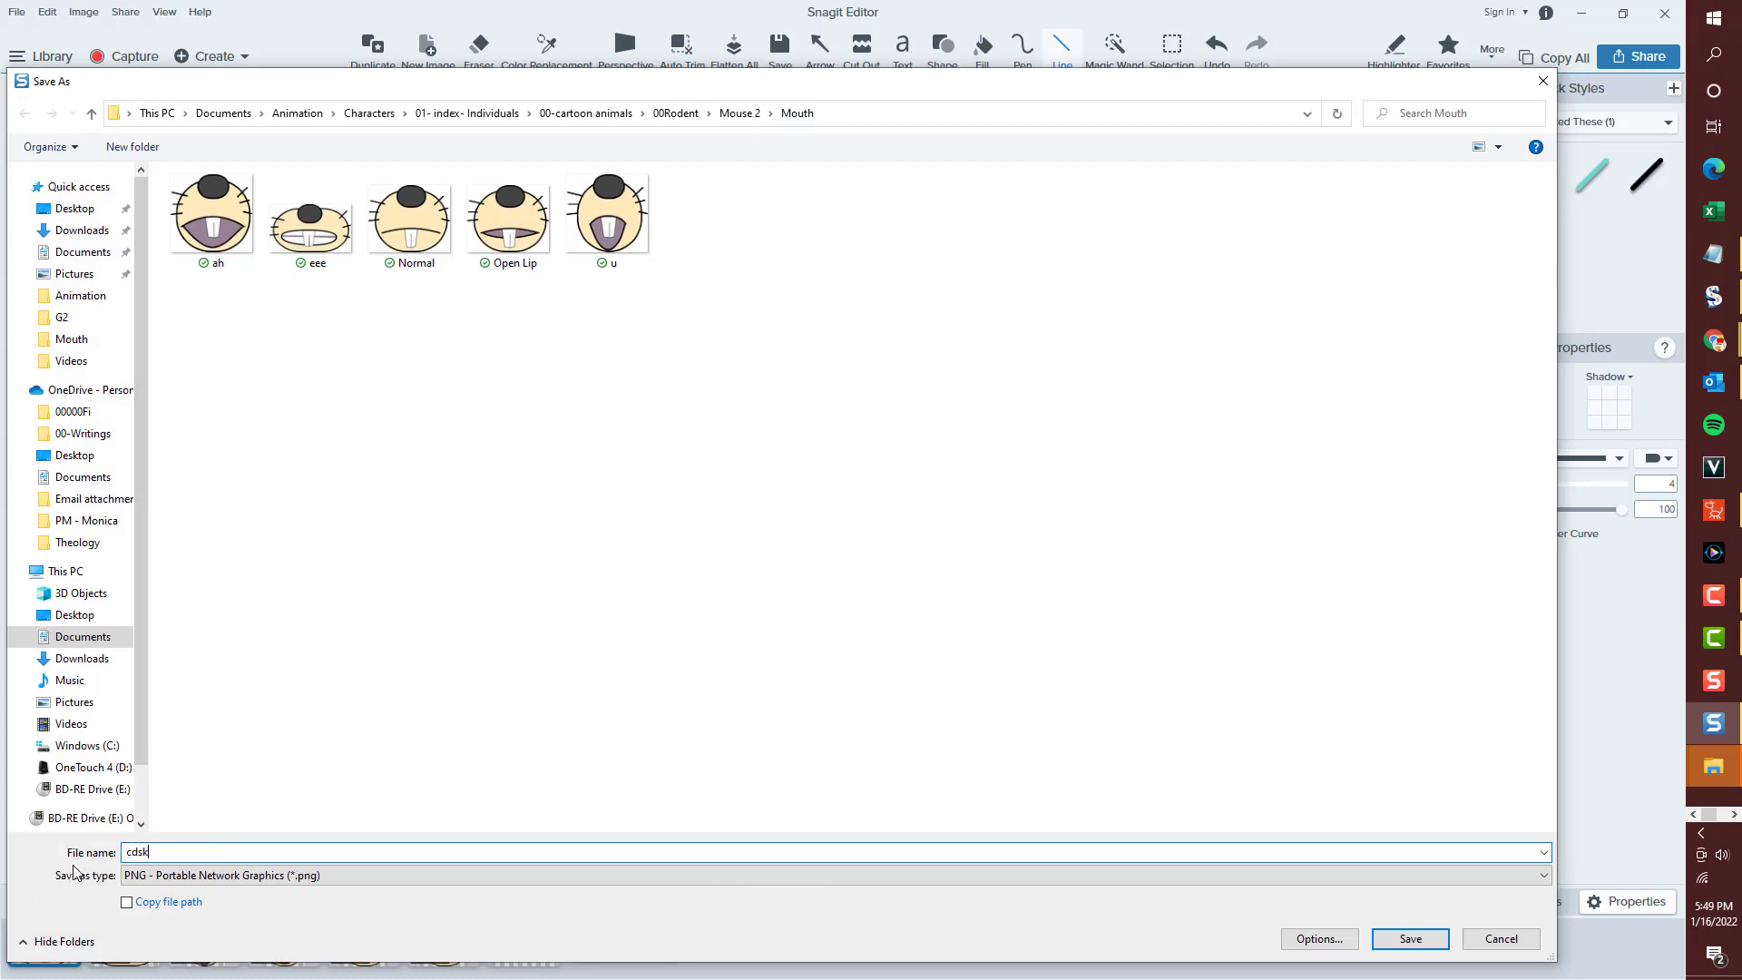
key(Return)
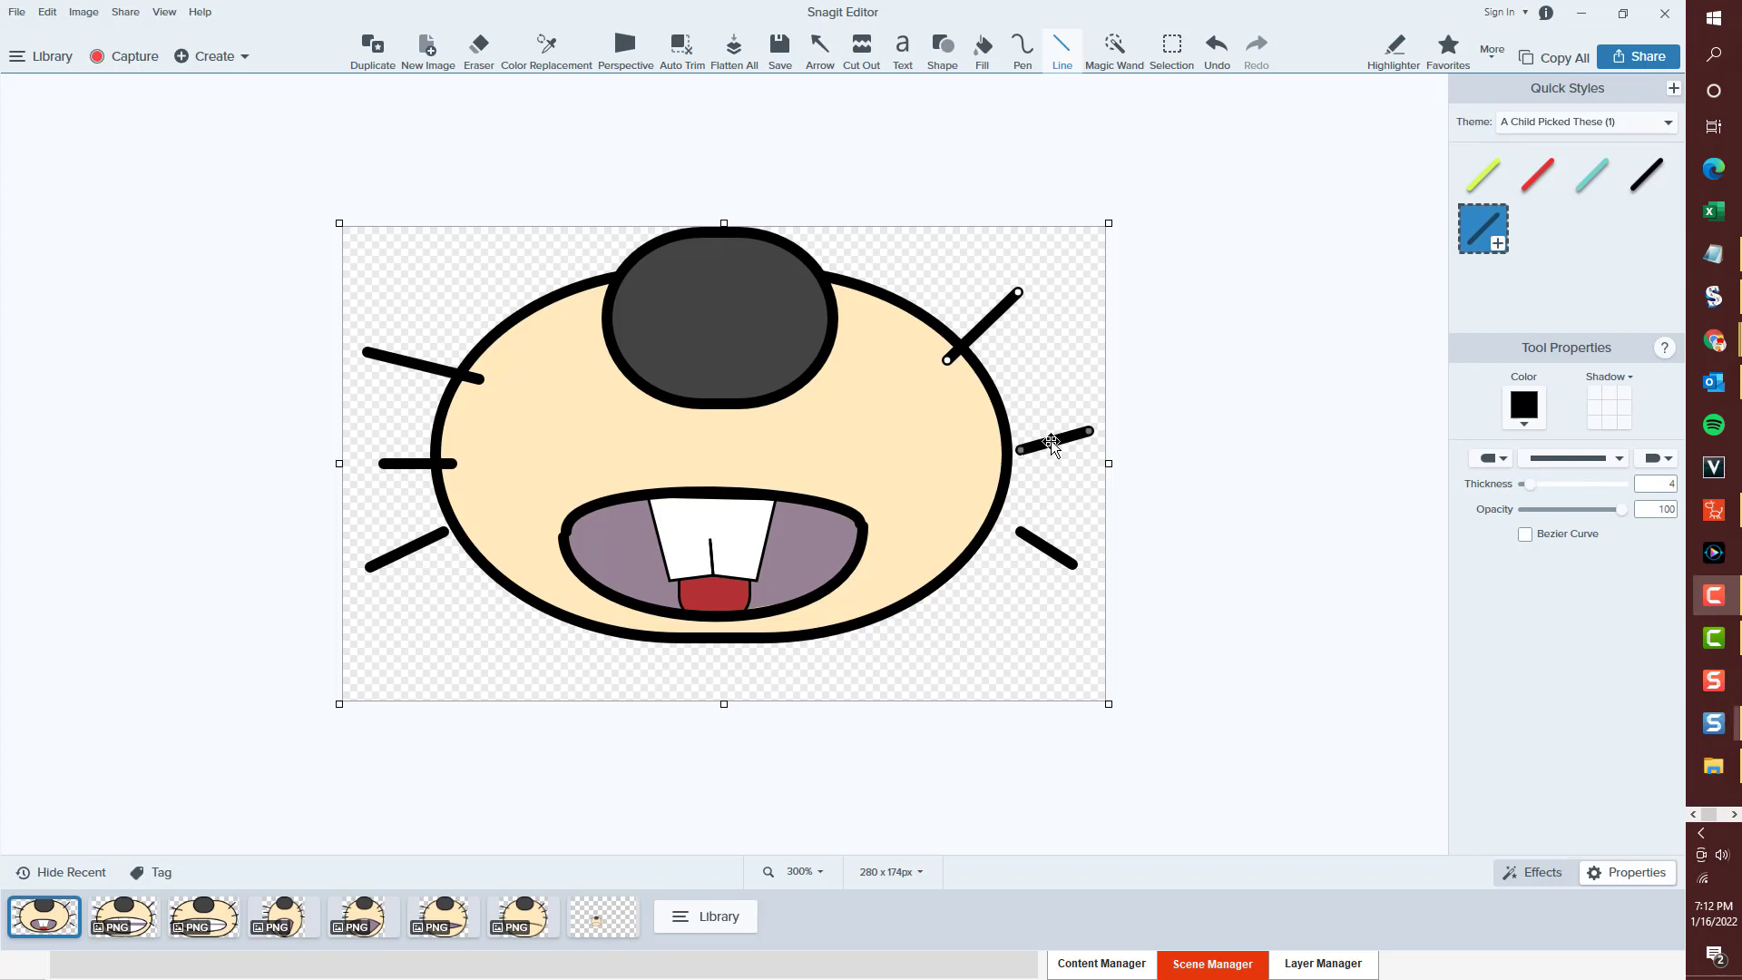
Move the whiskers on both sides inward and up so they overlap the muzzle's outline.
drag(1052, 439, 1003, 409)
drag(1036, 540, 979, 518)
drag(372, 352, 383, 329)
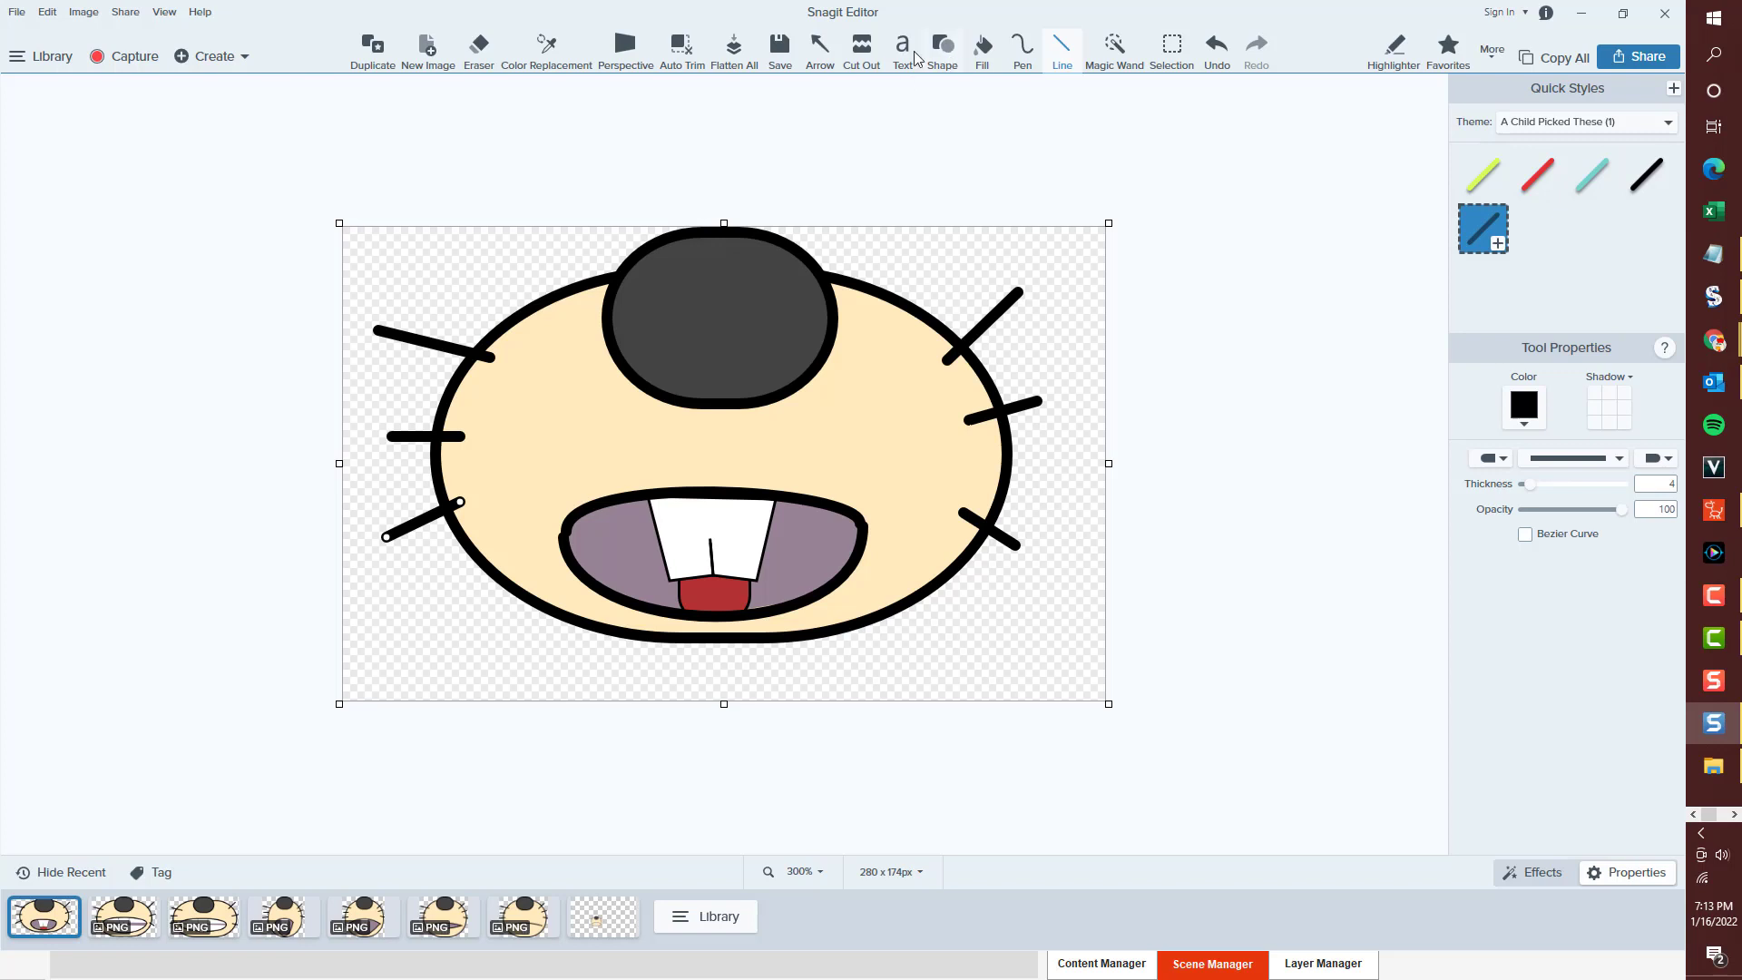
Save the mouth image with the red tongue as a PNG named Indt in the Mouth folder.
key(ctrl+s)
text(Indt)
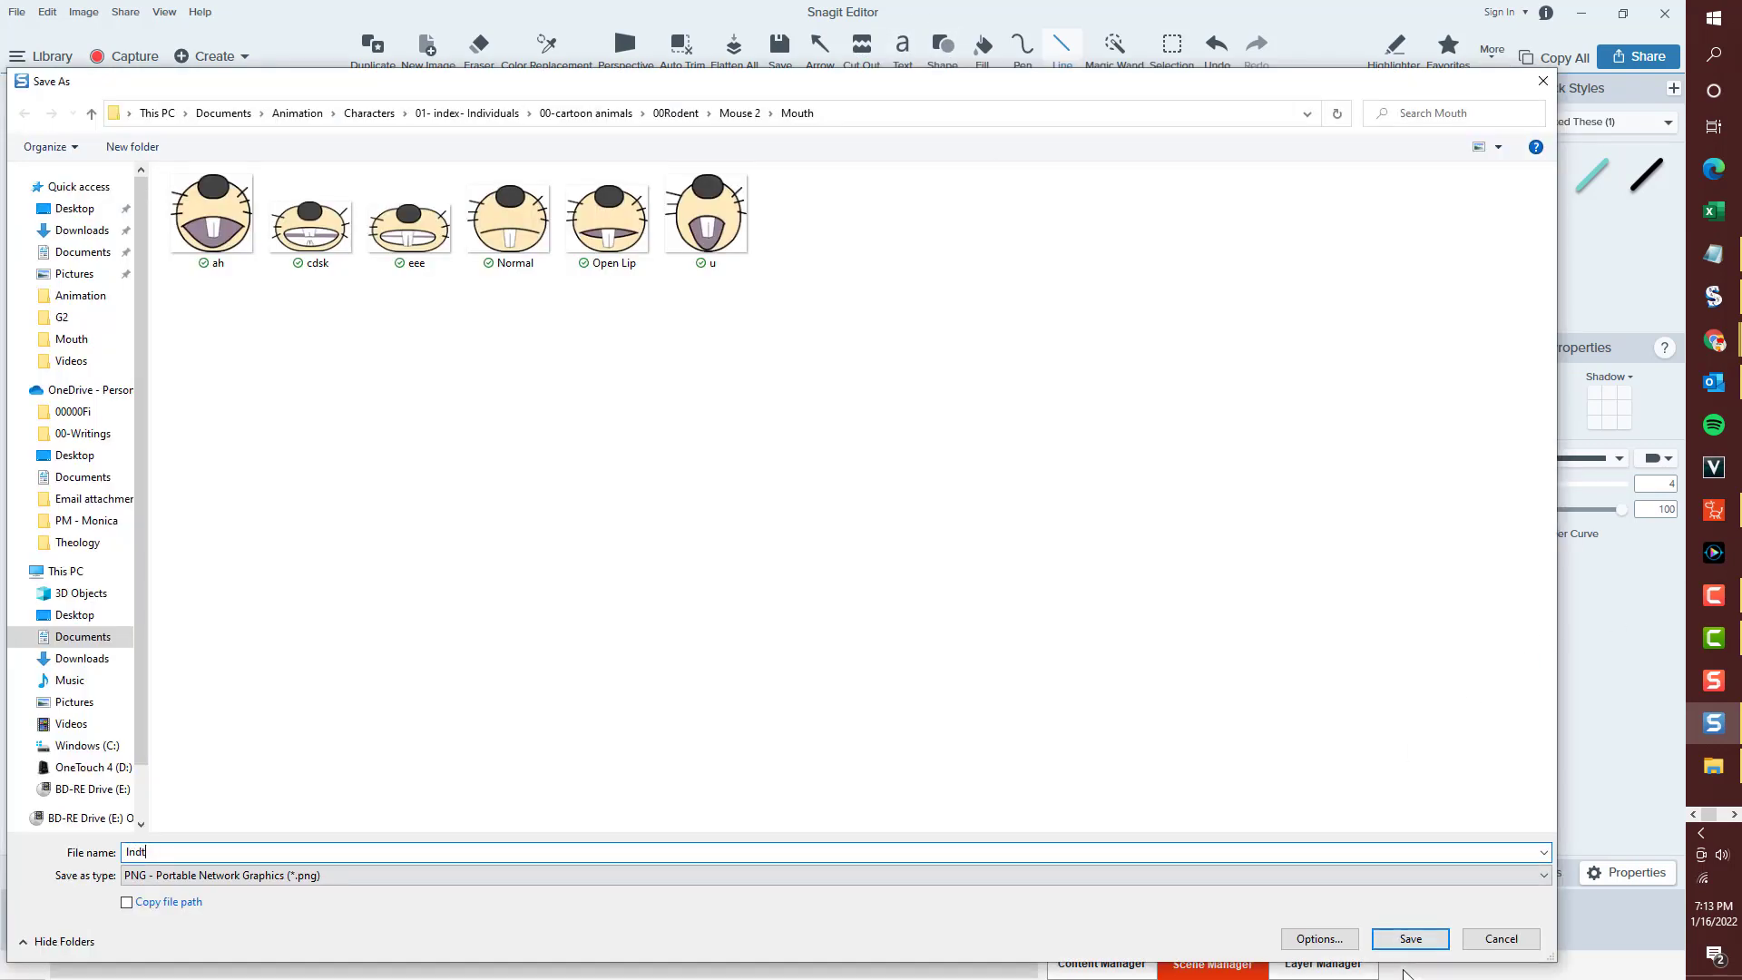
click(1409, 938)
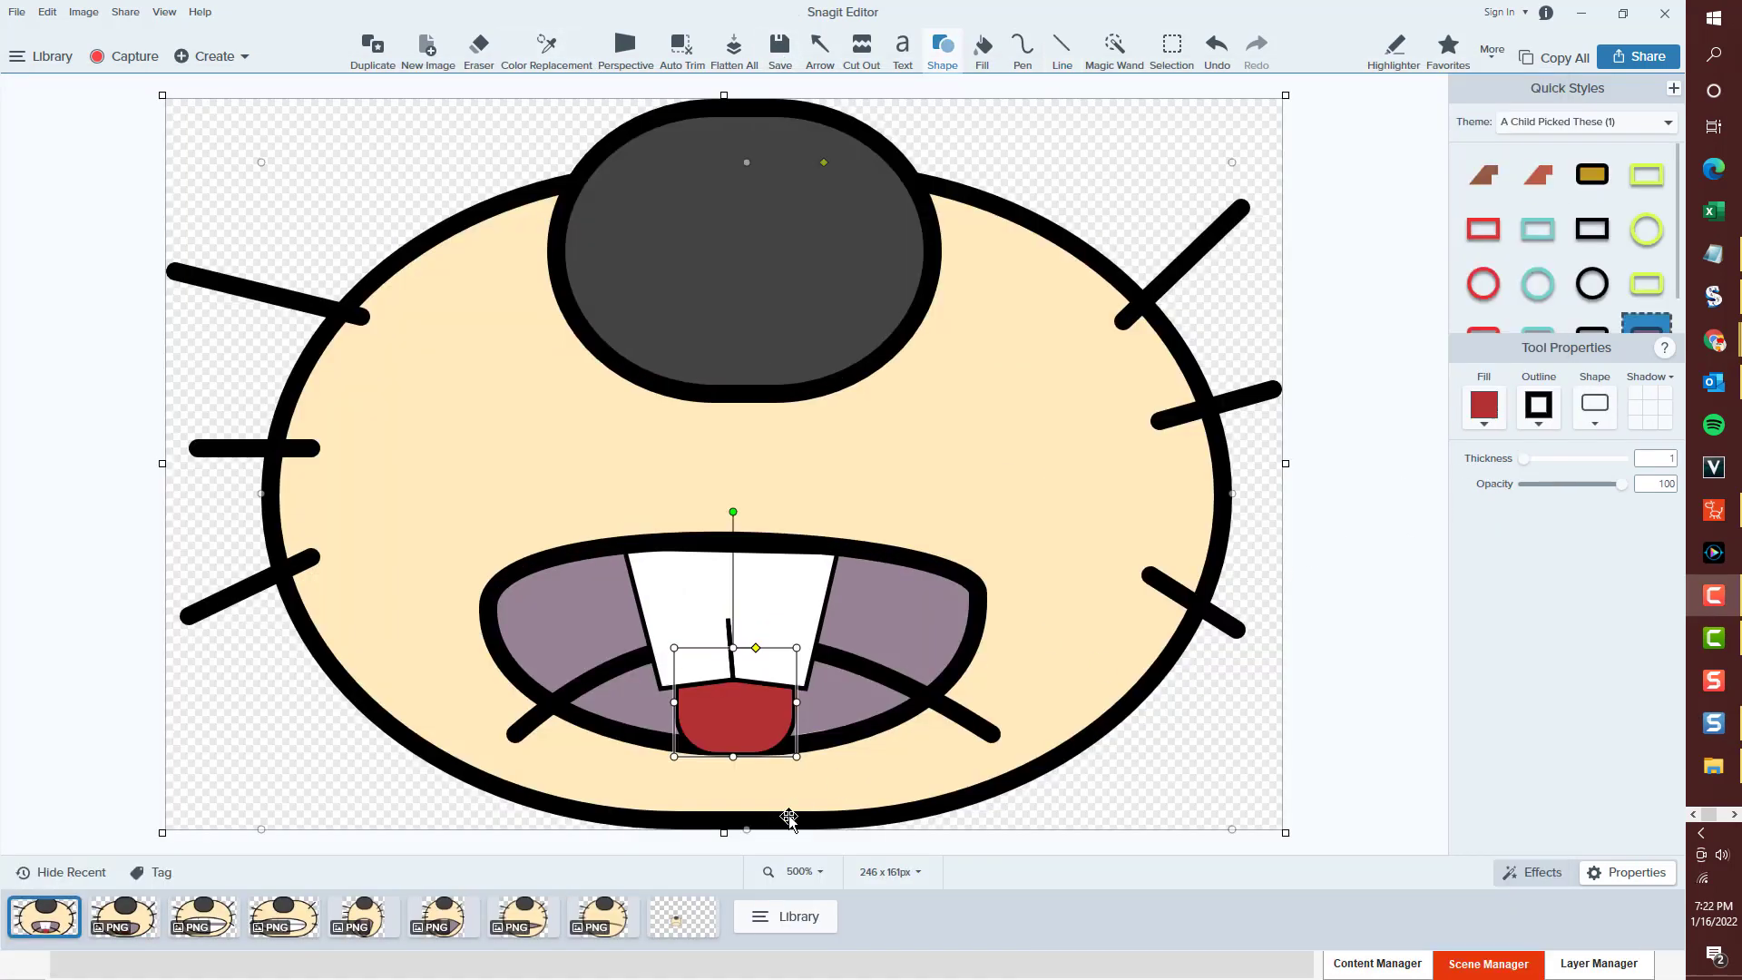
Shorten the muzzle shape slightly by raising its lower edge.
click(788, 816)
drag(745, 832, 745, 807)
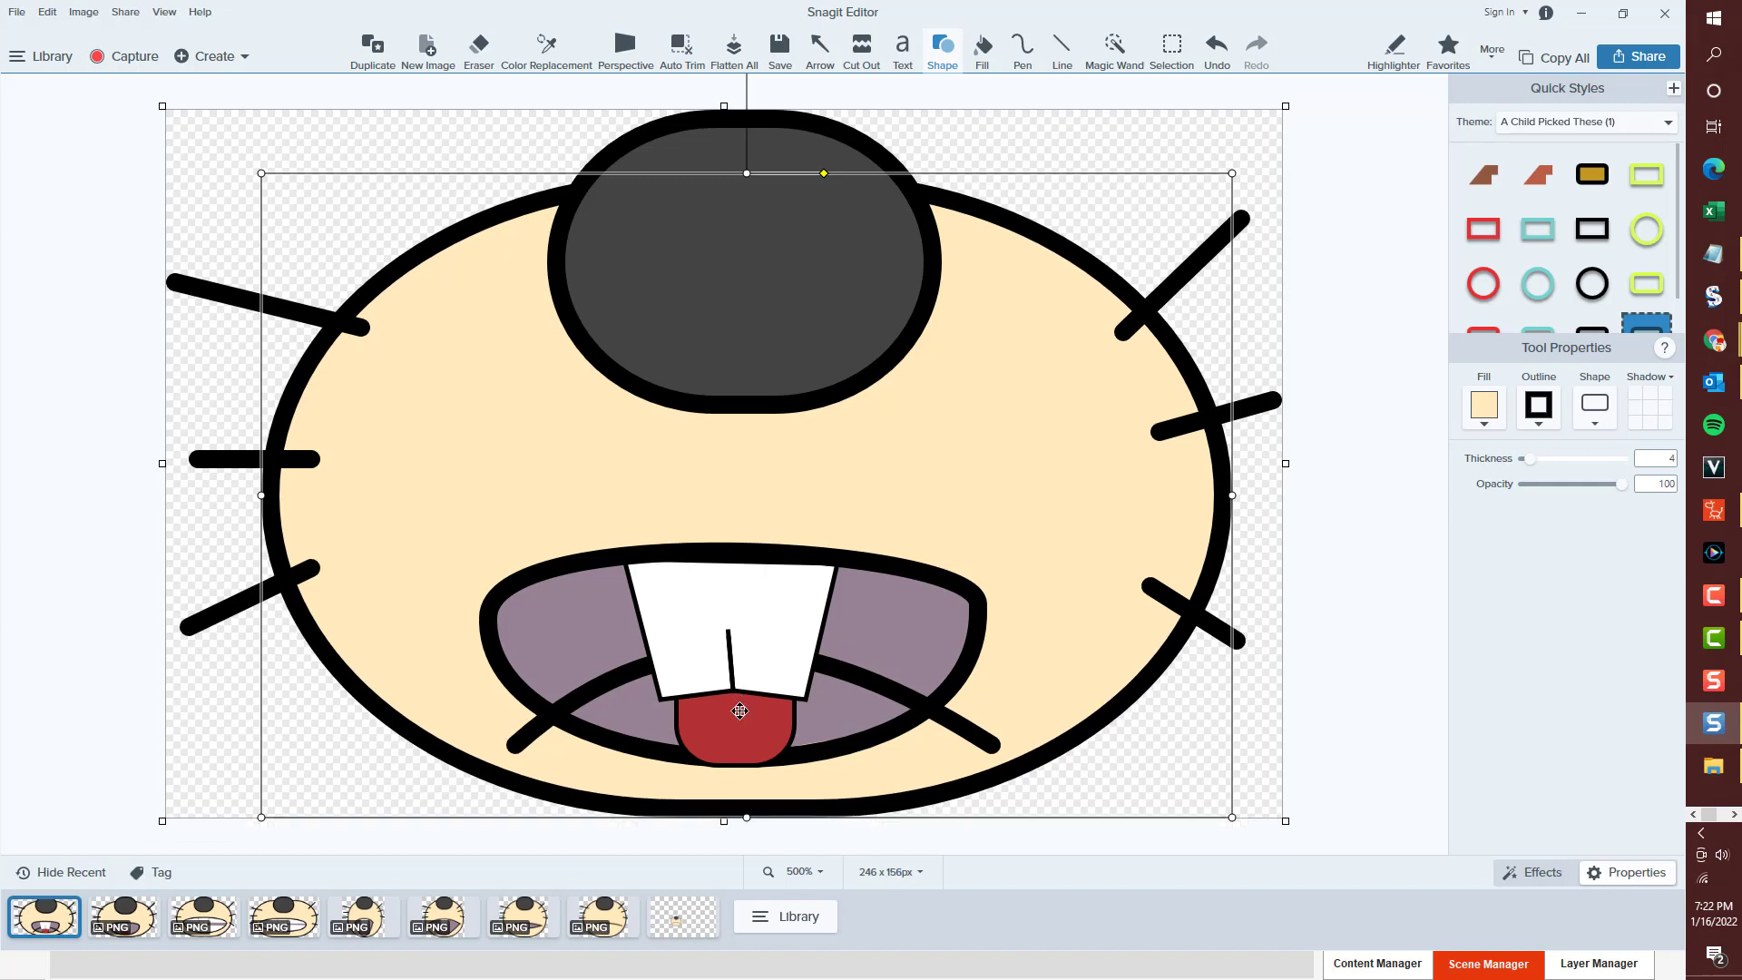
Fill the red tongue shape with the muzzle's beige color and make its outline transparent.
click(740, 712)
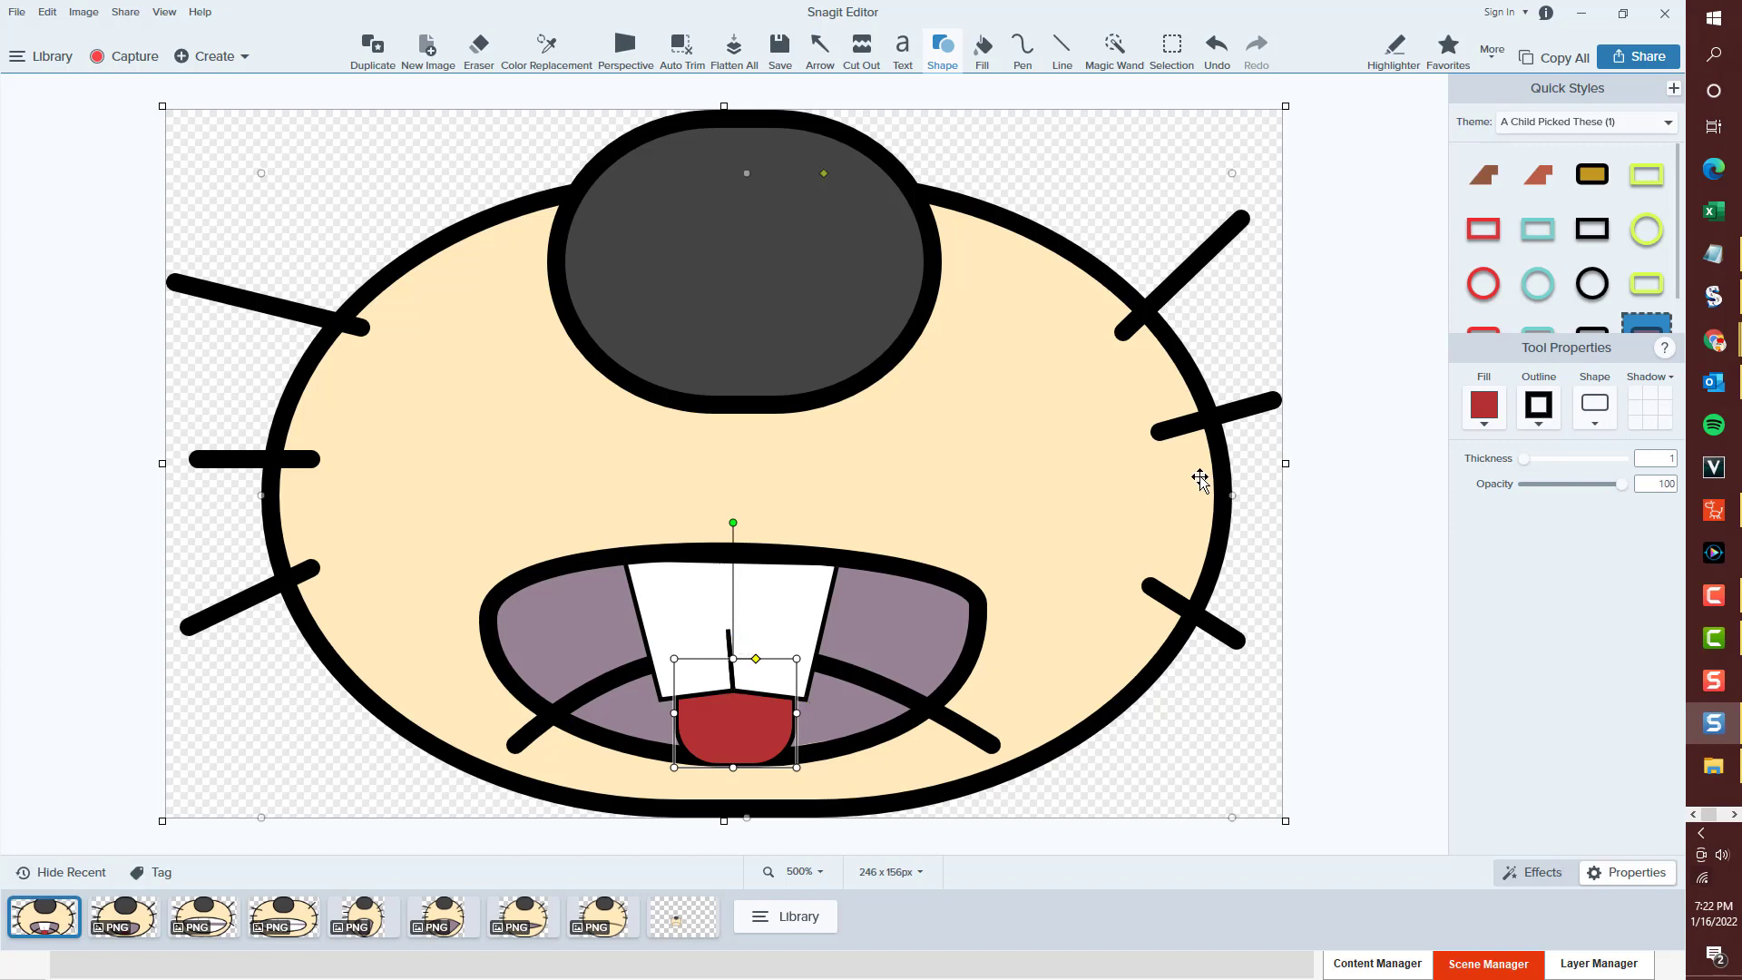
click(1495, 422)
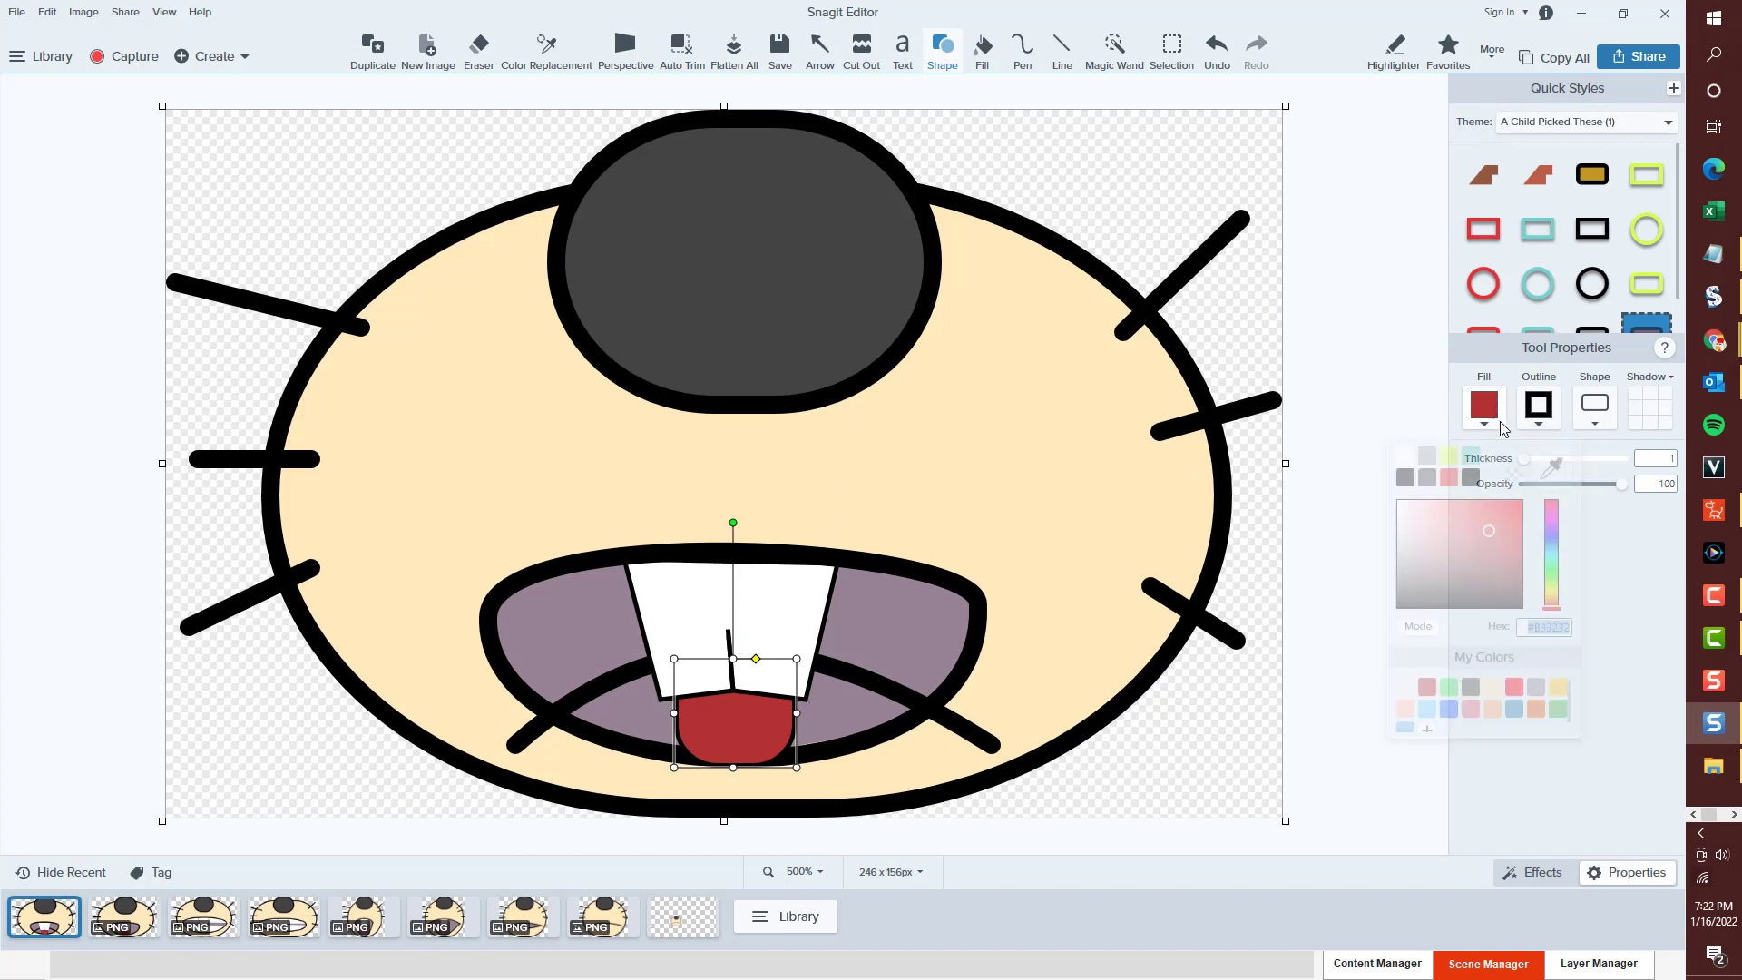
click(1232, 486)
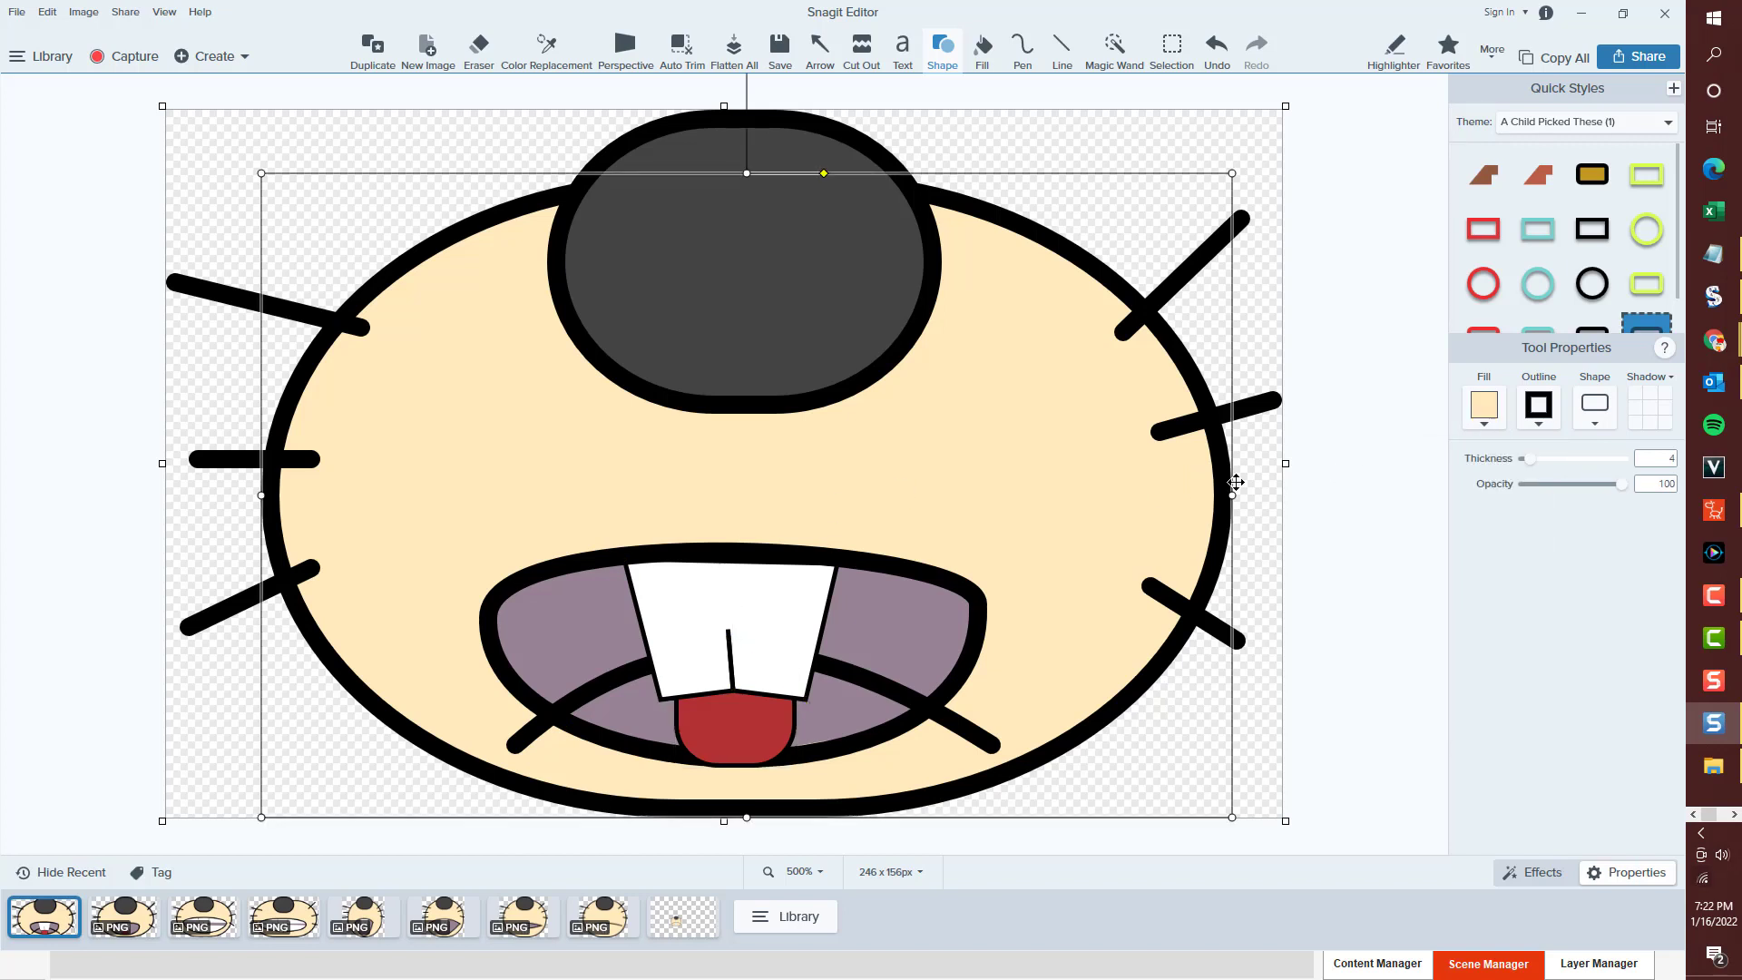
click(748, 731)
click(1538, 423)
click(1567, 476)
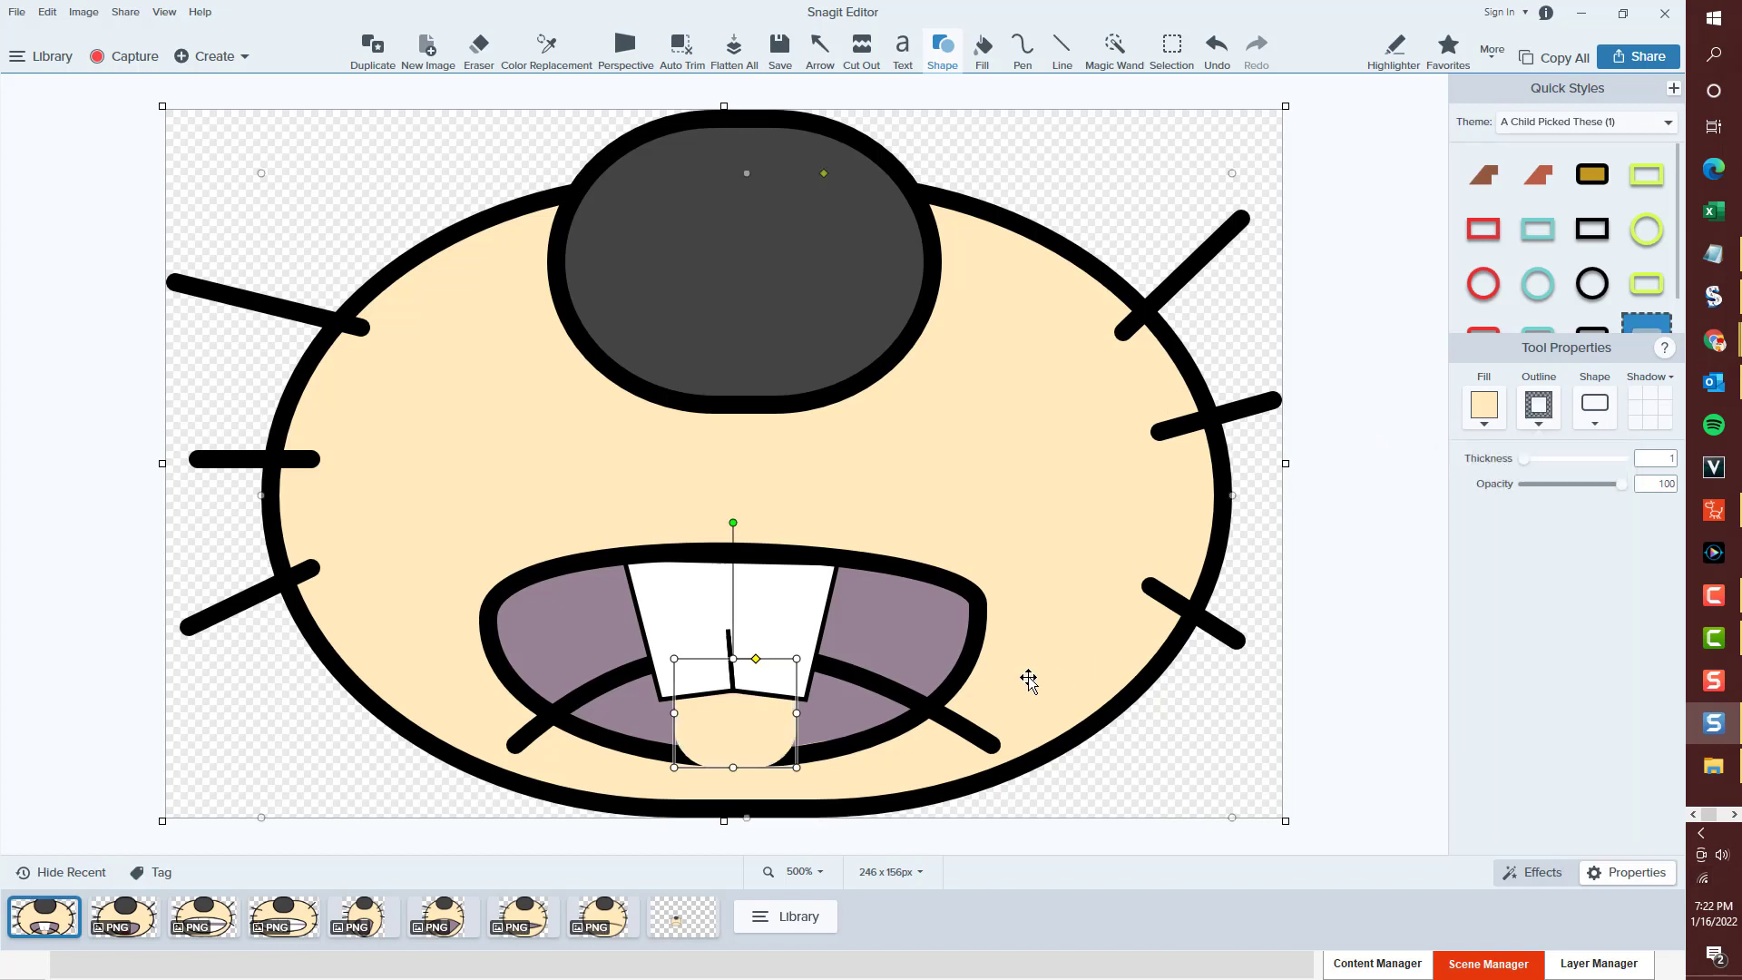
Widen the small beige shape on both sides so it covers the mouth area beneath the curved lower lip line.
drag(792, 719, 946, 722)
drag(674, 713, 544, 725)
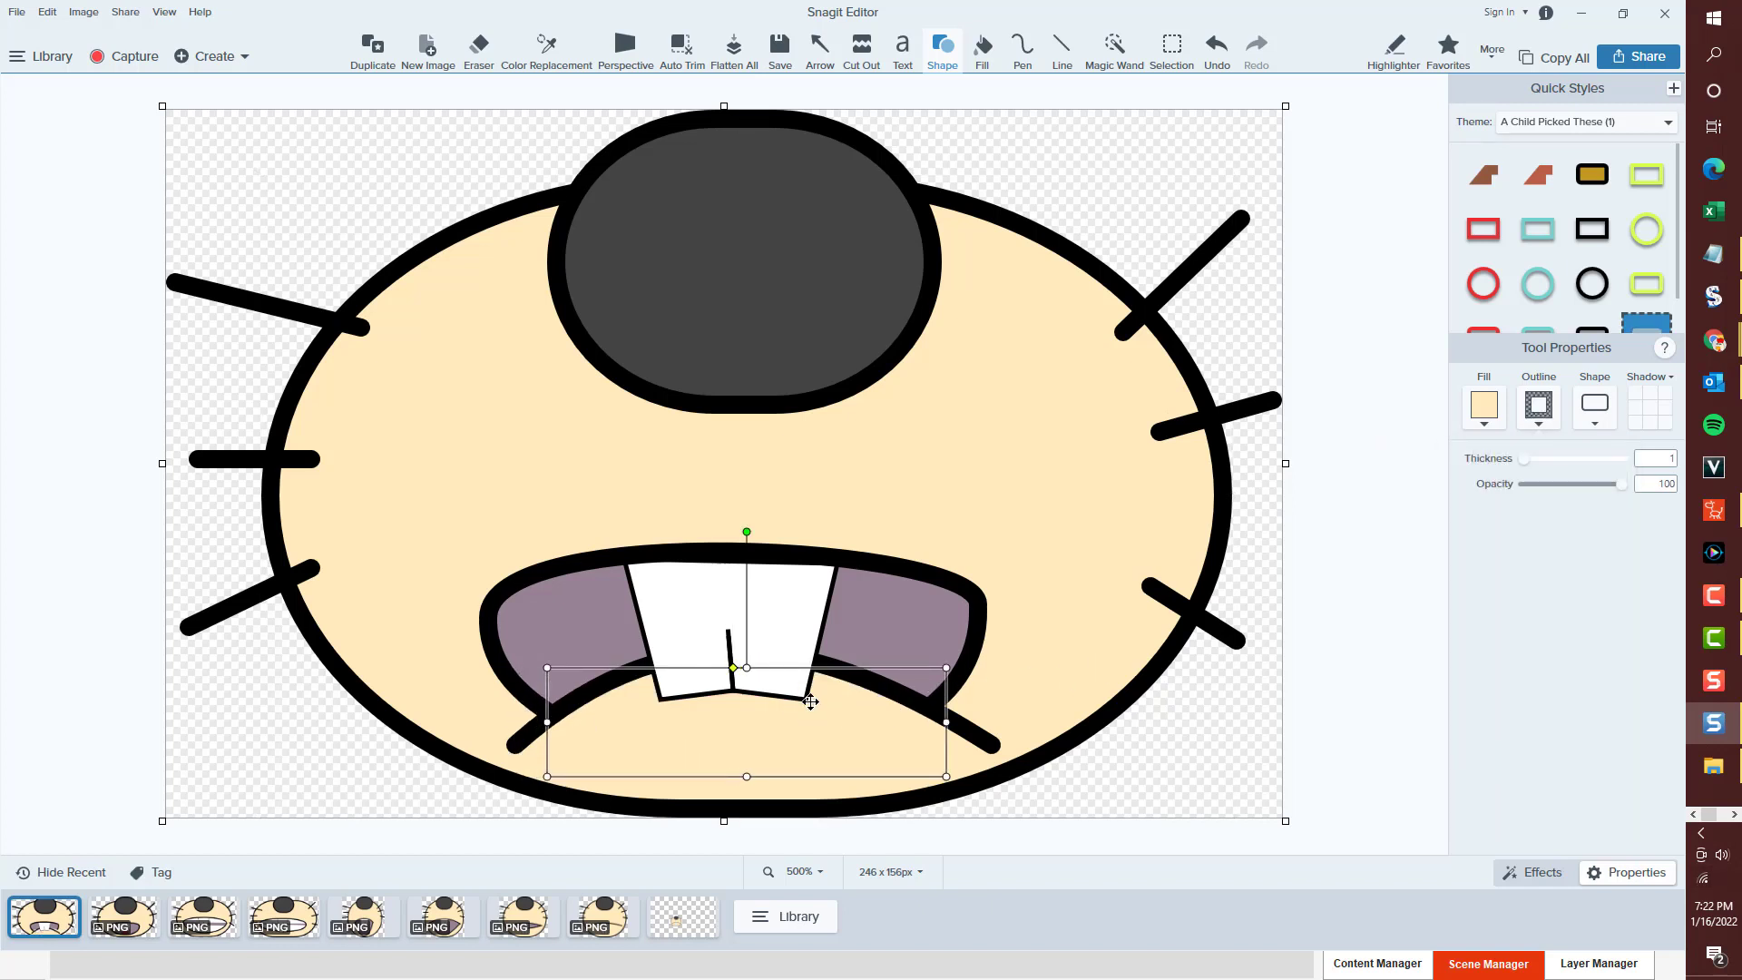
click(1066, 138)
Draw three short, straight black lines with thickness 1 fanning out below the front teeth, with Bezier Curve off.
click(1055, 55)
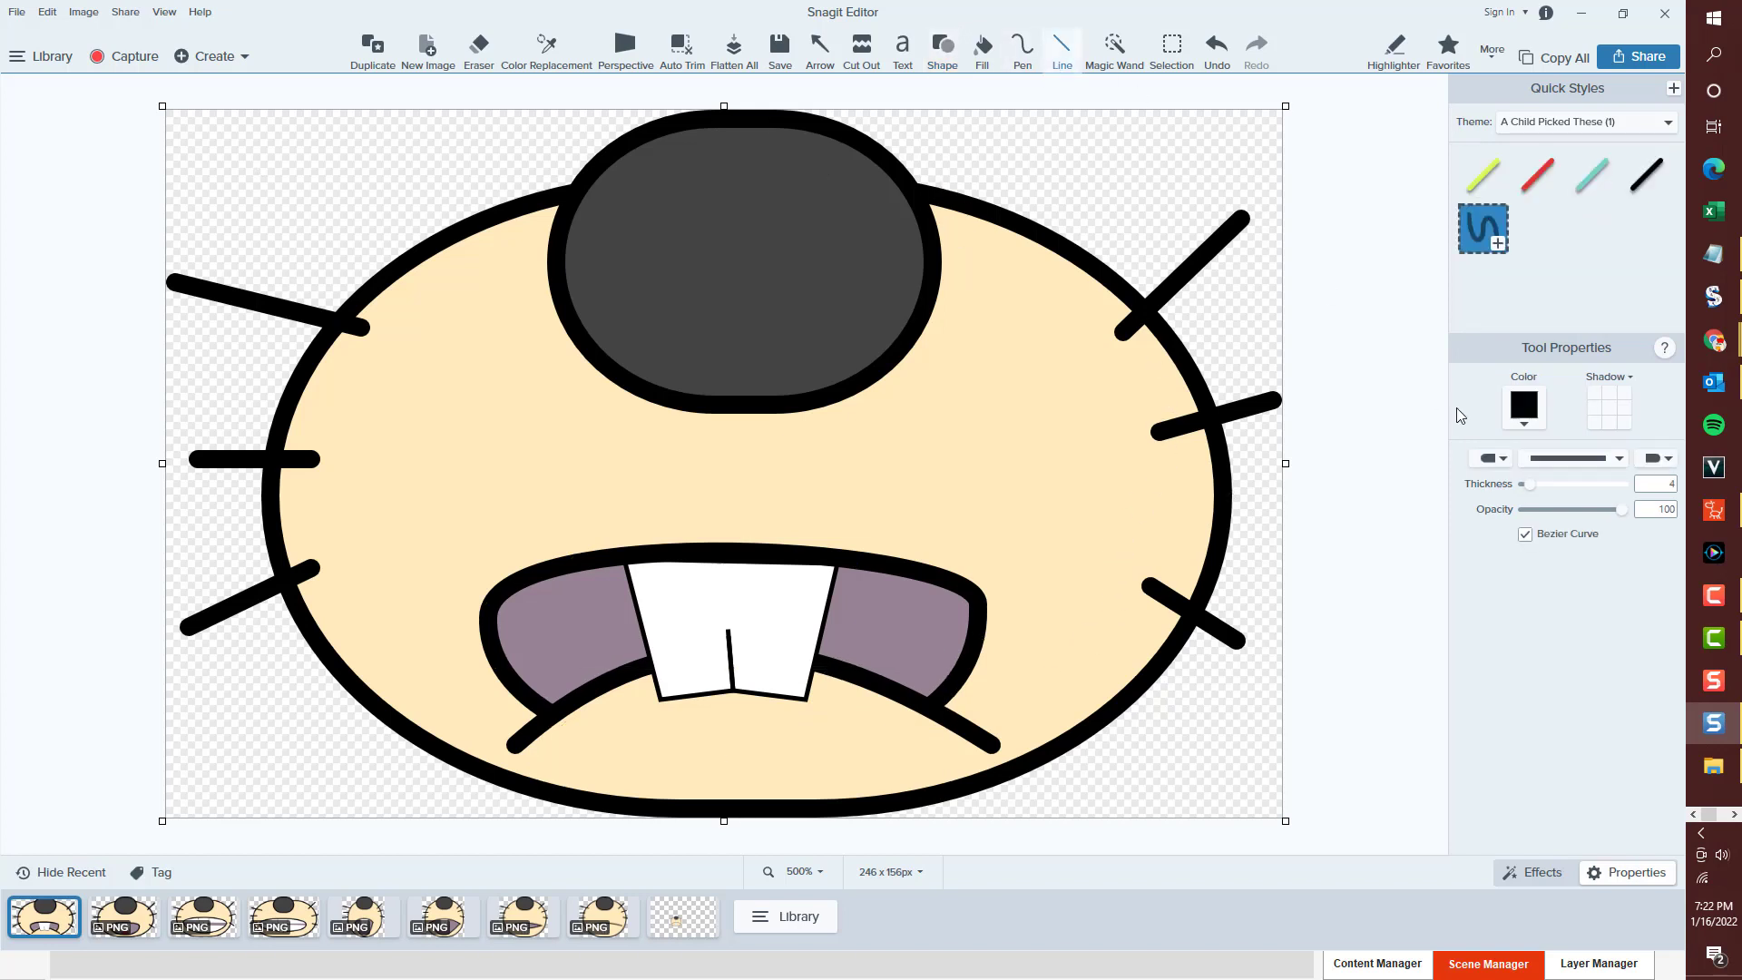
drag(1514, 487, 1462, 480)
mouse_move(648, 766)
mouse_down()
mouse_move(673, 713)
mouse_move(717, 725)
mouse_move(637, 741)
mouse_move(736, 701)
mouse_up()
click(1526, 537)
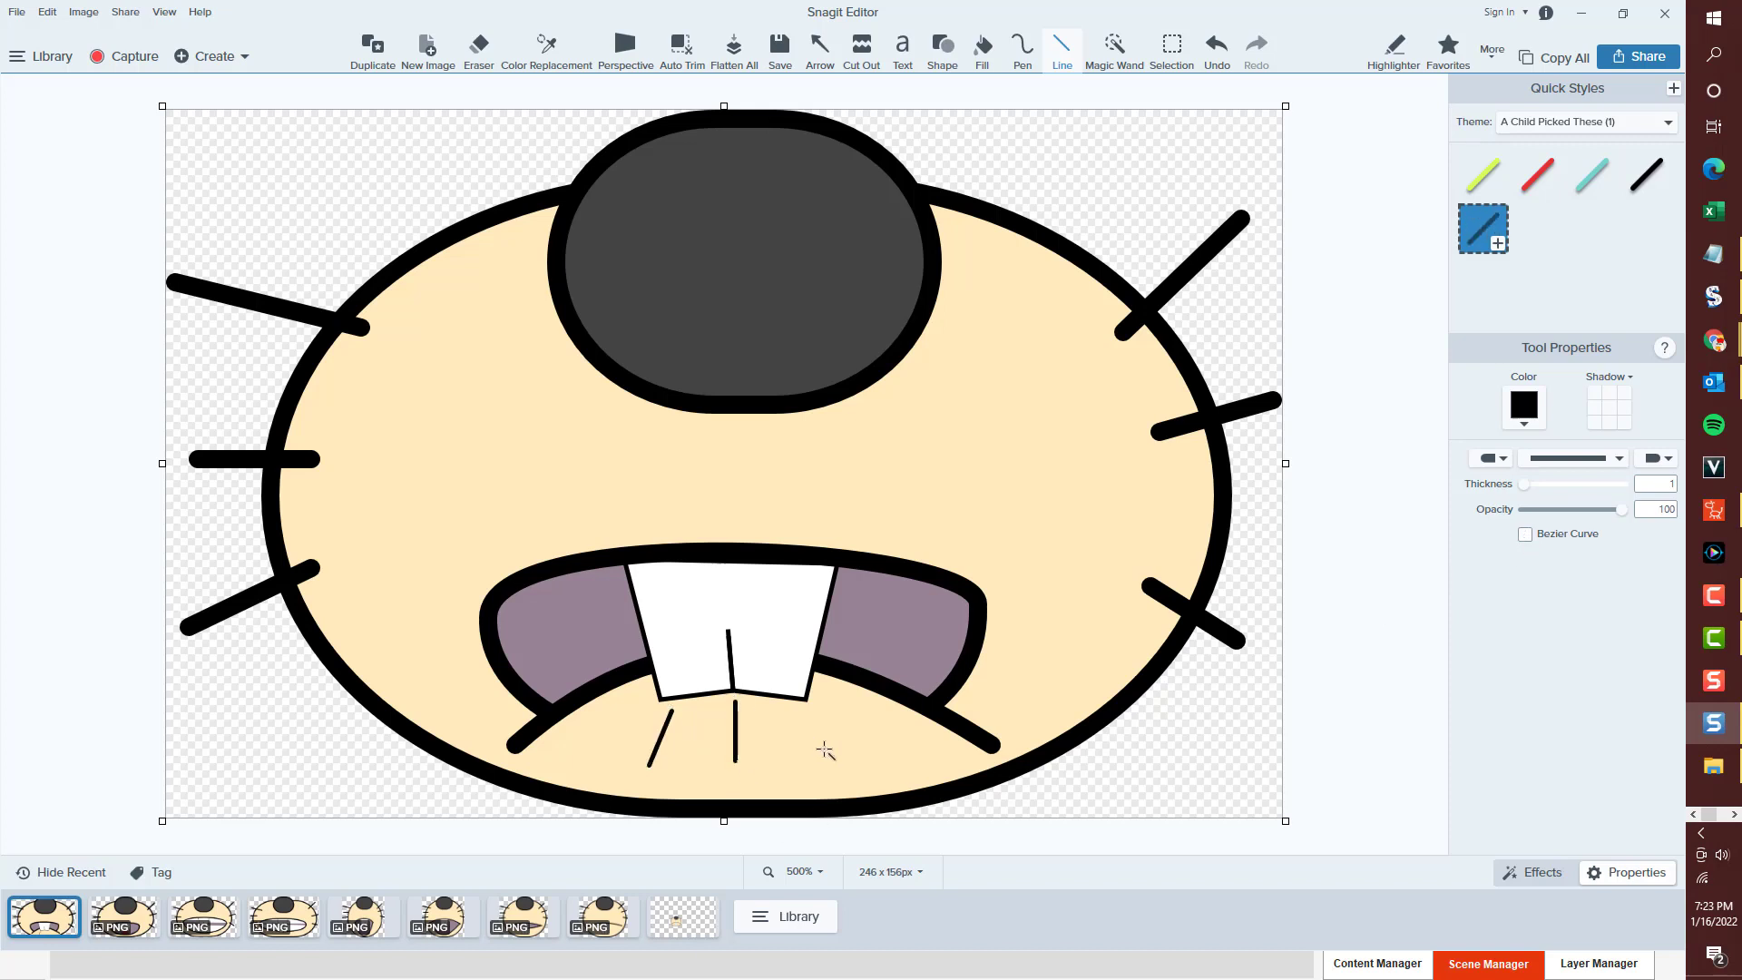
drag(812, 757, 780, 706)
Save the mouth image with the three breath lines as a PNG in the Mouth folder.
click(781, 50)
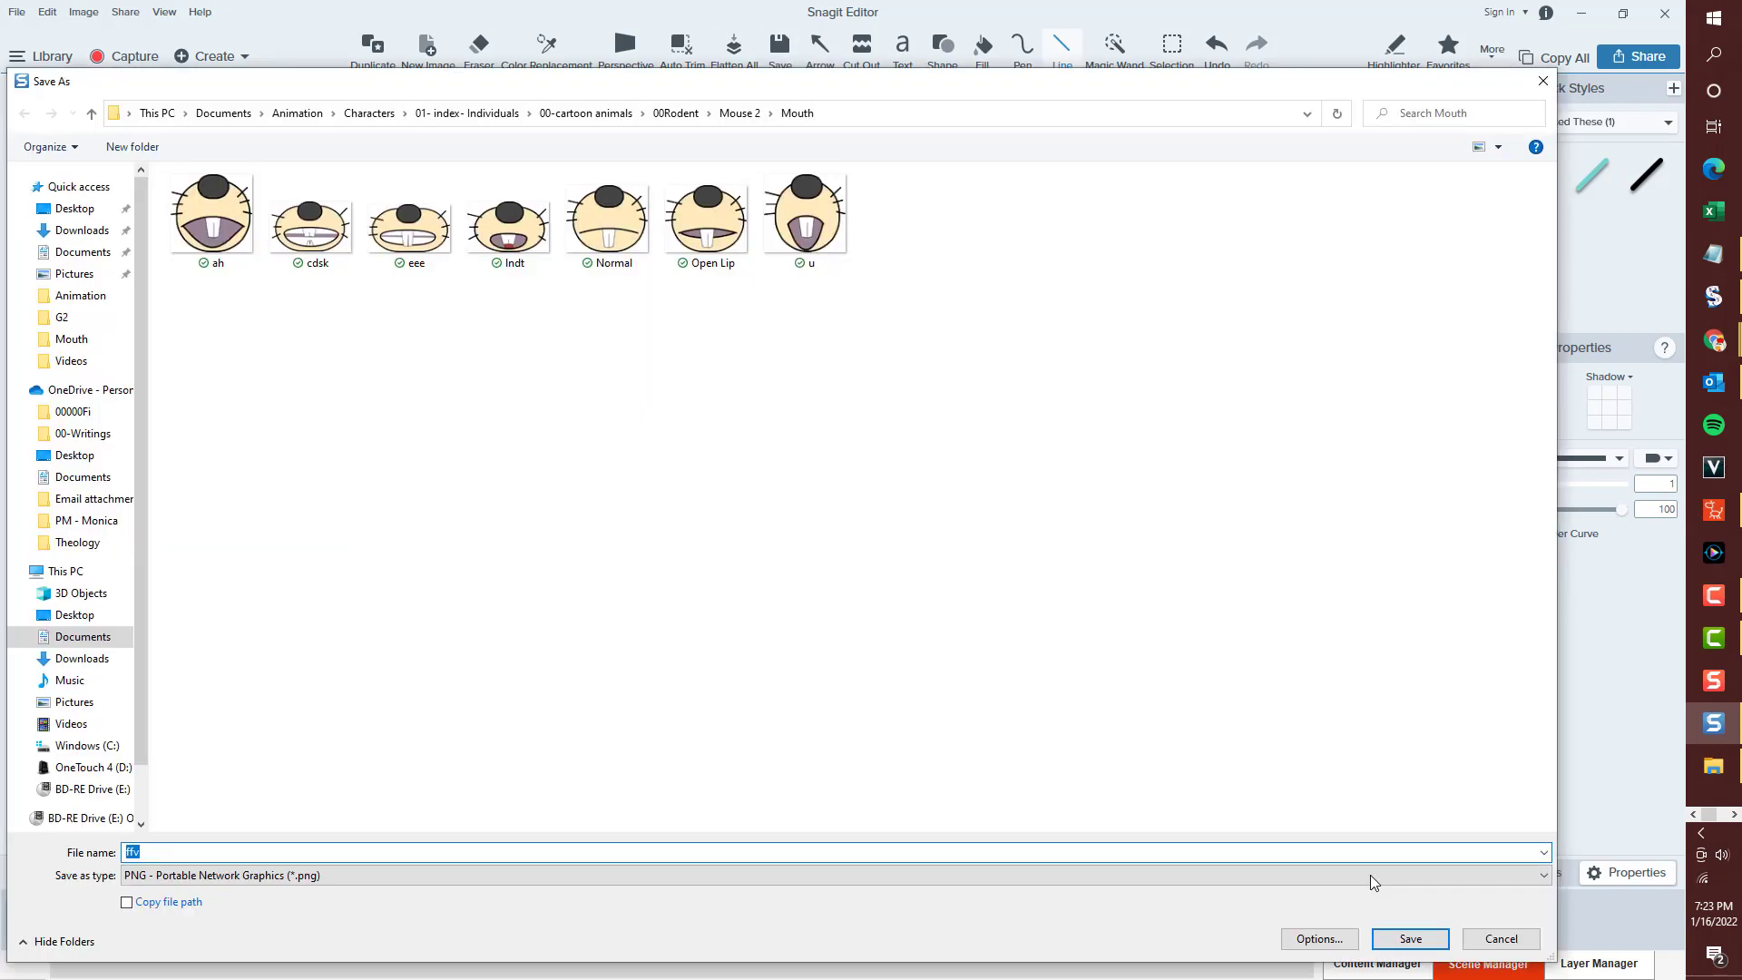
click(1385, 943)
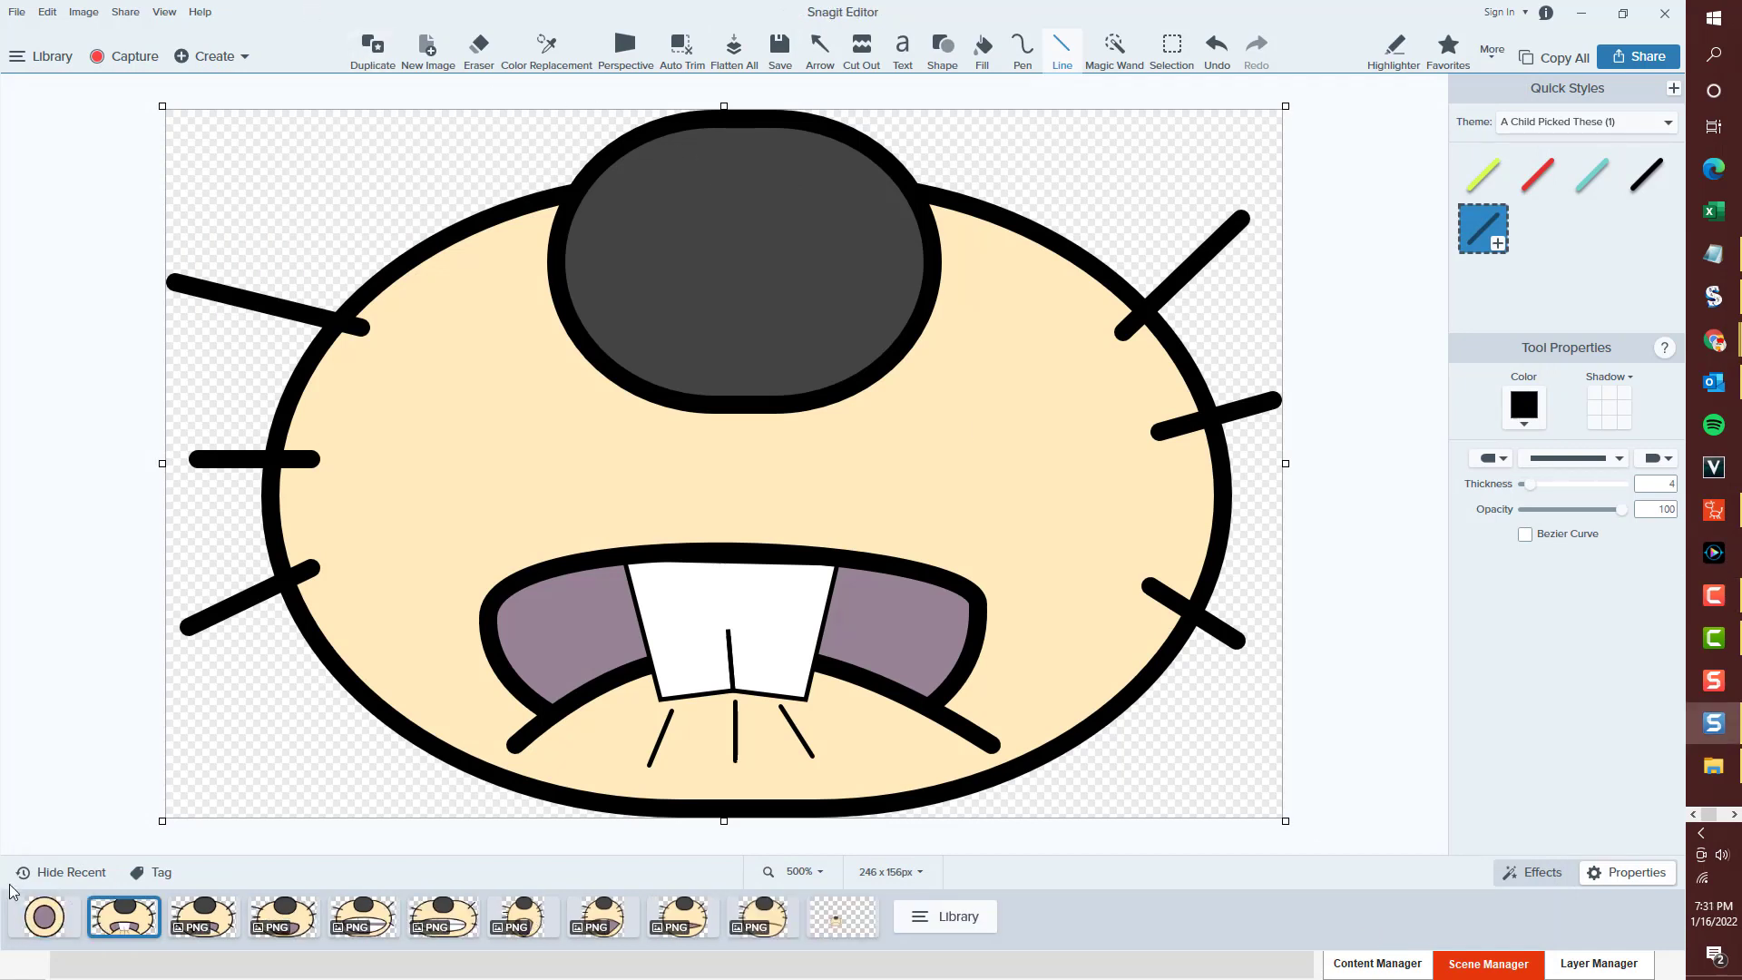
Open the round mouth image, return to the muzzle image and narrow the muzzle shape from both sides.
click(45, 923)
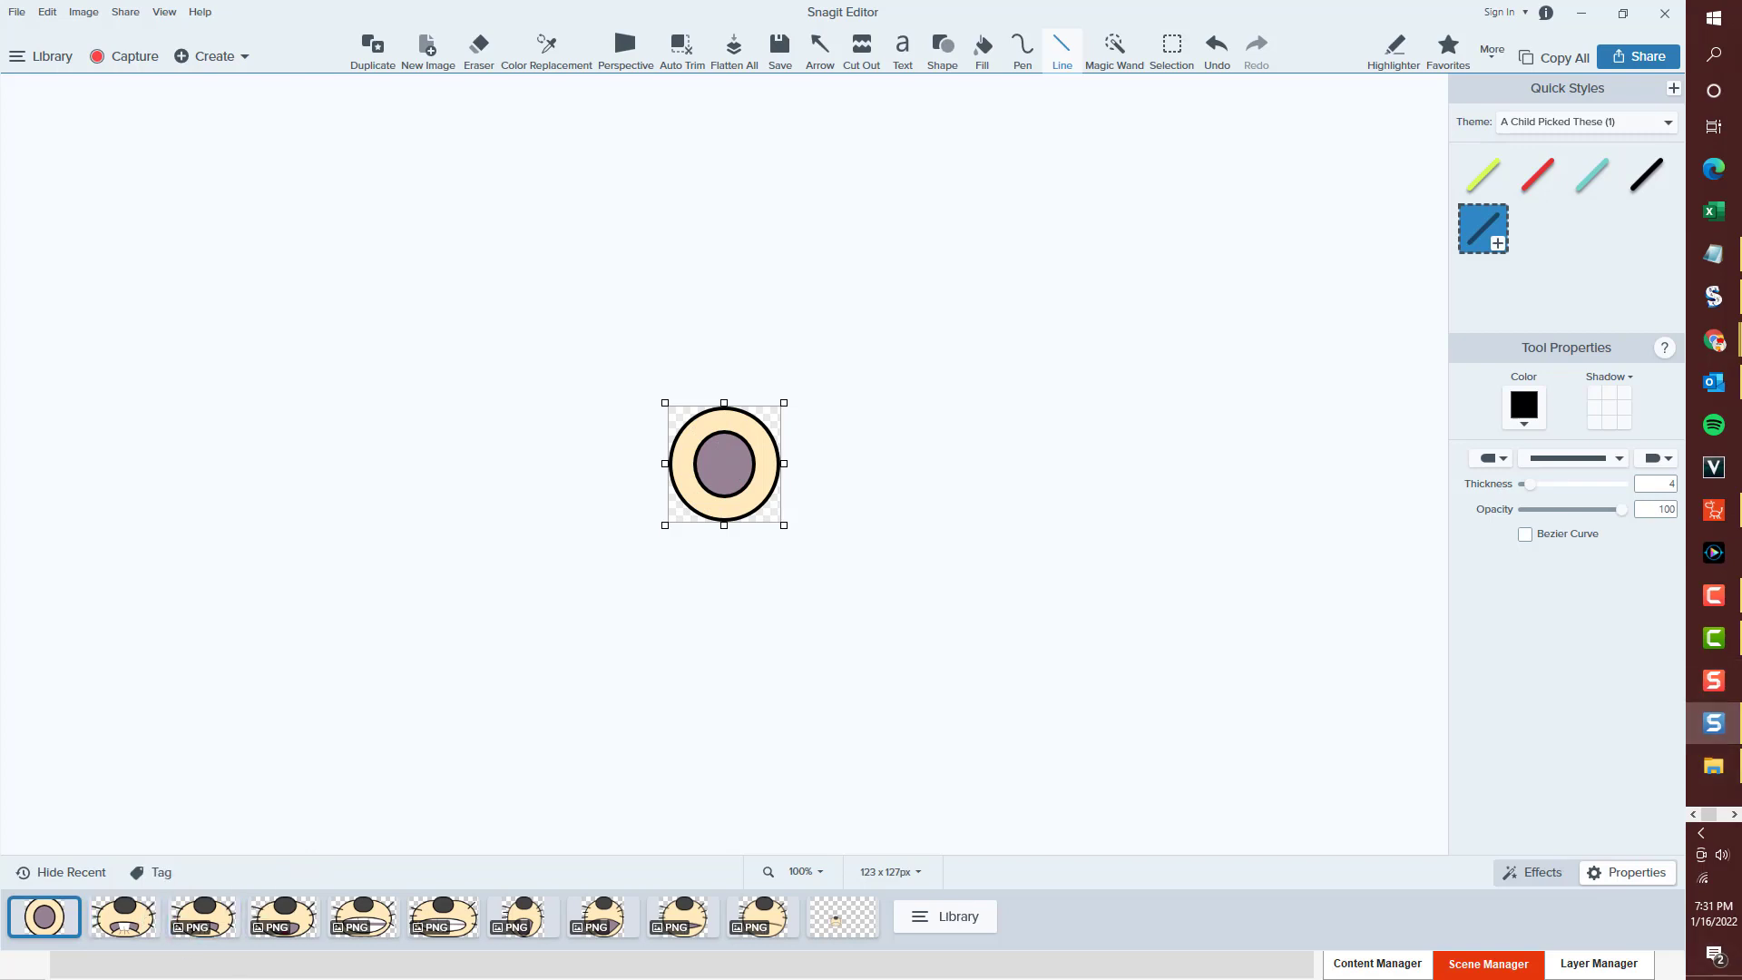
click(123, 916)
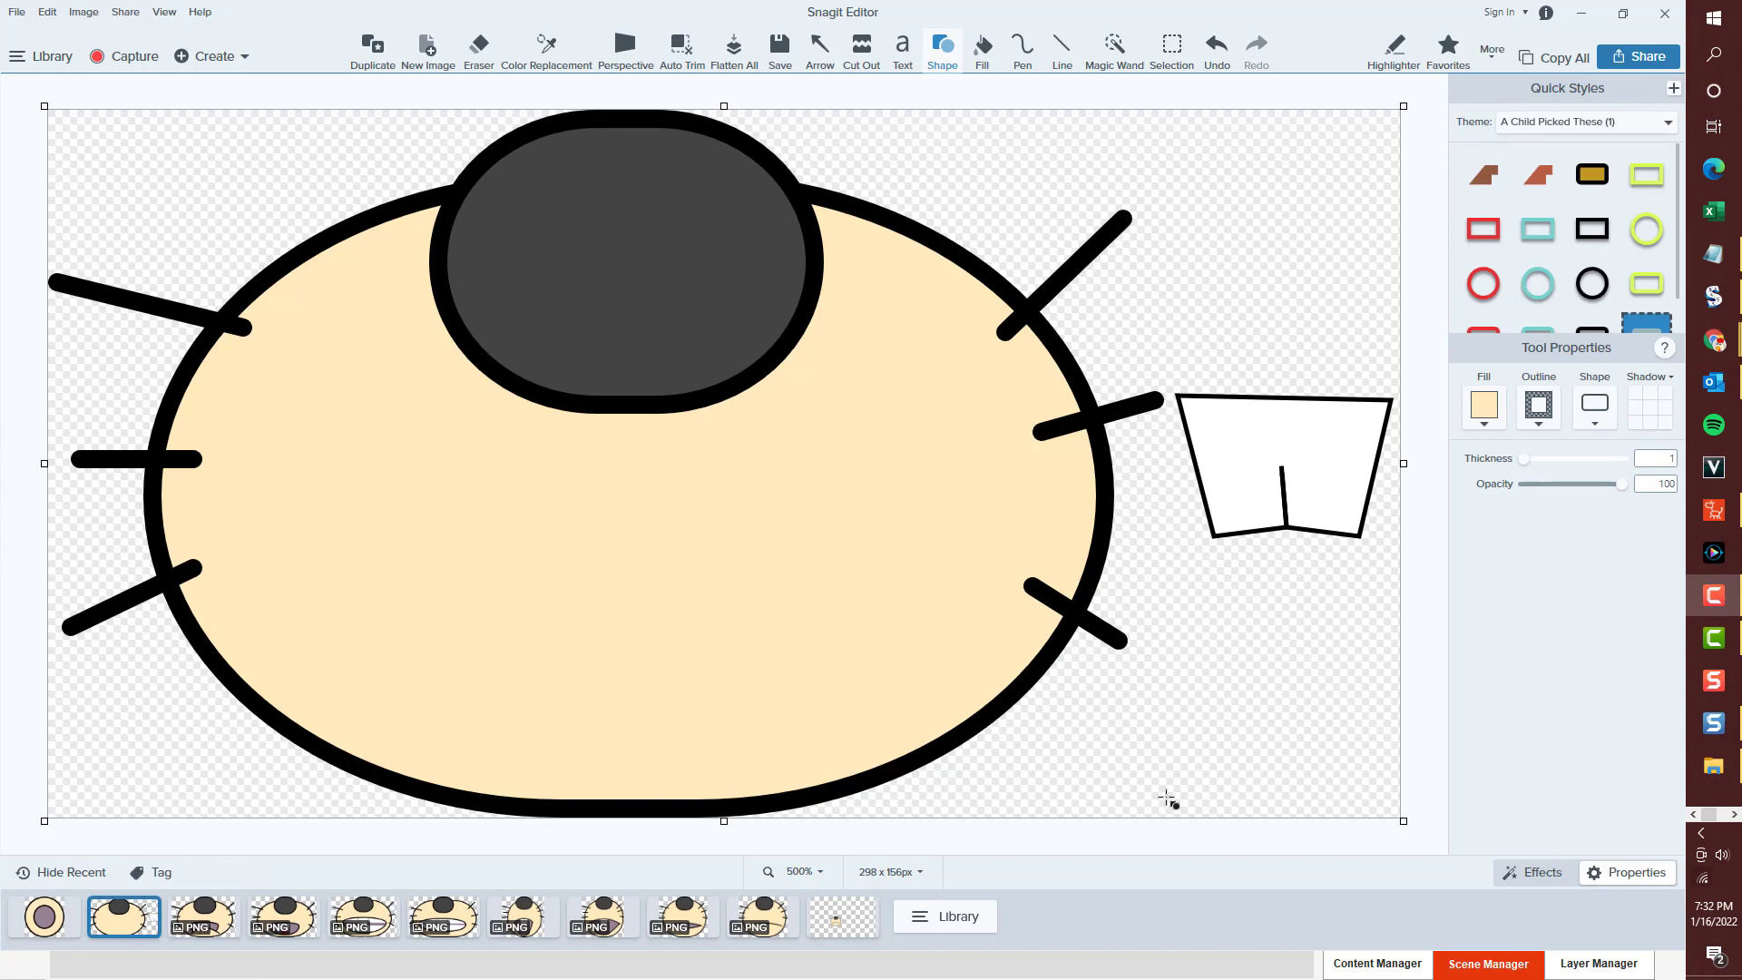
click(590, 594)
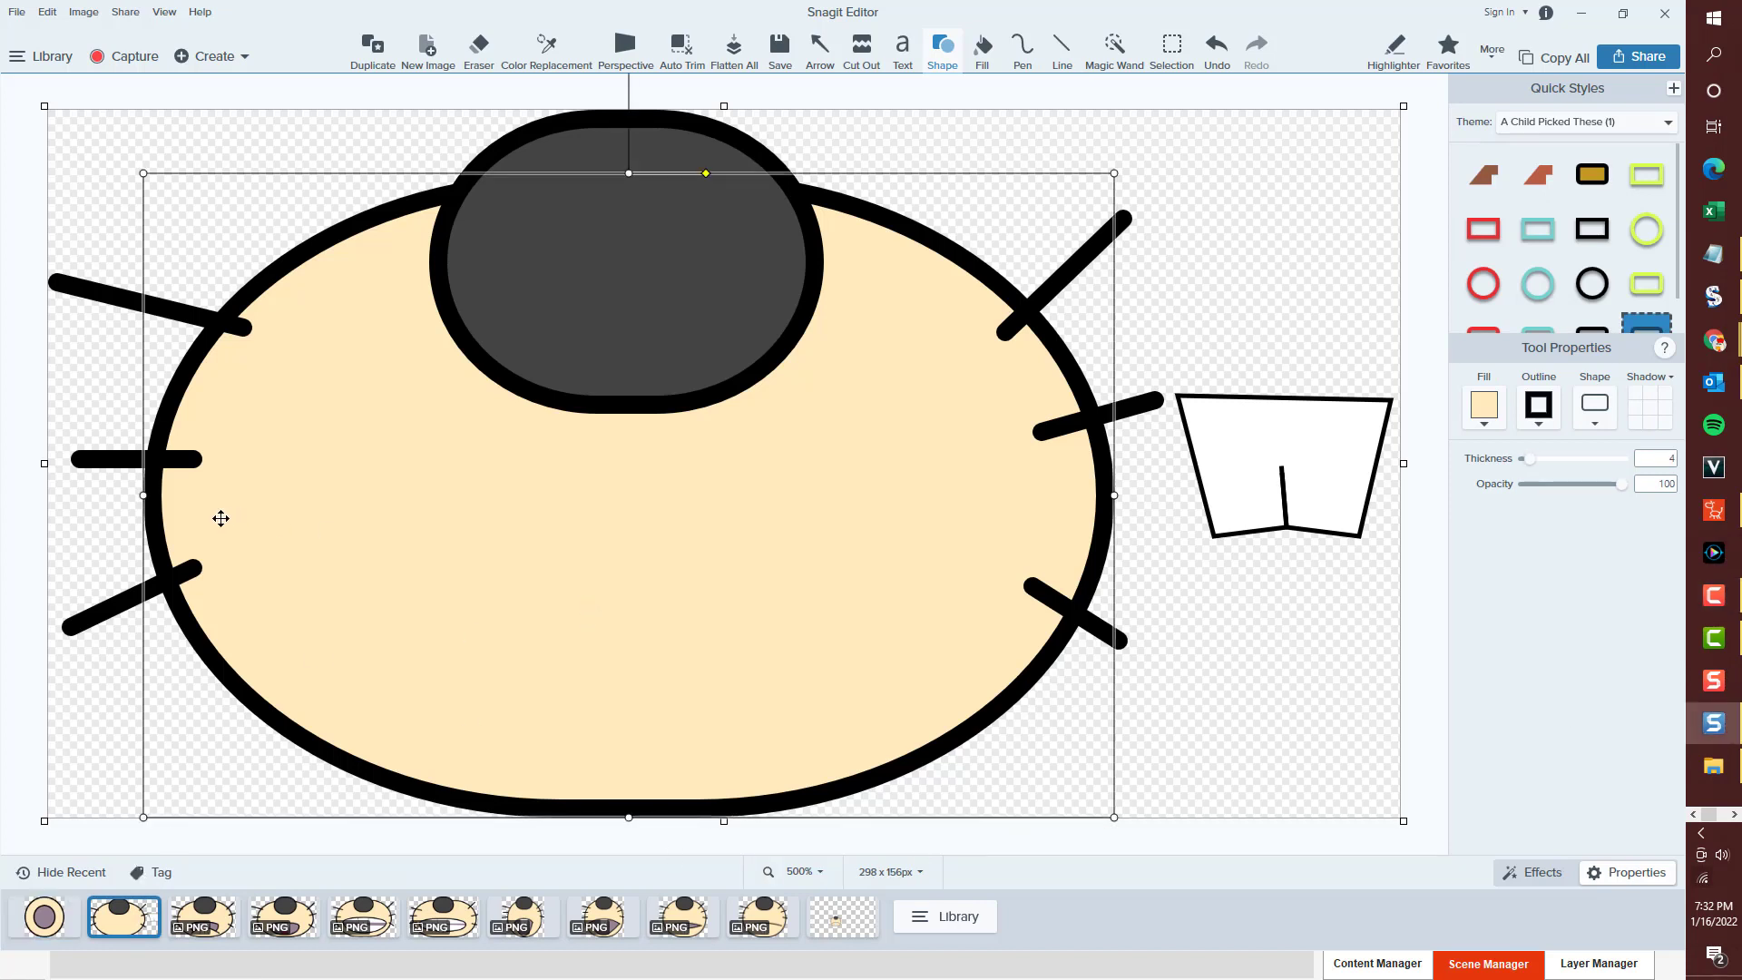
drag(140, 497, 248, 495)
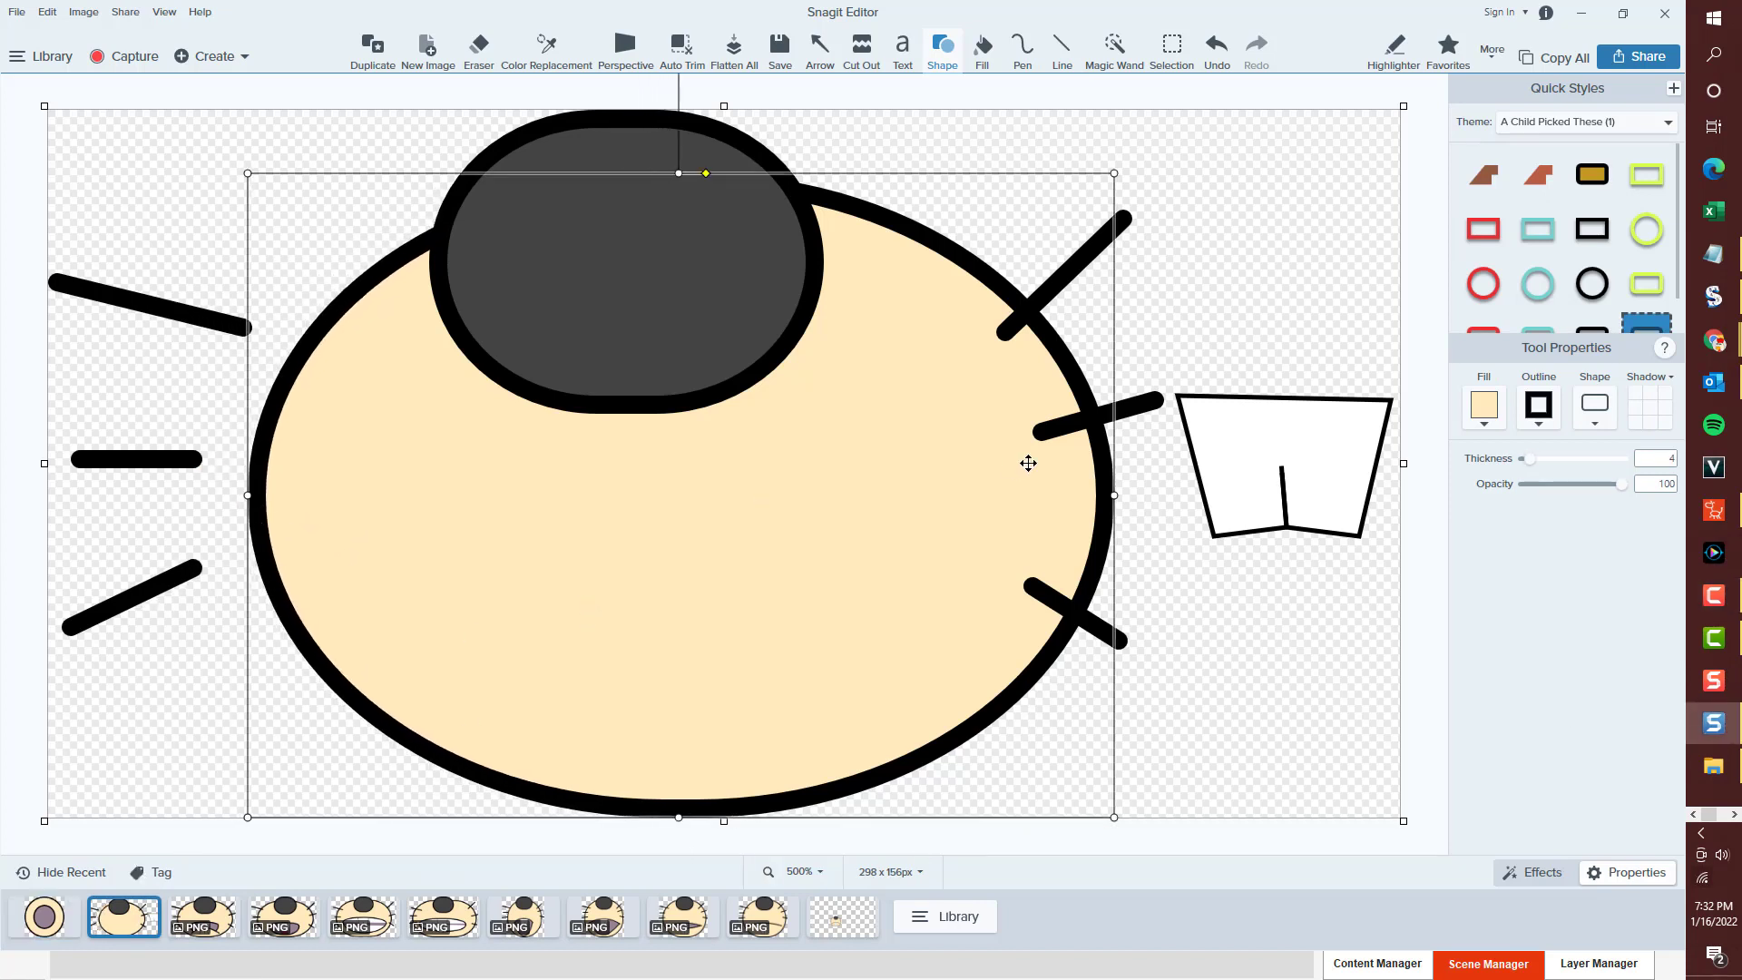
drag(1115, 493, 1011, 494)
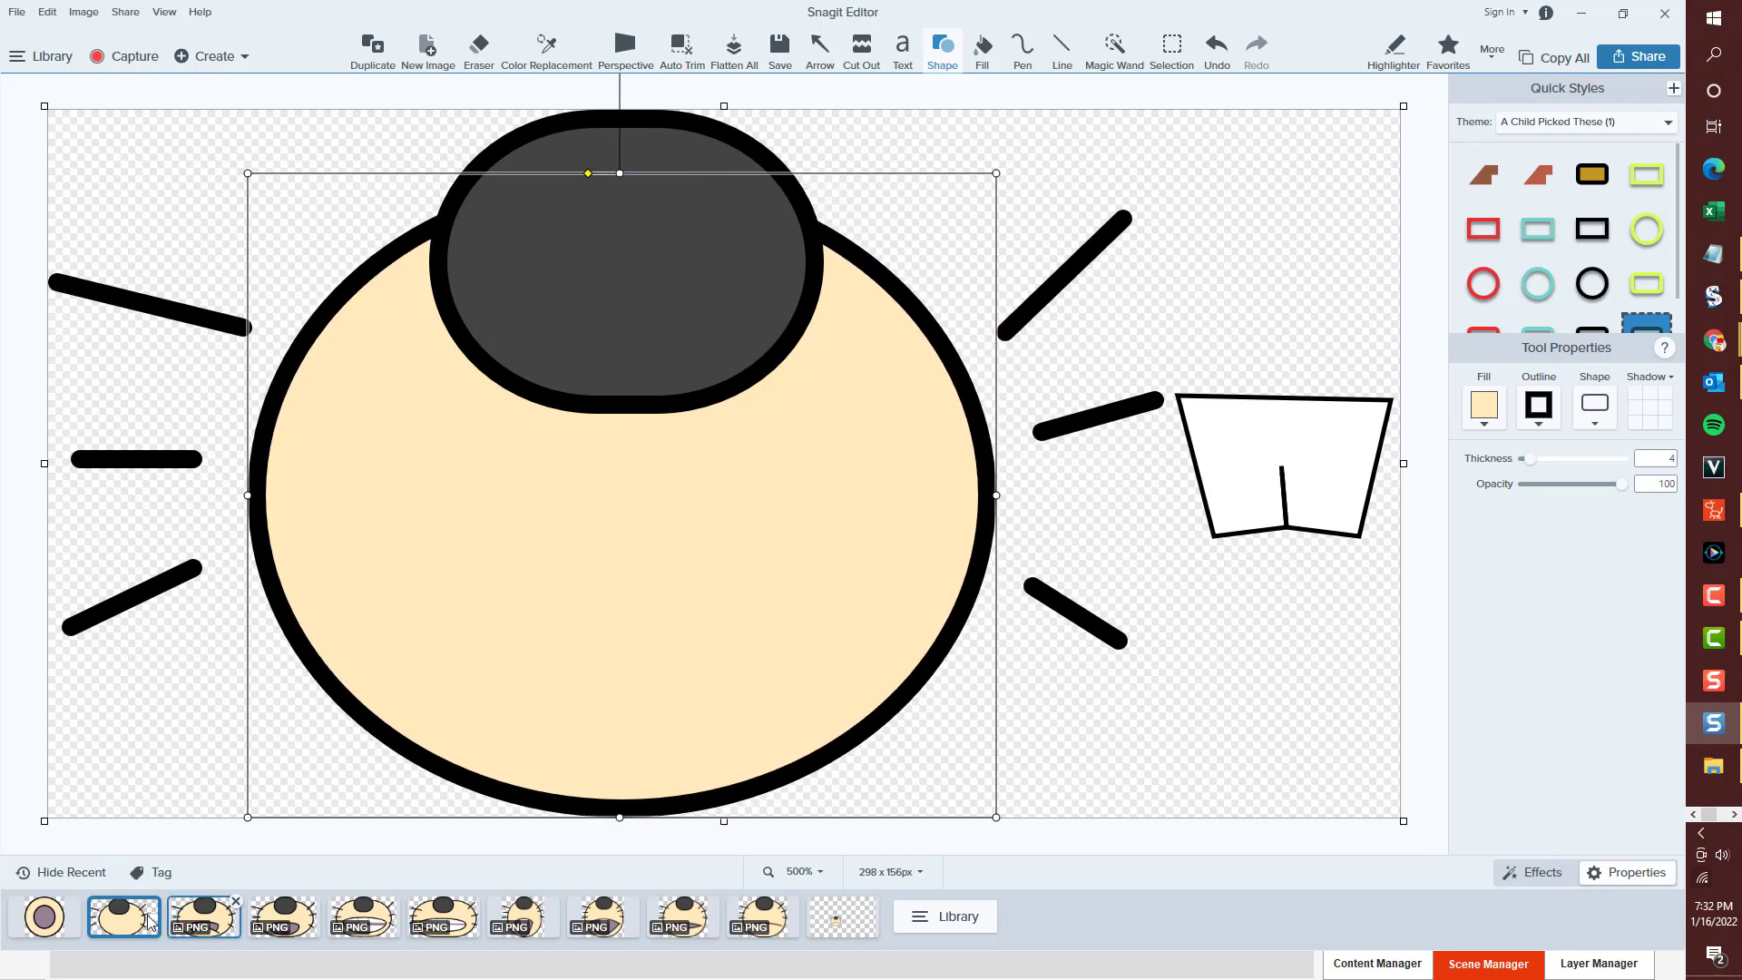
Paste the round mouth image onto the muzzle canvas, shrink it to about half size and center it below the nose.
key(ctrl+v)
click(1170, 45)
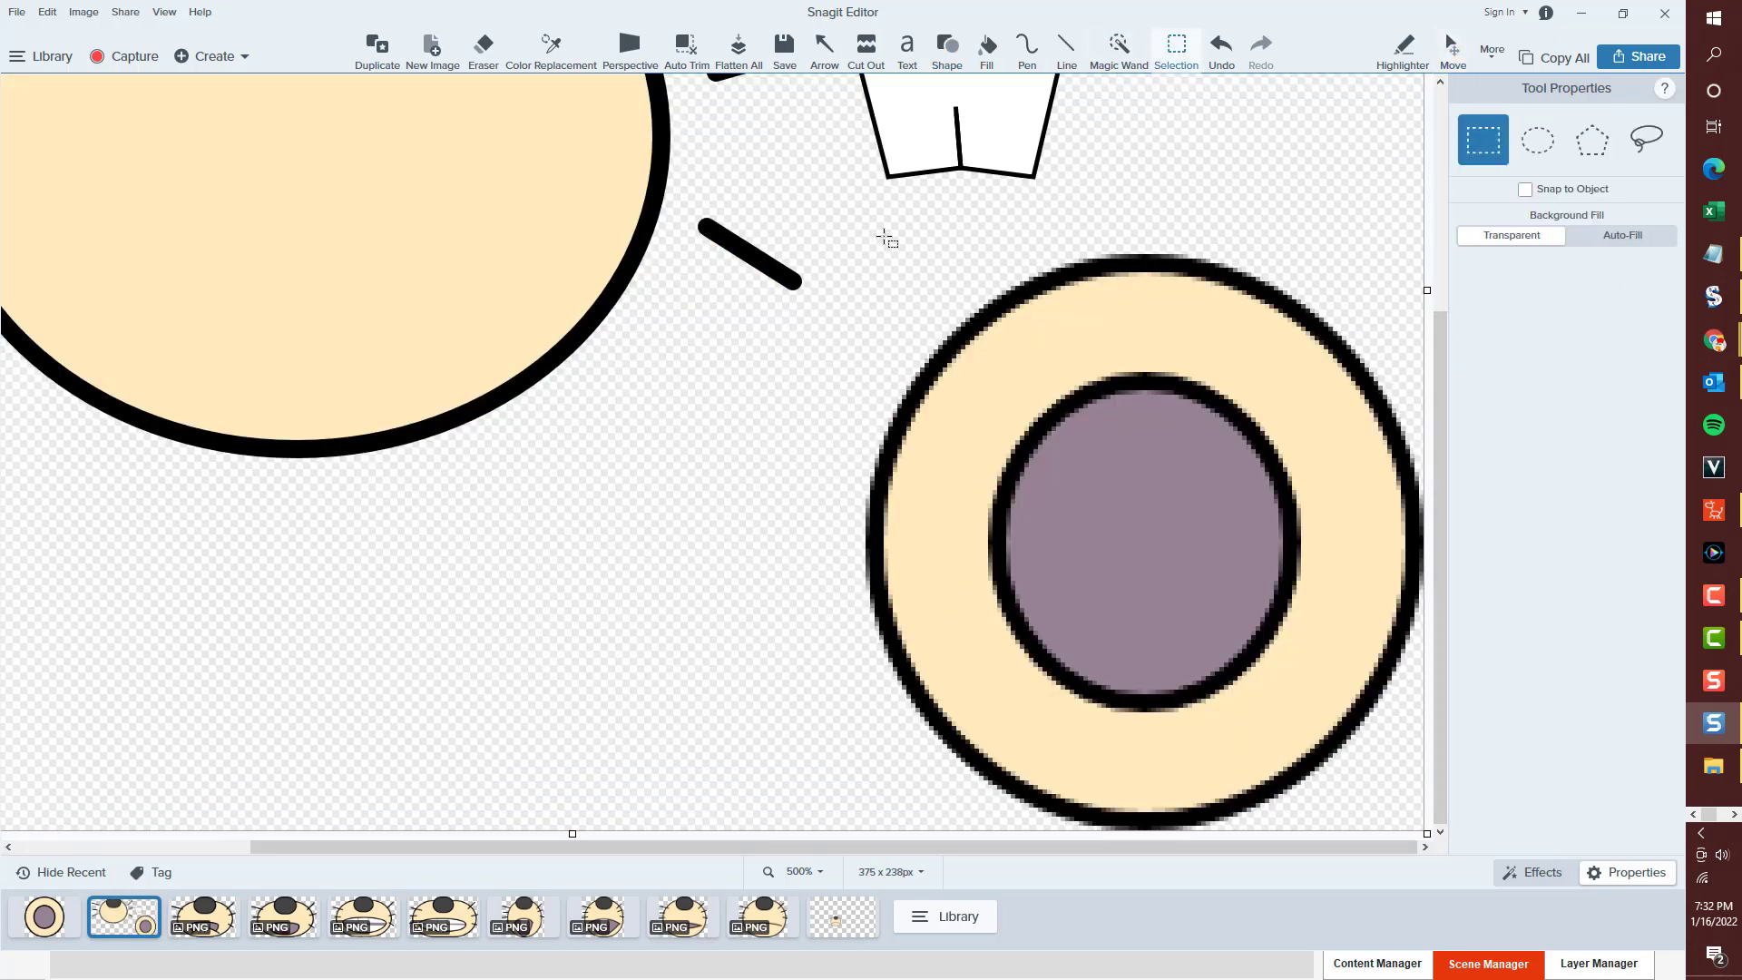
click(1538, 139)
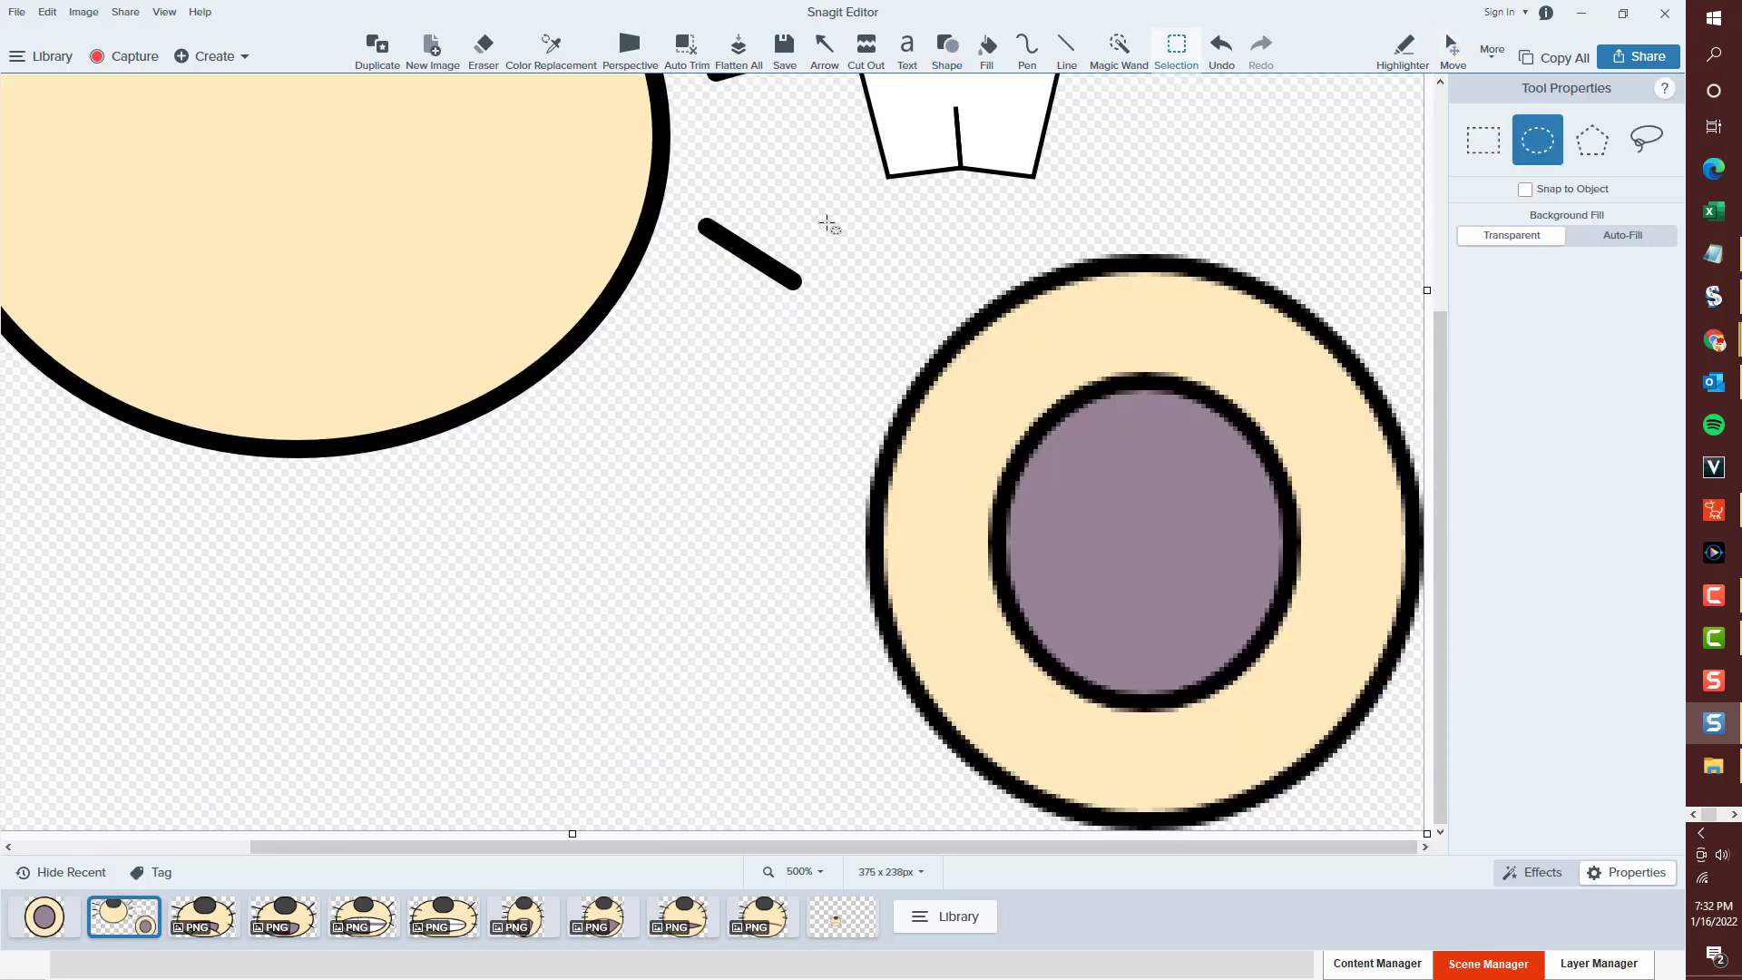
key(ctrl+z)
scroll(907, 291, up, 1)
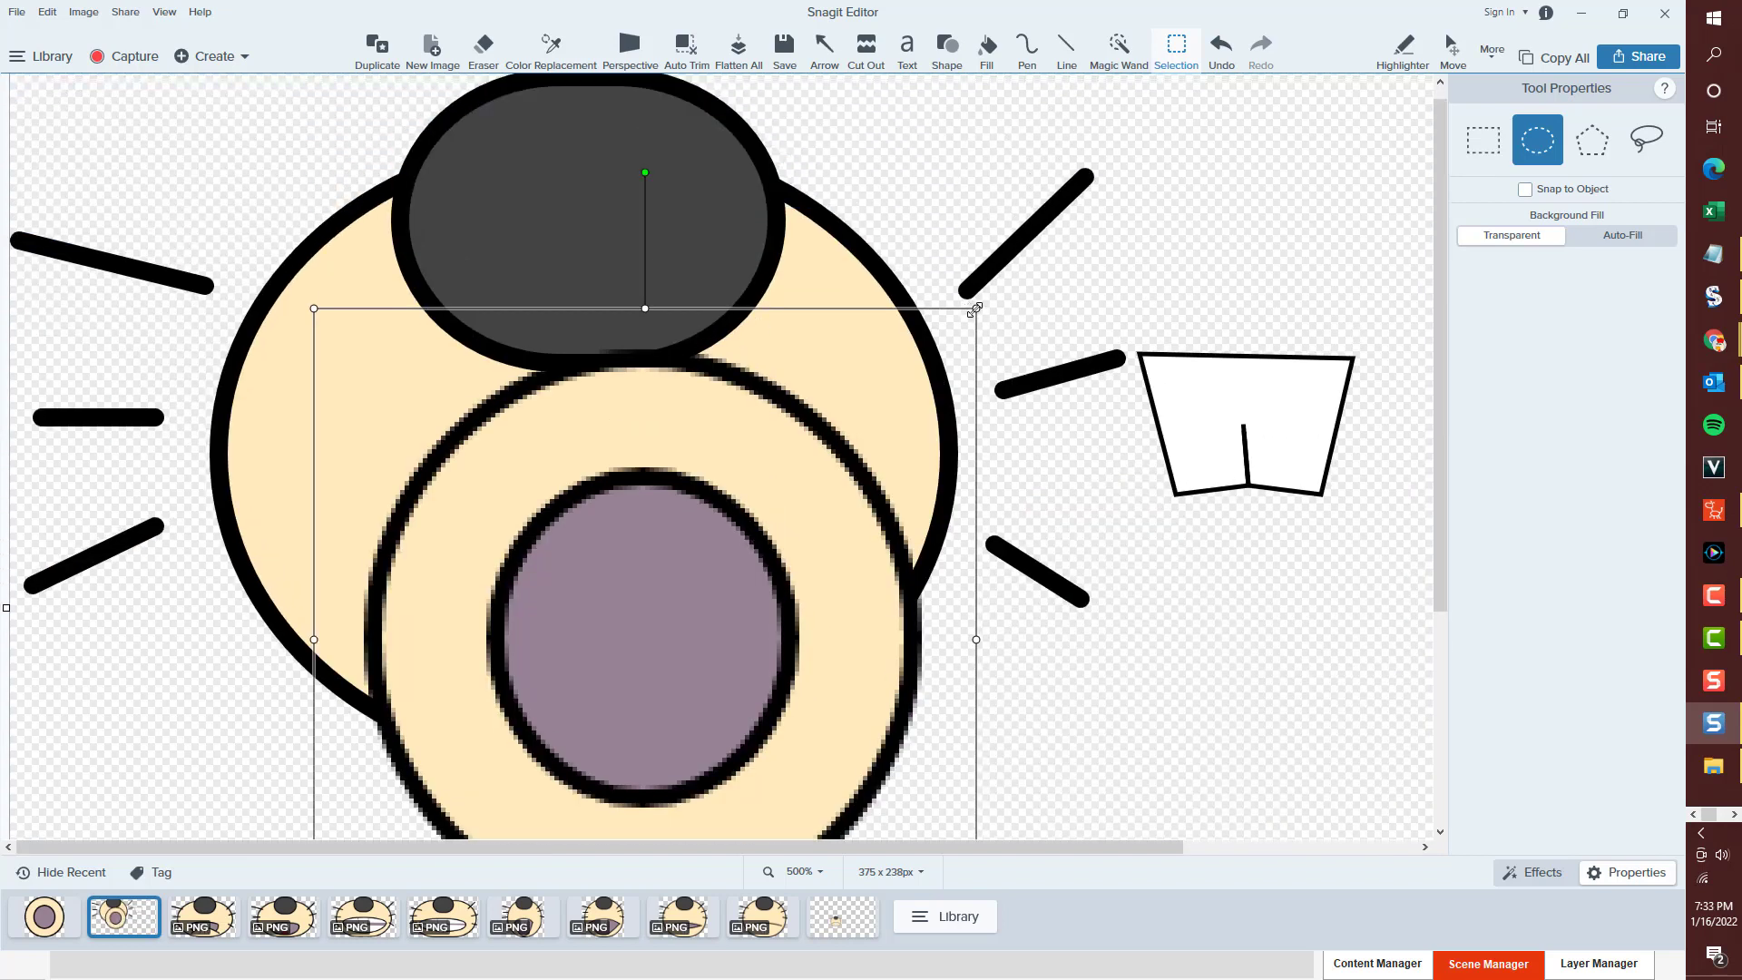
drag(975, 309, 612, 642)
drag(431, 750, 547, 557)
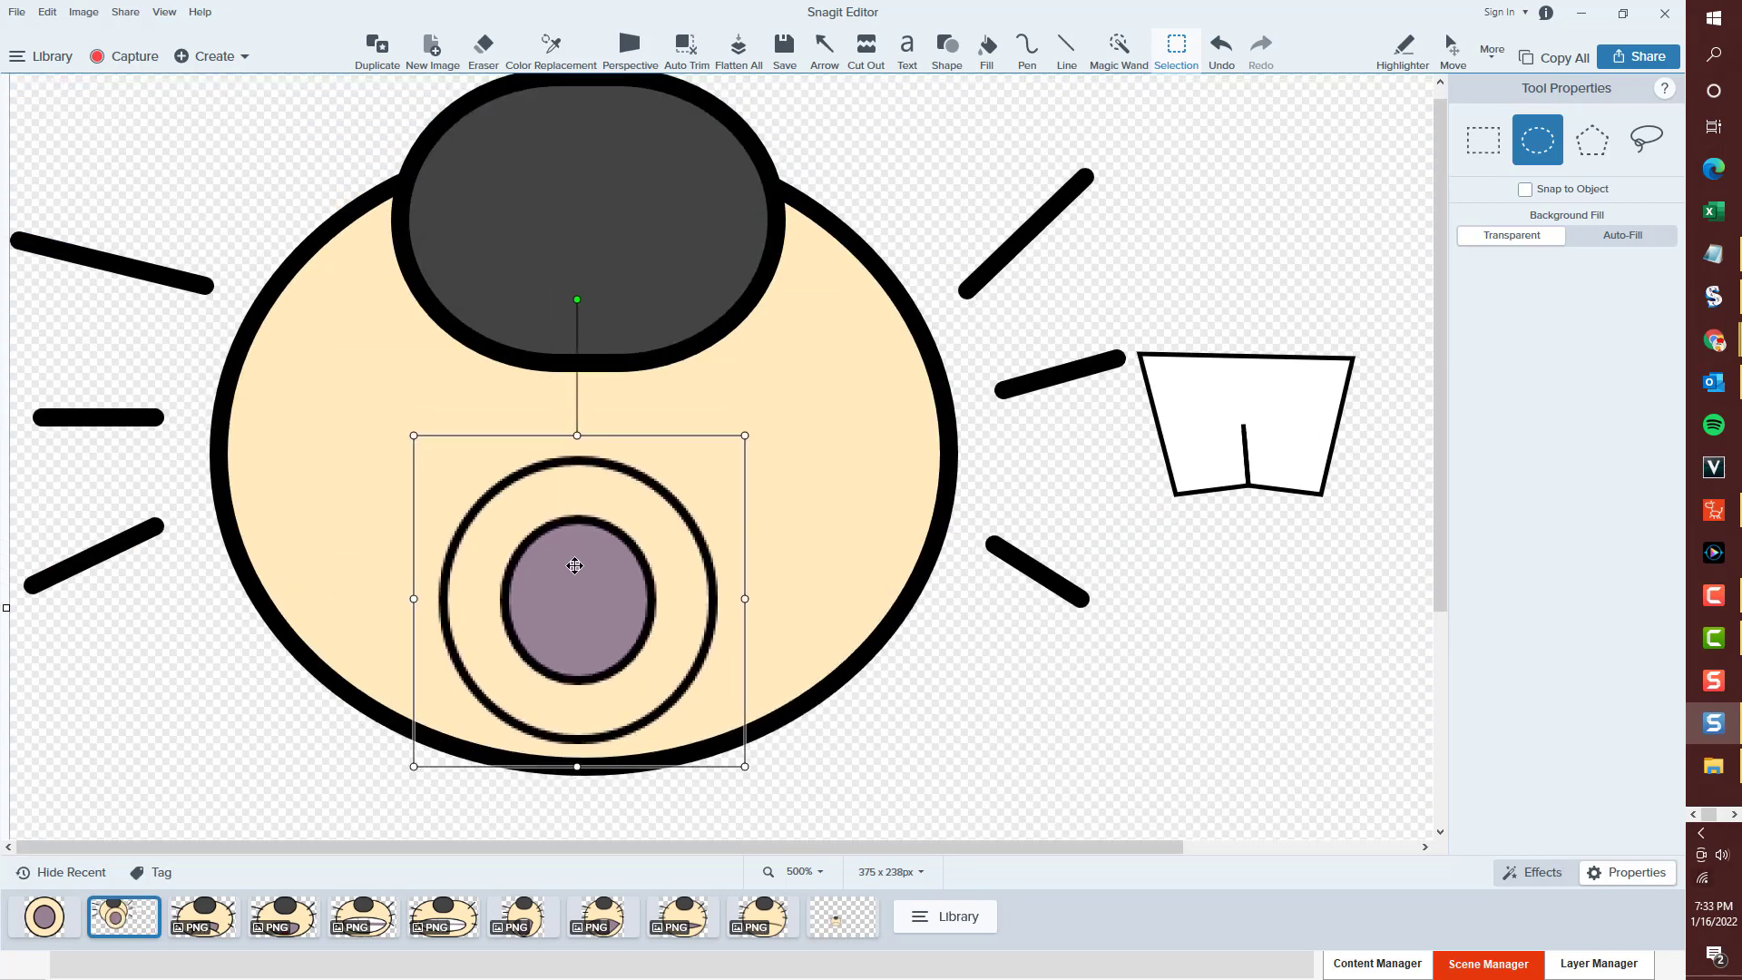
Delete the spare front teeth beside the muzzle and move the three right-hand whiskers inward onto the muzzle's outline.
click(1253, 390)
key(Delete)
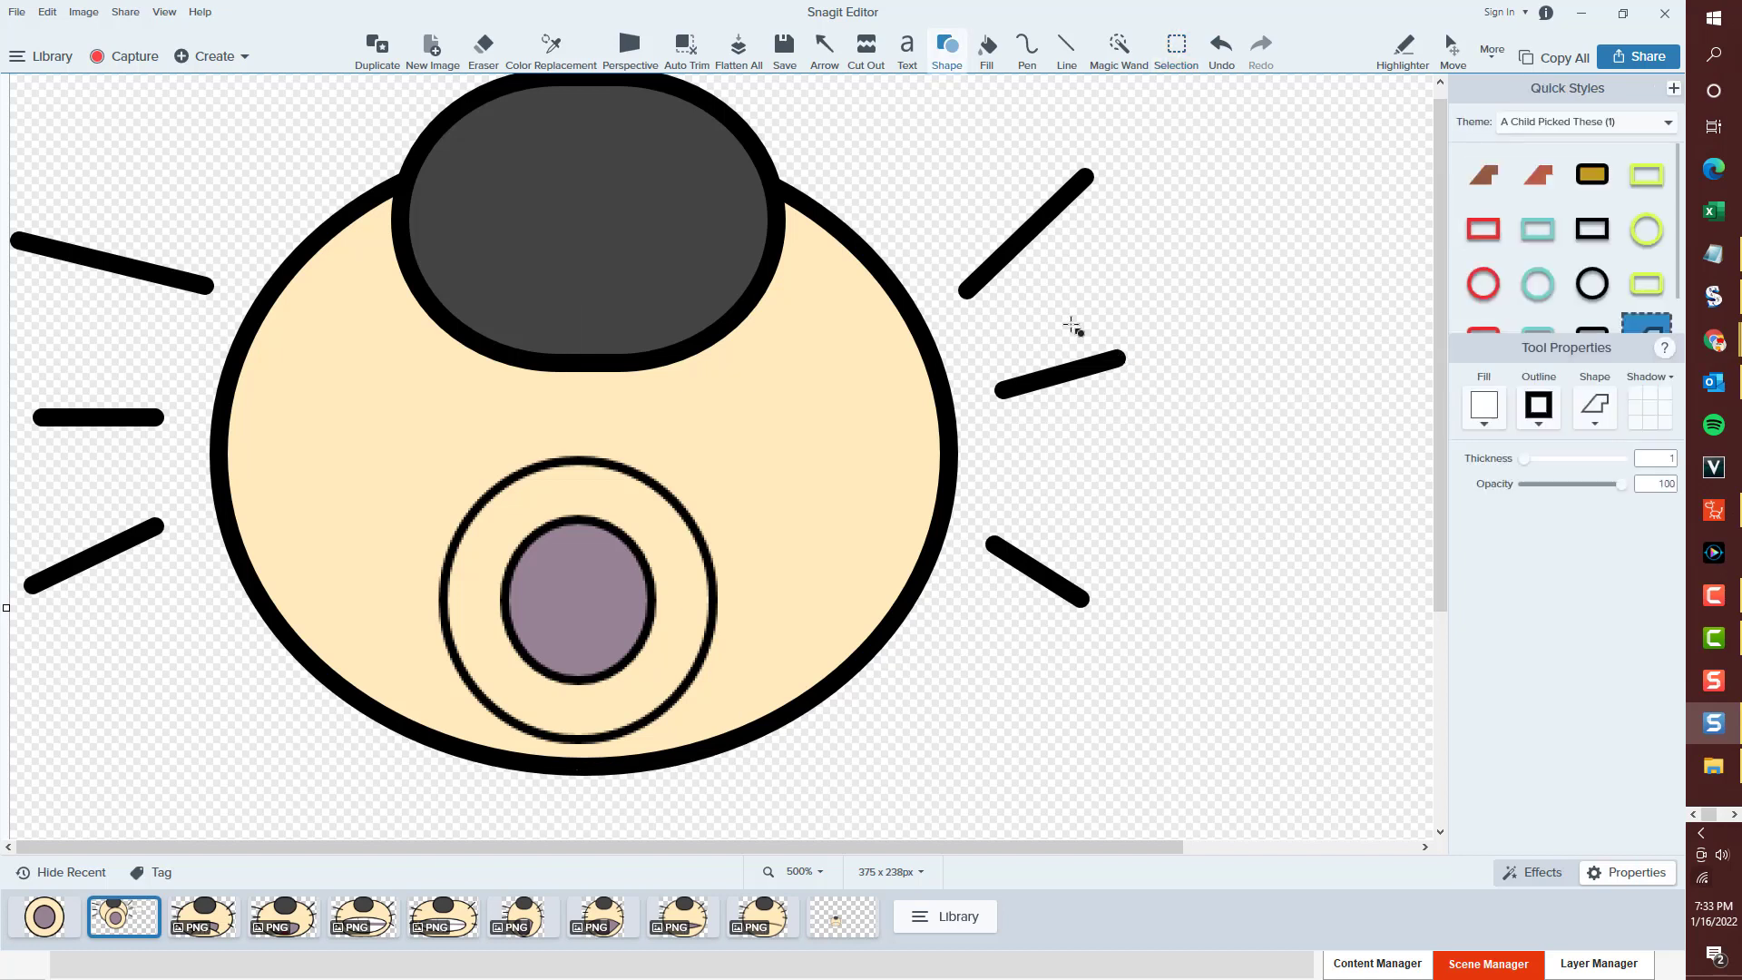
click(1027, 245)
drag(1027, 245, 881, 247)
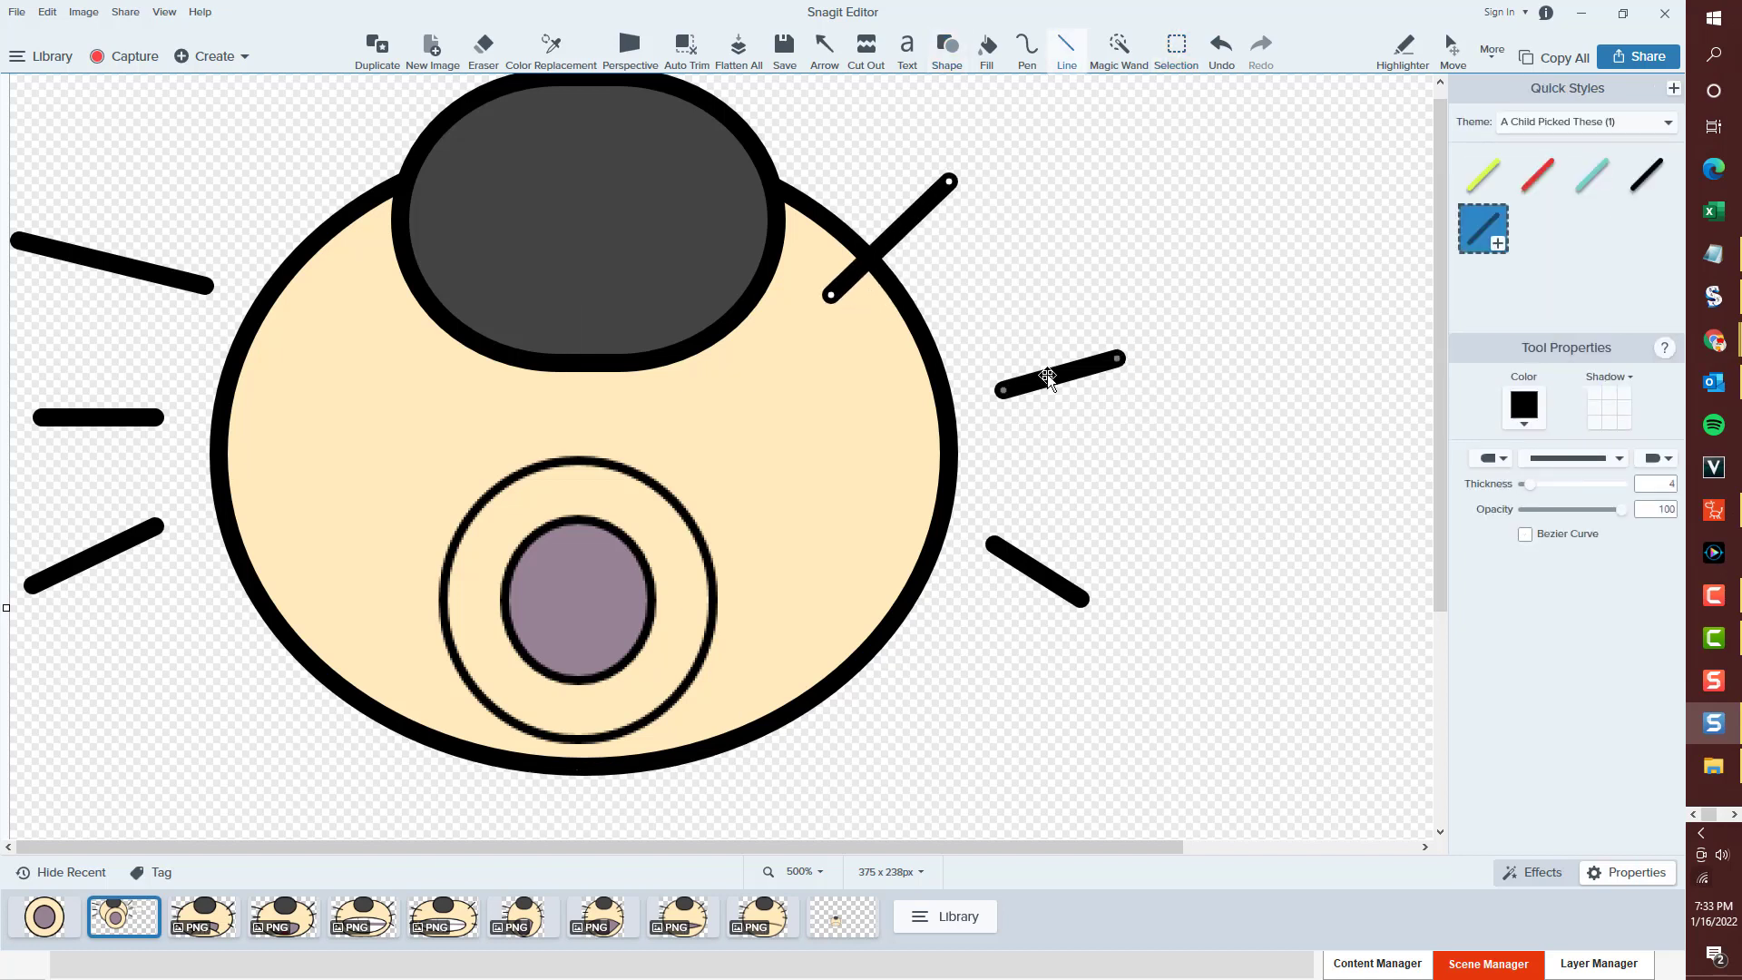
drag(1057, 375, 948, 380)
drag(1039, 569, 934, 541)
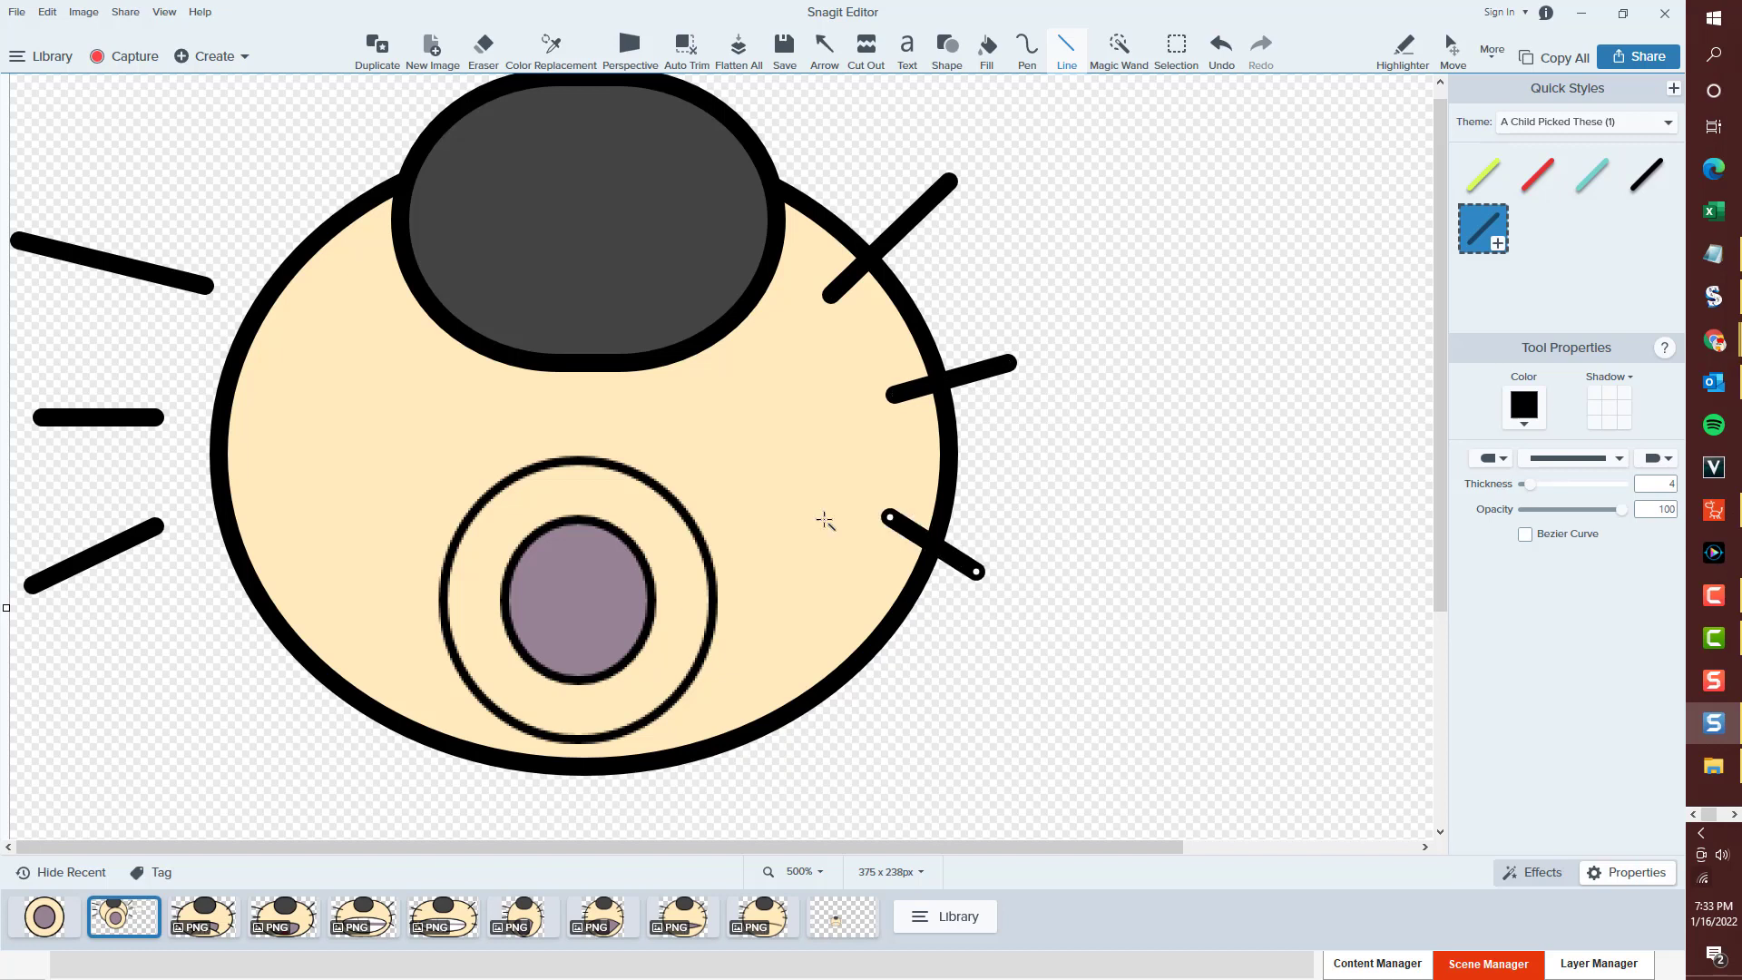
Move the three left-hand whiskers inward so they cross the narrowed muzzle's outline.
click(194, 272)
drag(191, 276, 306, 326)
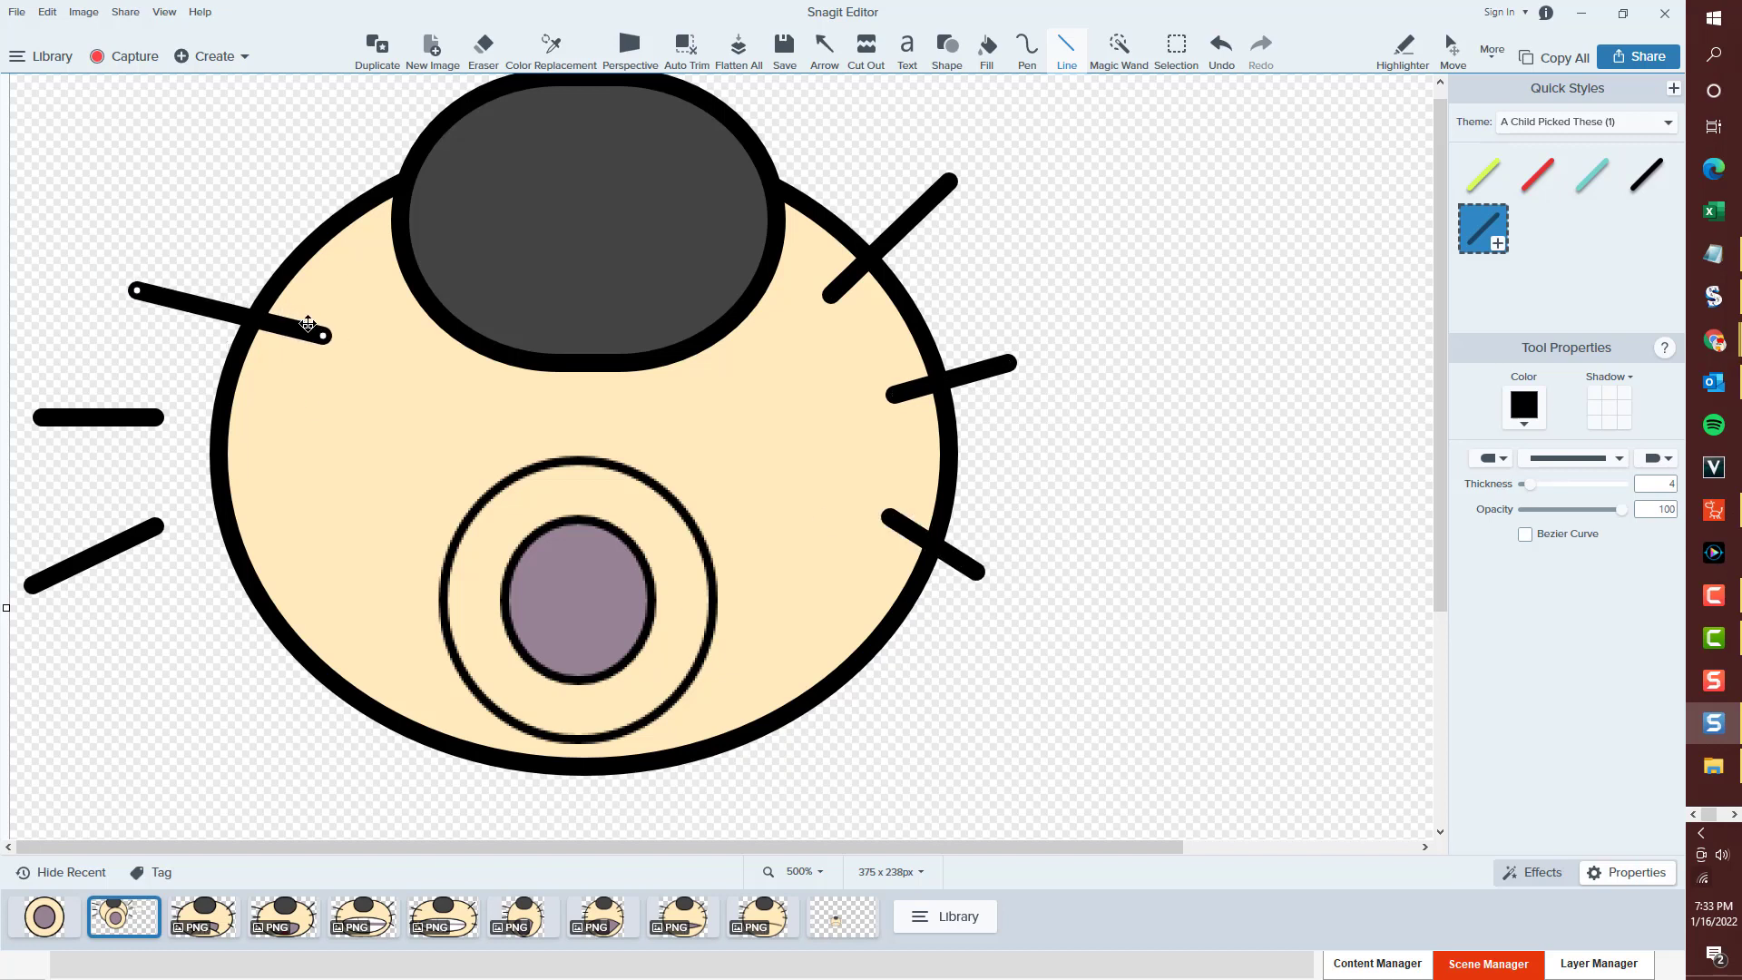
drag(109, 418, 284, 443)
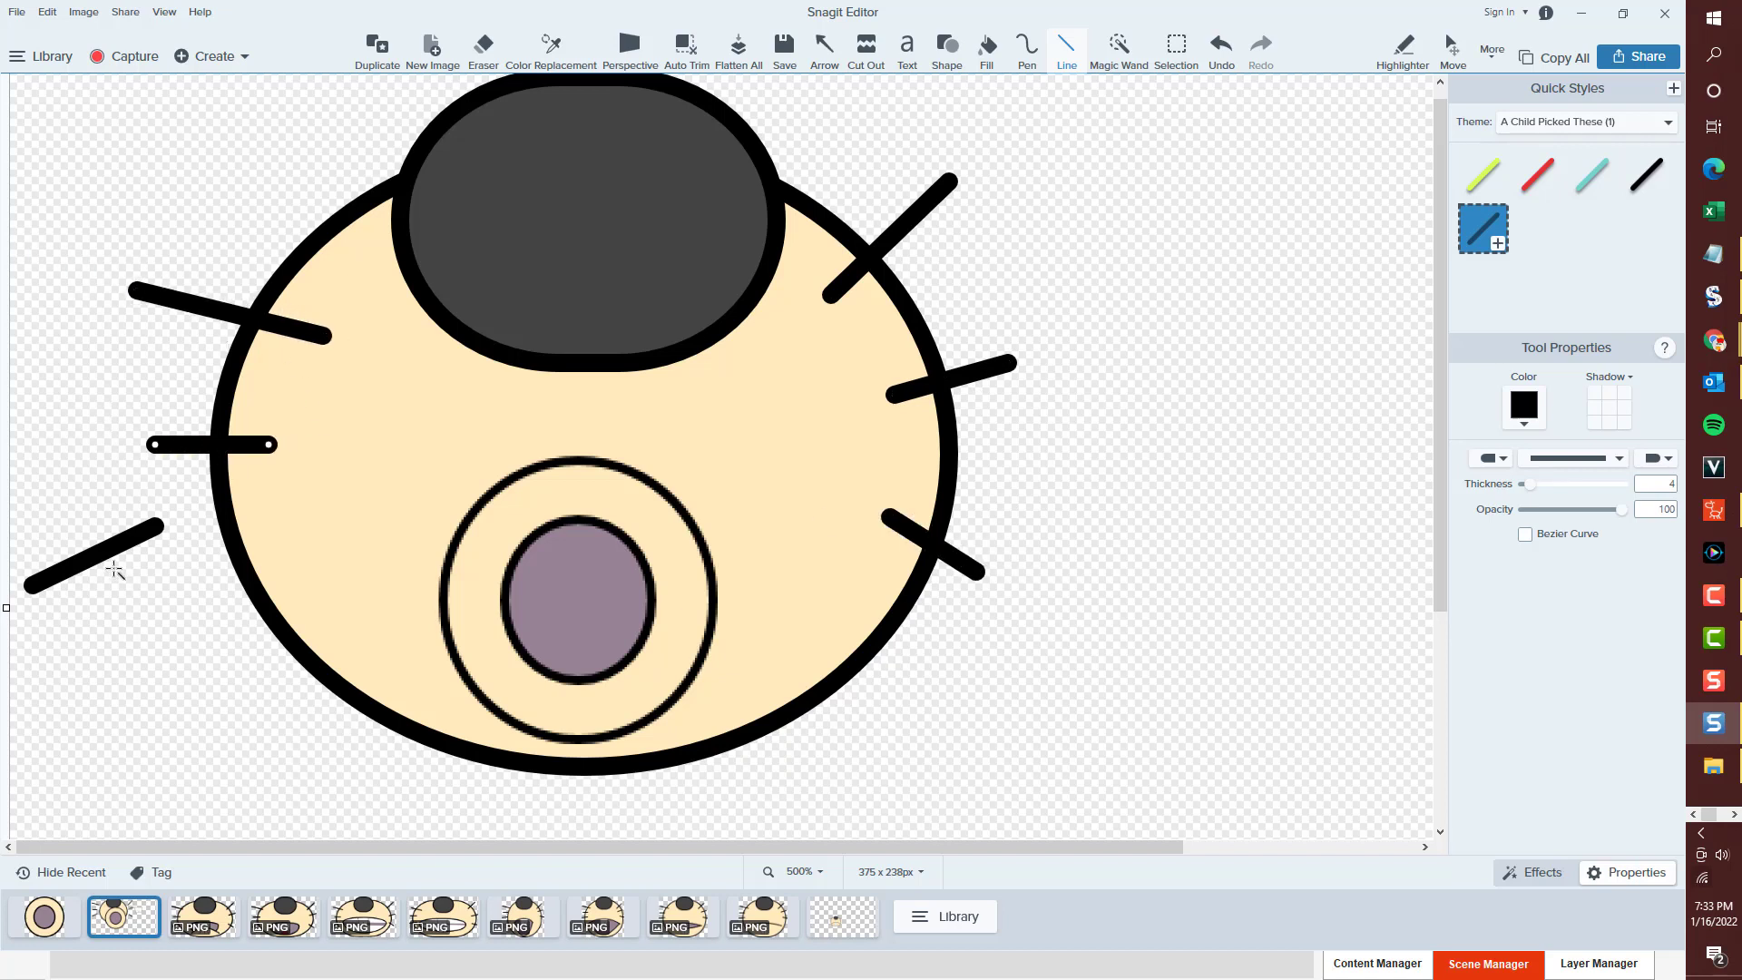
drag(118, 546, 257, 571)
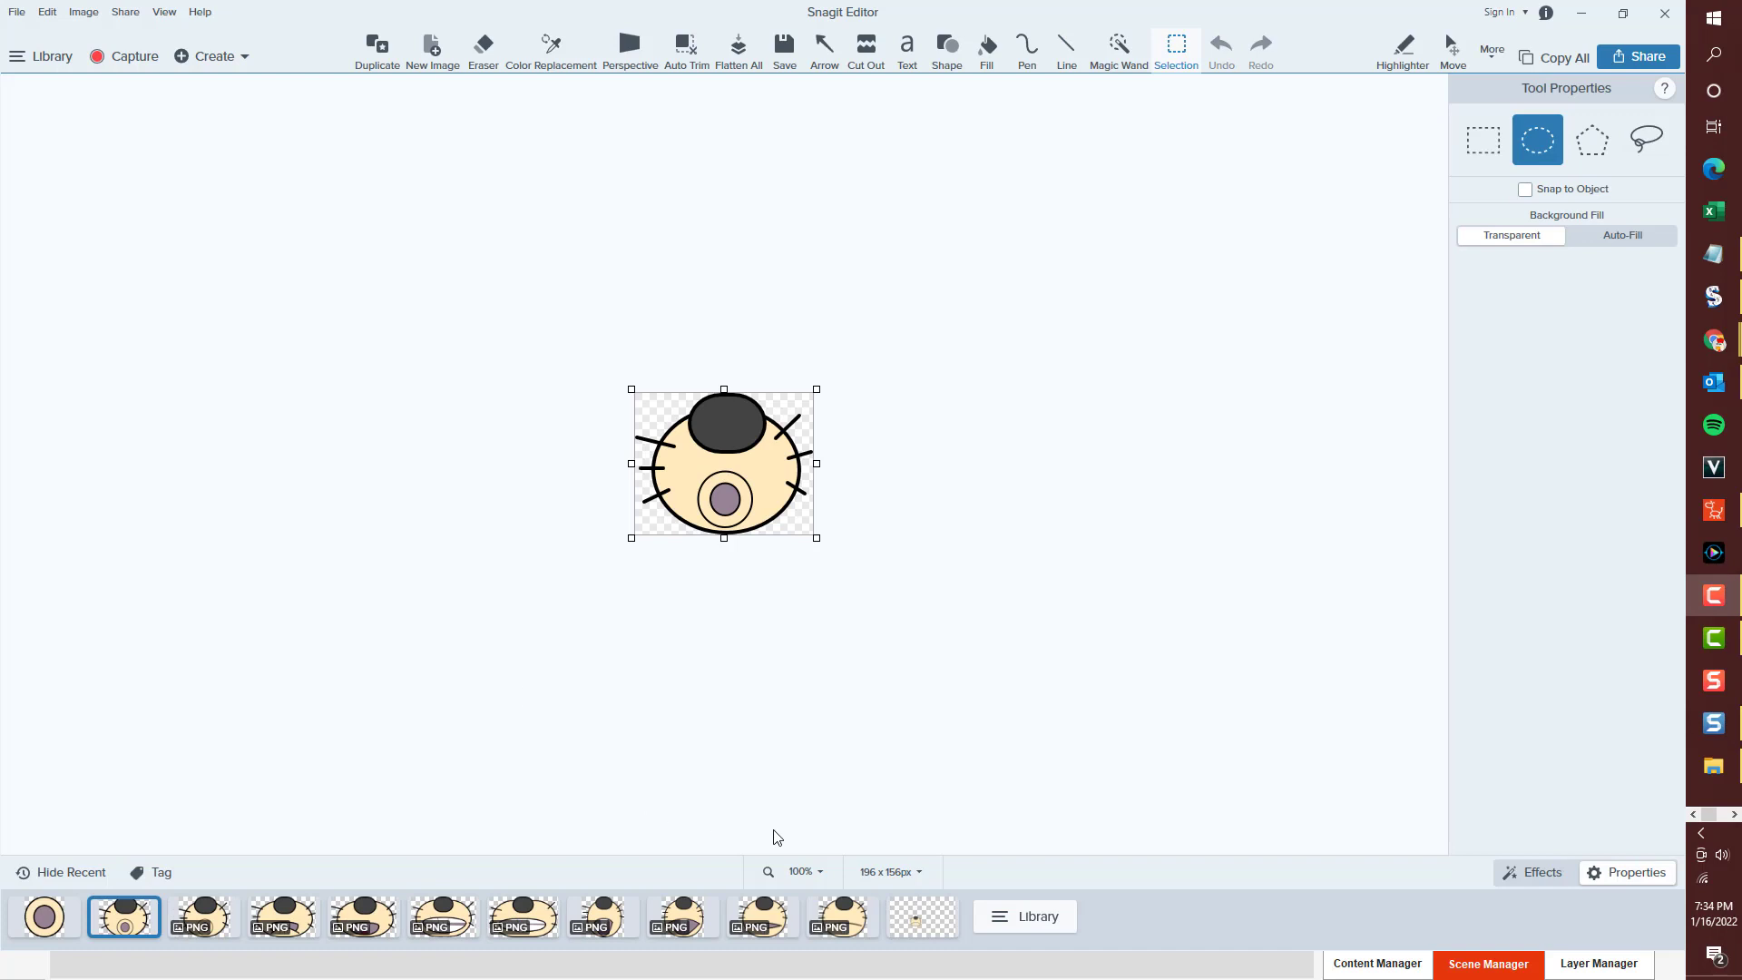
Enlarge the muzzle shape and shift it so it extends further below the round mouth.
click(798, 869)
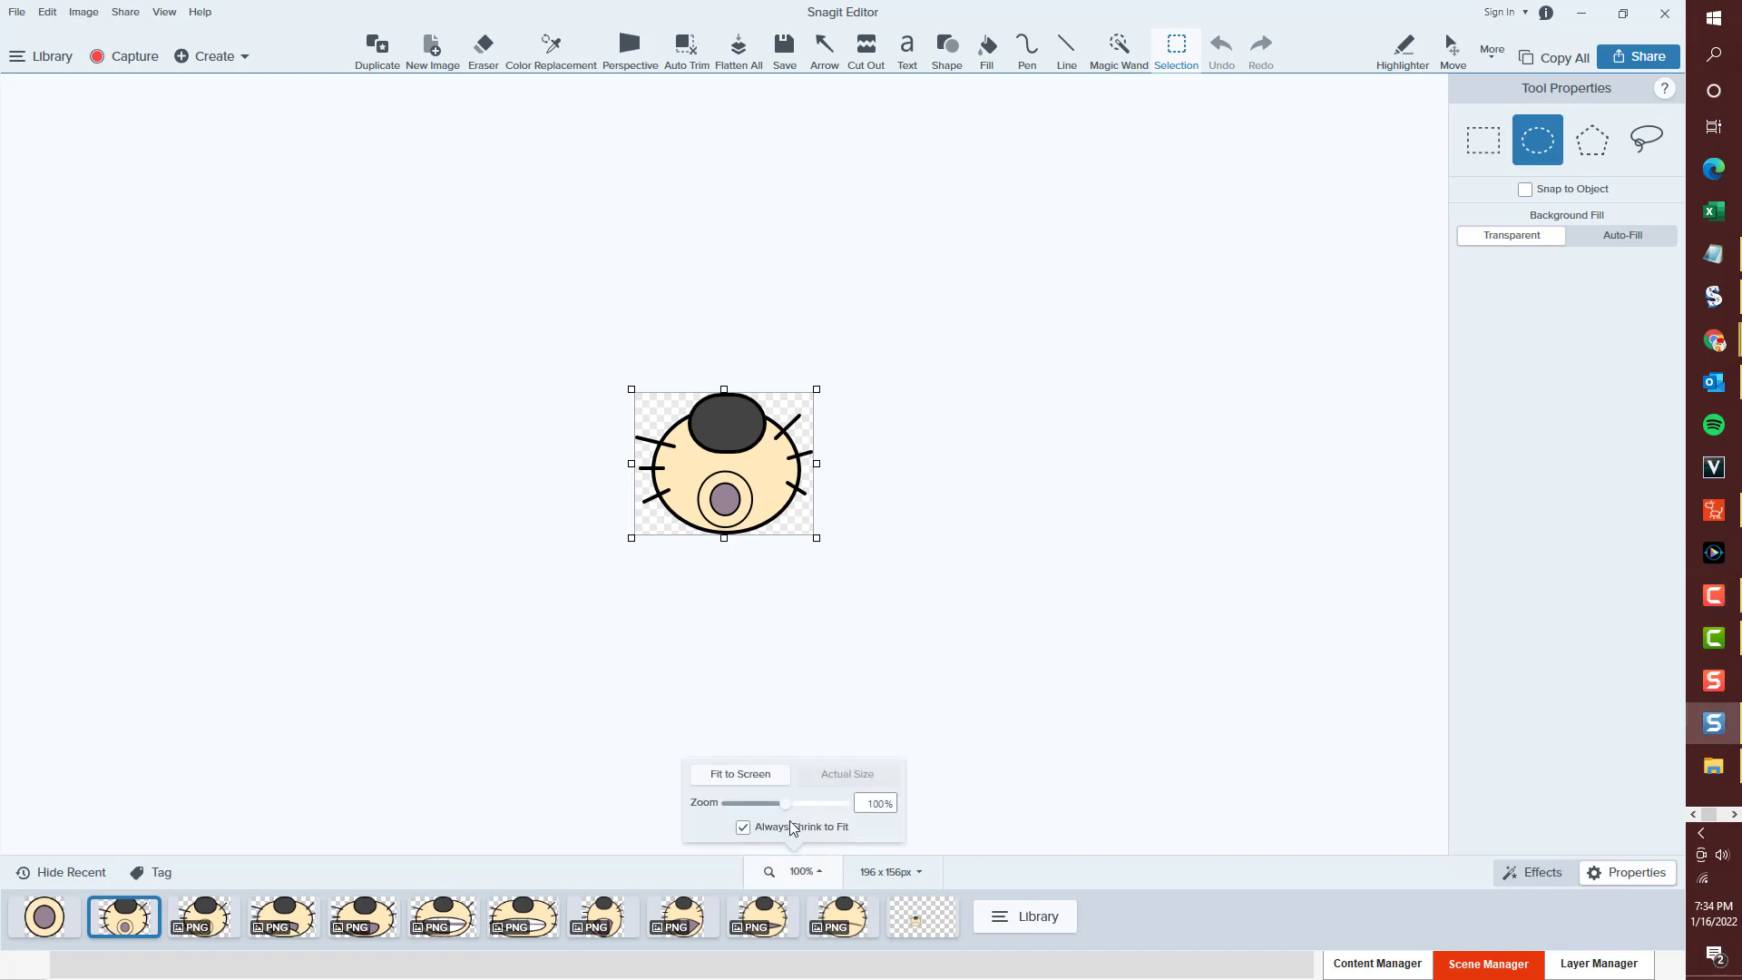
click(766, 776)
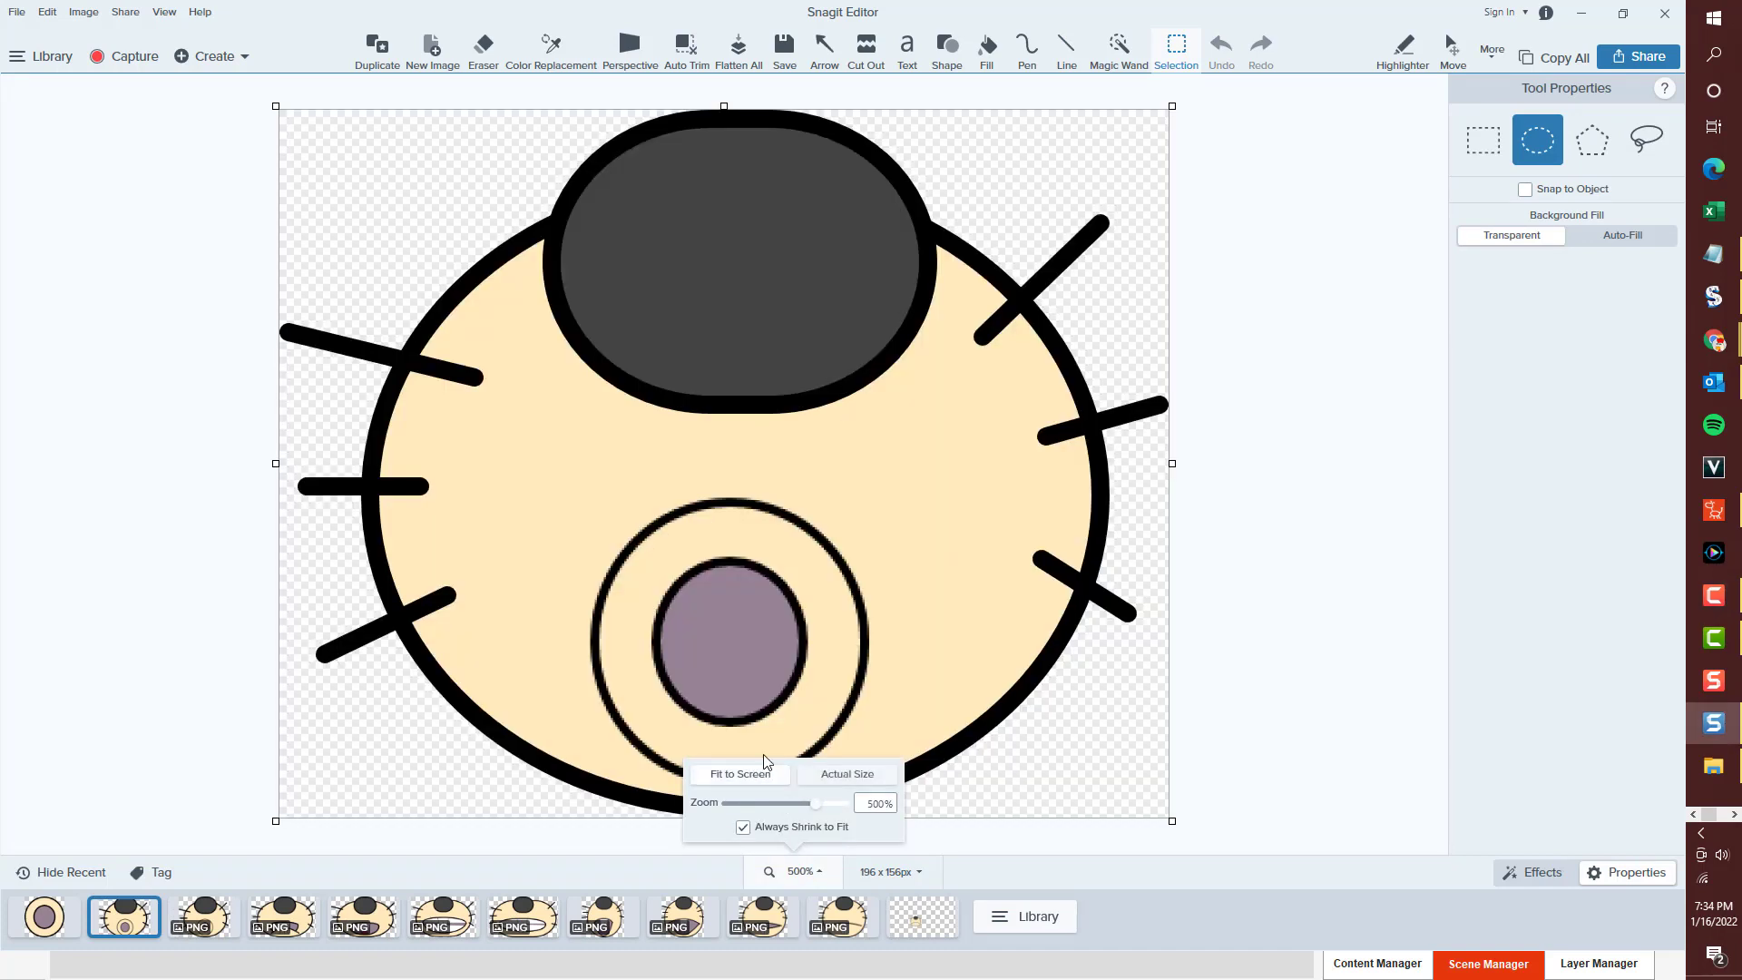
click(1036, 388)
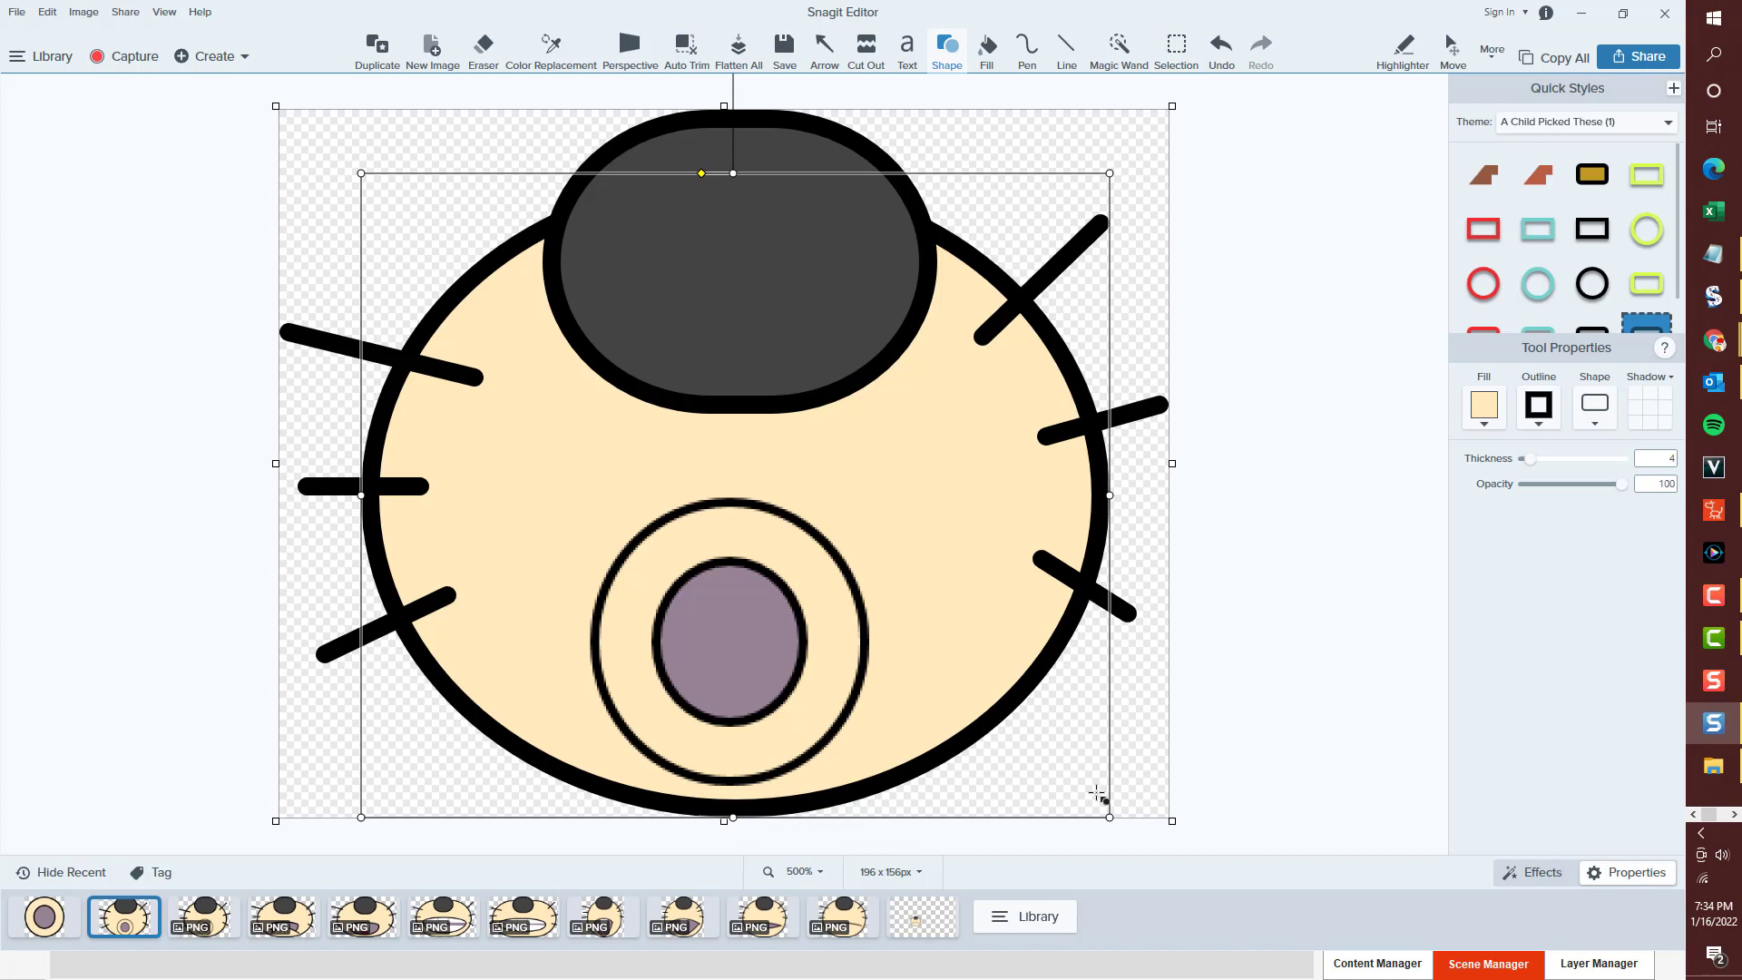
drag(1108, 816, 1166, 851)
drag(969, 682, 972, 708)
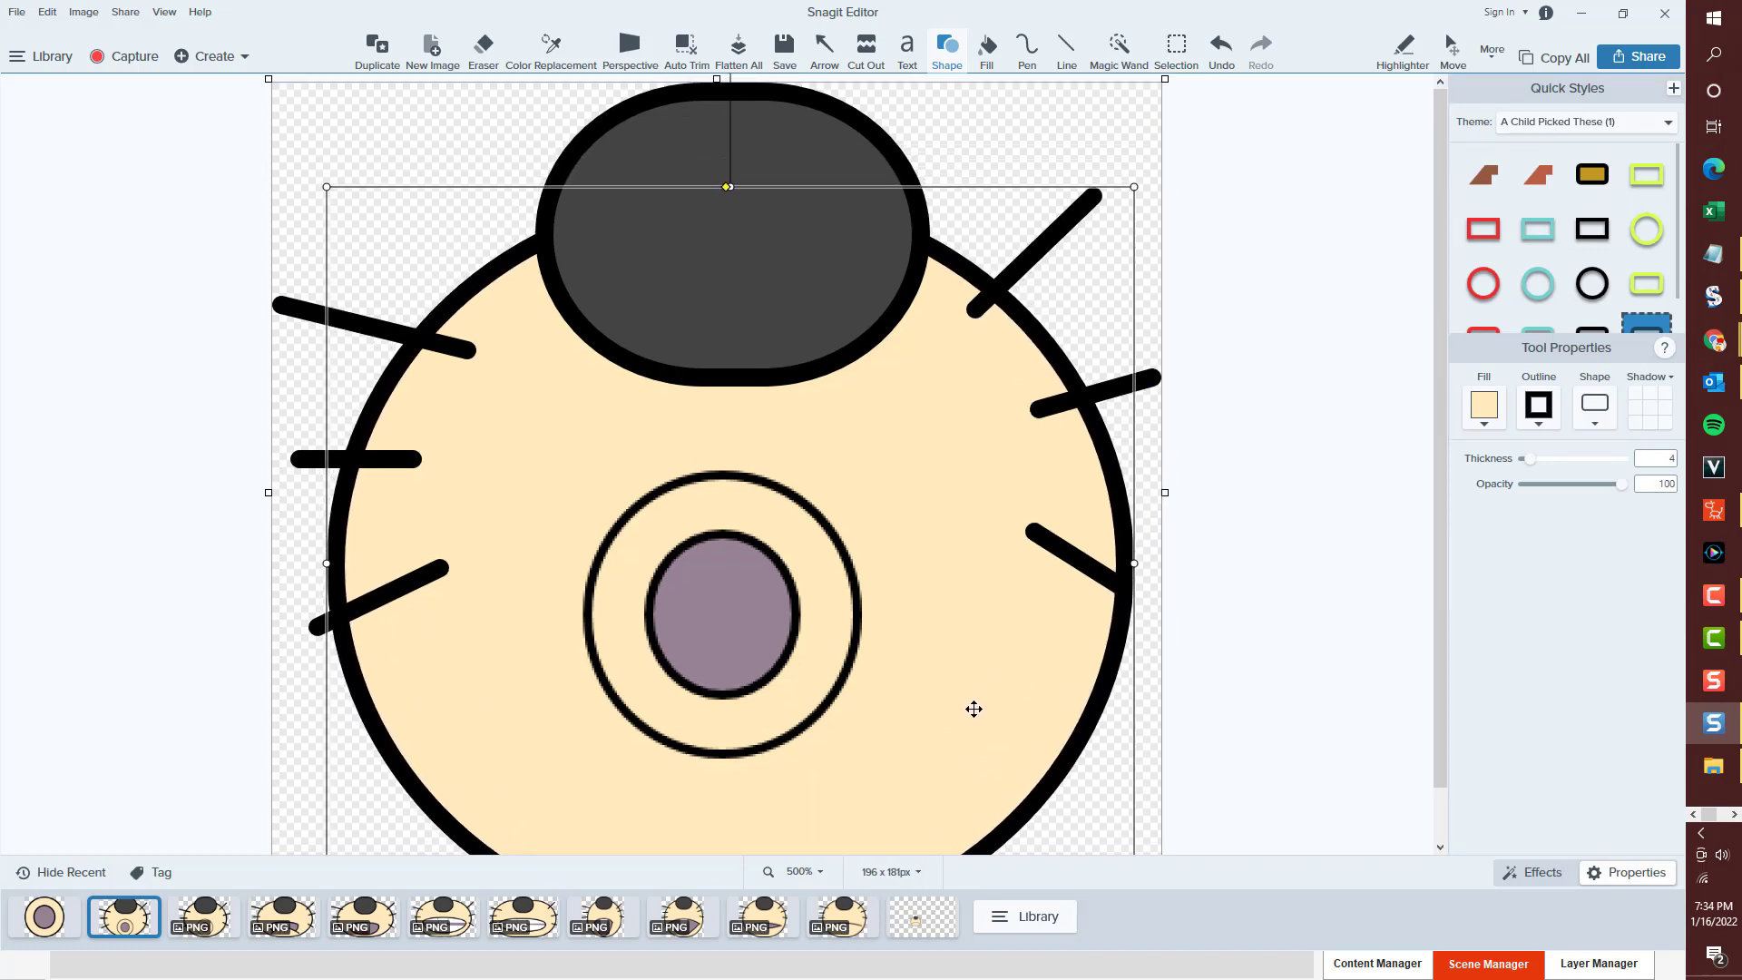
Enlarge the round mouth artwork to about one and a half times its size and position it on the face below the nose.
click(1218, 285)
key(s)
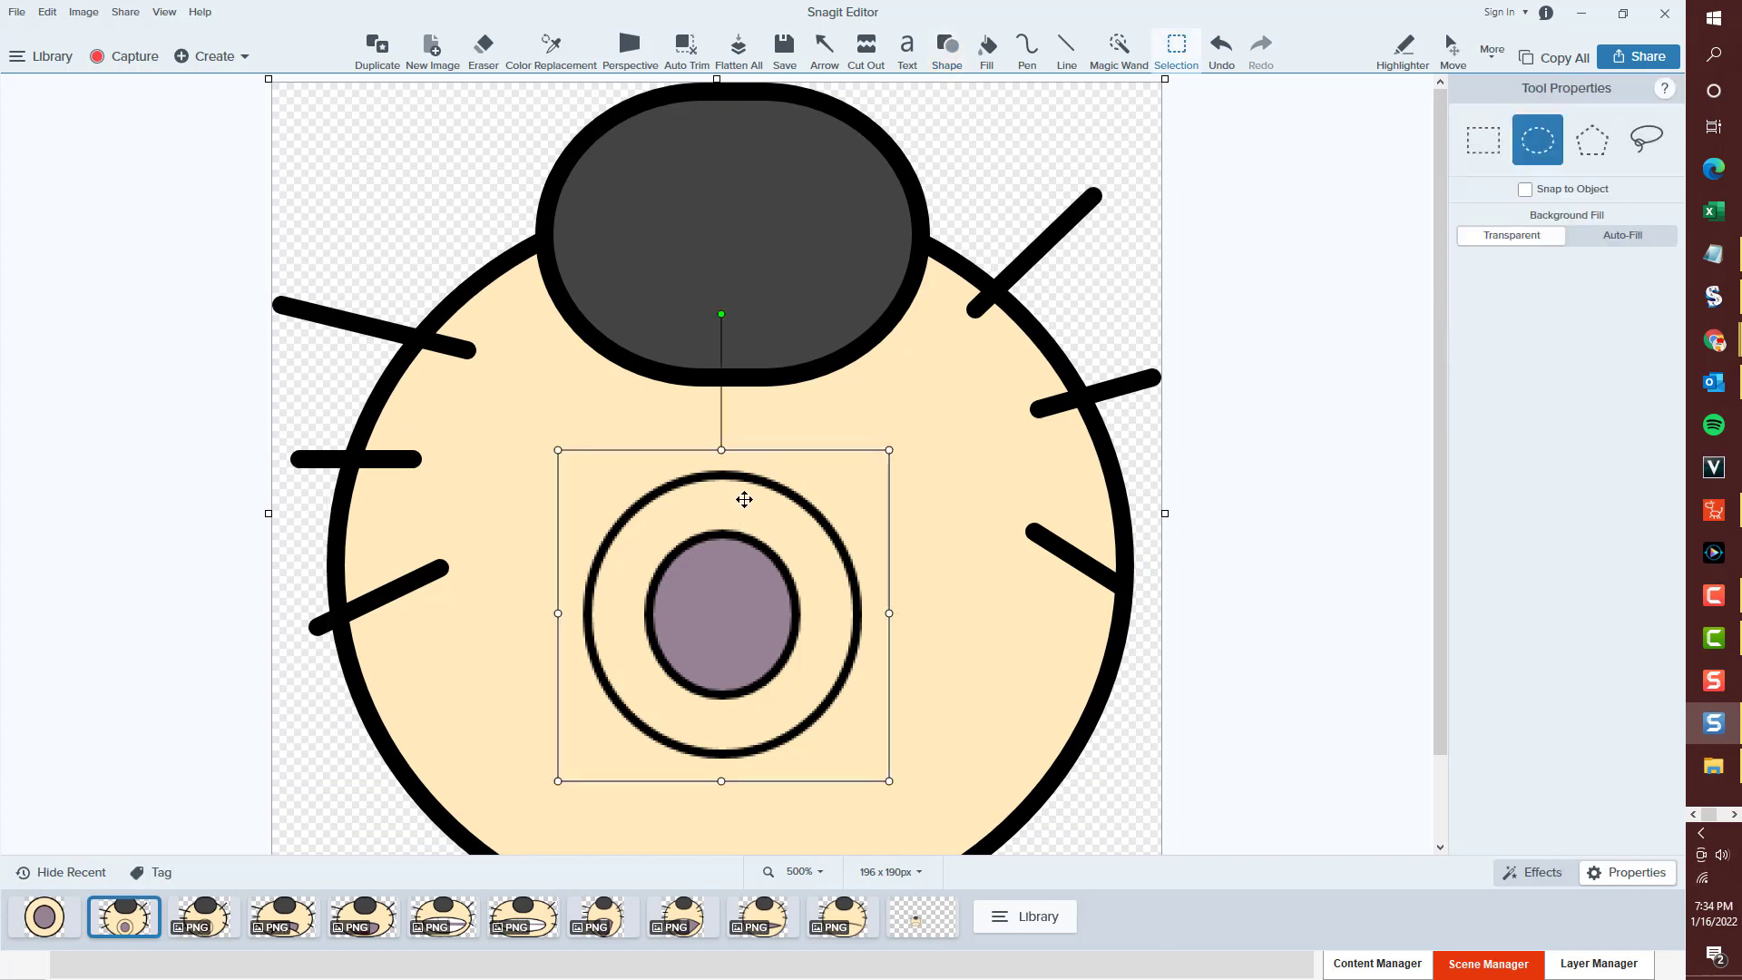
drag(742, 497, 745, 601)
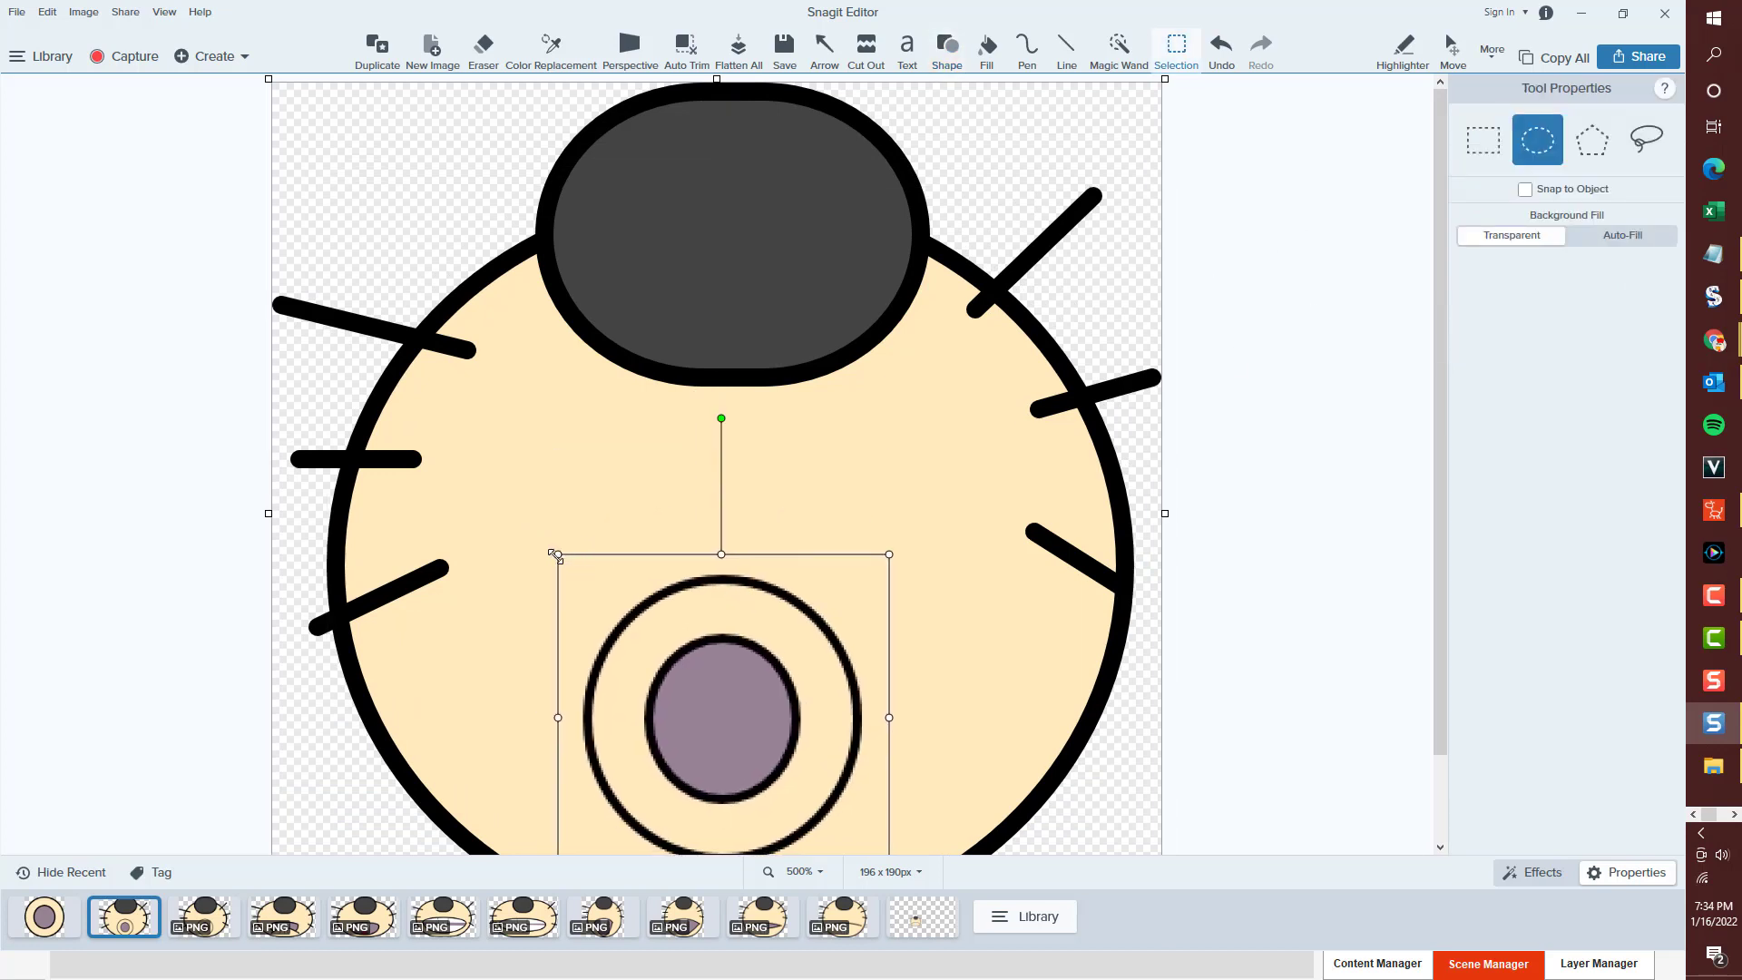
drag(550, 553, 526, 397)
drag(804, 515, 885, 526)
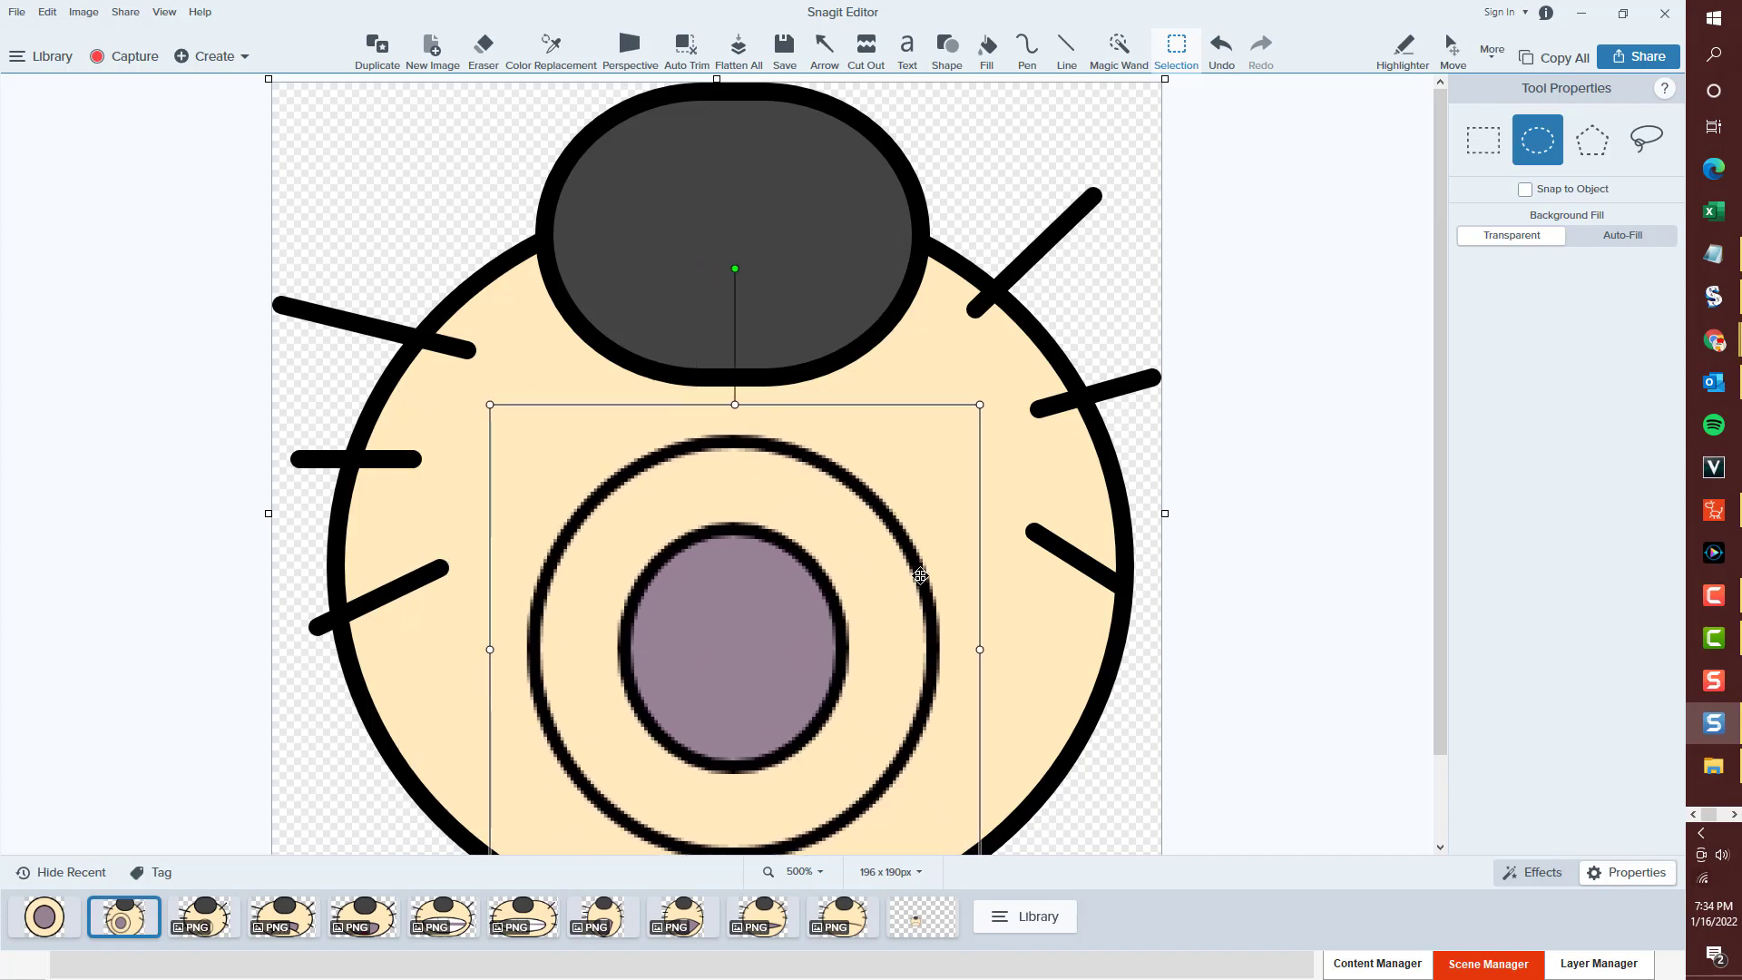
click(1269, 536)
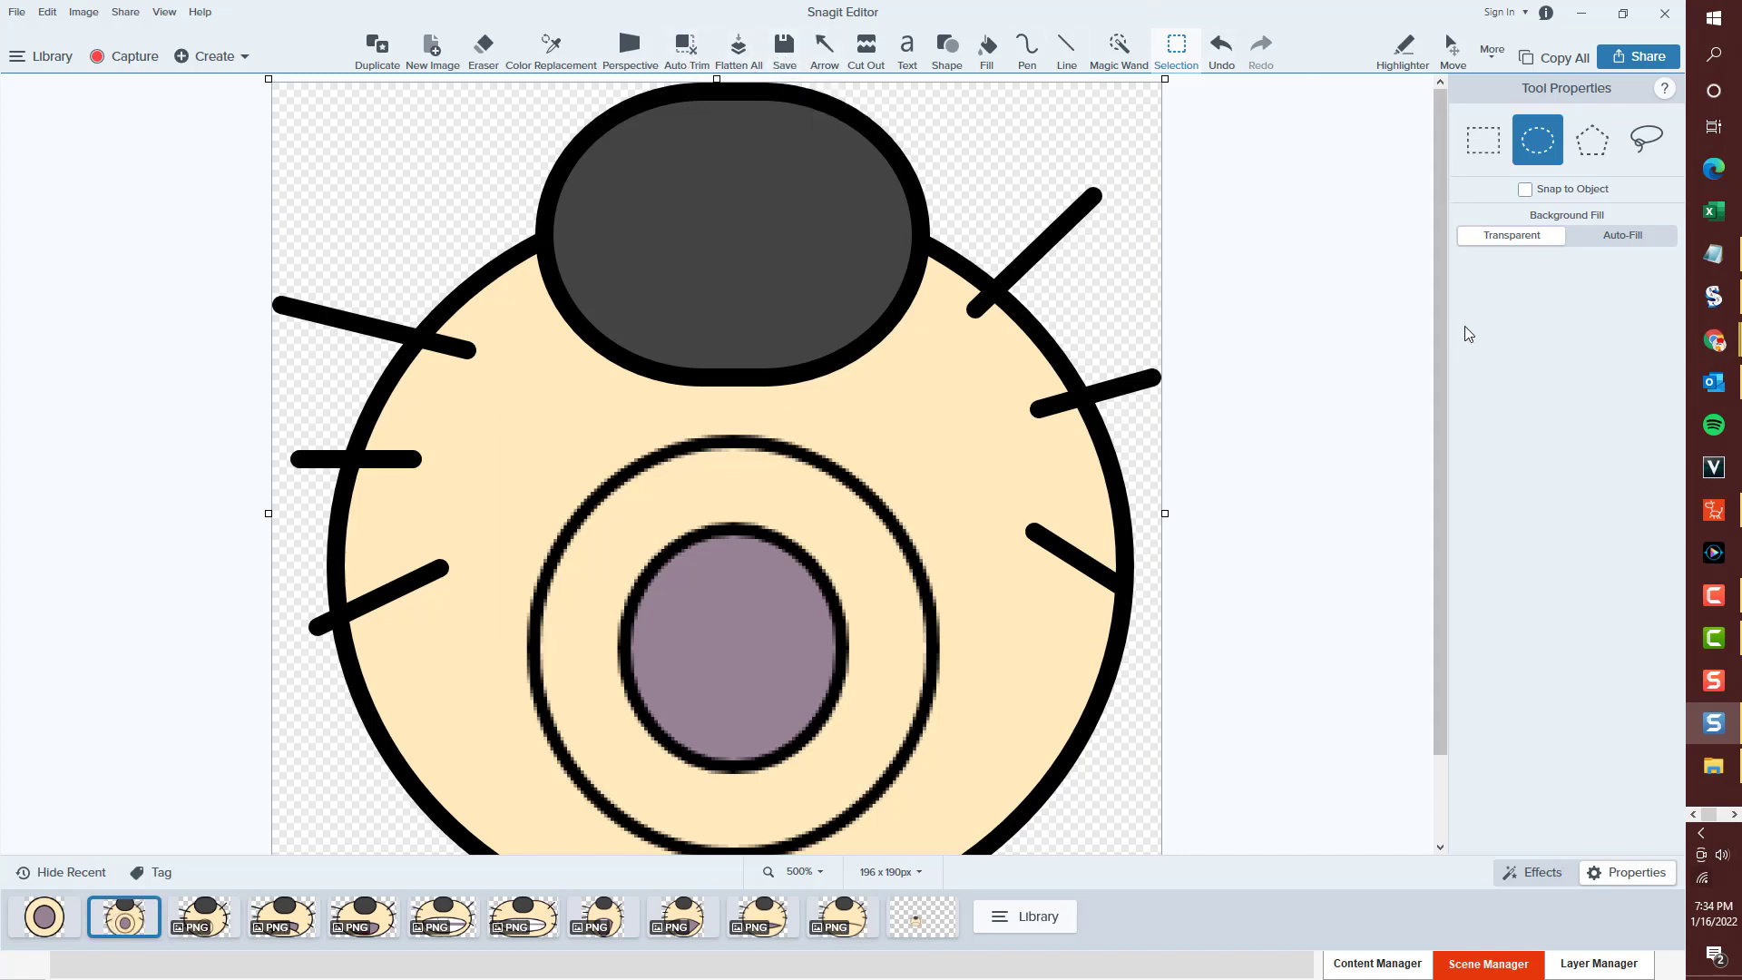
Draw an ellipse with purple fill and black outline over the inner mouth opening.
key(u)
click(1606, 424)
click(1595, 530)
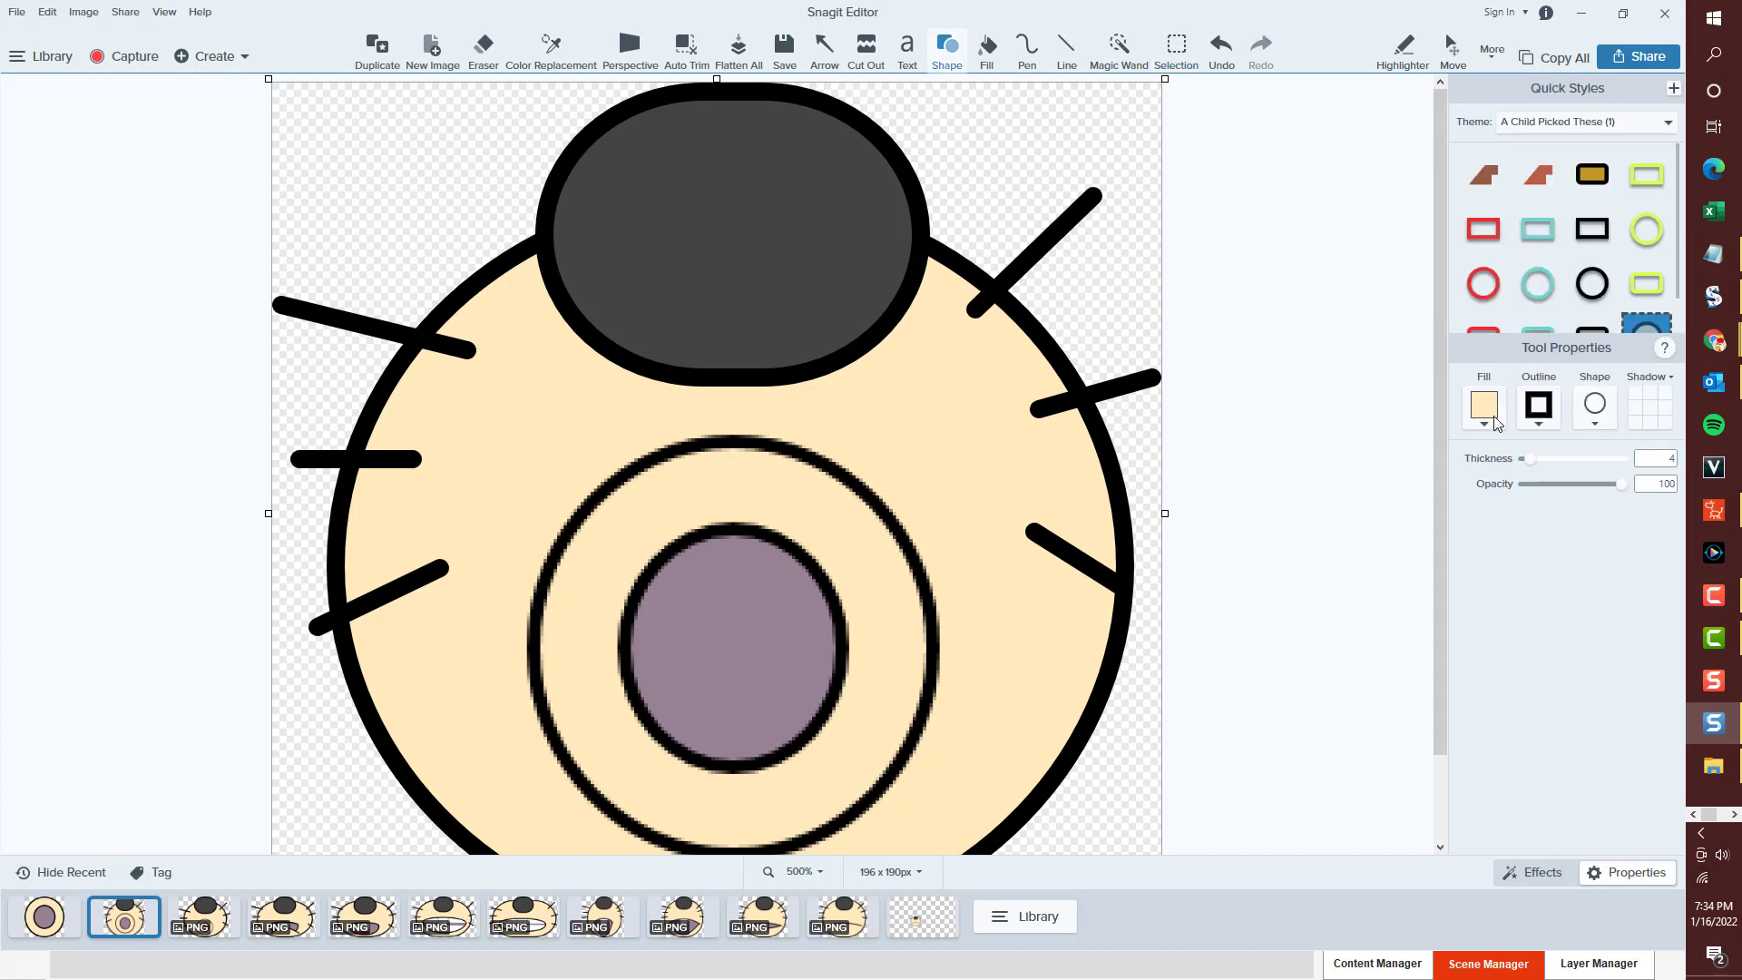
click(1497, 422)
click(1540, 688)
drag(608, 513, 831, 803)
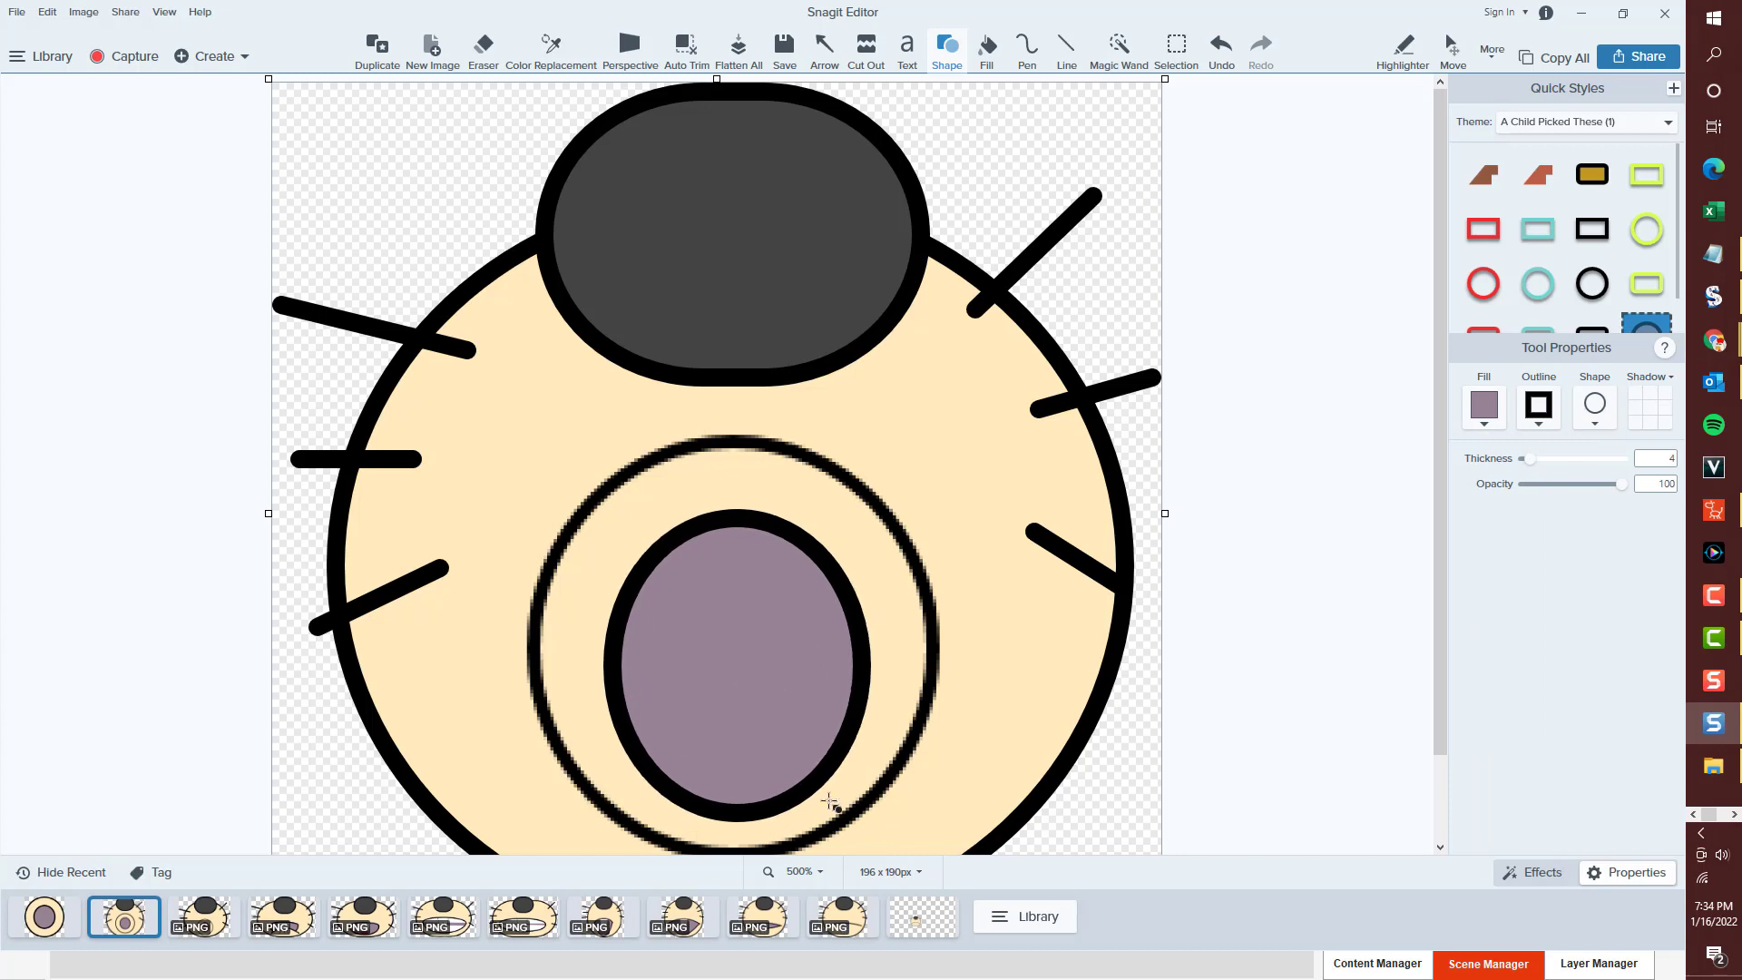
Widen the purple ellipse into a nearly round opening and fit it inside the outer mouth circle.
drag(781, 692, 744, 654)
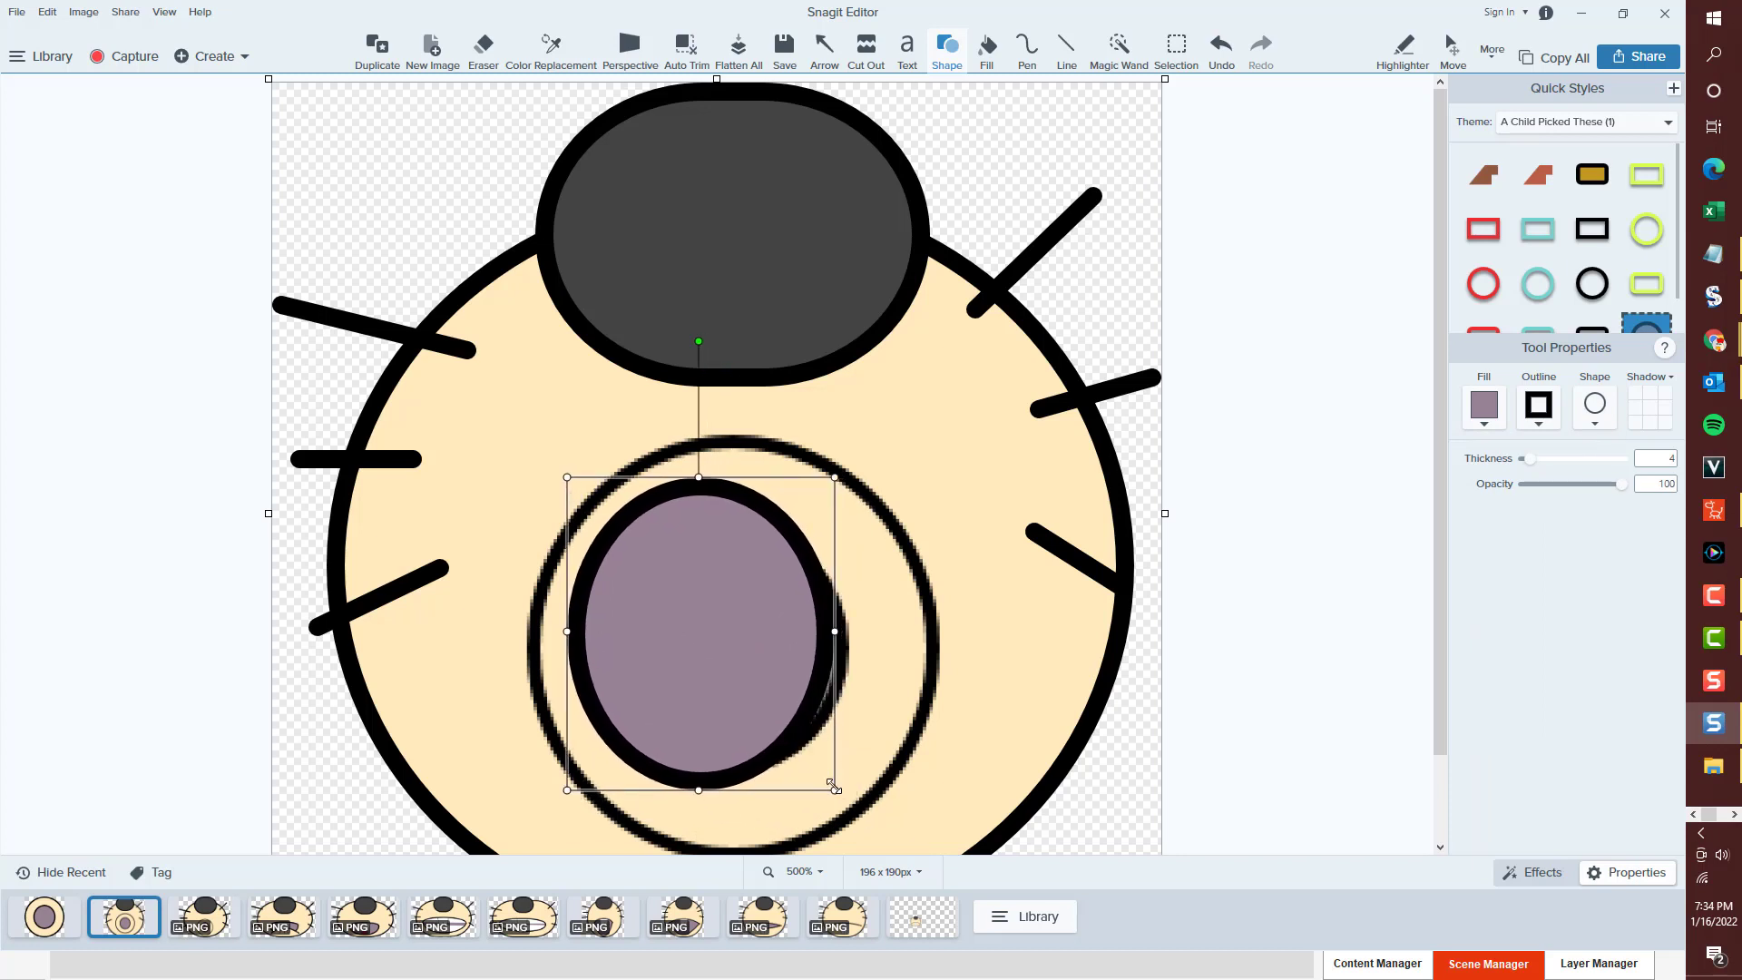
drag(832, 785, 893, 803)
drag(803, 613, 795, 642)
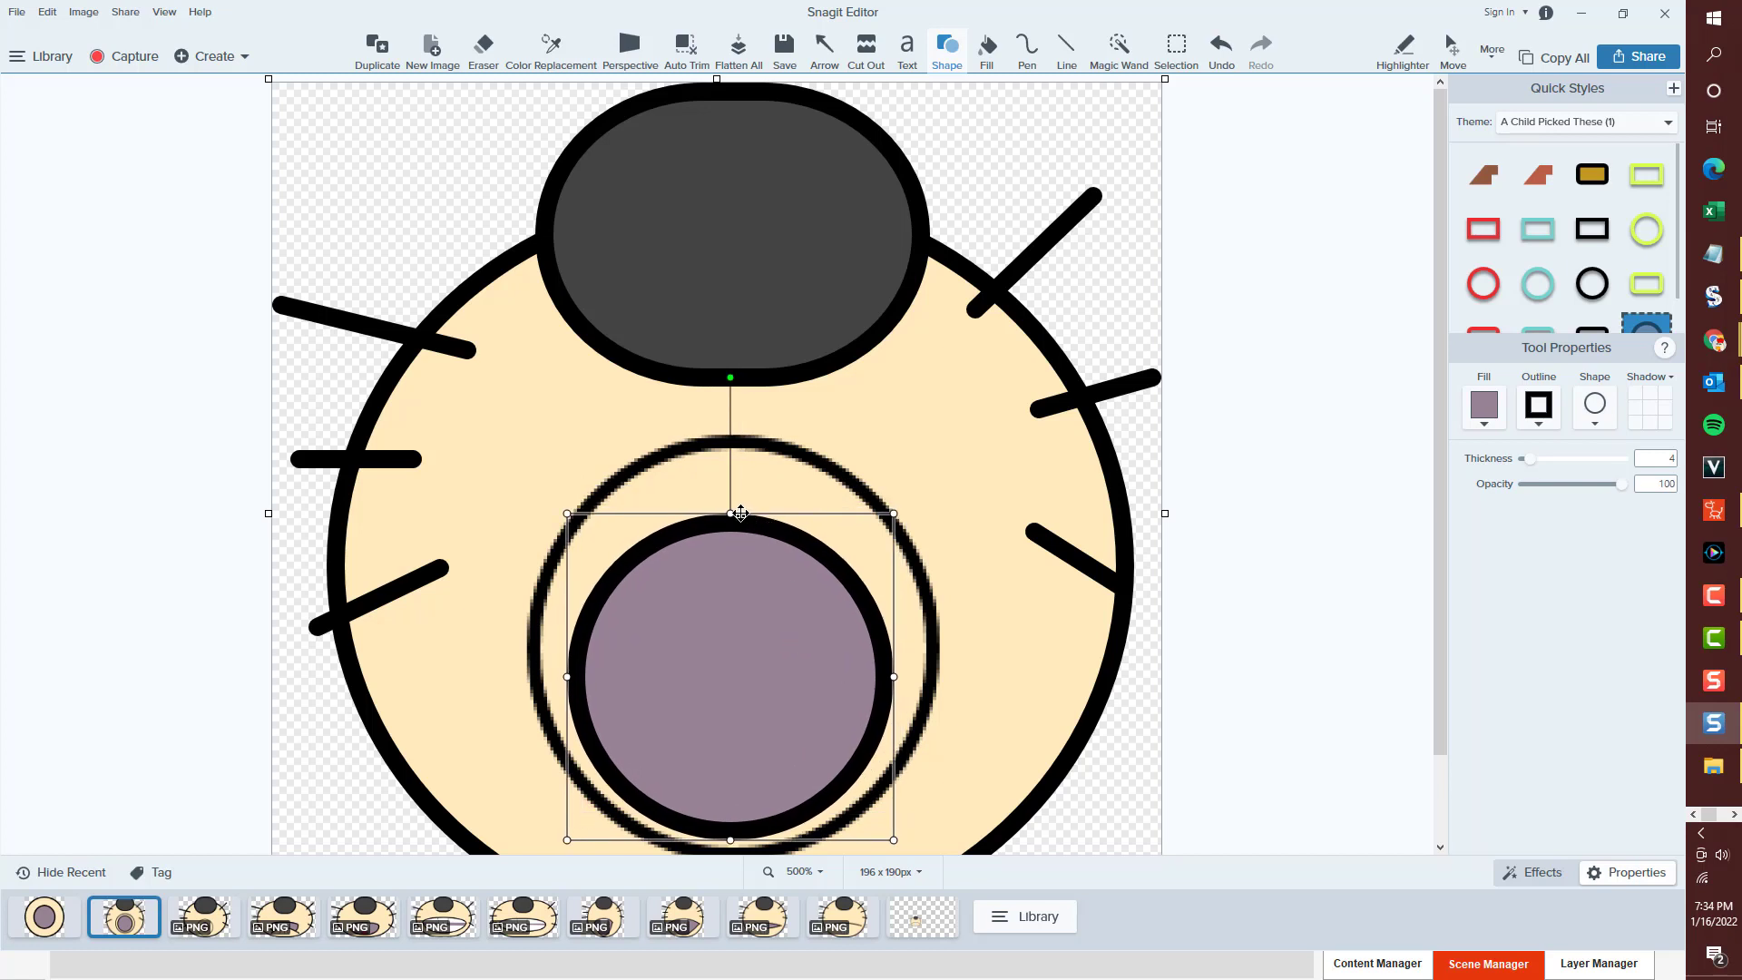
drag(730, 514, 740, 561)
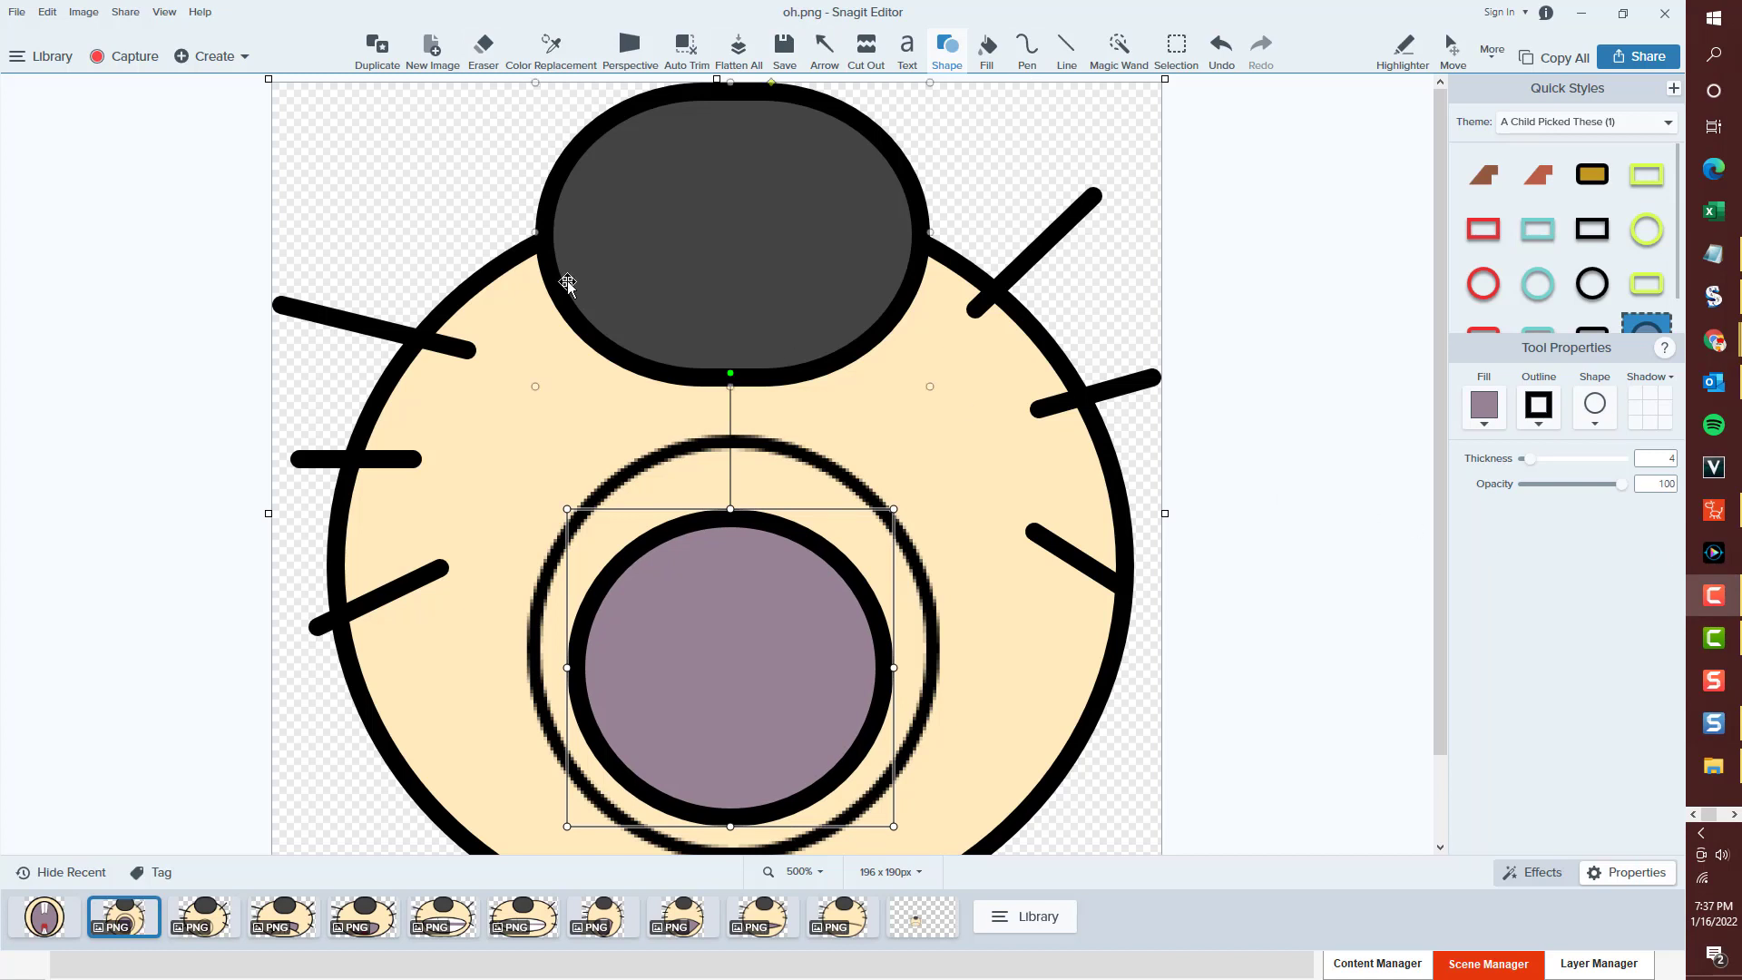
Duplicate the image and delete both mouth pieces from the copy, leaving the nose, face and whiskers.
click(375, 45)
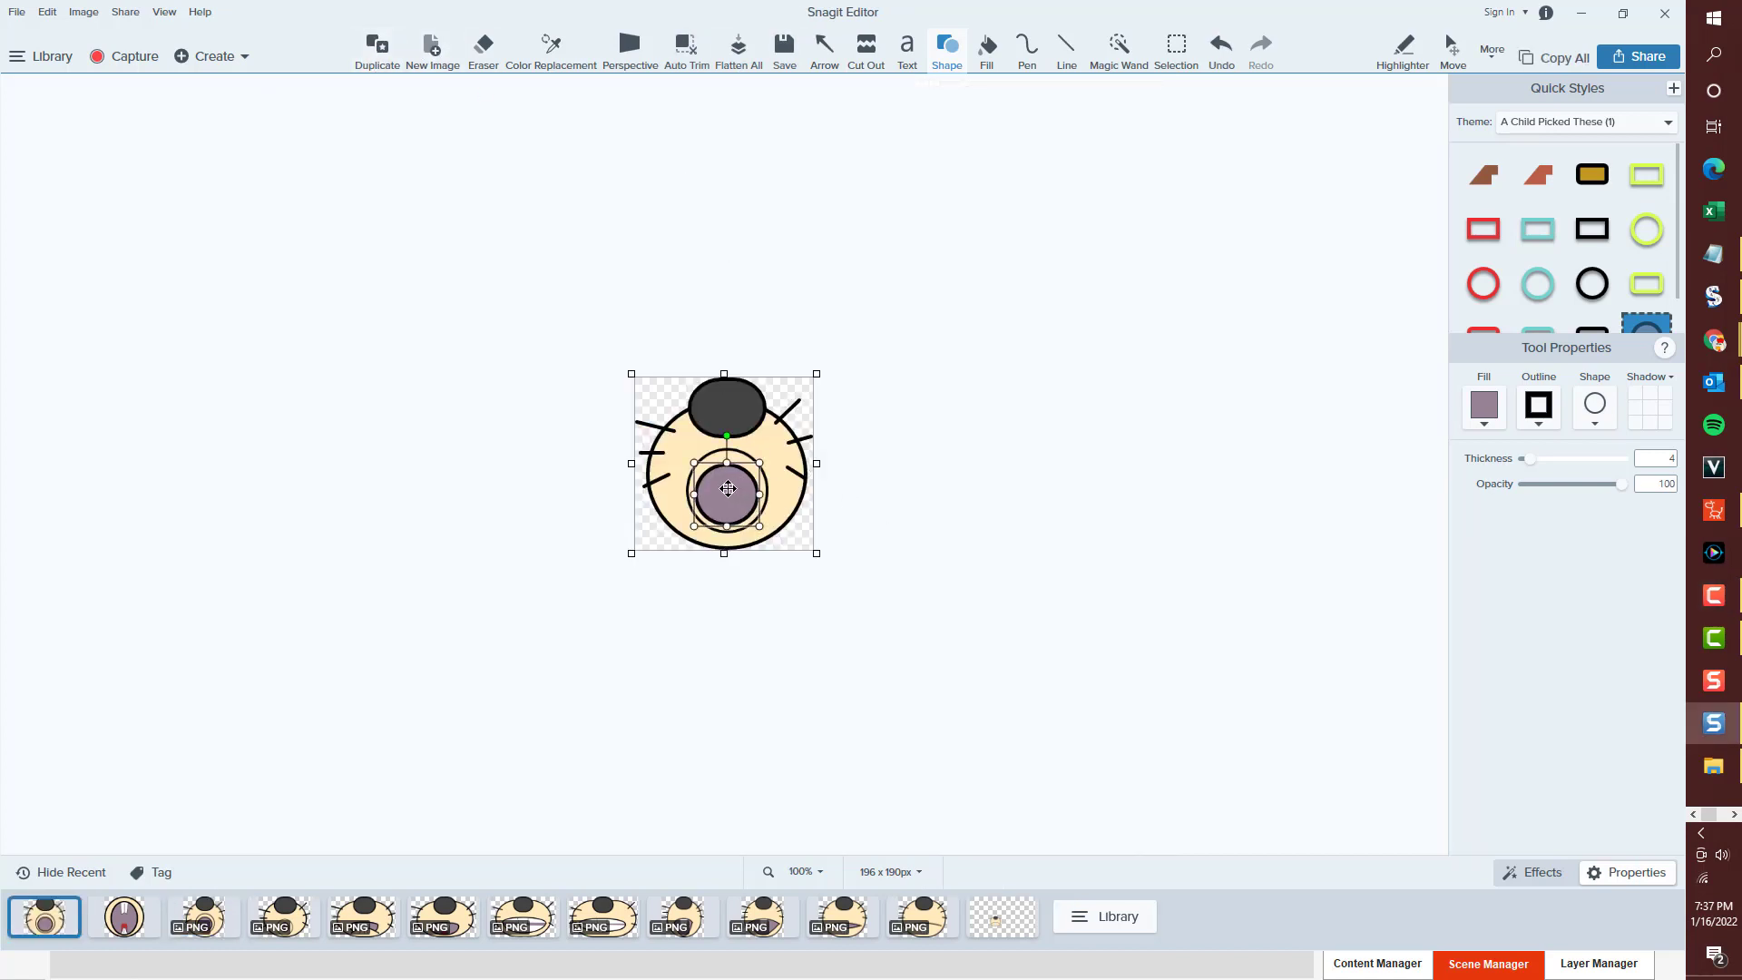
key(Delete)
key(s)
key(Delete)
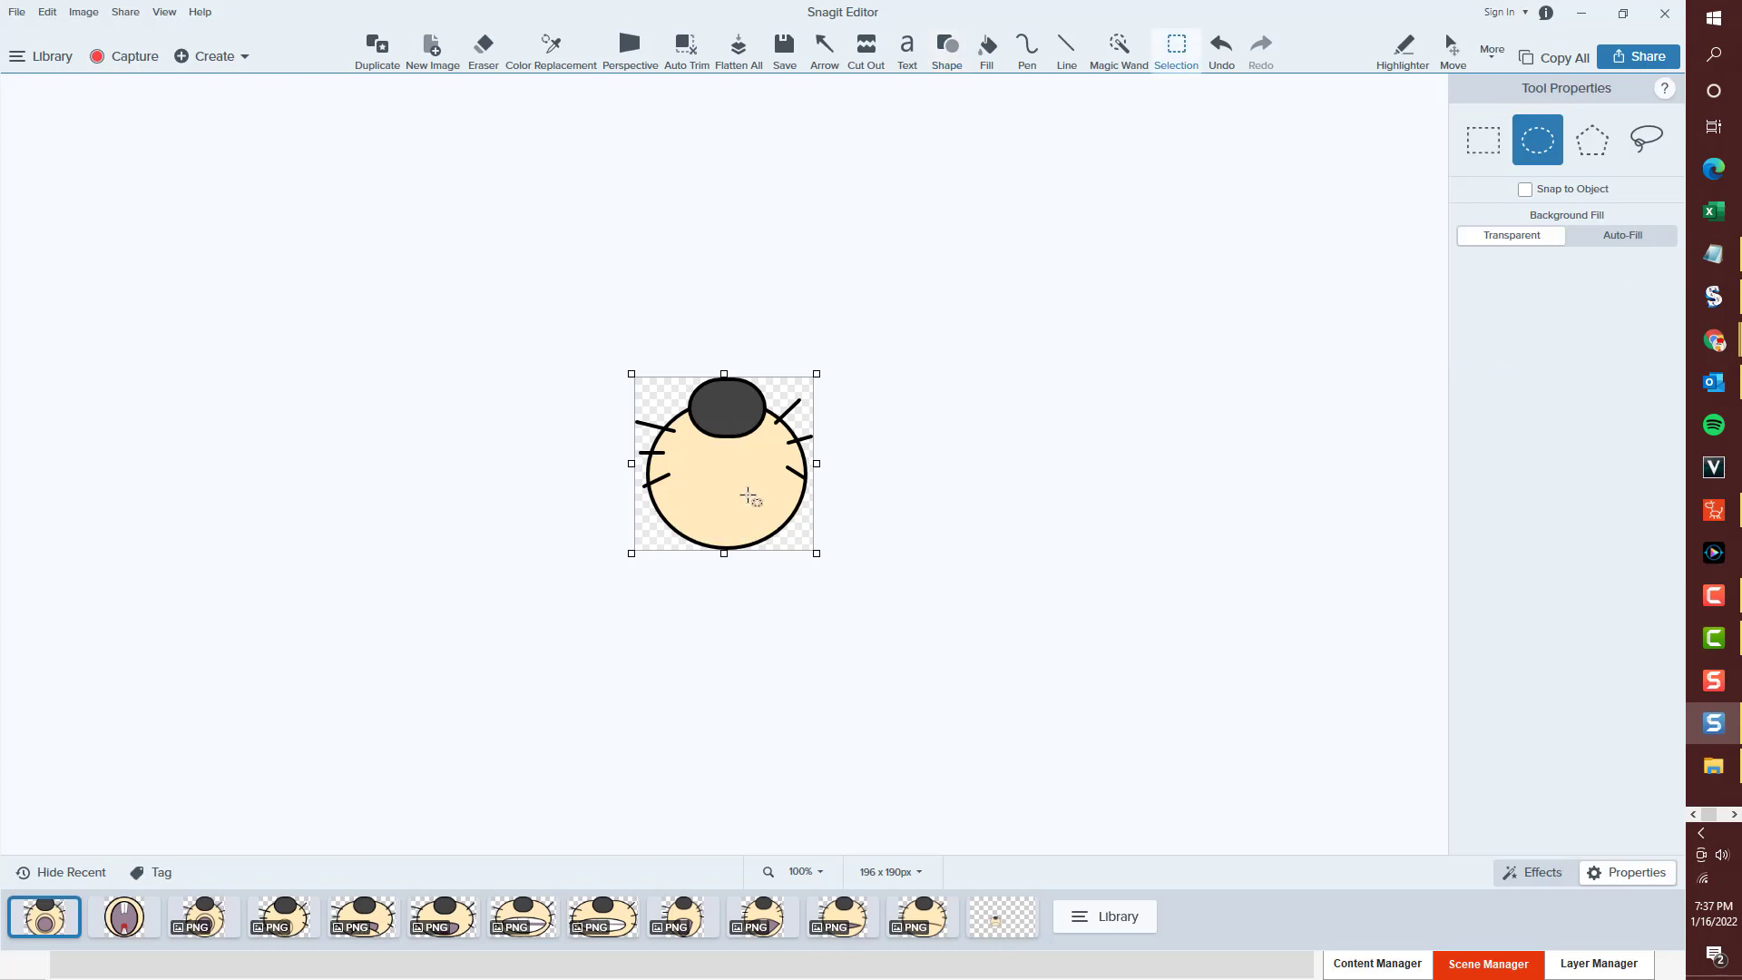
Stretch the beige face shape downward into a taller oval.
click(749, 496)
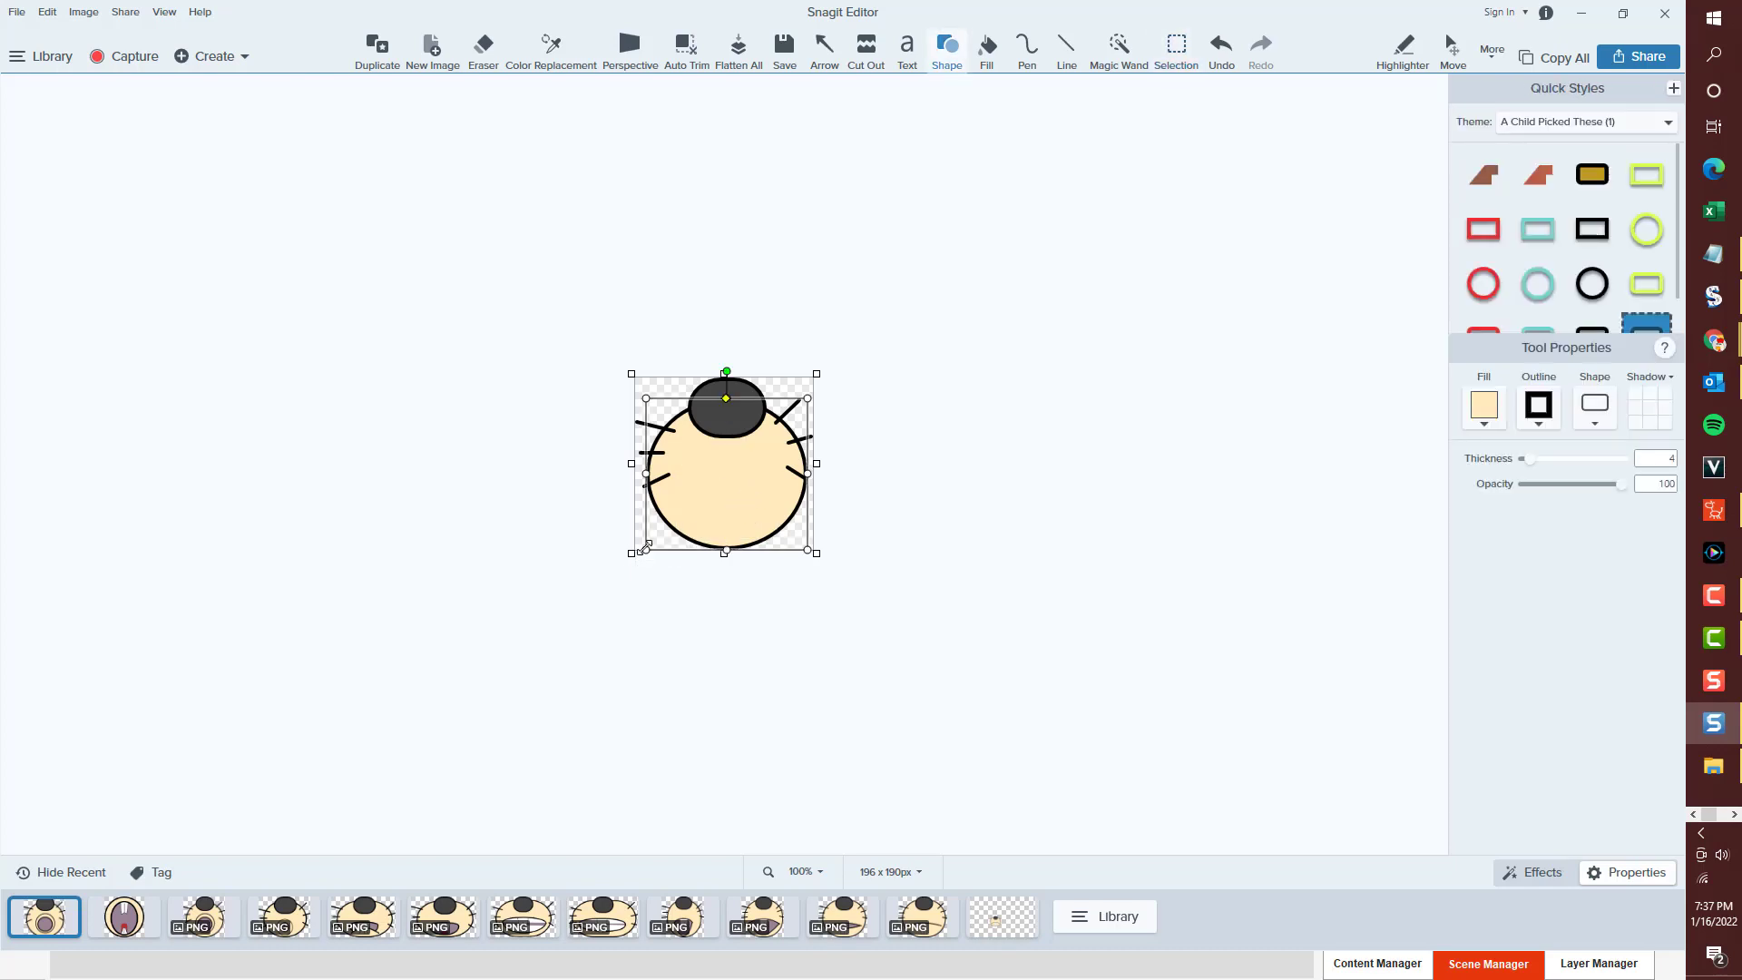
drag(645, 548, 640, 578)
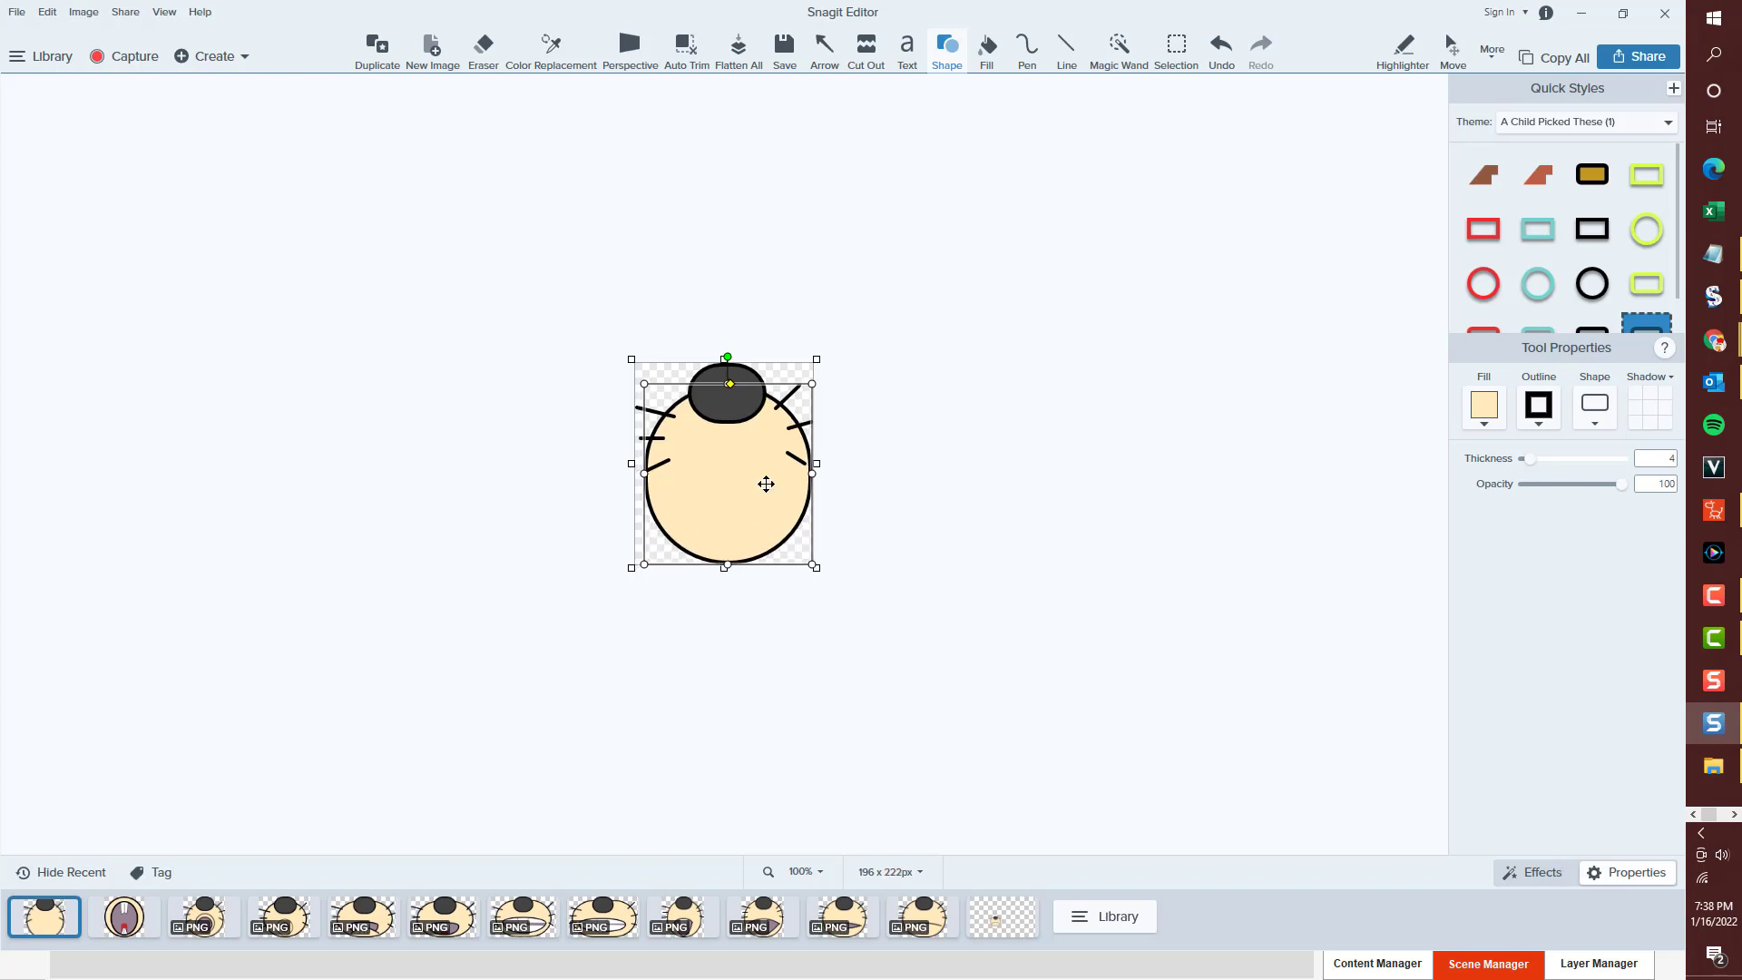
click(904, 413)
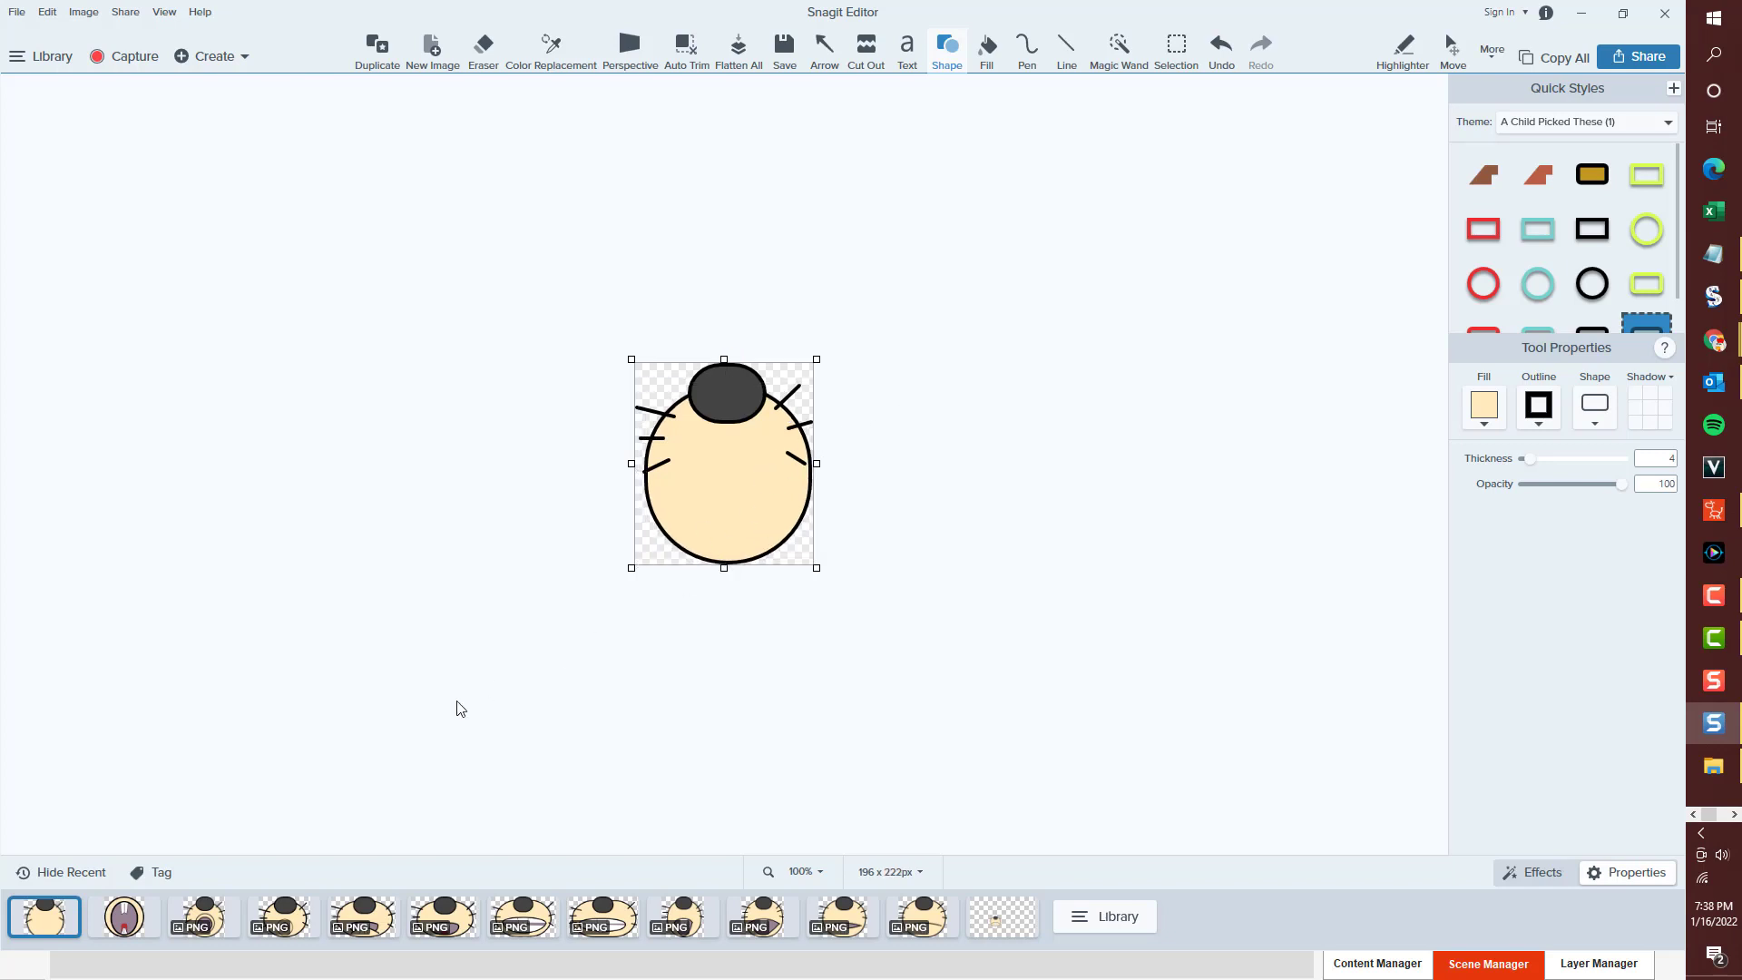
Shift the lowest whisker on each side outward to match the taller face outline.
key(l)
drag(663, 466, 640, 464)
click(798, 461)
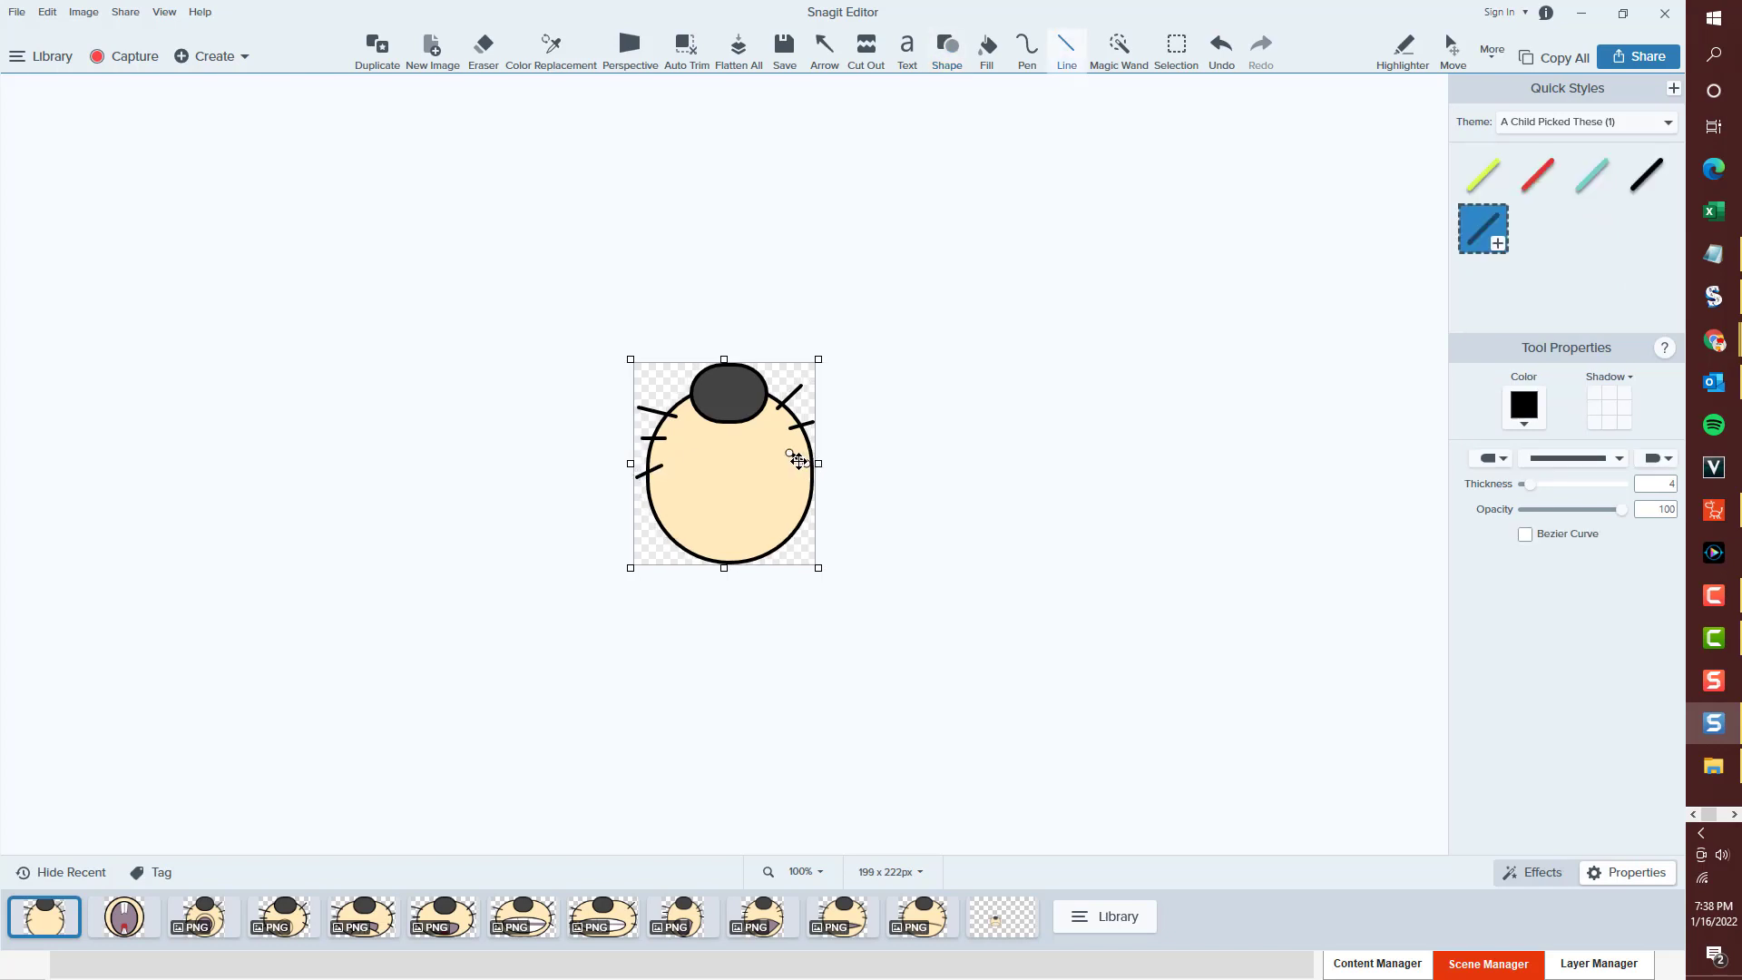
drag(808, 463, 816, 466)
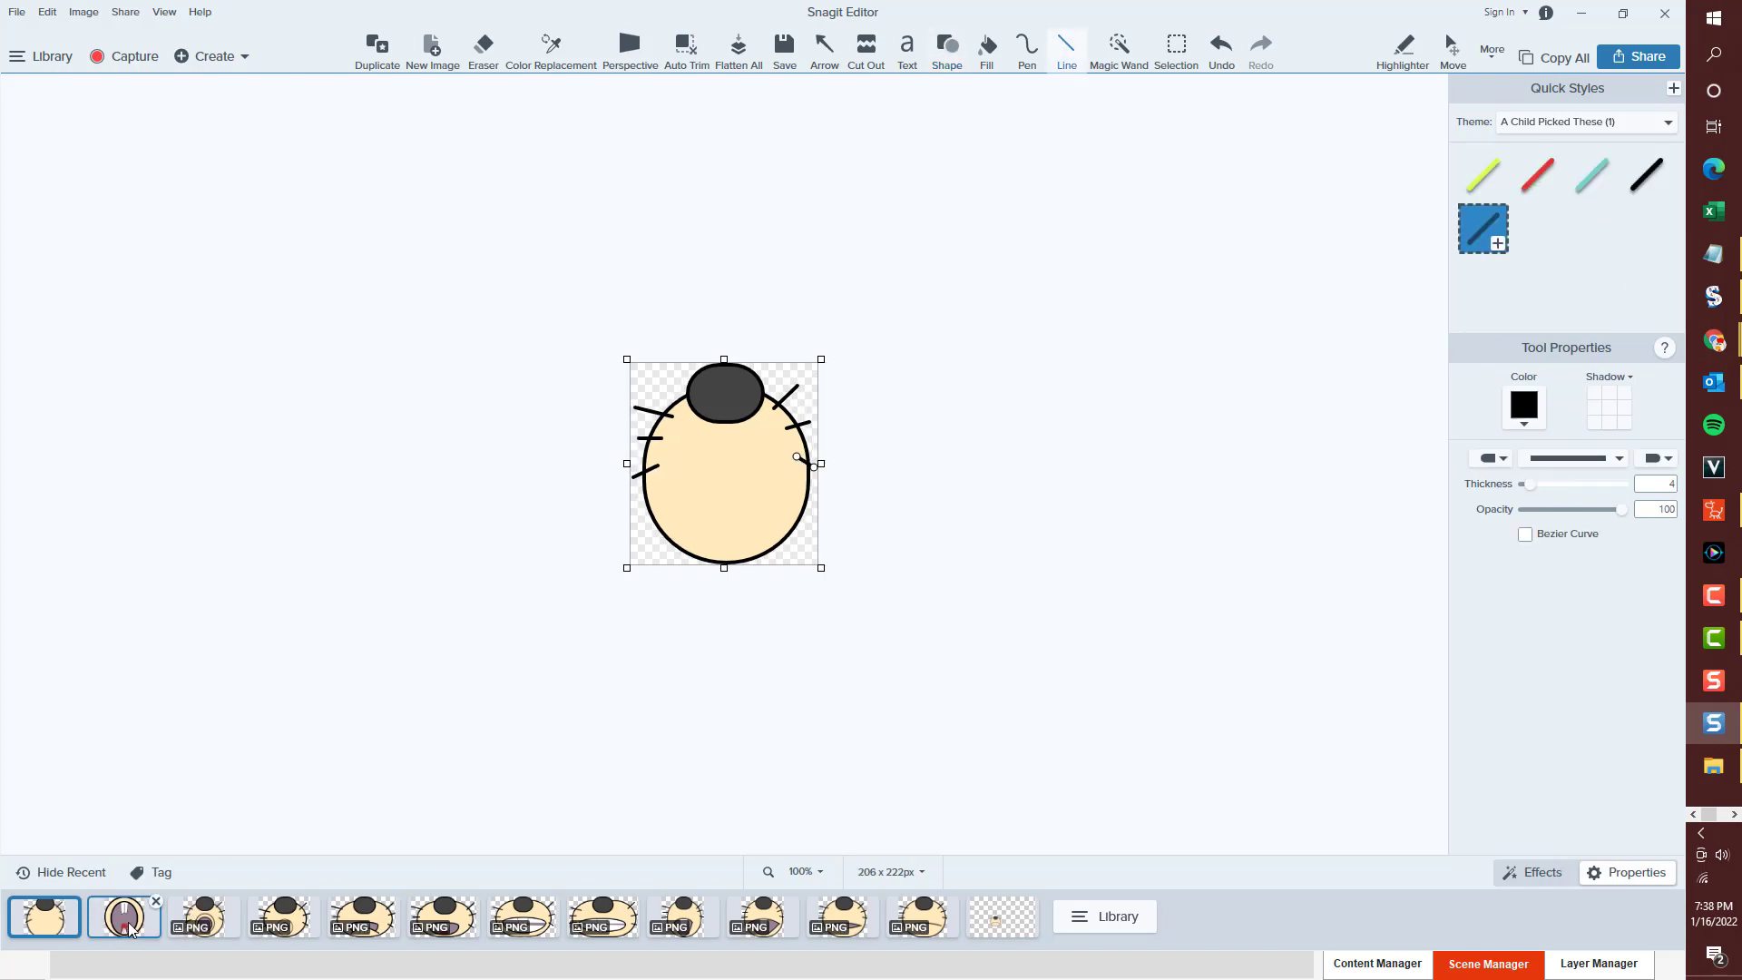
Place the wide-open mouth image with teeth and tongue on the face and save the picture as "mouth open".
drag(125, 917, 734, 485)
click(878, 381)
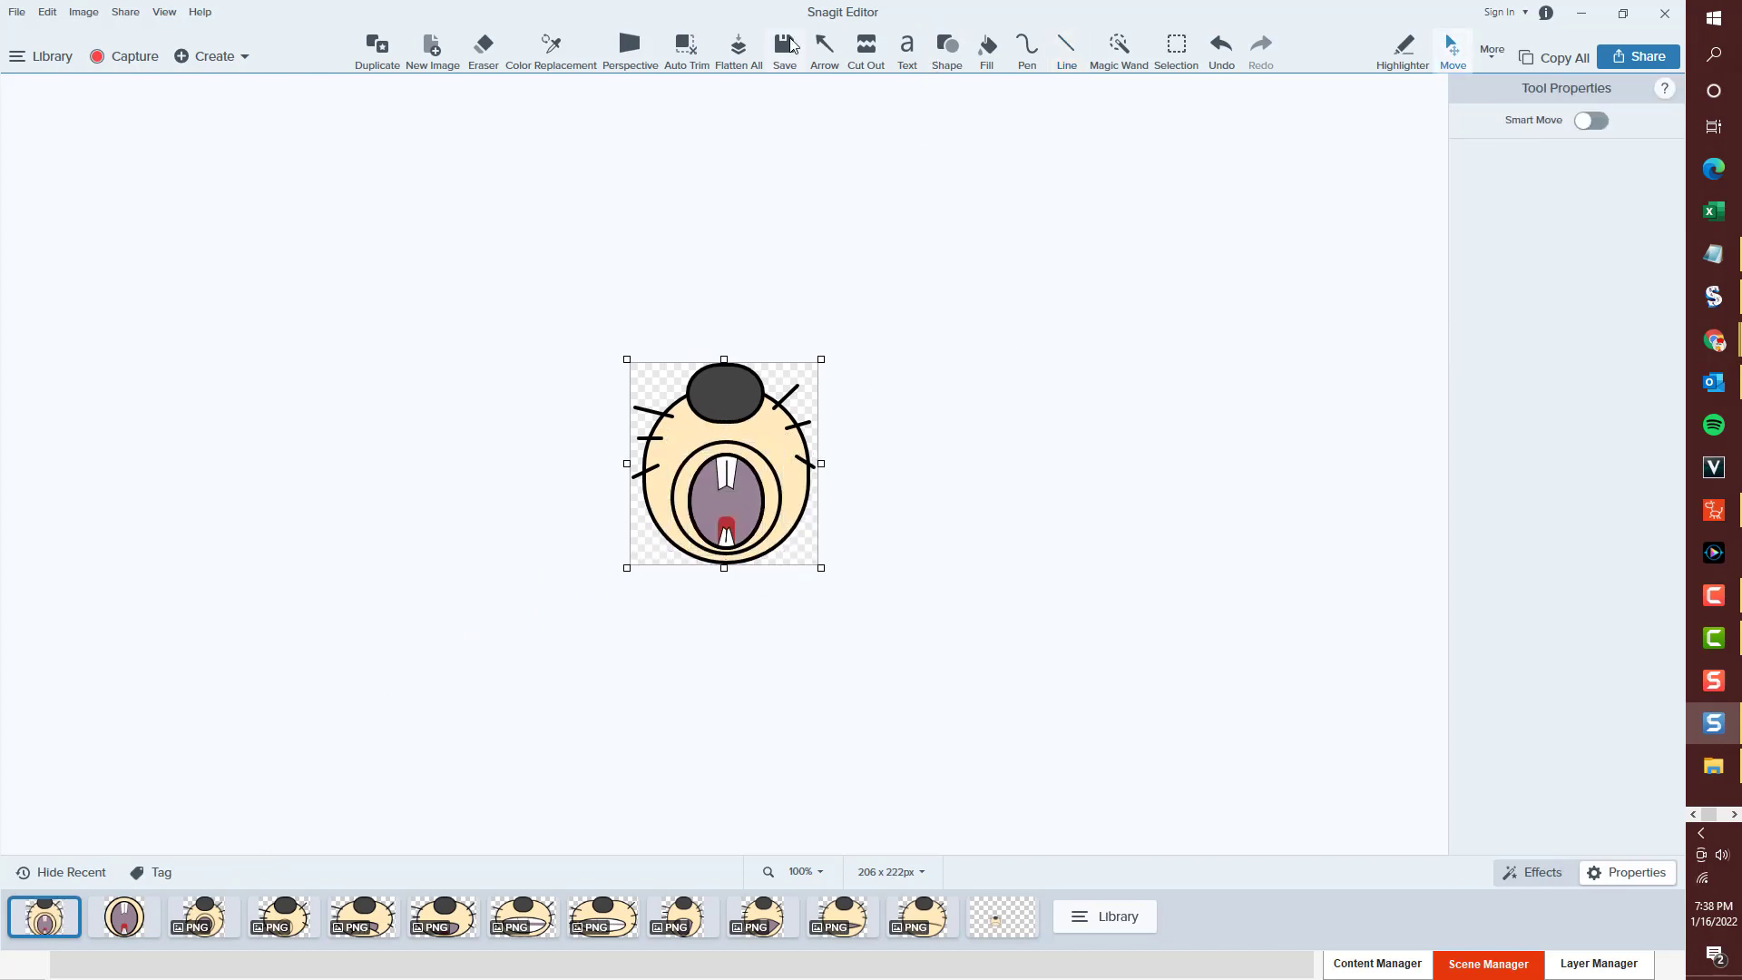
key(ctrl+s)
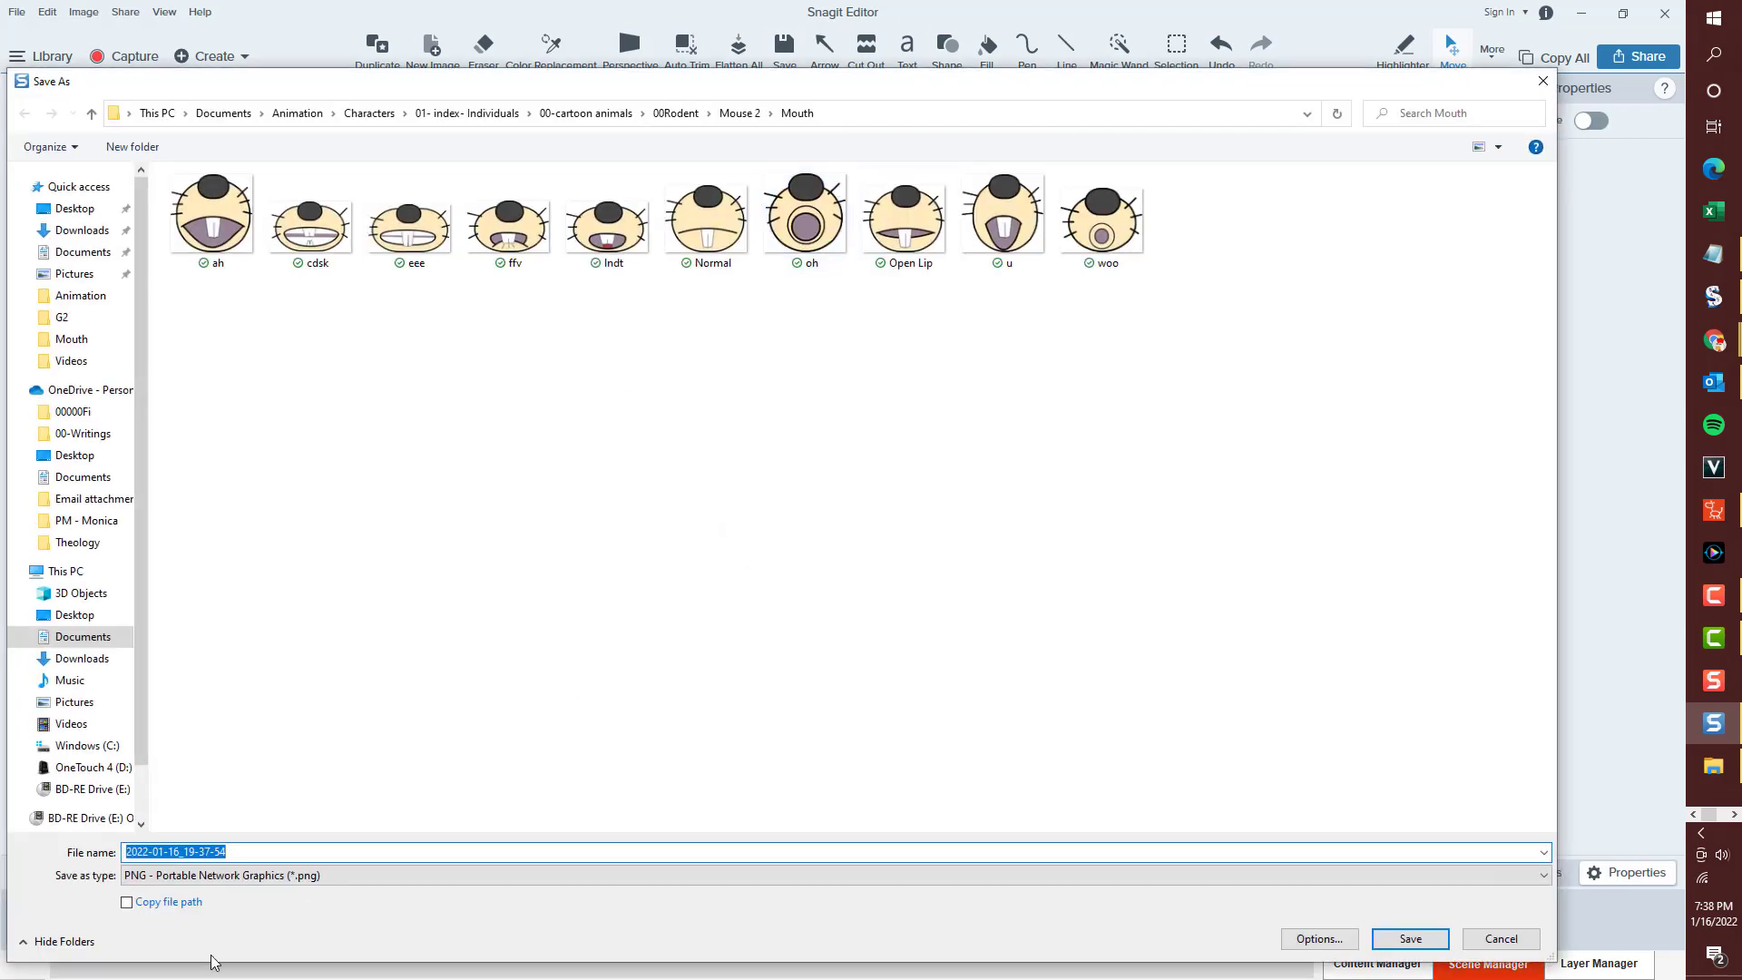
text(mouth open)
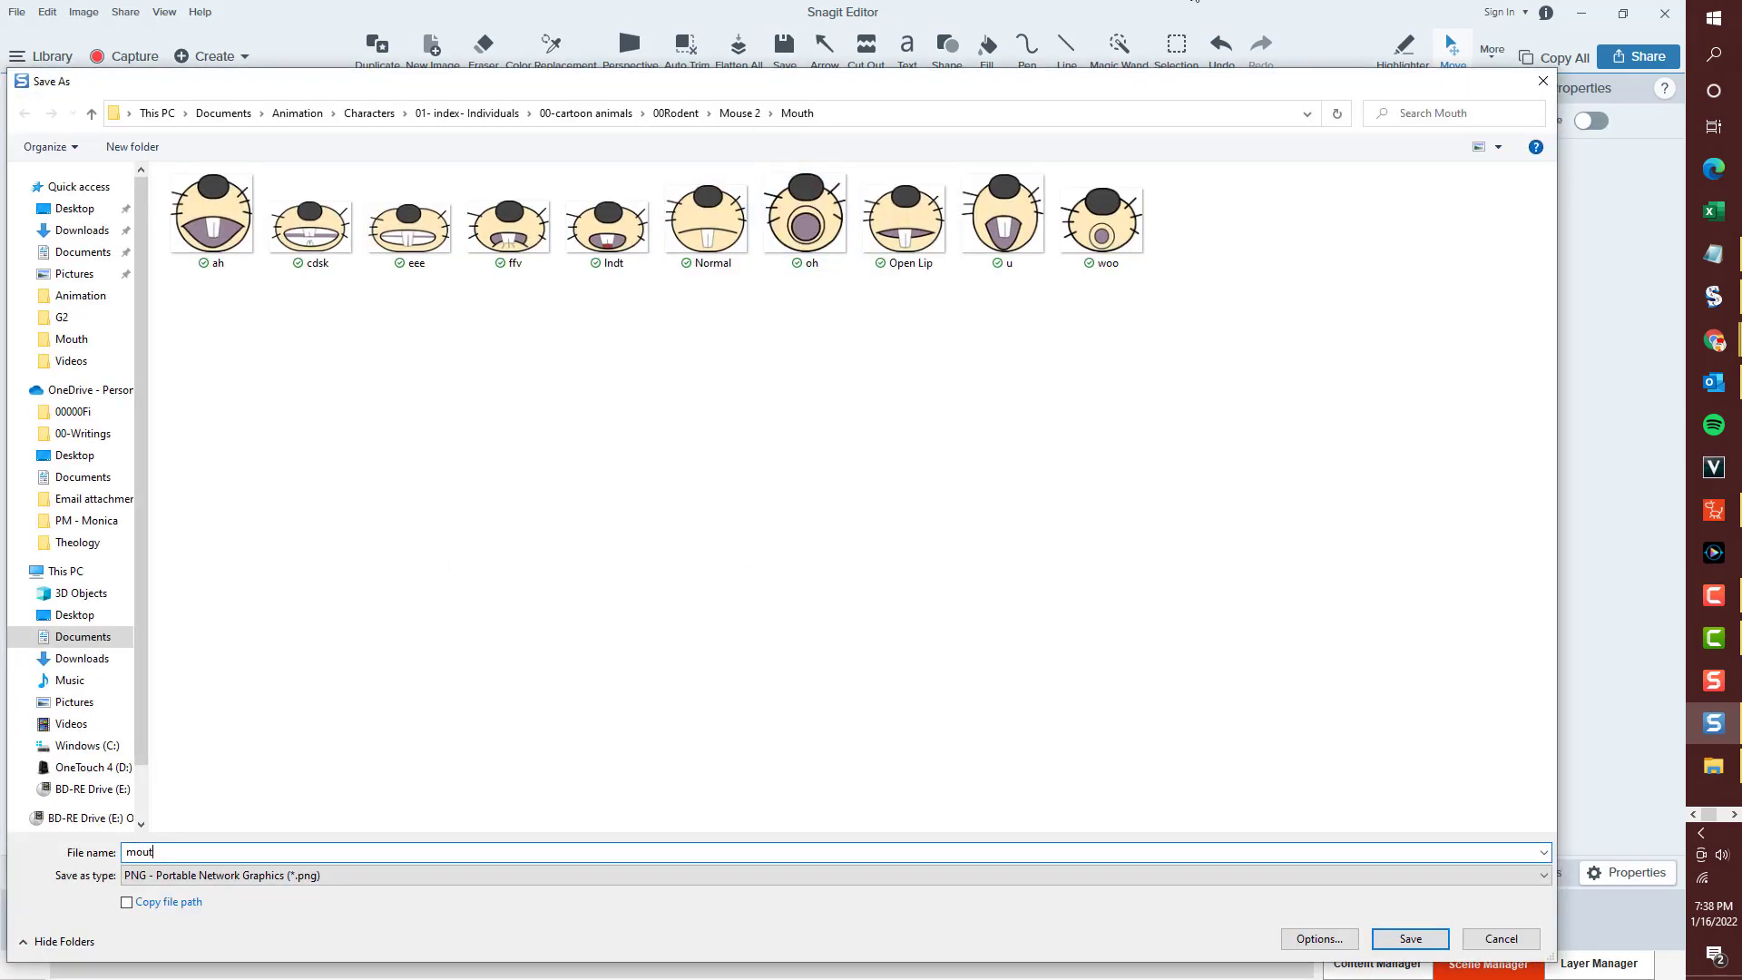
key(Return)
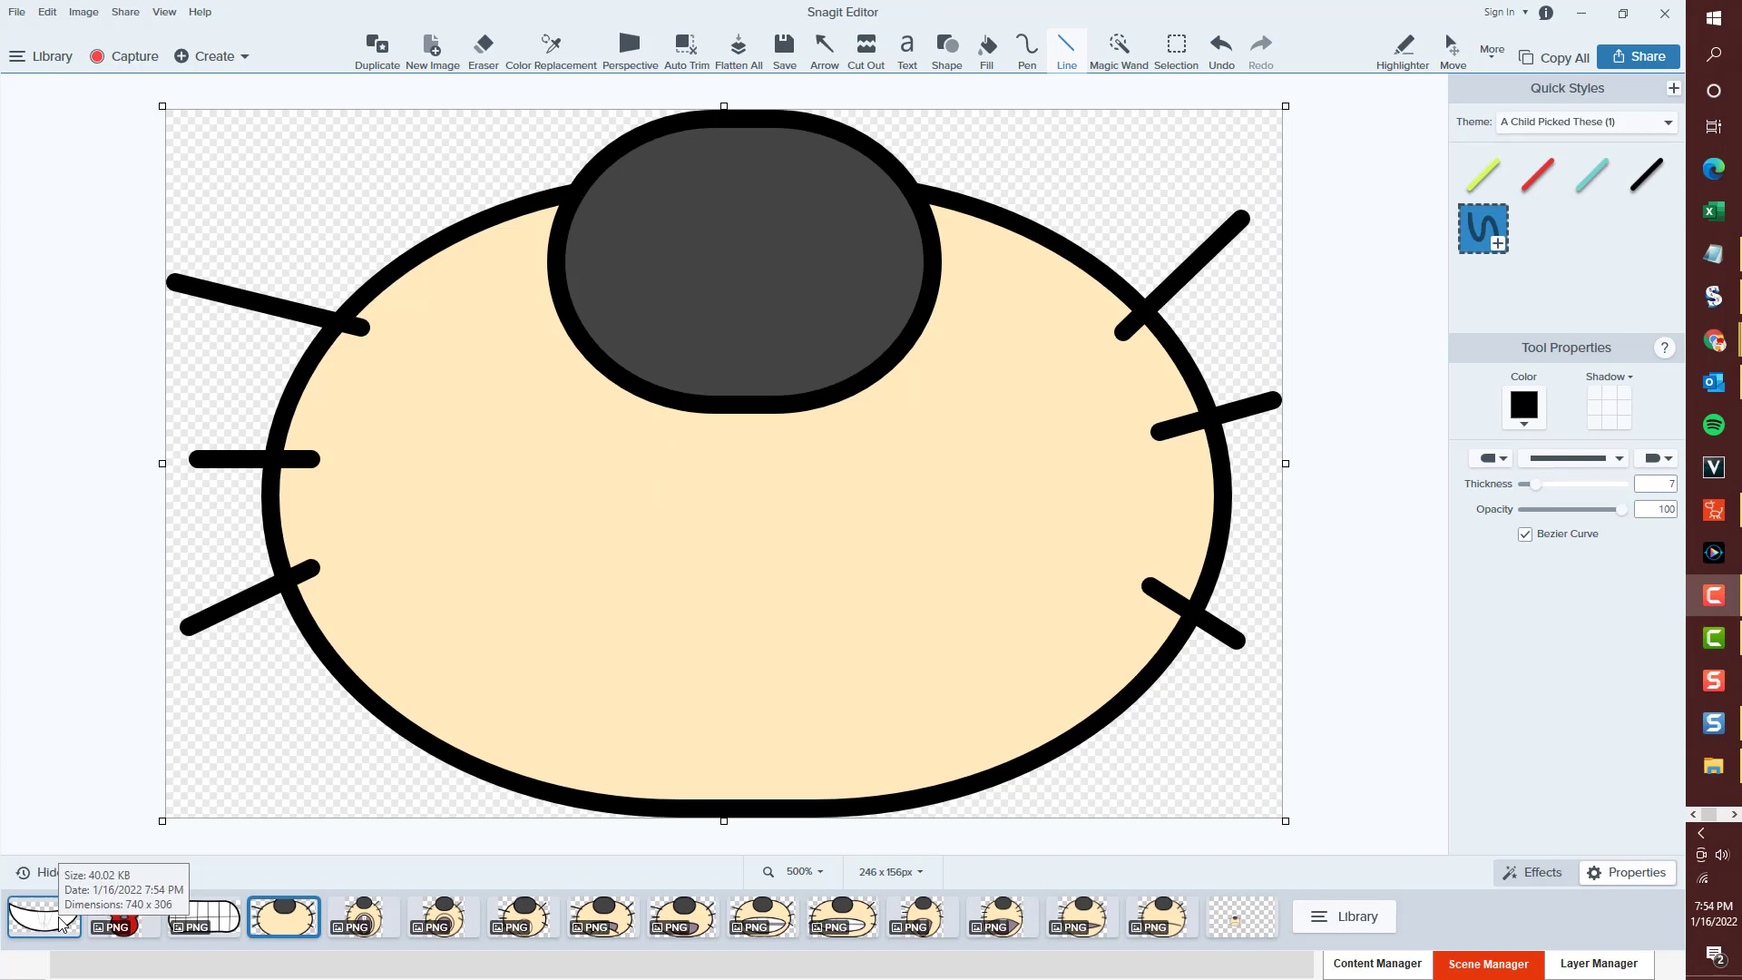
Look through the smile, puckered lips and teeth artwork, both as separate parts and as finished mouth images.
click(44, 917)
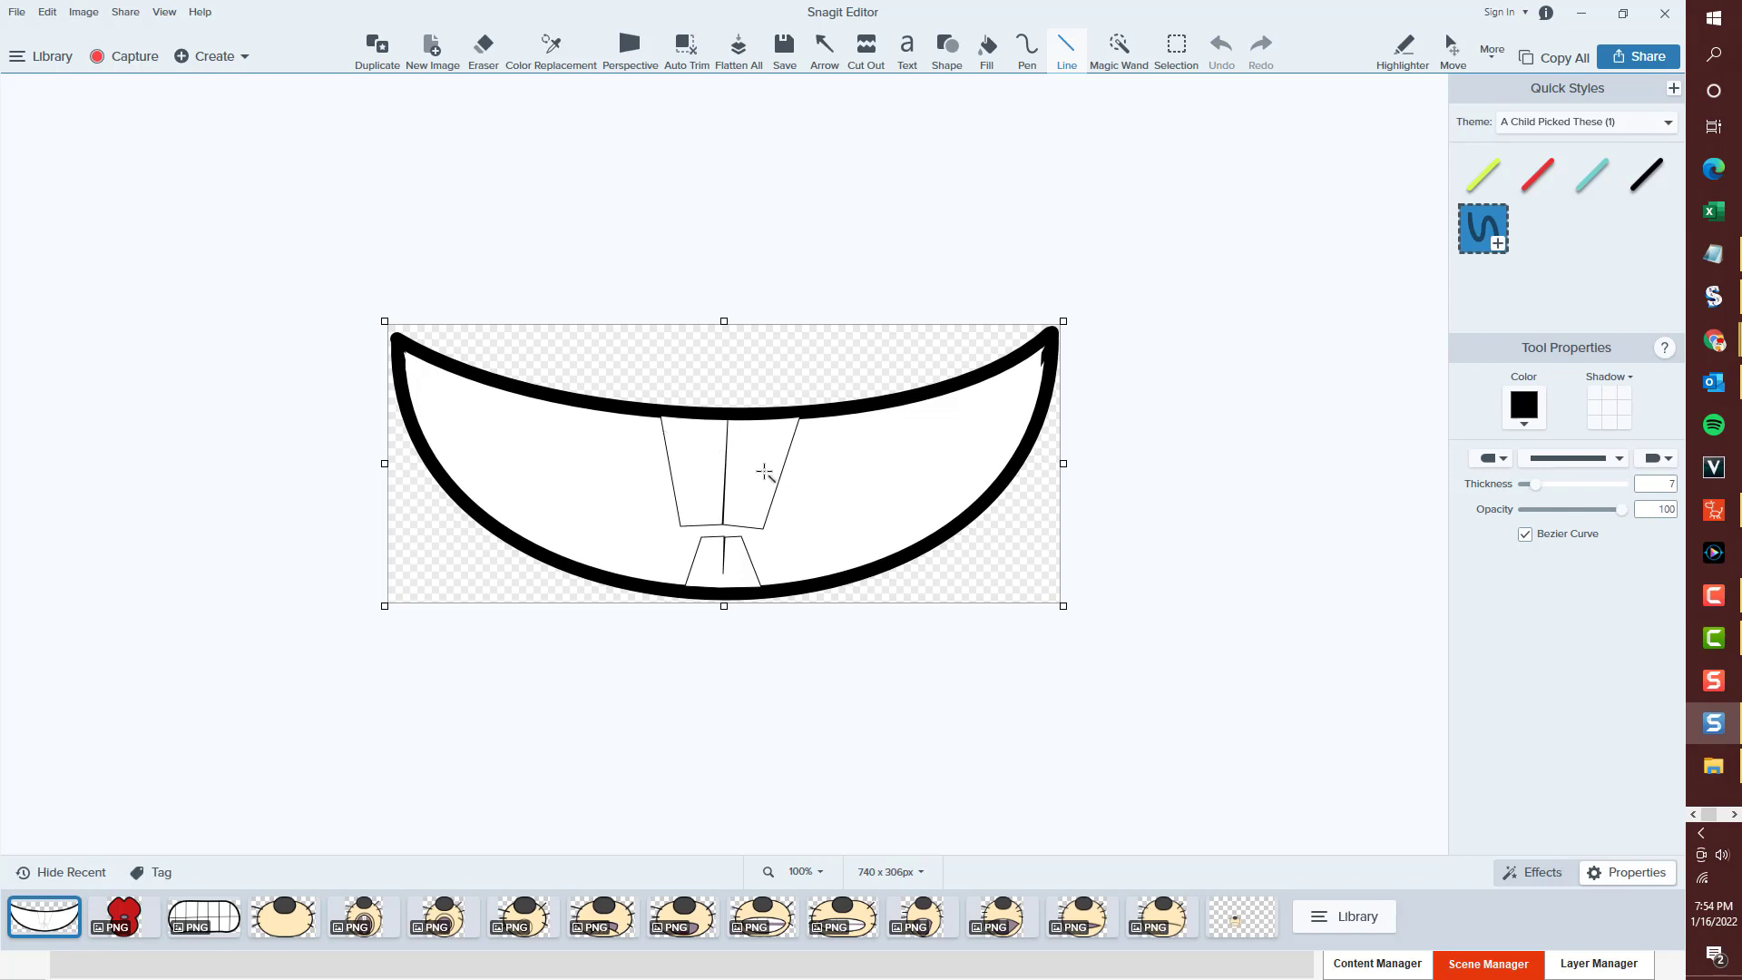
click(134, 927)
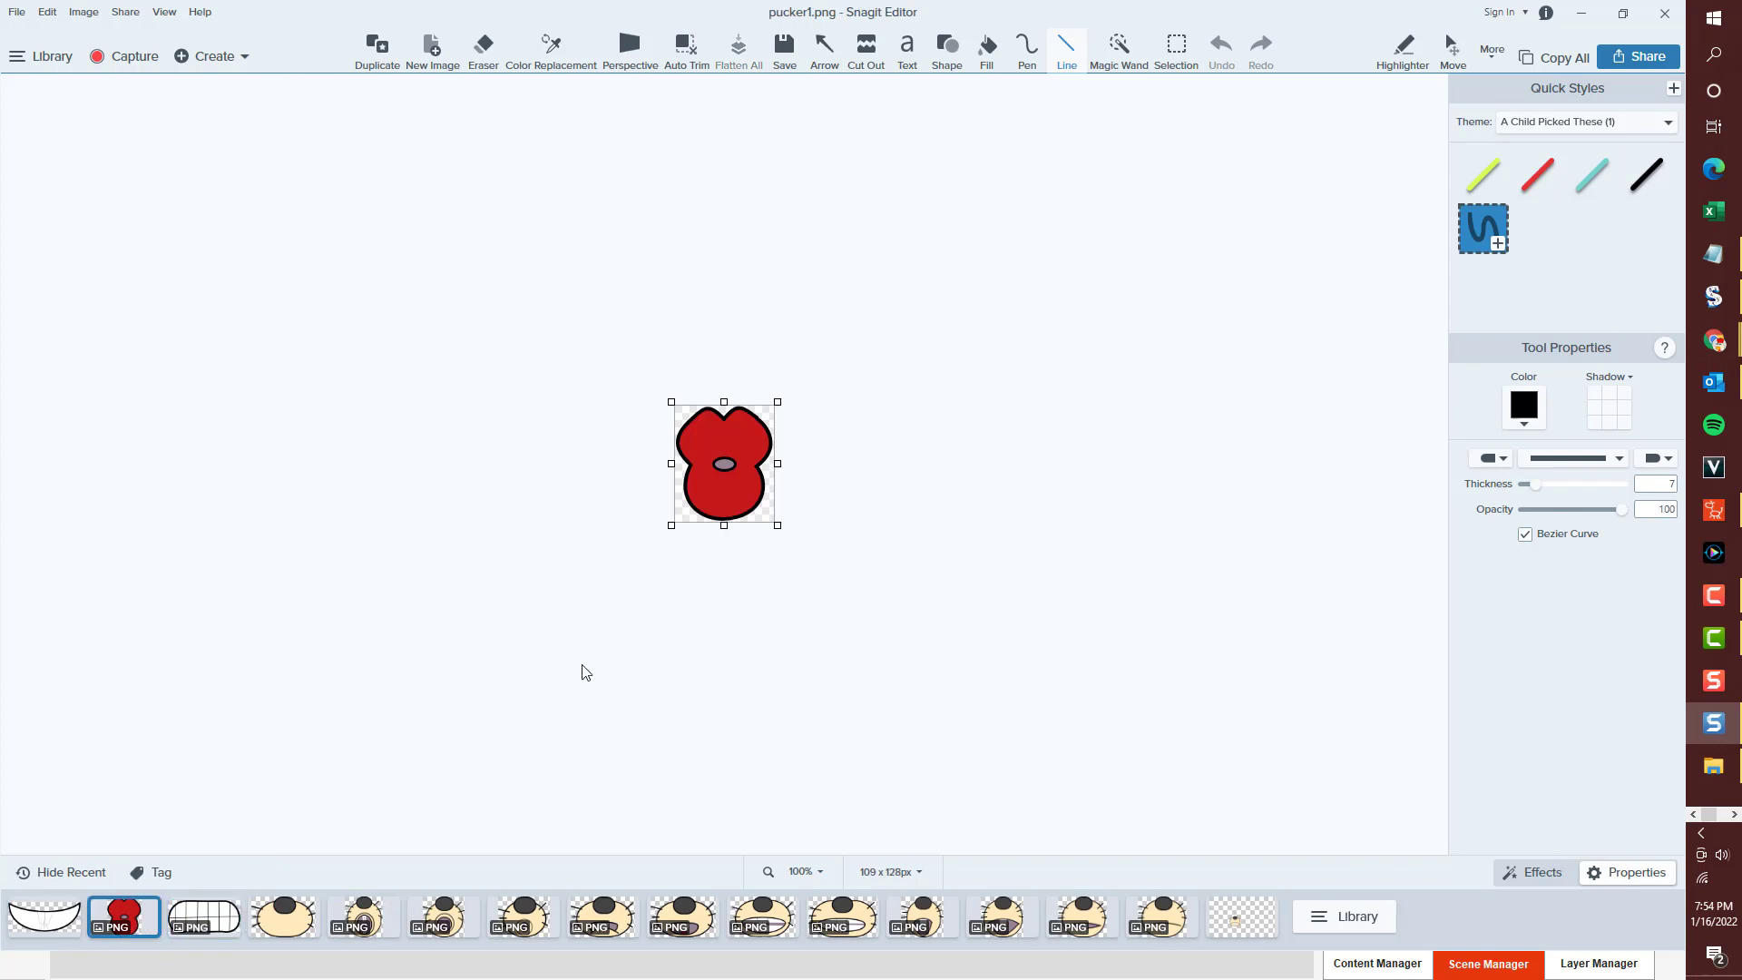
click(209, 932)
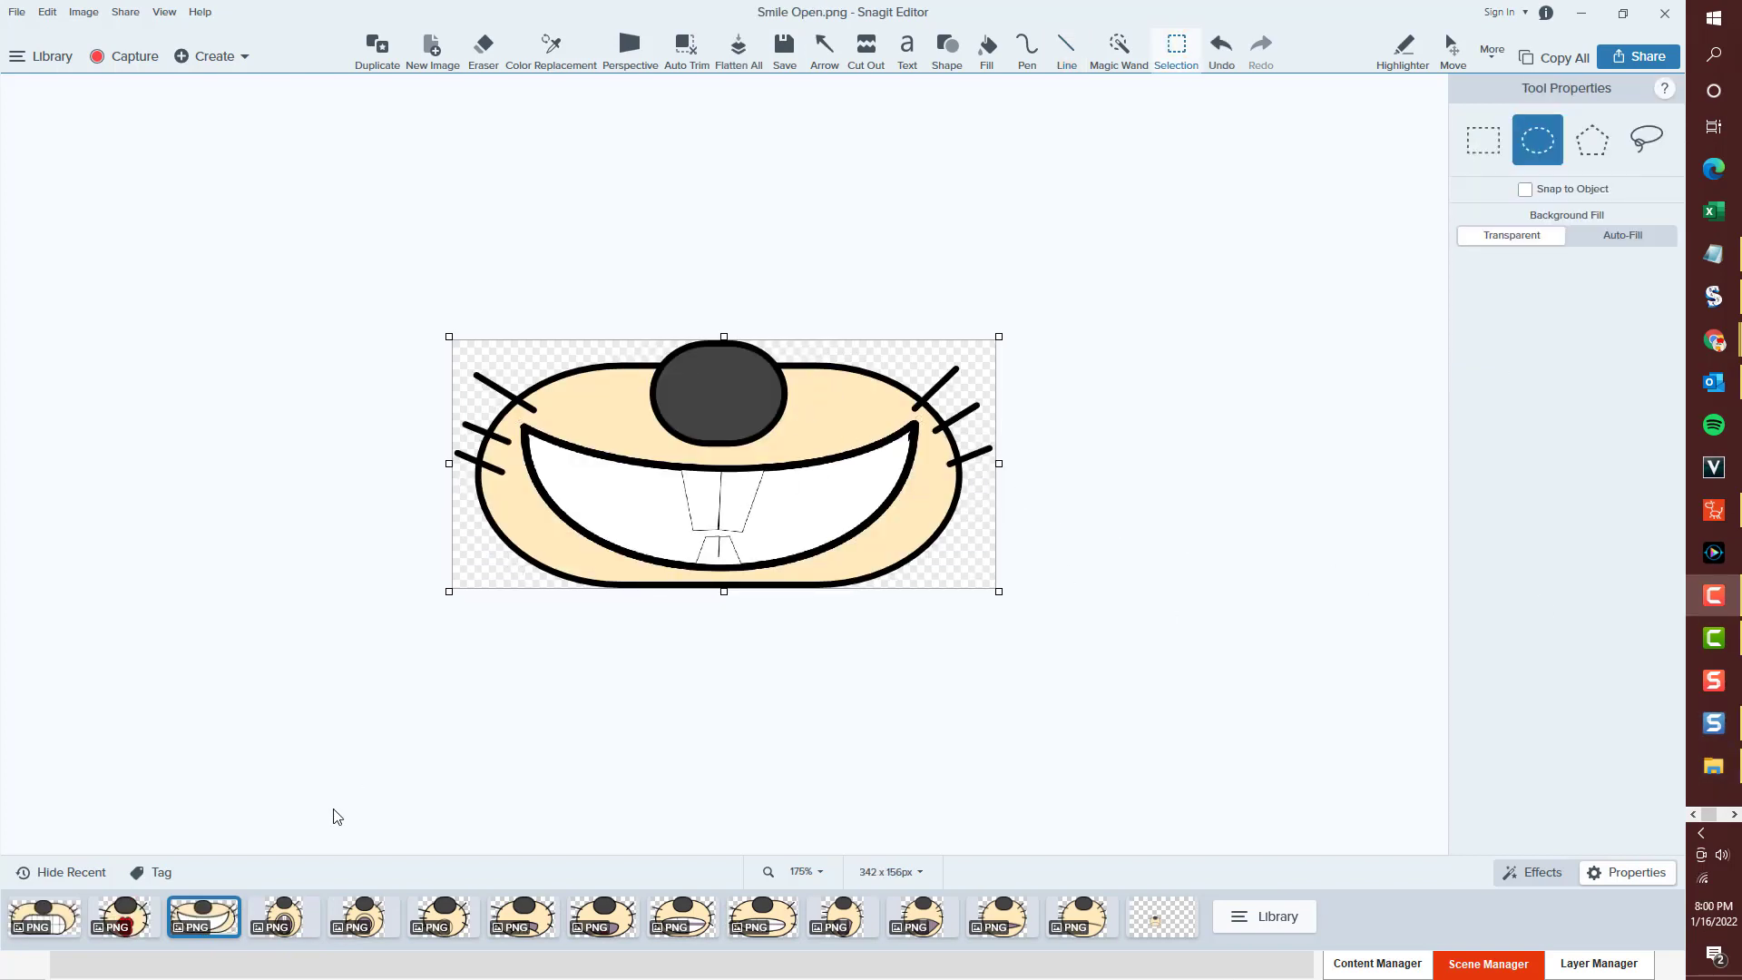
click(116, 921)
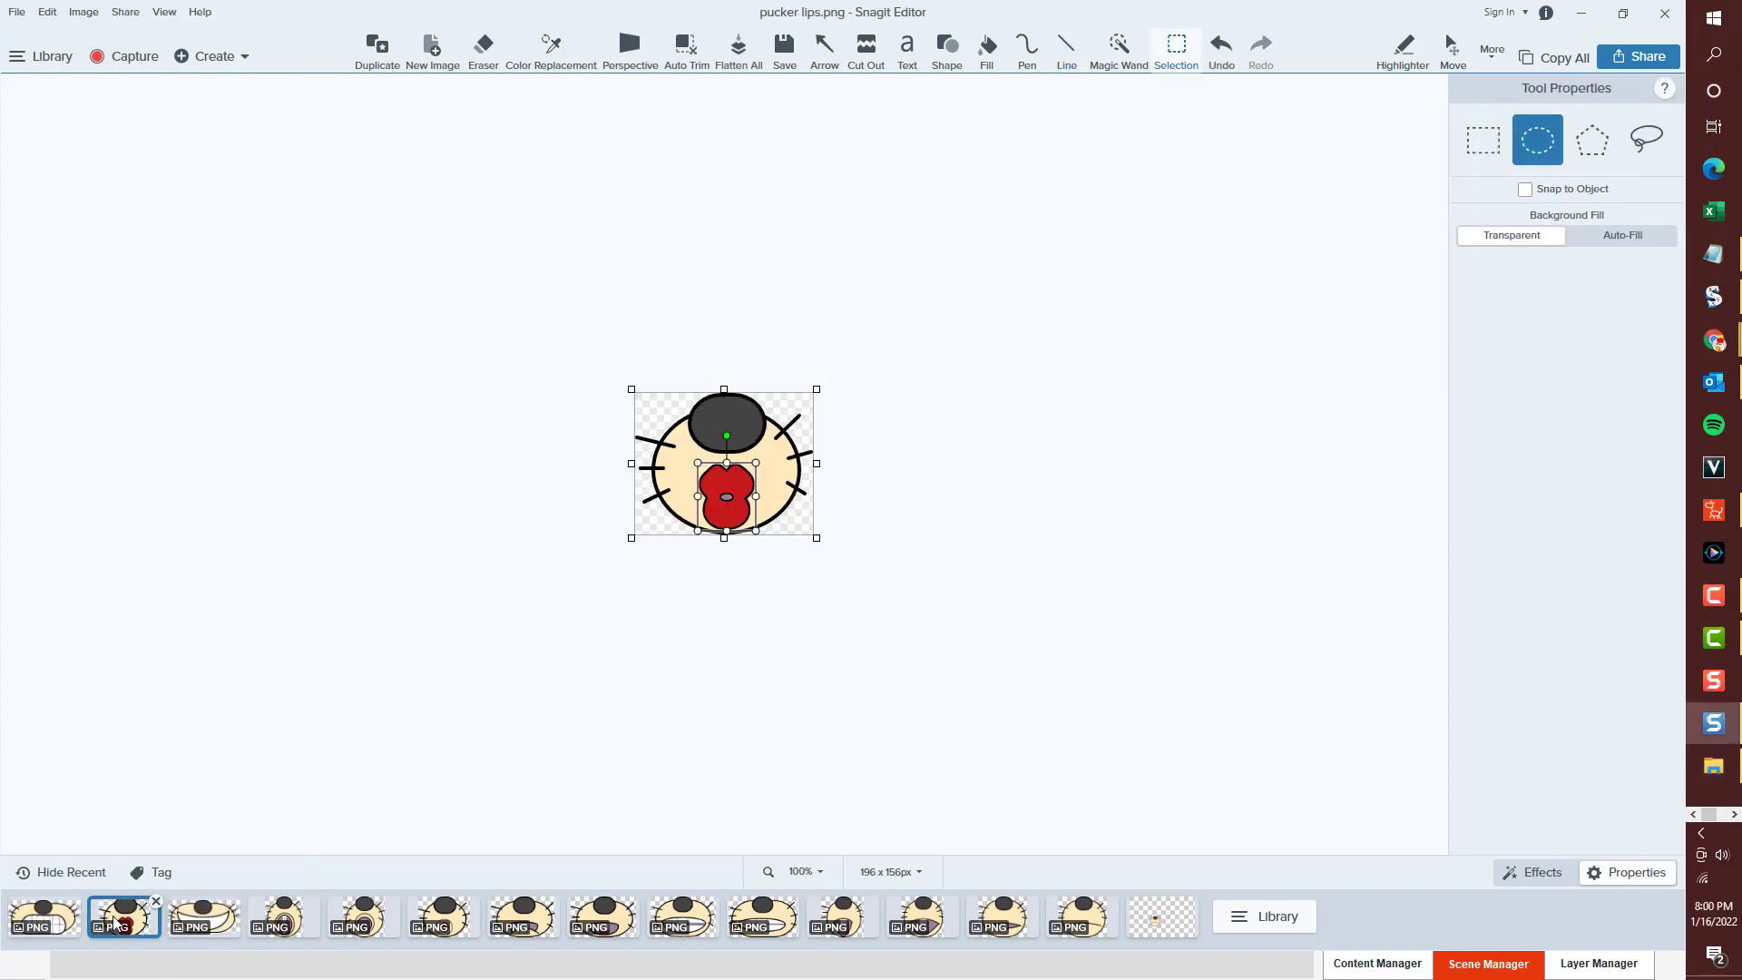
click(63, 920)
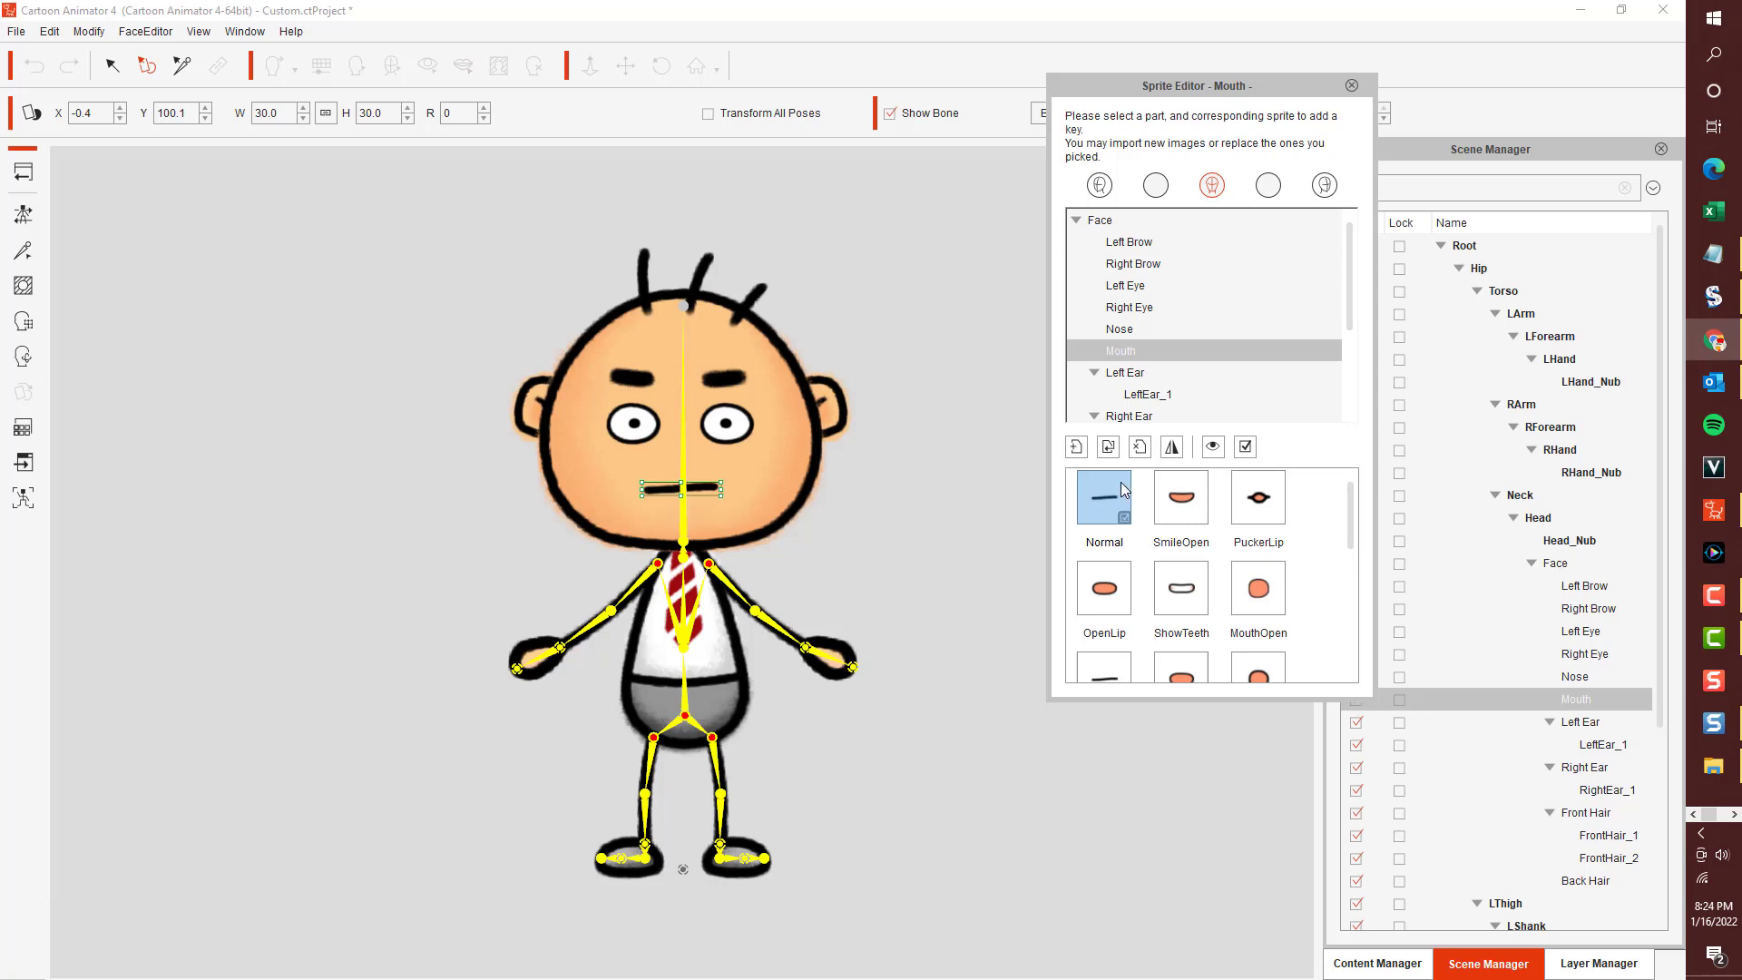
In Cartoon Animator's Sprite Editor, replace the character's Normal mouth sprite with the Normal image from the Mouth folder.
click(1076, 448)
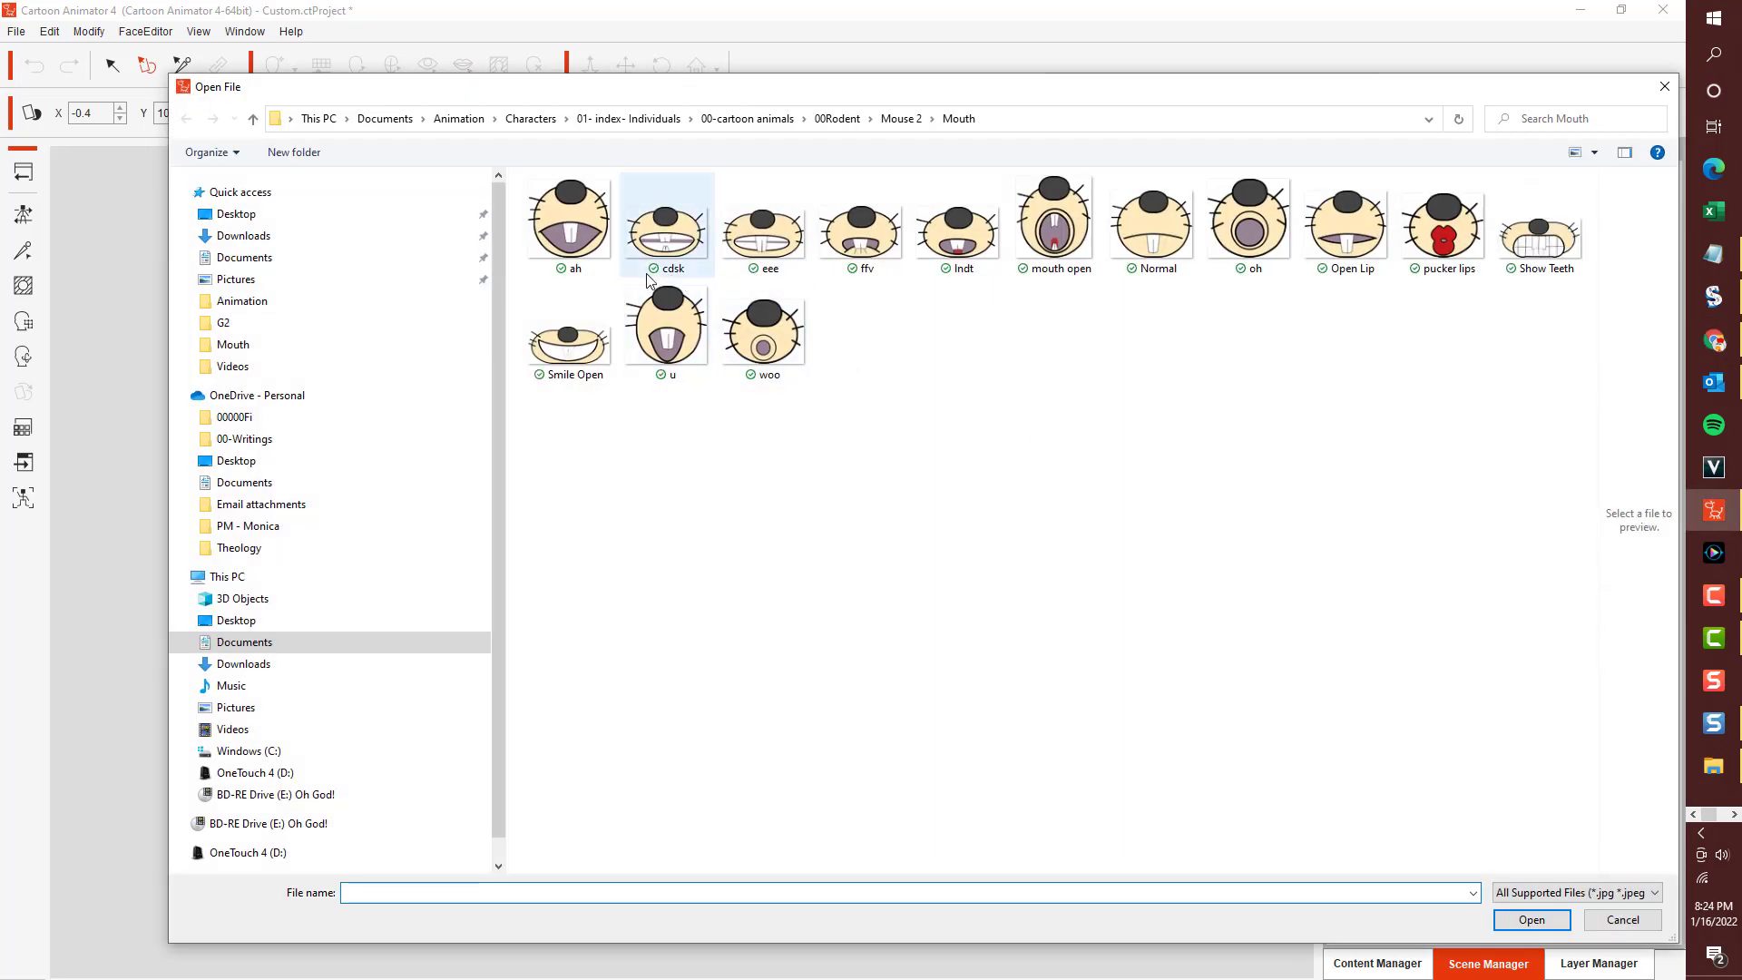
double_click(1182, 265)
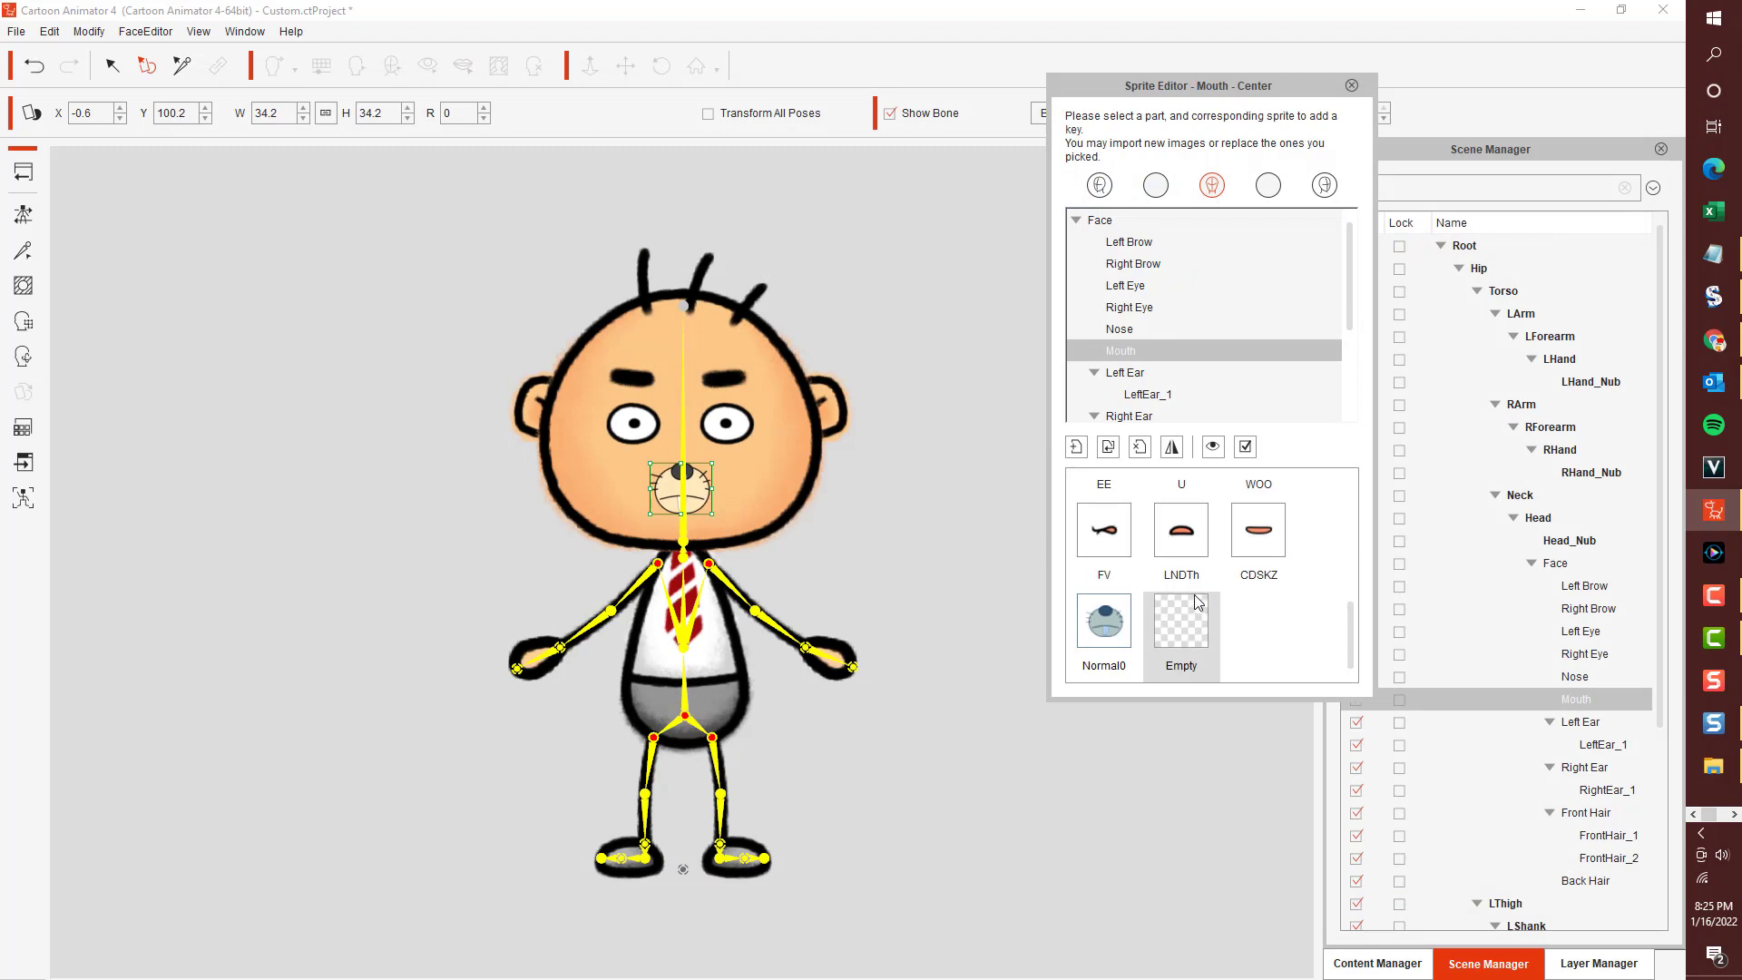
click(1076, 446)
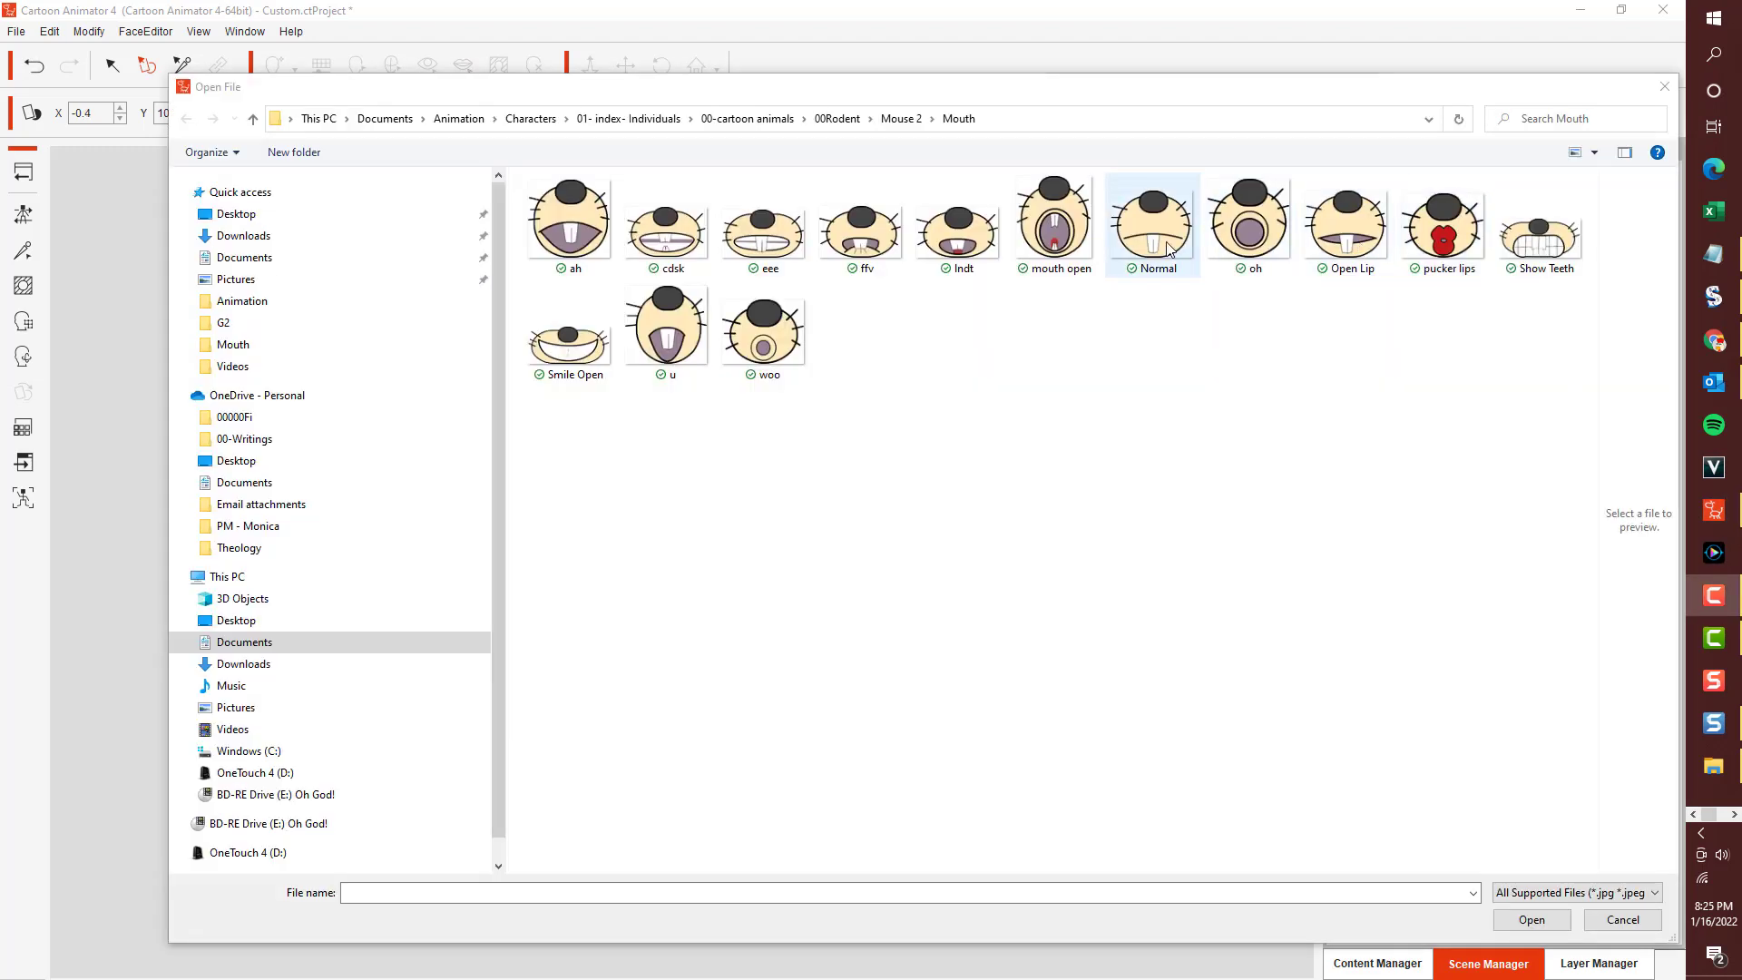
click(1152, 227)
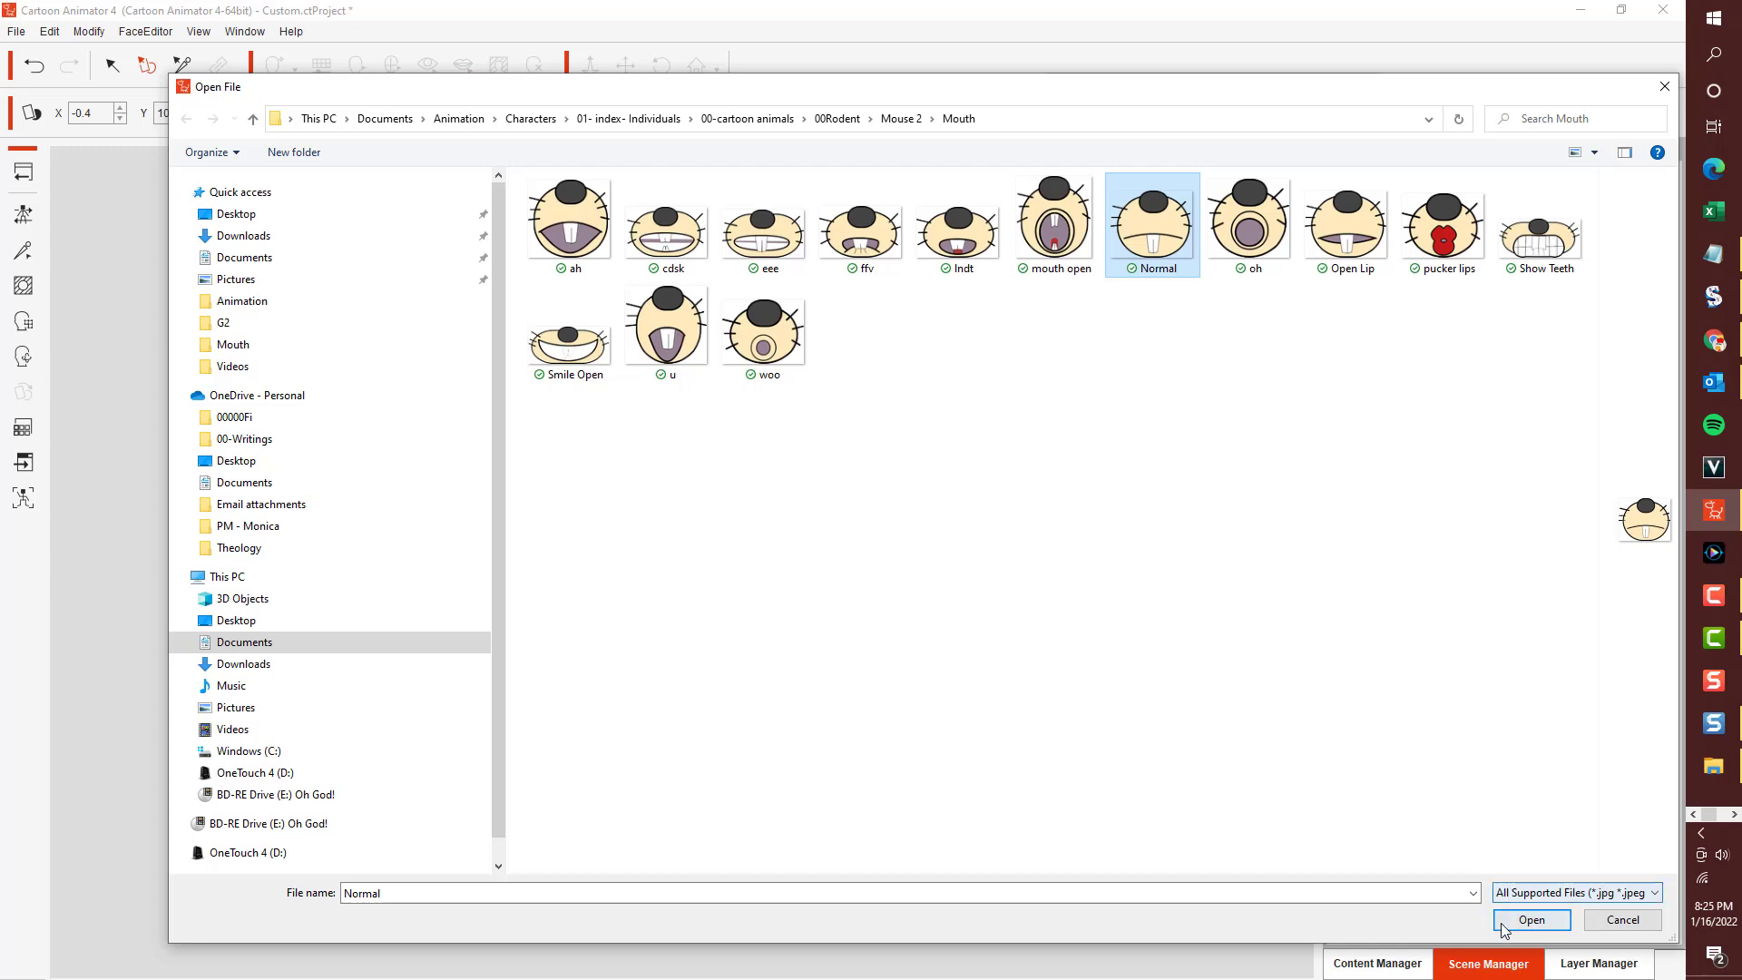
click(1531, 919)
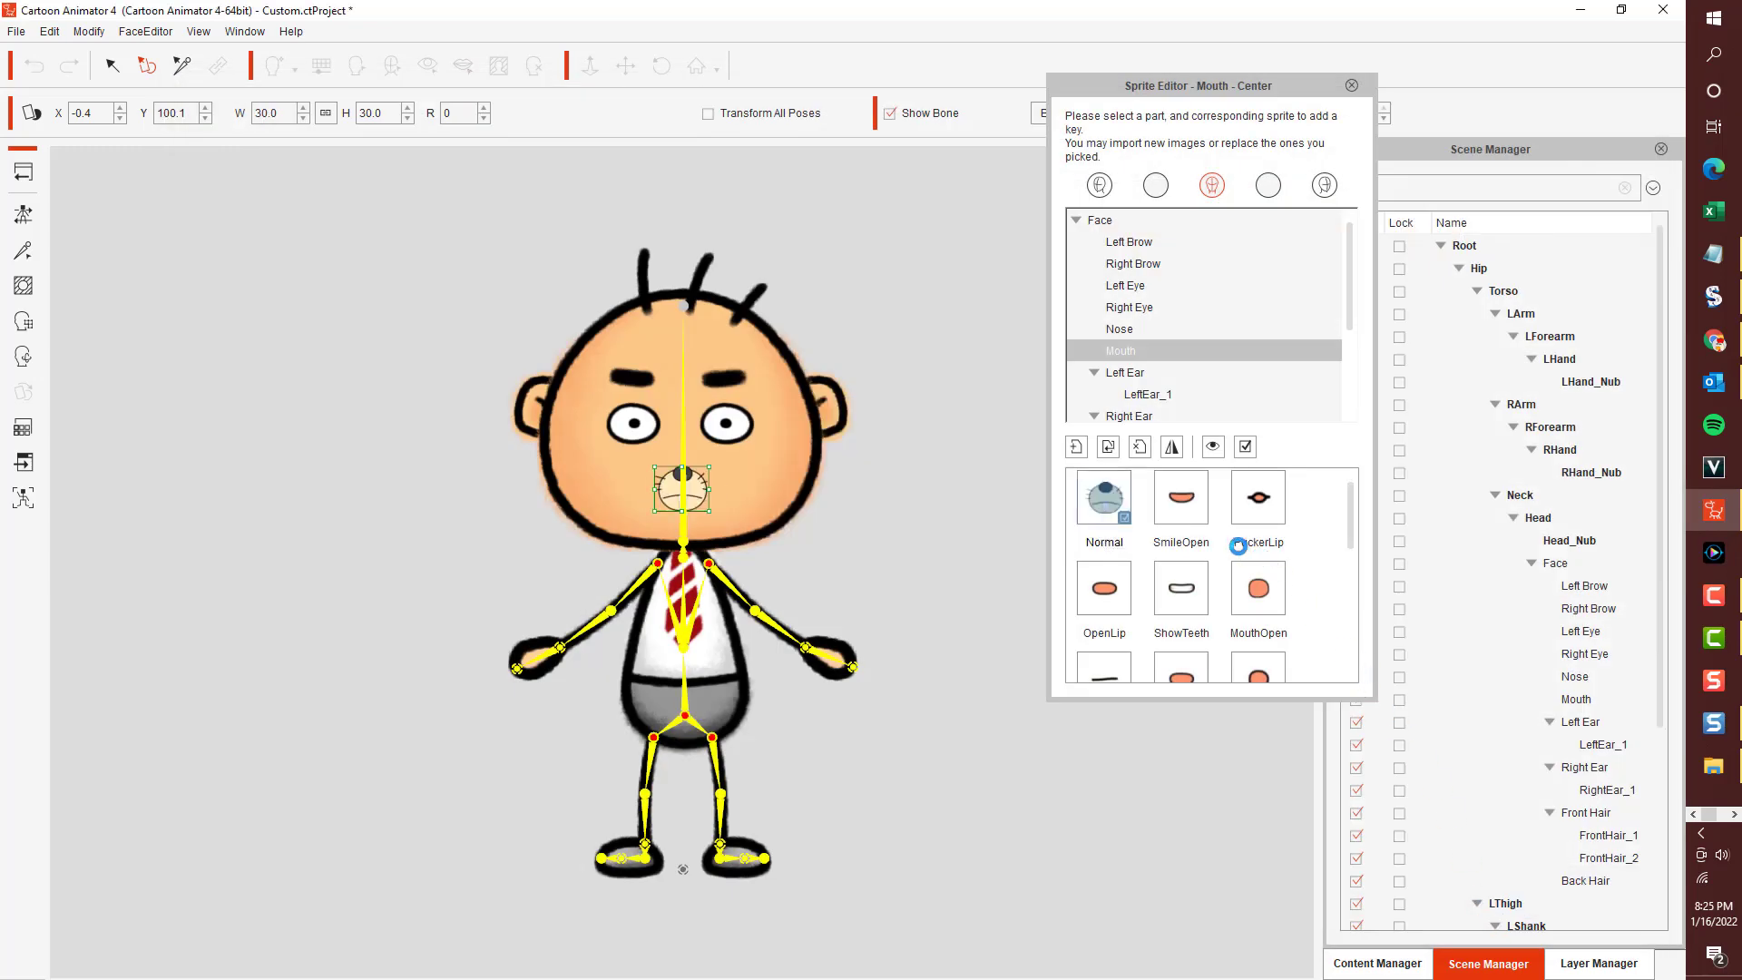
Replace the SmileOpen and PuckerLip mouth sprites with the "Smile Open" and "pucker lips" images.
click(1194, 533)
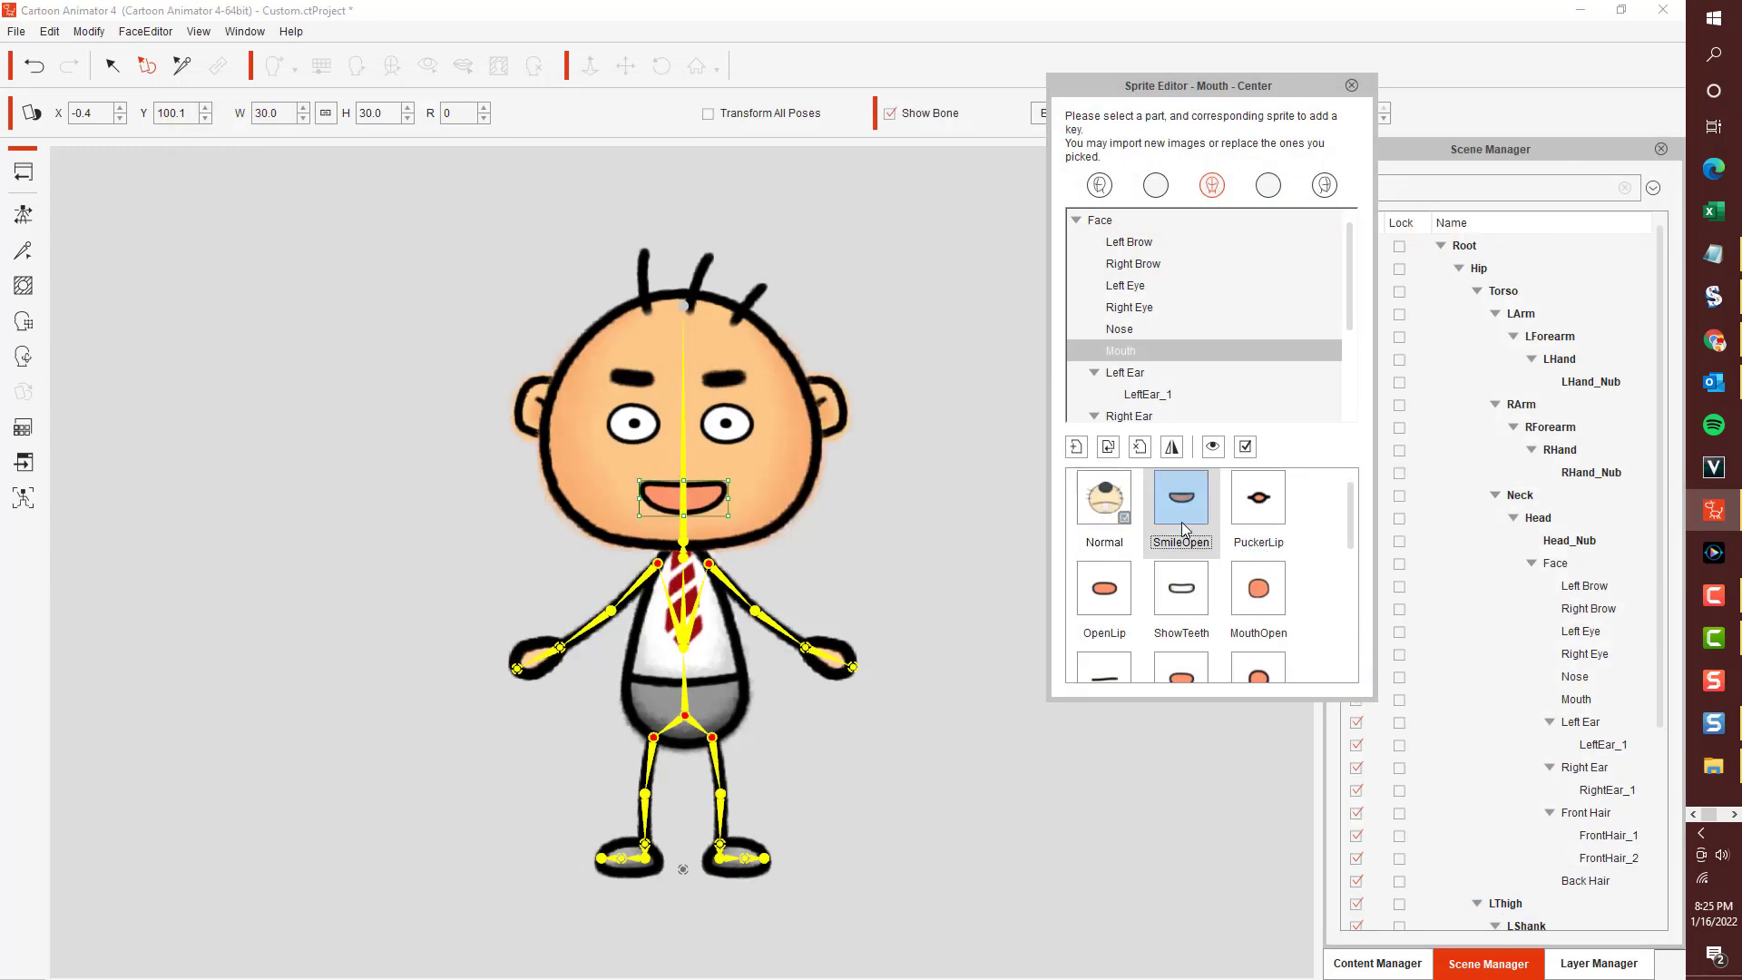
click(1107, 447)
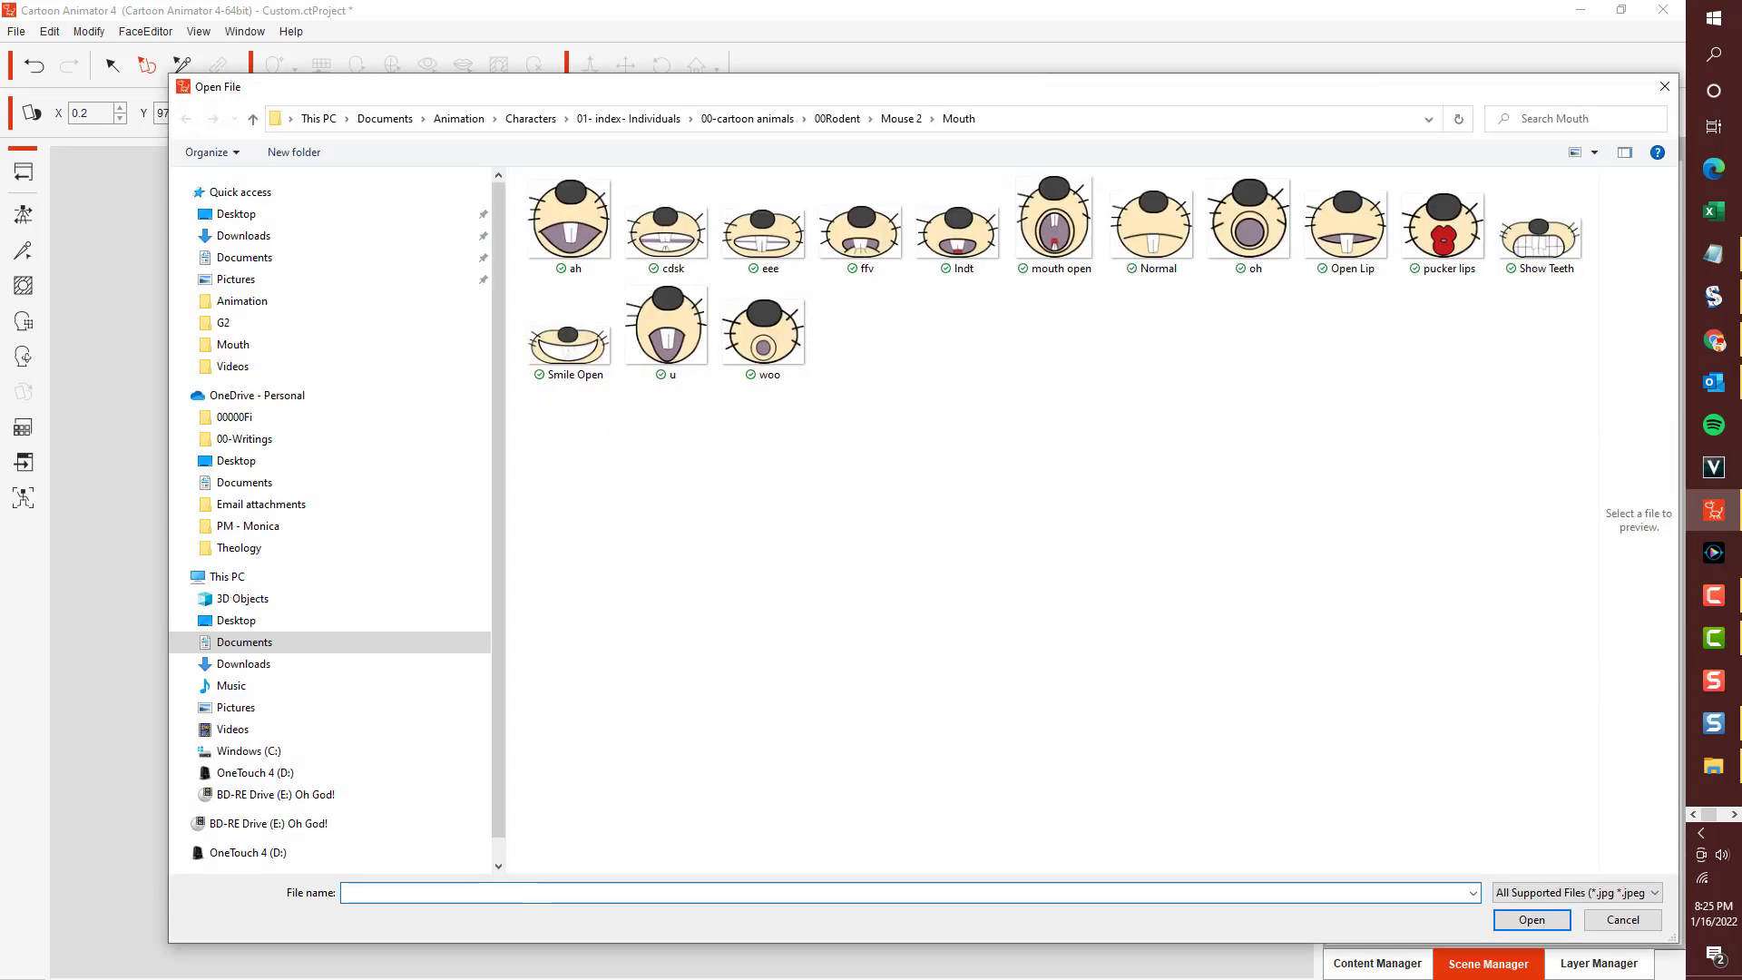
click(594, 375)
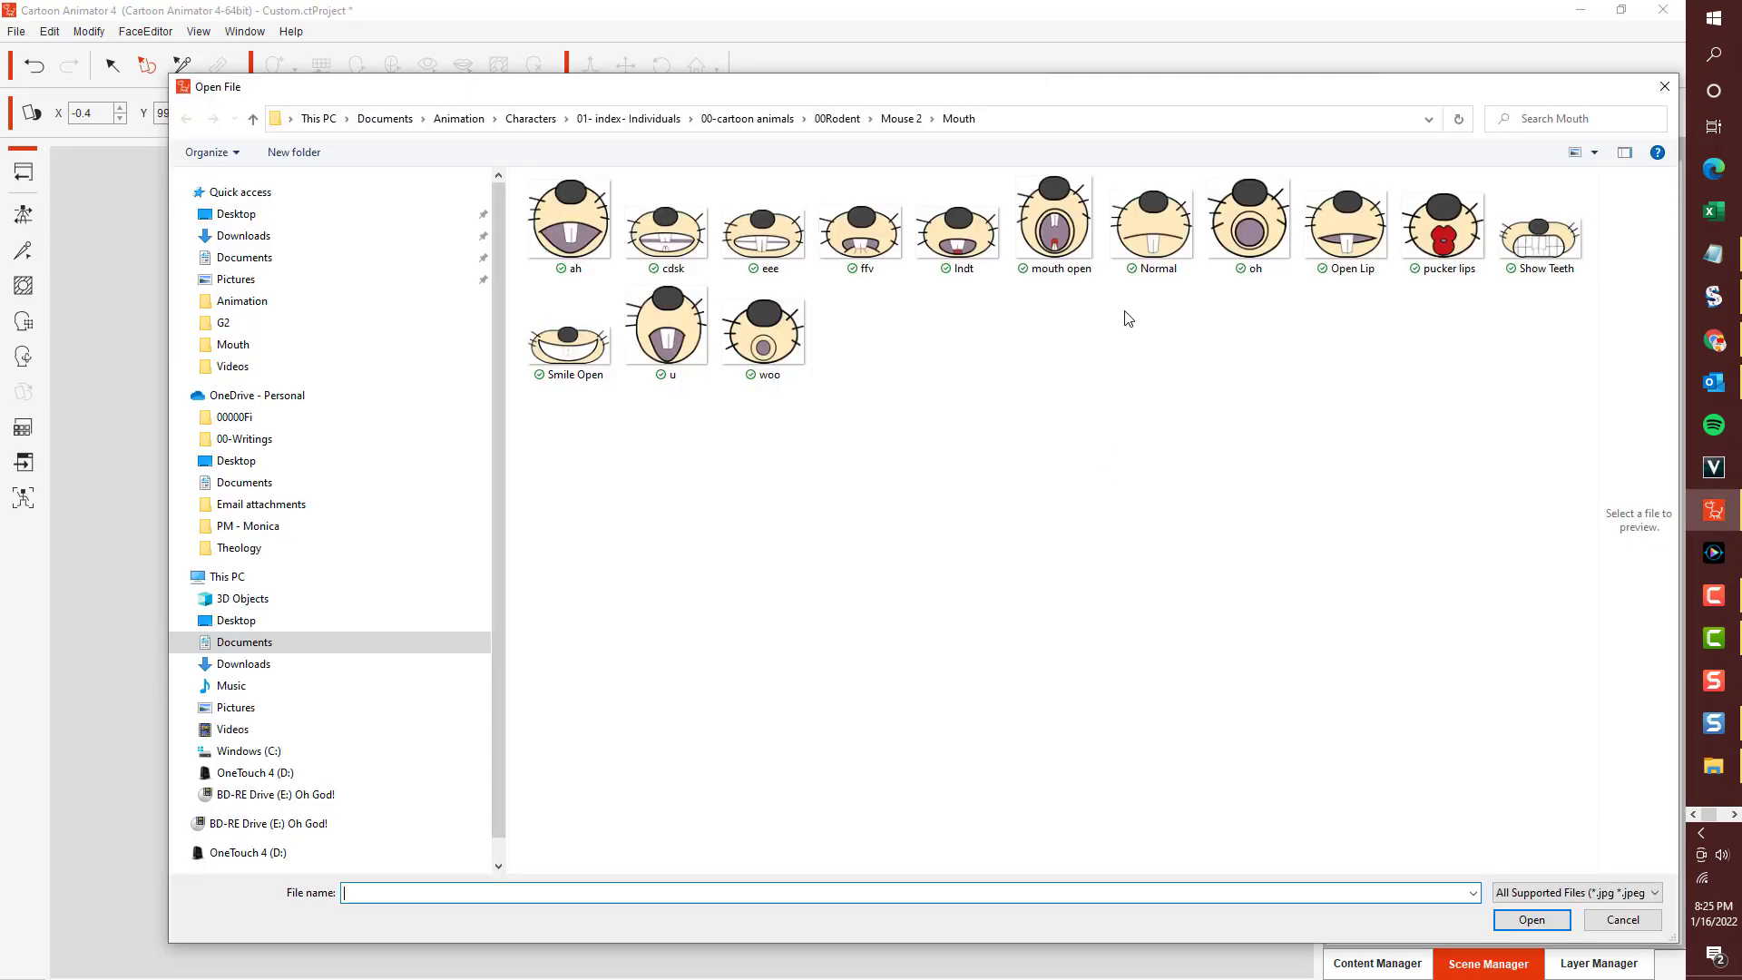
click(1442, 226)
key(Return)
Replace the OpenLip and ShowTeeth mouth sprites with the "Open Lip" and "Show Teeth" images.
click(1104, 588)
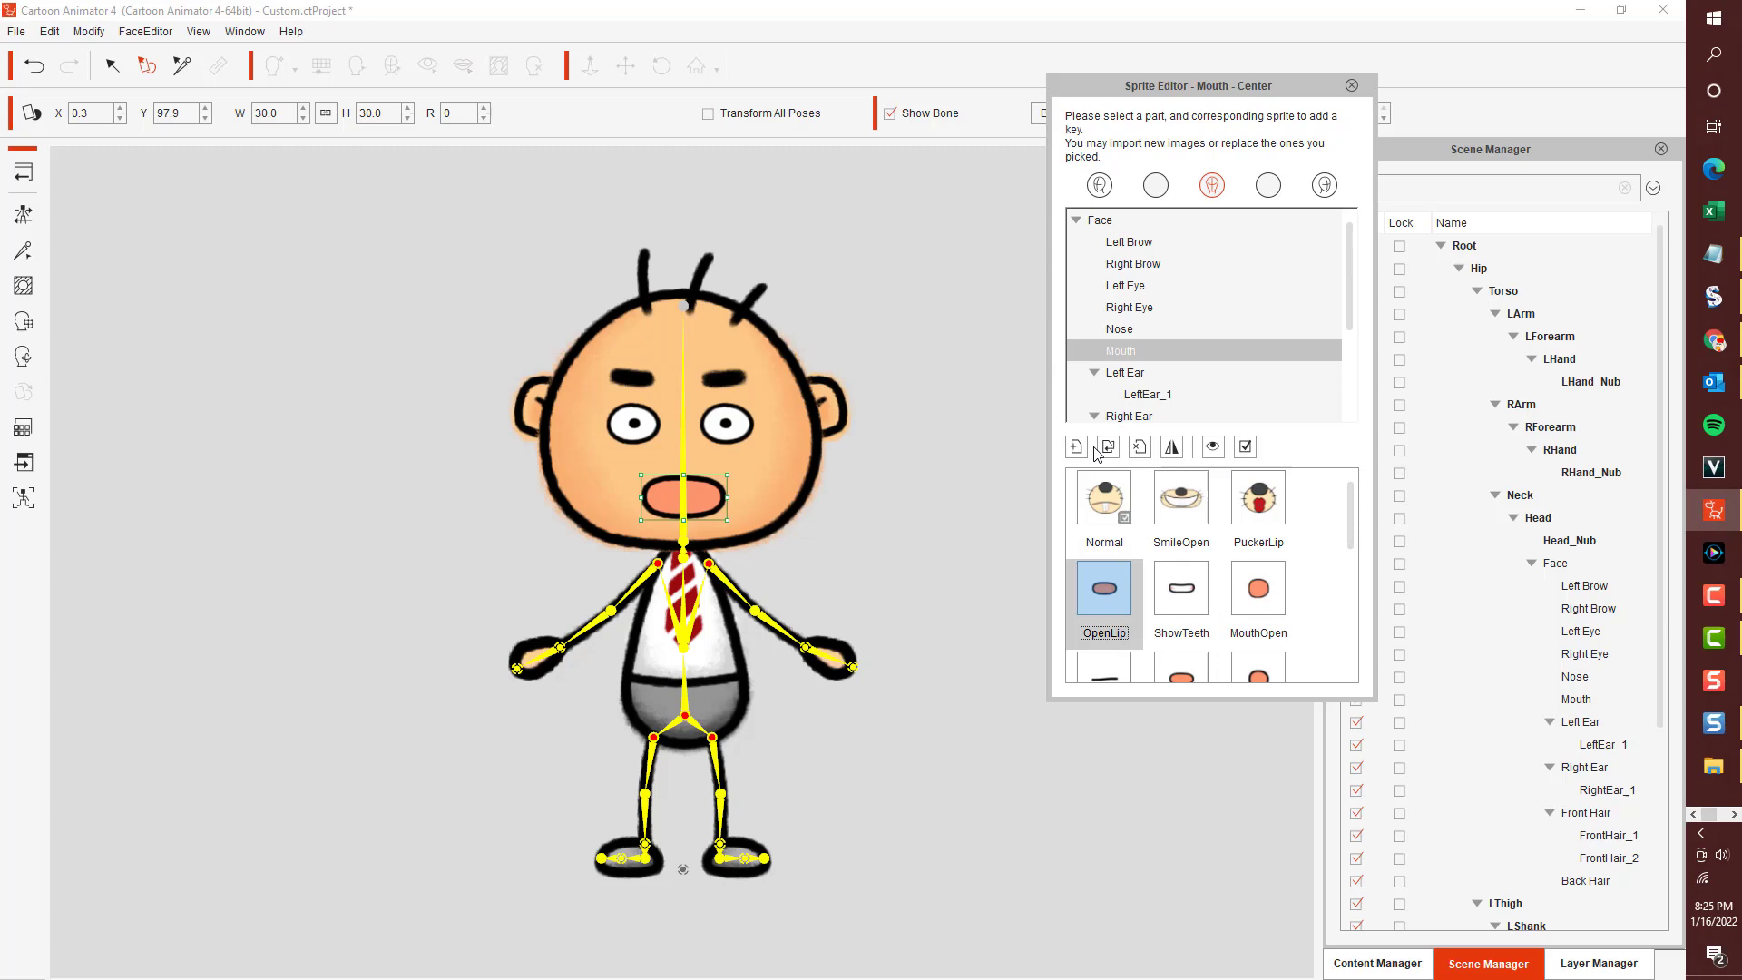
click(1108, 447)
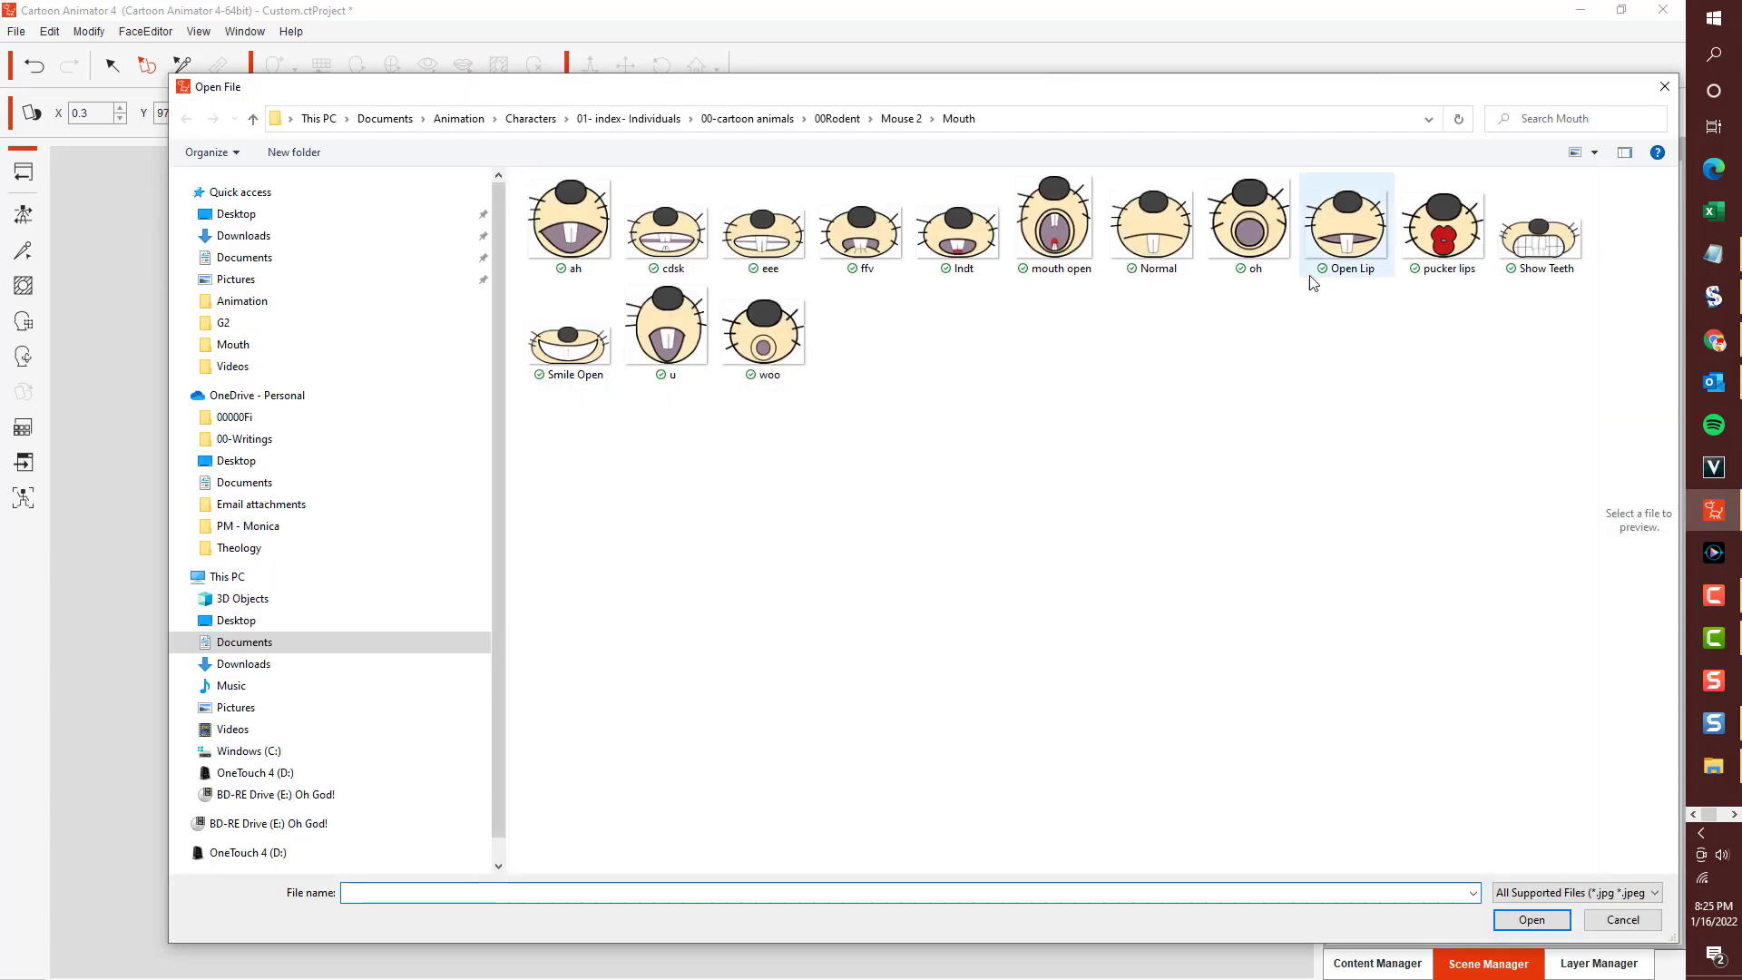
key(Return)
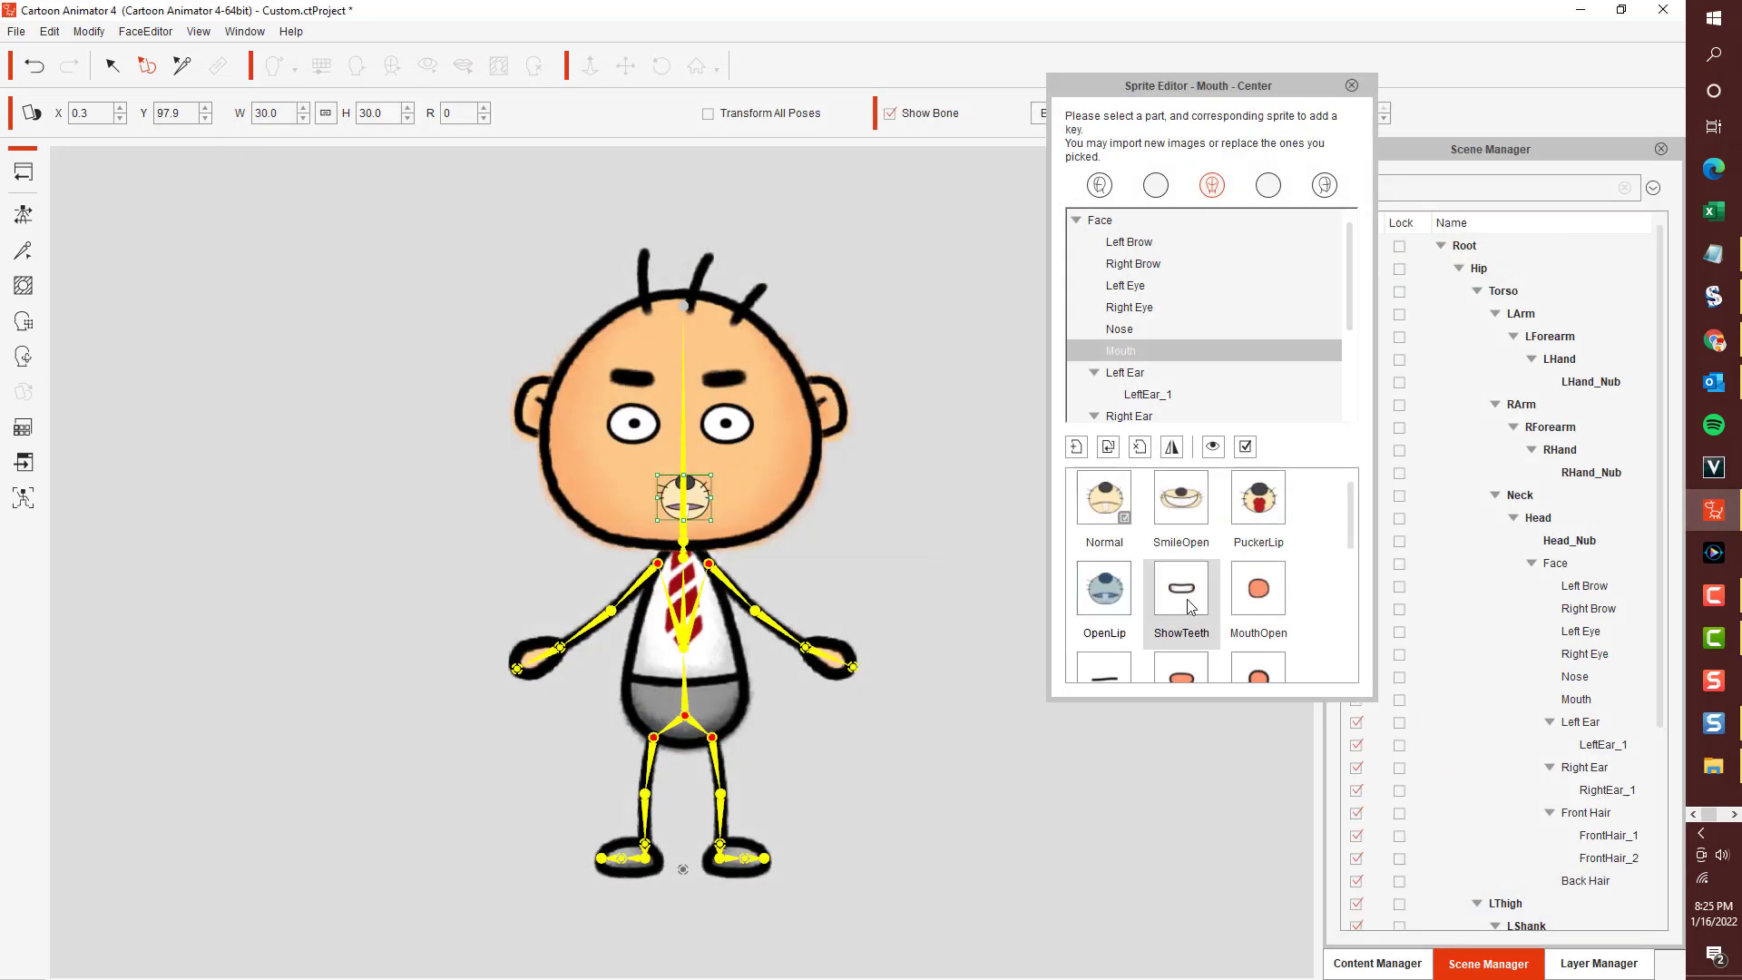
click(1191, 606)
click(1108, 447)
click(1538, 263)
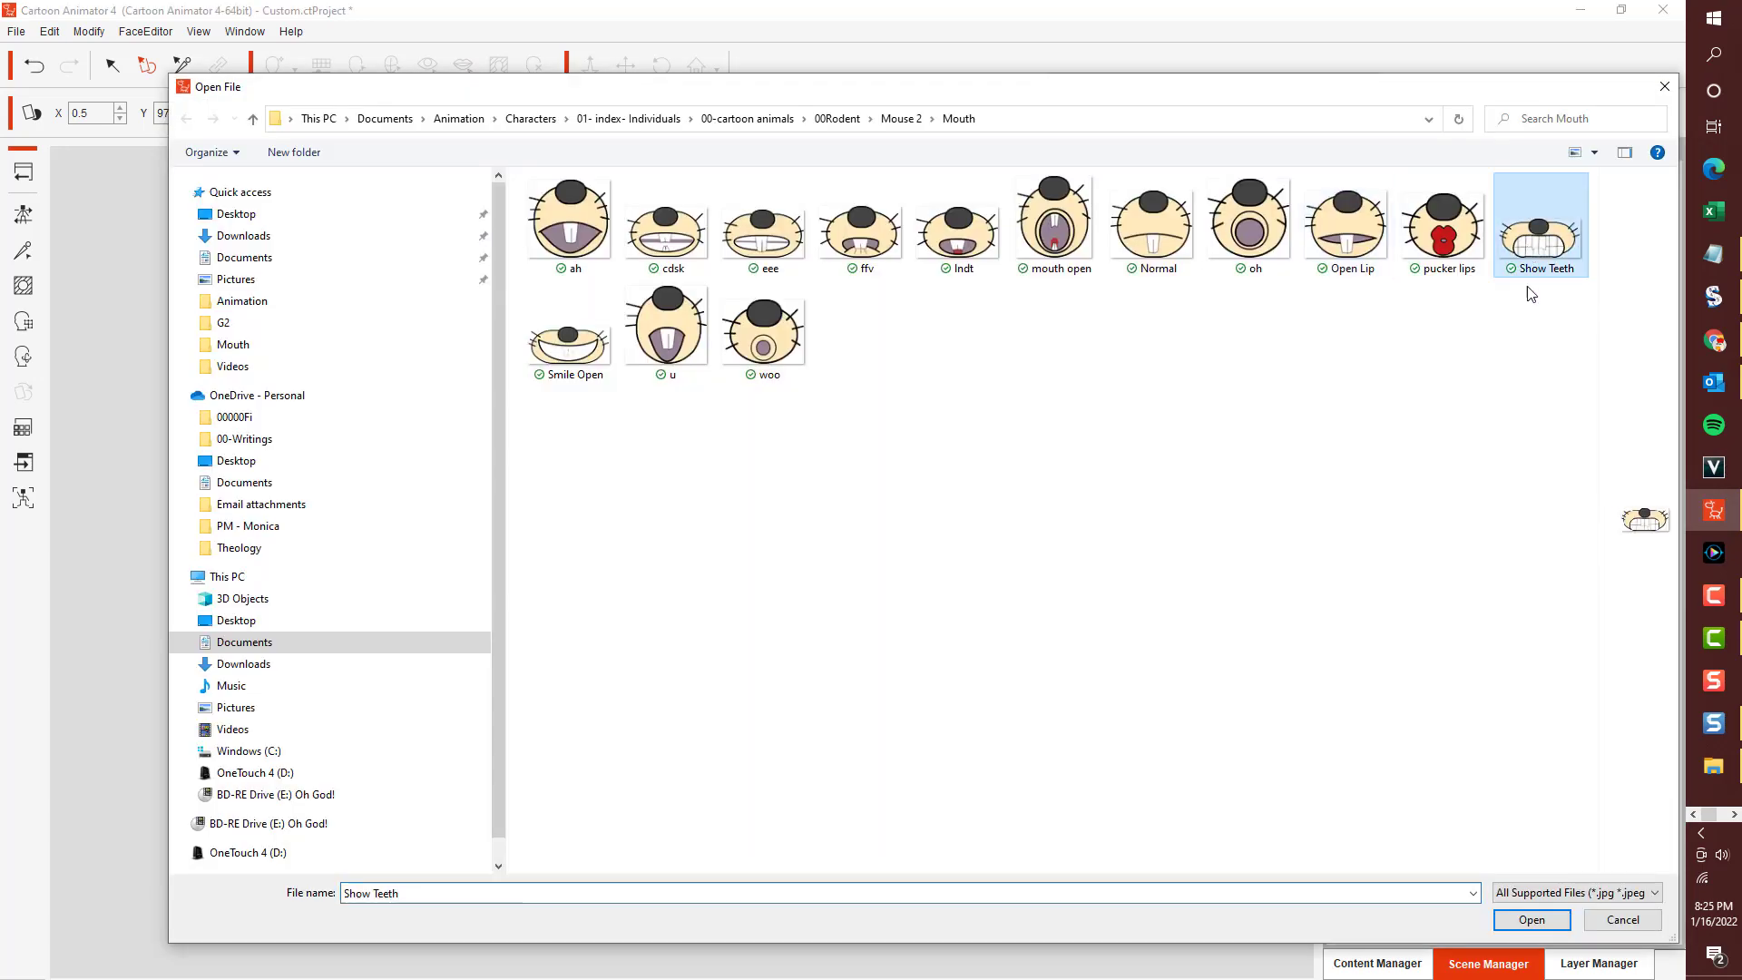
key(Return)
Replace the MouthOpen sprite with the "mouth open" image and the second Normal sprite, before Ah_I, with the "Normal" image.
click(1265, 626)
click(1108, 447)
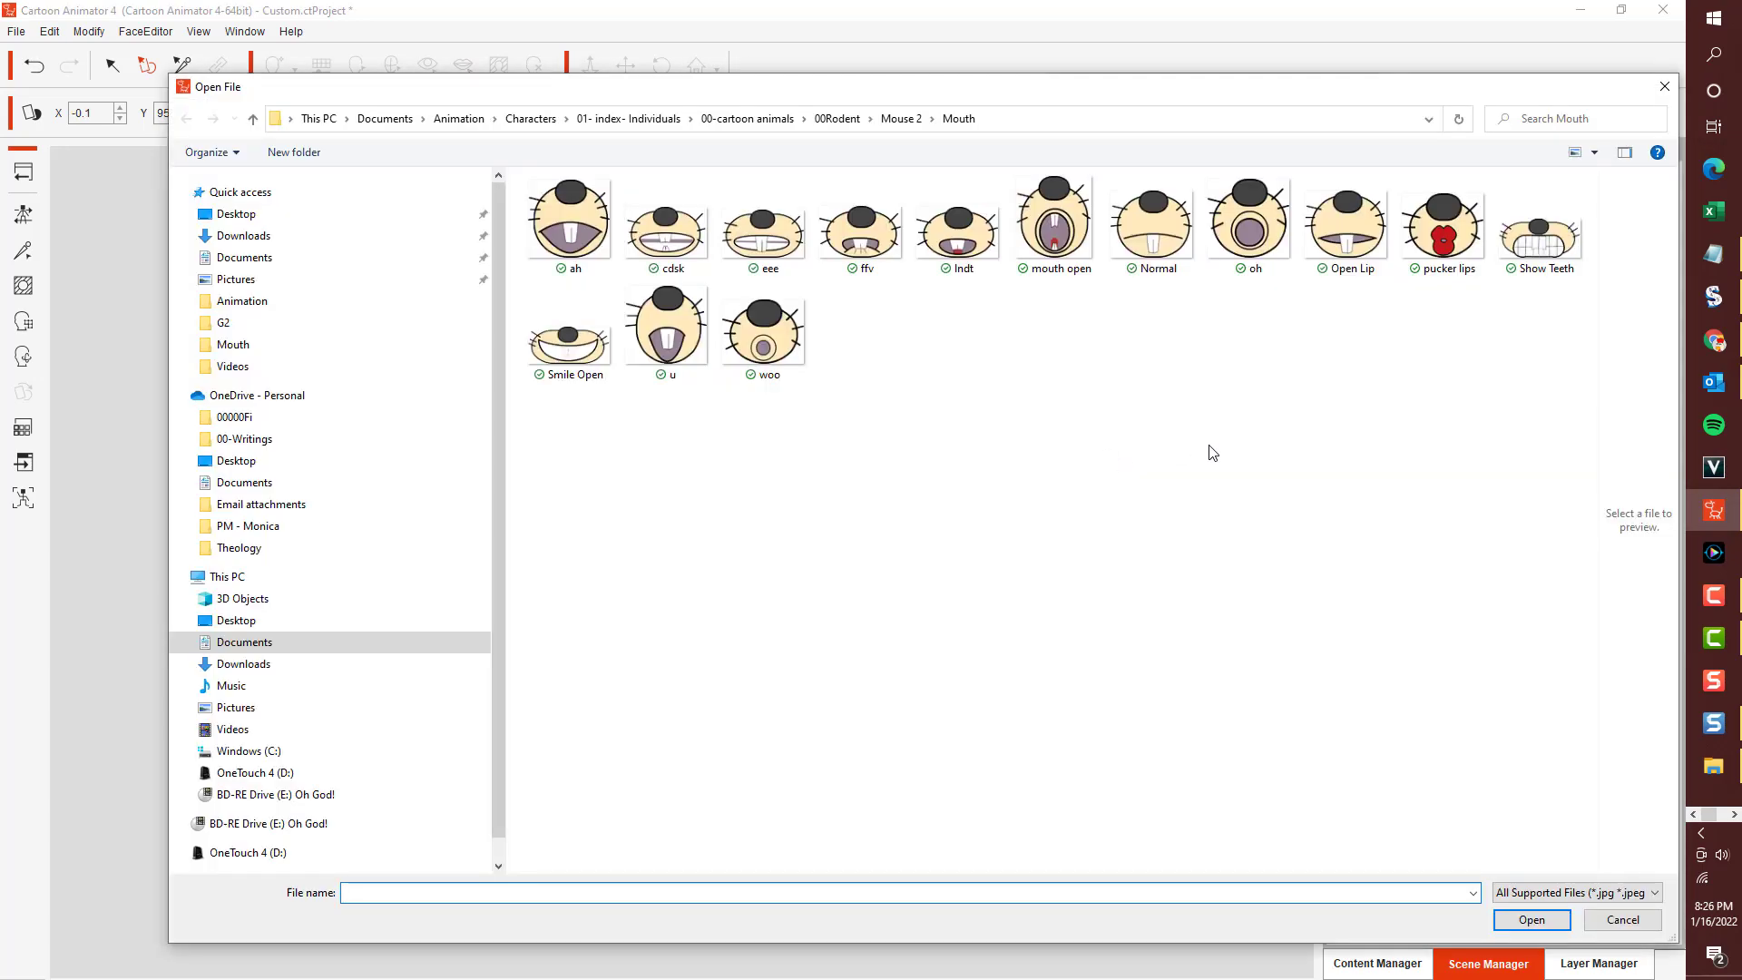
click(1055, 227)
key(Return)
click(1125, 559)
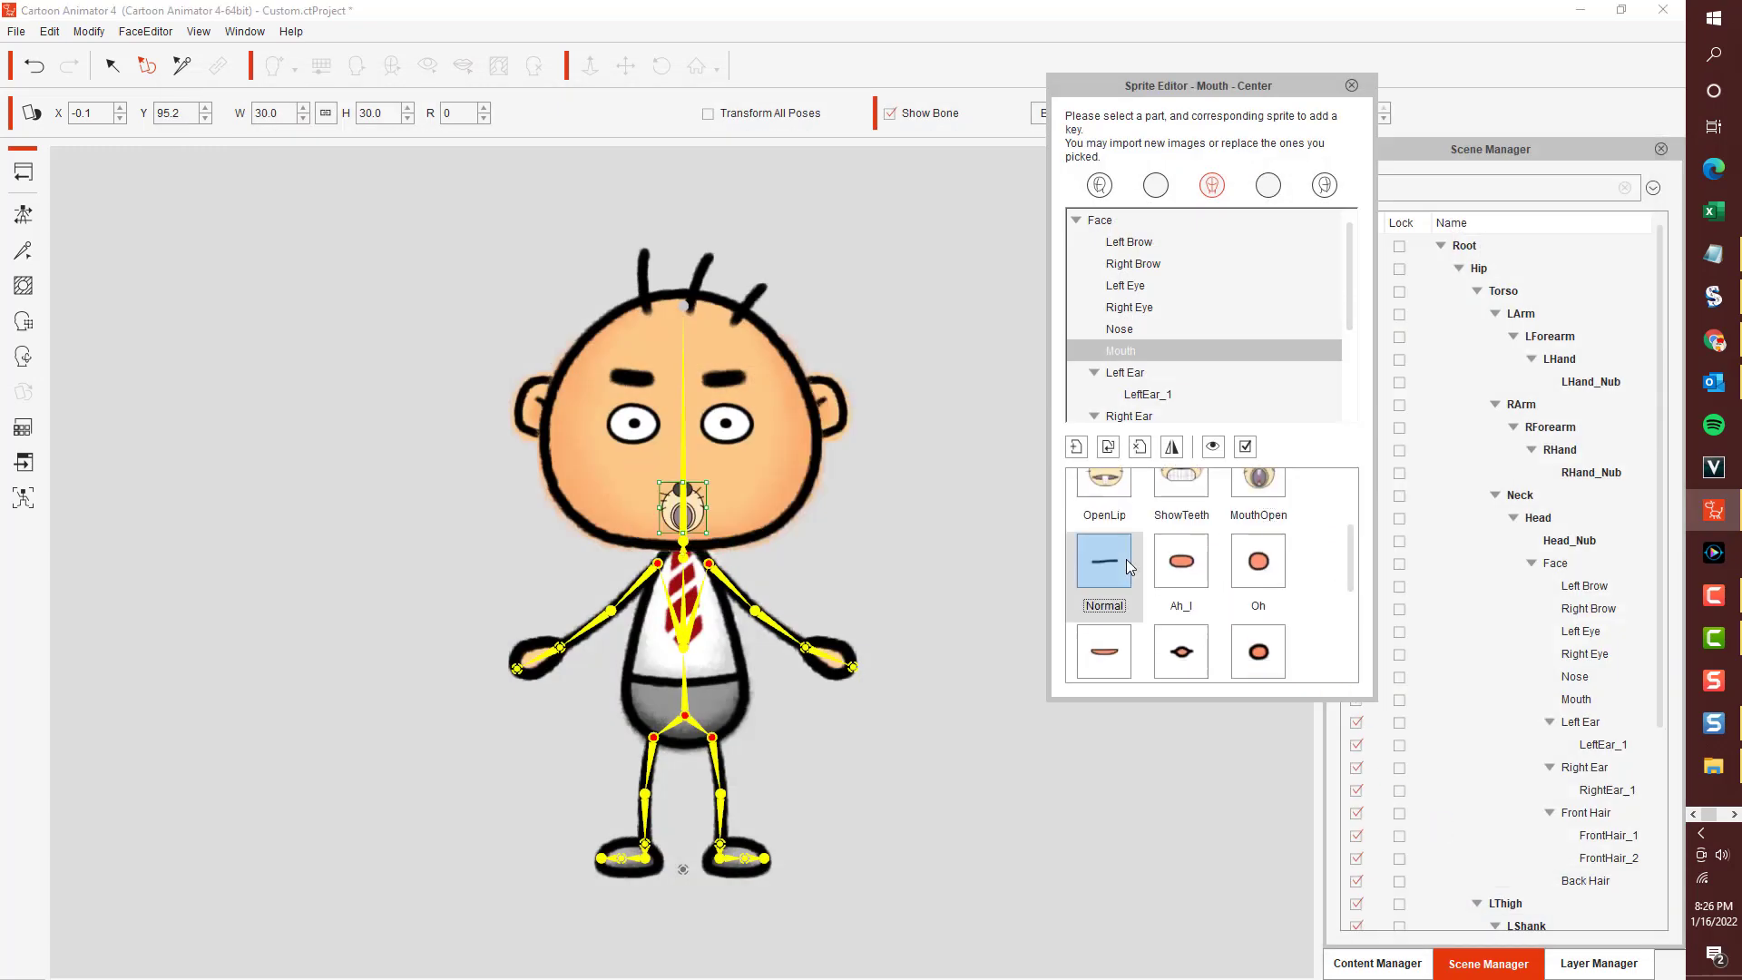
click(1107, 447)
click(1151, 226)
click(1538, 915)
Replace the Ah_I and Oh mouth sprites with the "ah" and "oh" images.
click(1180, 561)
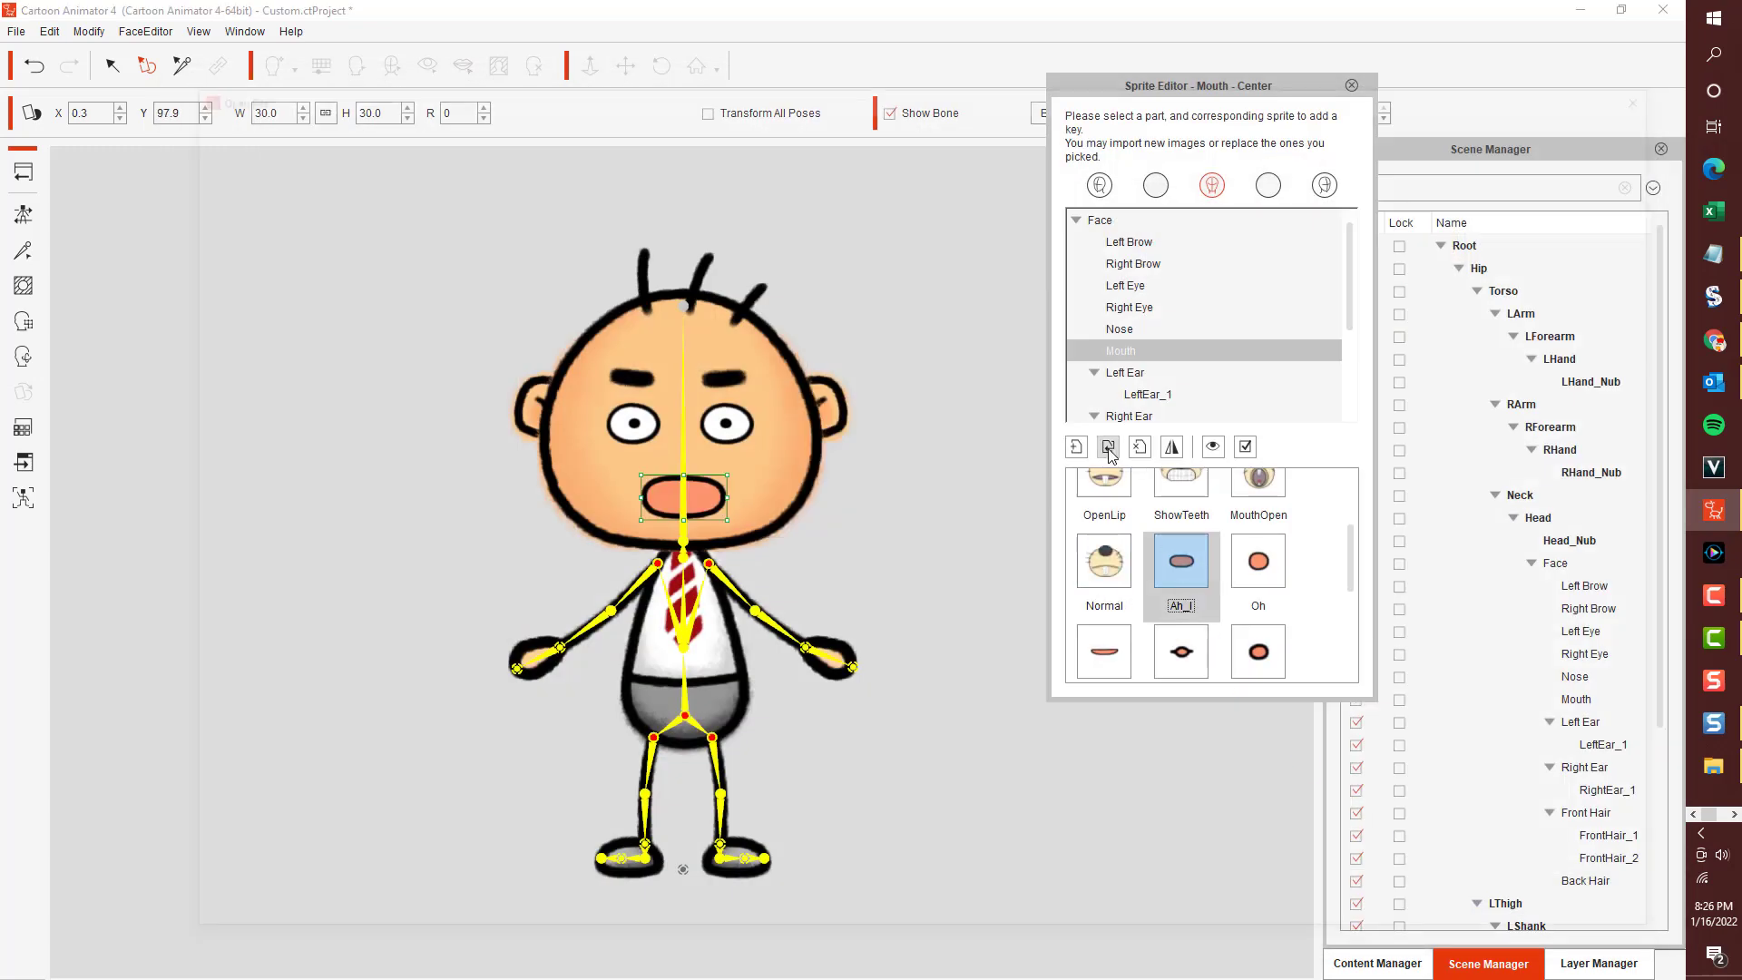
click(1108, 448)
click(582, 231)
key(Return)
click(1266, 591)
click(1107, 447)
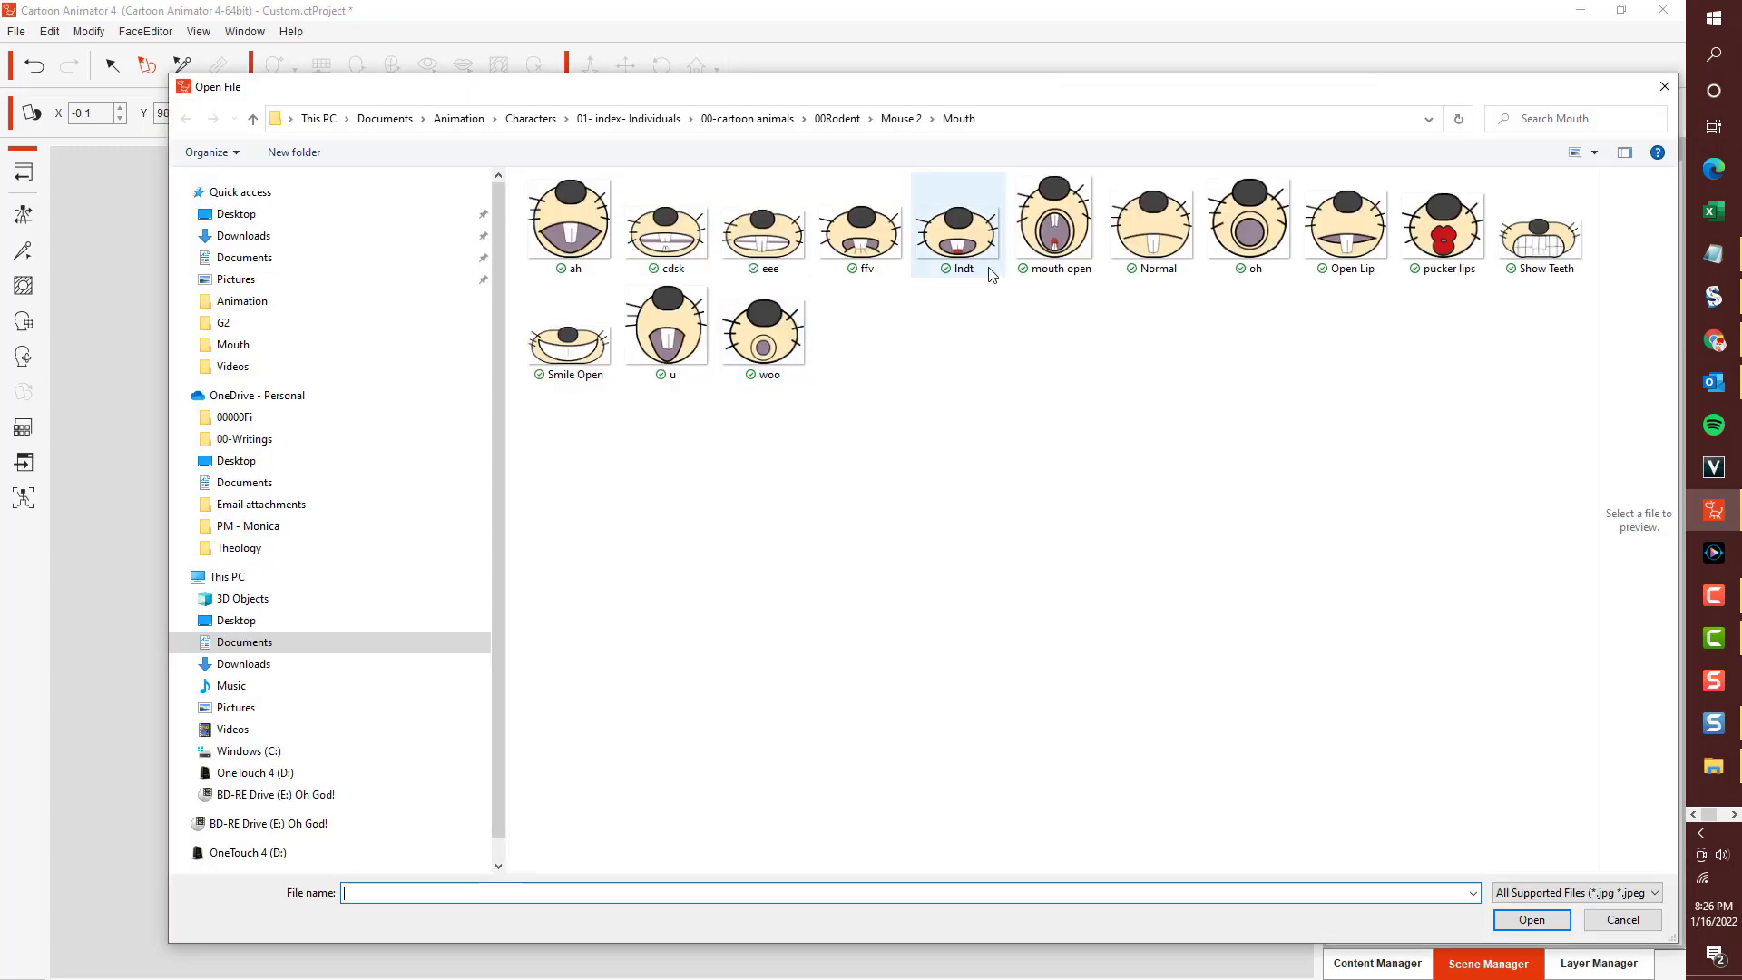
click(1252, 263)
key(Return)
Replace the EE and U mouth sprites with the "eee" and "u" images.
click(1103, 651)
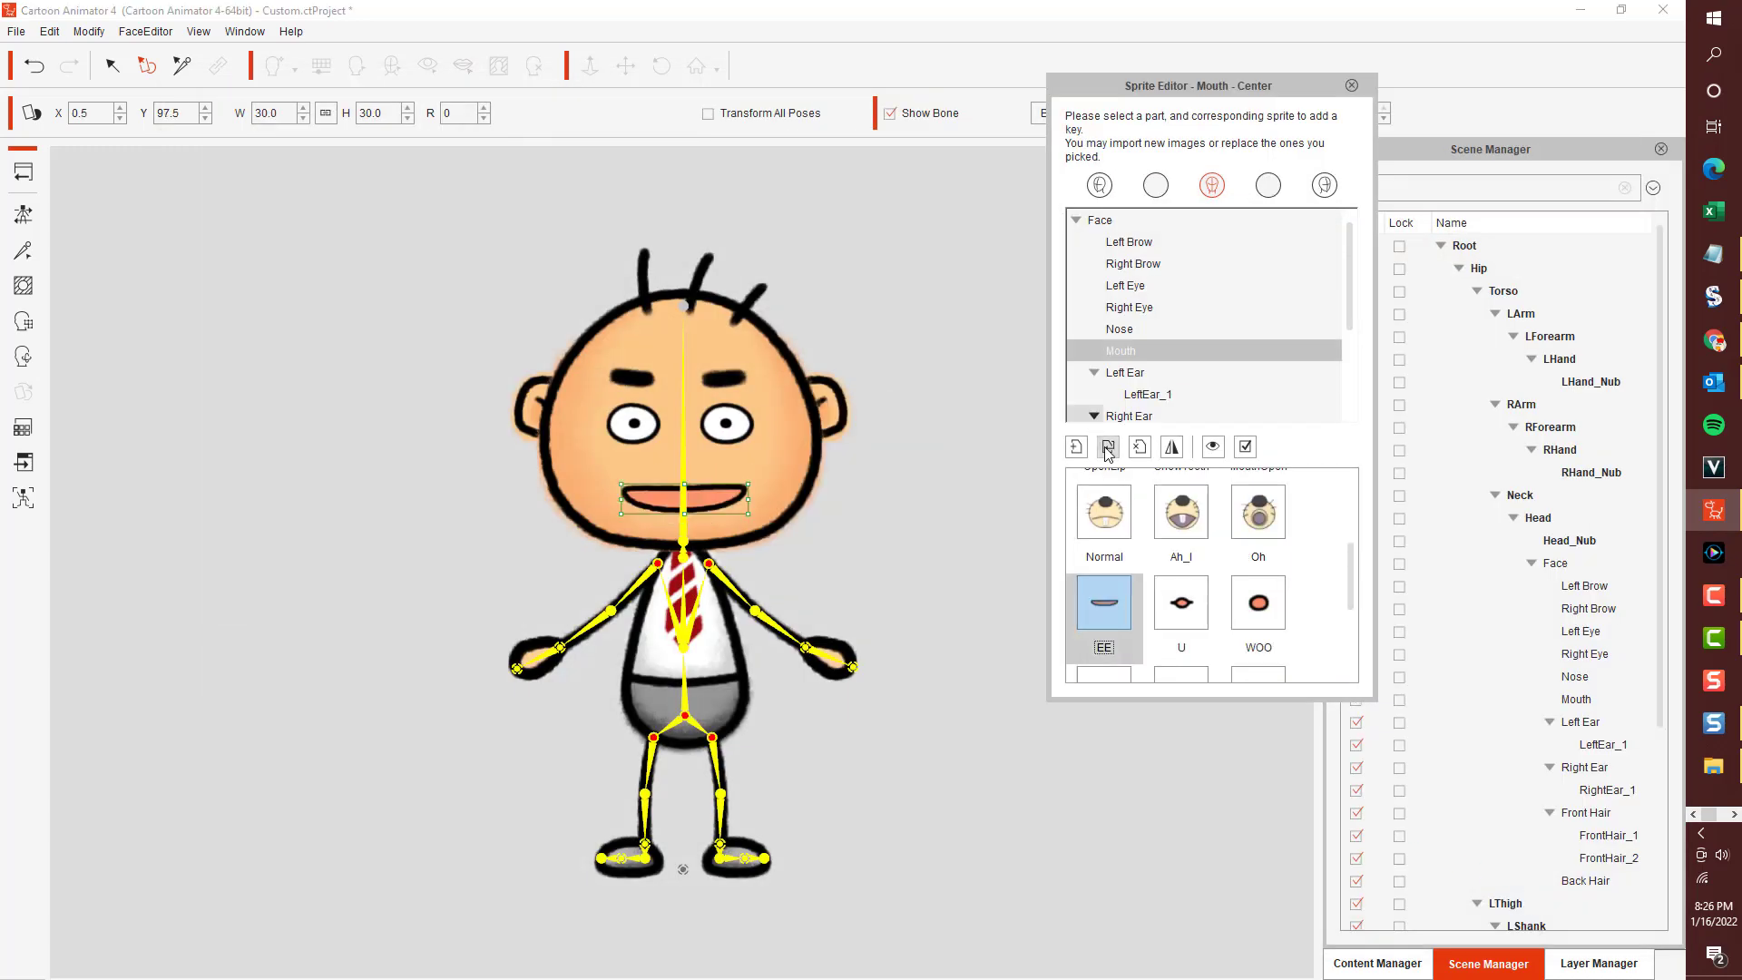
click(1108, 447)
click(765, 237)
key(Return)
click(1181, 602)
click(1107, 448)
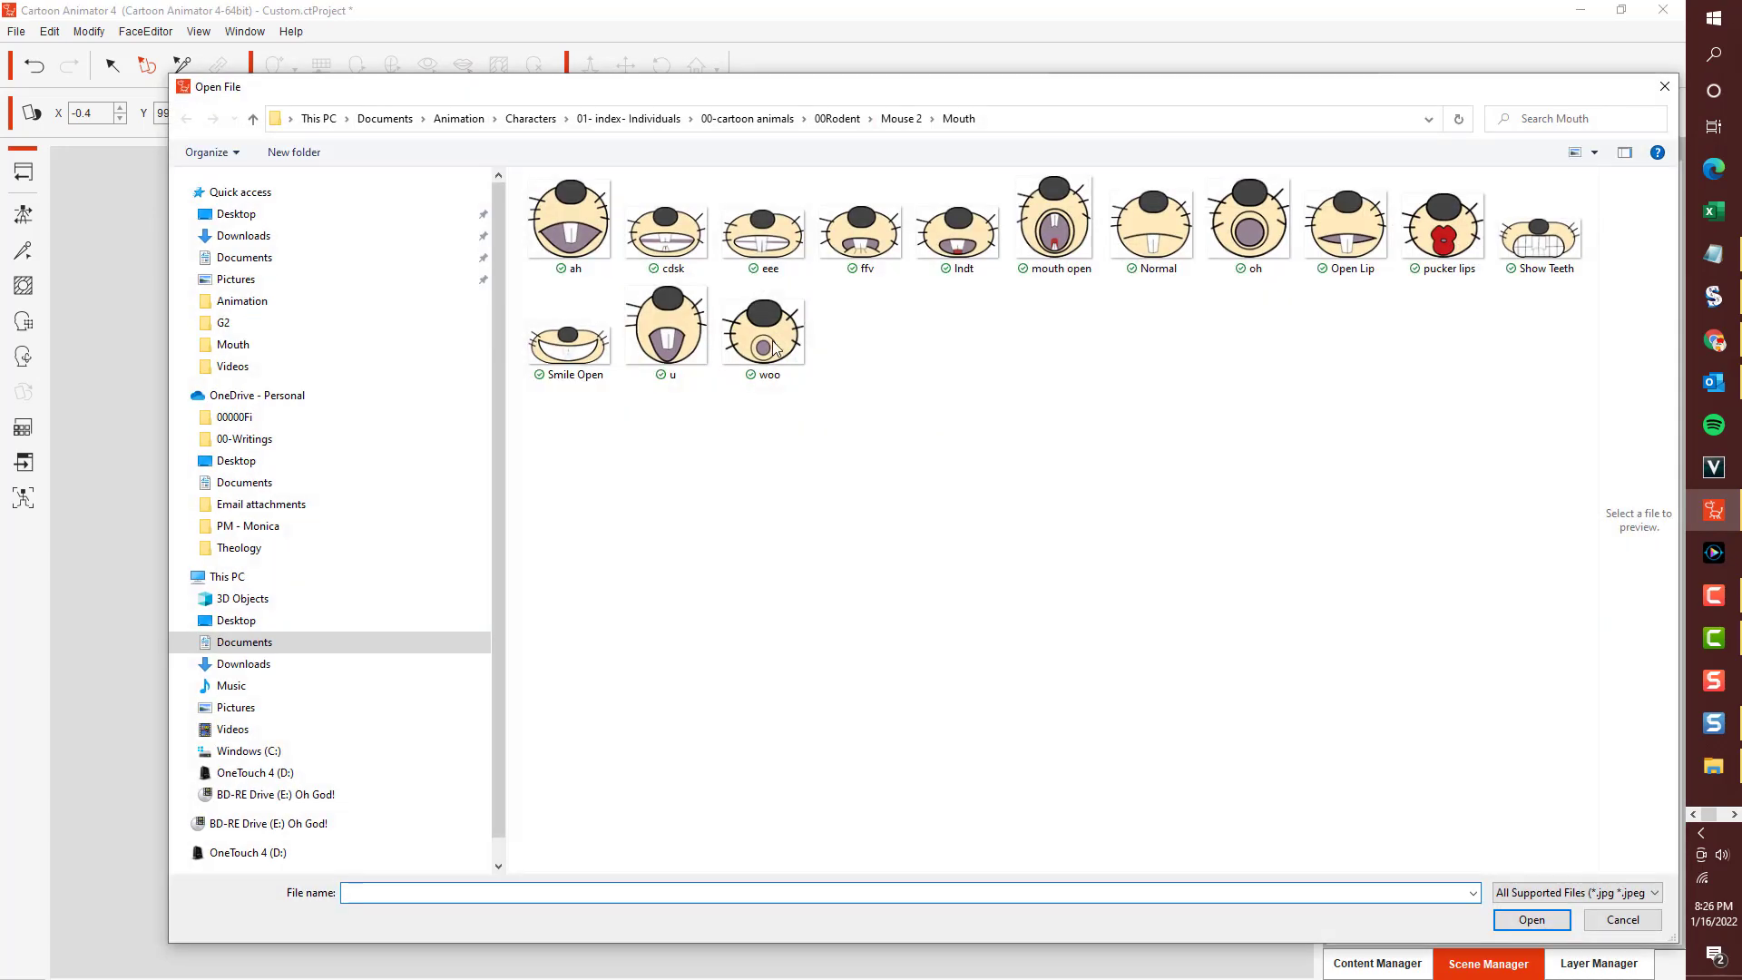
click(591, 332)
key(Return)
Replace the WOO and FV mouth sprites with the "woo" and "ffv" images.
click(1263, 629)
click(1108, 447)
click(765, 330)
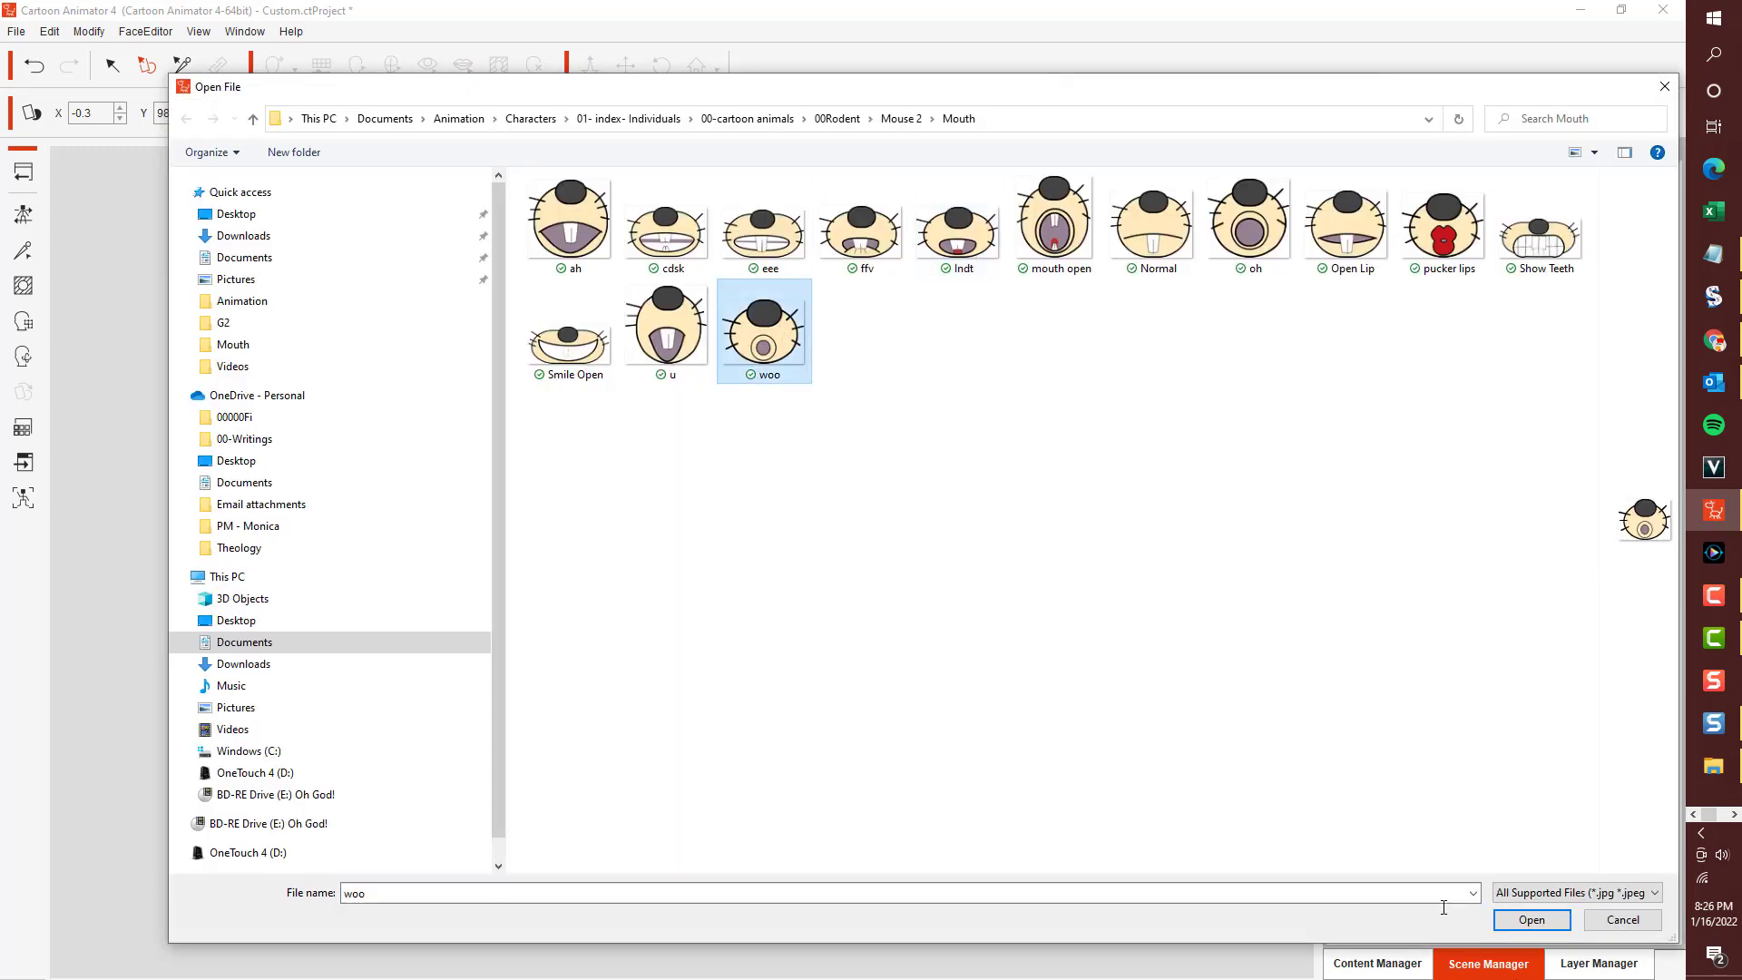
key(Return)
click(1104, 590)
click(1108, 447)
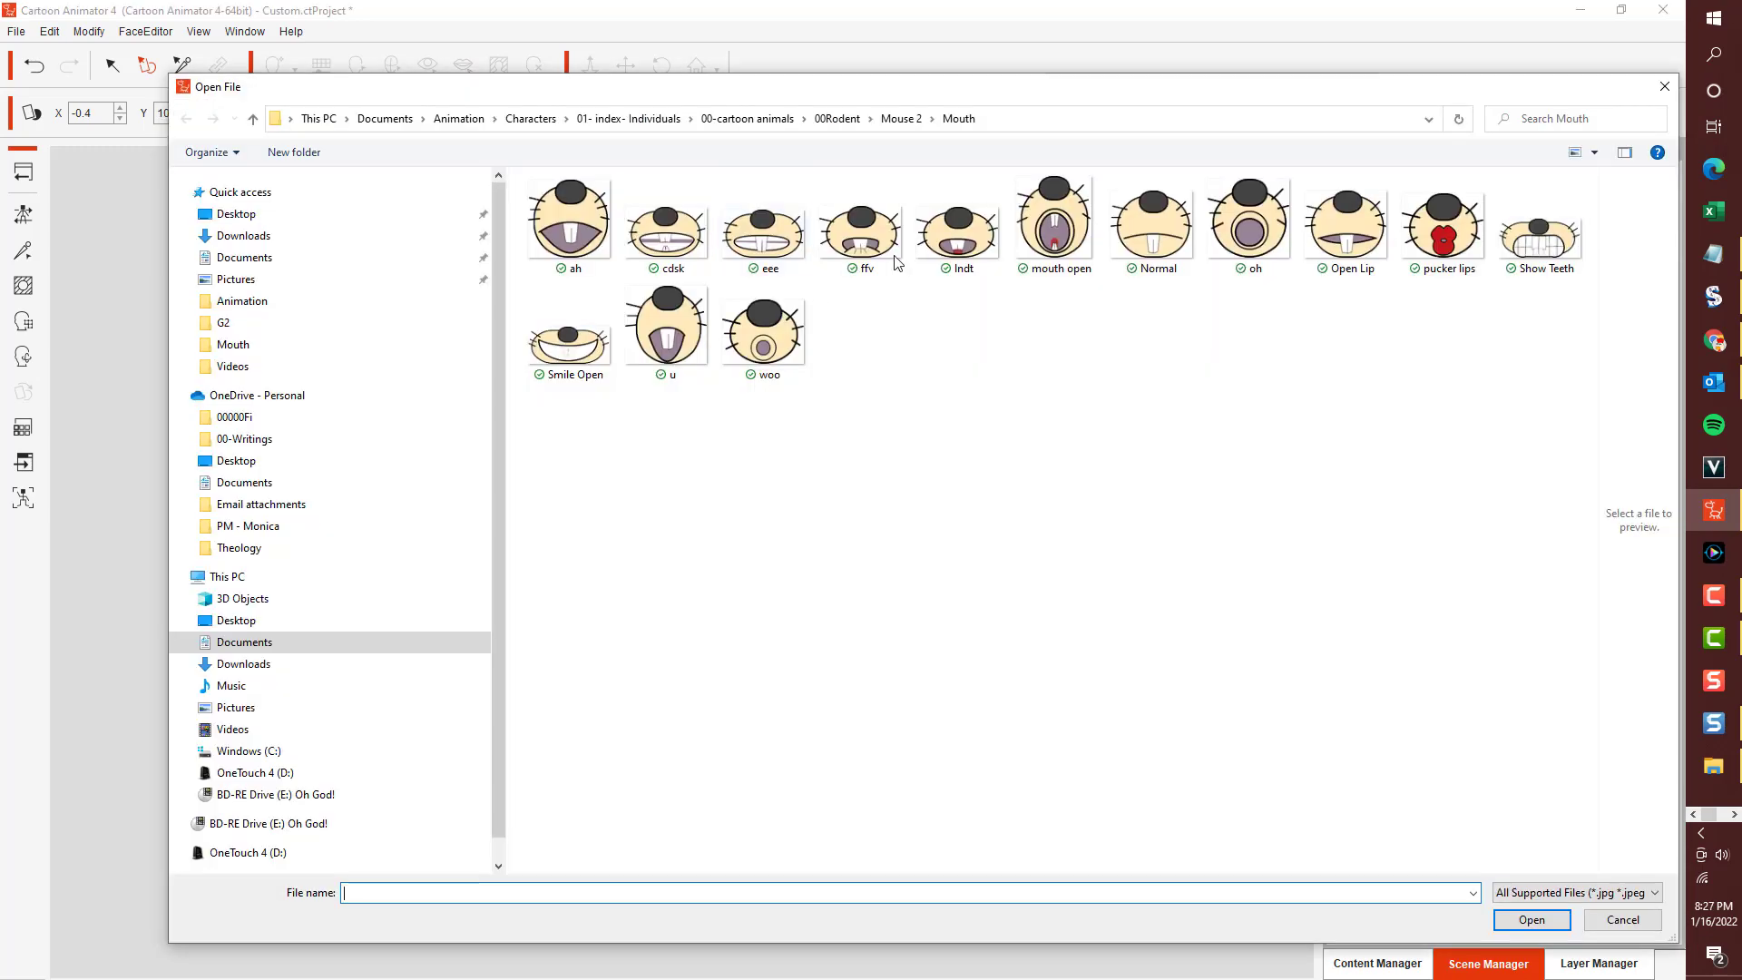
click(862, 227)
key(Return)
Replace the LNDTh and CDSKZ mouth sprites with the "lndt" and "cdsk" images and close the Sprite Editor.
click(1188, 617)
click(1107, 447)
click(959, 227)
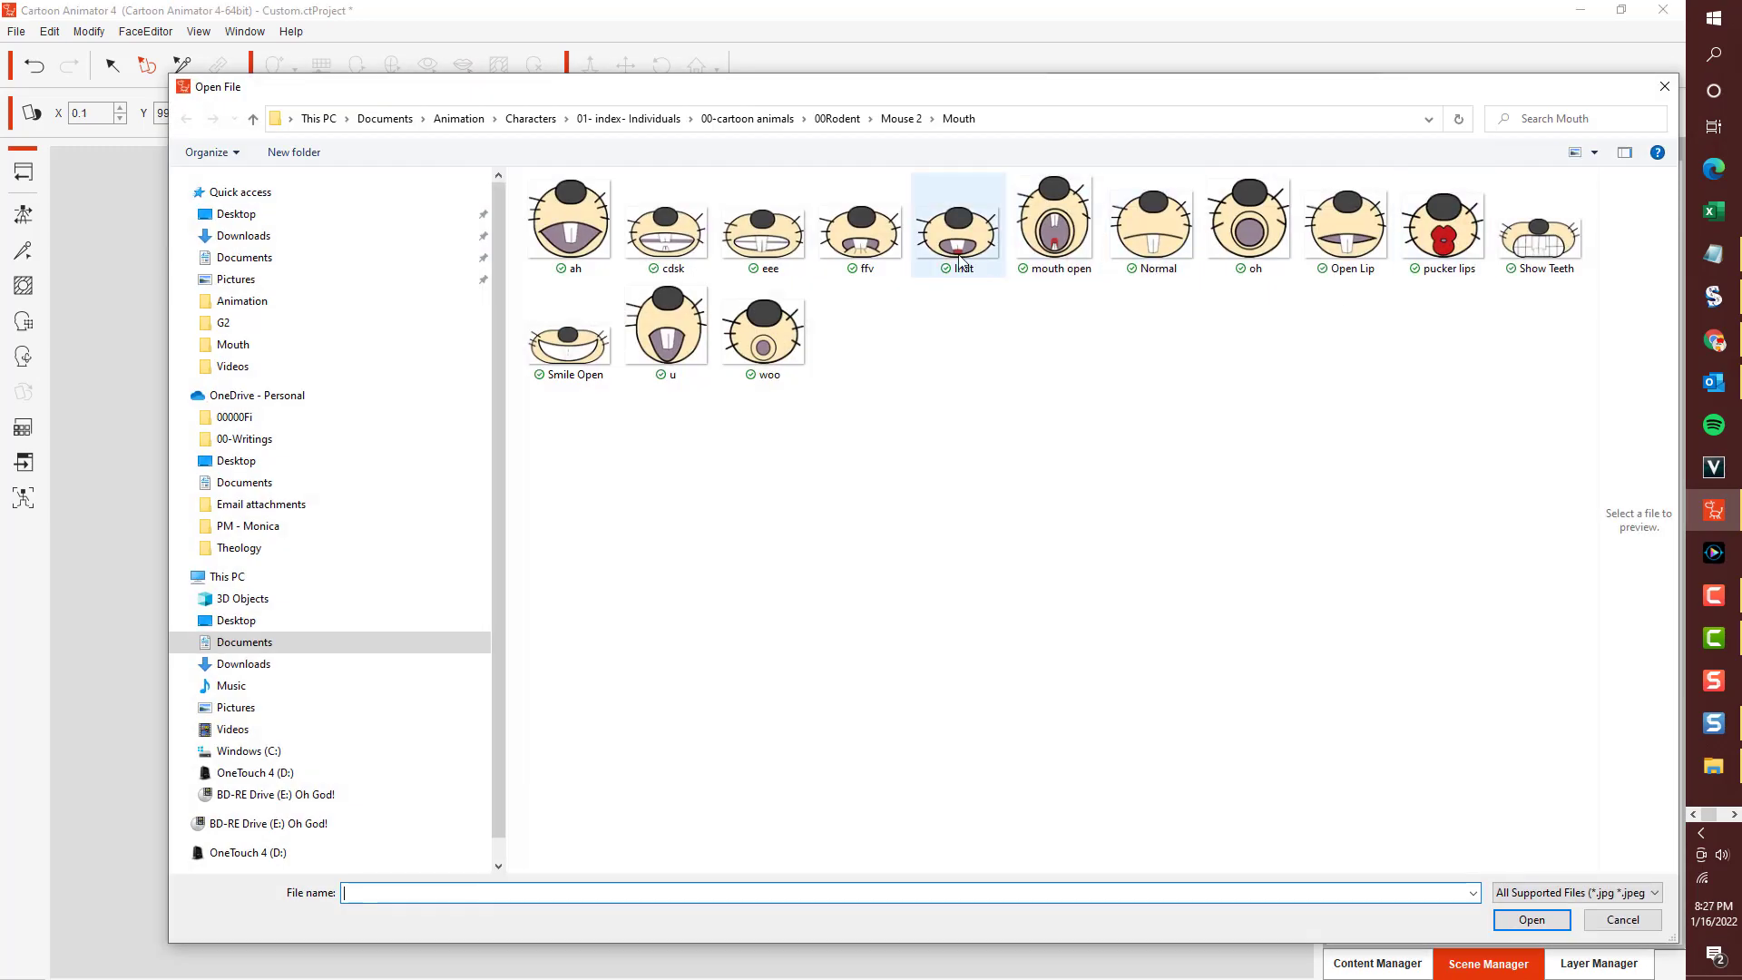
key(Return)
click(1261, 619)
click(1108, 448)
click(669, 227)
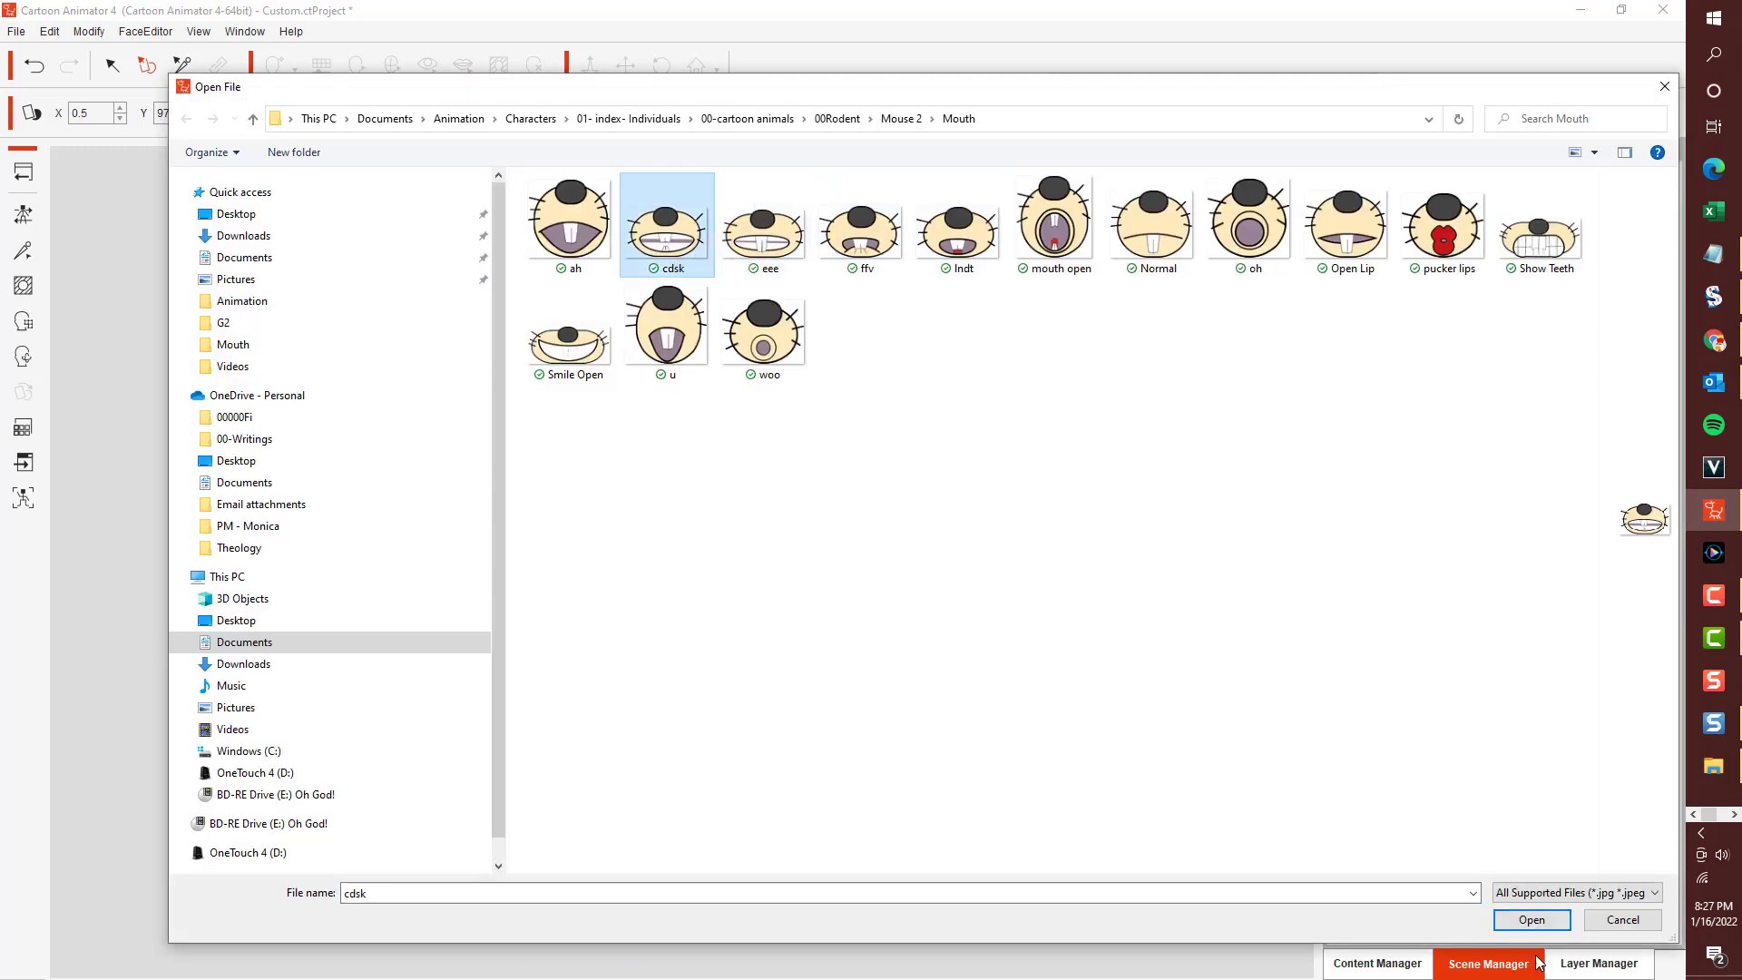
key(Return)
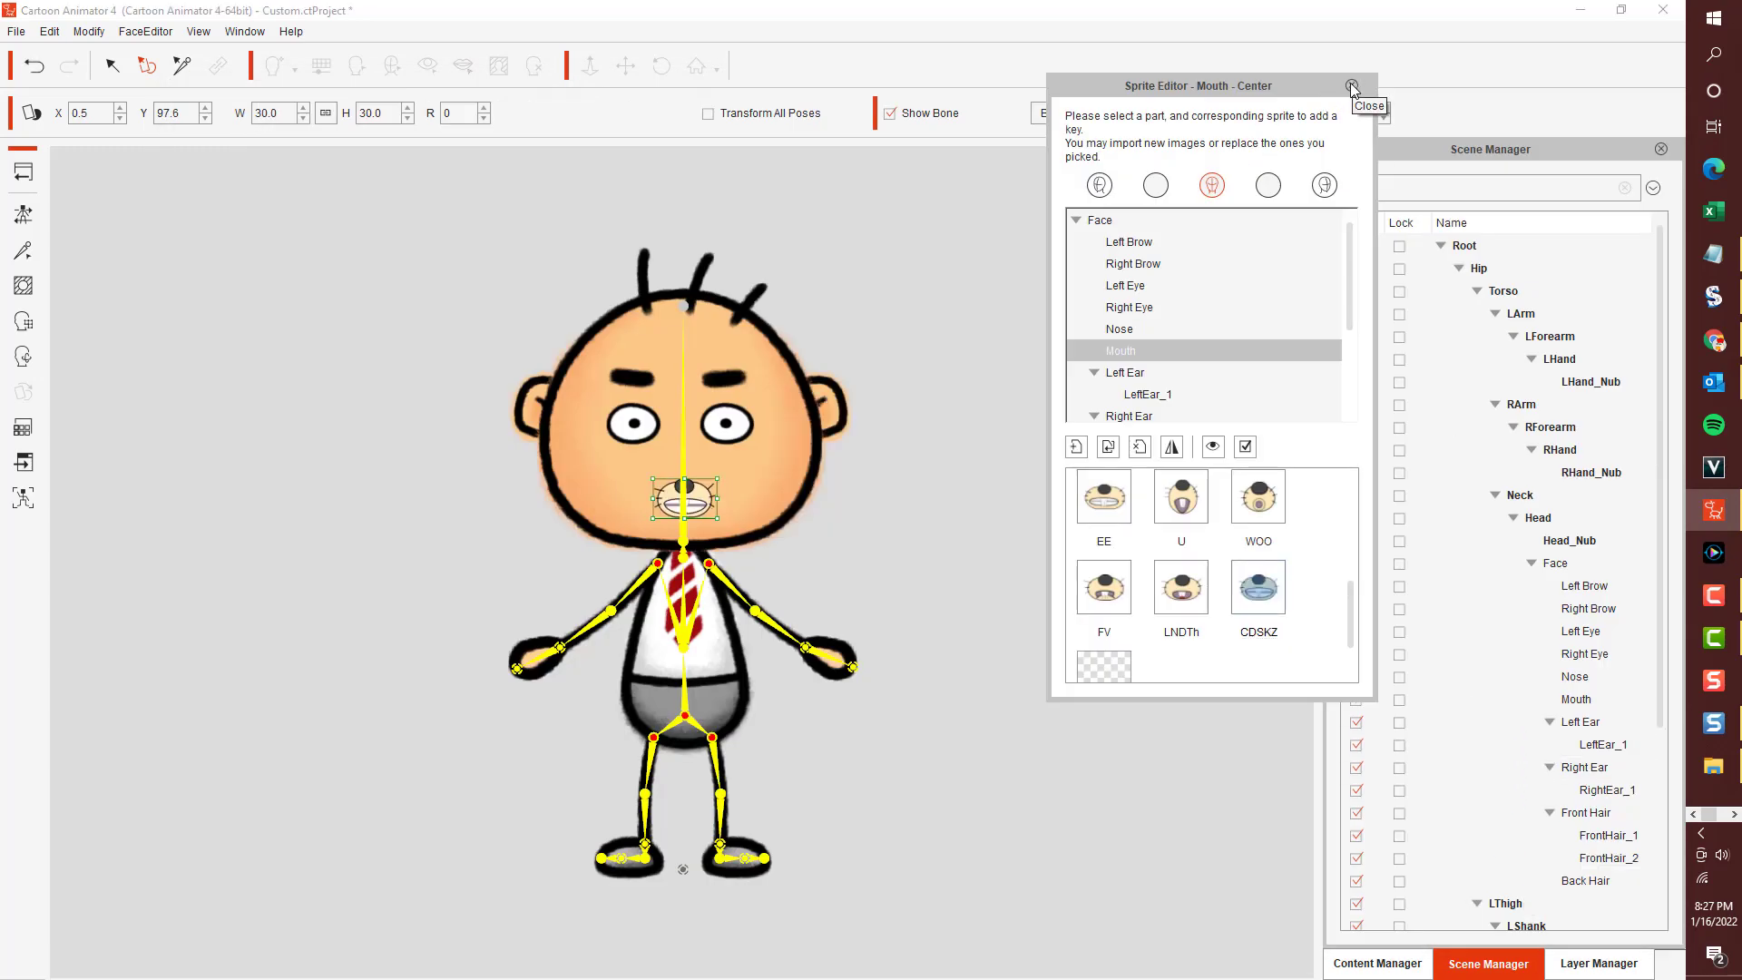
click(1350, 85)
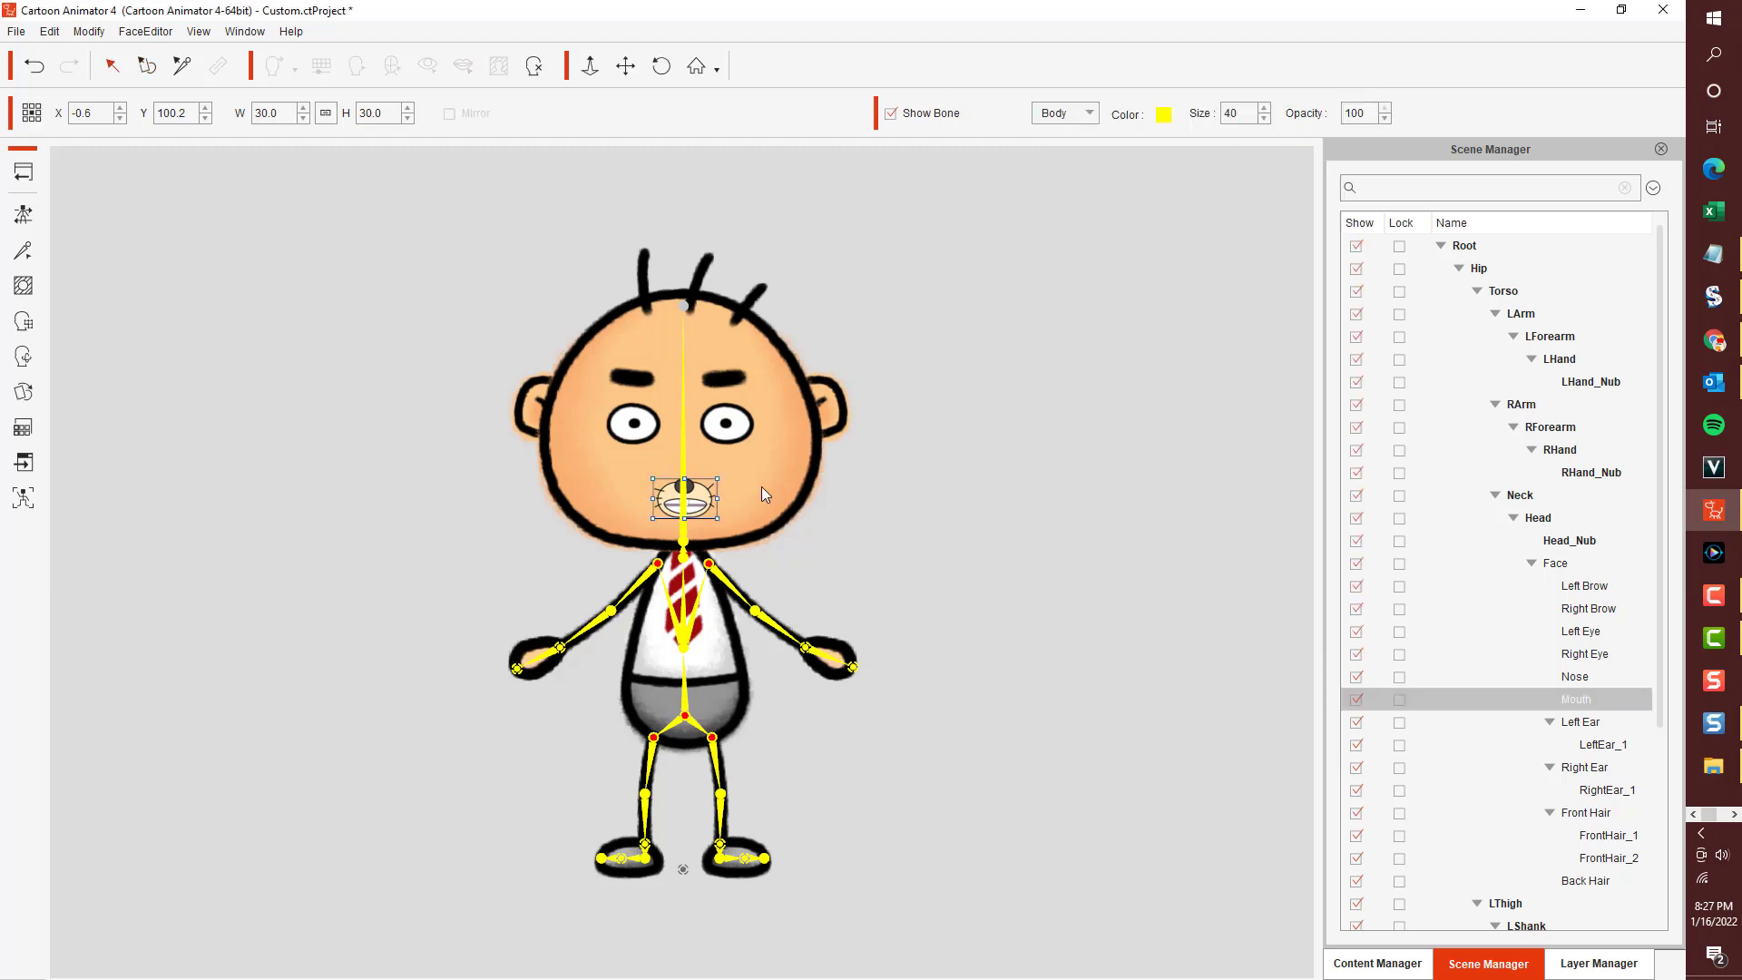
Enlarge the mouth on the character's face to about 89 in width and height, covering the lower face.
drag(711, 480, 735, 445)
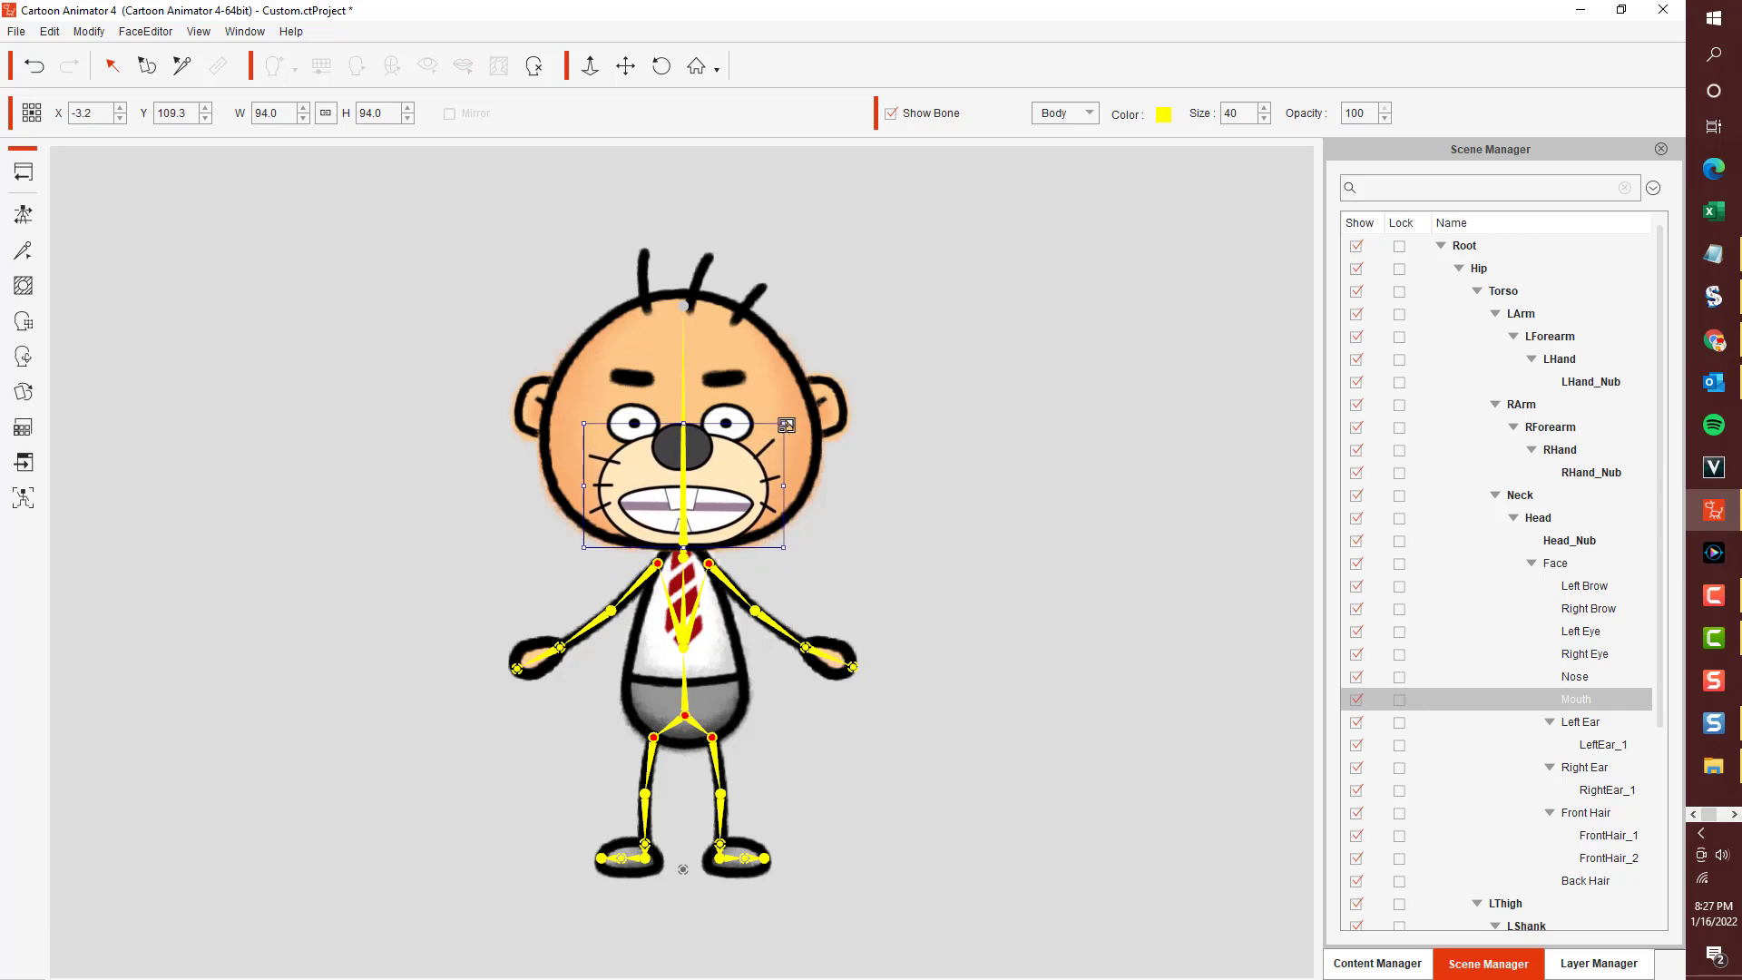
drag(782, 422, 781, 430)
click(760, 479)
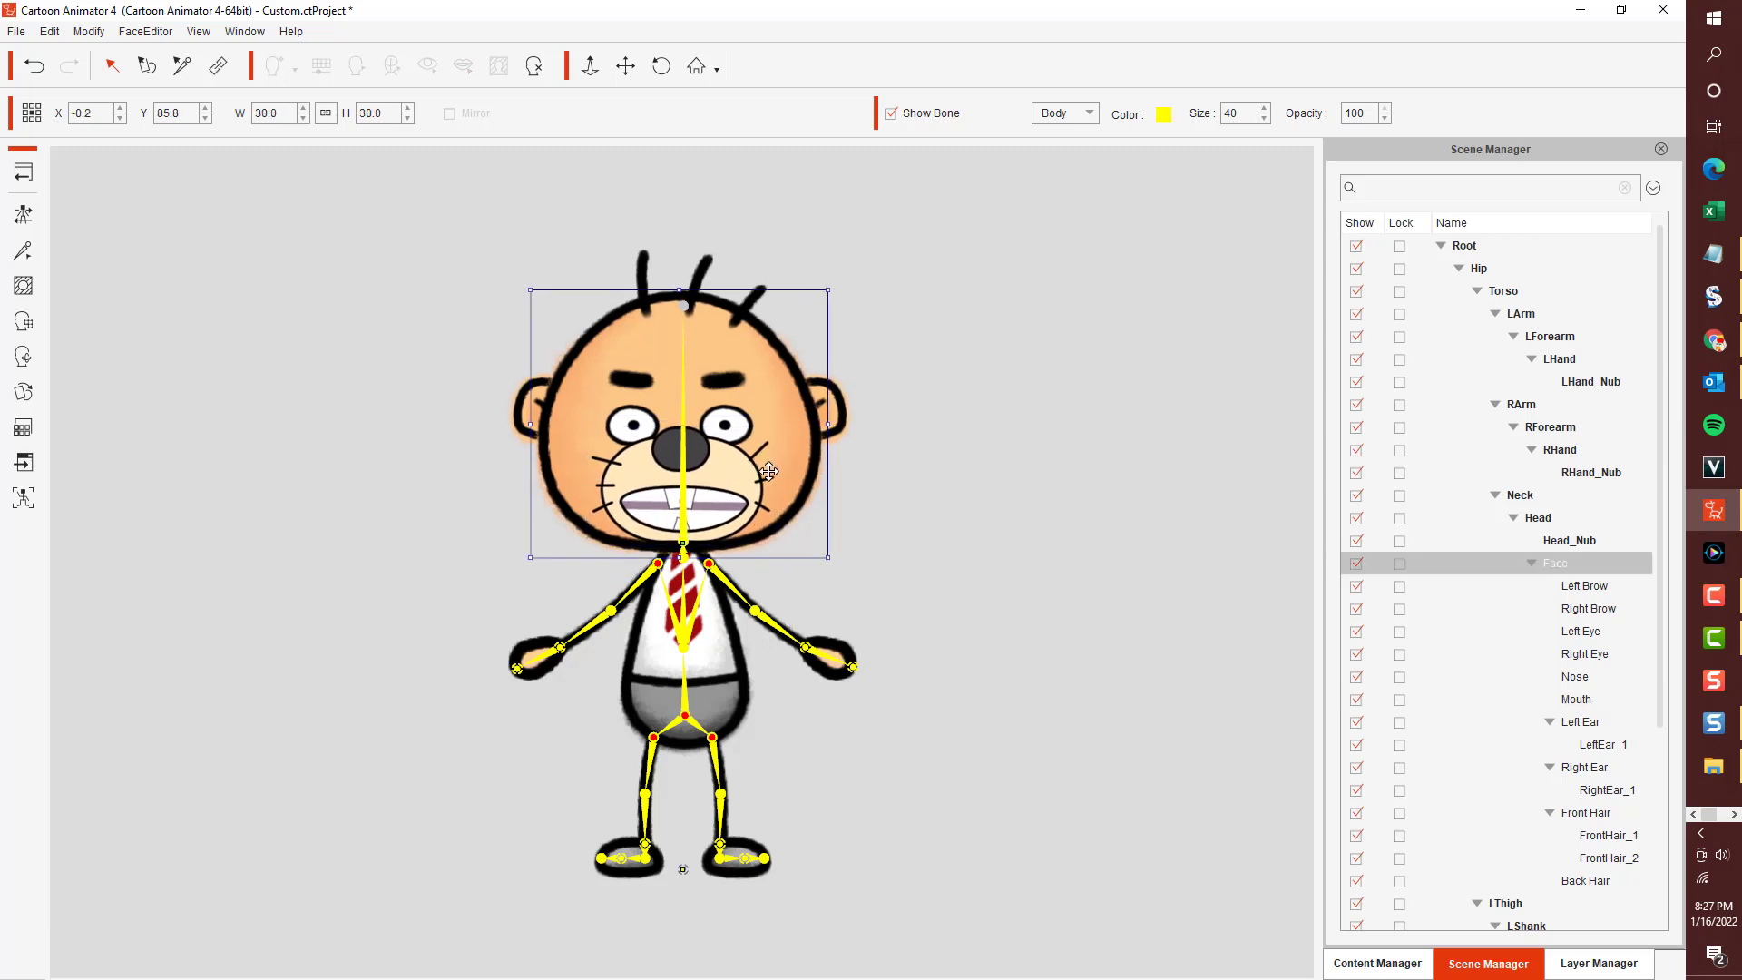
click(759, 480)
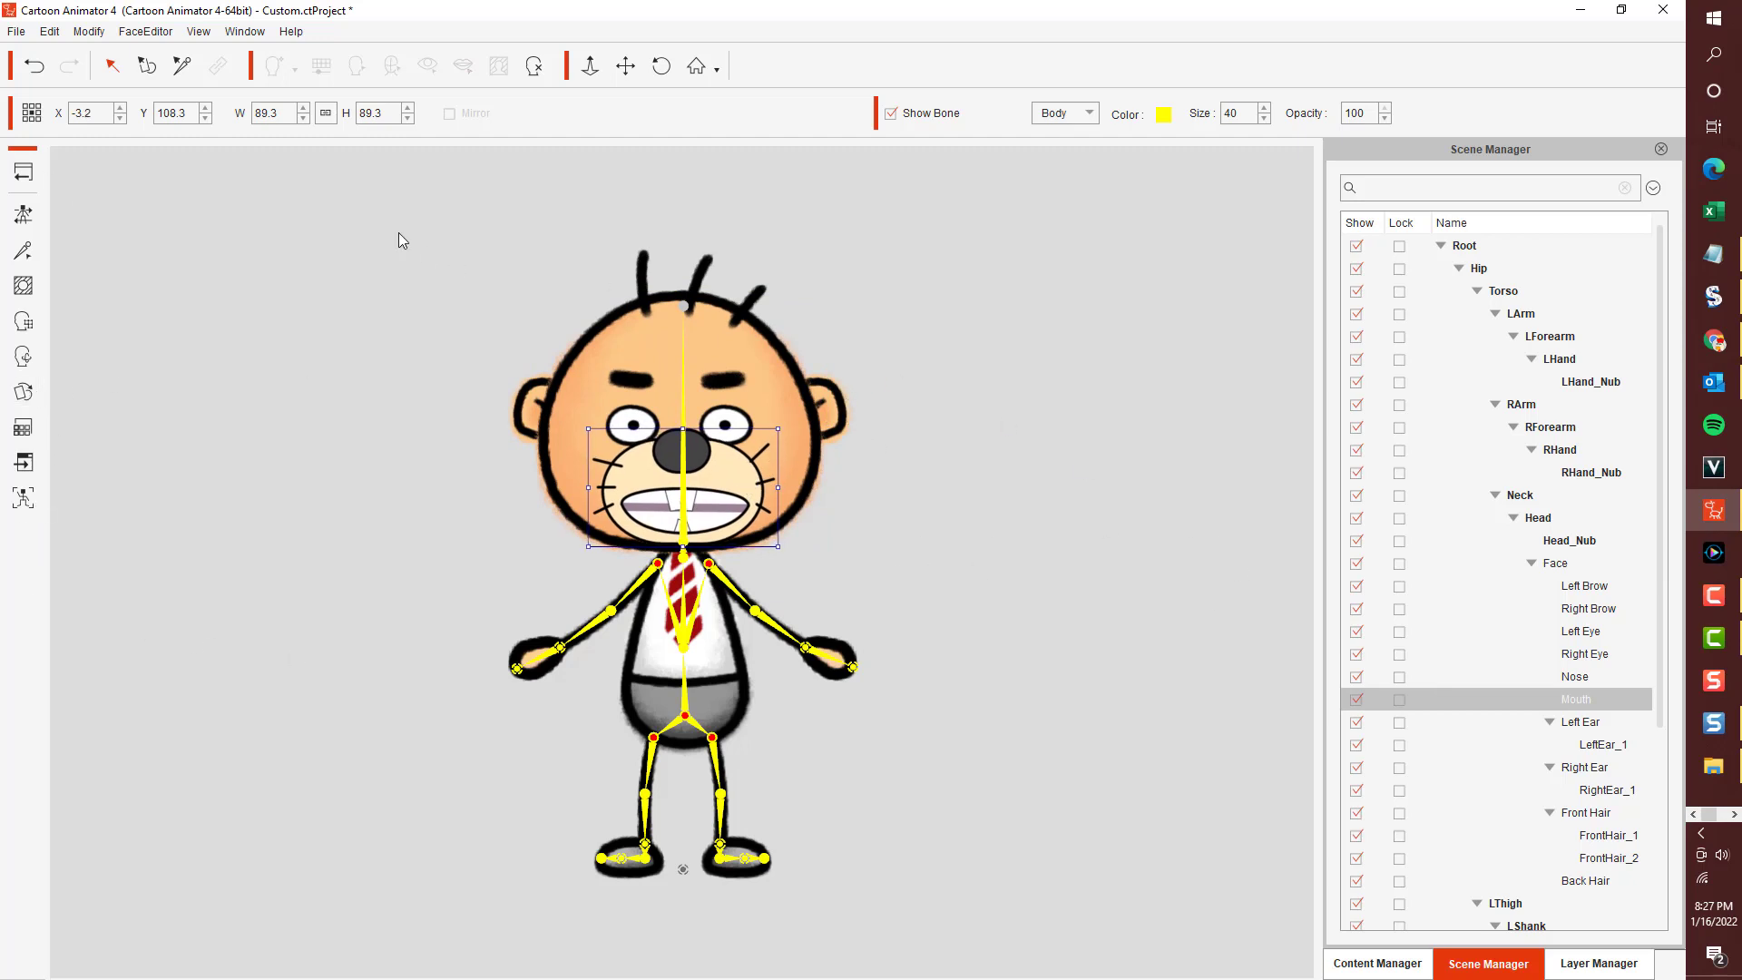
Save the mouth to the custom Head content under Mouth > Animals with the name "Mouse 2".
click(1395, 963)
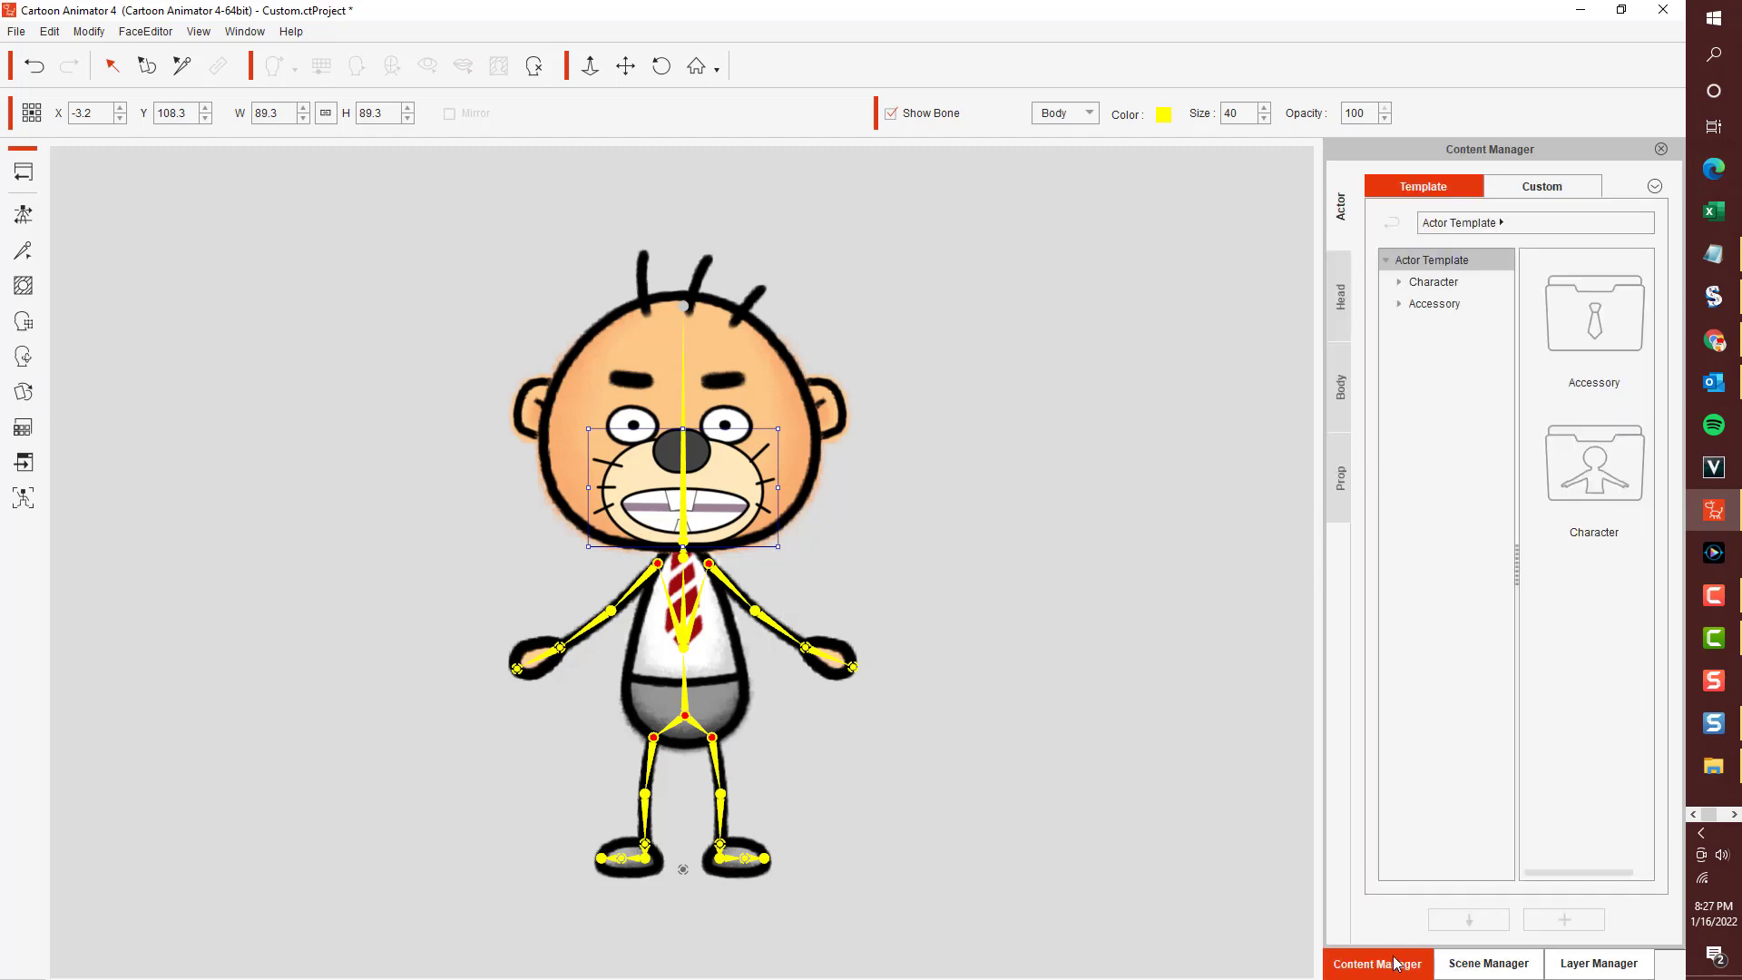
click(1348, 294)
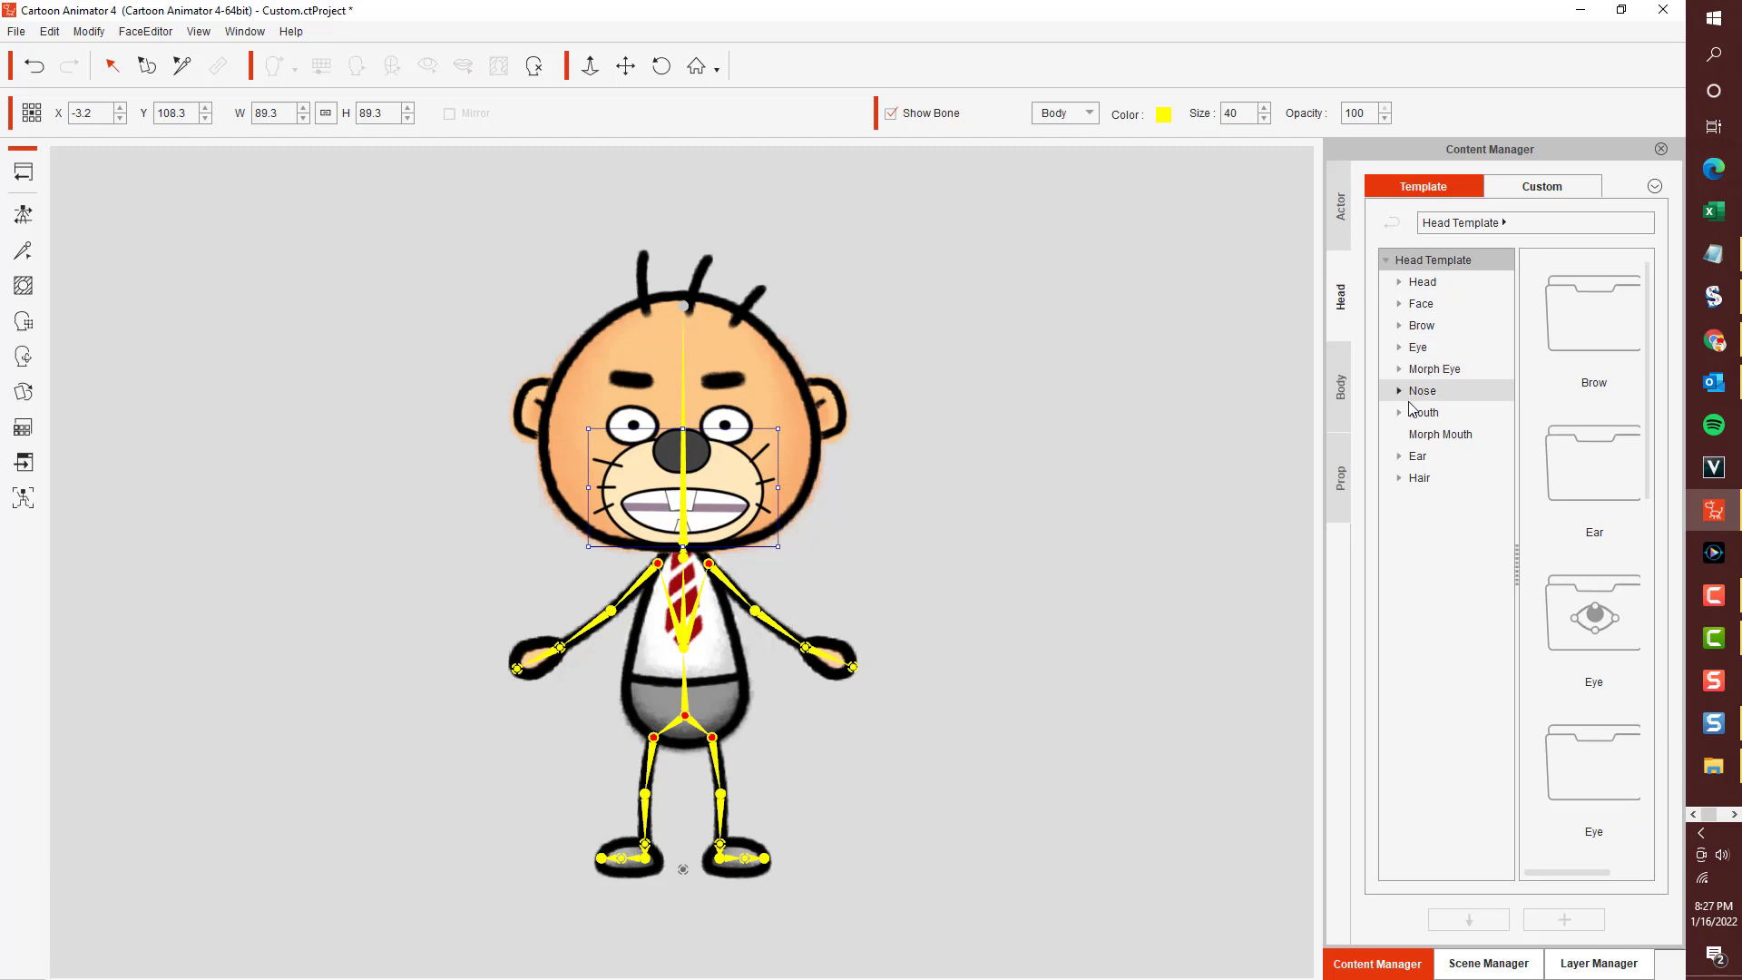
click(1545, 197)
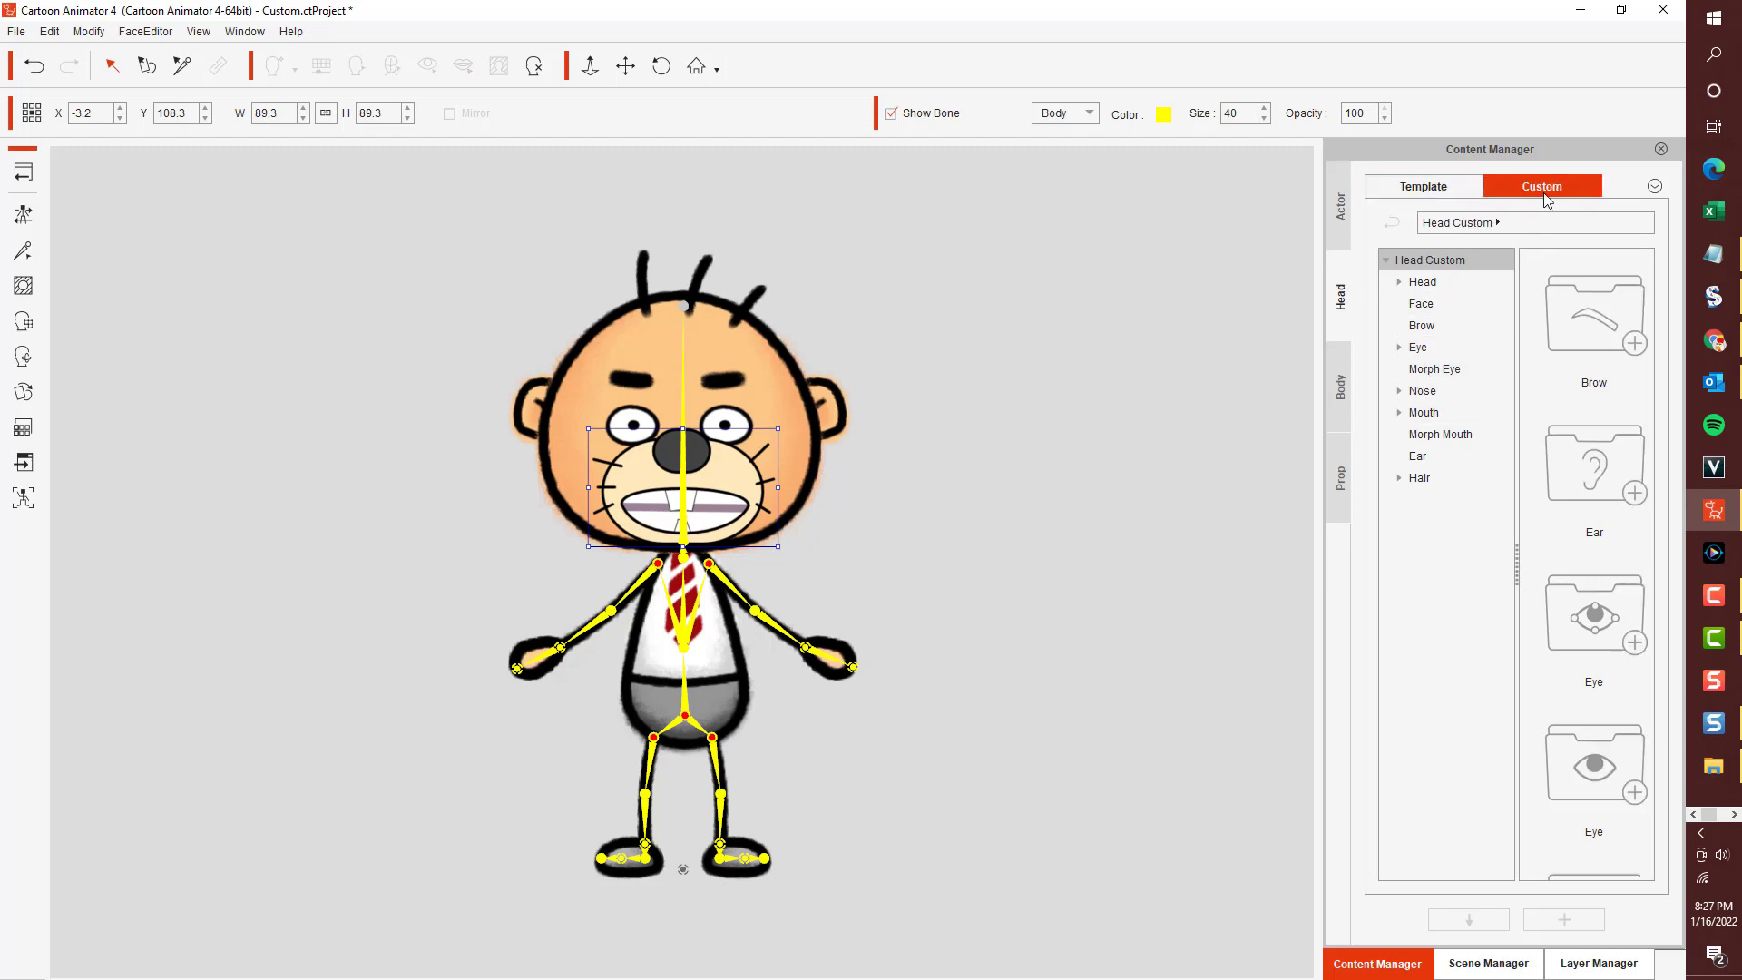
click(1400, 412)
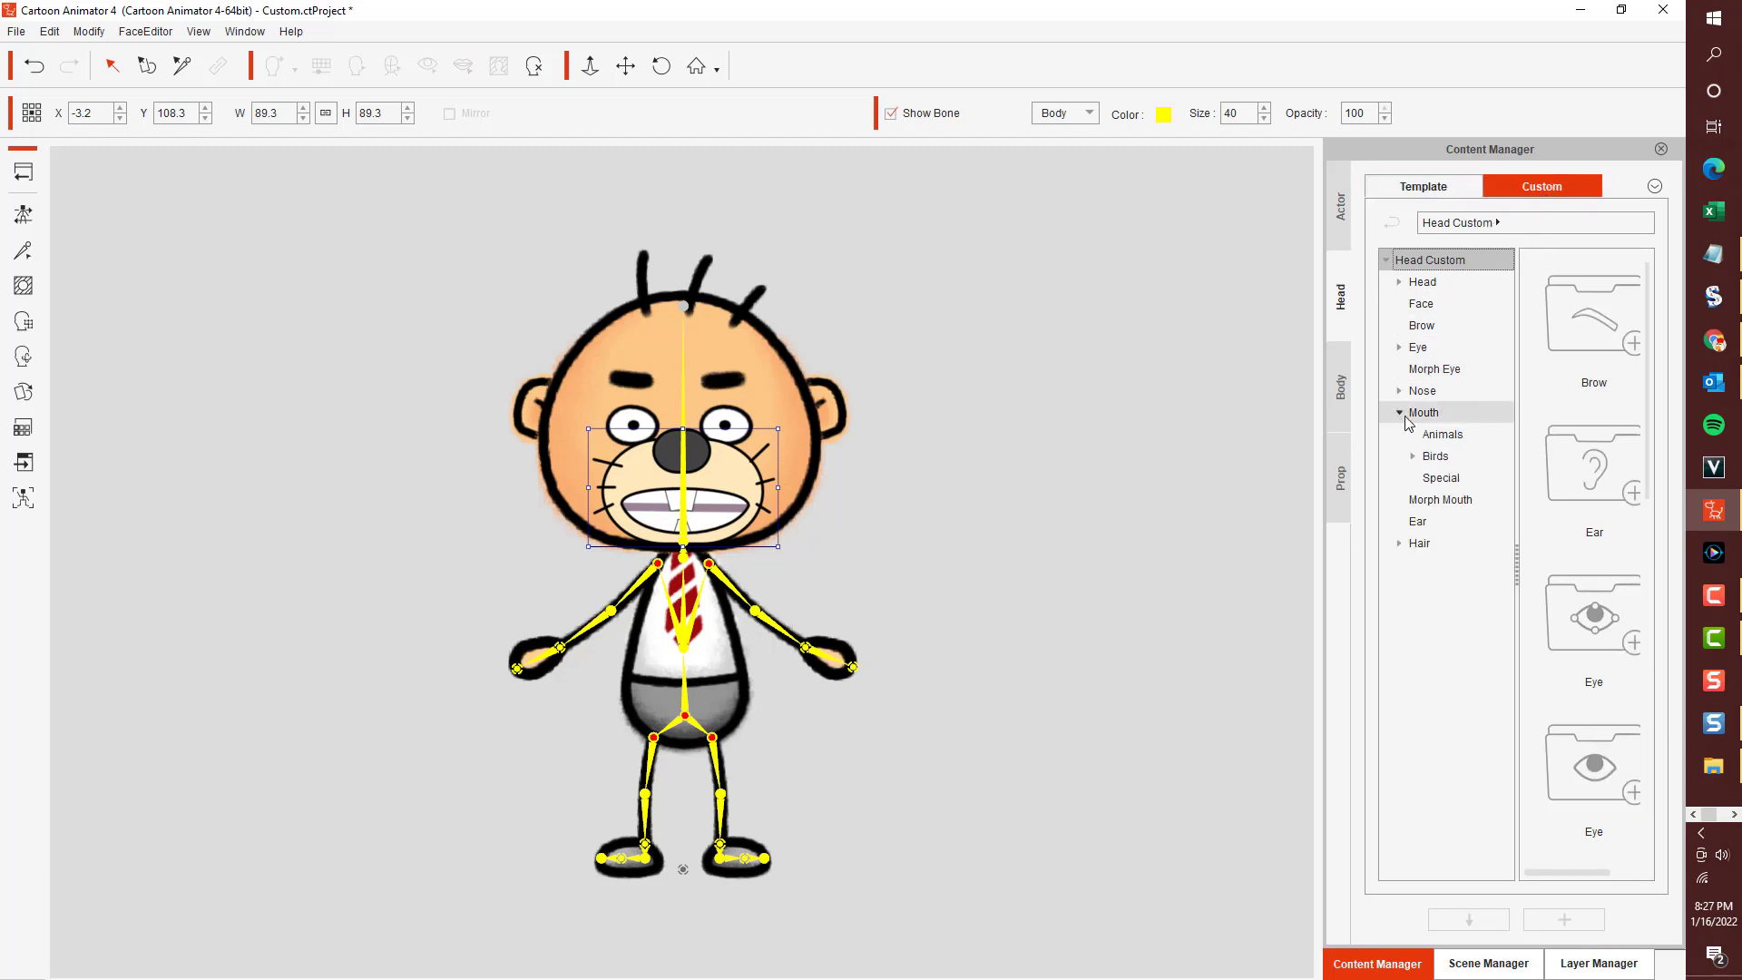
click(1440, 435)
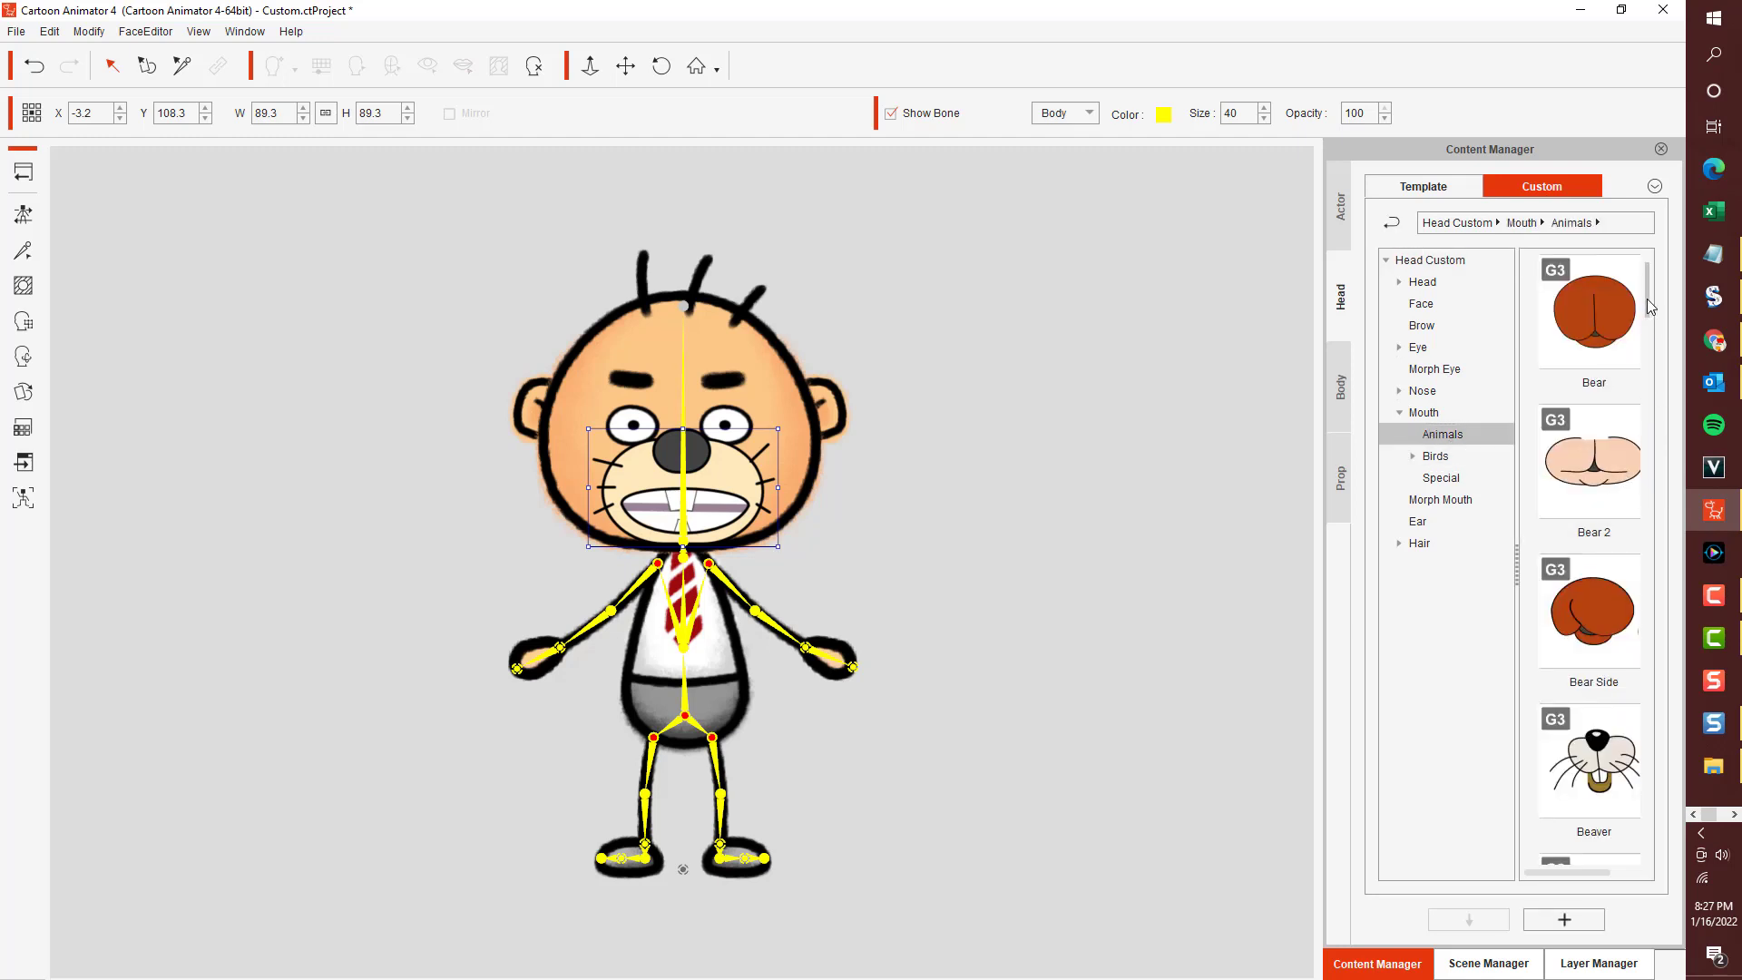
drag(1649, 305, 1624, 697)
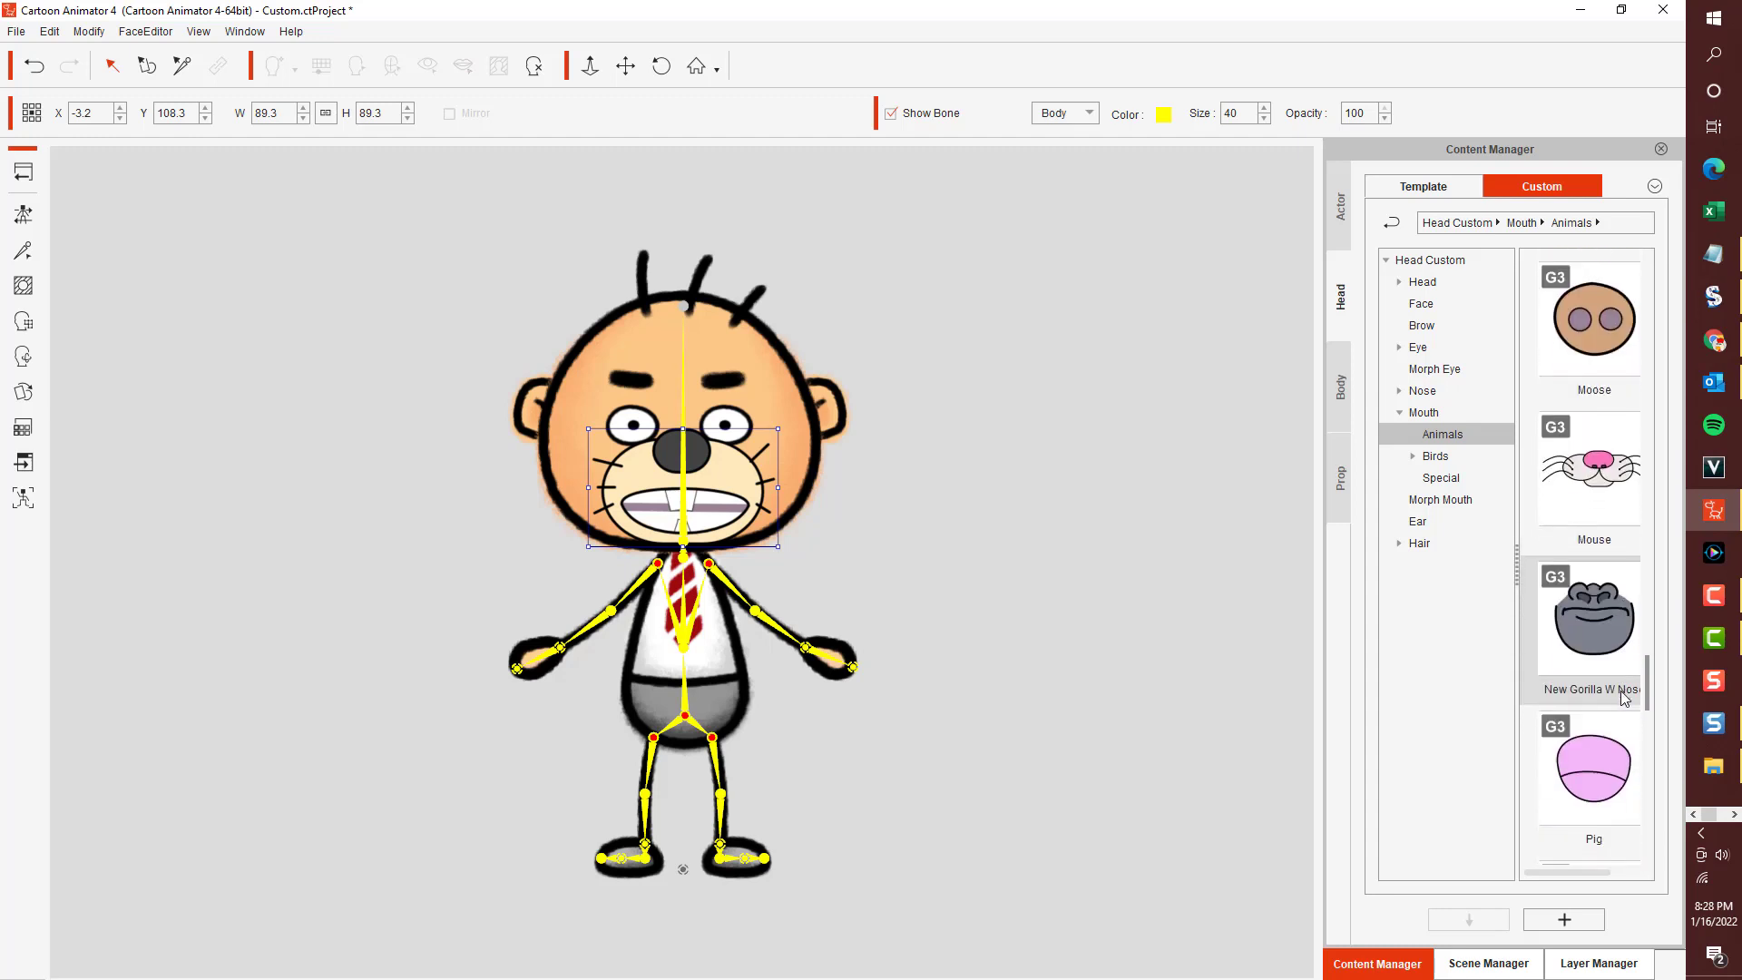
click(1576, 920)
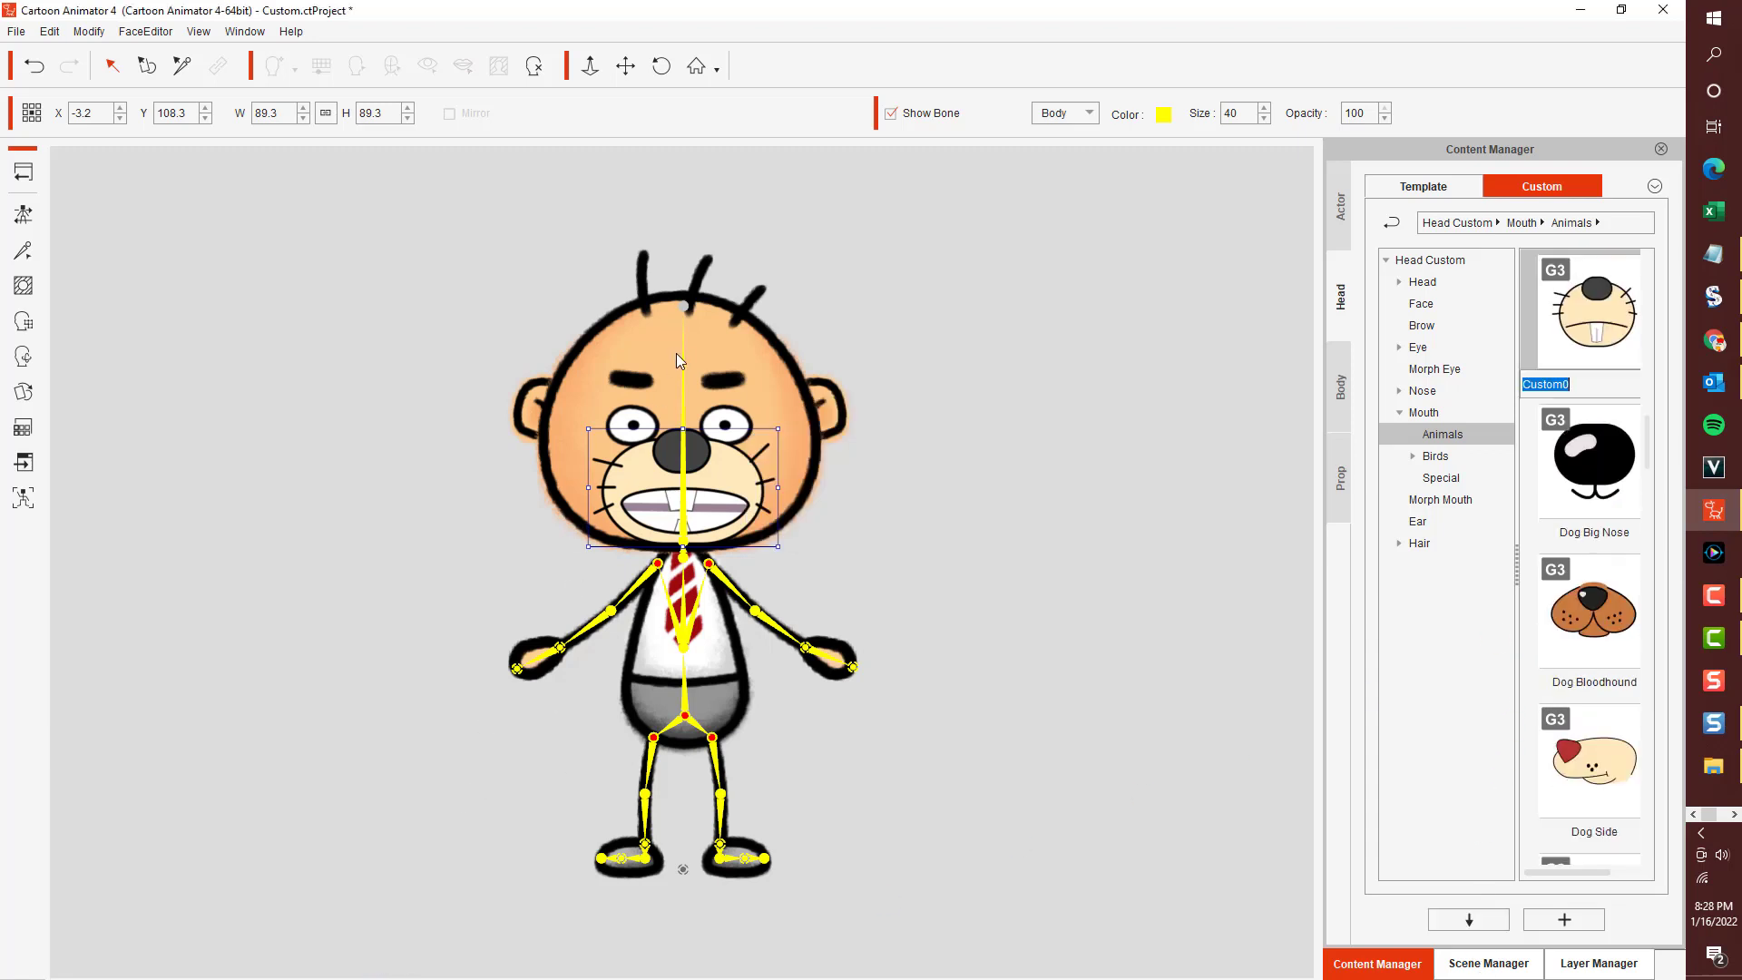
text(Mouse 2)
key(Return)
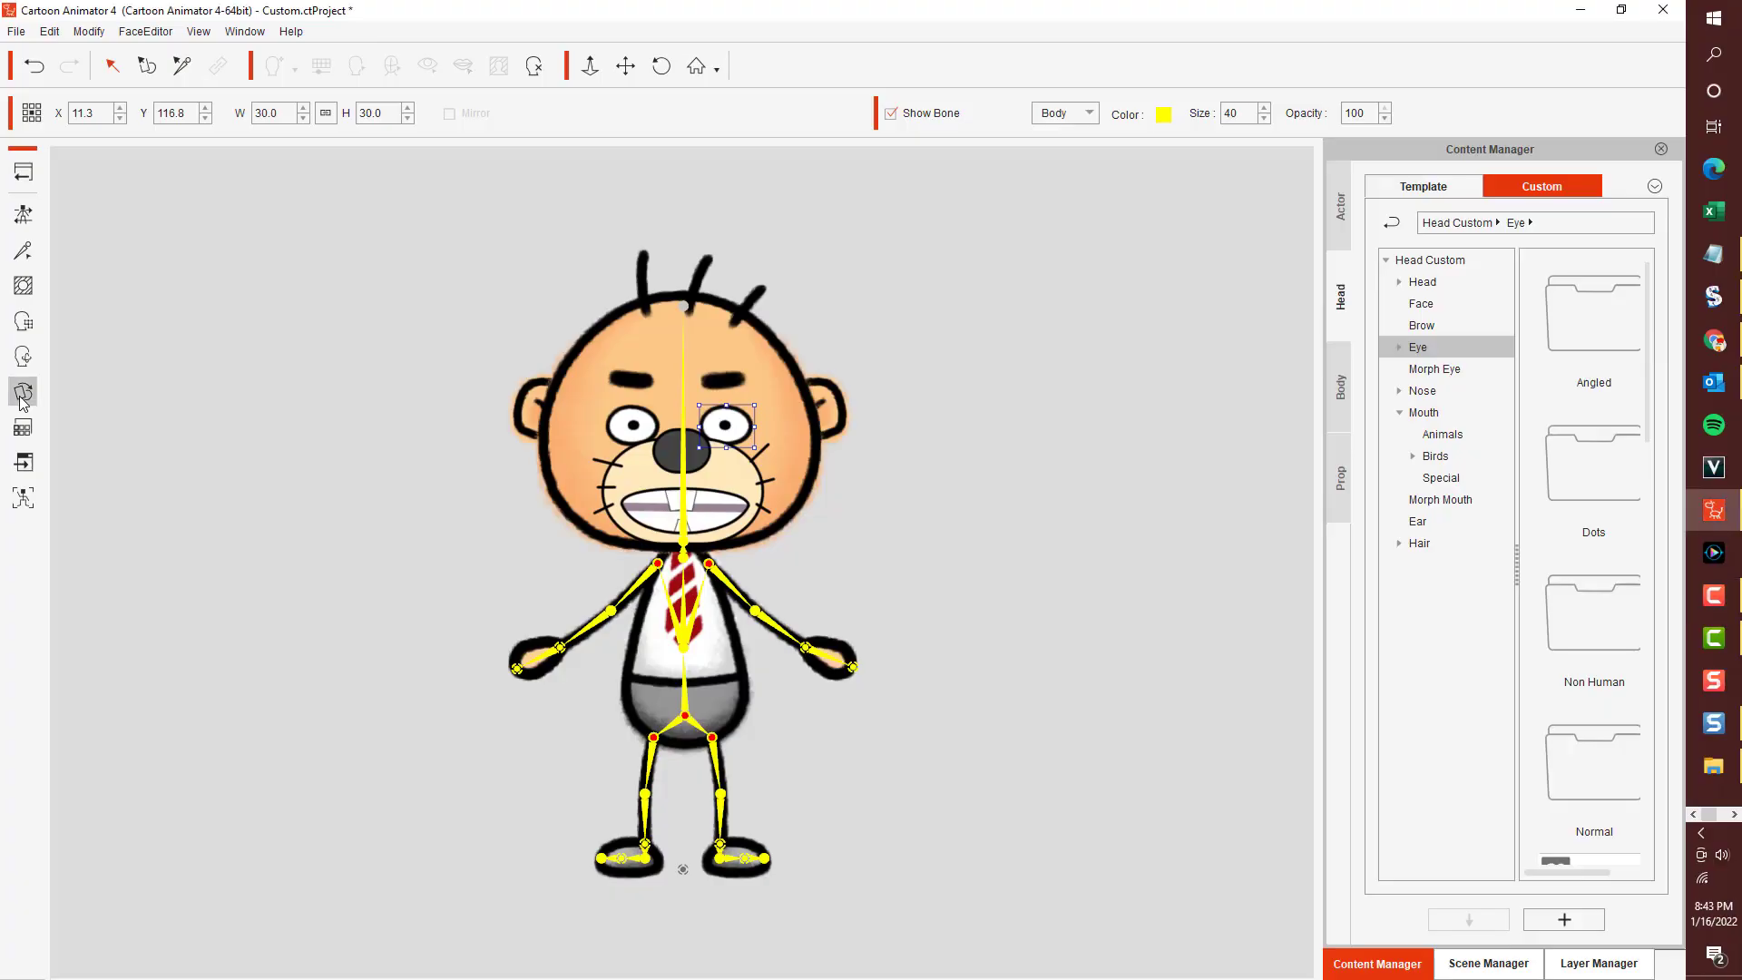
Open the left eye's sprites in the Sprite Editor and switch to the blank canvas in Snagit Editor.
click(22, 394)
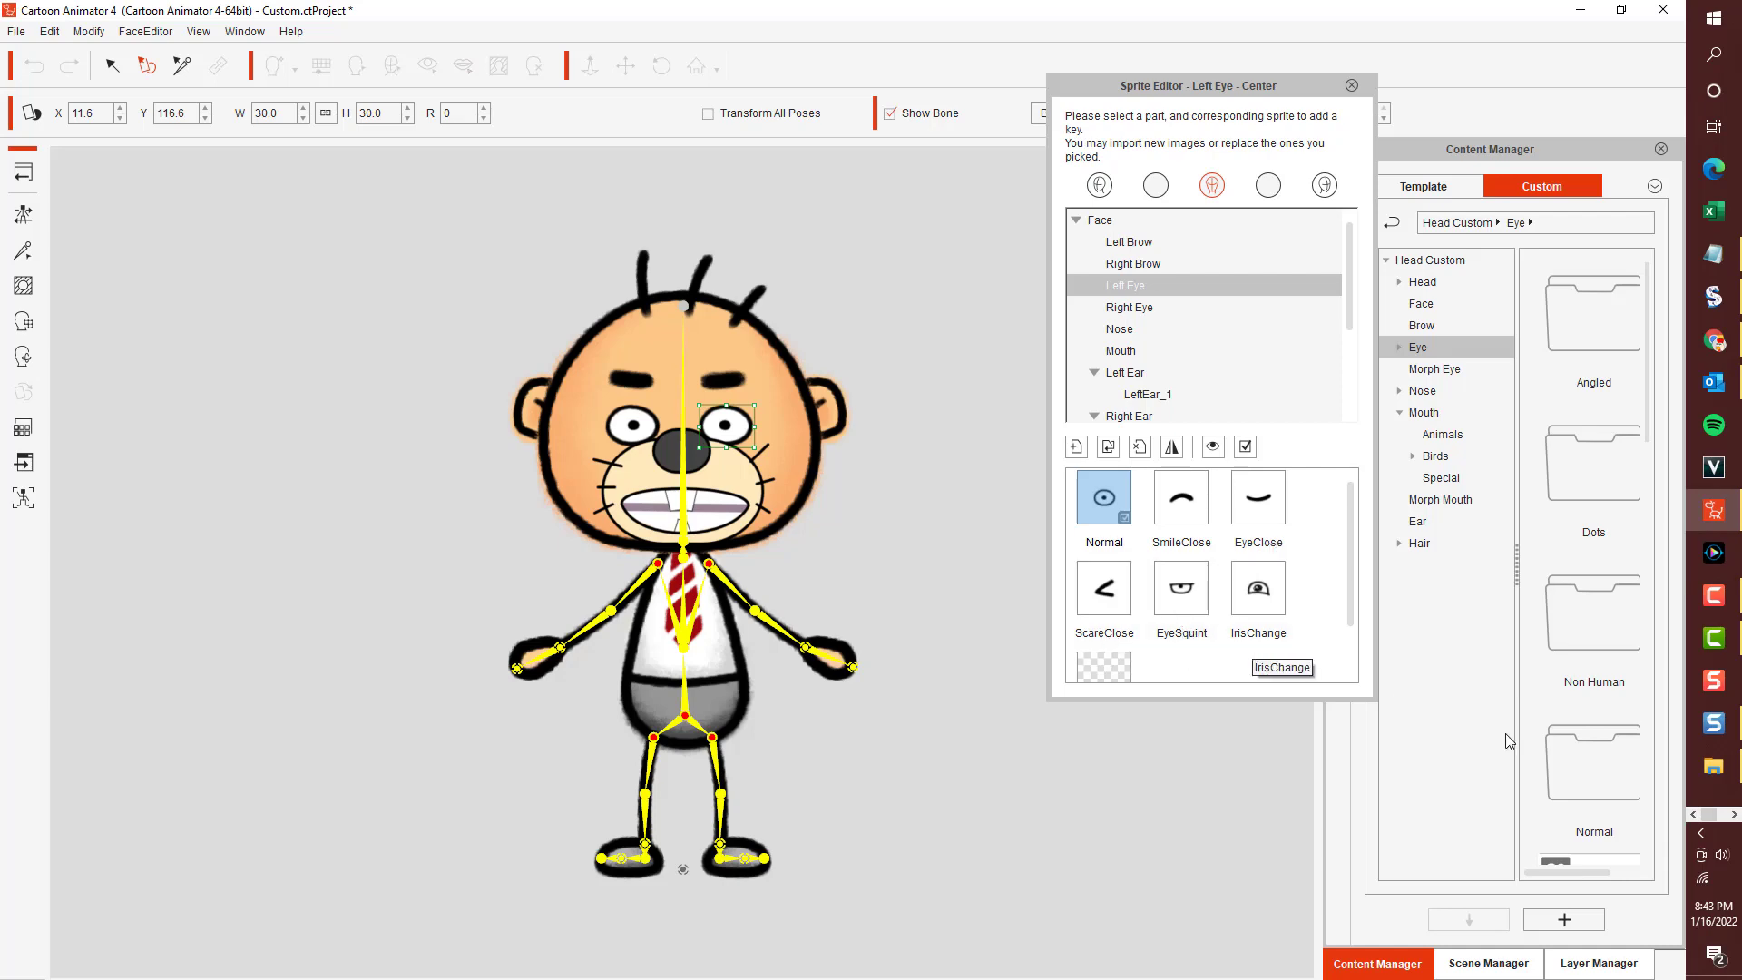
click(1713, 595)
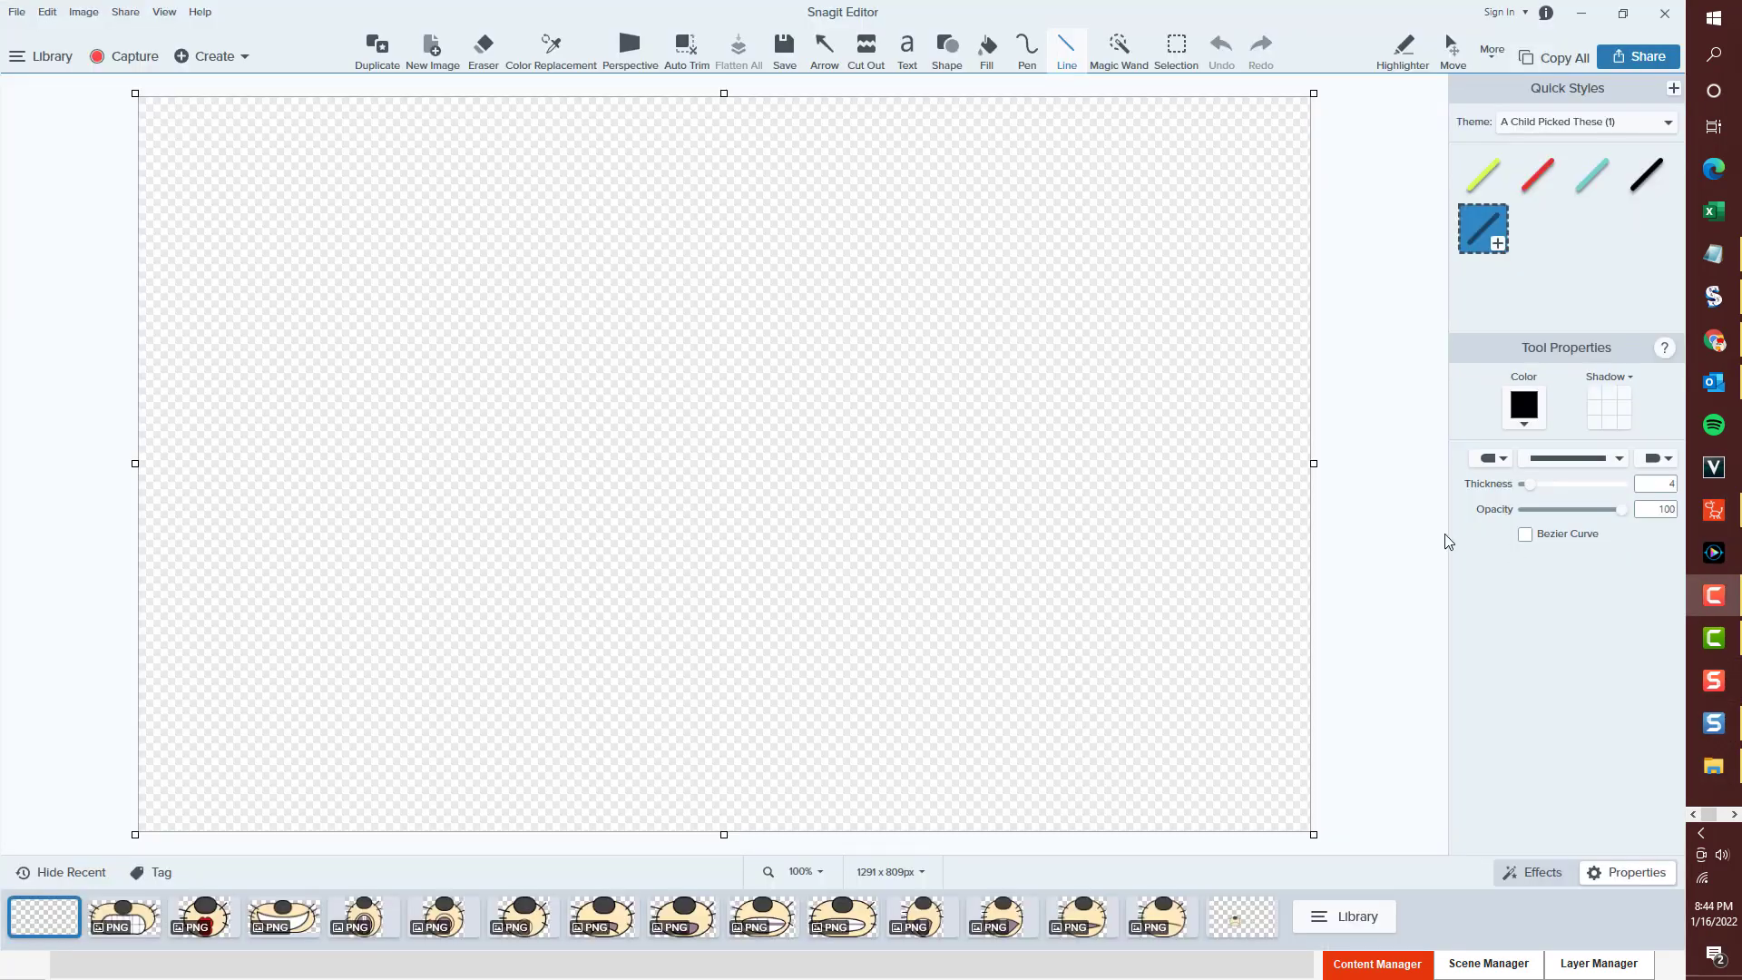
Set the Shape tool to an ellipse with a transparent outline and black fill.
click(935, 61)
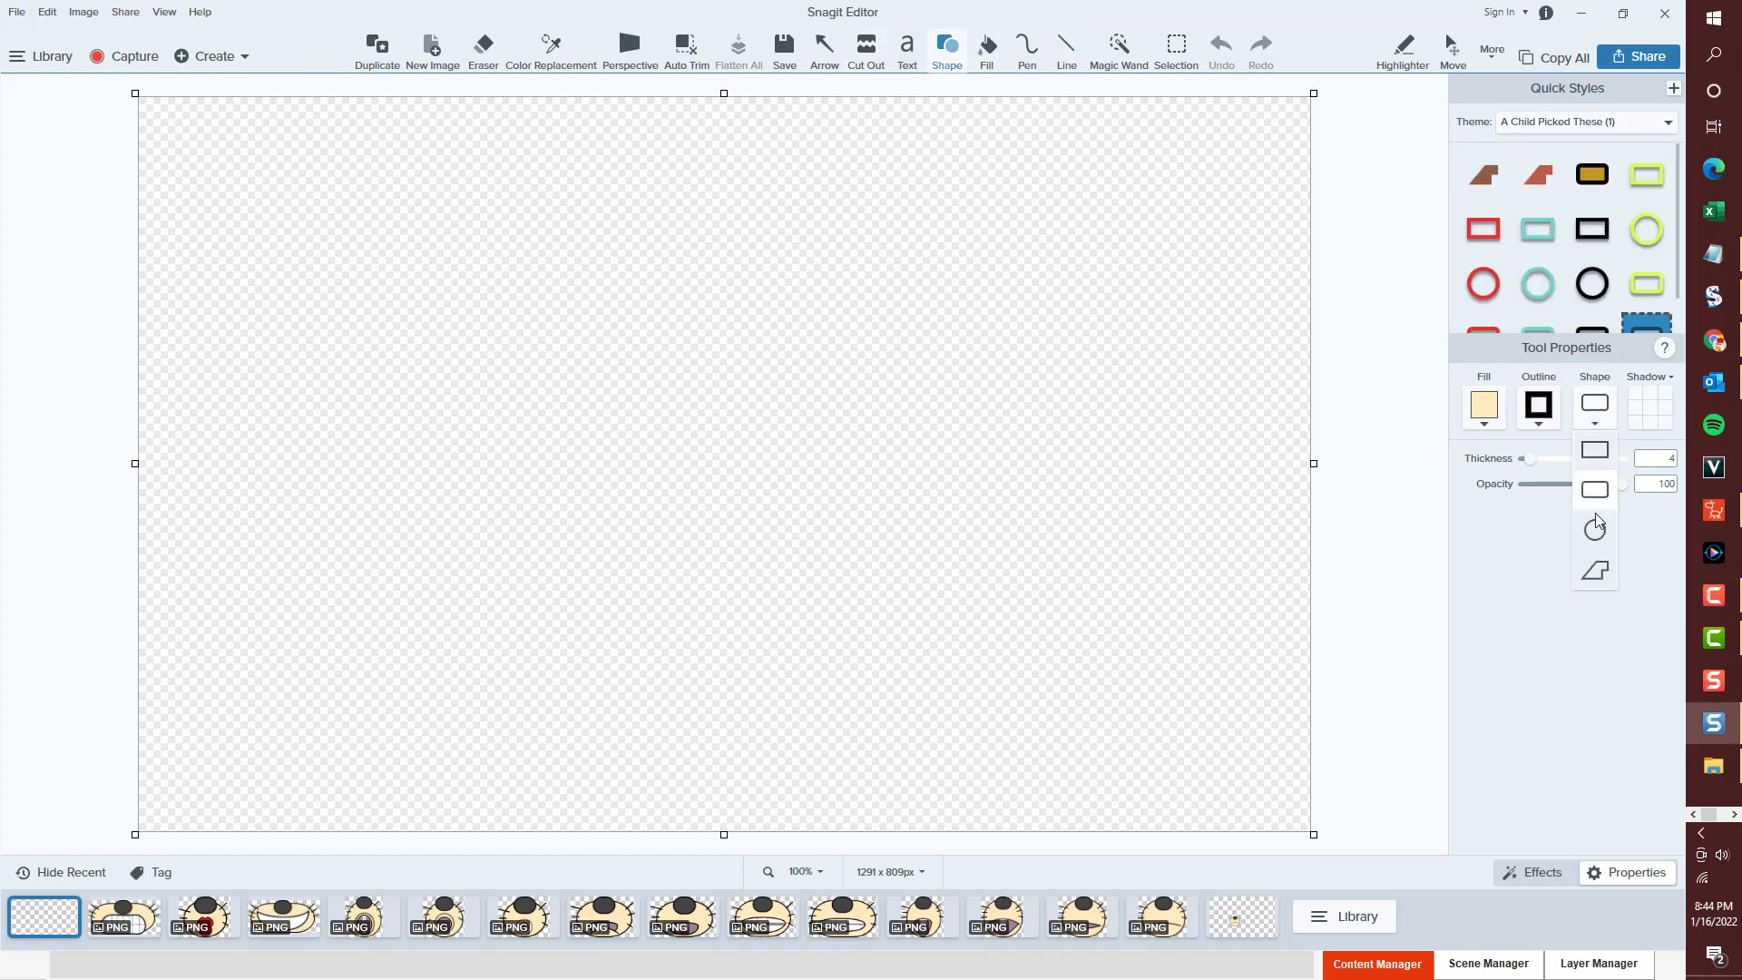
click(1594, 530)
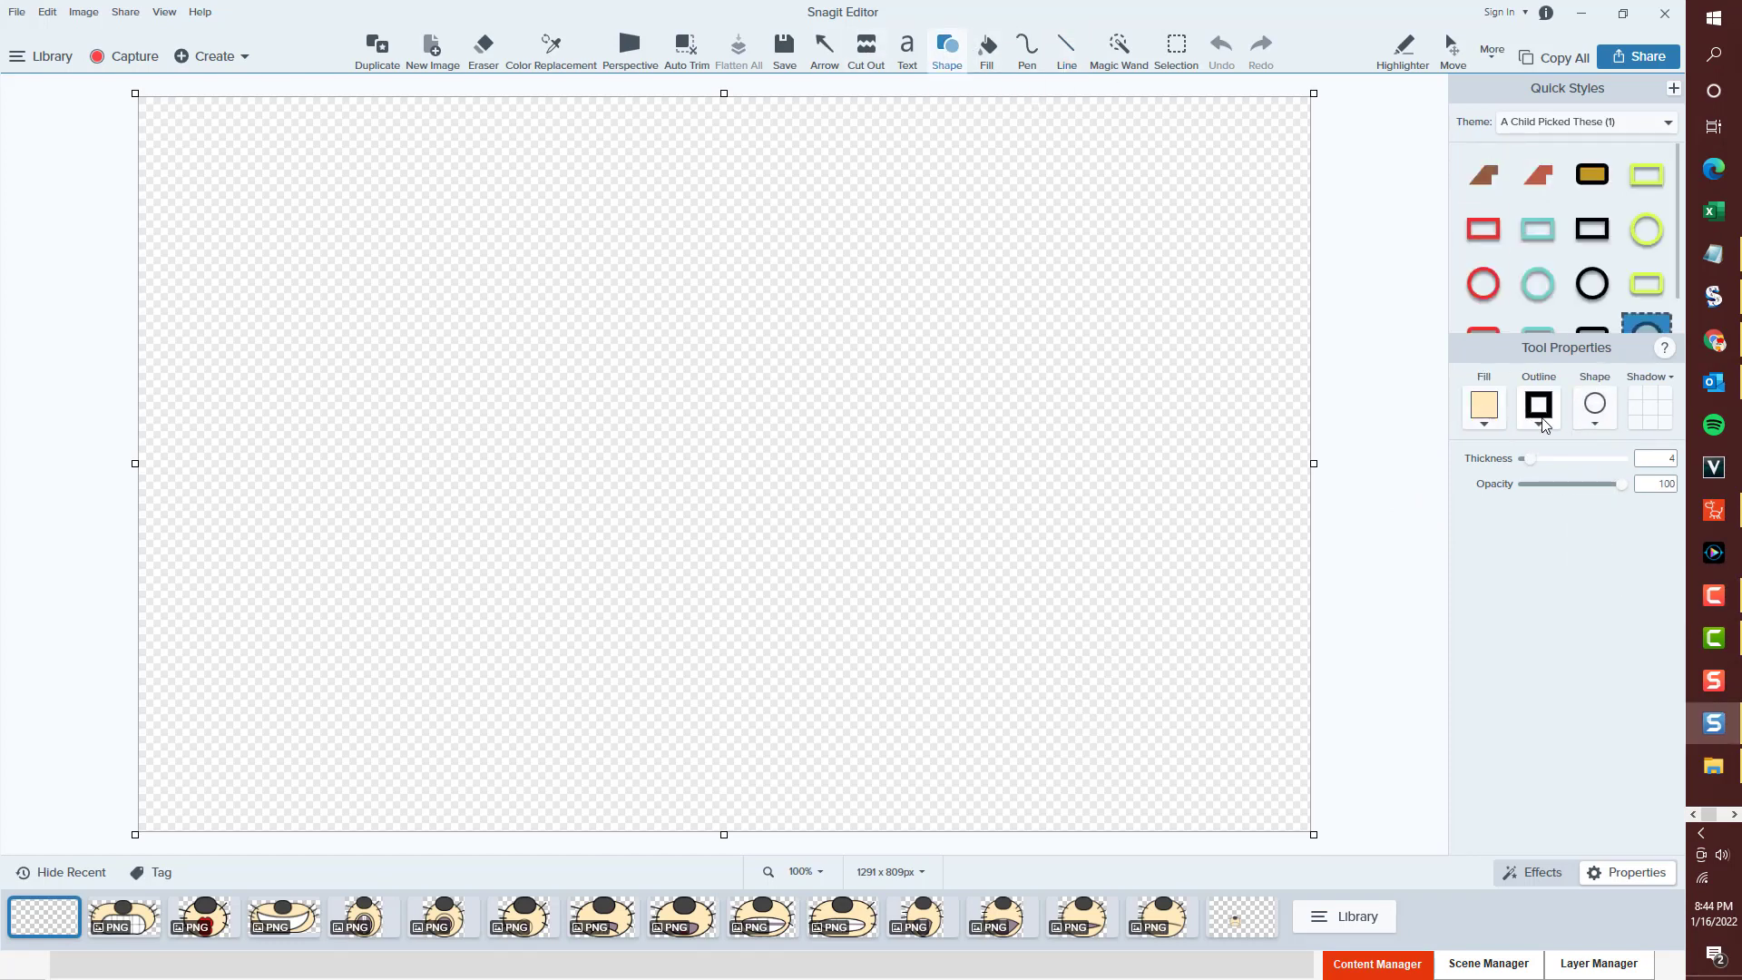
click(1539, 423)
click(1469, 461)
click(1488, 428)
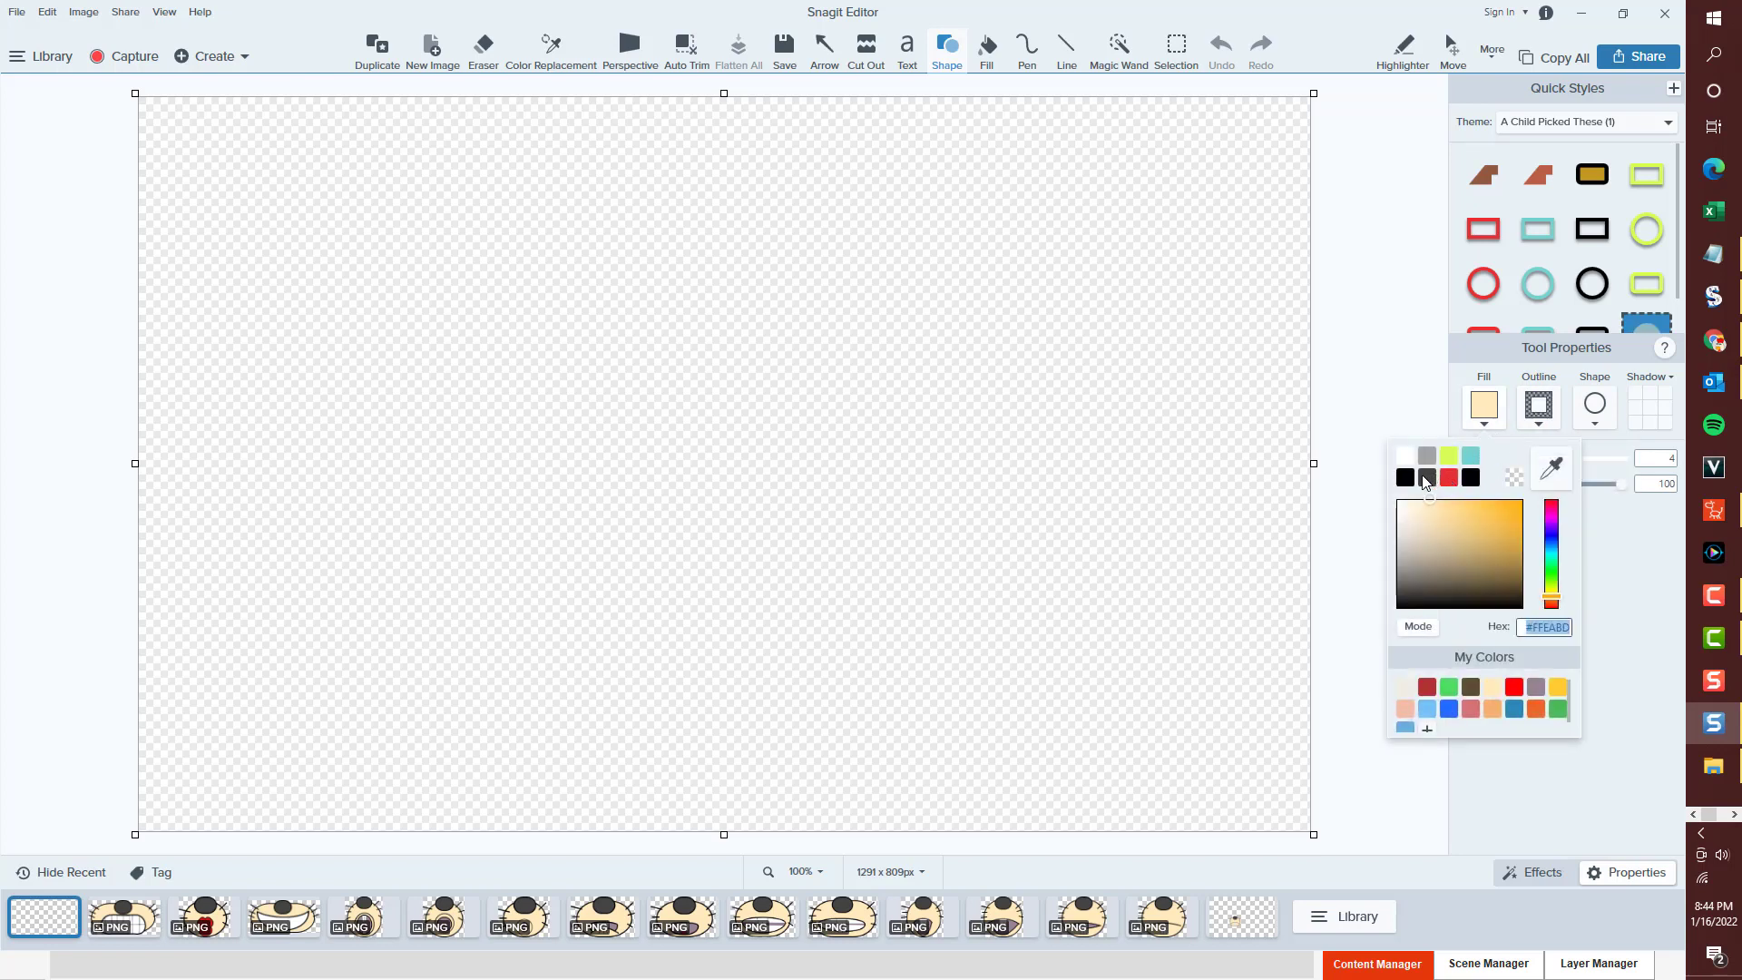
click(1426, 478)
click(1484, 423)
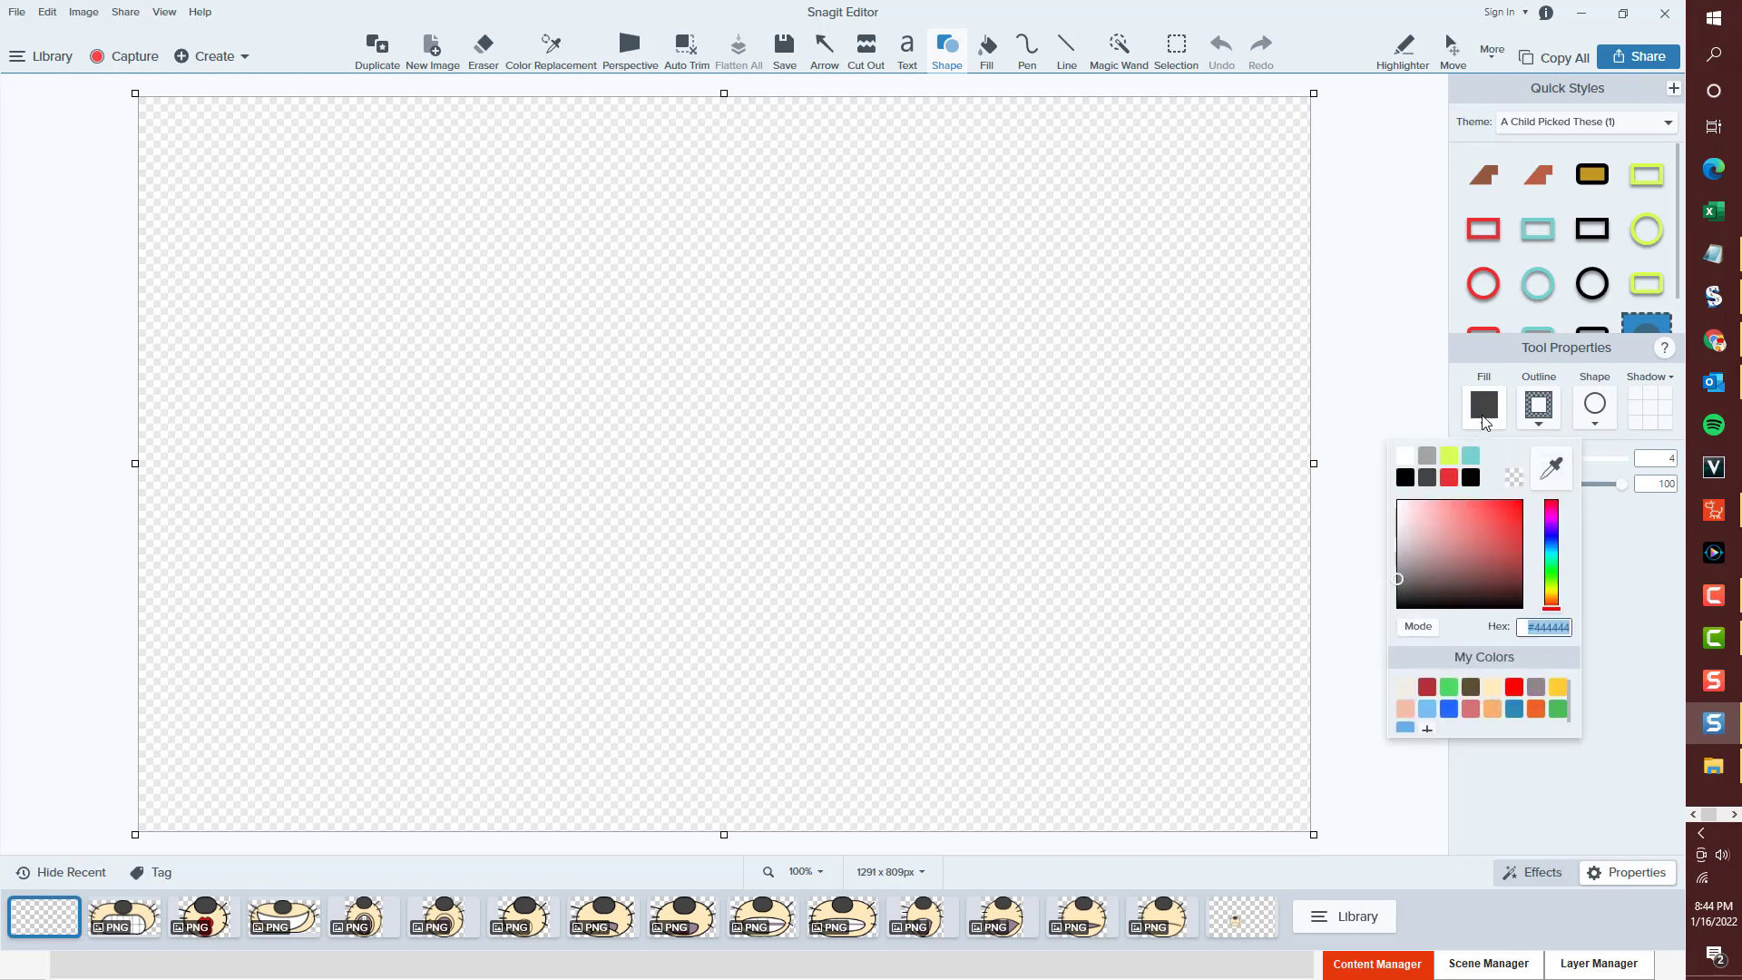
click(1405, 478)
Draw a small black ellipse left of the canvas centre, adjust it to a nearly round shape and deselect it.
drag(493, 390, 544, 453)
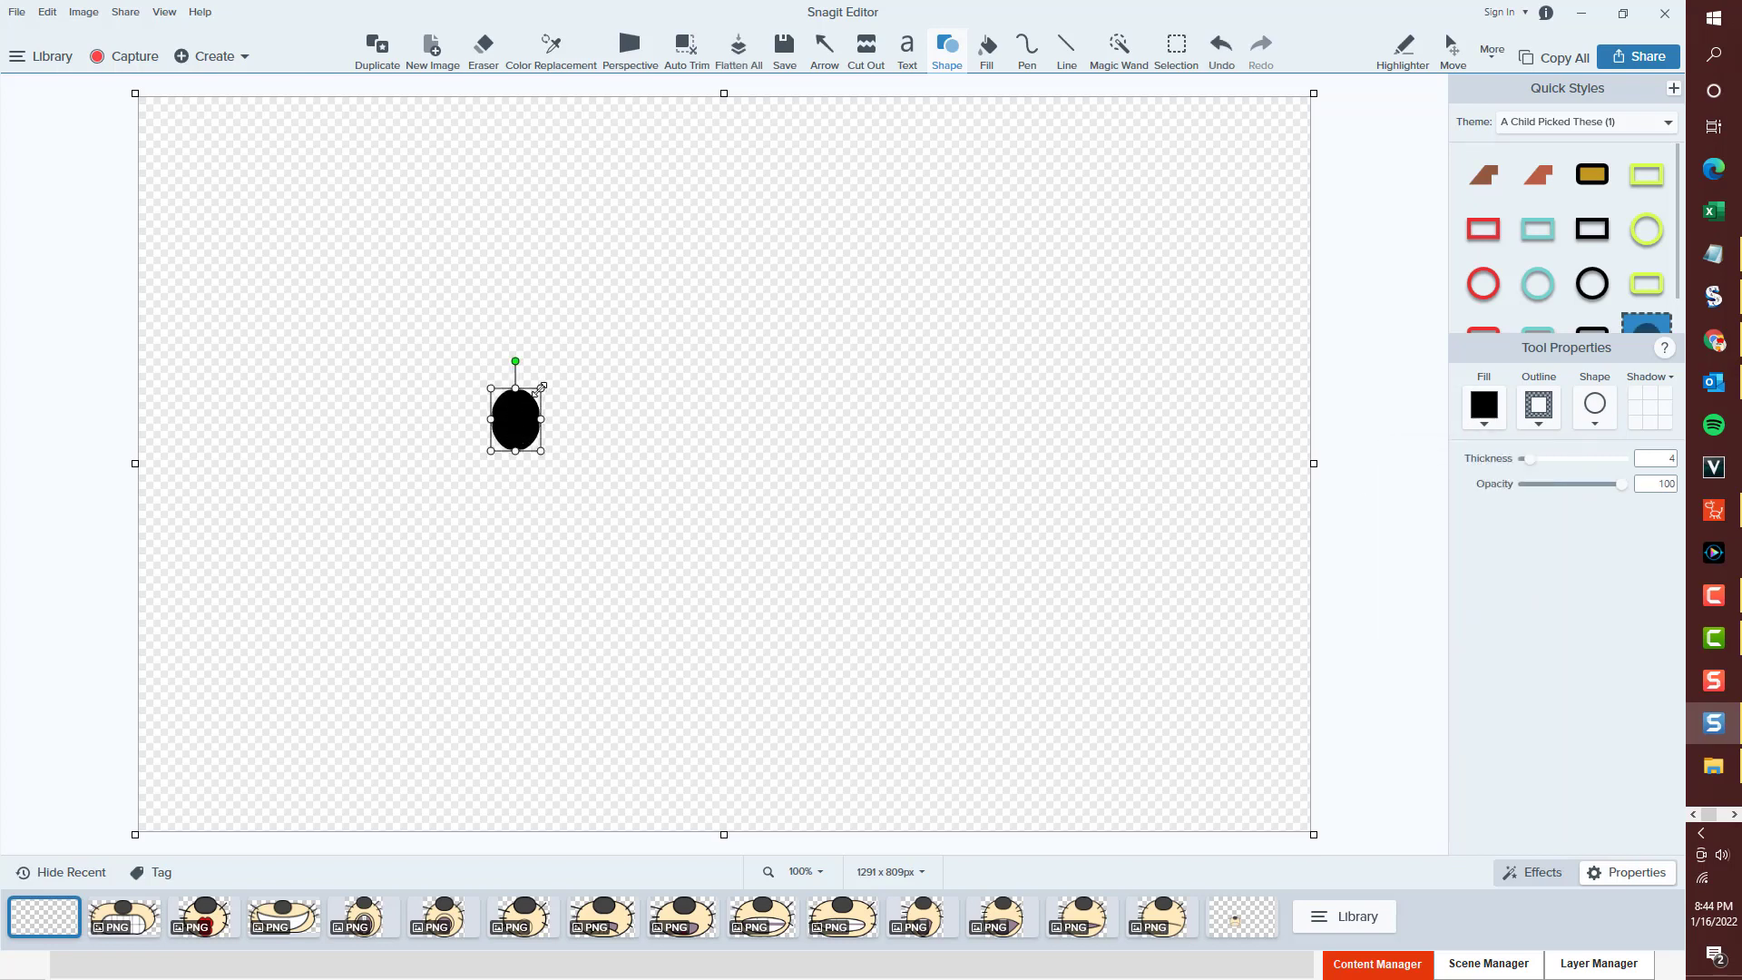
drag(541, 389, 545, 393)
click(1206, 405)
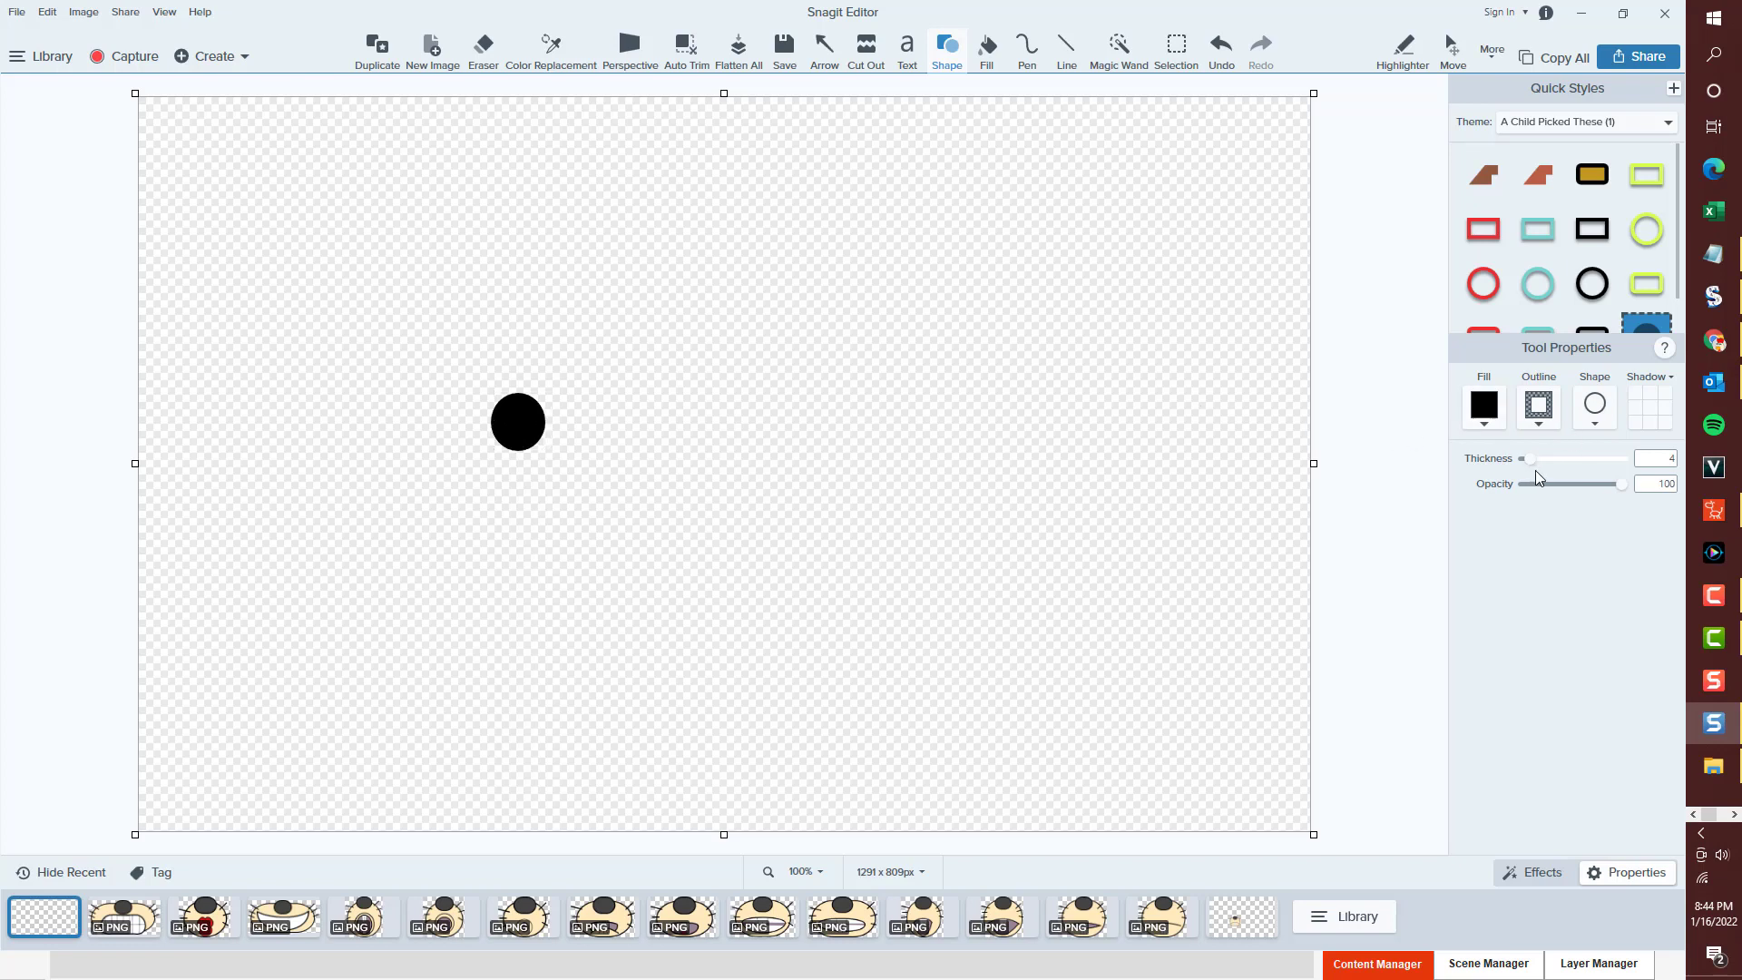
Set the shape fill to white and draw a small white ellipse inside the black eye as a highlight.
click(1484, 422)
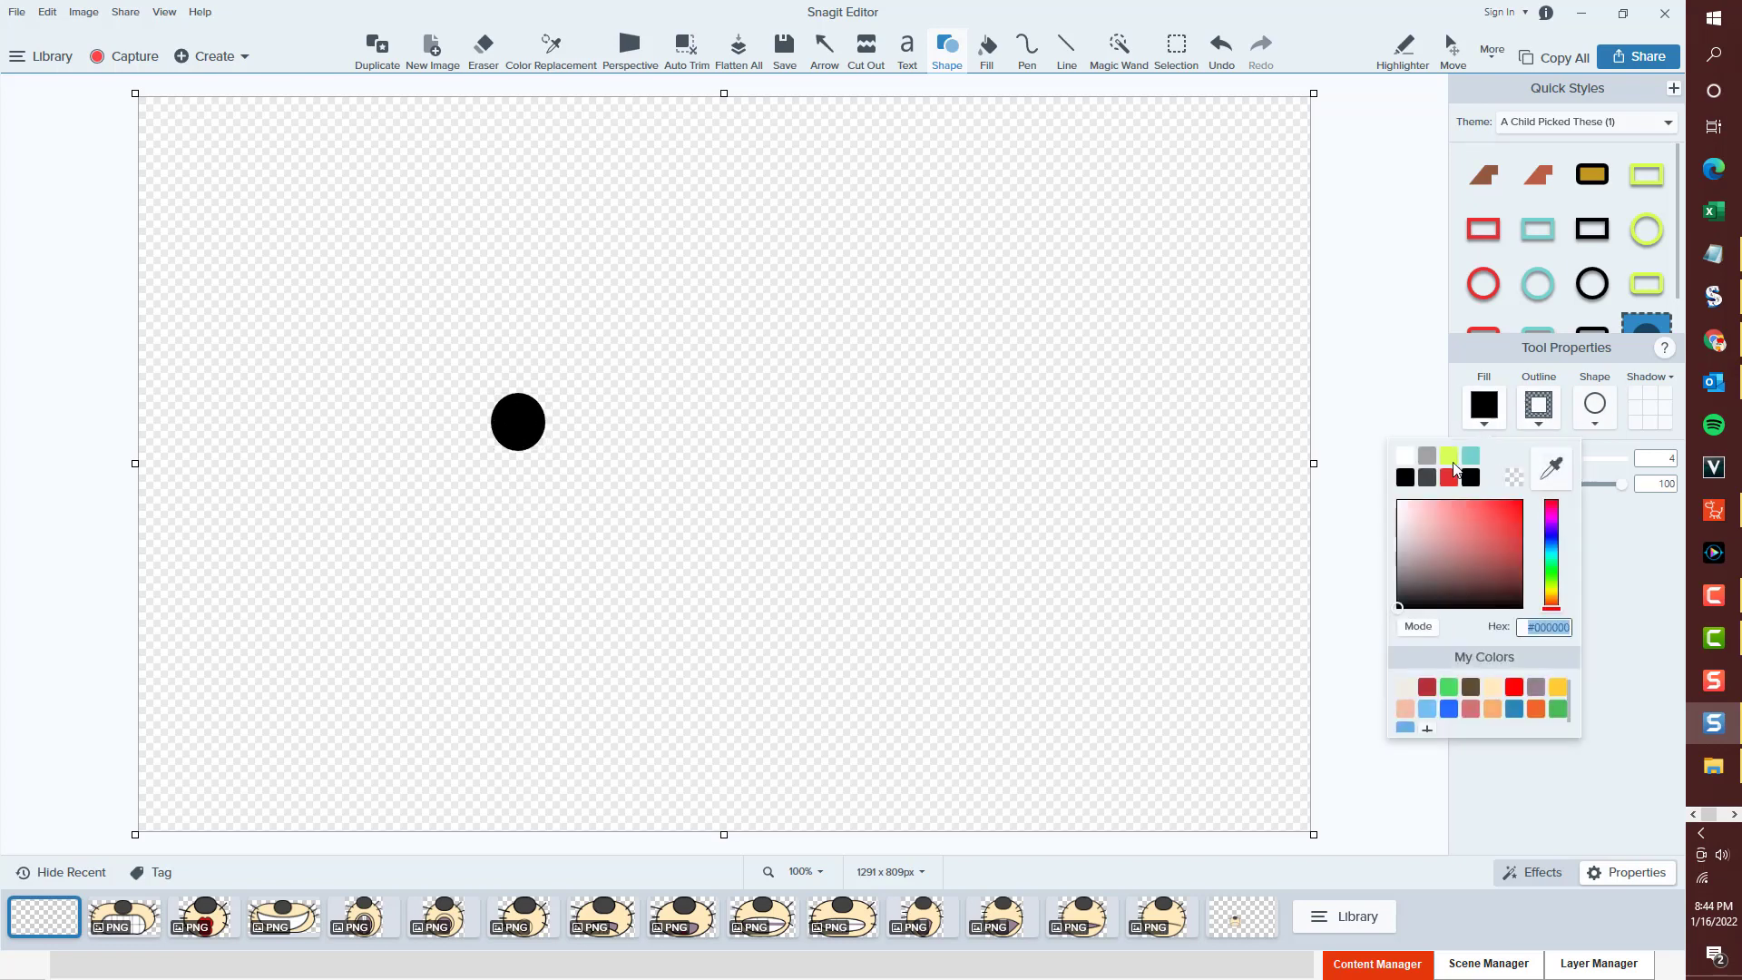
click(1406, 459)
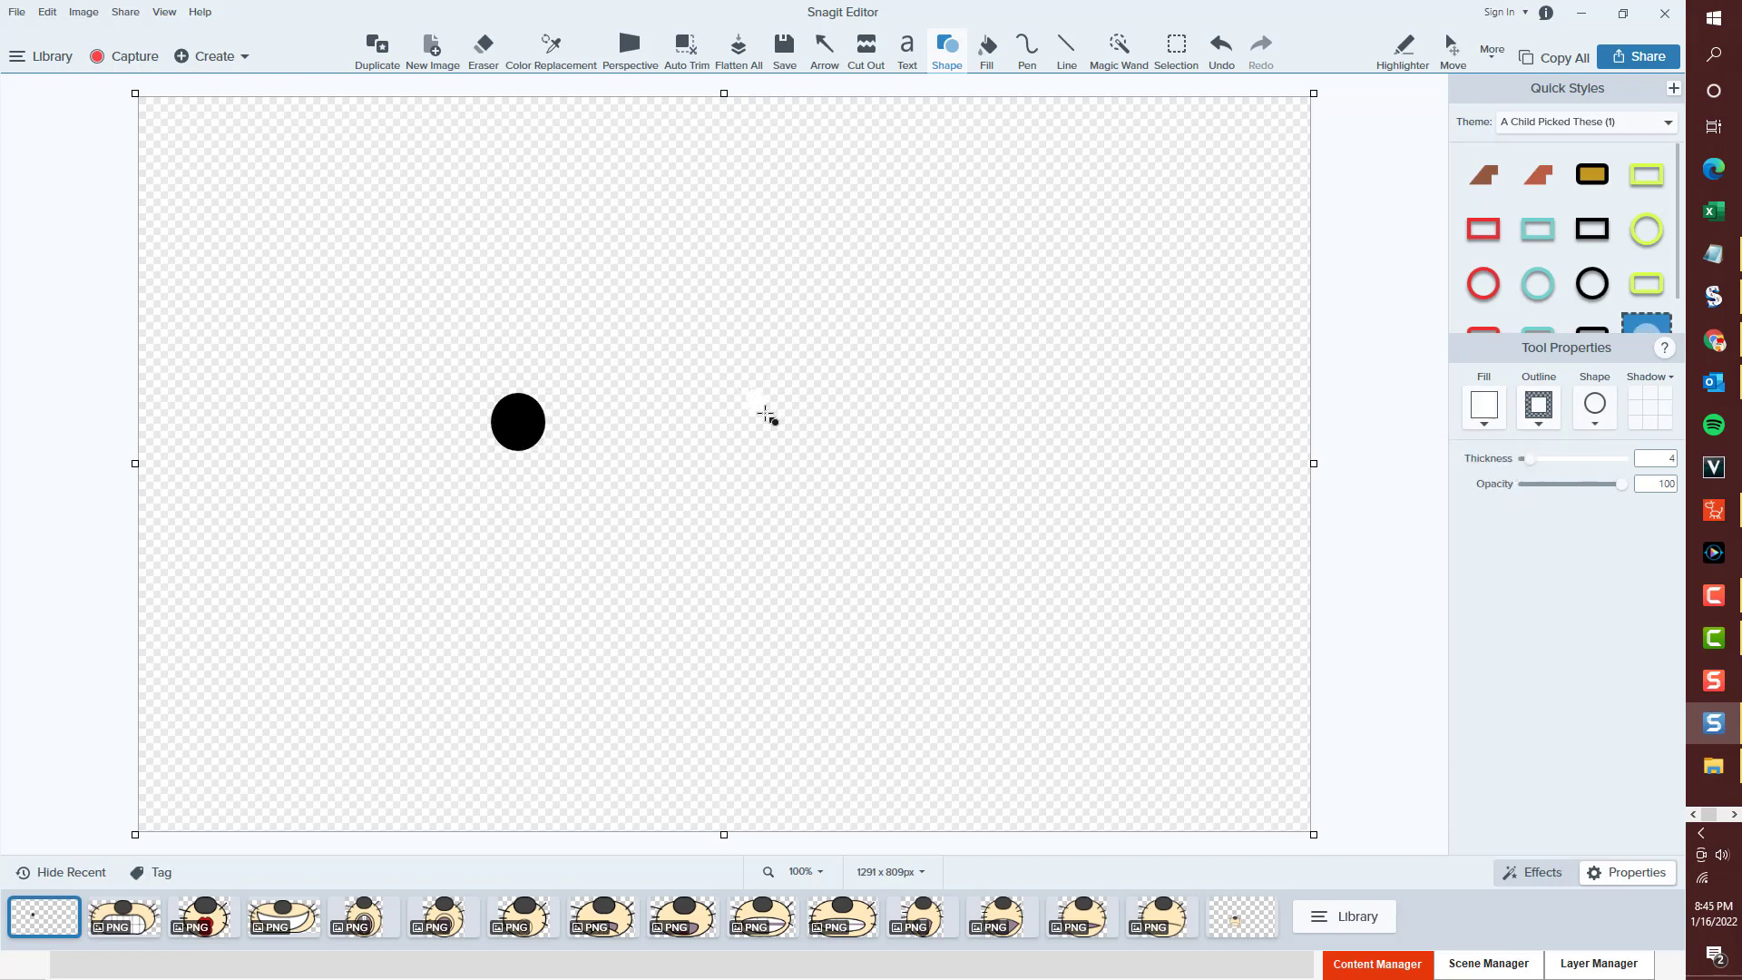
drag(500, 405, 522, 428)
Start saving the eye image and create a new folder named "Eye" inside the Mouse 2 folder.
key(ctrl+s)
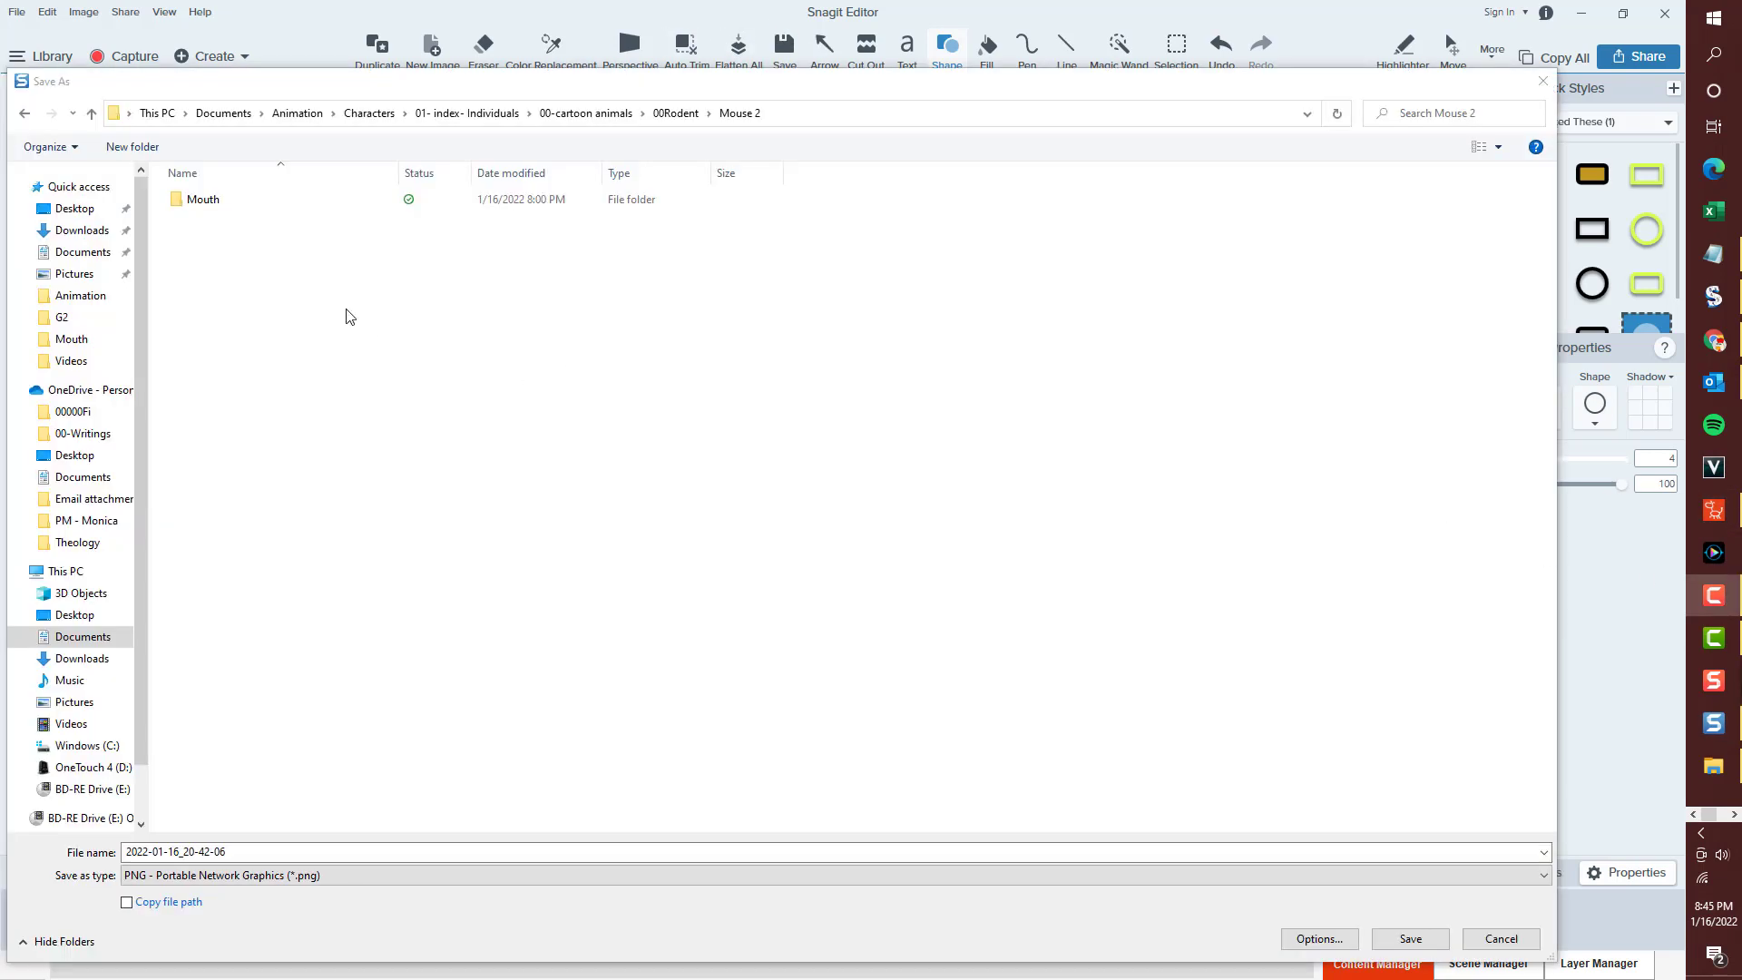
right_click(340, 370)
mouse_move(372, 647)
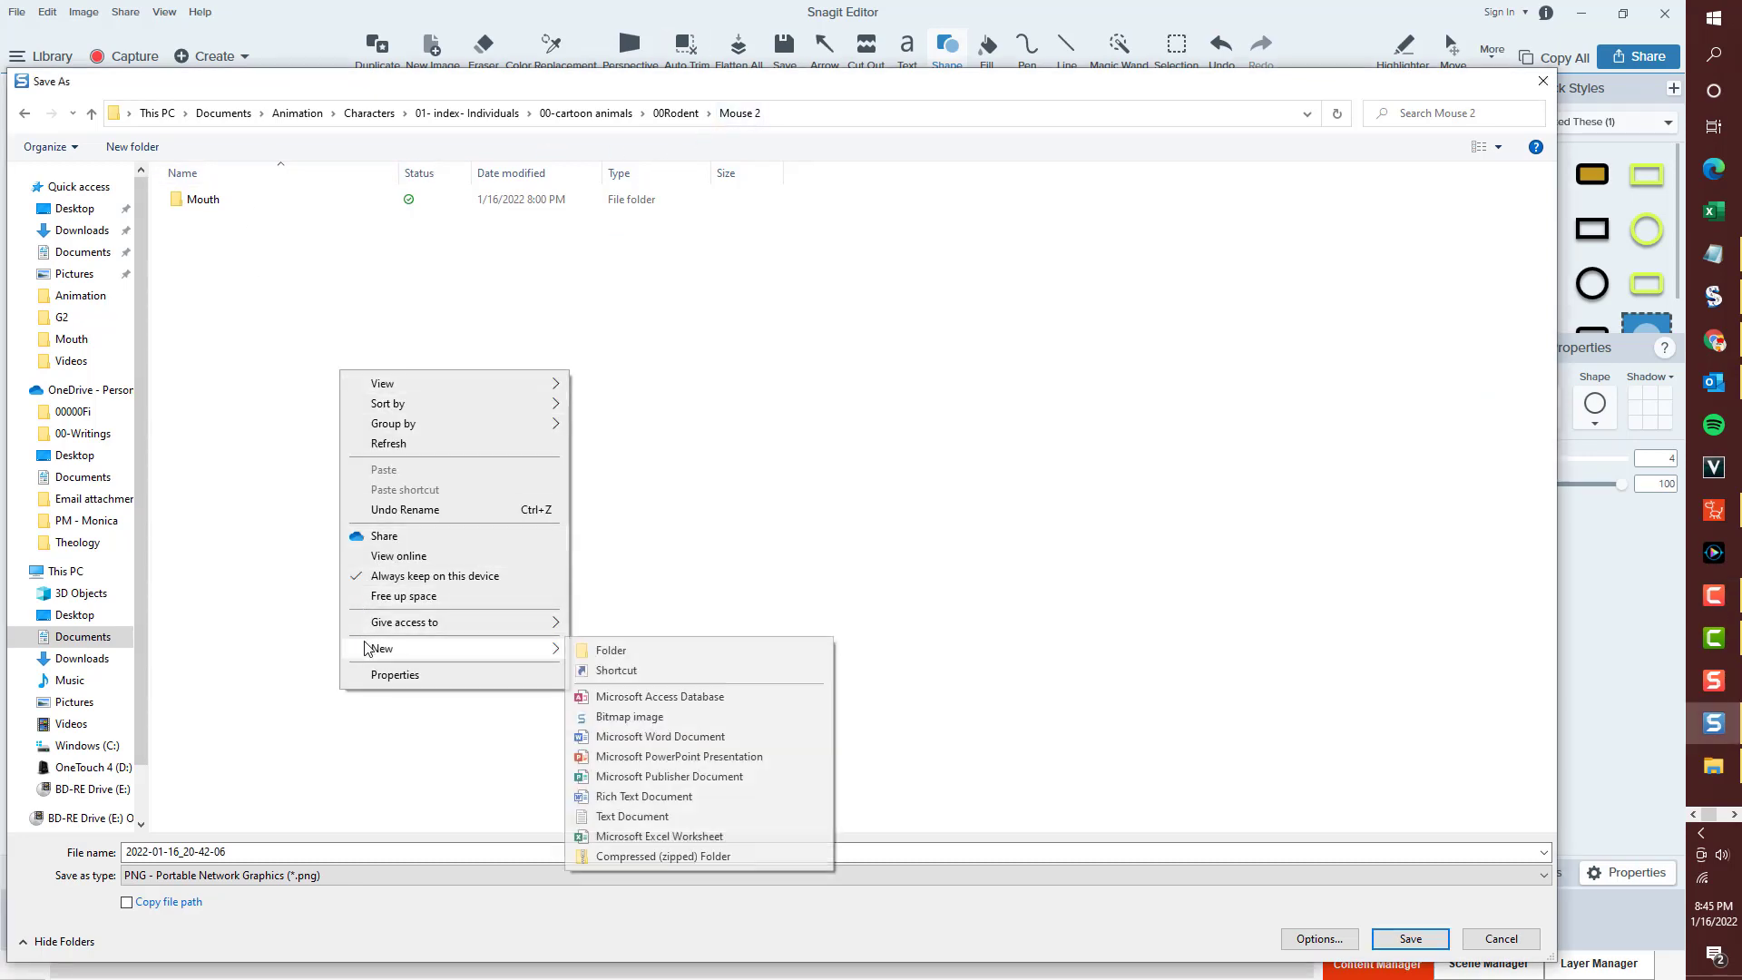
click(609, 649)
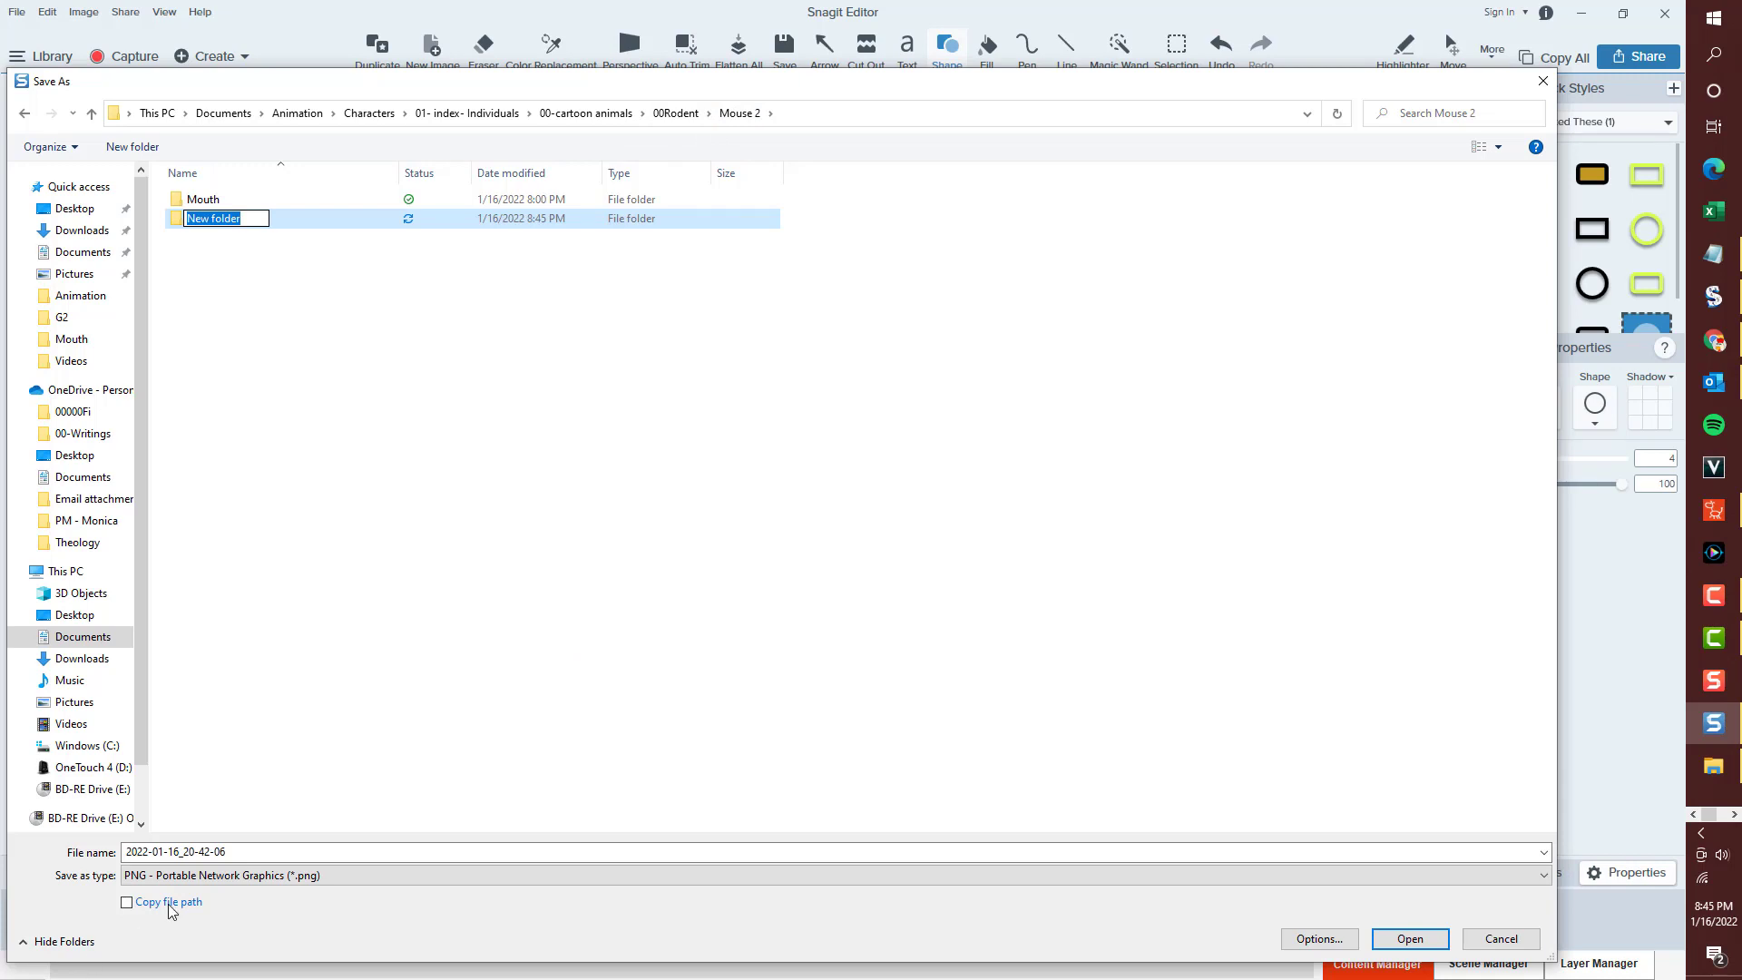
text(Eye)
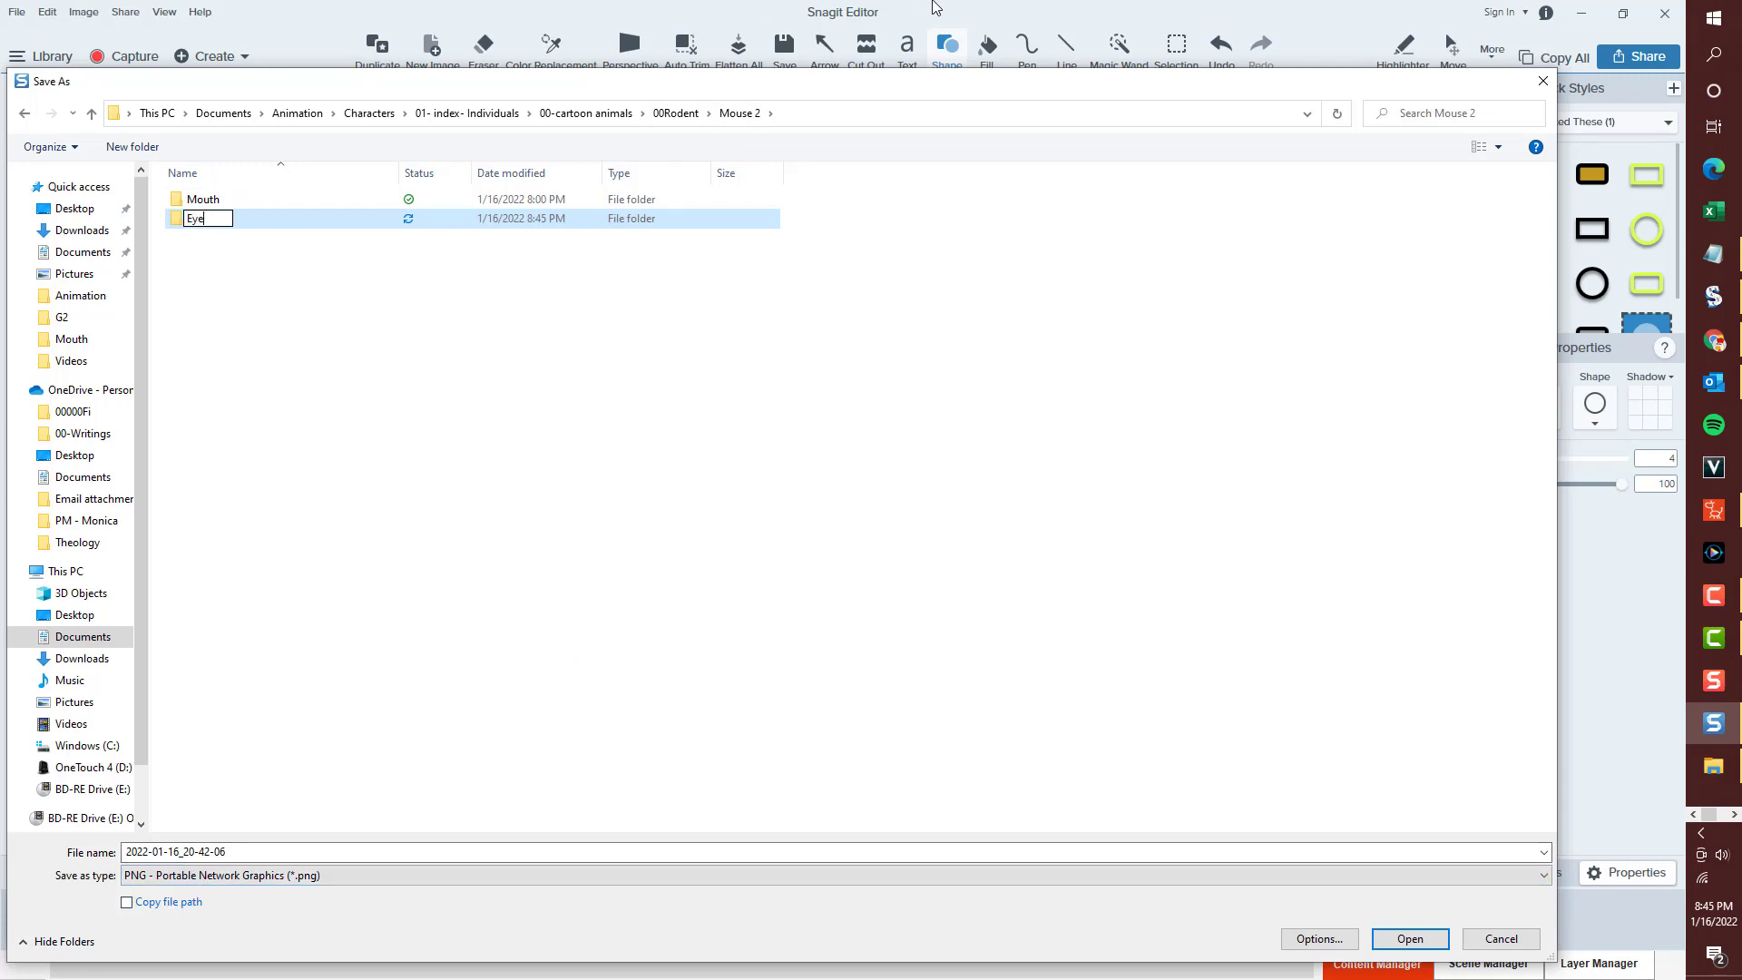
key(Return)
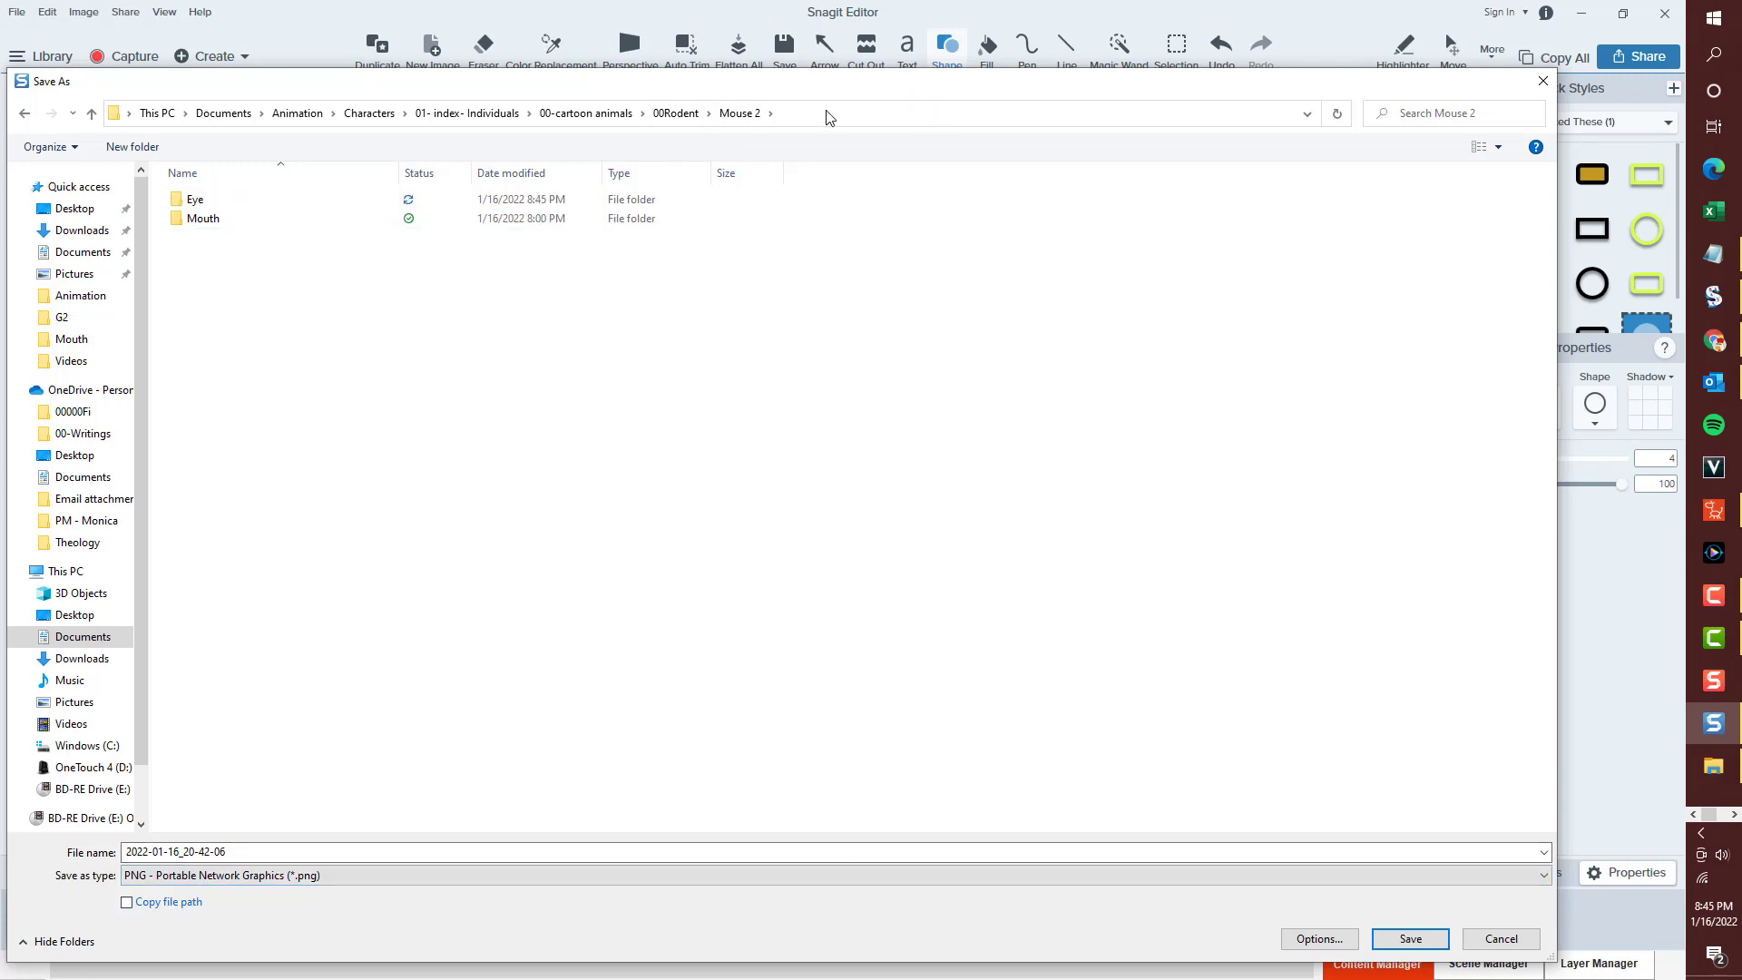
Save the eye image as the PNG "Normal" in the Eye folder.
click(214, 205)
double_click(214, 202)
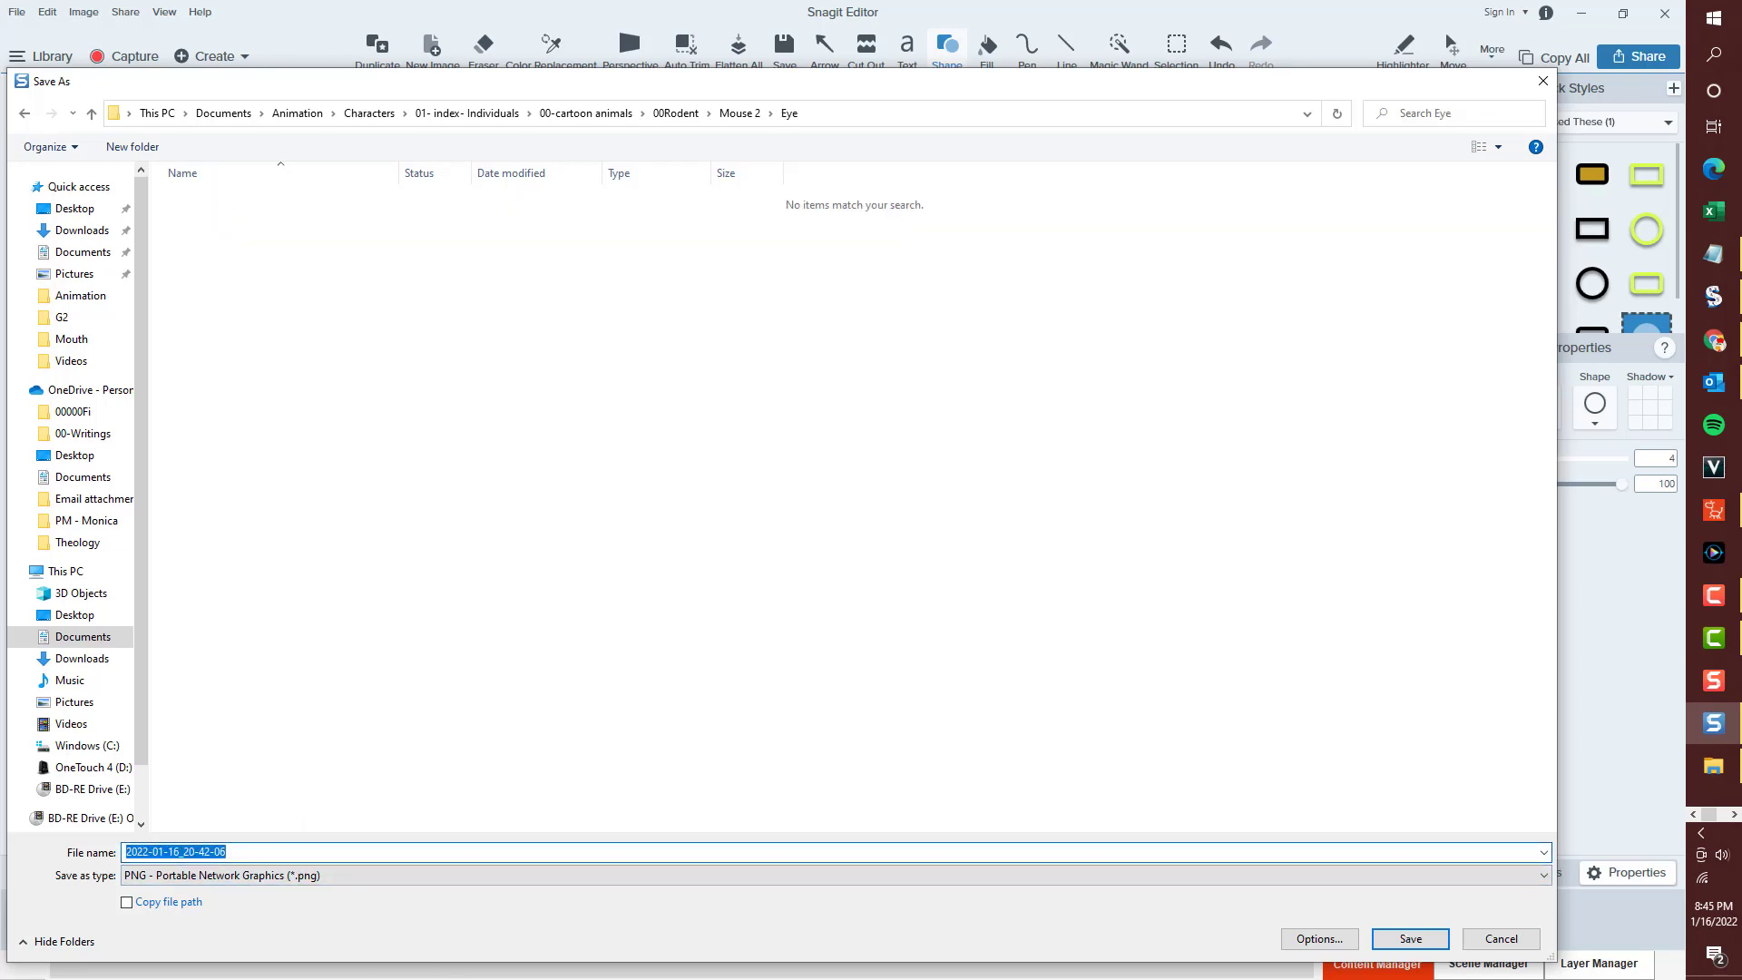
text(Normal)
key(Return)
key(alt+space)
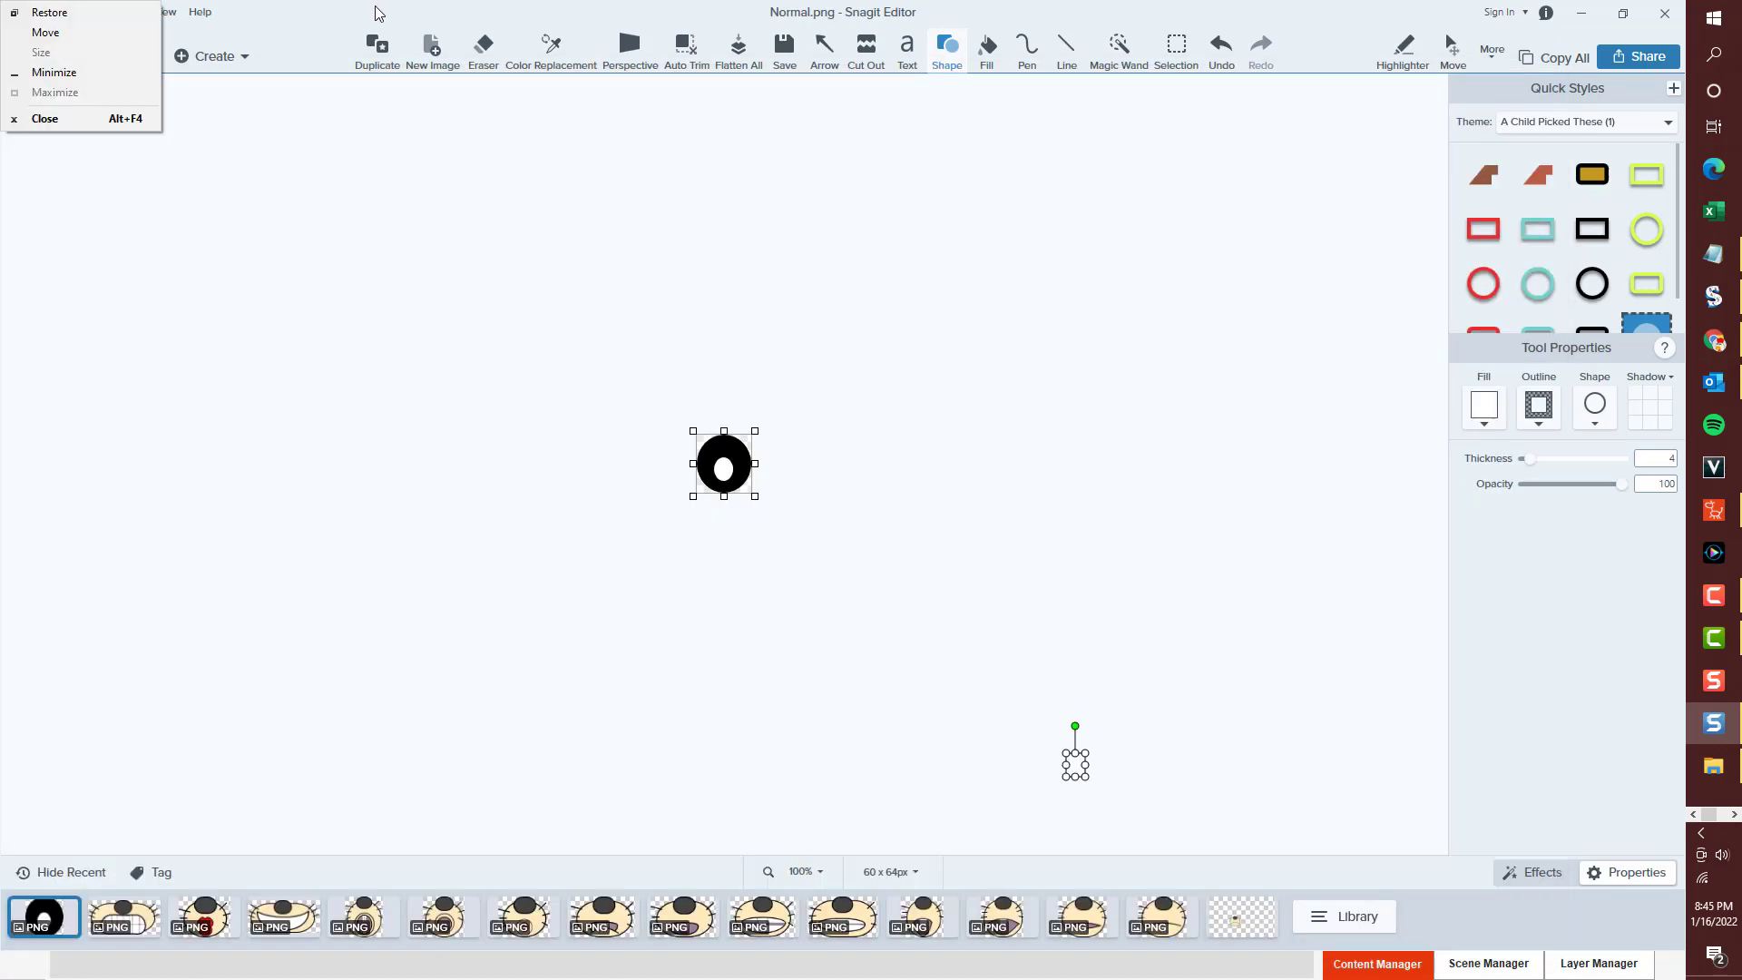
click(632, 302)
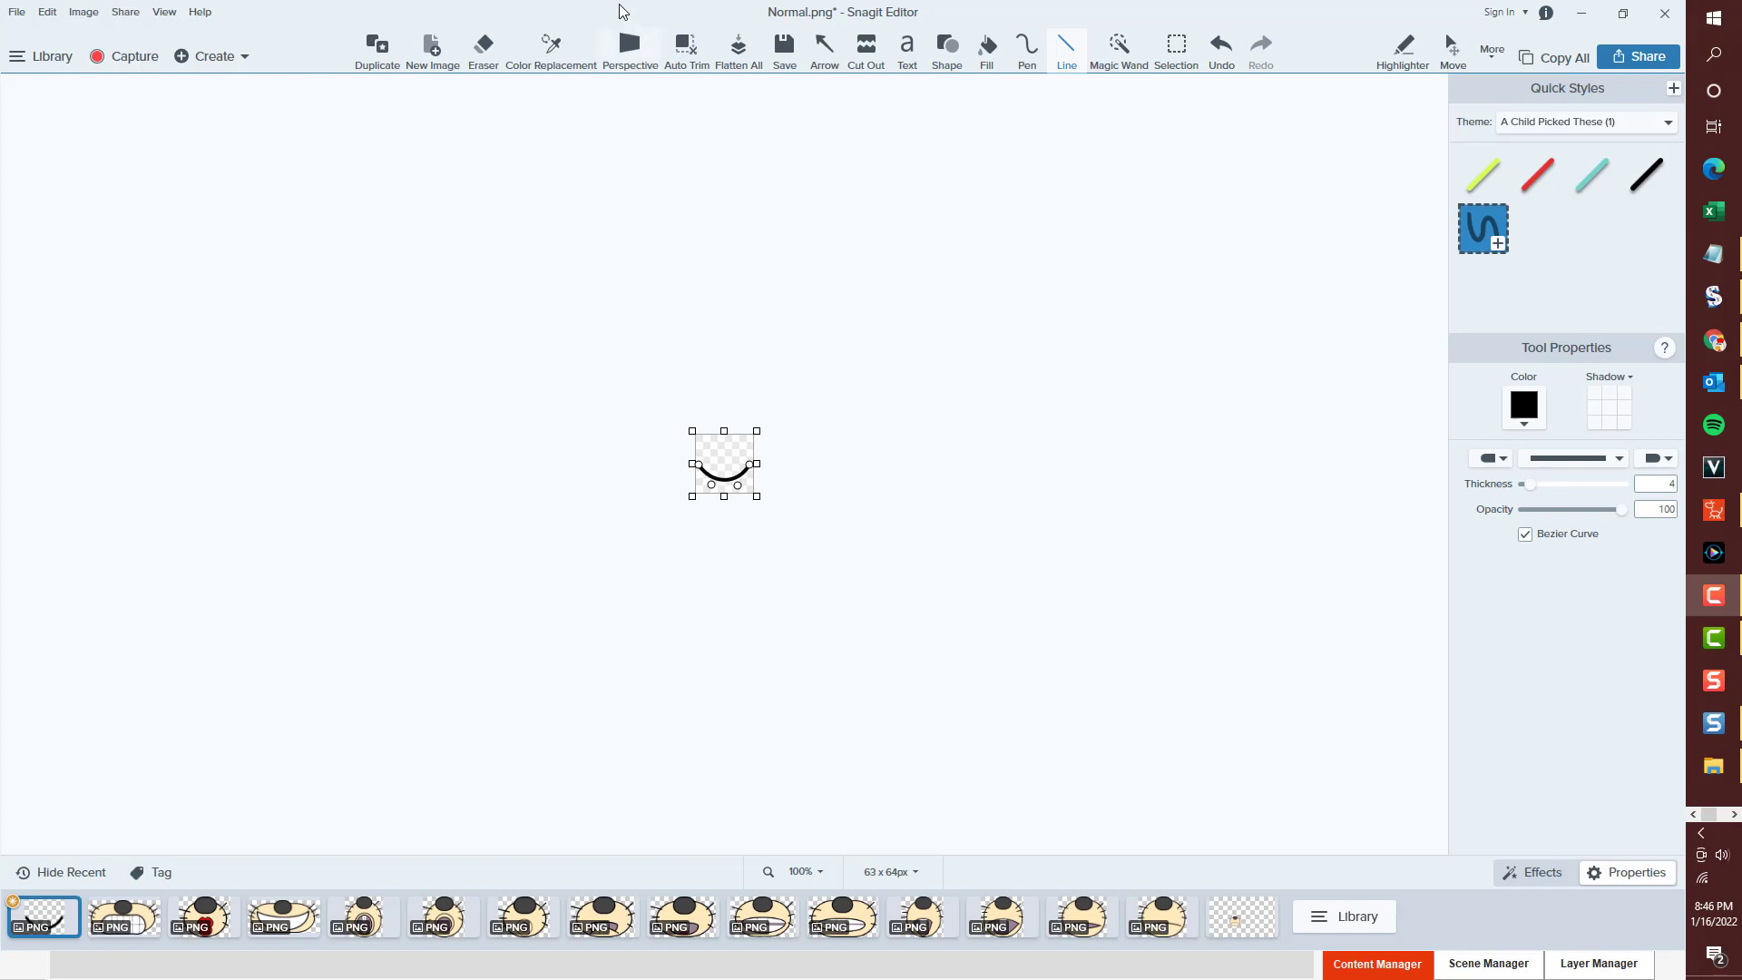
Save the downward-bowed closed eye line as a separate PNG named "eye closed" in the Eye folder.
key(ctrl+shift+s)
text(e)
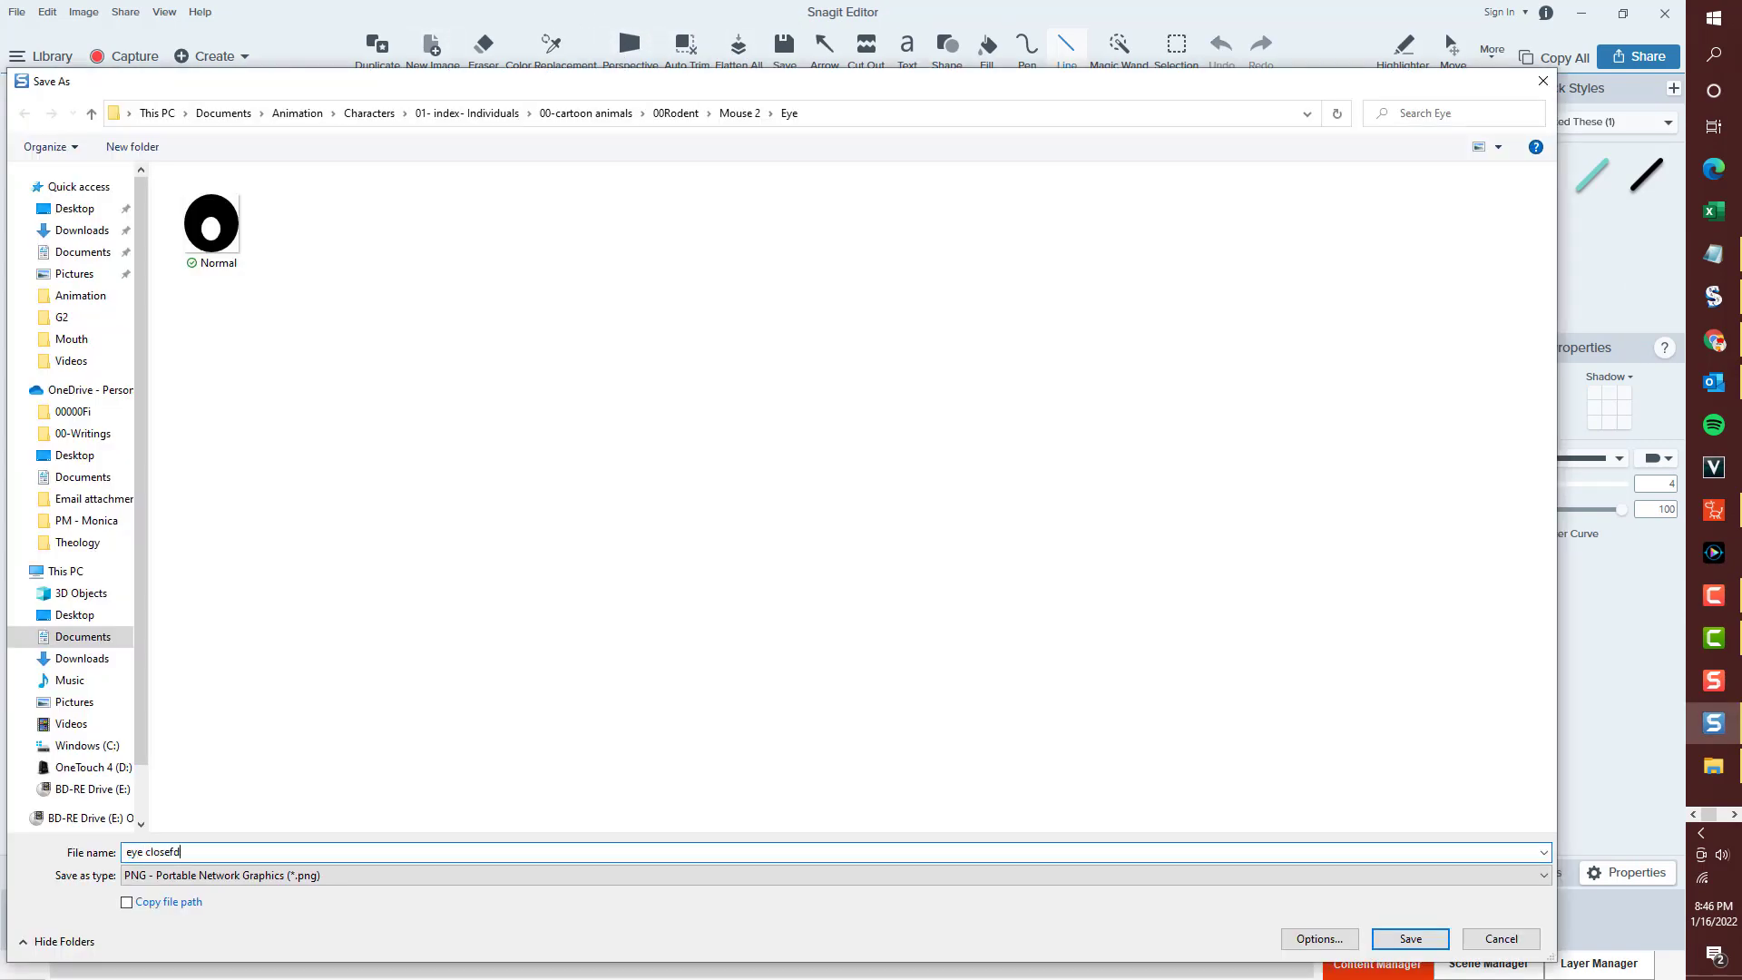
text(ye closed)
key(Return)
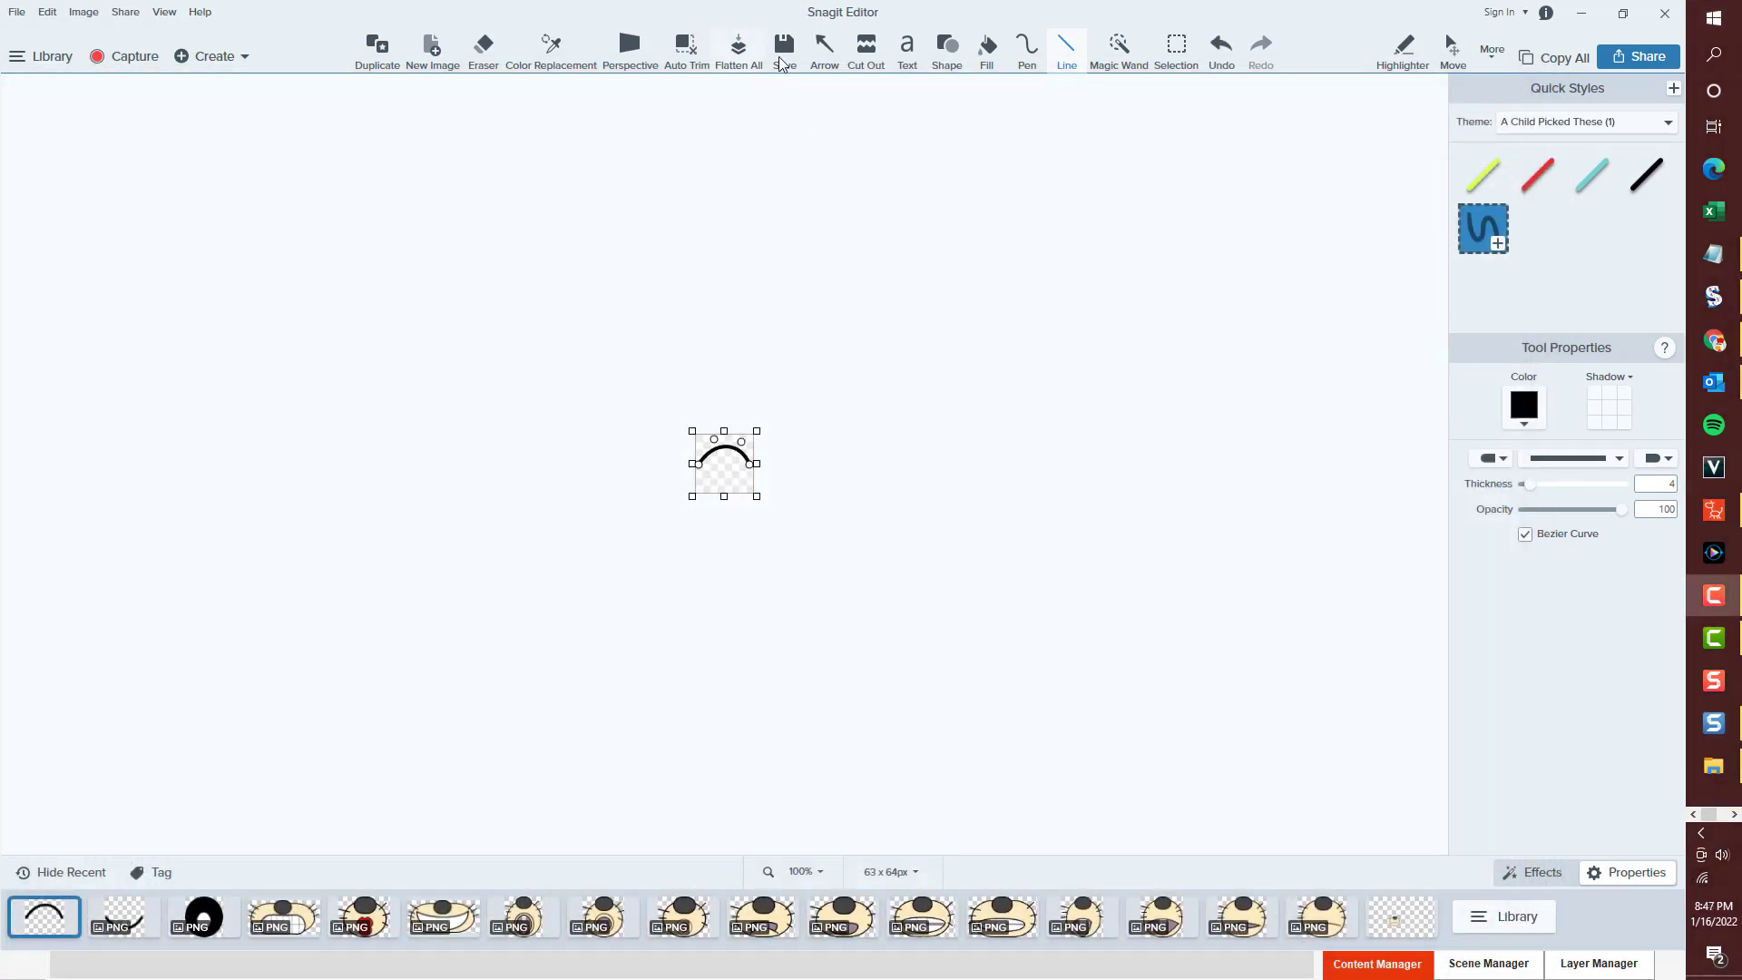
Save the upward-arched eye line as the PNG "Smile Closed" in the Eye folder.
click(782, 50)
text(S)
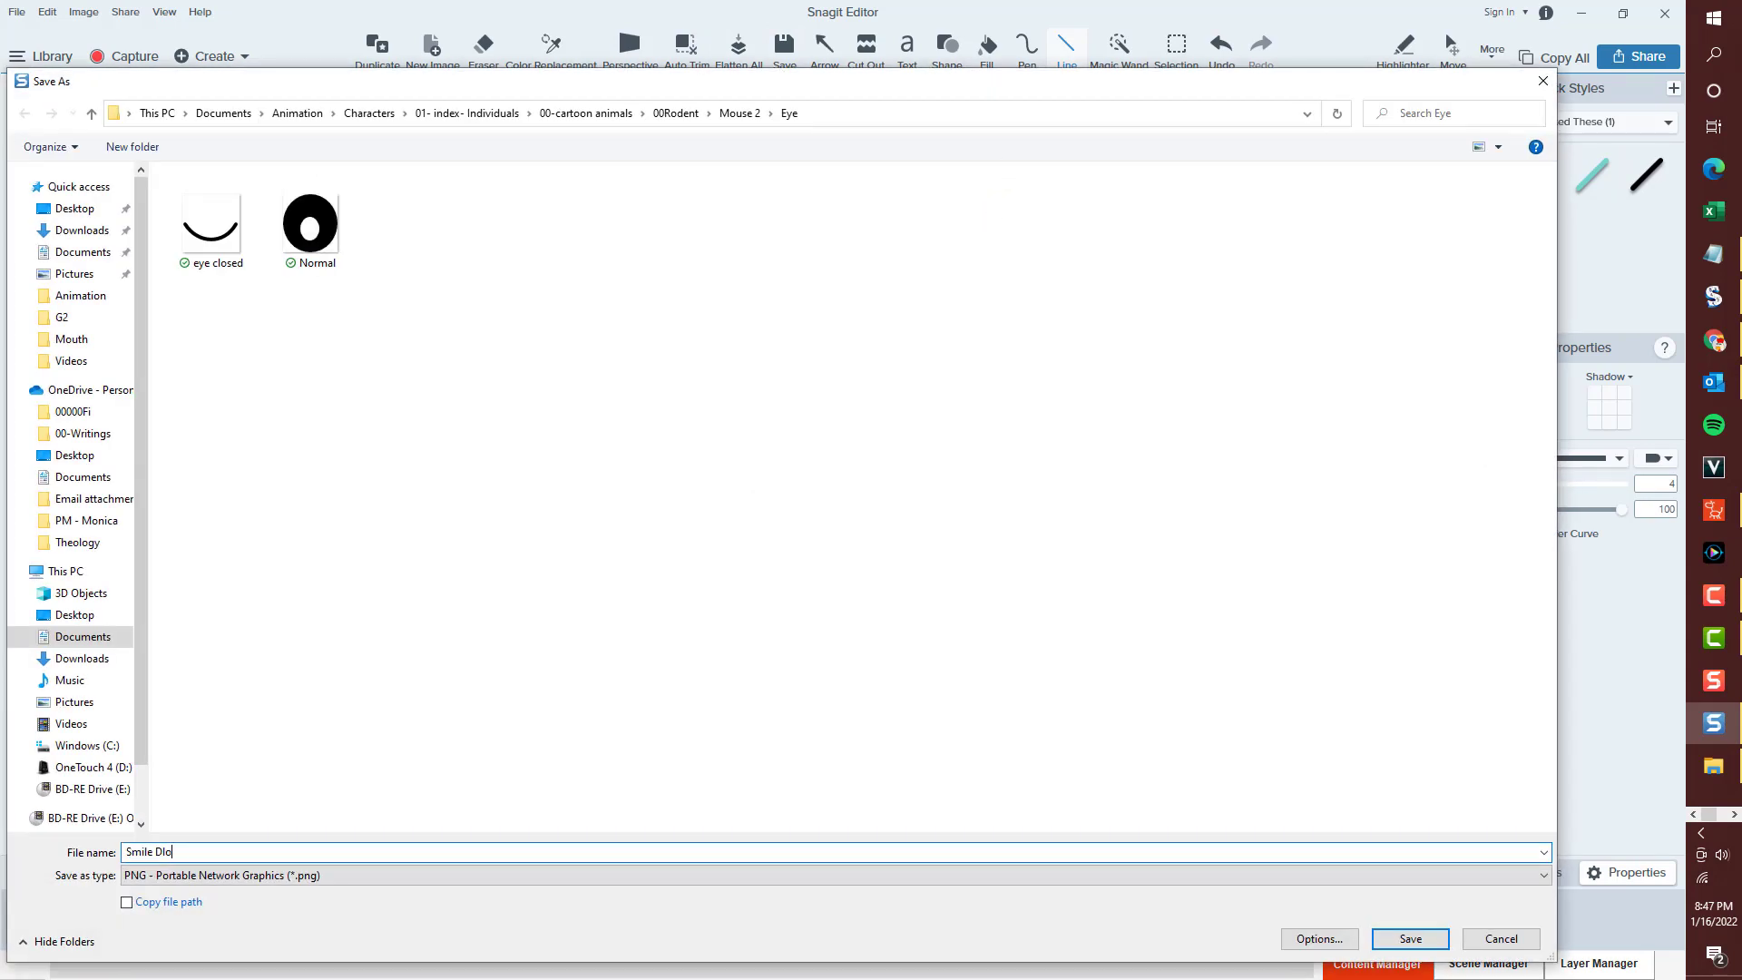
text(mile Closed)
key(Return)
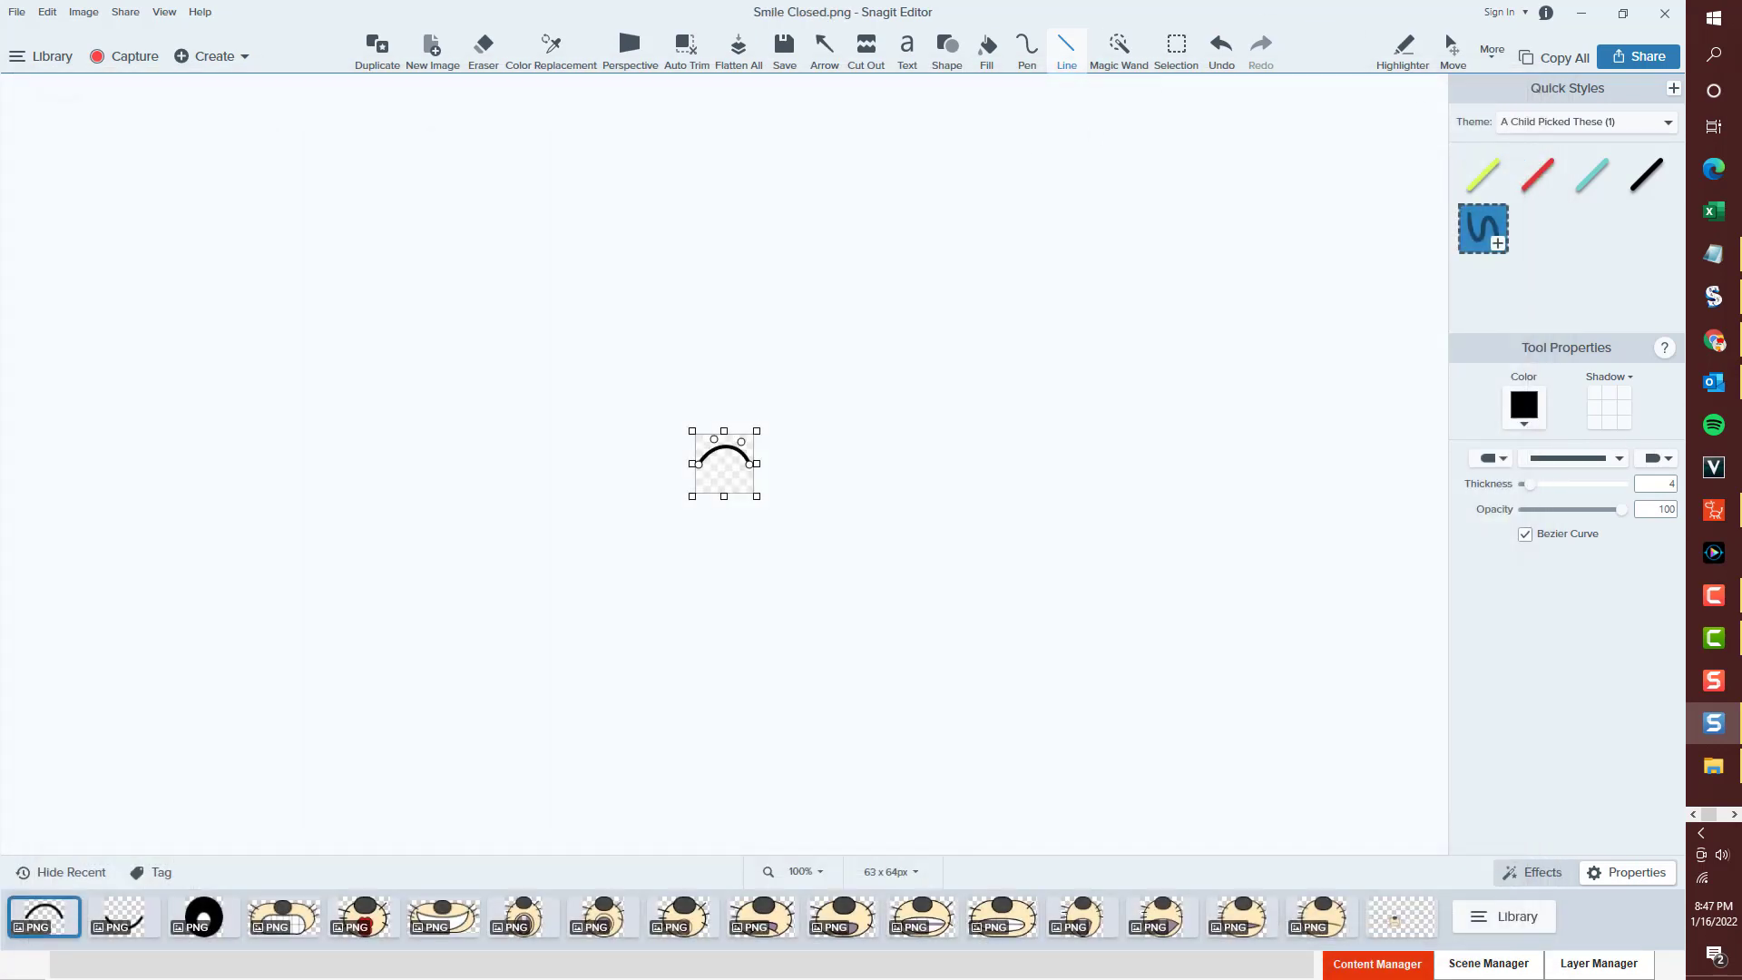
Turn off Bezier Curve, draw the straight lines of a scared closed eye meeting at the left, and save it as "Scared Closed Left".
click(1525, 534)
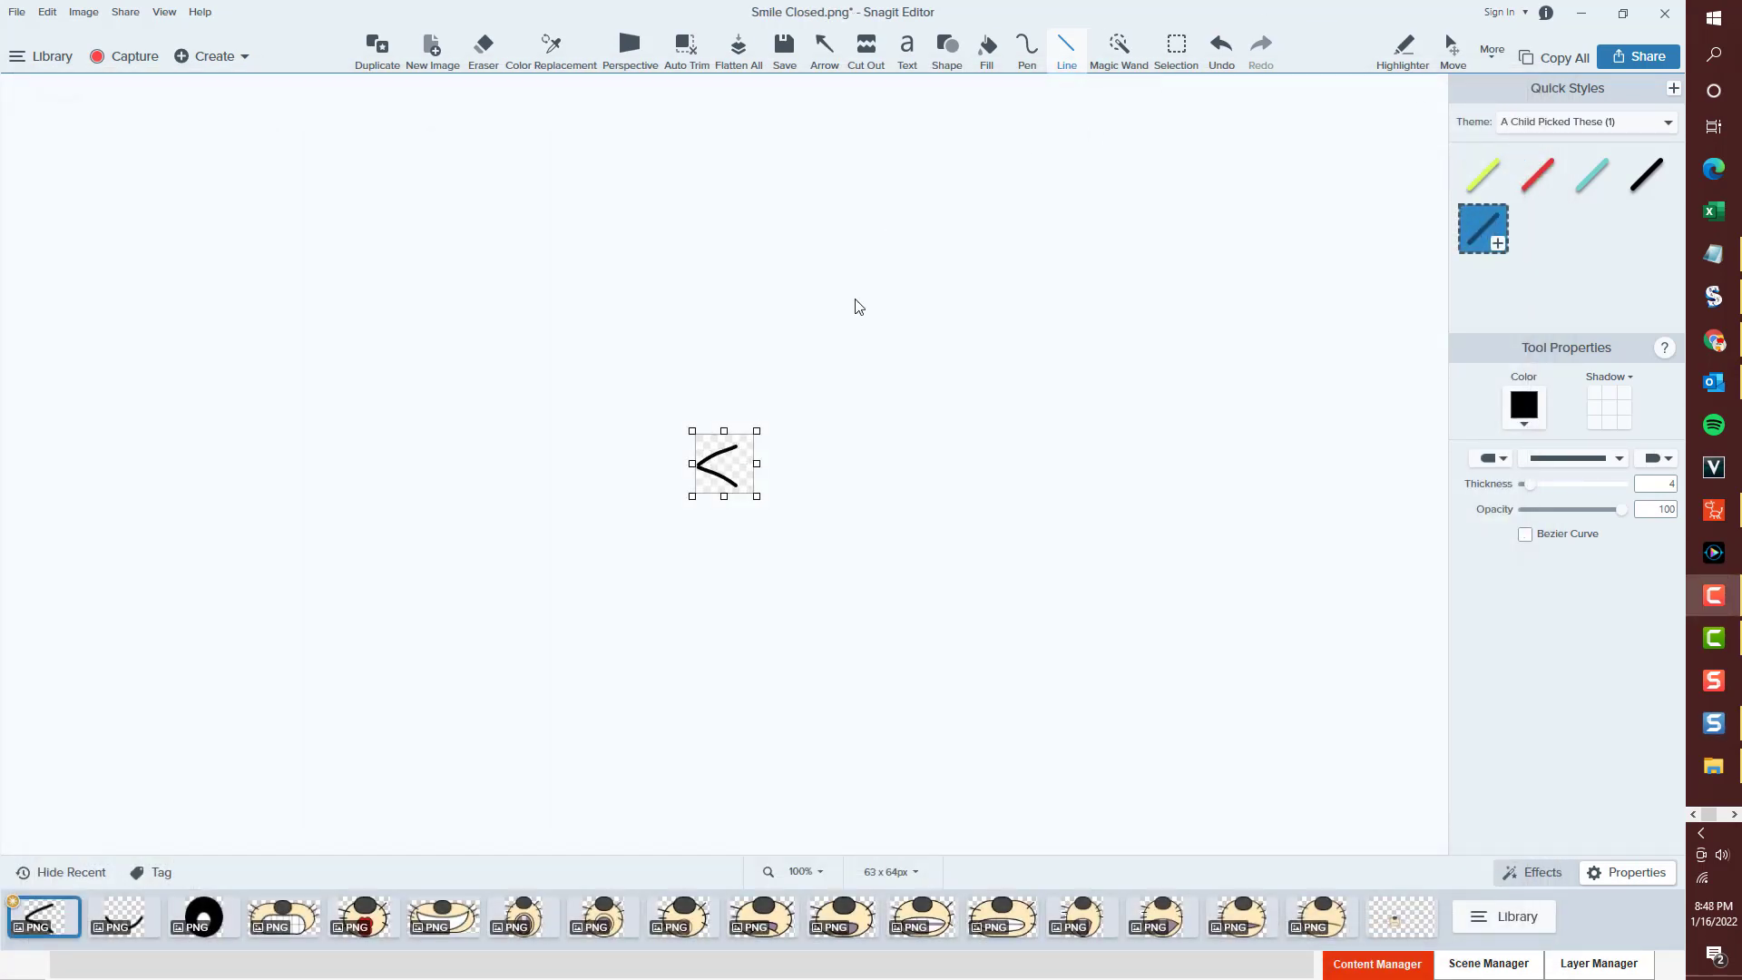
drag(732, 464, 701, 466)
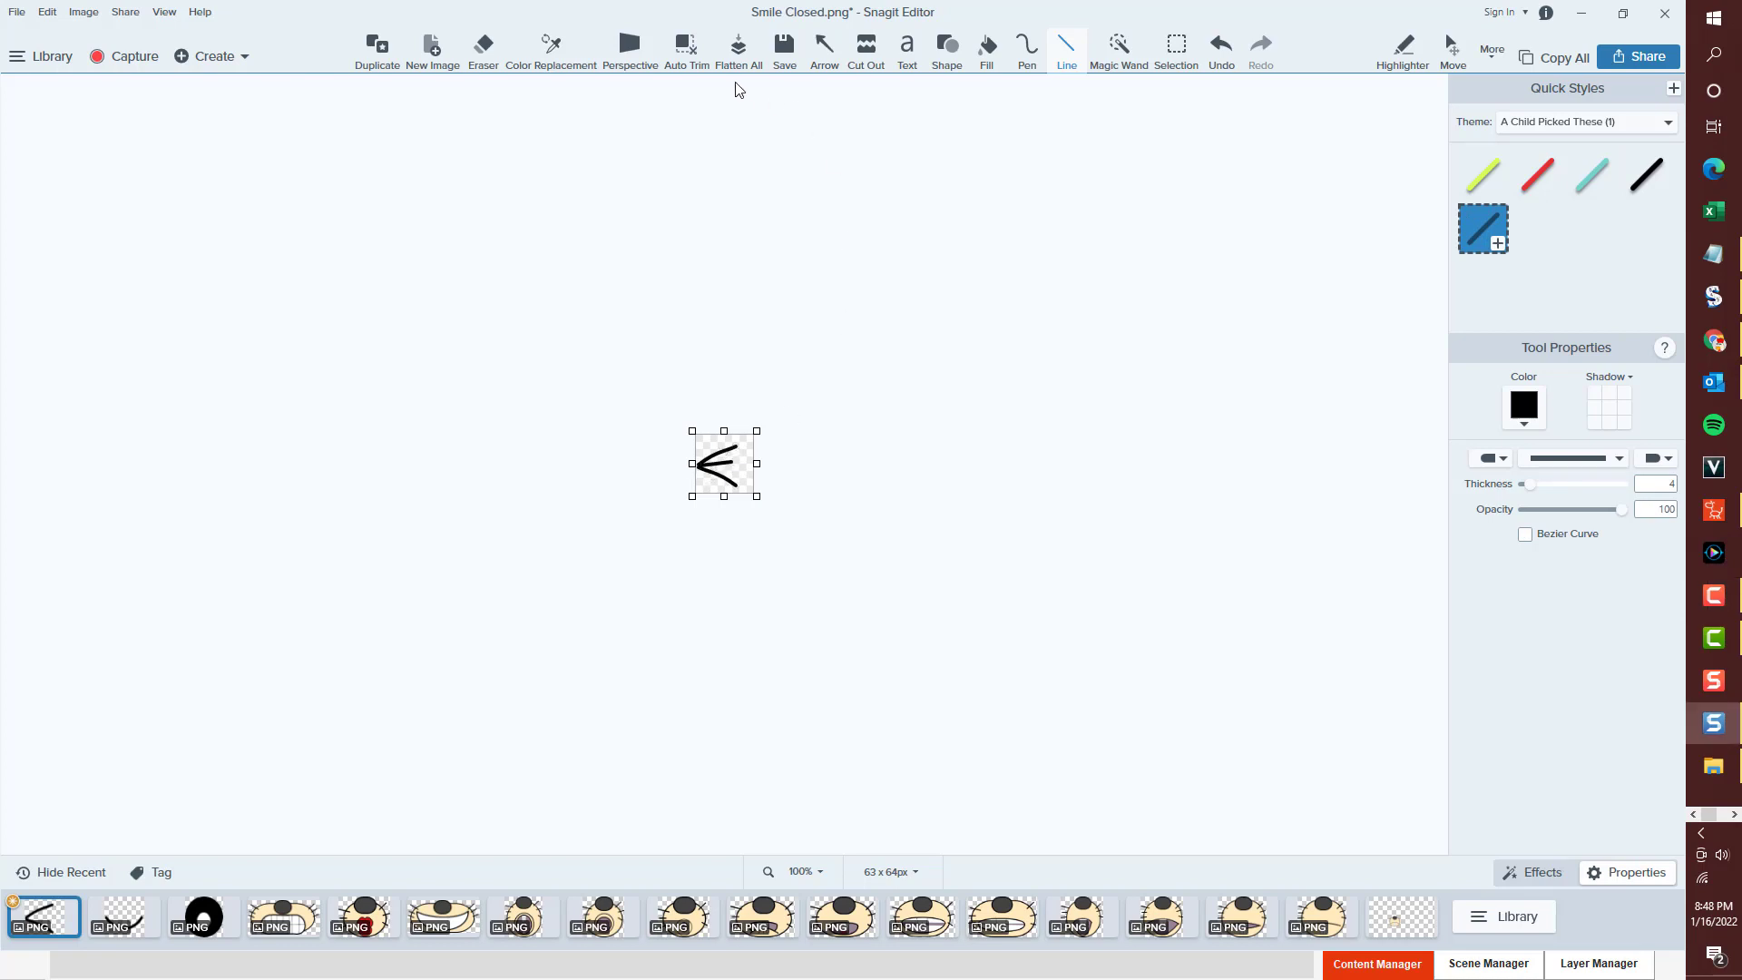
click(785, 53)
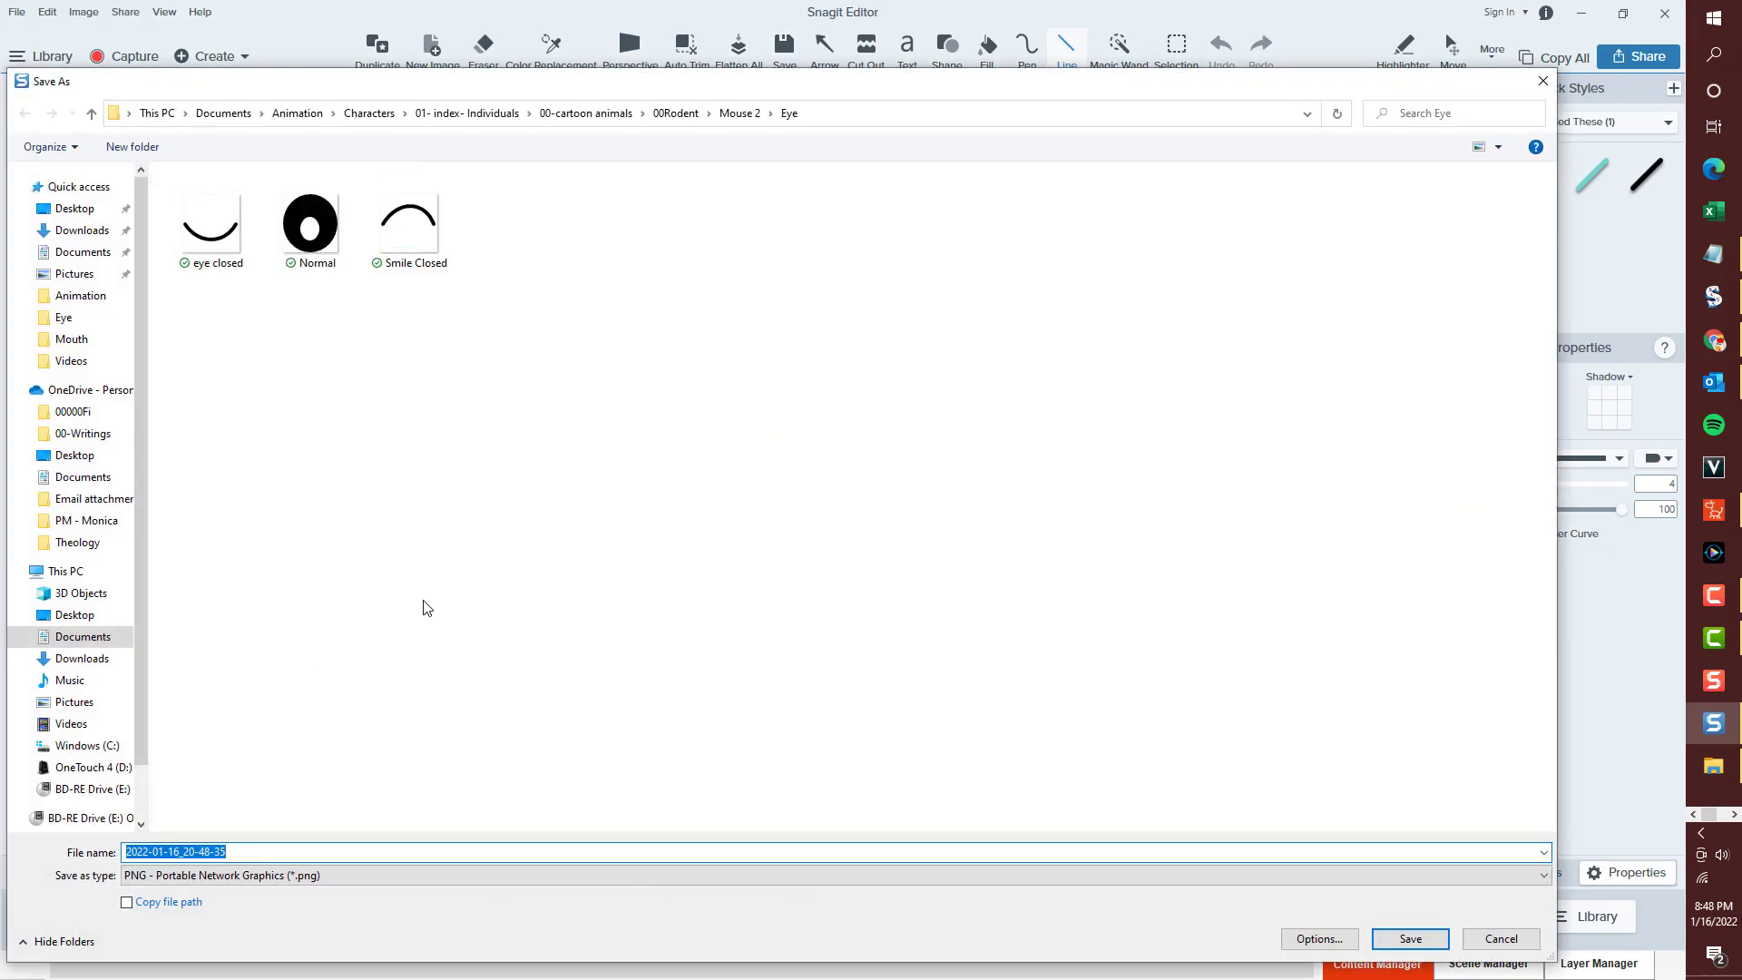
text(Sc)
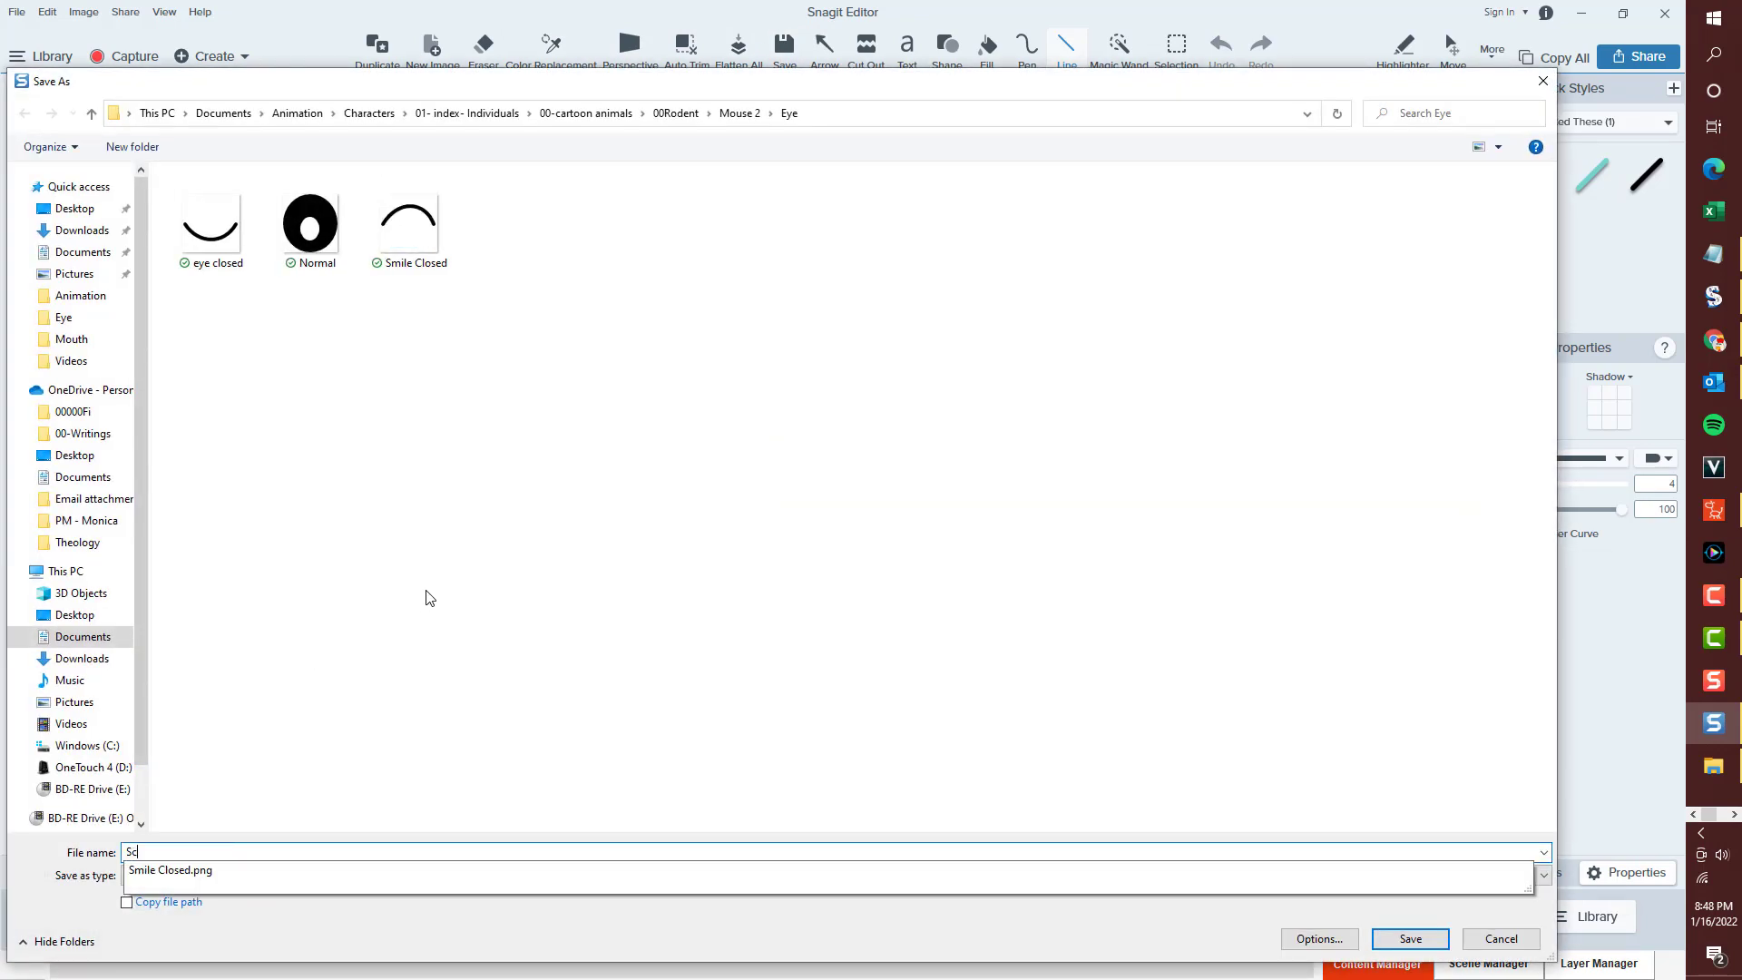
text(ared Closed Left)
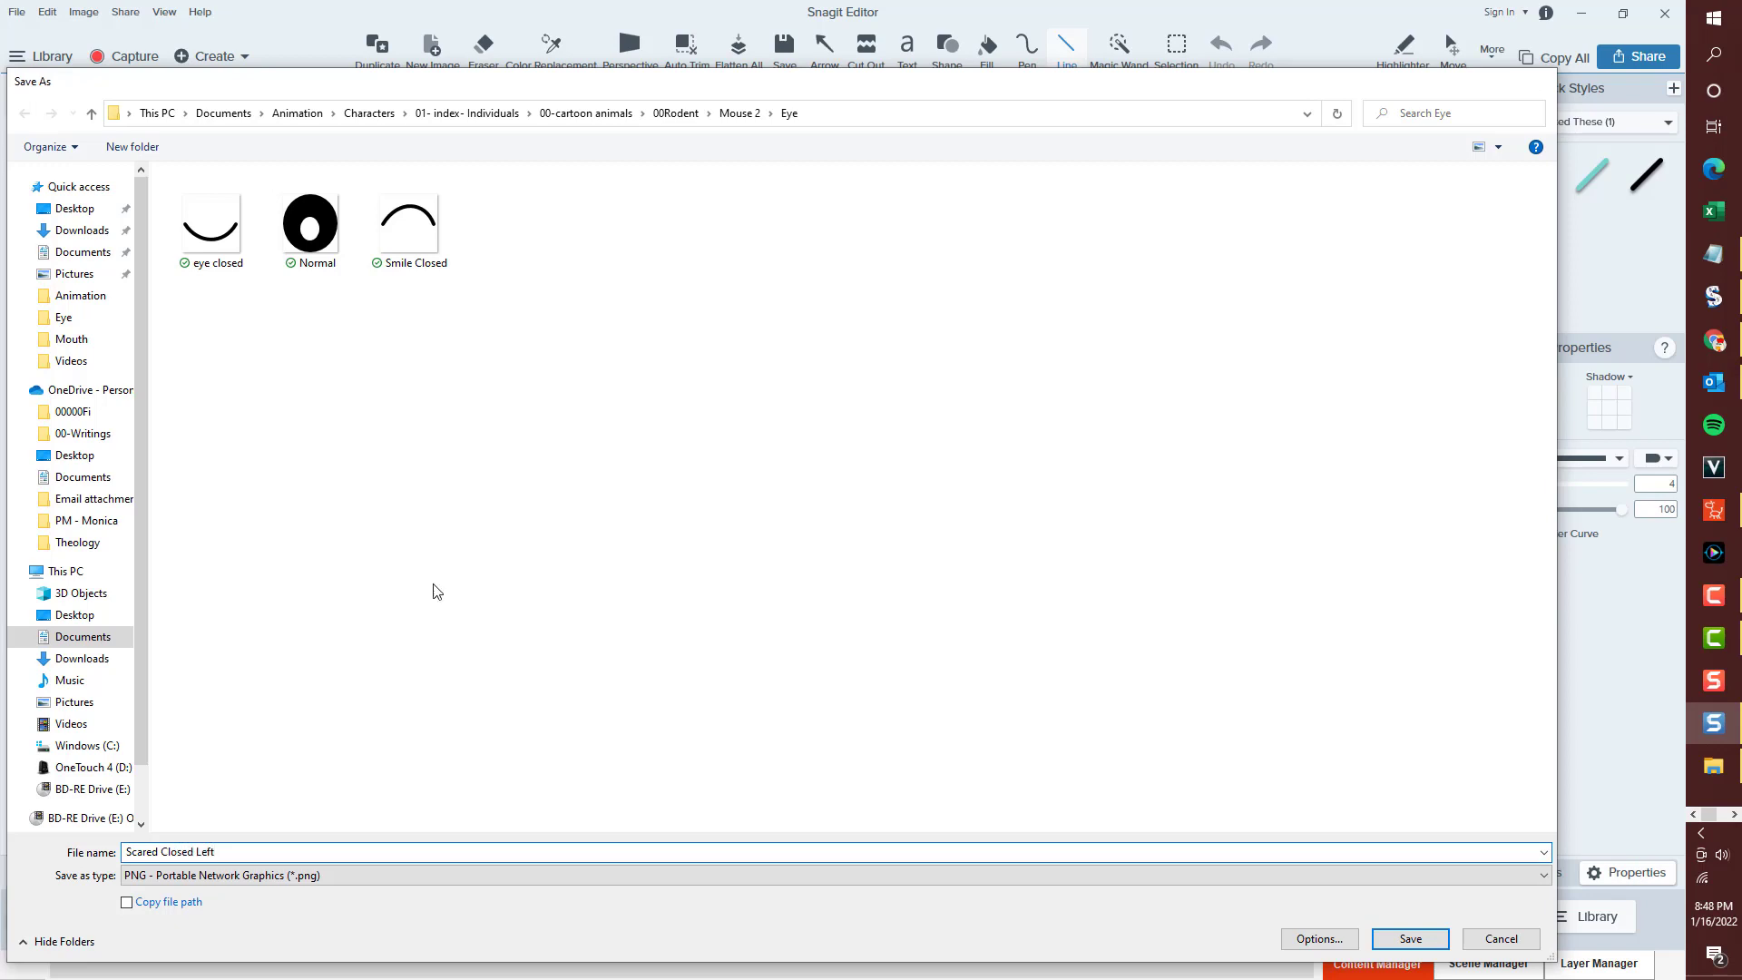
key(Return)
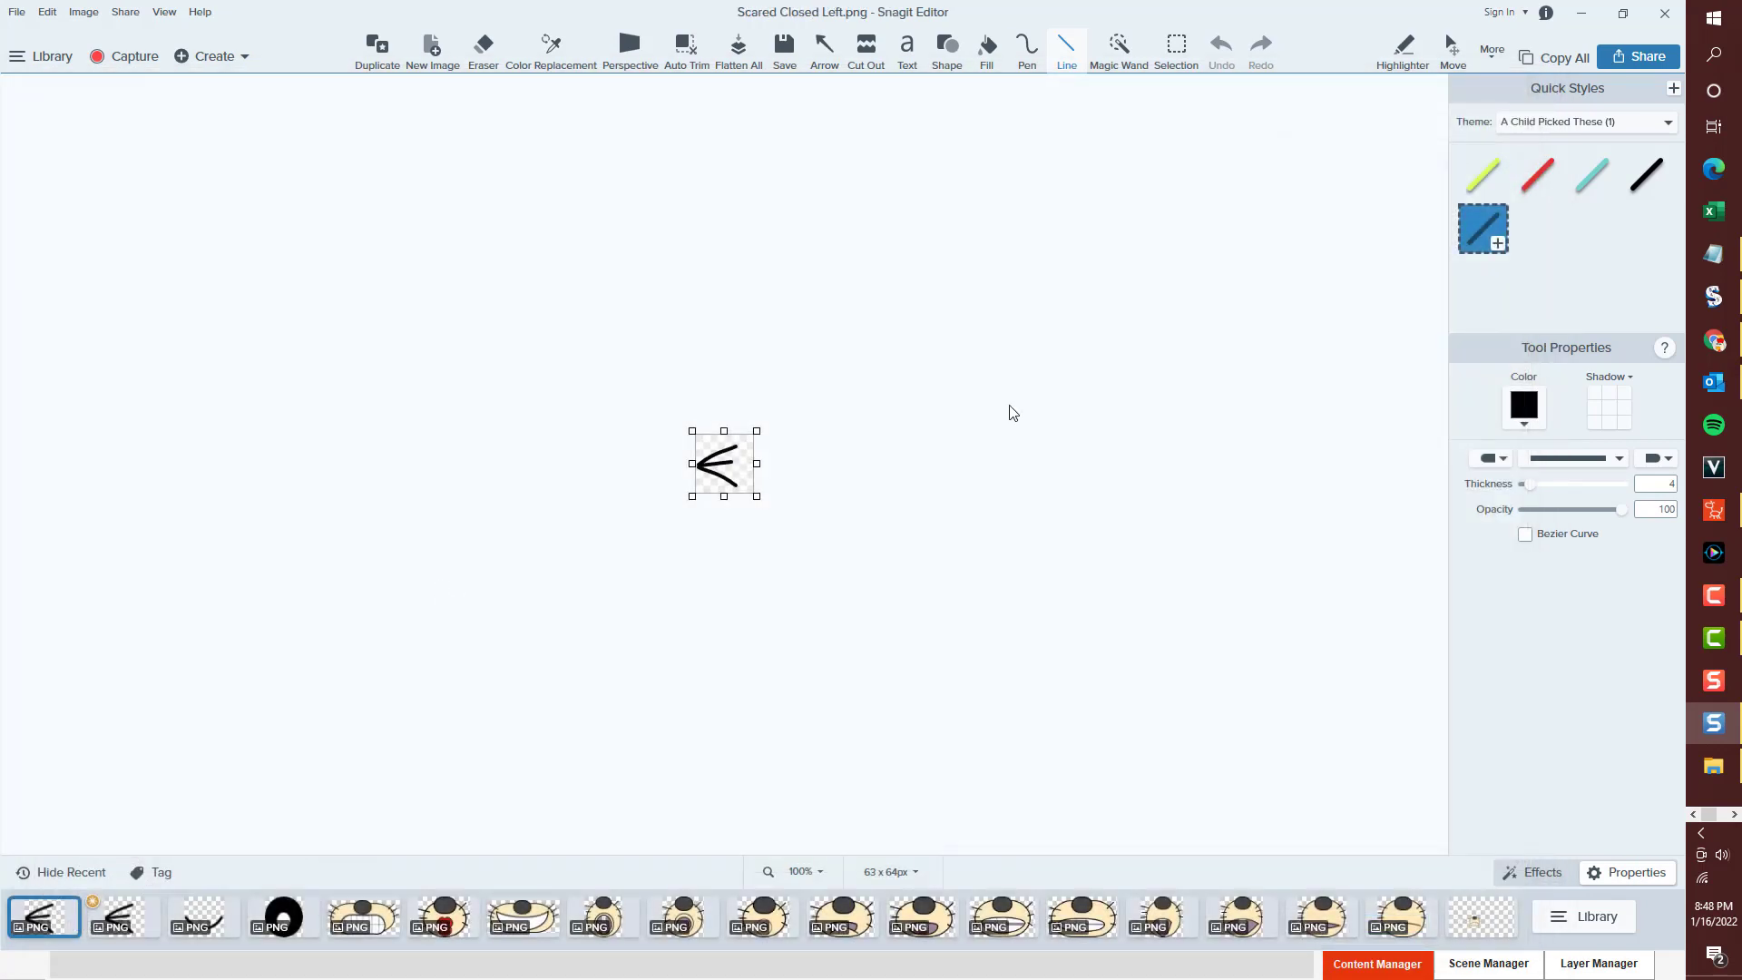
Duplicate the scared closed eye image, flatten it and flip the whole drawing horizontally.
click(375, 50)
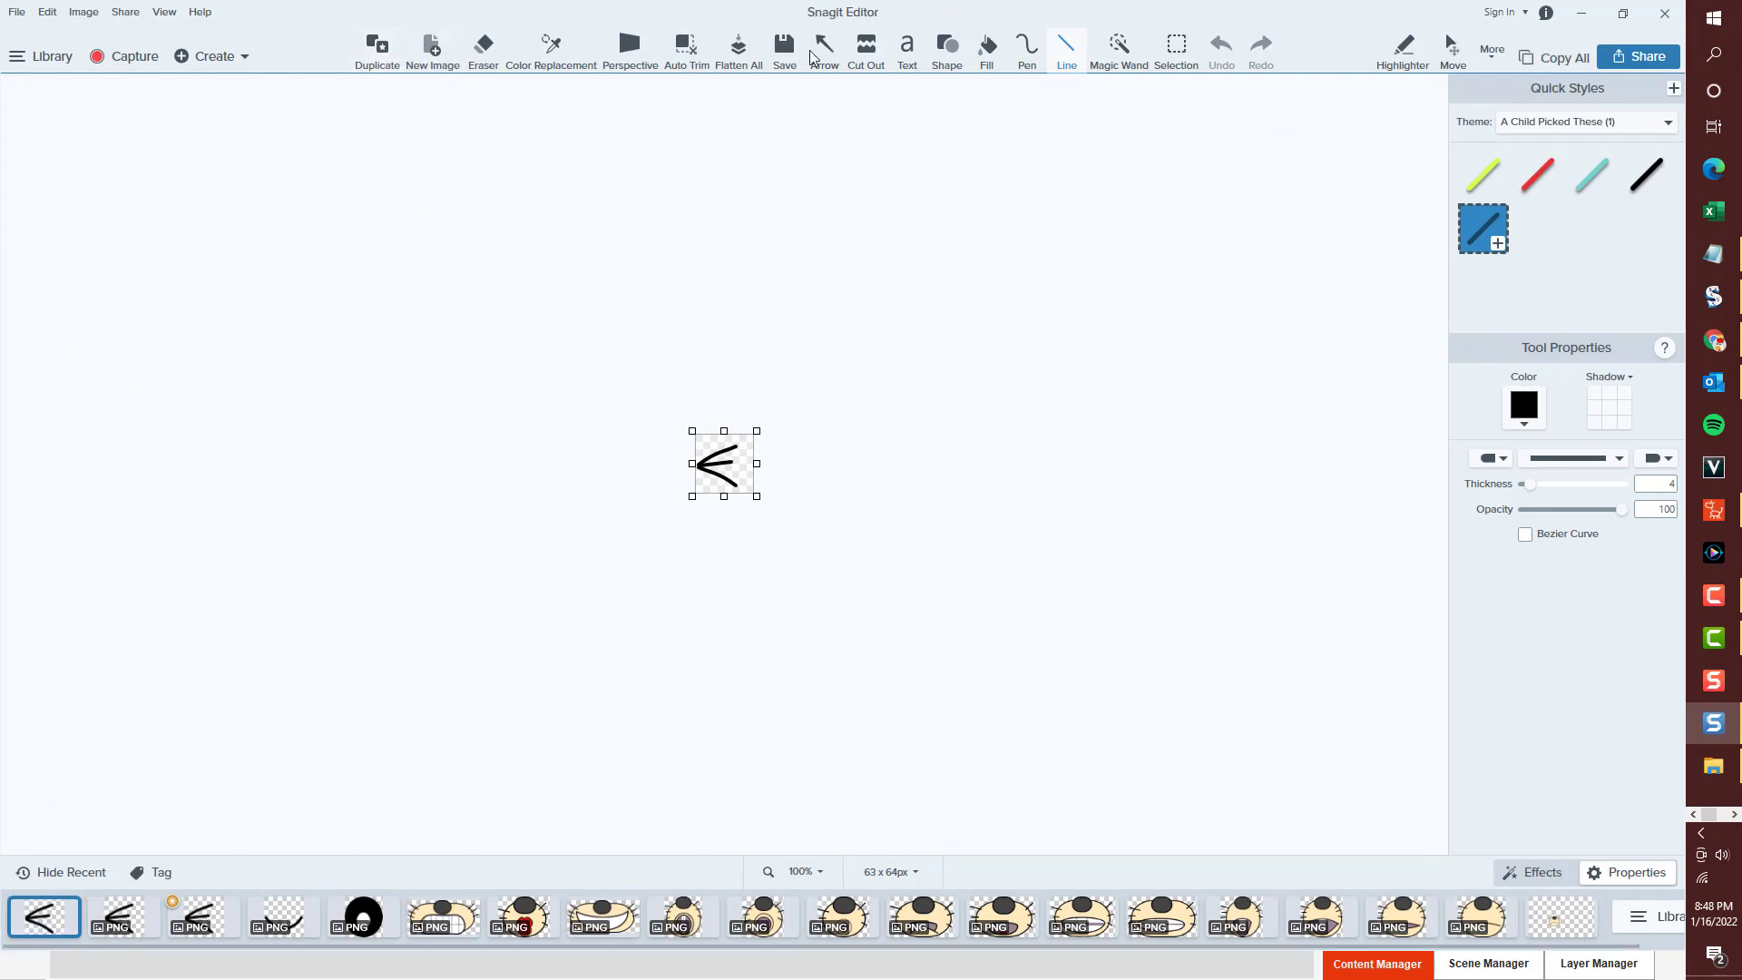
click(740, 52)
key(ctrl+a)
click(1176, 50)
right_click(719, 473)
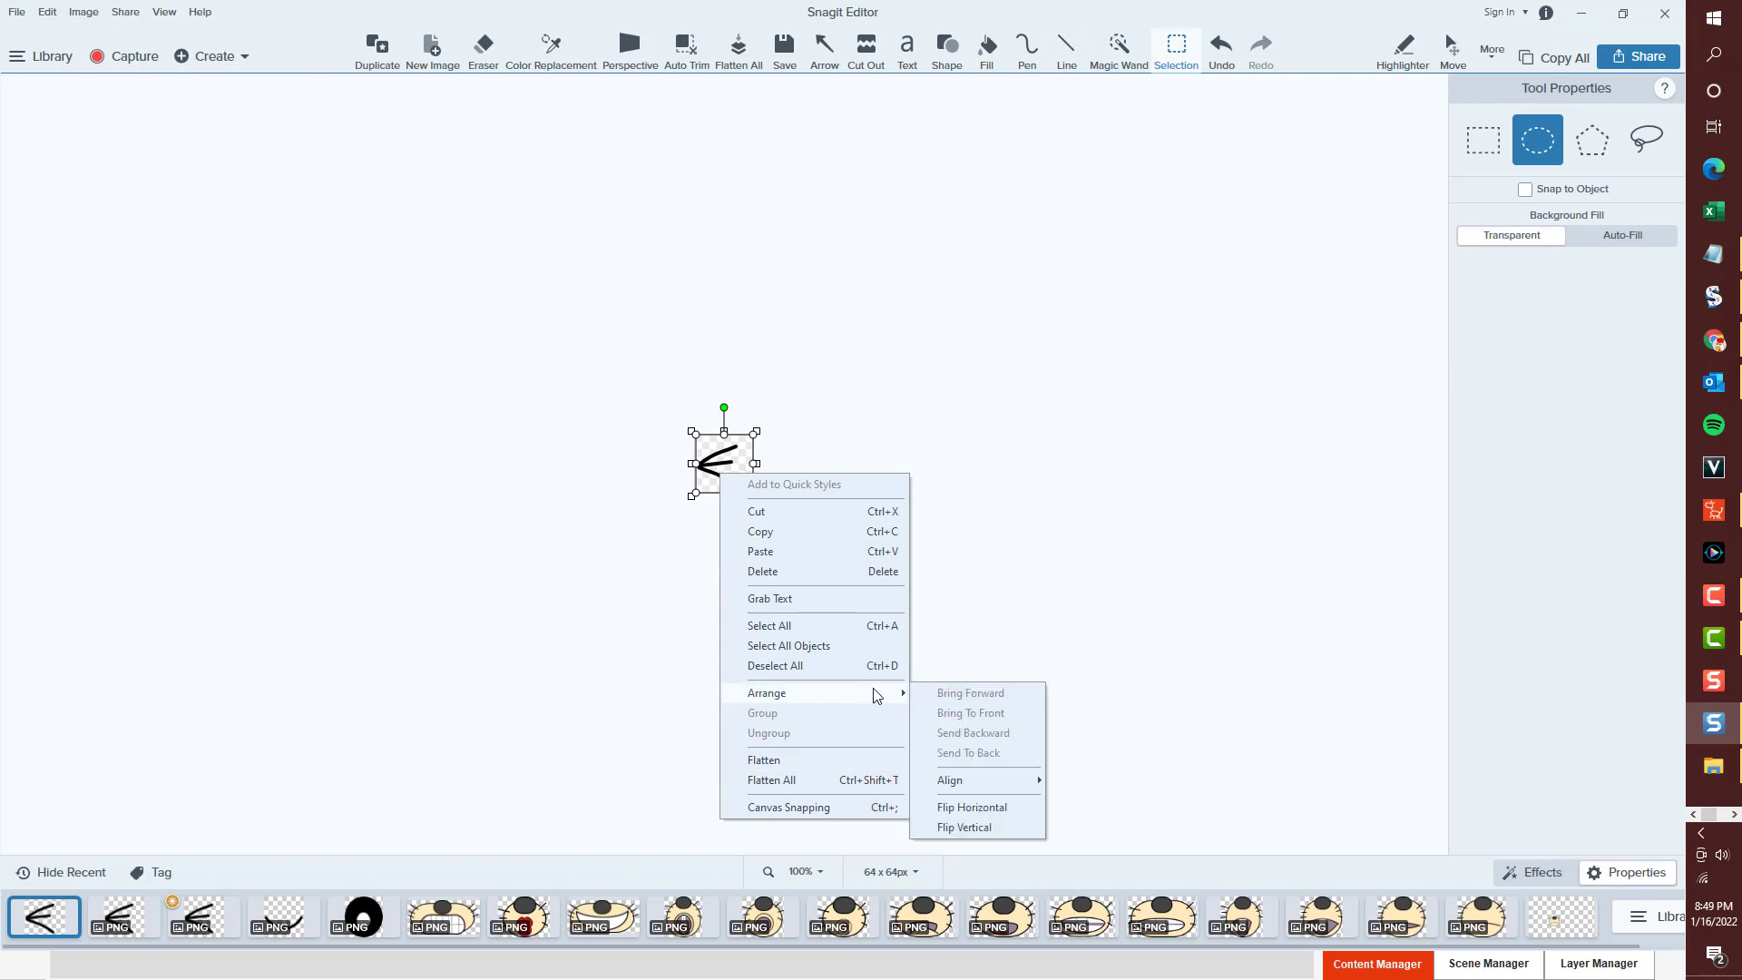
click(975, 806)
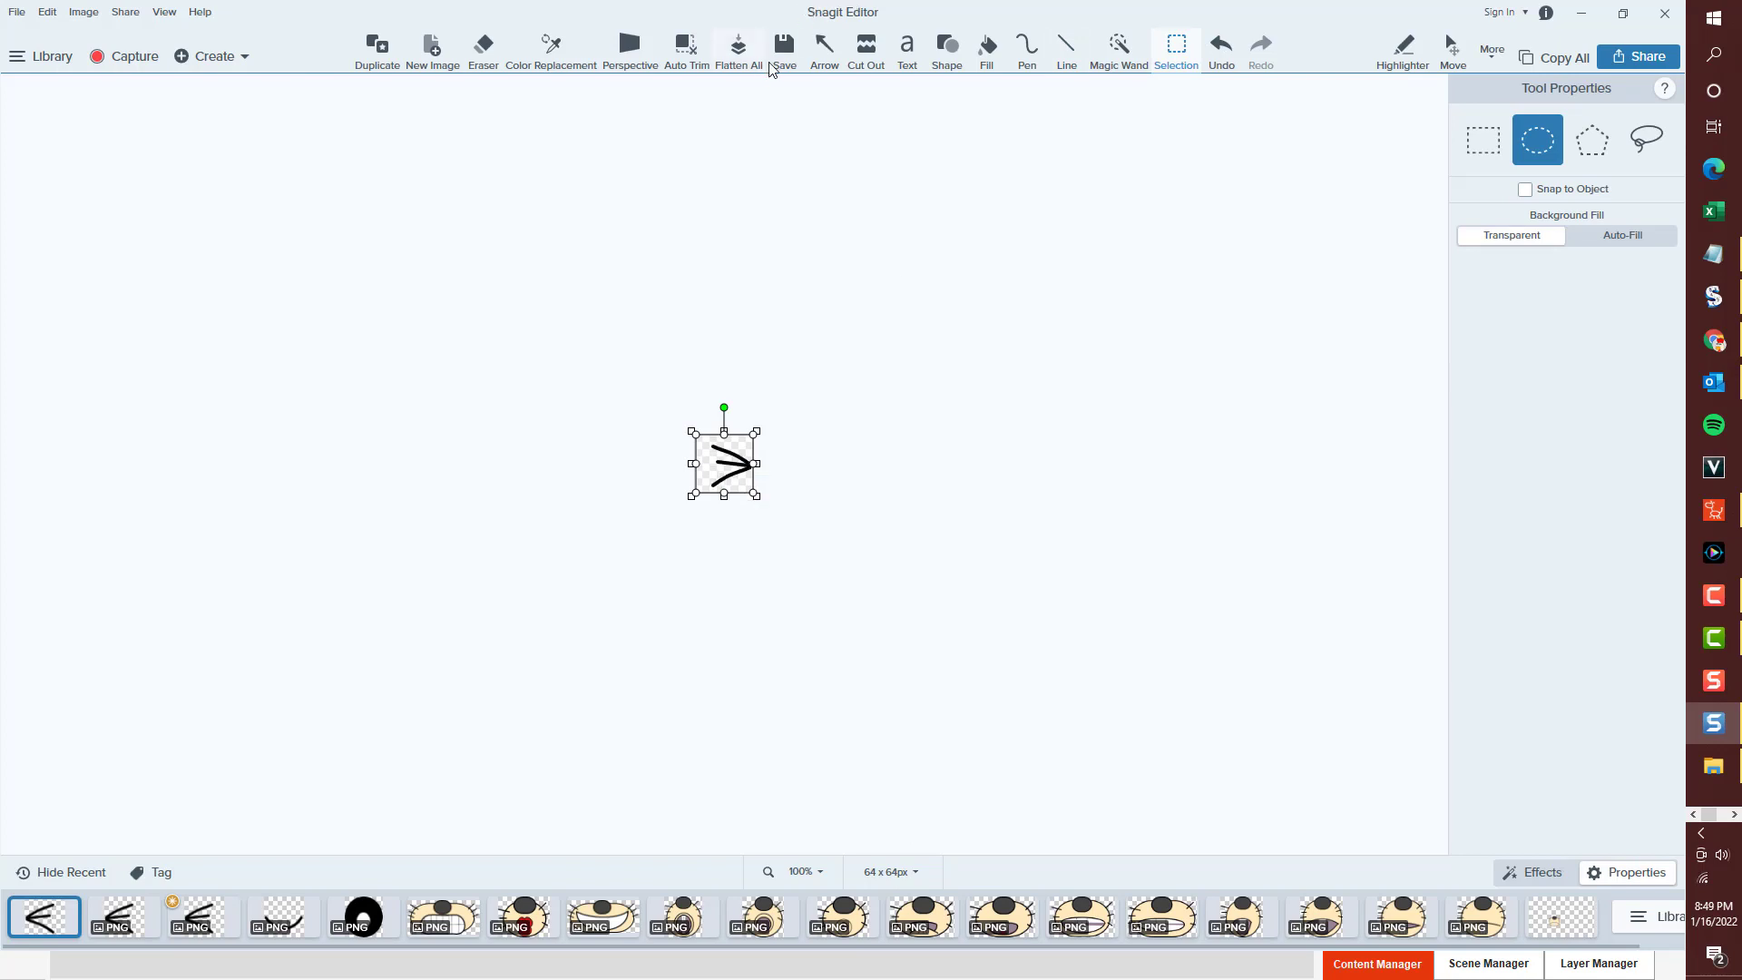
Save the mirrored scared eye as the PNG "Scared Closed Right" in the Eye folder.
key(ctrl+s)
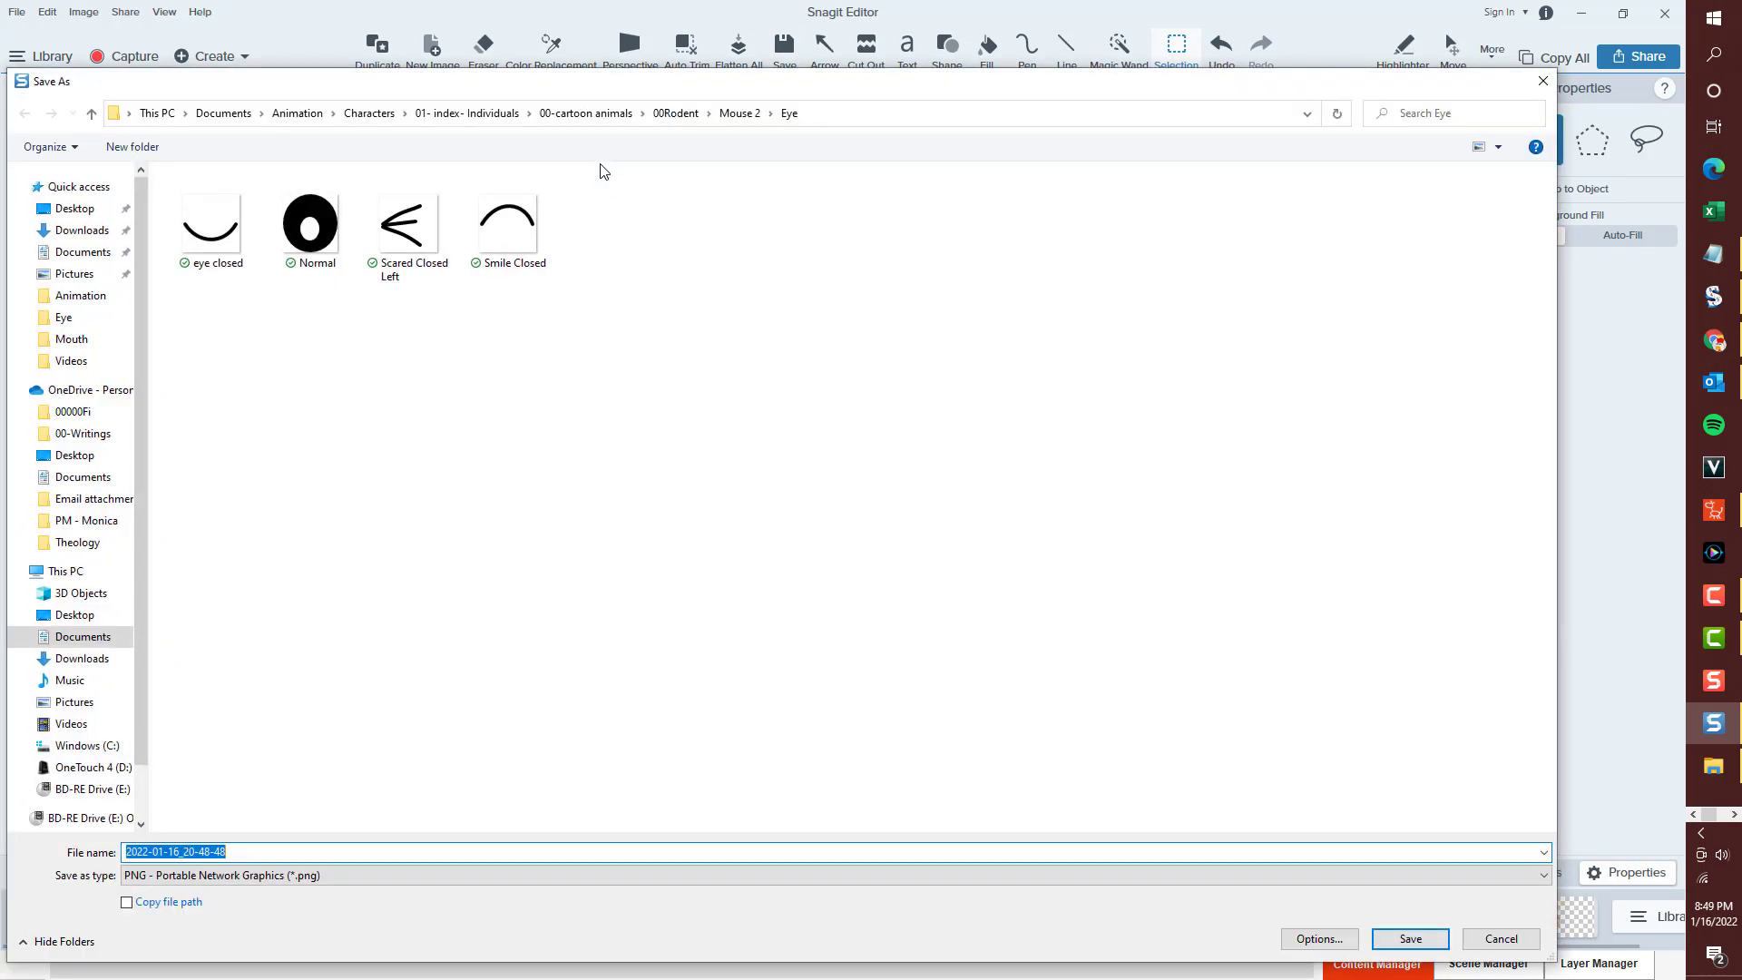
text(Scared Closed)
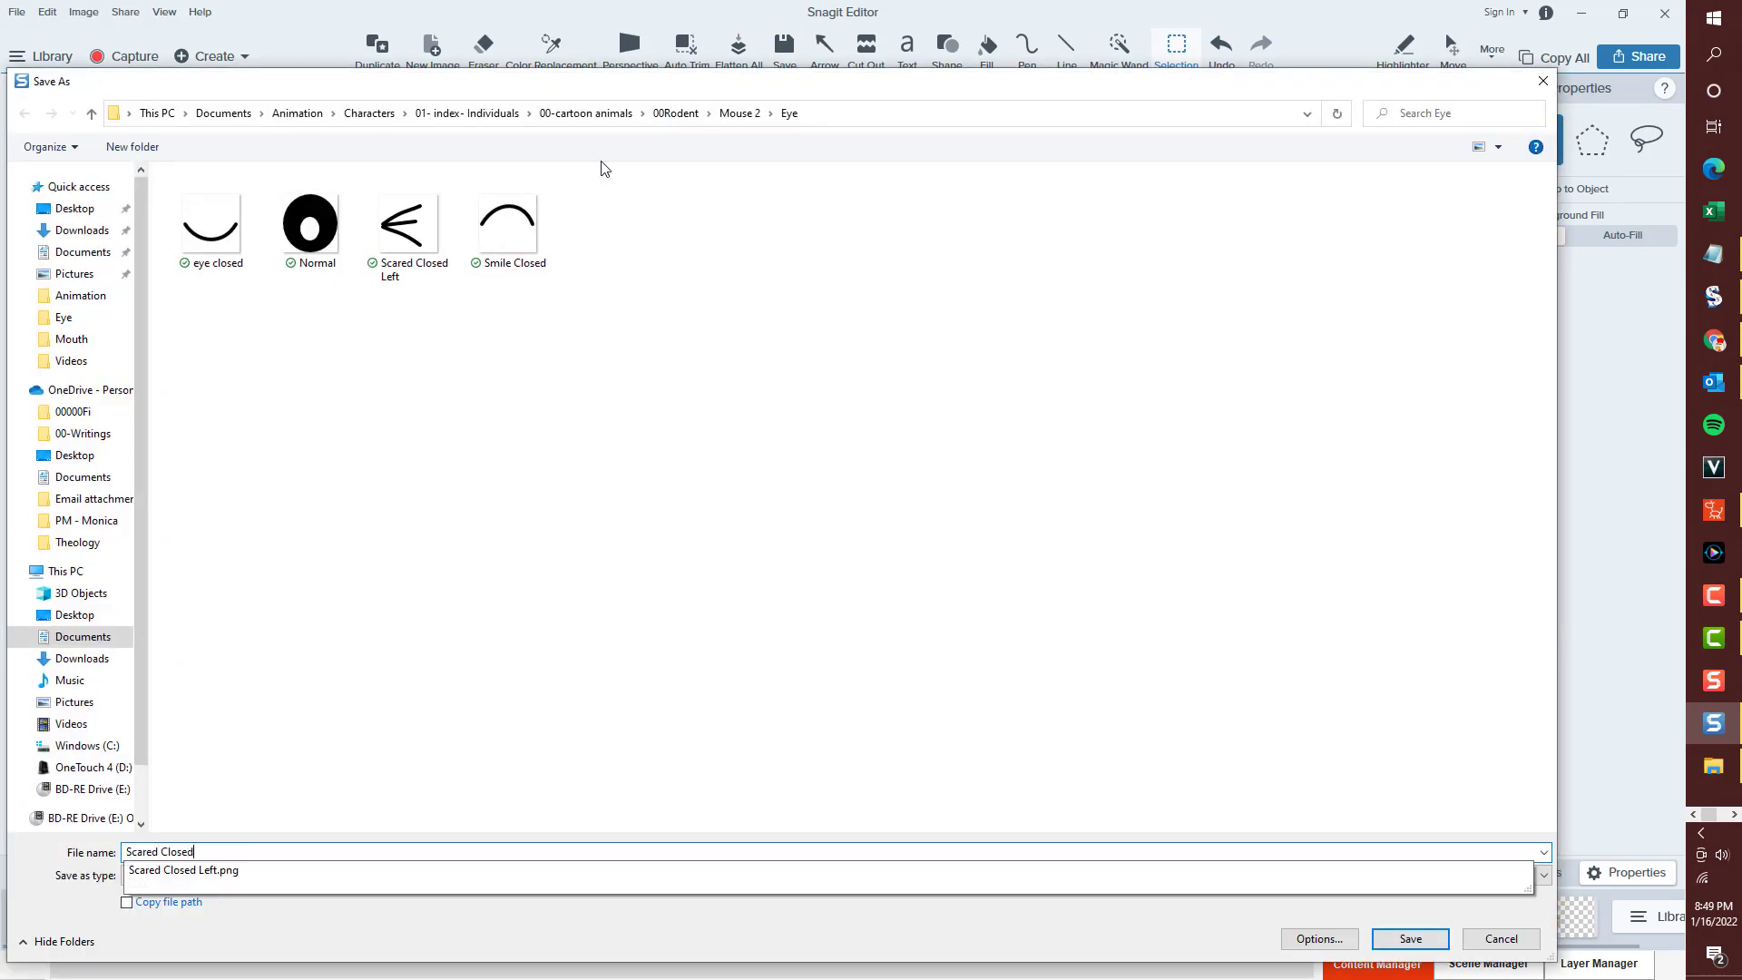
text( Right)
key(Return)
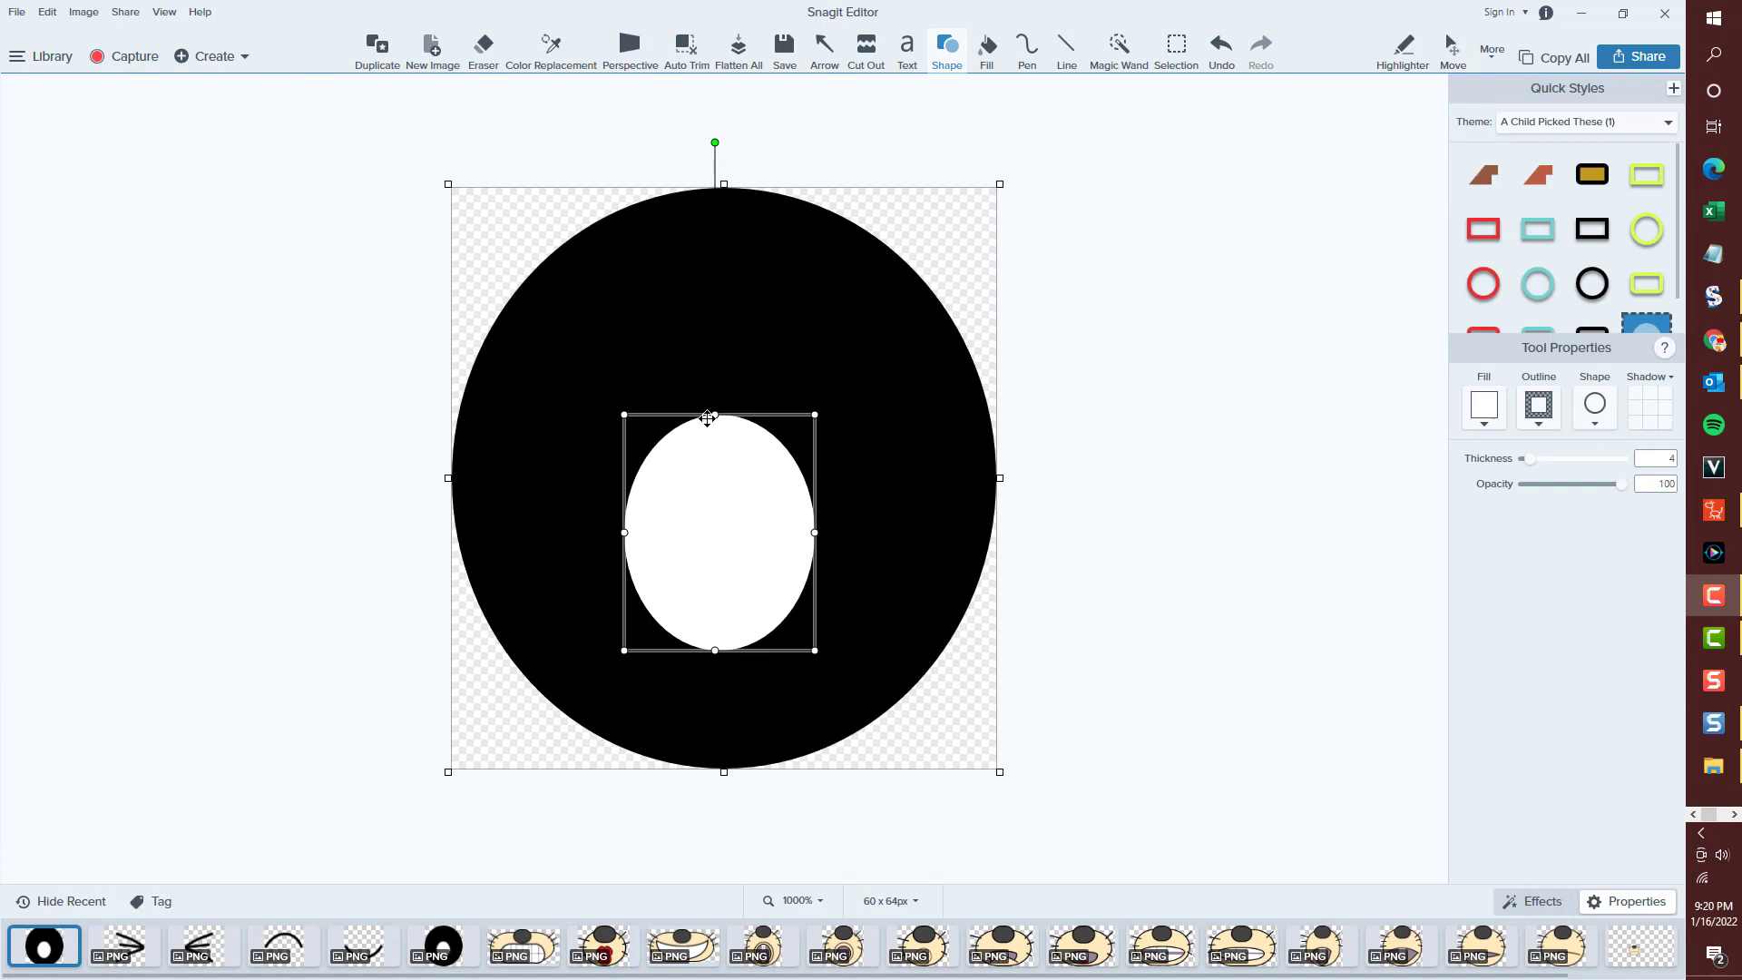
Shrink the white highlight in the round eye to a smaller, flatter ellipse in the eye's lower part.
drag(713, 419, 724, 596)
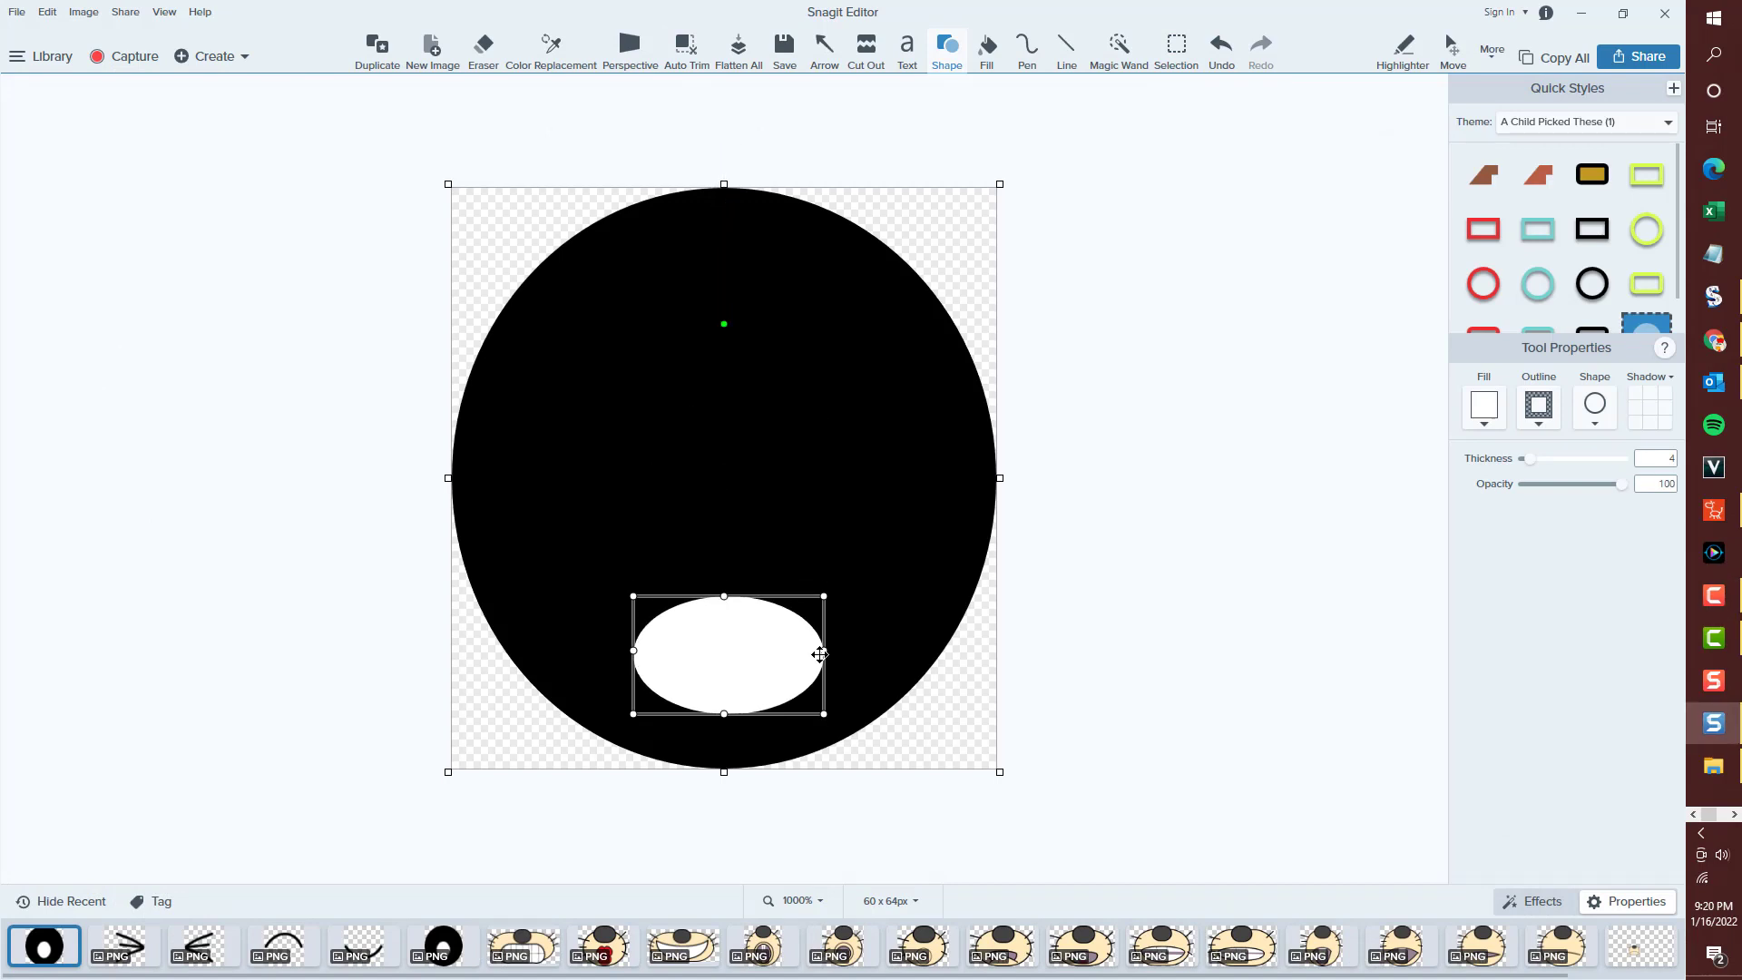
drag(819, 649, 737, 626)
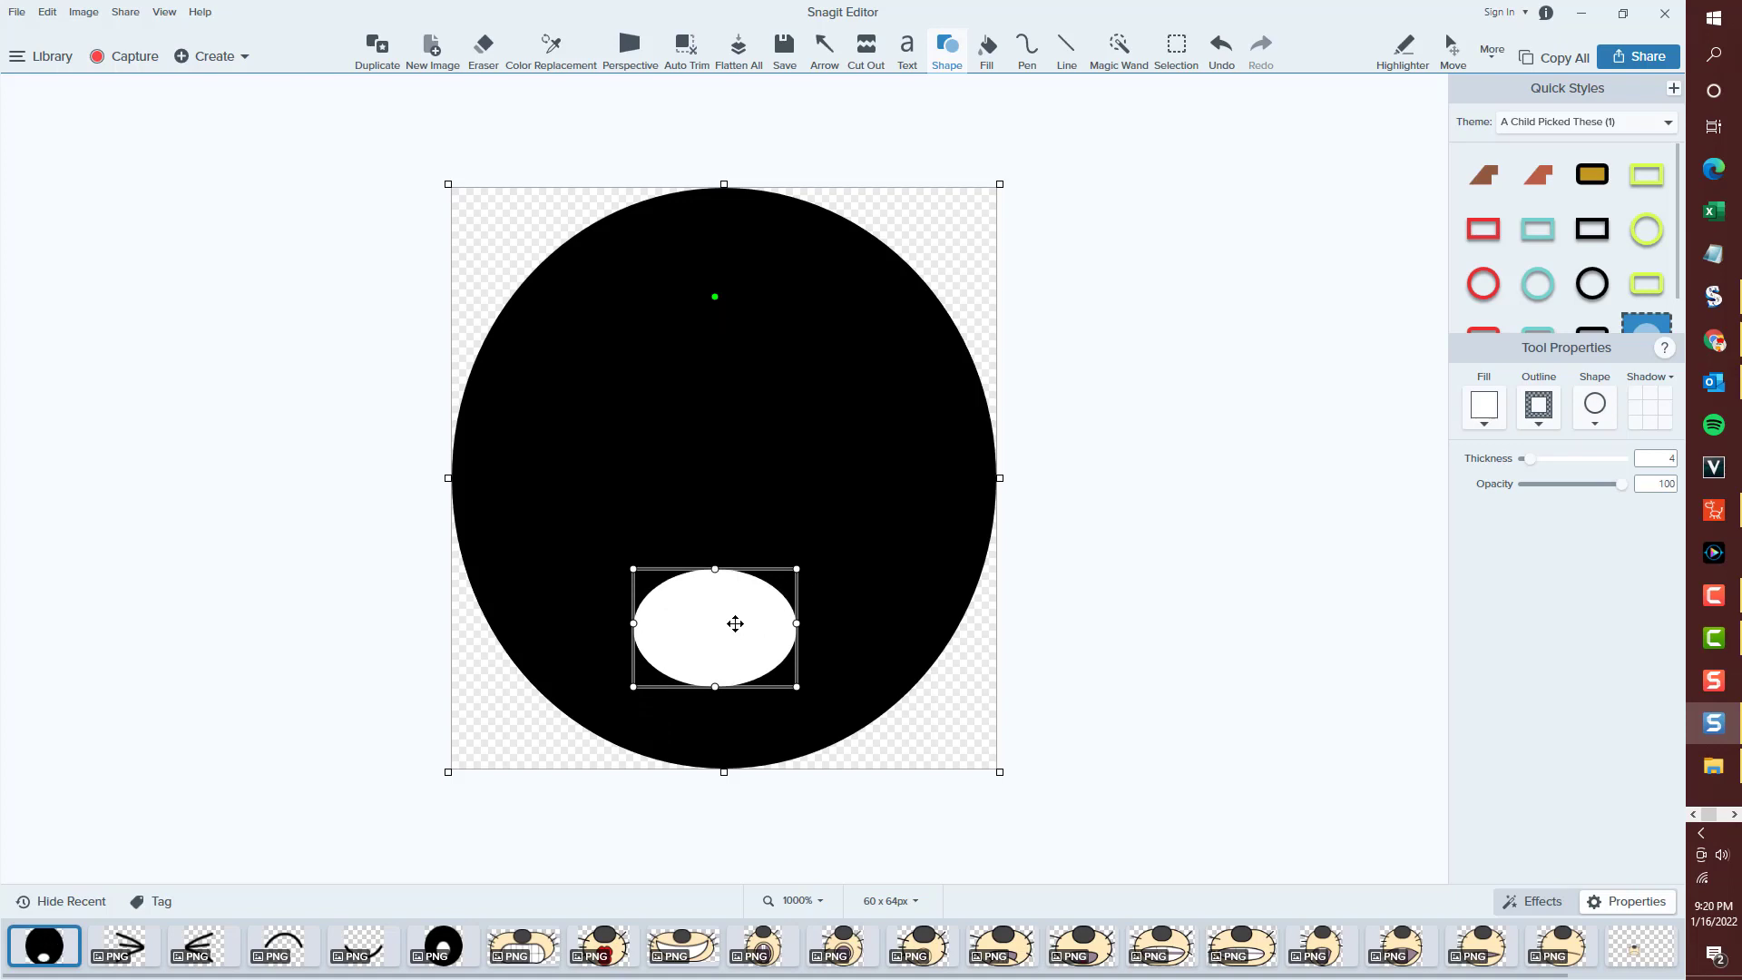
Flatten the black ellipse, crop off its upper half and extend the canvas upward again to 60 x 58 px.
click(723, 221)
right_click(732, 203)
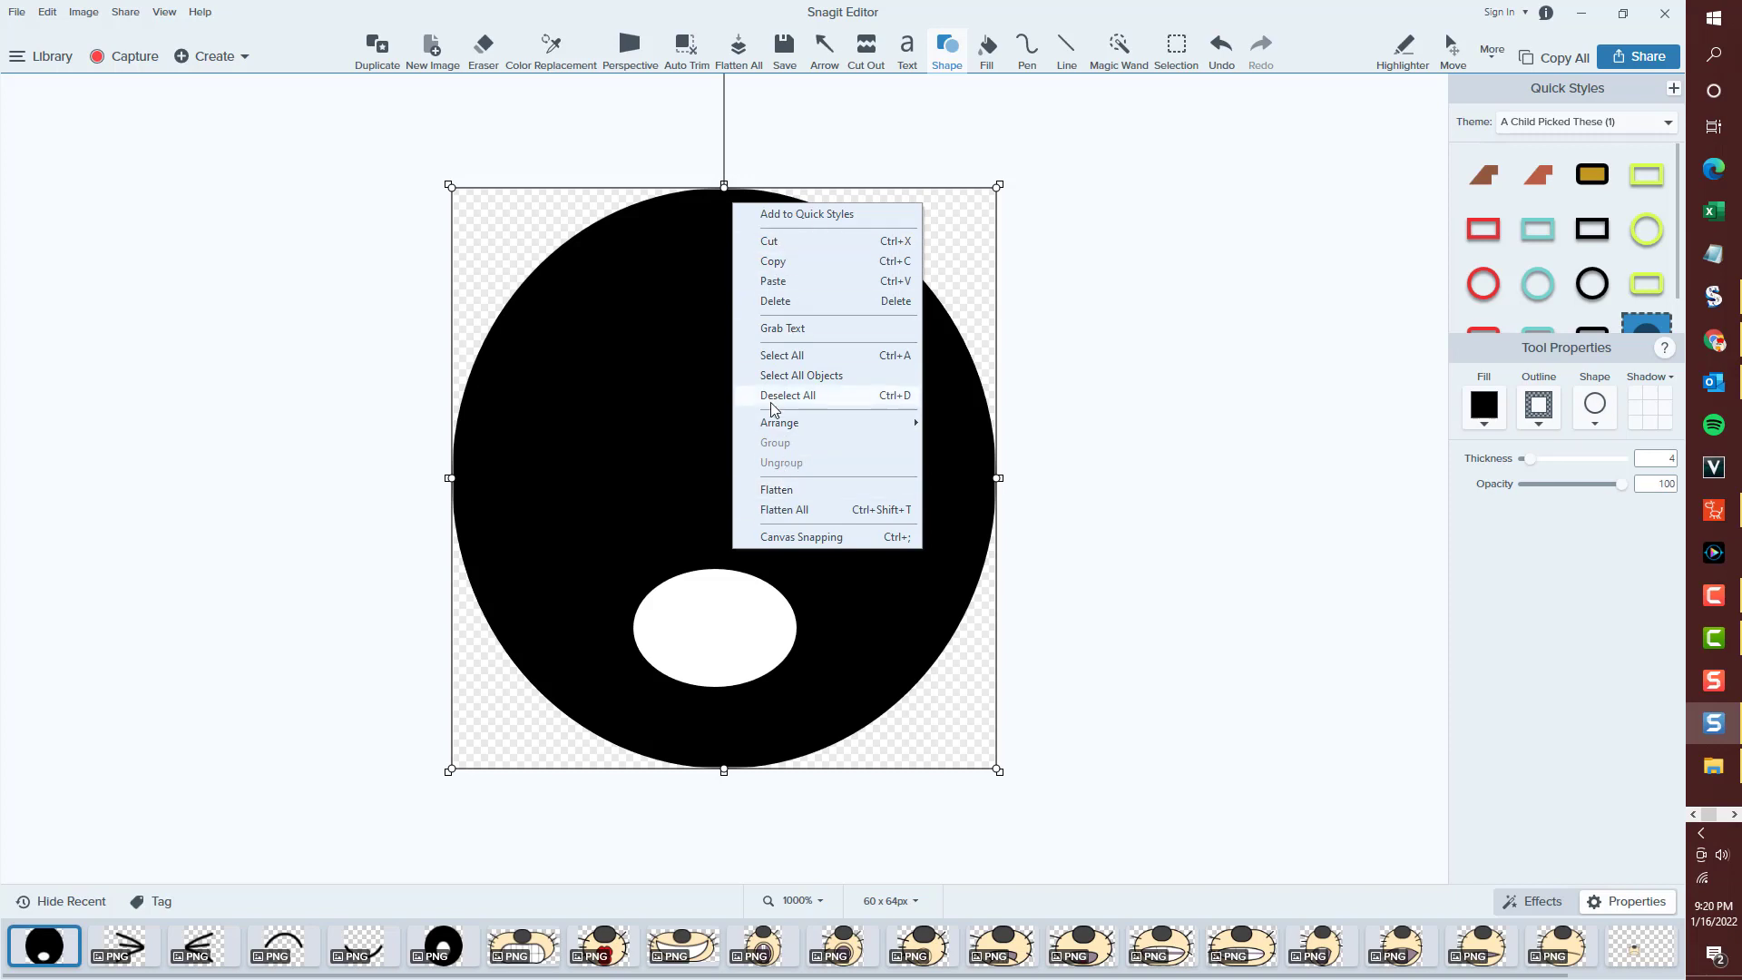
click(772, 490)
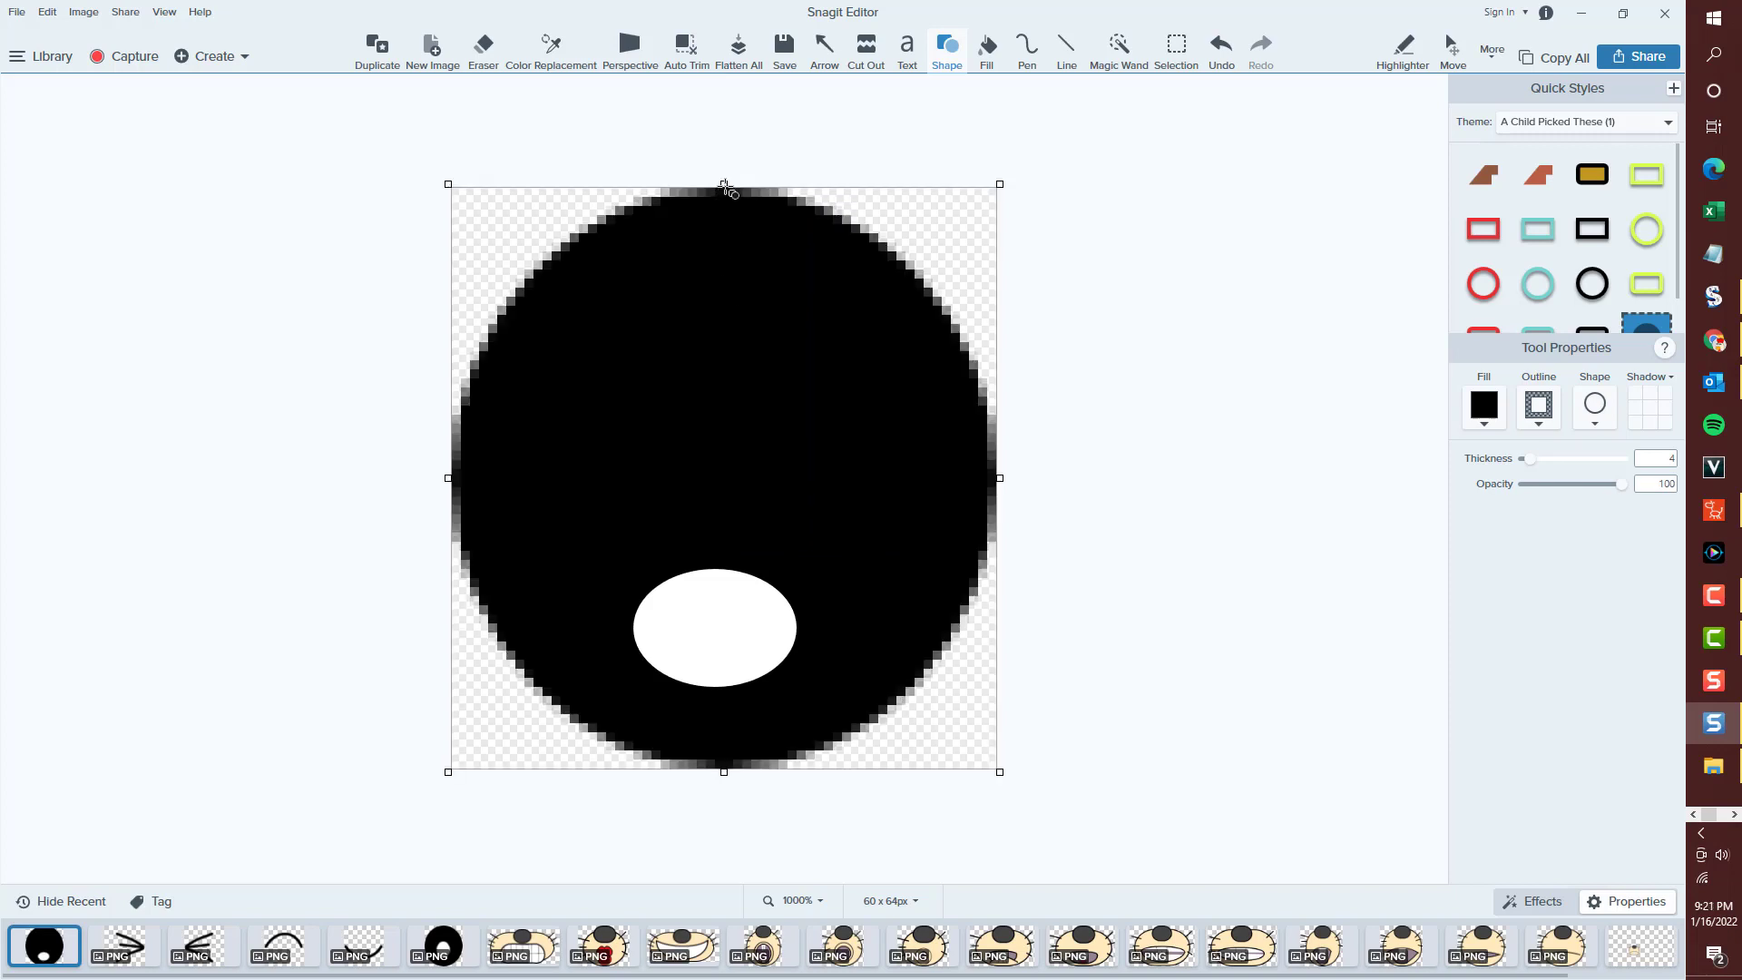
drag(726, 187, 723, 476)
drag(724, 324, 1089, 91)
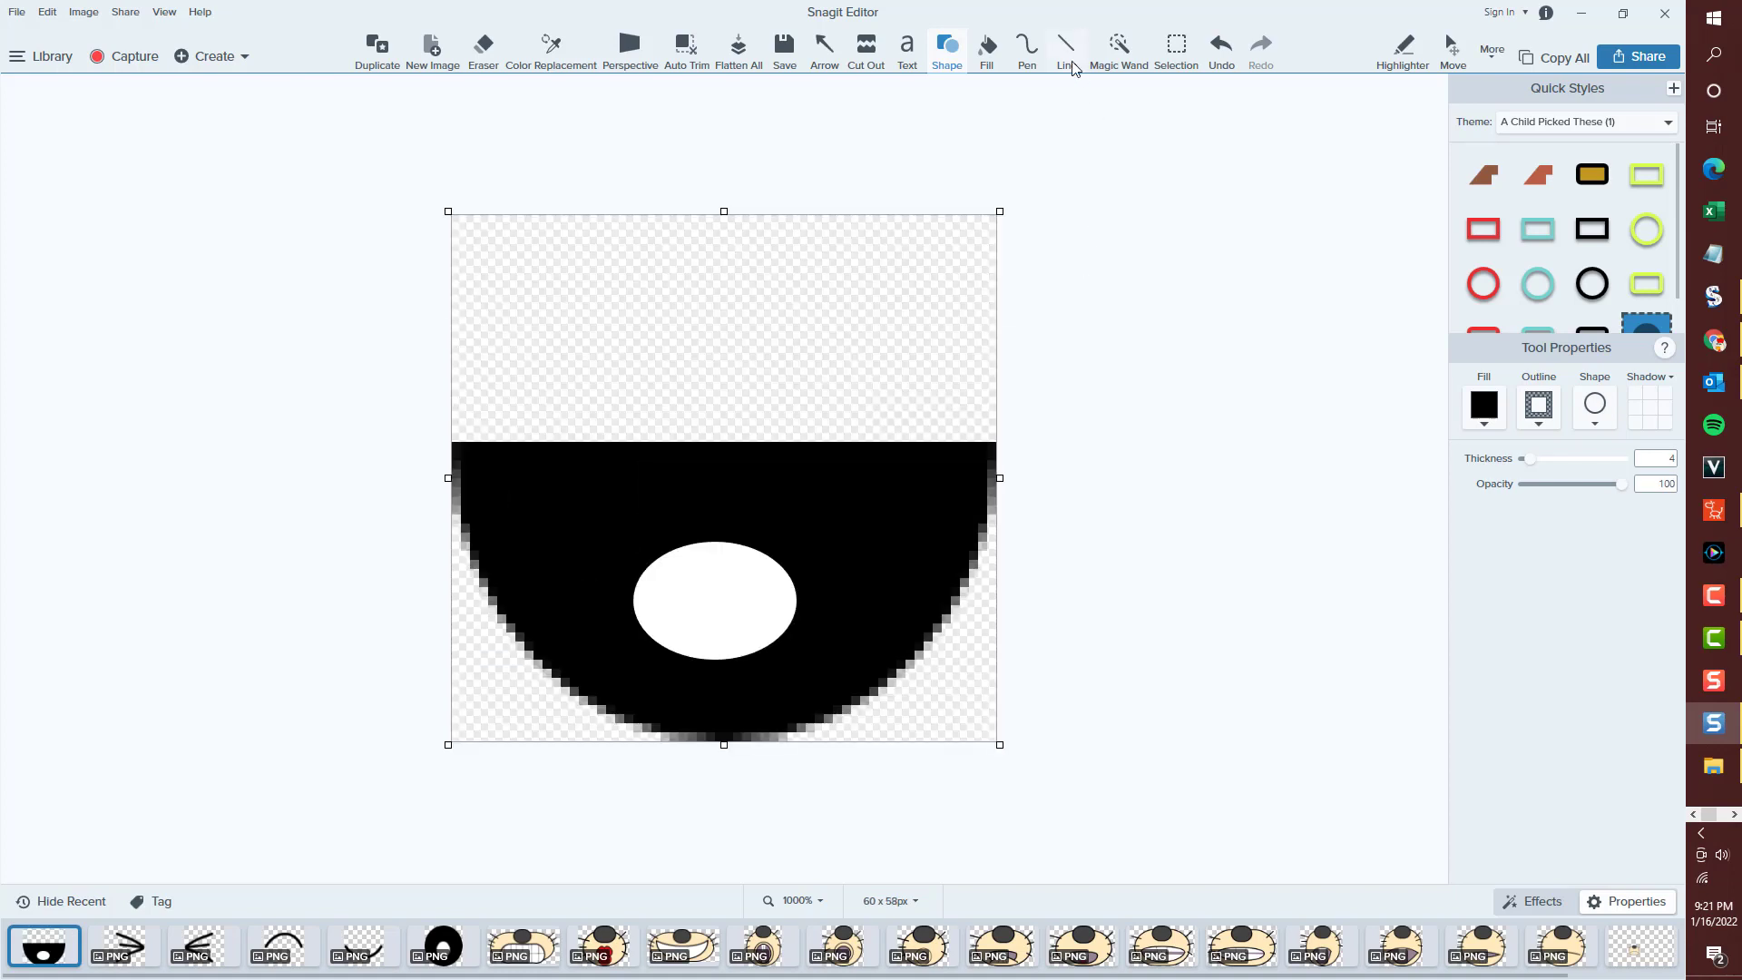
Draw a black eyelid line of thickness 4 along the eye's flat edge, reaching past its left side, and bow it slightly upward.
click(1071, 63)
mouse_move(984, 442)
mouse_down()
mouse_move(314, 458)
mouse_move(288, 444)
mouse_up()
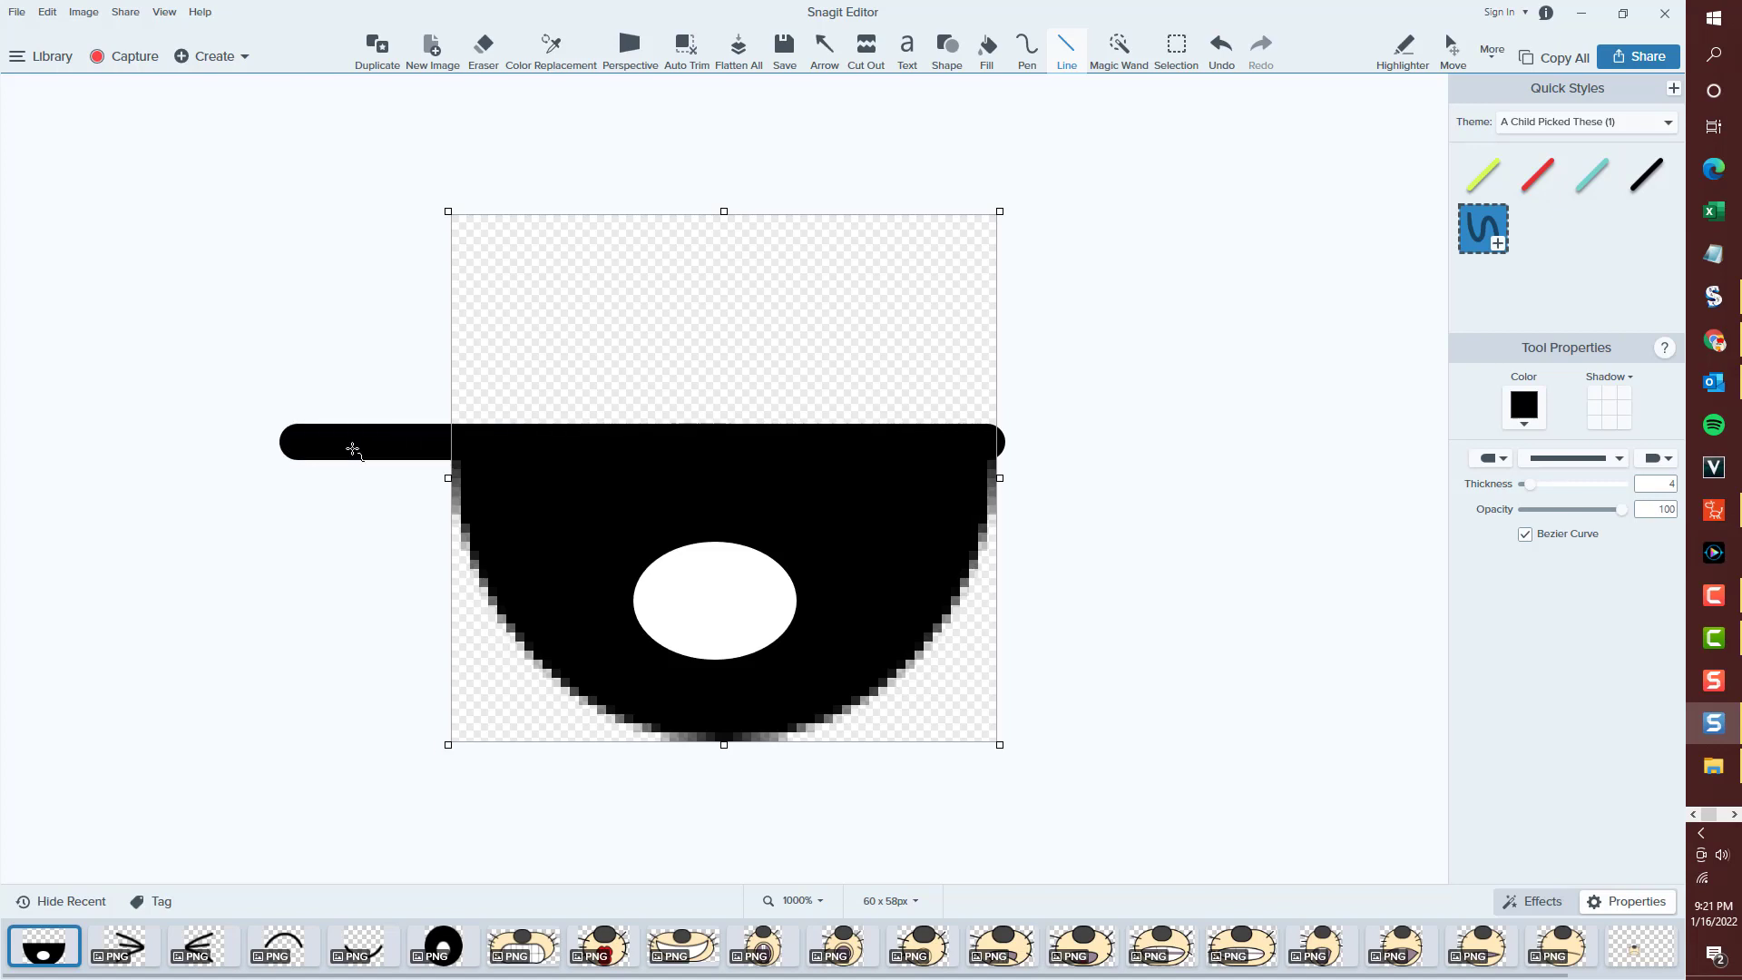
drag(965, 439, 973, 436)
Save the half-closed eye as the PNG "Squint Right" in the Eye folder.
key(ctrl+s)
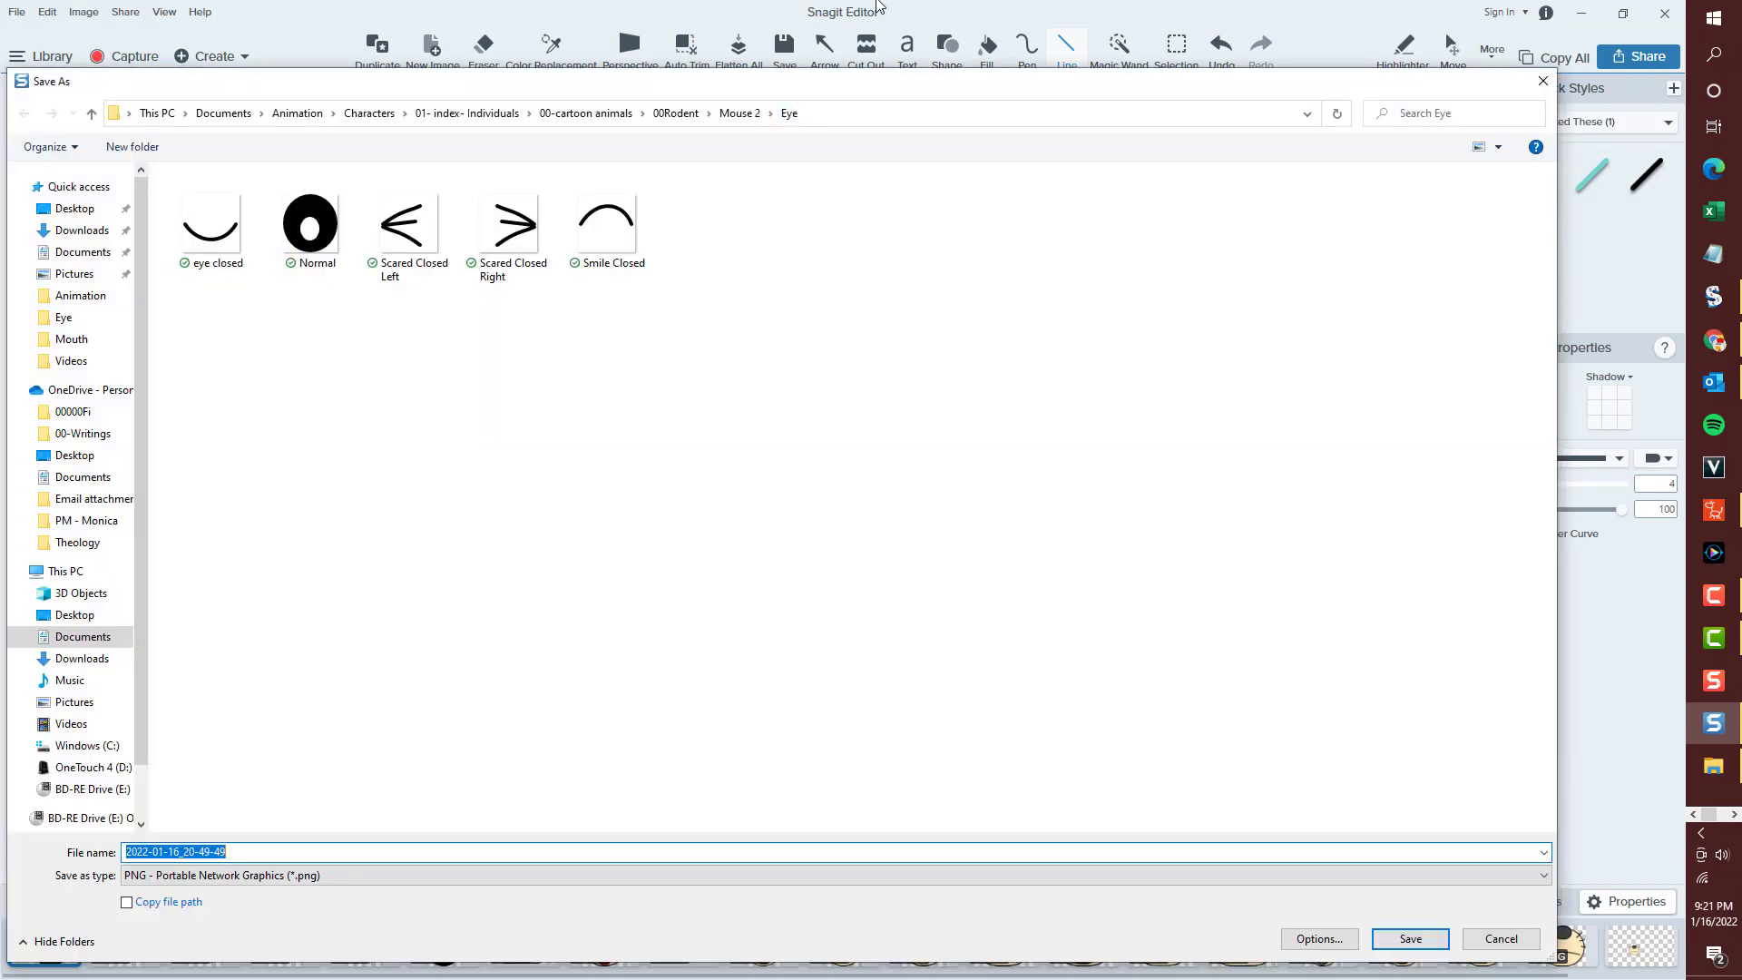
text(Squint)
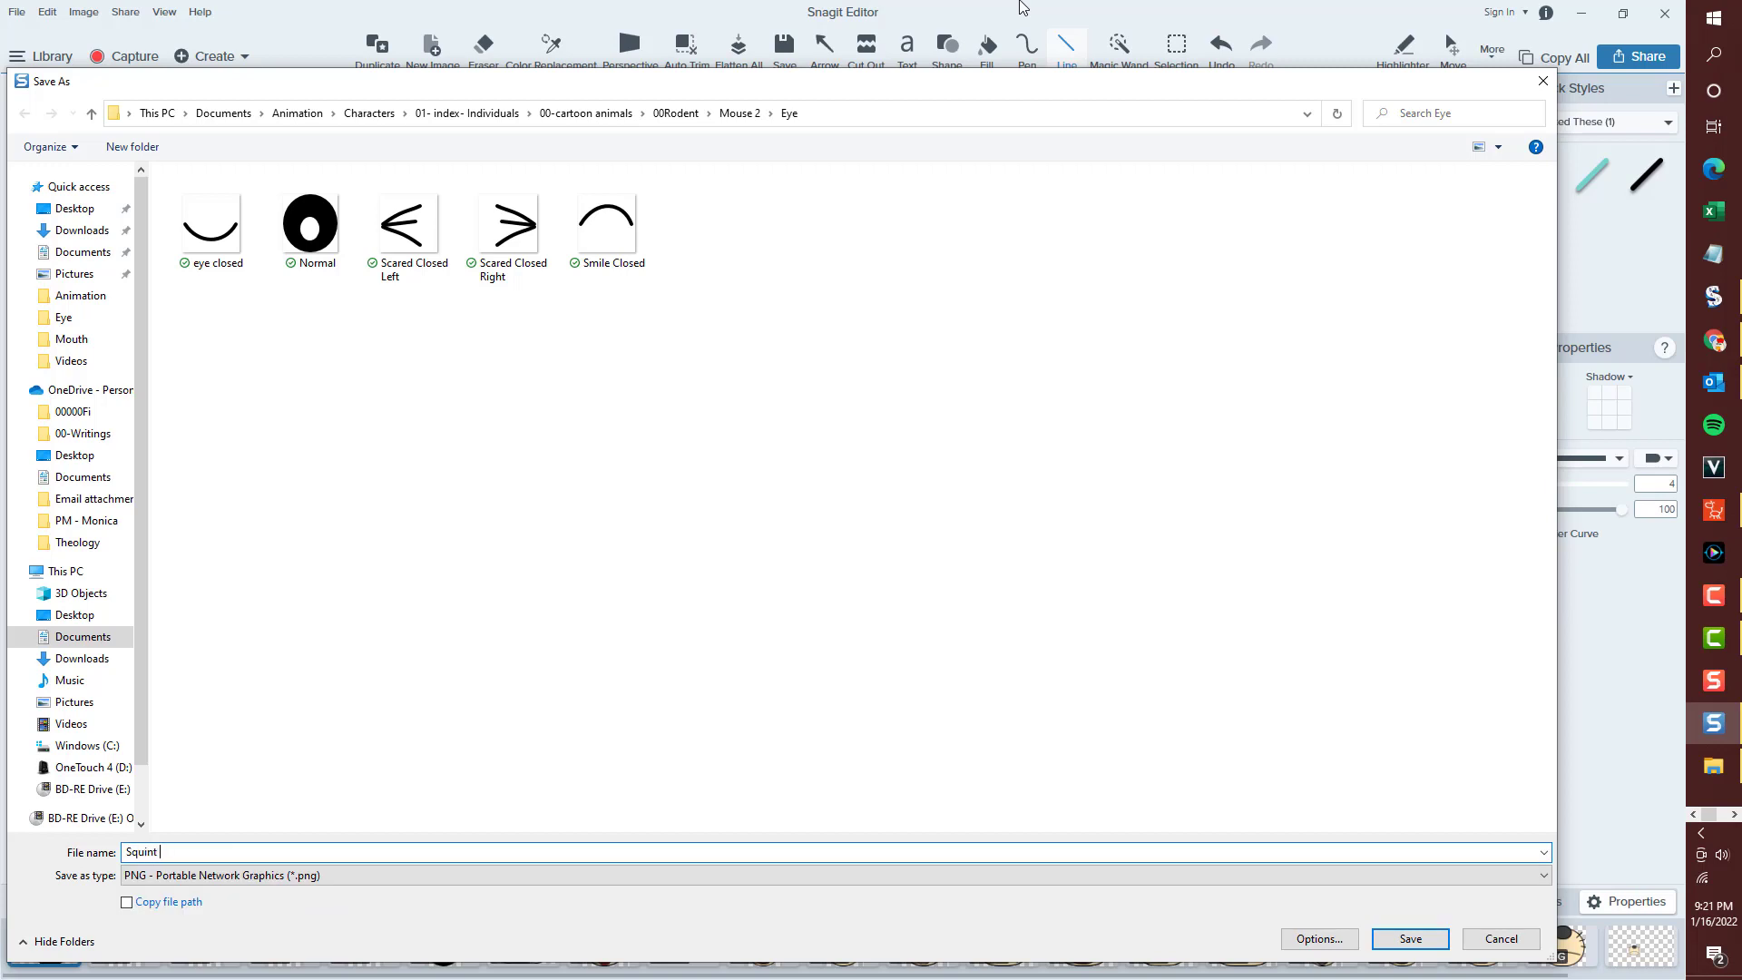
text( Right)
key(Return)
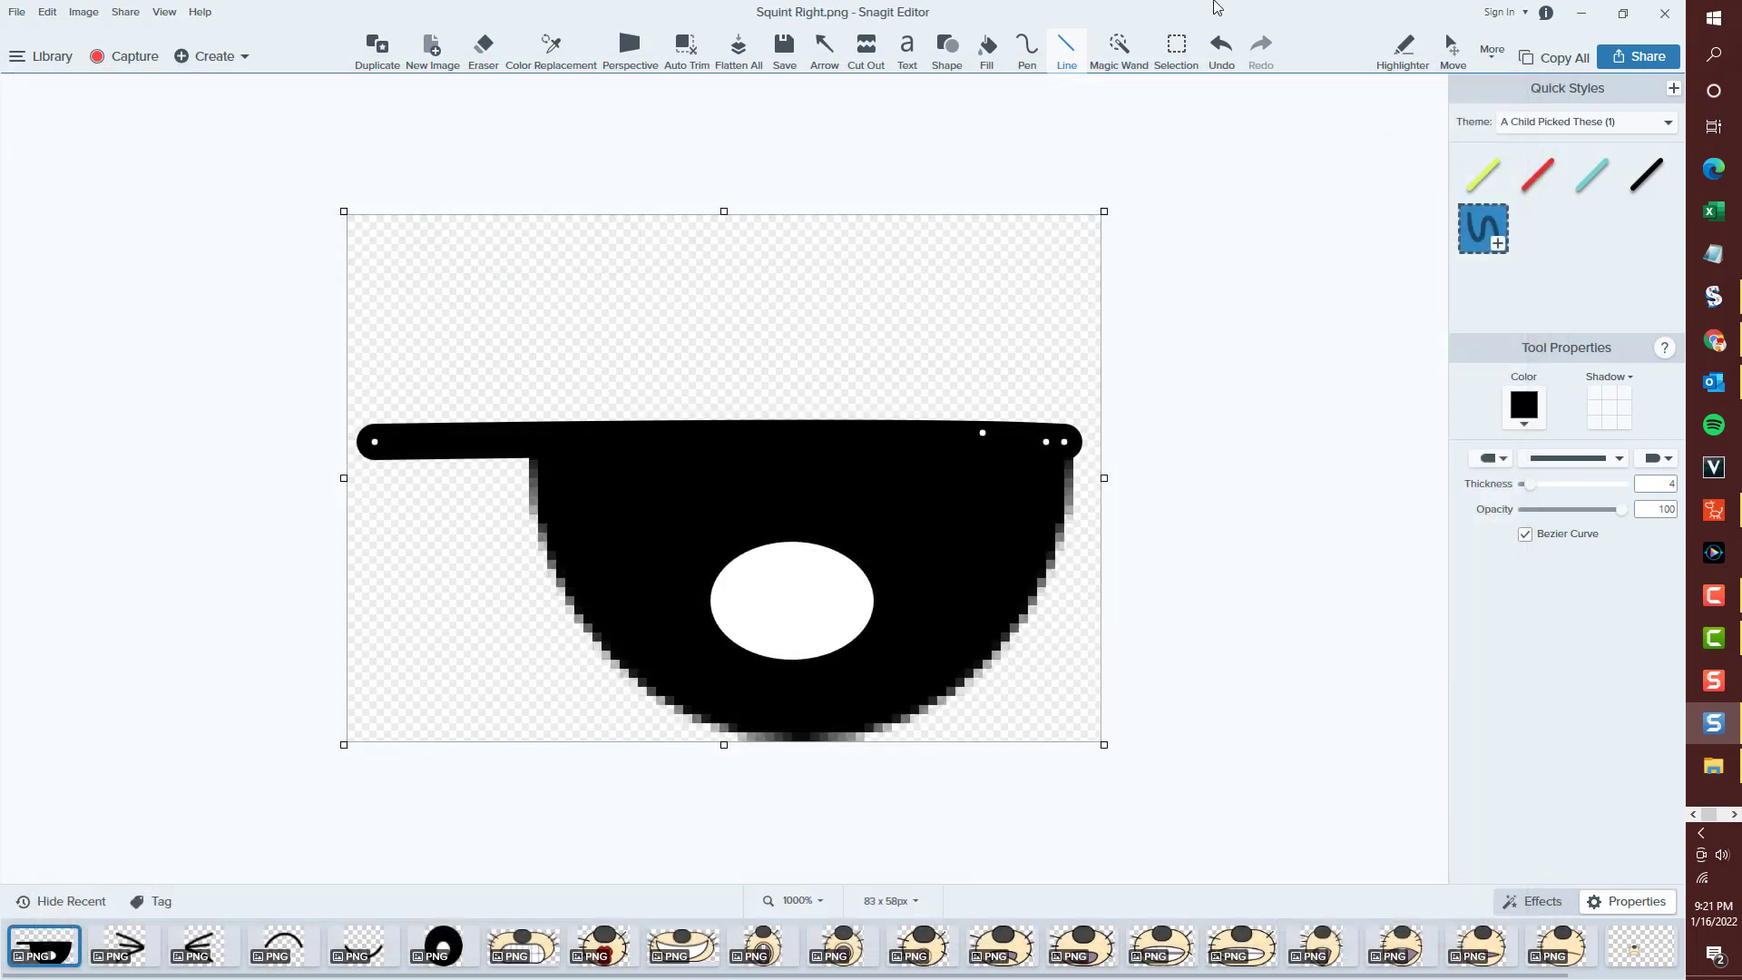
Duplicate the Squint Right image, flatten it, and flip the whole half-closed eye horizontally.
click(381, 66)
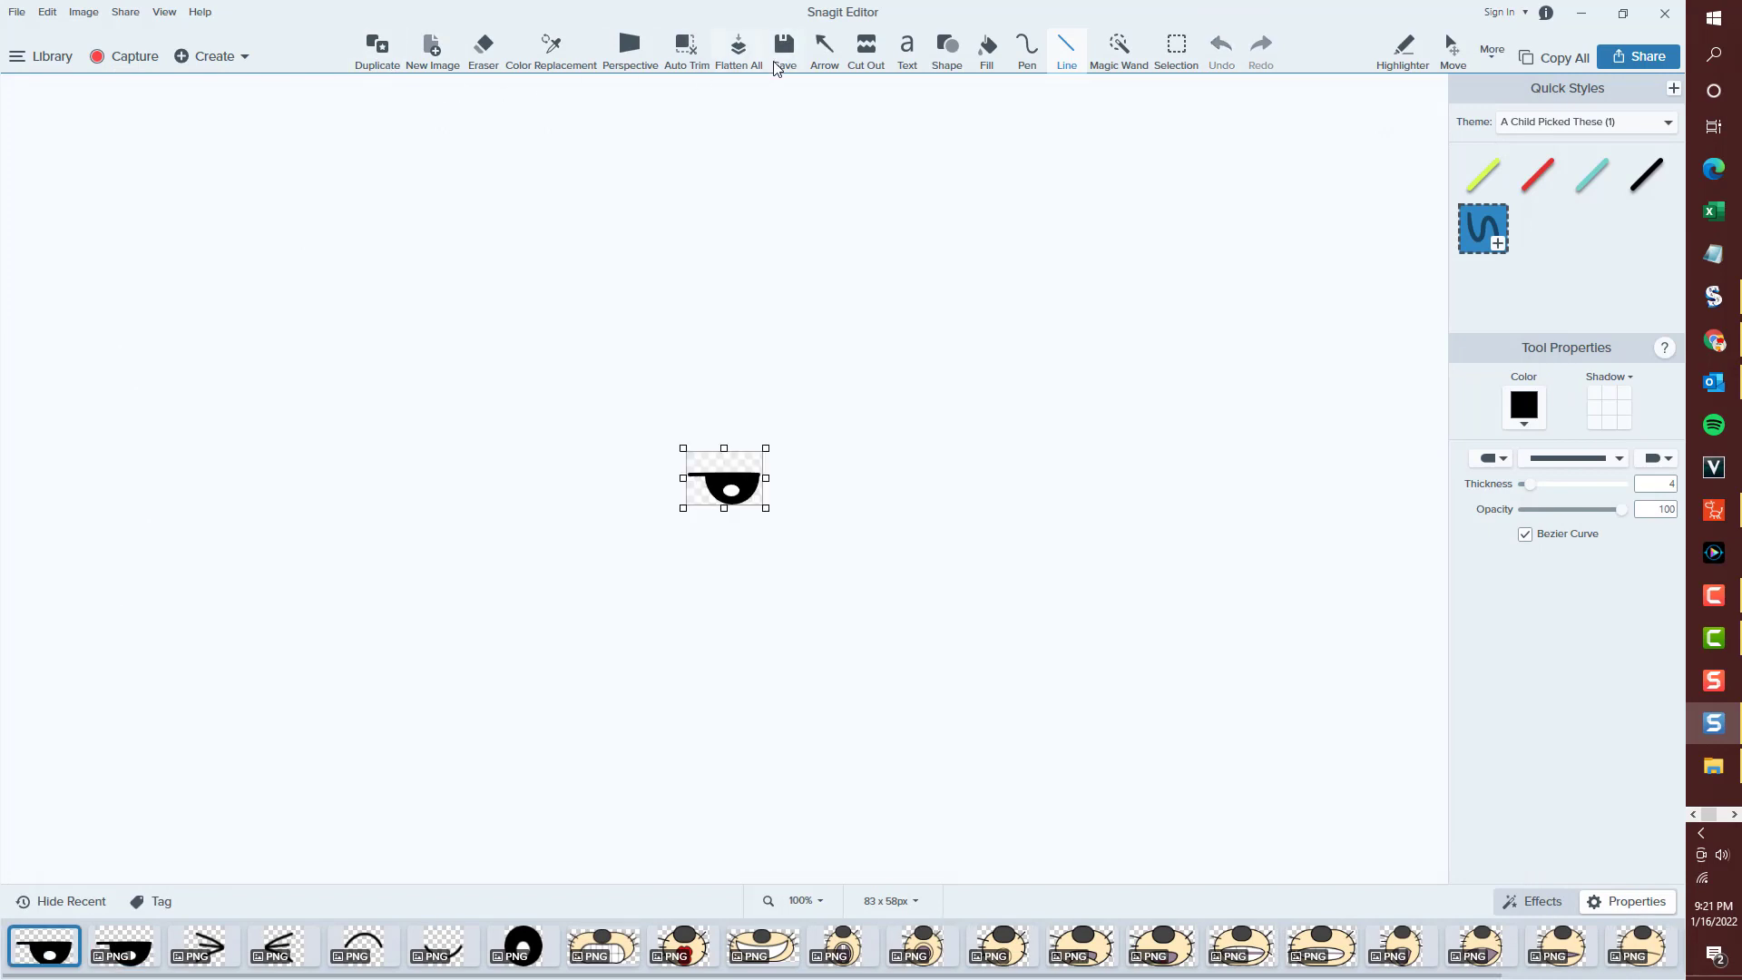
click(736, 61)
click(1175, 50)
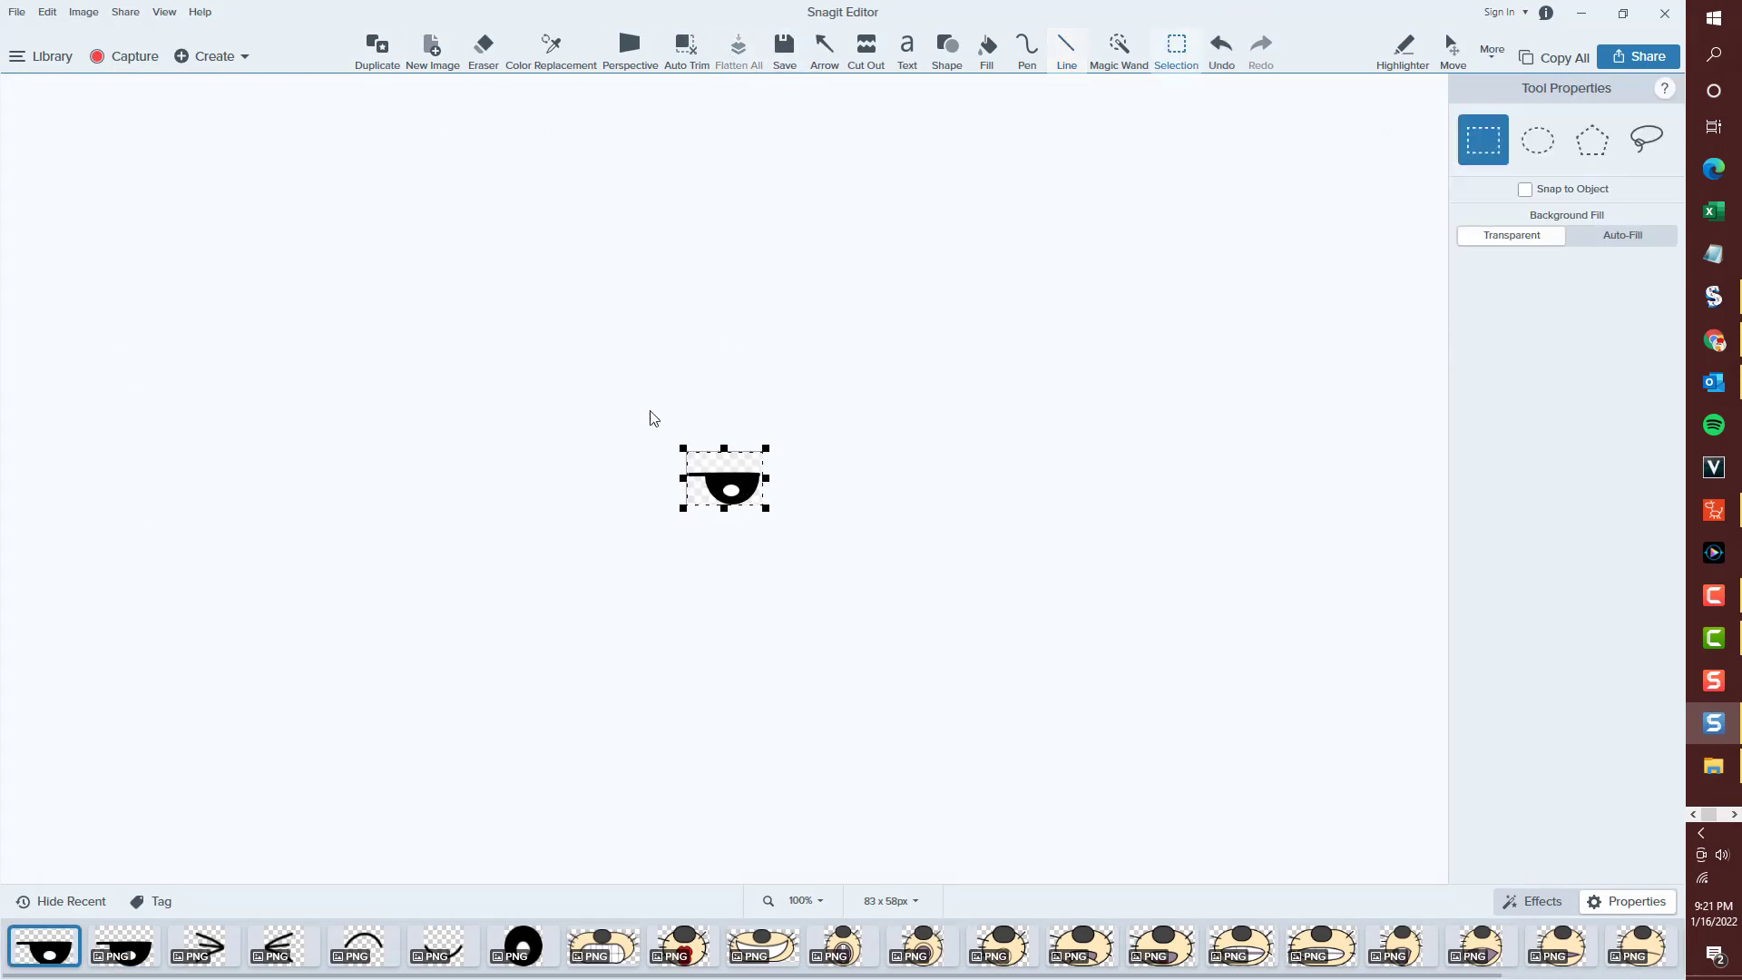
right_click(706, 471)
mouse_move(772, 694)
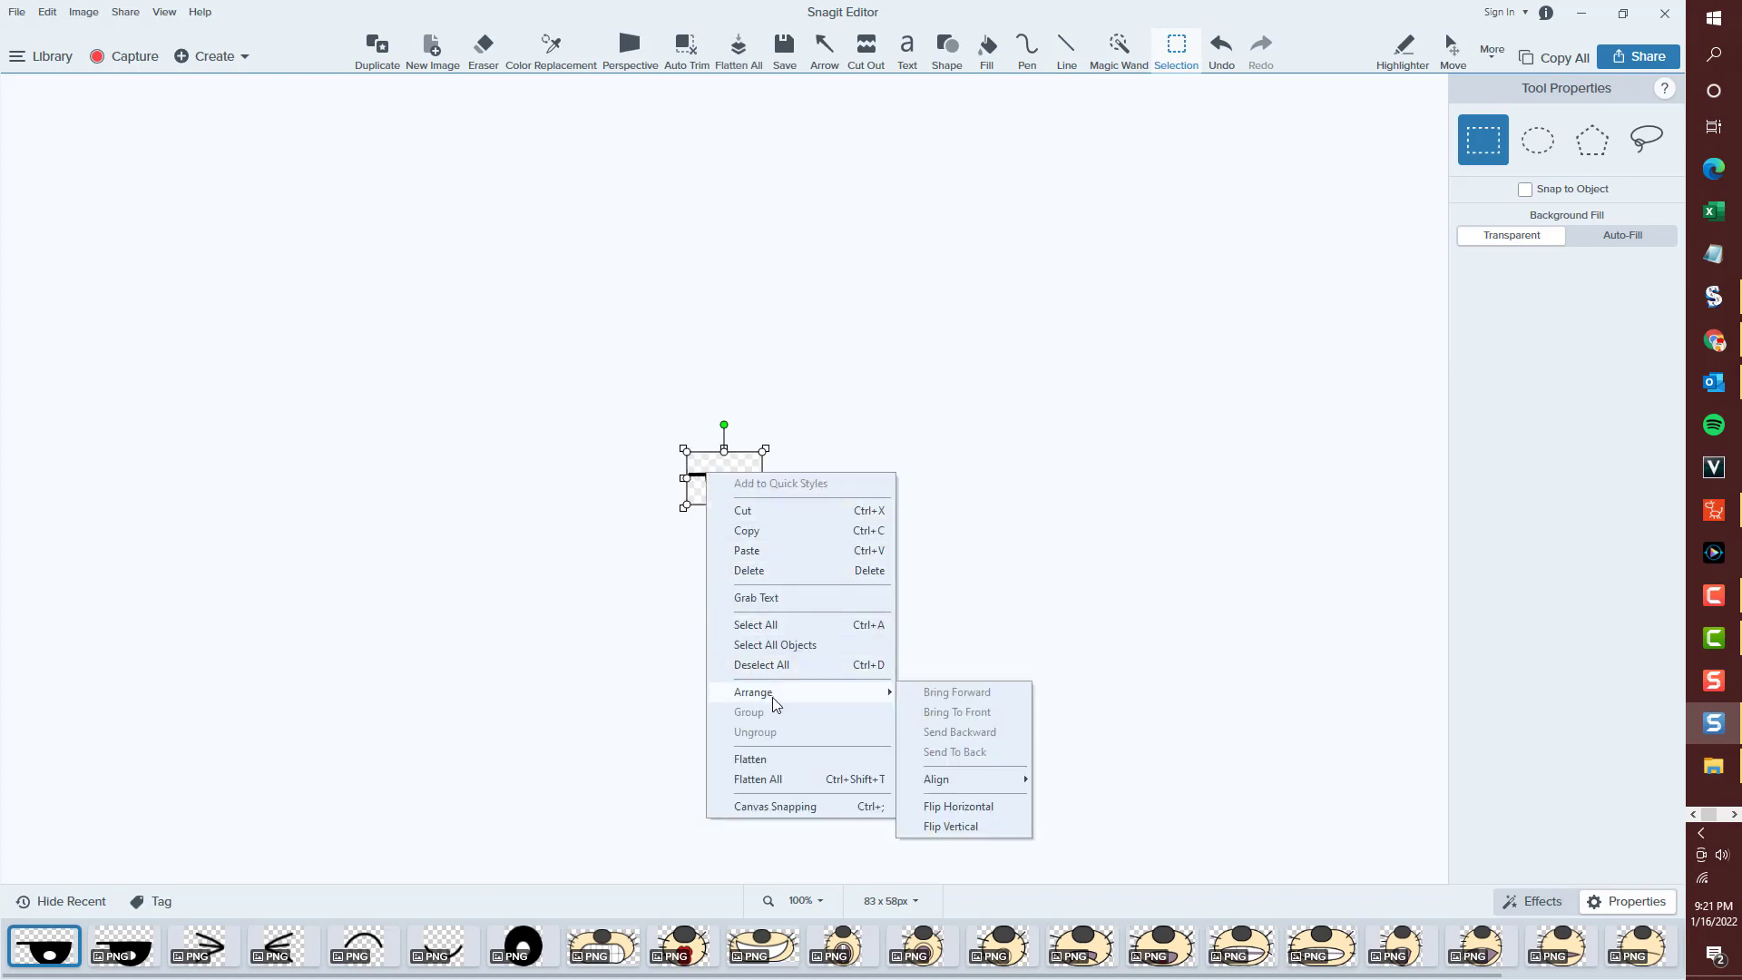
click(950, 808)
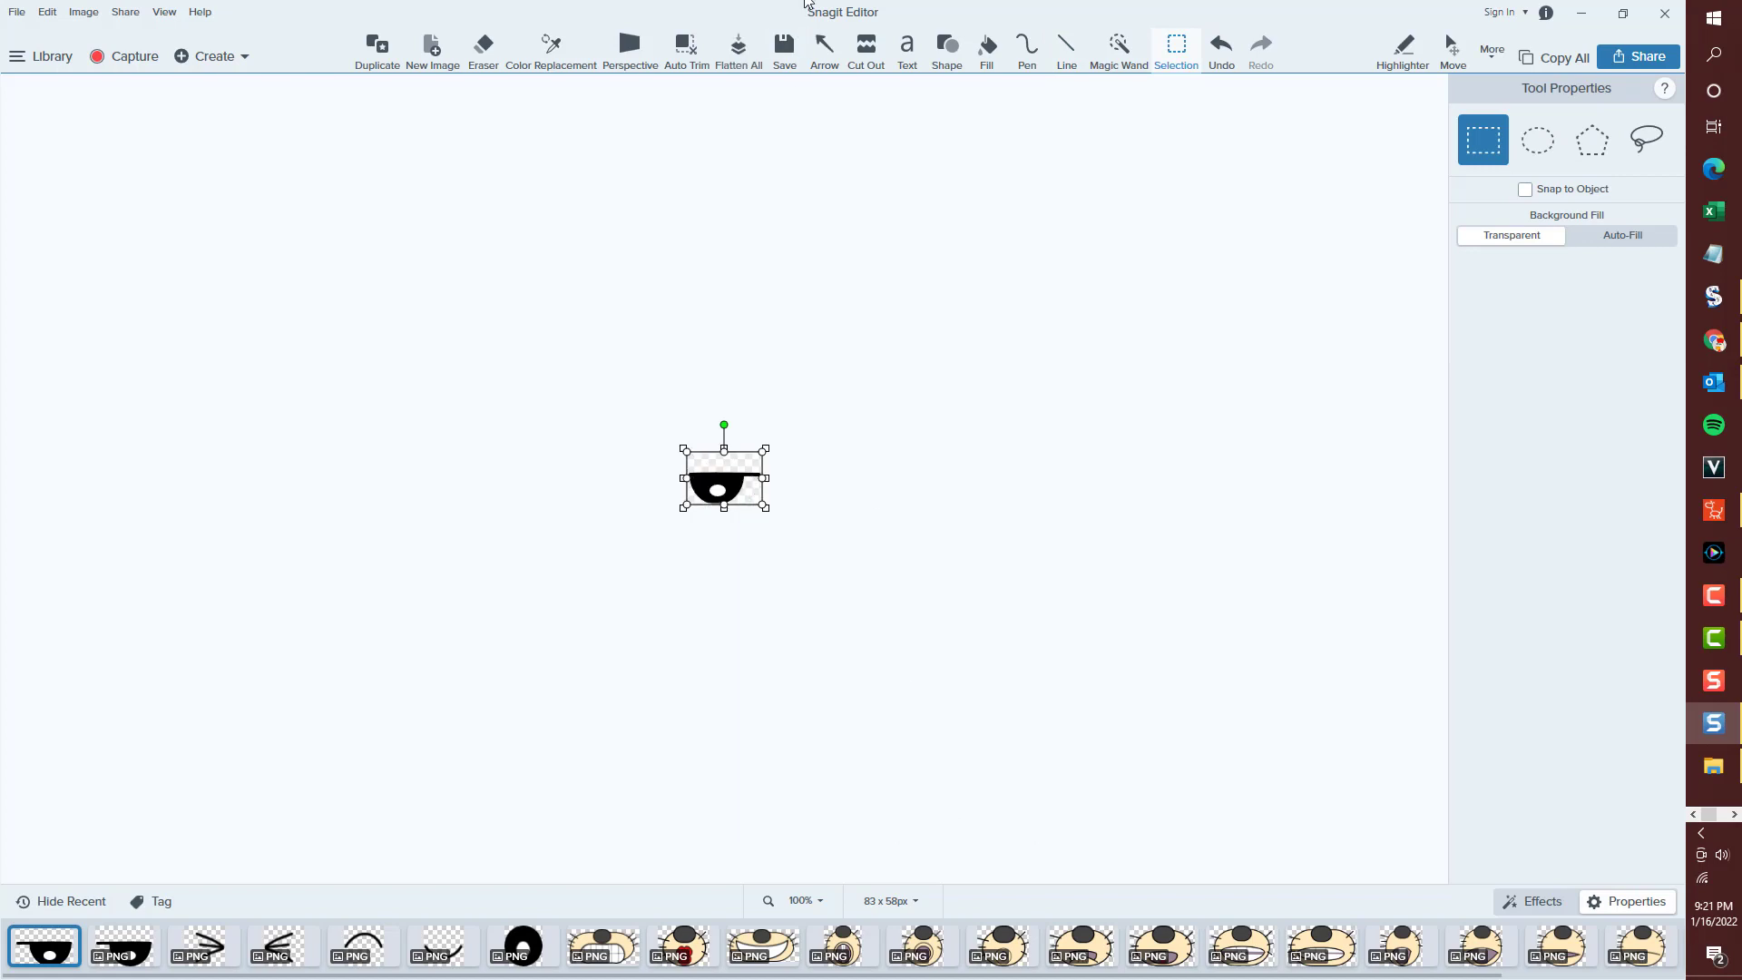
Save the mirrored half-closed eye as the PNG "Squint Left" in the Eye folder.
click(780, 47)
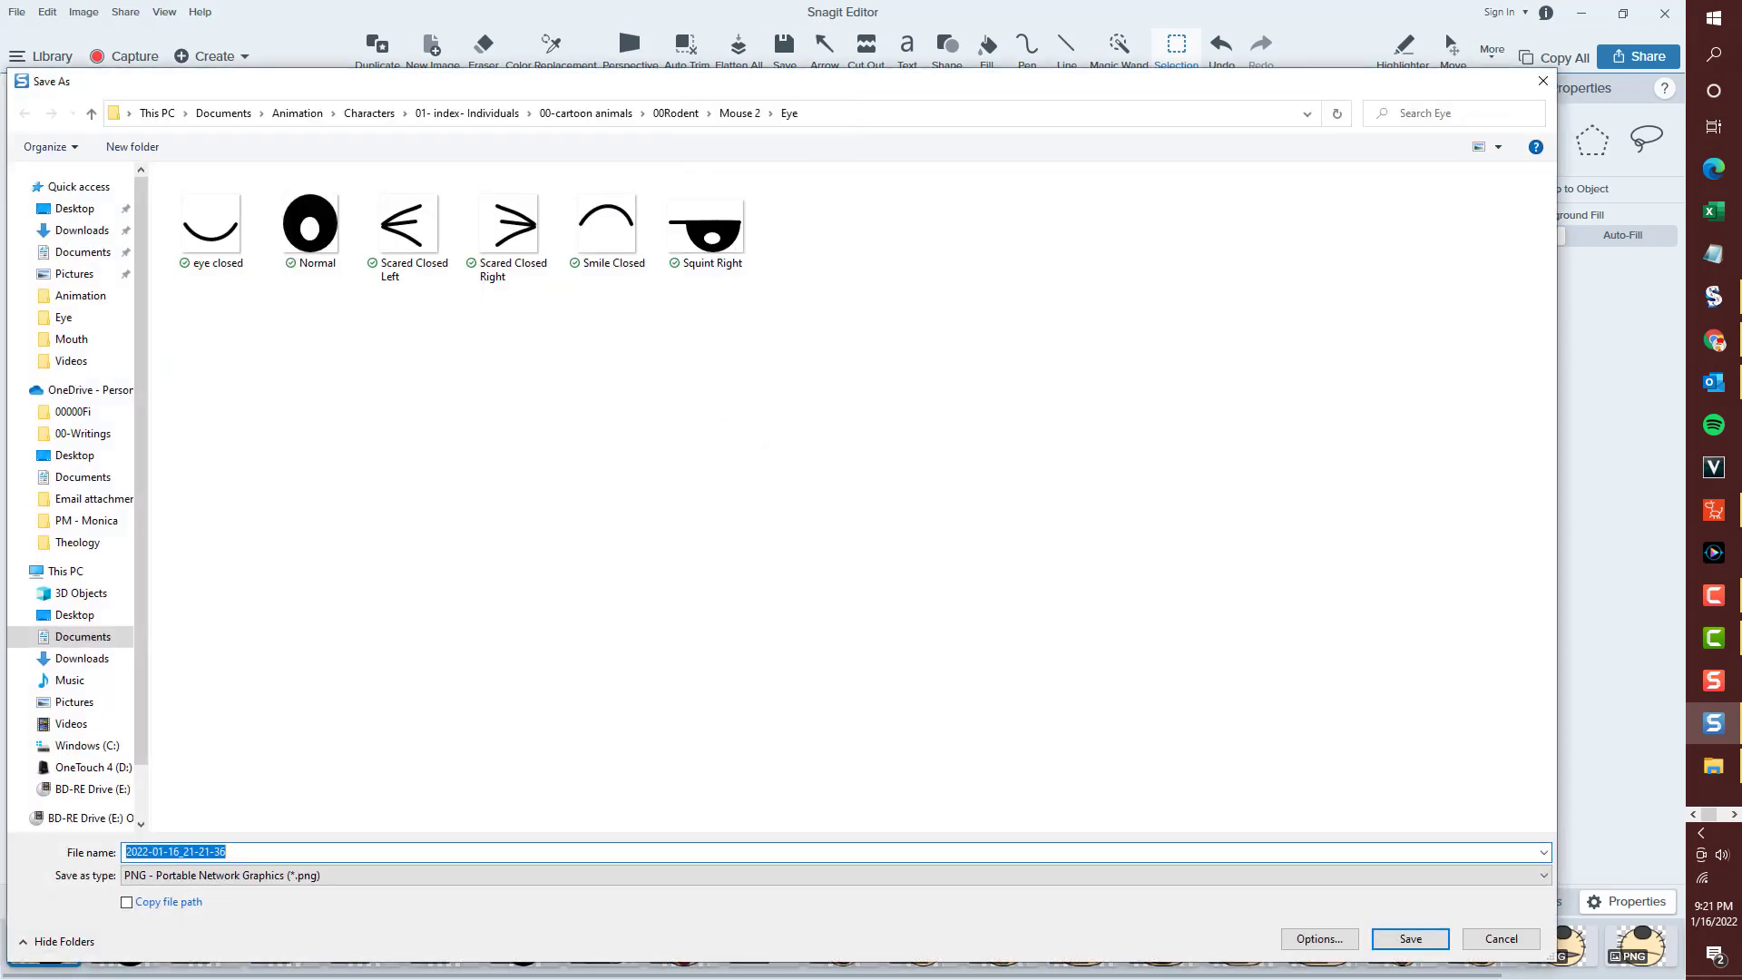
text(Squ)
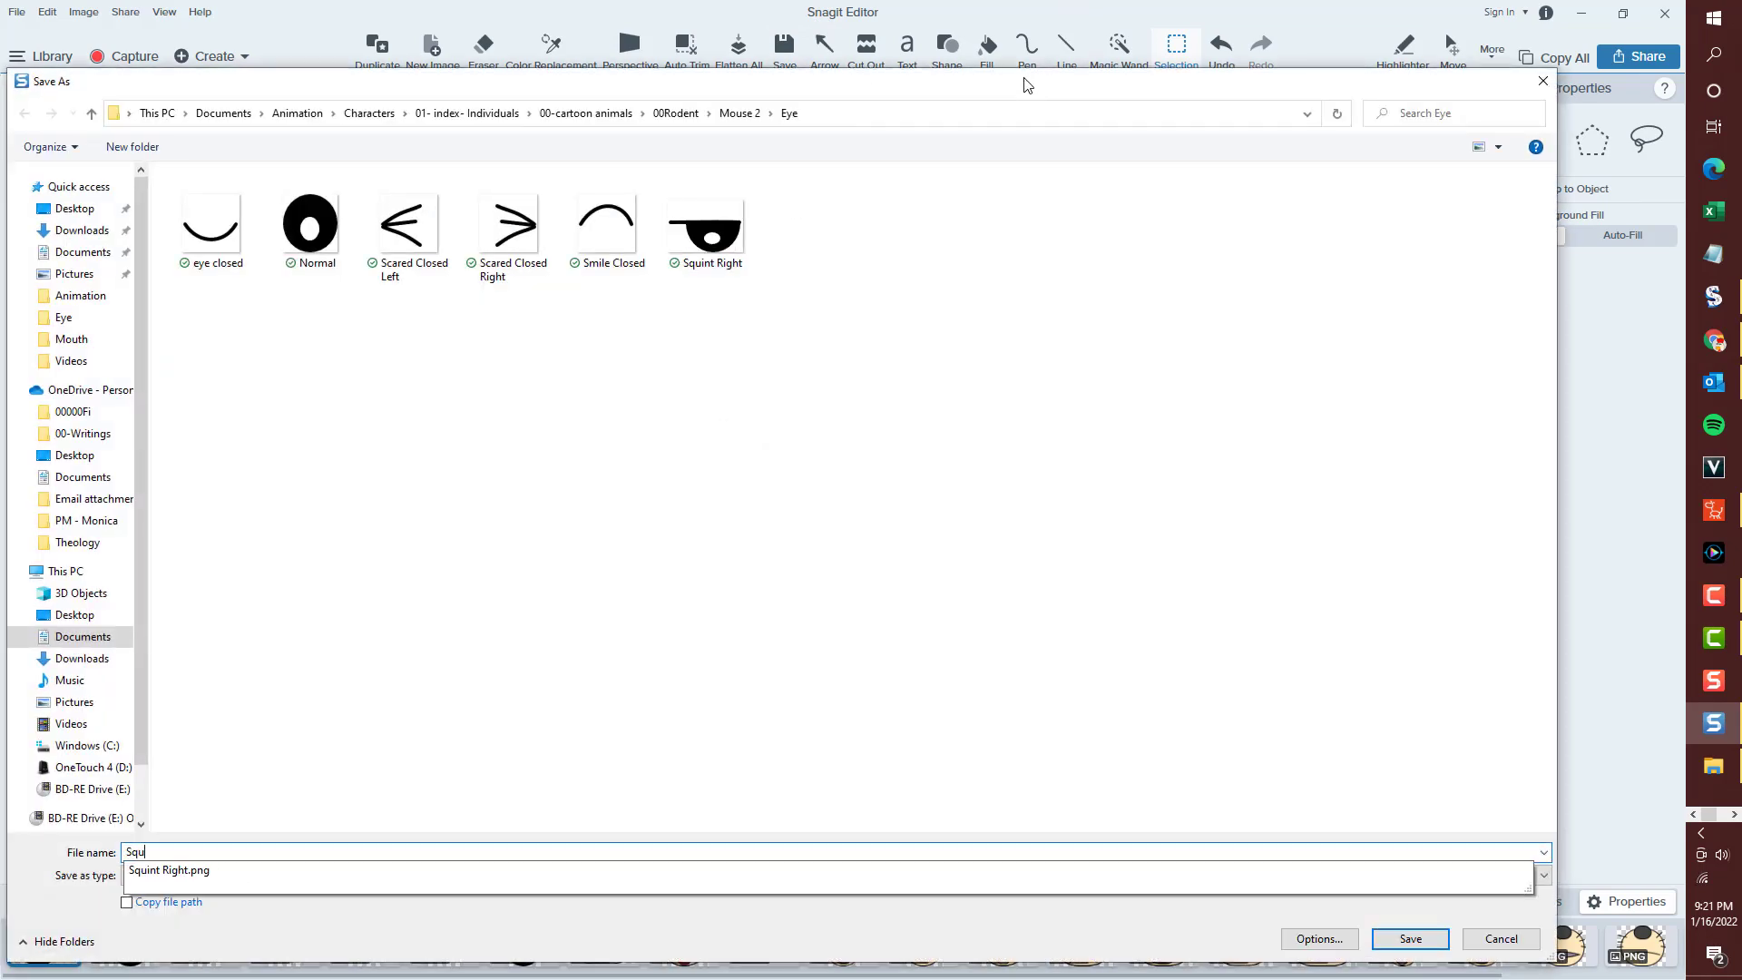
text(int Left)
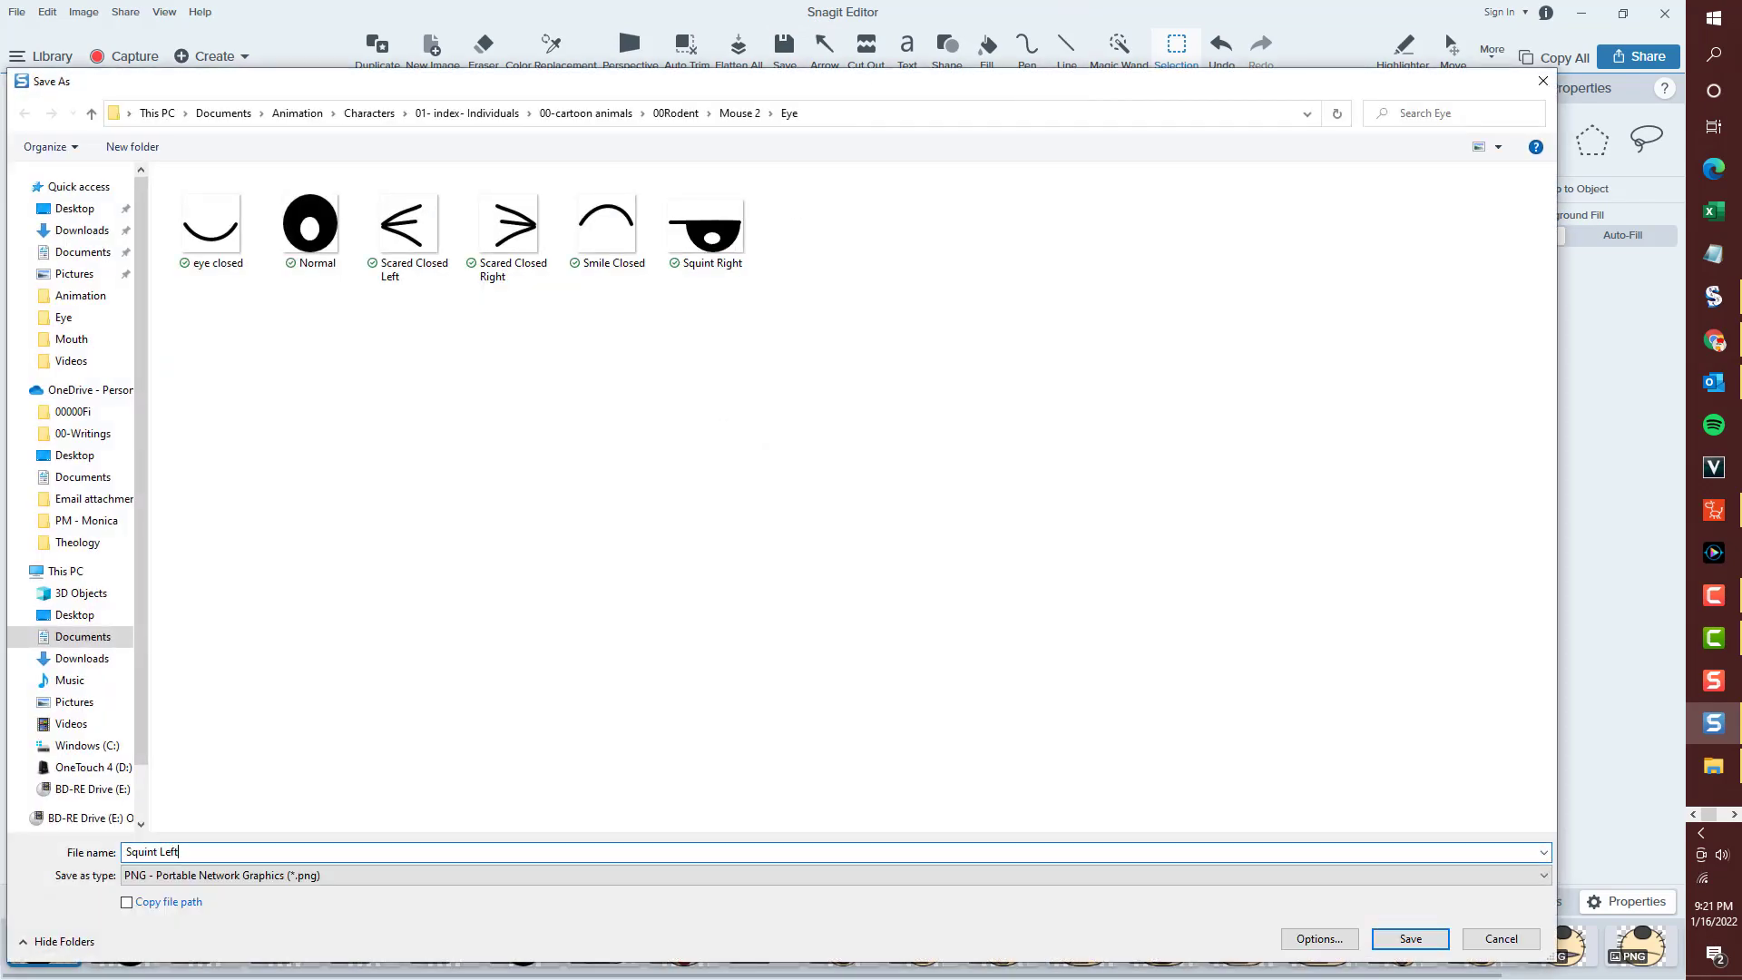
key(Return)
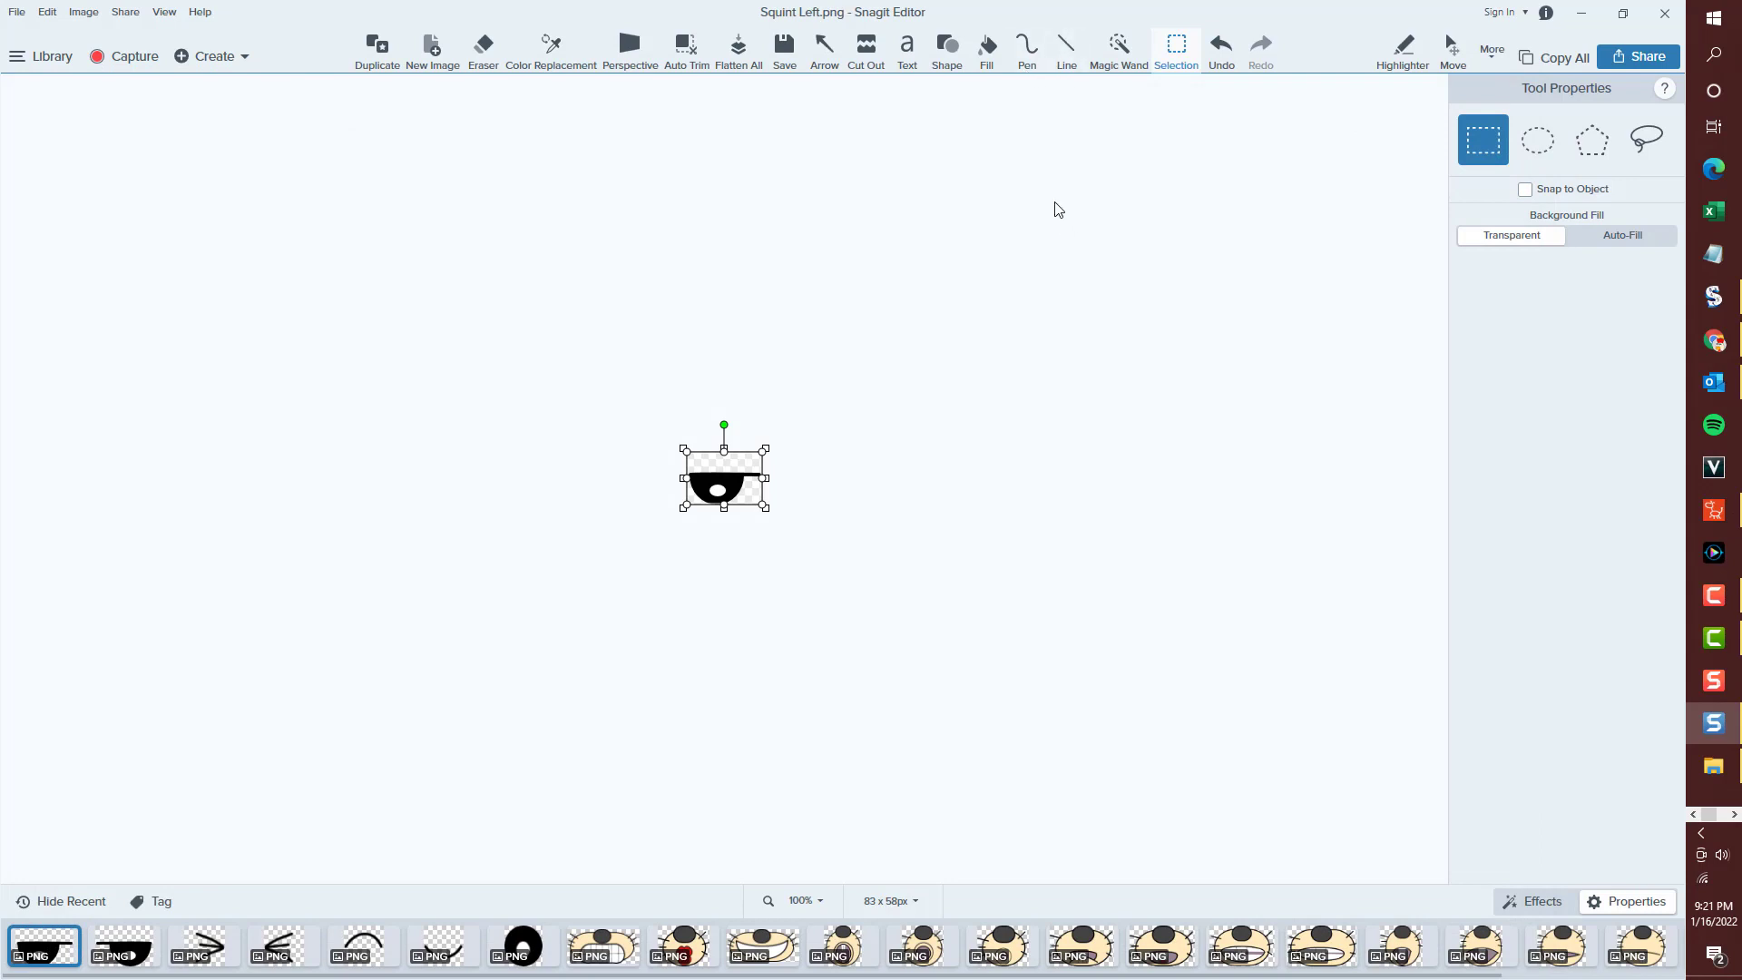
Duplicate the Normal eye image and delete the white highlight from the copy.
click(535, 943)
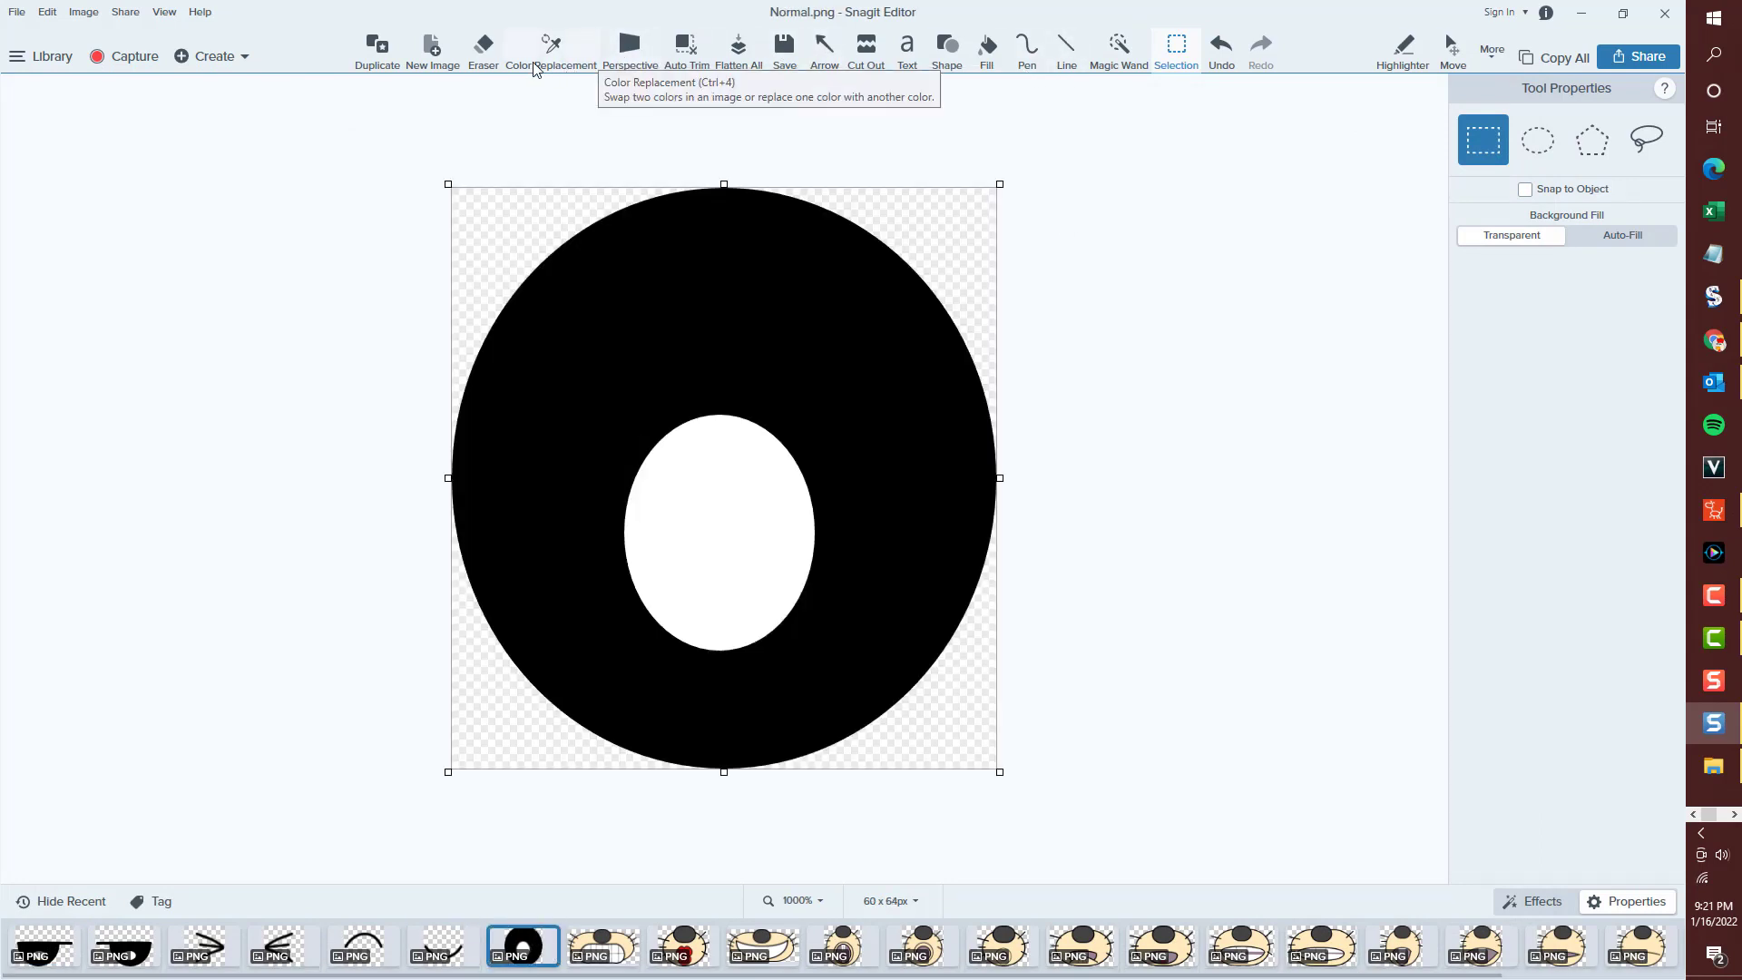
click(378, 50)
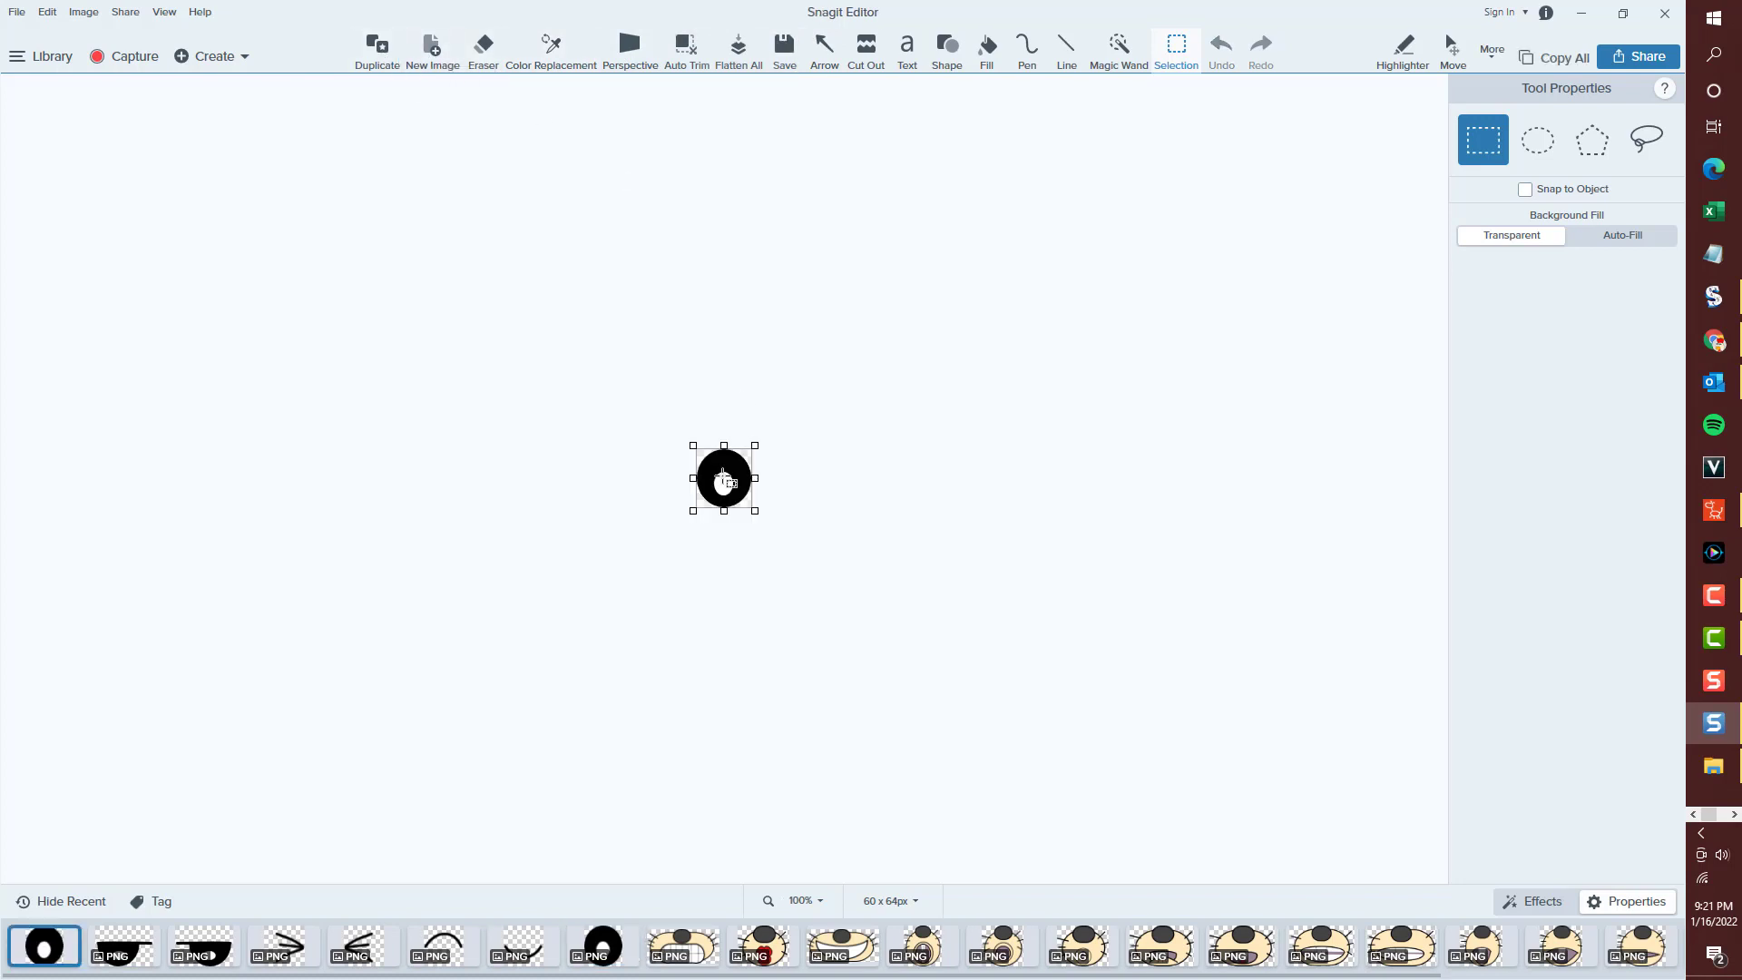
key(u)
key(Delete)
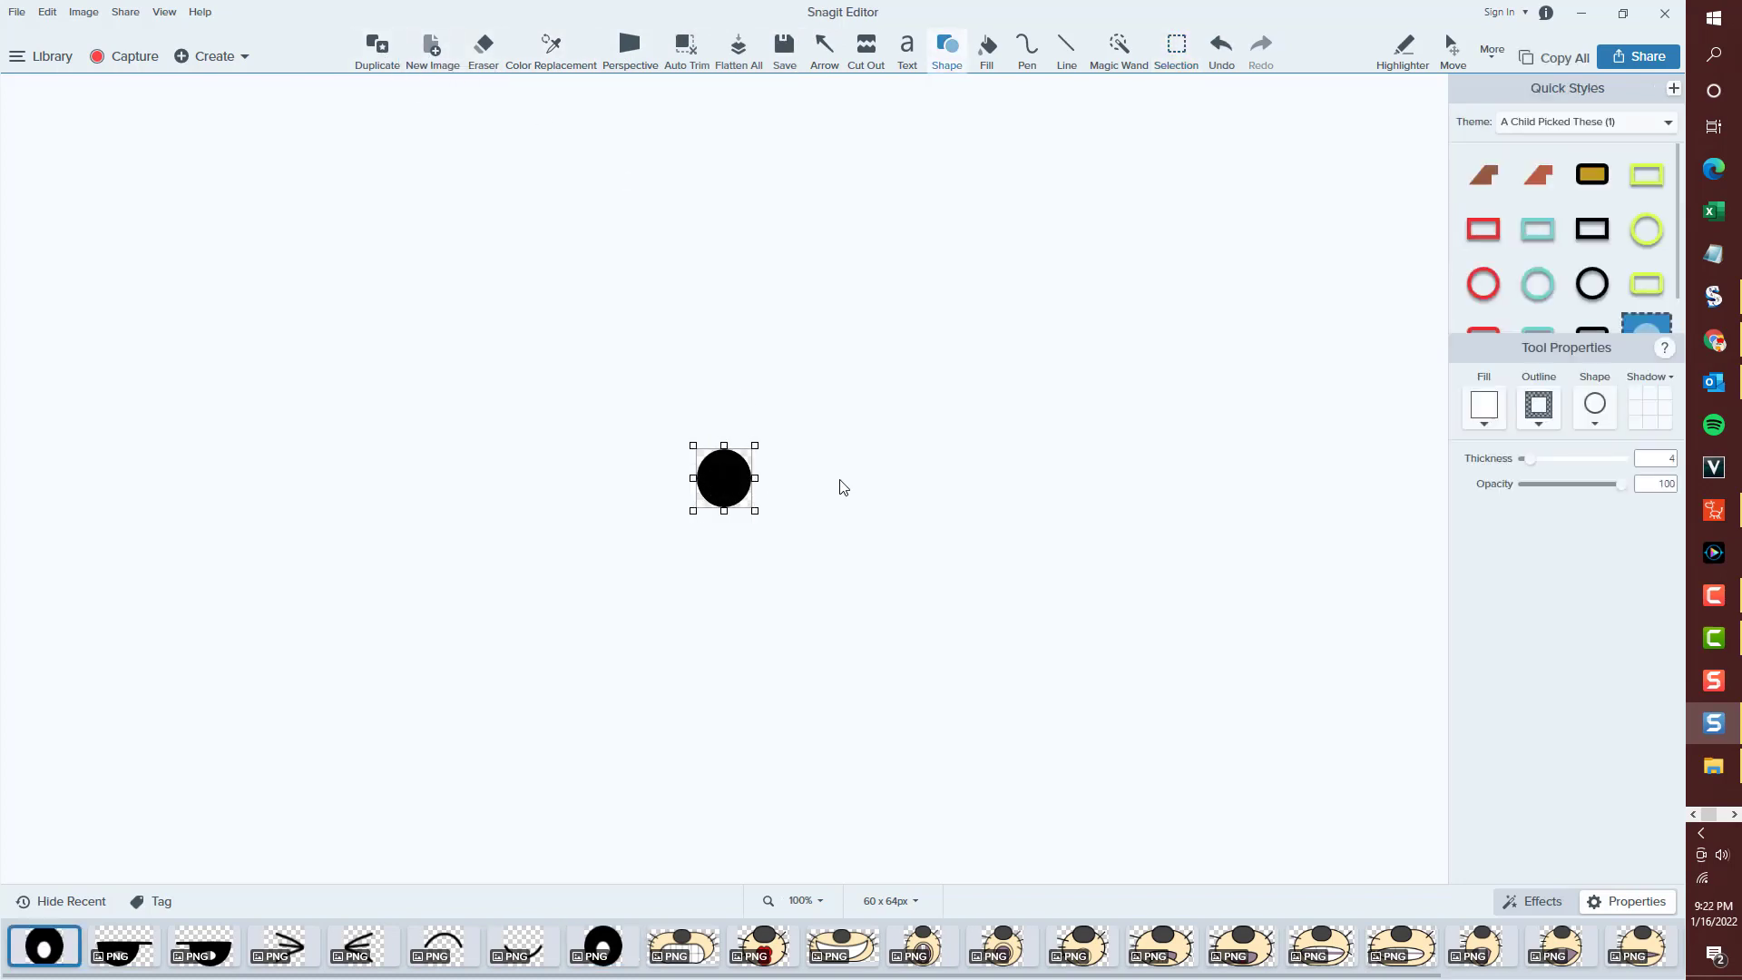
click(802, 901)
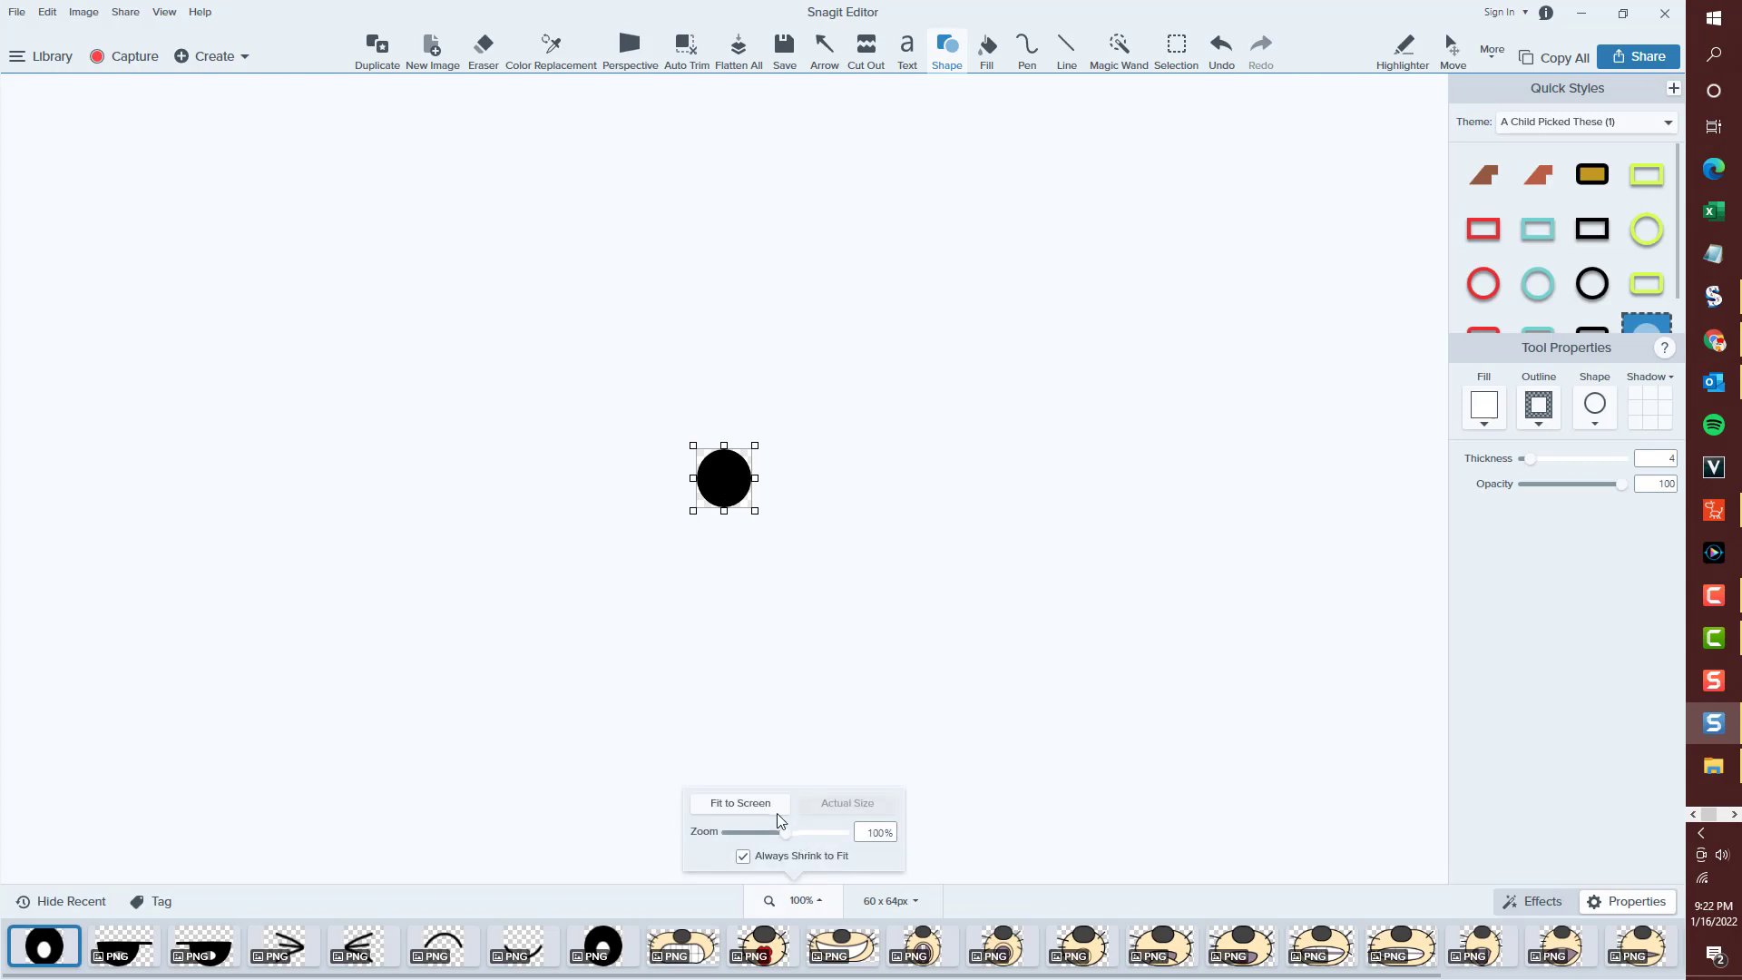
click(779, 816)
Paint a large freehand blob with the Pen at width 24 inside the black ellipse, recolour it white and nudge it towards the centre.
click(1067, 50)
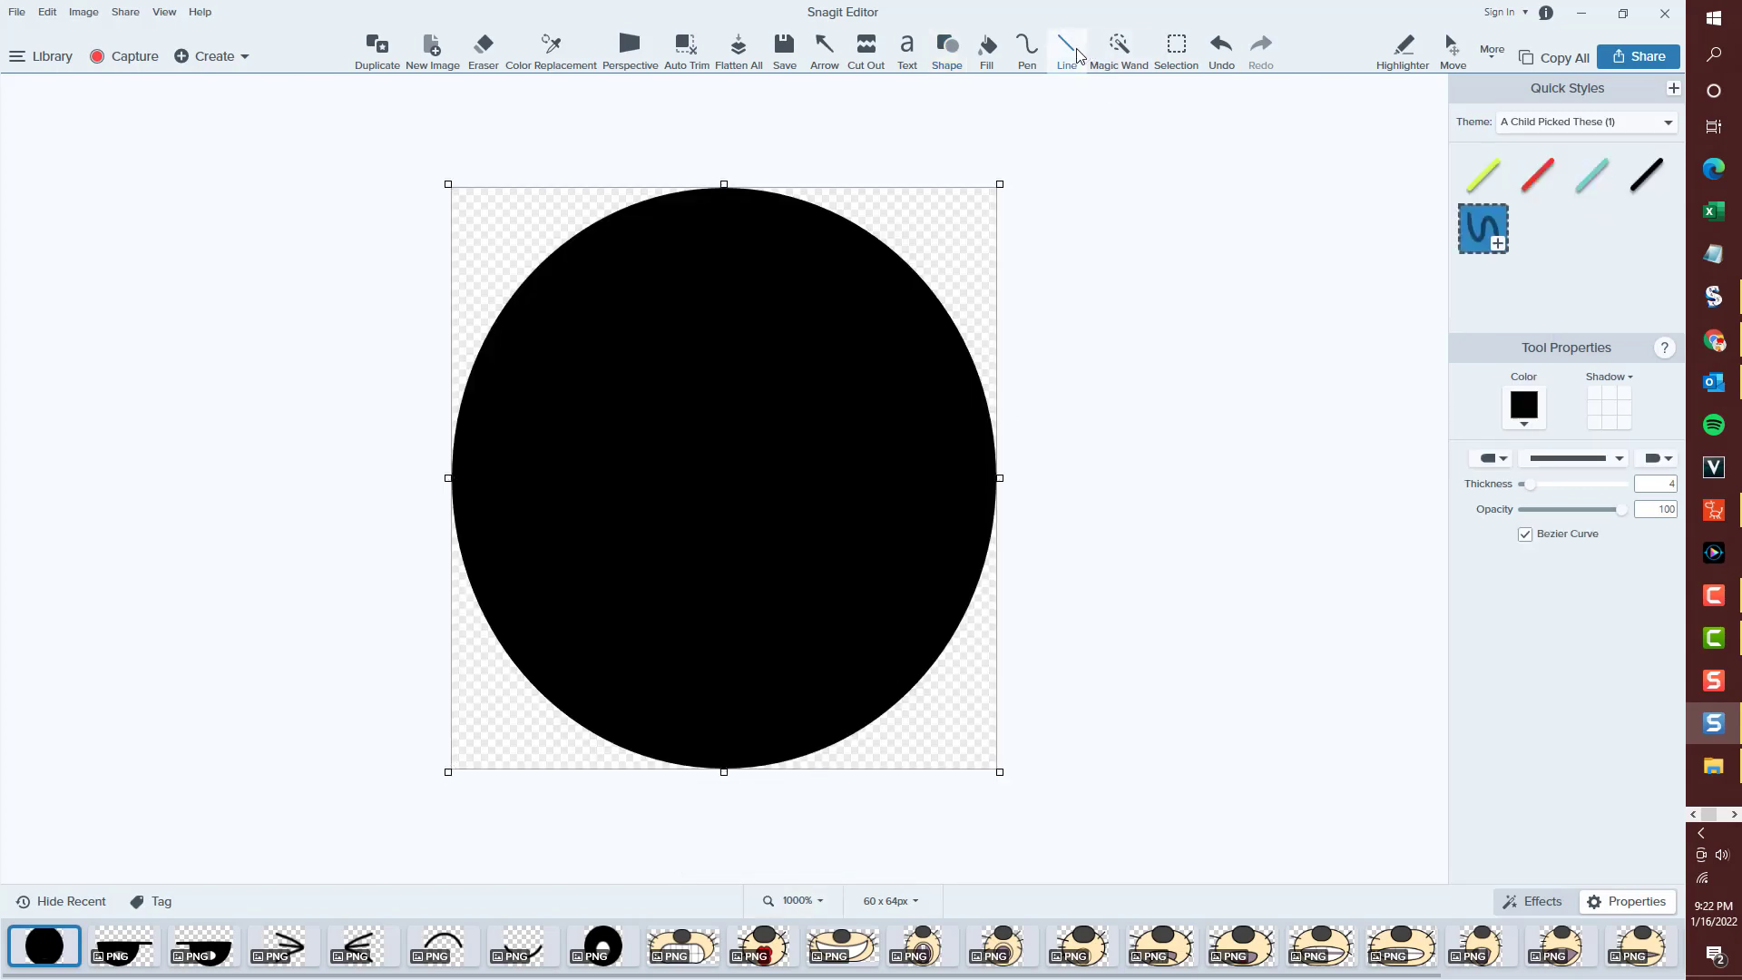
click(1027, 47)
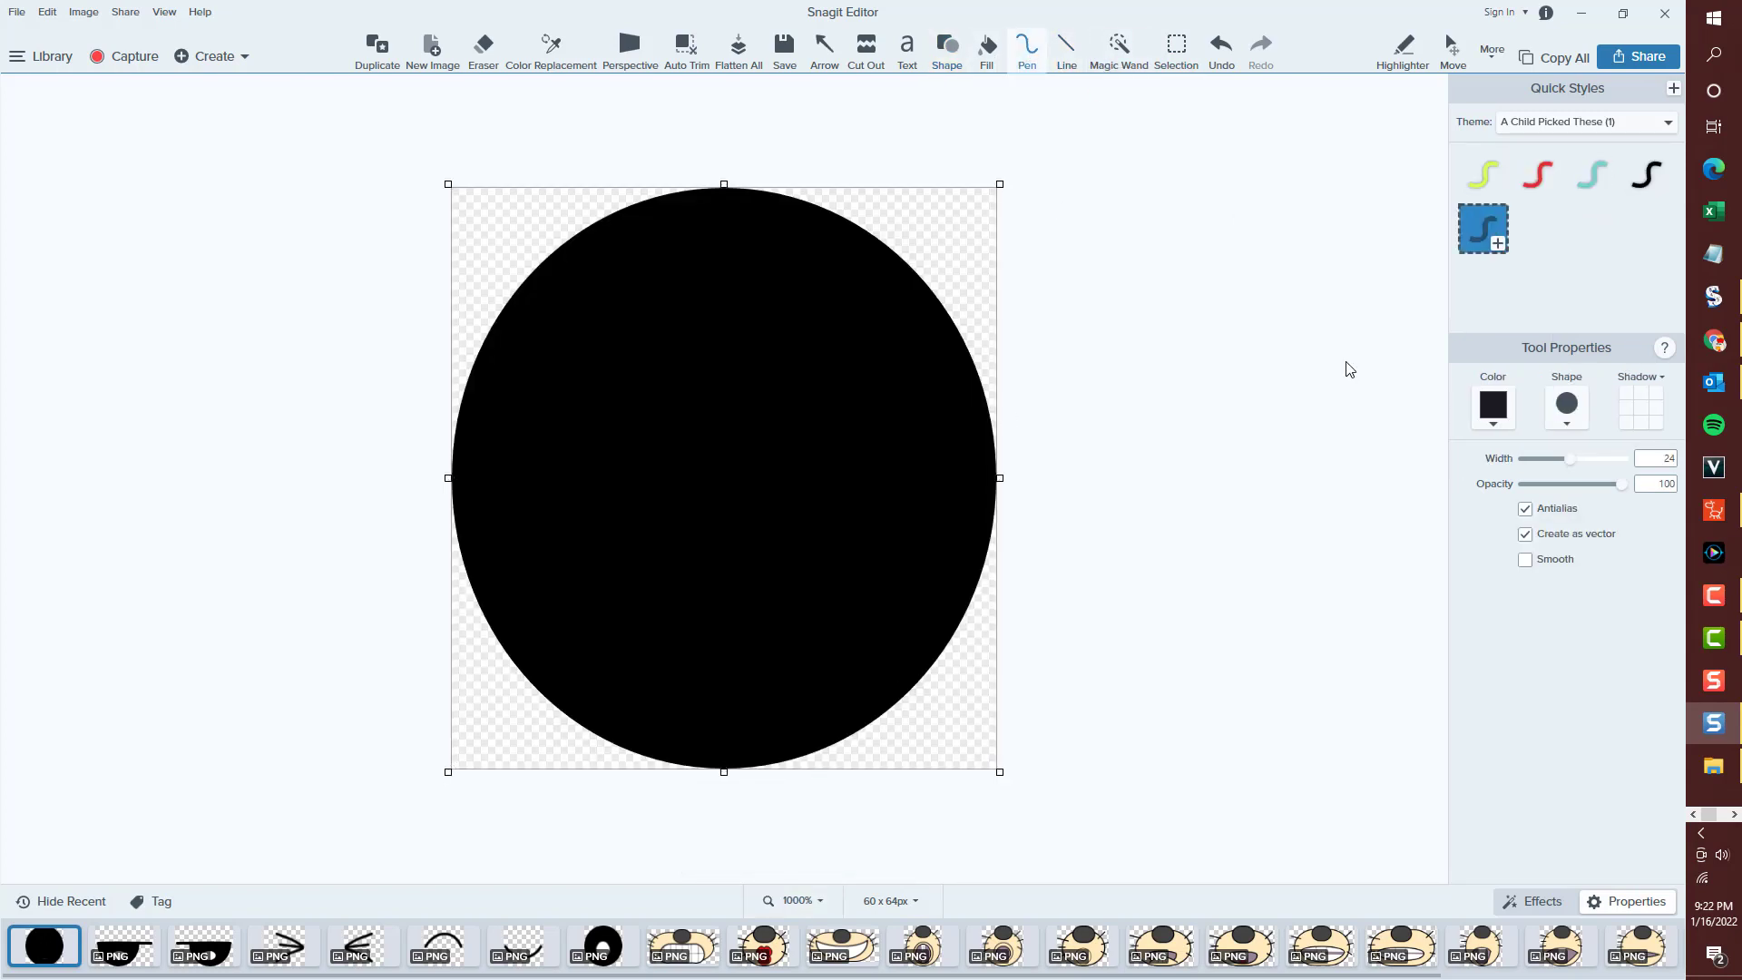
click(1492, 408)
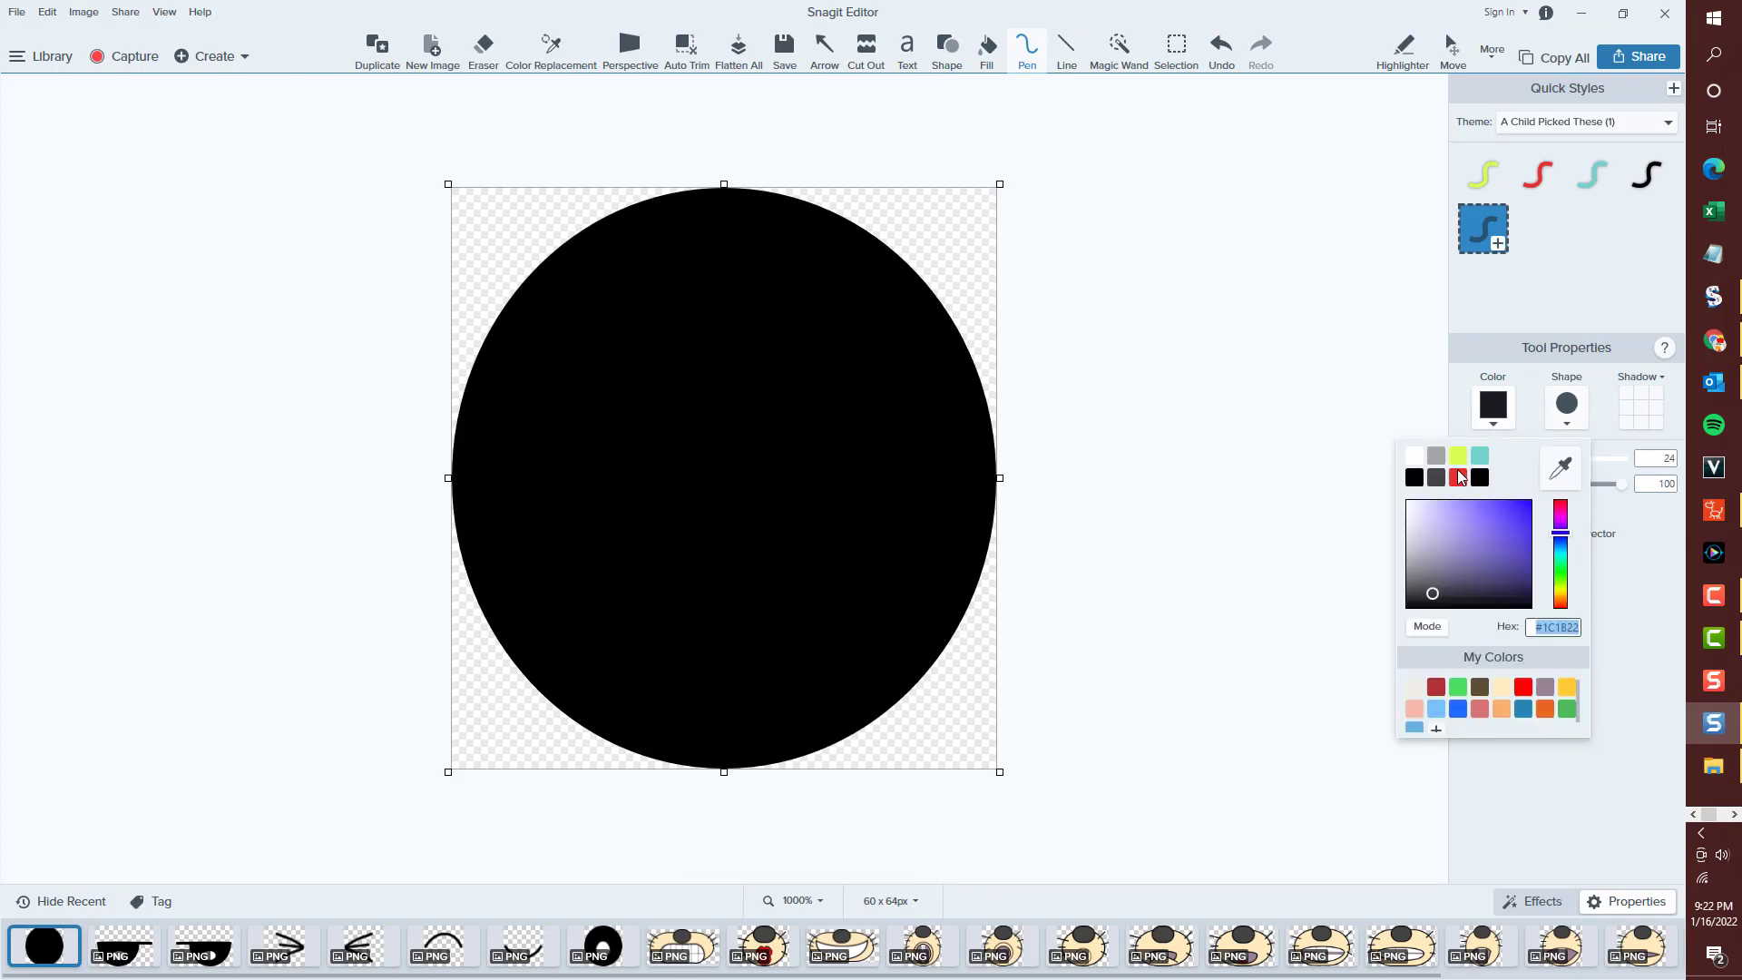
mouse_move(693, 367)
mouse_down()
mouse_move(625, 398)
mouse_move(673, 535)
mouse_move(776, 423)
mouse_move(725, 508)
mouse_move(789, 471)
mouse_up()
click(715, 503)
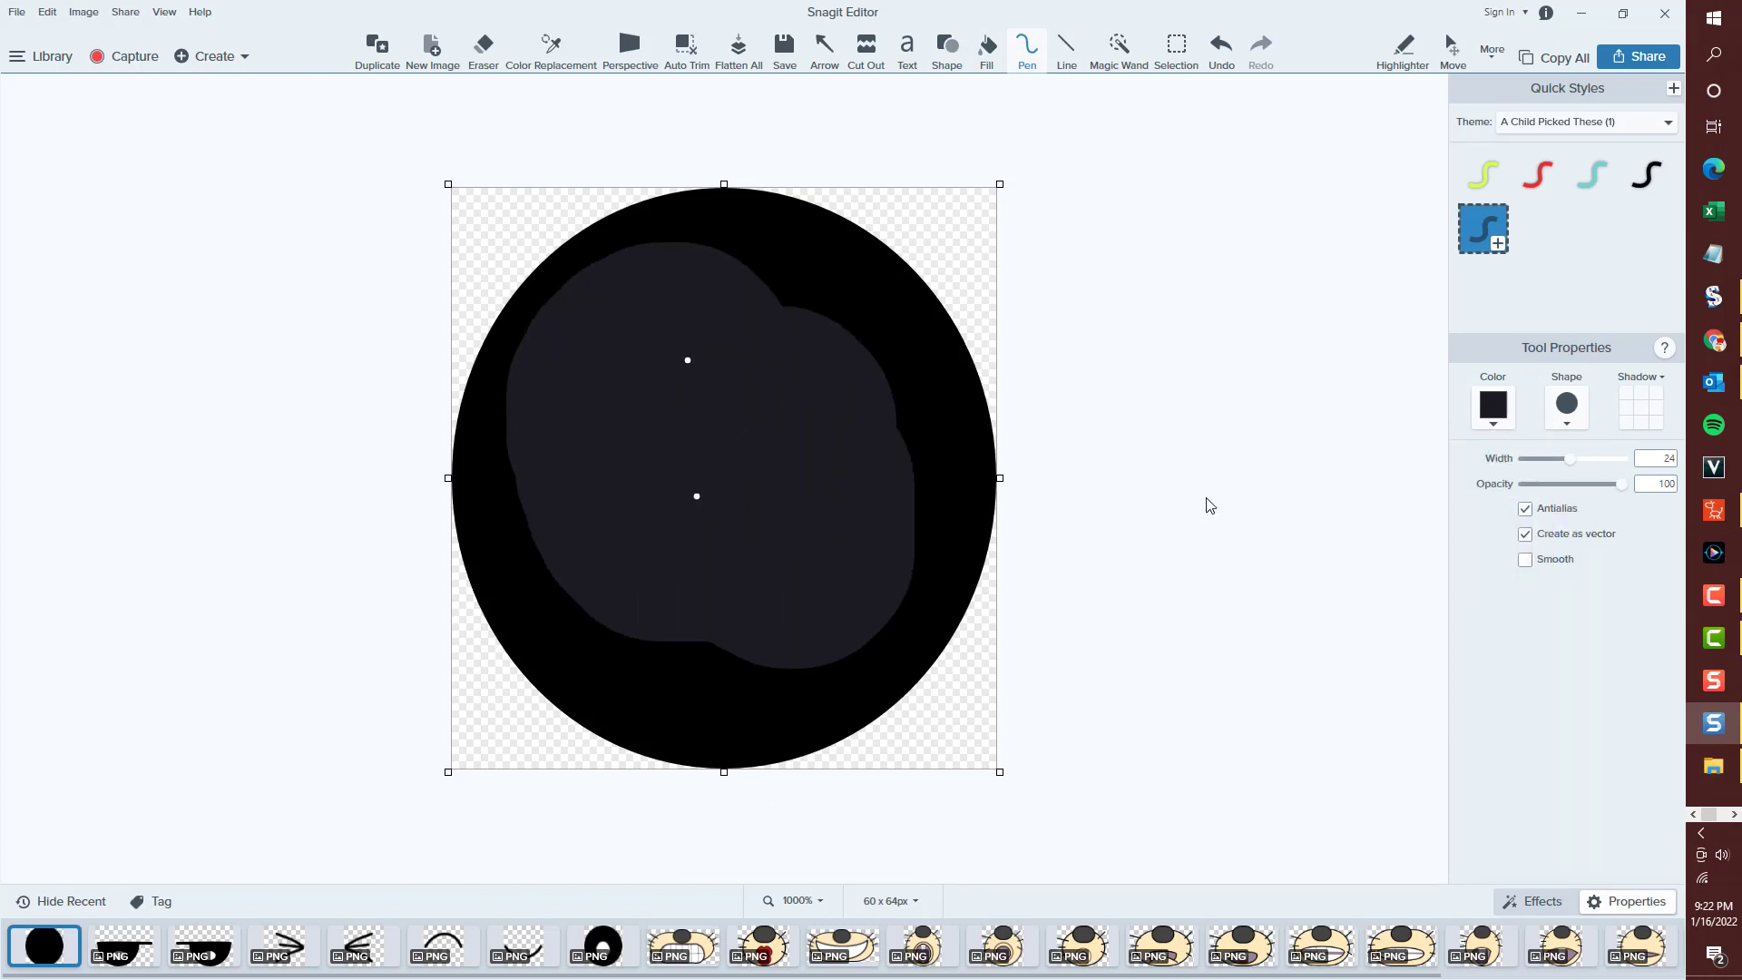
click(1493, 404)
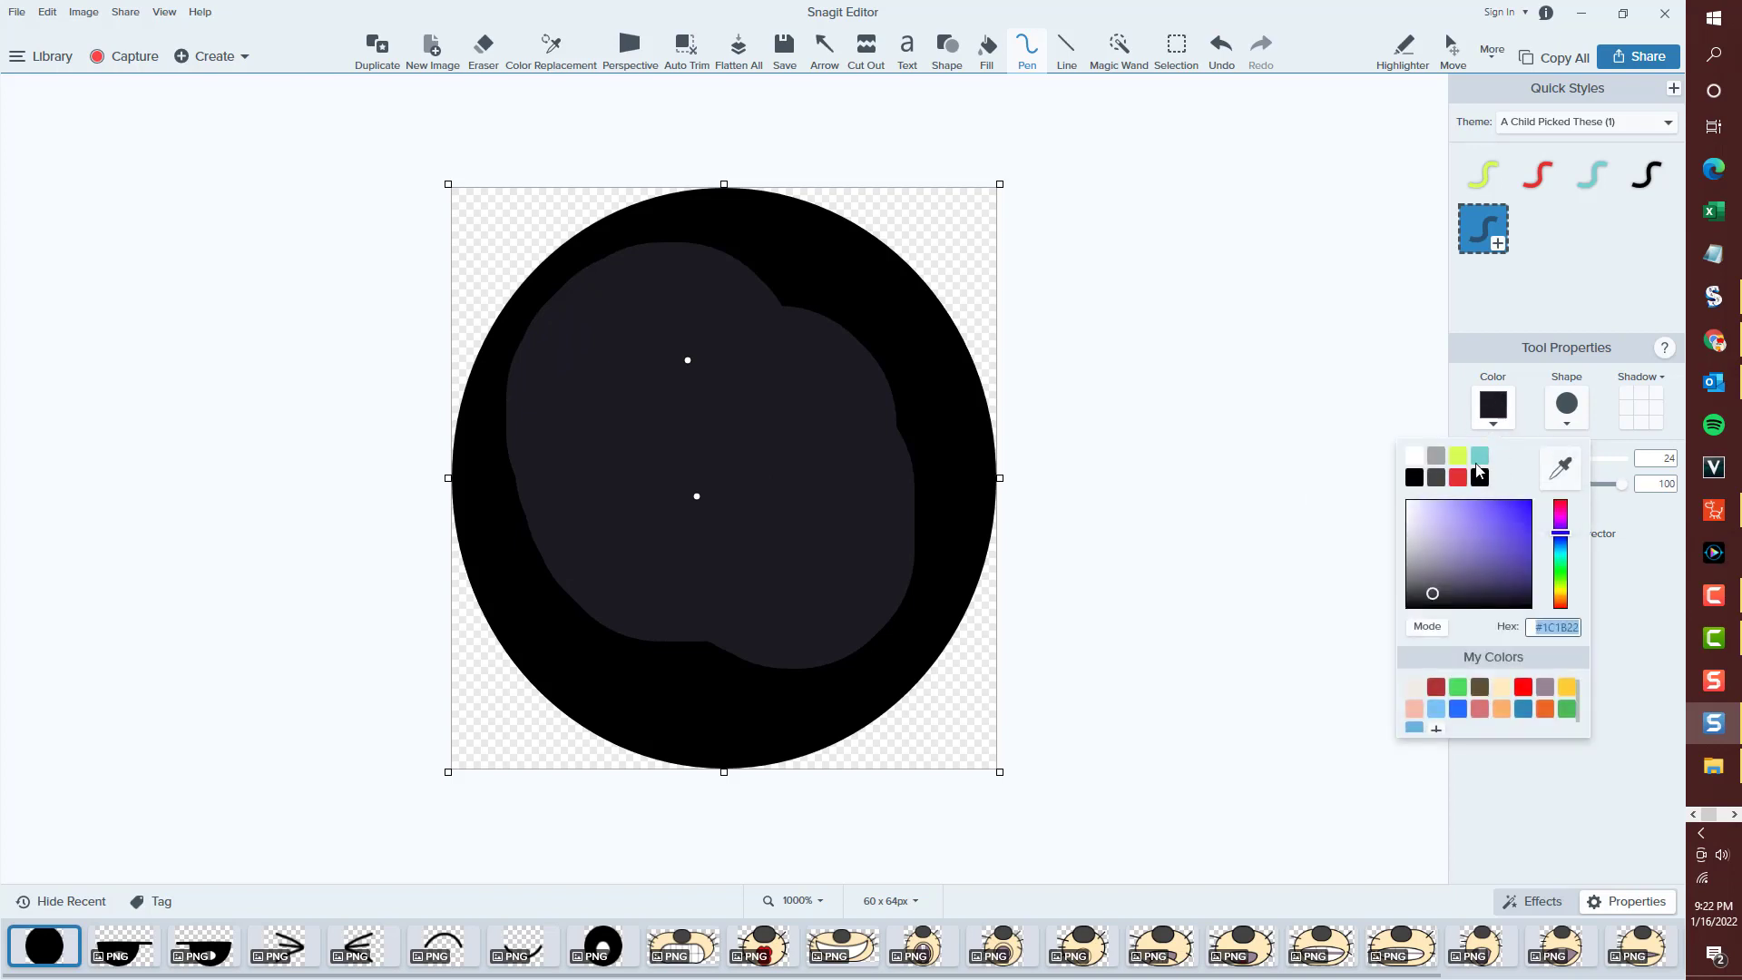
click(1414, 456)
drag(752, 381, 761, 400)
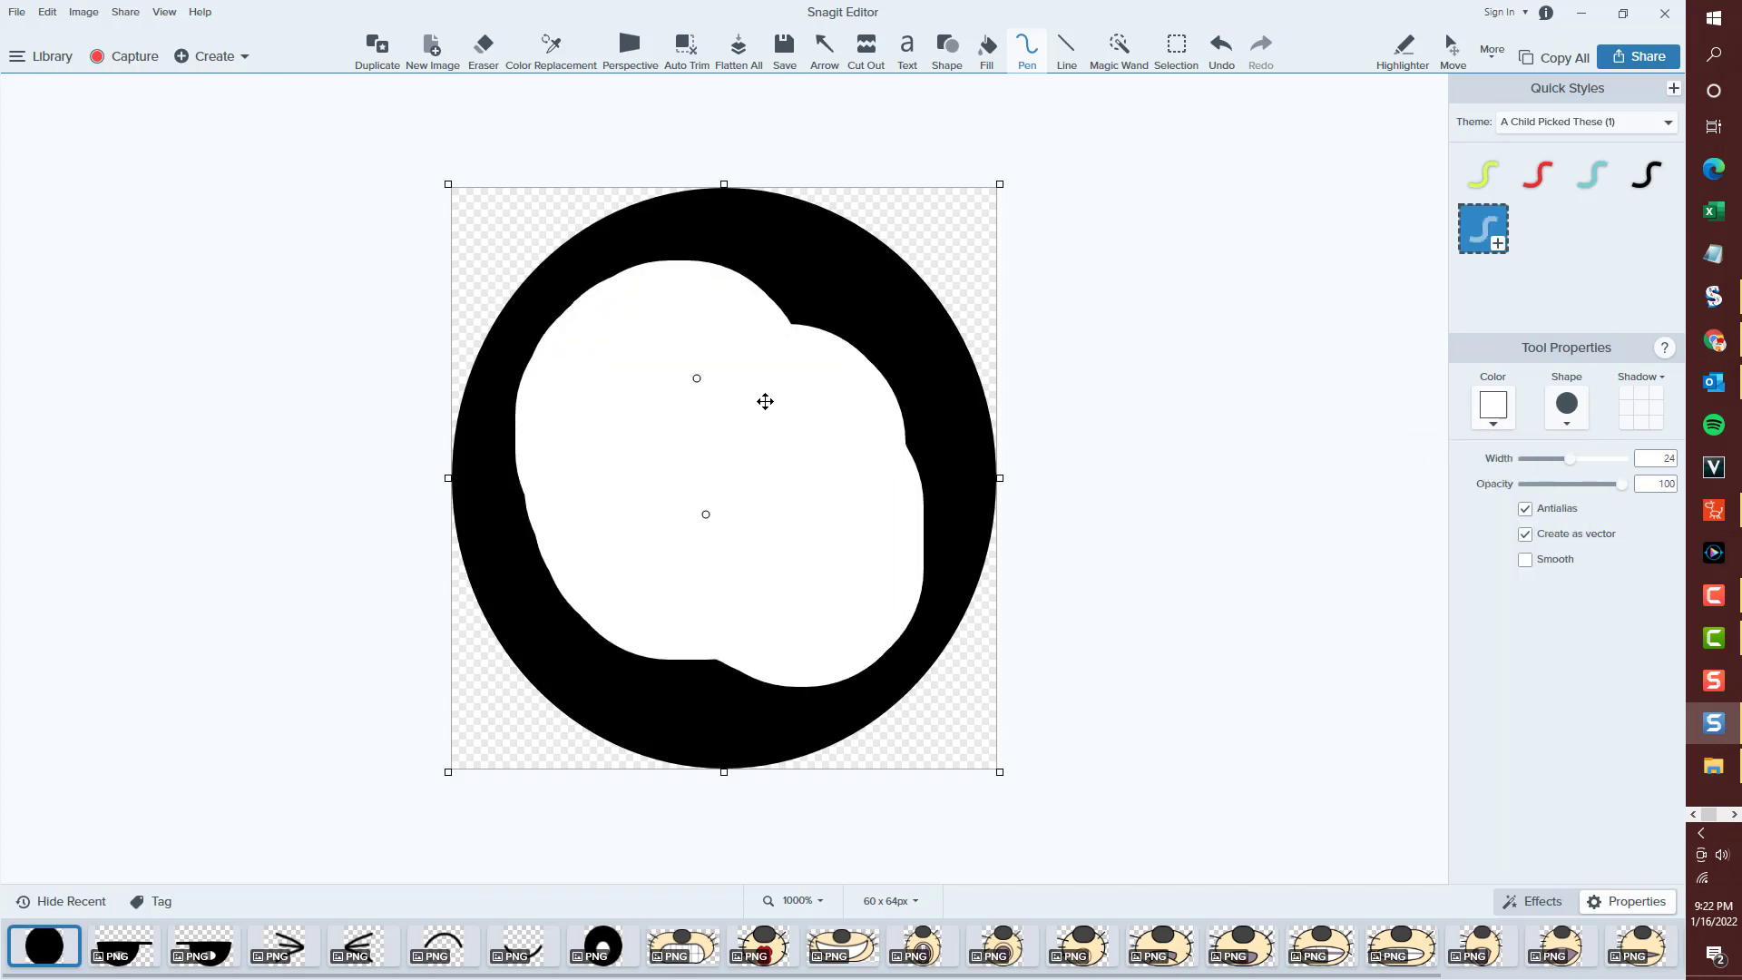
Save the white-centred eye as the PNG "Iris Change" in the Eye folder.
click(782, 59)
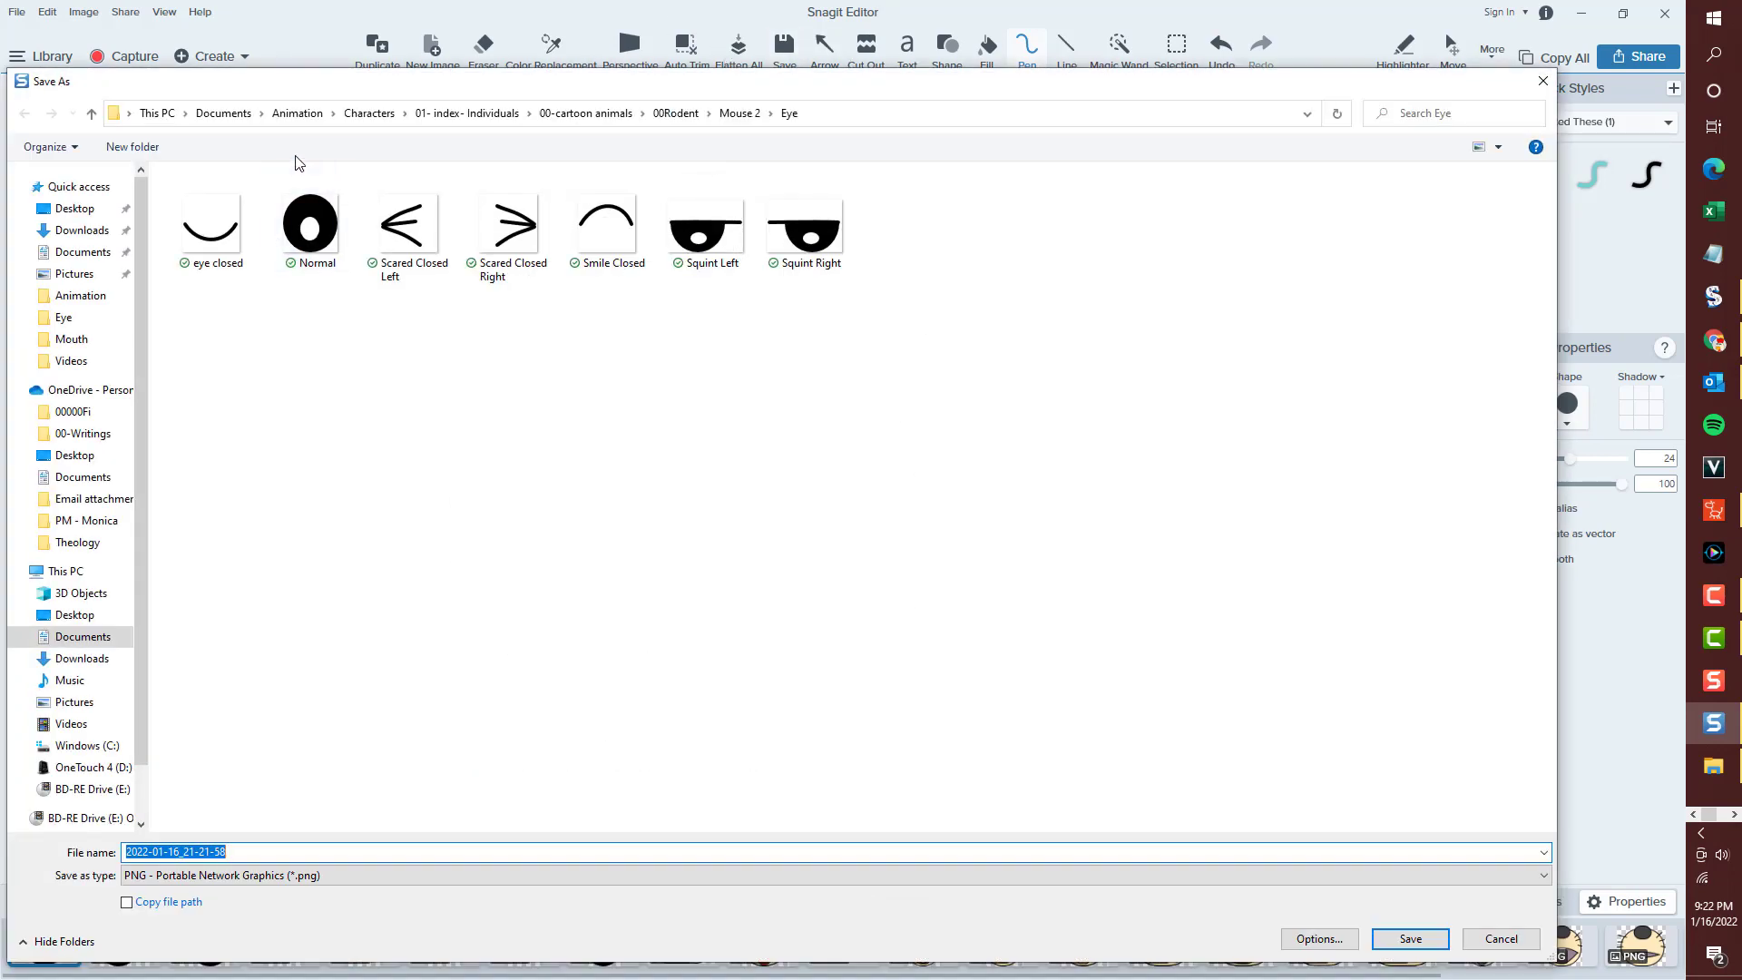
key(BackSpace)
text(Iris Change)
key(Return)
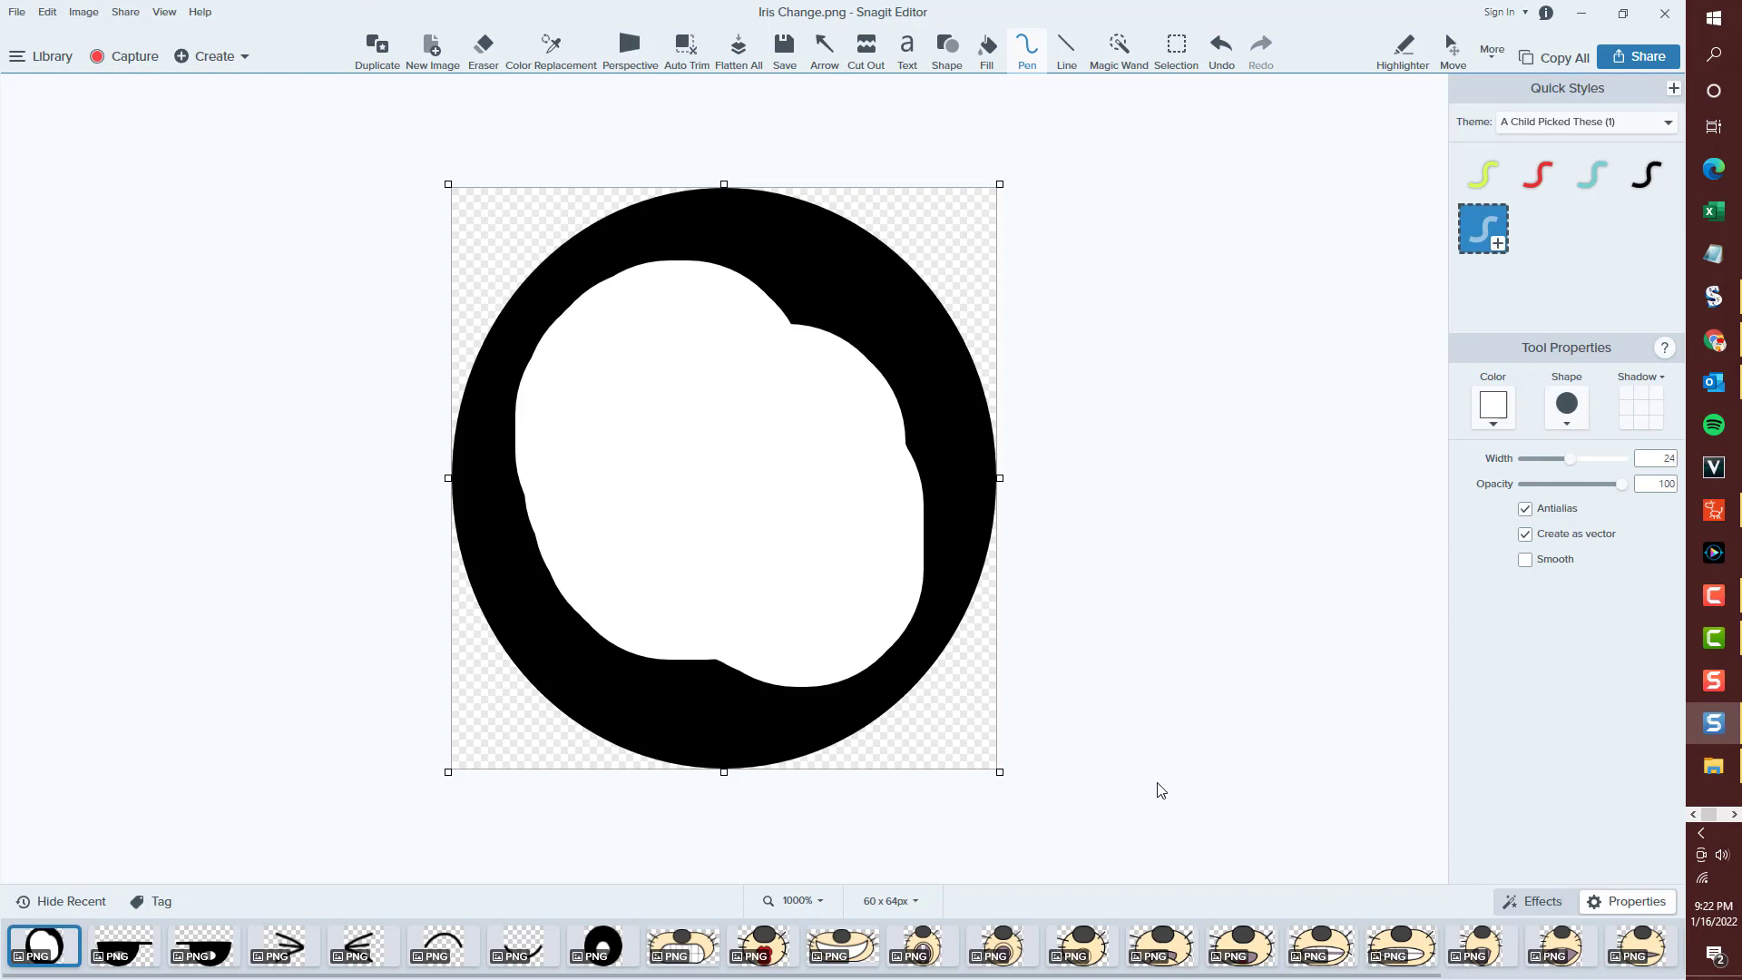
Switch to Cartoon Animator and replace the left eye's Normal and SmileClose sprites with the "Normal" and "Smile Closed" images.
key(alt+Tab)
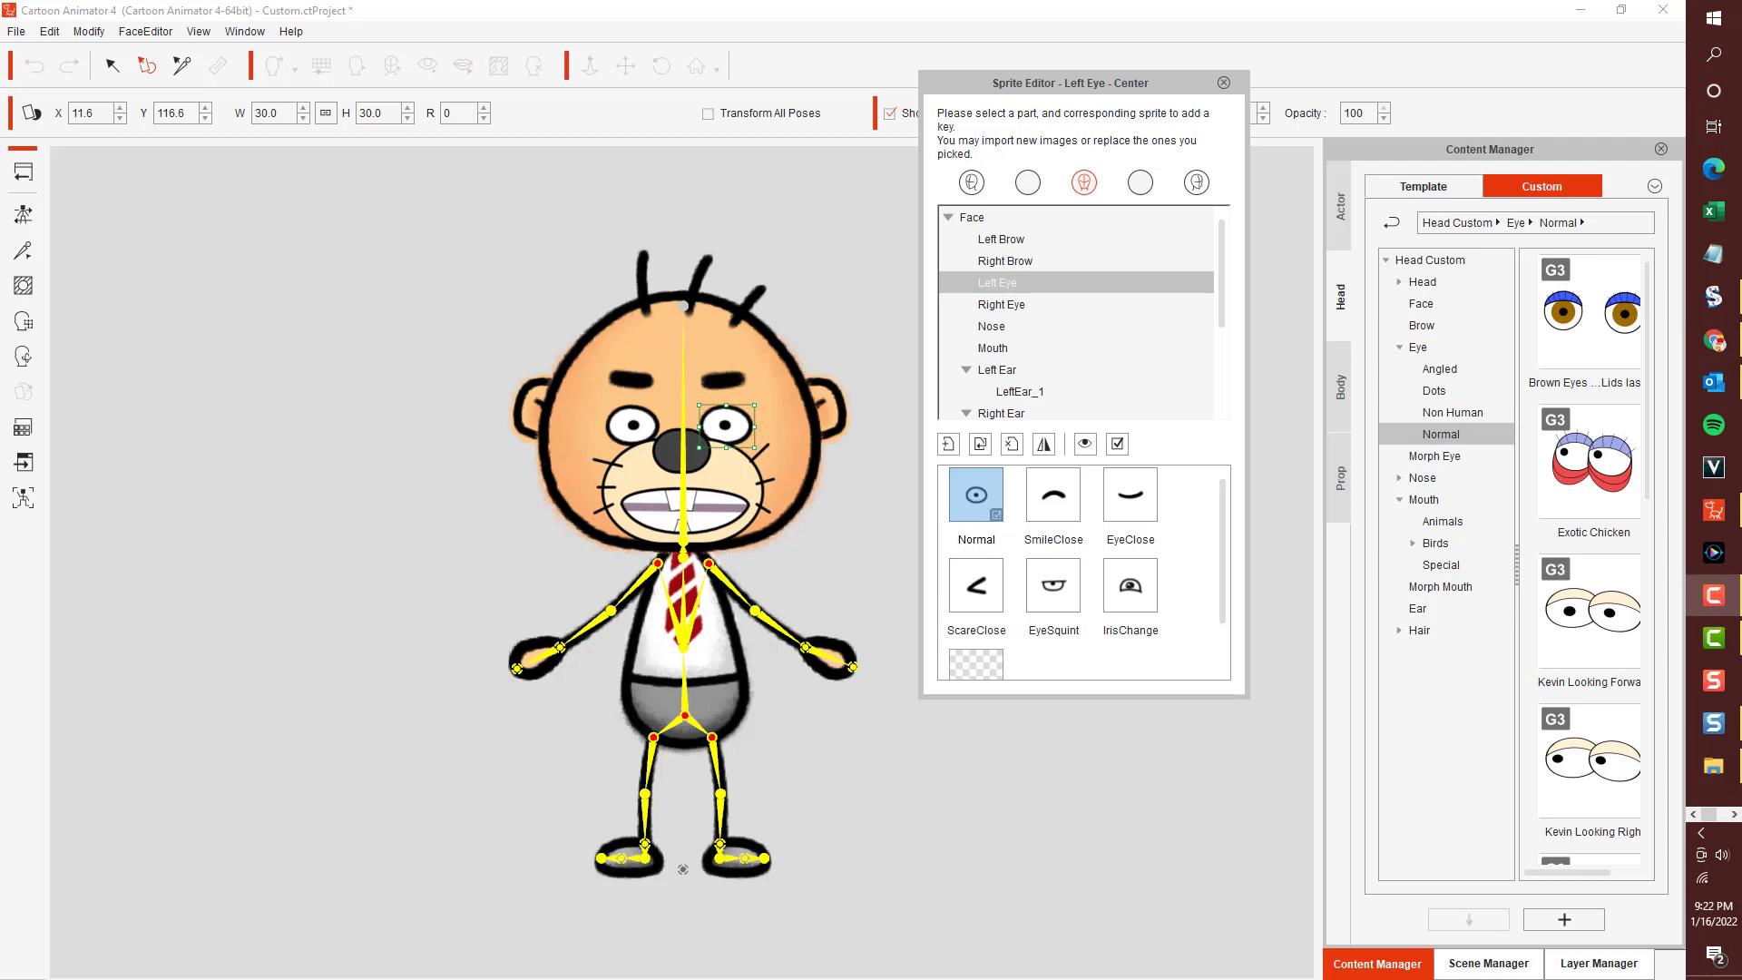
double_click(976, 495)
click(807, 128)
double_click(558, 201)
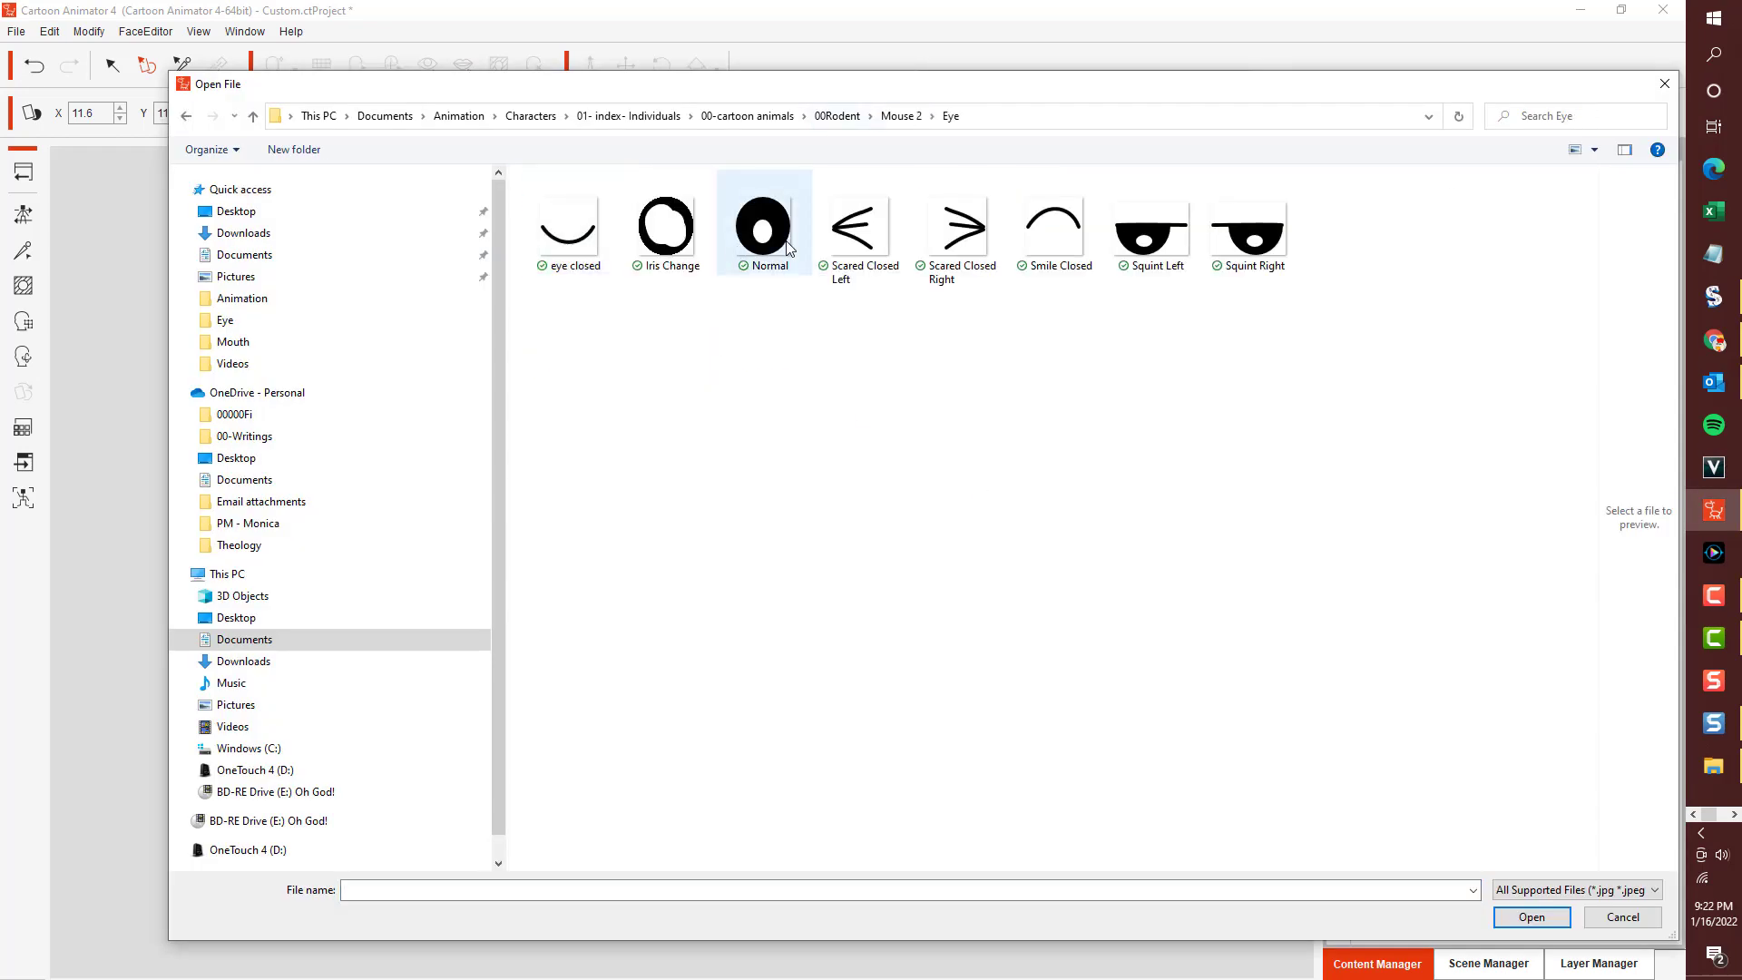
double_click(785, 241)
double_click(1038, 515)
double_click(1050, 227)
Replace the left eye's EyeClose sprite with "eye closed" and its ScareClose sprite with "Scared Closed Left".
click(1131, 494)
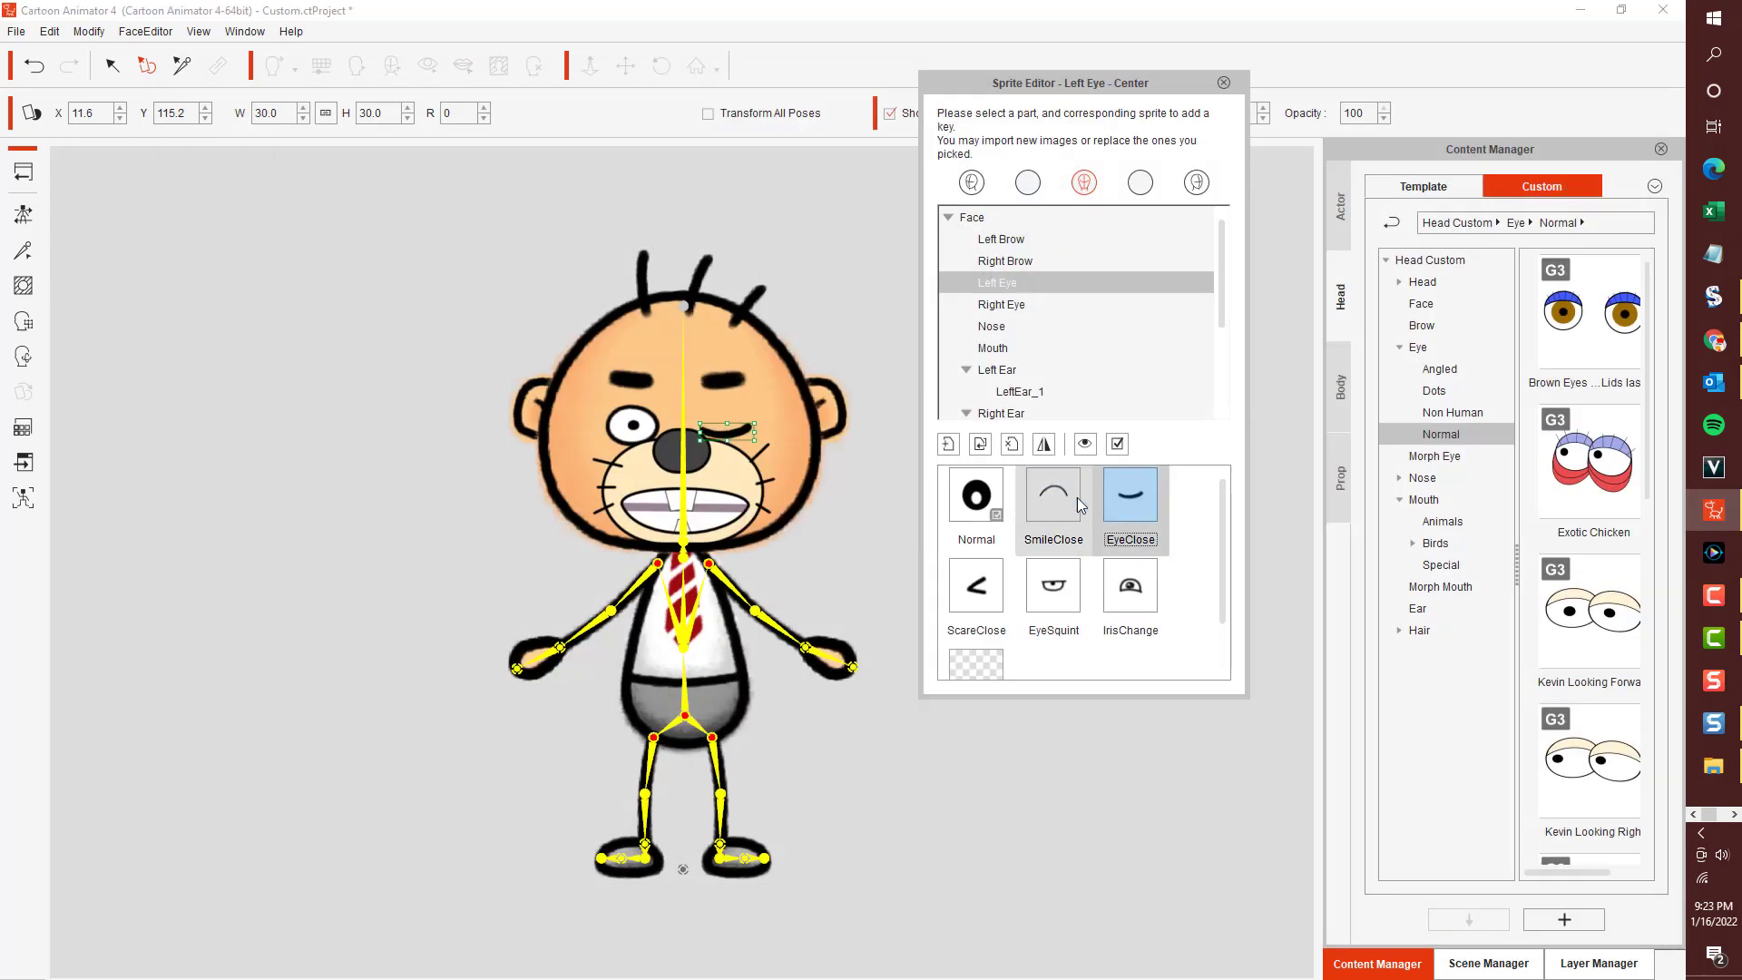
click(980, 444)
double_click(572, 226)
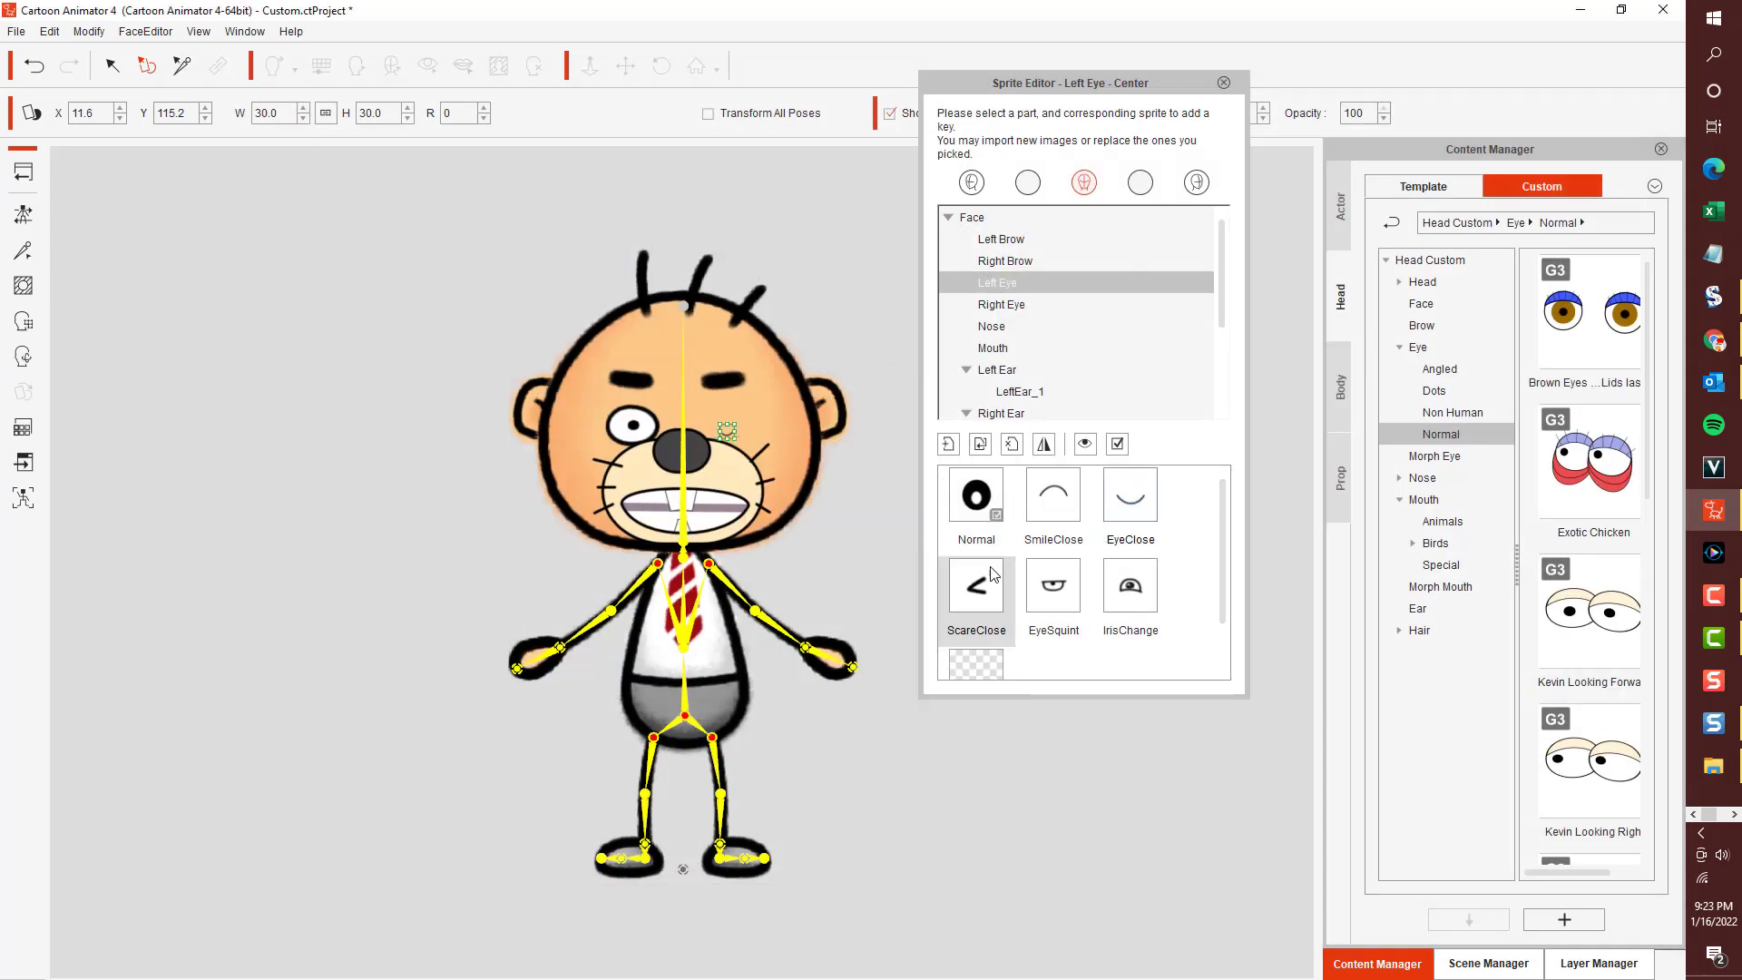
click(976, 585)
click(980, 444)
double_click(864, 231)
Replace the left eye's EyeSquint sprite with "Squint Left" and its IrisChange sprite with "Iris Change".
double_click(1054, 585)
double_click(1152, 232)
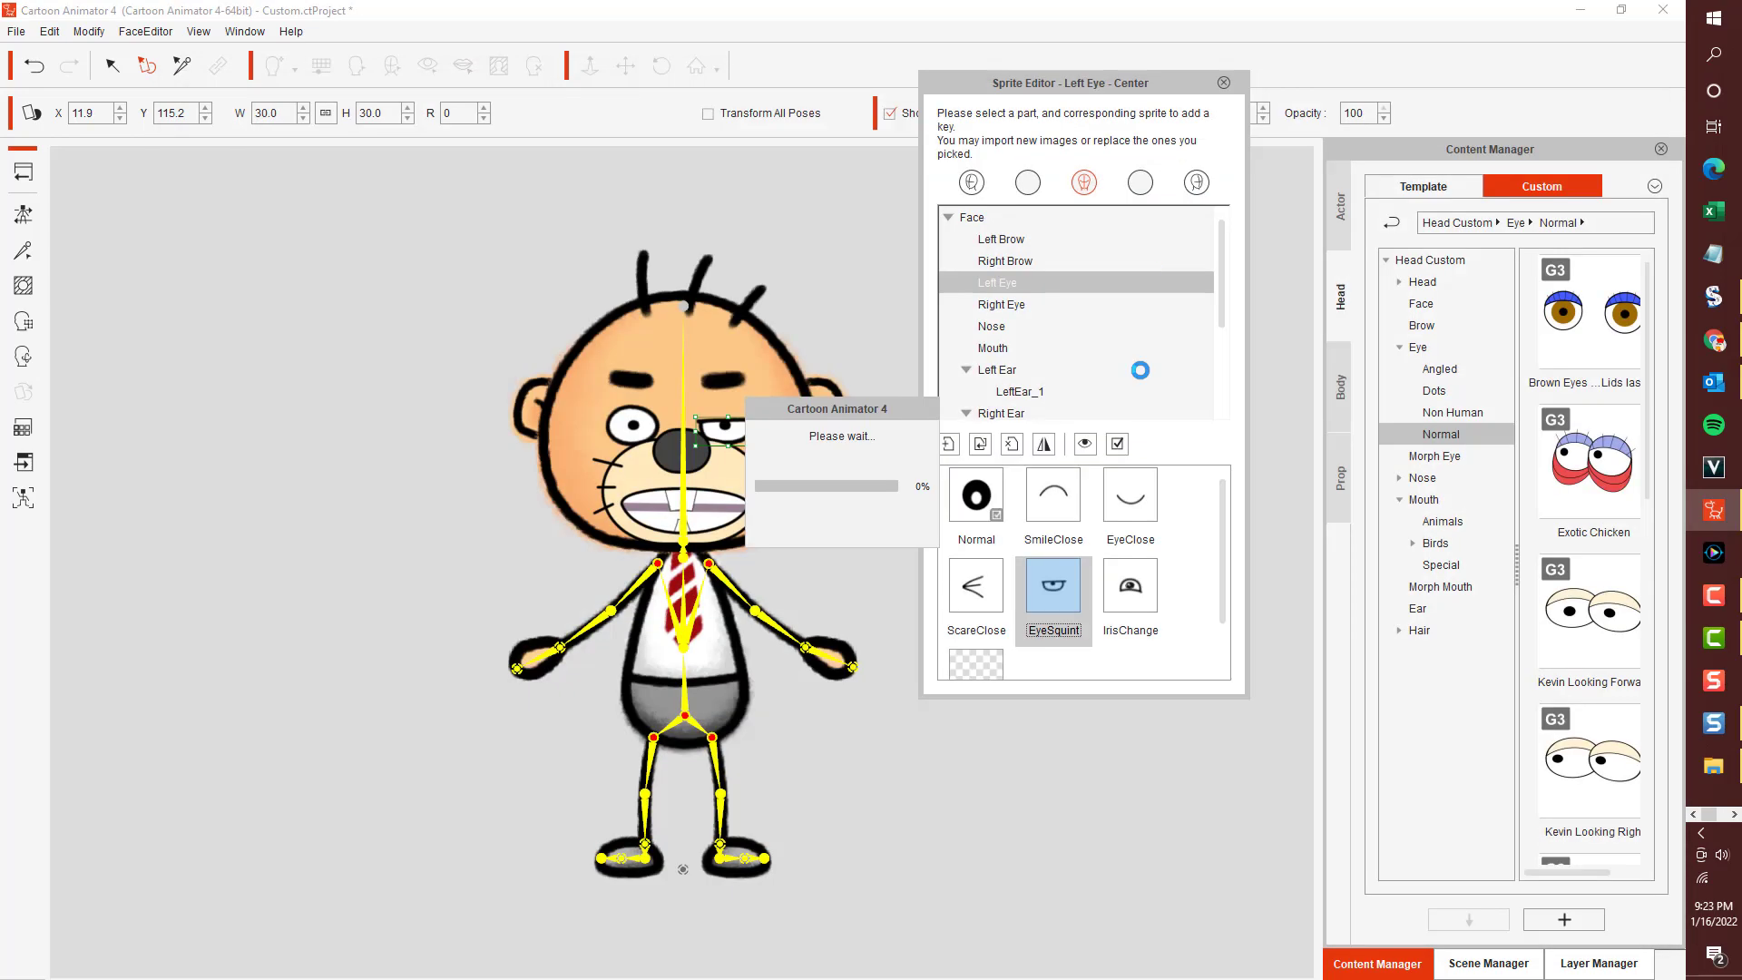
click(1123, 599)
double_click(1123, 599)
double_click(665, 232)
Select the right eye and replace its Normal and SmileClose sprites with the "Normal" and "Smile Closed" images.
click(633, 425)
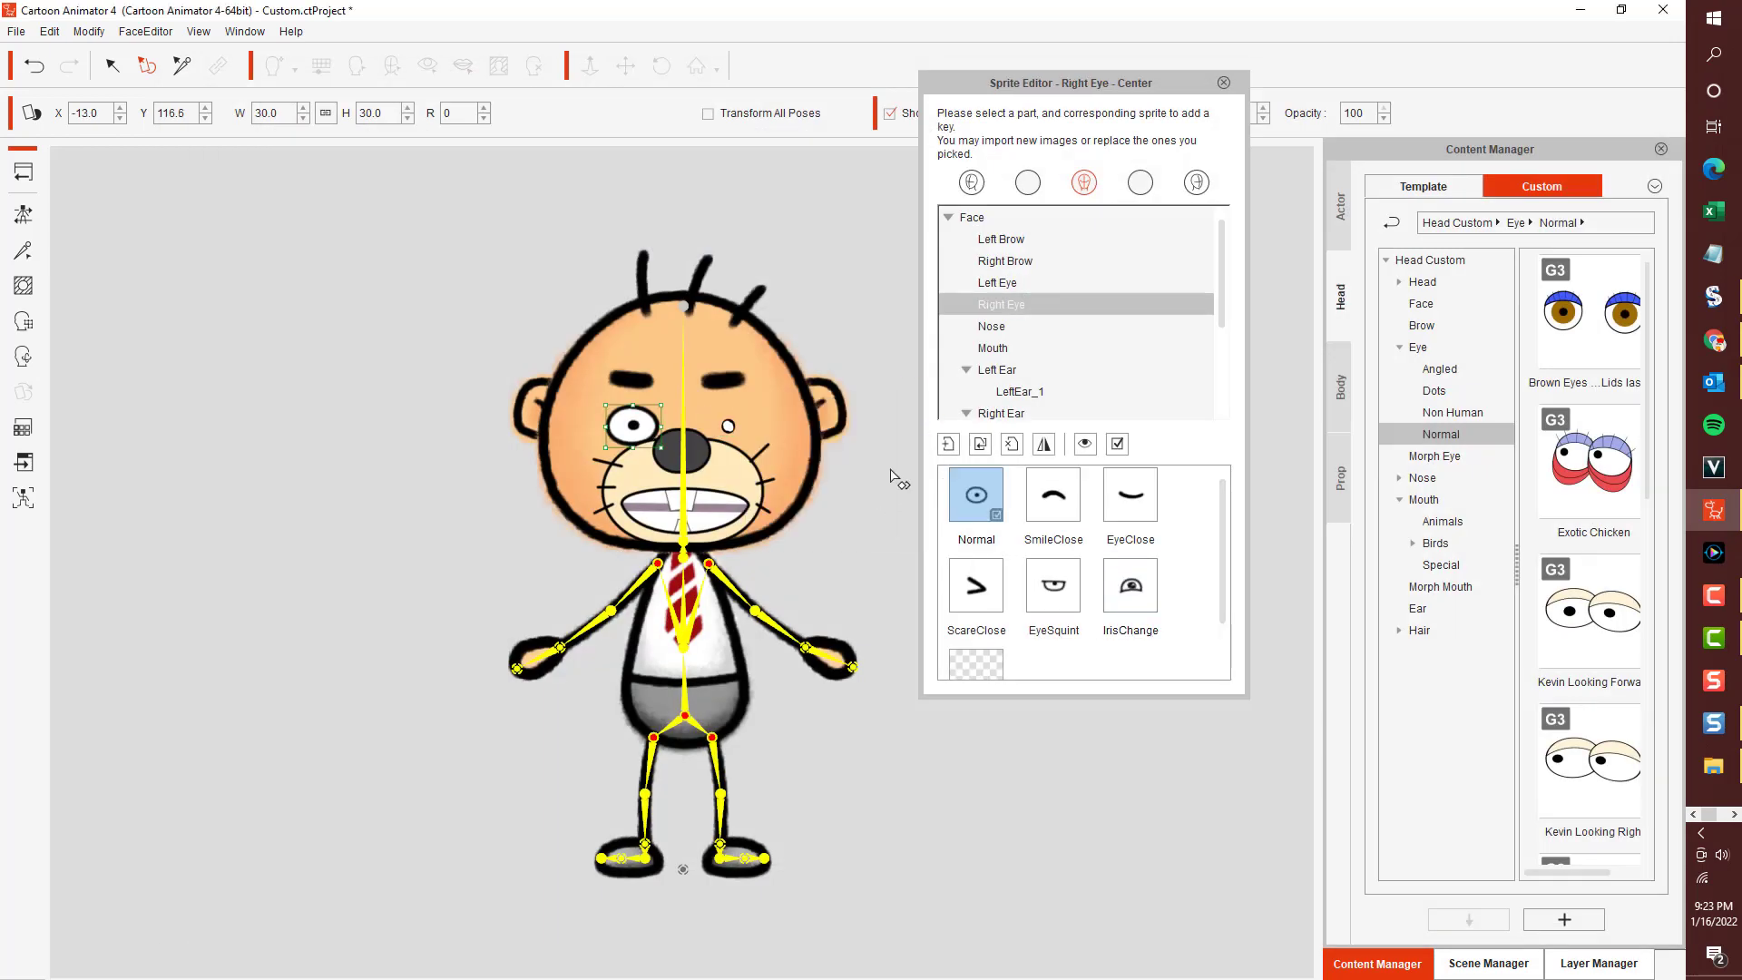
double_click(976, 494)
double_click(771, 235)
click(1053, 494)
click(980, 444)
double_click(1050, 231)
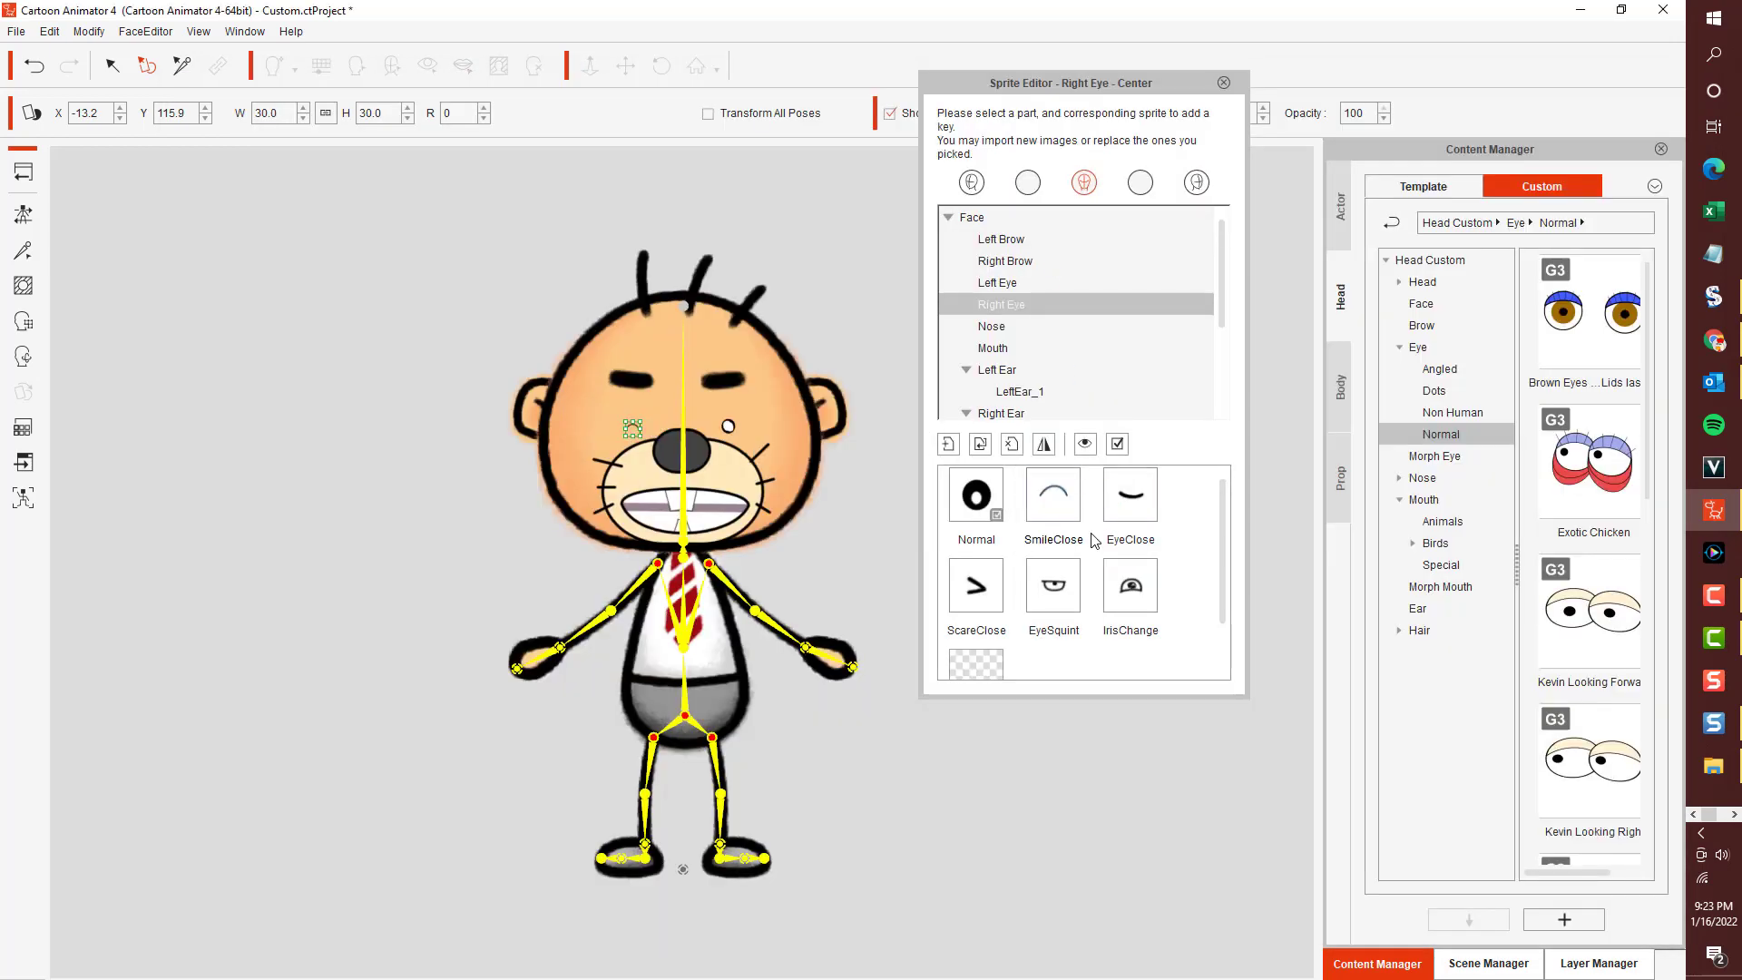
Replace the right eye's EyeClose sprite with "eye closed" and its ScareClose sprite with "Scared Closed Right".
click(1131, 494)
click(980, 443)
double_click(567, 231)
click(976, 585)
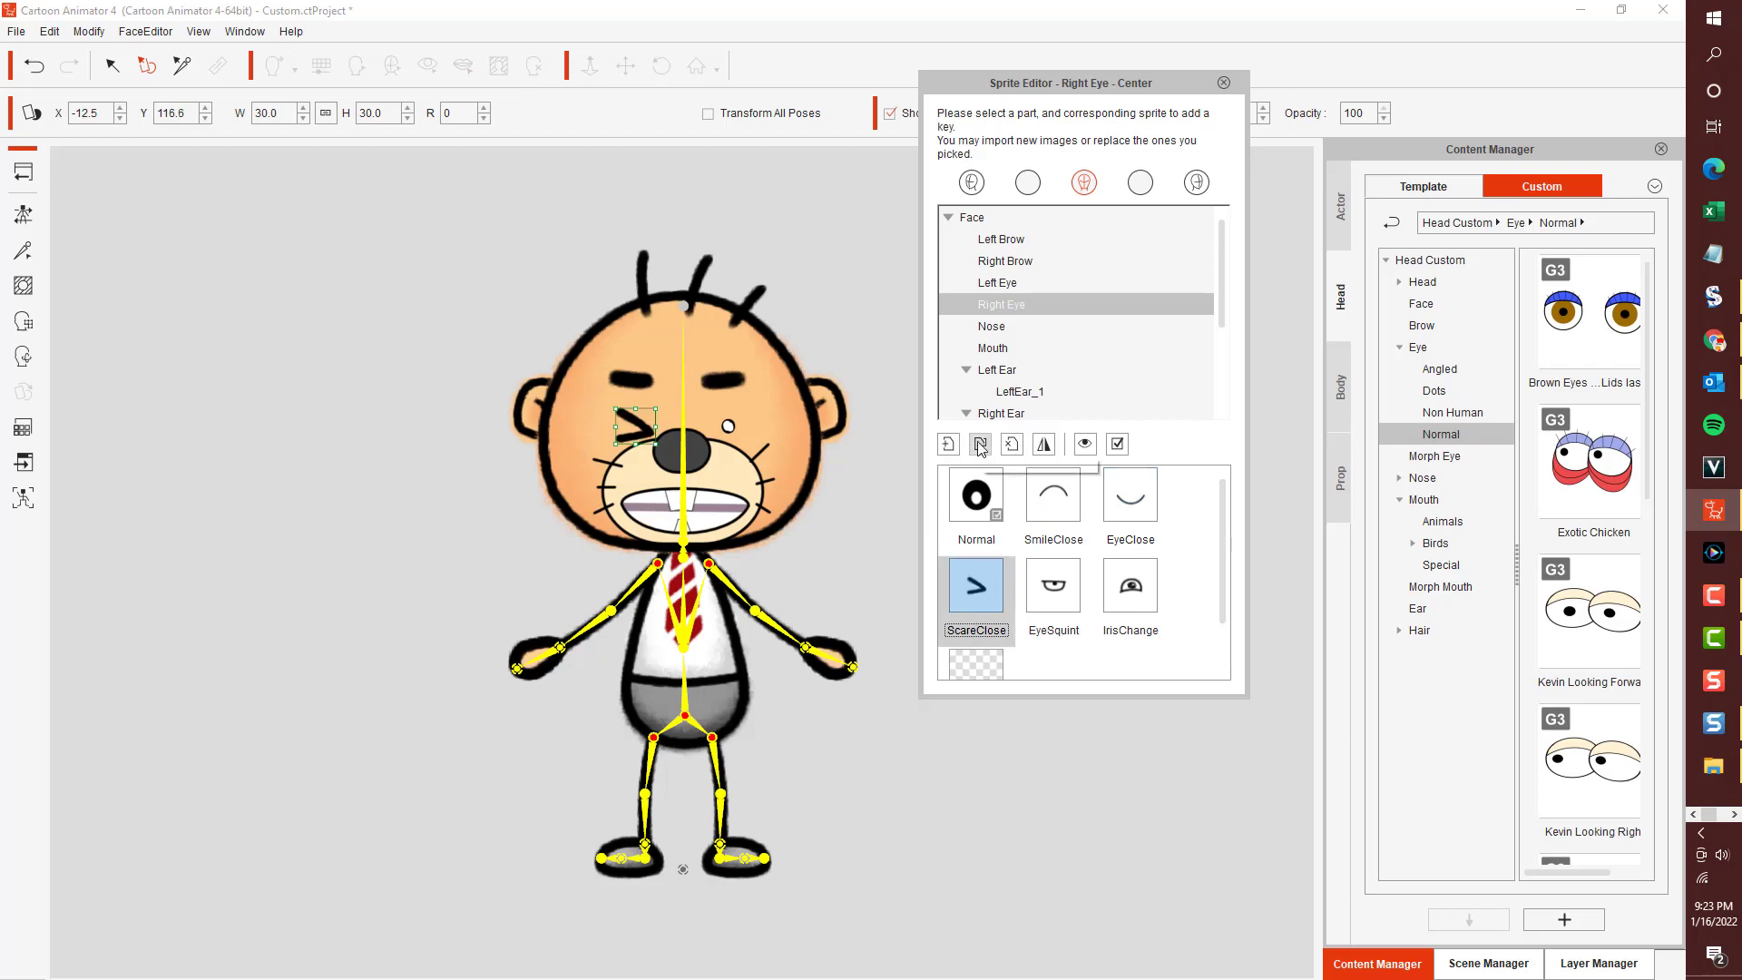
click(979, 443)
double_click(963, 232)
Replace the right eye's EyeSquint sprite with "Squint Right" and its IrisChange sprite with "Iris Change", and close the sprite editor.
click(1053, 585)
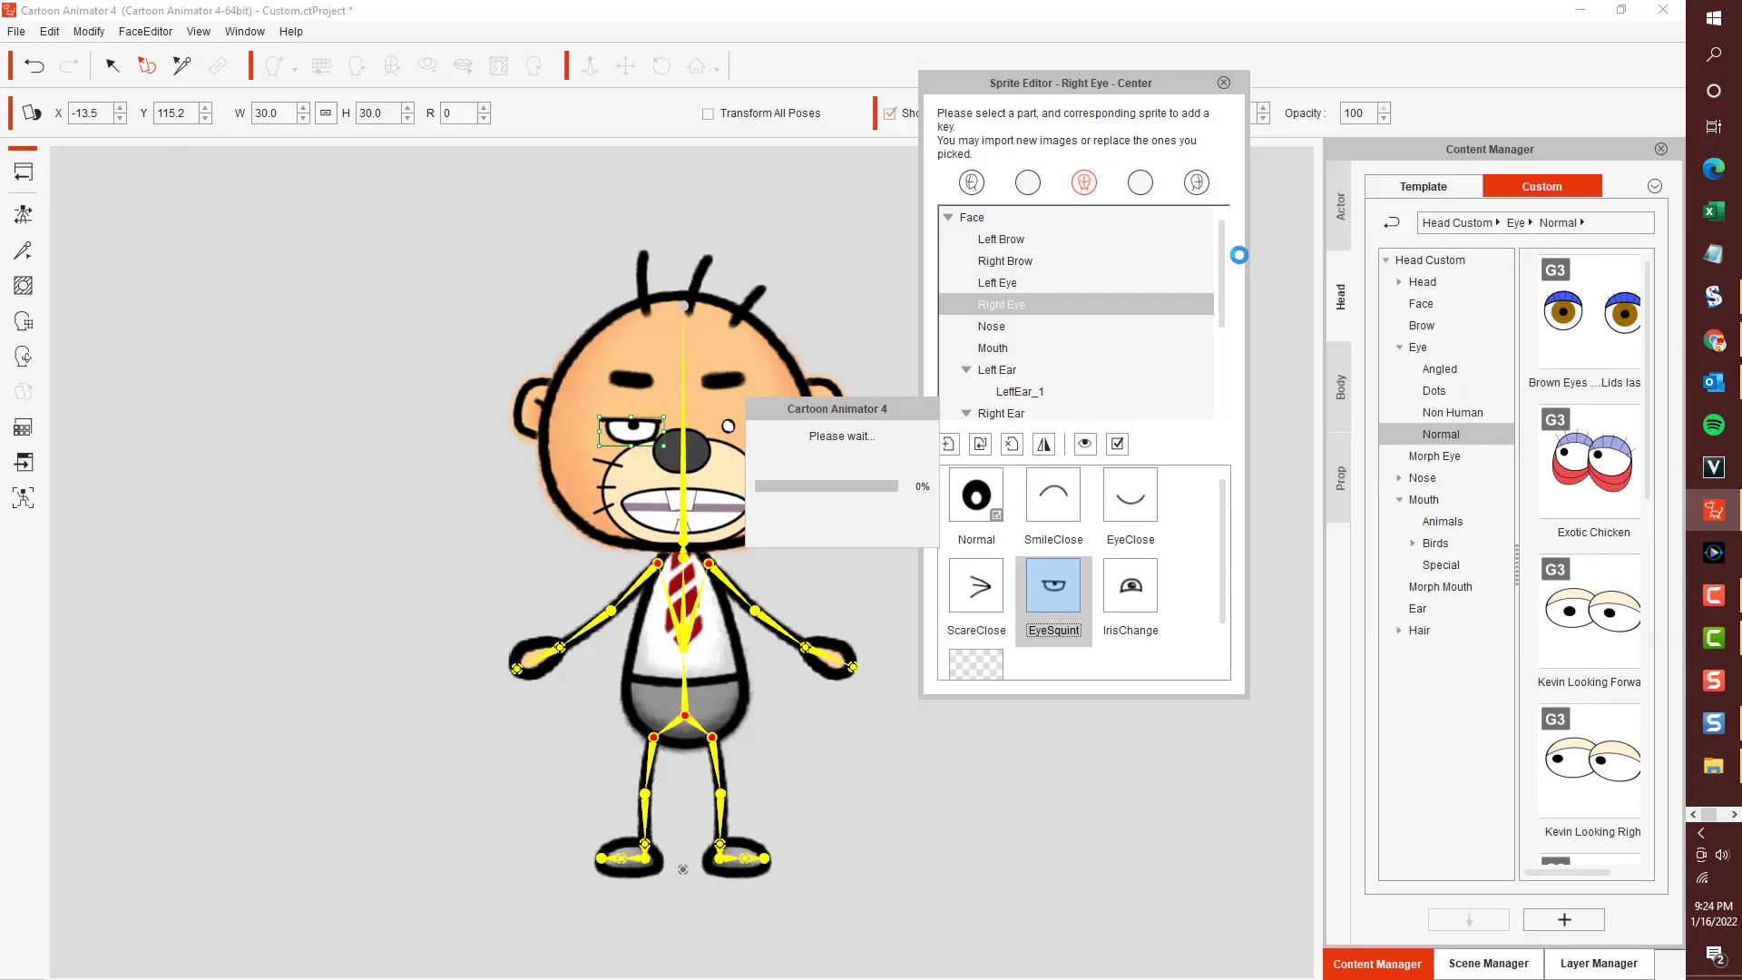
click(980, 444)
double_click(963, 231)
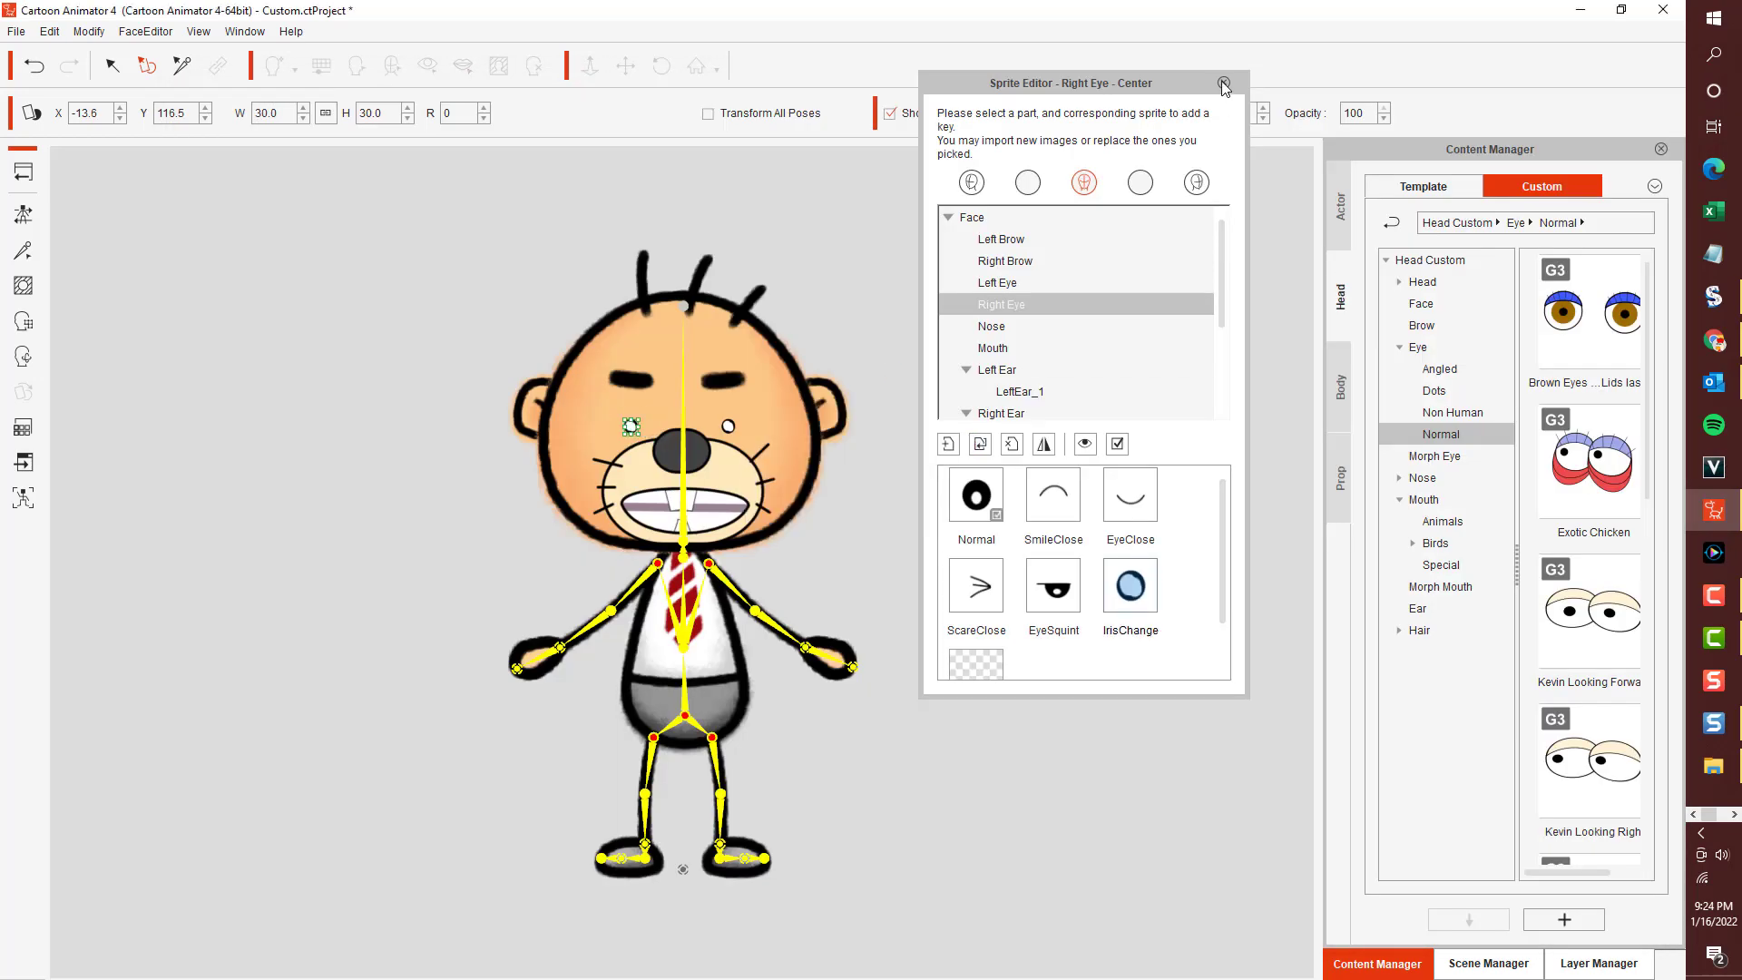
key(Escape)
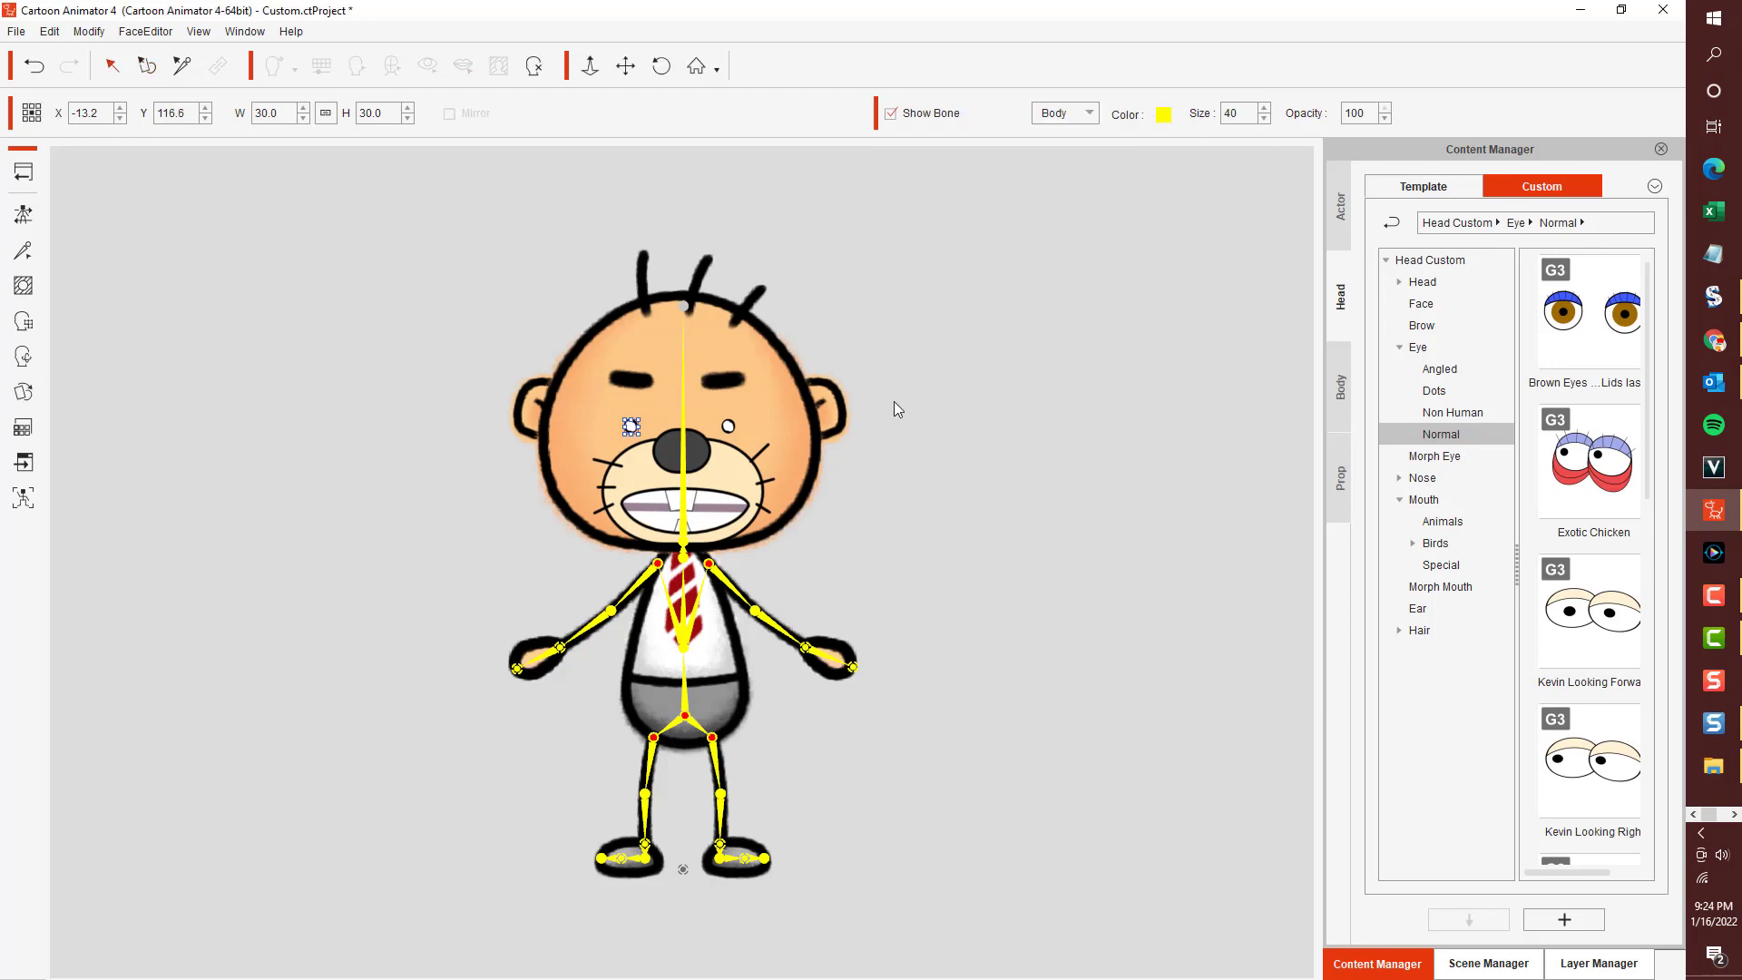
Enlarge the right eye to 72 x 72, reposition it beside the nose and switch it to its Normal sprite.
drag(644, 419, 635, 417)
click(23, 392)
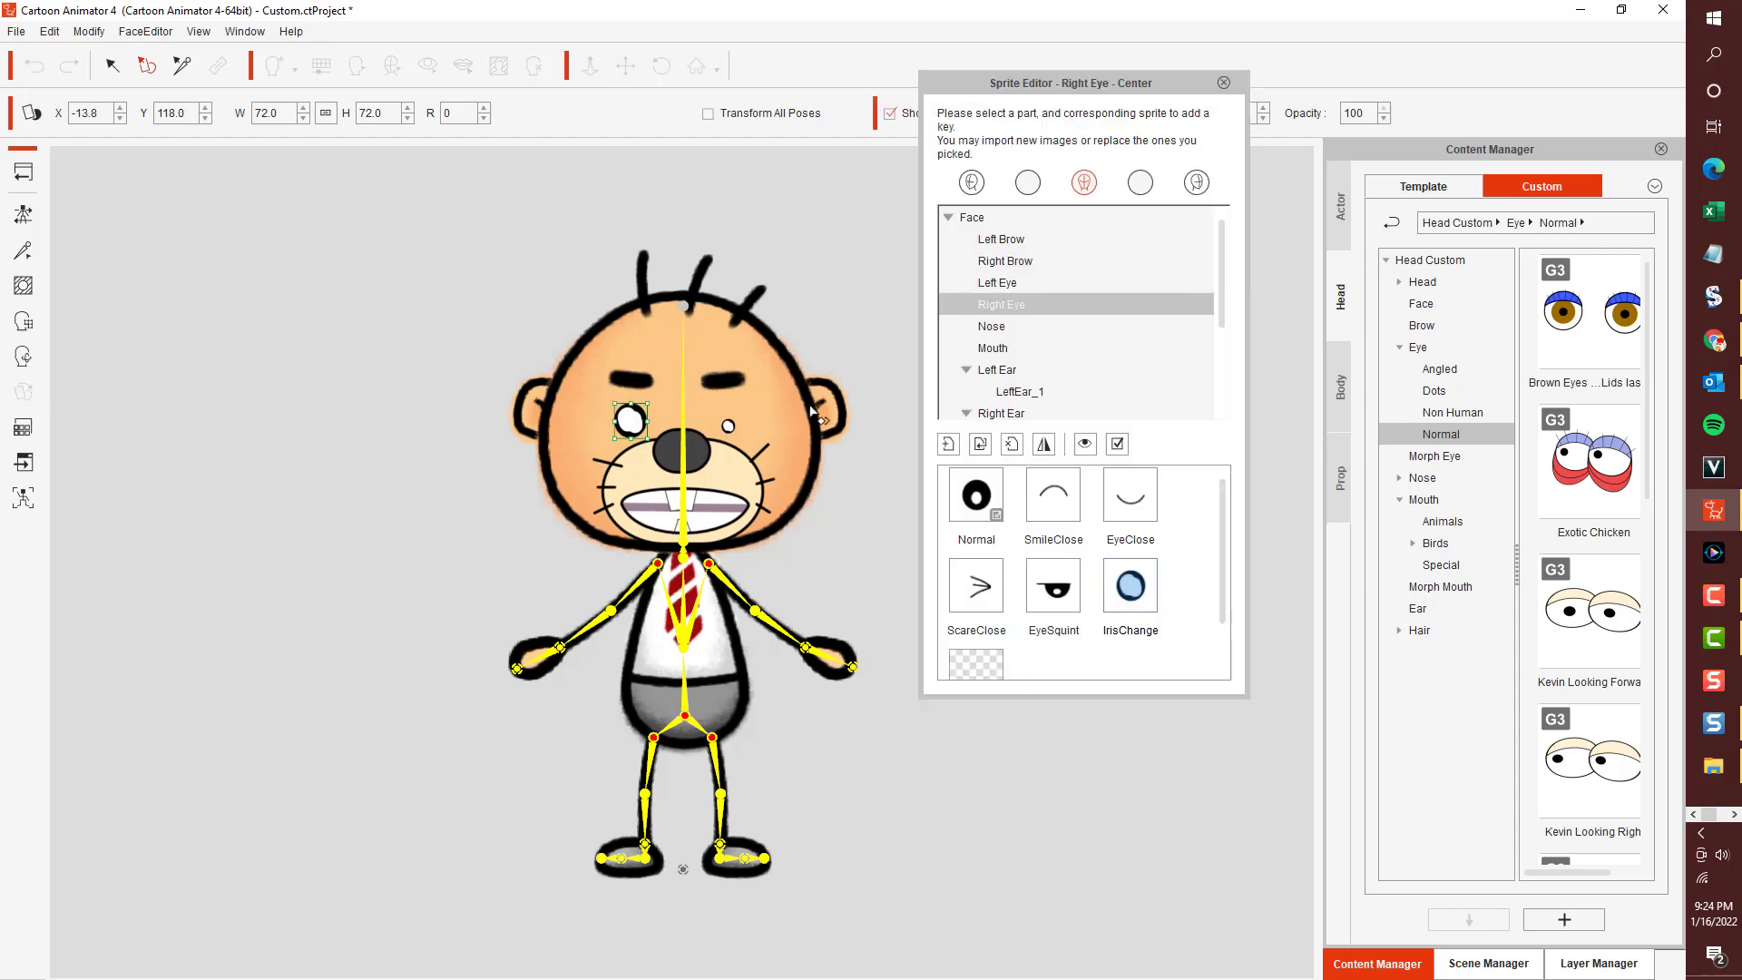
click(978, 481)
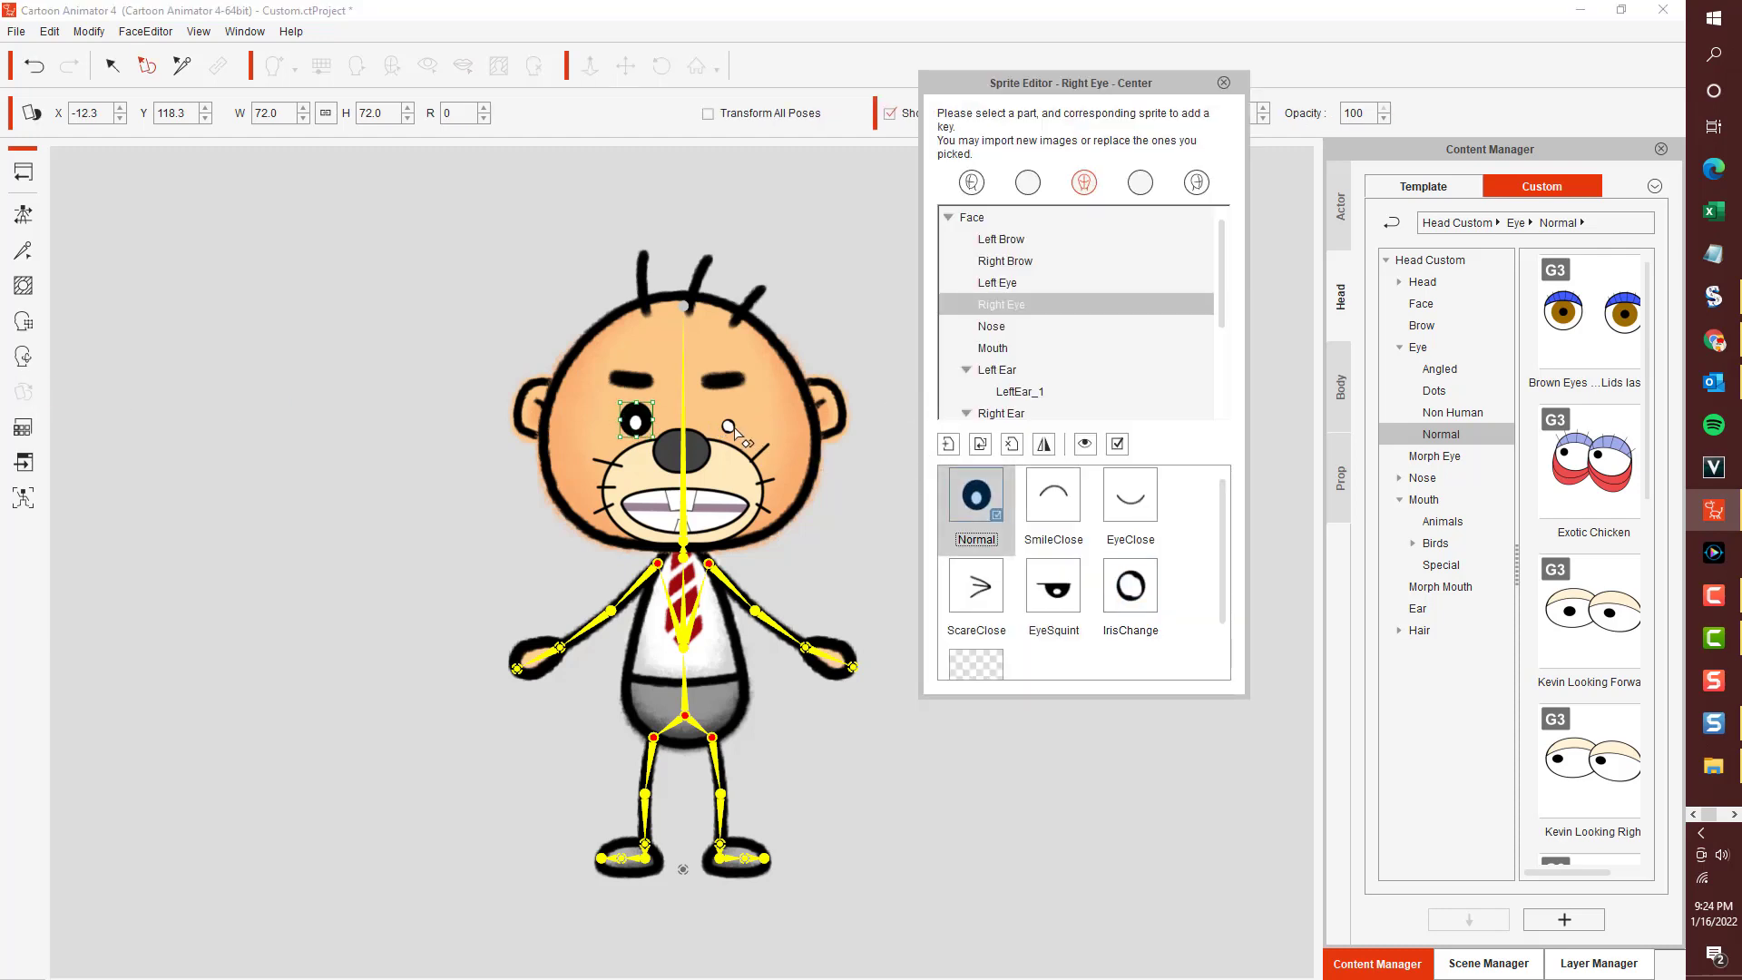
click(1223, 84)
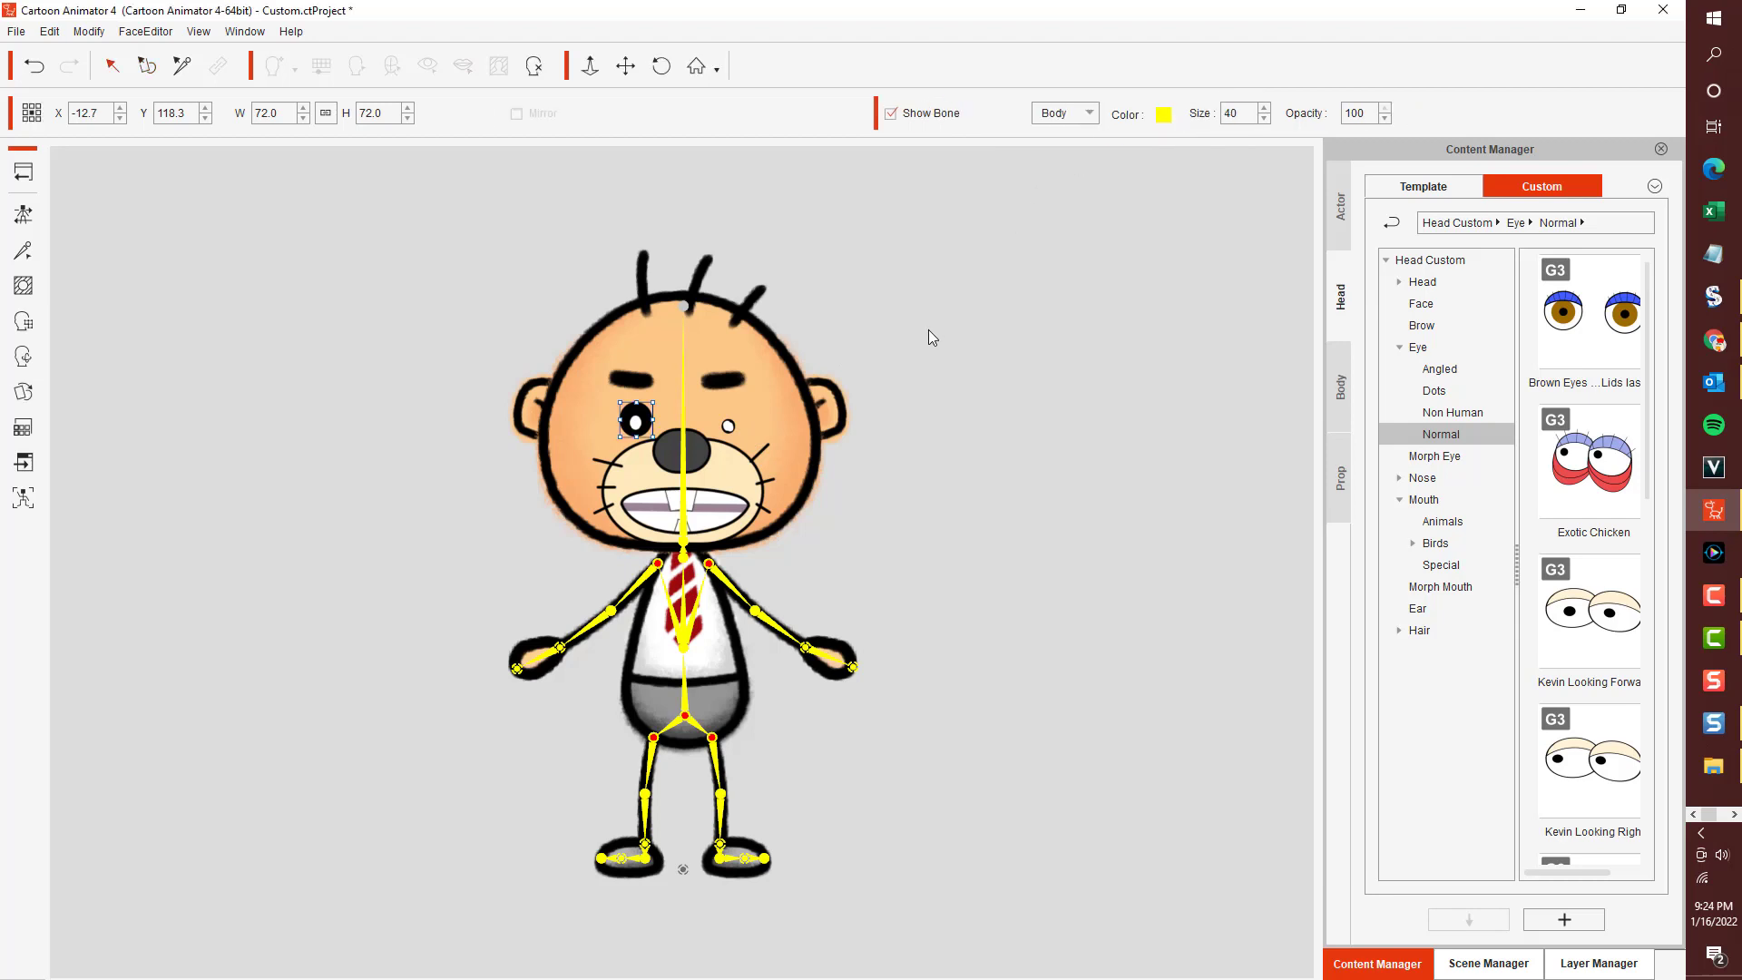
Switch the left eye to its Normal sprite, enlarge it to 78.9 x 78.9, and position both eyes close together above the nose.
click(730, 427)
click(23, 392)
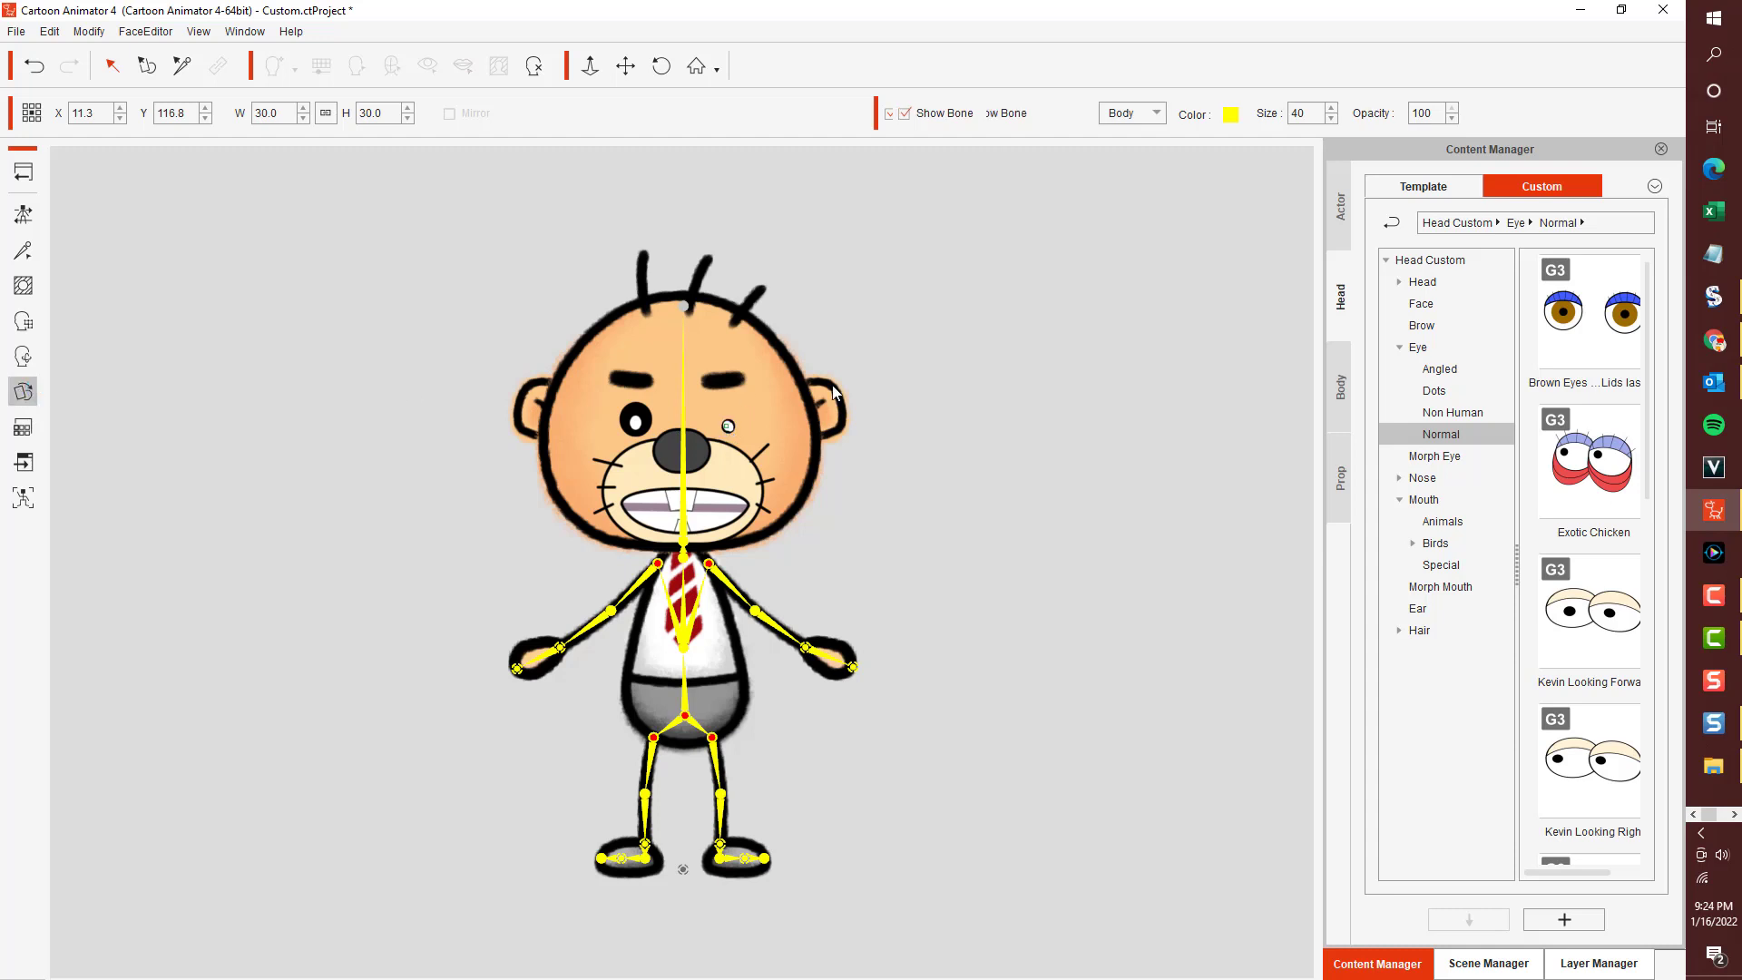
click(973, 473)
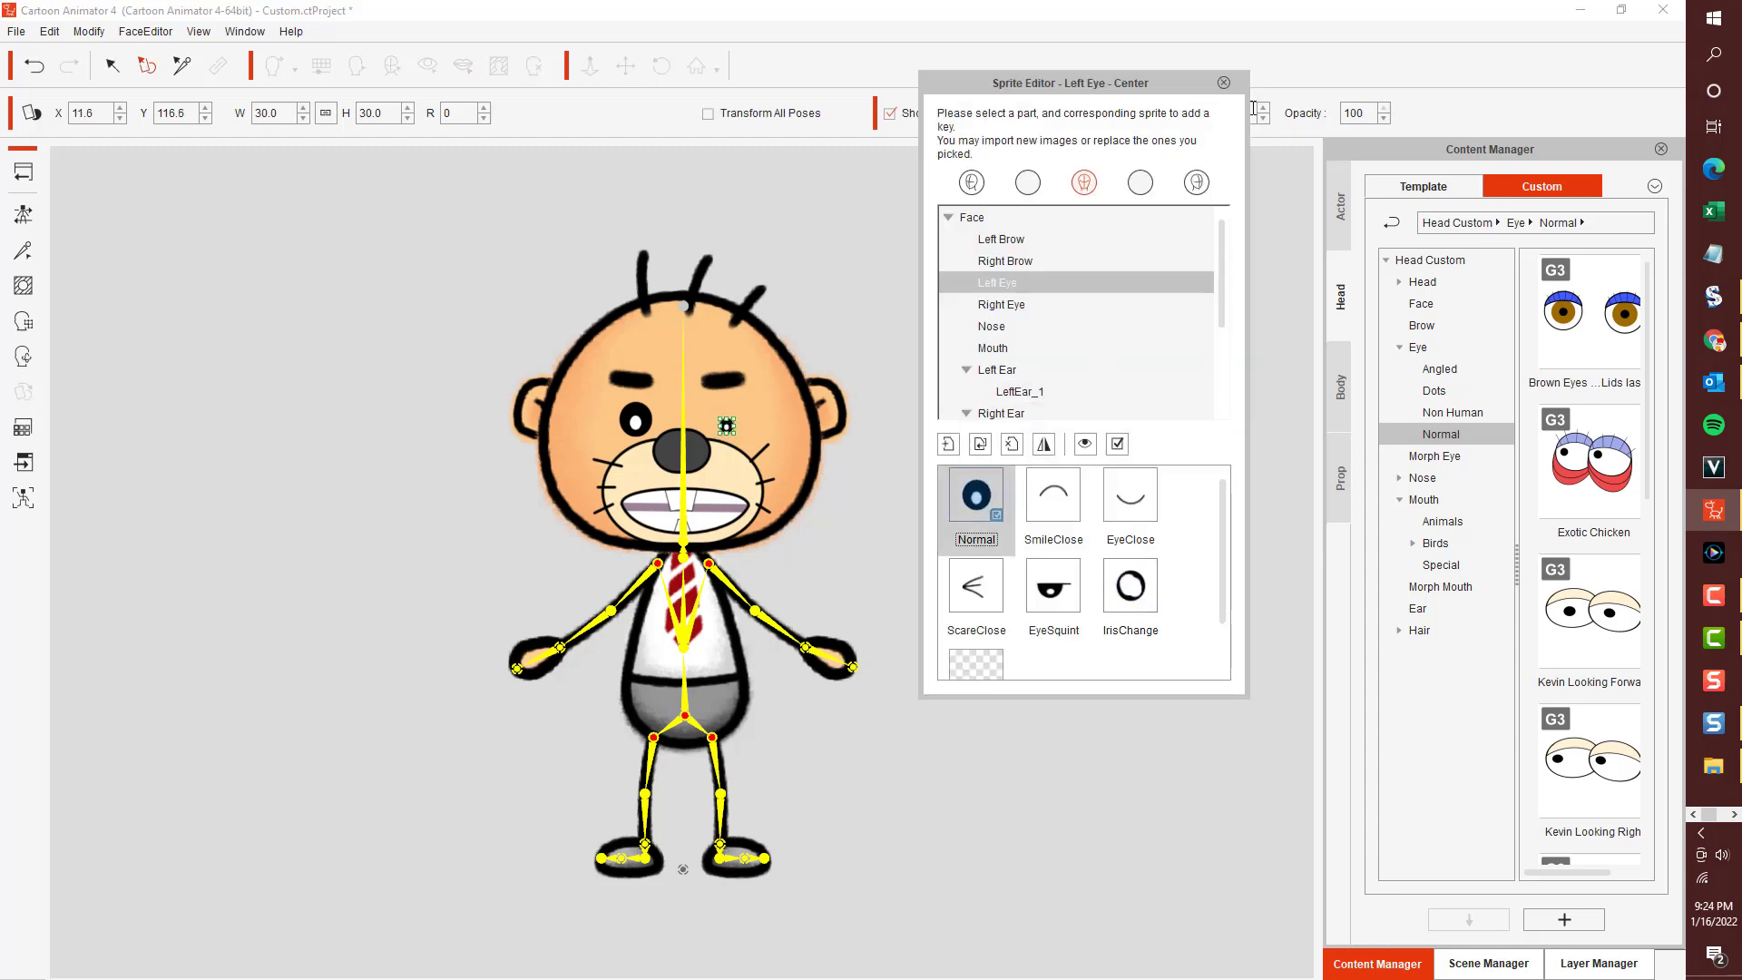
click(894, 283)
mouse_move(734, 420)
mouse_down()
mouse_move(747, 411)
mouse_move(713, 418)
mouse_up()
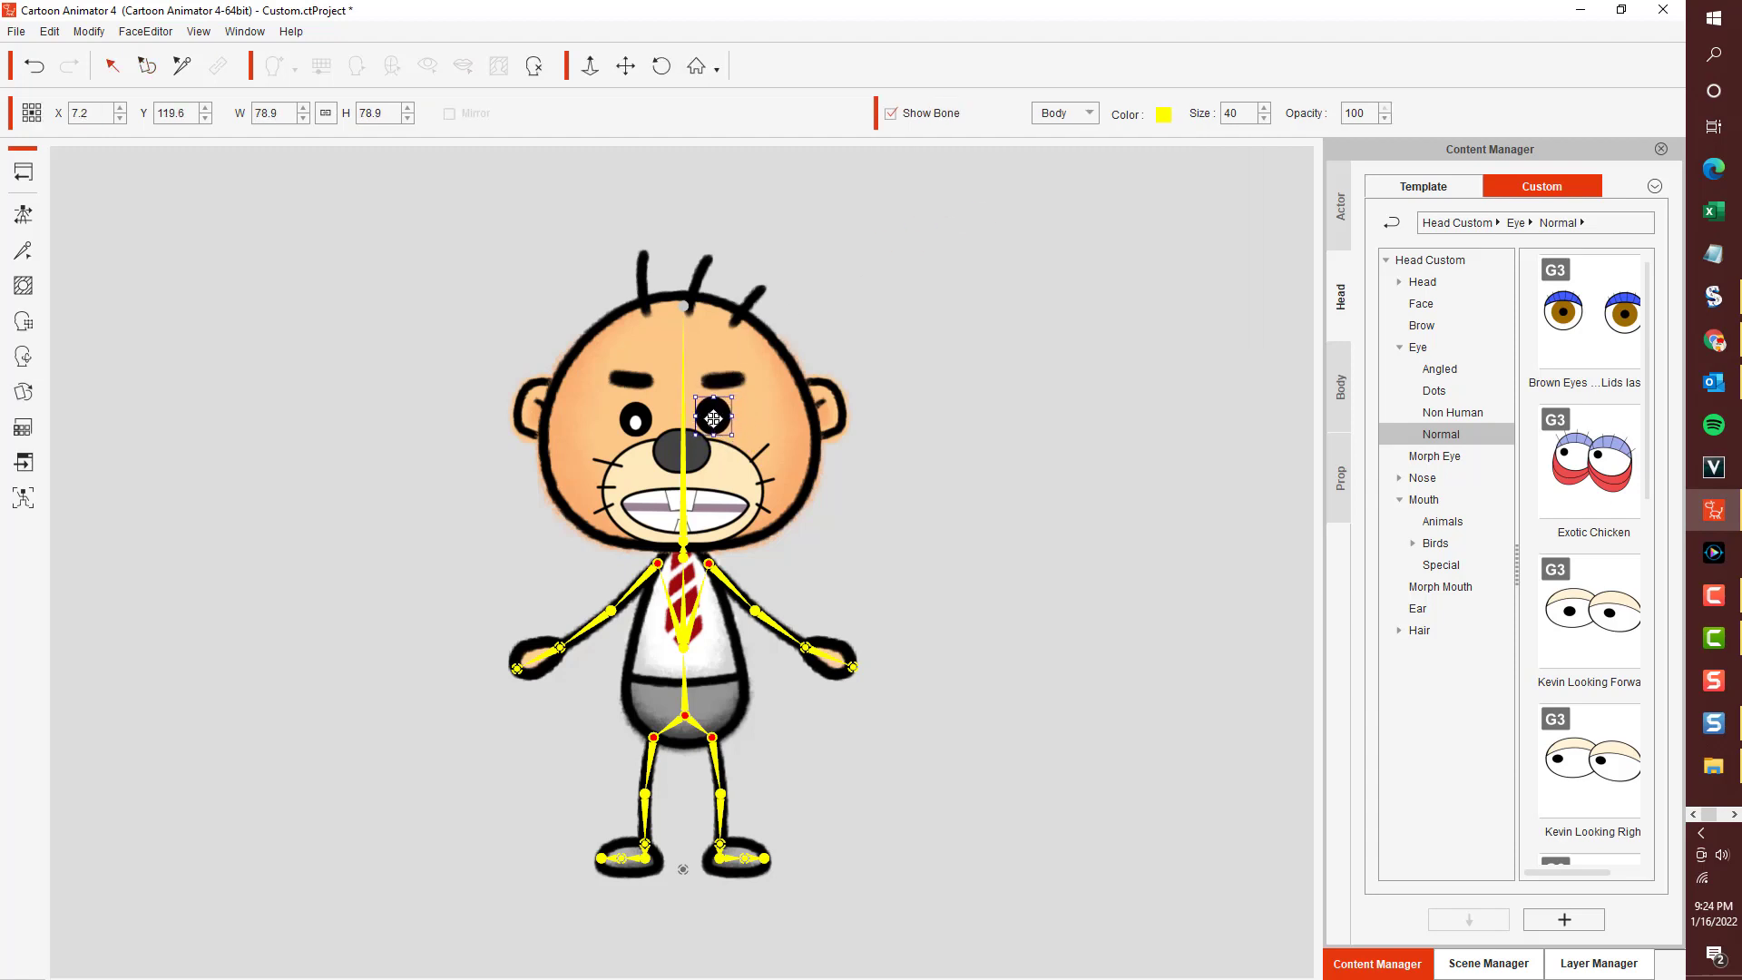
click(637, 421)
drag(638, 415, 647, 407)
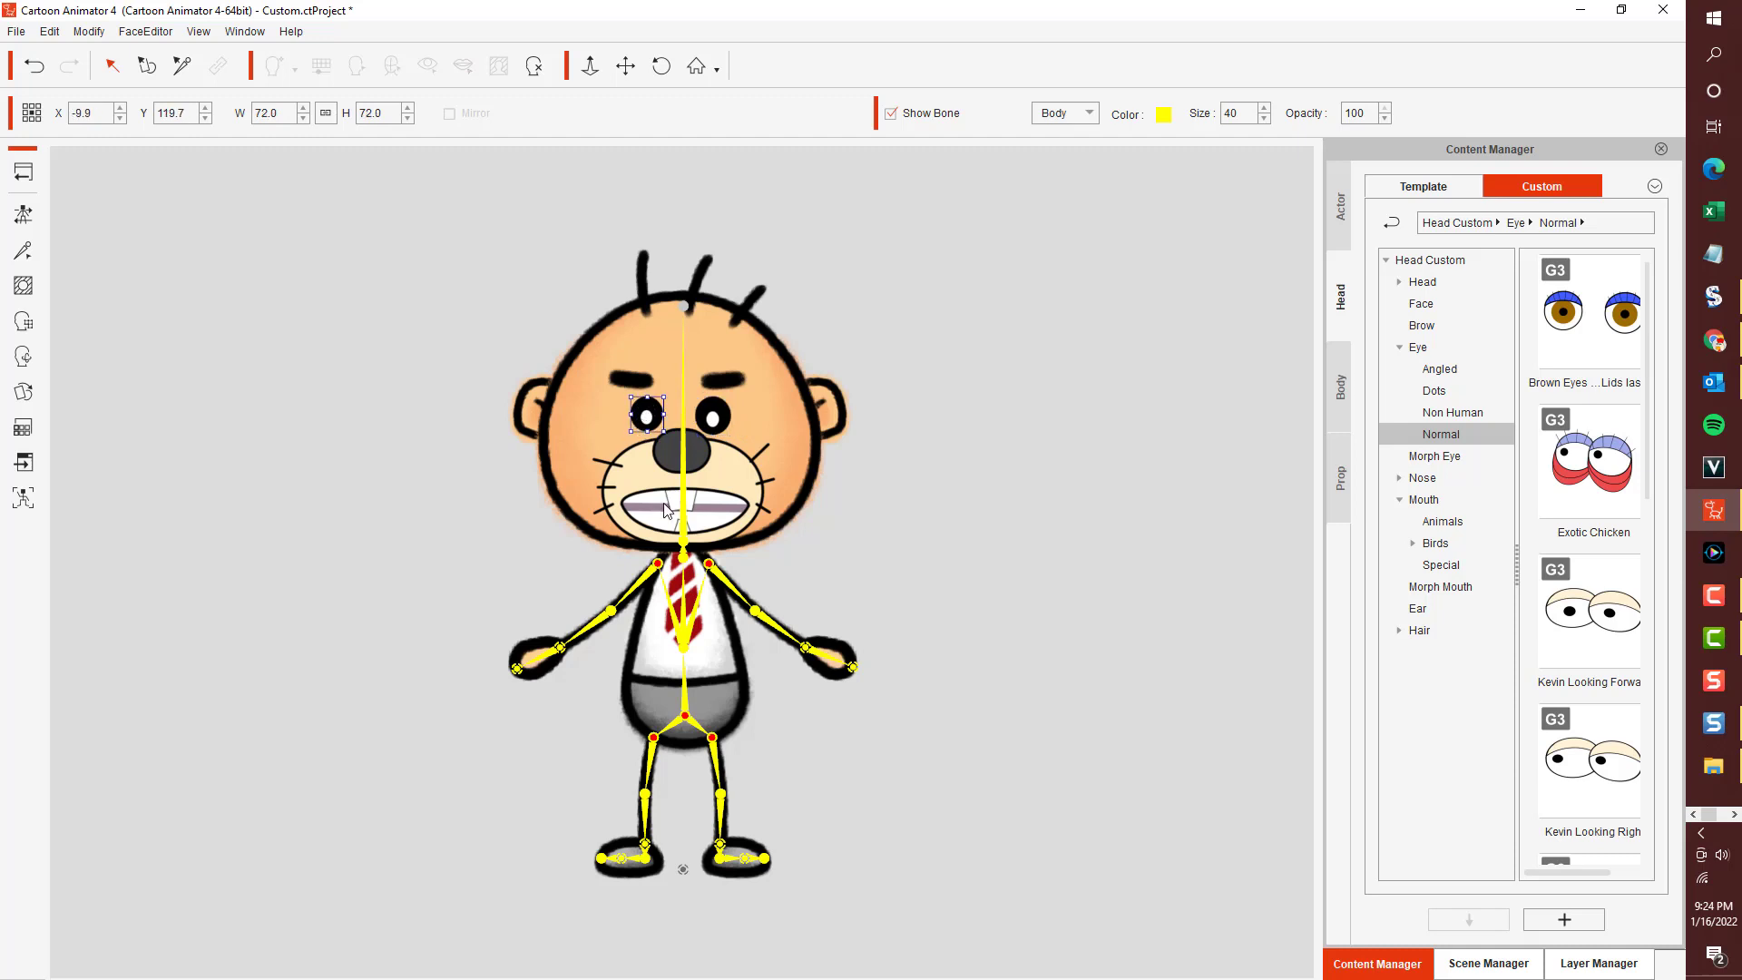
Switch the mouth to its Normal sprite and move it down on the face so it sits below the eyes.
click(731, 464)
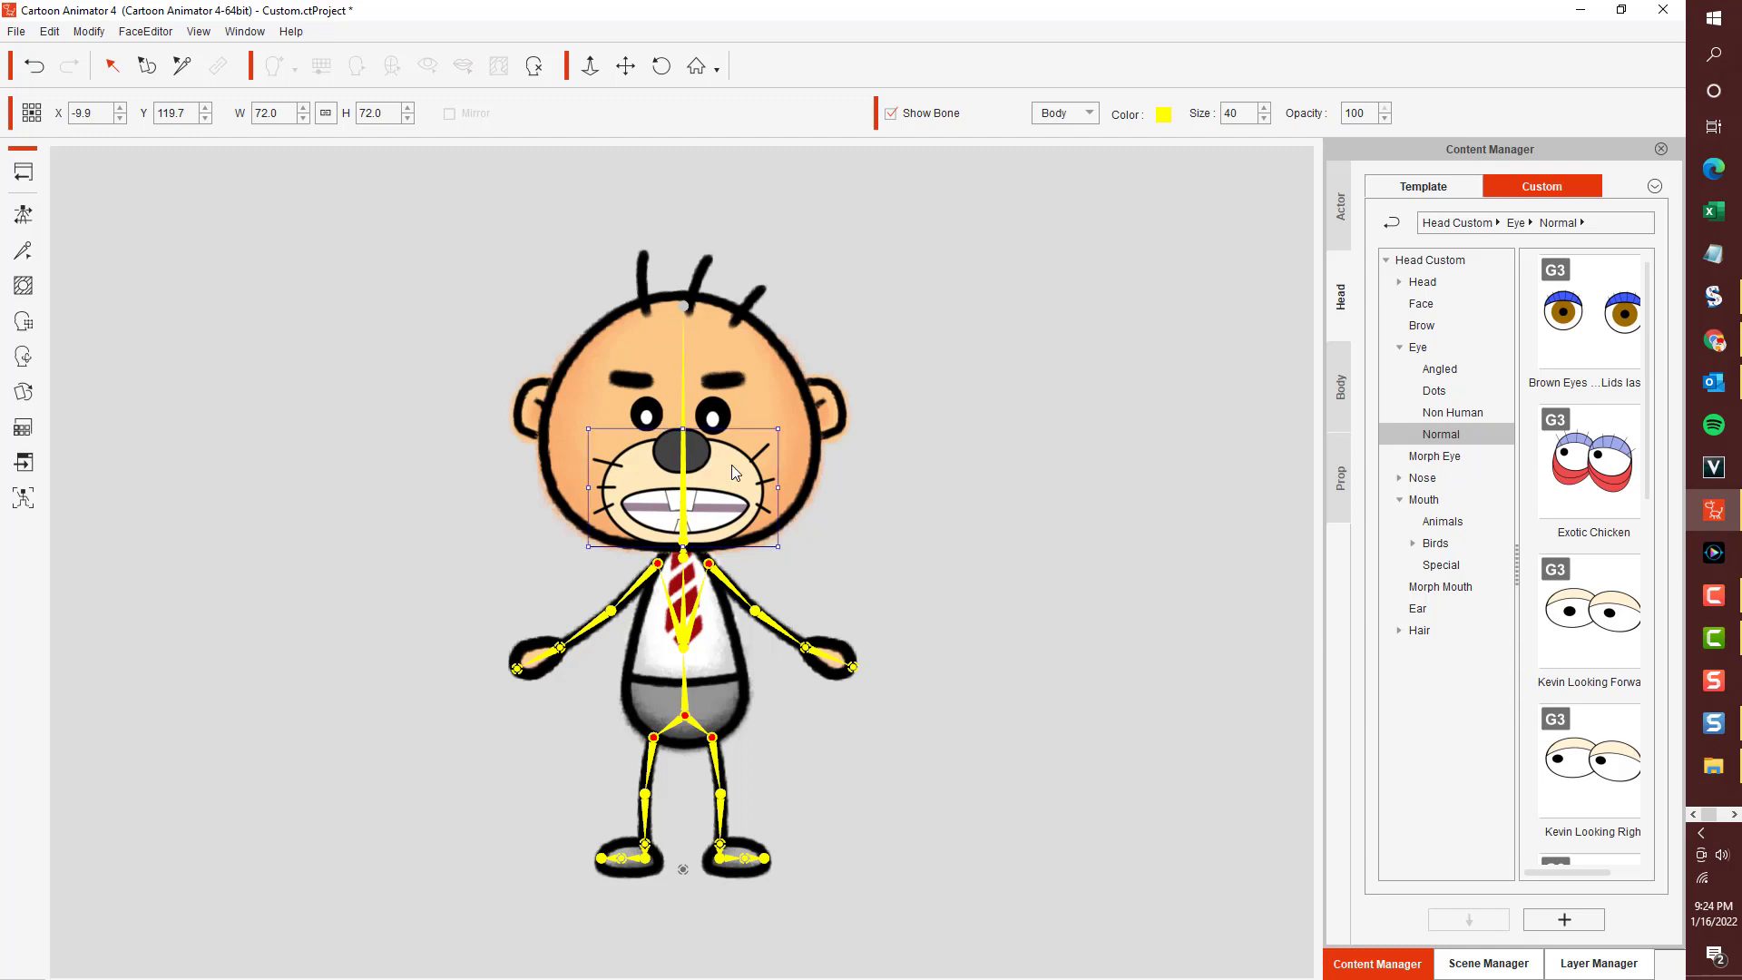
click(24, 391)
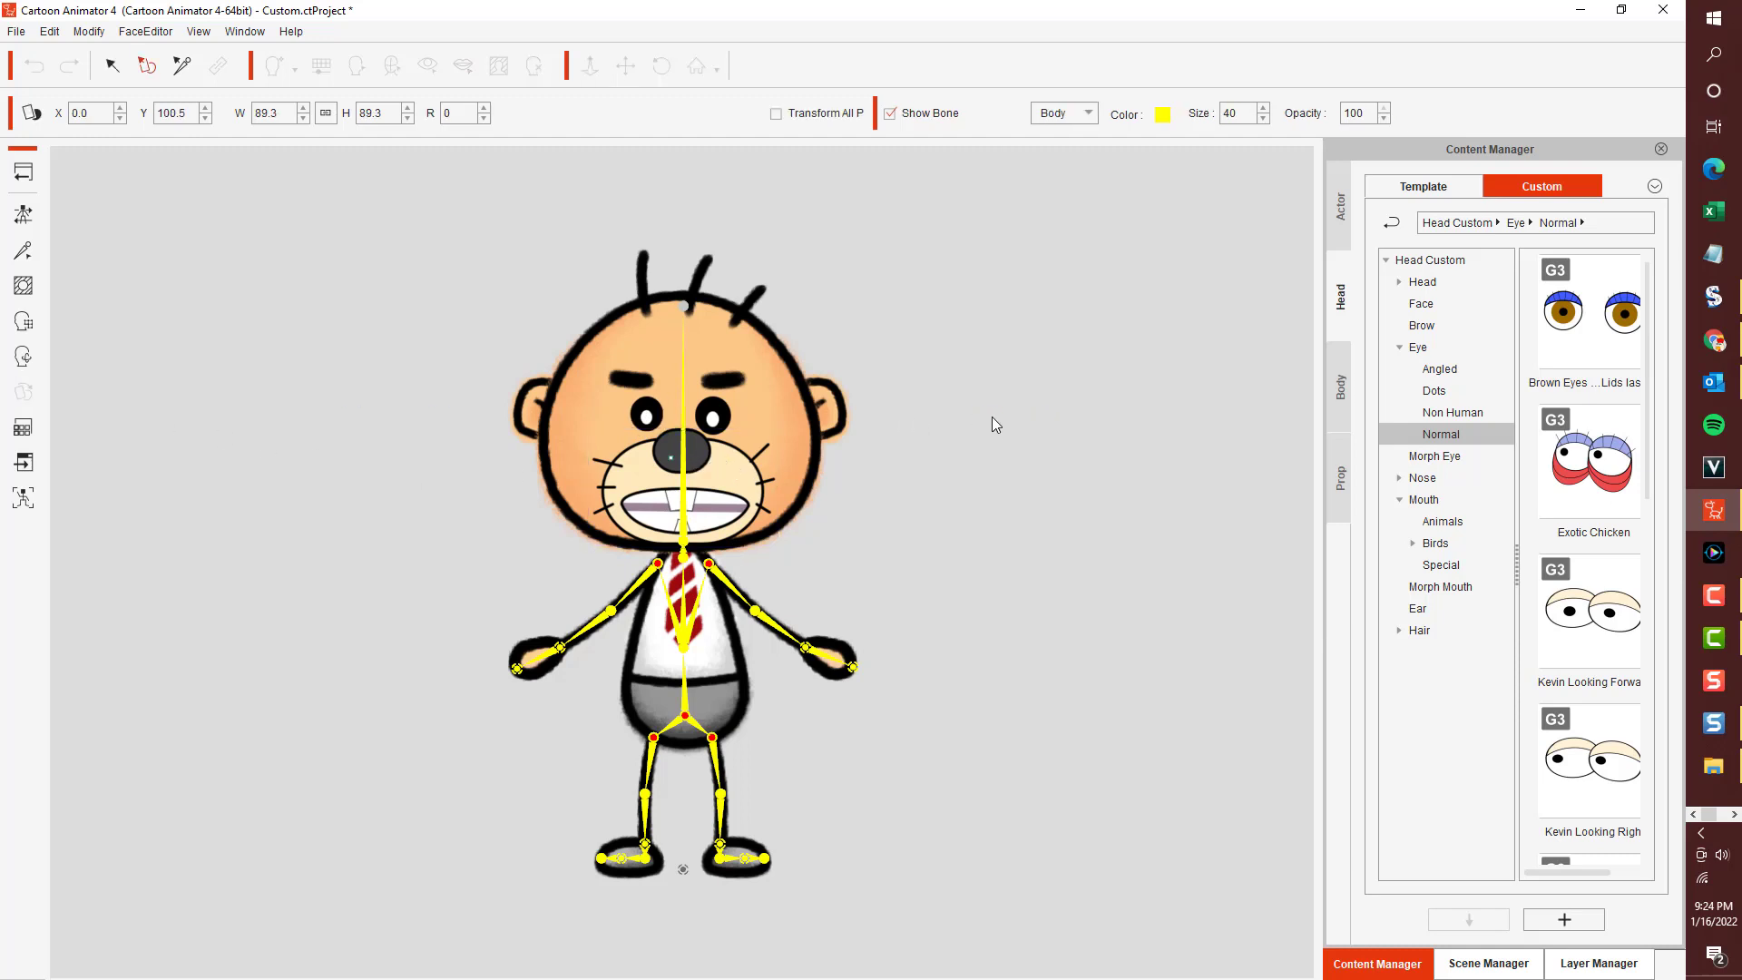
click(1002, 490)
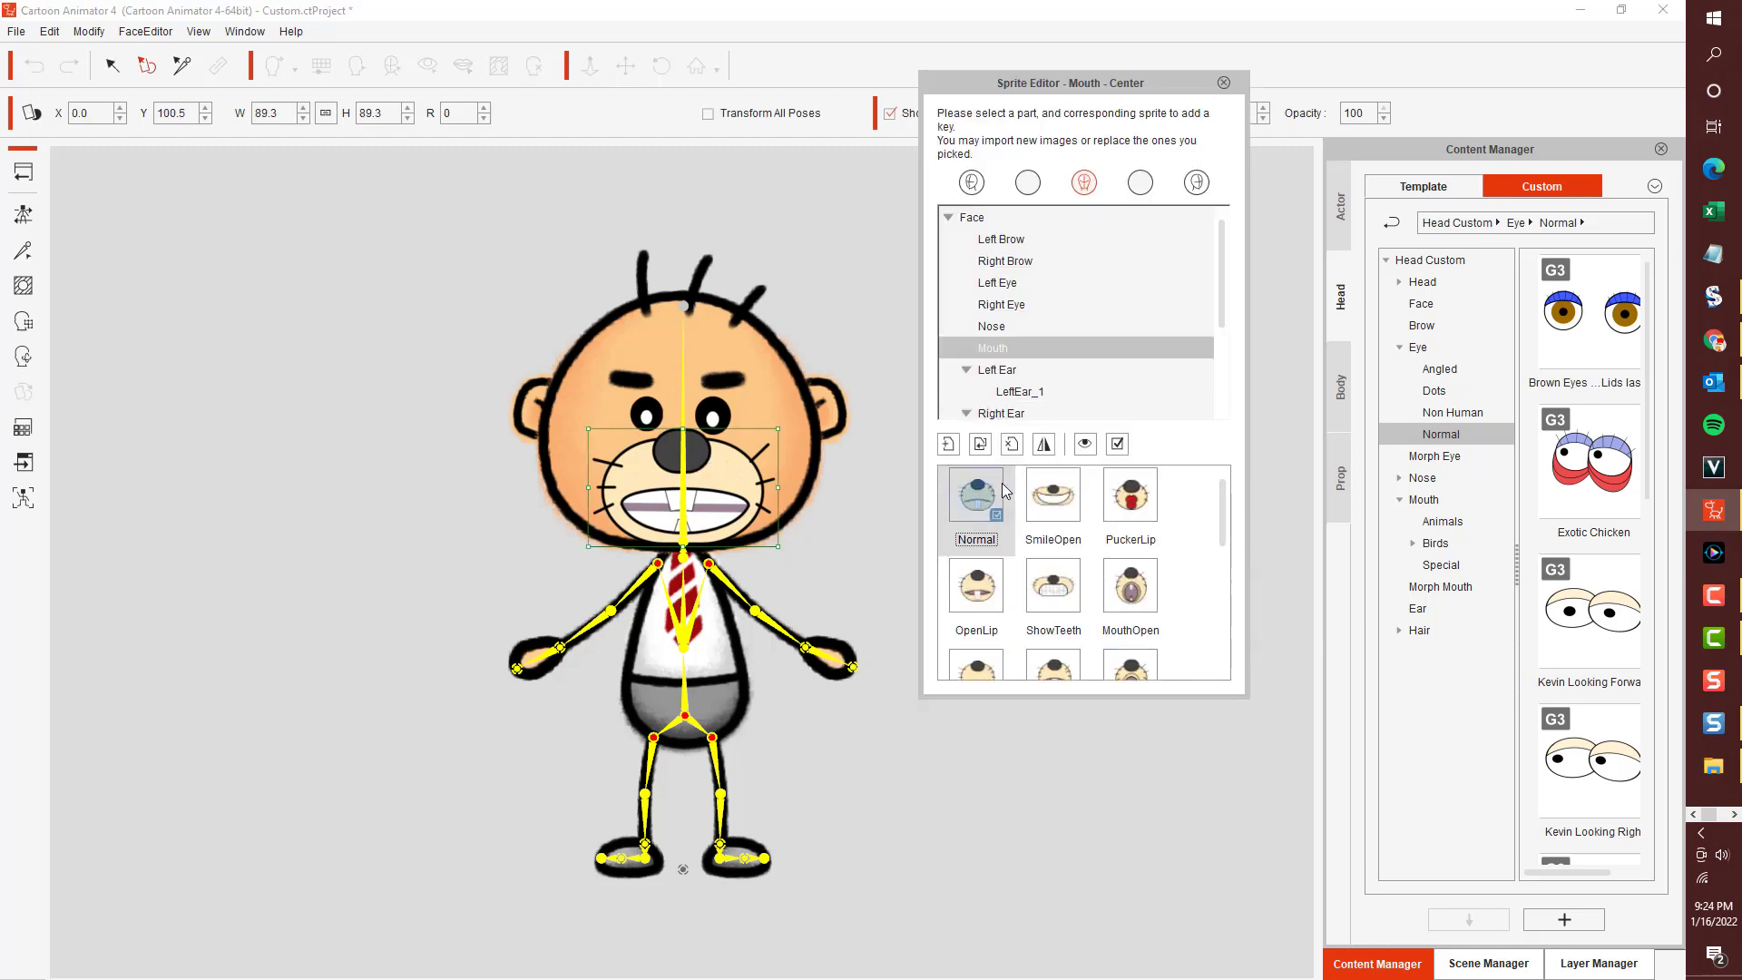
click(1223, 83)
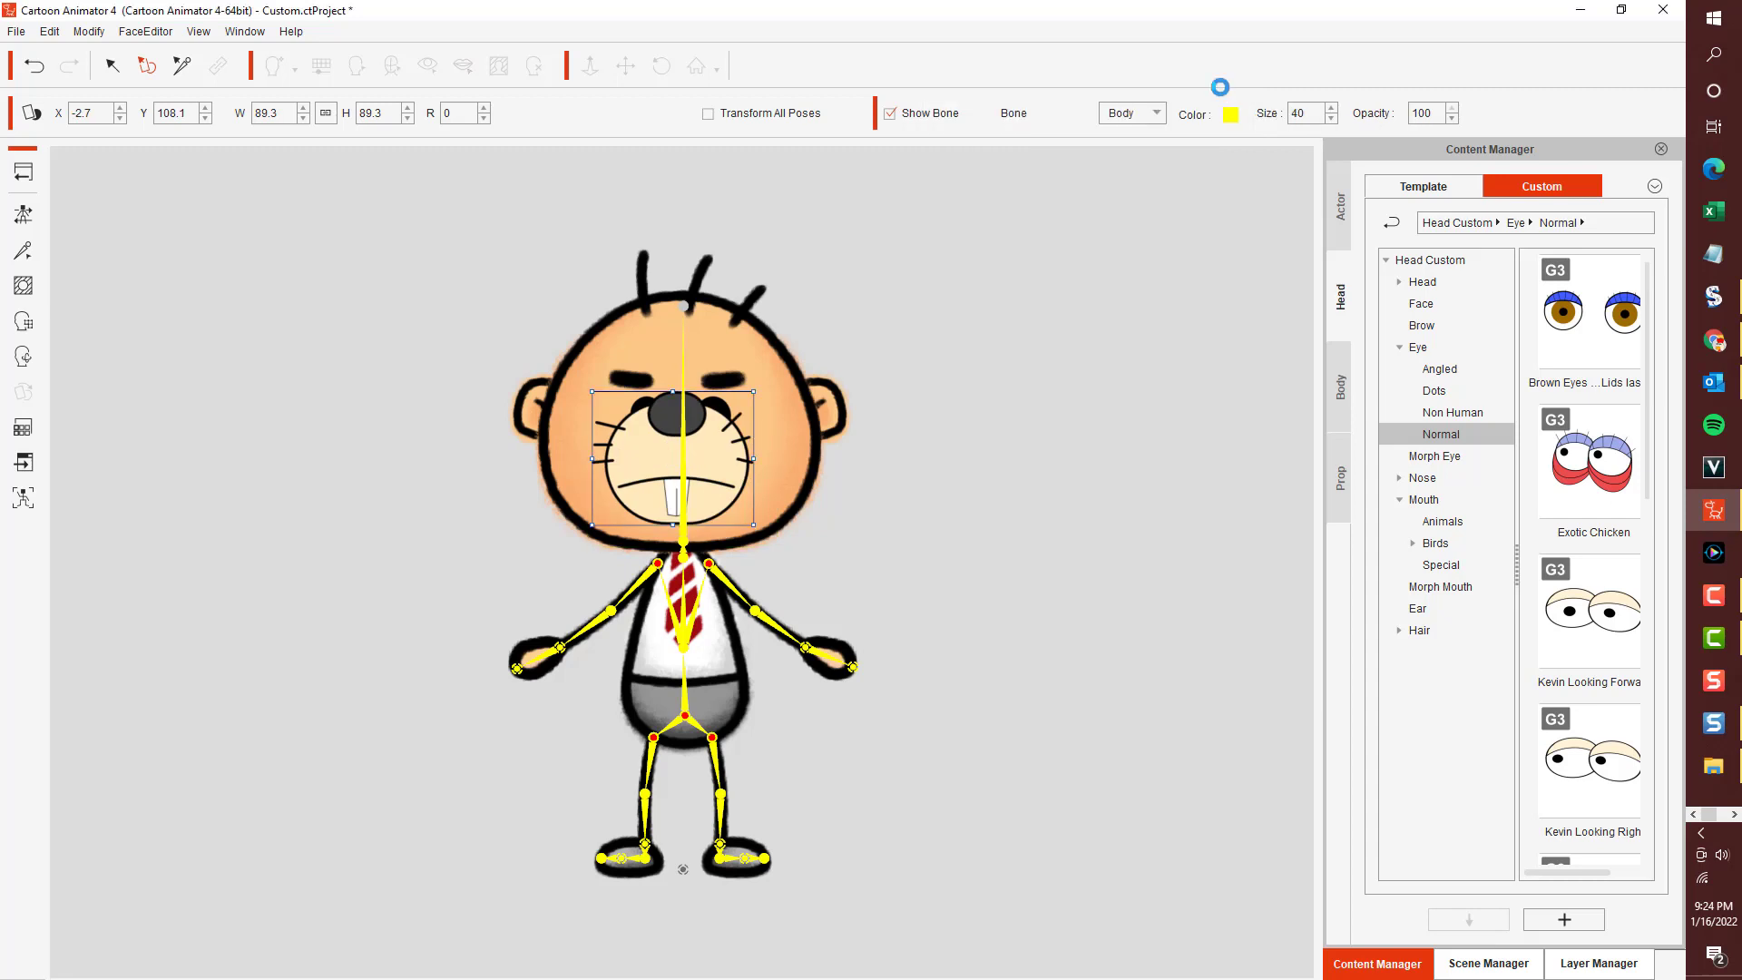
drag(695, 447, 700, 476)
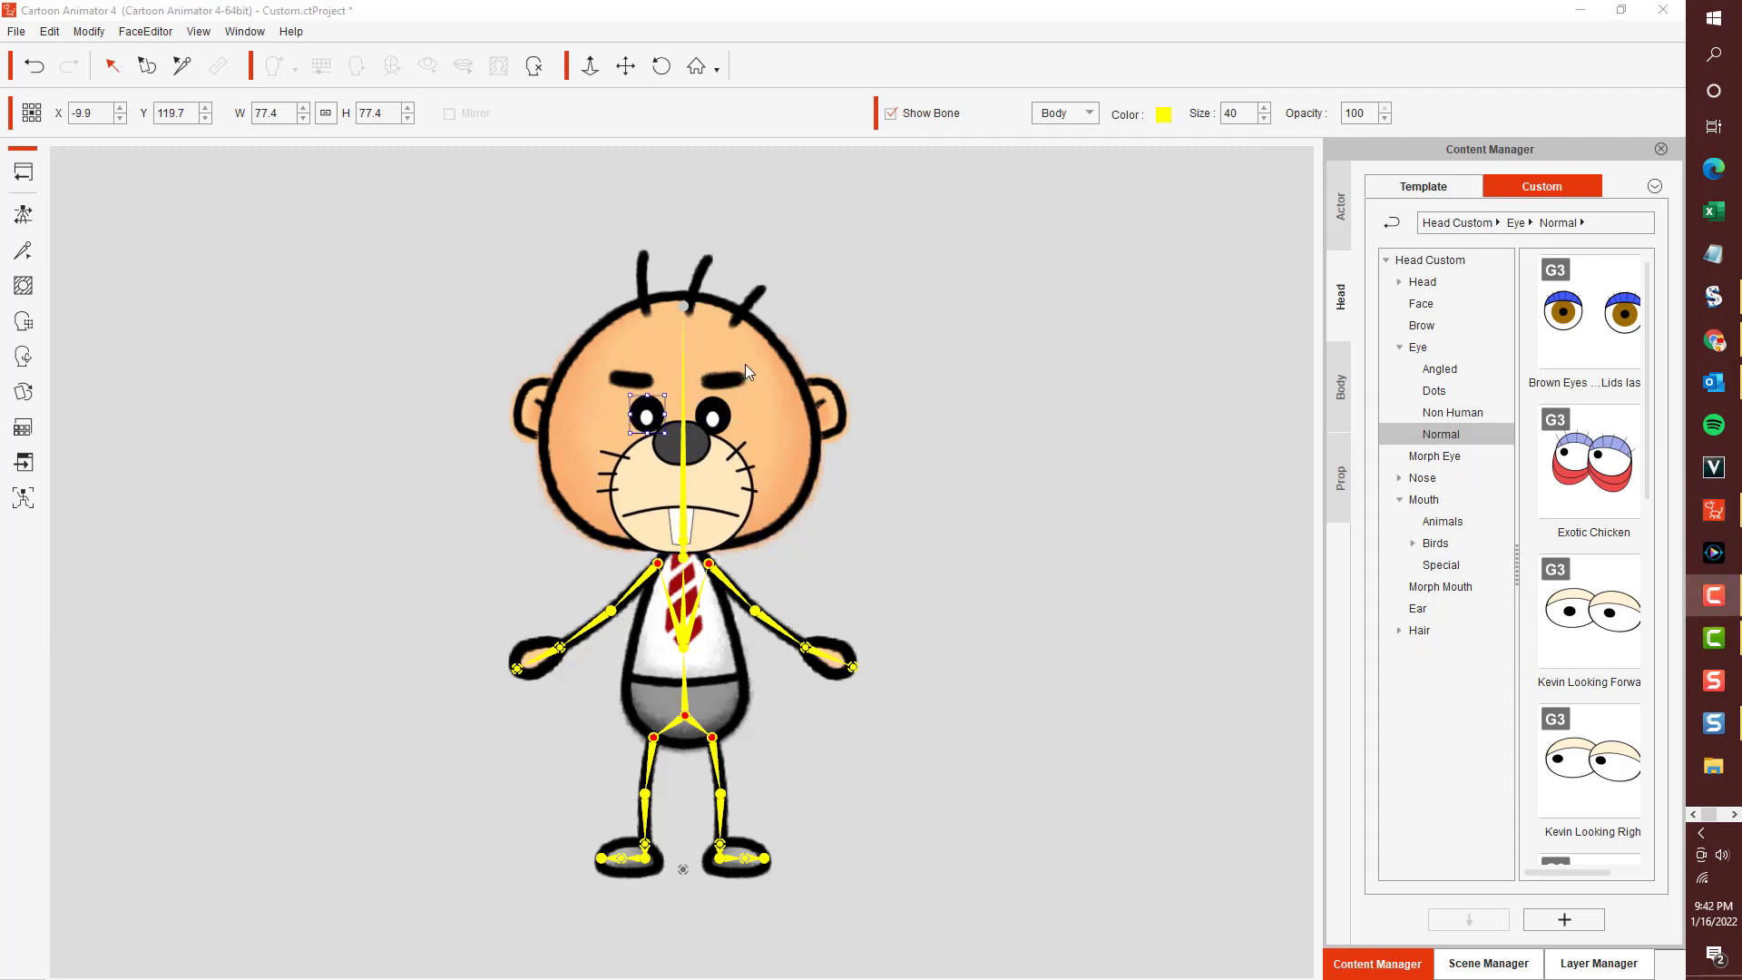
Replace the face's Normal sprite with the "Face" image from the Mouse 2 folder and enlarge it to 142.8 x 142.8 behind the facial features.
click(720, 333)
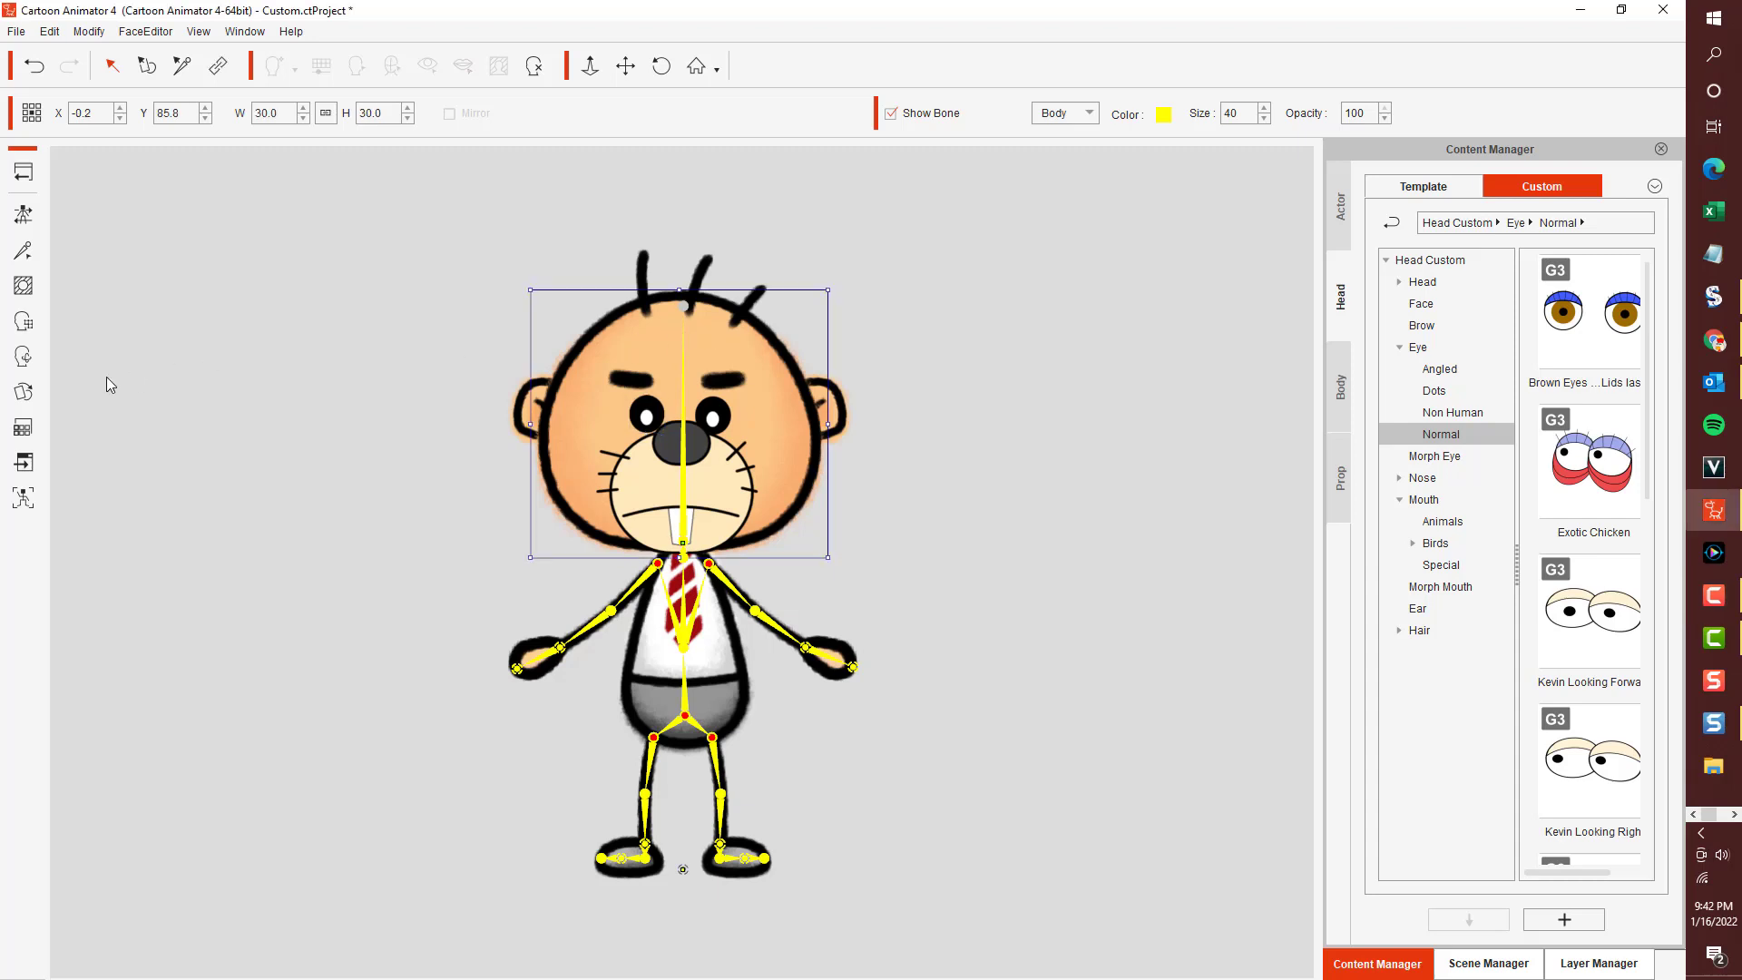
click(23, 392)
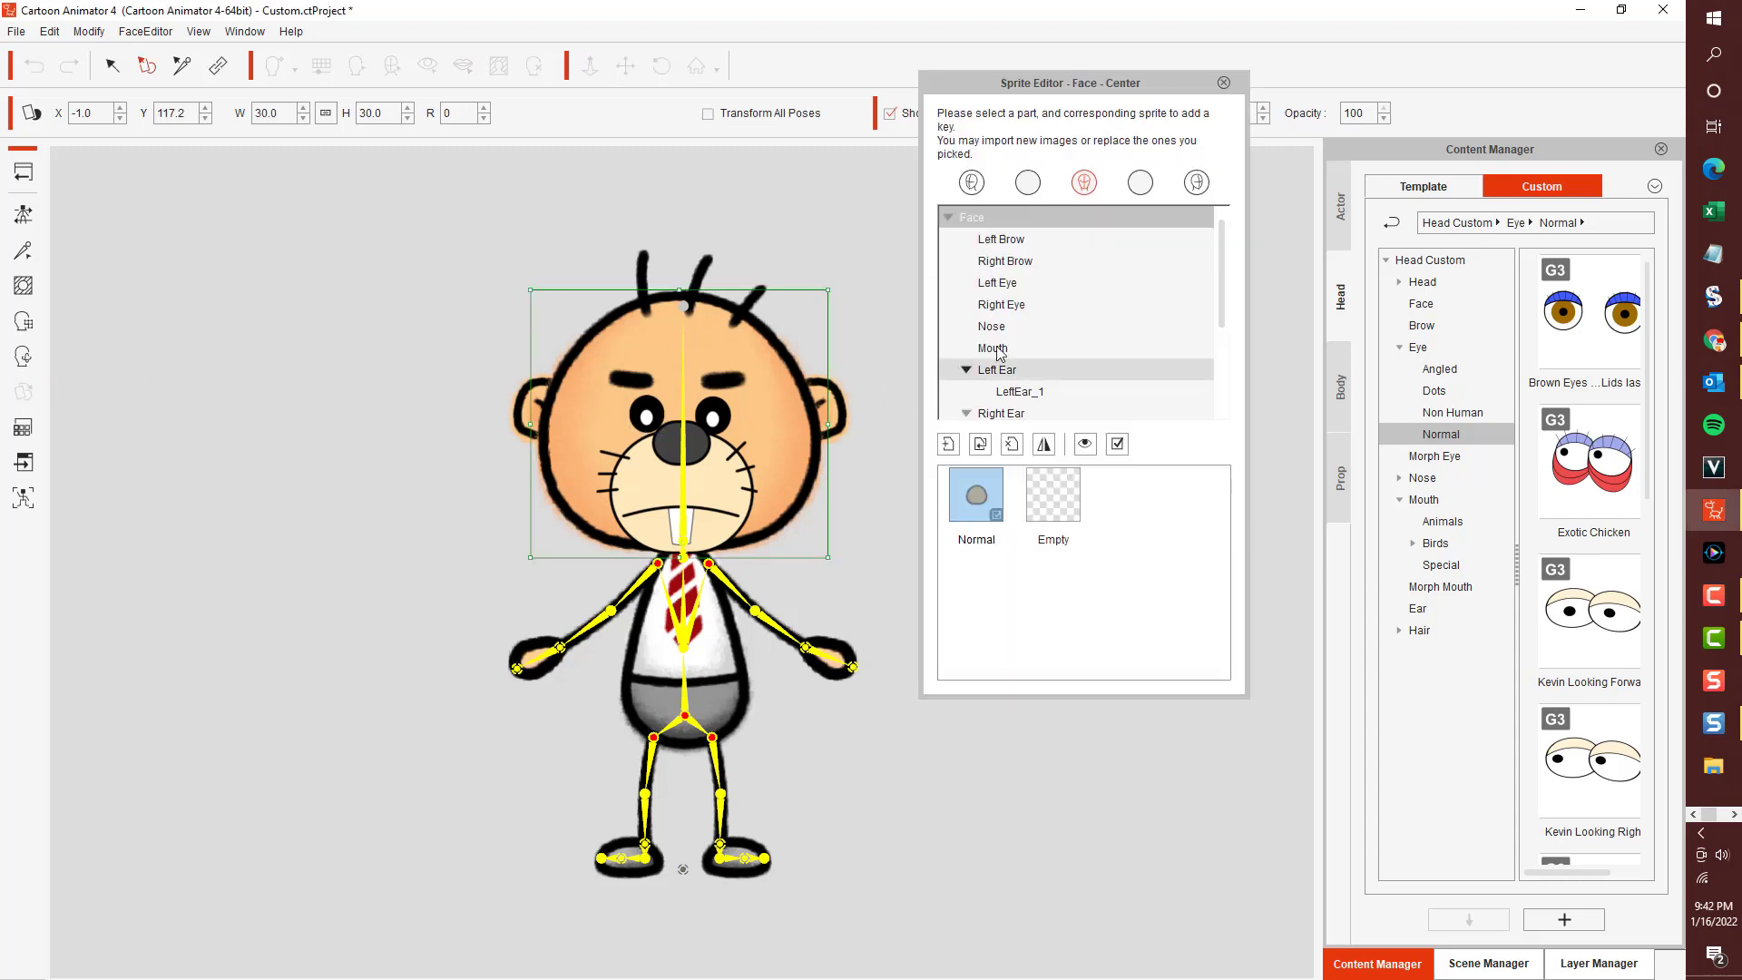
click(980, 444)
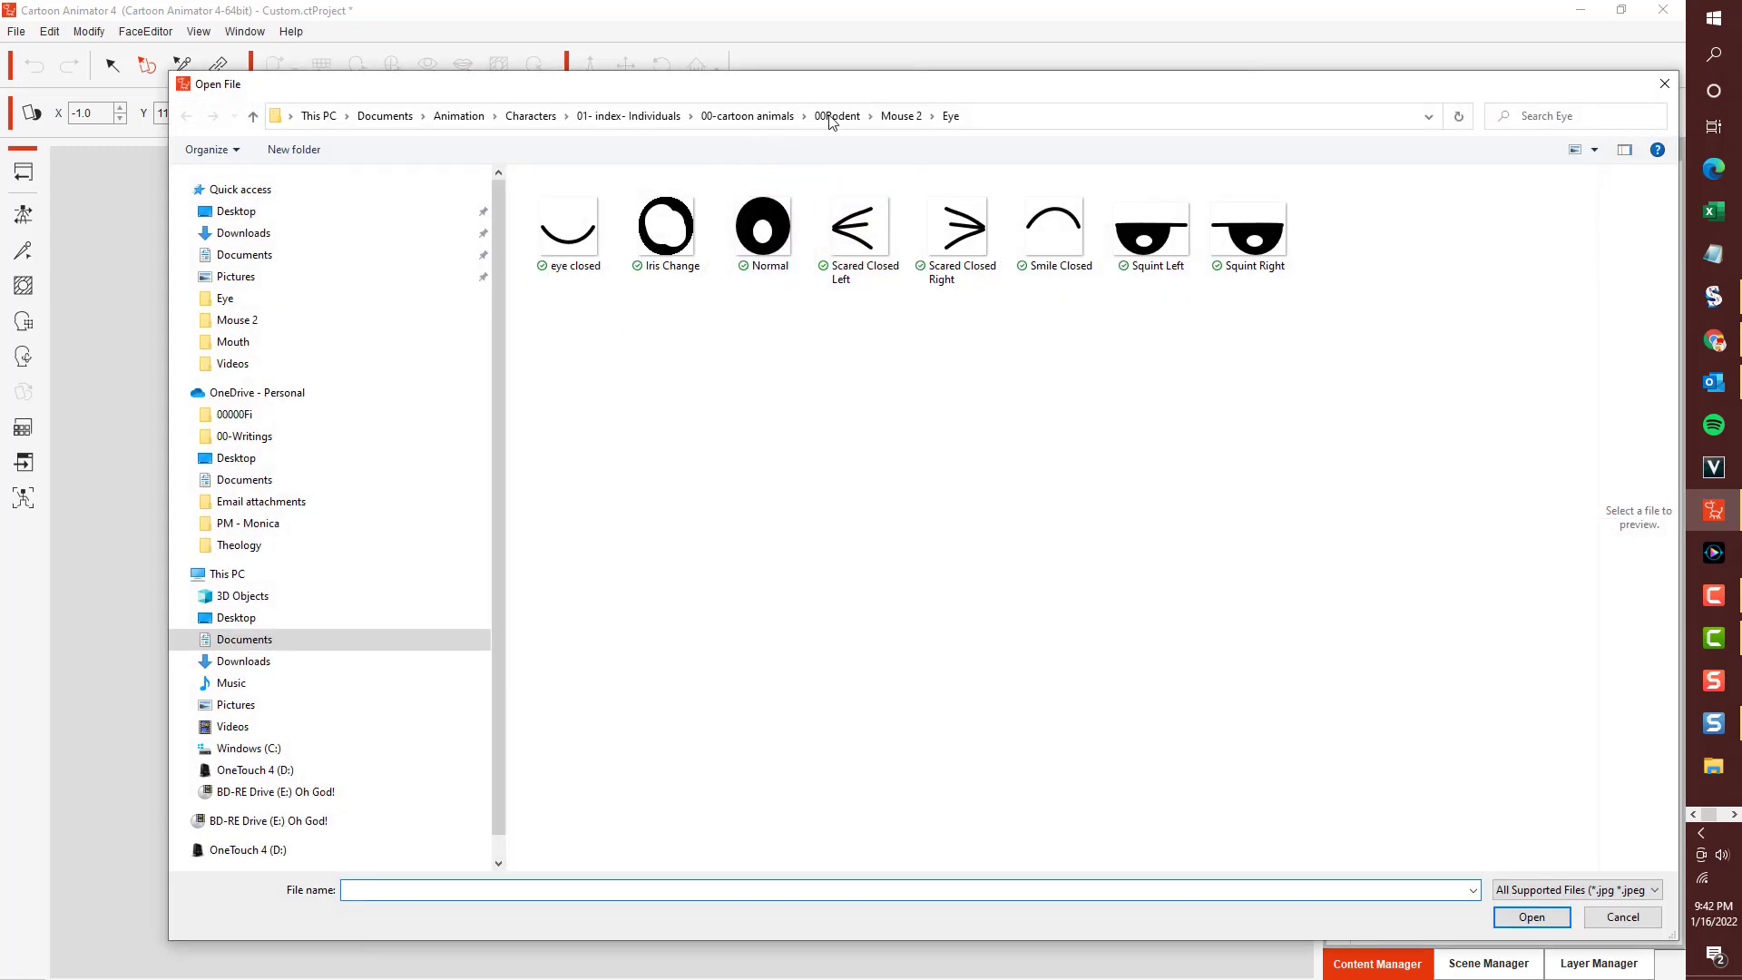
click(898, 116)
double_click(773, 224)
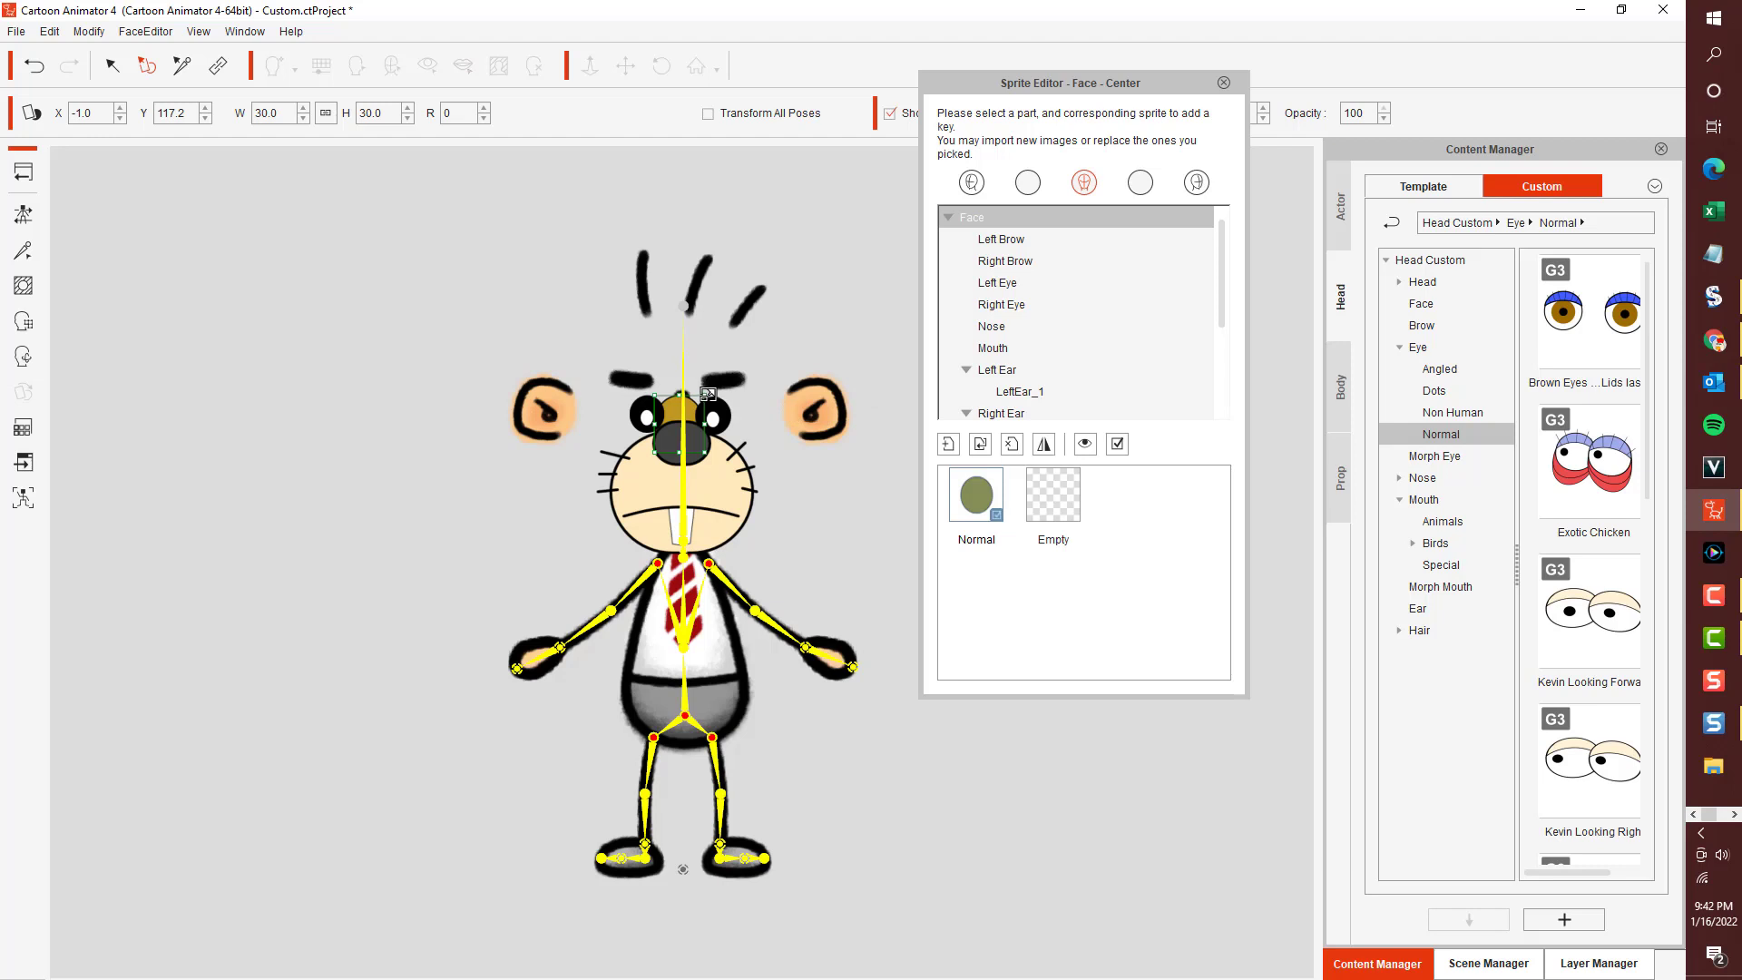
drag(707, 394, 775, 355)
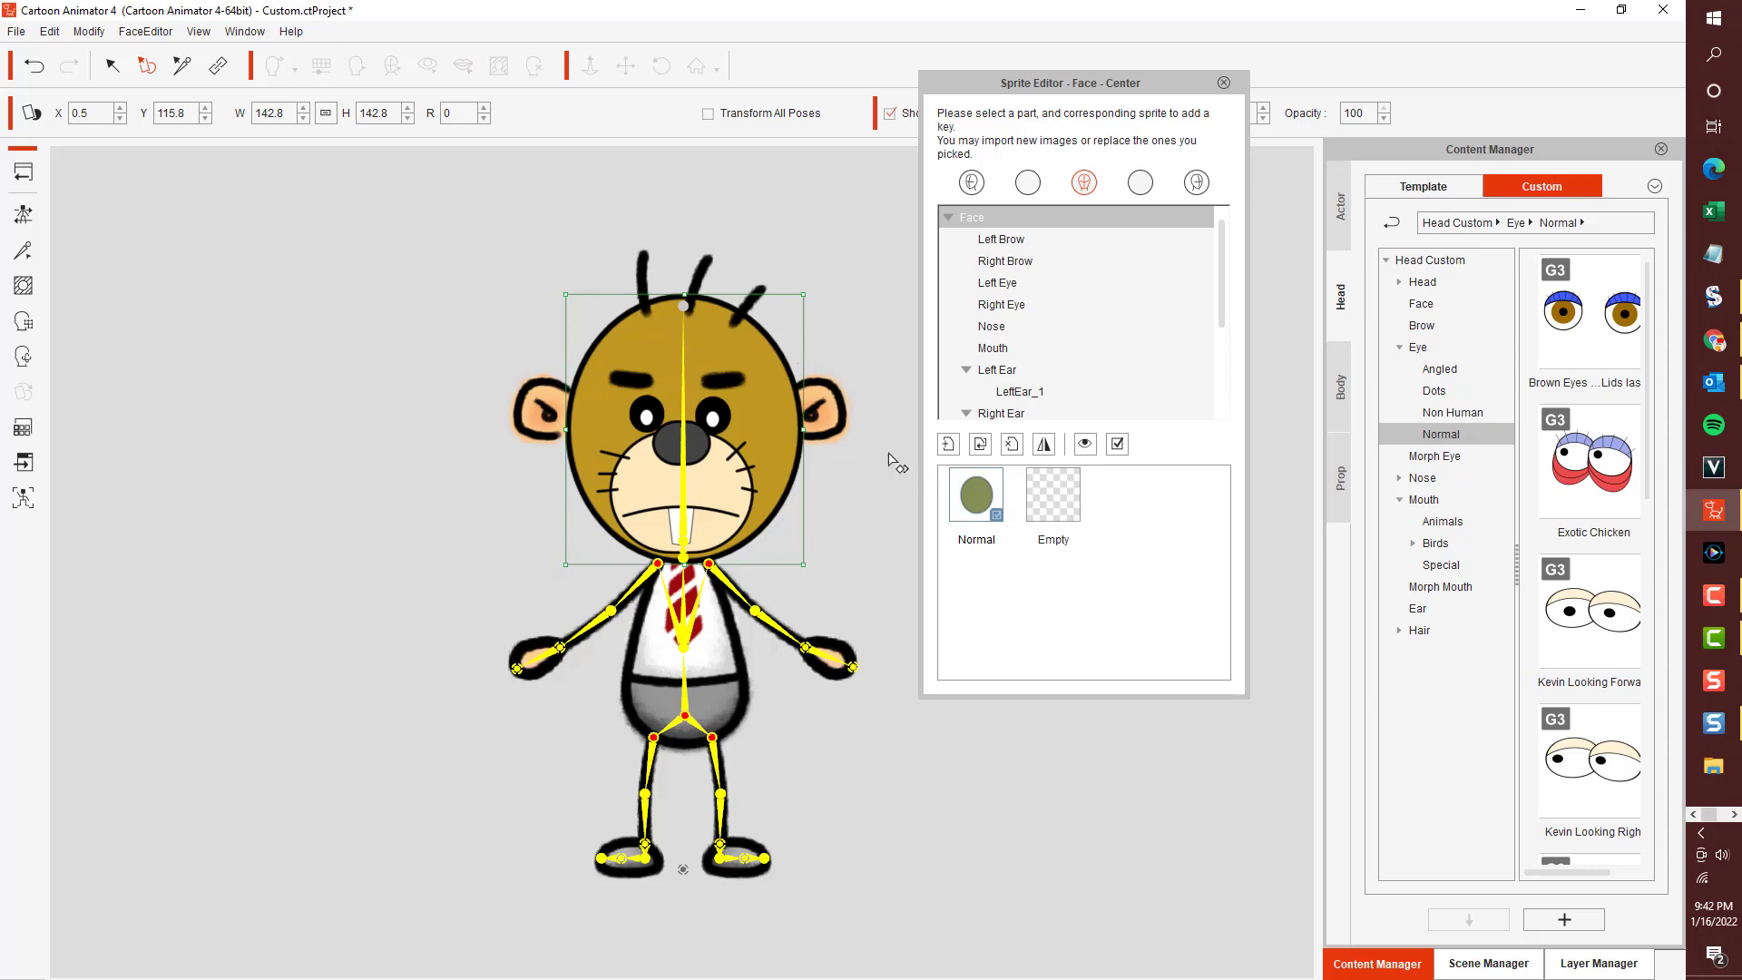
Replace the left ear's sprite with "Left Ear Back", enlarge it to 127.8 x 127.8 and place it at the upper side of the head.
click(821, 389)
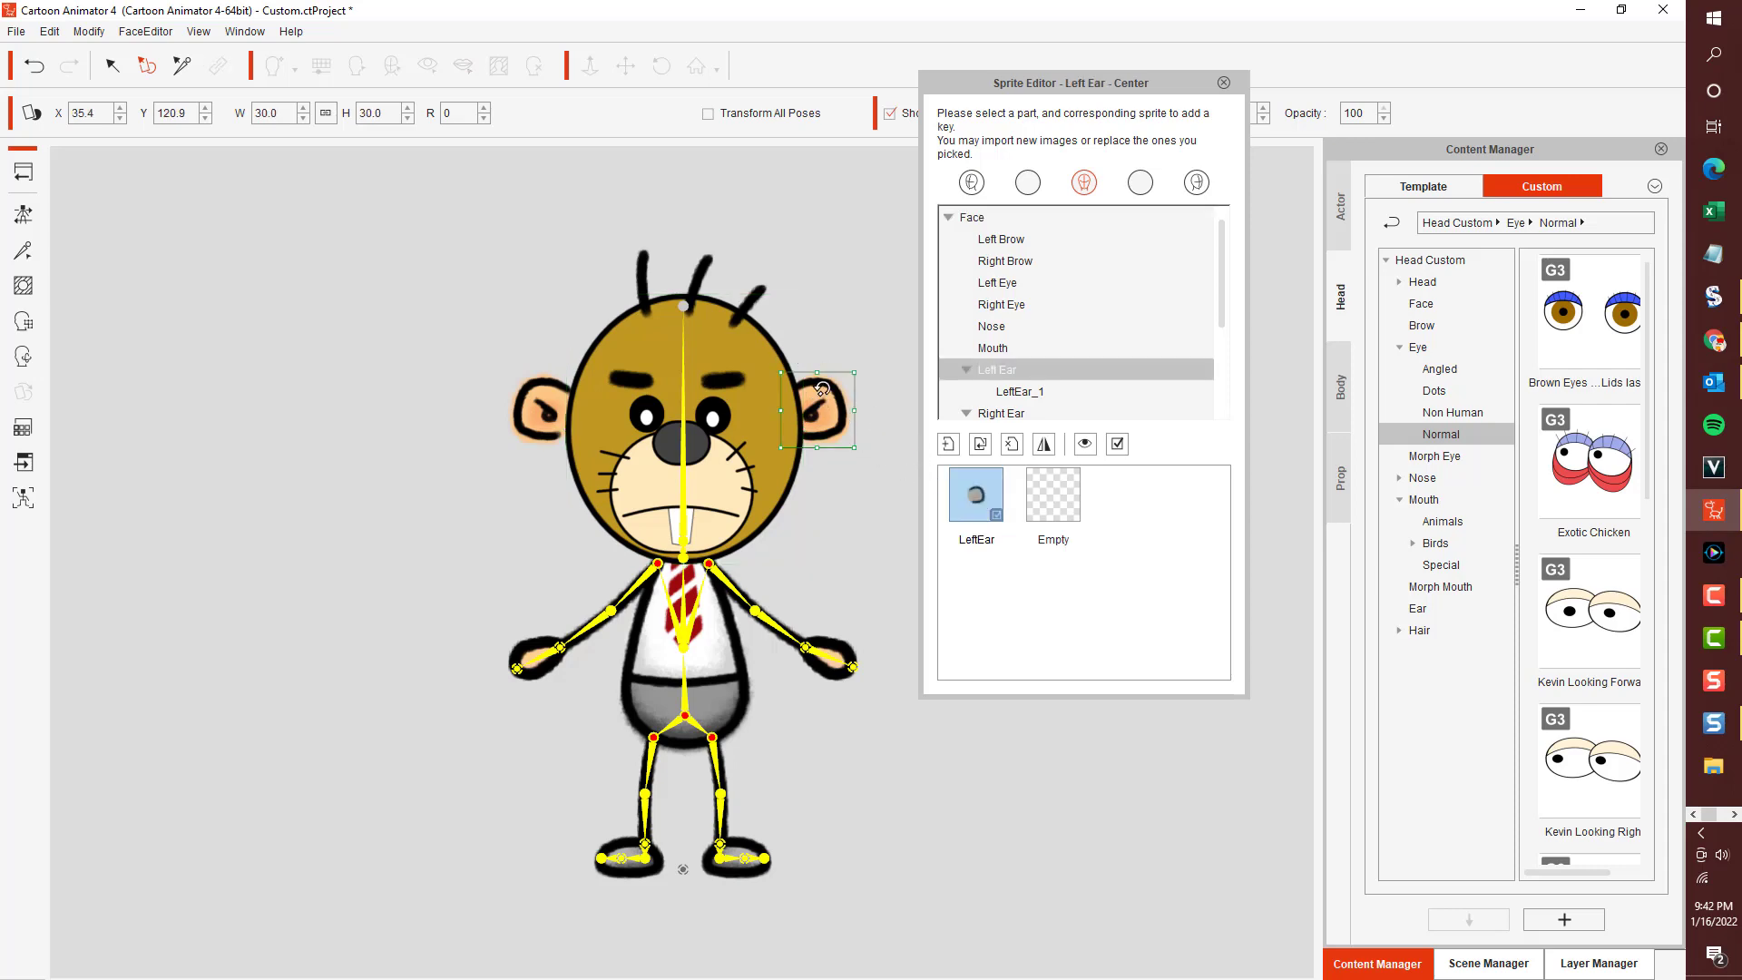
click(979, 444)
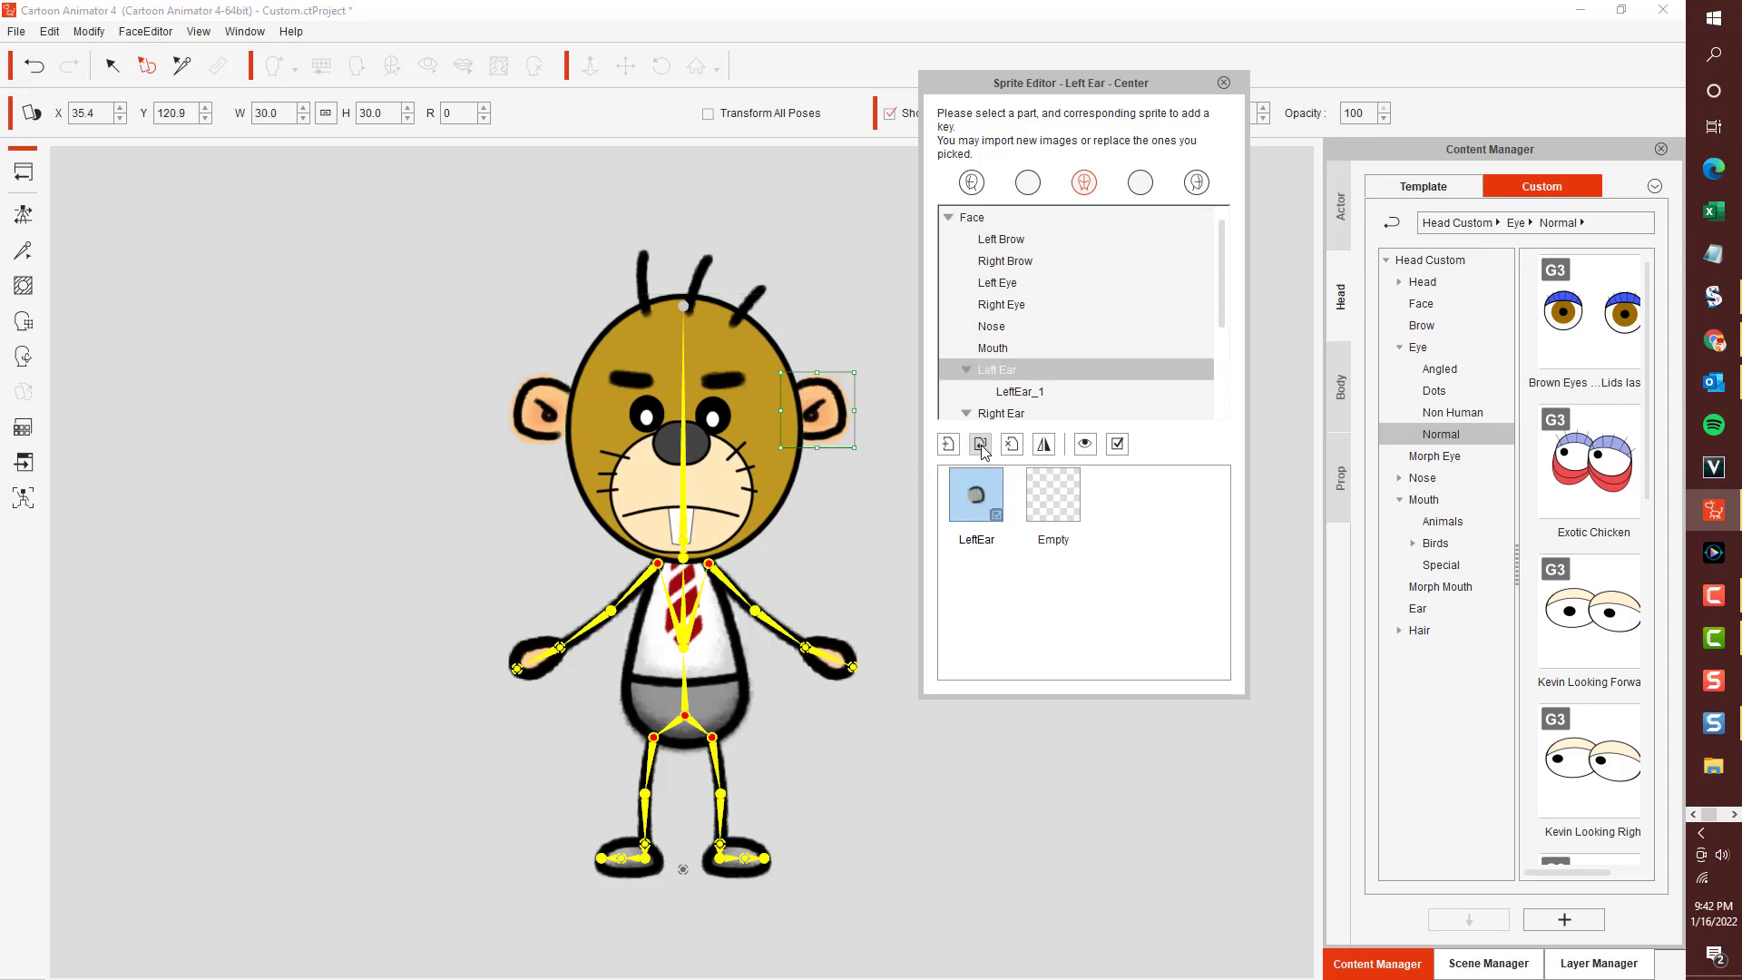
click(889, 231)
double_click(889, 231)
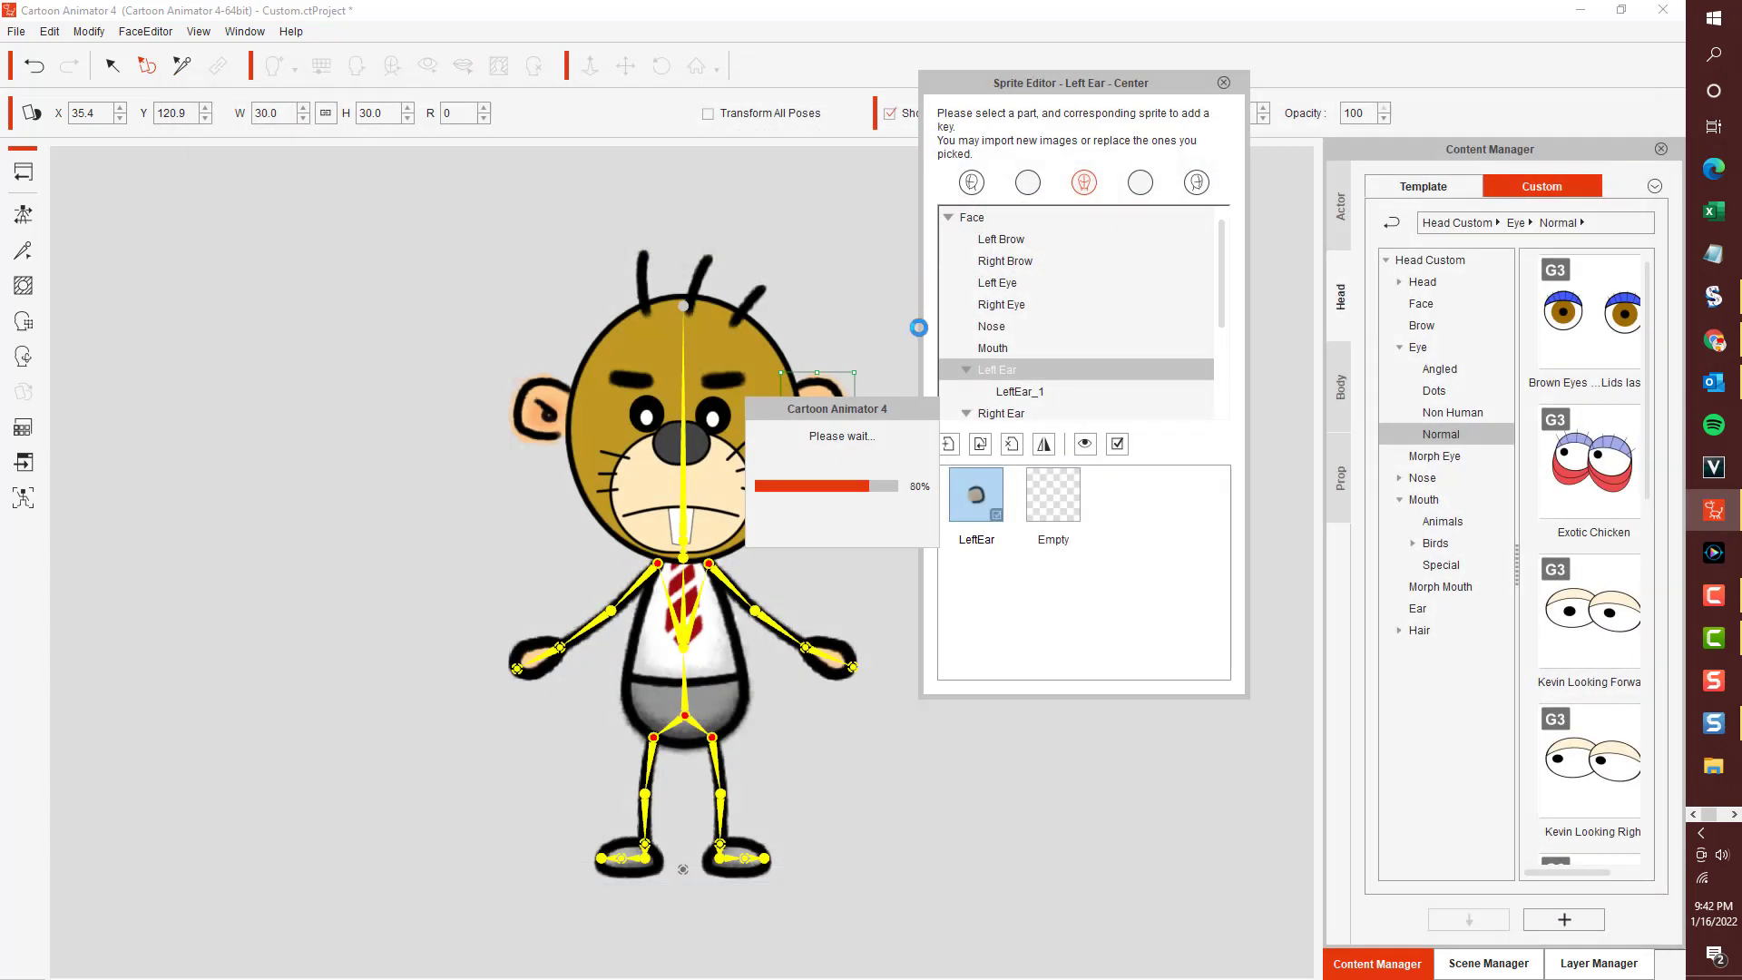
drag(833, 388, 815, 281)
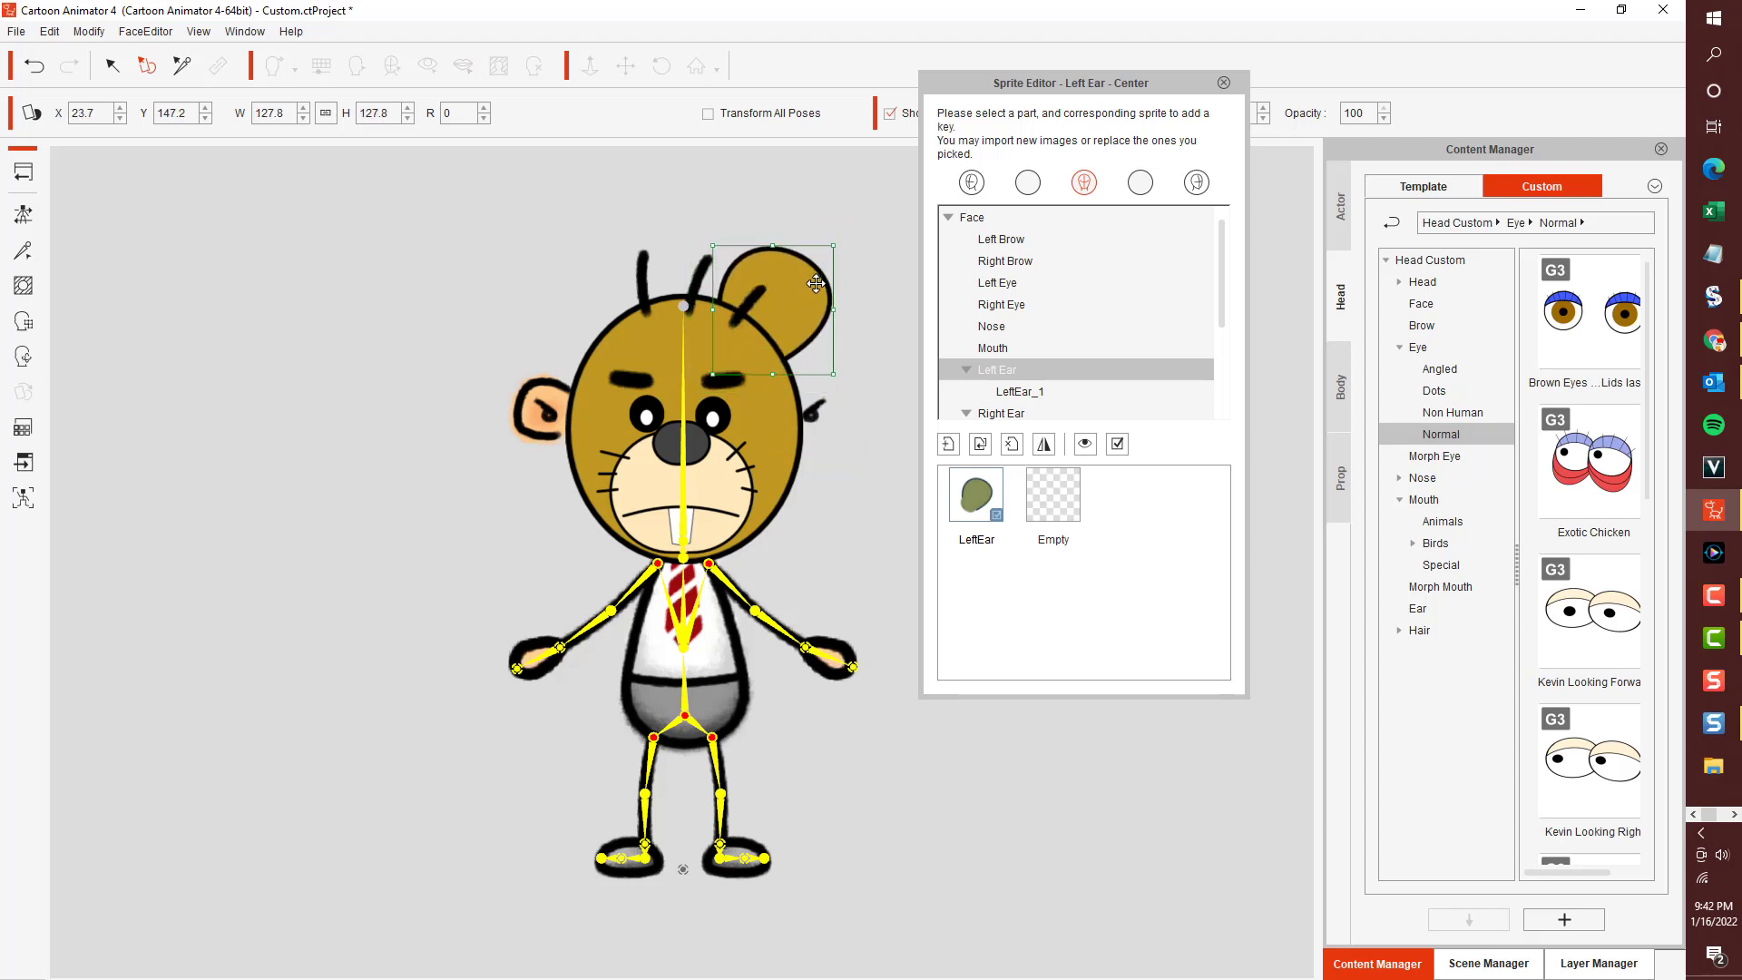
Replace the LeftEar_1 sprite with "Left Ear Inner", enlarge it to 141.6 x 141.6 and place it inside the brown left ear.
click(813, 415)
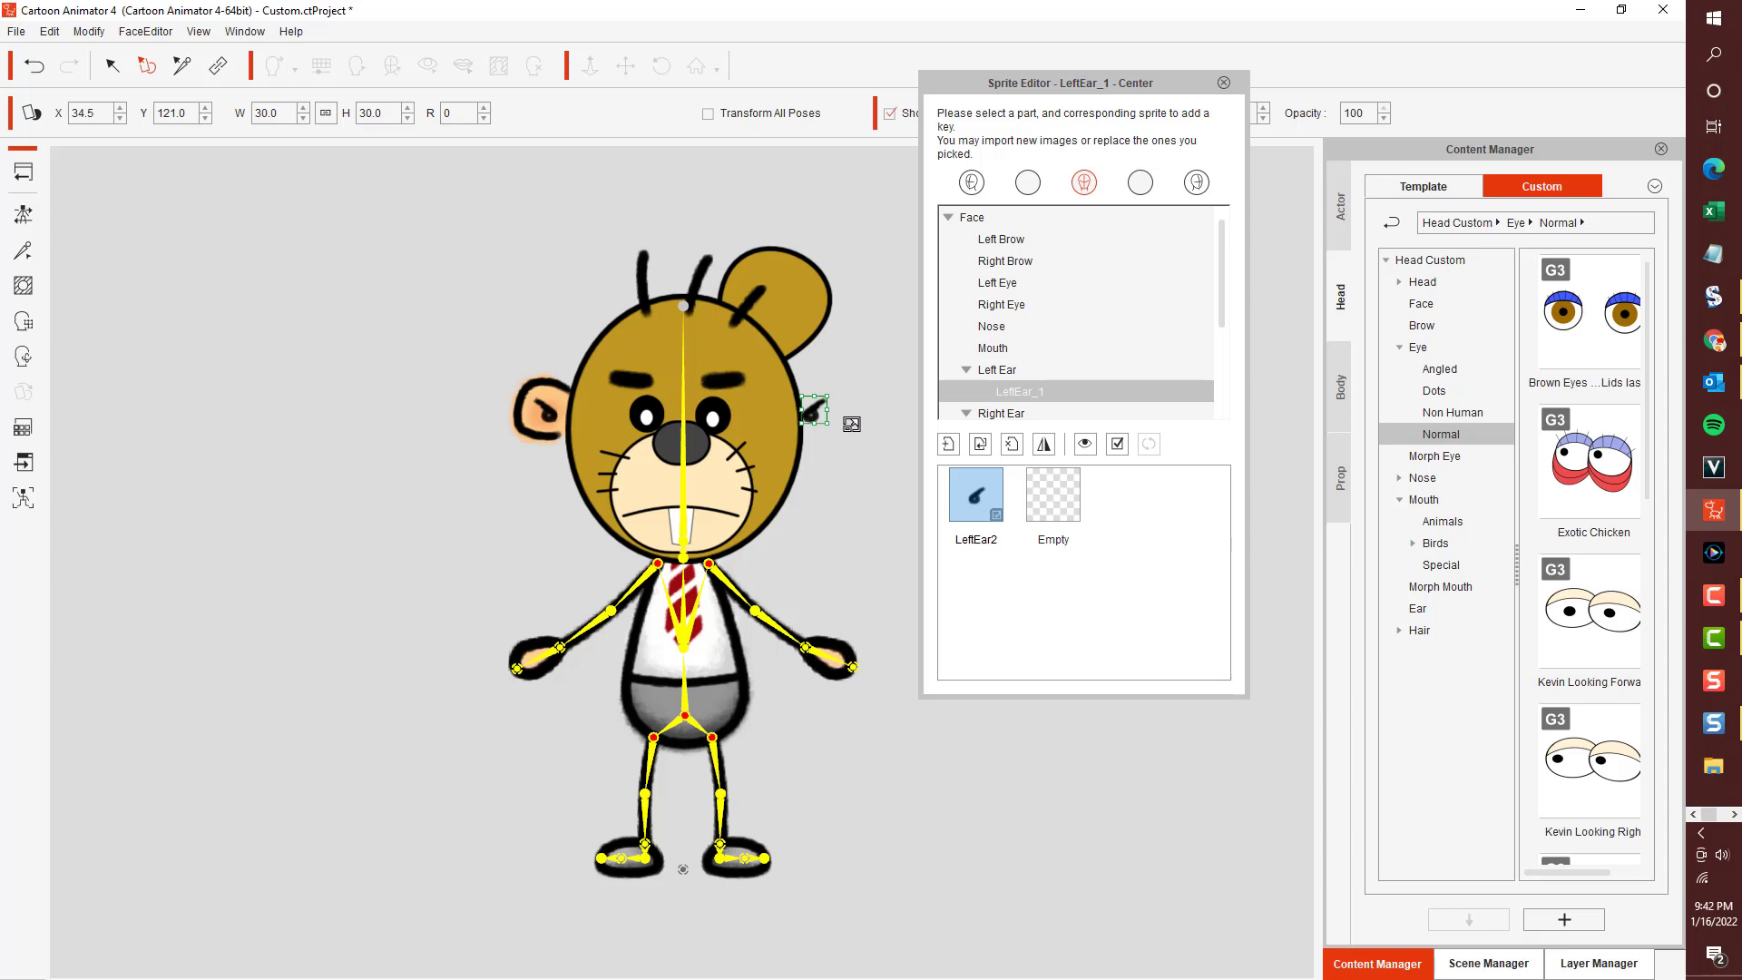
click(980, 444)
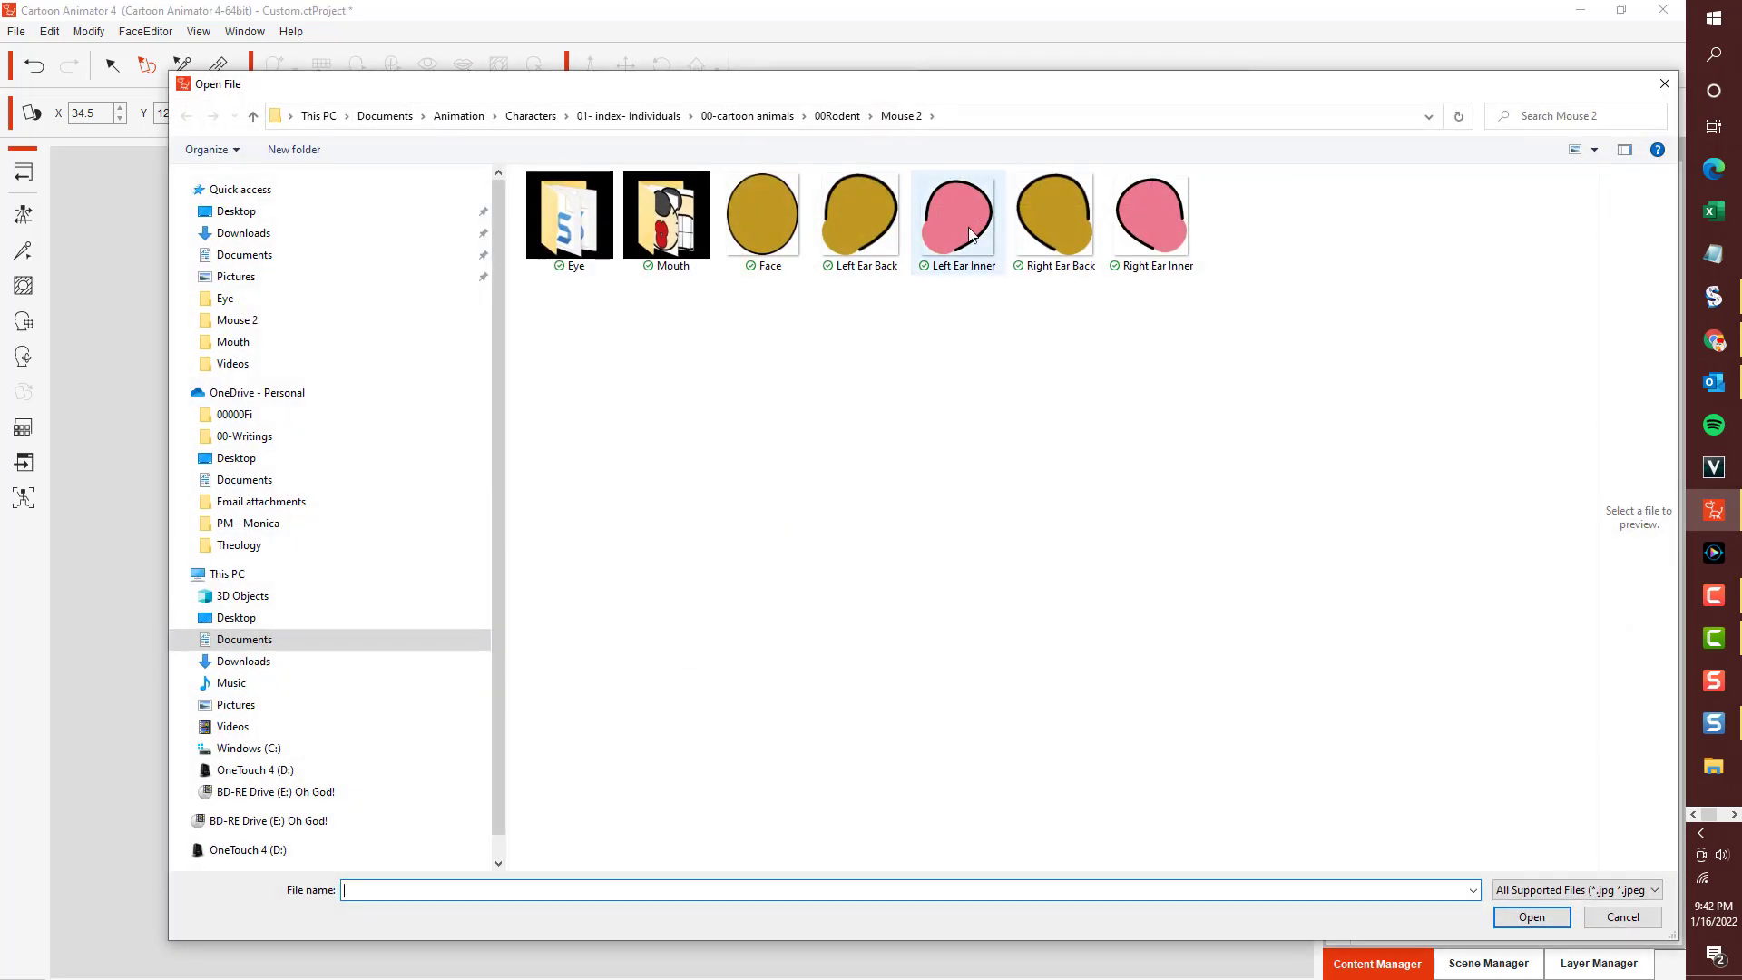
double_click(960, 218)
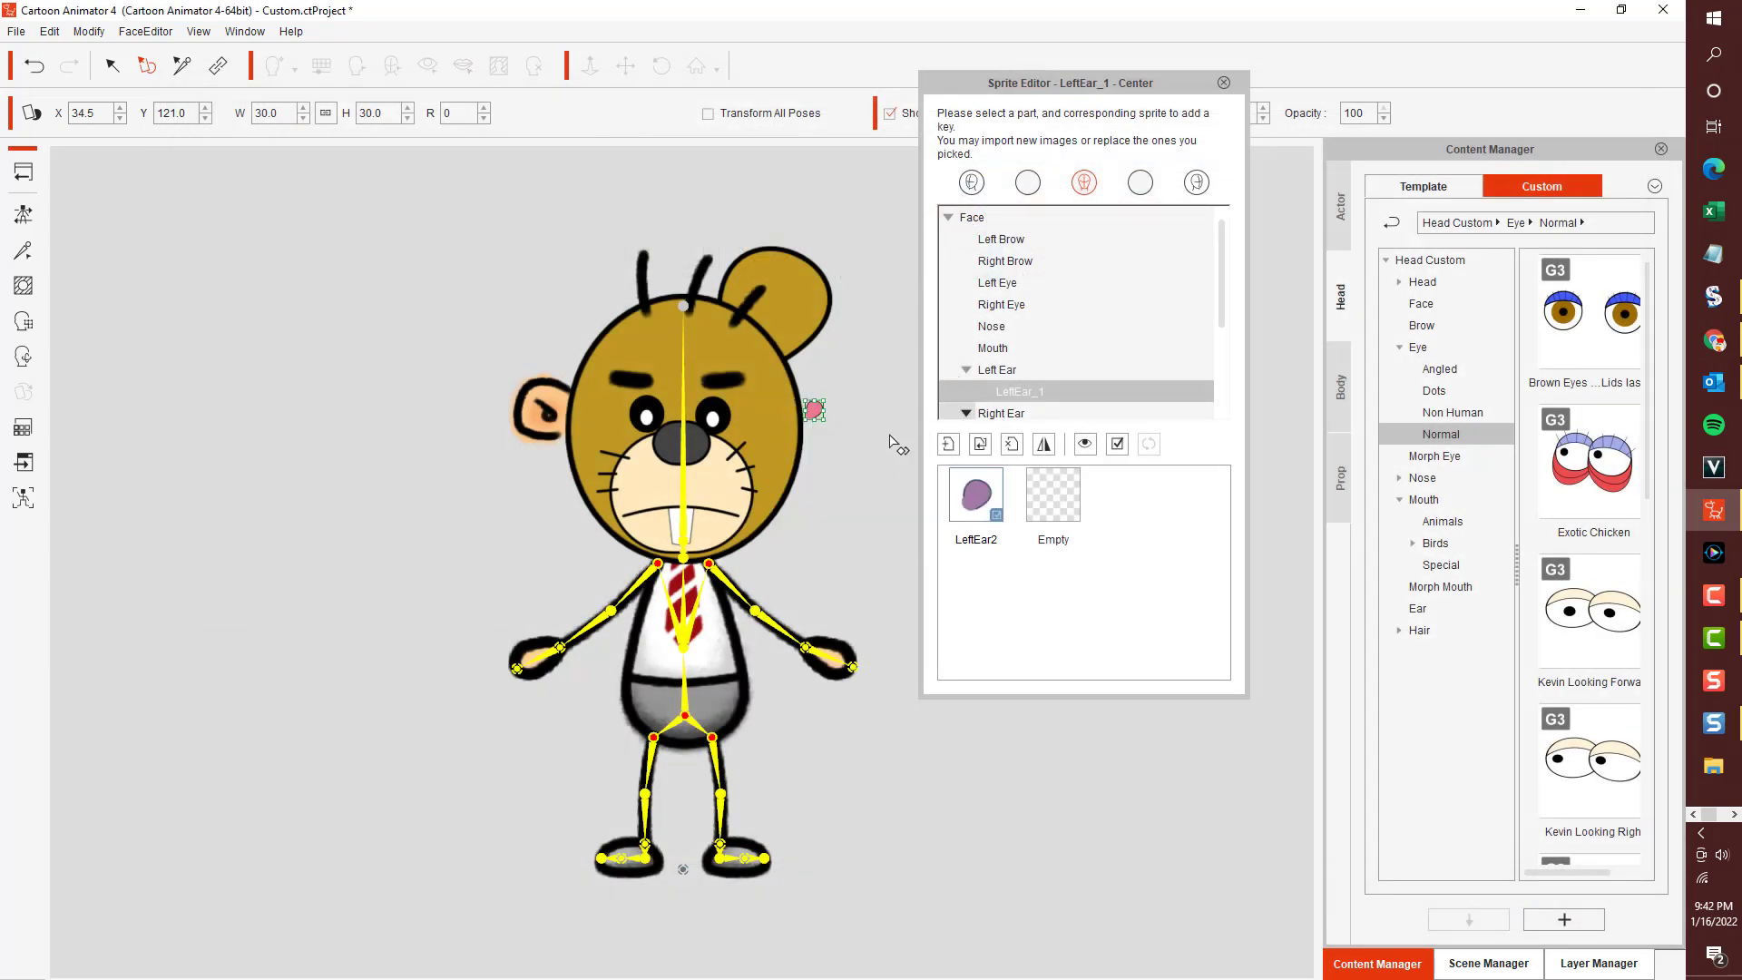
drag(823, 400, 786, 294)
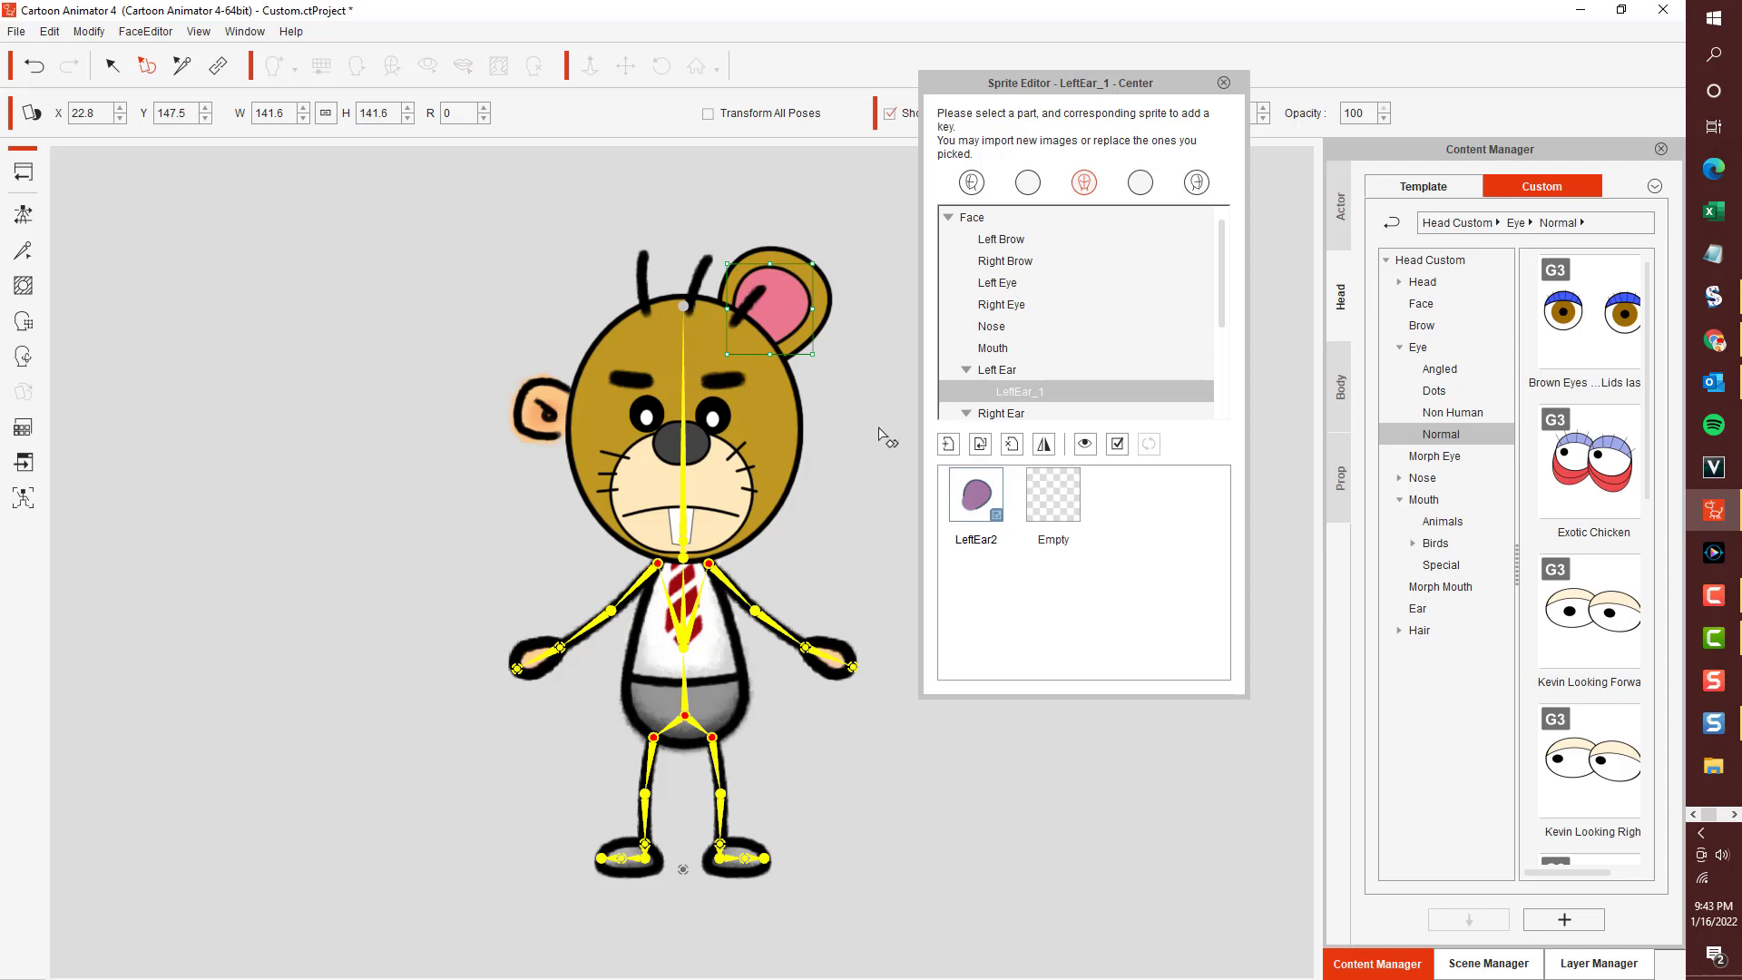
Replace the right ear's sprite with "Right Ear Back", enlarge it to 120.6 x 120.6 and place it opposite the left ear on the head.
click(556, 396)
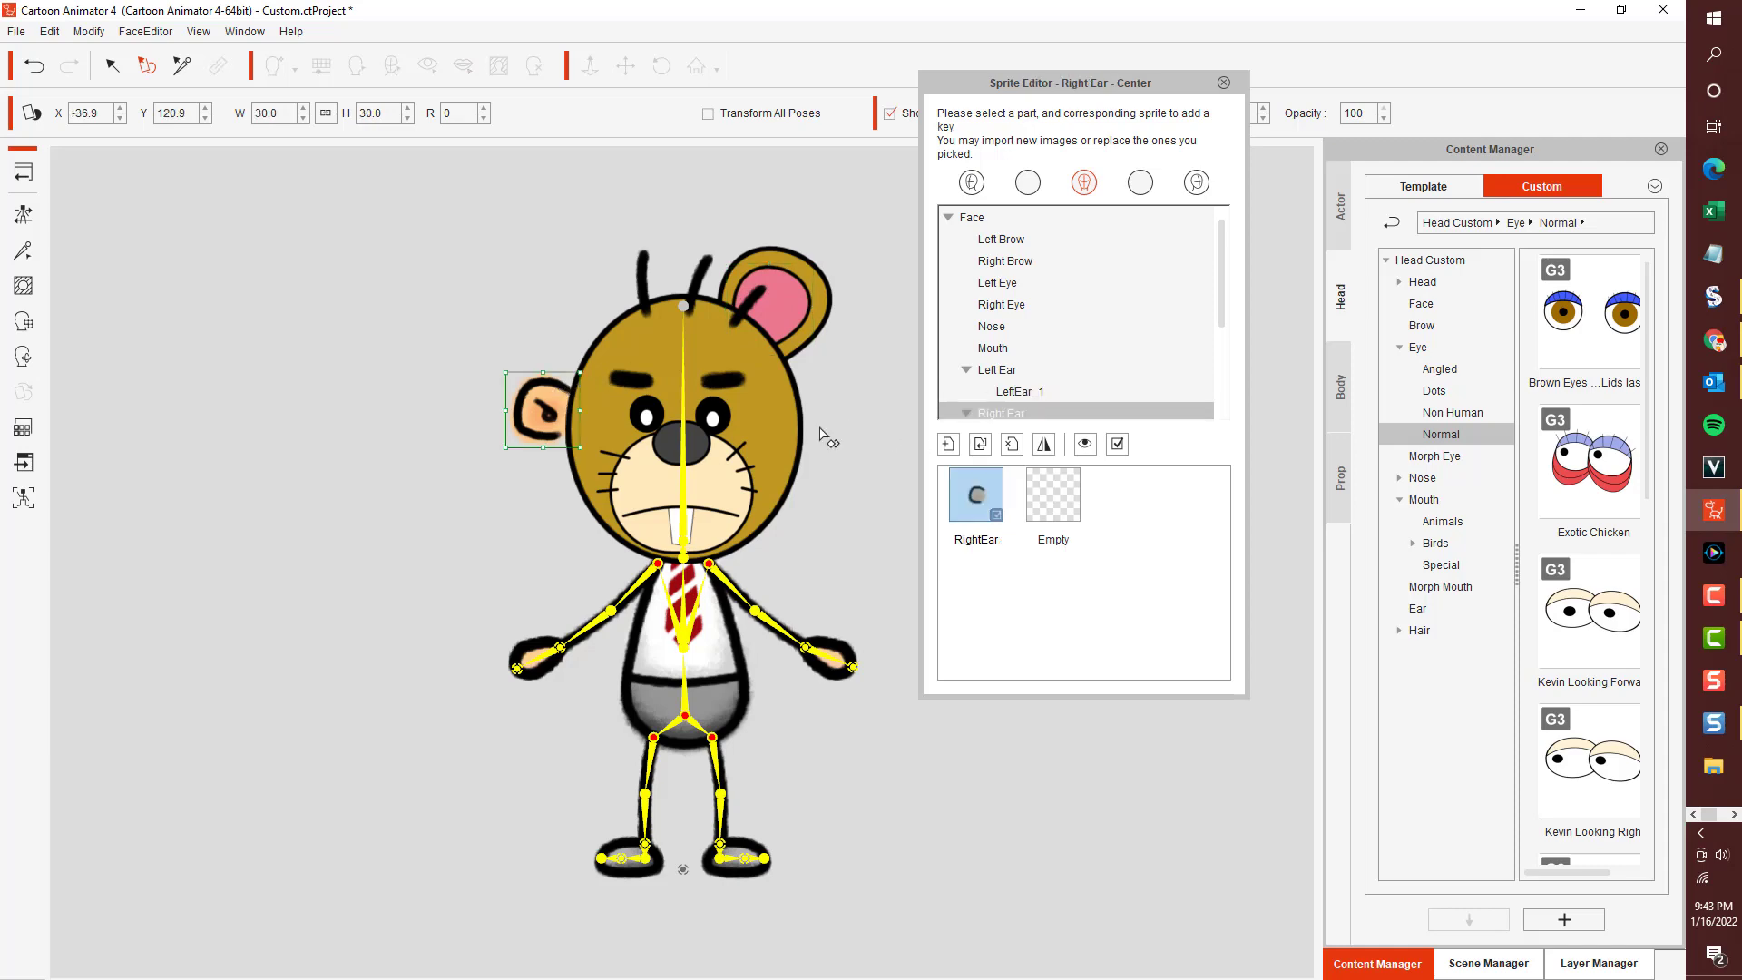
click(980, 444)
click(1054, 218)
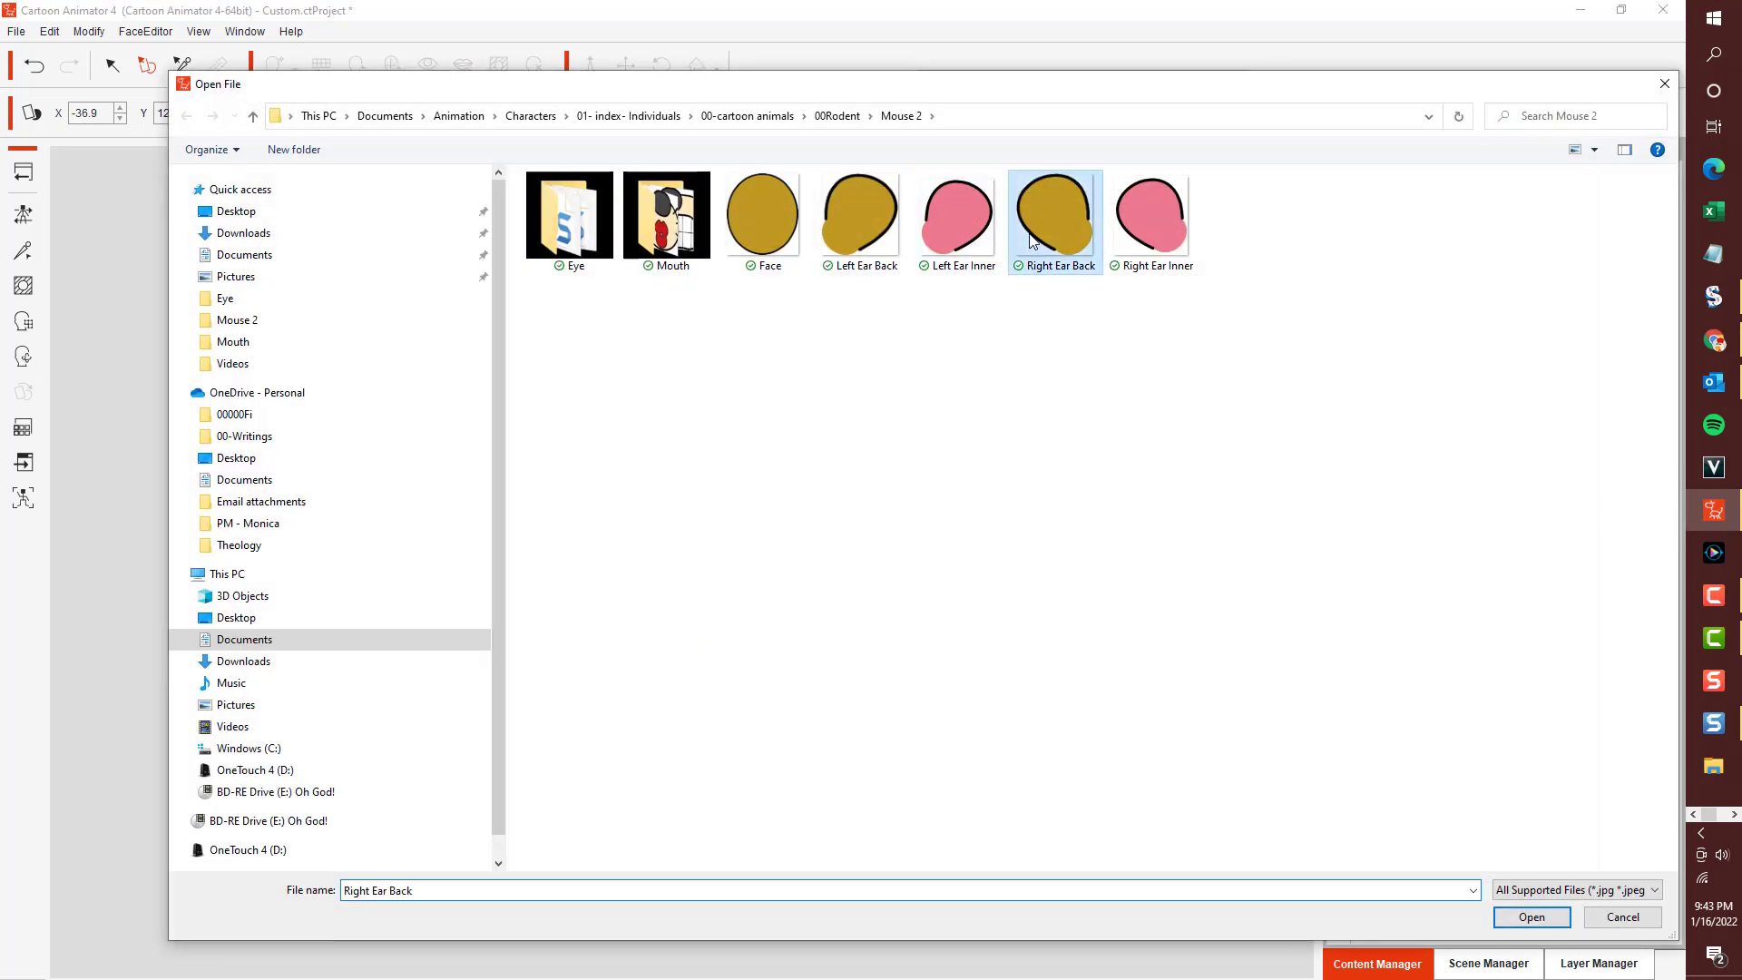
double_click(1054, 218)
drag(555, 395, 610, 267)
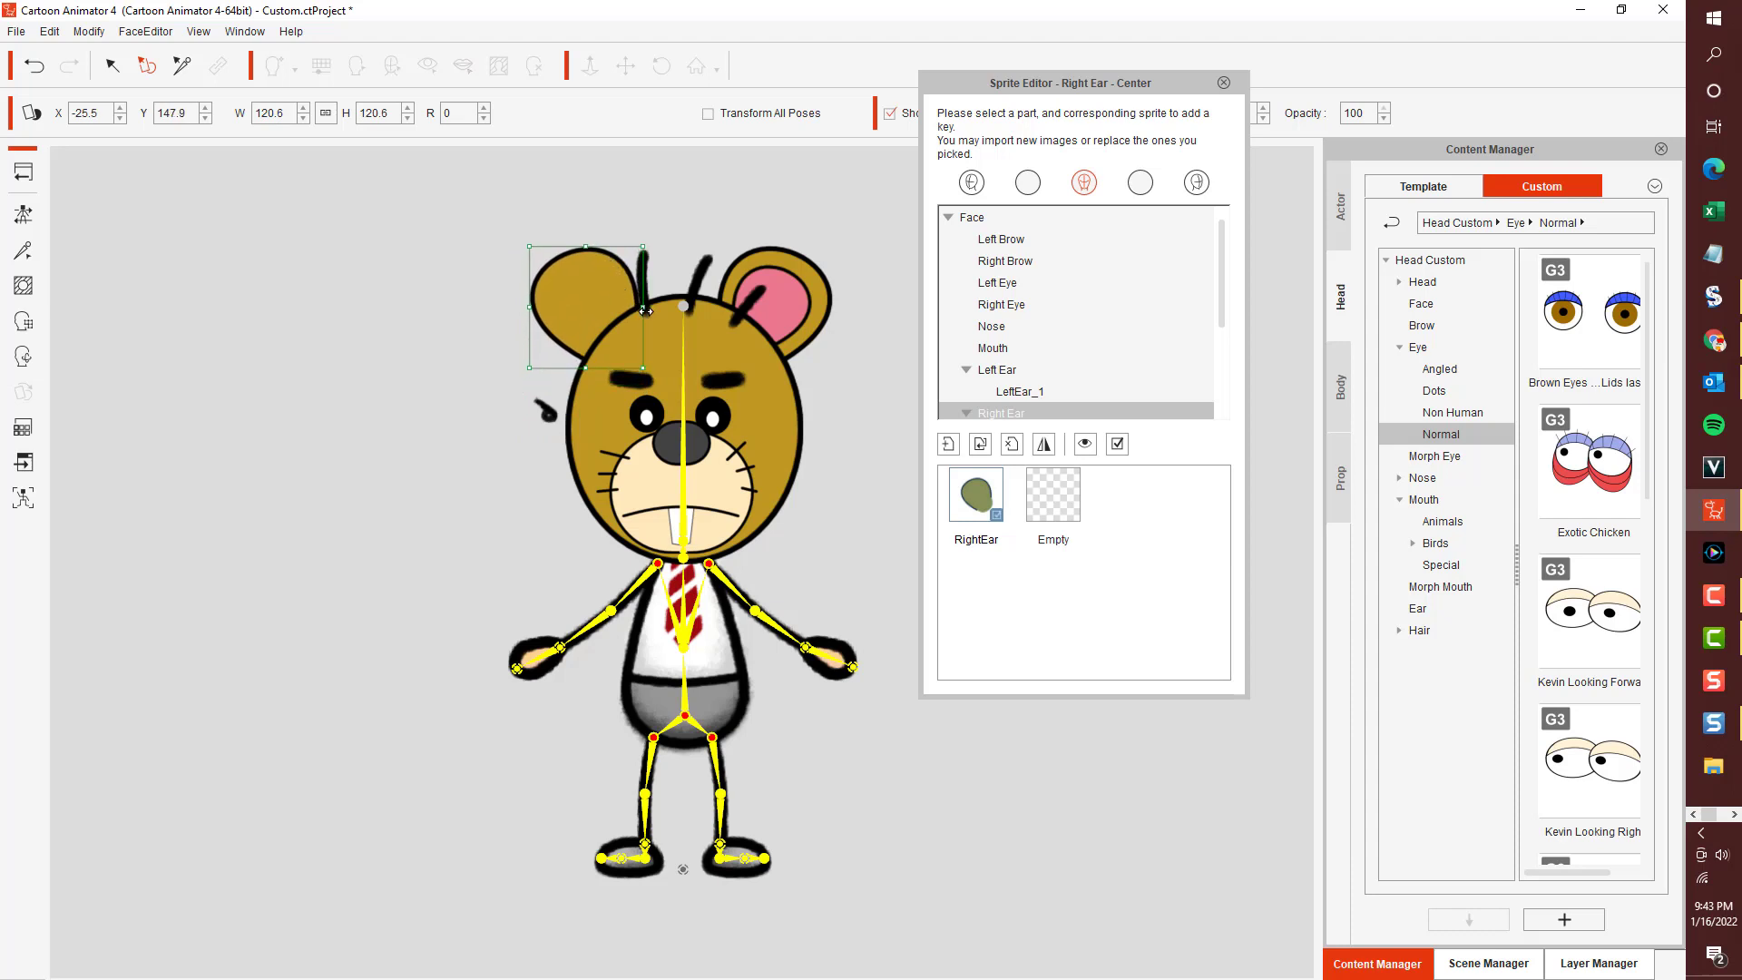
Replace the RightEar_1 sprite with "Right Ear Inner", then enlarge and place it inside the brown right ear.
click(548, 410)
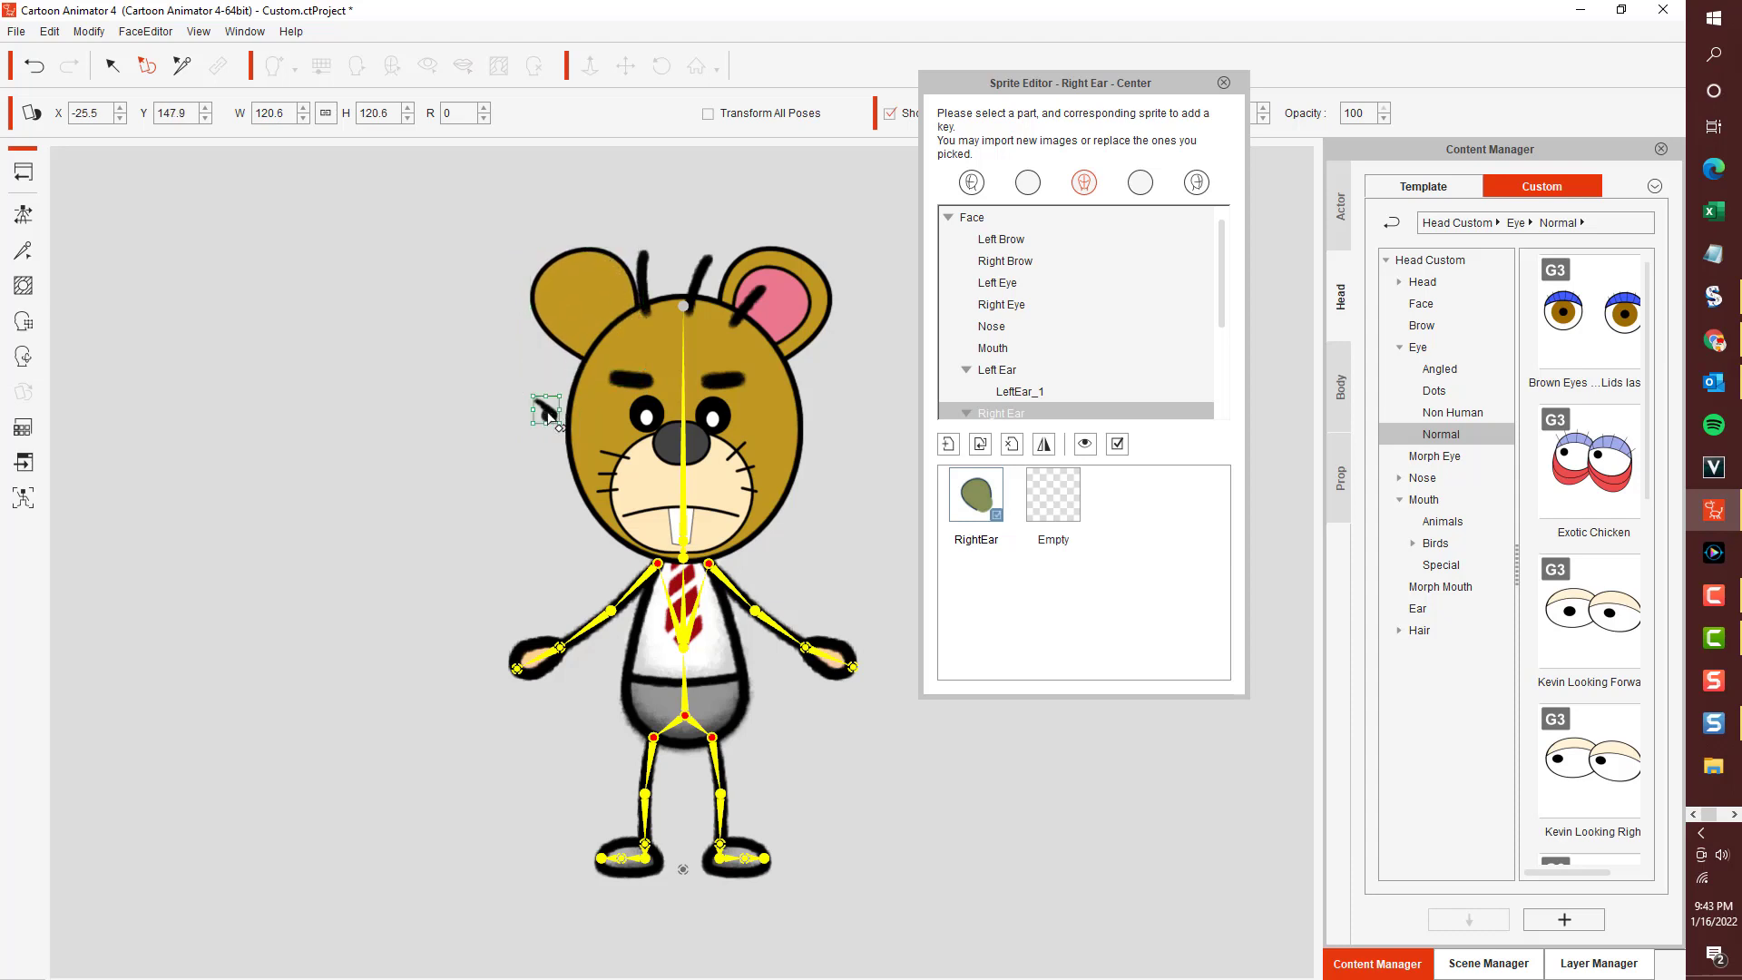
click(981, 446)
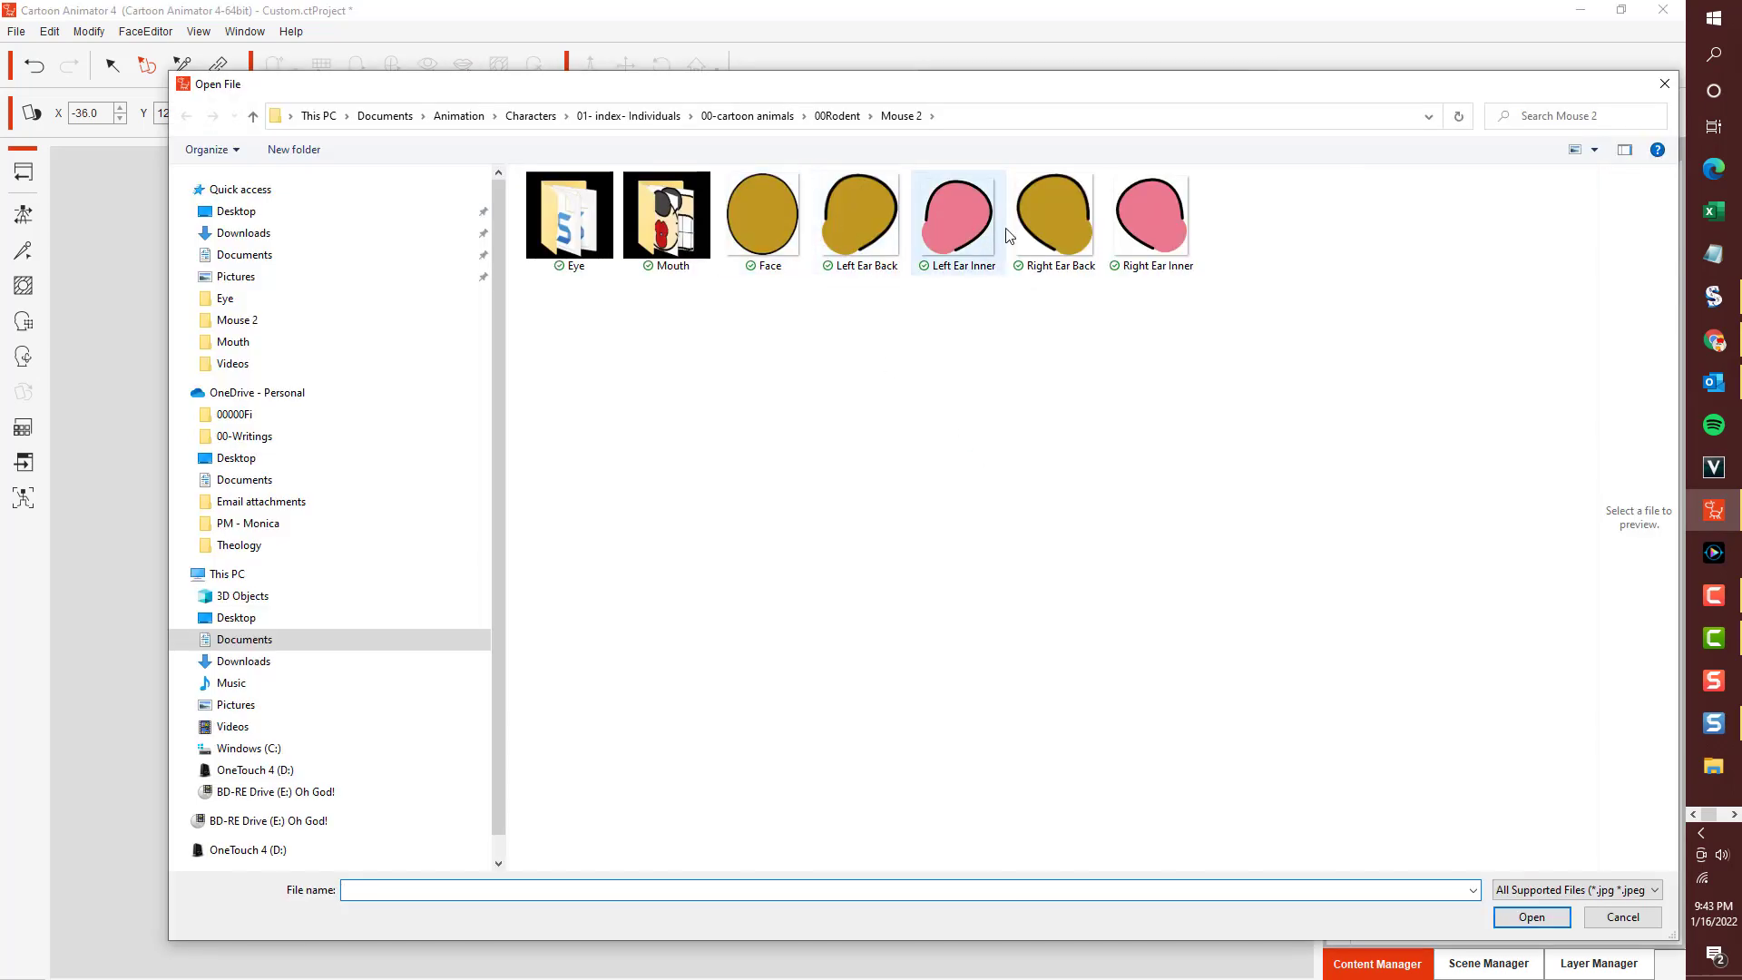
double_click(1180, 218)
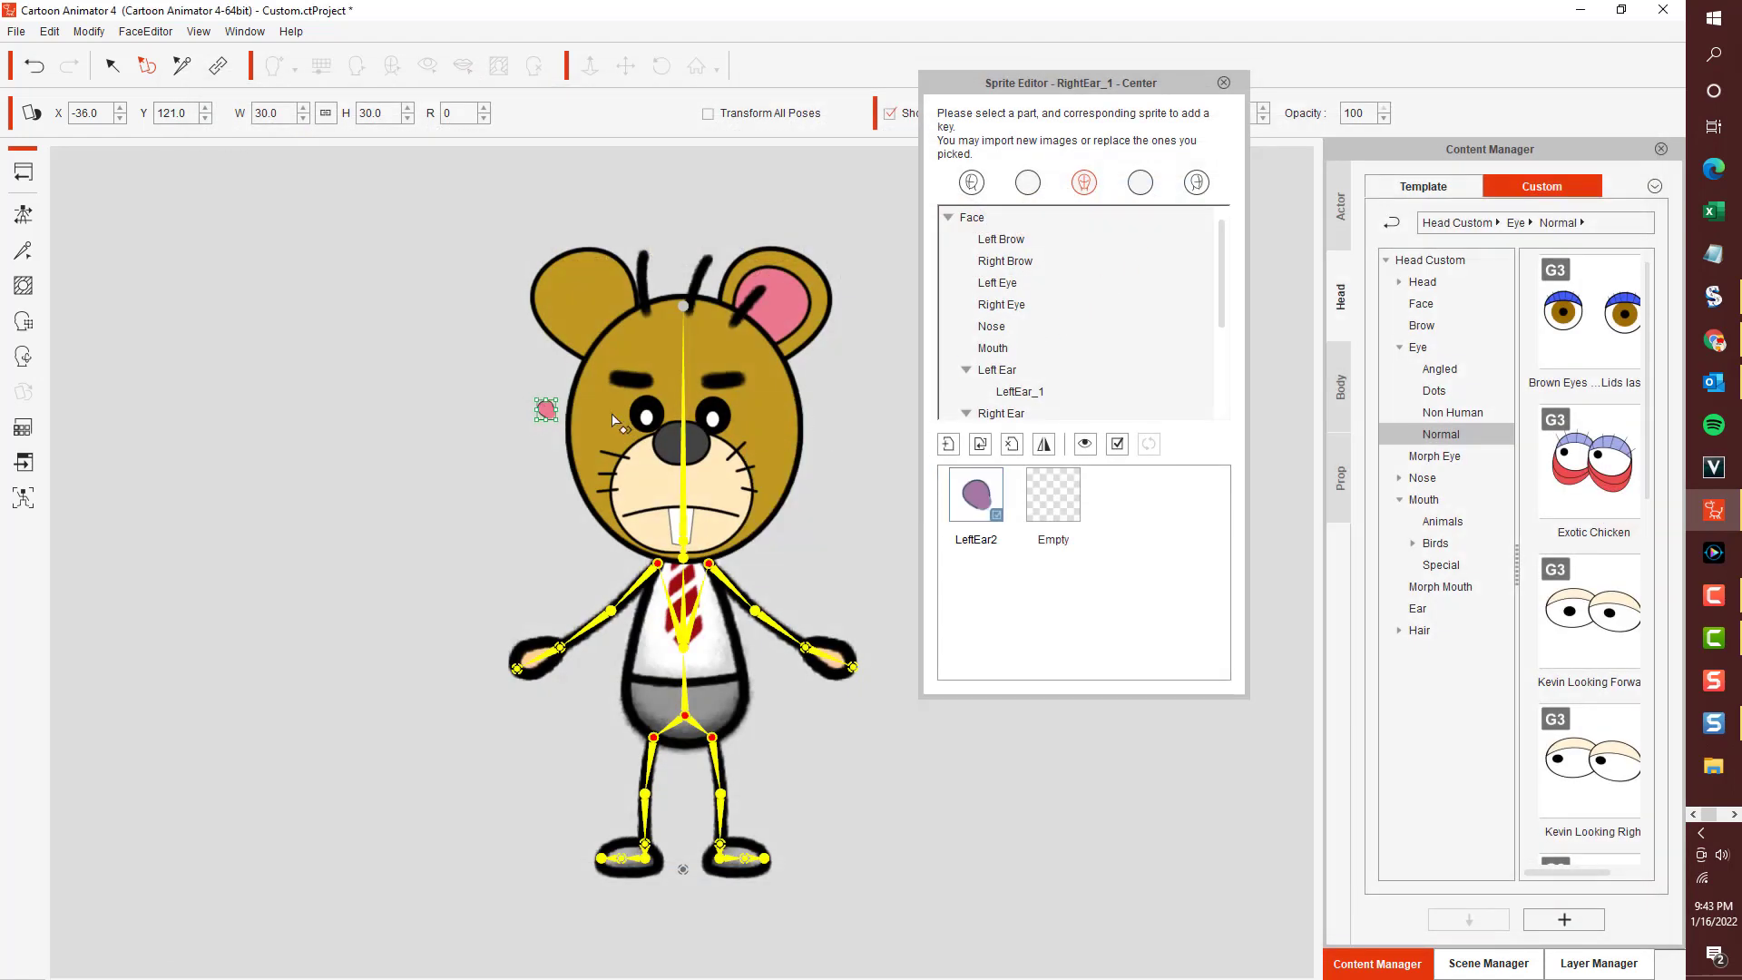
drag(558, 397, 620, 280)
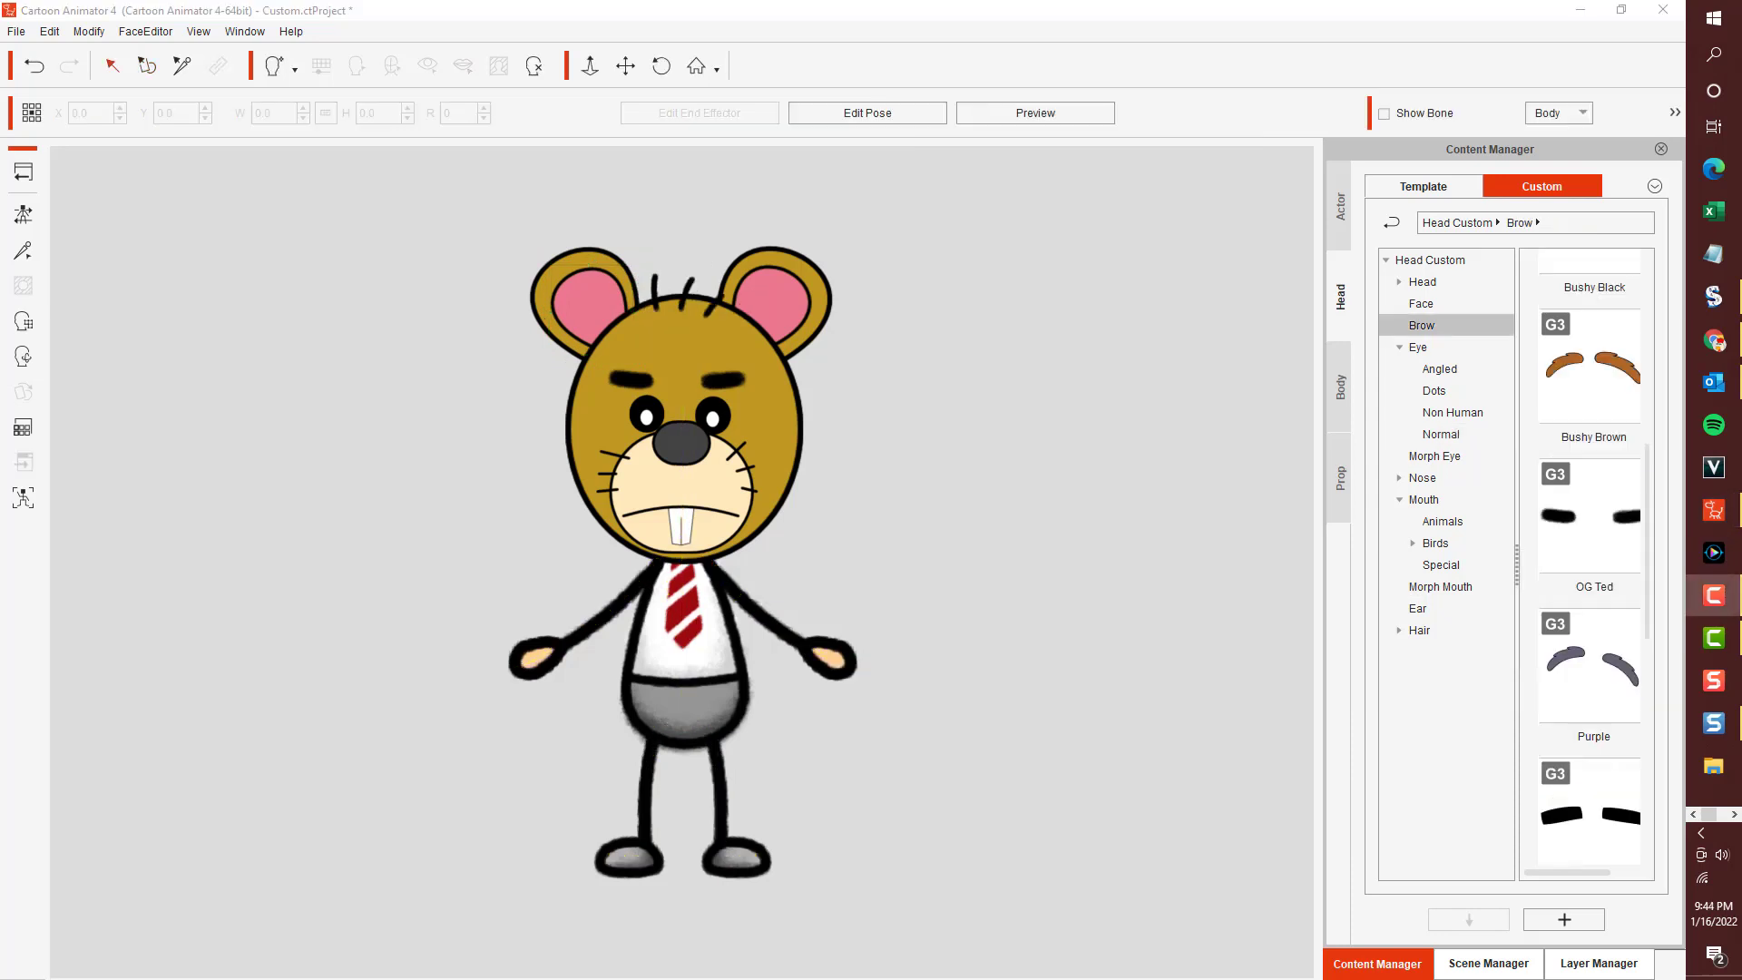
Apply the Bushy Brown brows to the character and adjust both brows so they sit just above the eyes.
double_click(1570, 407)
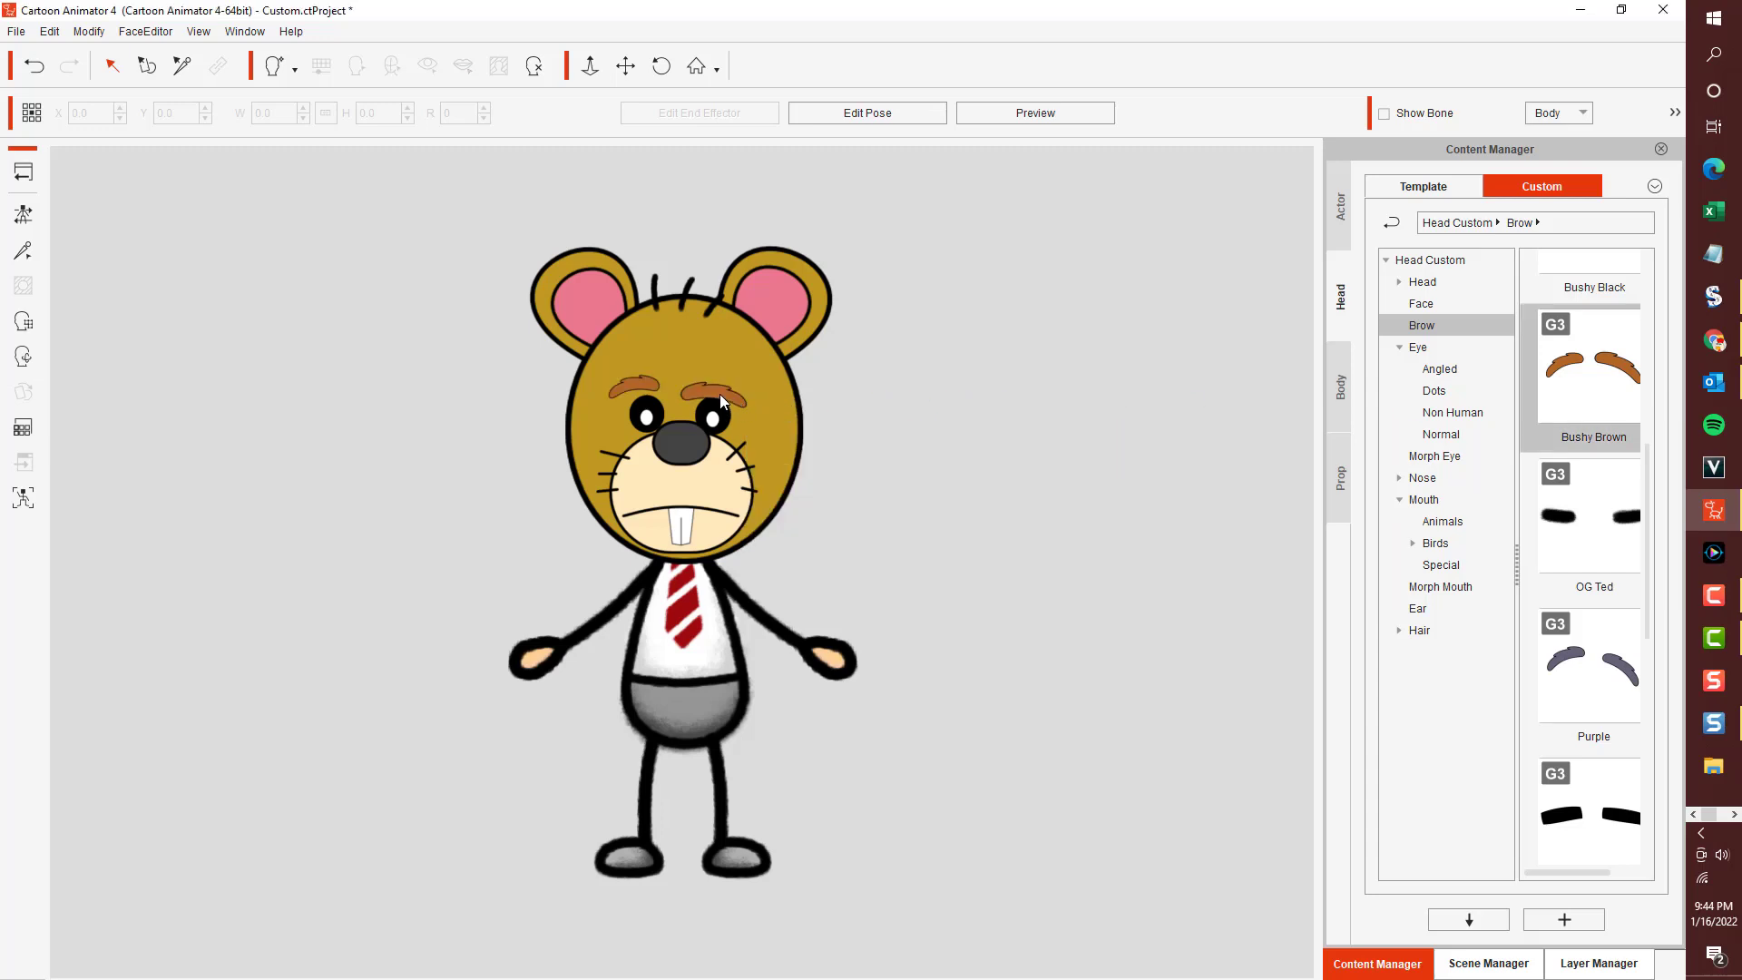
click(706, 390)
drag(705, 390, 713, 382)
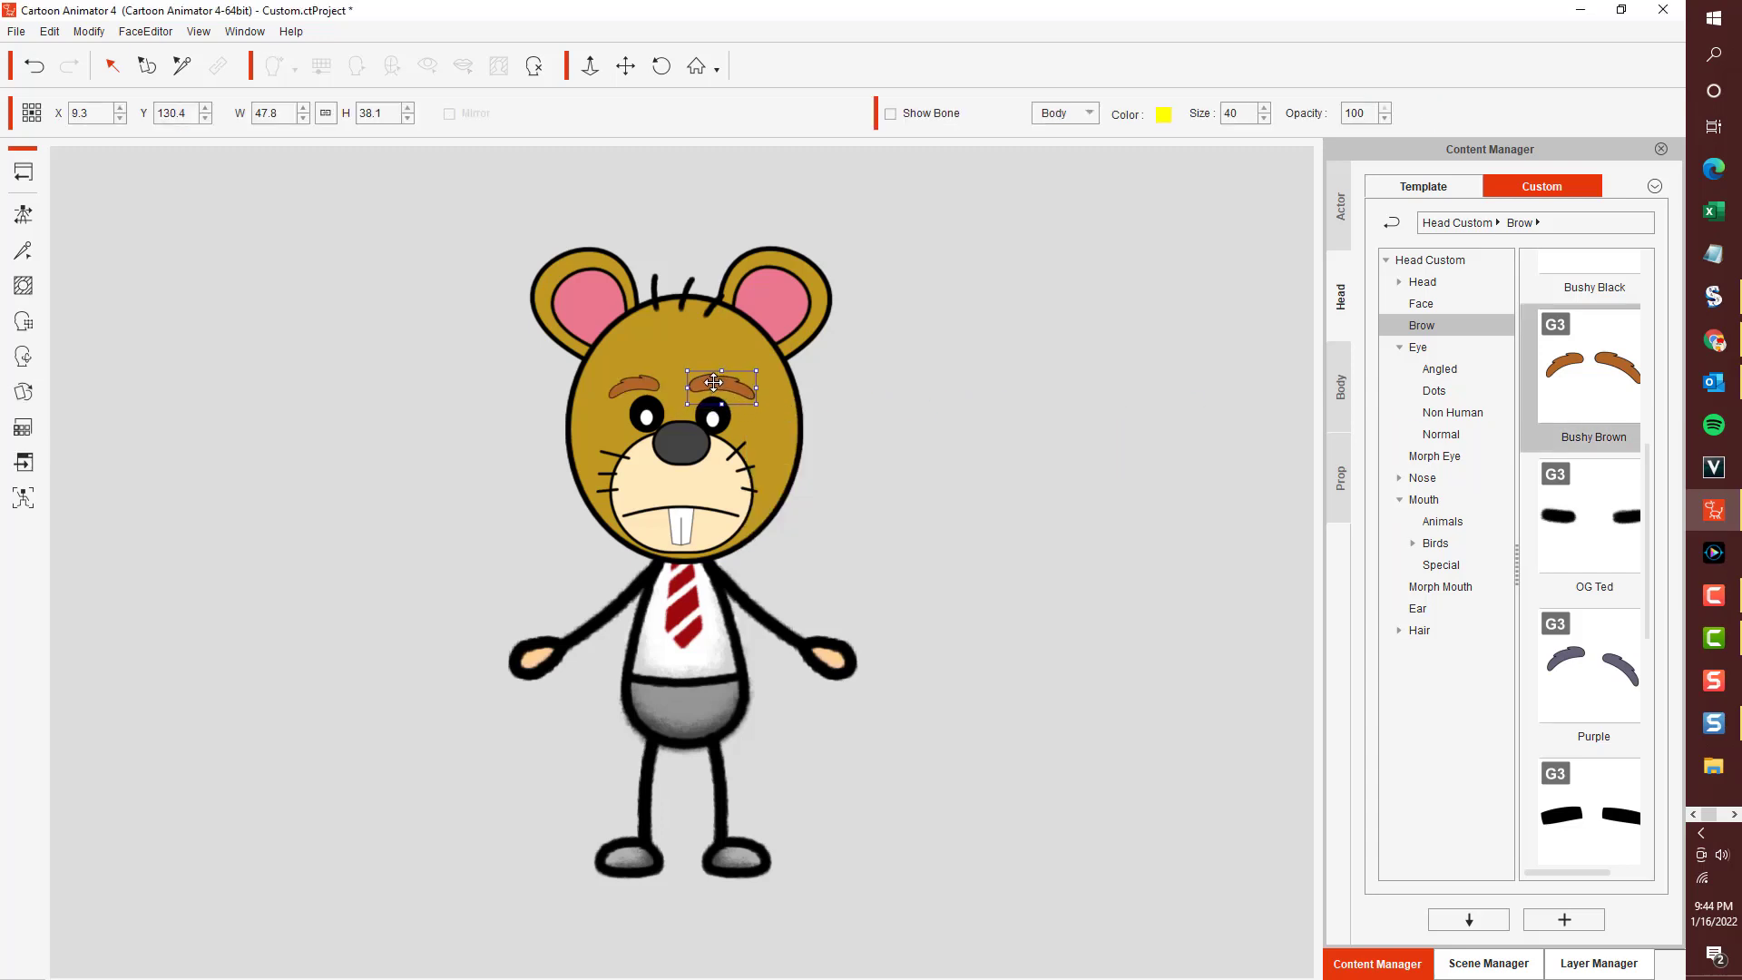
drag(662, 372, 656, 385)
drag(725, 392, 654, 391)
click(660, 382)
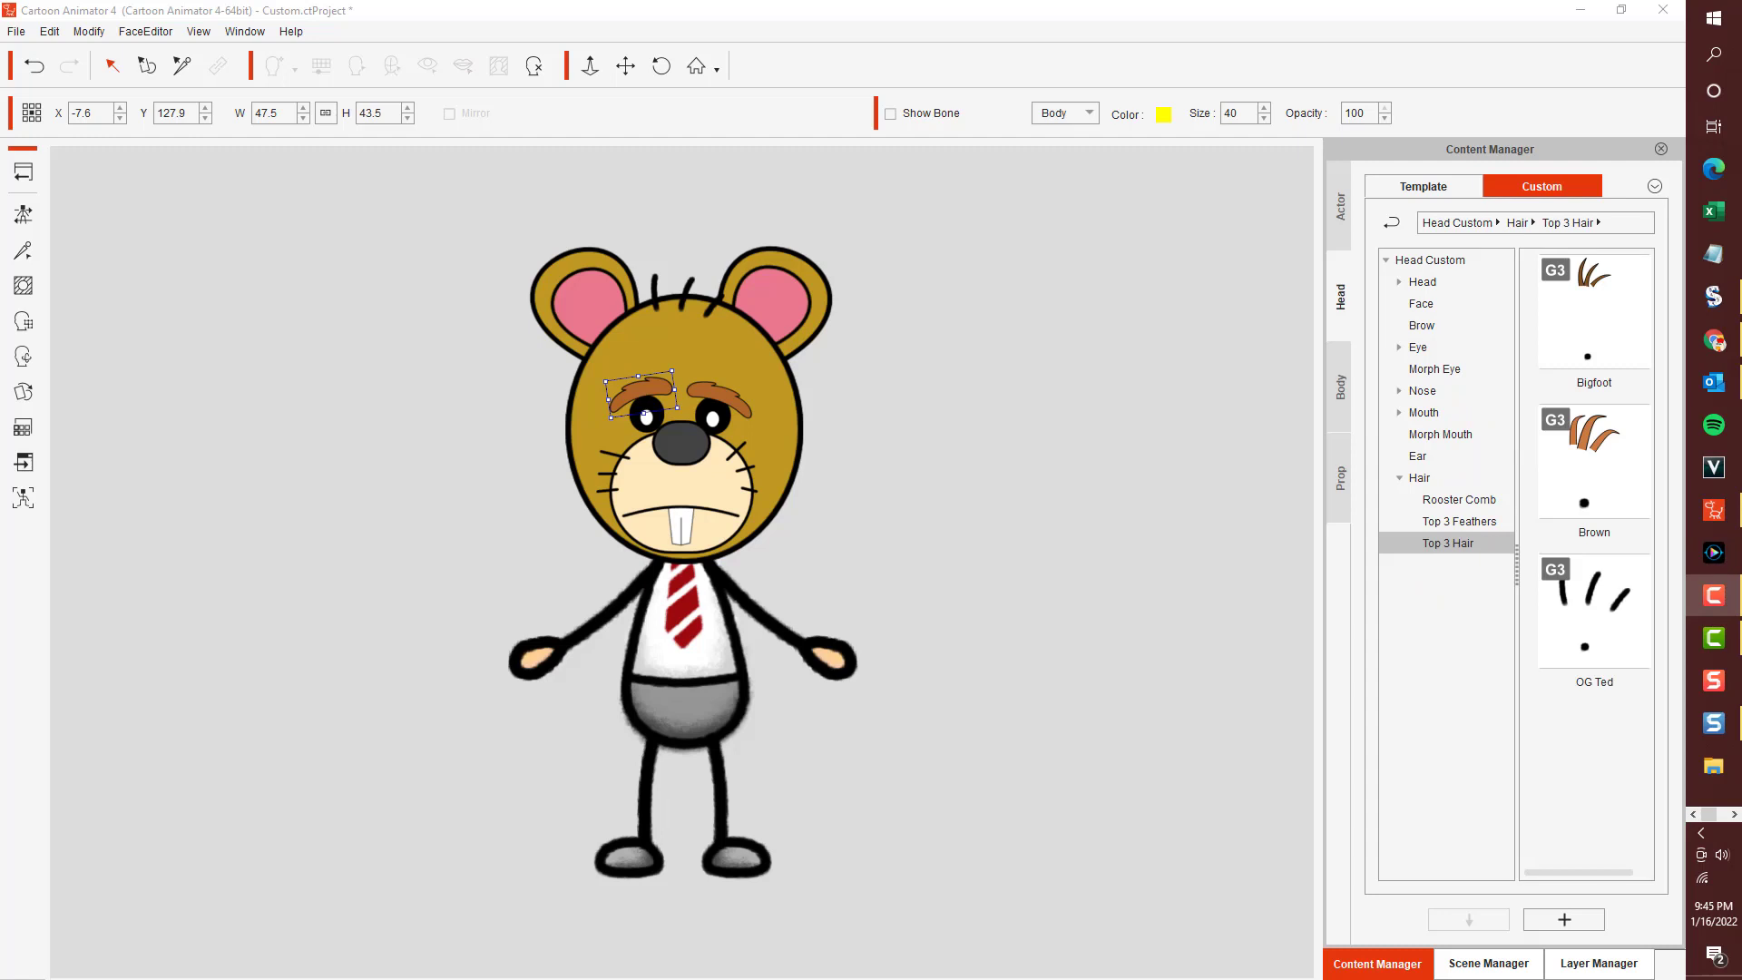
Apply the Brown style from Top 3 Hair to the character and select the middle strand of hair.
click(1713, 509)
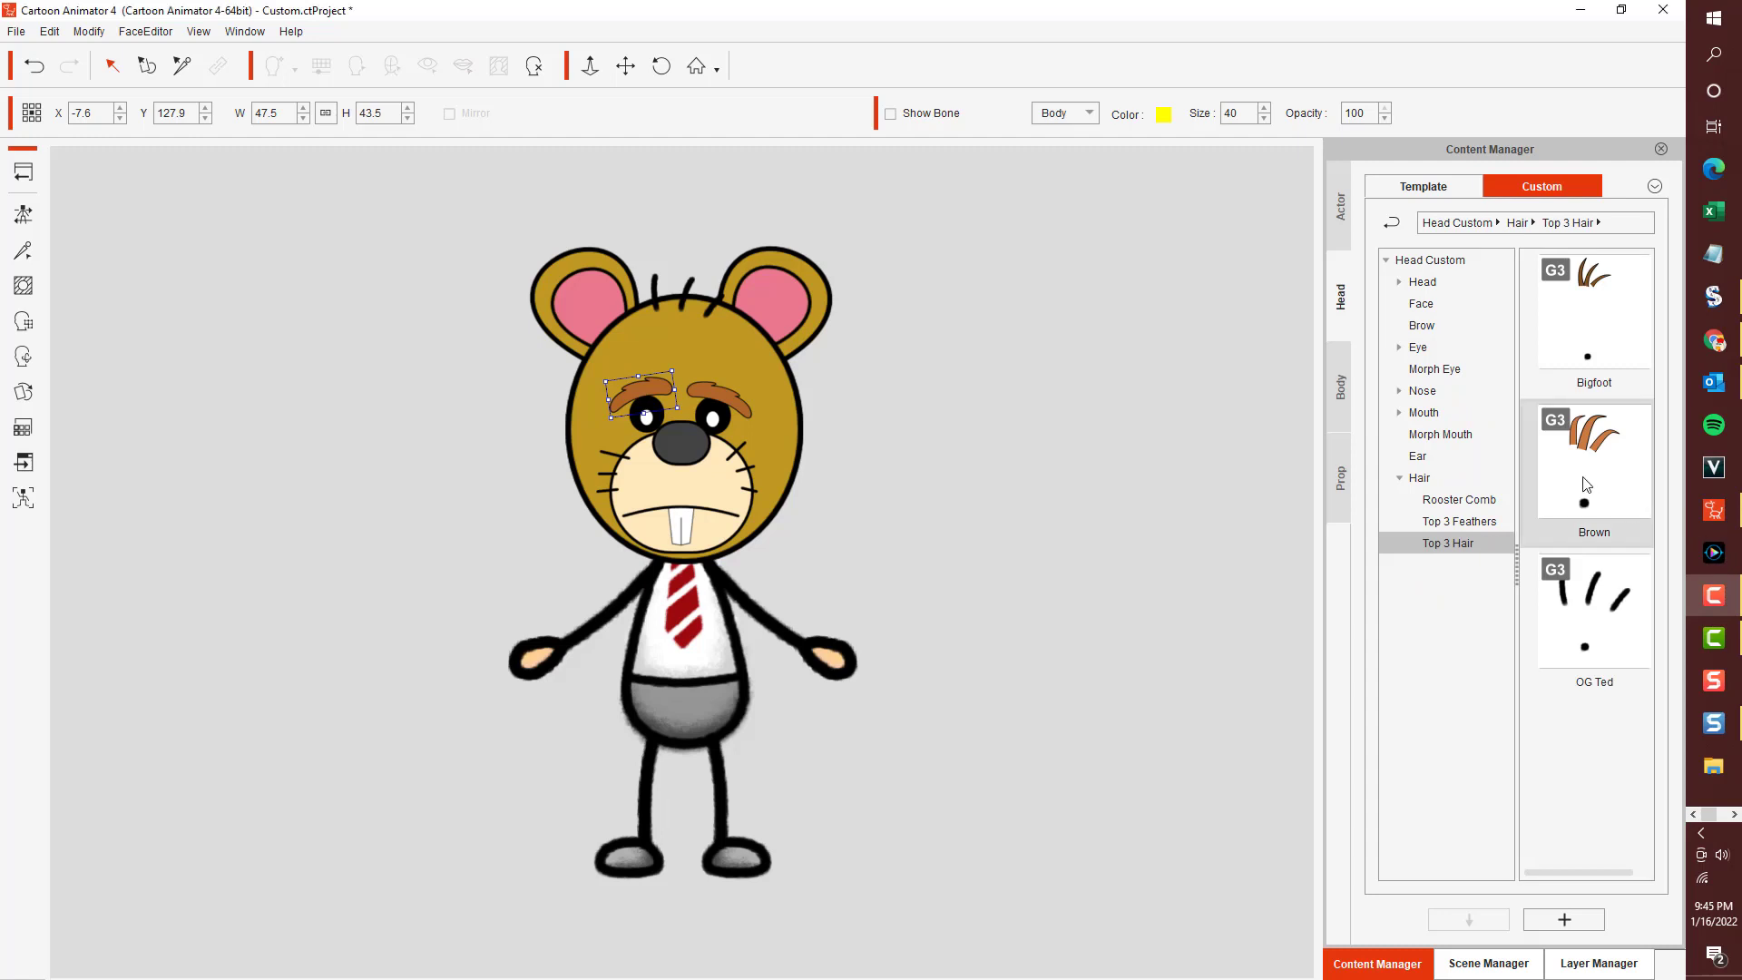
double_click(1557, 469)
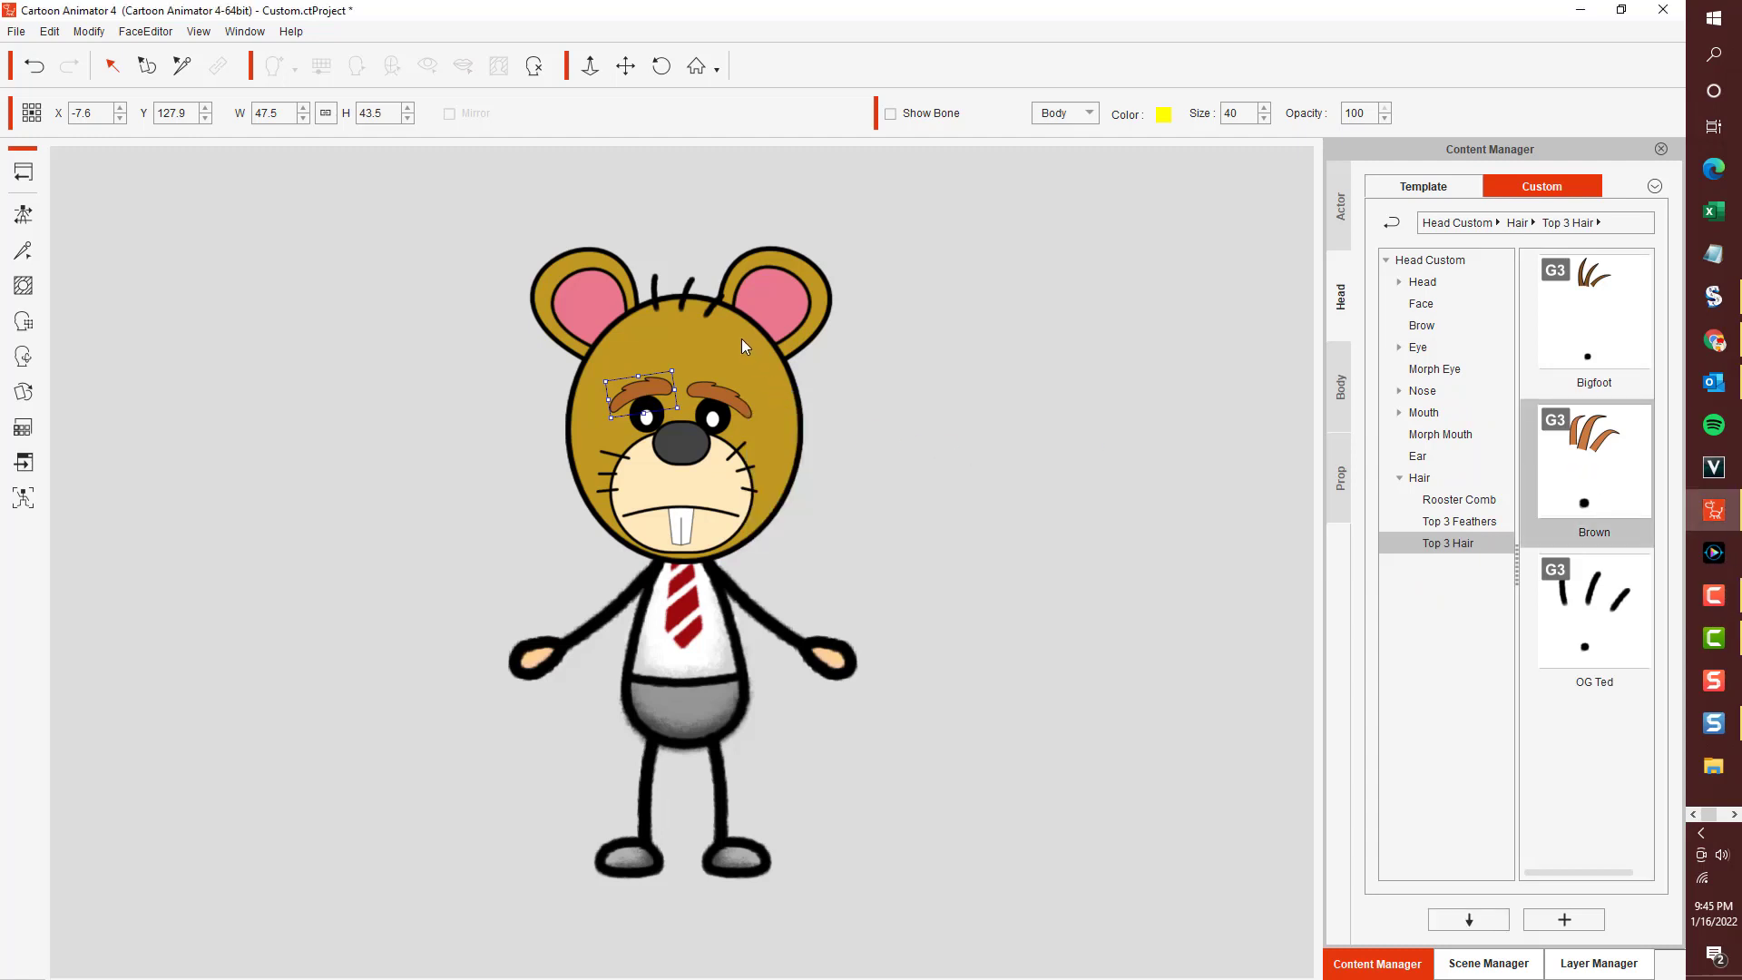
click(682, 285)
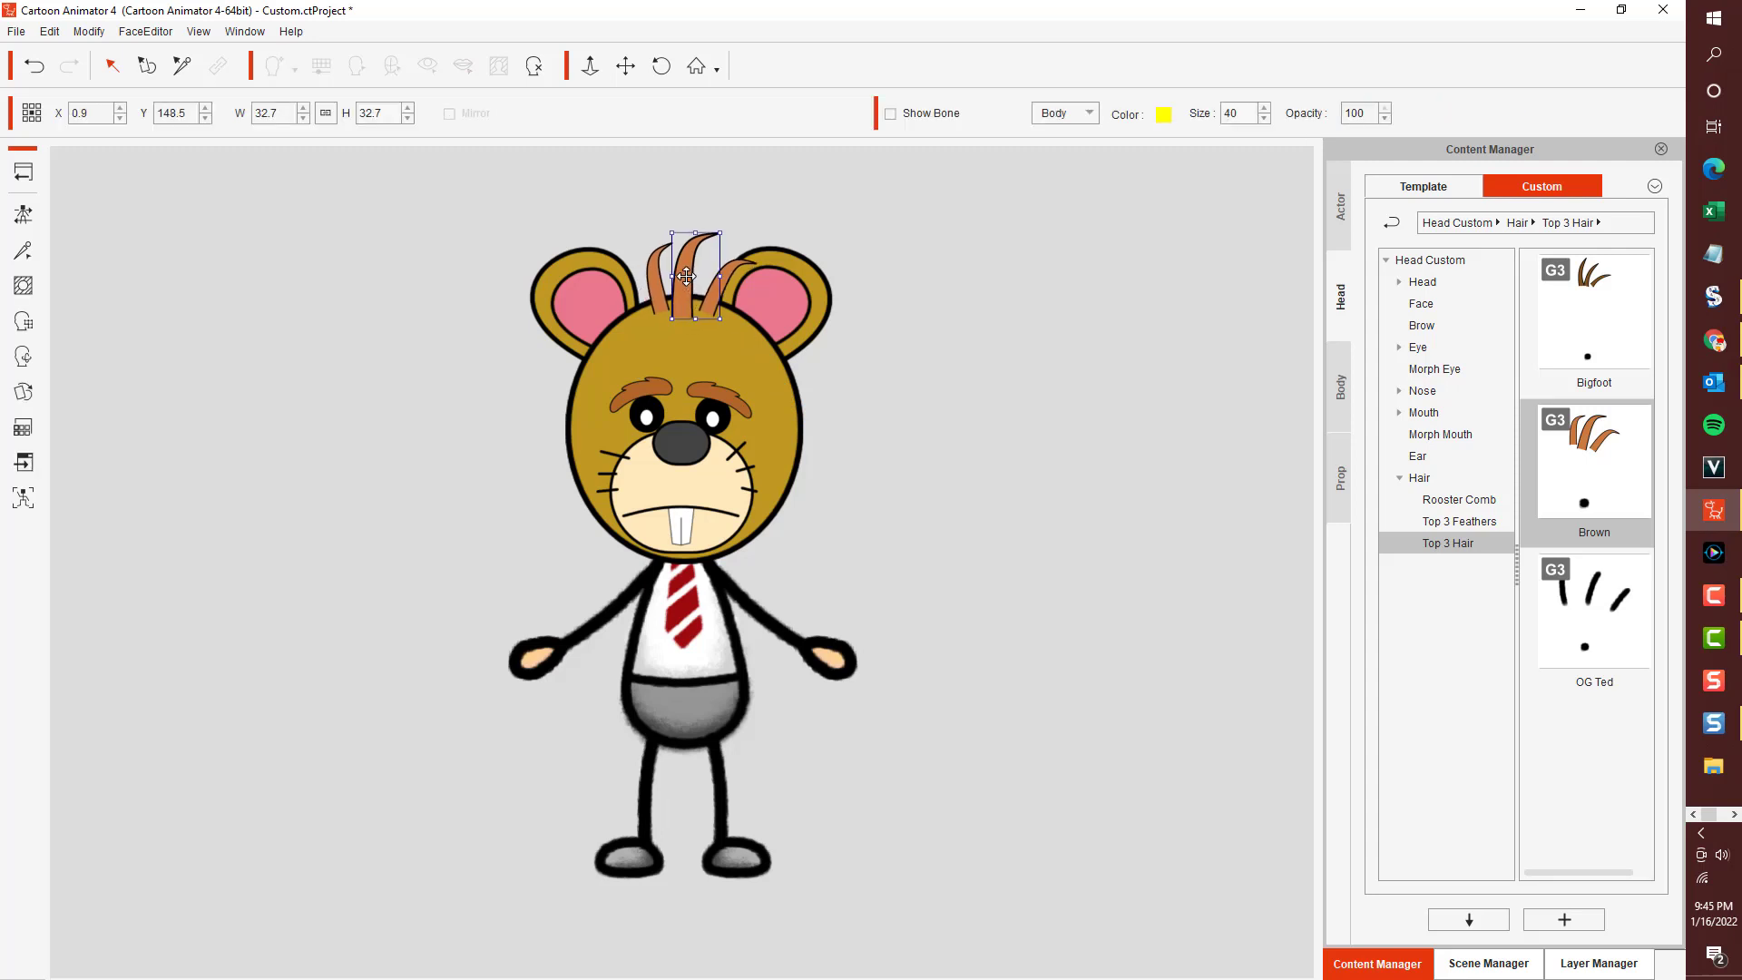
Shrink the middle hair strand to about 25 x 25, tilt it and lower the hair onto the top of the head.
drag(727, 241, 697, 274)
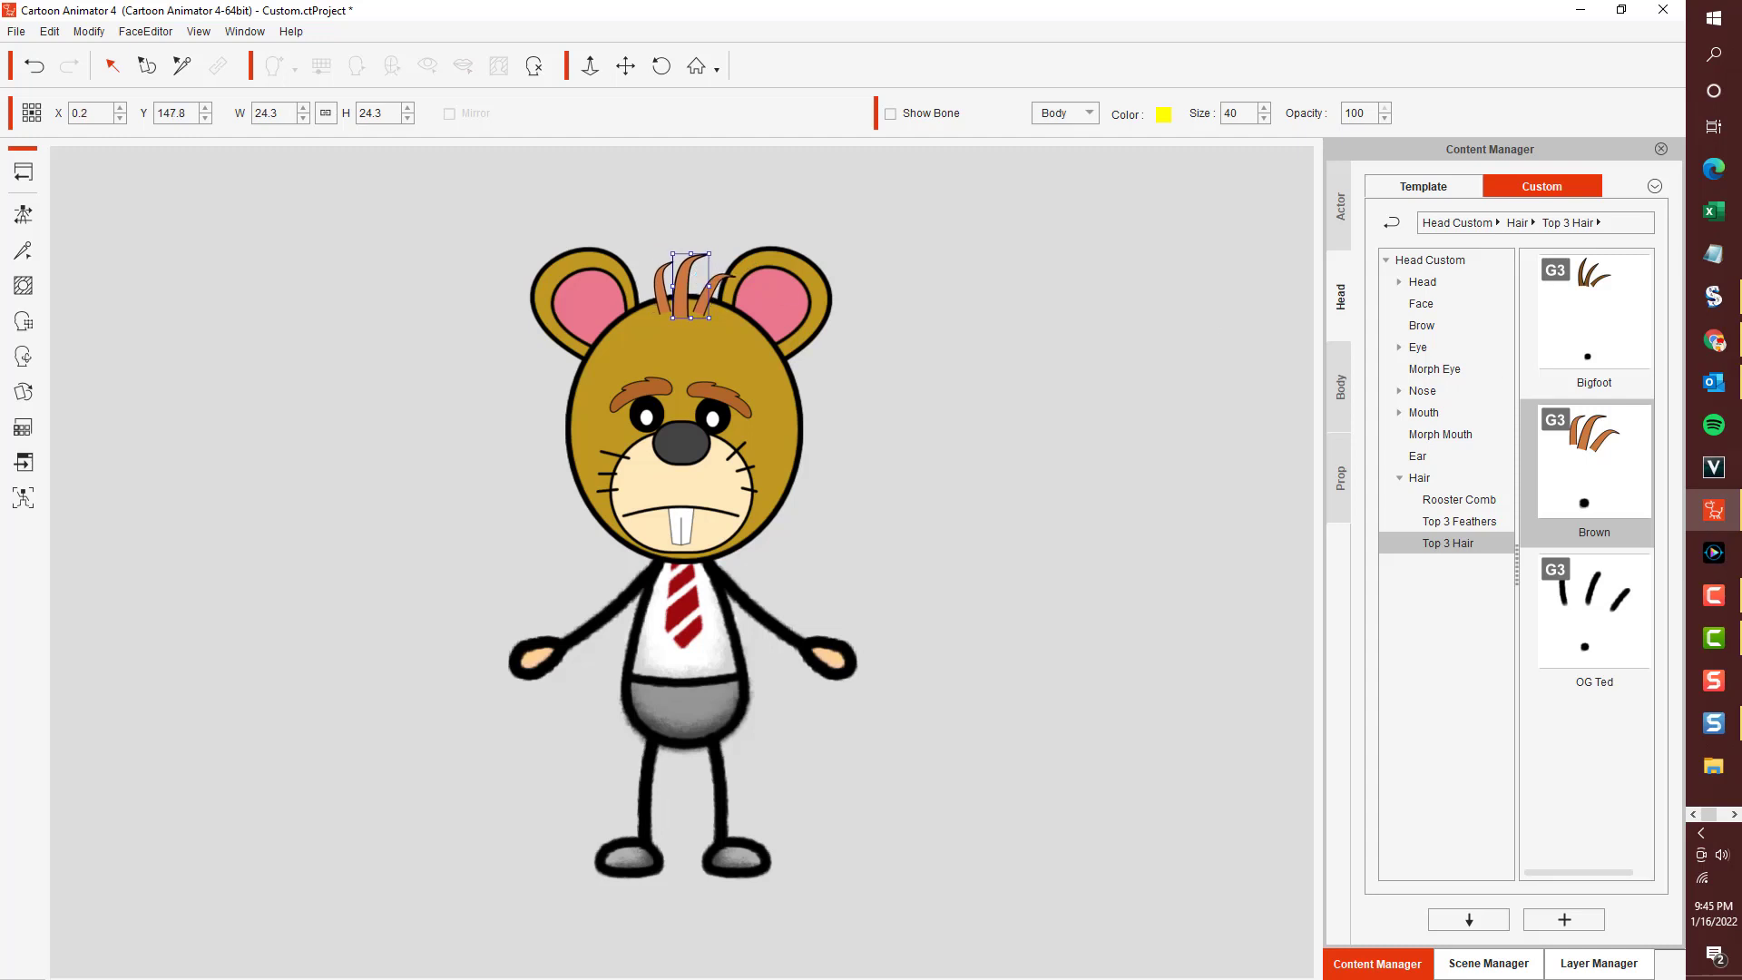
click(1714, 595)
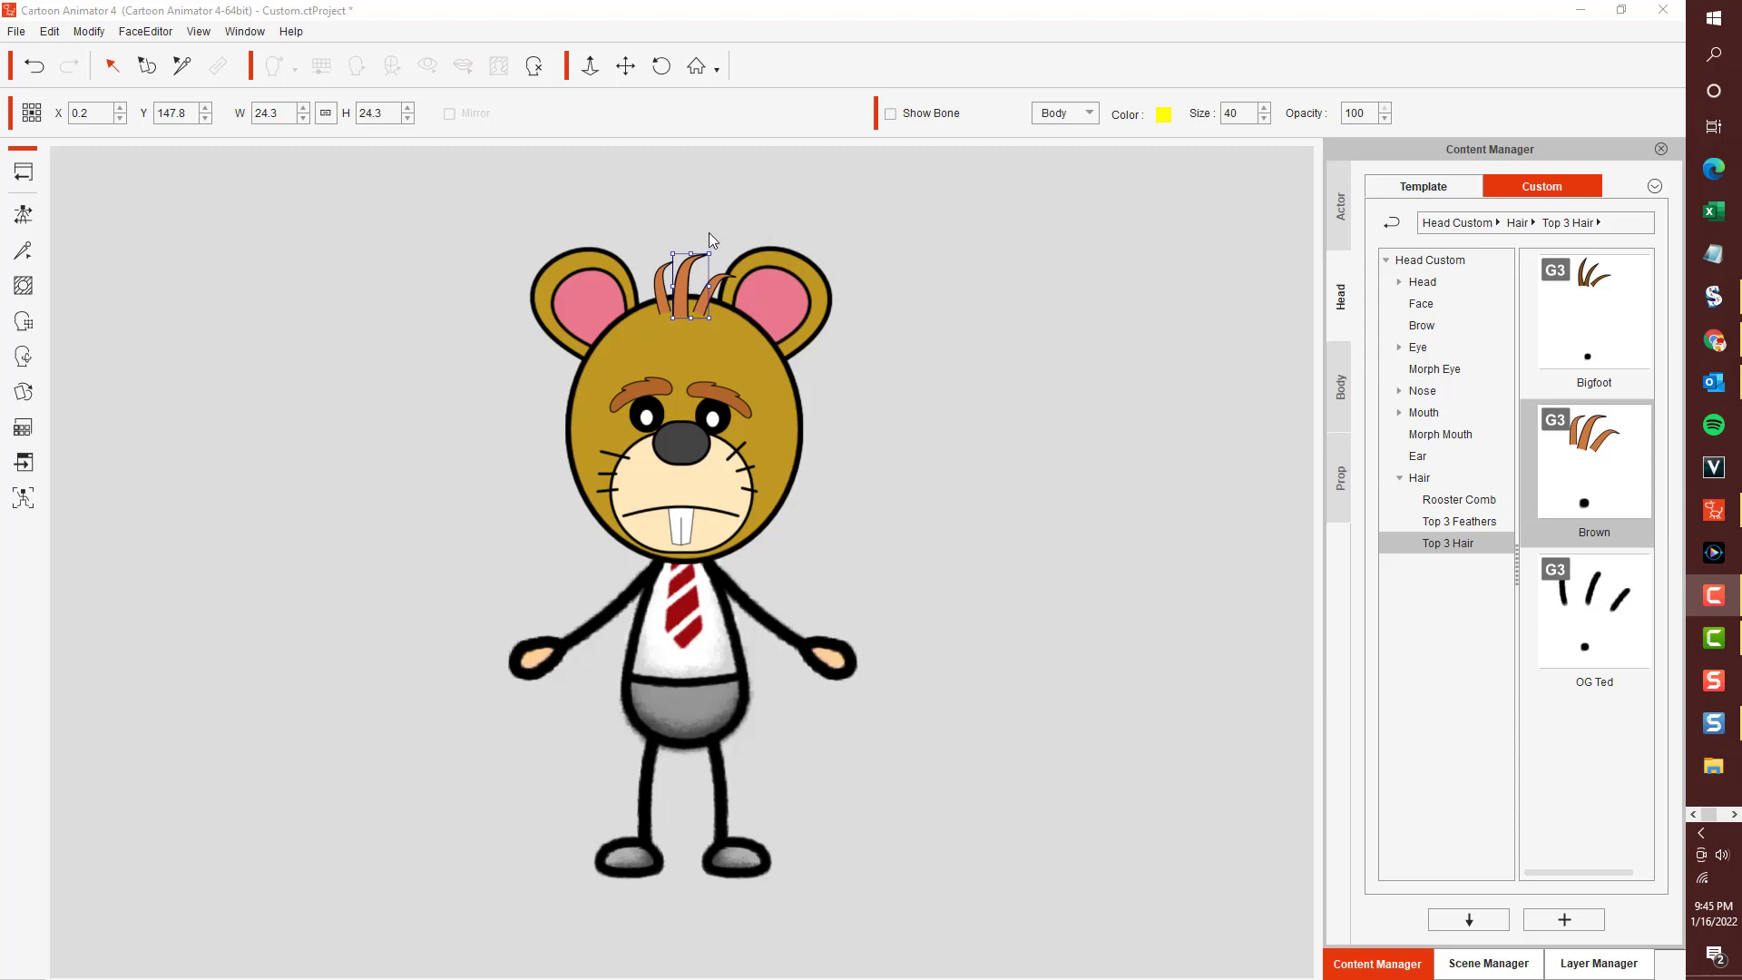
drag(704, 238, 724, 298)
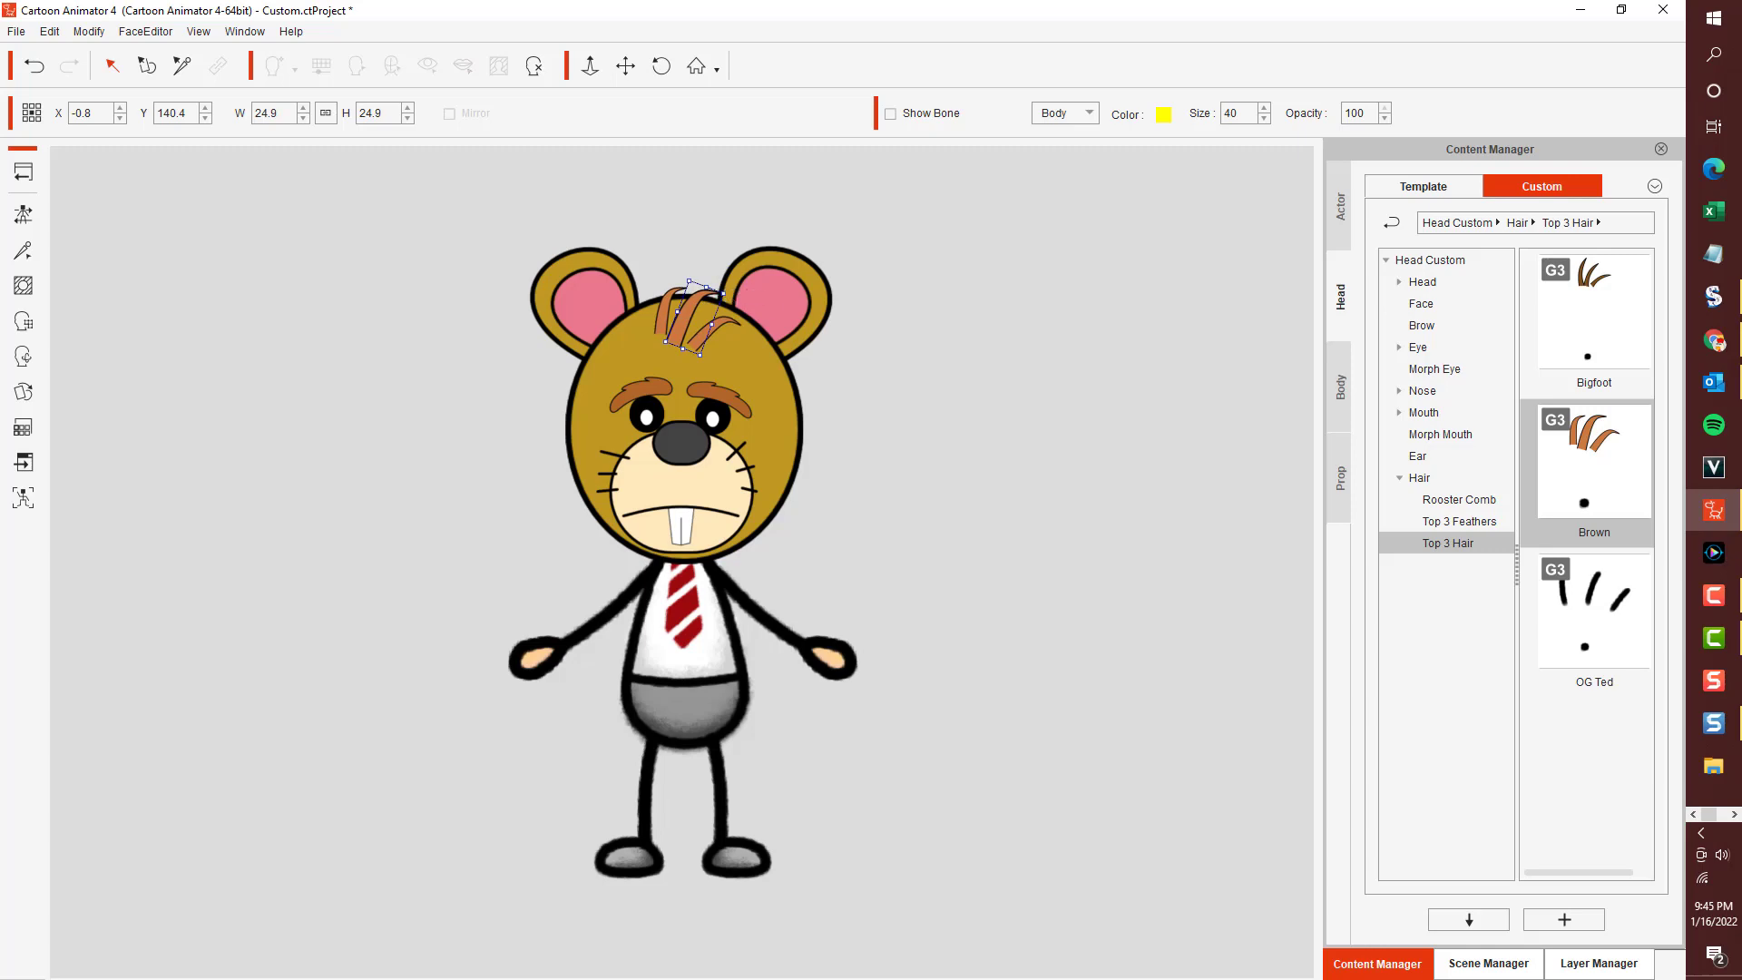
Switch to Snagit Editor and open the hair image from the Dog2 F folder.
key(alt+Tab)
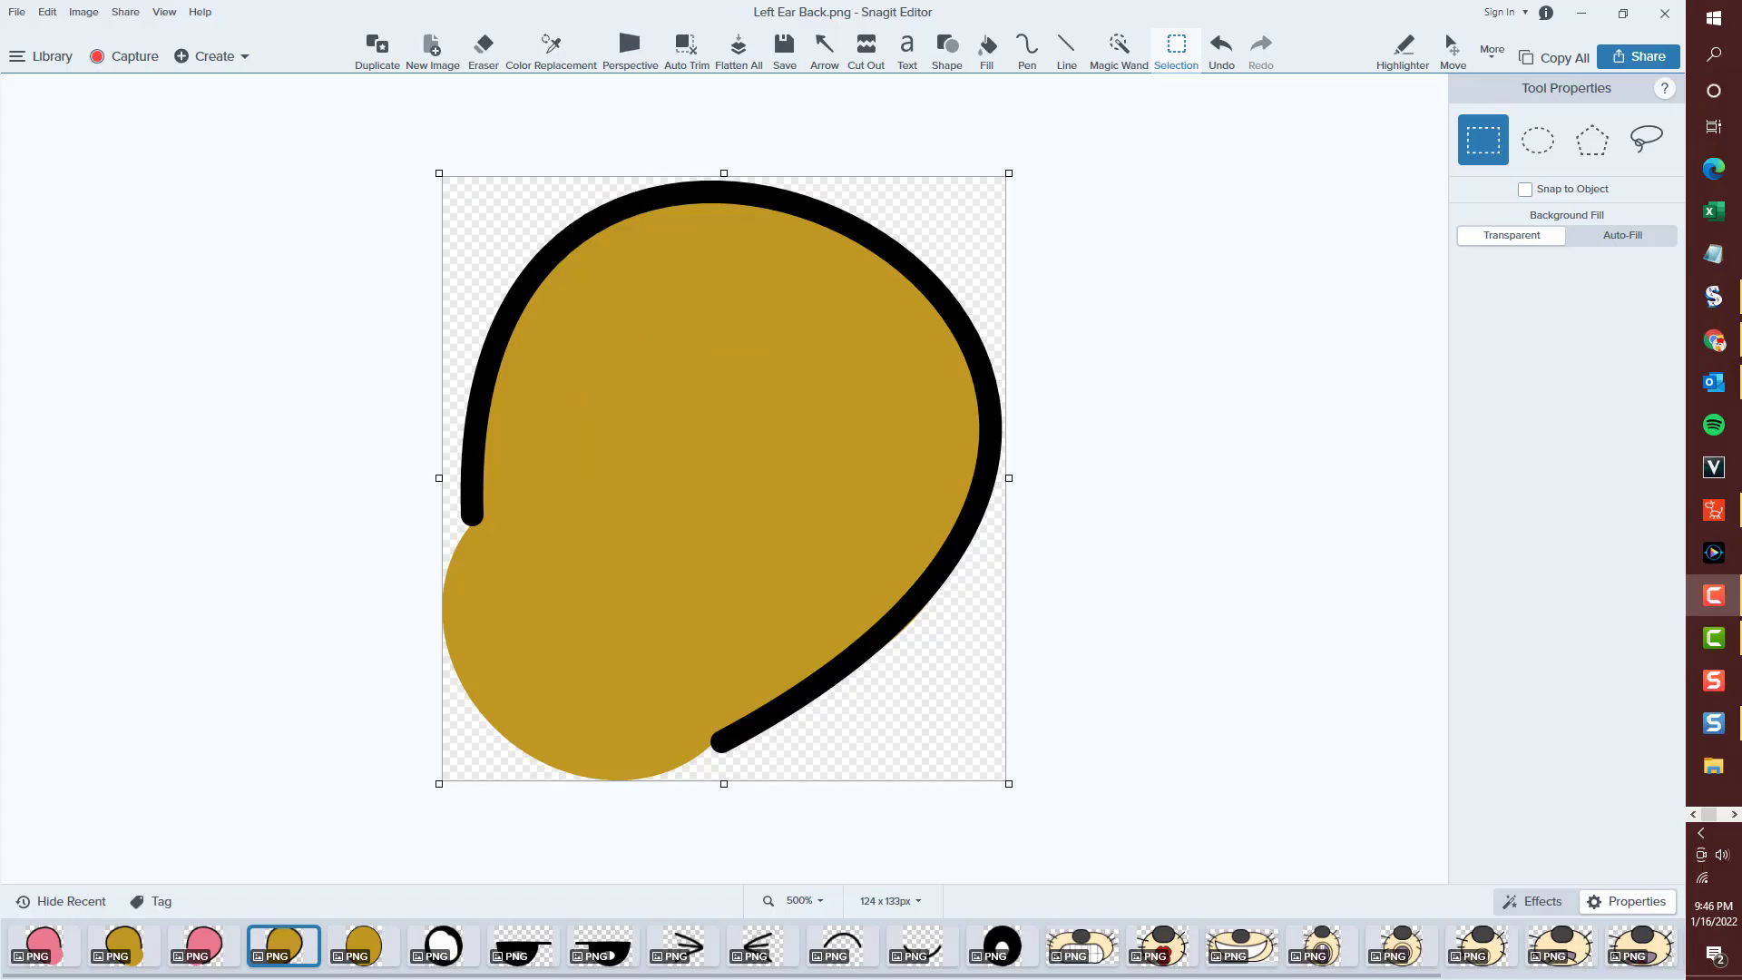
click(16, 12)
click(44, 99)
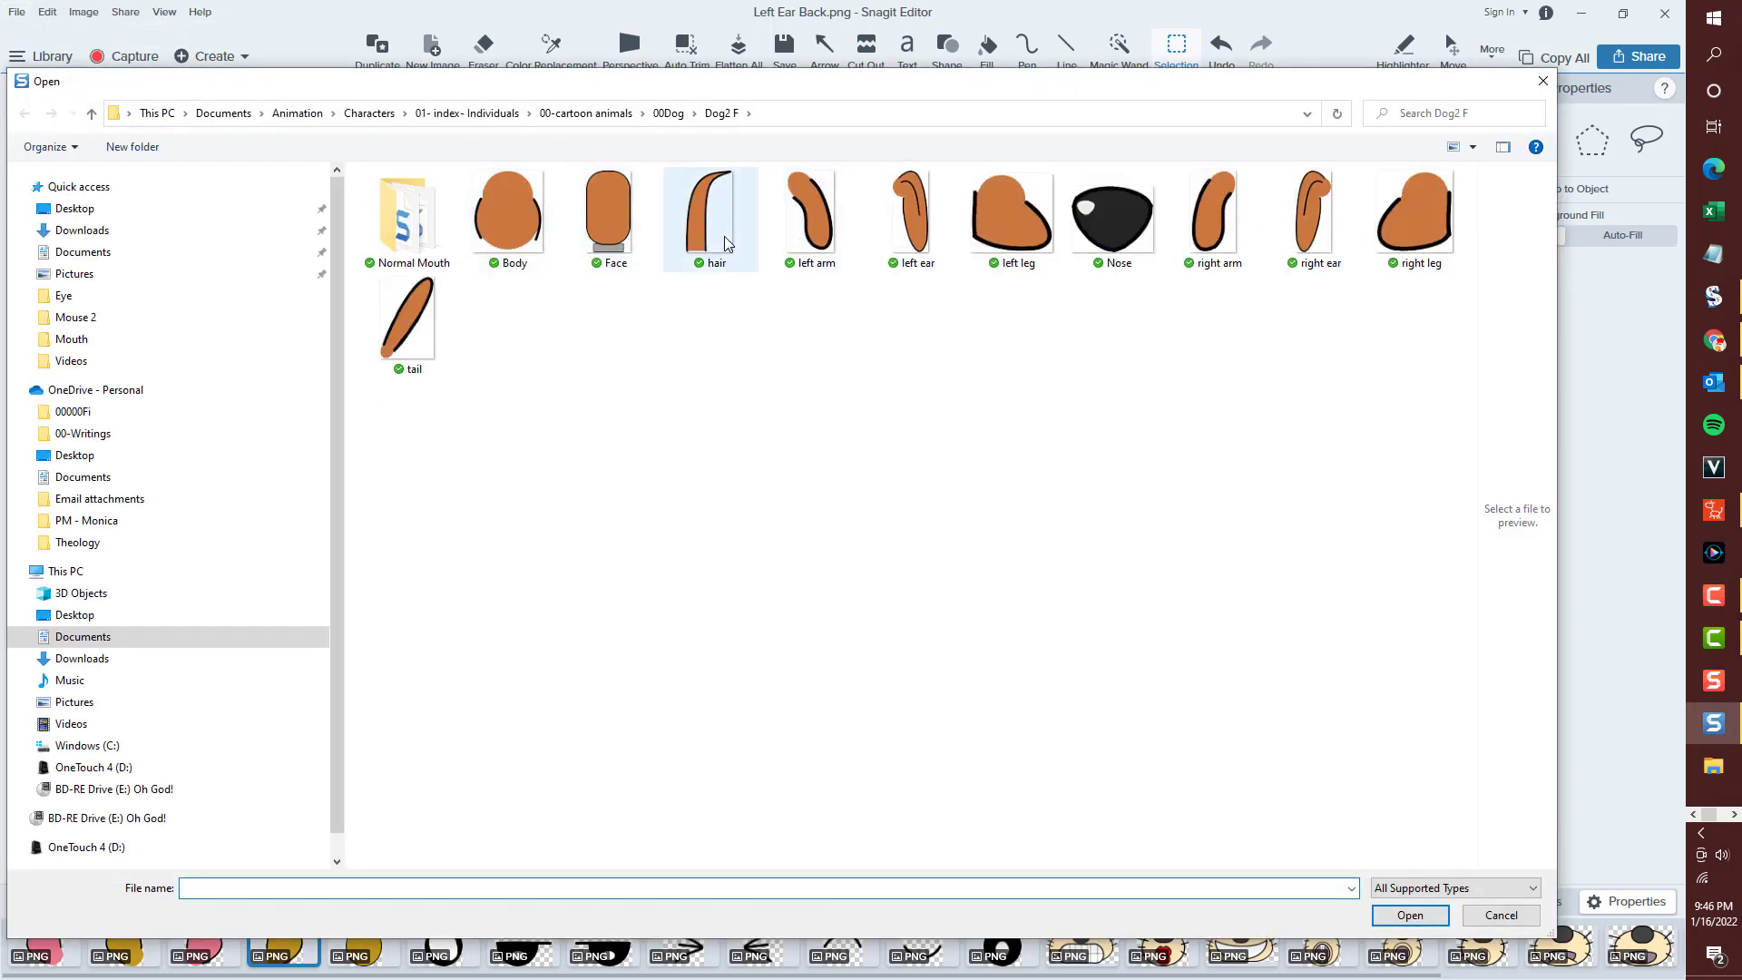
click(726, 243)
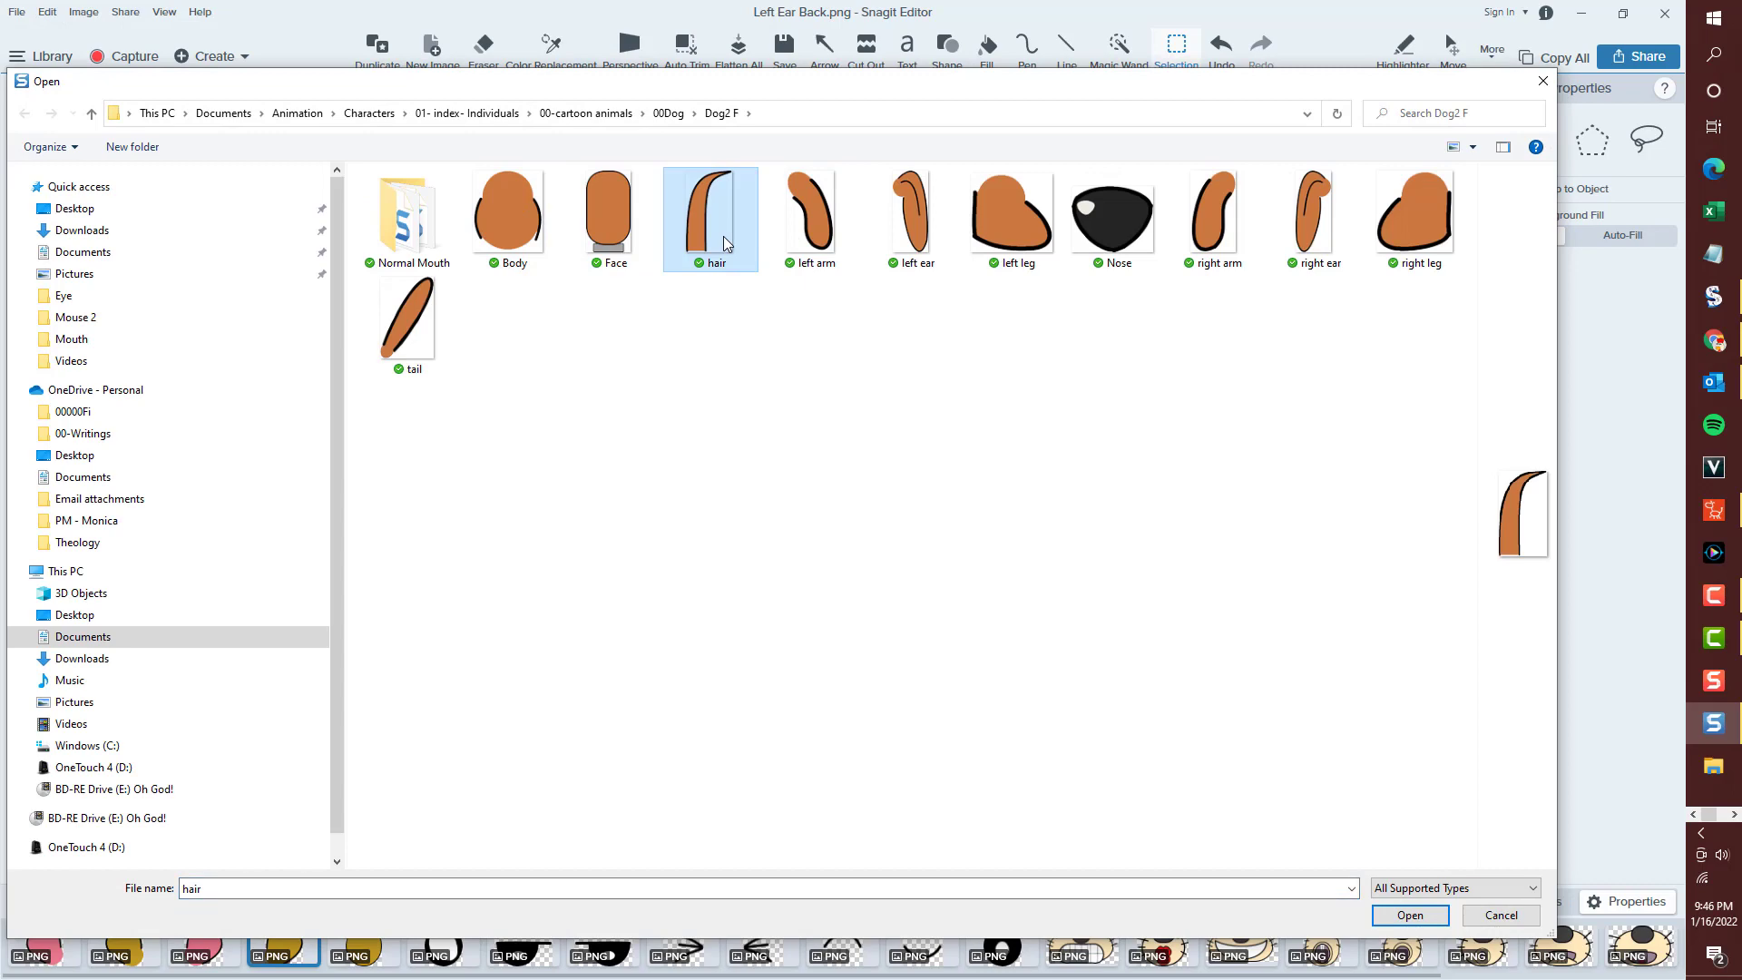
double_click(726, 243)
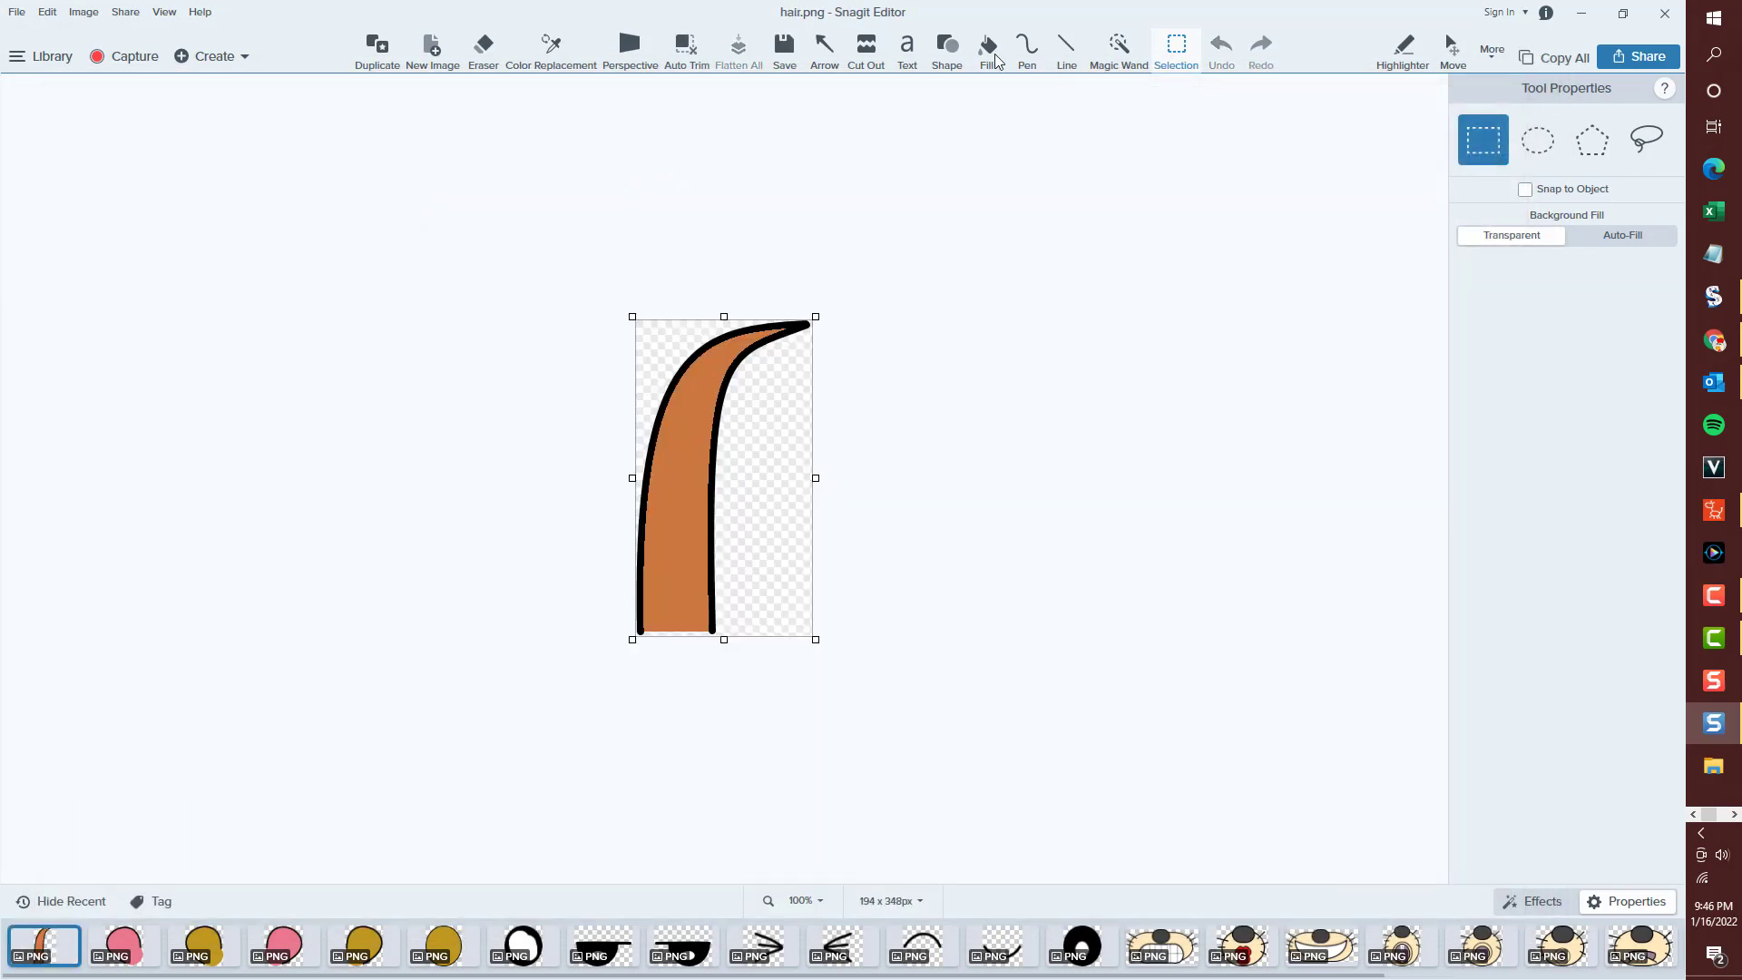
Sample the golden brown from Face.png and fill the hair strand with it using the Fill tool.
click(990, 54)
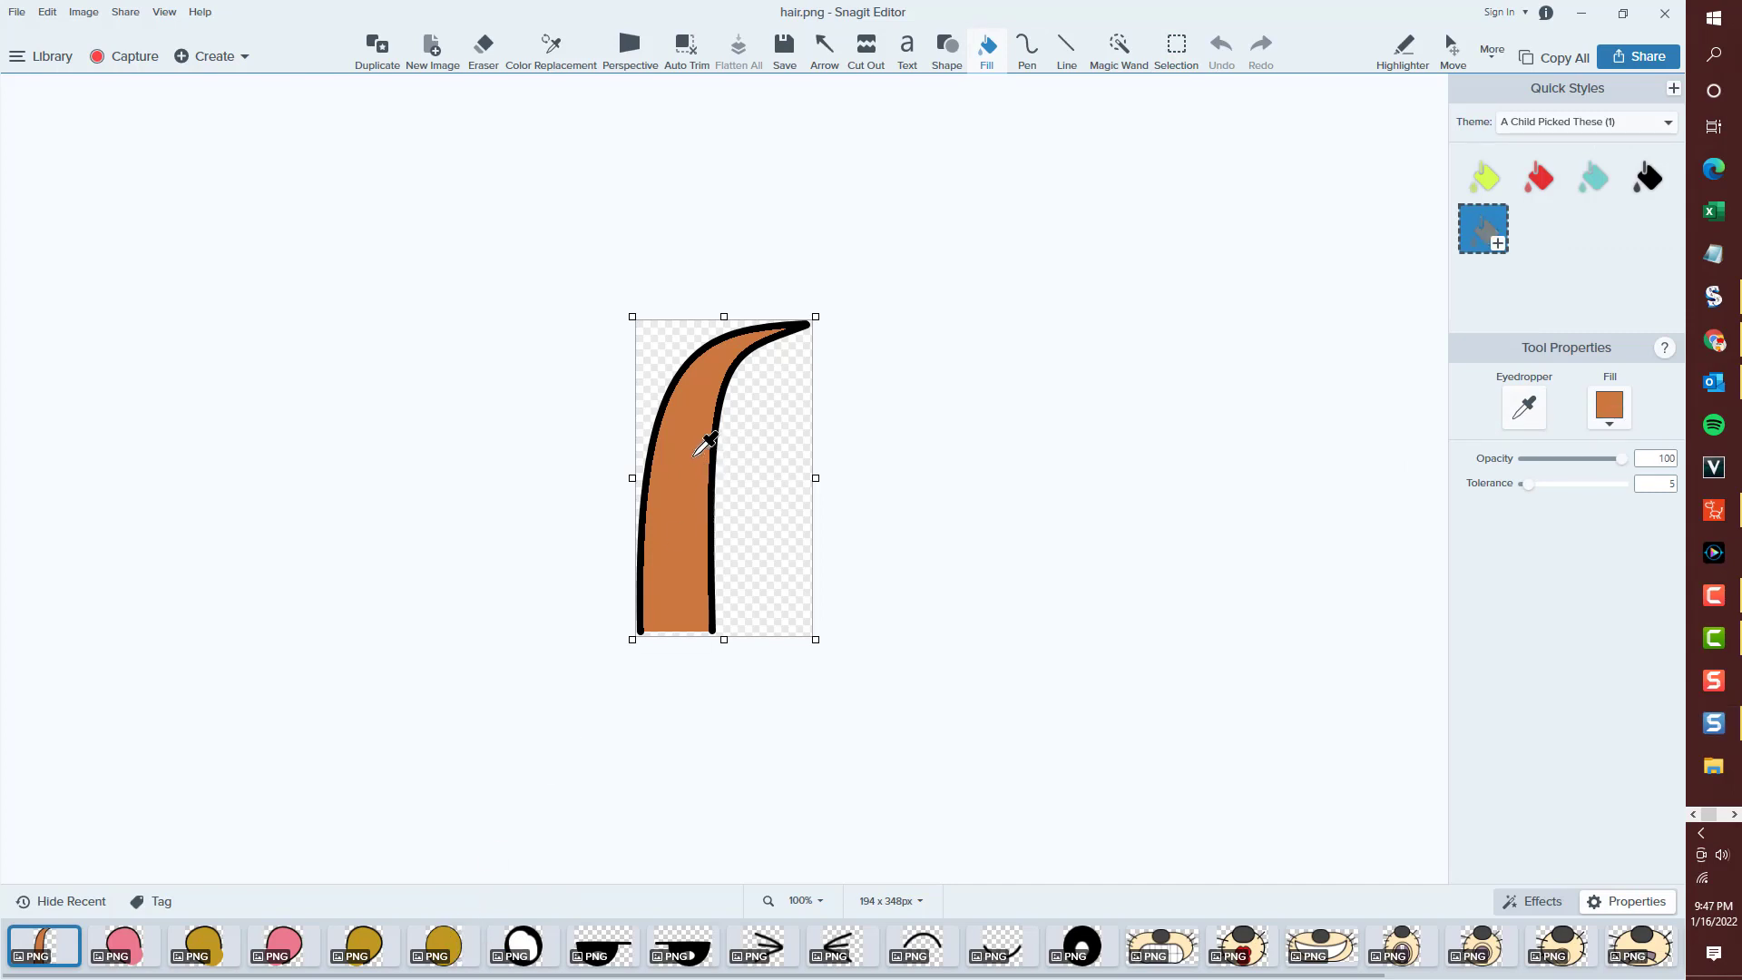
click(687, 424)
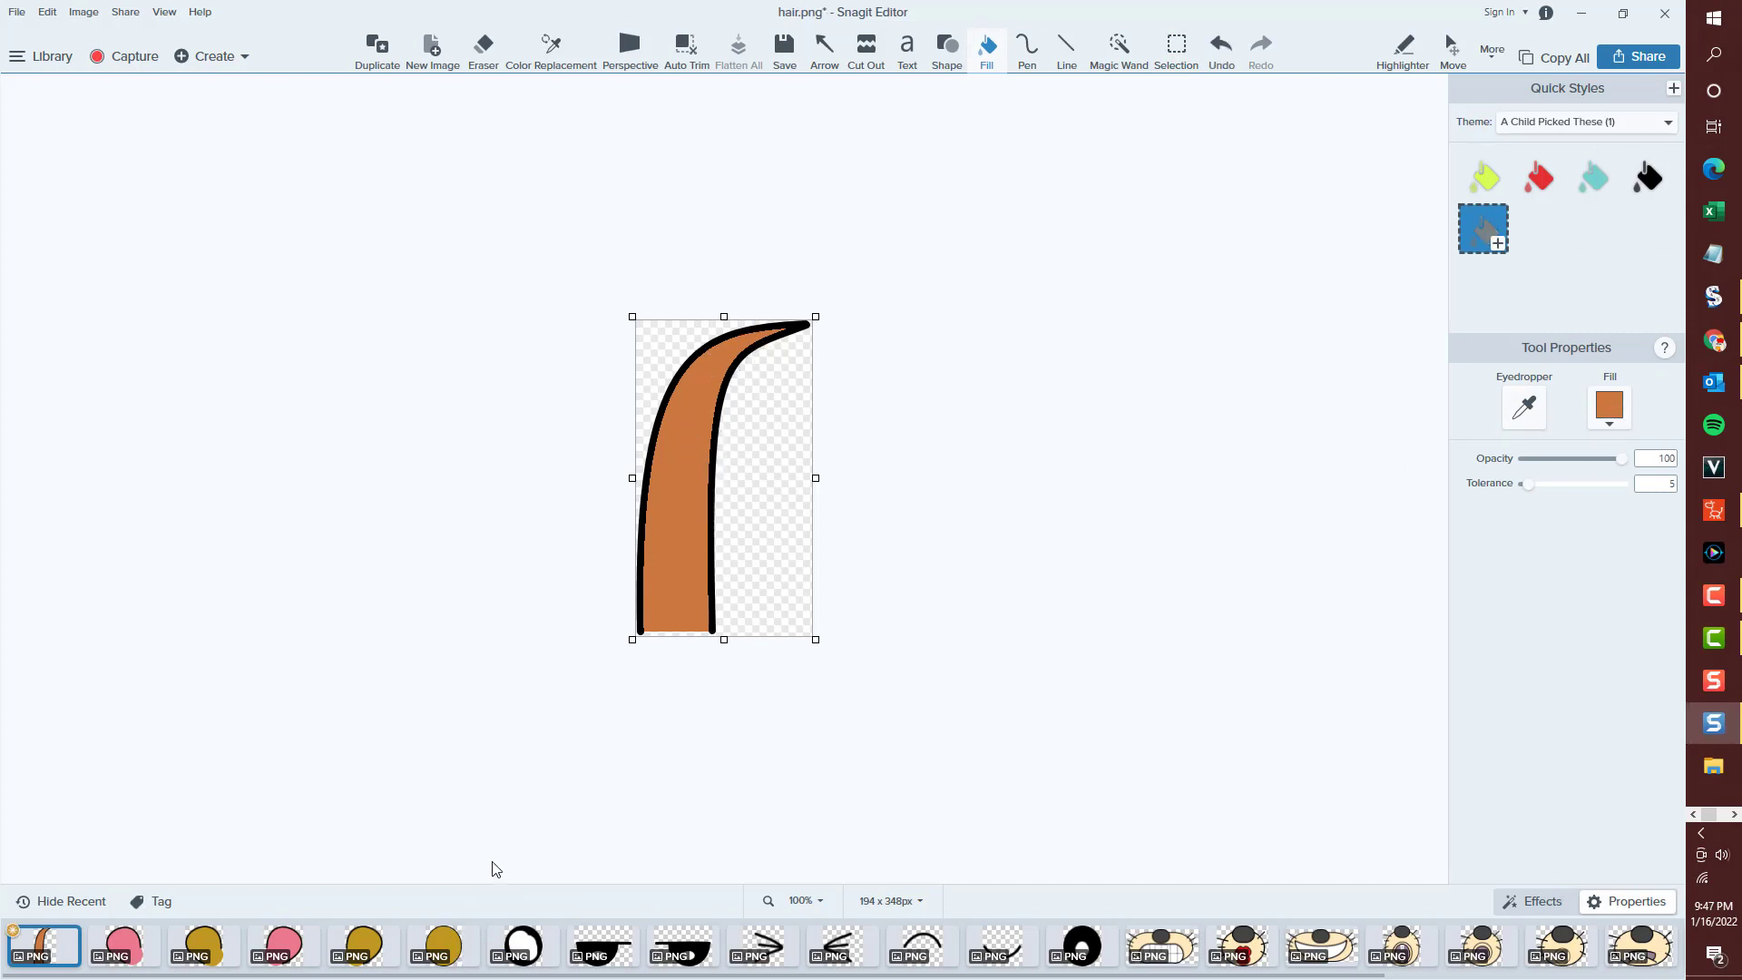
click(443, 943)
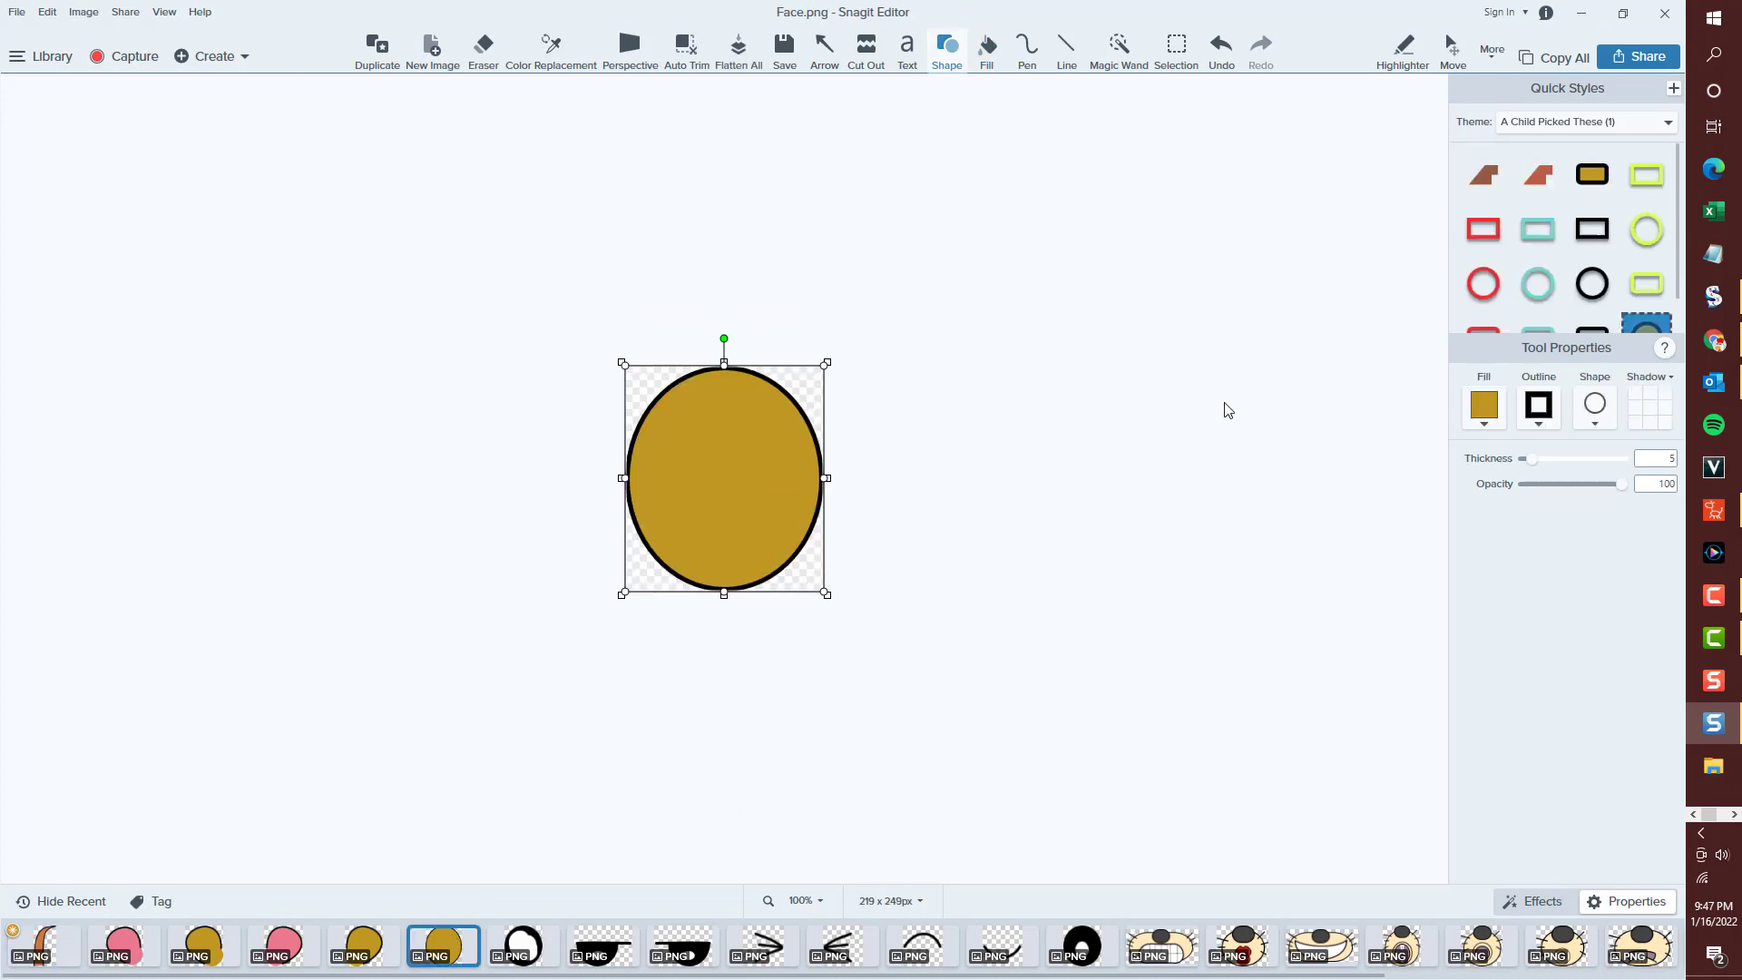
click(987, 50)
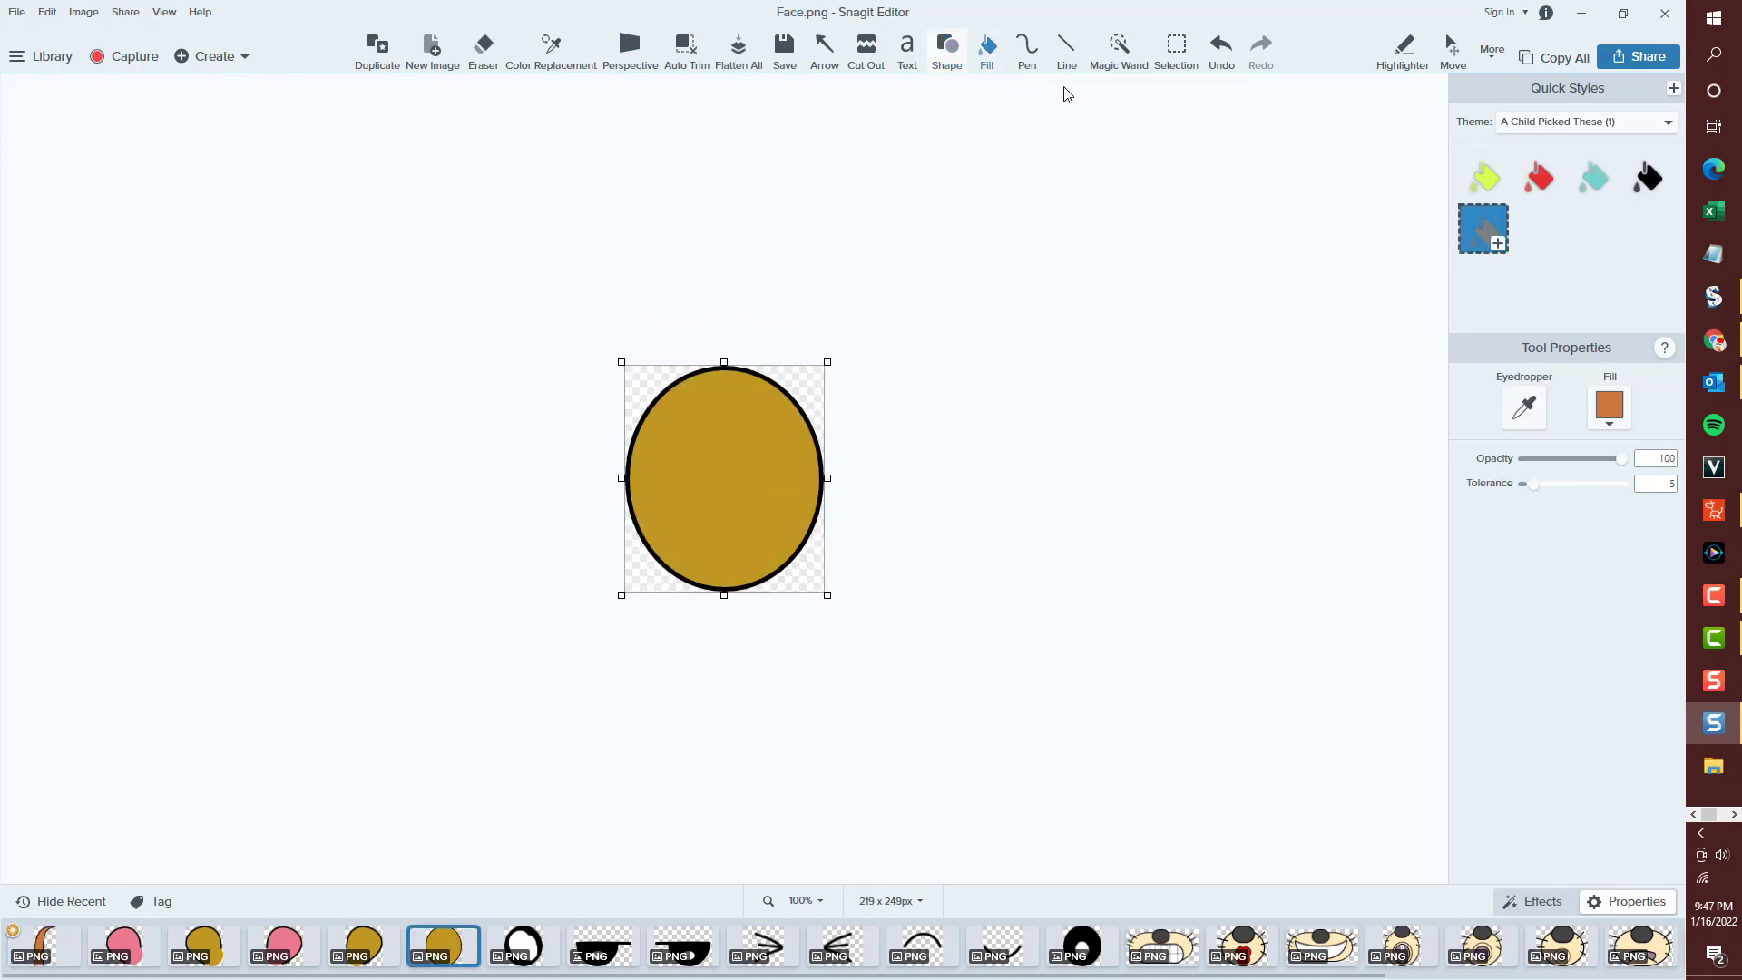
click(1522, 408)
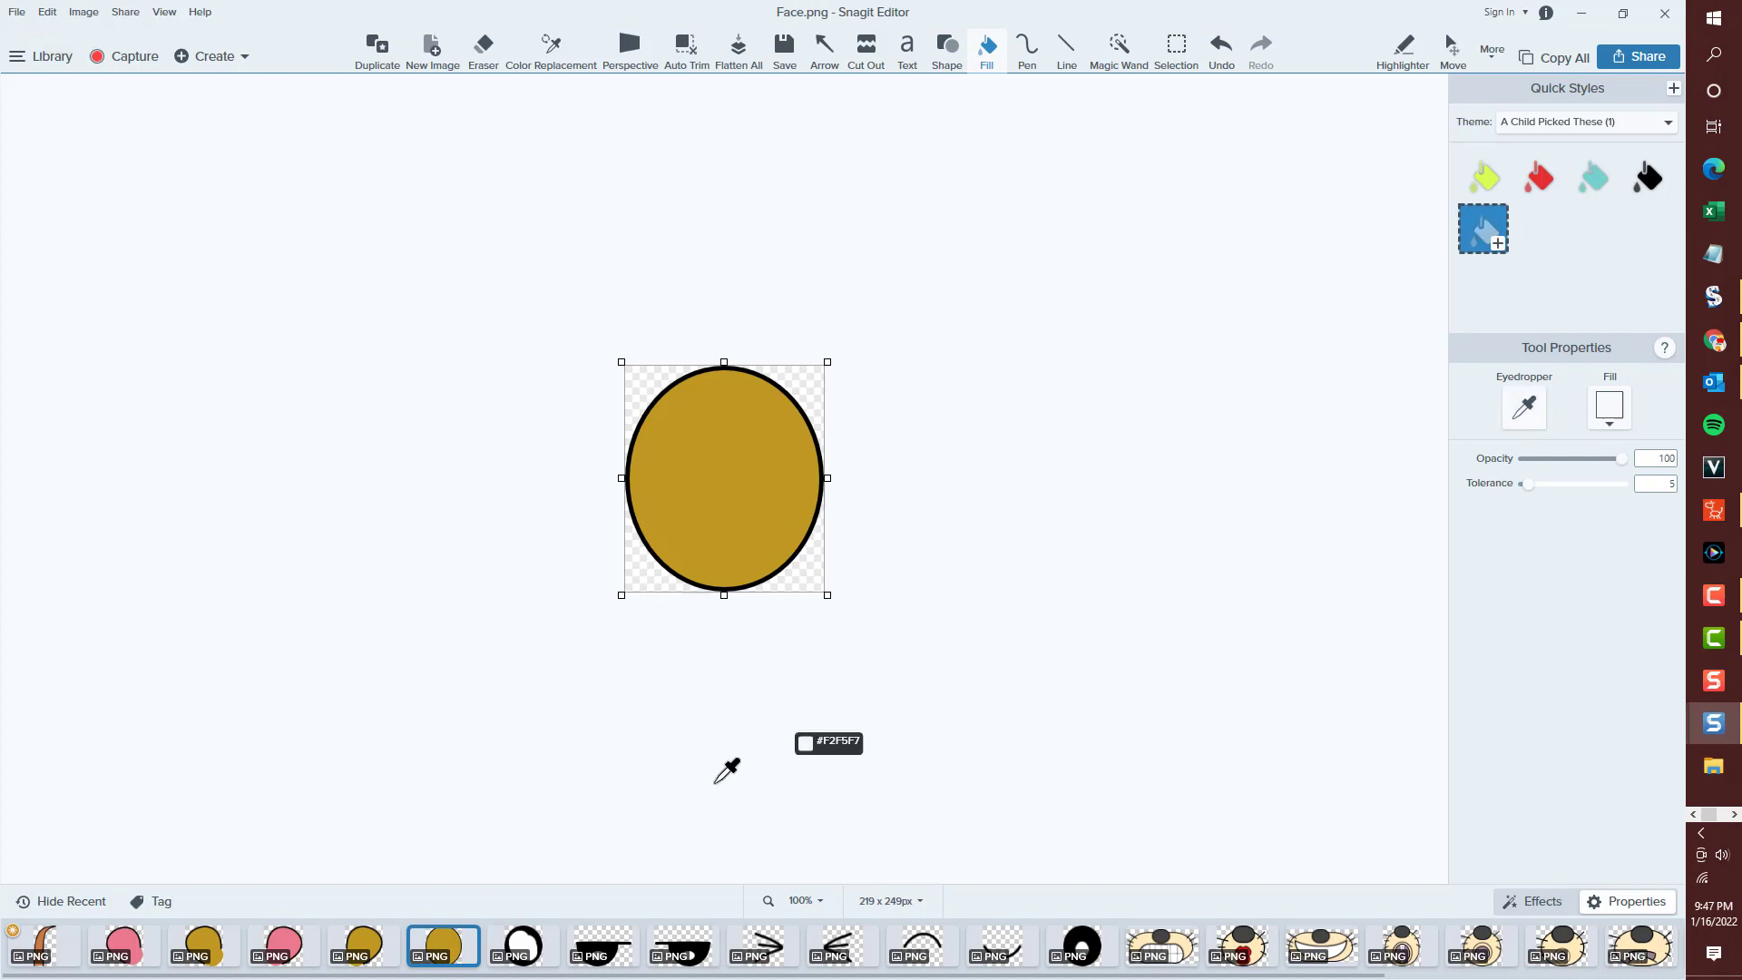
click(745, 480)
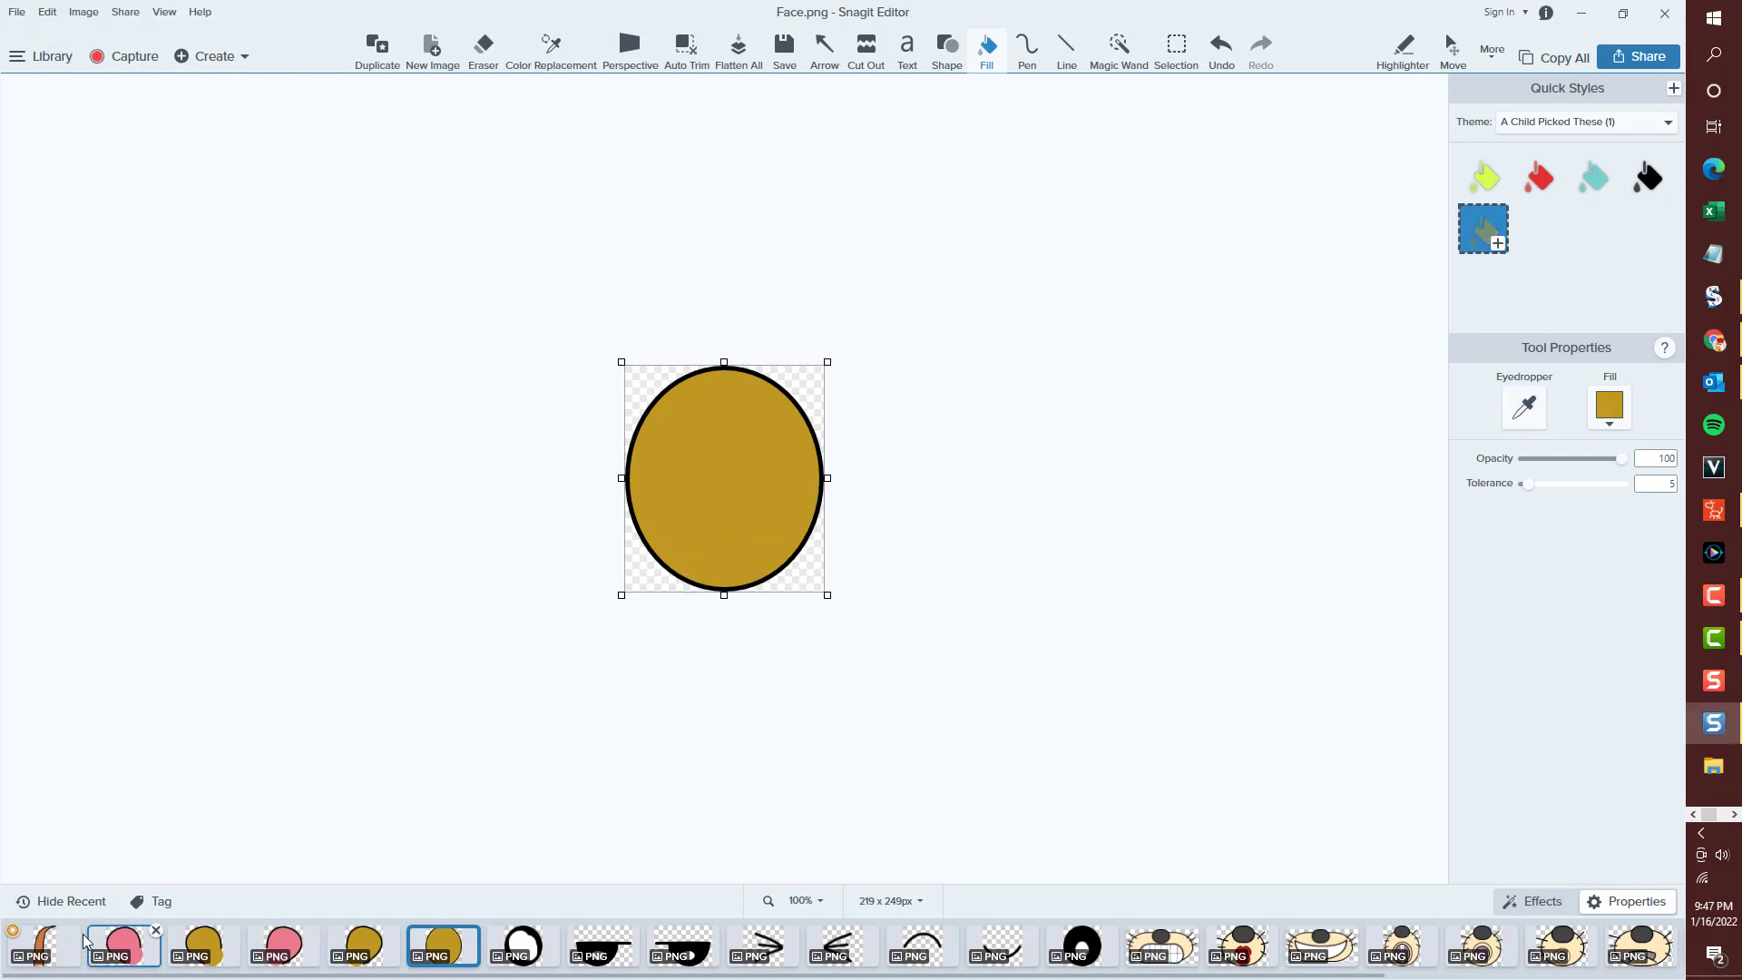
click(44, 944)
click(715, 441)
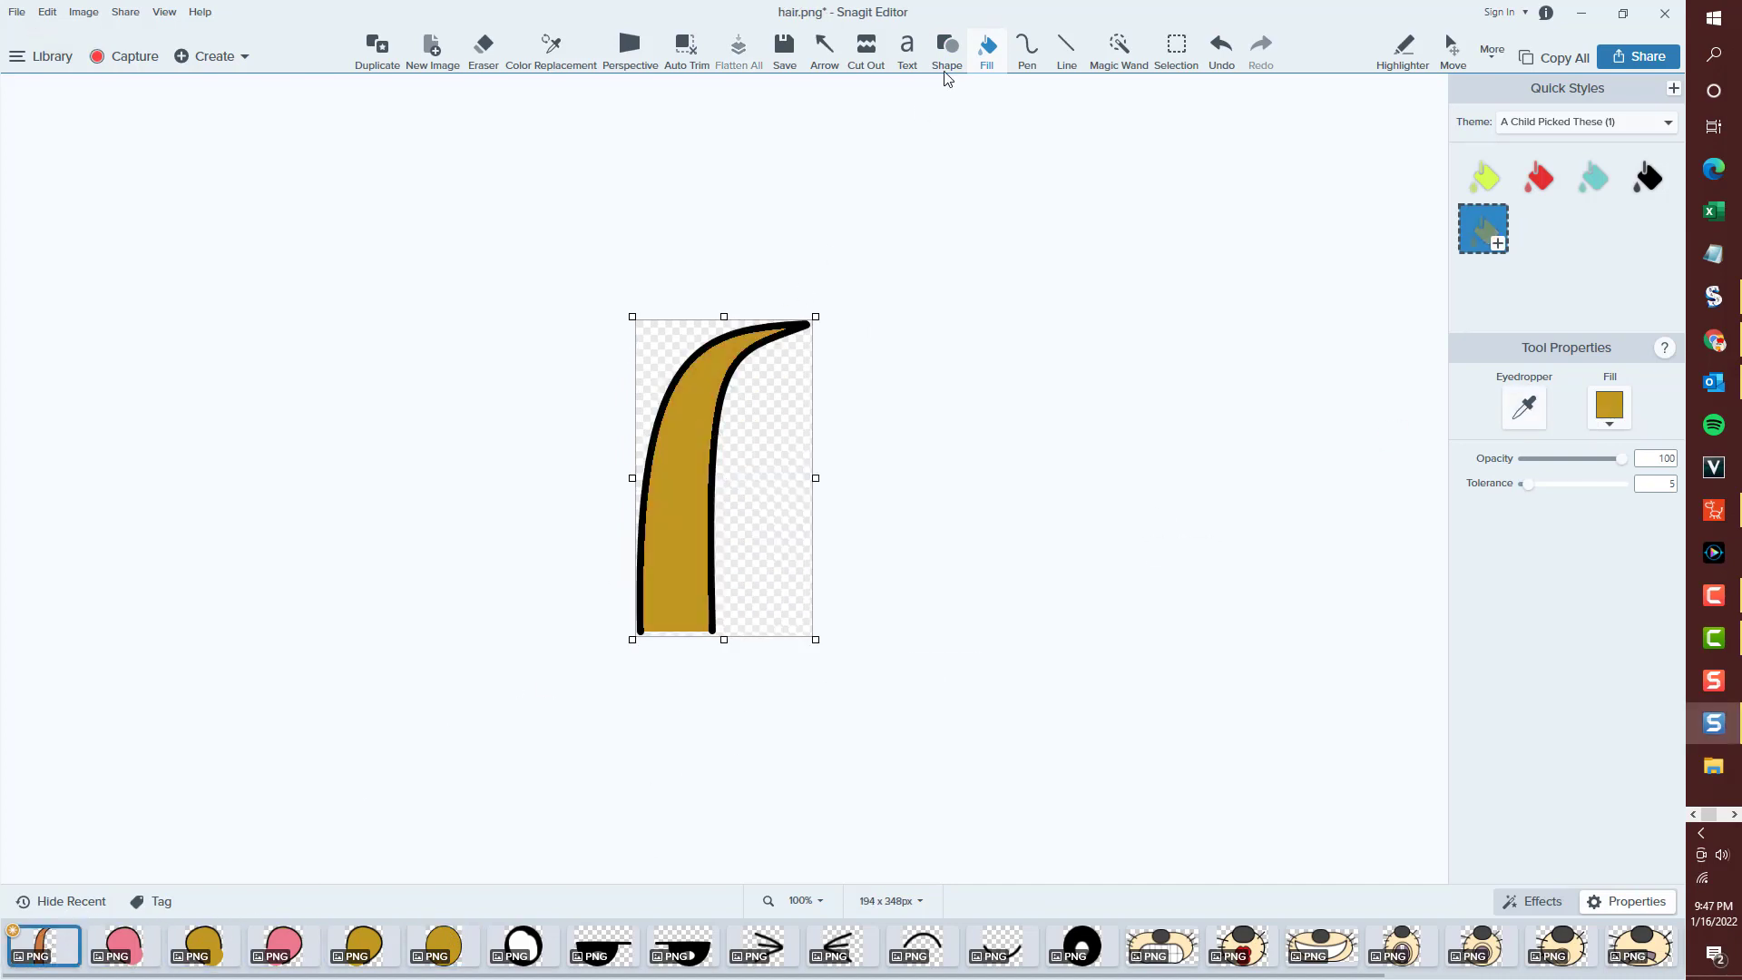
Save the recoloured hair image, duplicate it, close the original and save the copy as Hair in the Mouse 2 folder.
click(781, 49)
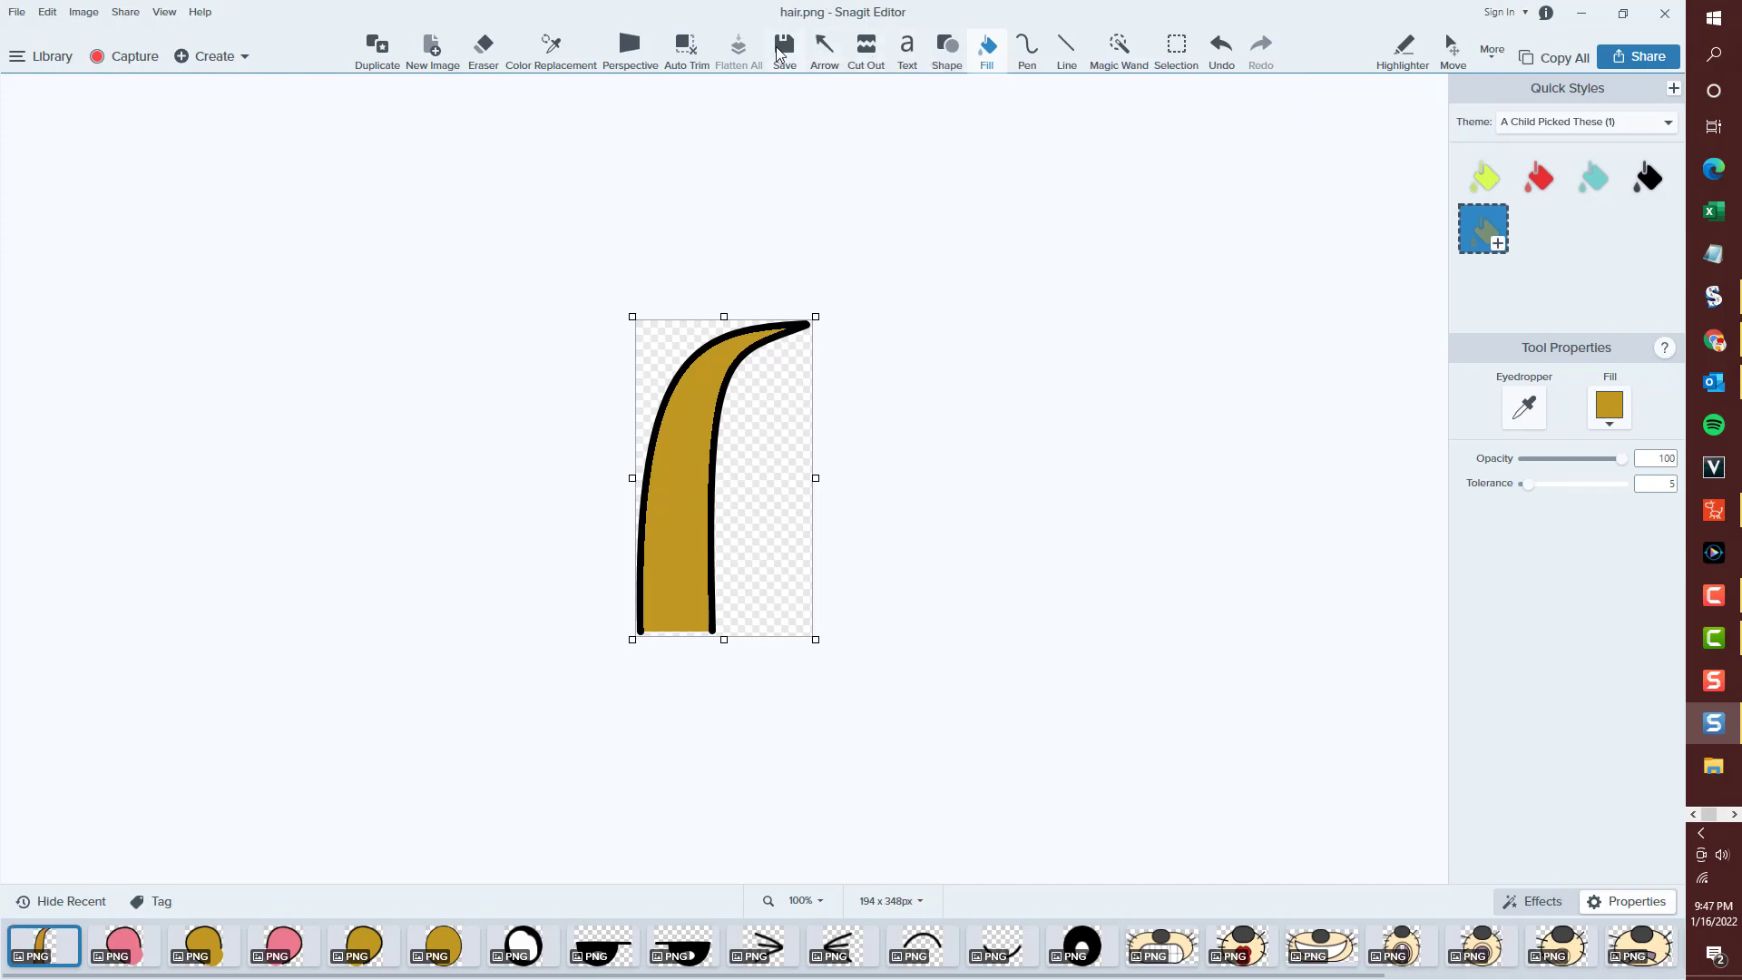
click(390, 57)
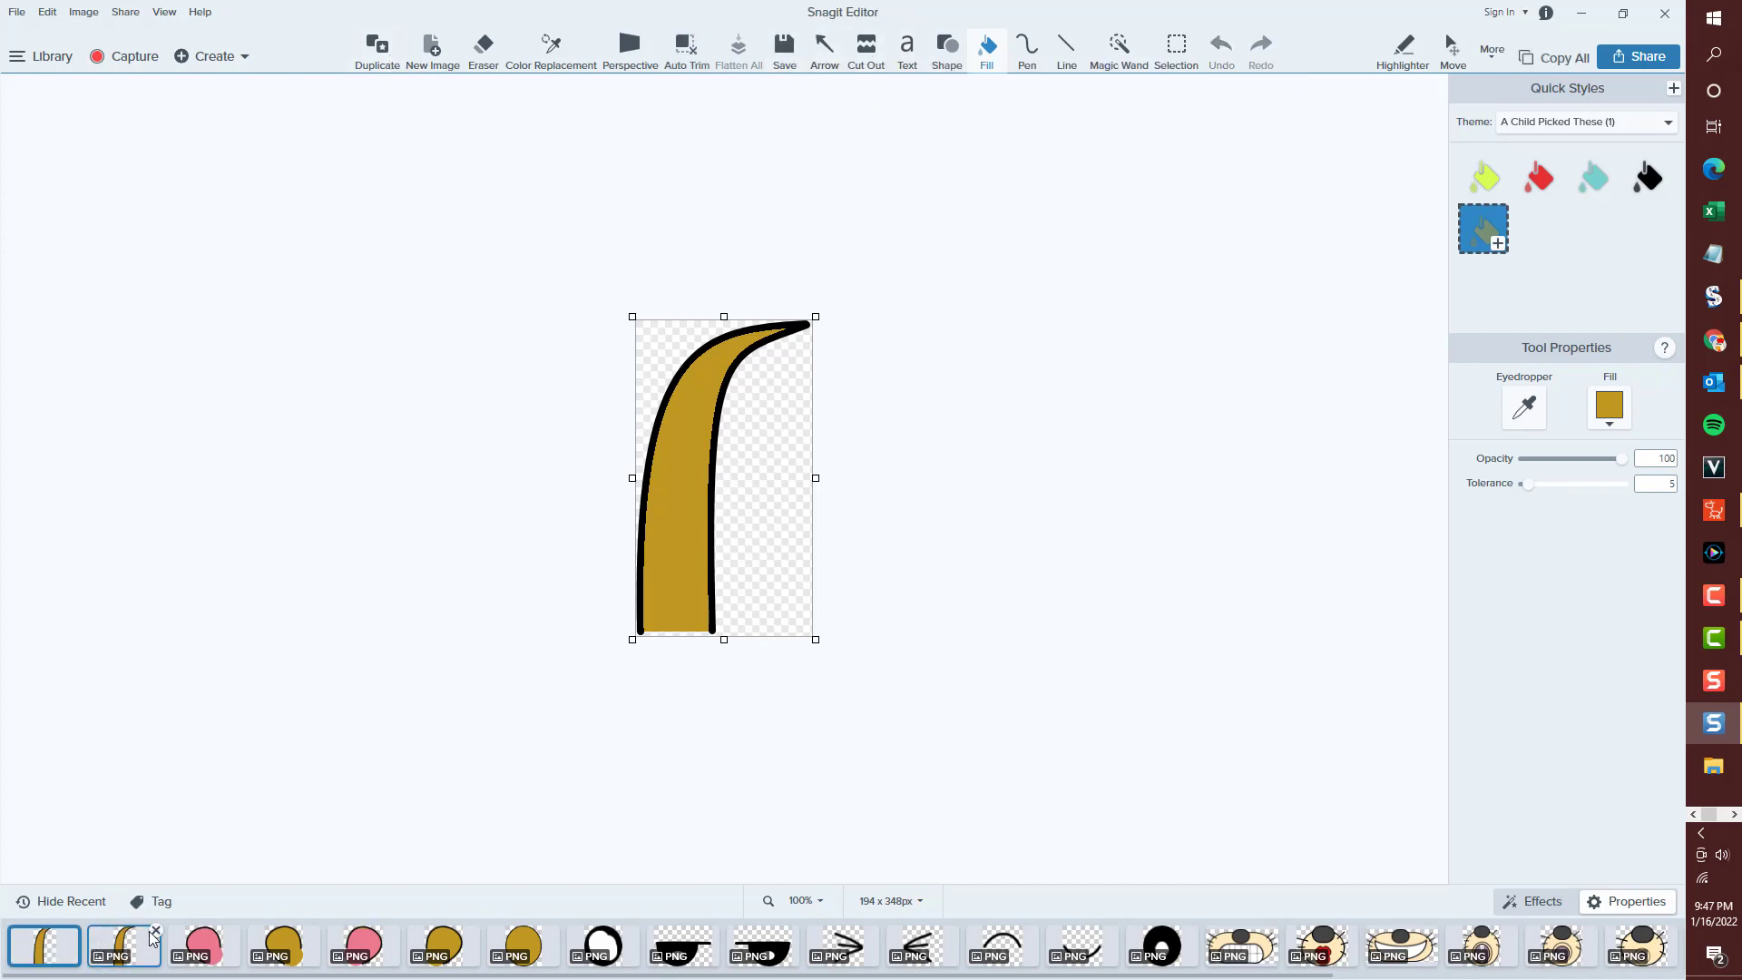
click(155, 931)
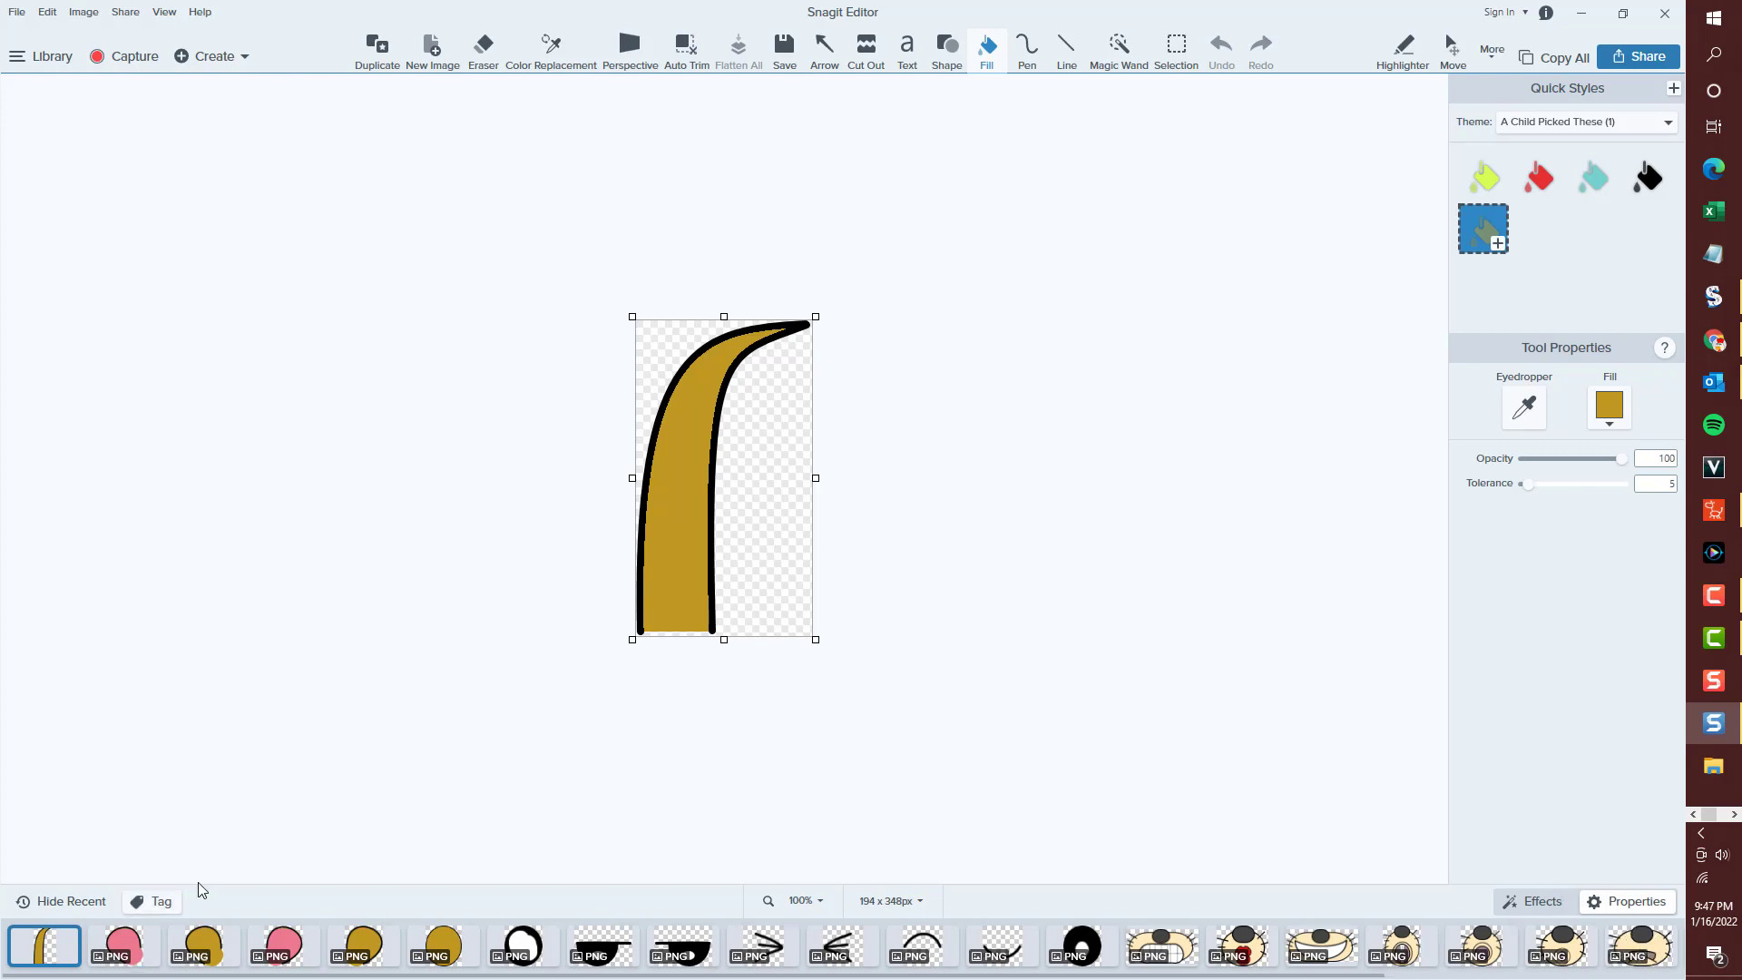
click(784, 50)
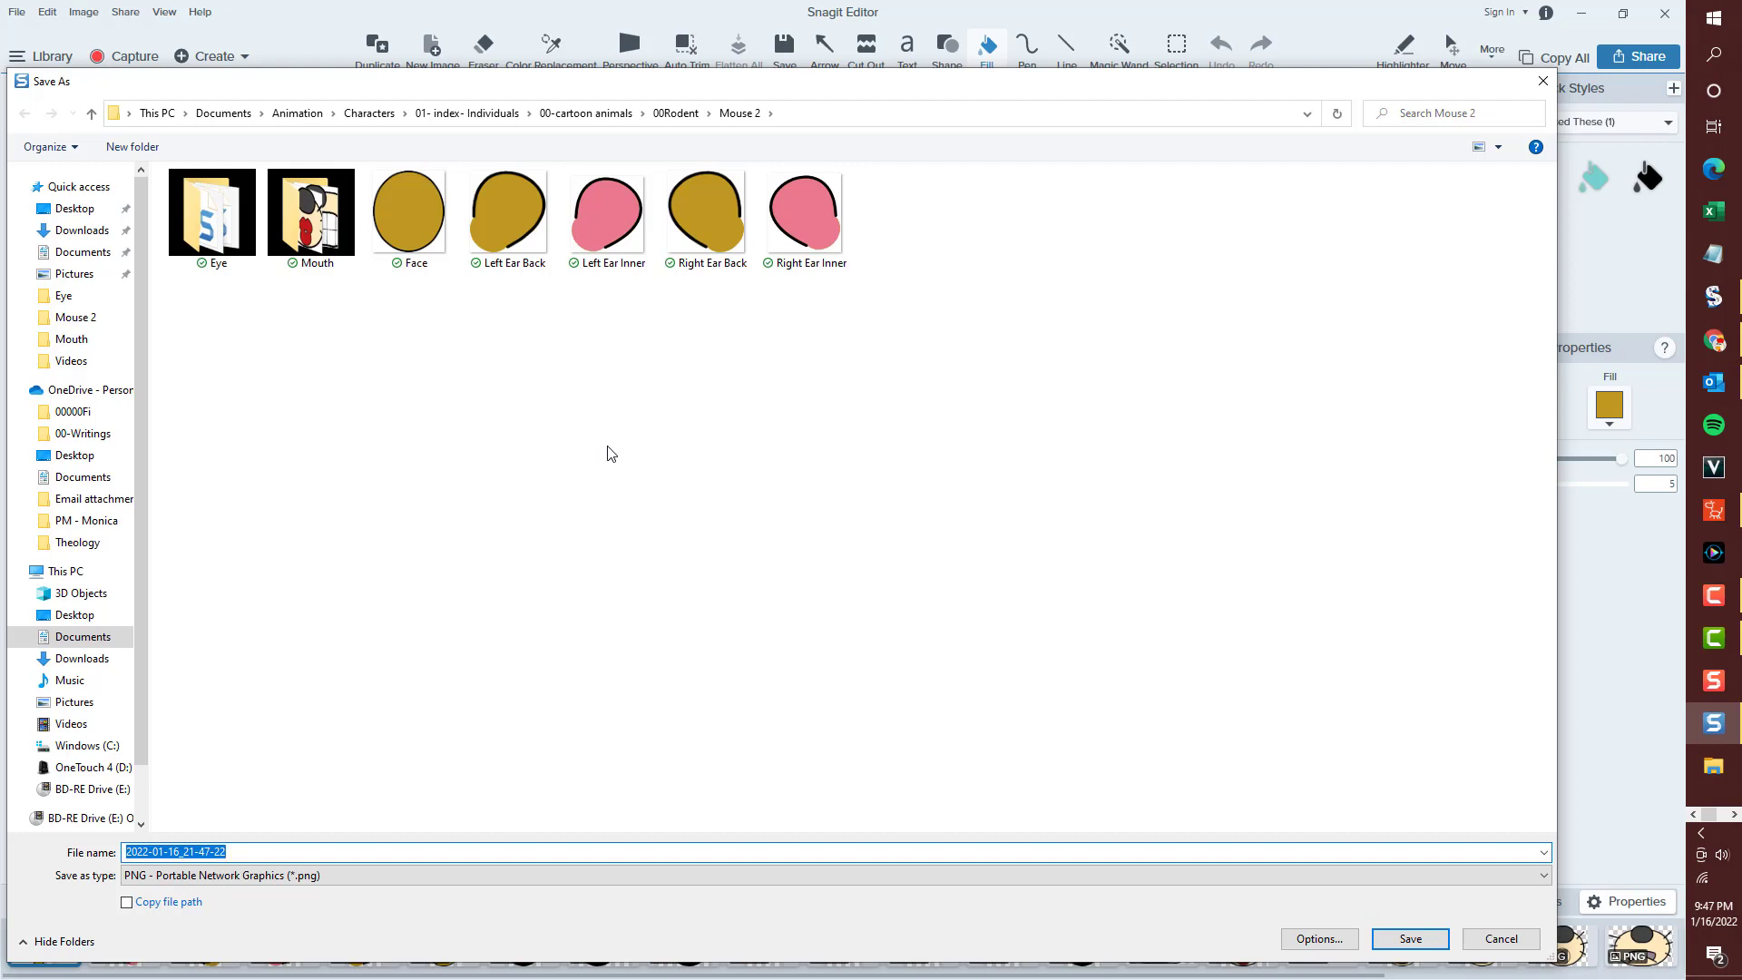
text(Hair)
key(Return)
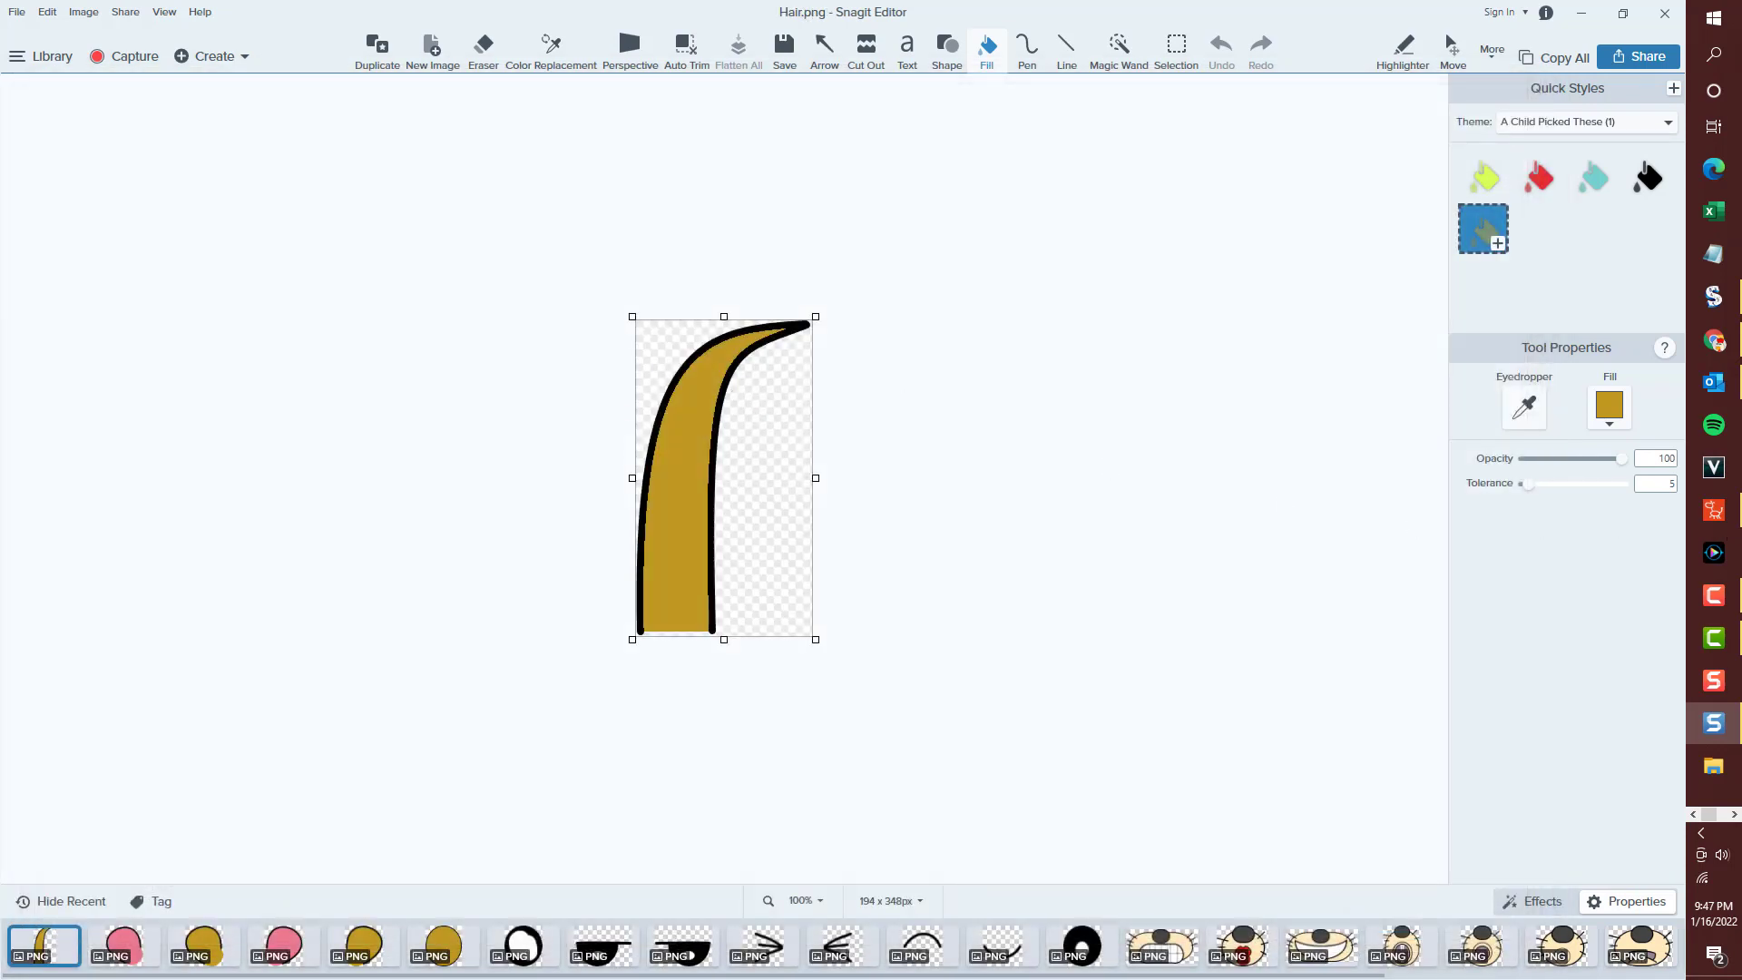
Switch to Cartoon Animator and replace the middle strand's FrontHair sprite with the Hair image from the Mouse 2 folder.
key(alt+Tab)
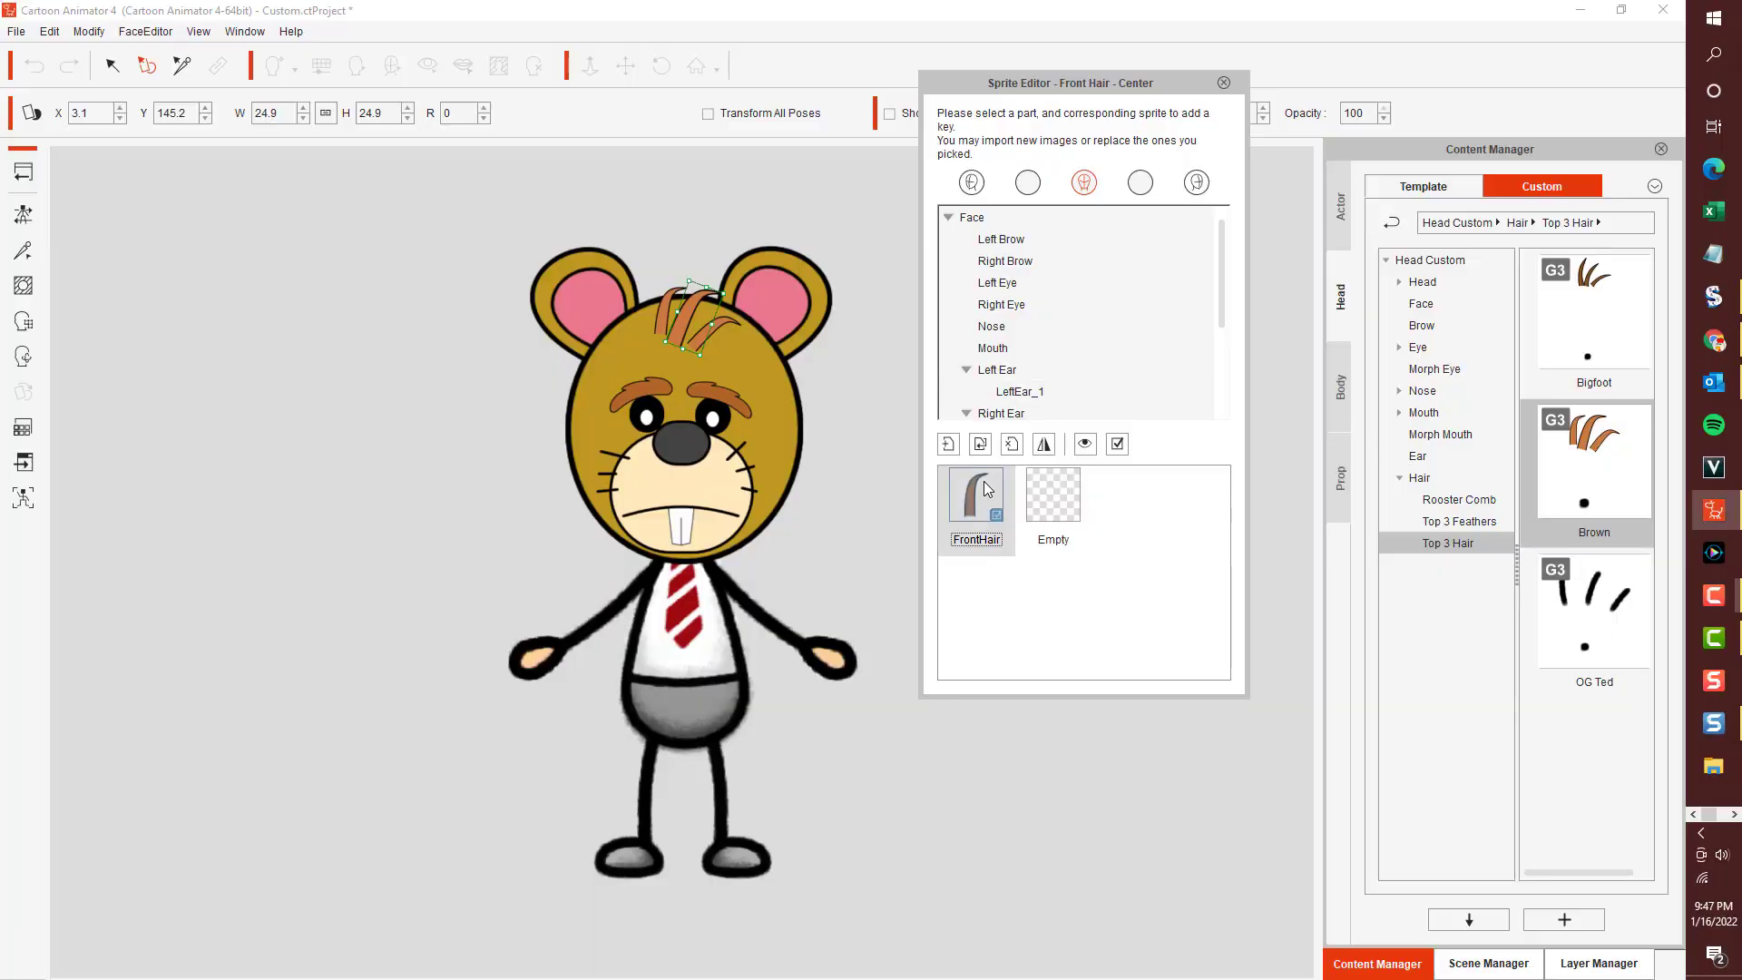
click(978, 448)
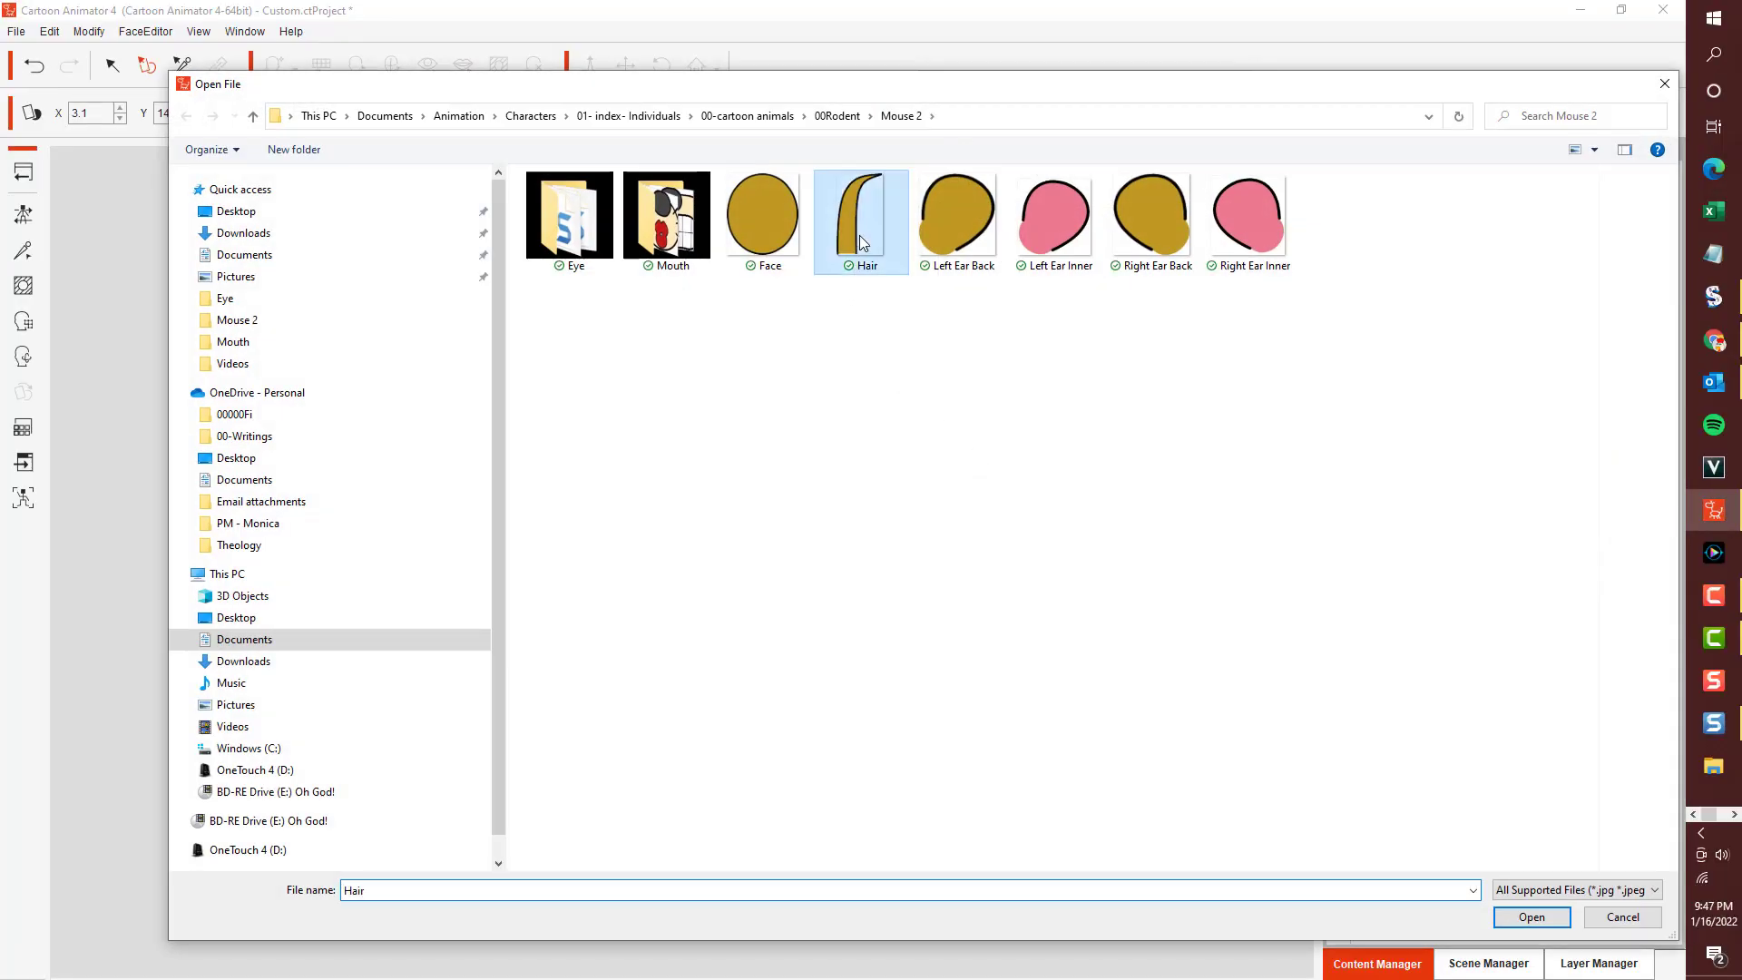
double_click(860, 238)
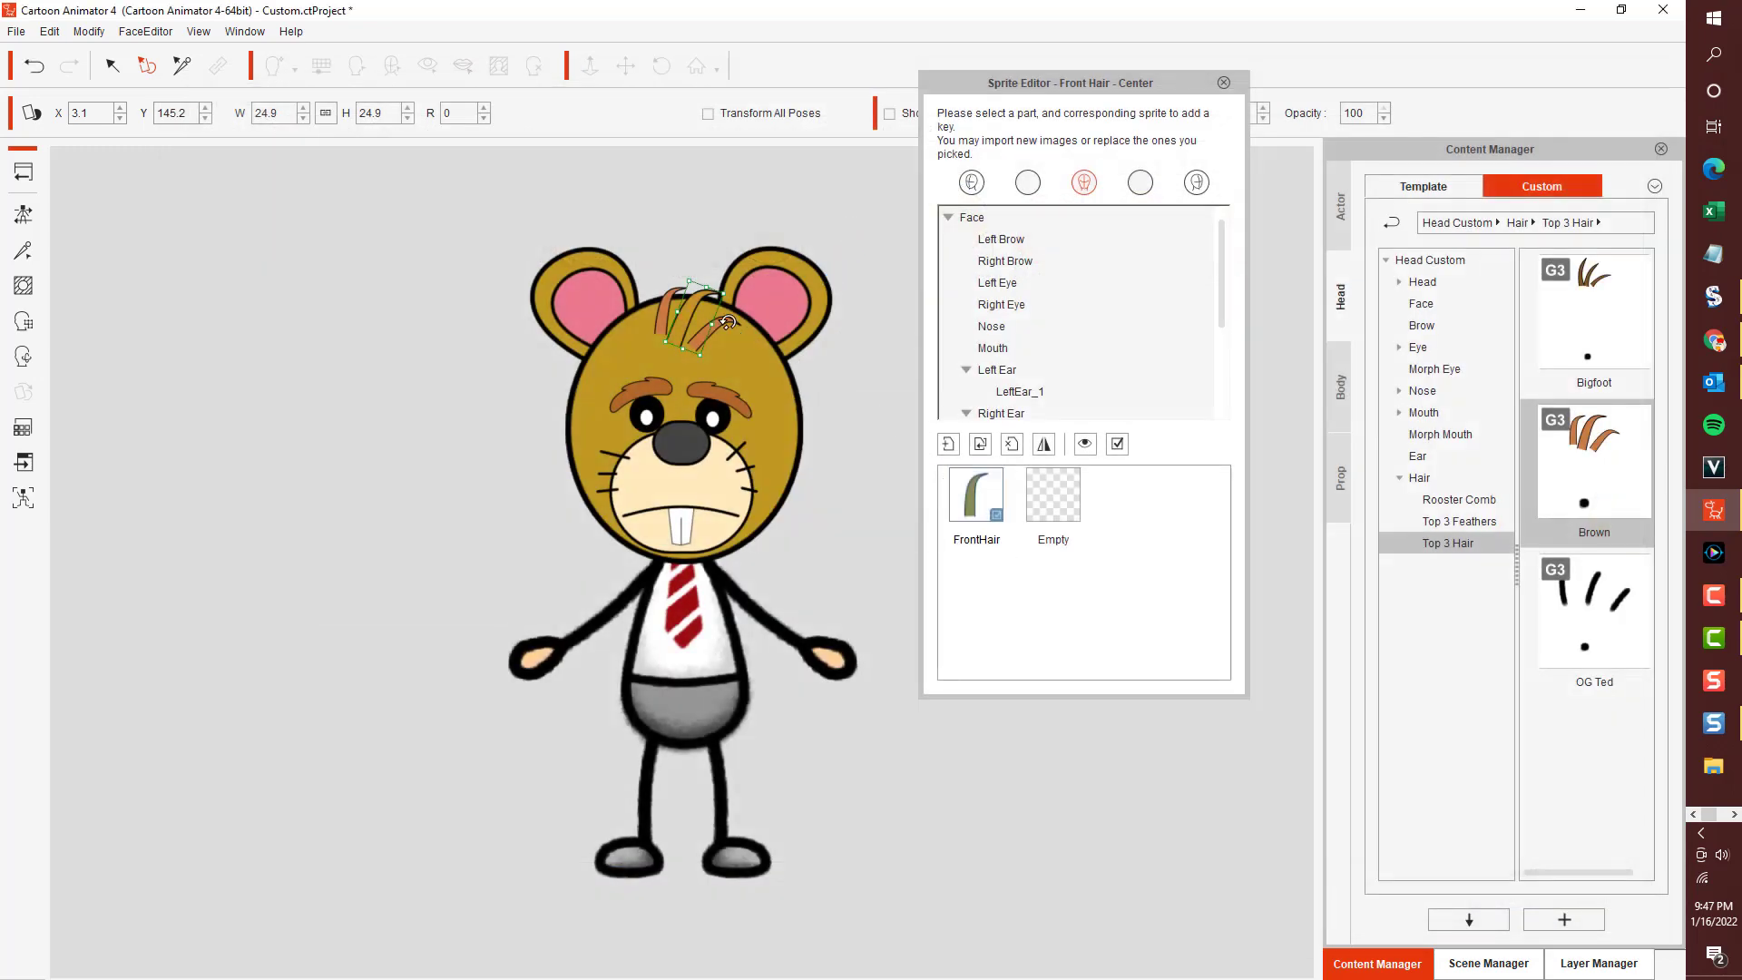
Replace the FrontHair_2 and FrontHair_1 sprites of the two outer strands with the Hair image.
click(724, 324)
double_click(987, 488)
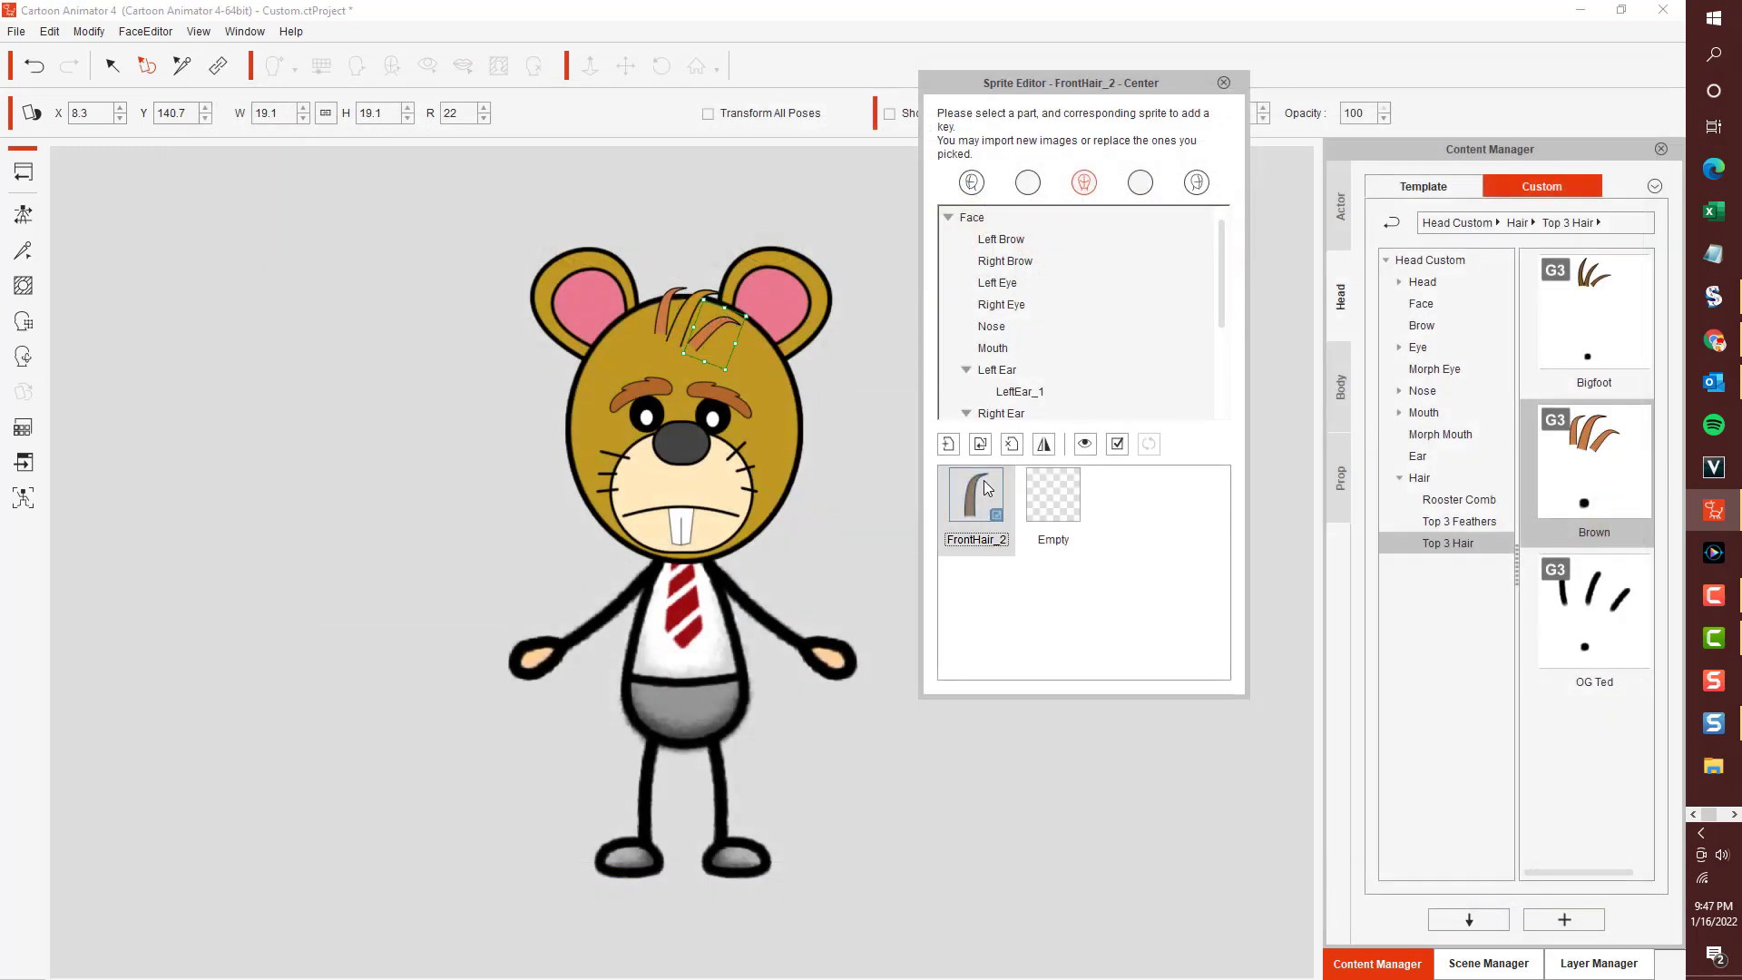
double_click(827, 216)
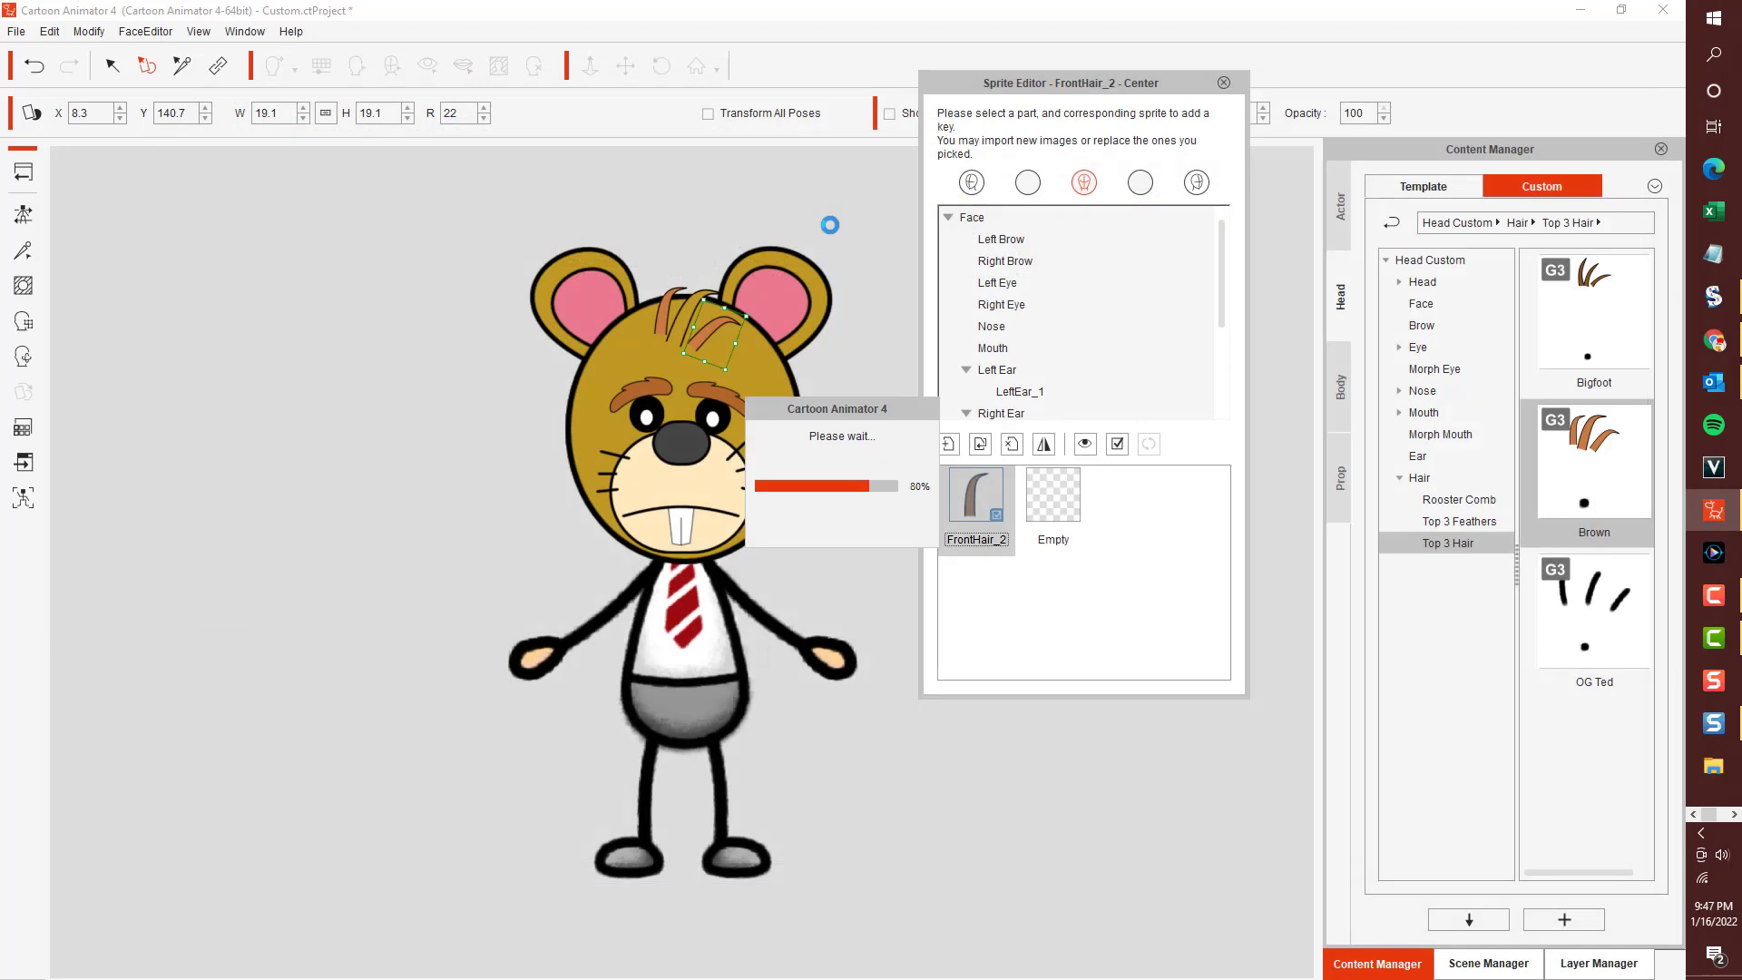
click(665, 308)
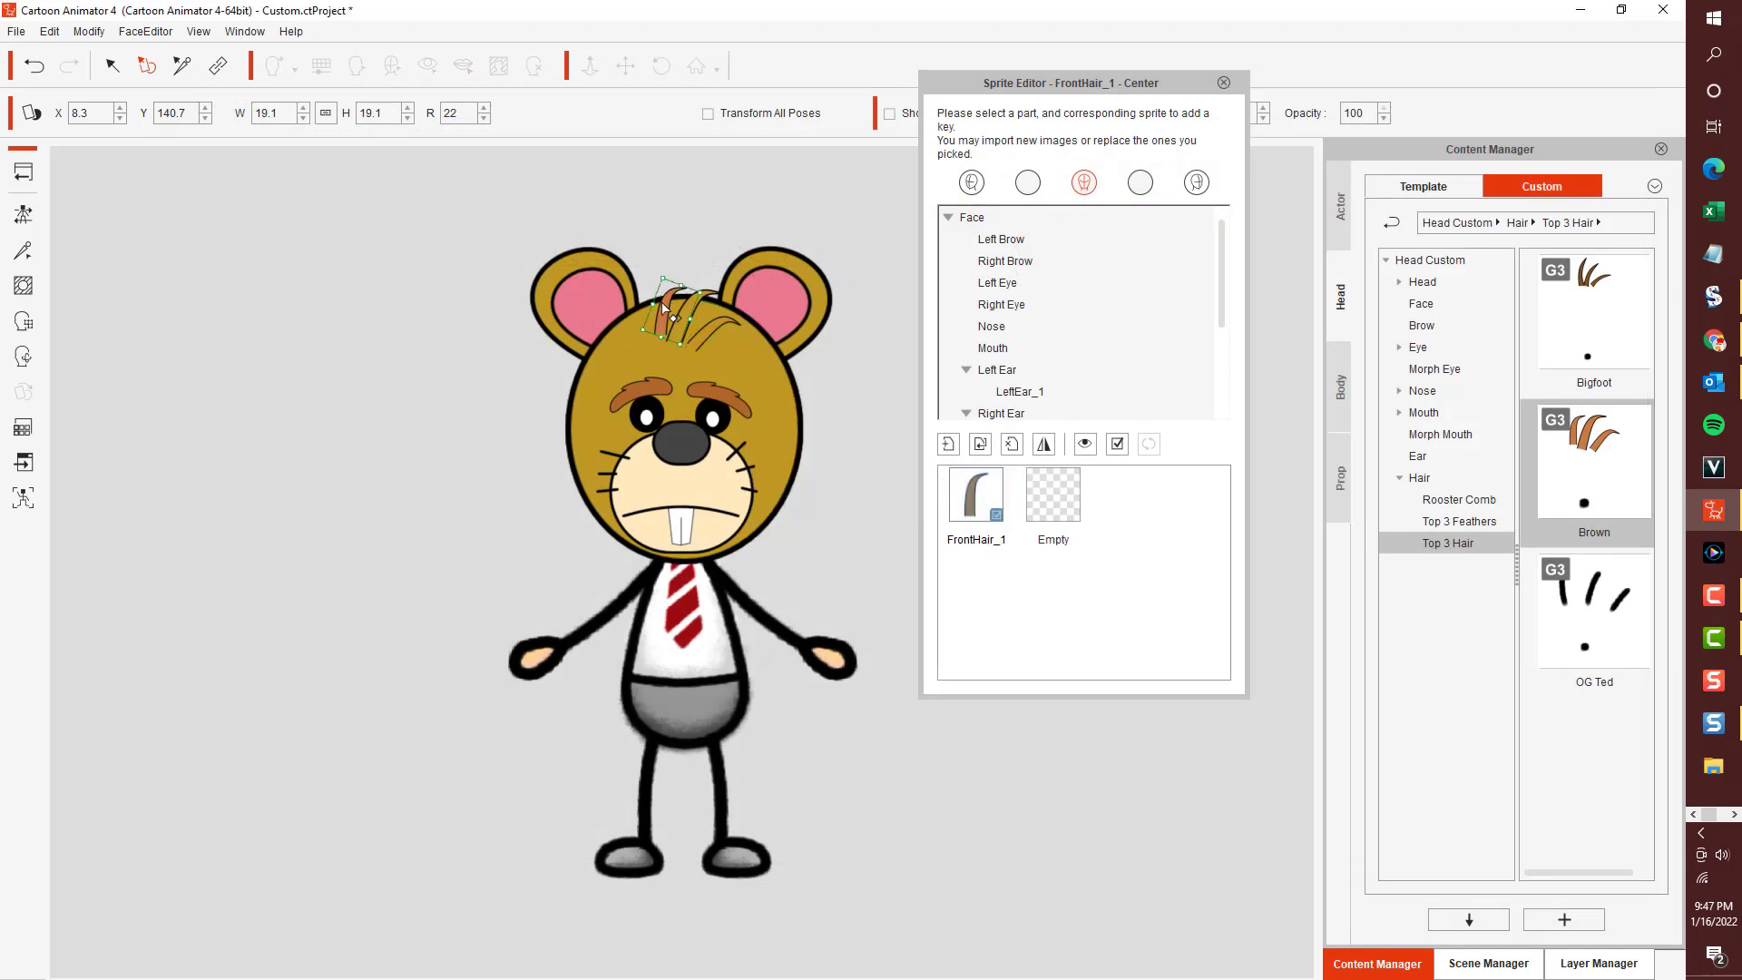
click(969, 481)
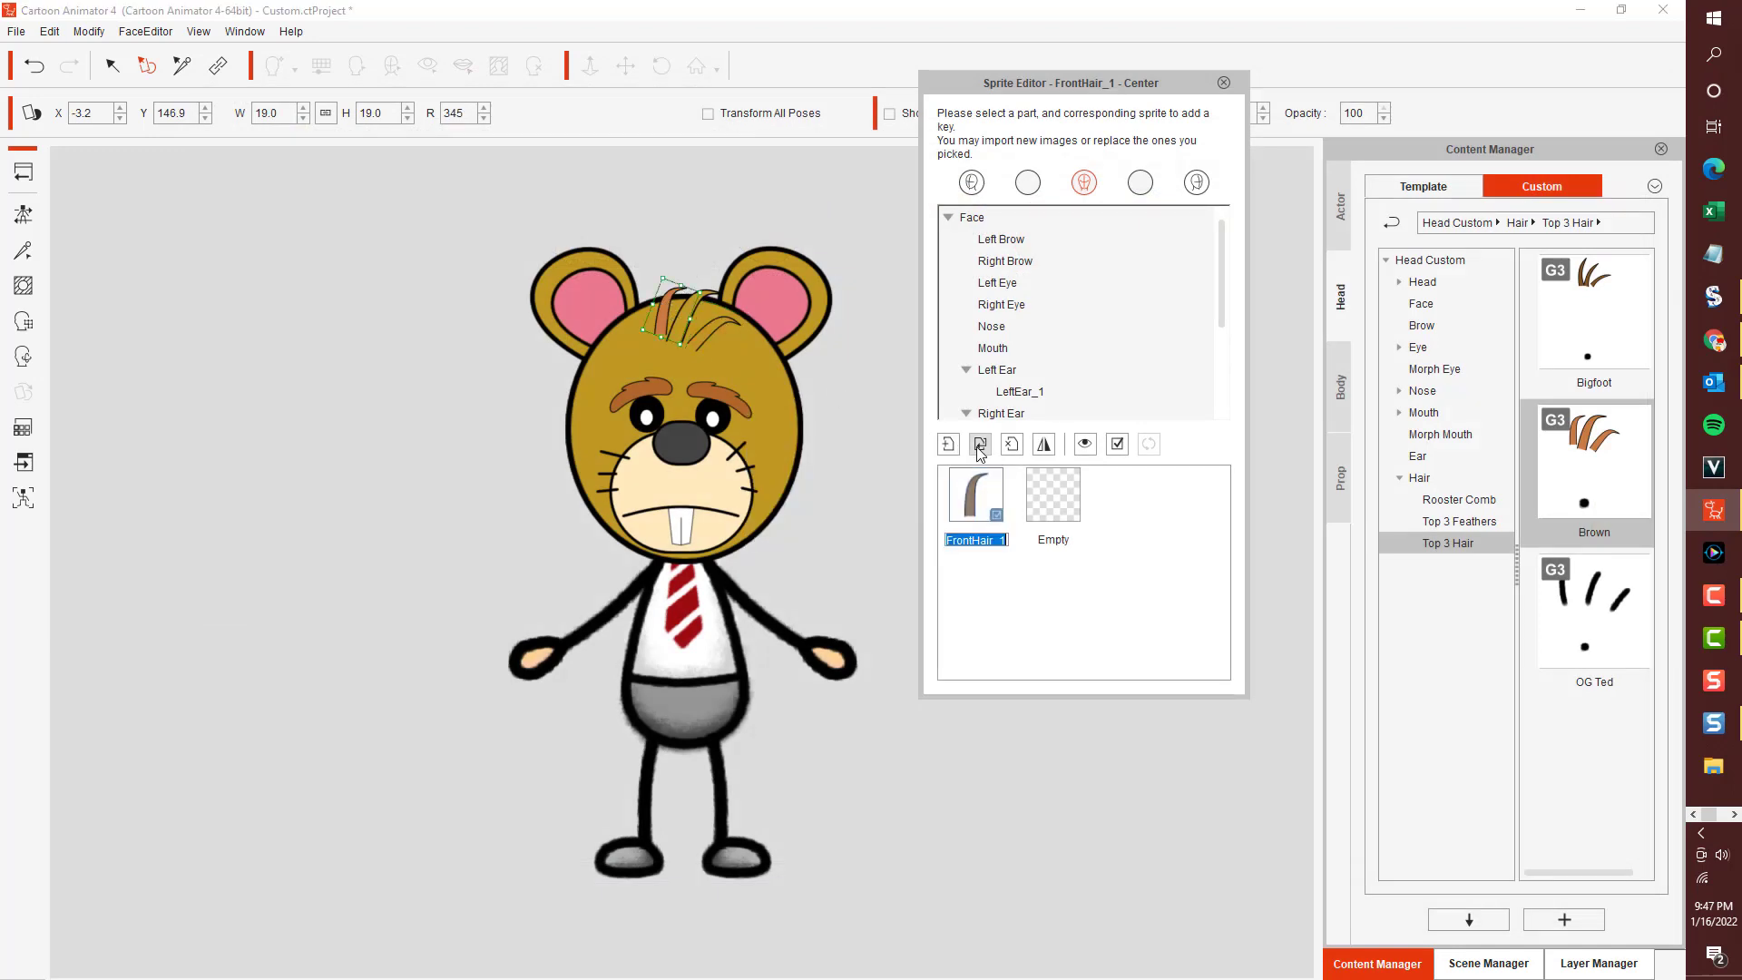
click(980, 447)
double_click(863, 250)
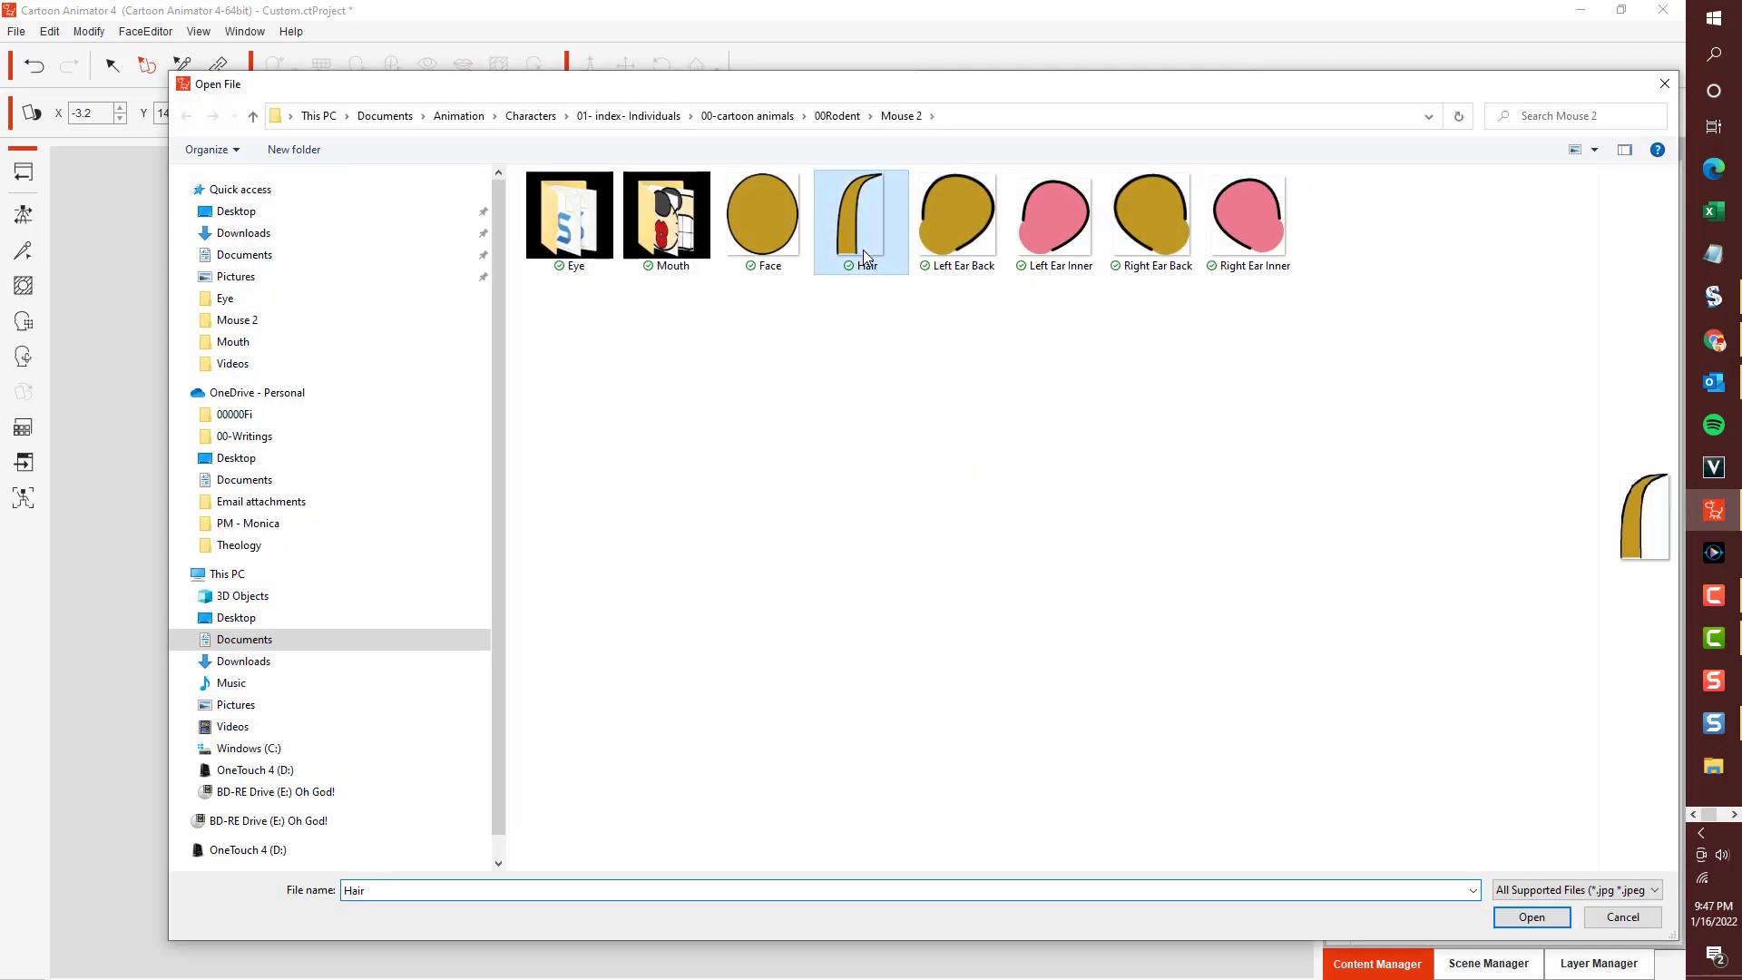
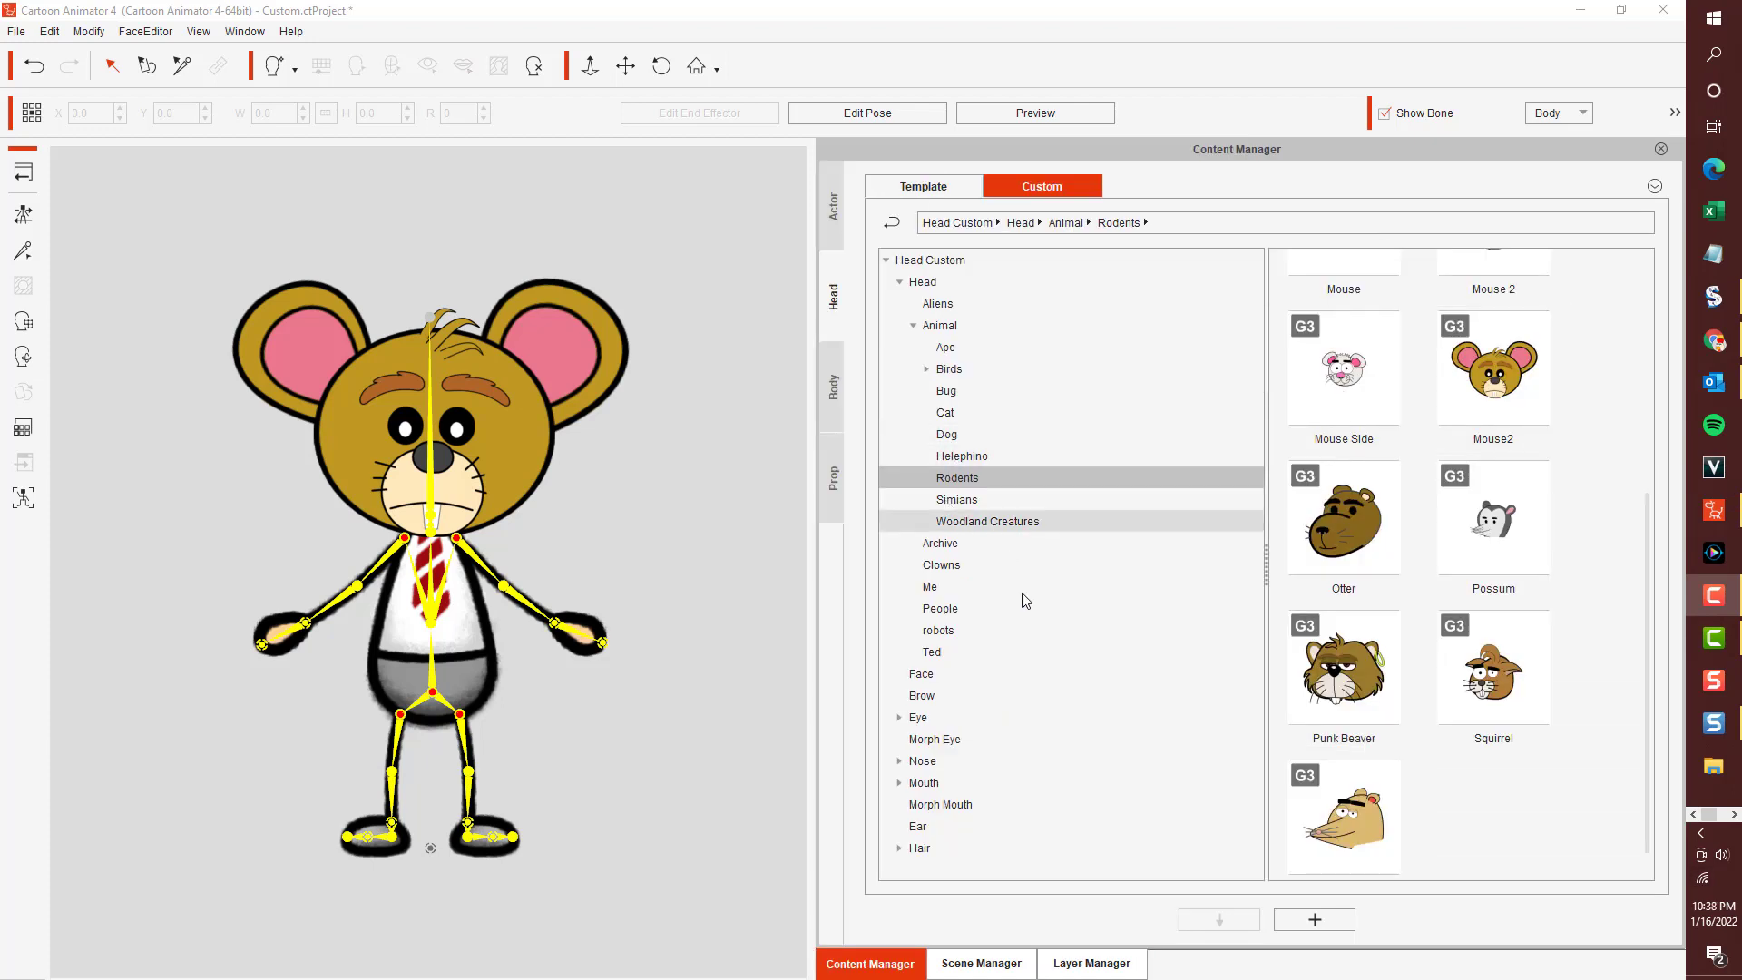
Replace the character's Hip sprite with the Body image from the 00Rodent > Mouse 2 folder.
click(431, 662)
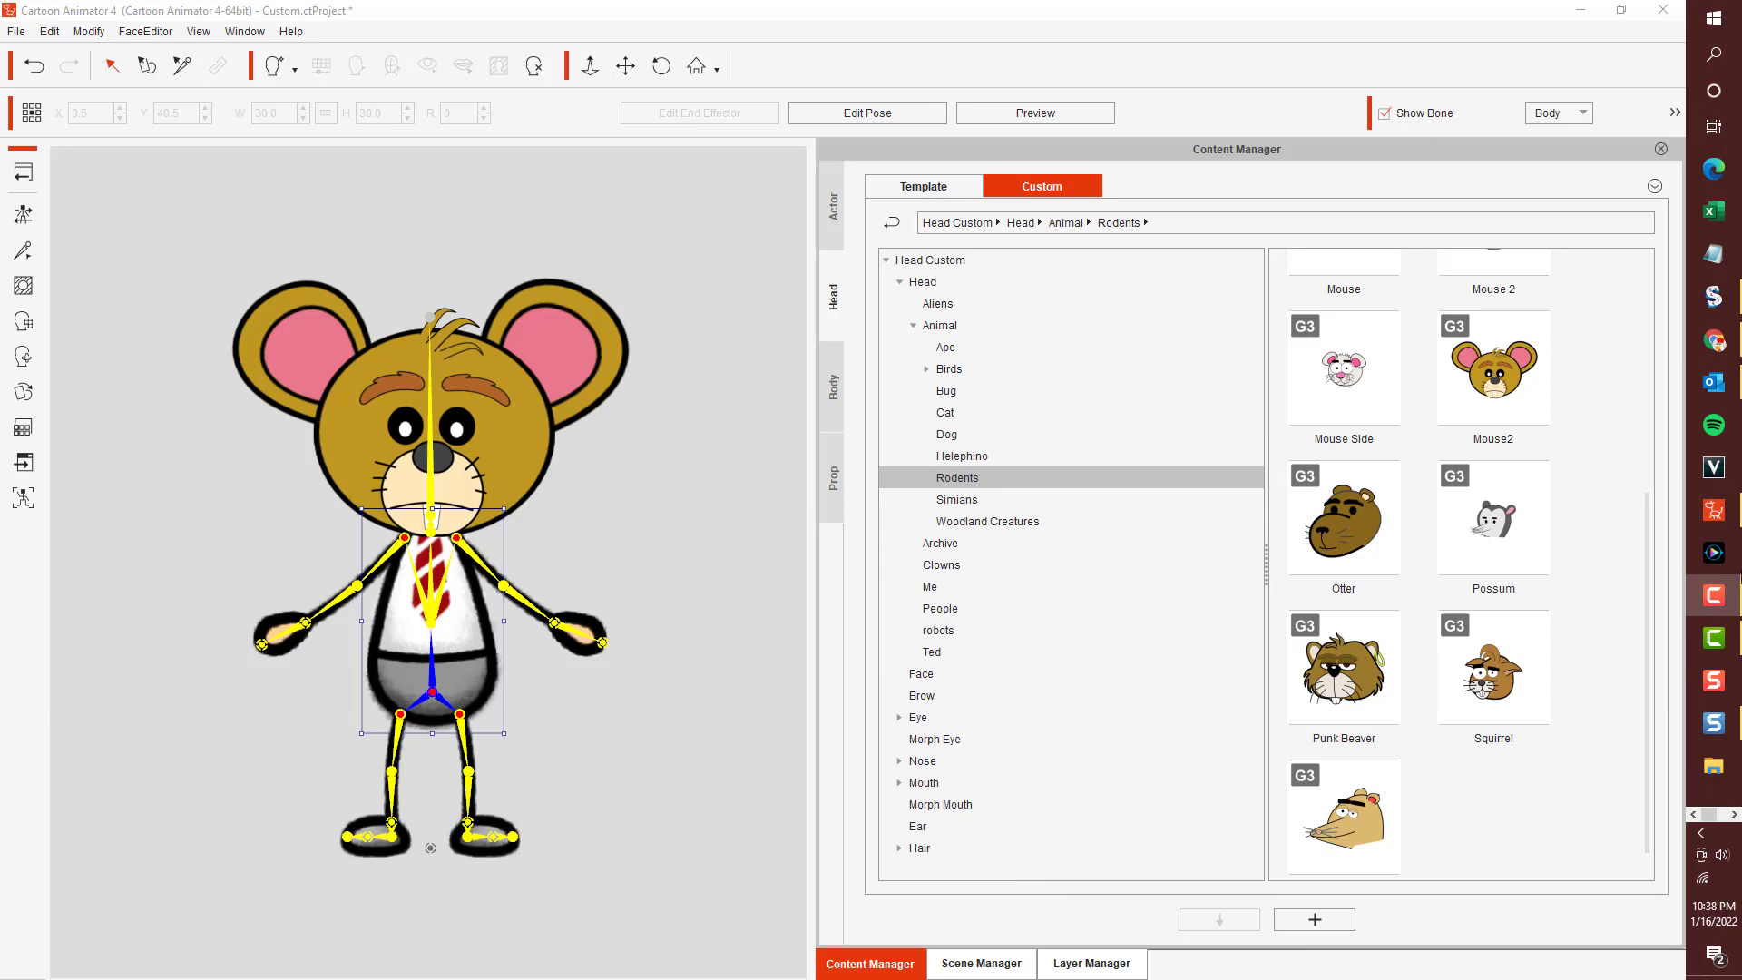
click(24, 391)
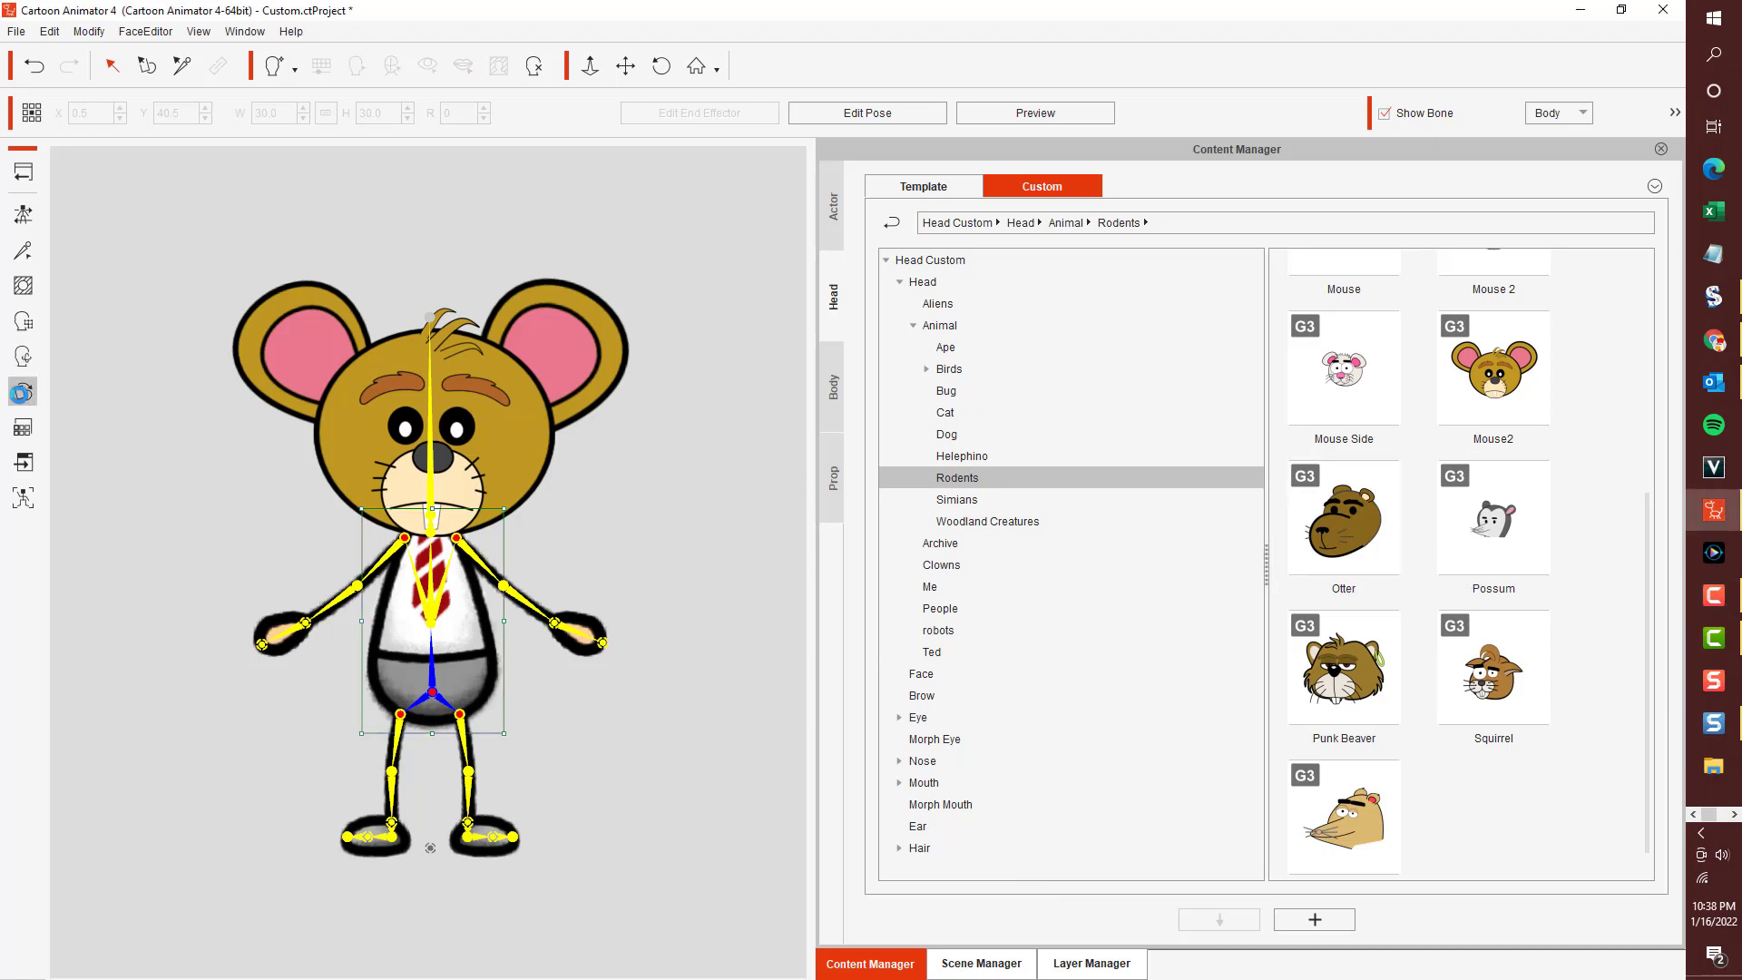
double_click(987, 253)
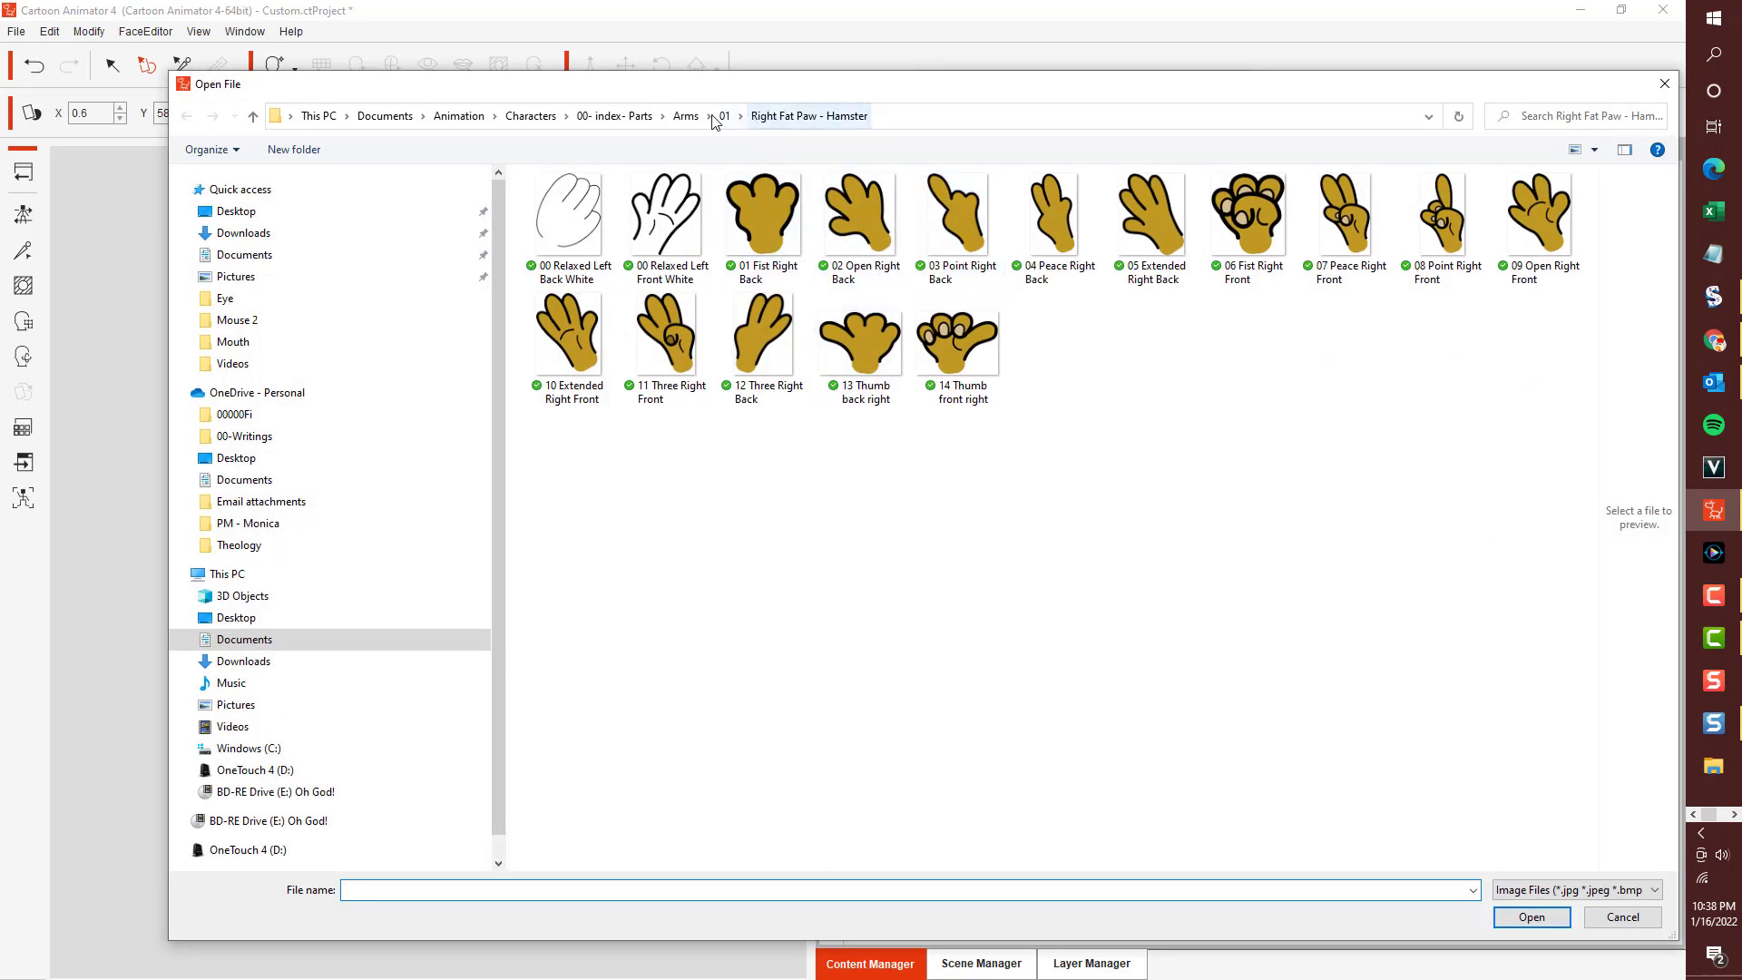
click(531, 117)
double_click(657, 269)
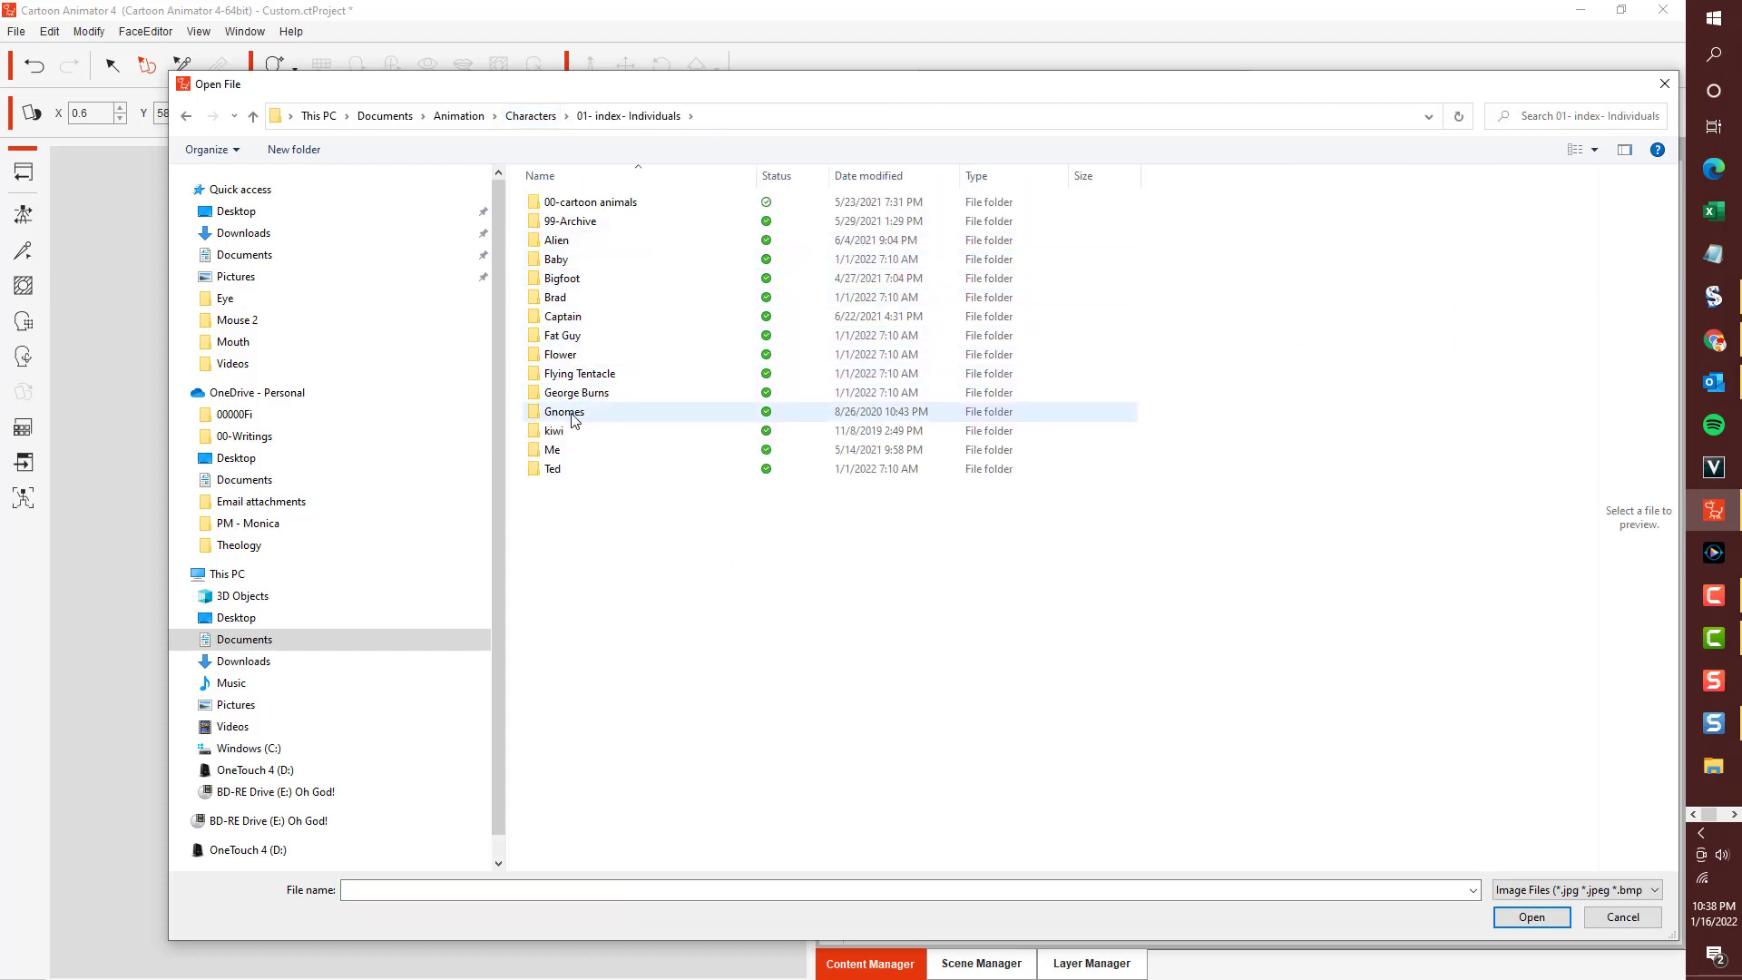
click(596, 203)
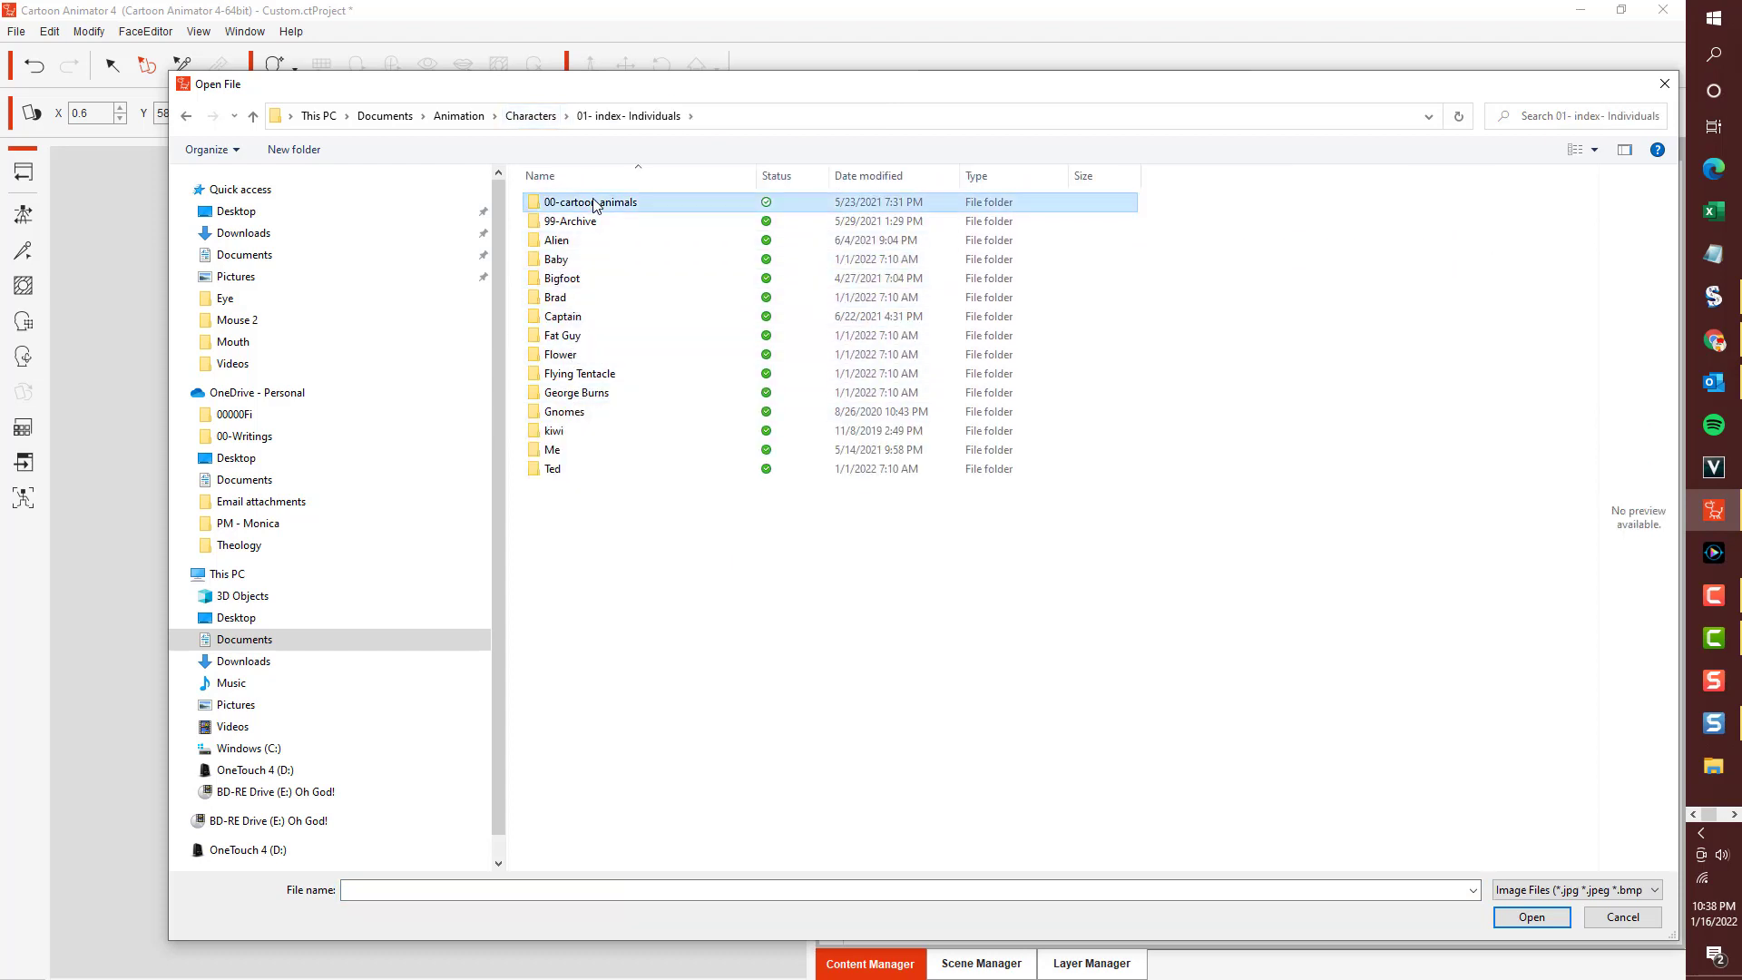
double_click(596, 204)
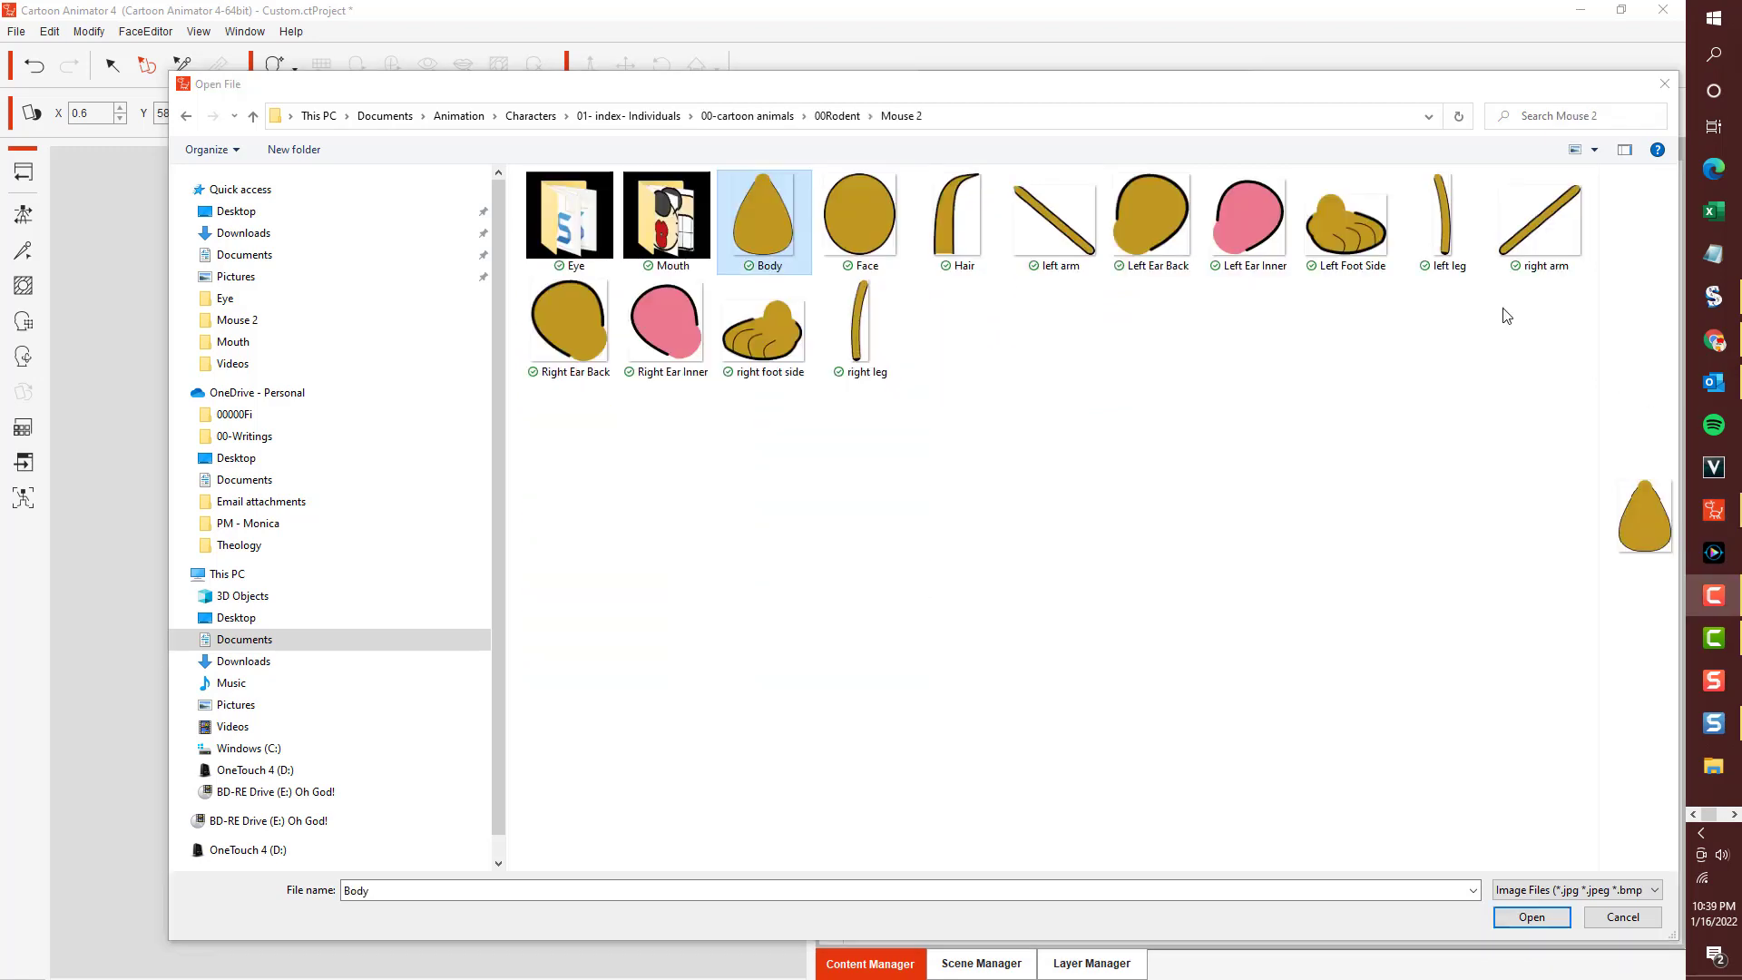
double_click(755, 217)
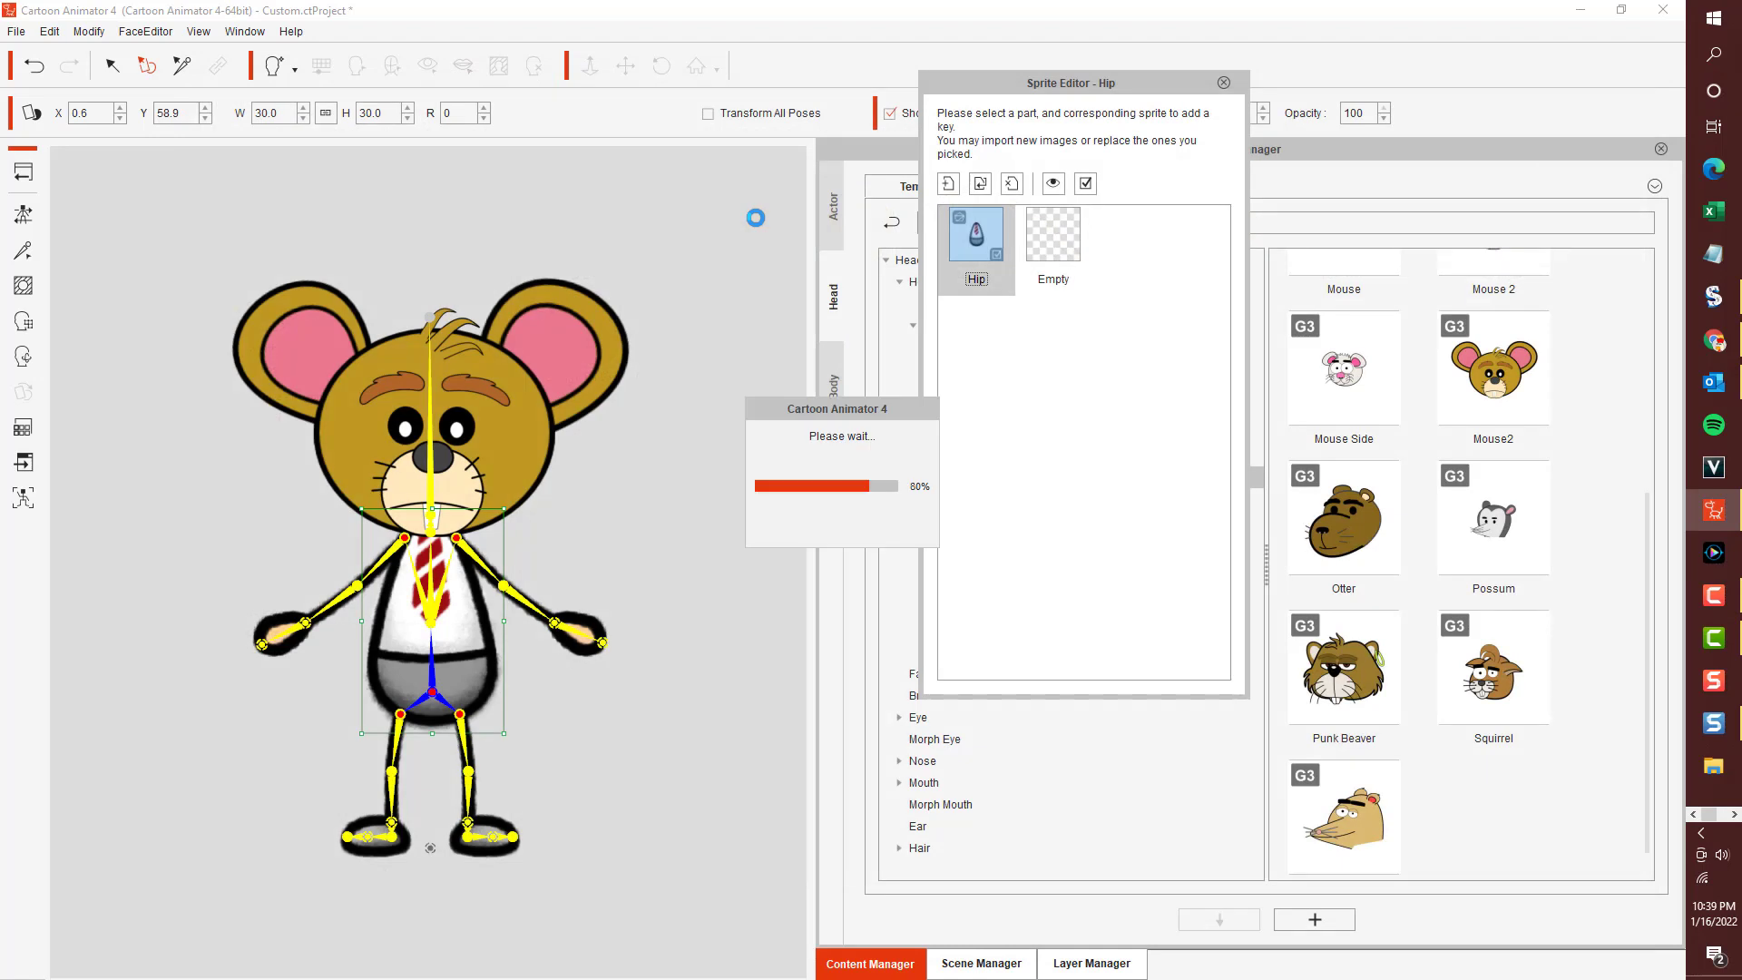
Enlarge the Hip body sprite to about 62.6 in width and height, and replace the LArm sprite with the left arm image.
drag(478, 566, 515, 491)
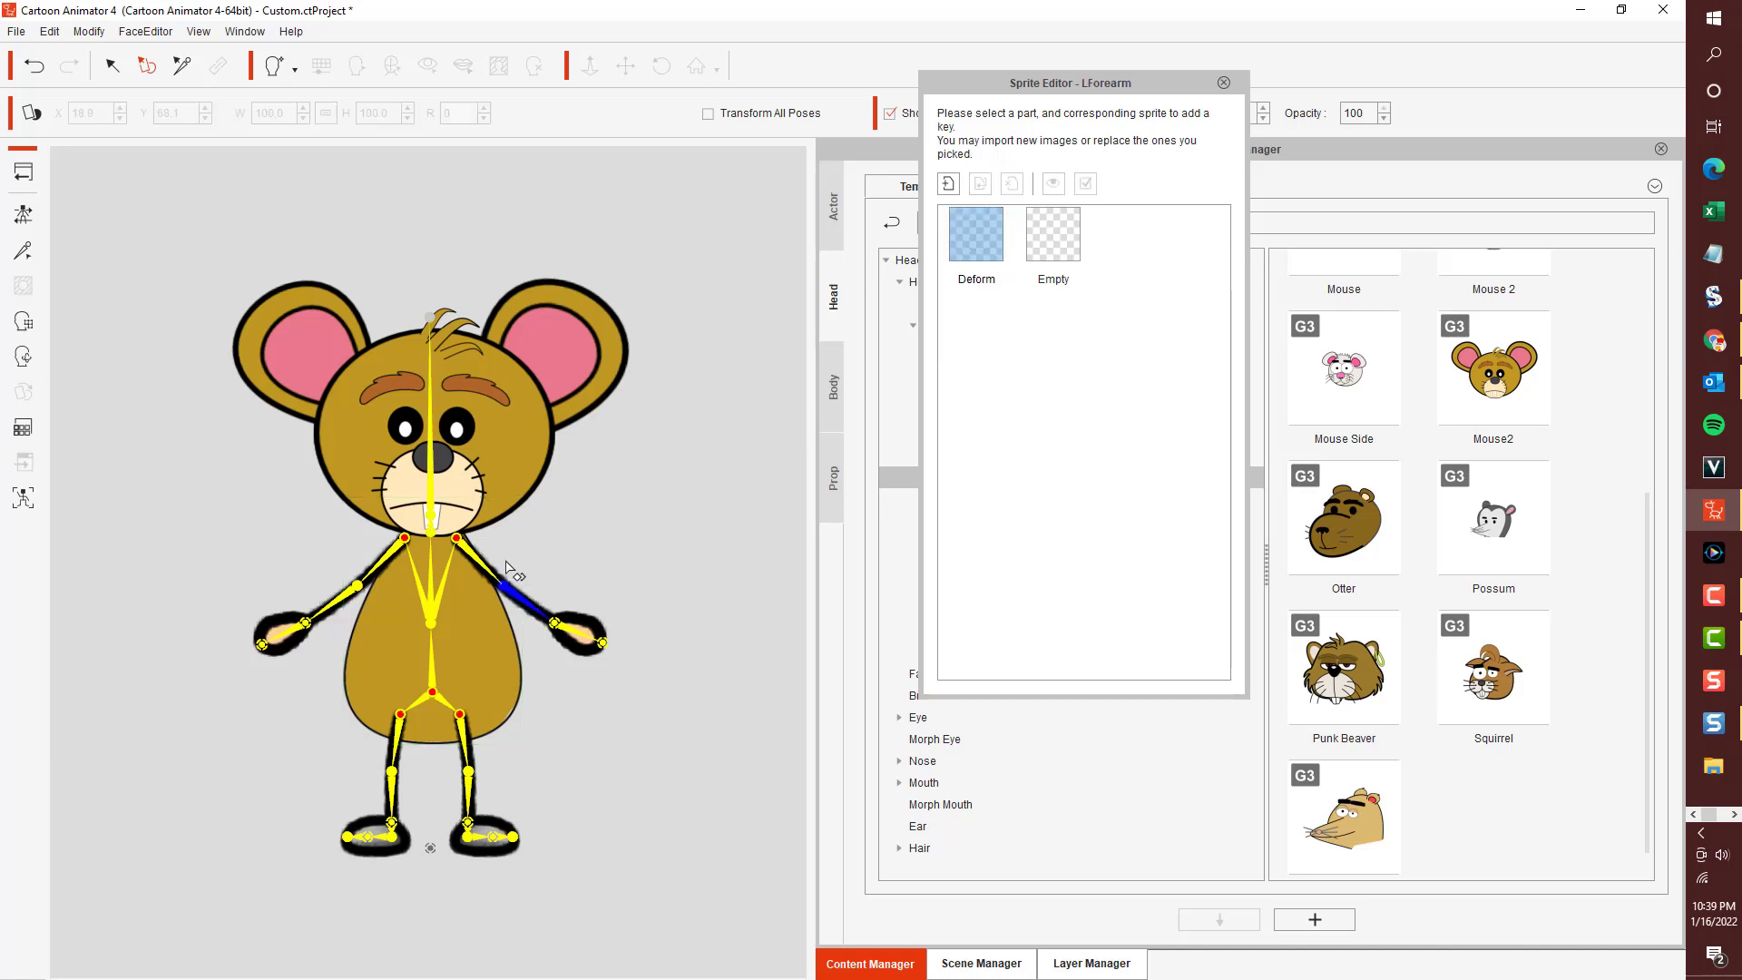
click(490, 553)
double_click(977, 222)
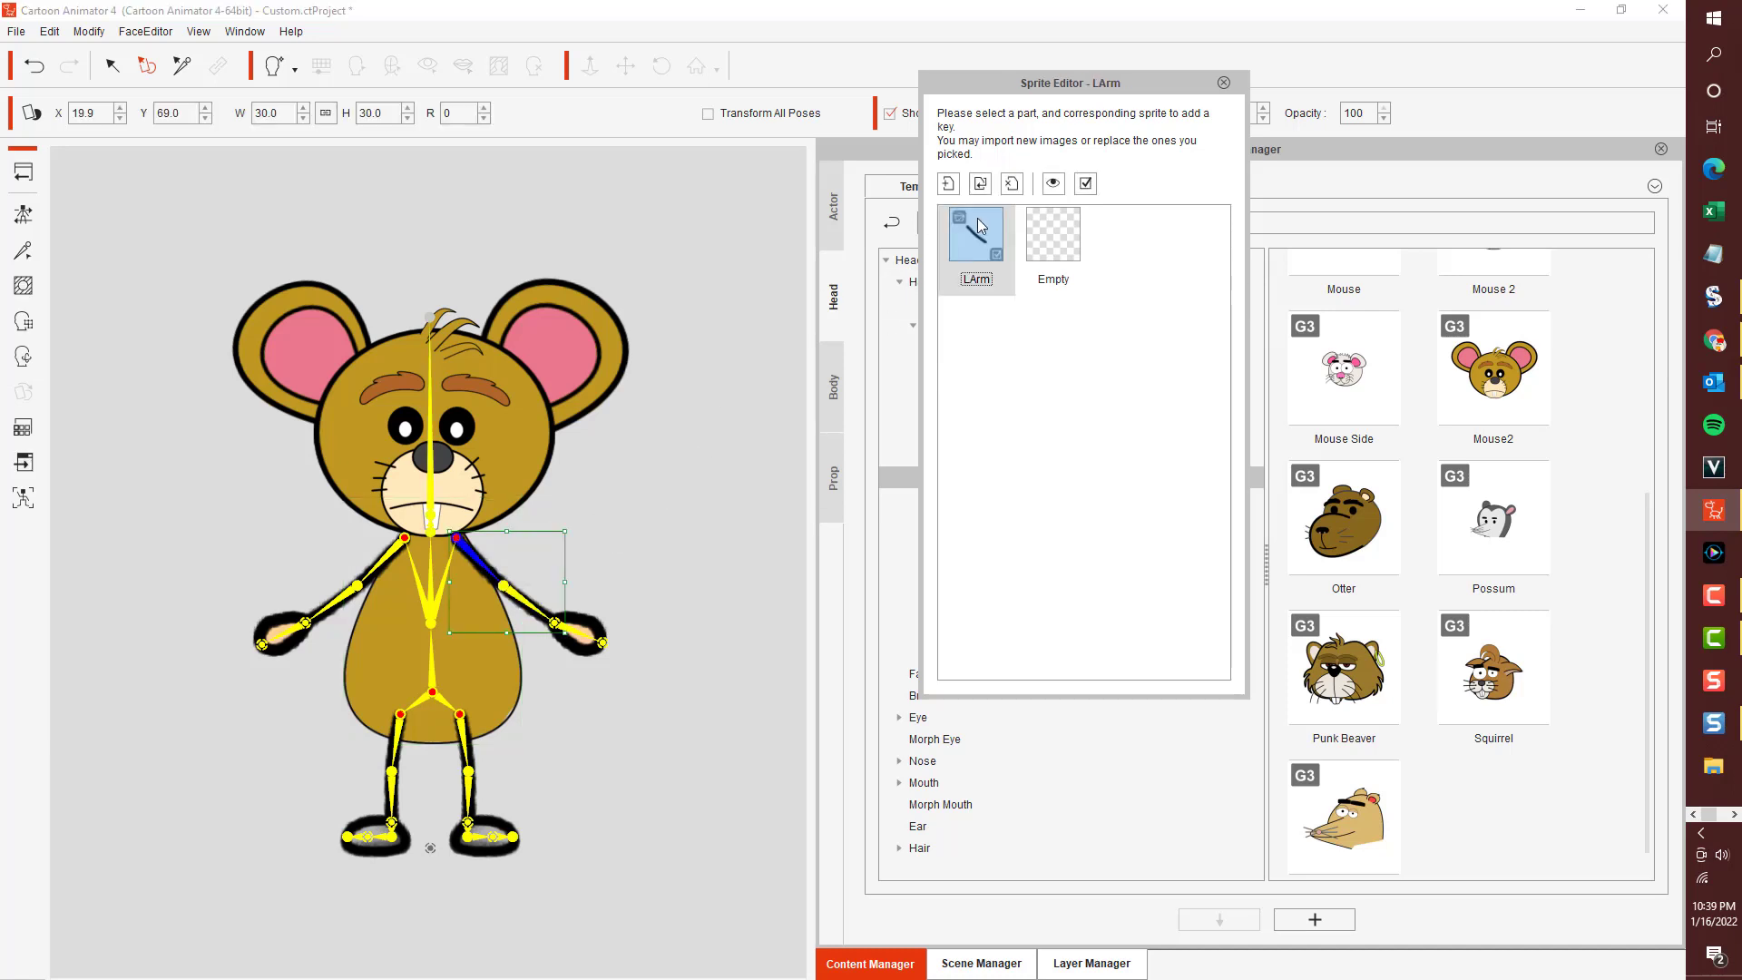
double_click(1057, 234)
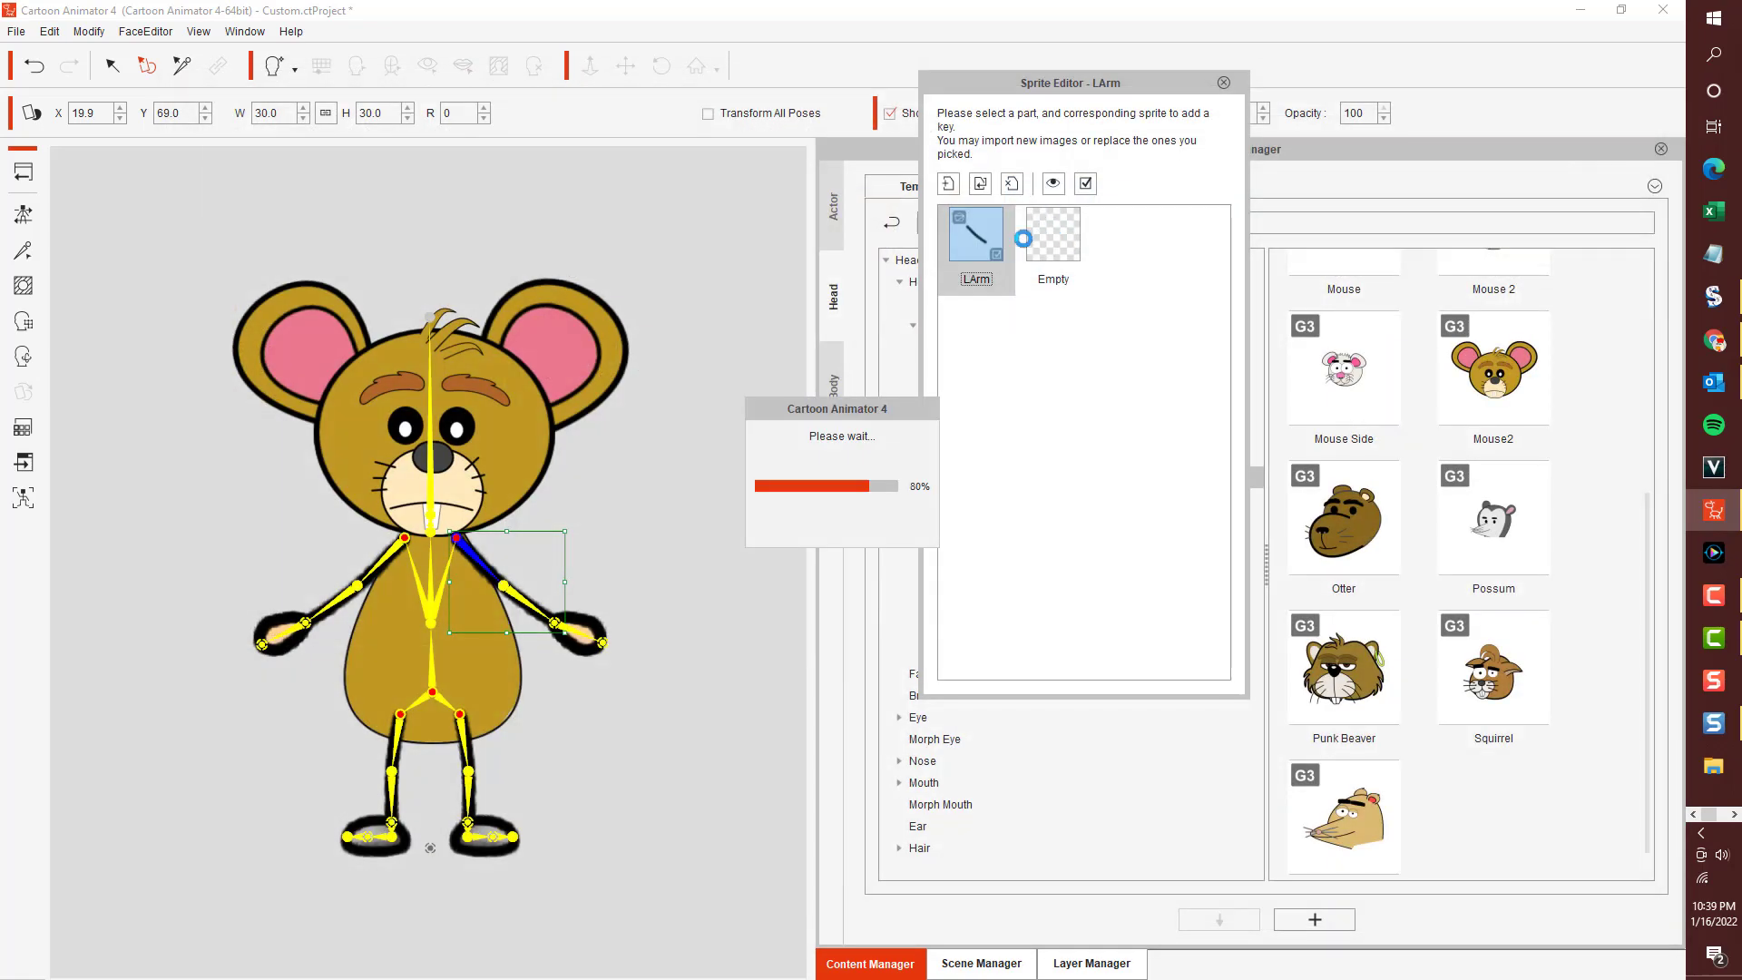
Fit the LArm sprite over its bones at X 19.9, Y 68.1, scaled to about 39.8 and rotated 2 degrees, and close the Sprite Editor.
click(373, 579)
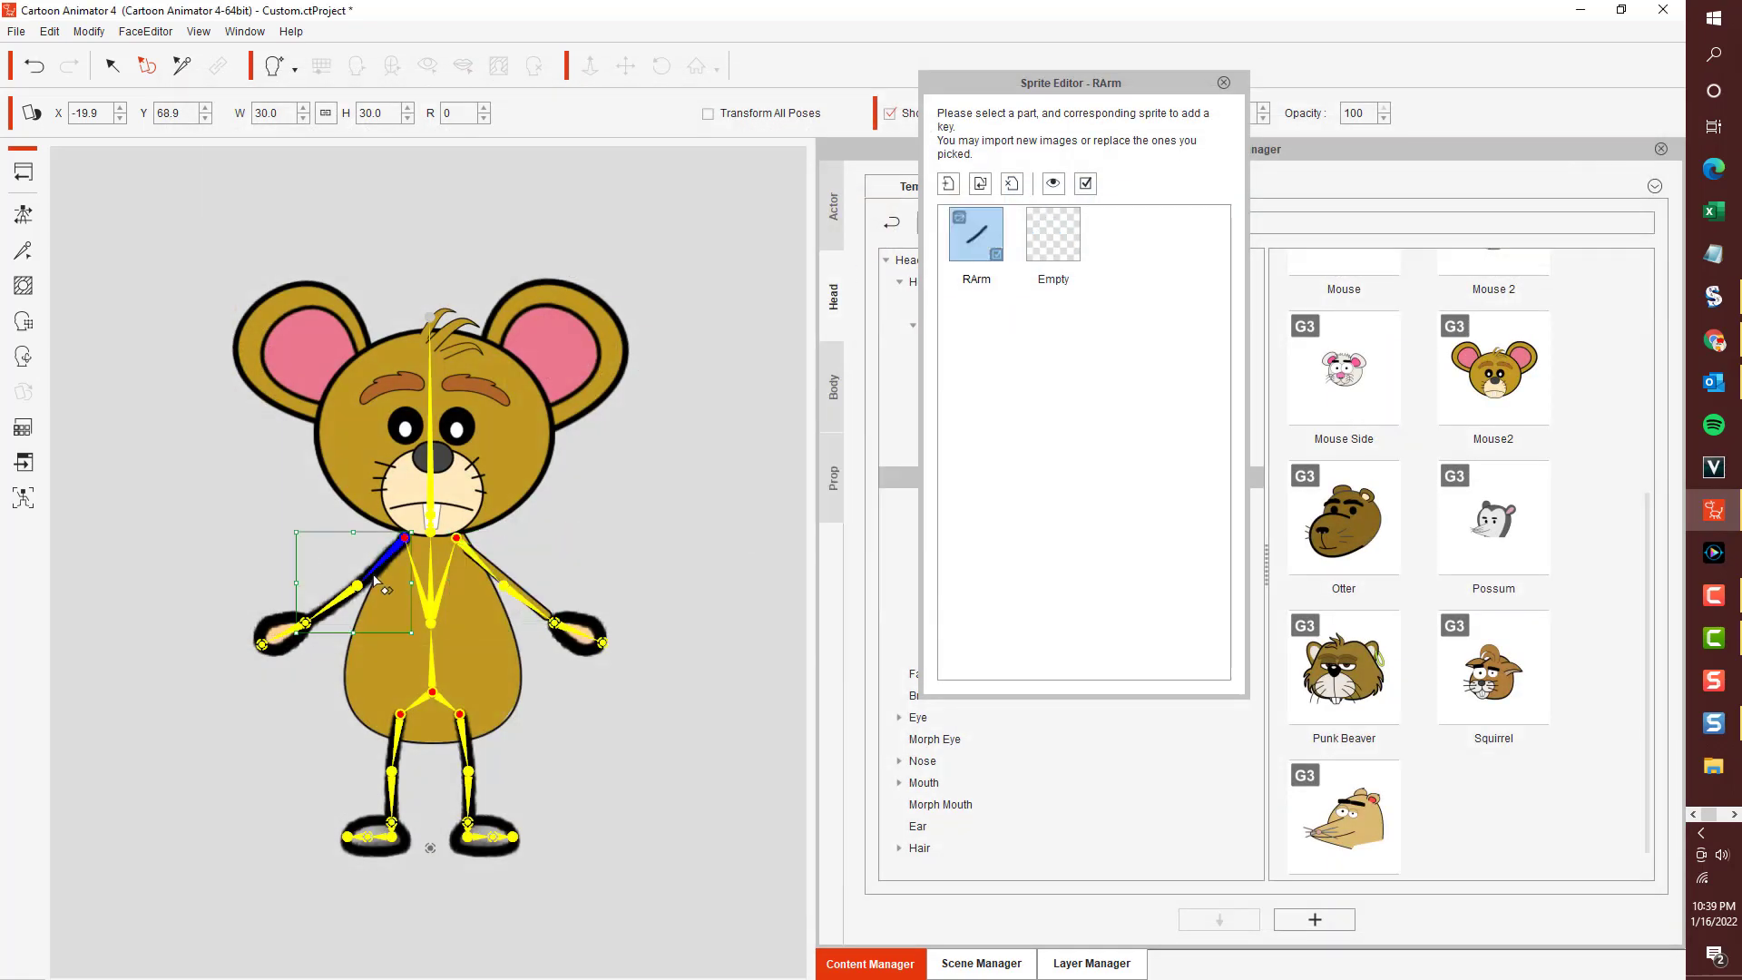
click(541, 602)
mouse_move(558, 544)
mouse_down()
mouse_move(571, 517)
mouse_move(564, 533)
mouse_up()
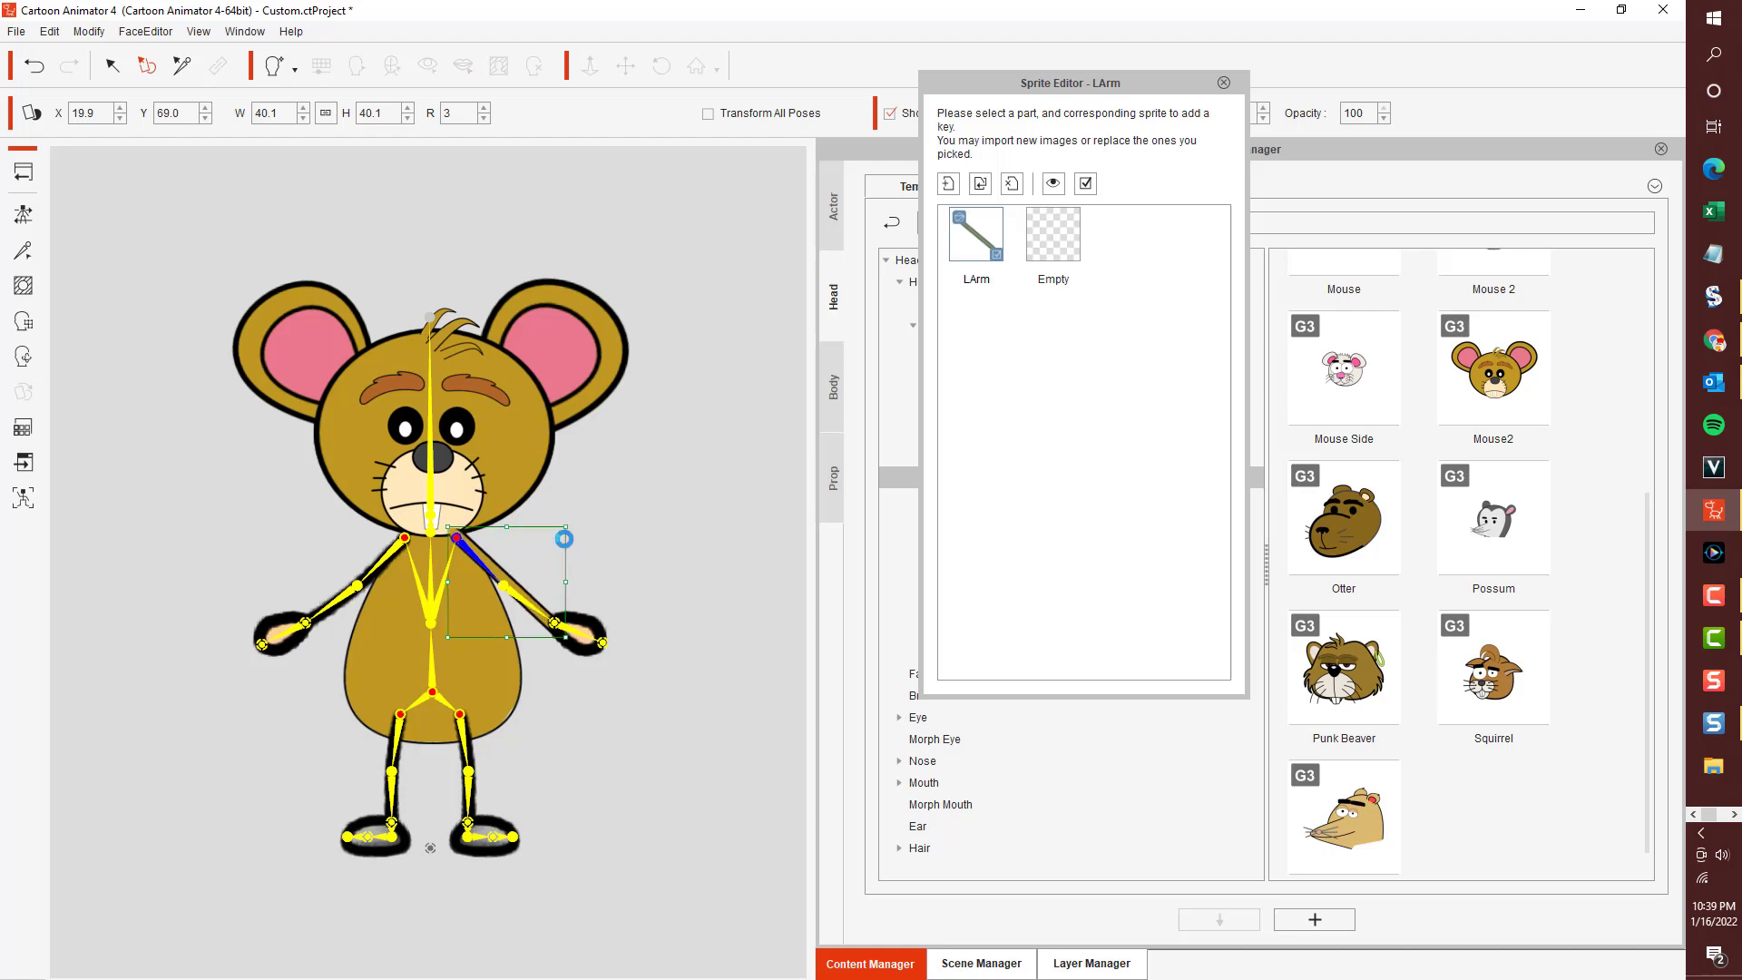
click(540, 565)
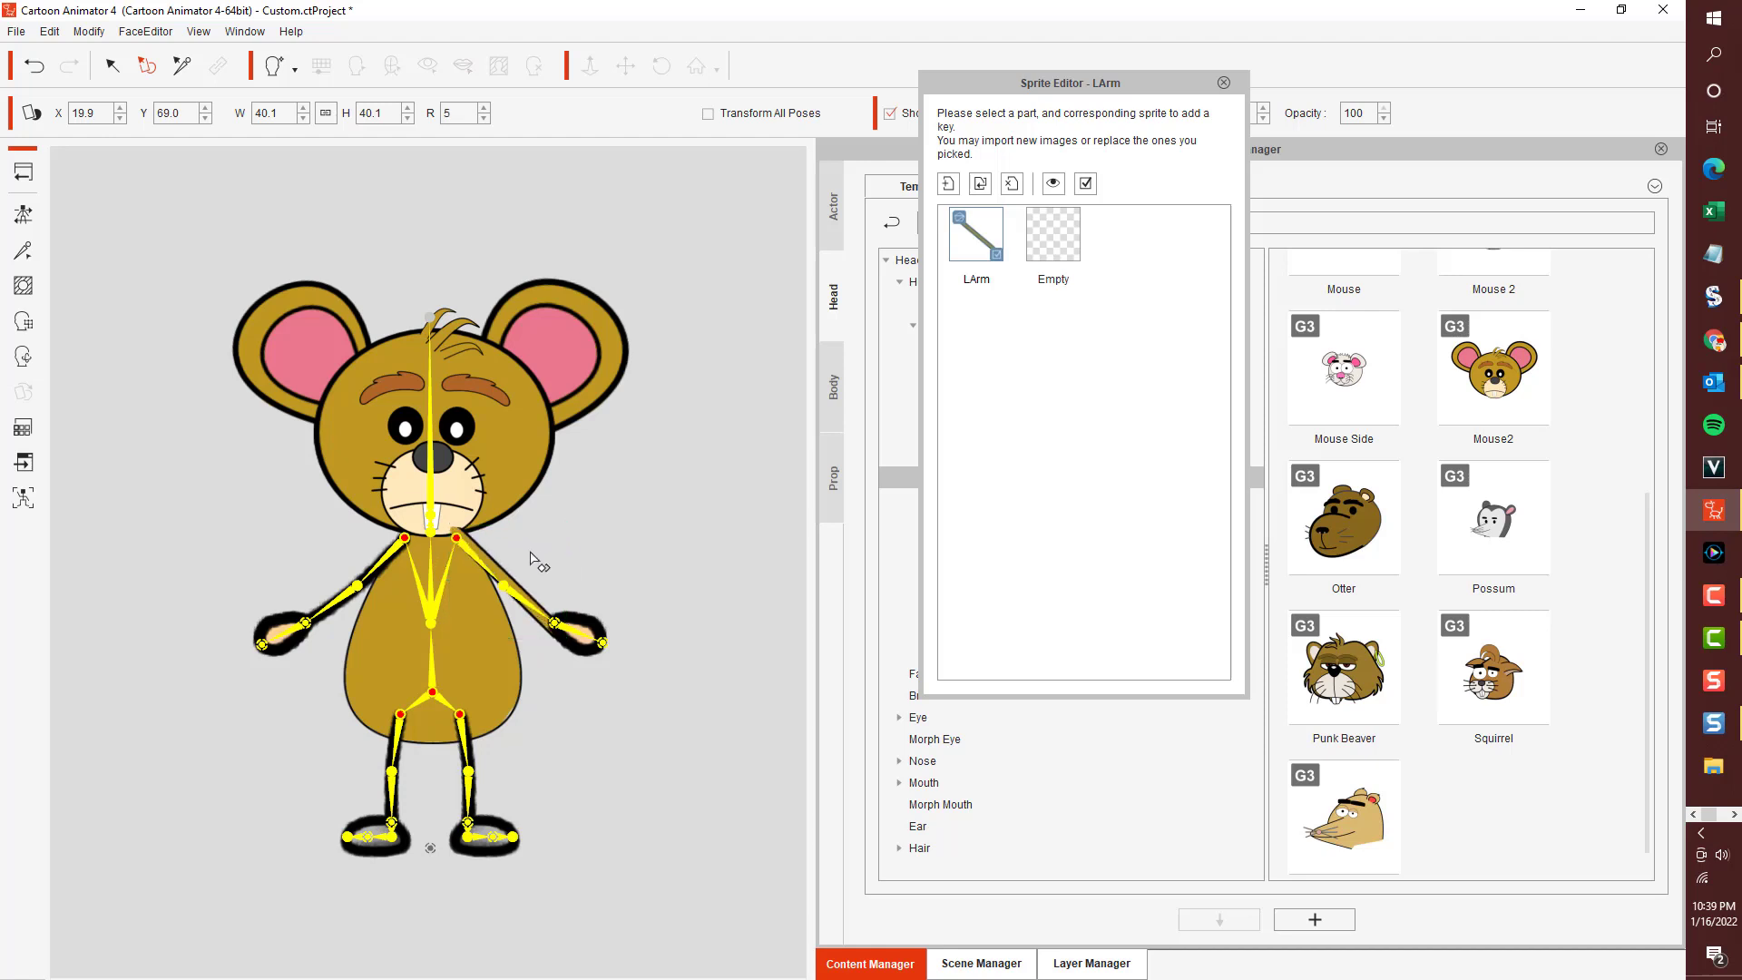
click(502, 577)
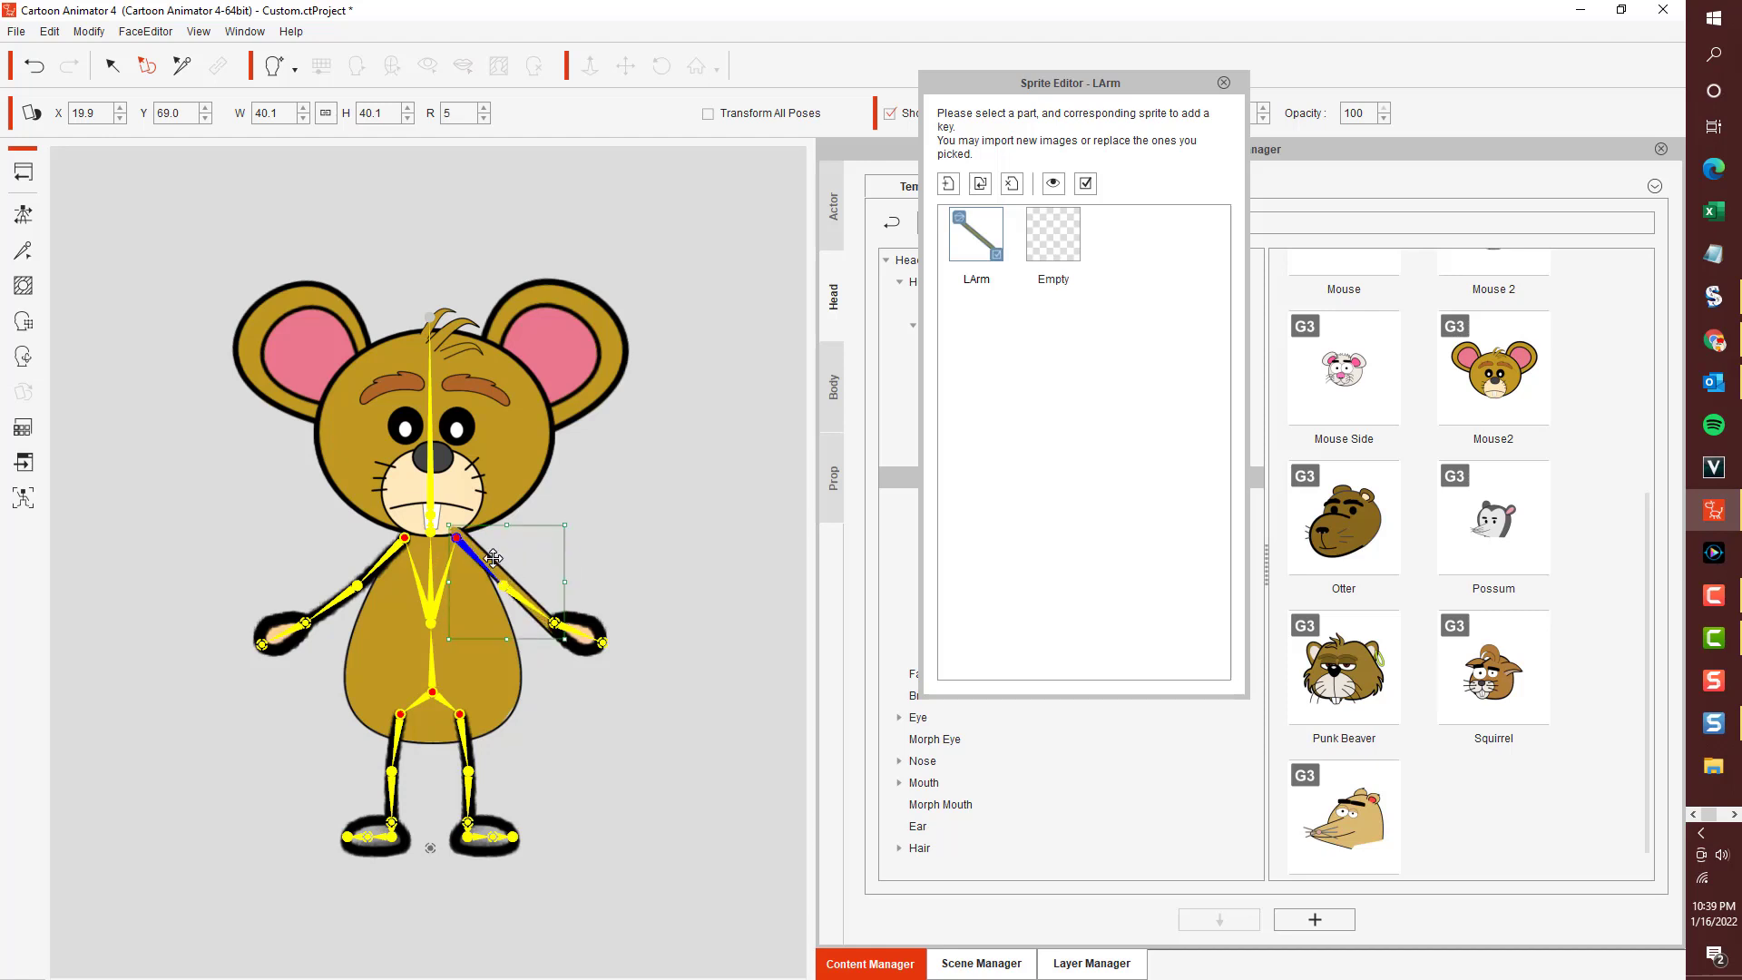
drag(492, 560, 491, 563)
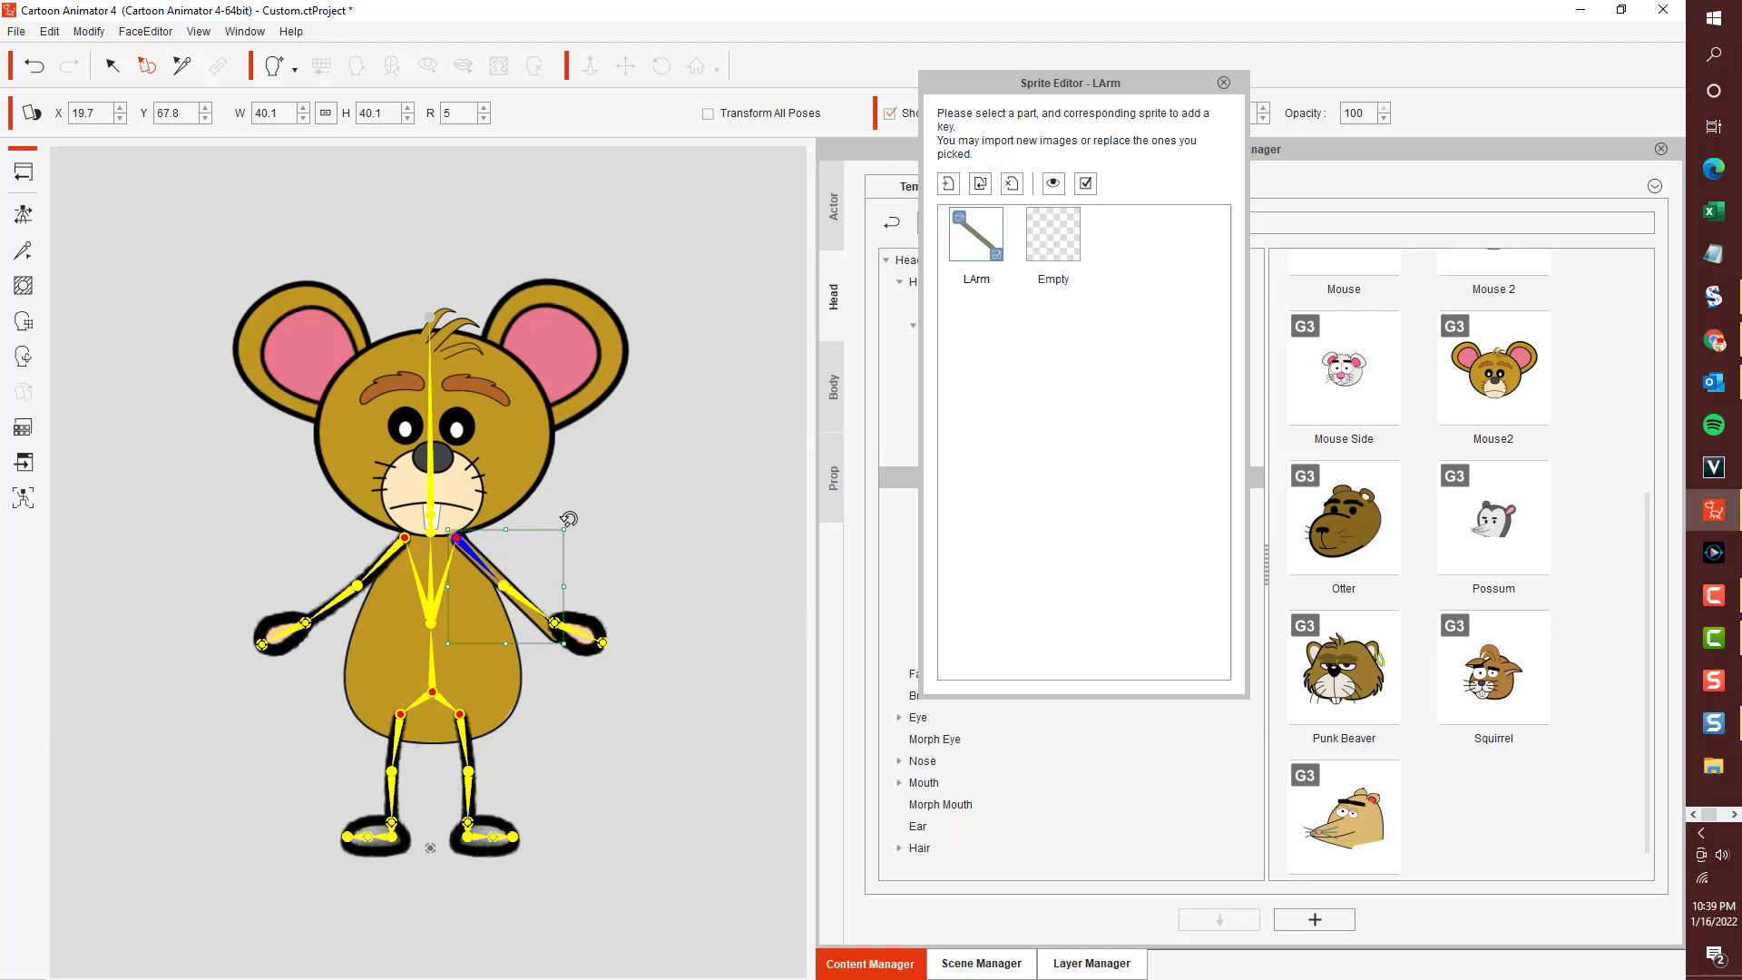
mouse_move(570, 514)
mouse_down()
mouse_move(511, 544)
mouse_move(565, 526)
mouse_up()
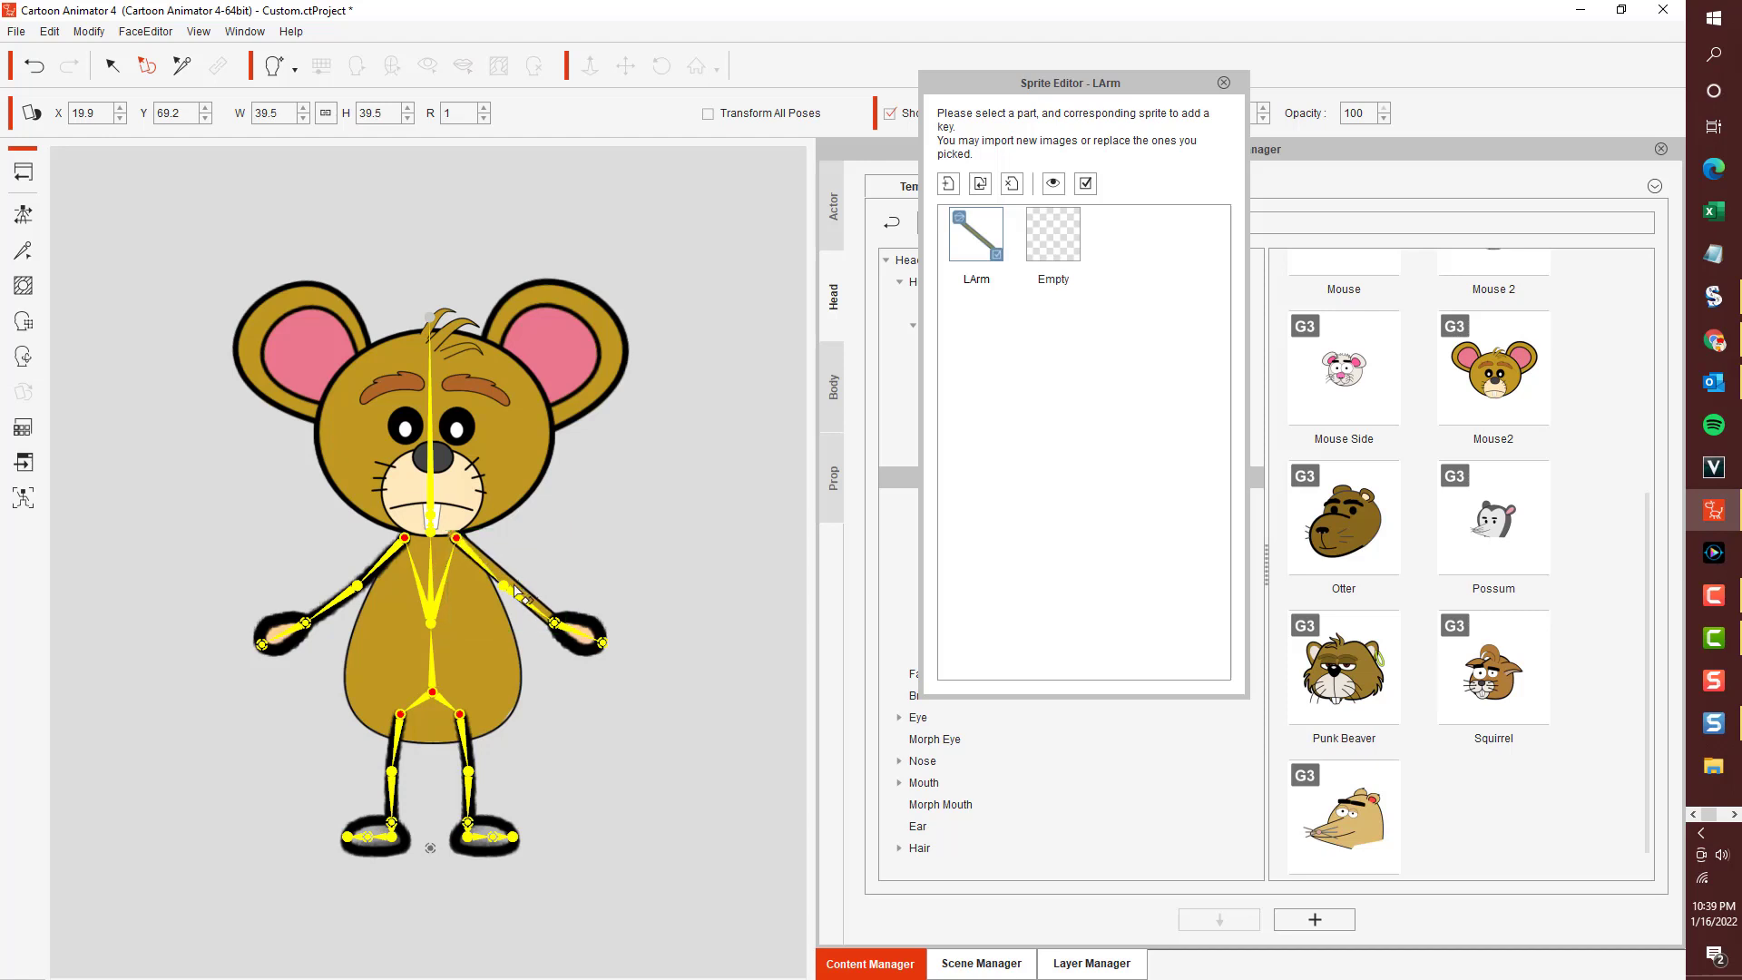
drag(515, 590, 570, 524)
click(653, 428)
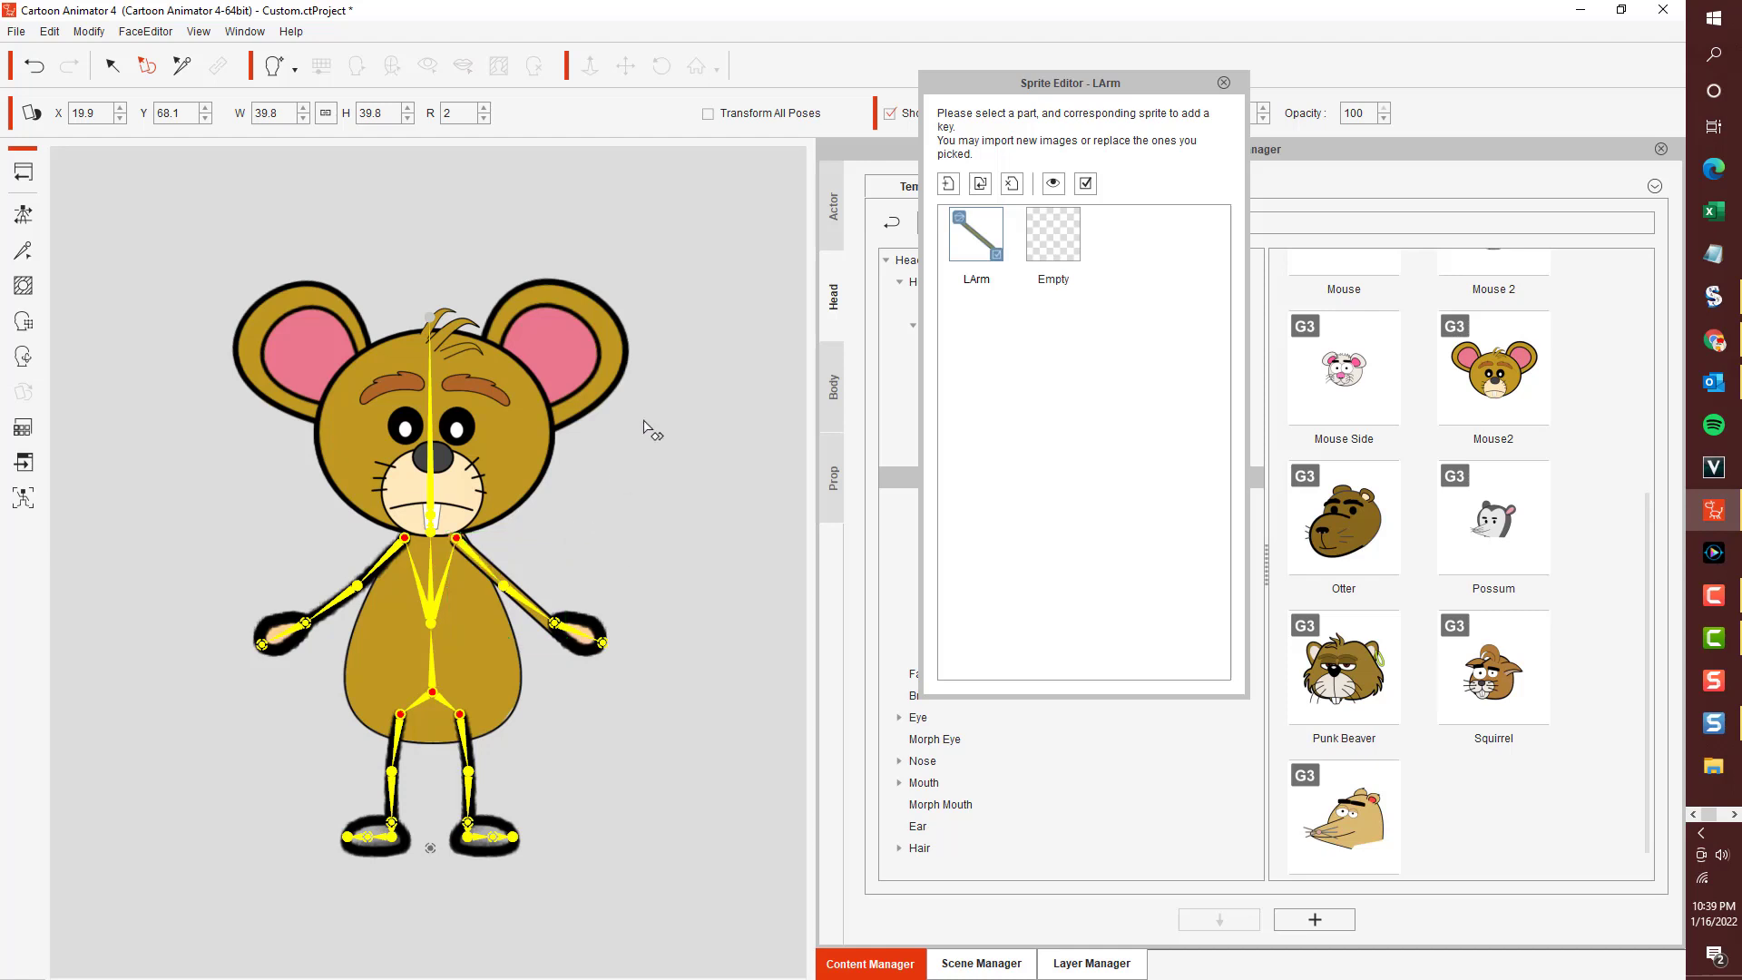
click(1222, 83)
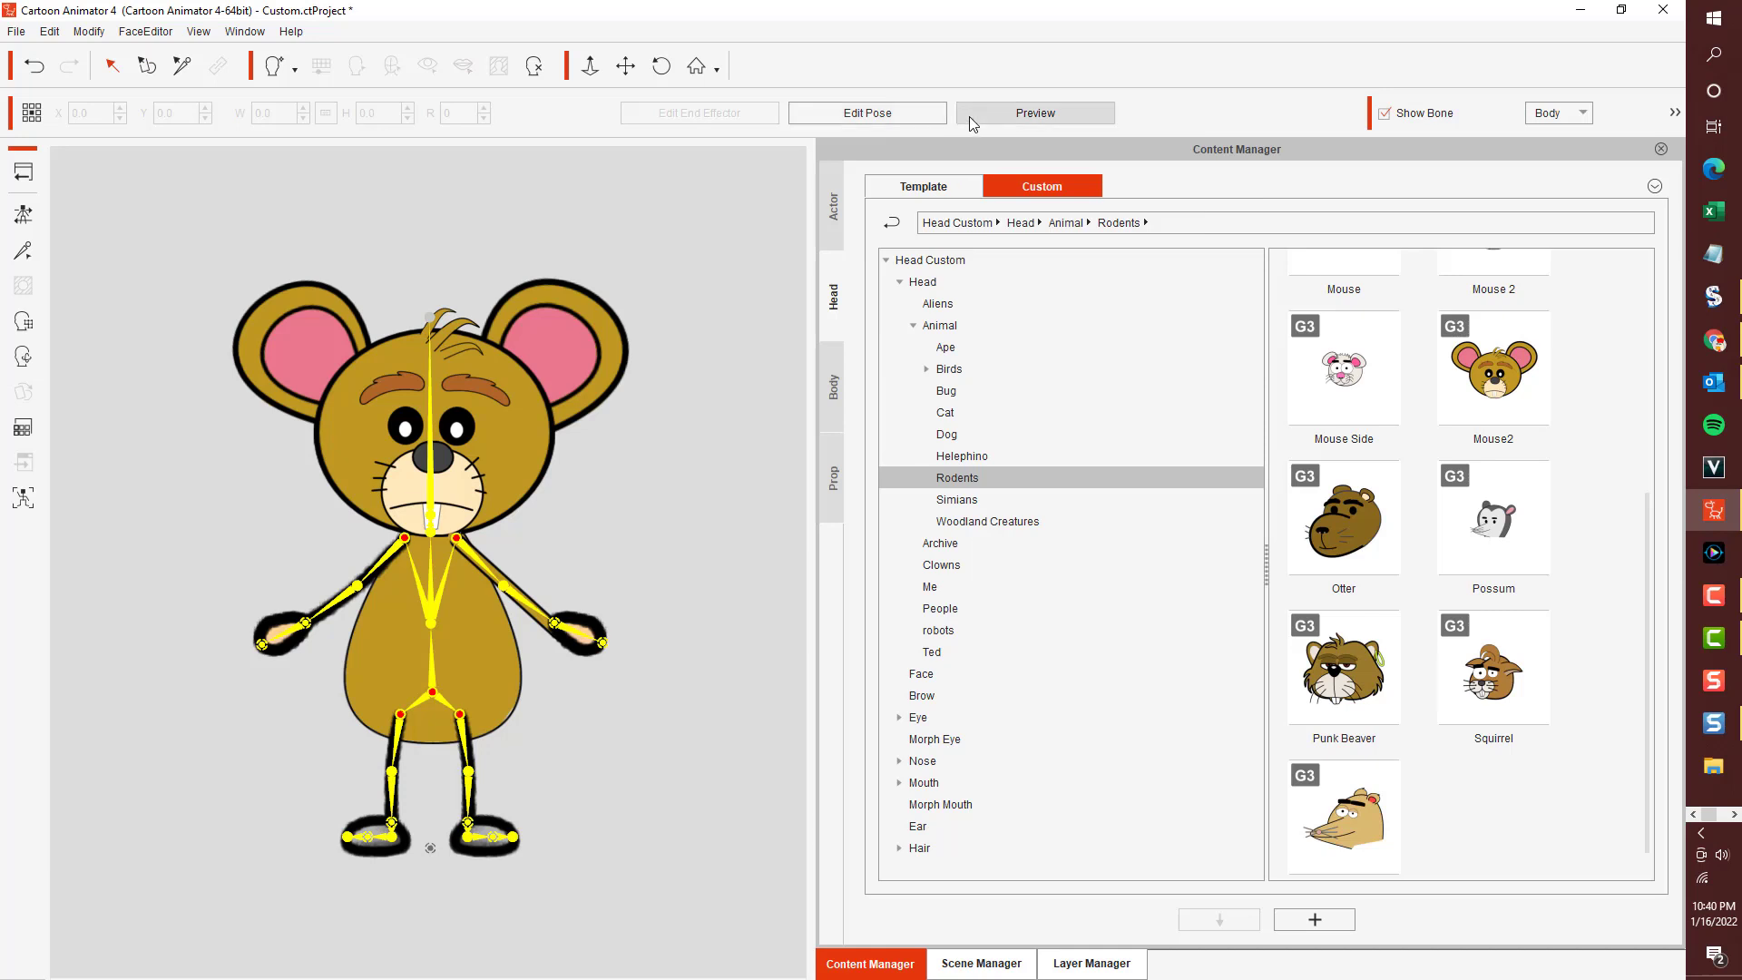
Preview how the left arm bends by rotating the forearm and upper arm, and leave the preview.
click(969, 116)
click(503, 585)
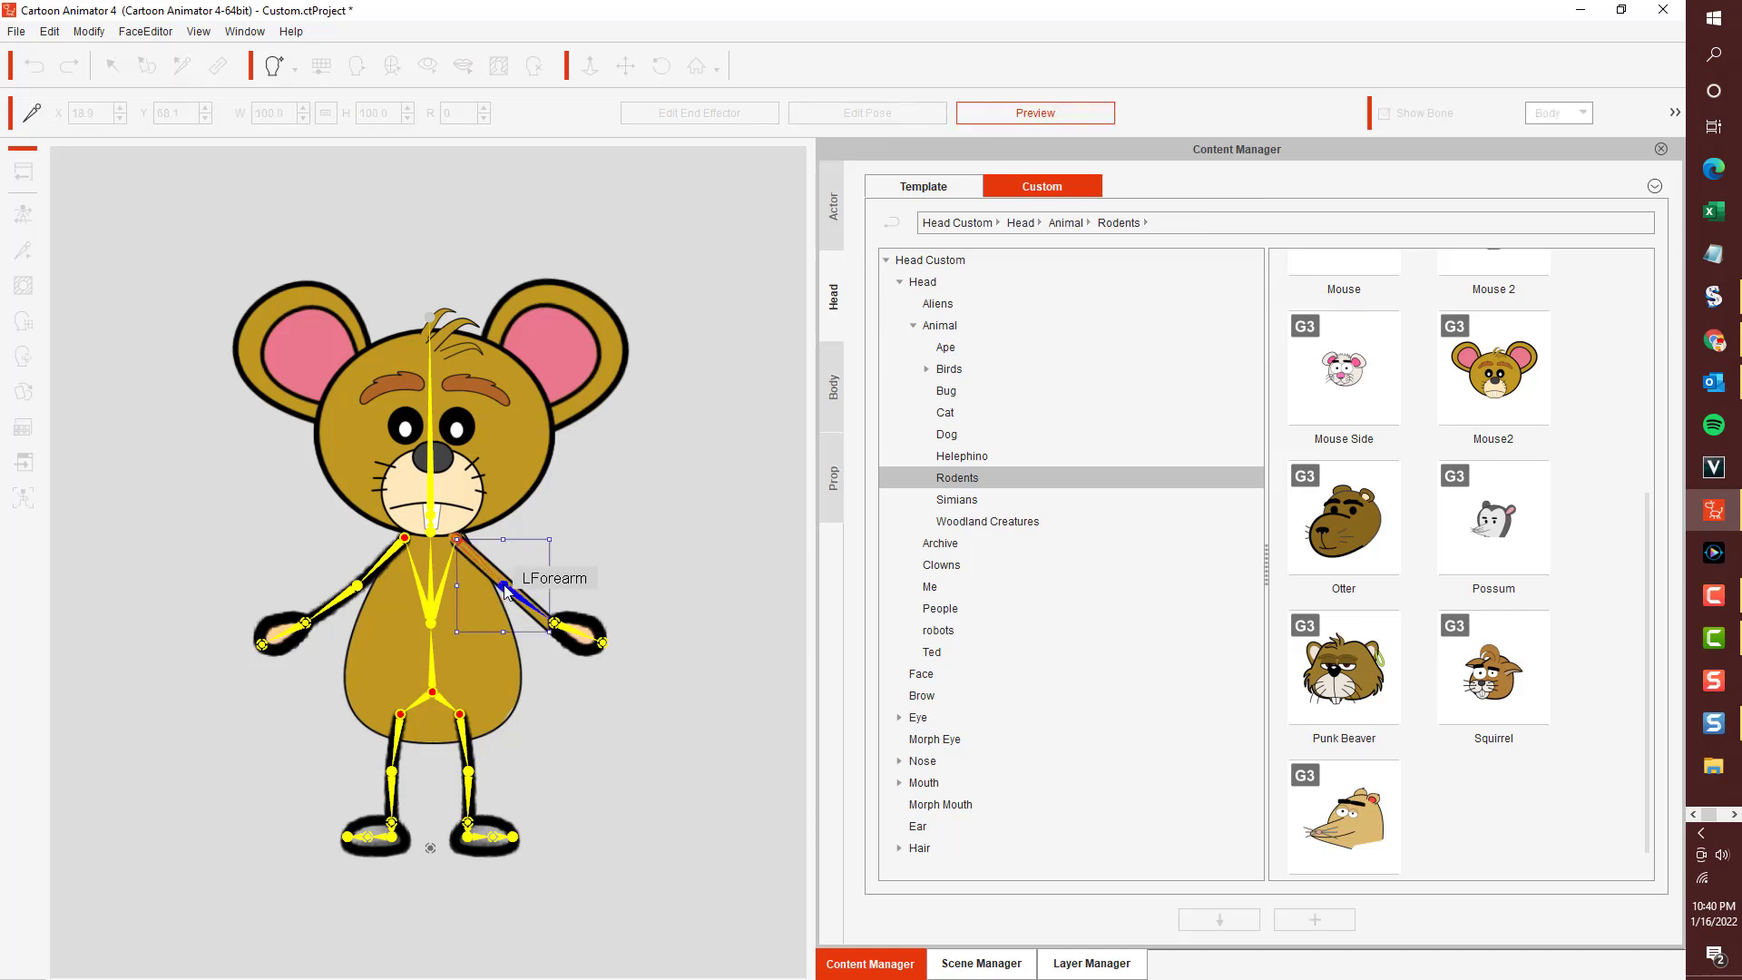
drag(562, 528, 472, 549)
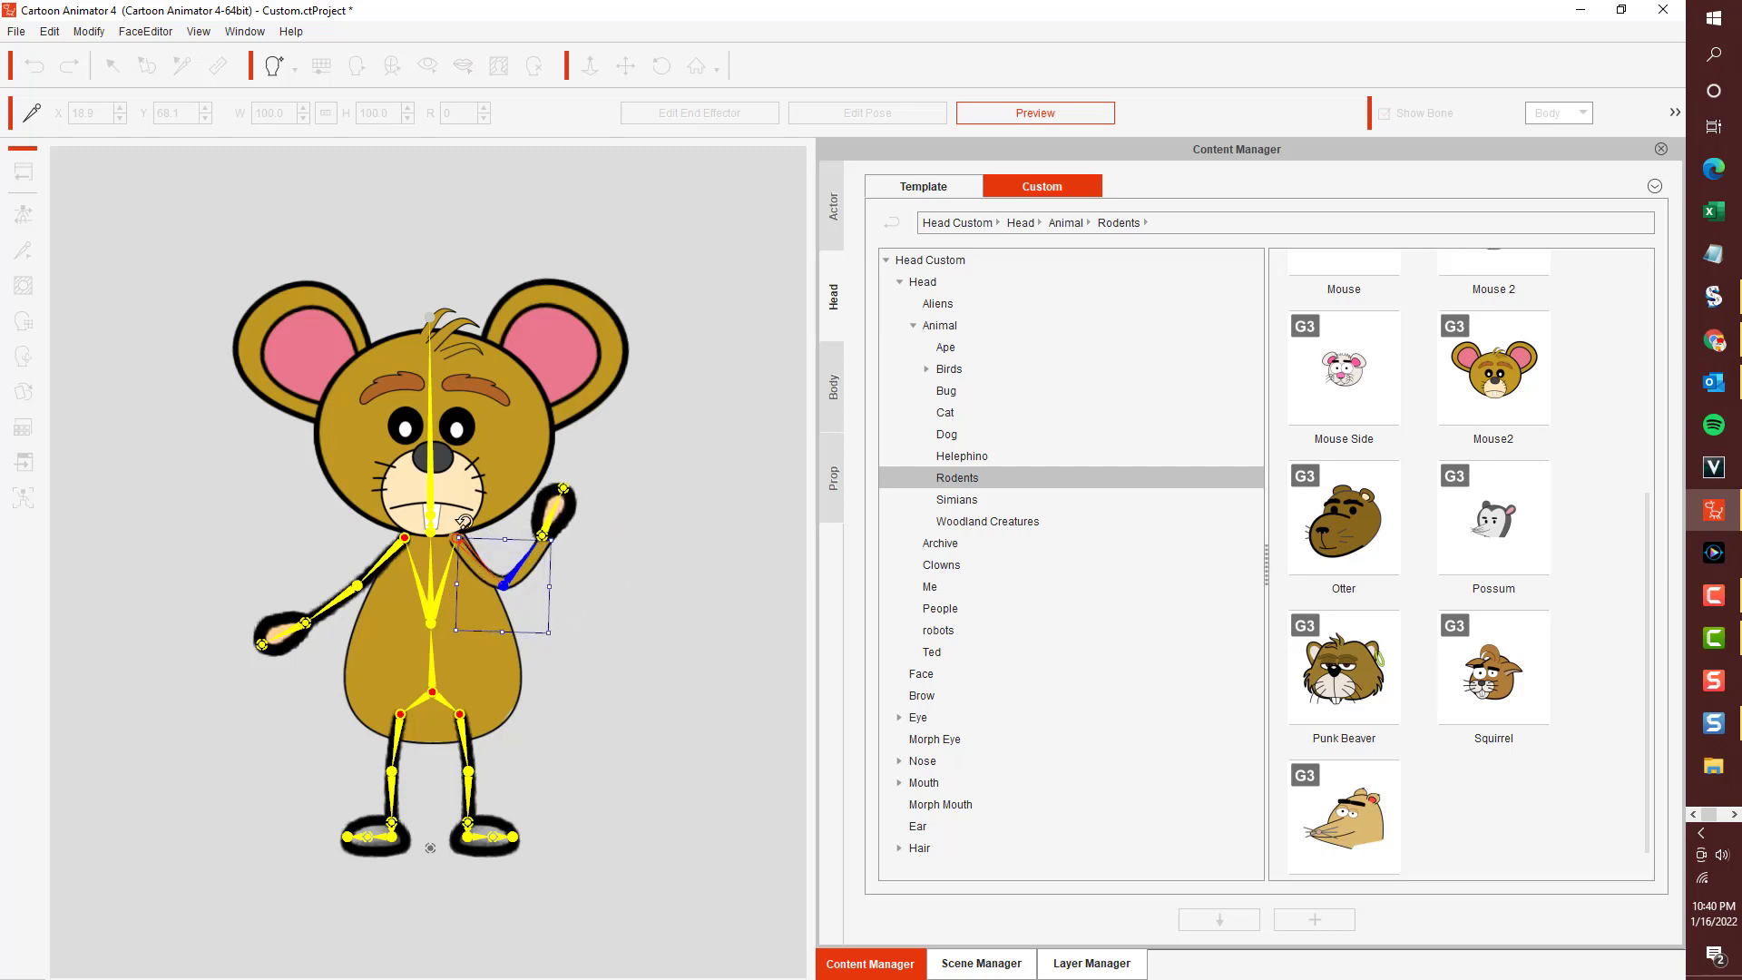
drag(464, 522, 496, 524)
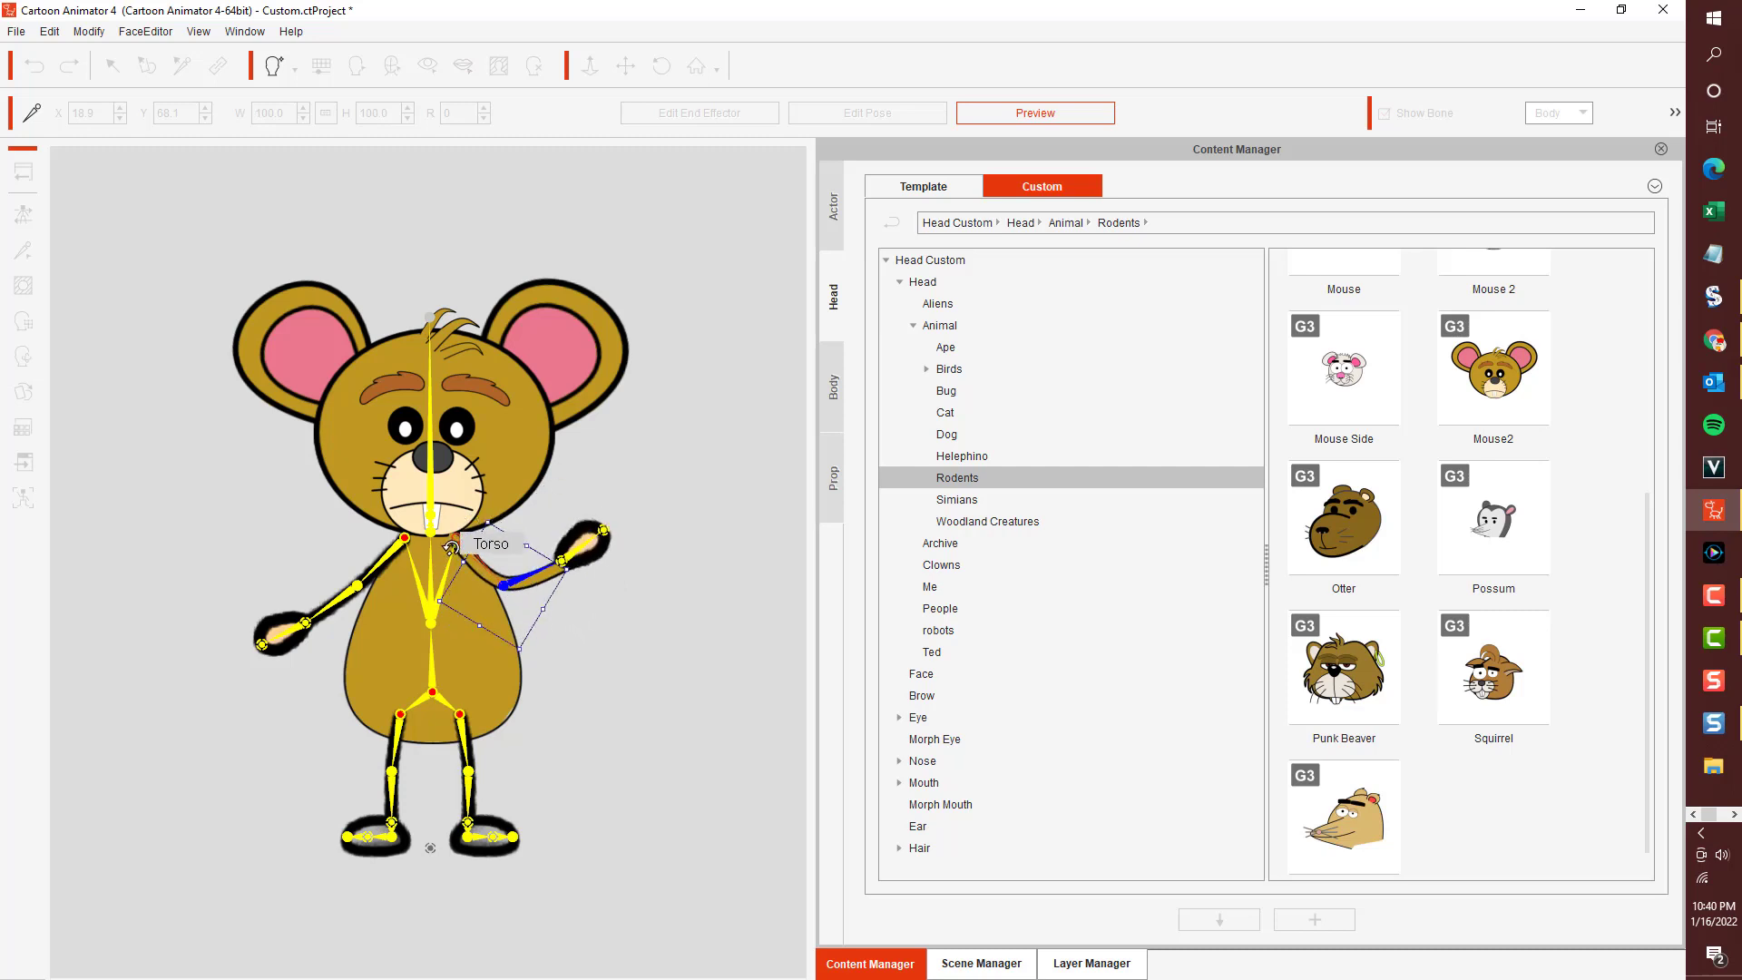
click(467, 543)
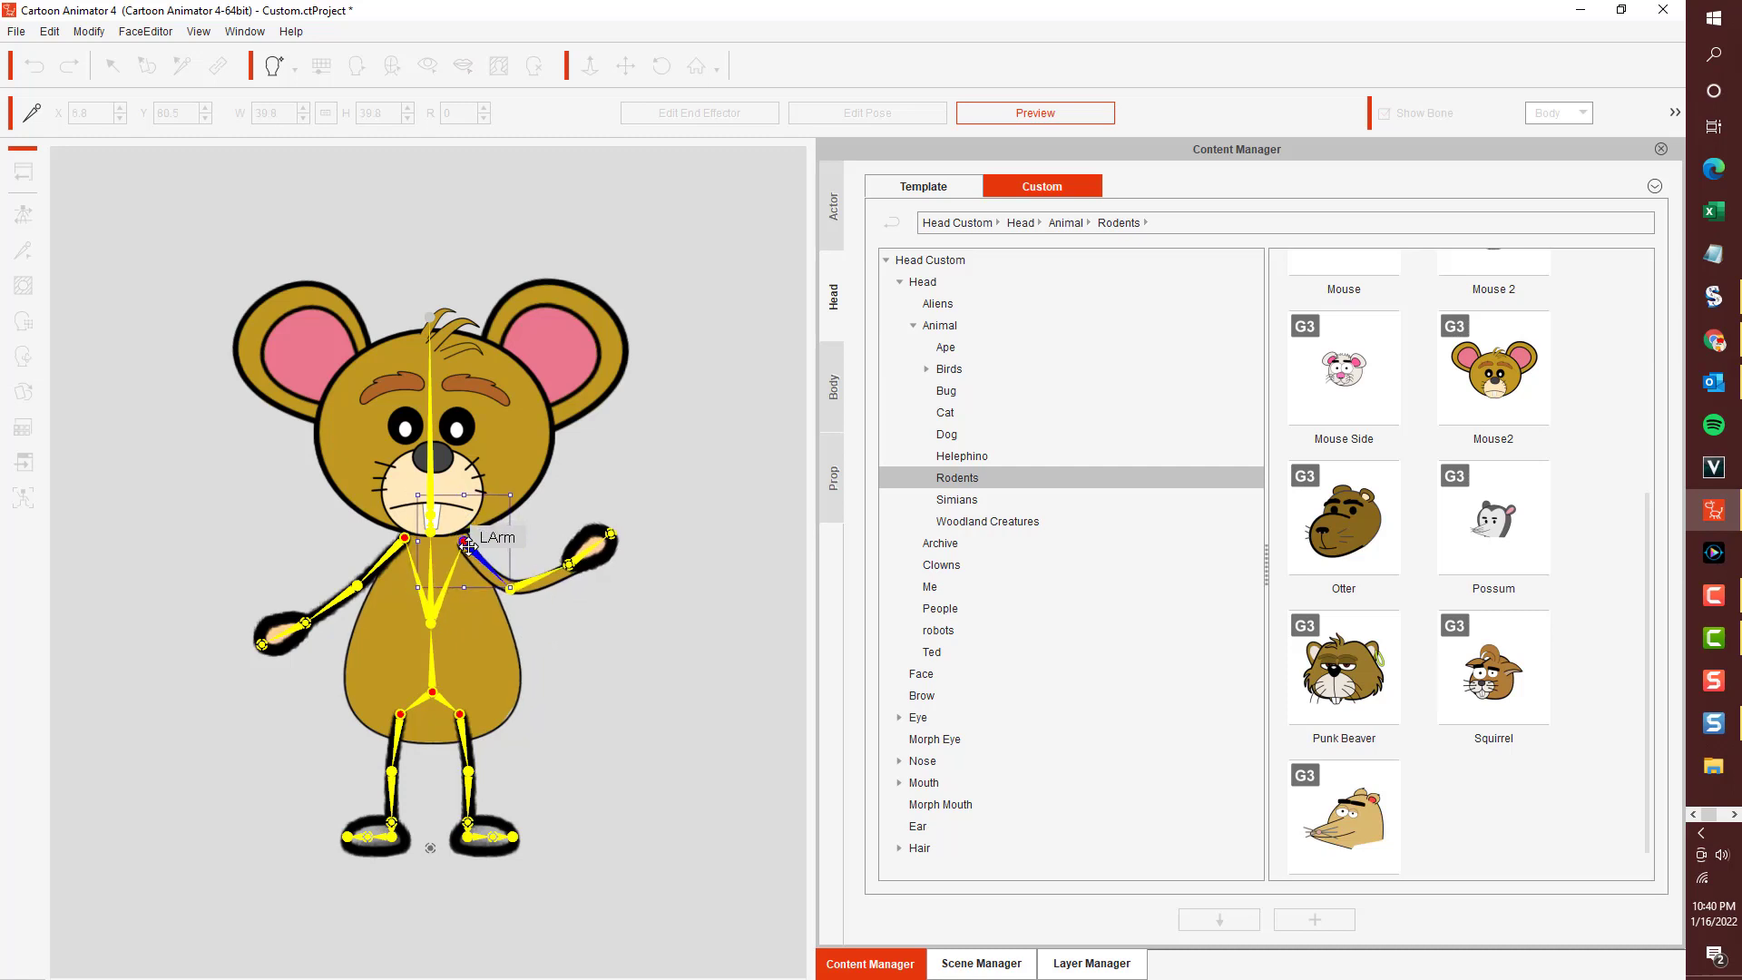
drag(467, 543, 498, 490)
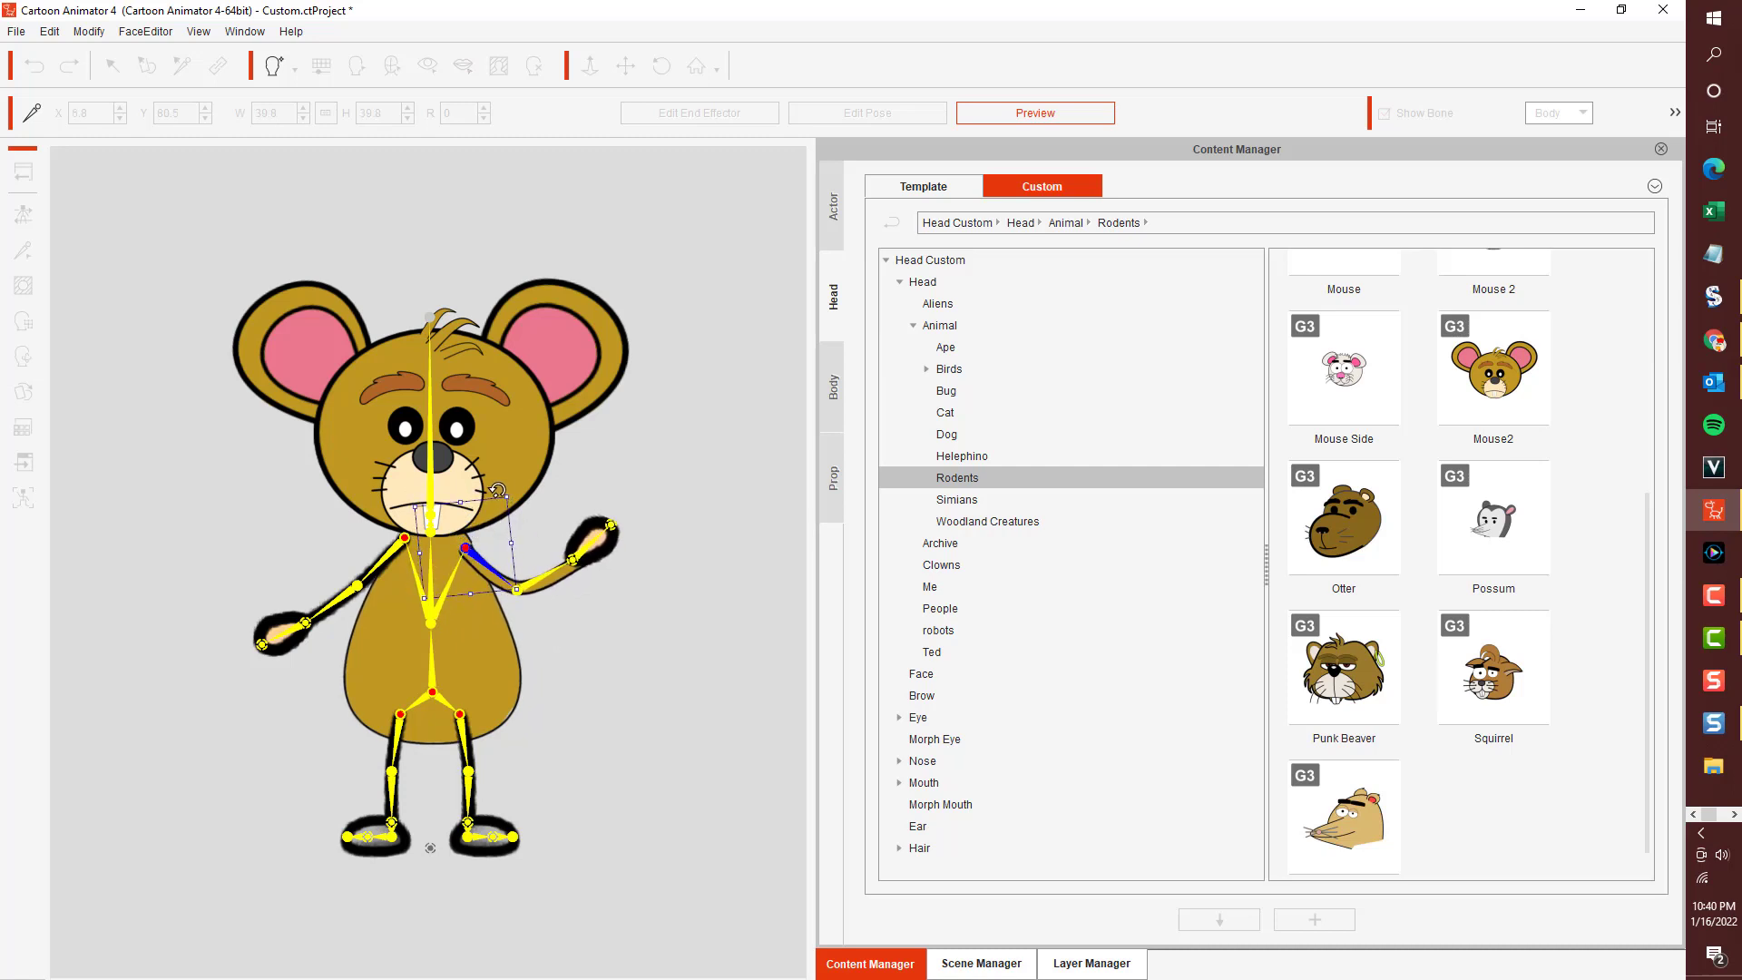
click(1020, 115)
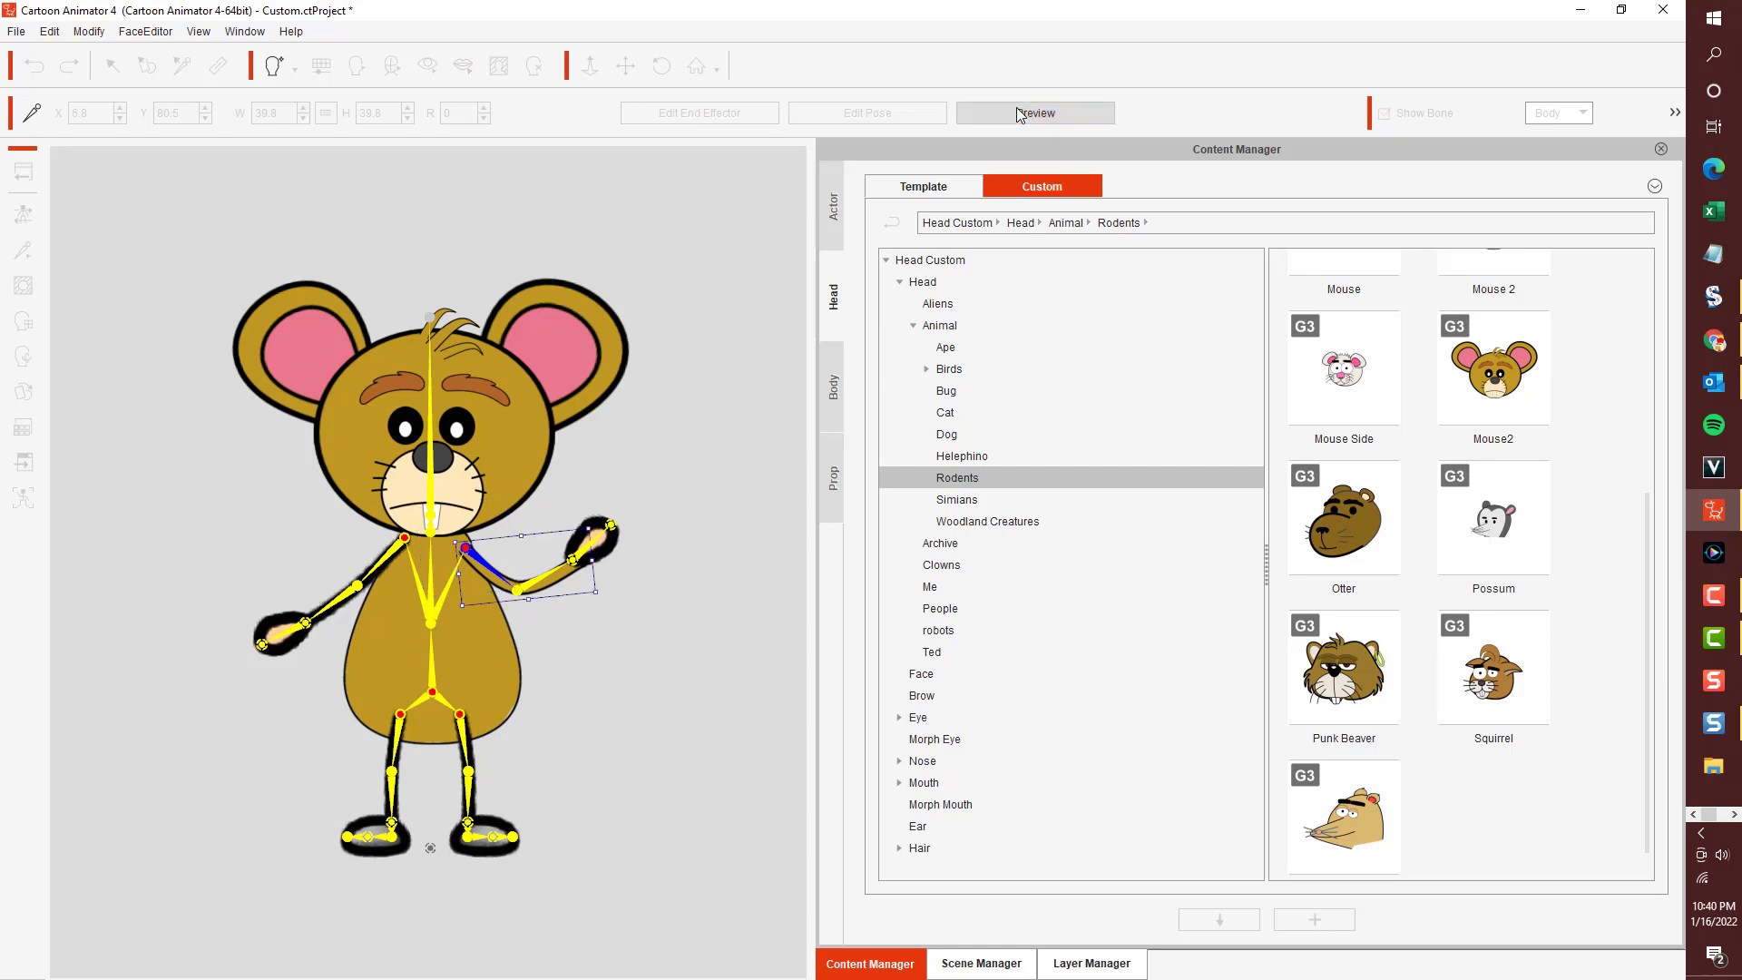
Replace the RArm sprite with the right arm image from the Mouse 2 folder and enlarge it to about 39.5.
click(373, 574)
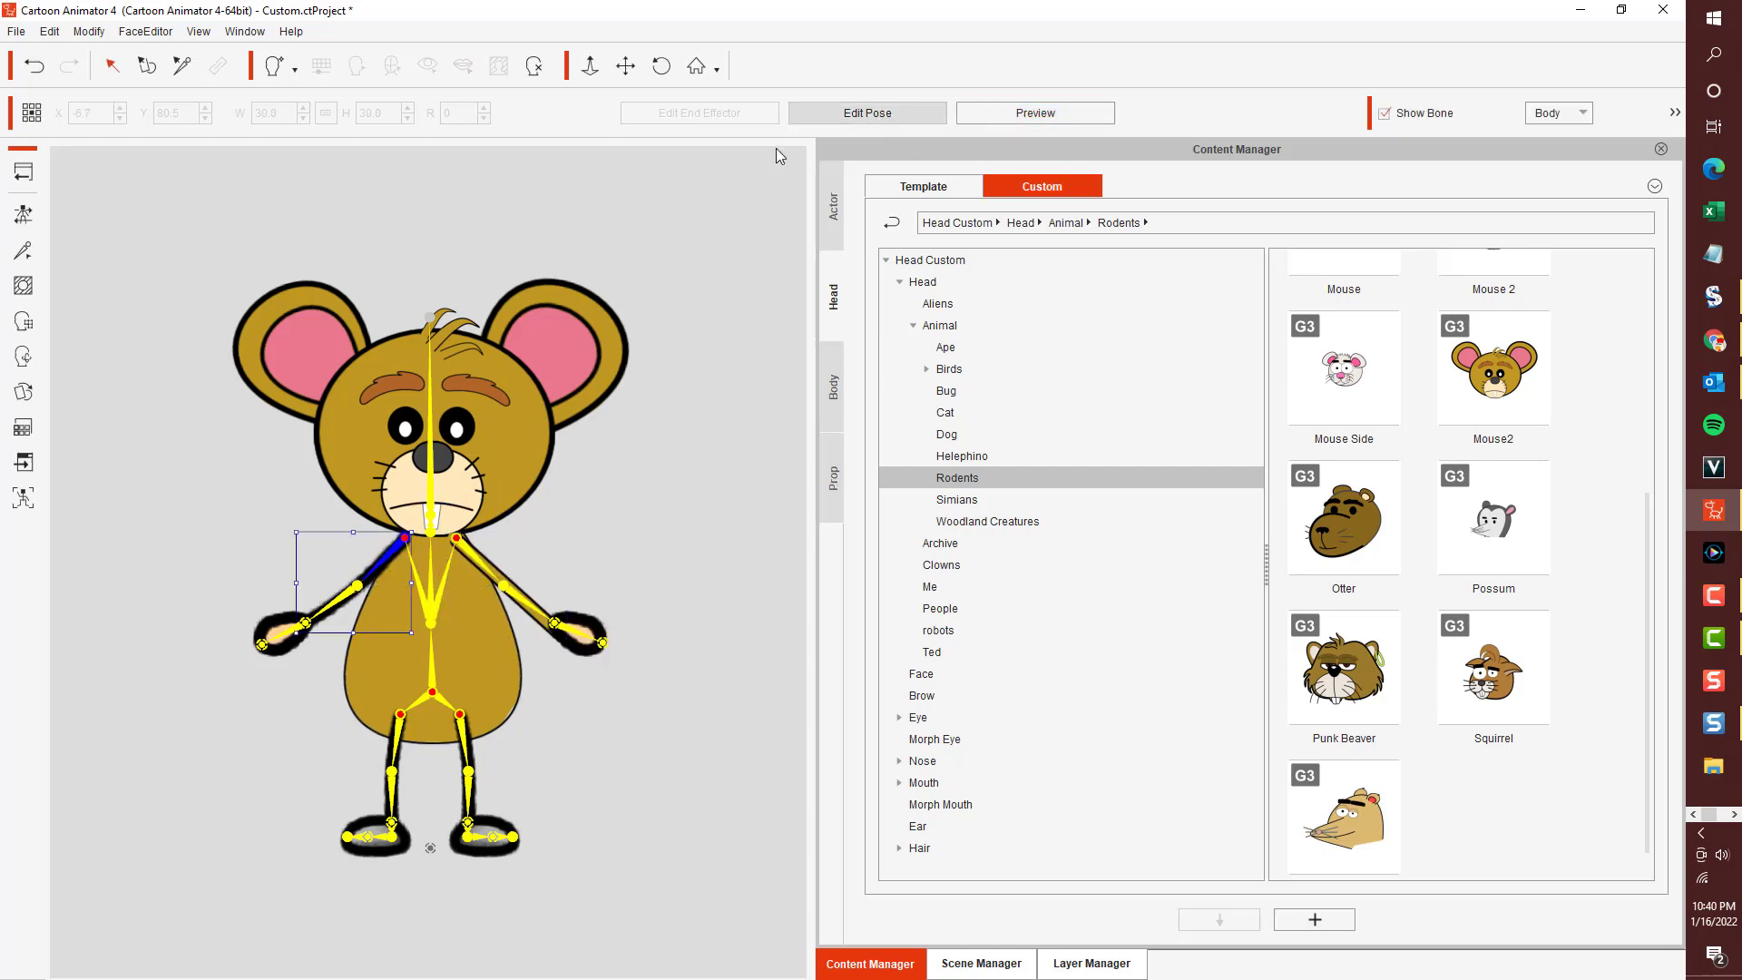
click(24, 391)
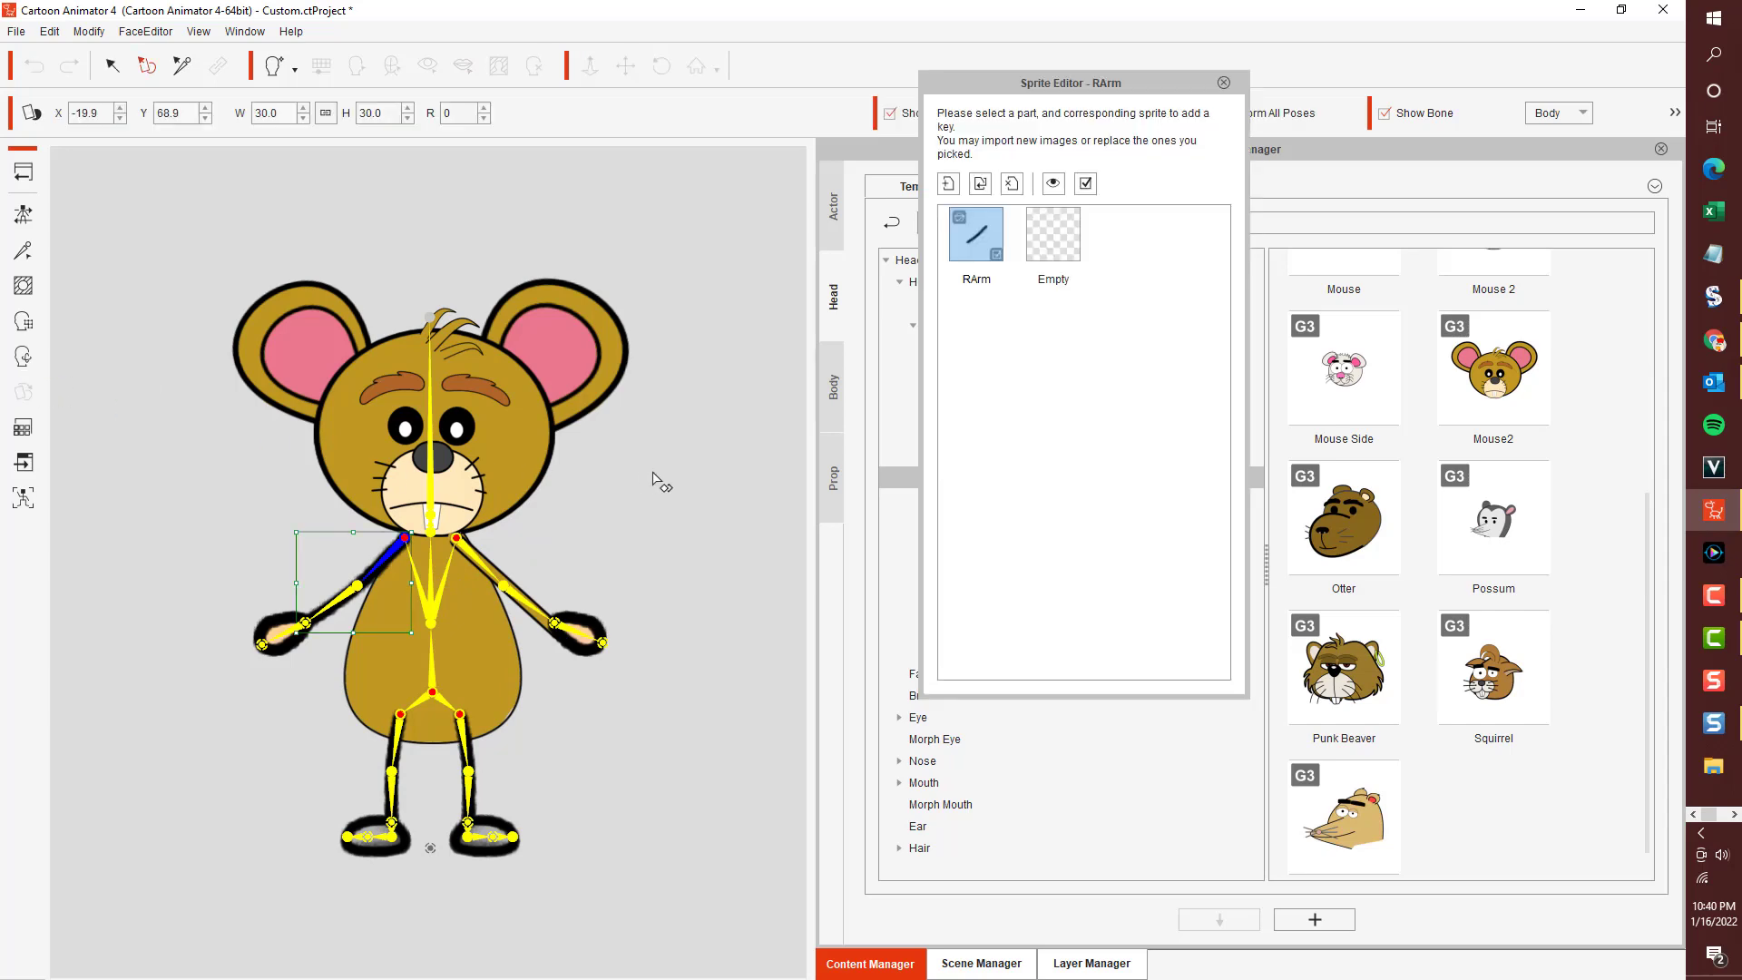
double_click(984, 232)
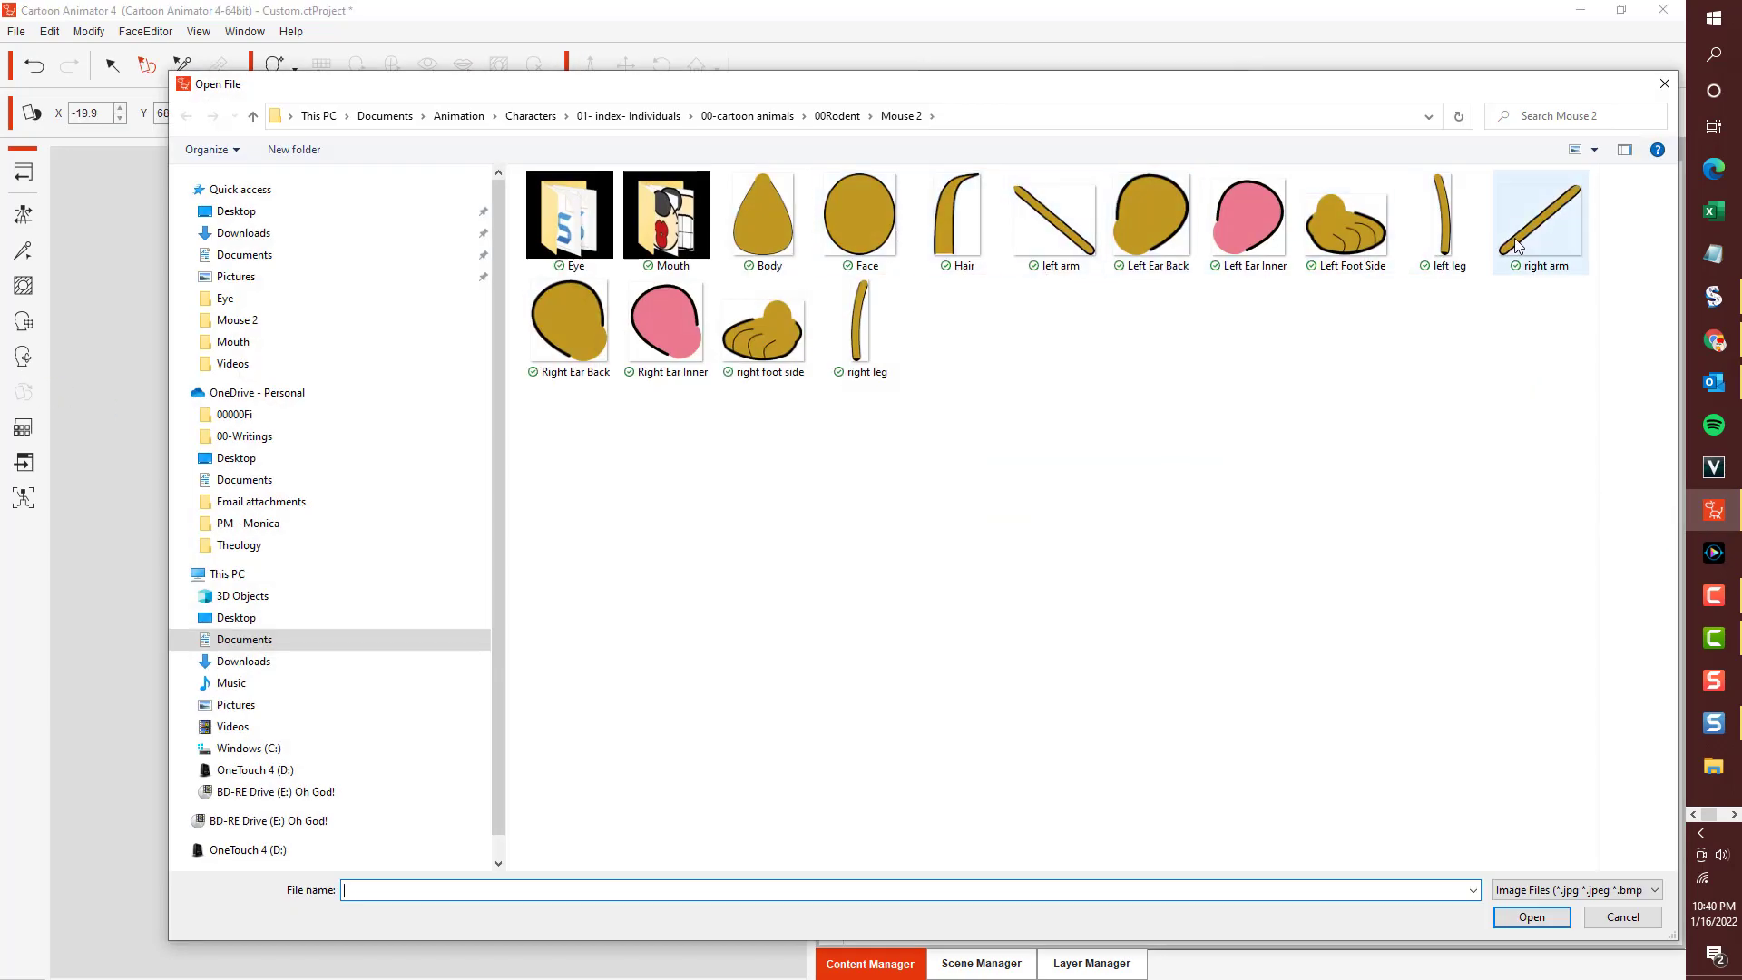
double_click(1539, 218)
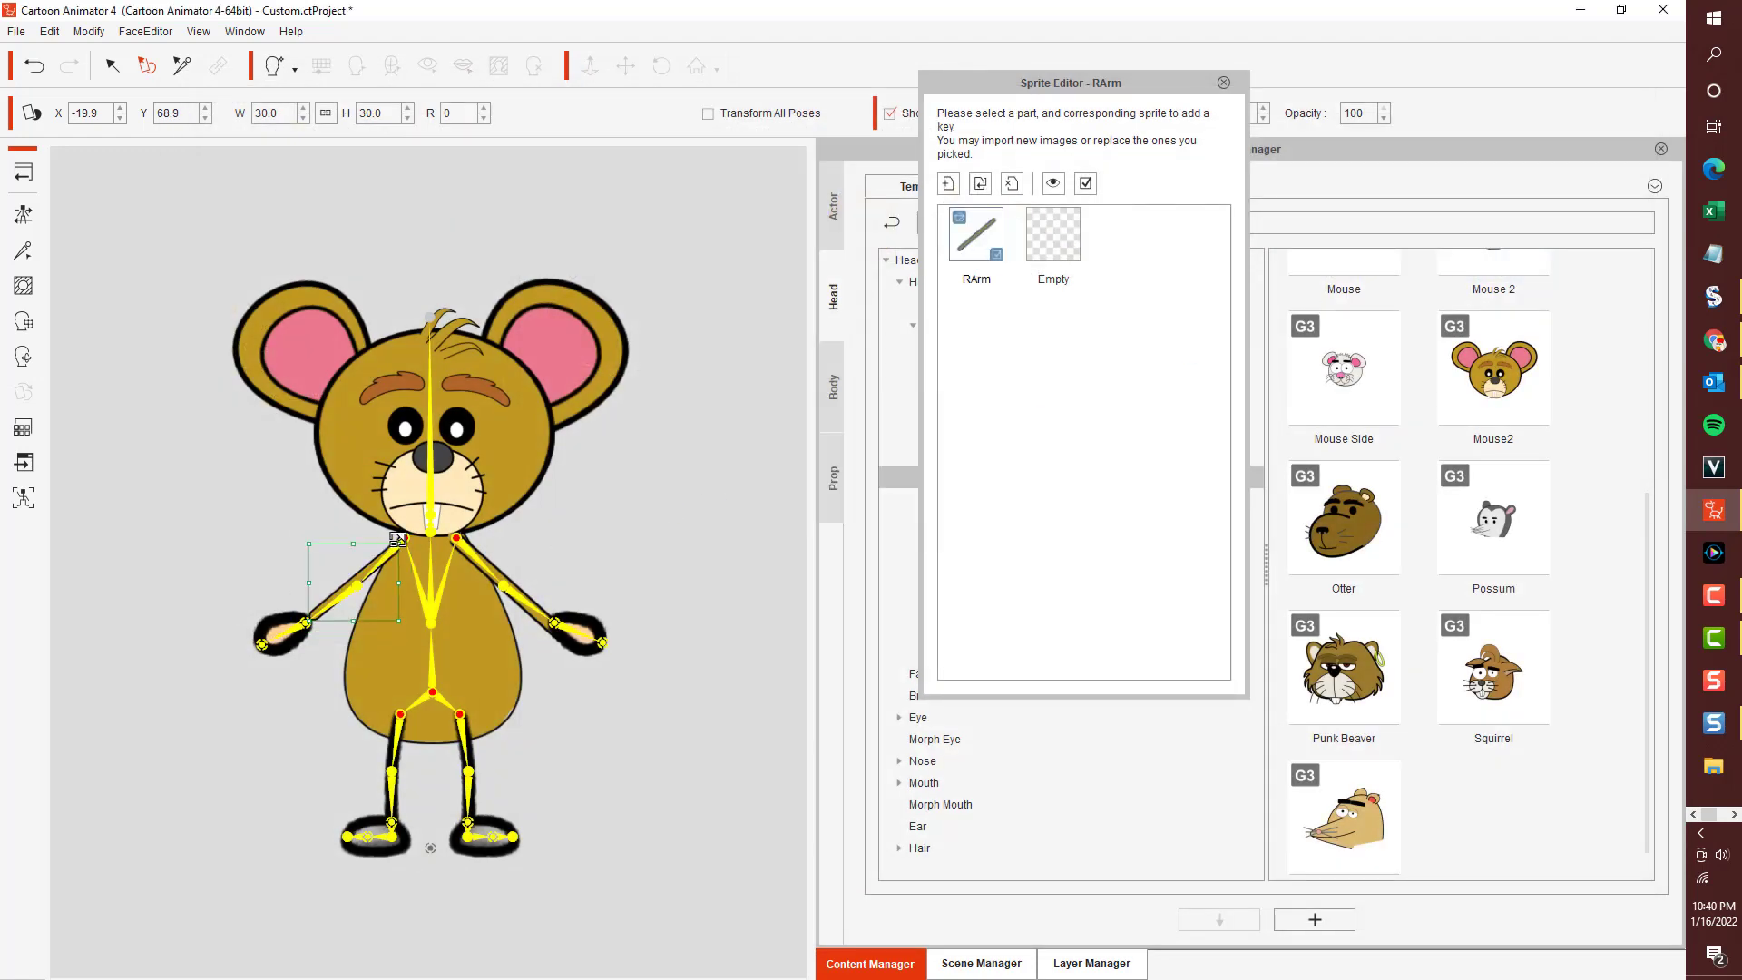
drag(398, 544, 416, 530)
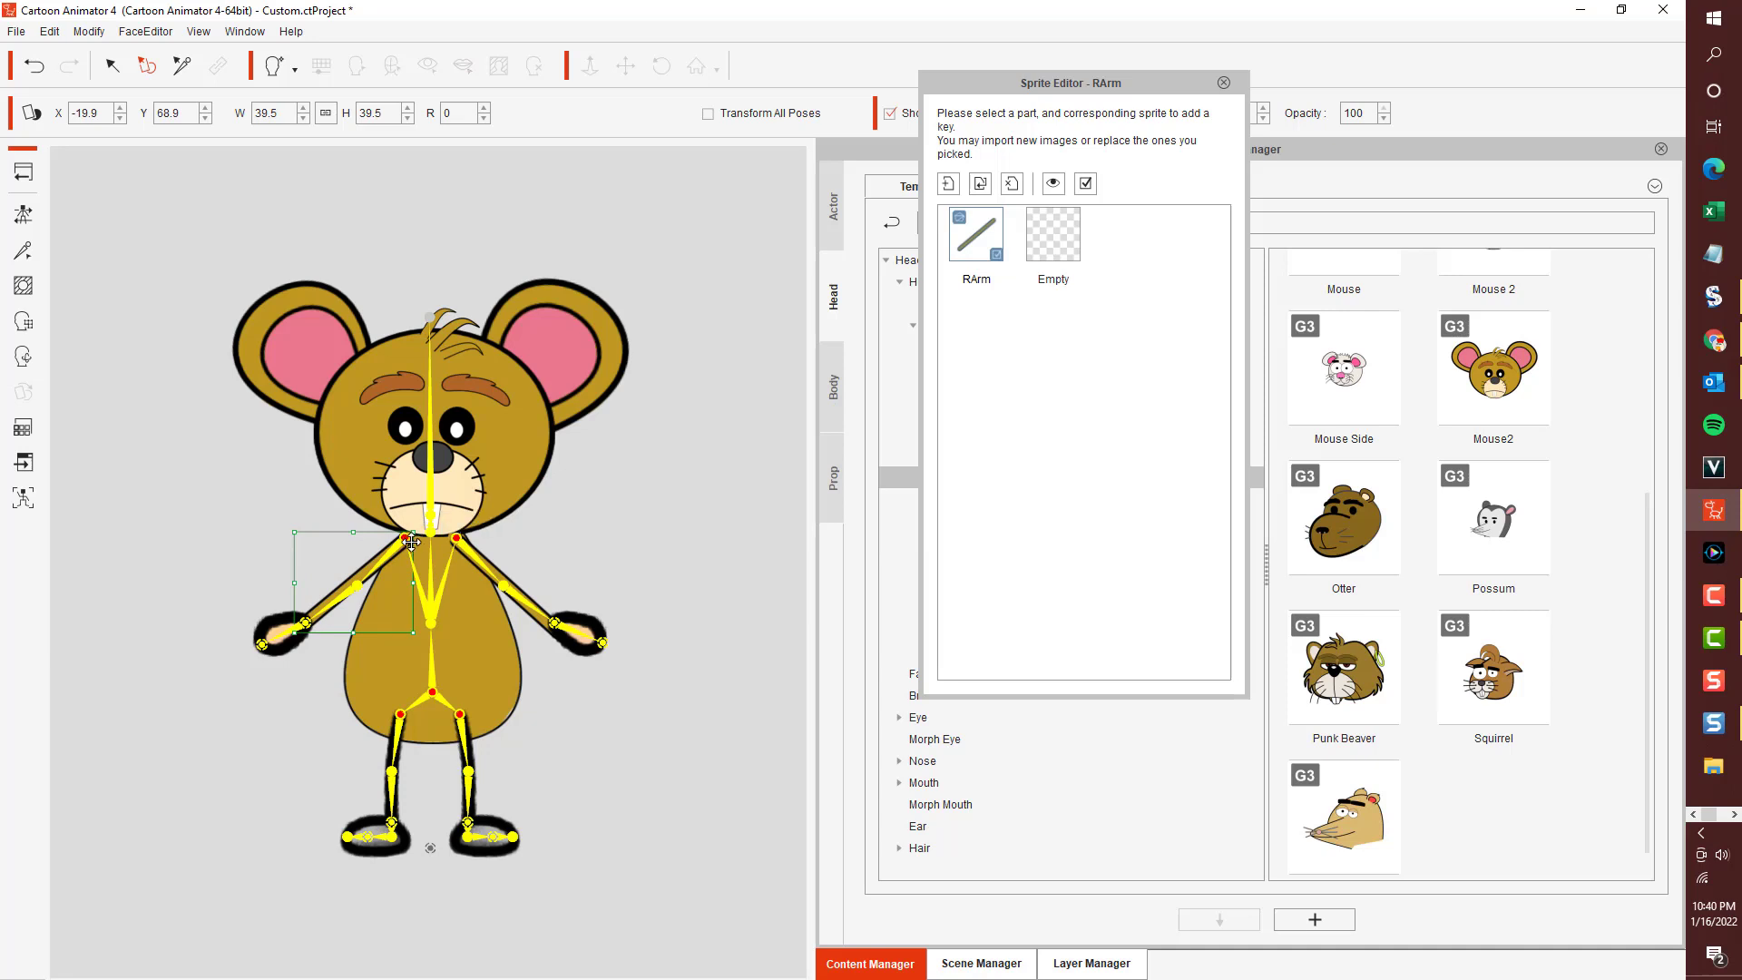
click(1223, 82)
In Edit Pose mode, shift both arms slightly downward and outward from the shoulders, placing the left arm at about X 10.1, Y 77.2.
drag(382, 547, 383, 546)
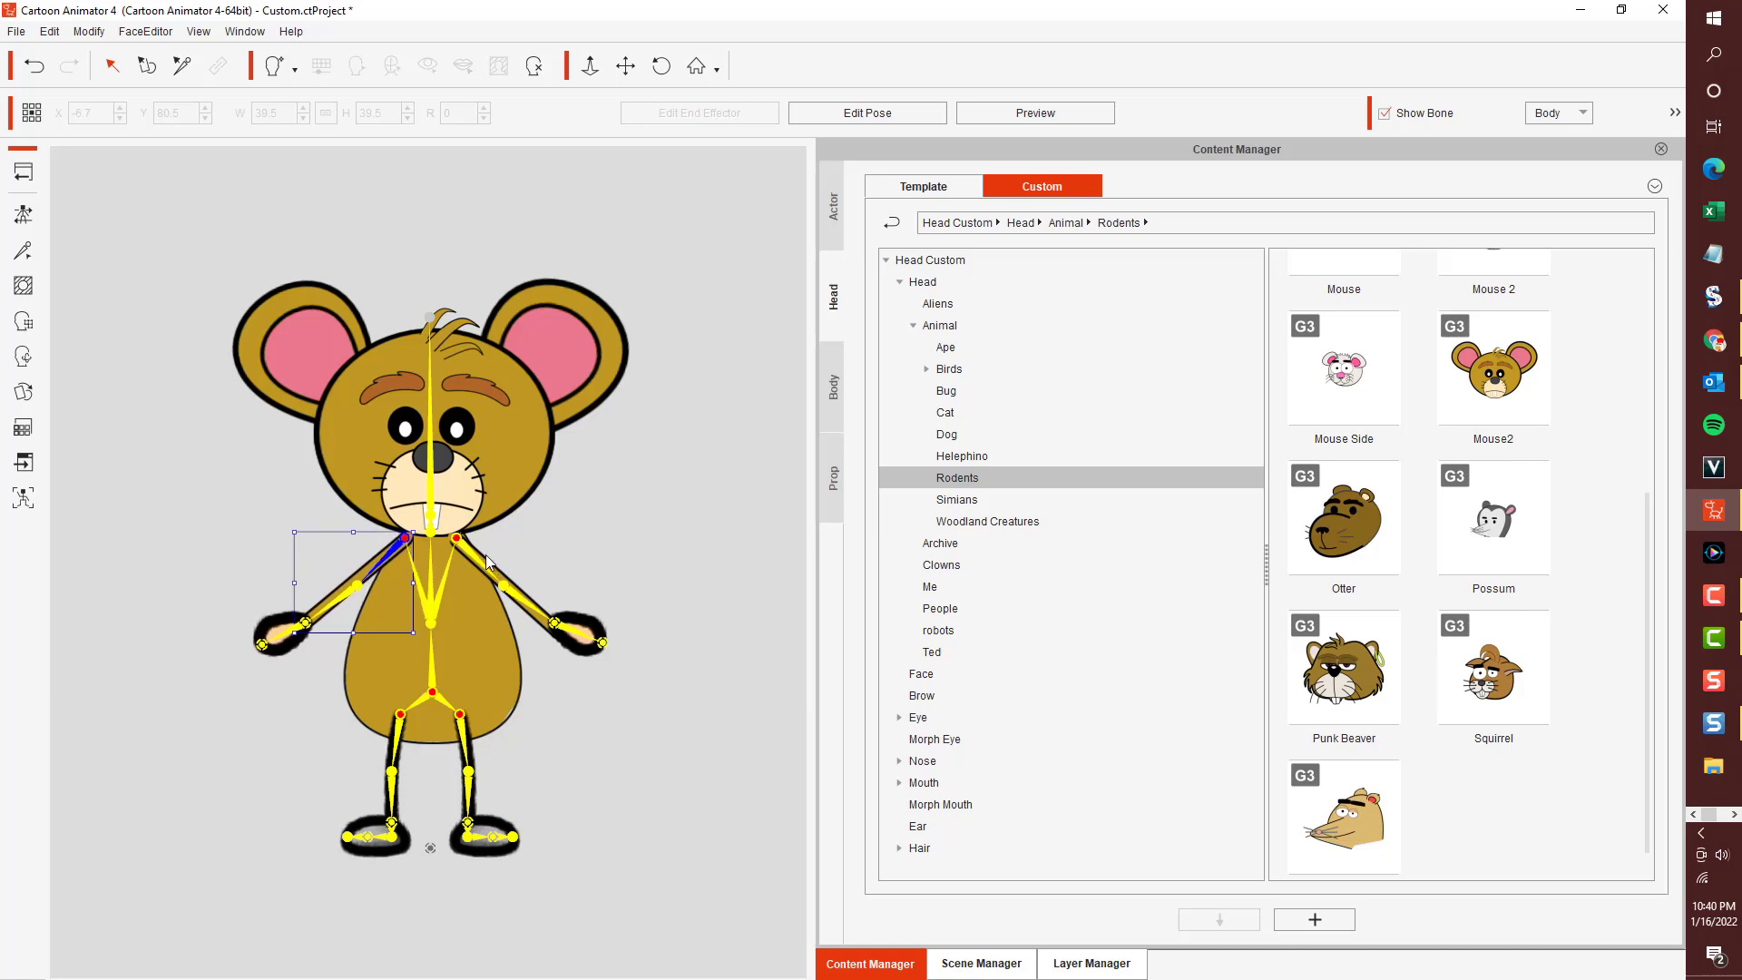
click(912, 119)
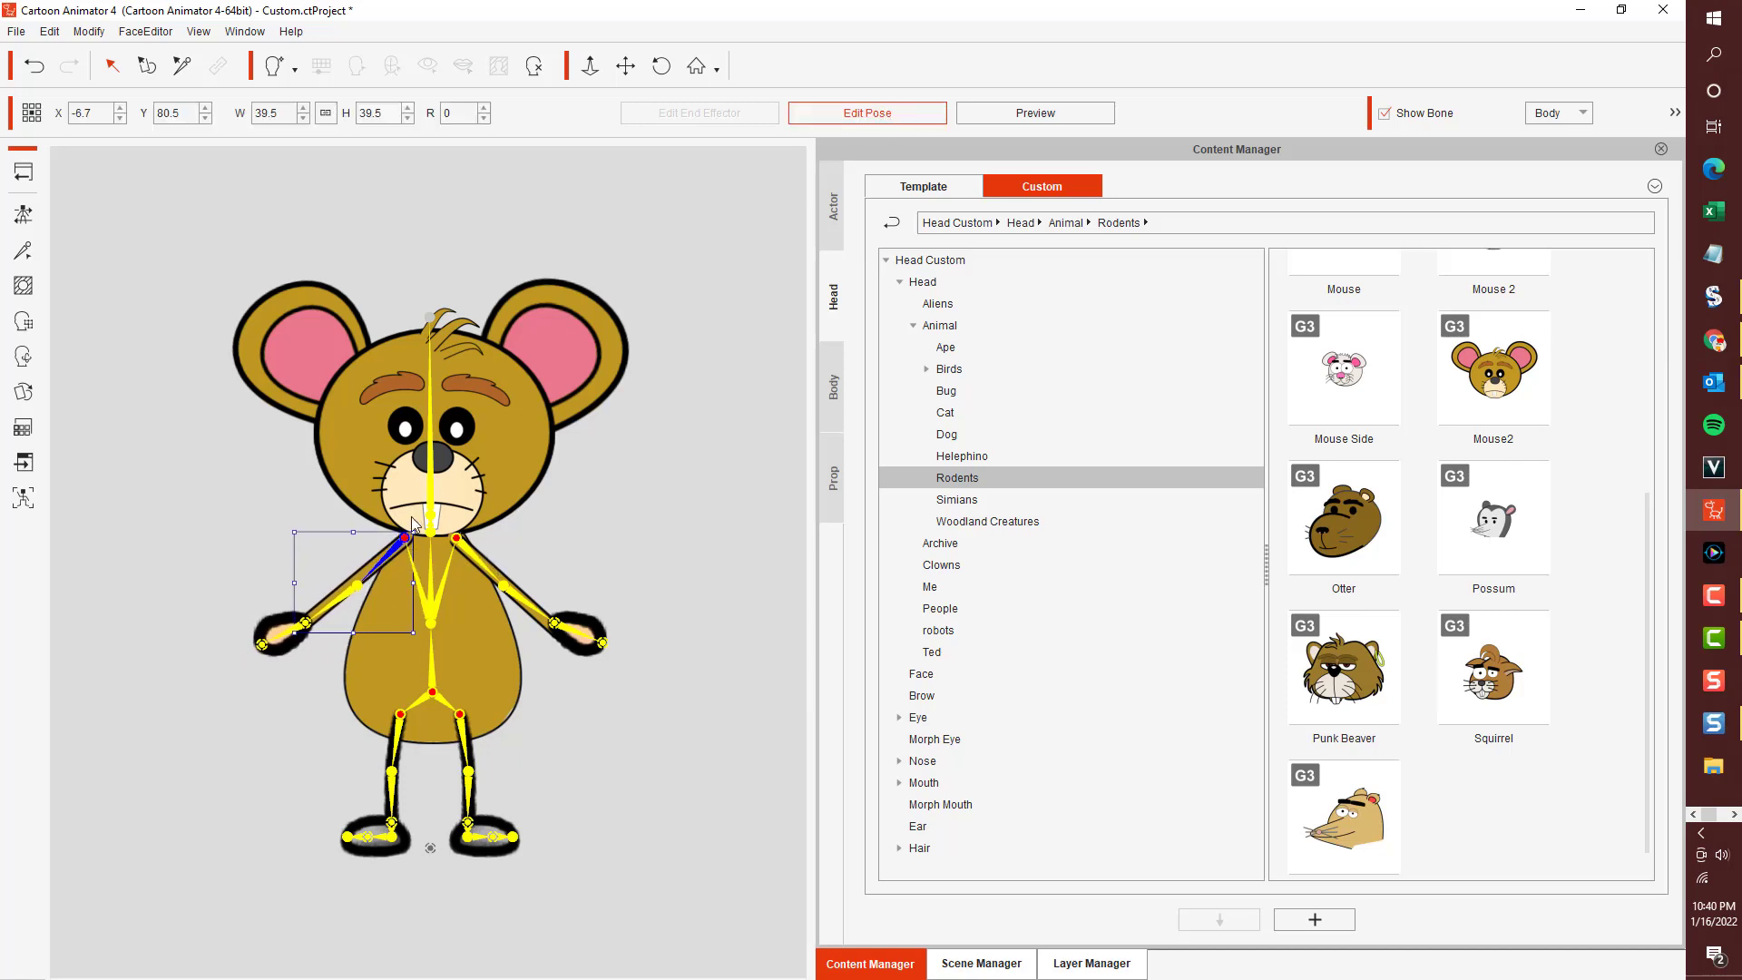
drag(402, 544, 479, 562)
click(470, 556)
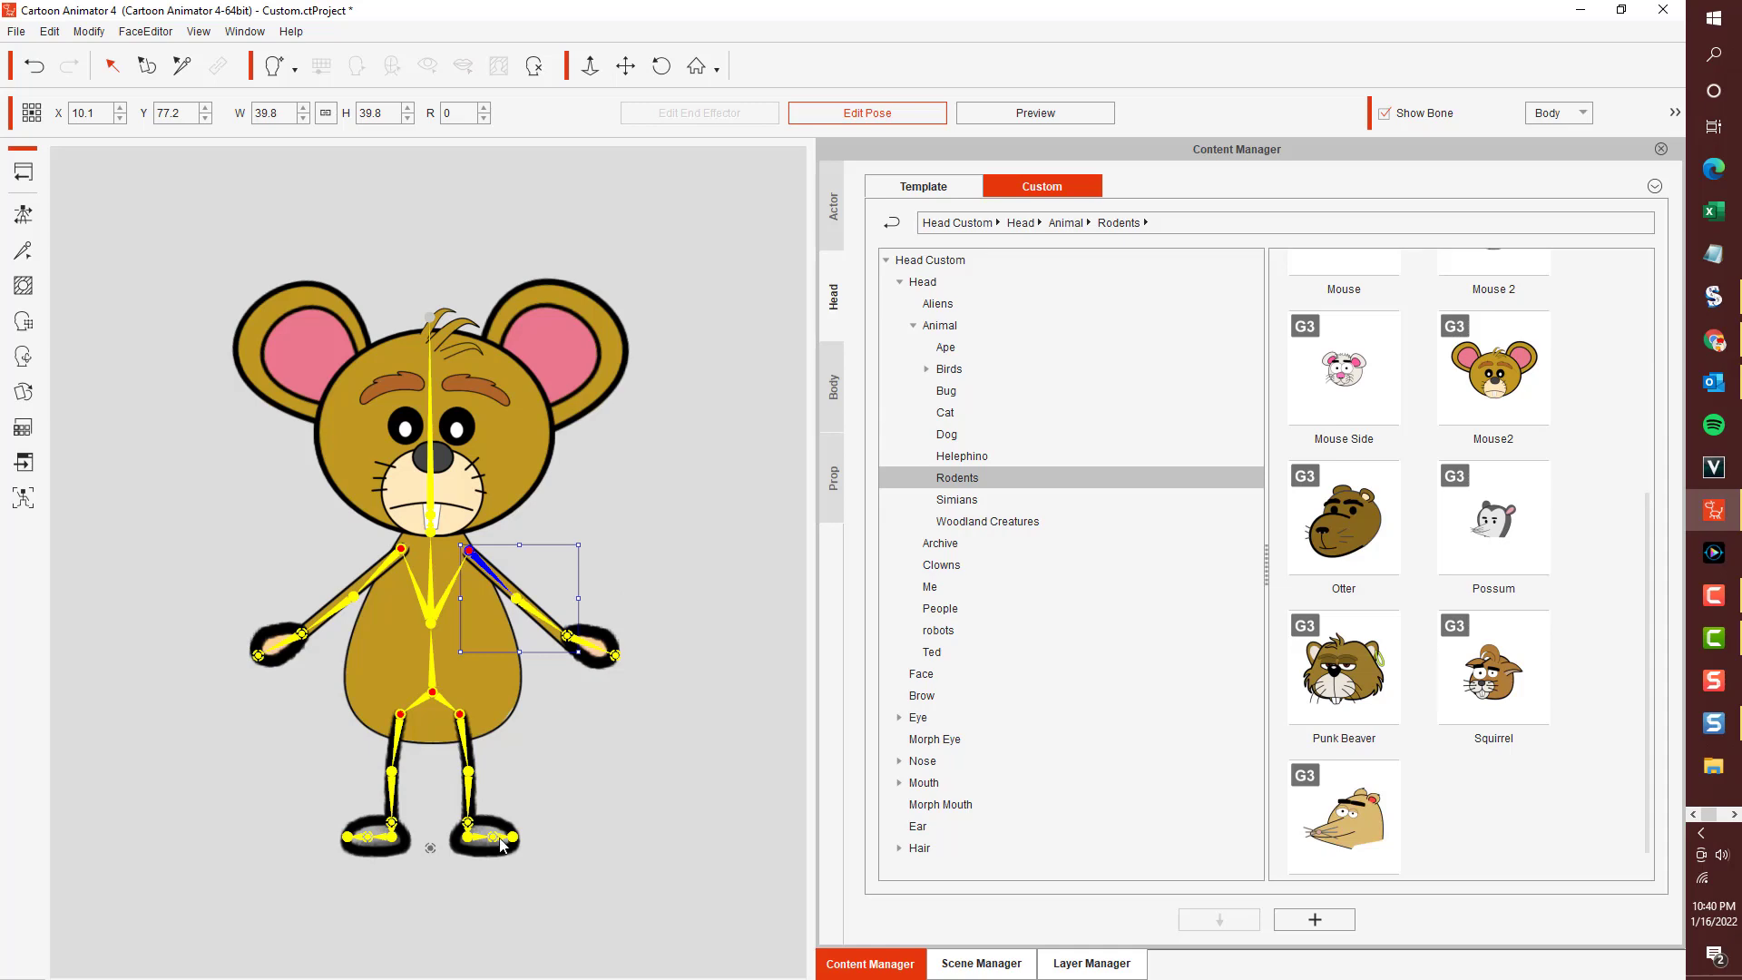
Replace the LThigh sprite with the left leg image from the Mouse 2 folder and enlarge it to about 38.1.
click(470, 738)
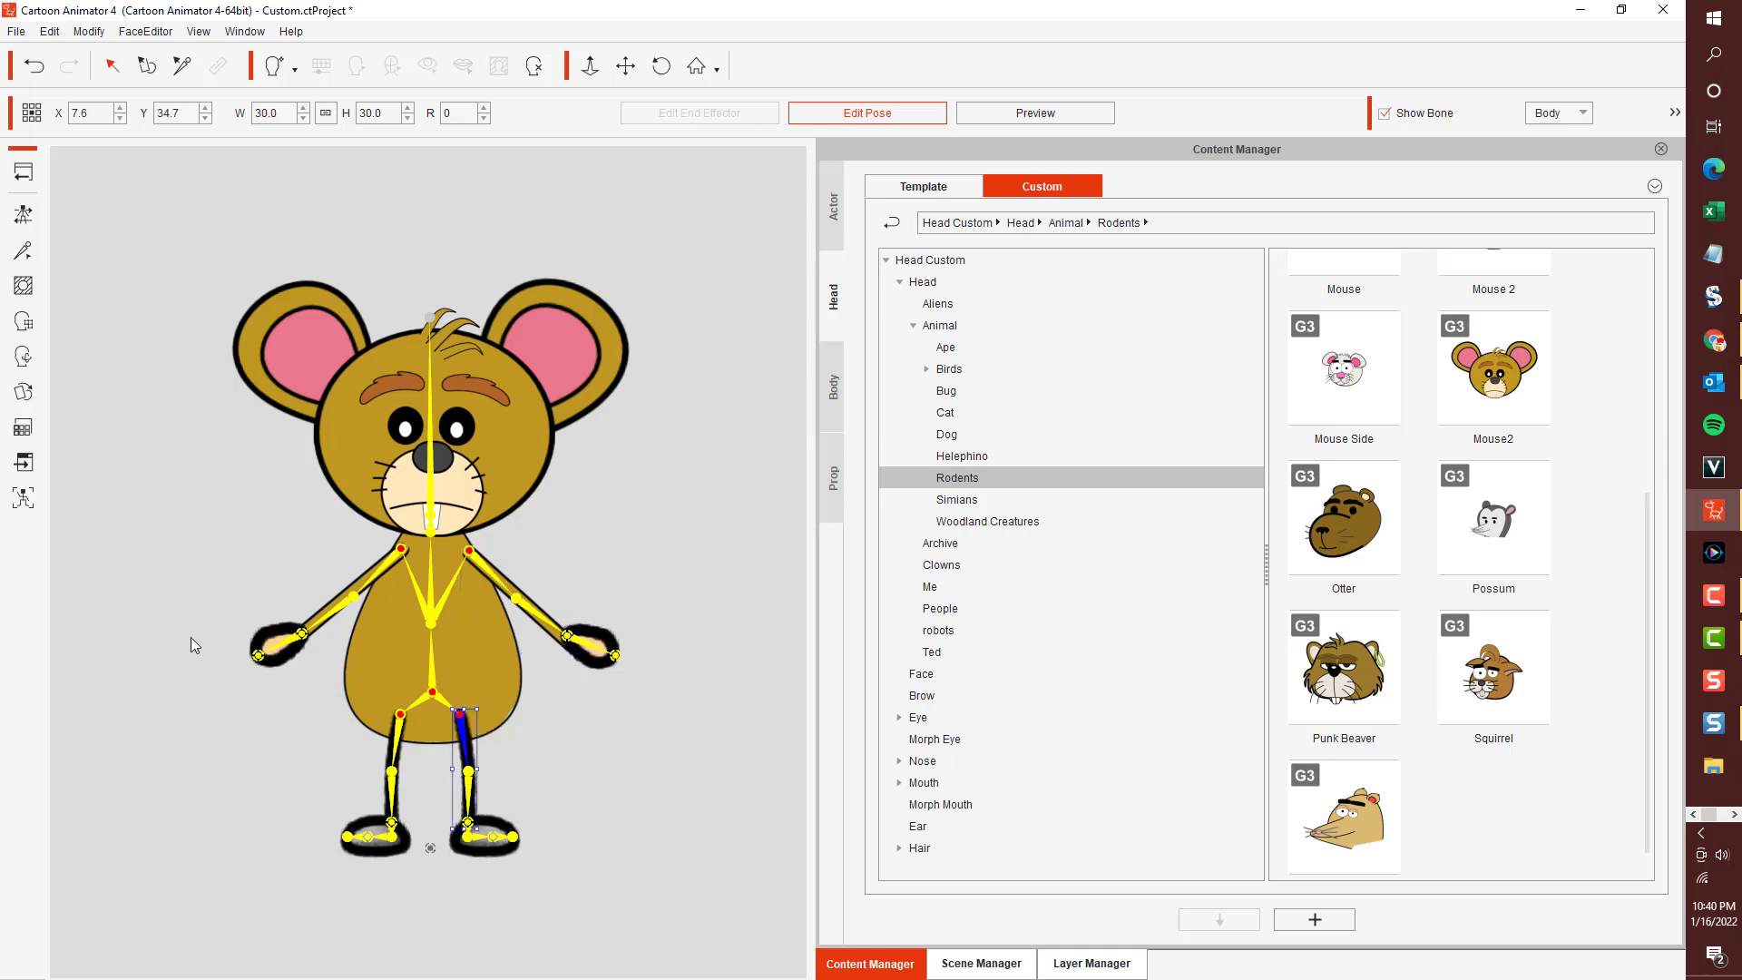
click(23, 393)
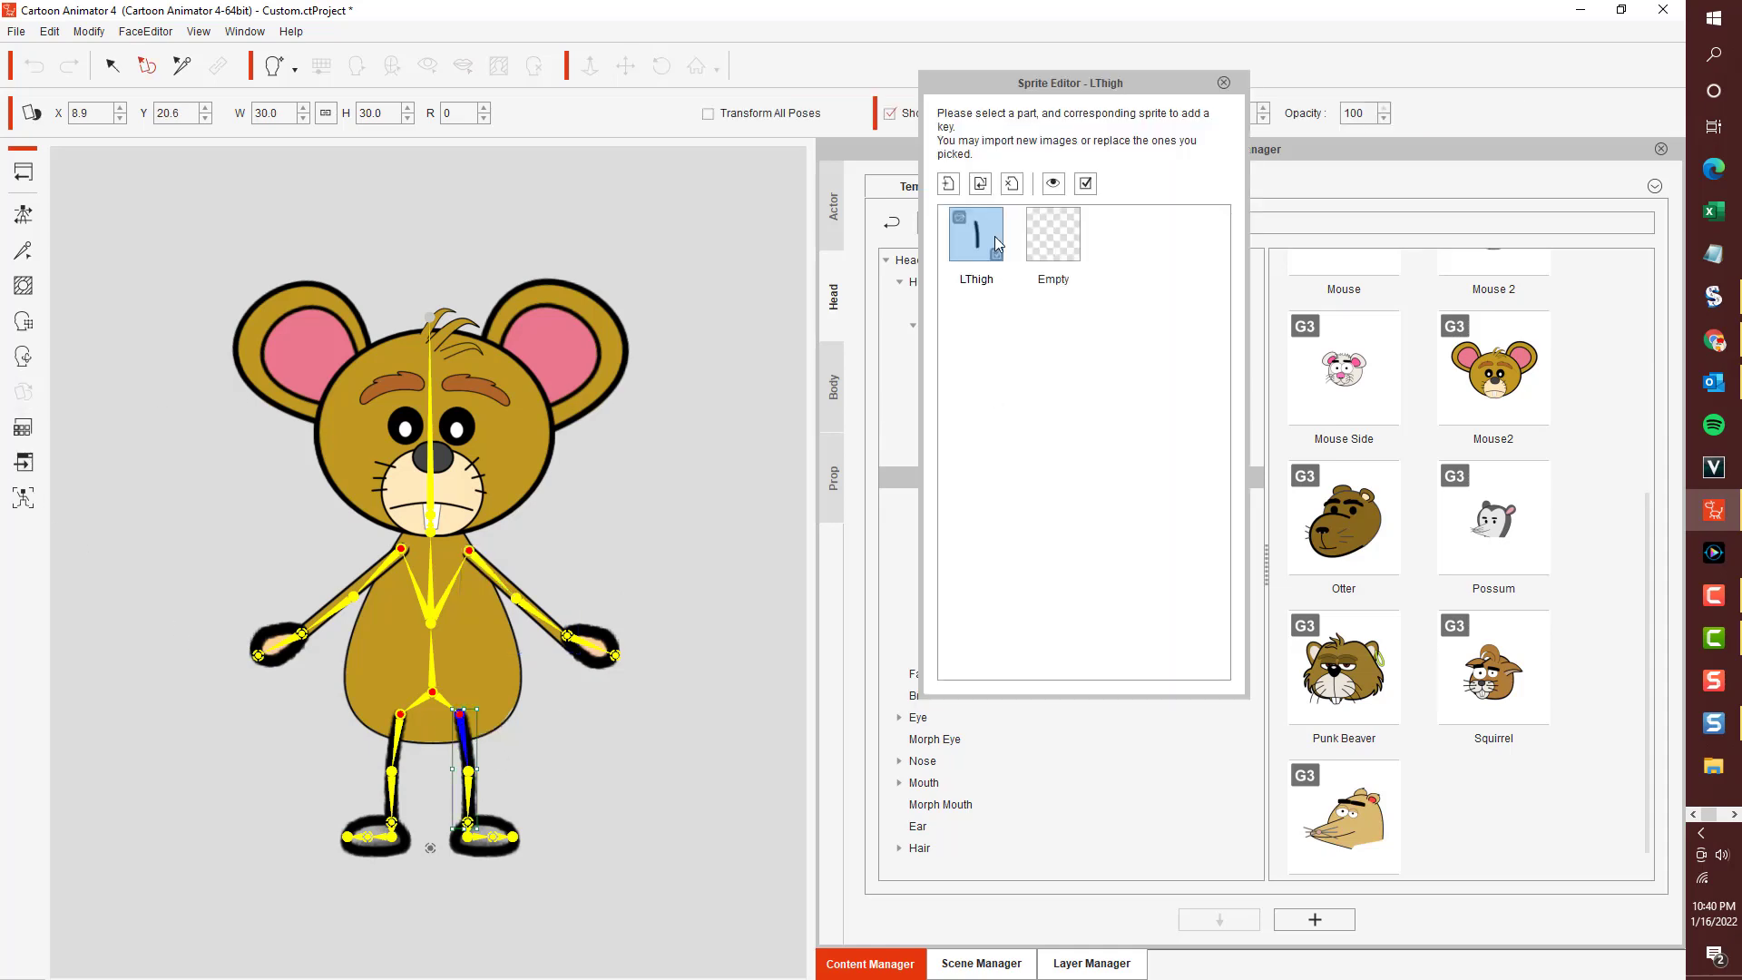
double_click(943, 254)
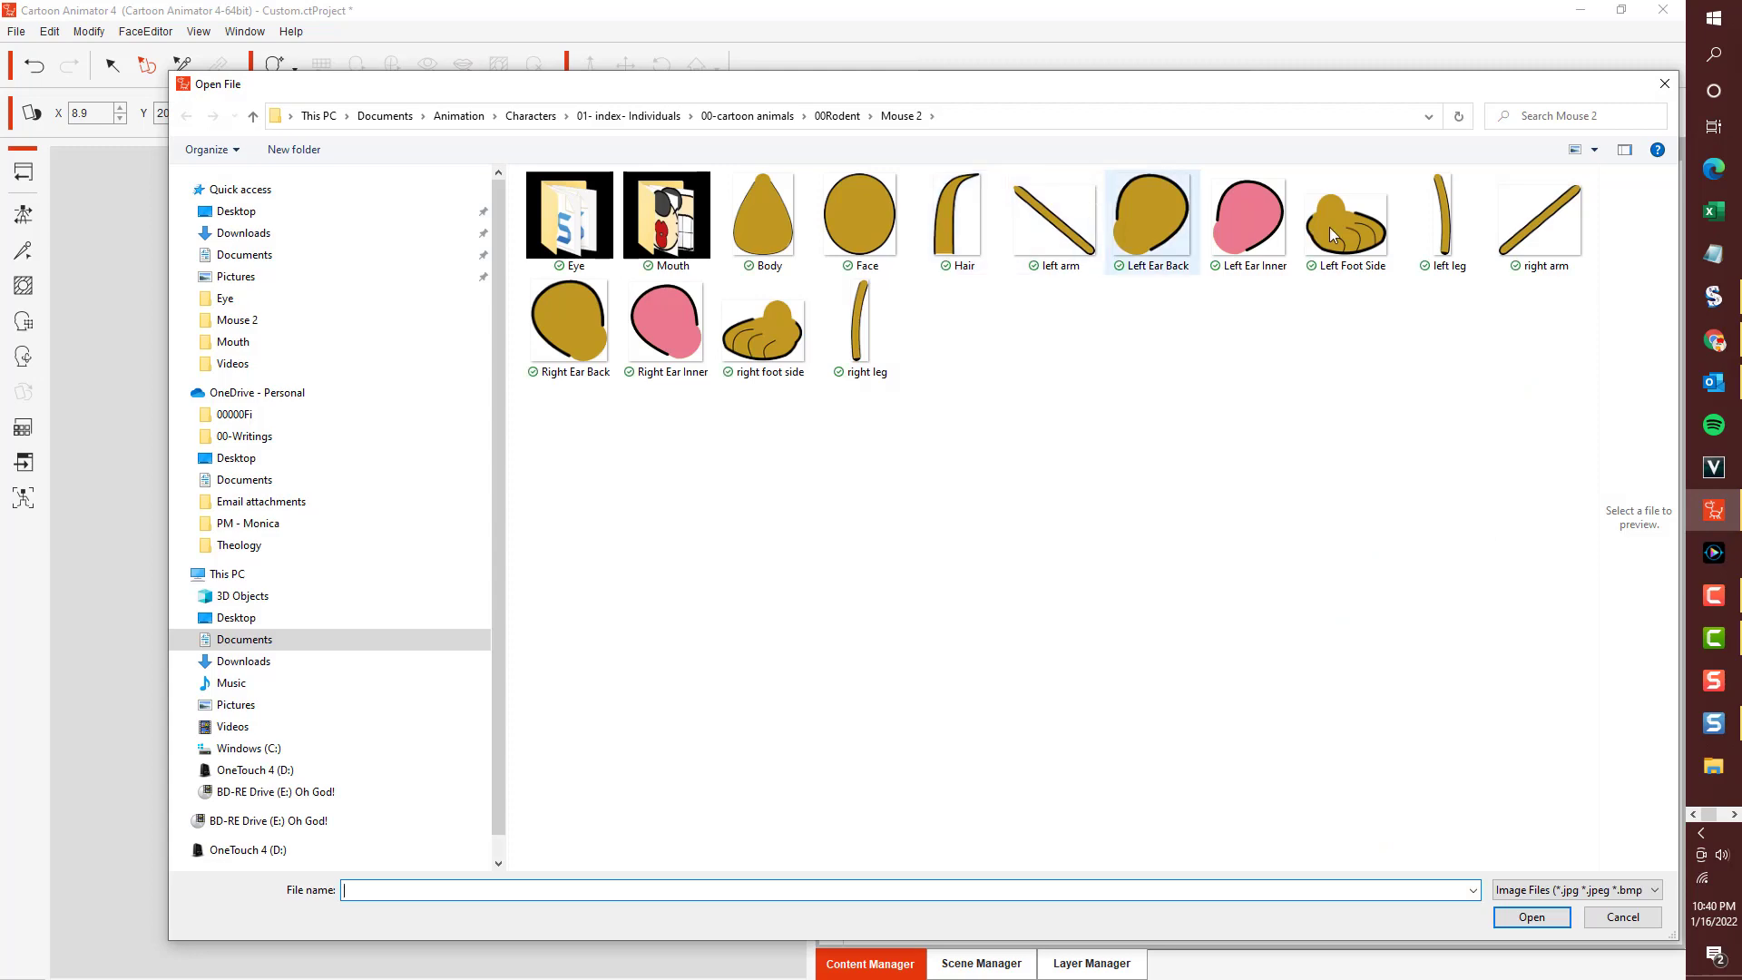
click(1450, 226)
double_click(1449, 226)
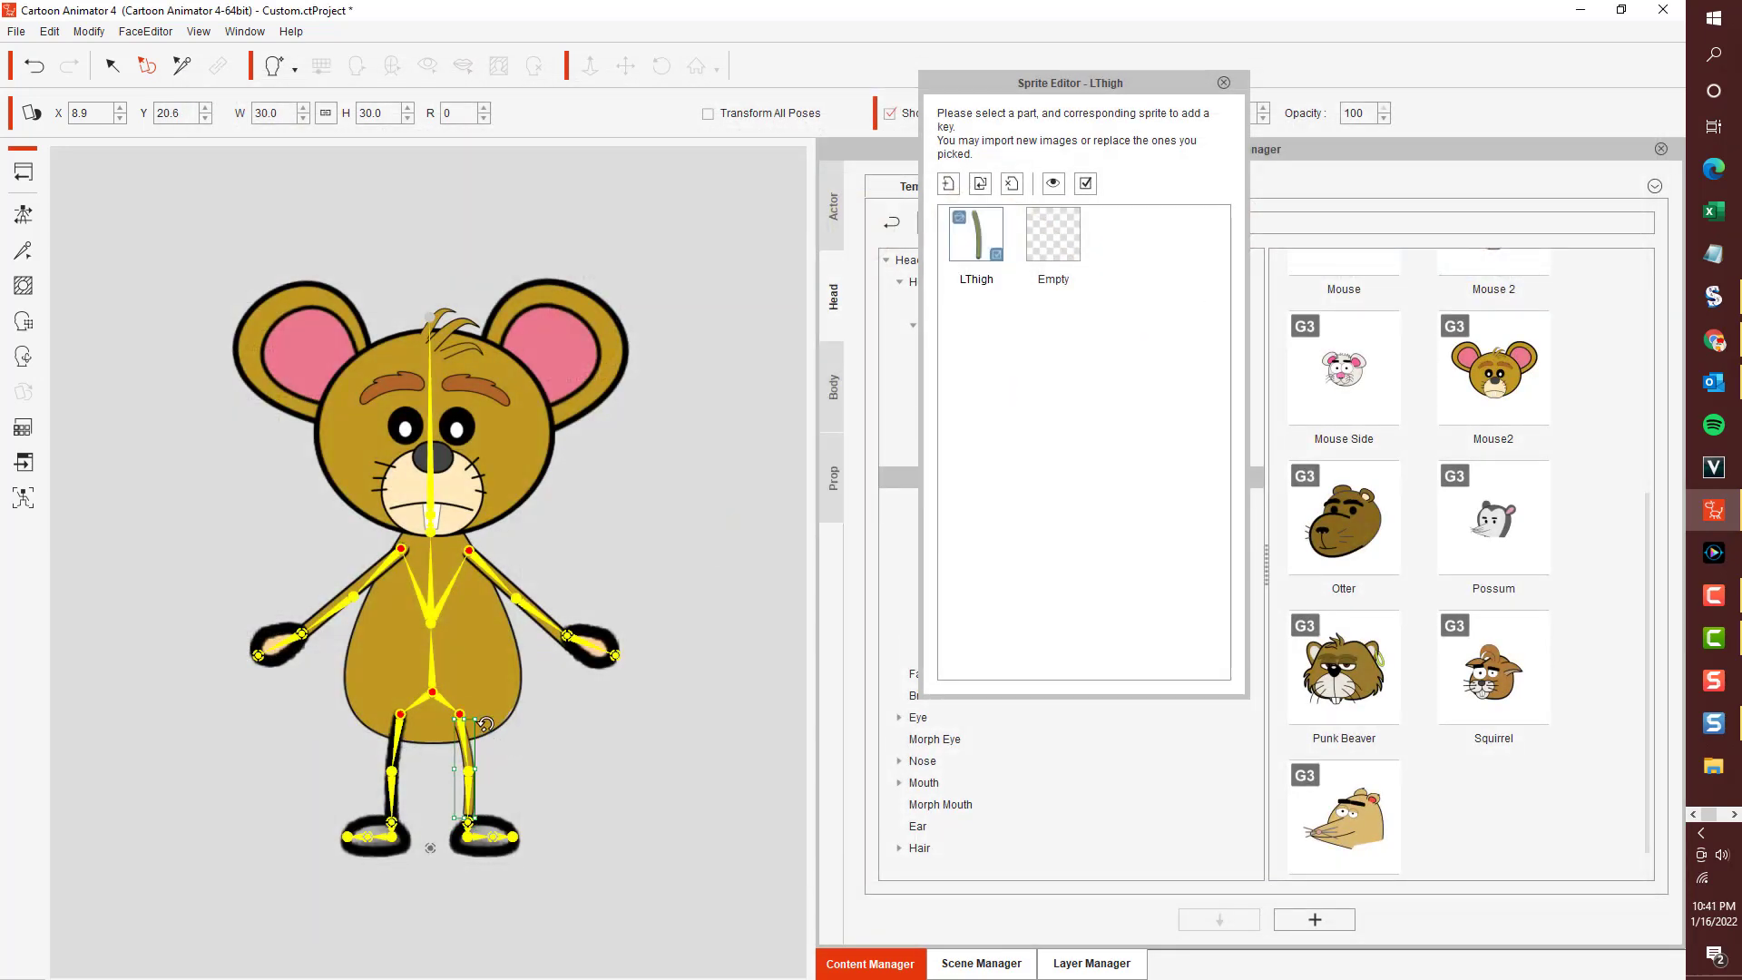
drag(472, 717, 491, 706)
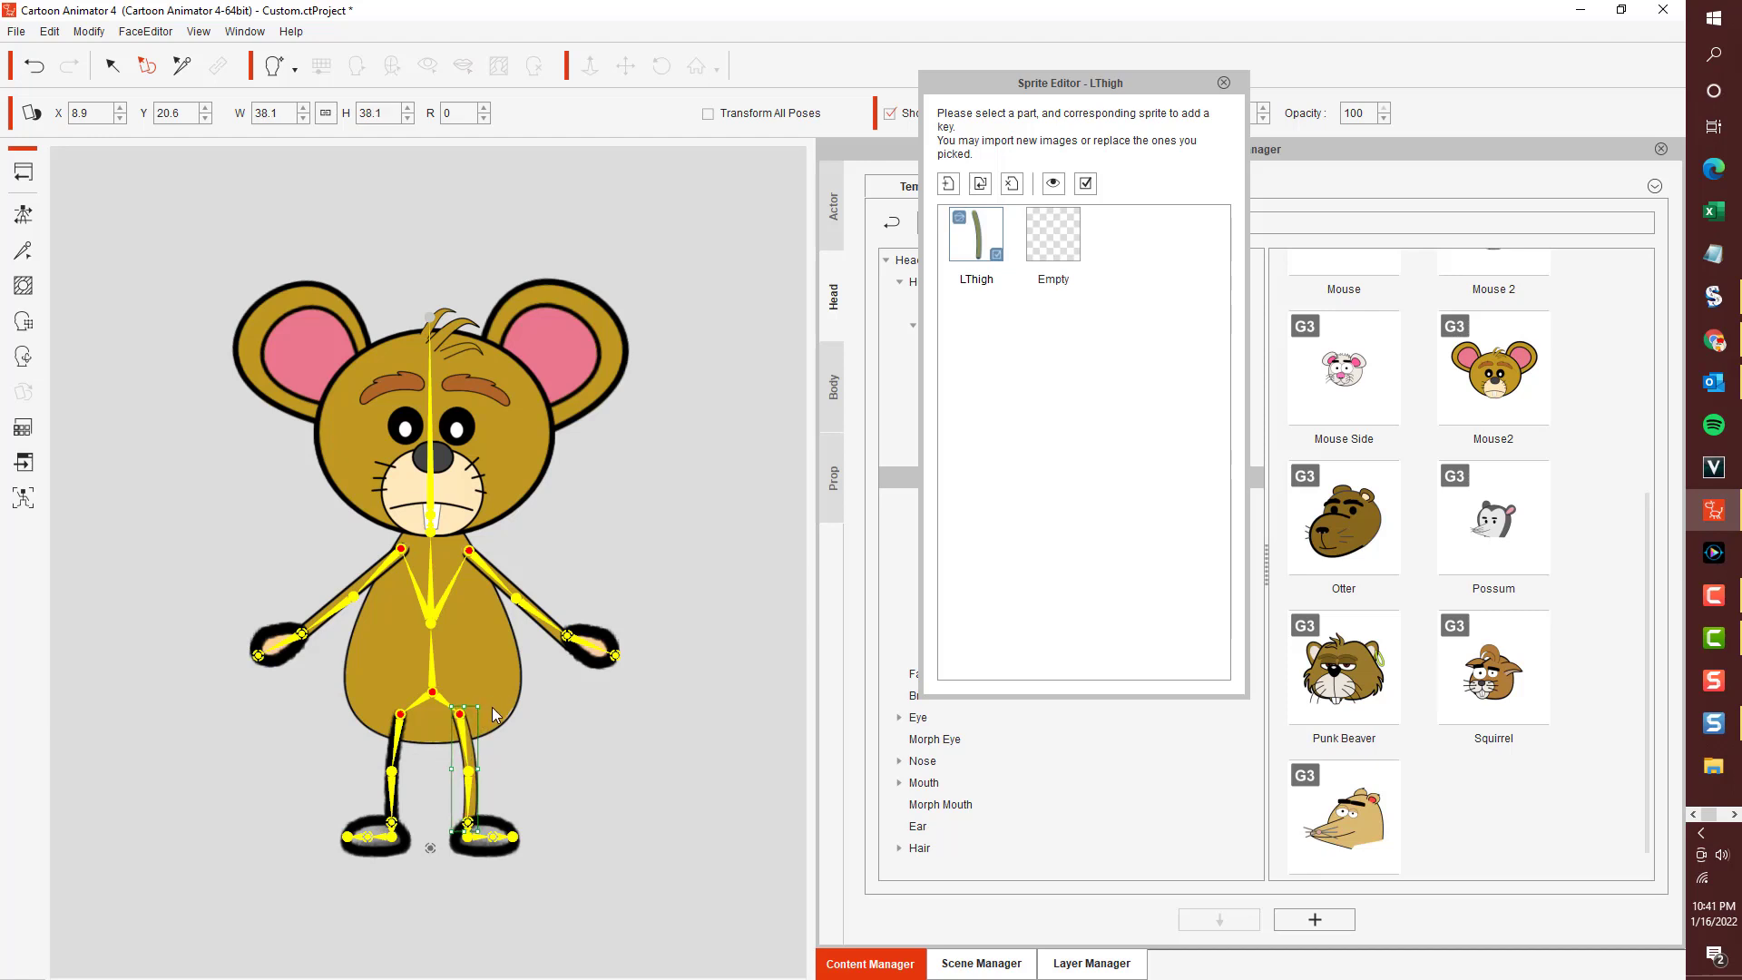
Replace the RThigh sprite with the right leg image and enlarge it to about 39.7.
click(399, 739)
click(962, 248)
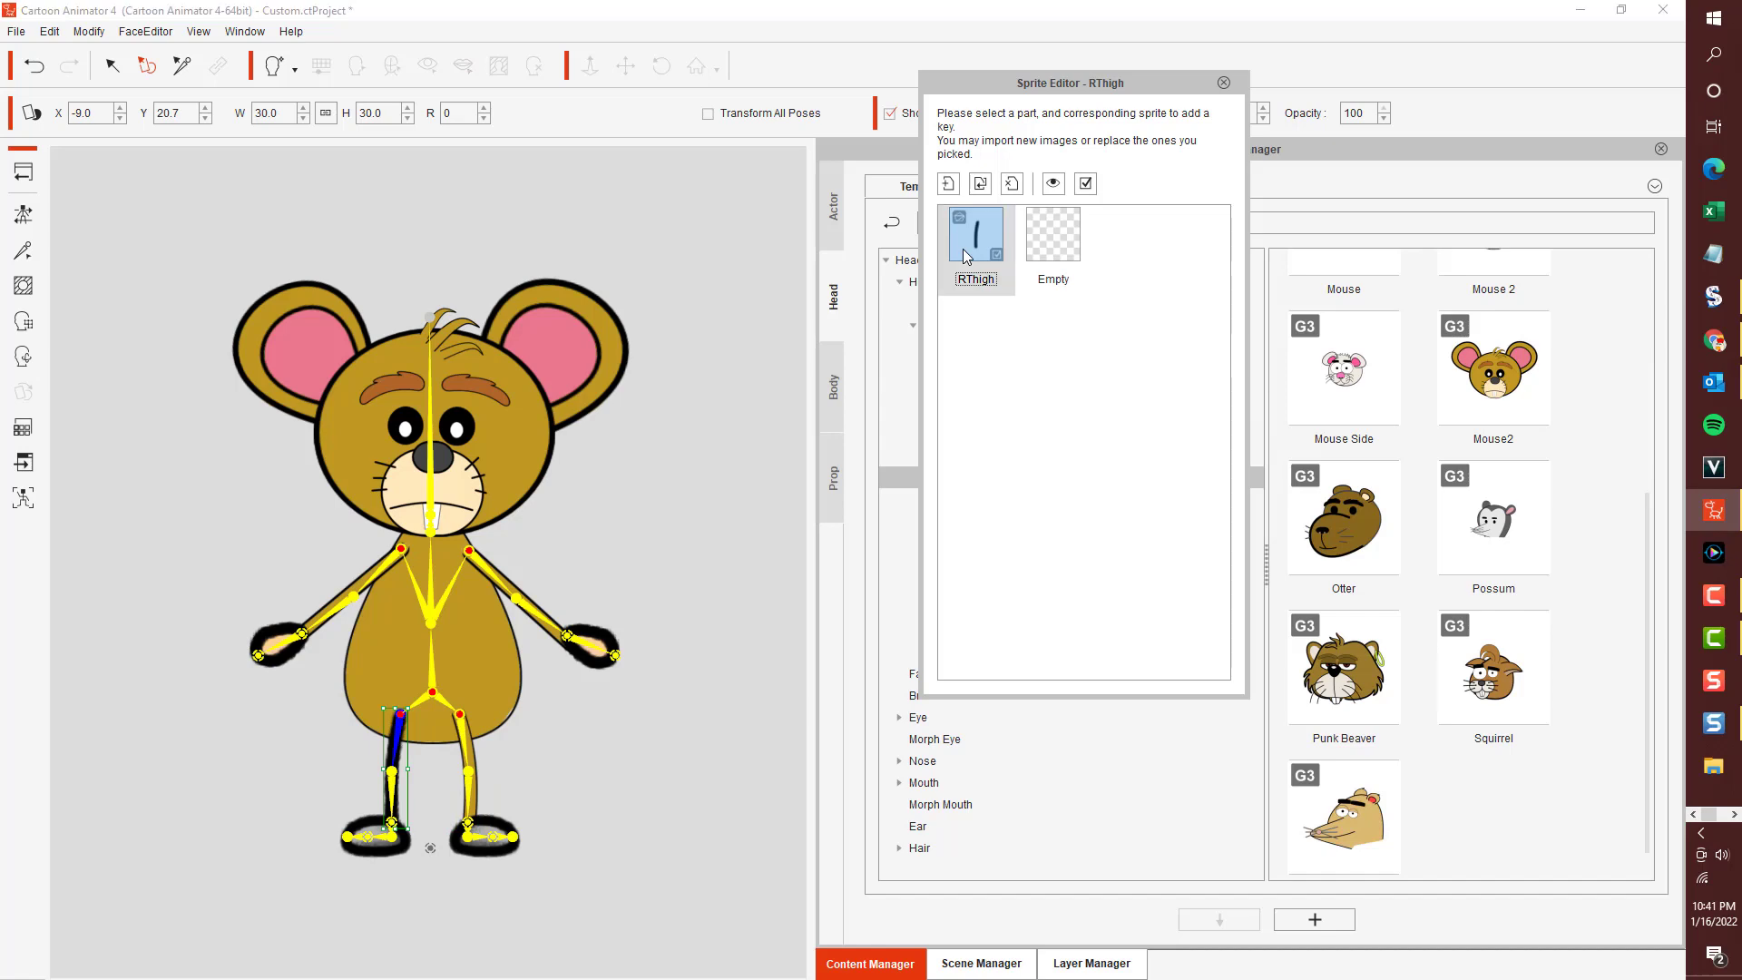
double_click(962, 249)
double_click(867, 363)
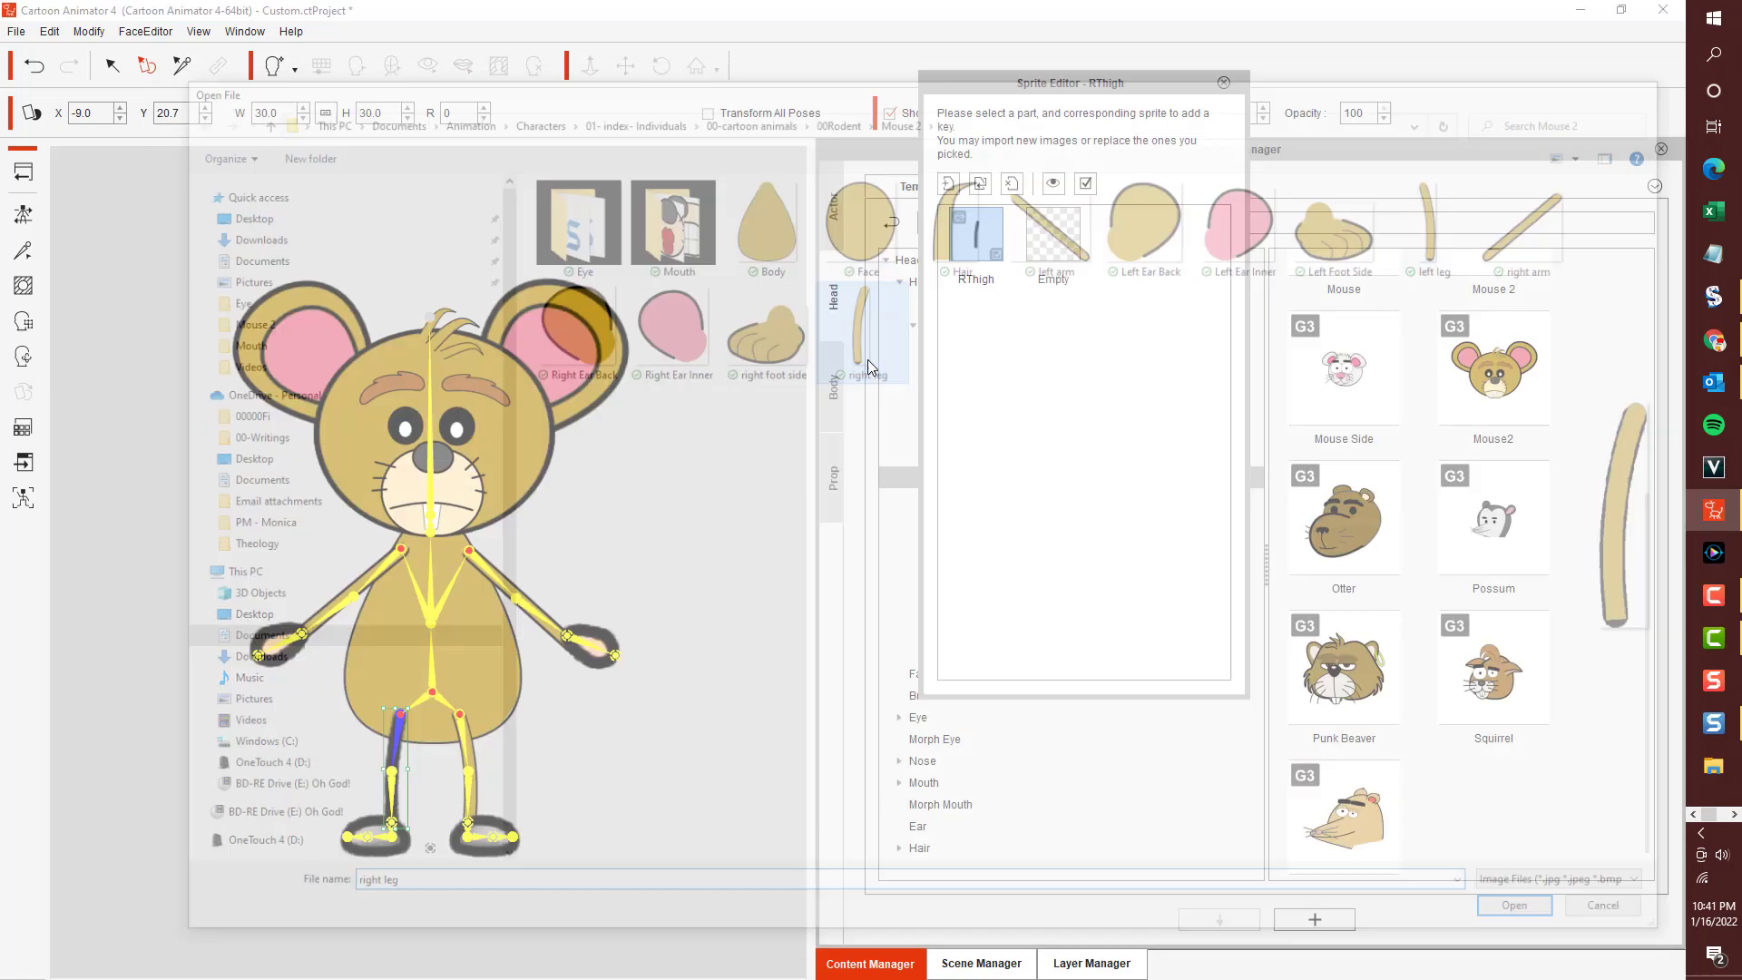
drag(406, 719, 411, 708)
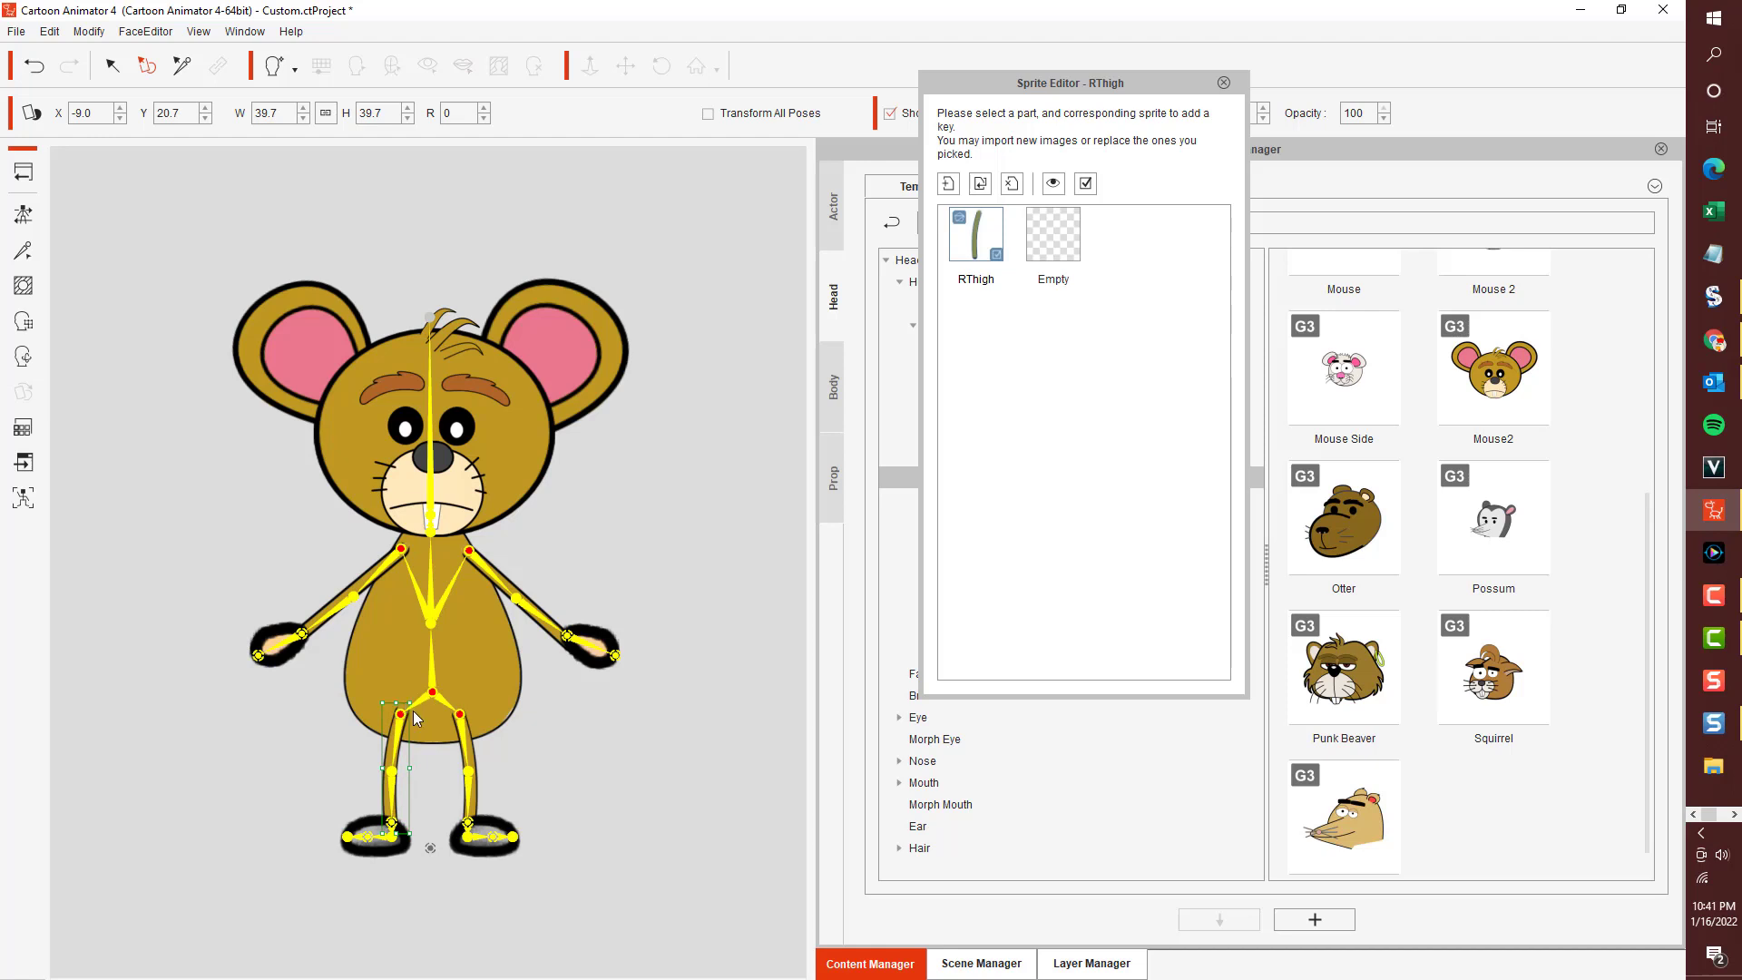
drag(415, 710, 418, 708)
Replace the LFoot sprite with the Left Foot Side image from the Mouse 2 folder and shrink it to about 12.2.
click(434, 606)
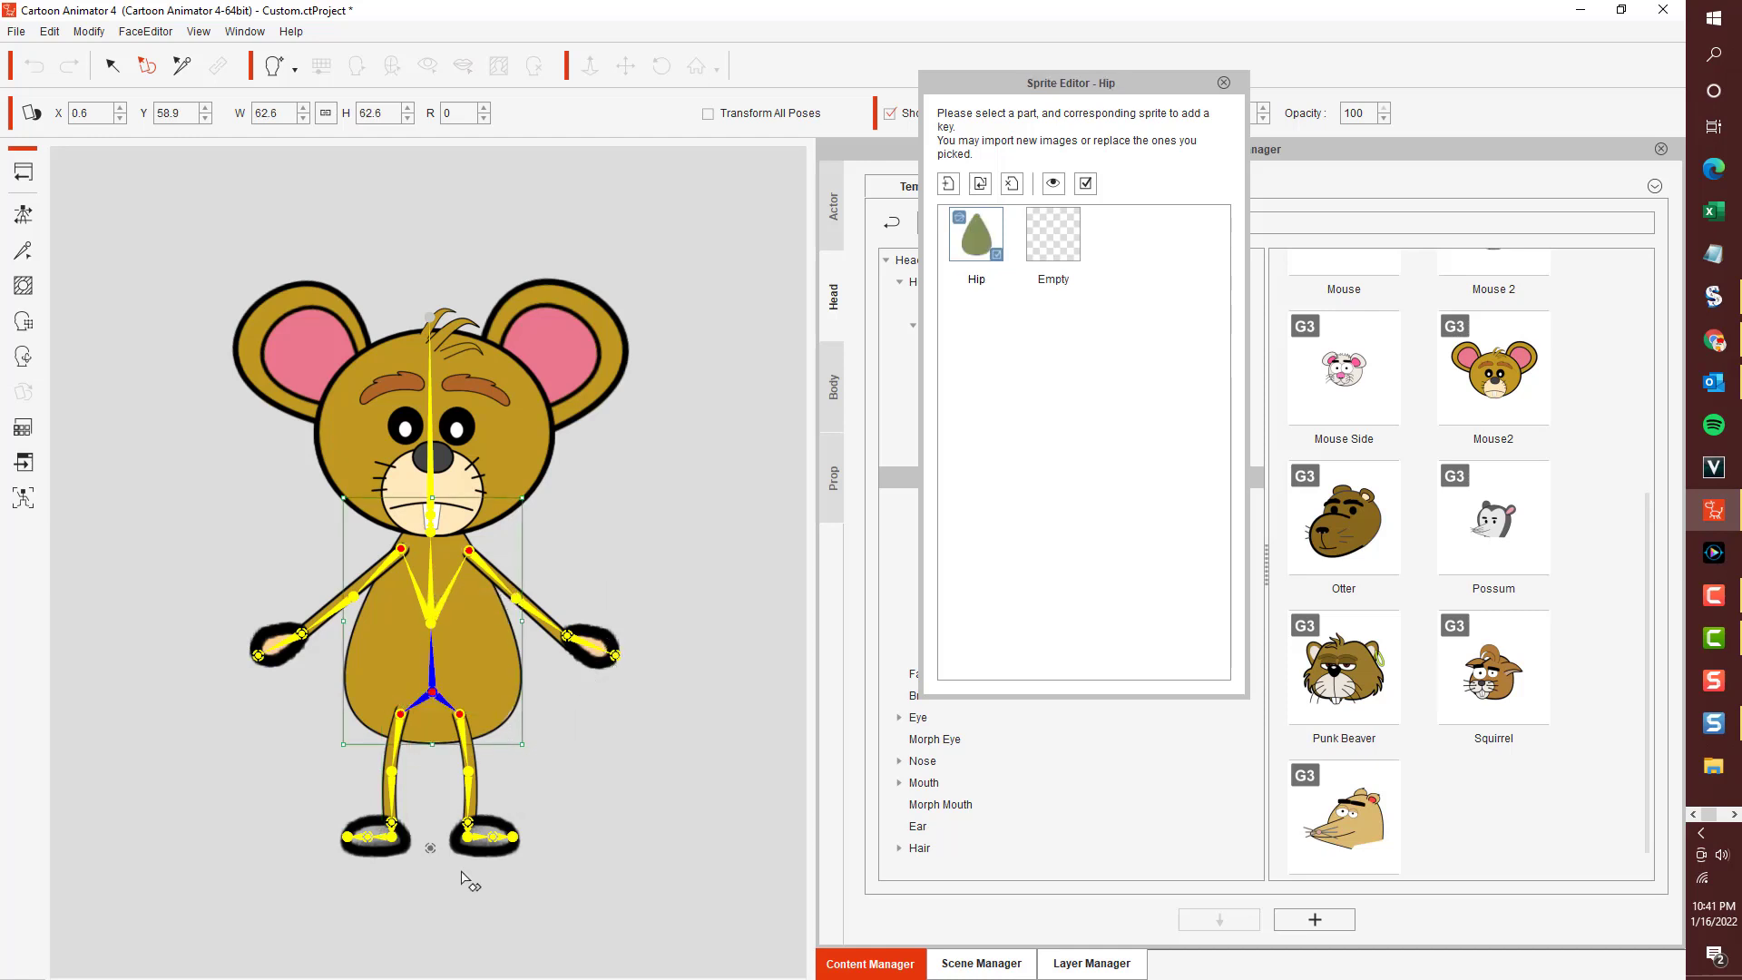
click(479, 840)
click(481, 839)
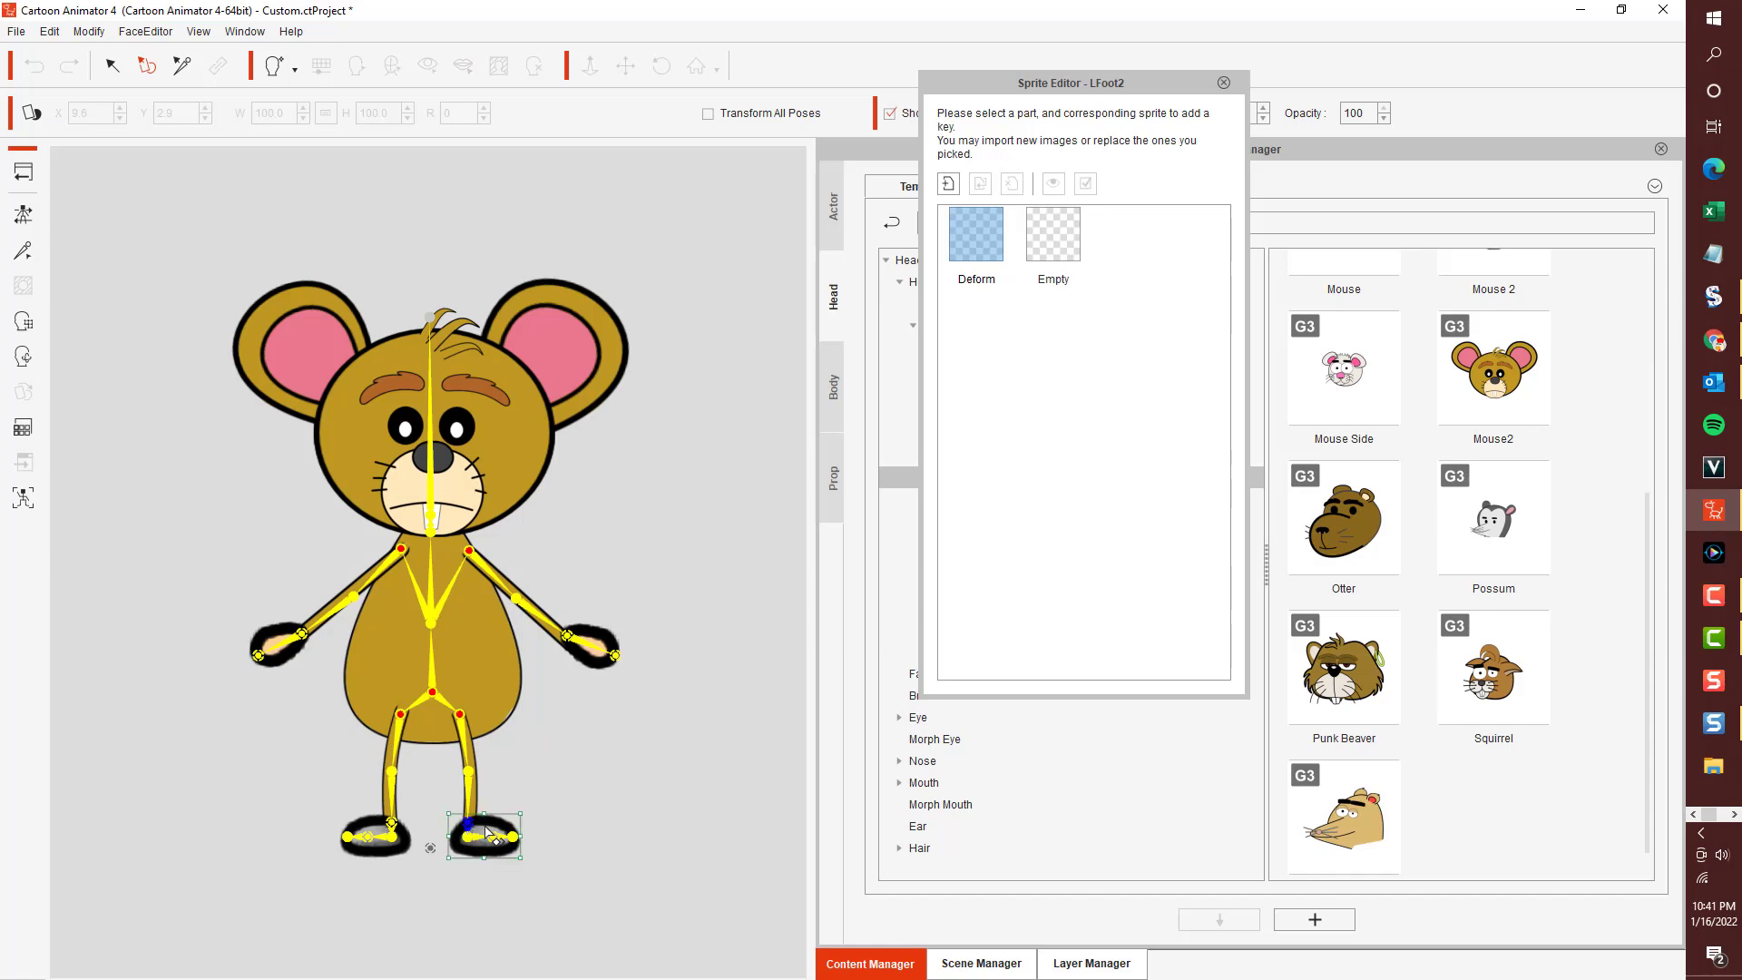
double_click(964, 260)
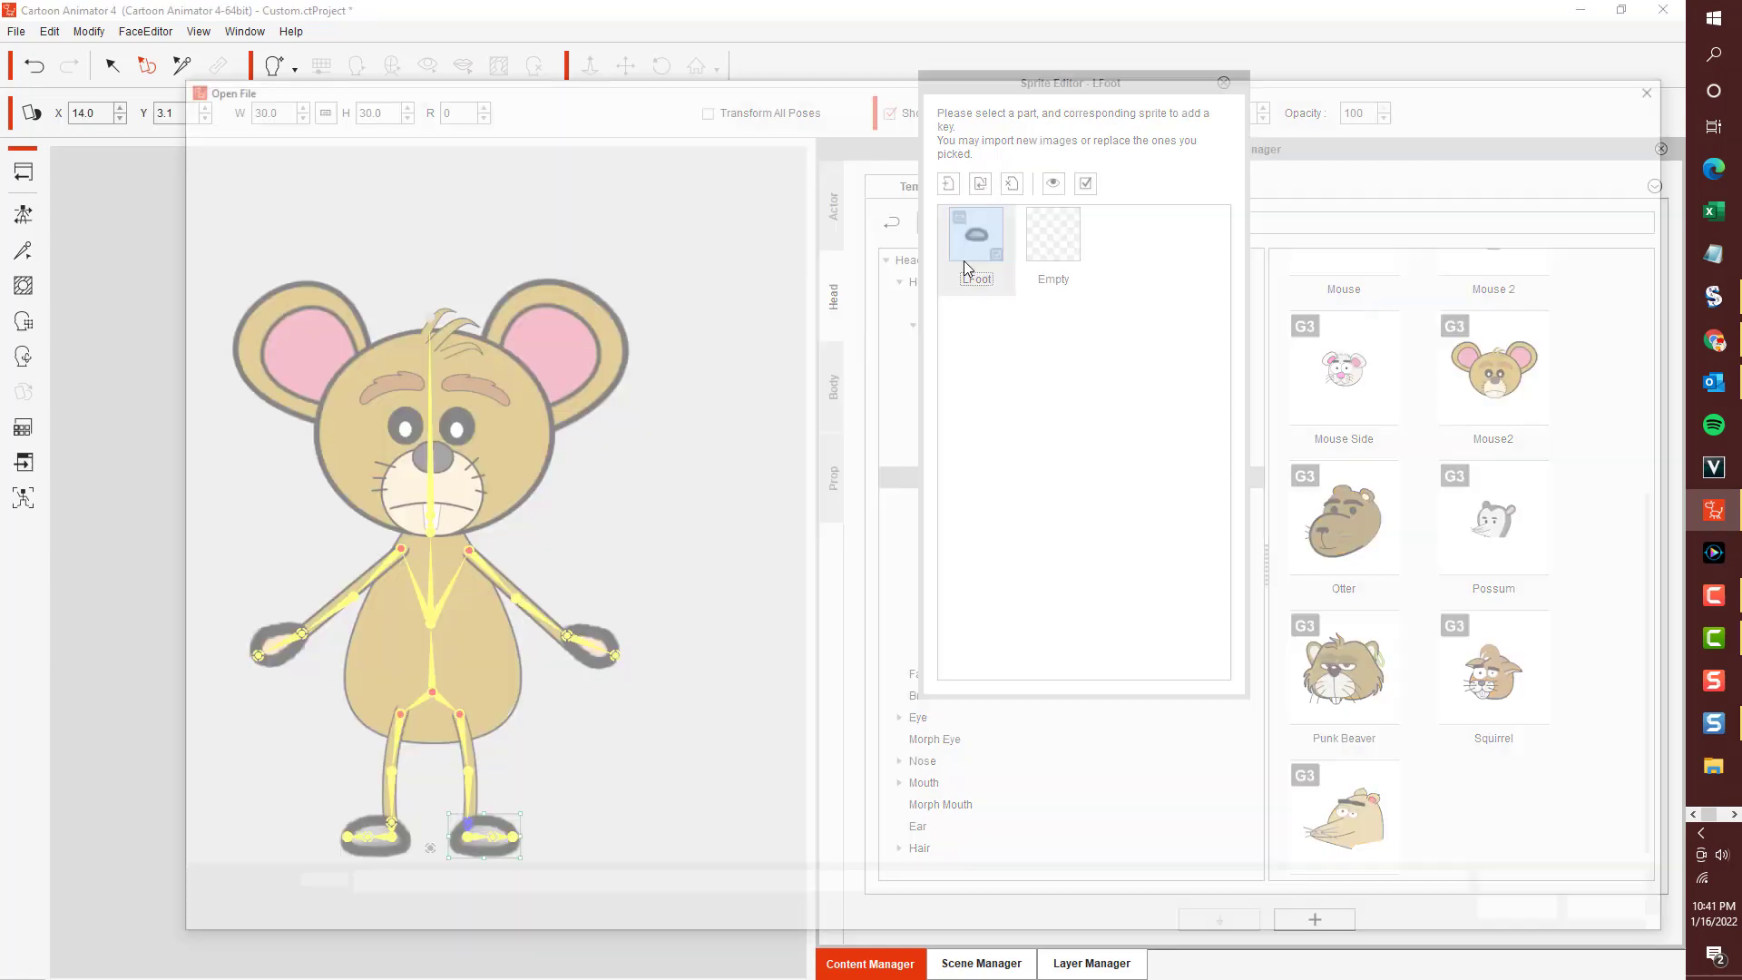
double_click(1345, 217)
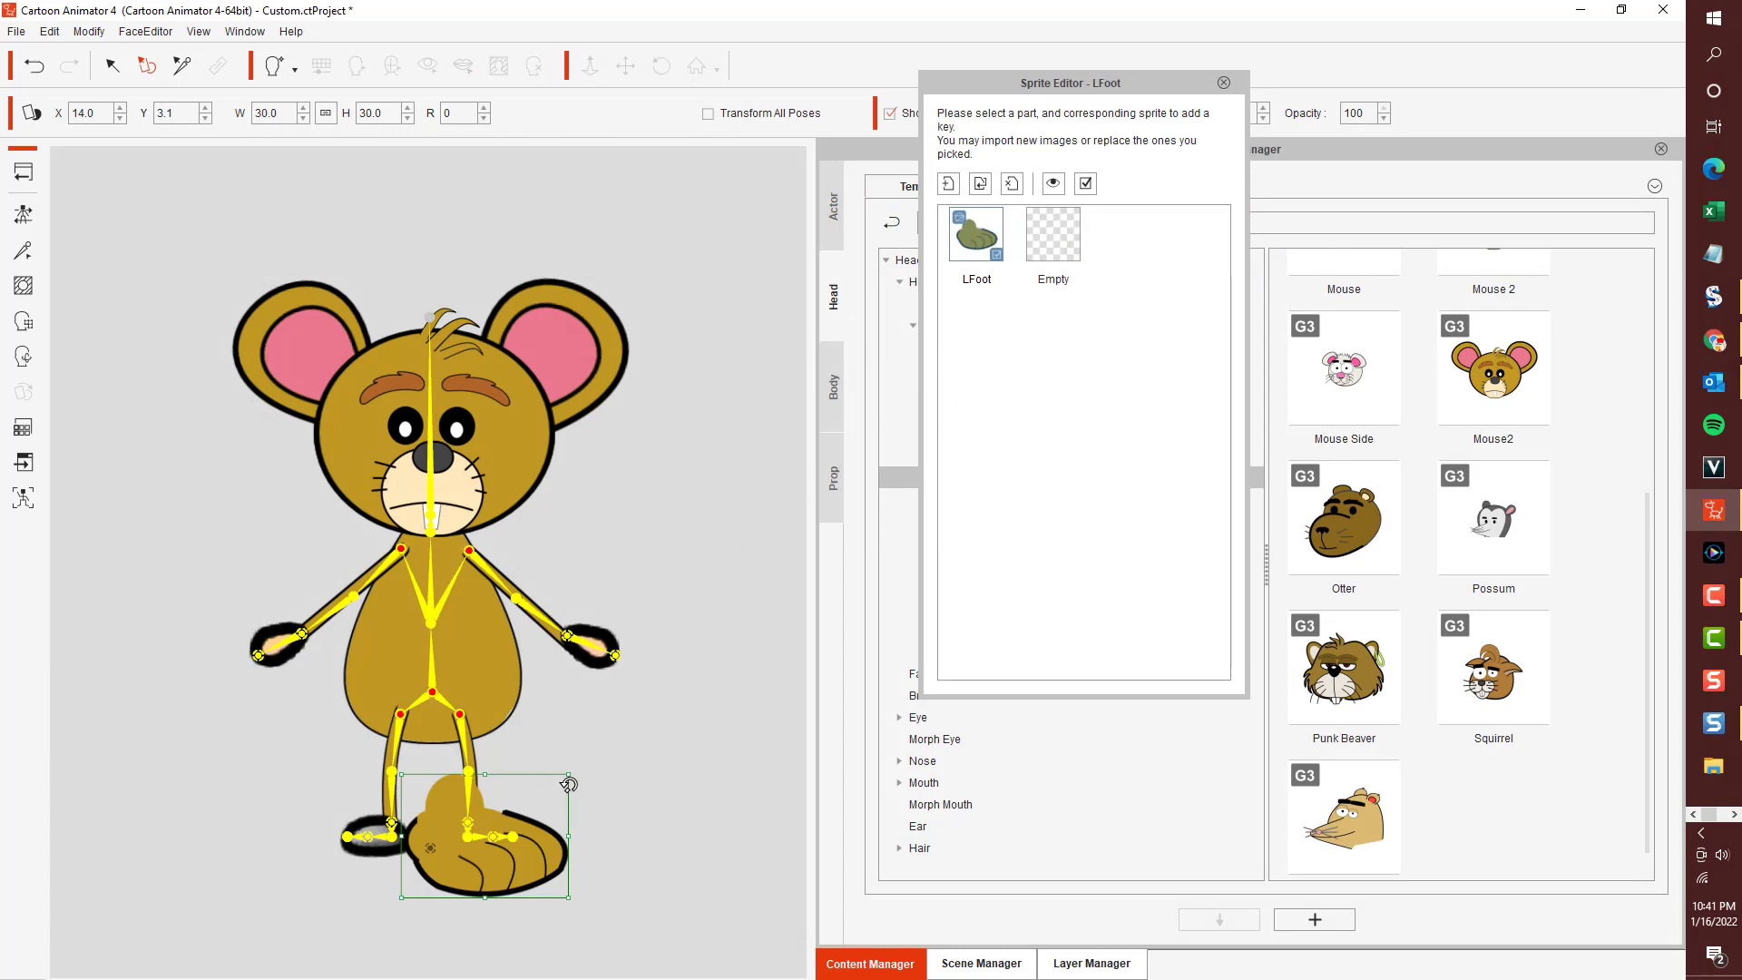
drag(567, 774, 489, 822)
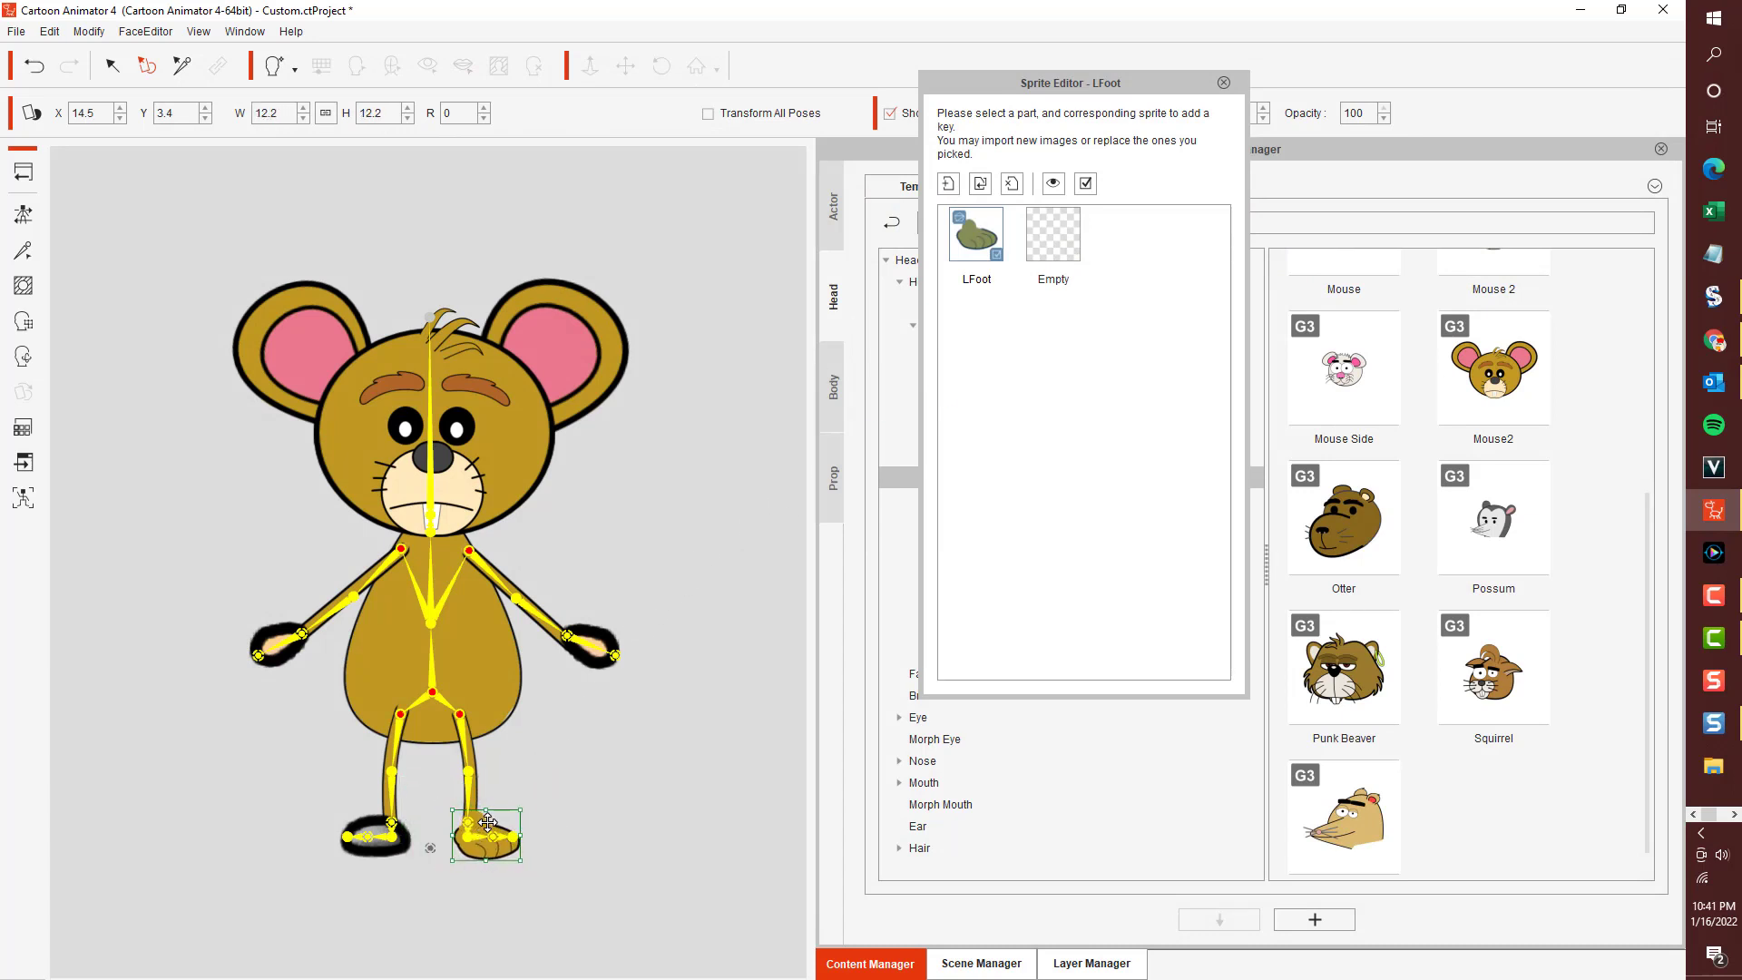
Replace the RFoot sprite with the right foot side image, shrink it to about 12.3, and close the Sprite Editor.
click(372, 836)
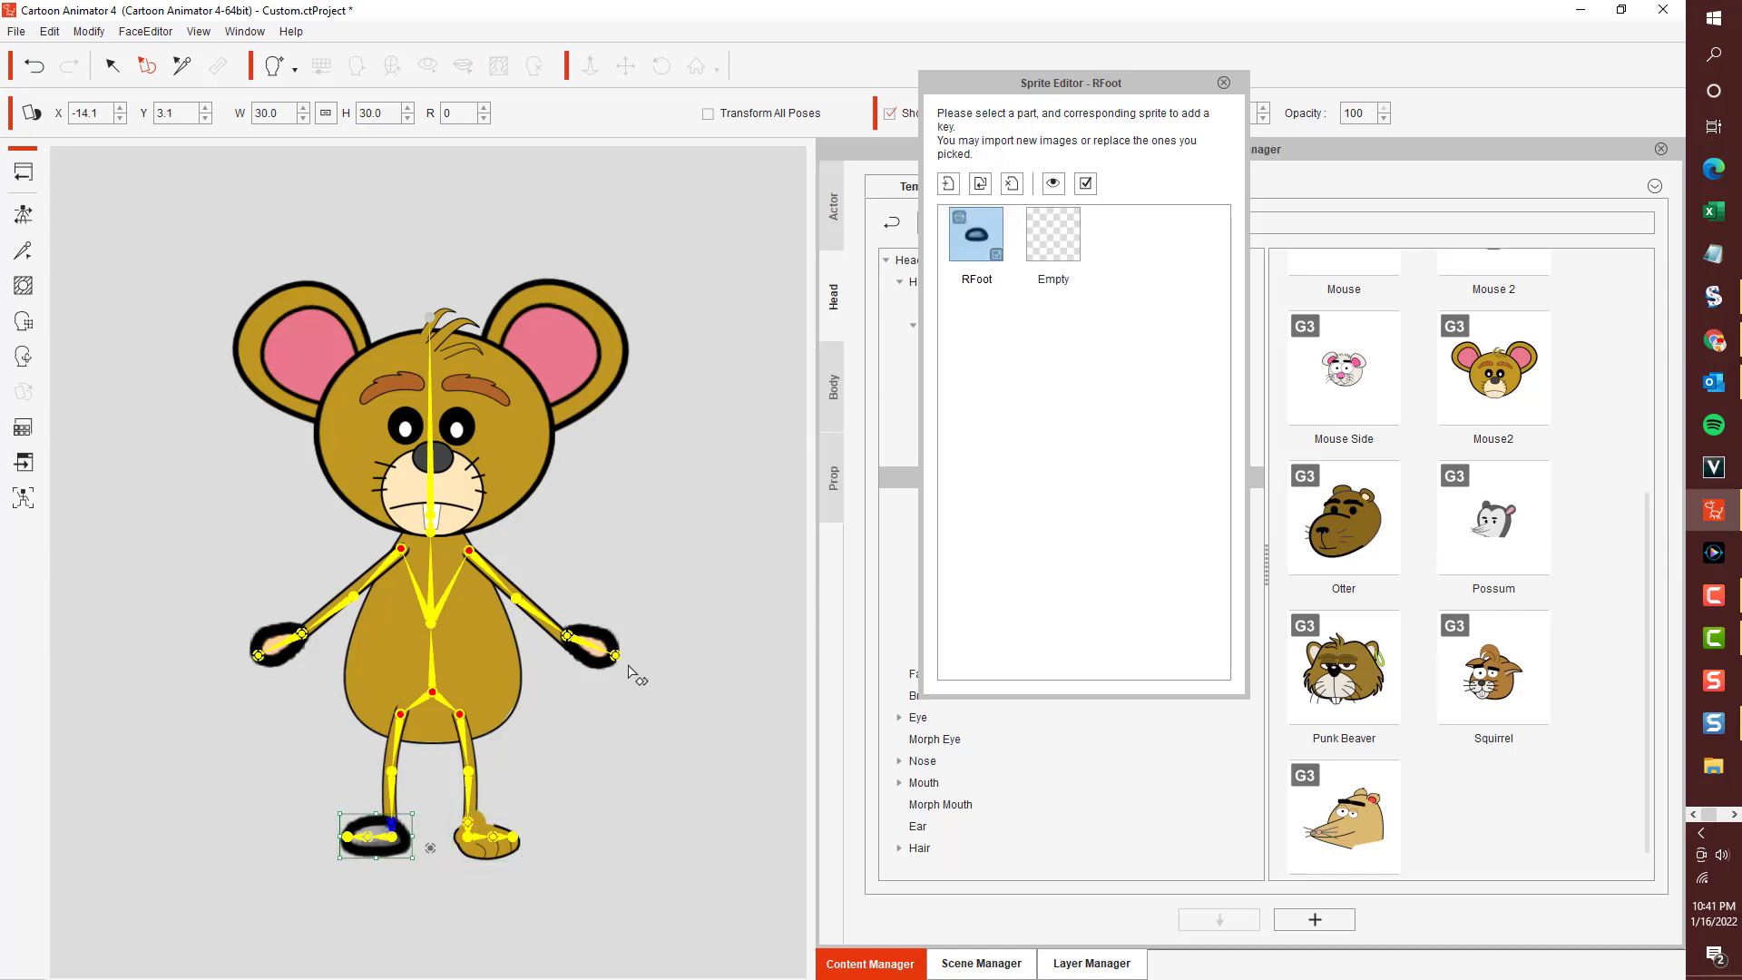
double_click(987, 236)
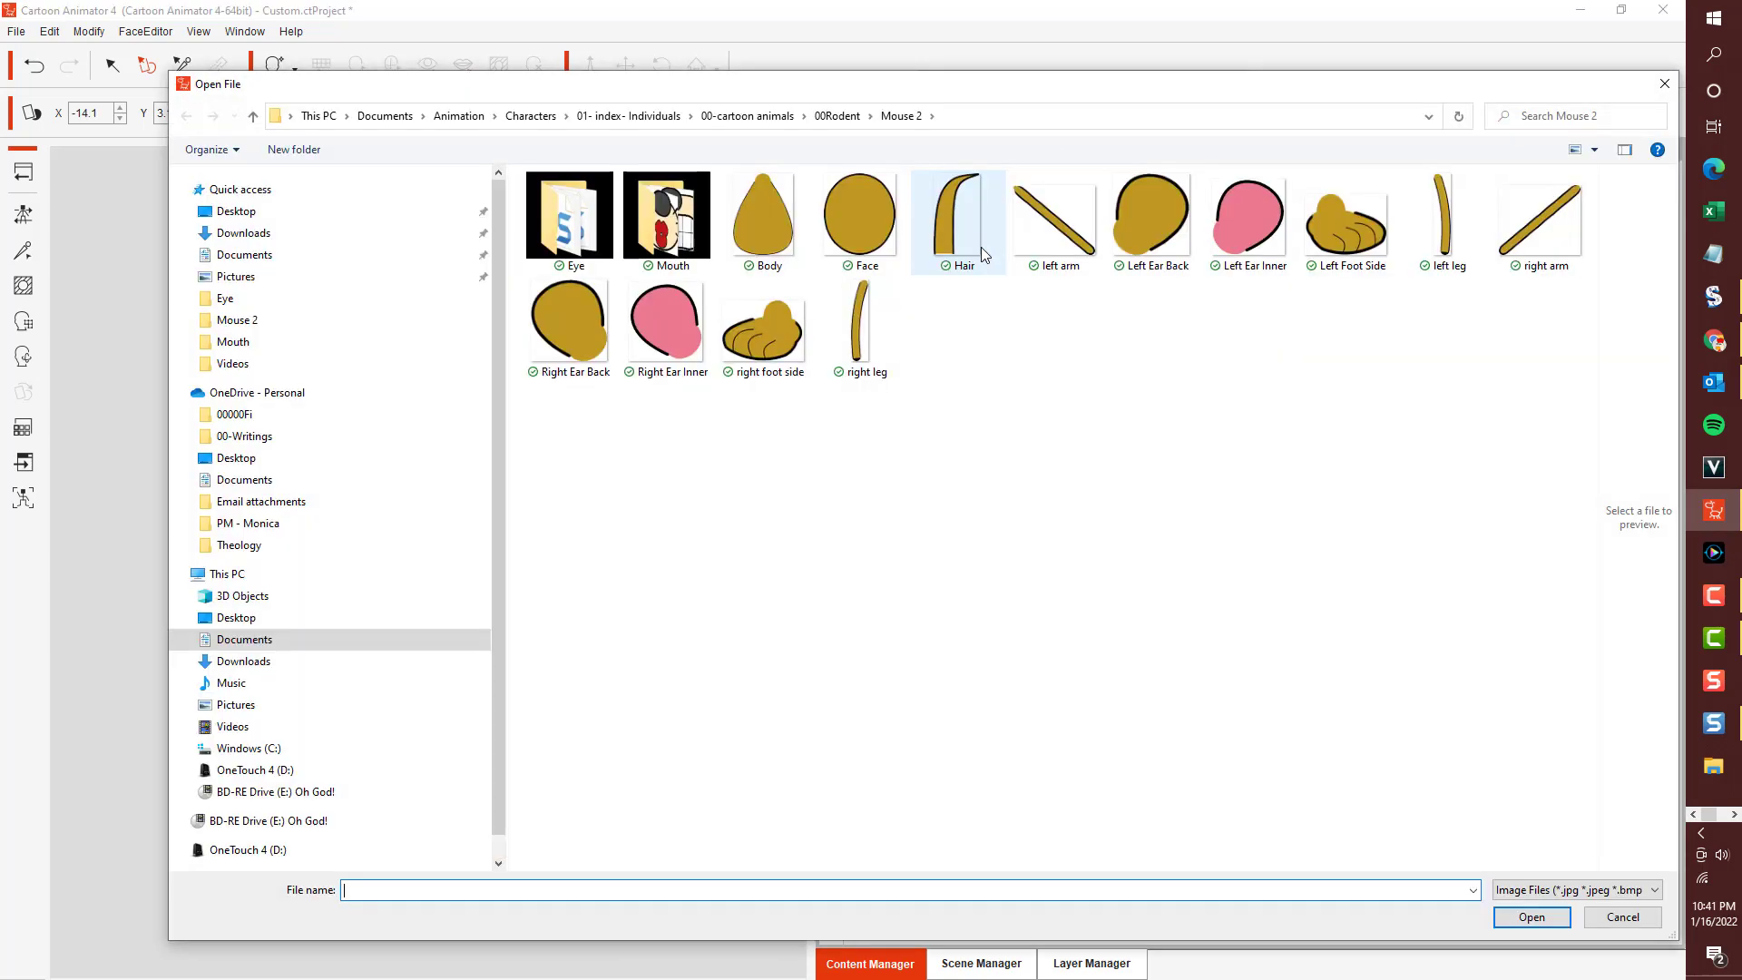
click(795, 332)
double_click(795, 332)
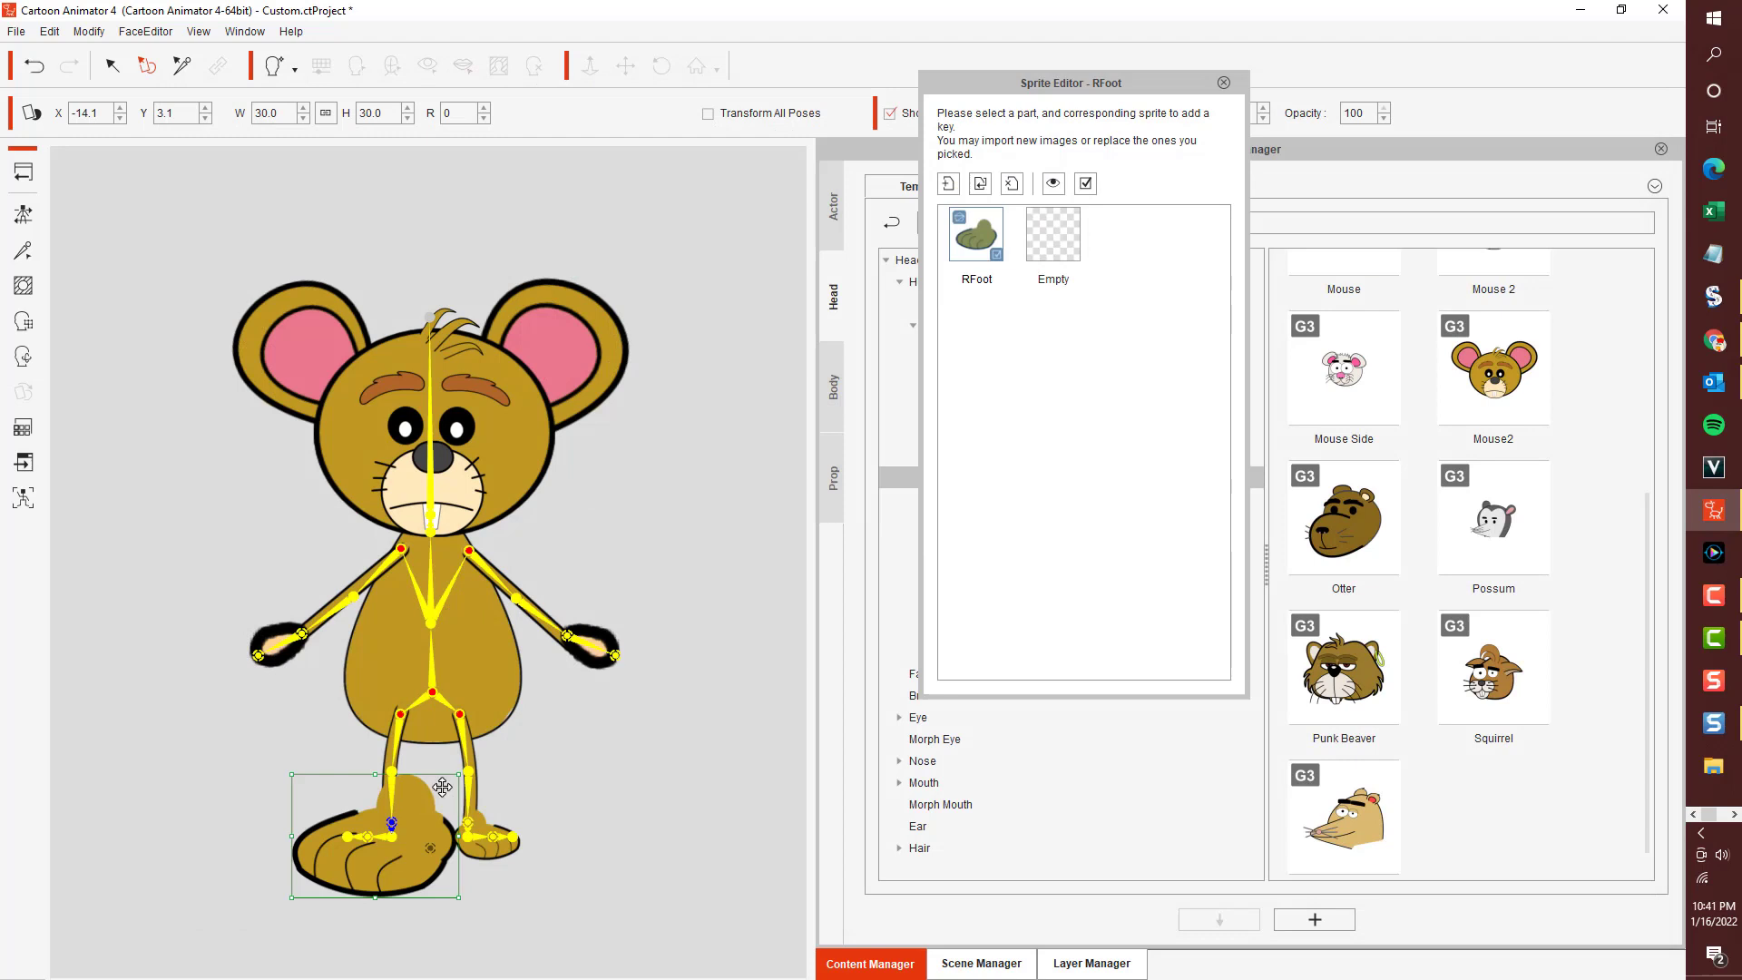
drag(455, 772, 405, 809)
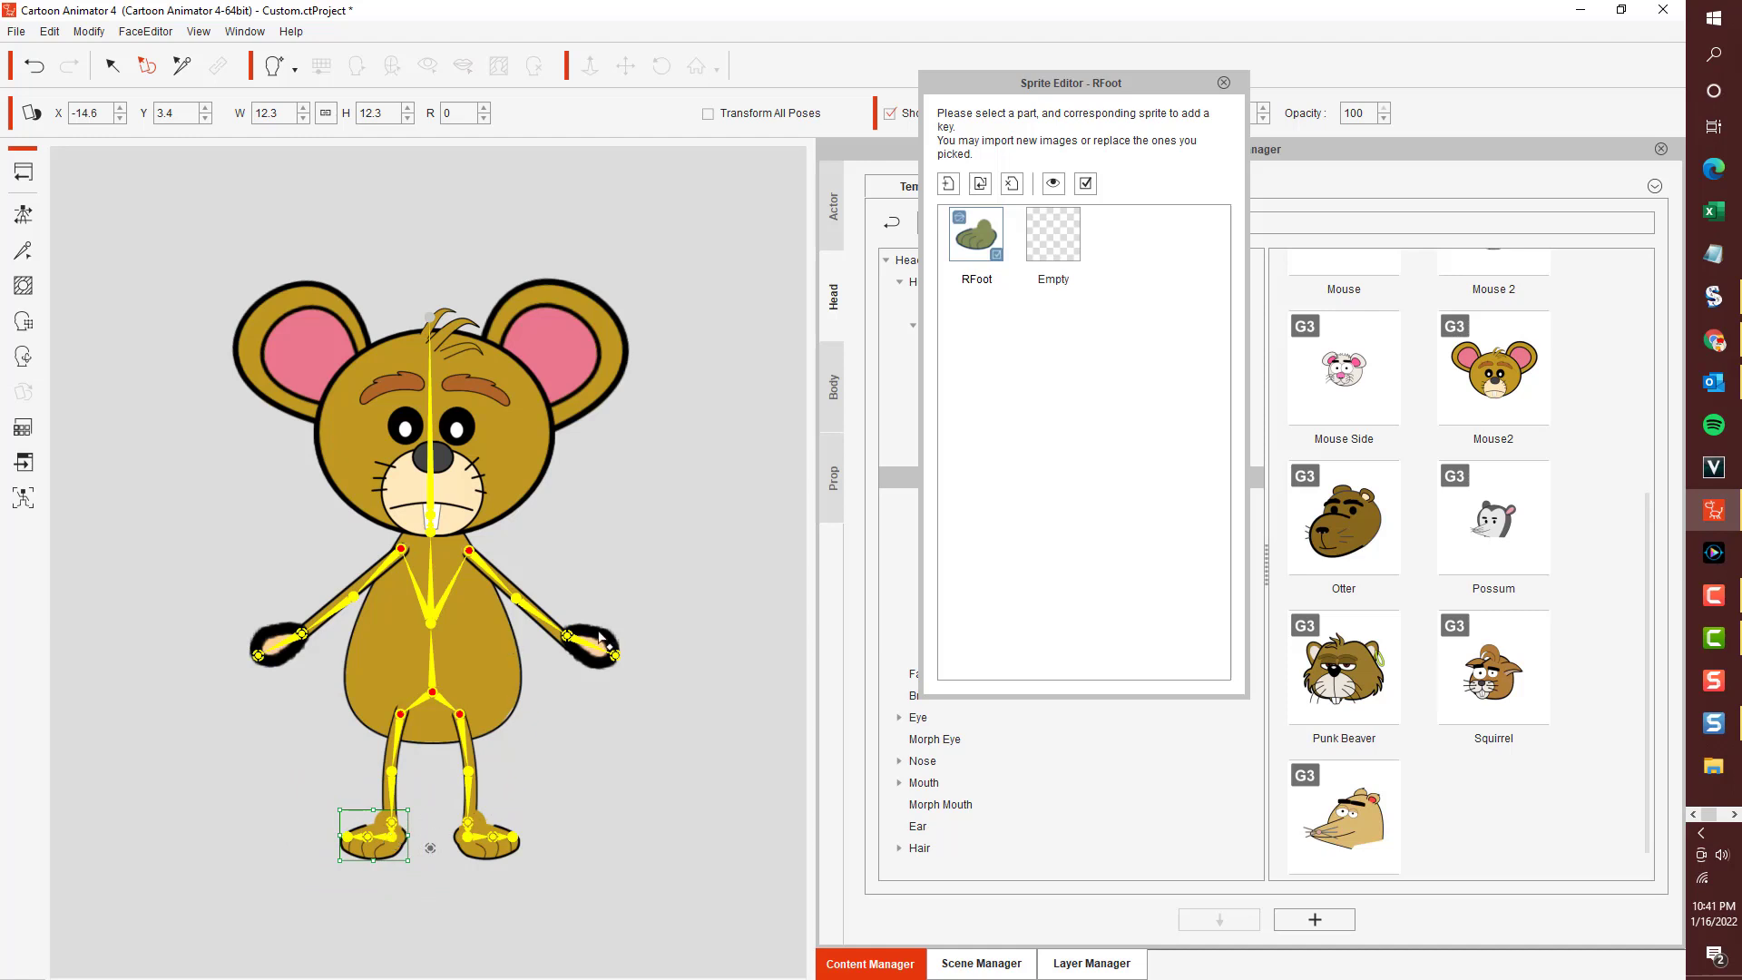
click(1223, 84)
Replace the character's hands with the Hamster hands from the custom body library.
click(834, 389)
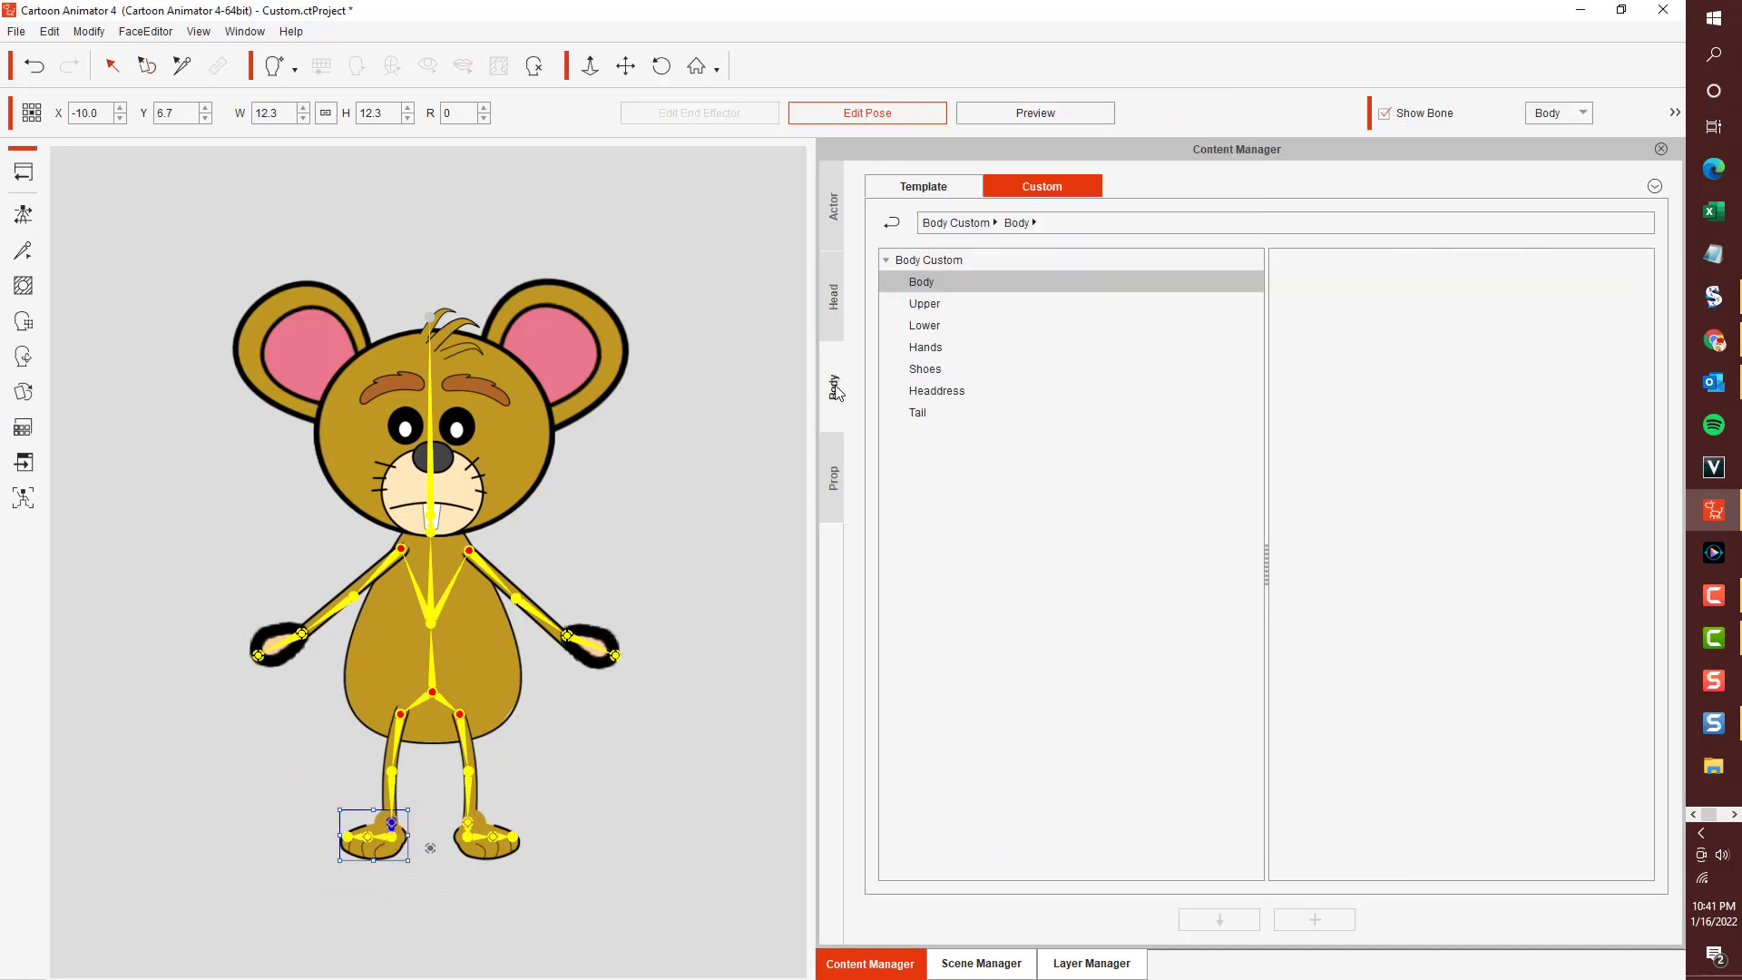
click(927, 348)
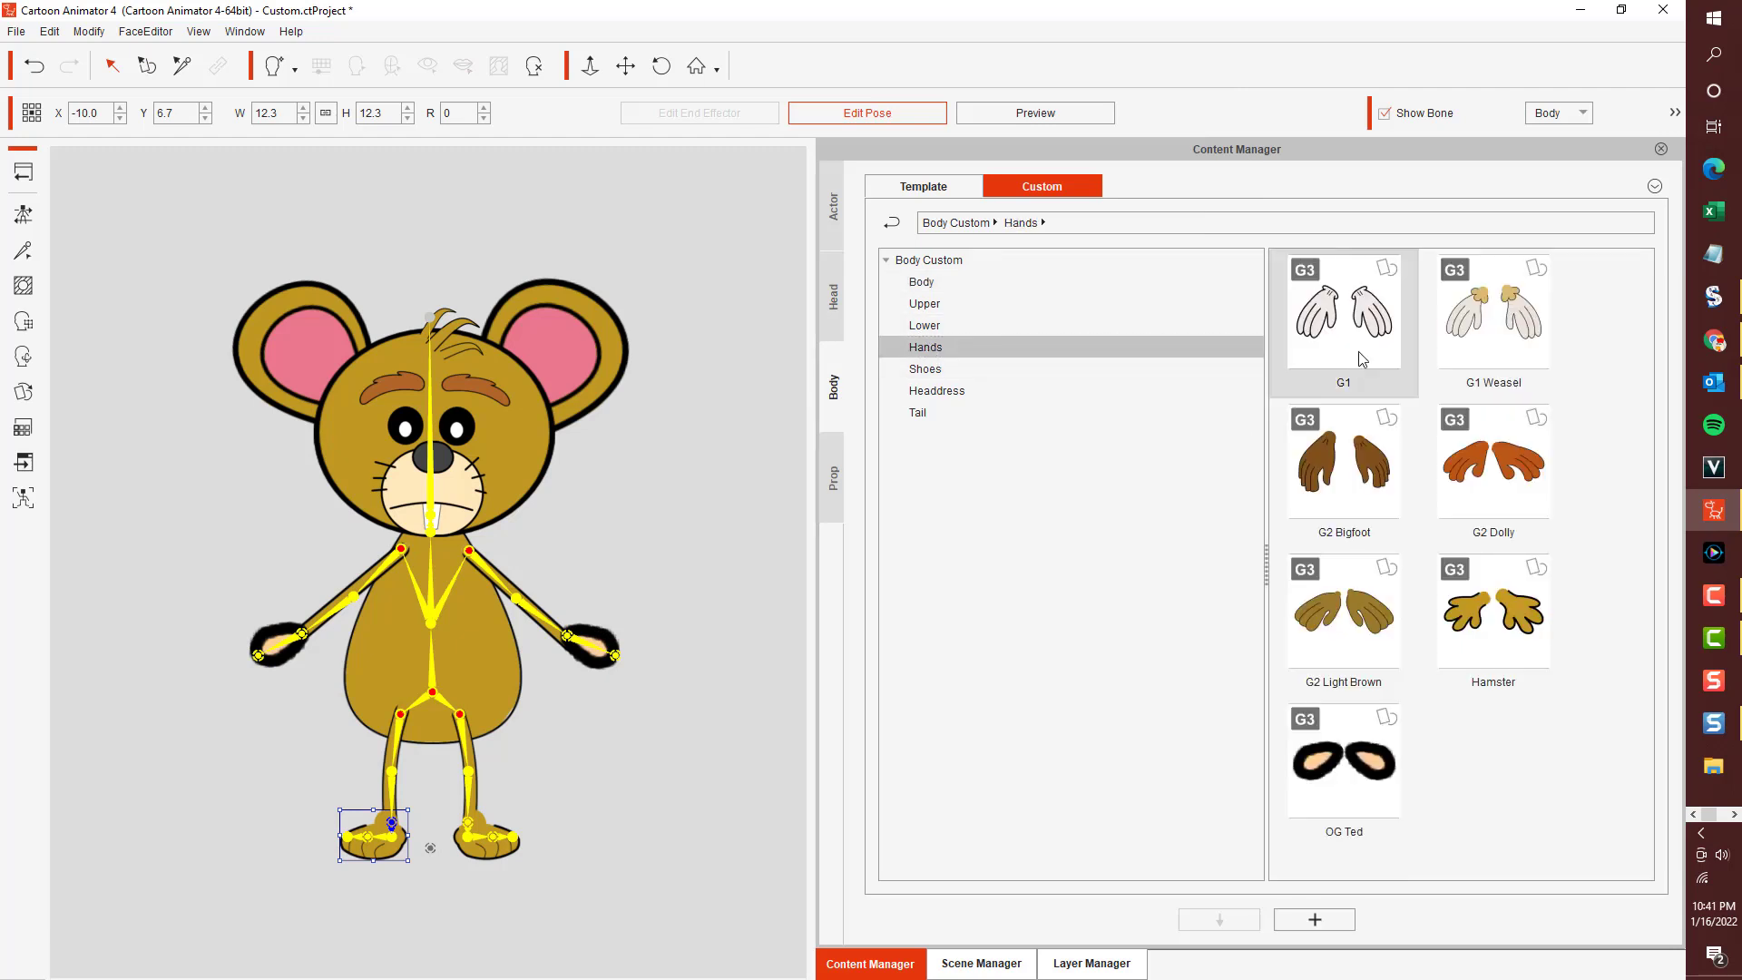
double_click(1506, 630)
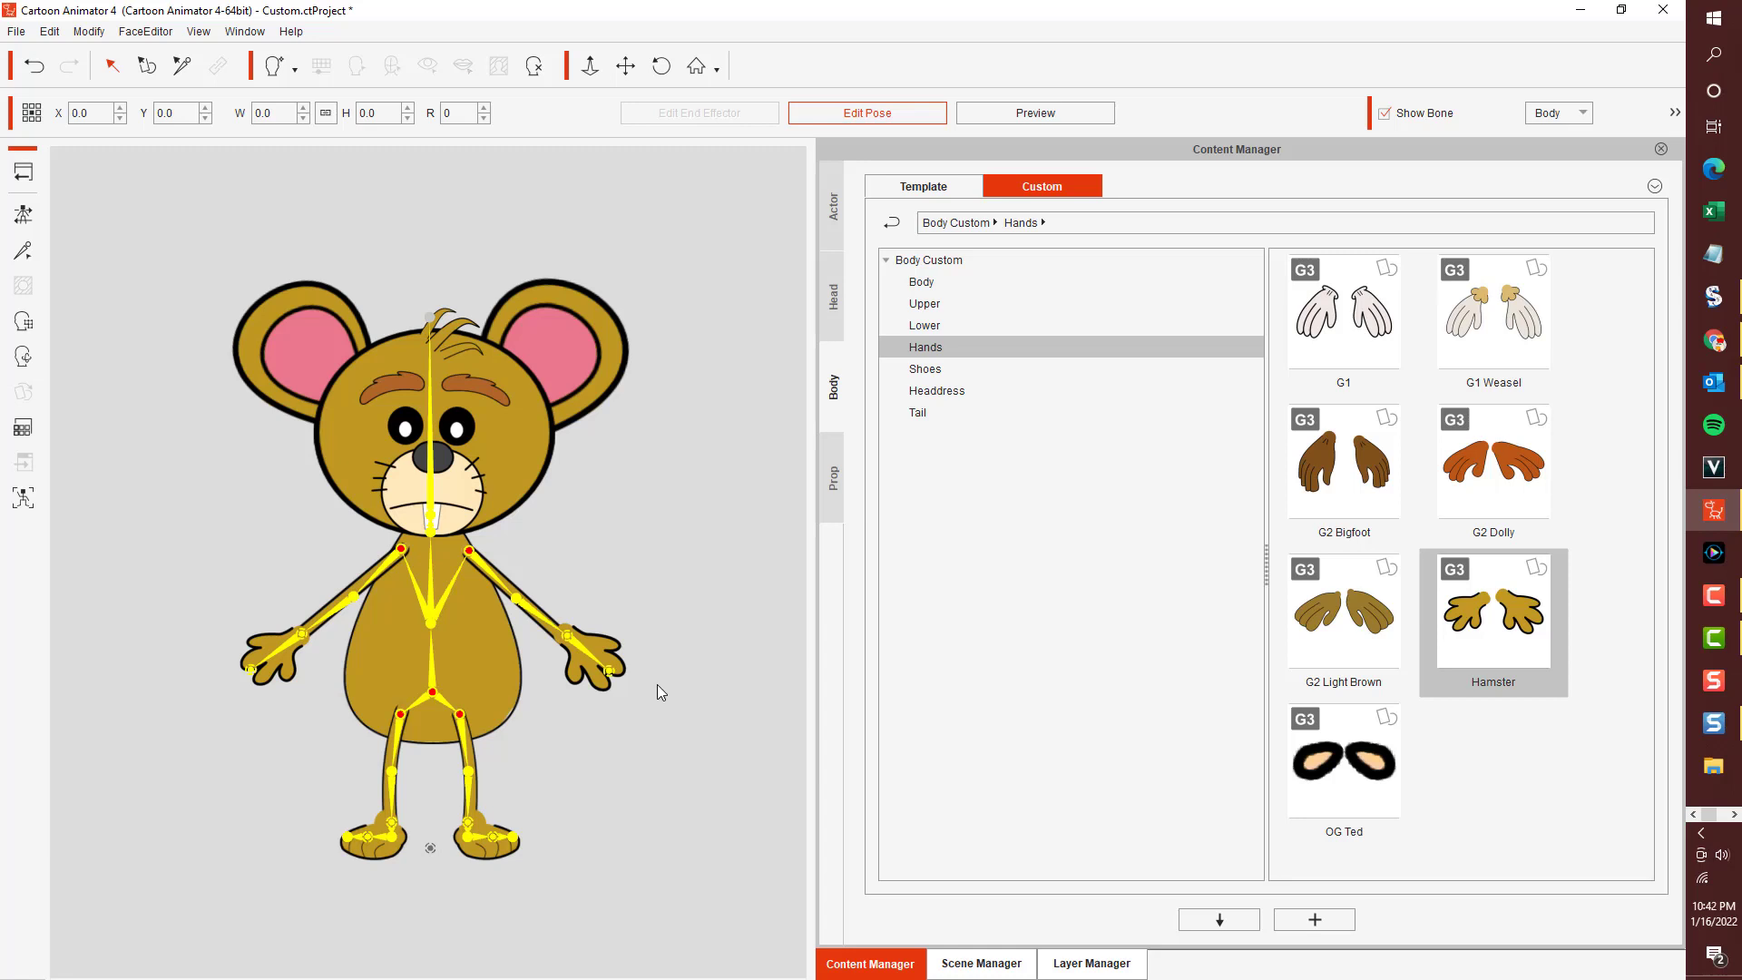
Preview the LHand gesture sprites, from the fist, open and point poses through to the thumb poses, on the character.
click(600, 638)
drag(594, 632, 595, 634)
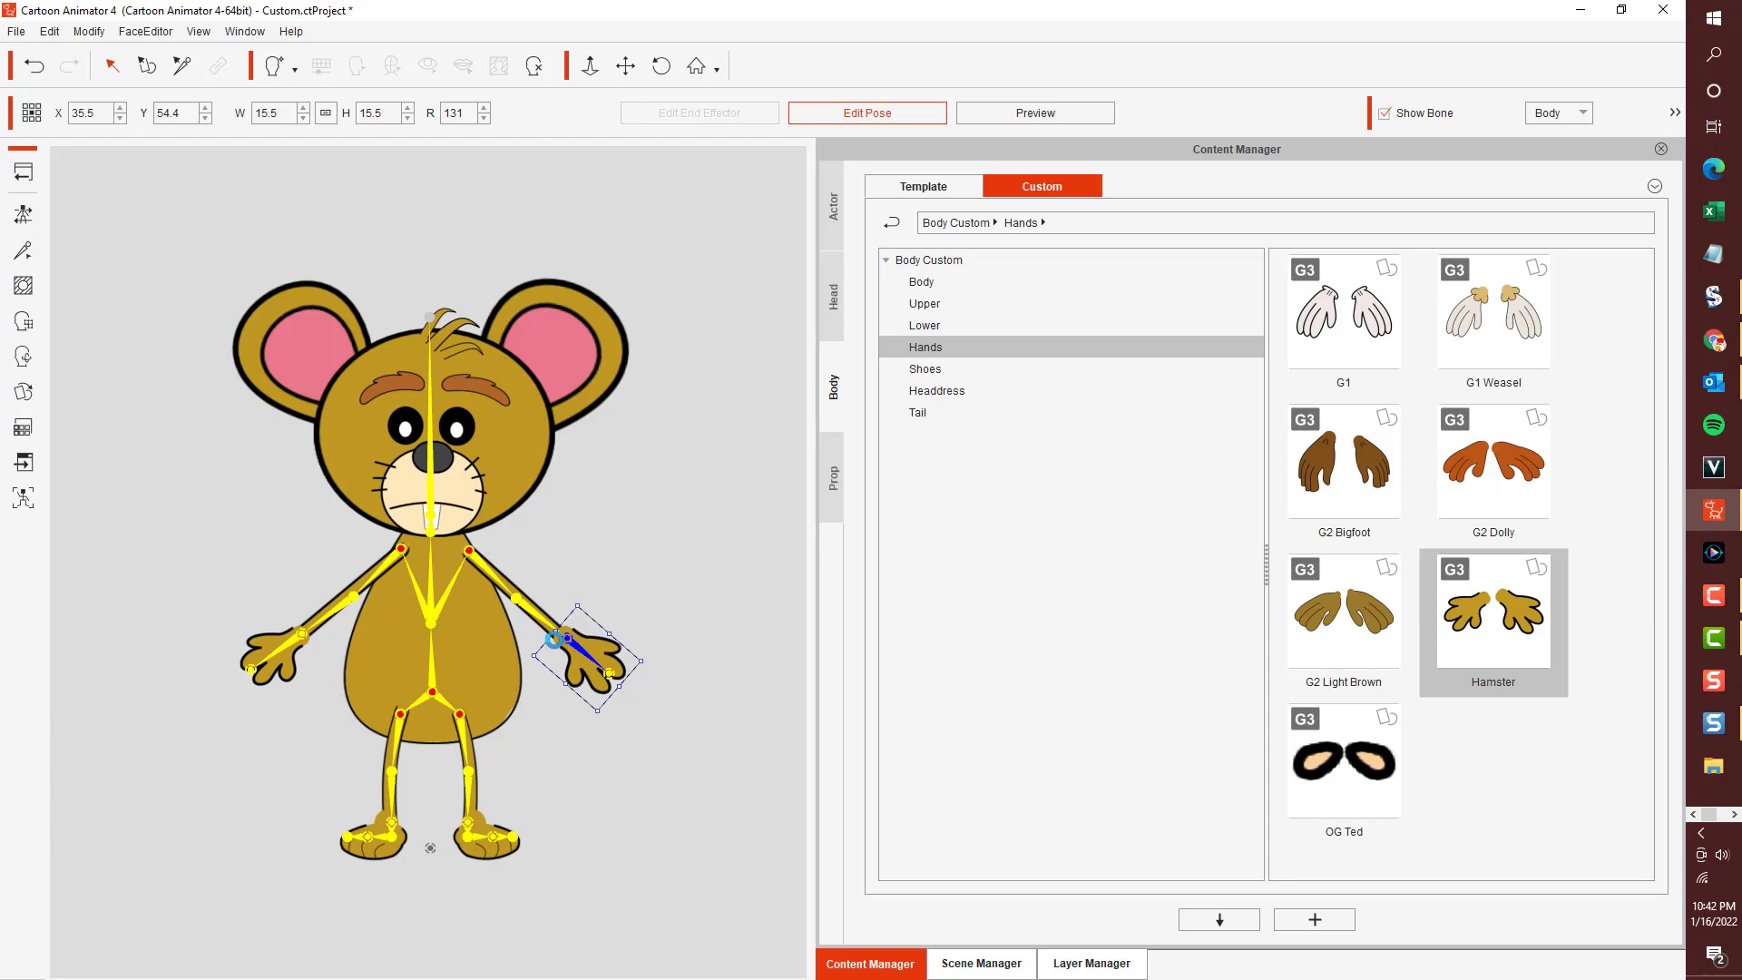
click(20, 426)
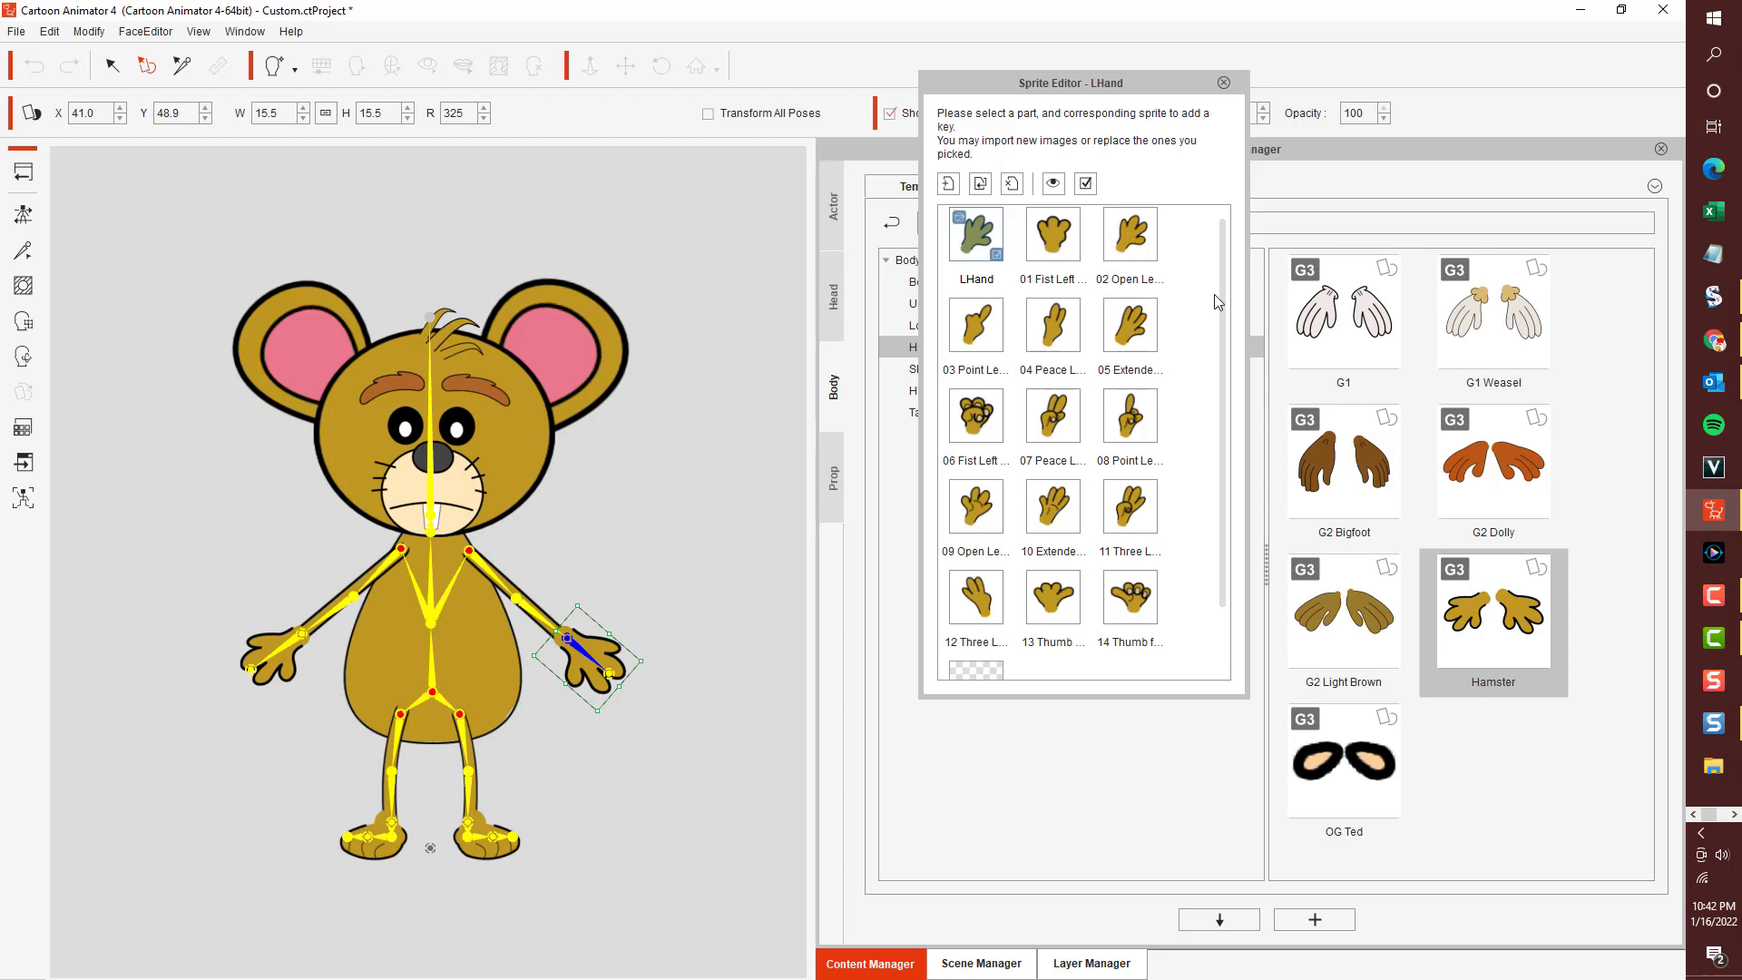
mouse_move(1221, 299)
mouse_down()
mouse_move(1221, 377)
mouse_move(1220, 316)
mouse_up()
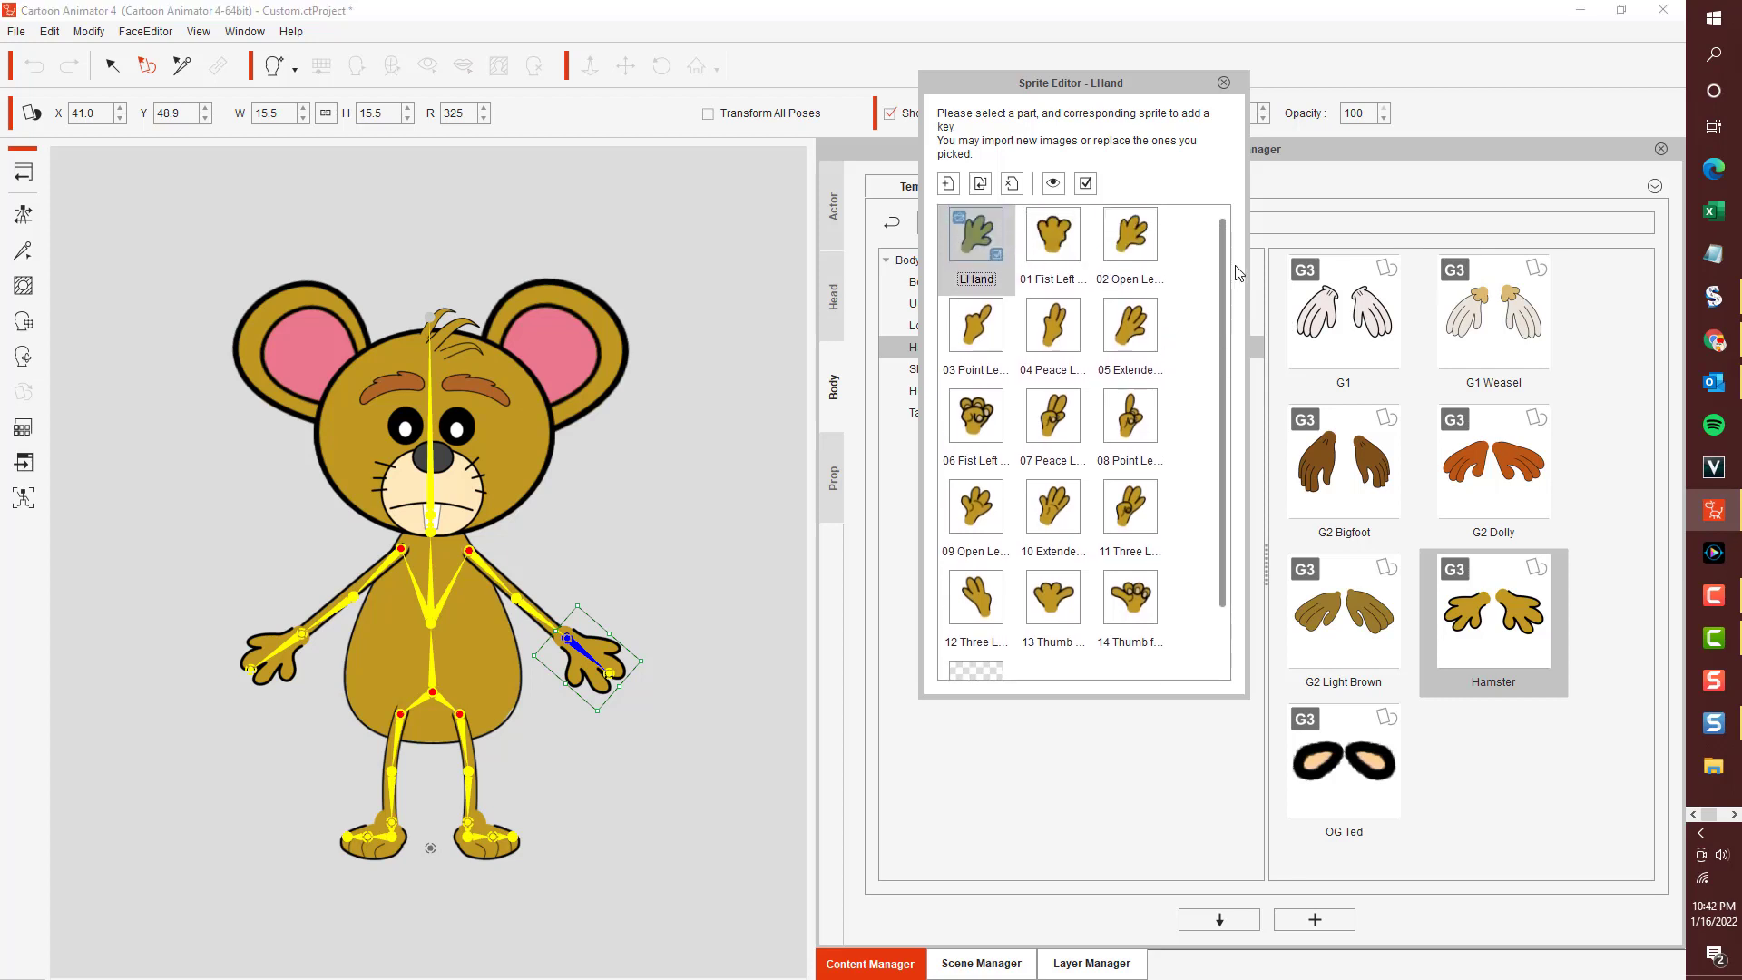
click(1073, 245)
click(1129, 243)
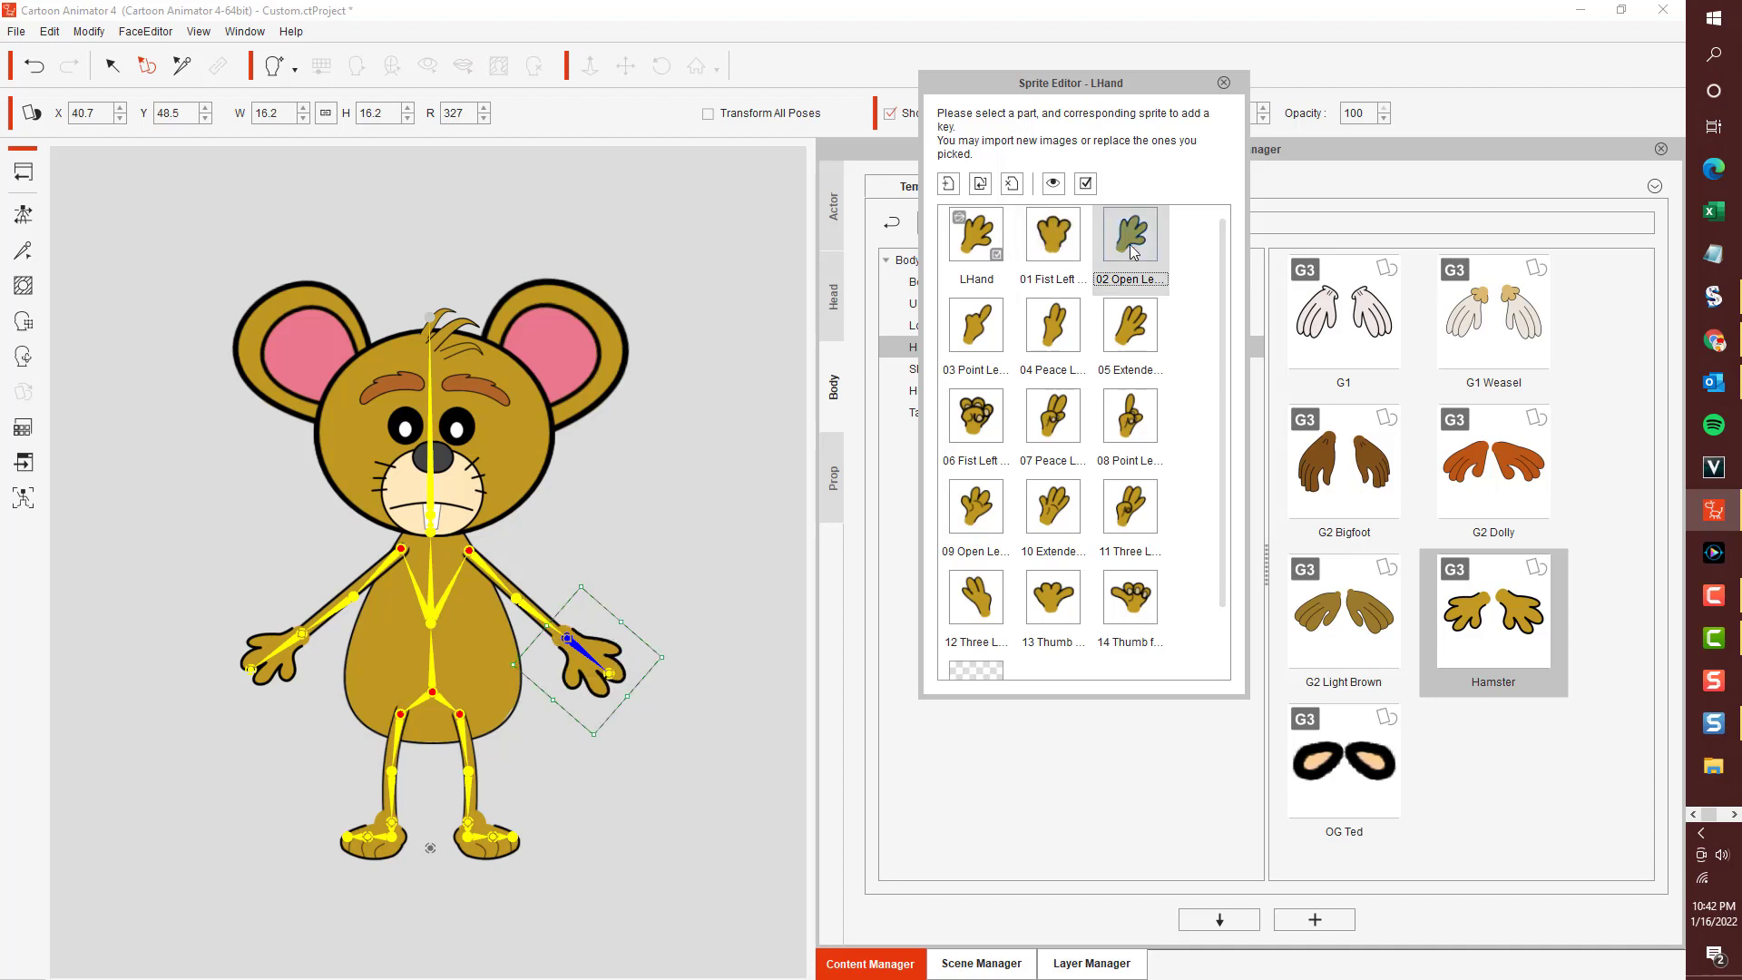
click(996, 328)
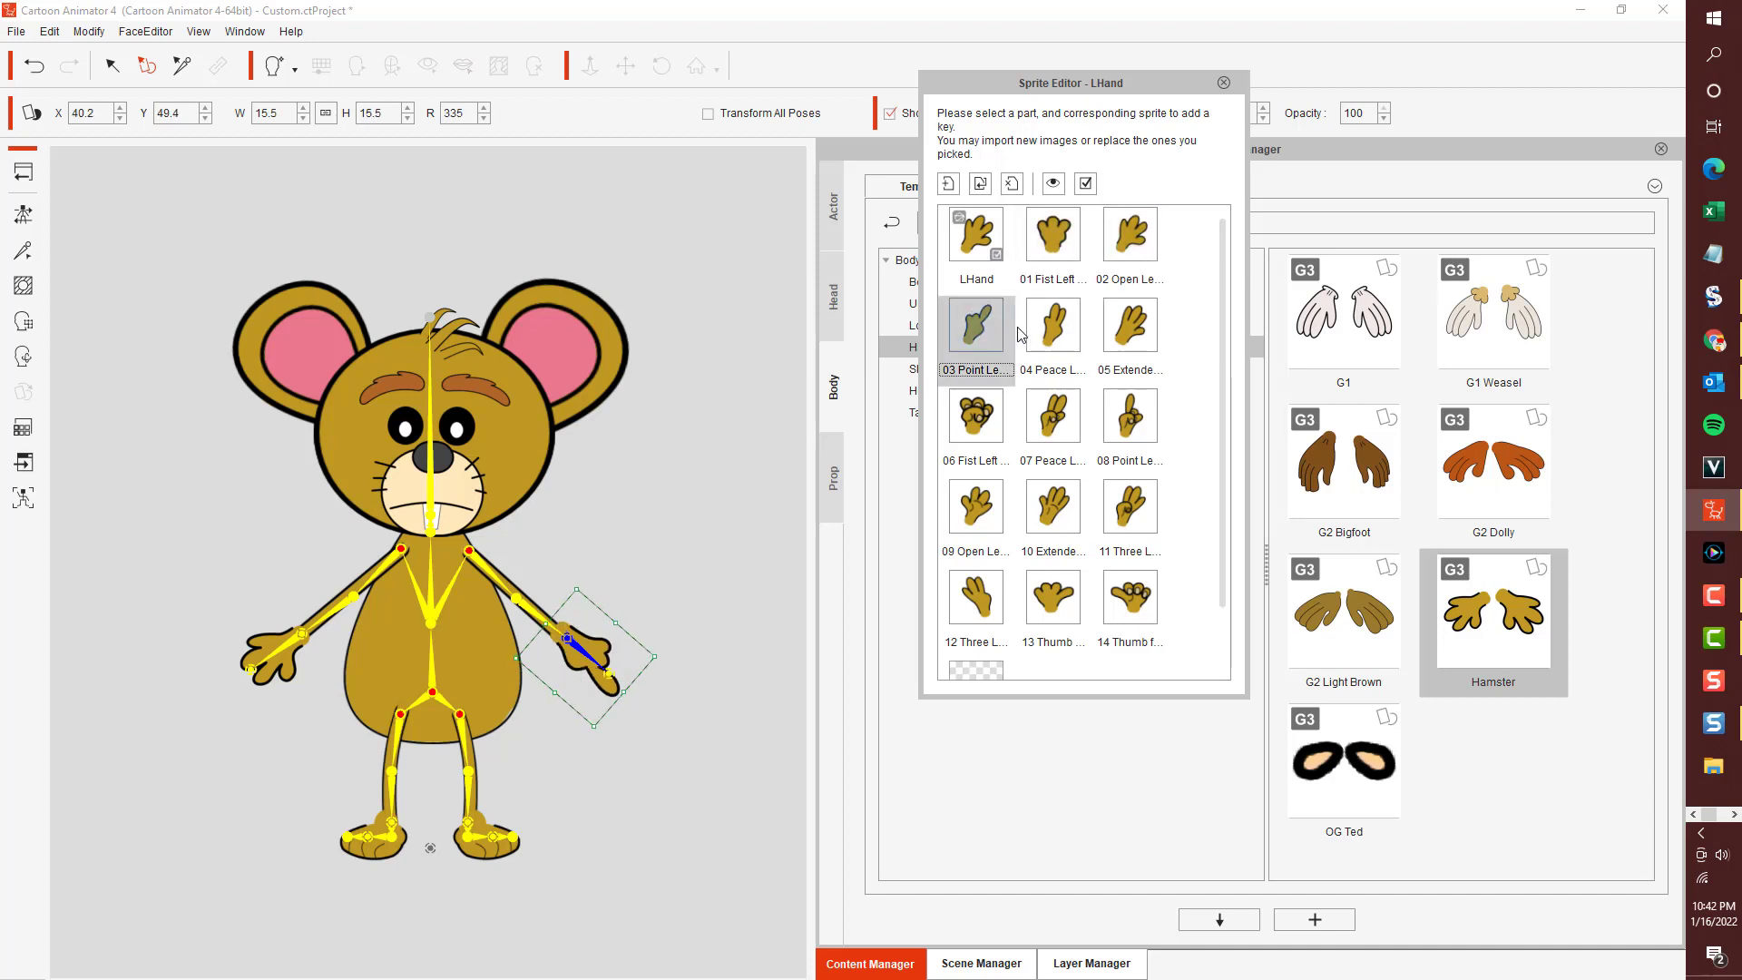
click(1052, 328)
click(1106, 341)
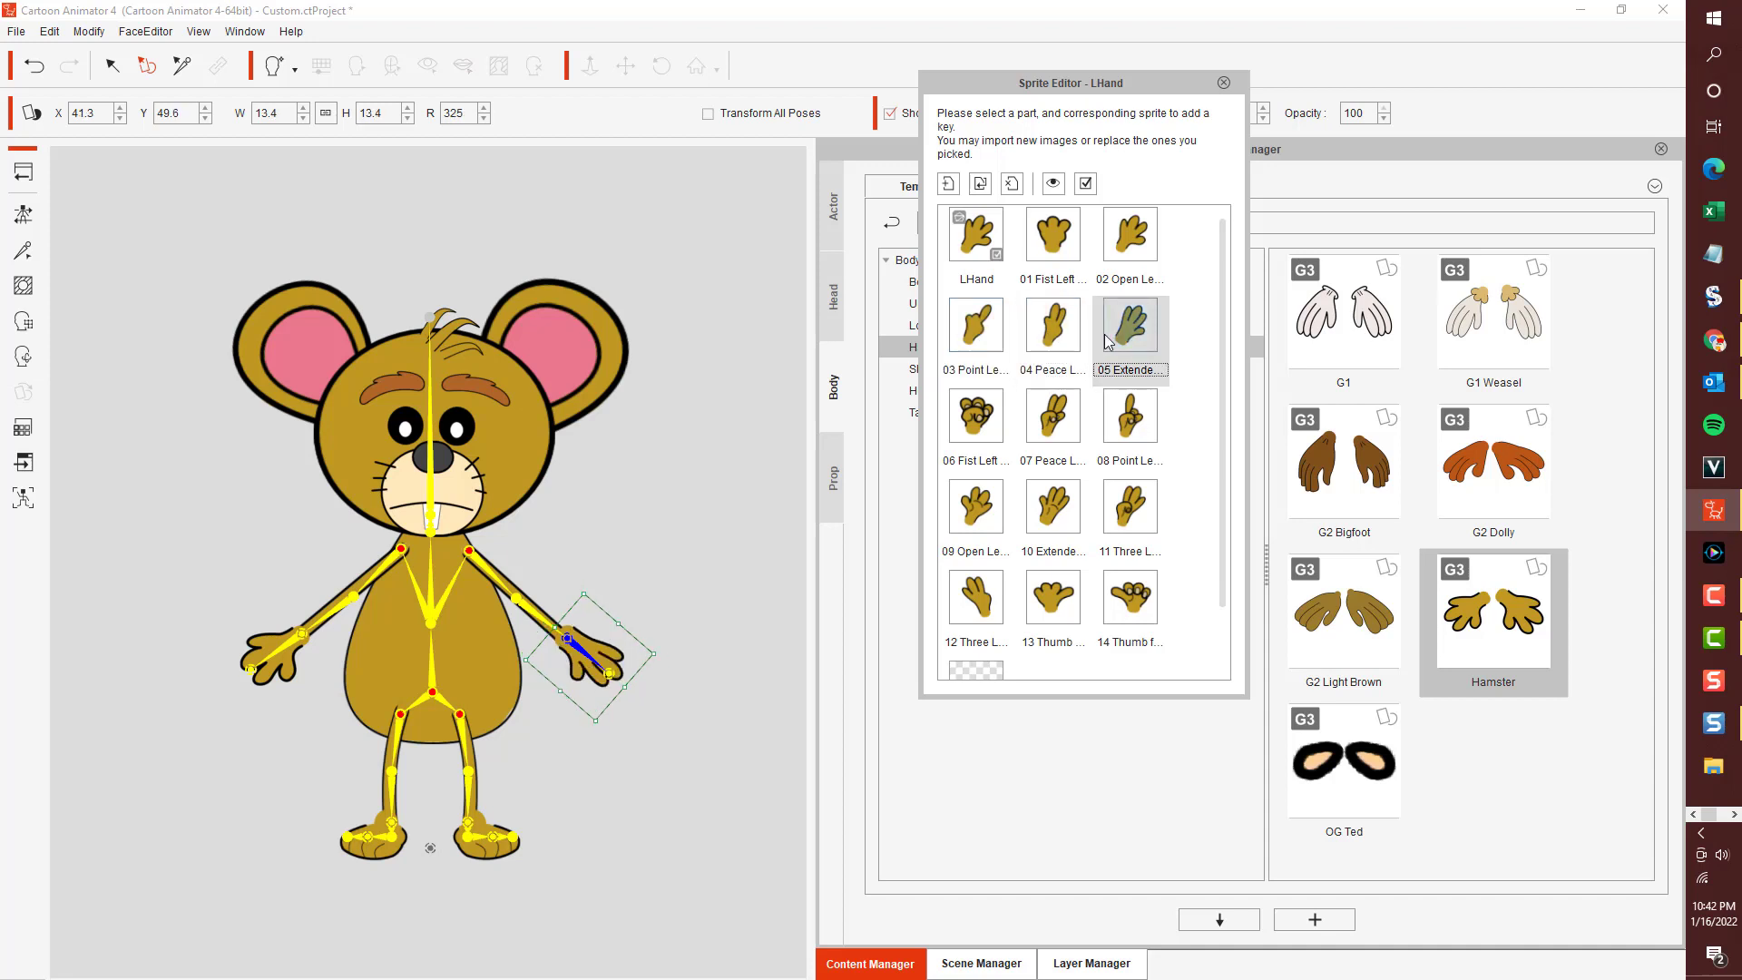
click(993, 424)
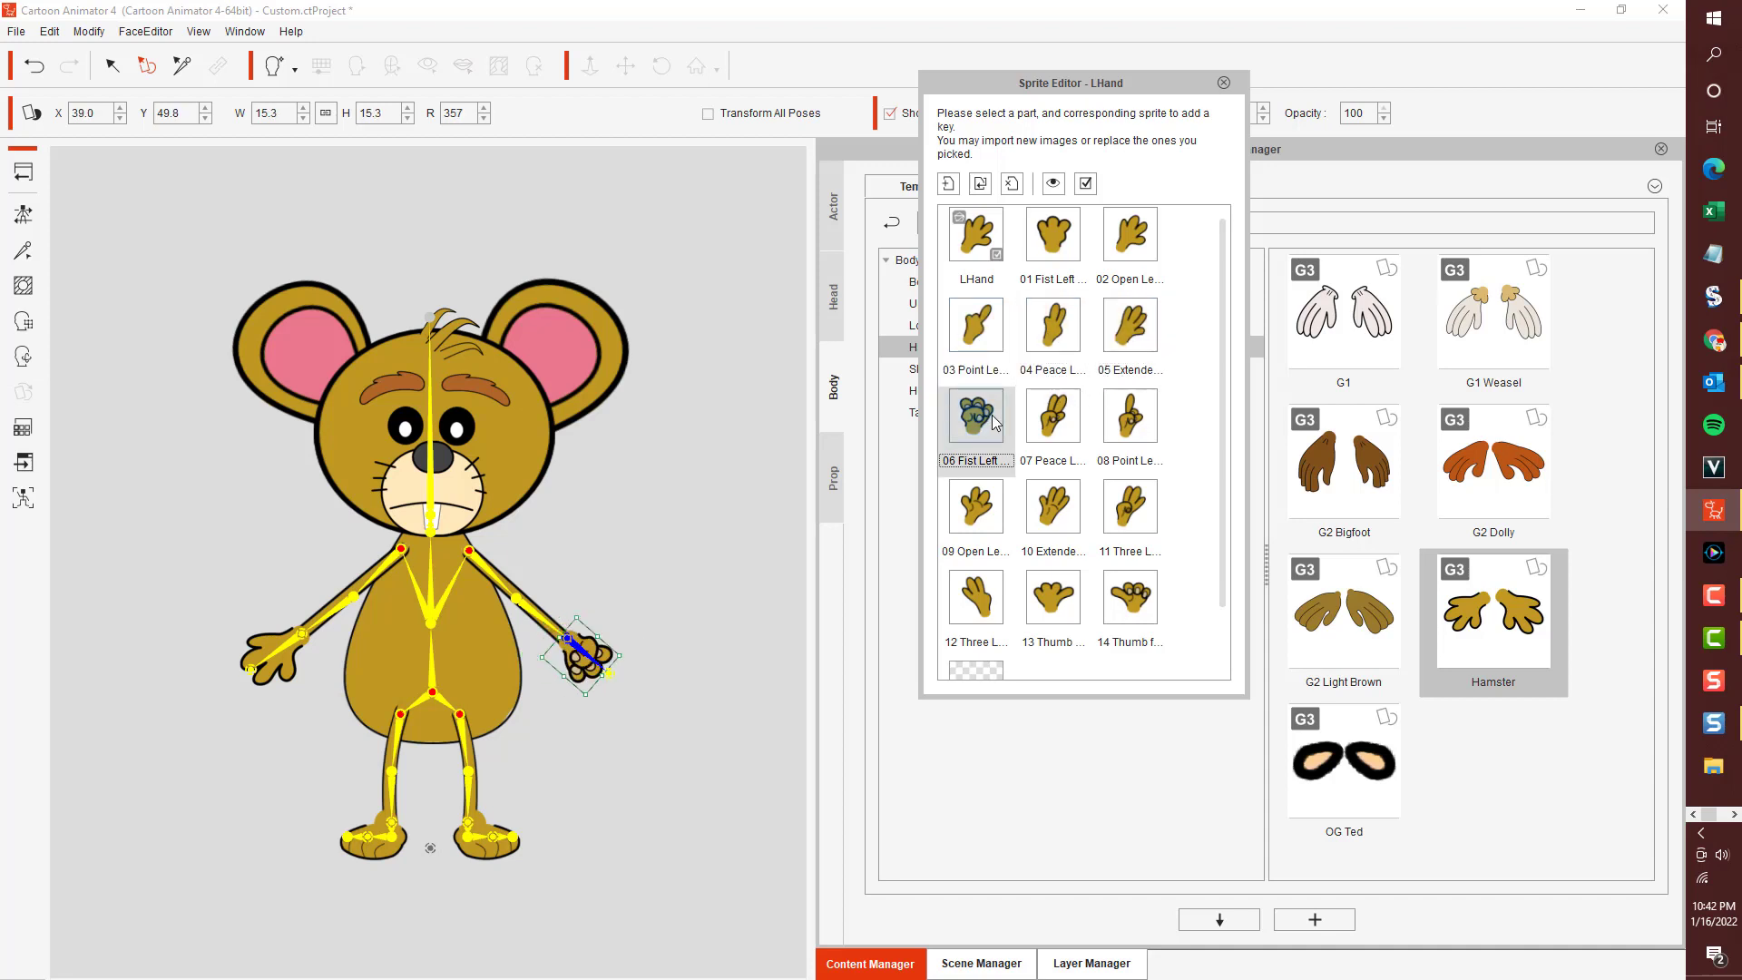
click(1055, 424)
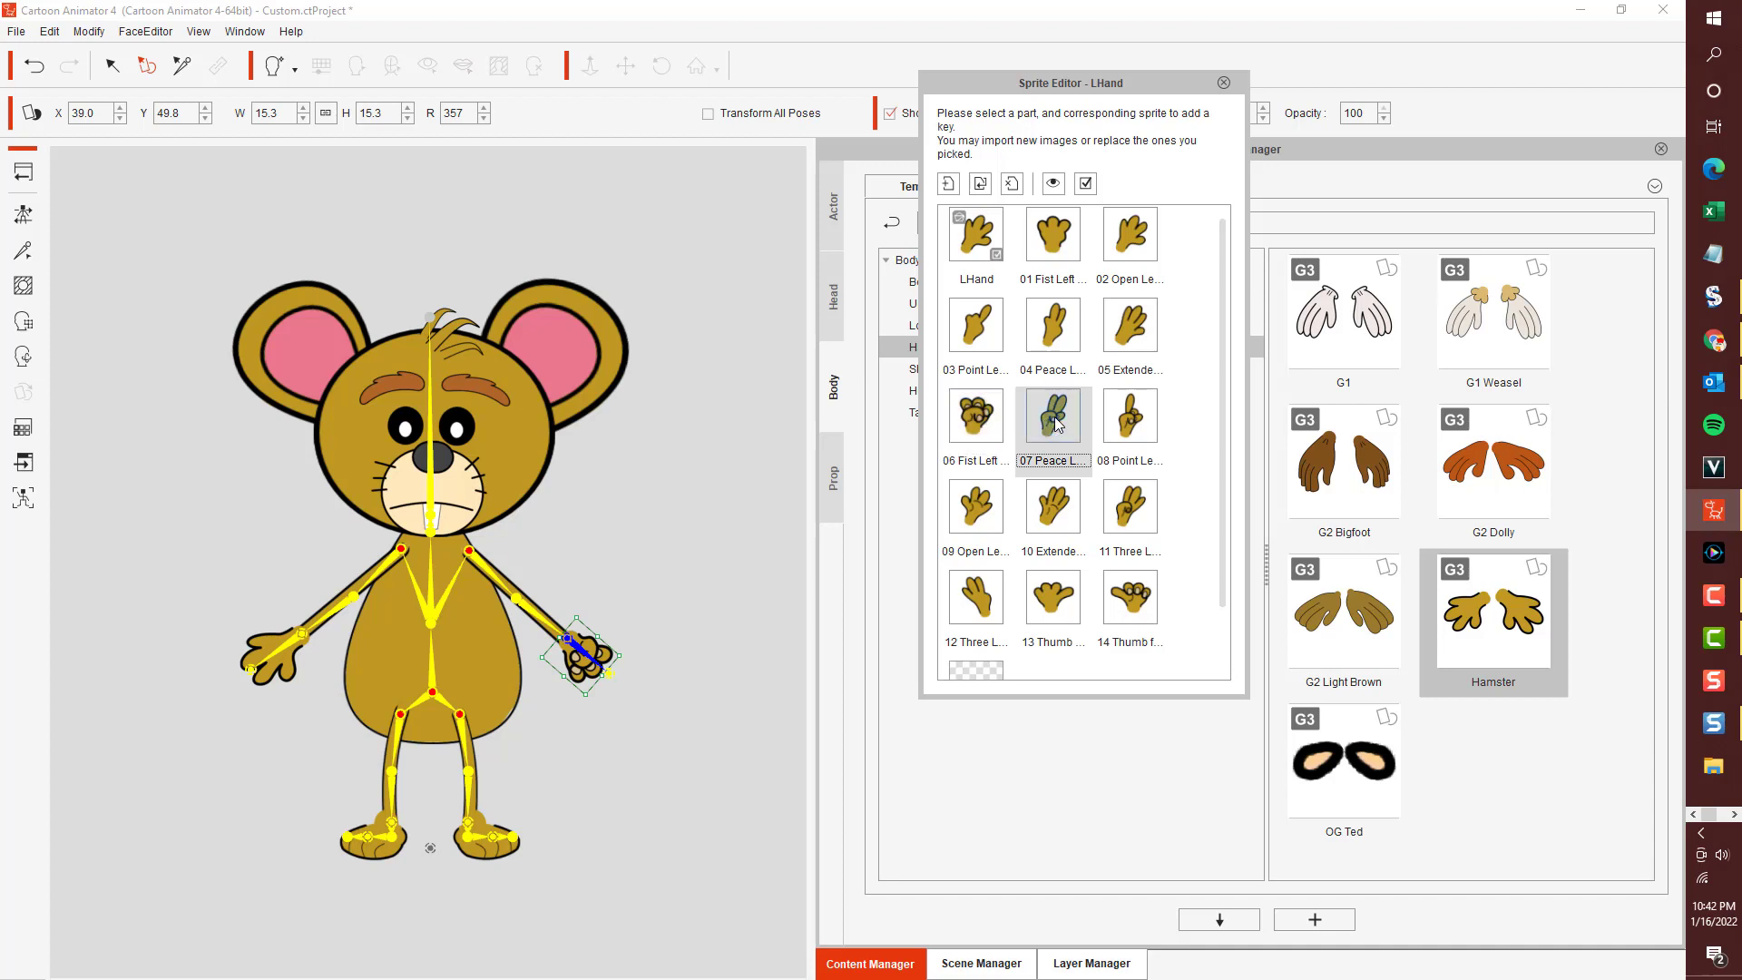
click(1123, 421)
click(987, 497)
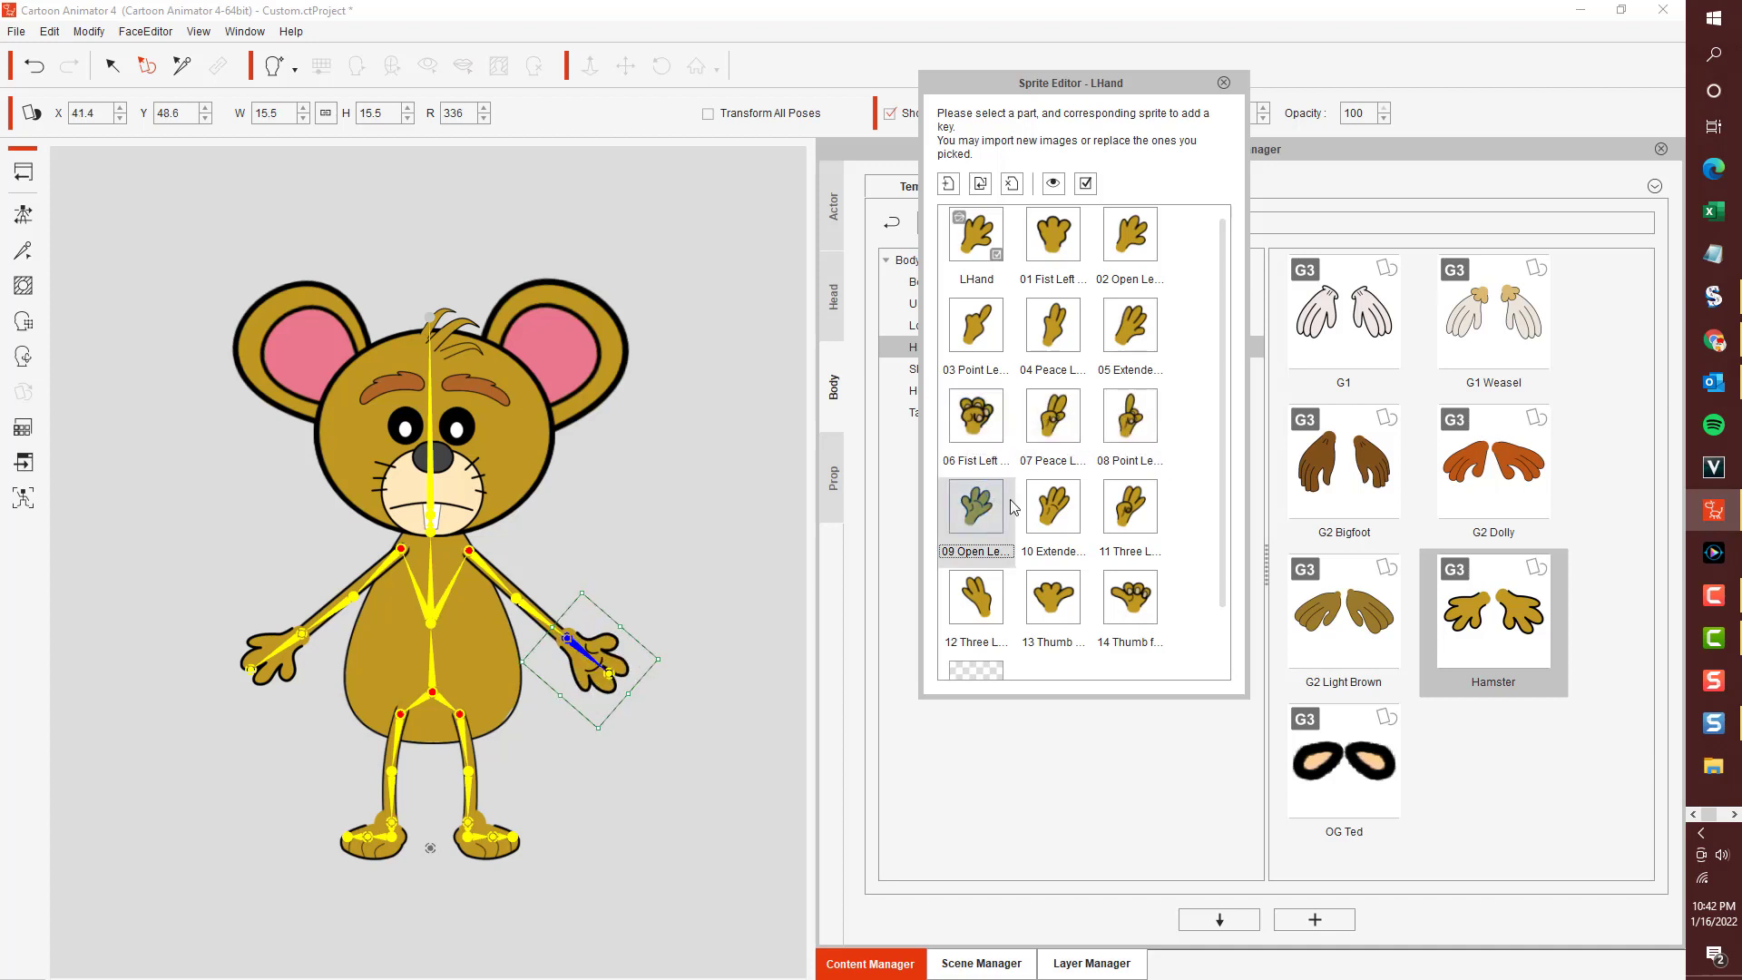
click(1043, 512)
click(1116, 515)
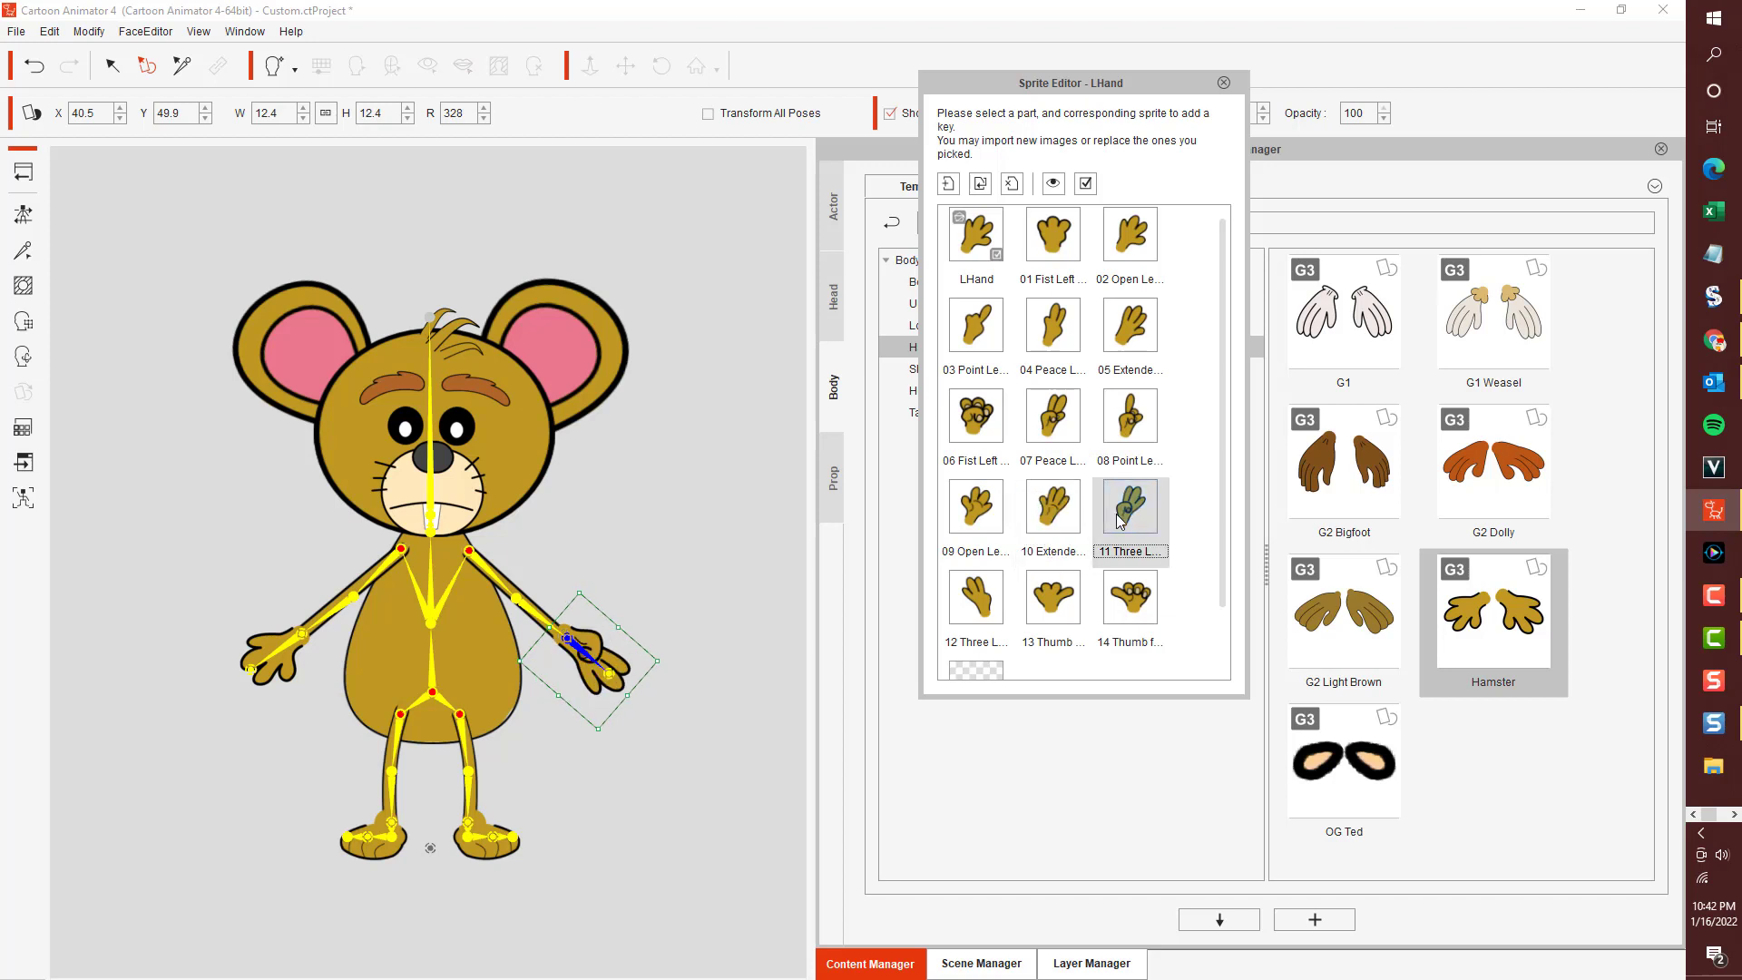
click(997, 620)
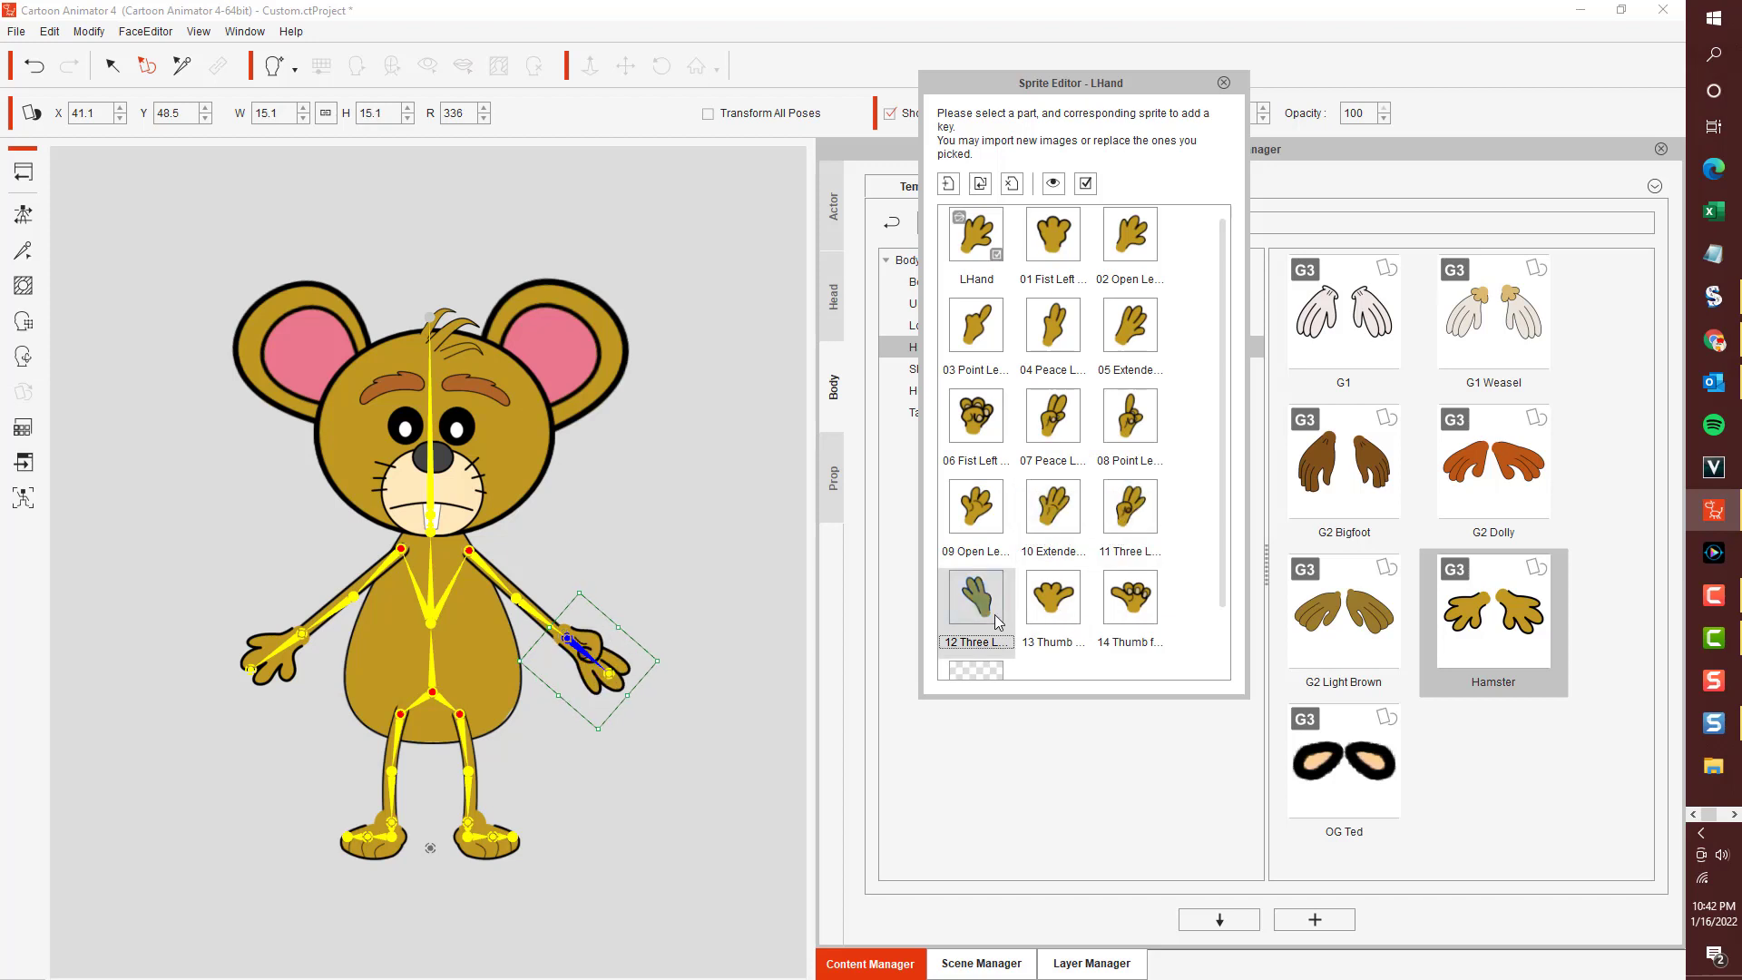
click(1052, 620)
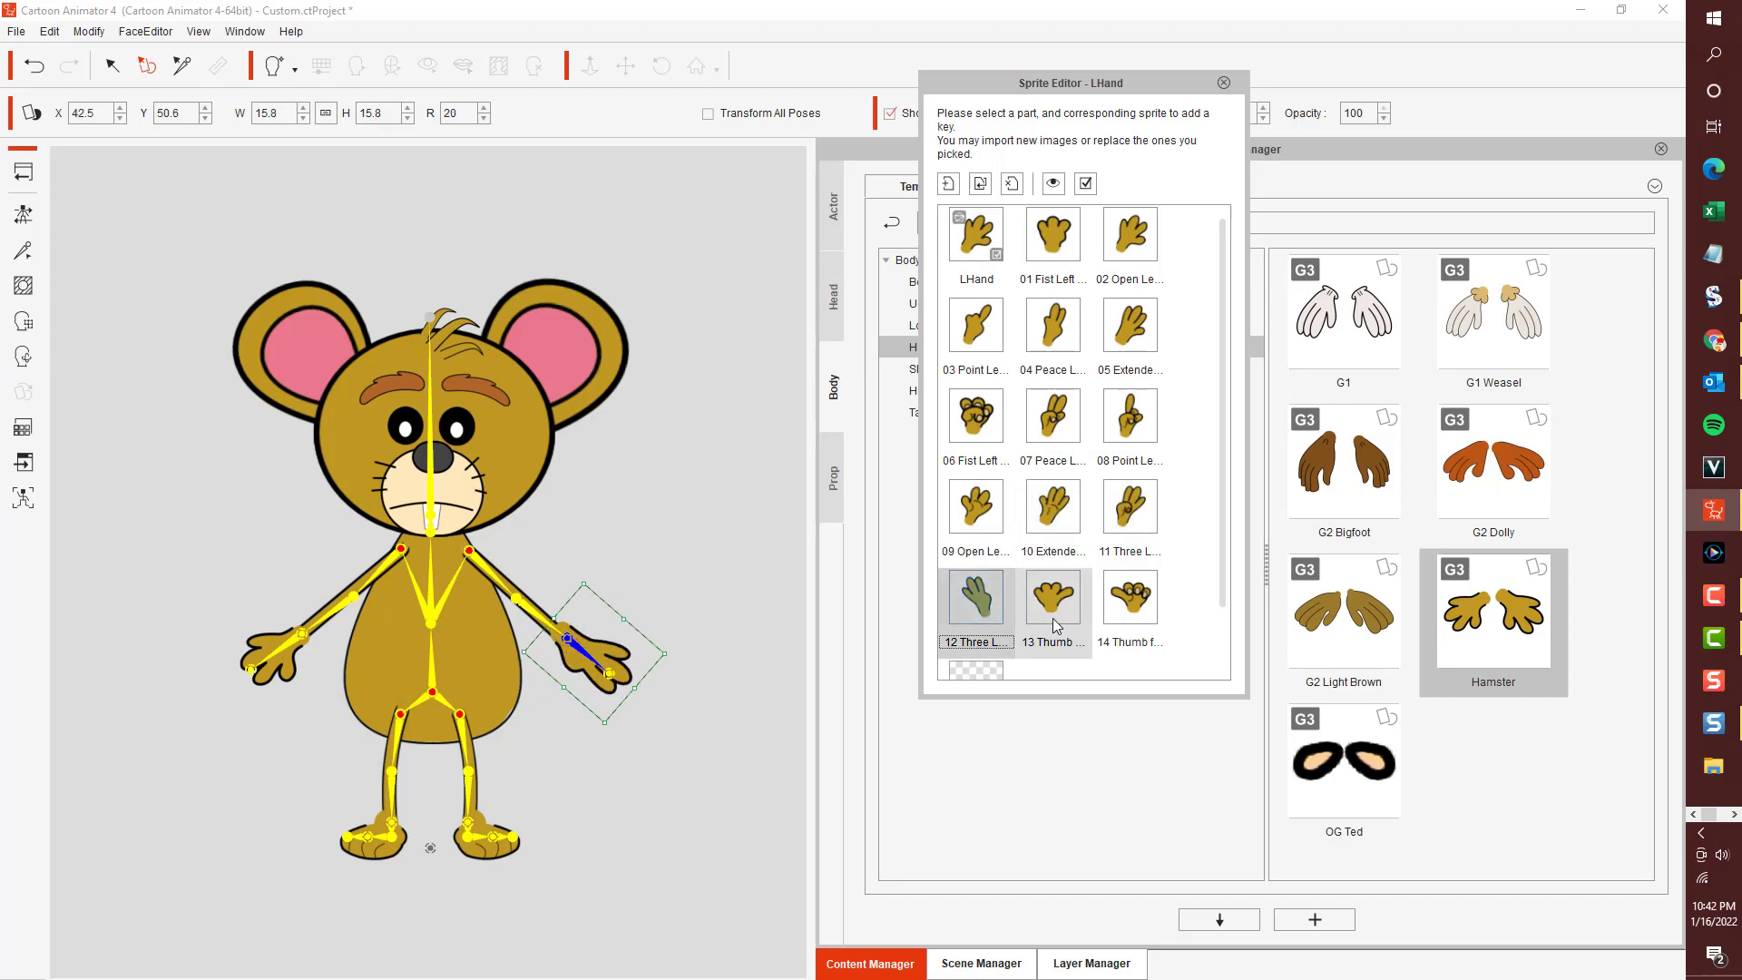
click(1127, 615)
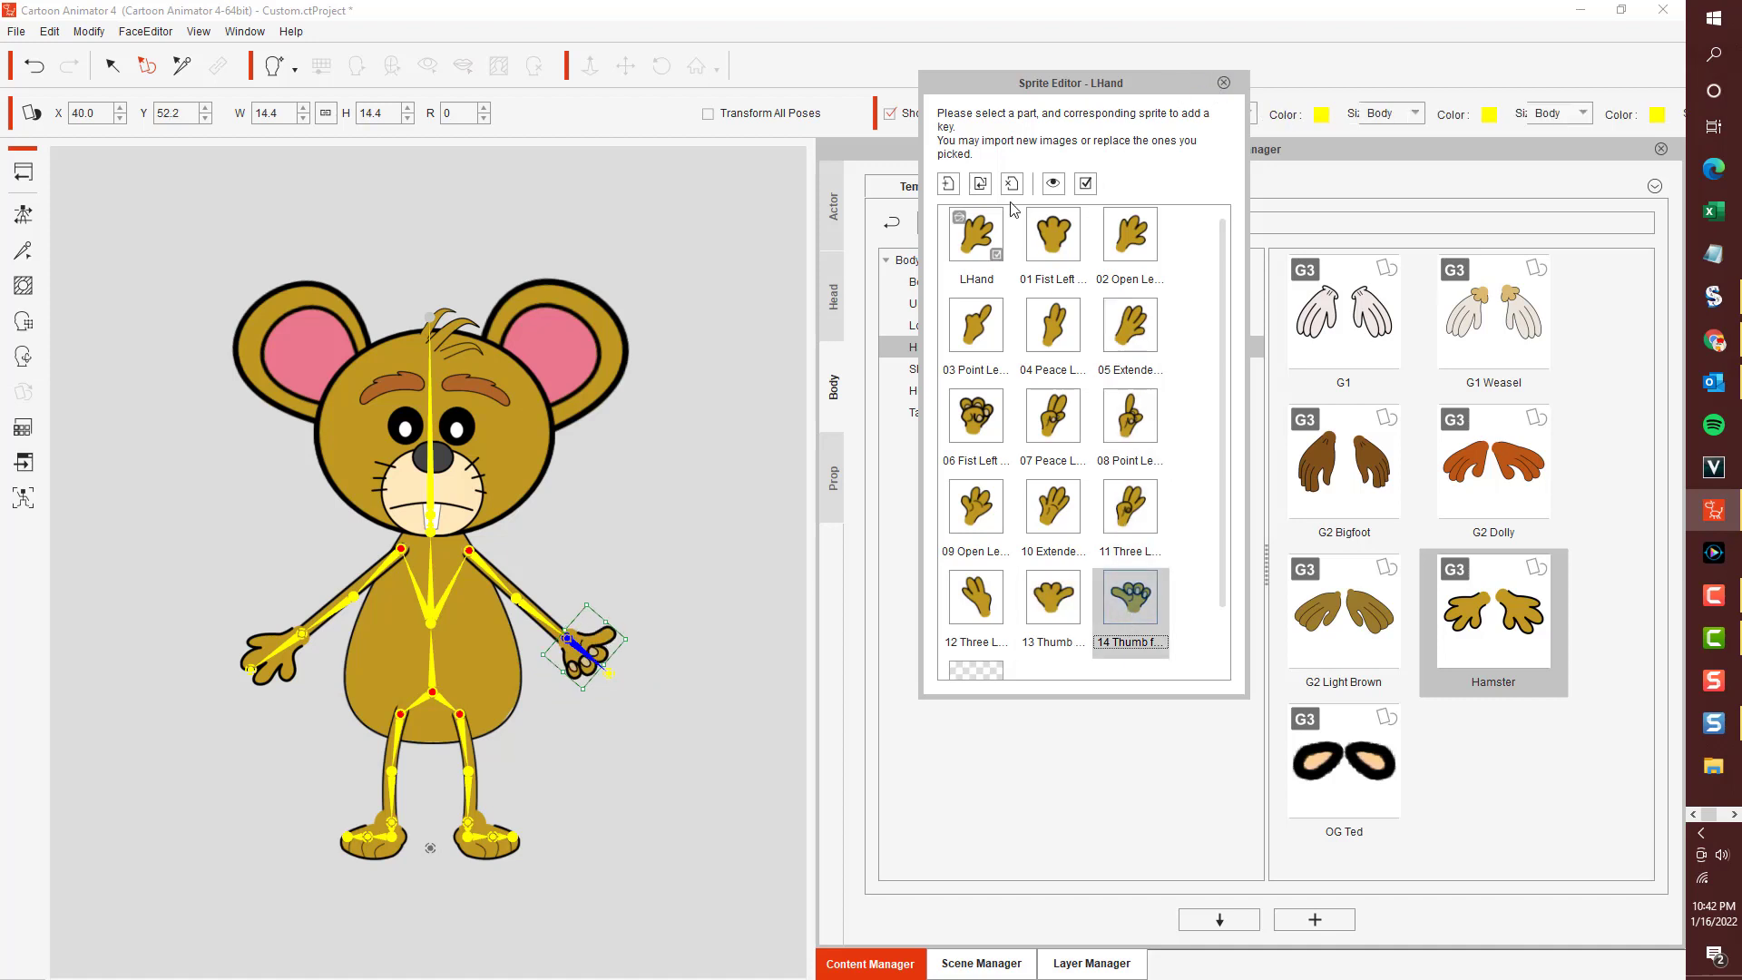
click(1223, 84)
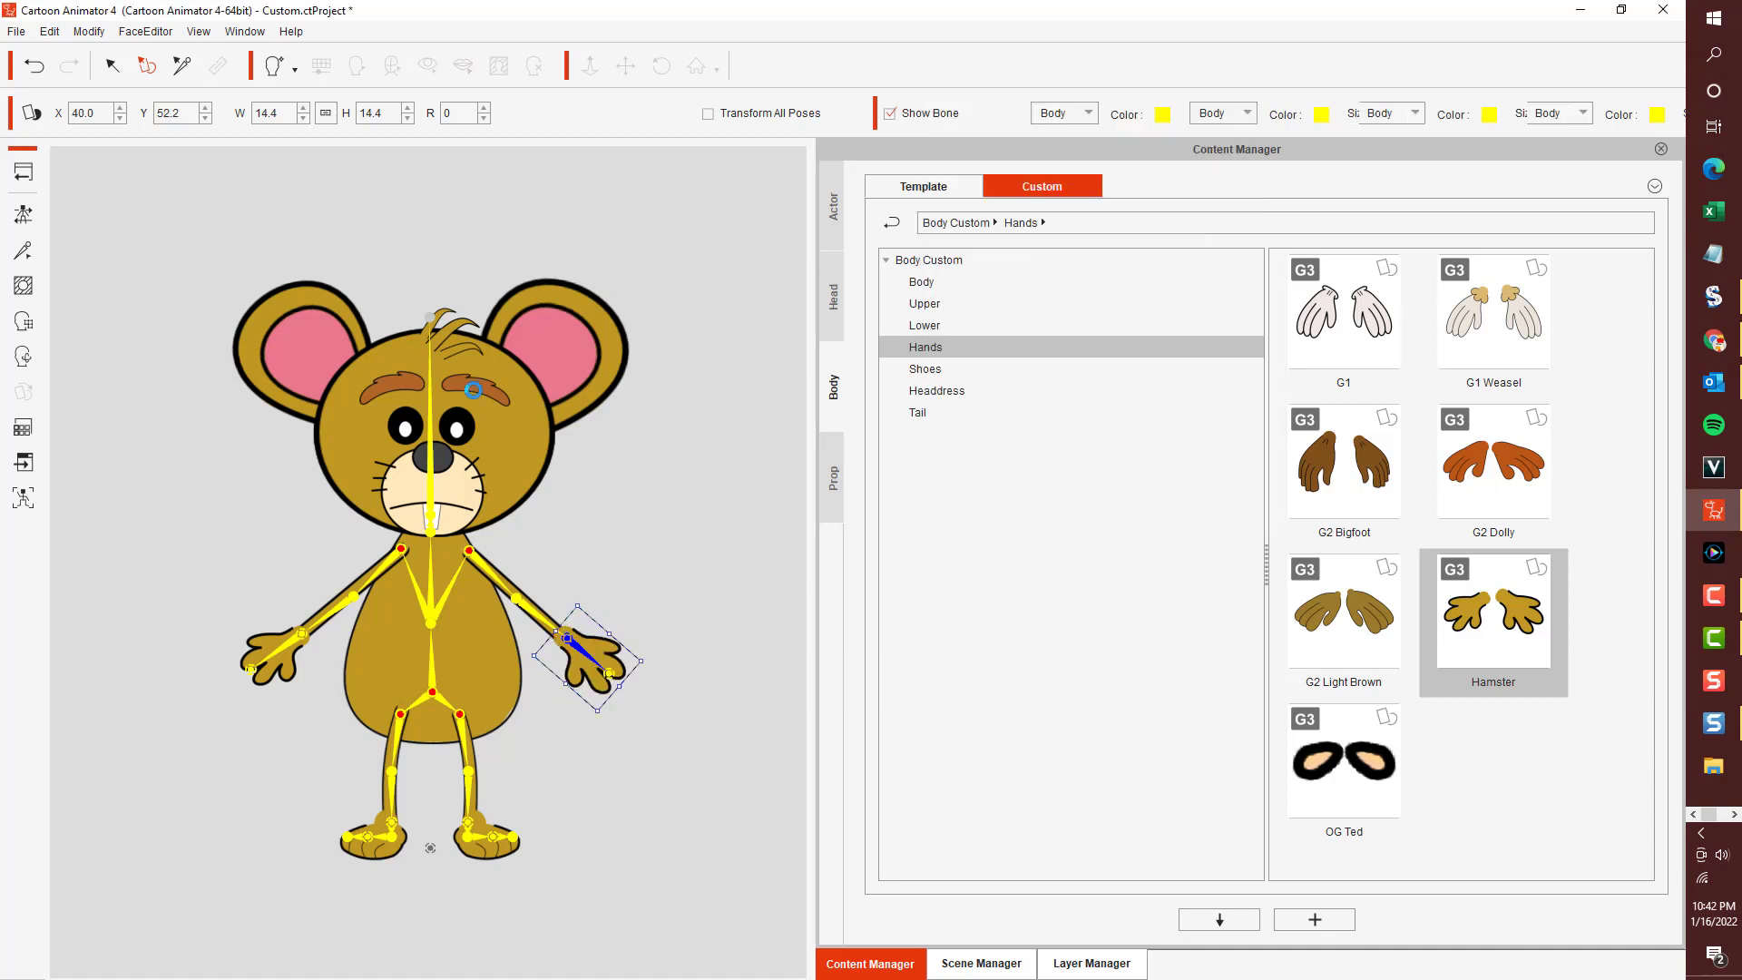
Return to the stage and scale the whole mouse character down slightly to about 181.8.
click(32, 173)
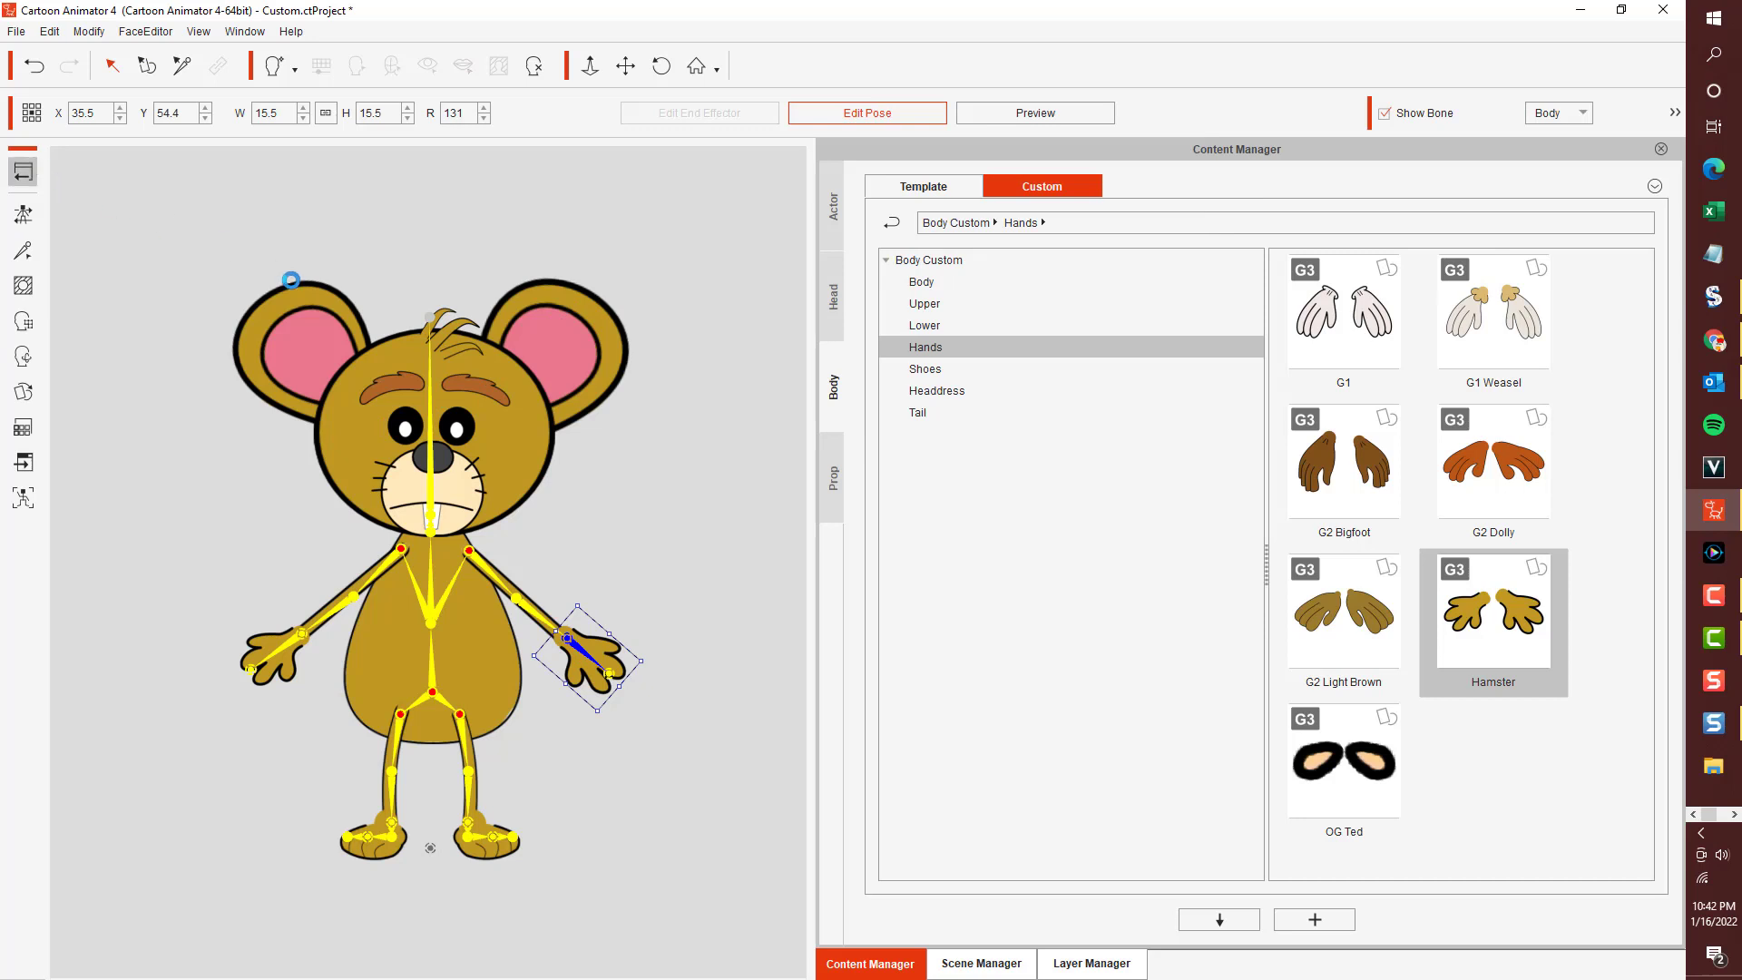
click(416, 511)
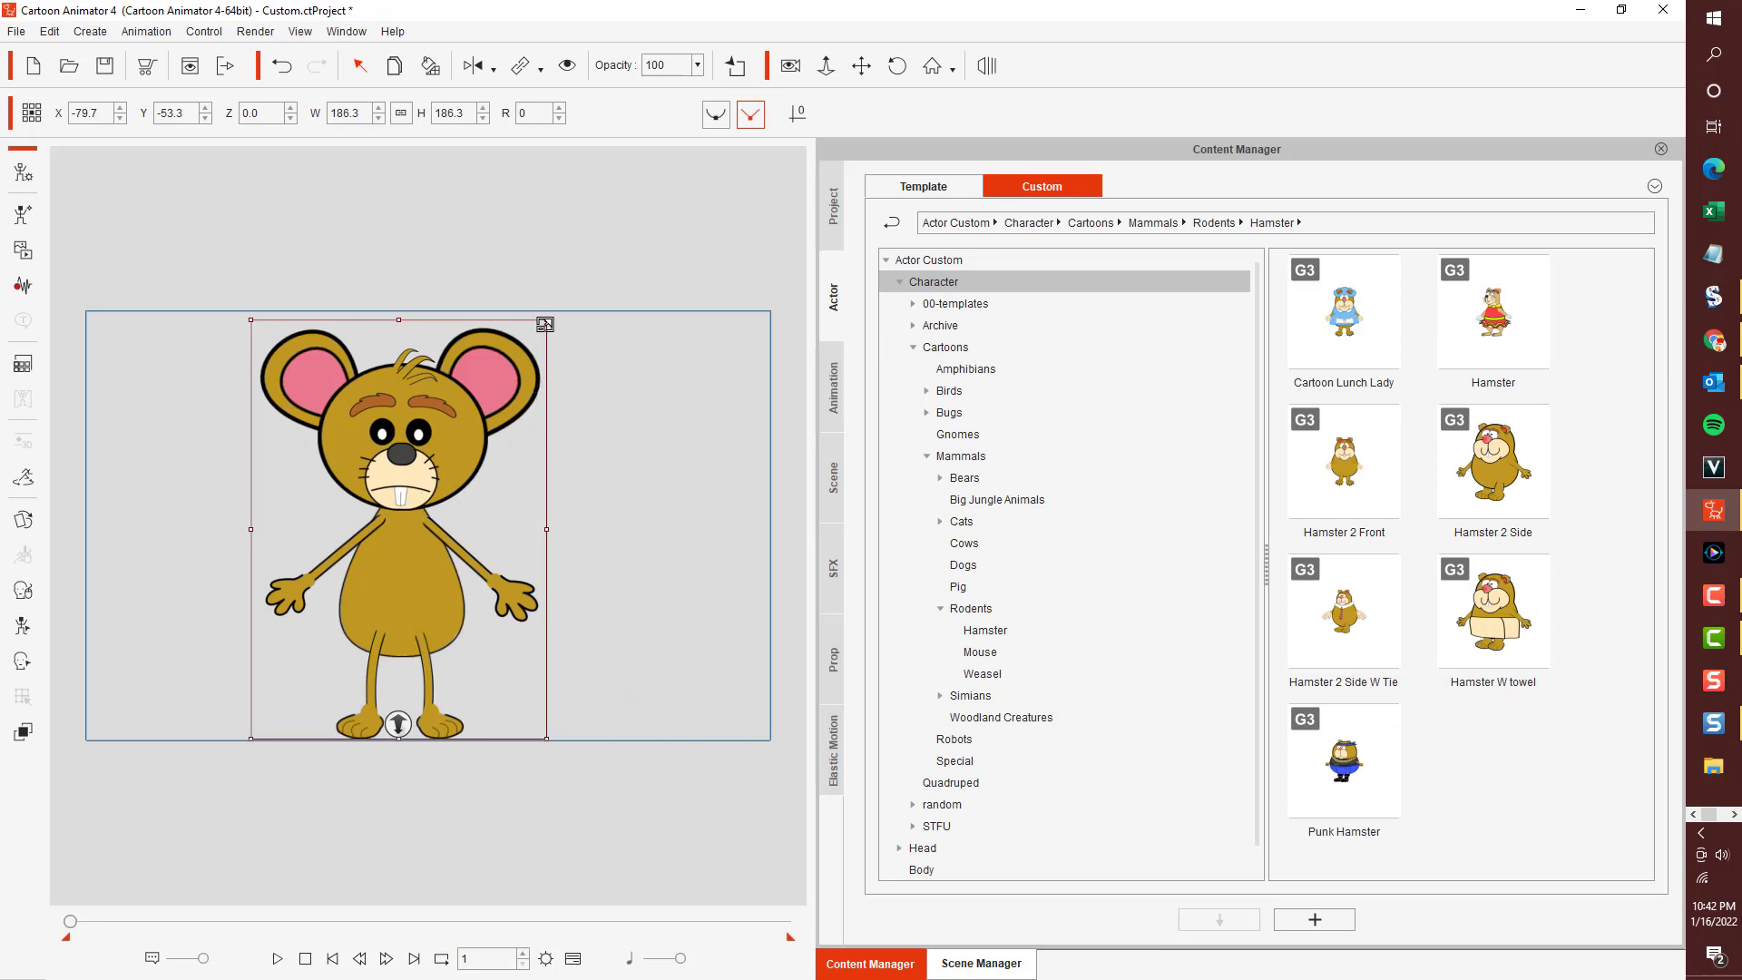
mouse_move(544, 324)
mouse_down()
mouse_move(504, 377)
mouse_move(581, 217)
mouse_move(533, 285)
mouse_move(543, 330)
mouse_up()
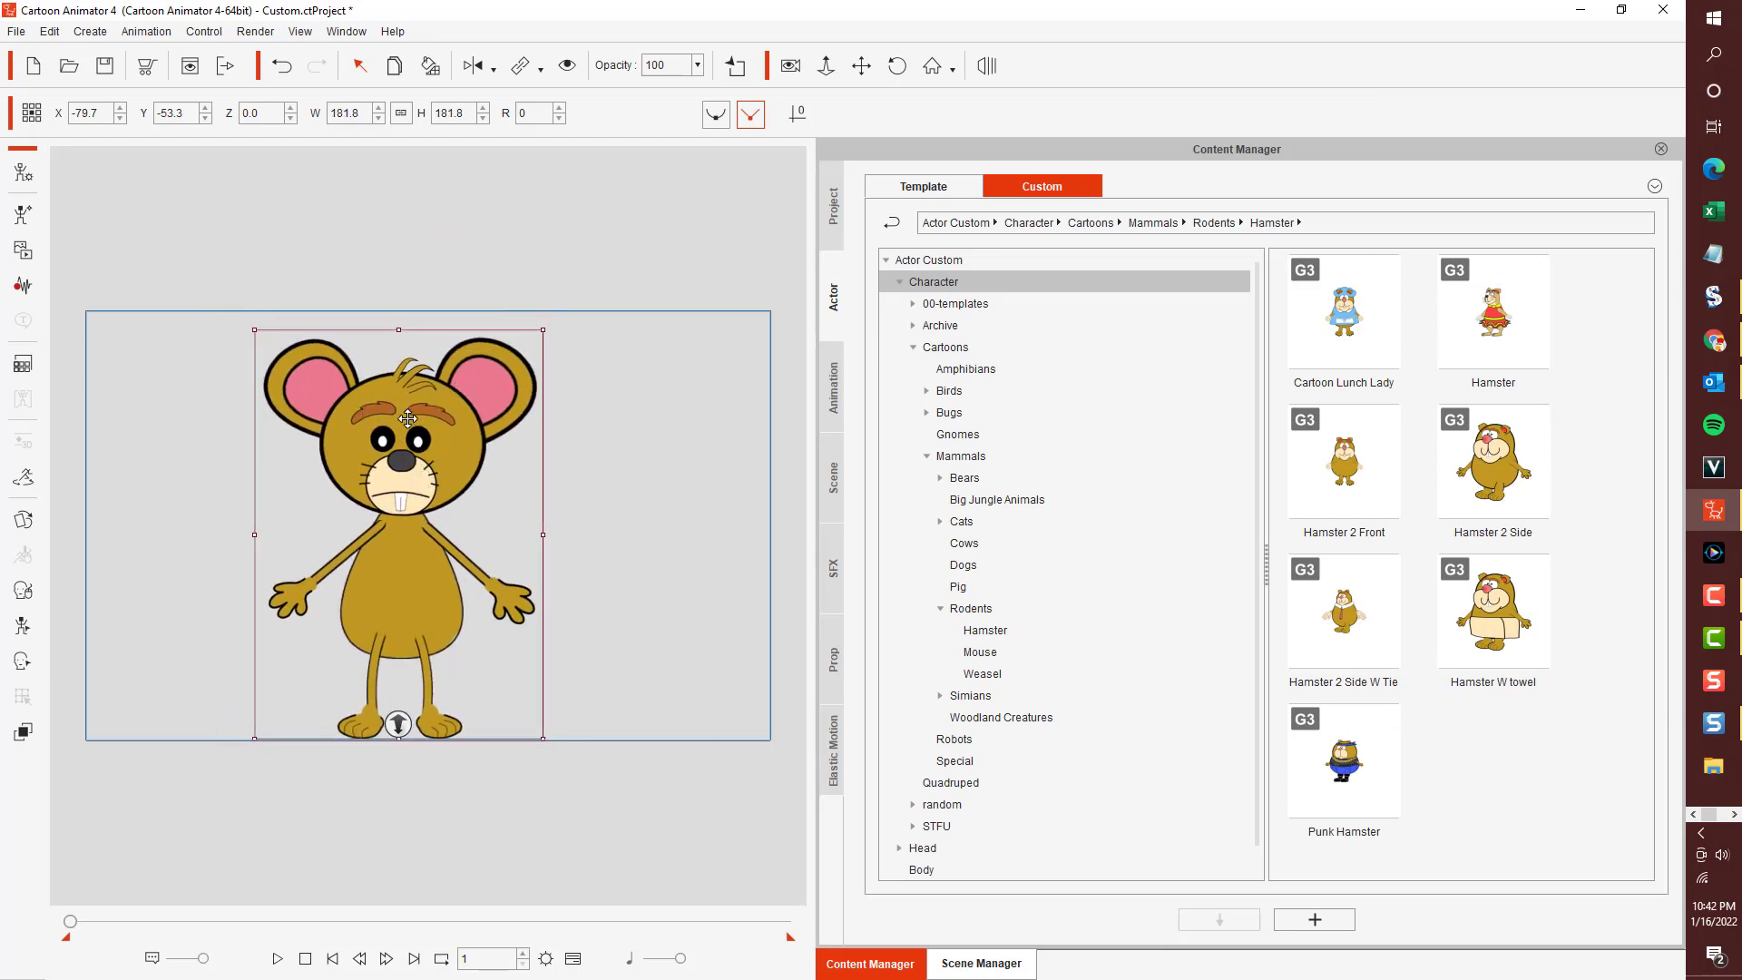